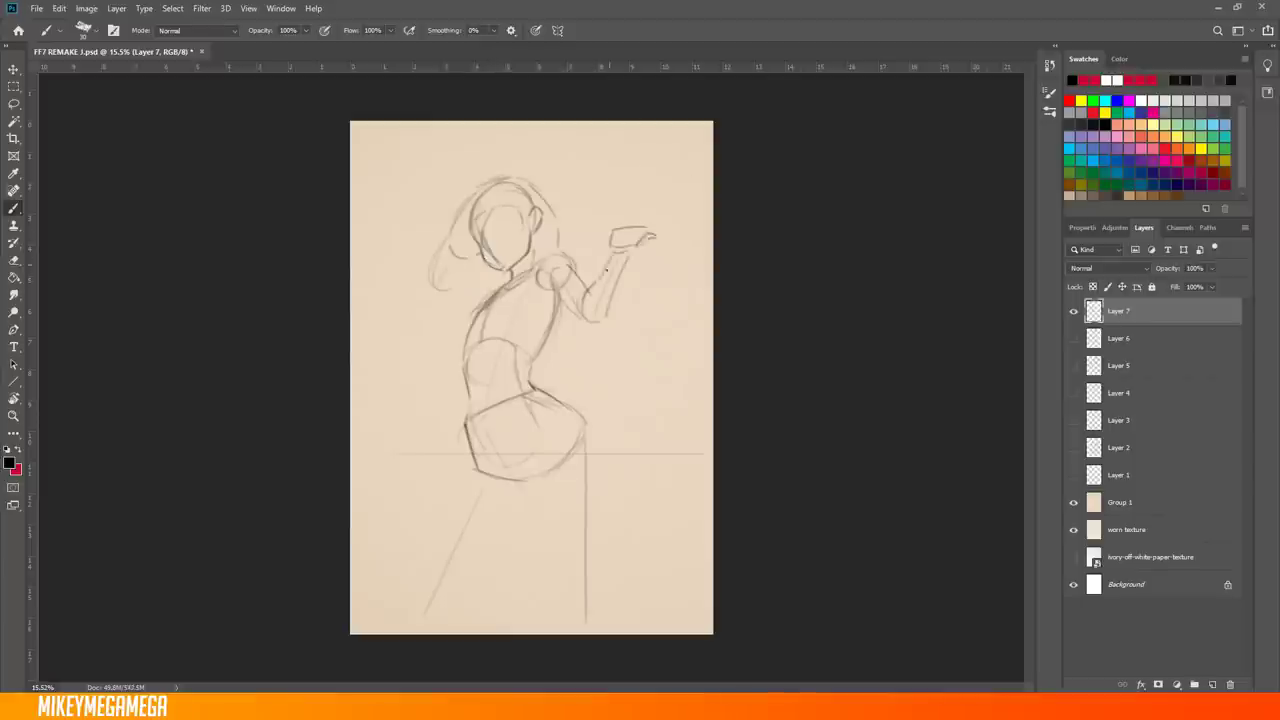
# Sketch the figure's second arm, legs and loaded drinks tray, and transform the sketch to fill more of the canvas
pyautogui.moveTo(466, 314); pyautogui.dragTo(440, 368)
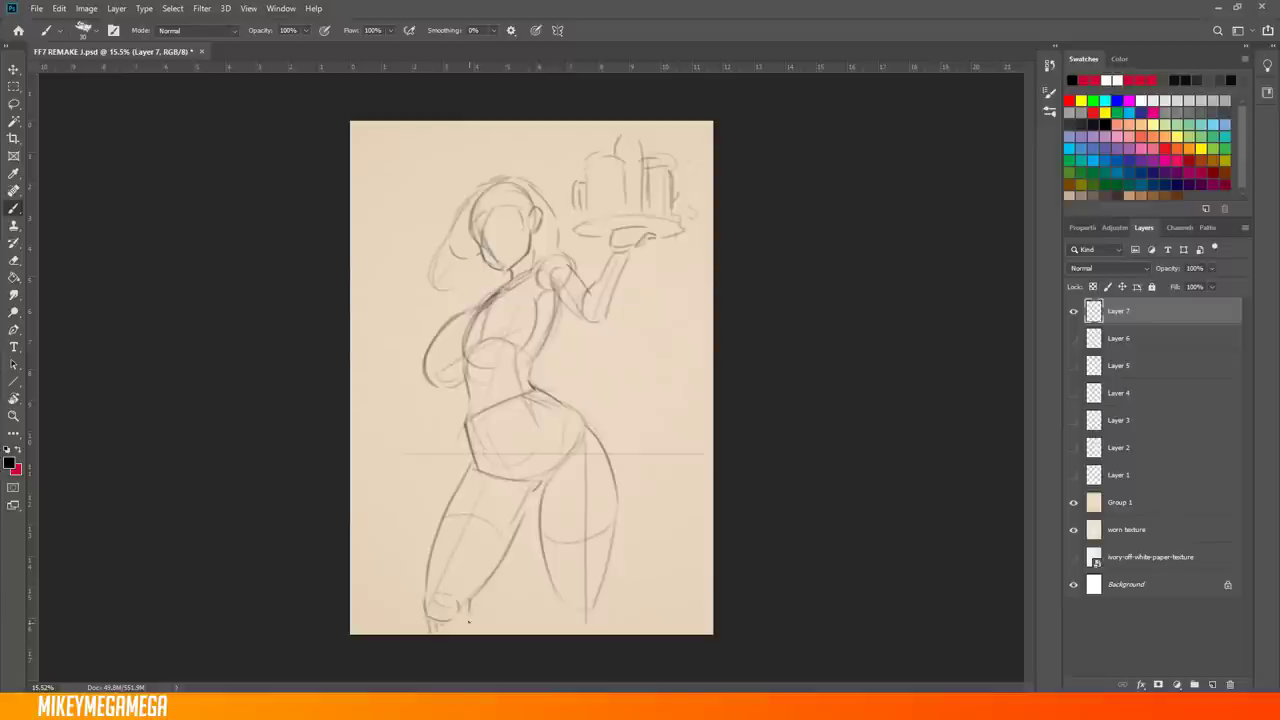
pyautogui.hotkey('ctrl', 't')
pyautogui.moveTo(664, 207); pyautogui.dragTo(700, 180)
pyautogui.press('Return')
# Draw a long guide line across the thighs, transform the pose sketch again and add loose background lines beside the figure
pyautogui.click(390, 585)
pyautogui.keyDown('shift'); pyautogui.click(712, 565); pyautogui.keyUp('shift')
pyautogui.hotkey('ctrl', 't')
pyautogui.press('Return')
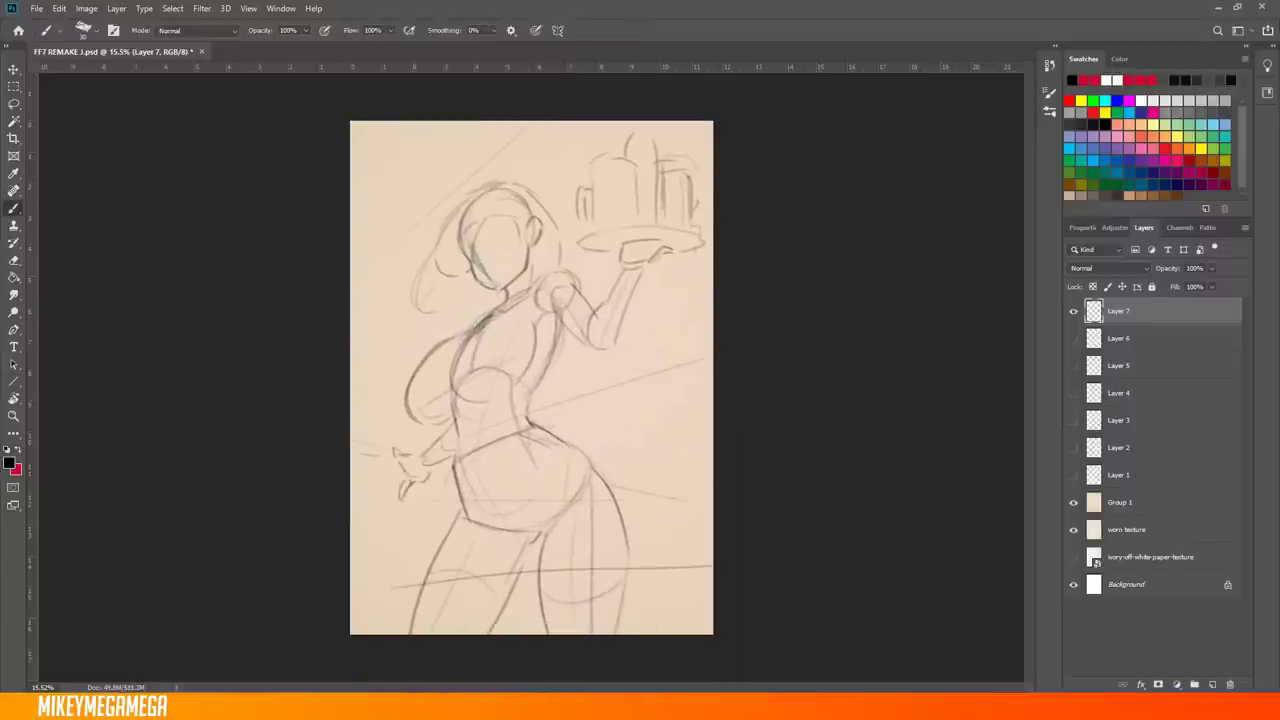
pyautogui.moveTo(640, 580); pyautogui.dragTo(700, 600)
pyautogui.moveTo(640, 330); pyautogui.dragTo(630, 490)
# Hide Layer 7, rough in a new torso, hips and thighs on a new layer, and shift the sketch toward the canvas's left
pyautogui.click(1073, 311)
pyautogui.click(1212, 684)
pyautogui.moveTo(604, 229)
pyautogui.mouseDown()
pyautogui.moveTo(496, 266)
pyautogui.moveTo(470, 628)
pyautogui.moveTo(620, 490)
pyautogui.moveTo(489, 640)
pyautogui.mouseUp()
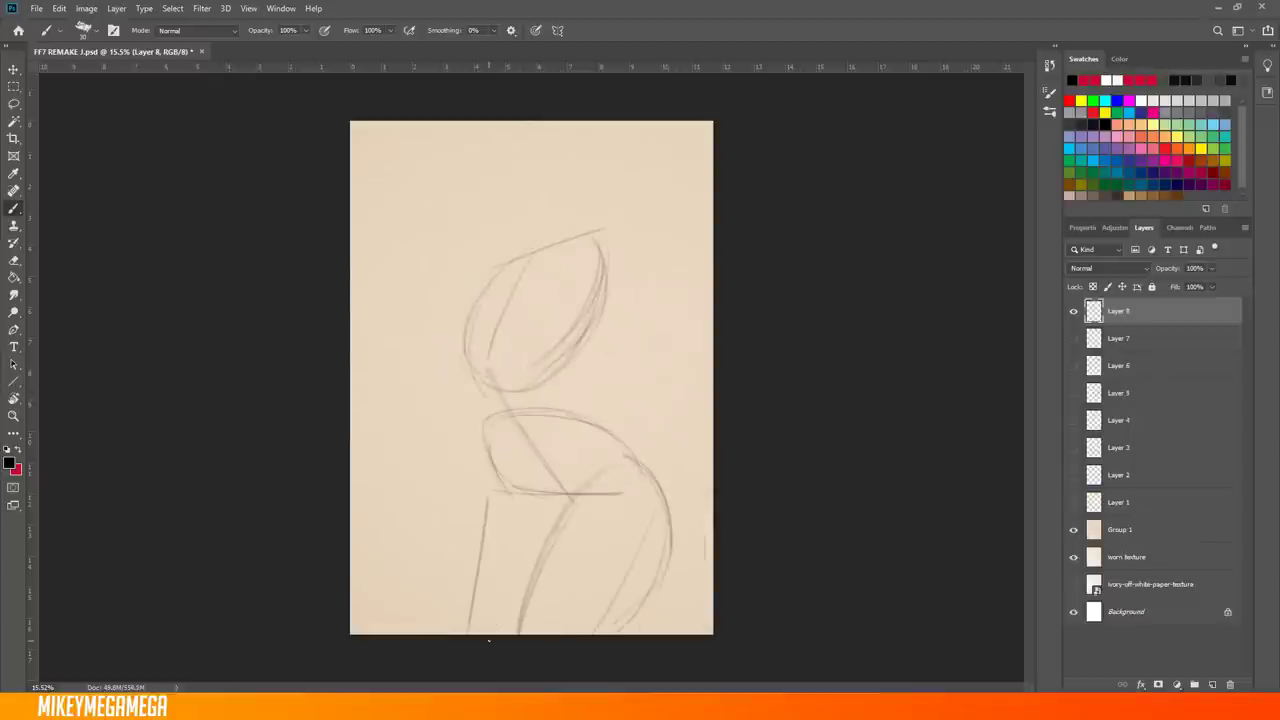
pyautogui.hotkey('ctrl', 't')
pyautogui.moveTo(600, 400); pyautogui.dragTo(565, 405)
pyautogui.press('Return')
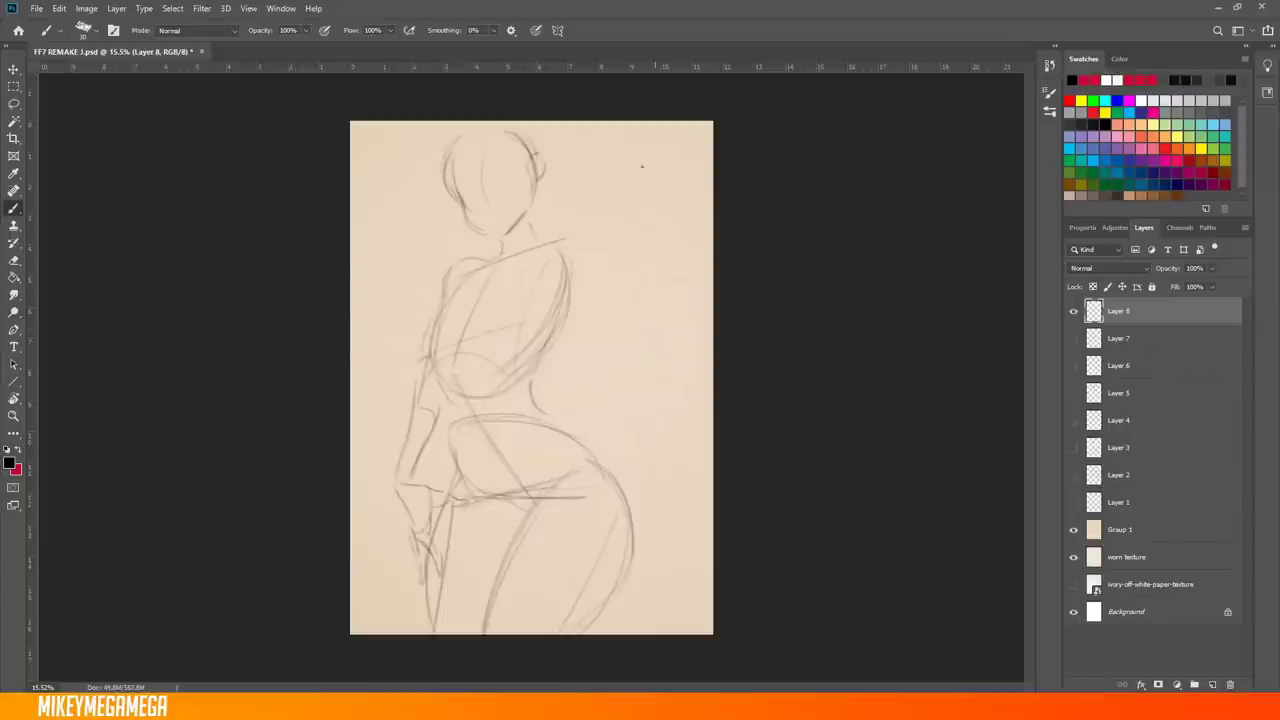
# Transform the new full-figure sketch to lower it slightly and adjust its placement on the canvas
pyautogui.hotkey('ctrl', 't')
pyautogui.moveTo(690, 225); pyautogui.dragTo(686, 253)
pyautogui.press('Return')
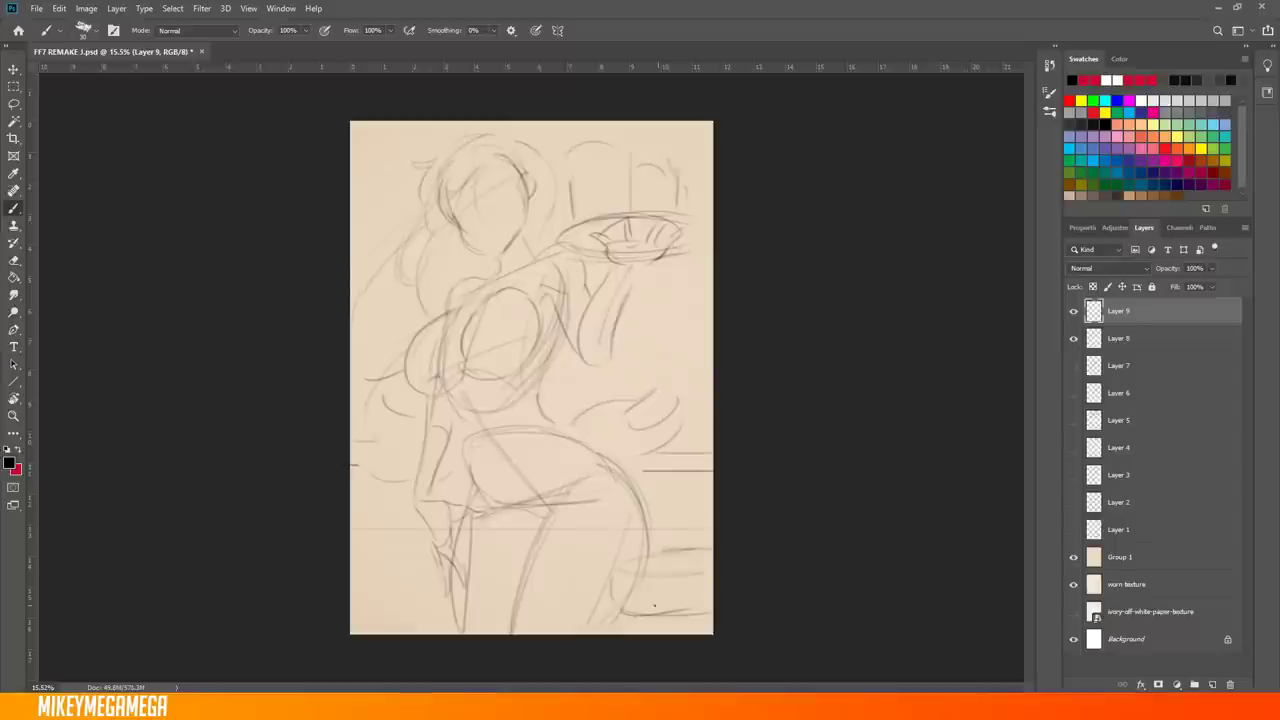
pyautogui.click(59, 8)
pyautogui.click(150, 314)
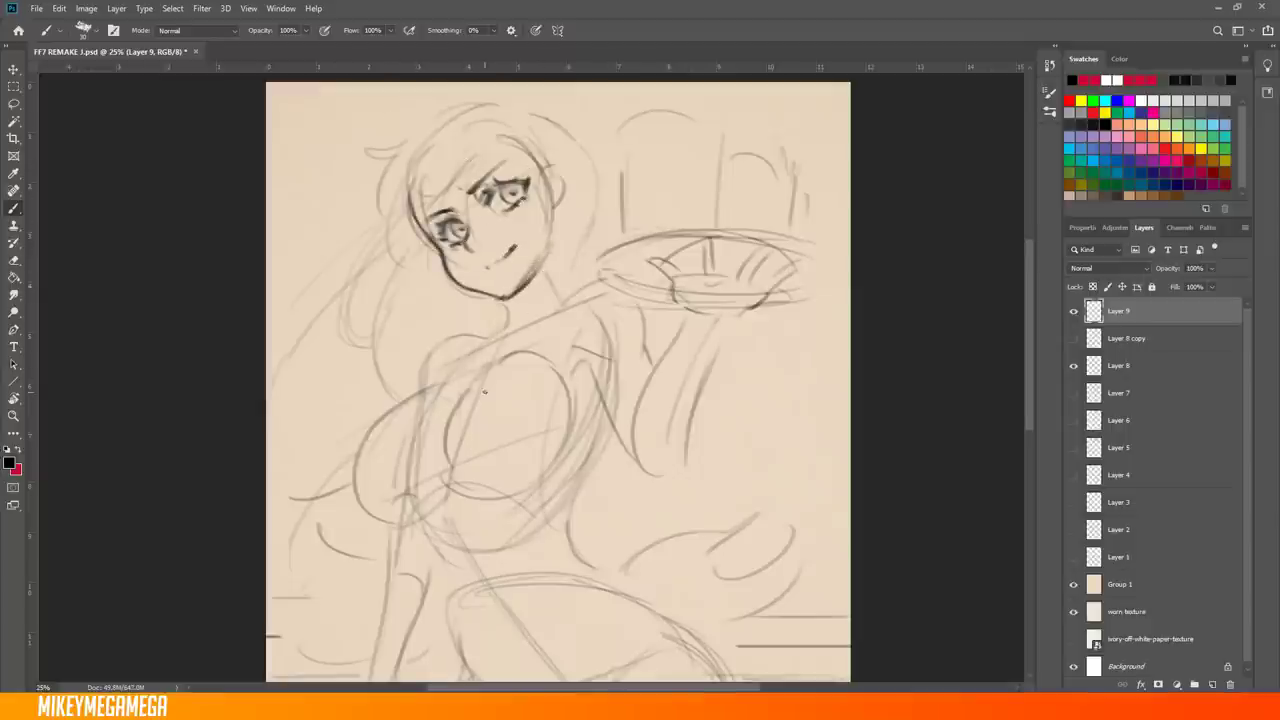
# Sketch the parted fringe, braid and side locks framing the figure's face
pyautogui.moveTo(463, 106); pyautogui.dragTo(420, 250)
pyautogui.moveTo(430, 180); pyautogui.dragTo(400, 258)
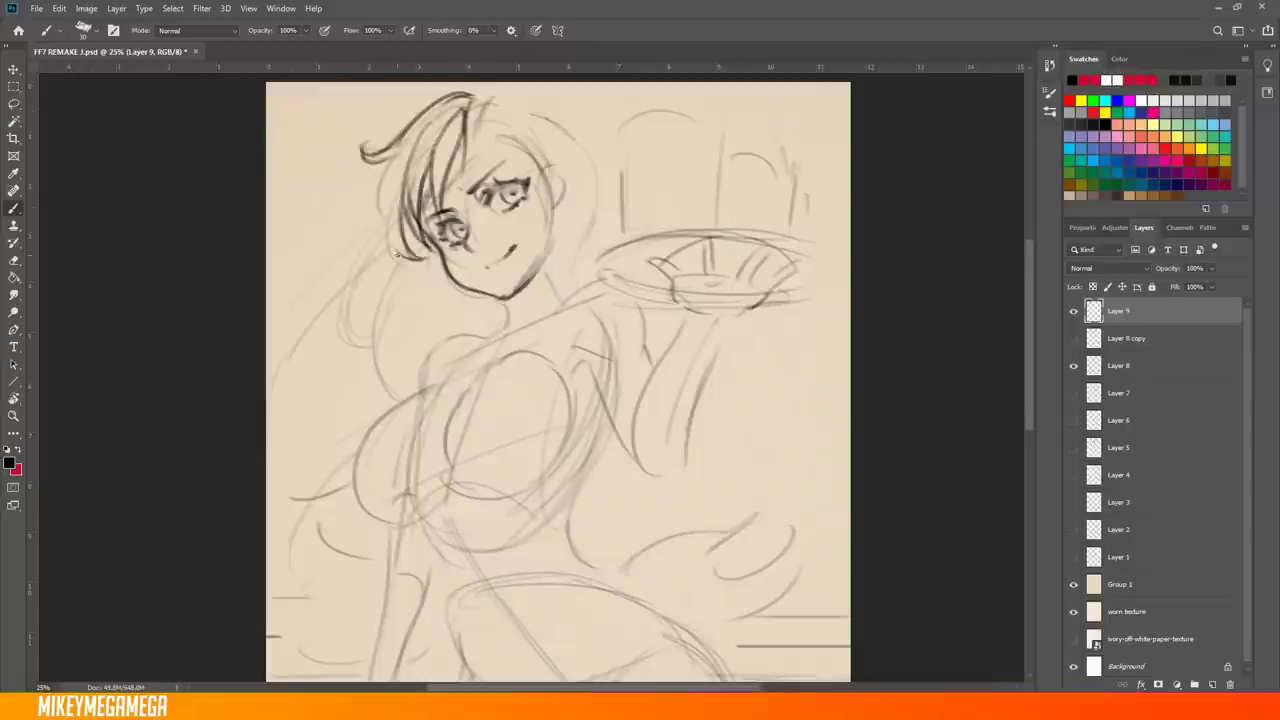
pyautogui.press('h')
pyautogui.moveTo(560, 147); pyautogui.dragTo(556, 215)
pyautogui.moveTo(600, 118); pyautogui.dragTo(545, 210)
pyautogui.press('h')
pyautogui.moveTo(390, 230); pyautogui.dragTo(300, 400)
pyautogui.moveTo(385, 190); pyautogui.dragTo(330, 355)
pyautogui.hotkey('ctrl', 'z')
pyautogui.scroll(-1, 557, 380)
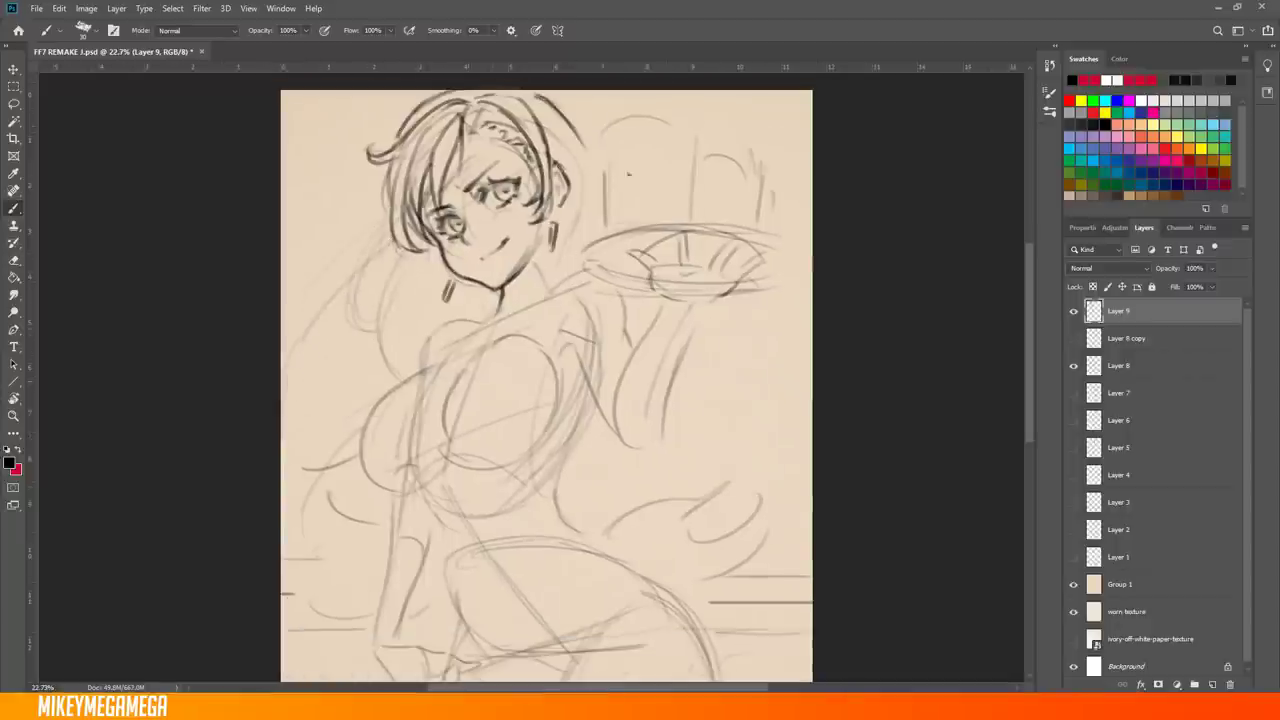
# Sketch the shoulder line, the long hair flowing down the figure's back and the hair tie beside the waist
pyautogui.moveTo(575, 262); pyautogui.dragTo(420, 365)
pyautogui.moveTo(550, 146); pyautogui.dragTo(578, 262)
pyautogui.scroll(-1, 390, 405)
pyautogui.moveTo(392, 352); pyautogui.dragTo(345, 460)
pyautogui.moveTo(555, 405)
pyautogui.mouseDown()
pyautogui.moveTo(600, 420)
pyautogui.moveTo(600, 452)
pyautogui.mouseUp()
pyautogui.moveTo(400, 460); pyautogui.dragTo(340, 498)
pyautogui.moveTo(420, 158); pyautogui.dragTo(375, 265)
pyautogui.moveTo(410, 155); pyautogui.dragTo(390, 245)
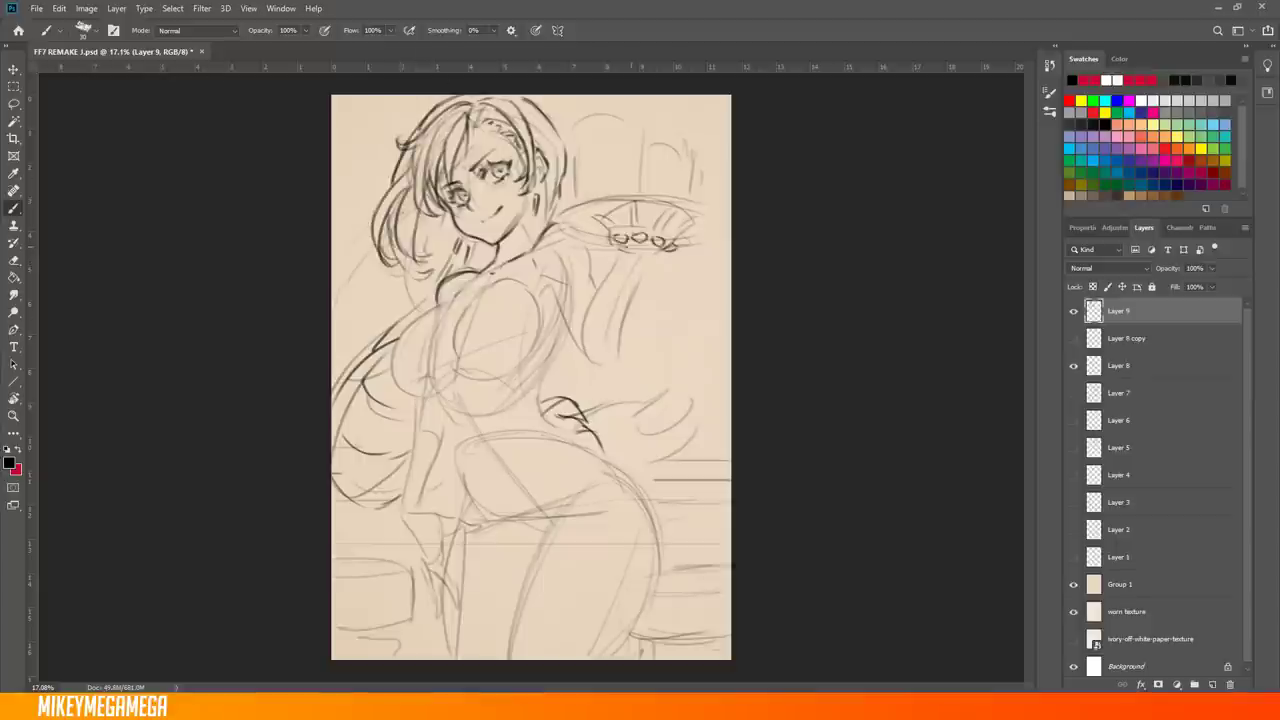
# Sketch the raised forearm, the beer mugs on the tray and the curved garment lines at the hips
pyautogui.moveTo(640, 272); pyautogui.dragTo(612, 366)
pyautogui.moveTo(572, 196); pyautogui.dragTo(622, 102)
pyautogui.moveTo(640, 104); pyautogui.dragTo(705, 192)
pyautogui.moveTo(466, 495); pyautogui.dragTo(545, 522)
pyautogui.moveTo(590, 458); pyautogui.dragTo(568, 502)
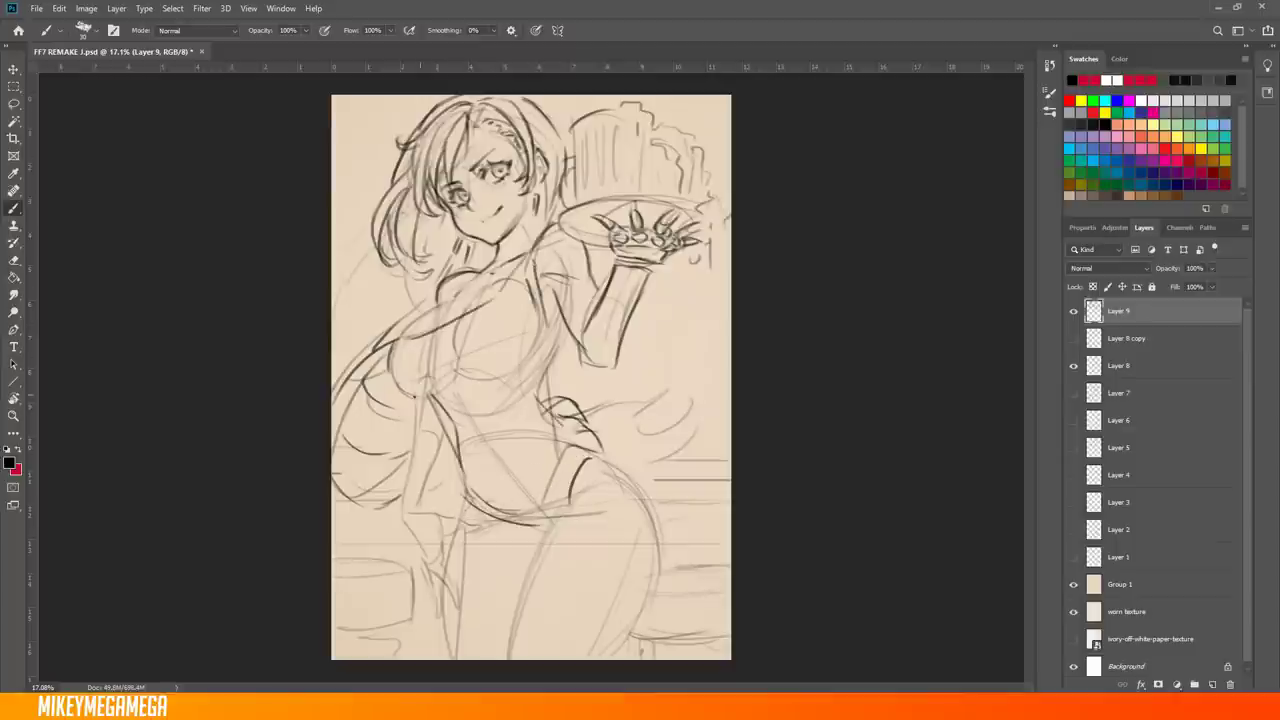
# Sketch the contours of the crop top, including its lower edge and neckline
pyautogui.moveTo(415, 398); pyautogui.dragTo(520, 355)
pyautogui.moveTo(502, 284); pyautogui.dragTo(458, 322)
pyautogui.moveTo(455, 302); pyautogui.dragTo(405, 338)
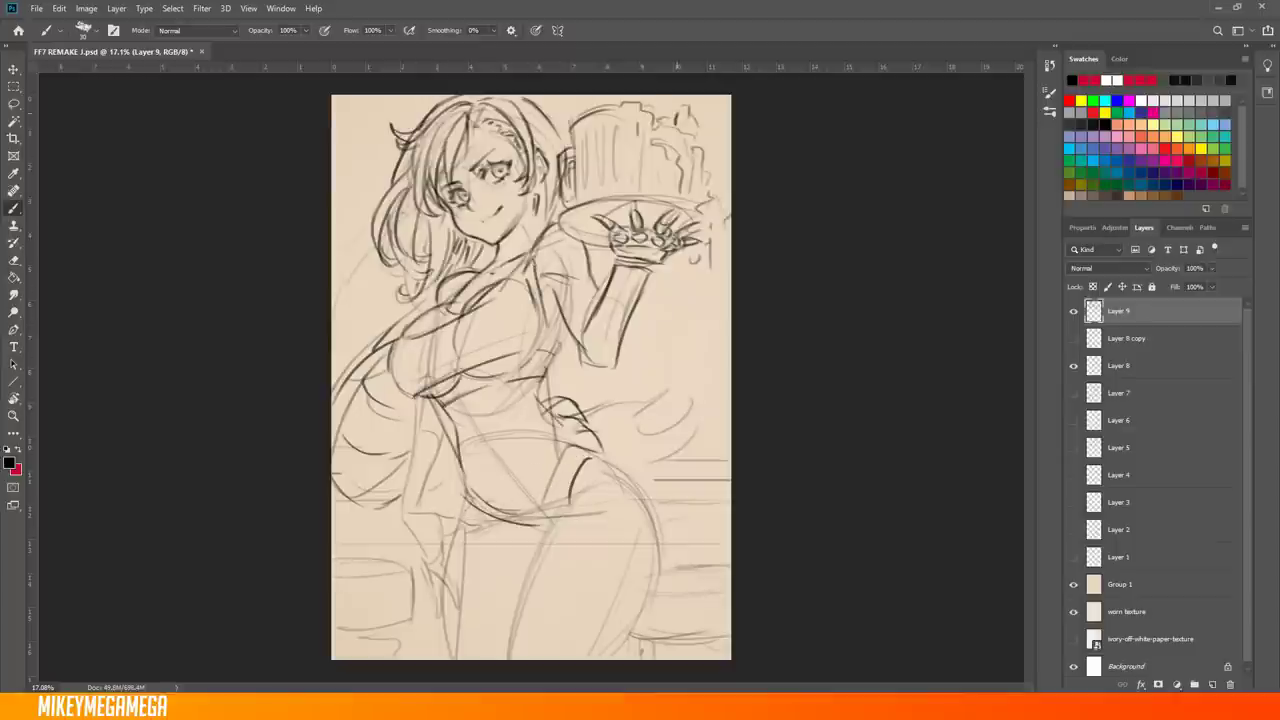
# Draw the elbow guard, the waist folds, the near thigh outline and the lowered gloved arm
pyautogui.moveTo(632, 322); pyautogui.dragTo(566, 405)
pyautogui.moveTo(492, 408); pyautogui.dragTo(465, 474)
pyautogui.moveTo(572, 508); pyautogui.dragTo(505, 655)
pyautogui.moveTo(650, 505); pyautogui.dragTo(642, 655)
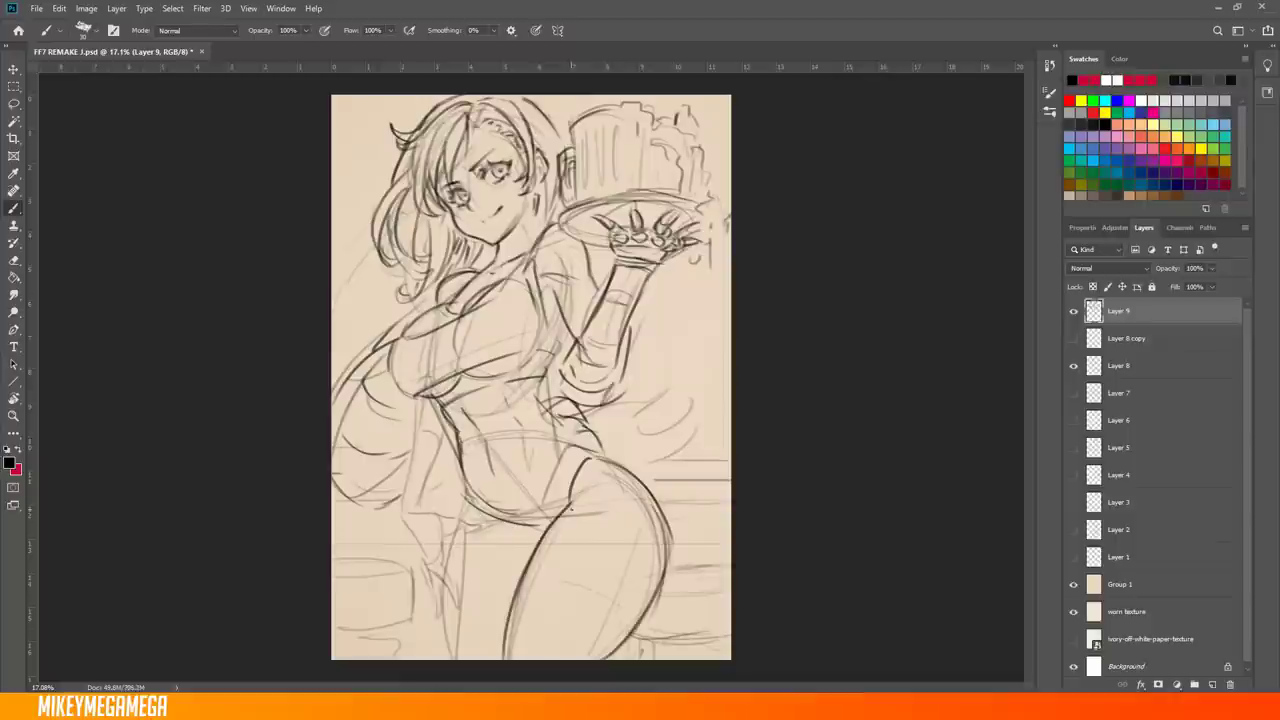
pyautogui.moveTo(425, 400)
pyautogui.mouseDown()
pyautogui.moveTo(398, 520)
pyautogui.moveTo(430, 582)
pyautogui.mouseUp()
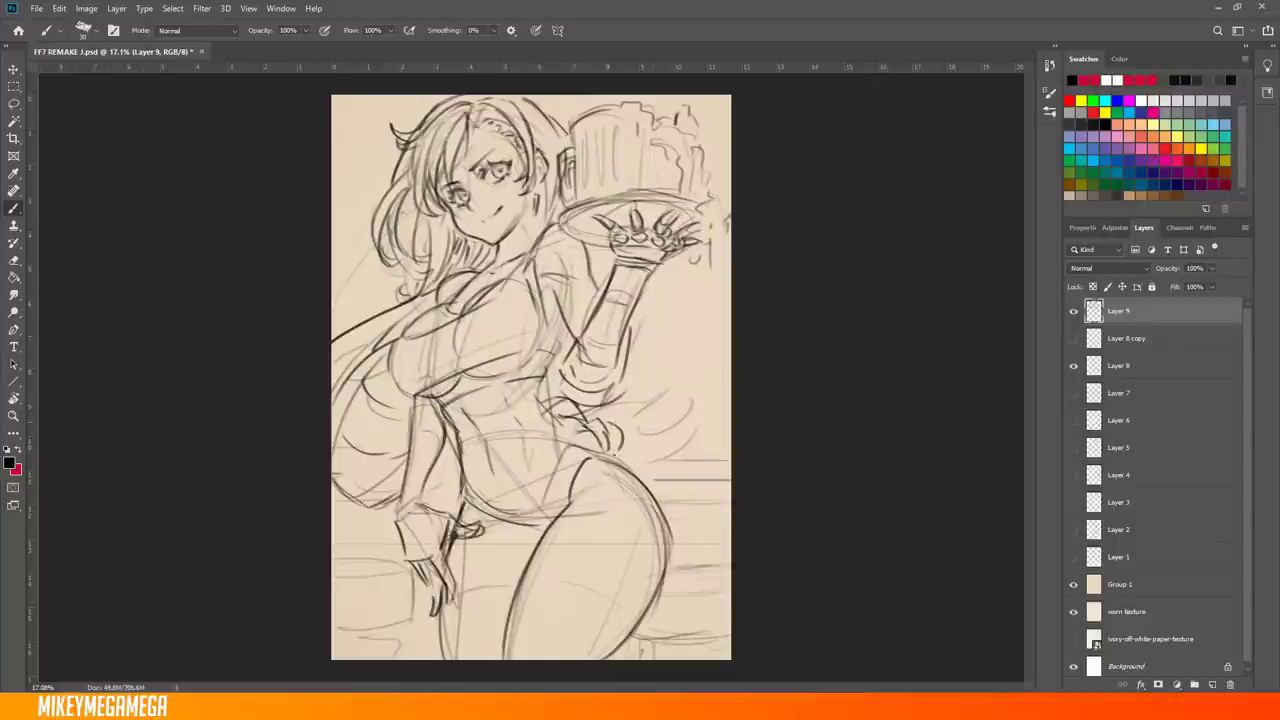
# Sketch the curling hair ends beside the hip, and erase and redraw the lines around the face and hair
pyautogui.moveTo(700, 365); pyautogui.dragTo(665, 490)
pyautogui.press('e')
pyautogui.moveTo(440, 140); pyautogui.dragTo(540, 240)
pyautogui.press('b')
pyautogui.moveTo(420, 160); pyautogui.dragTo(470, 220)
# Sketch the edges of the bar stools on both sides behind the figure's legs
pyautogui.moveTo(664, 566); pyautogui.dragTo(730, 564)
pyautogui.moveTo(336, 630); pyautogui.dragTo(414, 626)
pyautogui.moveTo(642, 634); pyautogui.dragTo(730, 628)
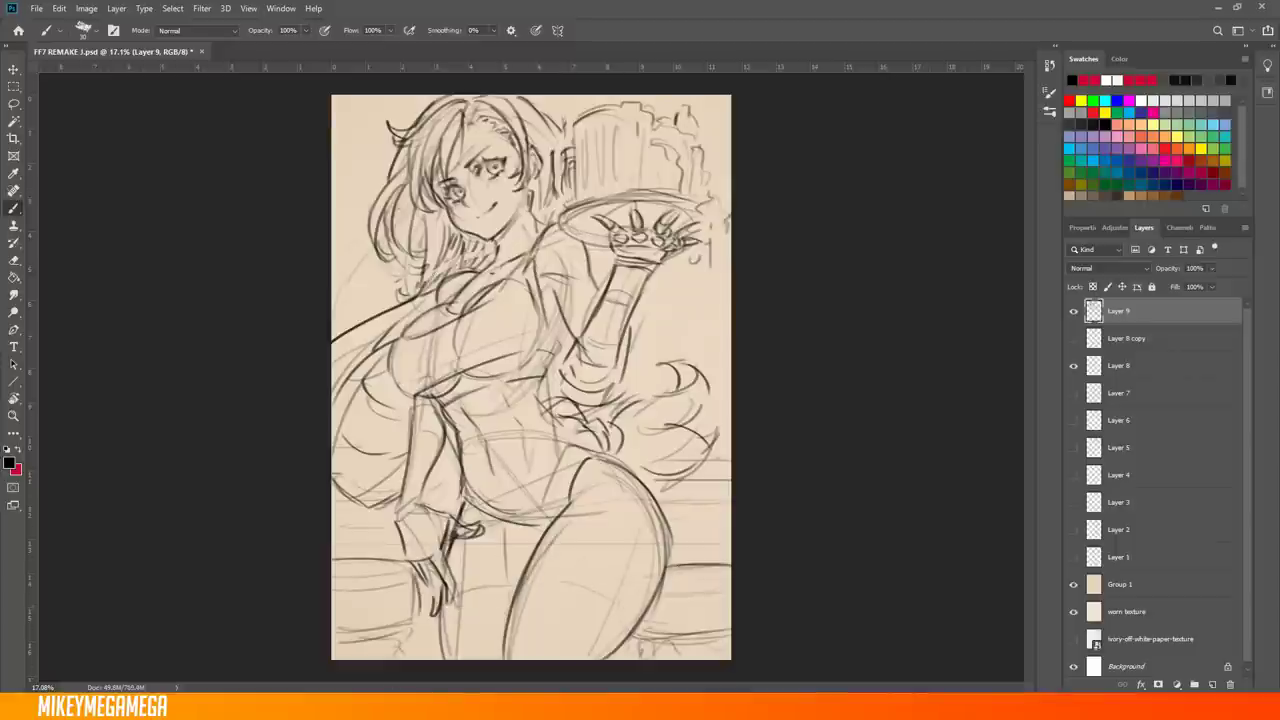
# On a new layer, sketch the slanted skirt waistband, the skirt edge at the hip and the lowered glove's cuff
pyautogui.hotkey('ctrl', 'shift', 'alt', 'n')
pyautogui.moveTo(462, 520); pyautogui.dragTo(624, 436)
pyautogui.moveTo(534, 480); pyautogui.dragTo(690, 440)
pyautogui.moveTo(368, 500); pyautogui.dragTo(396, 524)
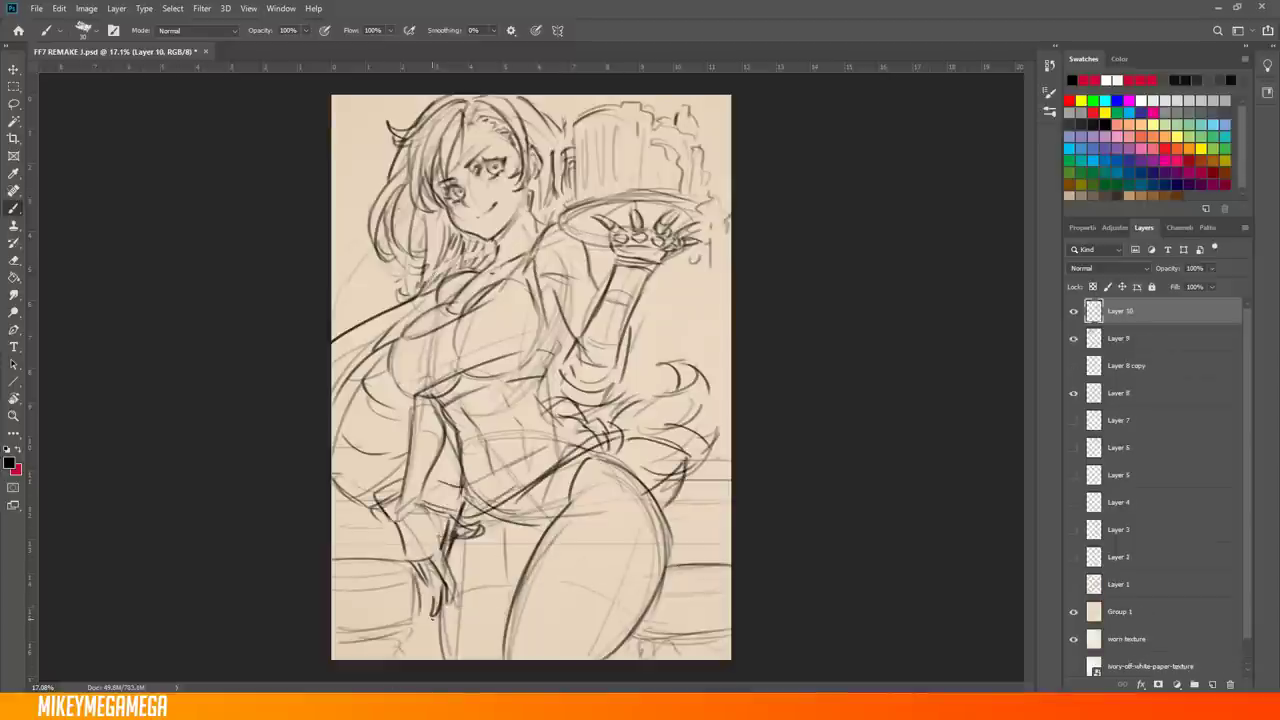
# Duplicate the sketch layer, place a copy of the Group 1 paper background beneath it and adjust the copied sketch's position
pyautogui.hotkey('ctrl', 'j')
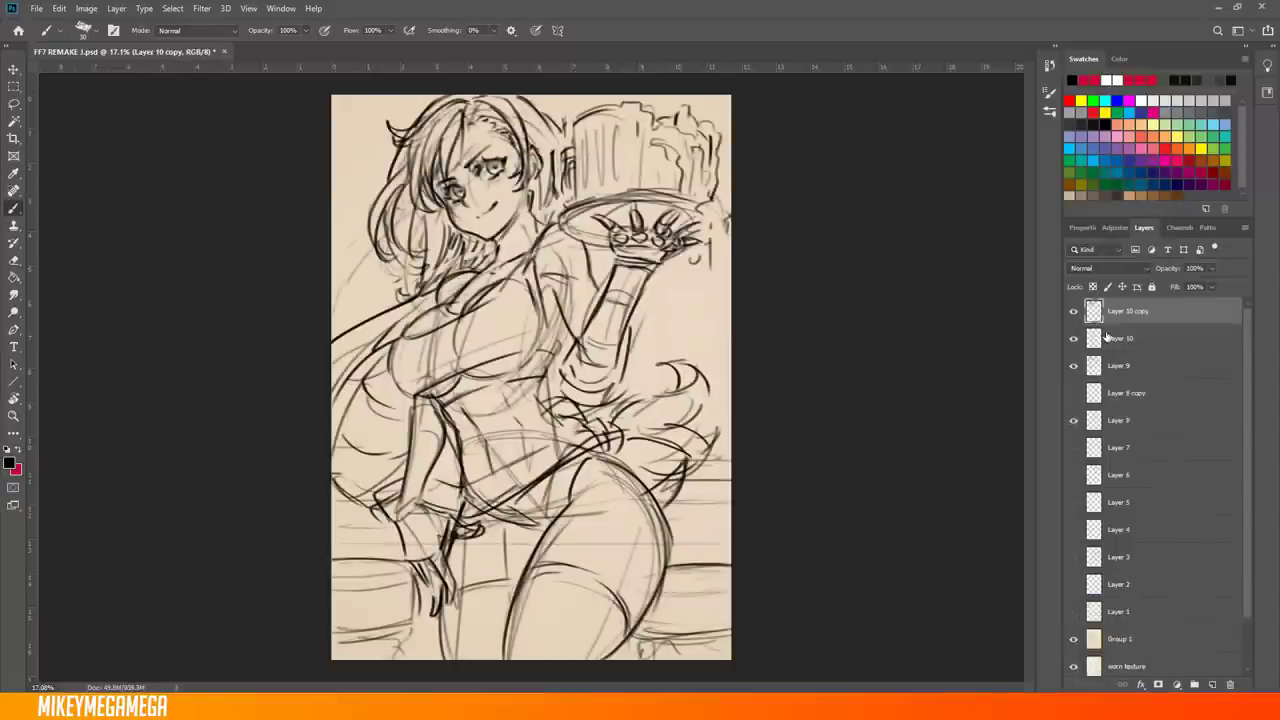
pyautogui.hotkey('alt', ']')
pyautogui.moveTo(655, 337)
pyautogui.mouseDown()
pyautogui.moveTo(688, 186)
pyautogui.moveTo(692, 206)
pyautogui.mouseUp()
pyautogui.press('v')
pyautogui.hotkey('ctrl', 'd')
pyautogui.press('b')
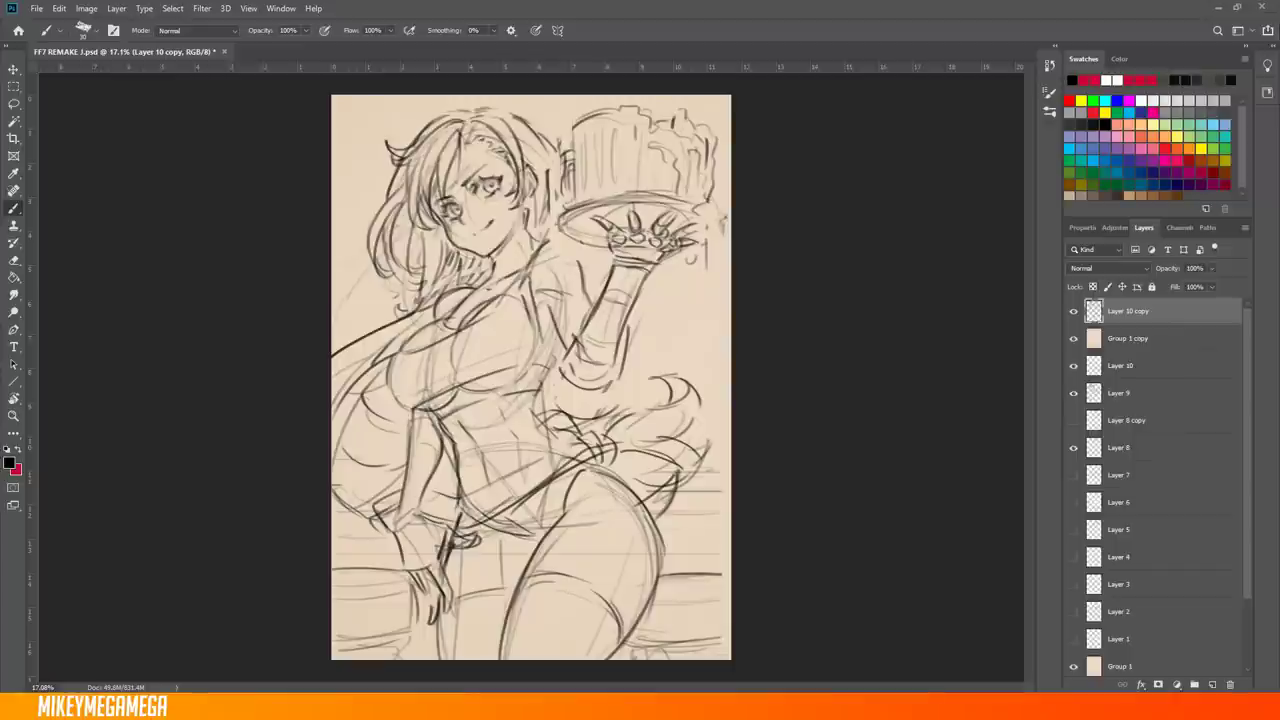
# Lasso part of the figure in the copied sketch and transform it to correct the proportions
pyautogui.press('l')
pyautogui.moveTo(530, 436)
pyautogui.mouseDown()
pyautogui.moveTo(338, 160)
pyautogui.moveTo(528, 436)
pyautogui.mouseUp()
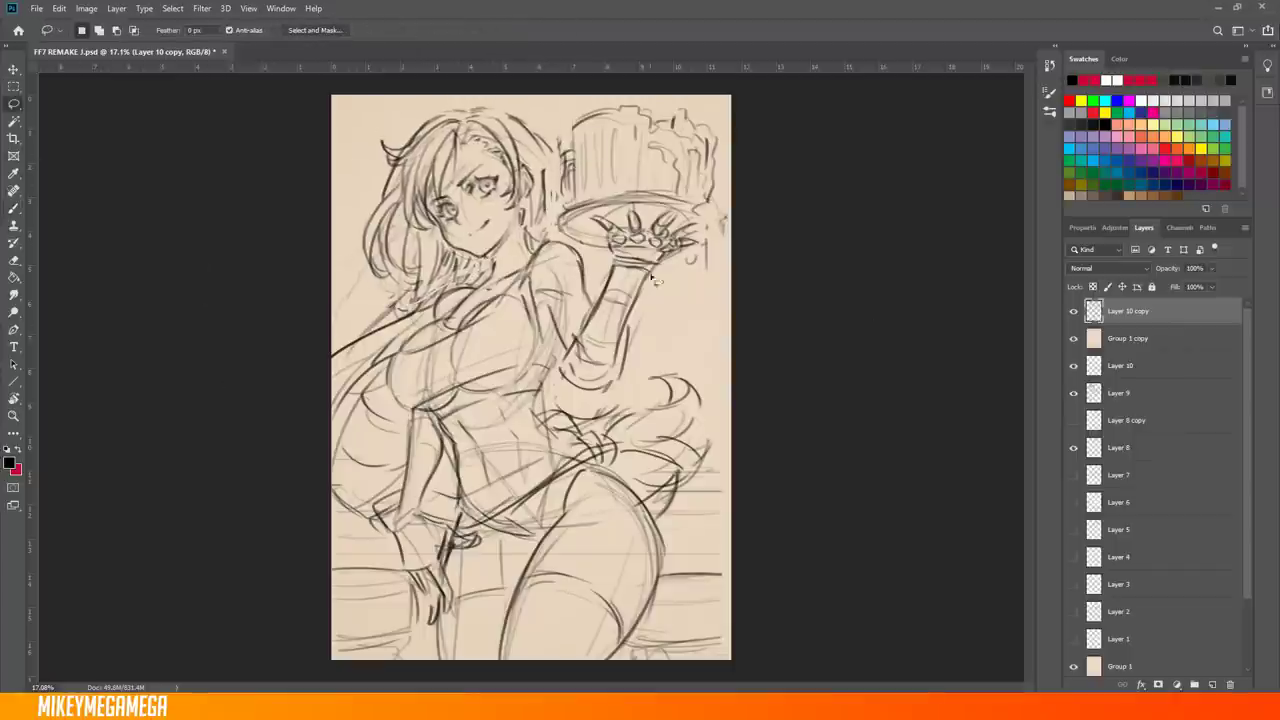
pyautogui.hotkey('ctrl', 't')
pyautogui.moveTo(744, 104); pyautogui.dragTo(750, 118)
pyautogui.press('Return')
pyautogui.hotkey('ctrl', 'd')
pyautogui.press('b')
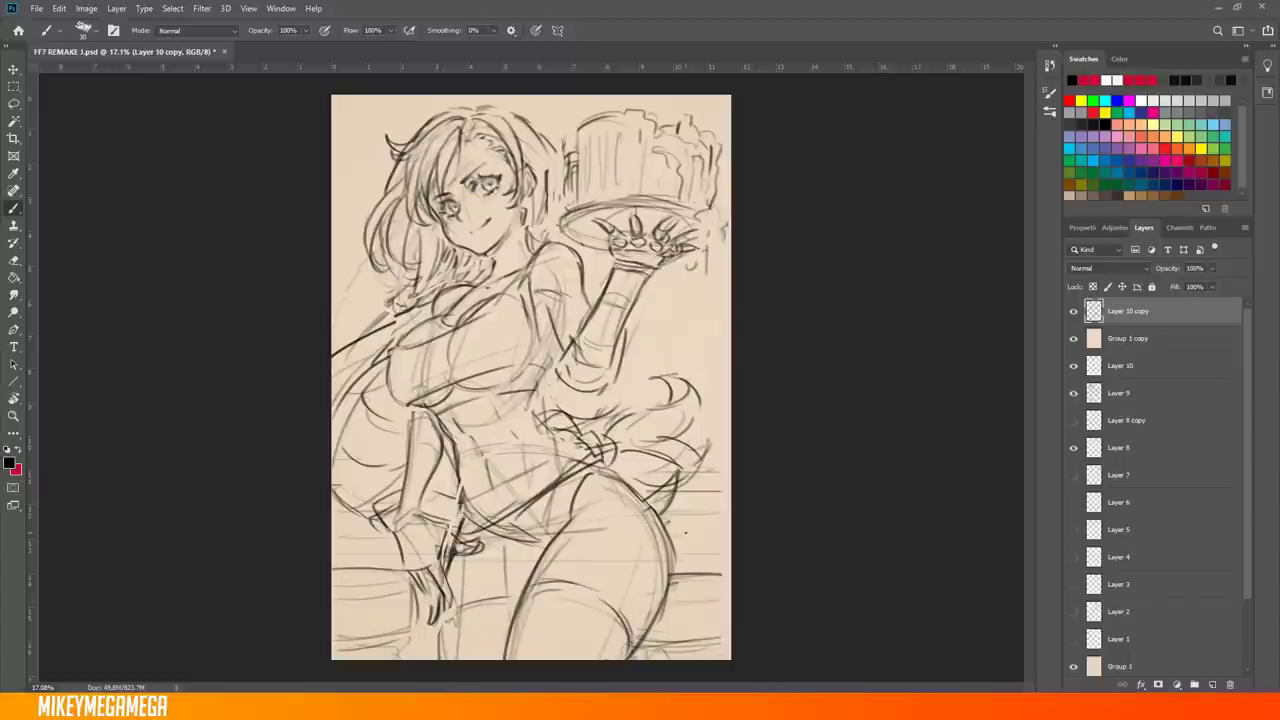
# Sketch bottles on the counter behind the raised arm and redraw the lines around the waist
pyautogui.moveTo(700, 392); pyautogui.dragTo(712, 330)
pyautogui.moveTo(666, 370)
pyautogui.mouseDown()
pyautogui.moveTo(670, 332)
pyautogui.moveTo(652, 398)
pyautogui.mouseUp()
pyautogui.moveTo(700, 345); pyautogui.dragTo(724, 410)
pyautogui.moveTo(632, 318); pyautogui.dragTo(636, 384)
pyautogui.moveTo(548, 432); pyautogui.dragTo(620, 472)
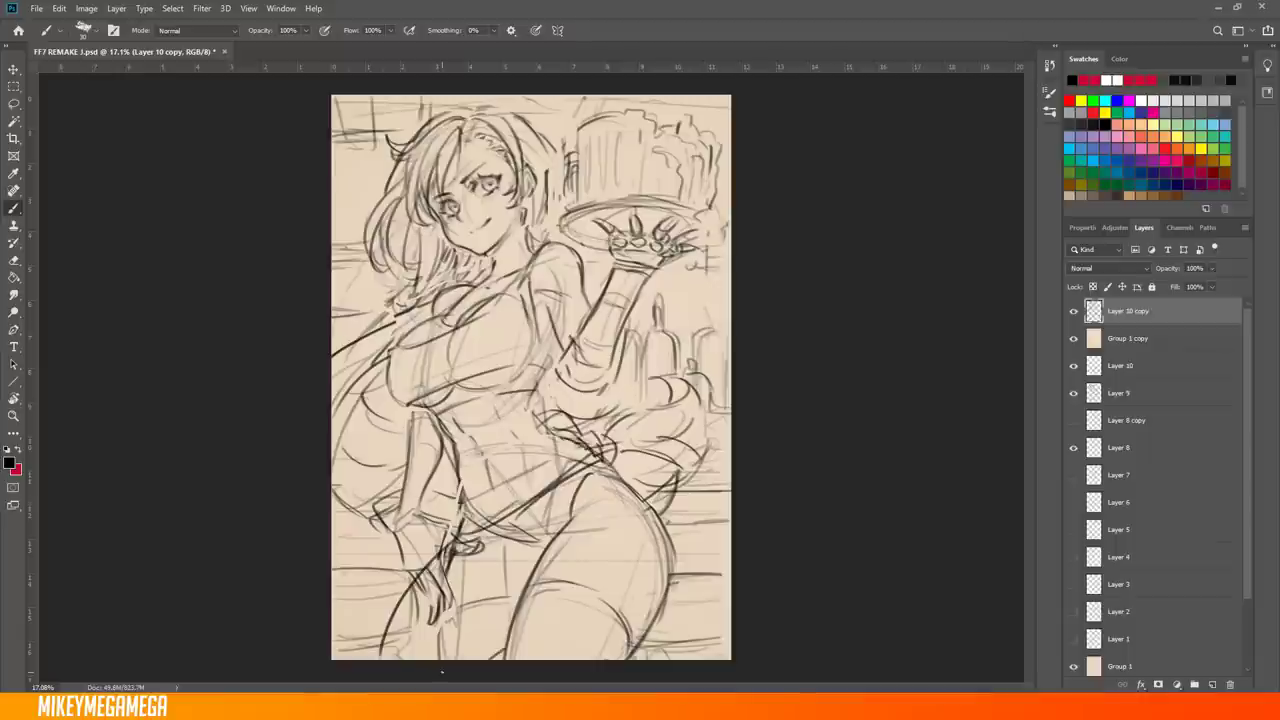
# Add a new layer directly beneath the line sketch and fill it with a brown base color
pyautogui.click(14, 86)
pyautogui.scroll(2, 517, 220)
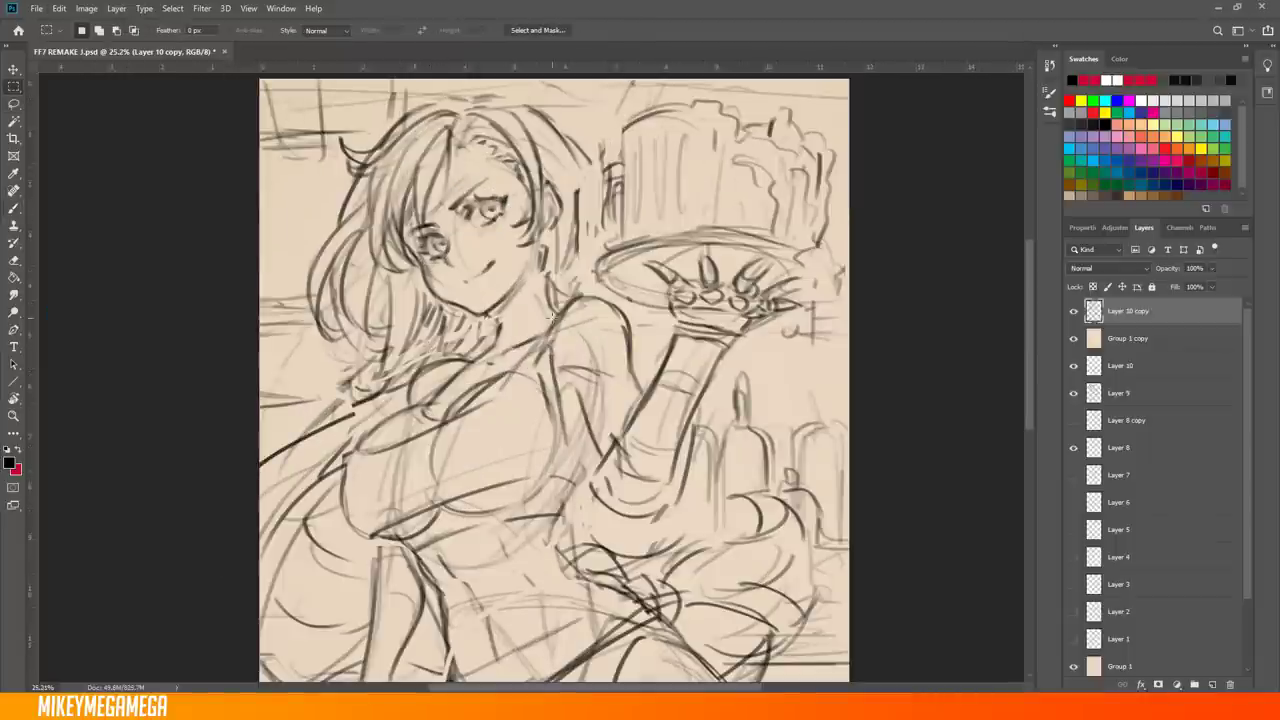
pyautogui.scroll(-3, 517, 220)
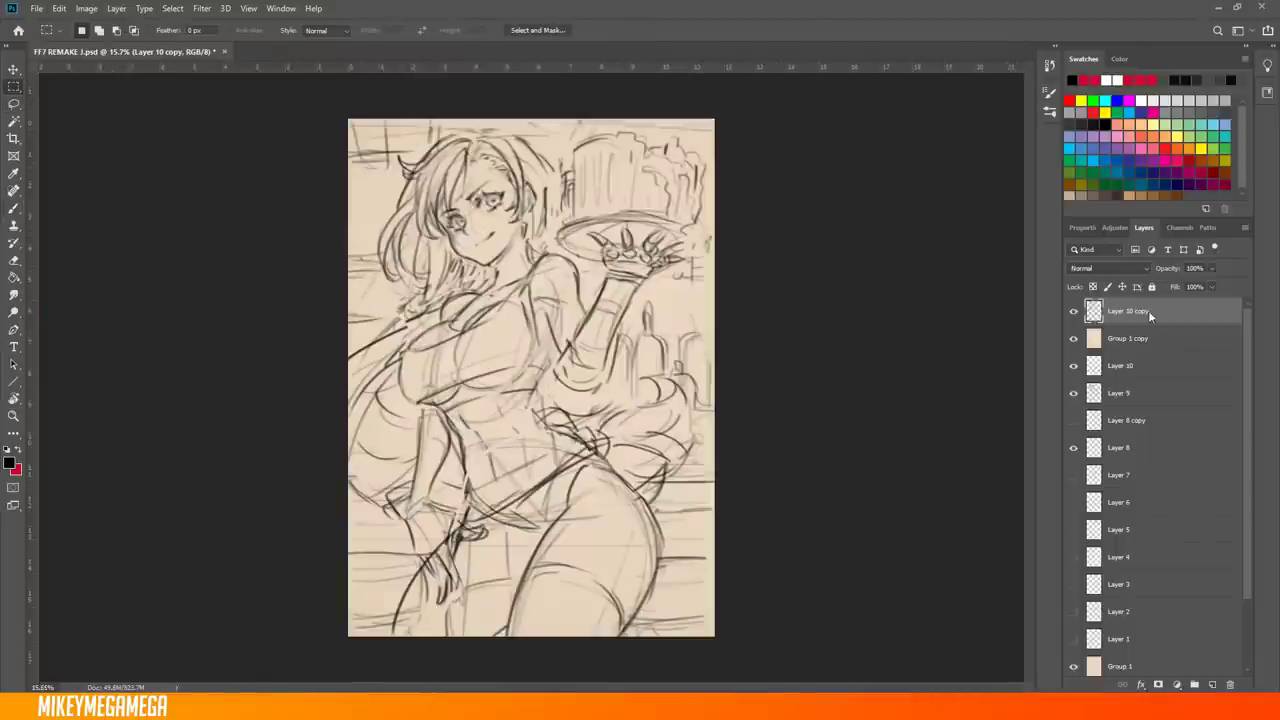
pyautogui.click(1148, 338)
pyautogui.hotkey('ctrl', 'shift', 'alt', 'n')
pyautogui.hotkey('alt', 'BackSpace')
# Block in base colors for the tray area and the figure on new layers, using Multiply and a smaller brush for the second
pyautogui.hotkey('ctrl', 'shift', 'alt', 'n')
pyautogui.press('b')
pyautogui.moveTo(510, 198)
pyautogui.mouseDown()
pyautogui.moveTo(565, 340)
pyautogui.moveTo(600, 560)
pyautogui.moveTo(550, 300)
pyautogui.moveTo(660, 173)
pyautogui.moveTo(690, 240)
pyautogui.mouseUp()
pyautogui.hotkey('ctrl', 'shift', 'alt', 'n')
pyautogui.hotkey('shift', 'alt', 'm')
pyautogui.press('[')
pyautogui.press('[')
pyautogui.press('[')
pyautogui.moveTo(440, 140)
pyautogui.mouseDown()
pyautogui.moveTo(450, 300)
pyautogui.moveTo(535, 240)
pyautogui.moveTo(420, 490)
pyautogui.moveTo(616, 446)
pyautogui.moveTo(400, 420)
pyautogui.moveTo(530, 300)
pyautogui.moveTo(540, 350)
pyautogui.mouseUp()
# On another new layer, block in colors for the clothing, lowered arm and legs
pyautogui.hotkey('ctrl', 'shift', 'alt', 'n')
pyautogui.moveTo(410, 340); pyautogui.dragTo(530, 280)
pyautogui.moveTo(430, 385)
pyautogui.mouseDown()
pyautogui.moveTo(580, 500)
pyautogui.moveTo(487, 648)
pyautogui.mouseUp()
pyautogui.moveTo(366, 627)
pyautogui.mouseDown()
pyautogui.moveTo(600, 600)
pyautogui.moveTo(500, 595)
pyautogui.moveTo(605, 630)
pyautogui.moveTo(490, 200)
pyautogui.moveTo(440, 550)
pyautogui.moveTo(600, 320)
pyautogui.moveTo(380, 600)
pyautogui.moveTo(590, 290)
pyautogui.moveTo(680, 320)
pyautogui.moveTo(380, 340)
pyautogui.moveTo(529, 111)
pyautogui.moveTo(365, 270)
pyautogui.moveTo(690, 350)
pyautogui.moveTo(610, 190)
pyautogui.moveTo(857, 351)
pyautogui.moveTo(540, 400)
pyautogui.moveTo(440, 450)
pyautogui.moveTo(530, 510)
pyautogui.mouseUp()
# On a new layer, repaint the white crop top and refine the face and hair colors
pyautogui.hotkey('ctrl', 'shift', 'alt', 'n')
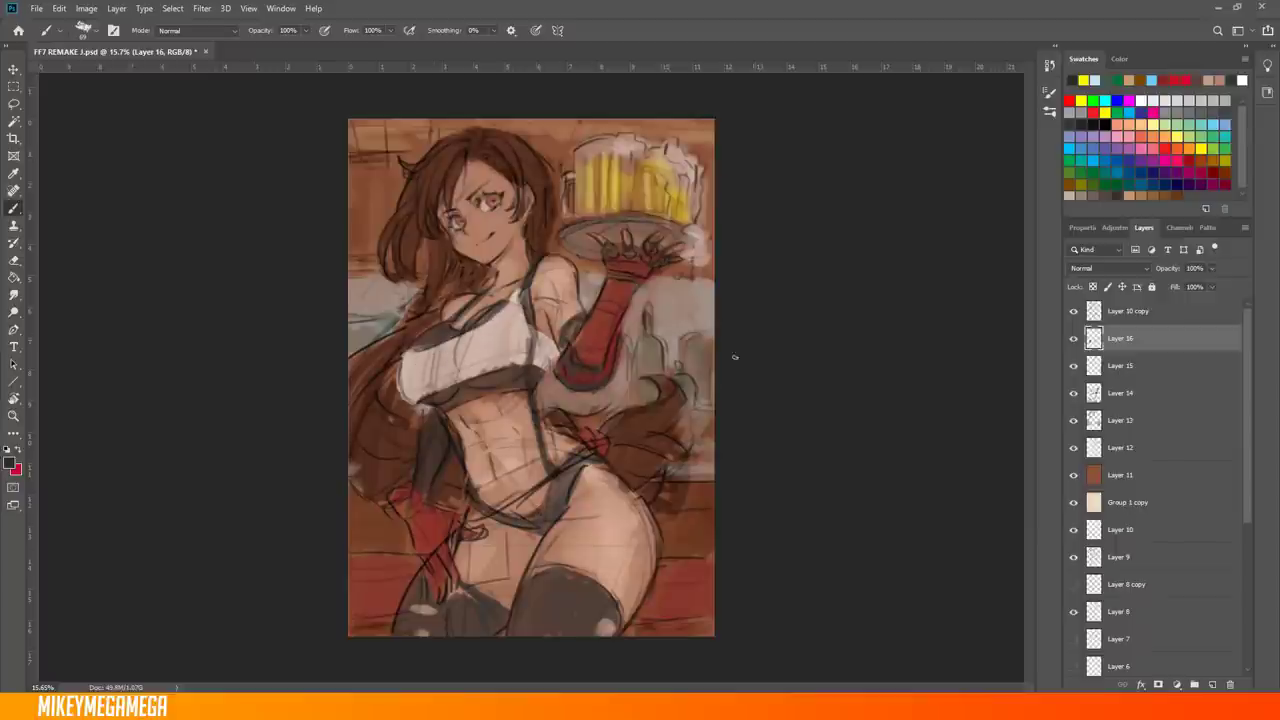
pyautogui.moveTo(440, 385); pyautogui.dragTo(537, 388)
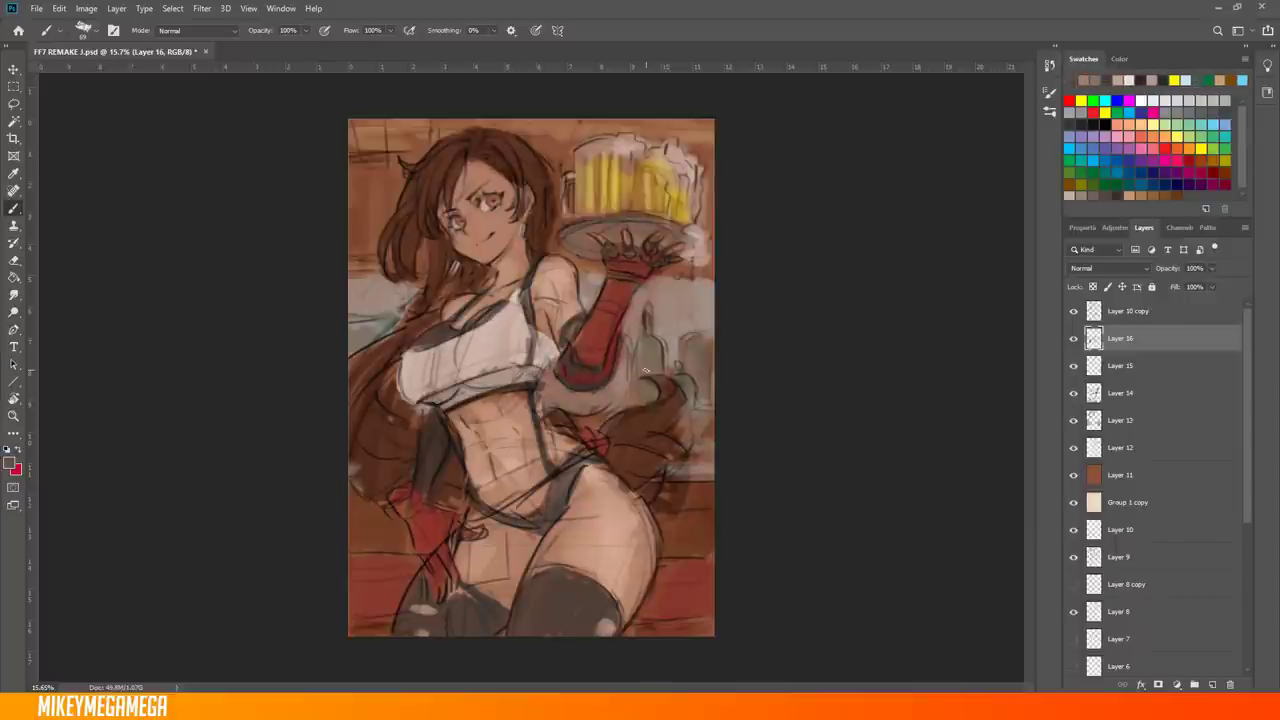
pyautogui.moveTo(450, 170)
pyautogui.mouseDown()
pyautogui.moveTo(510, 260)
pyautogui.moveTo(305, 275)
pyautogui.mouseUp()
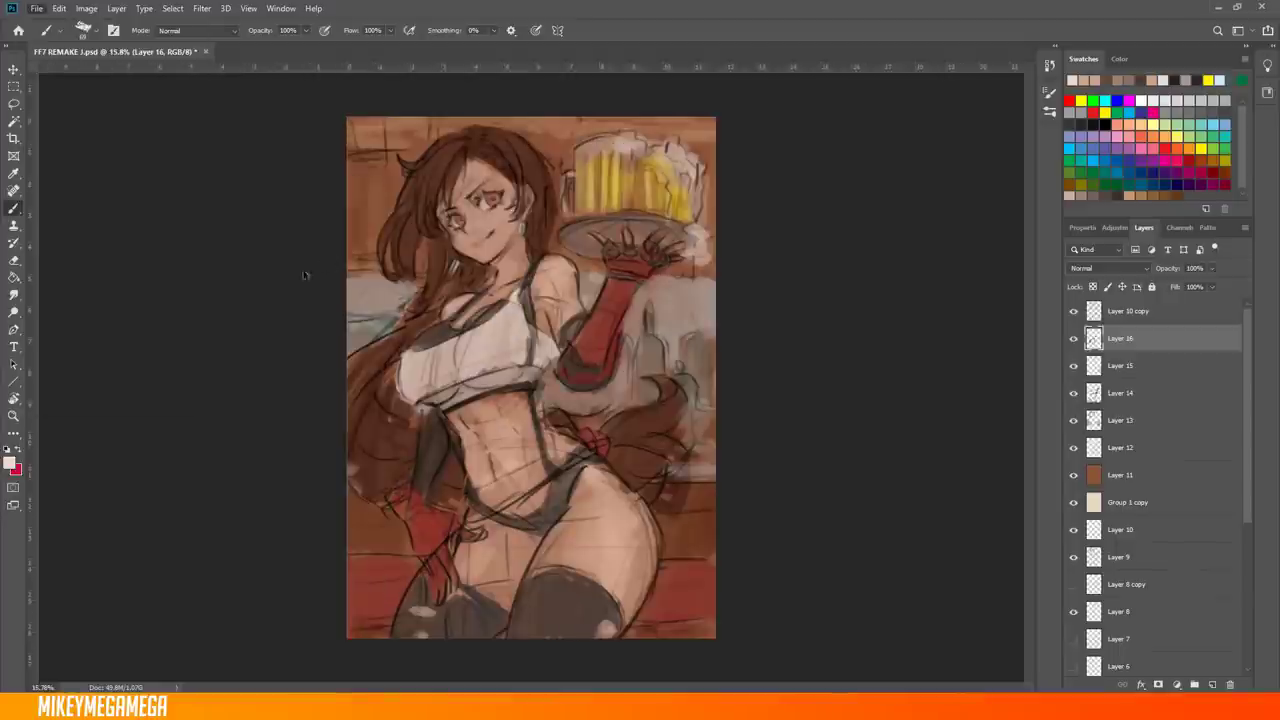
pyautogui.scroll(1, 810, 200)
pyautogui.moveTo(537, 336)
pyautogui.mouseDown()
pyautogui.moveTo(400, 390)
pyautogui.moveTo(520, 400)
pyautogui.mouseUp()
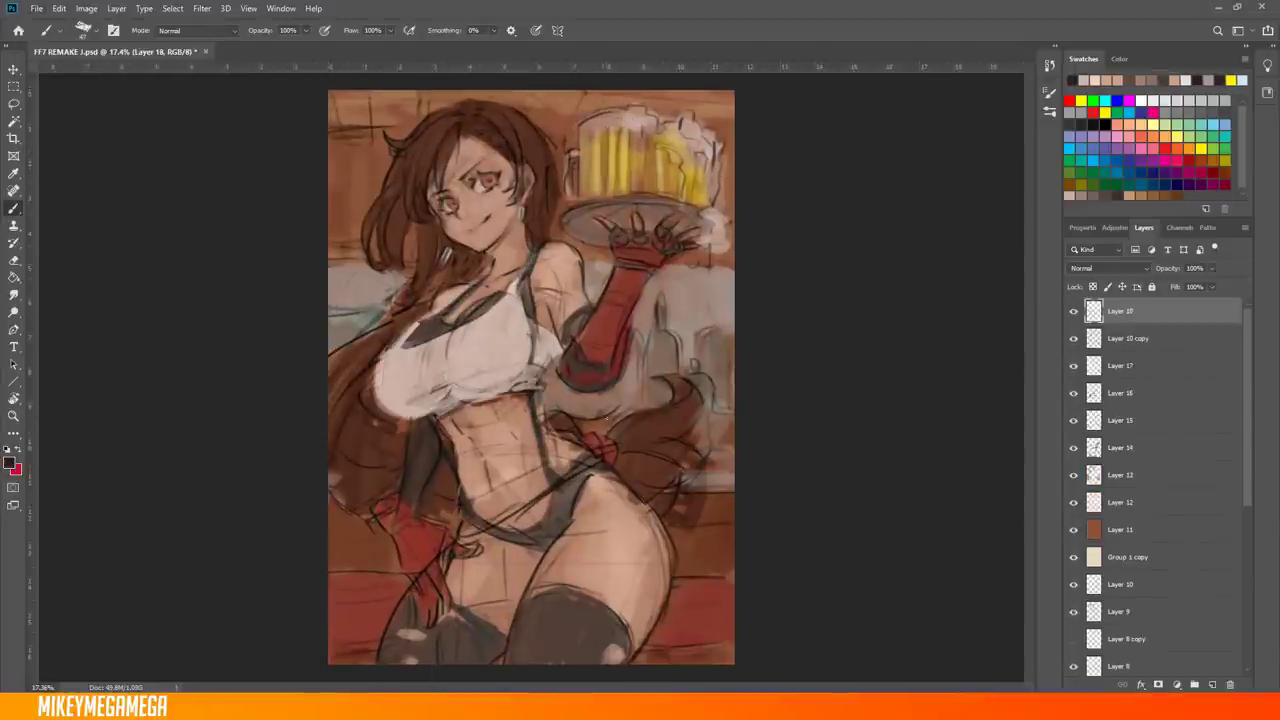
# Paint the dark skirt around the hips on a new layer and shade the figure and tray on a Multiply layer
pyautogui.hotkey('ctrl', 'shift', 'alt', 'n')
pyautogui.moveTo(664, 464)
pyautogui.mouseDown()
pyautogui.moveTo(500, 540)
pyautogui.moveTo(610, 475)
pyautogui.mouseUp()
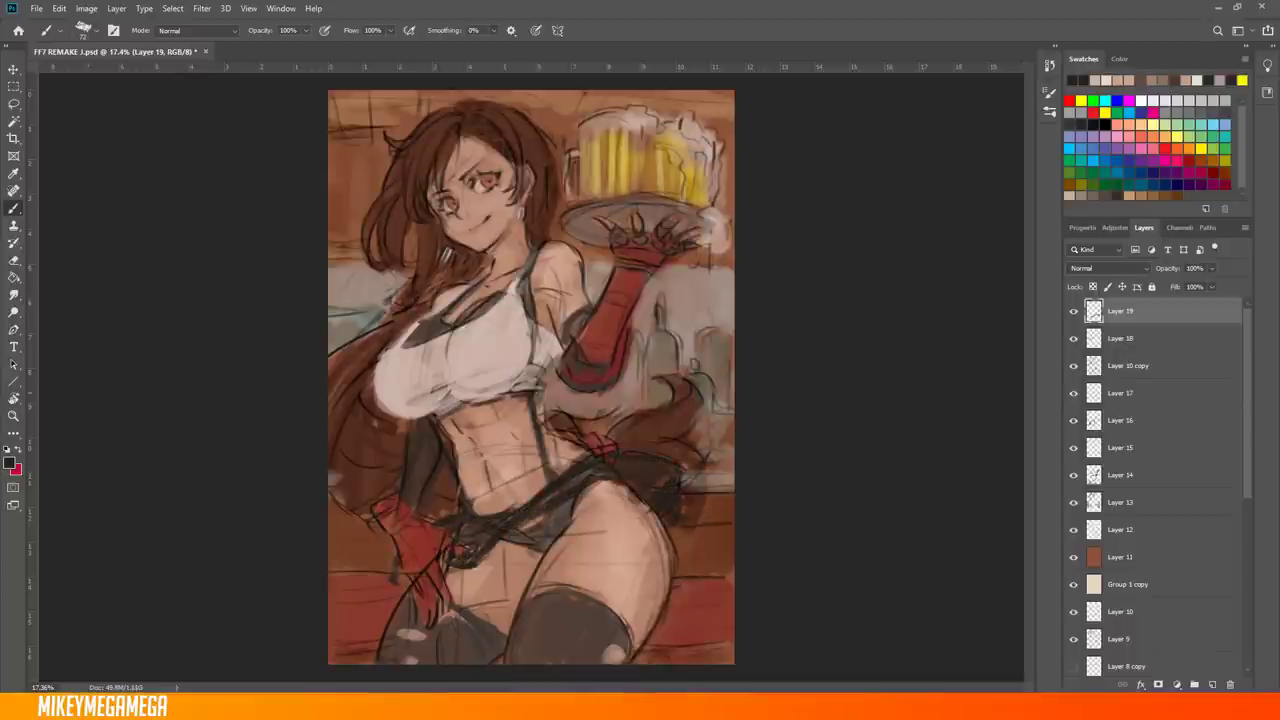
pyautogui.hotkey('ctrl', 'shift', 'alt', 'n')
pyautogui.hotkey('shift', 'alt', 'm')
pyautogui.moveTo(590, 230)
pyautogui.mouseDown()
pyautogui.moveTo(700, 225)
pyautogui.moveTo(436, 213)
pyautogui.mouseUp()
pyautogui.moveTo(420, 380)
pyautogui.mouseDown()
pyautogui.moveTo(500, 400)
pyautogui.moveTo(360, 460)
pyautogui.moveTo(400, 620)
pyautogui.moveTo(369, 590)
pyautogui.moveTo(700, 250)
pyautogui.mouseUp()
pyautogui.keyDown('alt'); pyautogui.scroll(1, 530, 380); pyautogui.keyUp('alt')
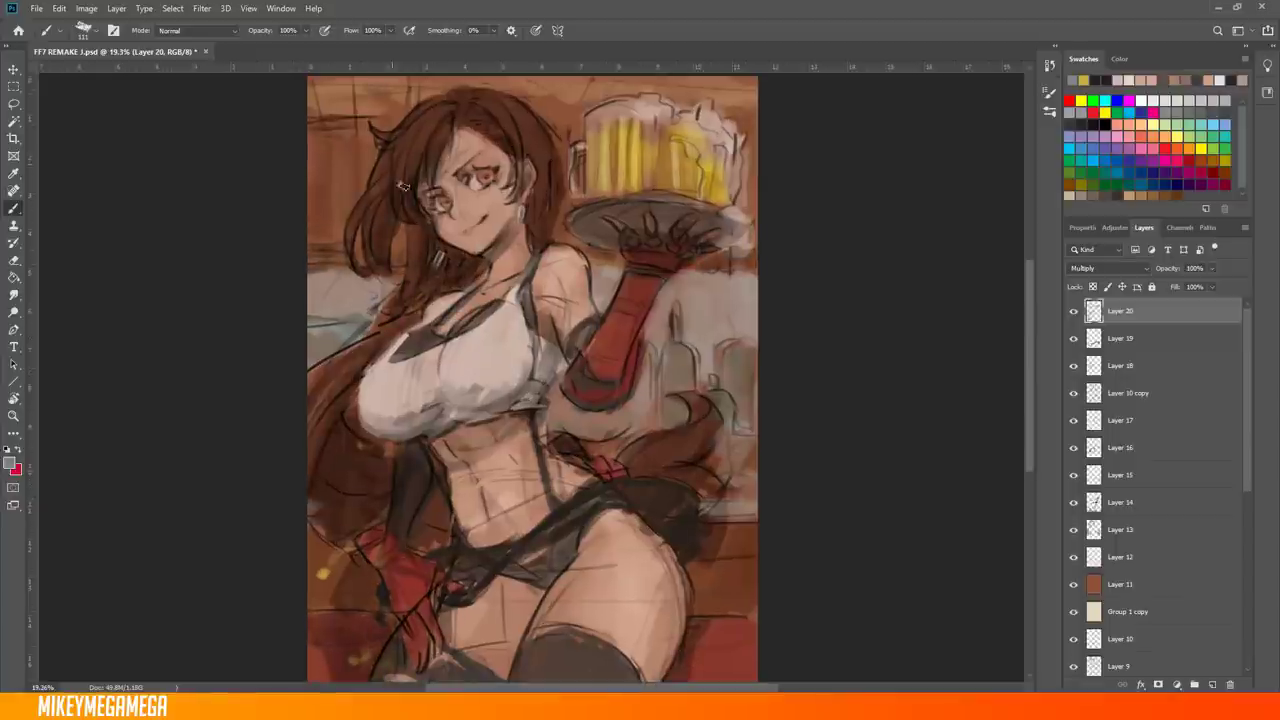
# Paint highlights on the hair, tray and beer foam on a new layer, and stamp all visible layers into one merged layer
pyautogui.hotkey('ctrl', 'shift', 'alt', 'n')
pyautogui.moveTo(420, 150)
pyautogui.mouseDown()
pyautogui.moveTo(708, 410)
pyautogui.moveTo(610, 600)
pyautogui.moveTo(490, 340)
pyautogui.moveTo(735, 200)
pyautogui.moveTo(815, 266)
pyautogui.mouseUp()
pyautogui.hotkey('ctrl', 'shift', 'alt', 'n')
pyautogui.hotkey('ctrl', 'shift', 'alt', 'e')
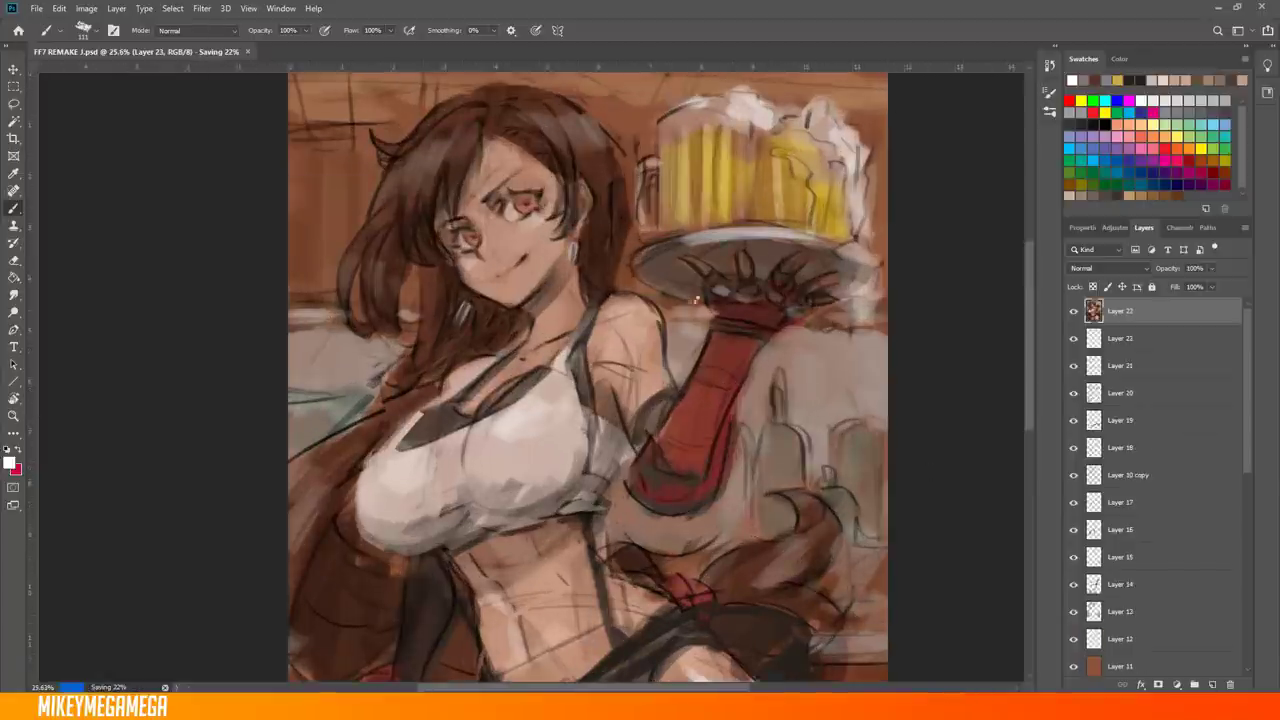
# Paint over the long hair strands falling behind the shoulder on the merged layer
pyautogui.keyDown('alt'); pyautogui.scroll(1, 540, 380); pyautogui.keyUp('alt')
pyautogui.scroll(-1, 540, 380)
pyautogui.scroll(-3, 535, 378)
pyautogui.scroll(2, 530, 380)
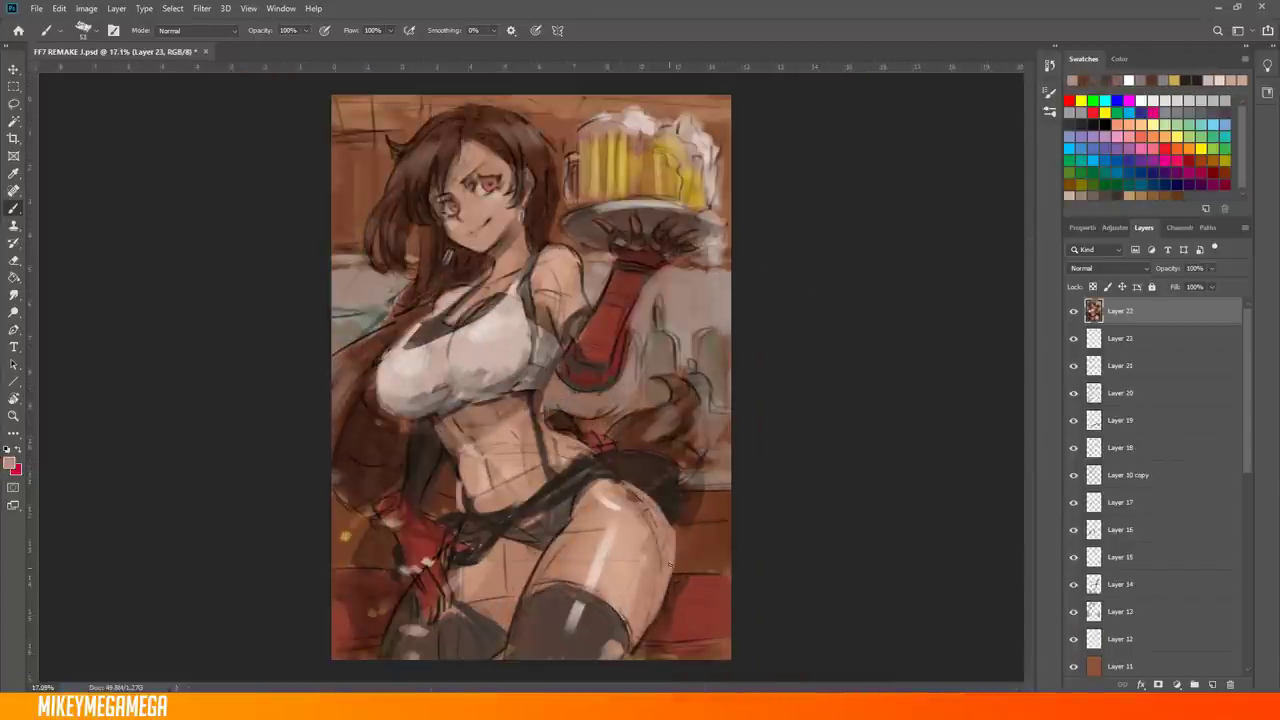
pyautogui.scroll(-1, 639, 447)
pyautogui.moveTo(430, 270)
pyautogui.mouseDown()
pyautogui.moveTo(355, 365)
pyautogui.moveTo(356, 435)
pyautogui.mouseUp()
pyautogui.moveTo(372, 345); pyautogui.dragTo(355, 410)
# On a new layer, paint two horizontal brown beams across the canvas at shoulder and hip height, and block in a red stool
pyautogui.hotkey('ctrl', 'shift', 'alt', 'n')
pyautogui.moveTo(351, 262); pyautogui.dragTo(712, 262)
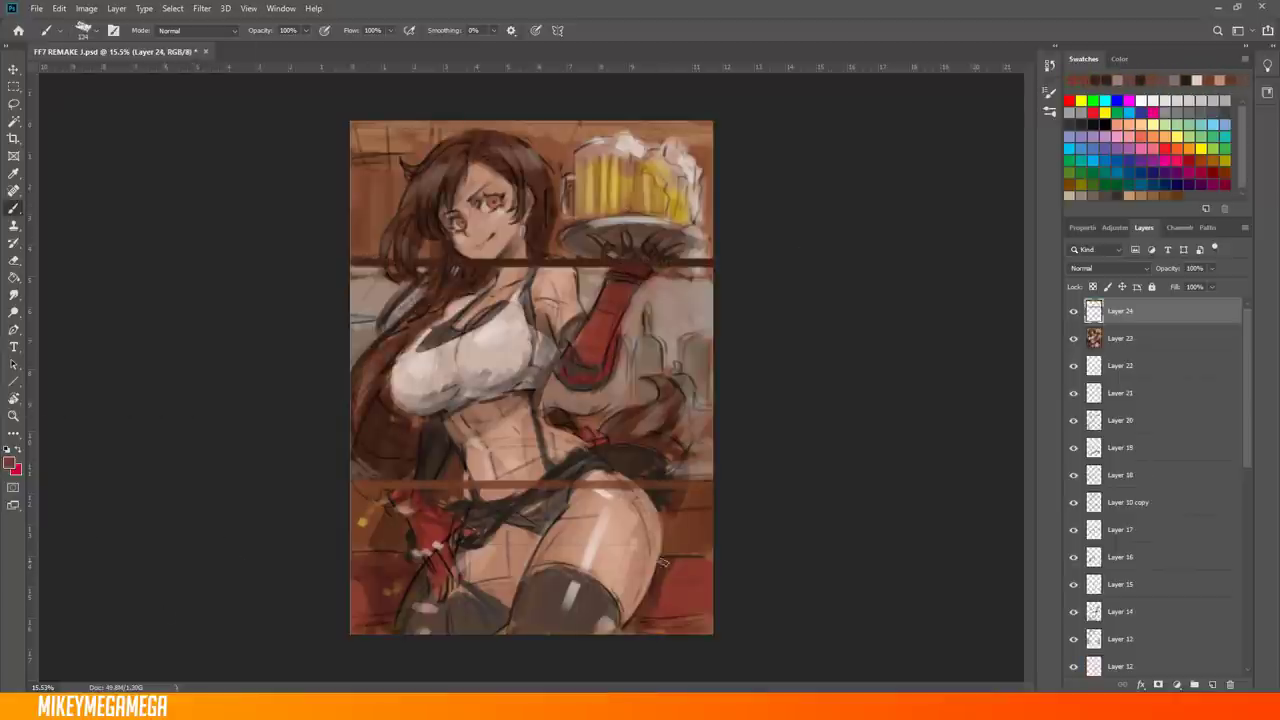
pyautogui.moveTo(351, 485); pyautogui.dragTo(712, 485)
pyautogui.moveTo(610, 560); pyautogui.dragTo(690, 600)
# Lasso the red stool area beside the thigh and copy it to a new layer
pyautogui.press('l')
pyautogui.moveTo(712, 545); pyautogui.dragTo(625, 633)
pyautogui.hotkey('ctrl', 'j')
pyautogui.press('b')
# Paint the brown bar counter with its horizontal edges and vertical panel divisions over the lower canvas
pyautogui.moveTo(370, 500); pyautogui.dragTo(705, 500)
pyautogui.moveTo(360, 575)
pyautogui.mouseDown()
pyautogui.moveTo(705, 600)
pyautogui.moveTo(720, 558)
pyautogui.mouseUp()
pyautogui.moveTo(462, 535); pyautogui.dragTo(462, 630)
pyautogui.moveTo(600, 535); pyautogui.dragTo(600, 630)
pyautogui.moveTo(400, 535); pyautogui.dragTo(420, 620)
pyautogui.moveTo(366, 492); pyautogui.dragTo(712, 492)
# Paint the paneled brown upper cabinets and cover the wall beneath them with greyish beige
pyautogui.moveTo(370, 200); pyautogui.dragTo(712, 200)
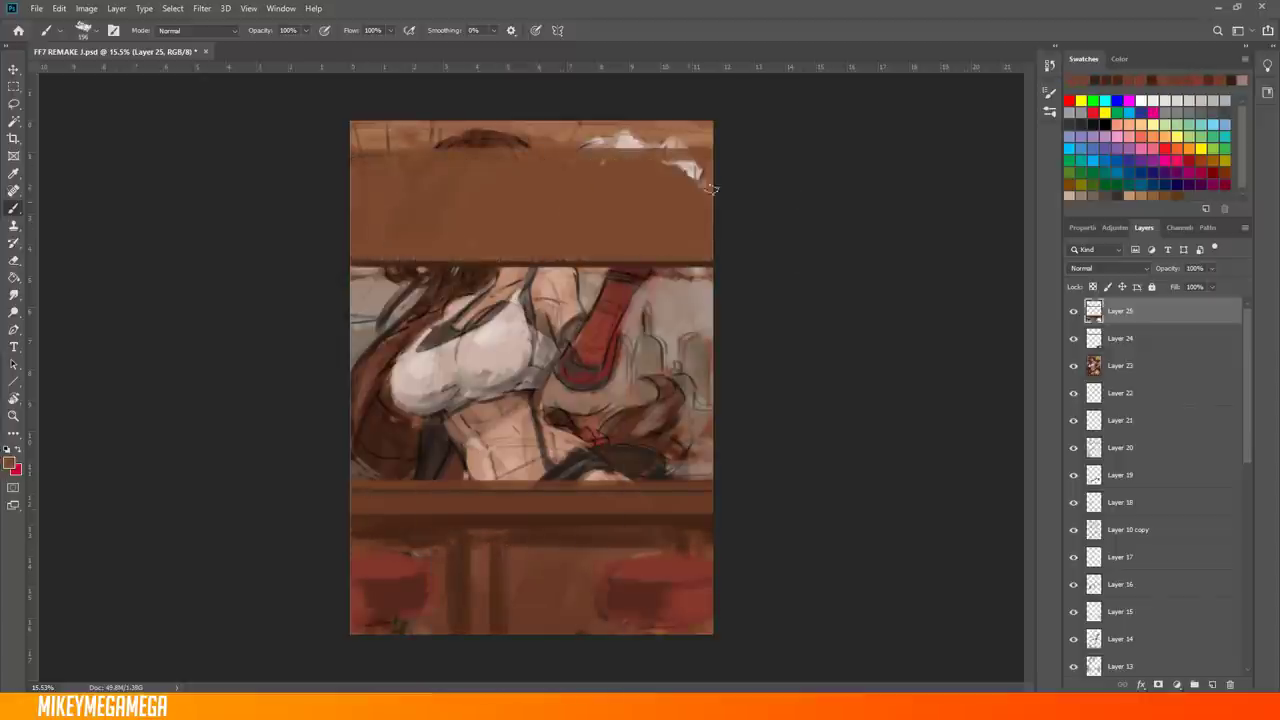
pyautogui.moveTo(380, 140); pyautogui.dragTo(500, 250)
pyautogui.moveTo(560, 140); pyautogui.dragTo(700, 250)
pyautogui.moveTo(460, 300); pyautogui.dragTo(650, 290)
pyautogui.moveTo(360, 300); pyautogui.dragTo(660, 340)
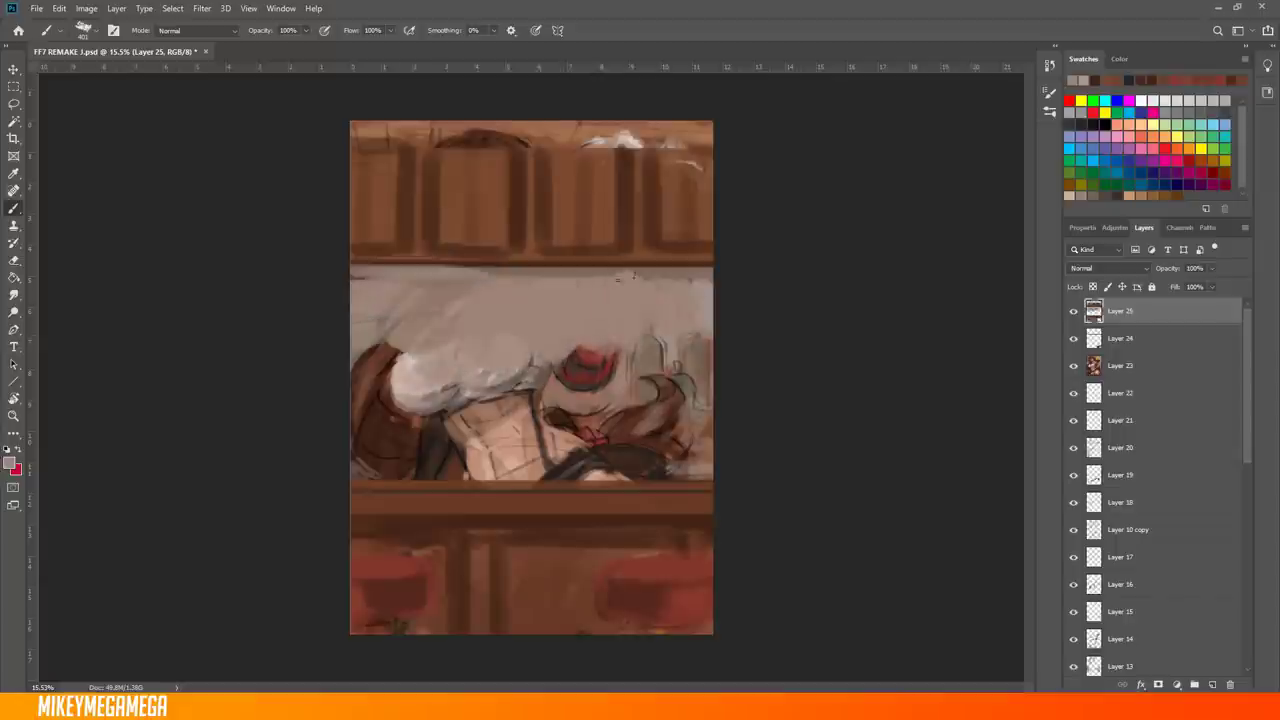
# Adjust the brush and paint a grey-green panel with a dark brown frame against the wall's left end
pyautogui.rightClick(730, 420)
pyautogui.press('Return')
pyautogui.moveTo(360, 310); pyautogui.dragTo(420, 440)
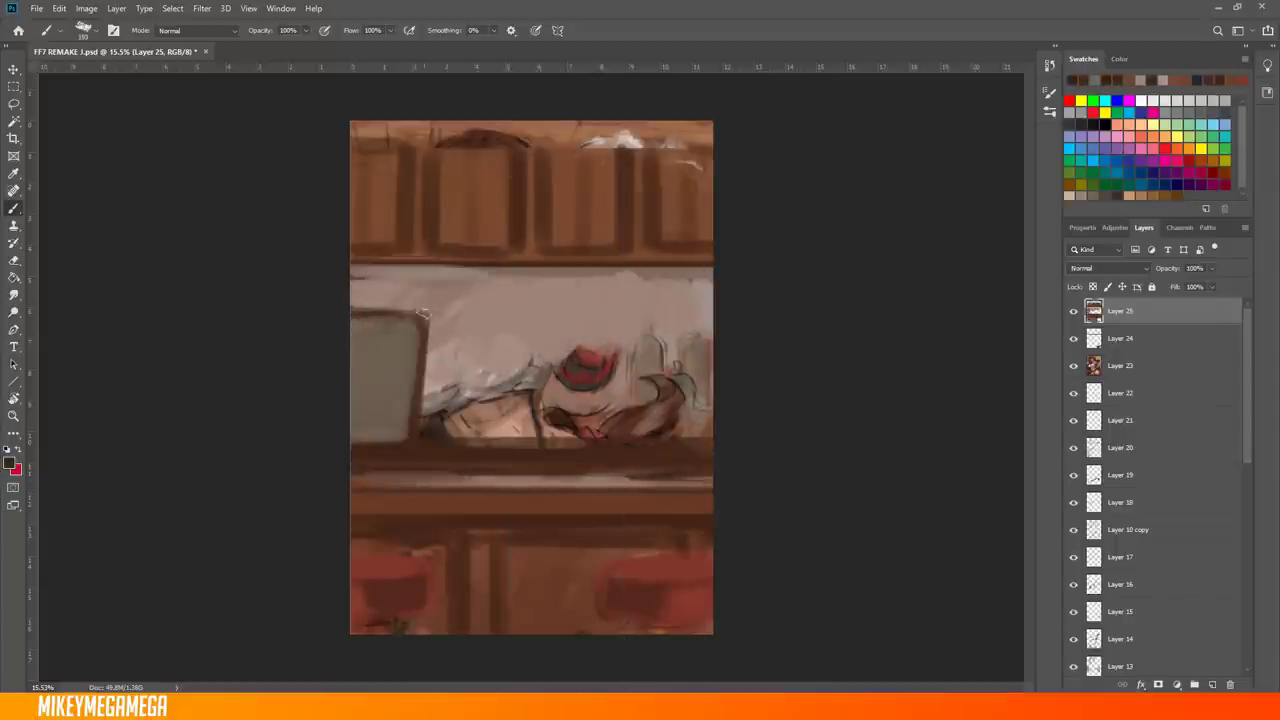
# Paint grey-green bottles with pale labels standing on the back counter
pyautogui.moveTo(645, 320); pyautogui.dragTo(650, 430)
pyautogui.moveTo(607, 325); pyautogui.dragTo(612, 432)
pyautogui.moveTo(655, 390); pyautogui.dragTo(665, 430)
pyautogui.moveTo(595, 362)
pyautogui.mouseDown()
pyautogui.moveTo(660, 385)
pyautogui.moveTo(710, 440)
pyautogui.mouseUp()
# Adjust the brush and paint whitish light patches on the wall beside the framed panel and around the bottles
pyautogui.rightClick(540, 322)
pyautogui.press('Return')
pyautogui.moveTo(430, 290); pyautogui.dragTo(520, 430)
pyautogui.moveTo(630, 285); pyautogui.dragTo(655, 340)
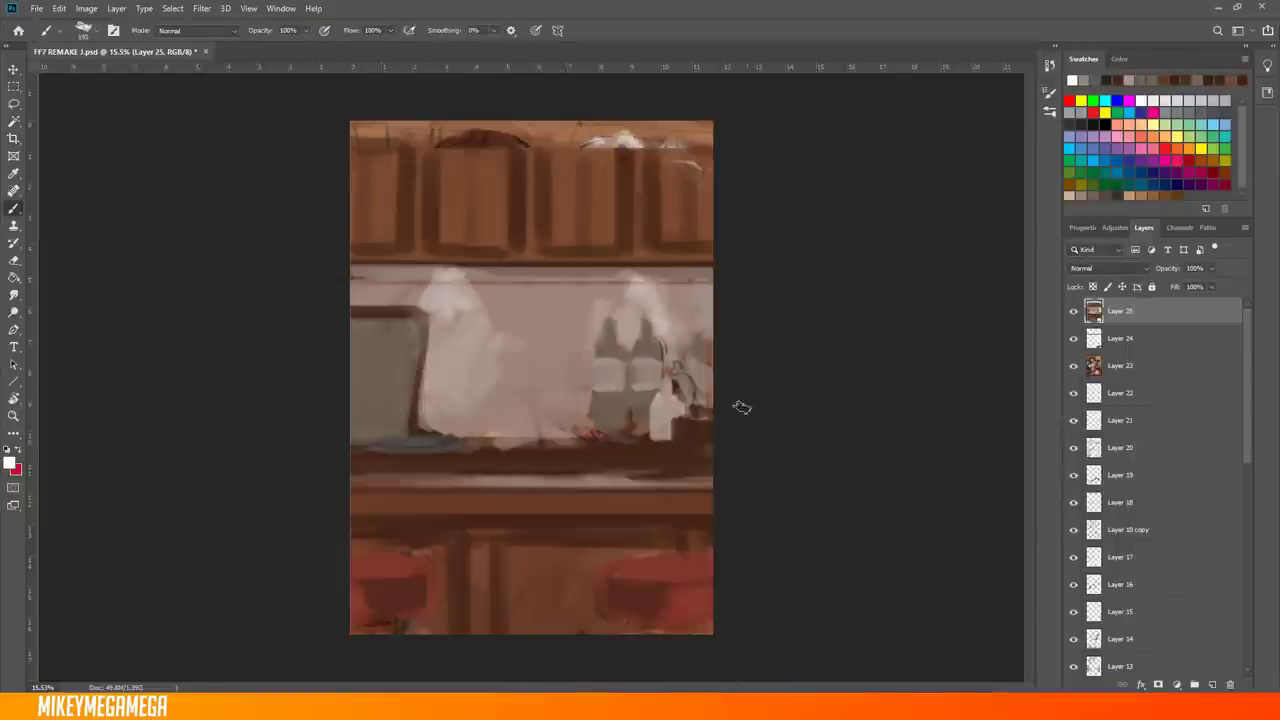
# Resize the brush and paint rows of muted pink bricks on the wall between the framed panel and the bottles
pyautogui.click(1163, 146)
pyautogui.rightClick(505, 330)
pyautogui.press('Return')
pyautogui.moveTo(430, 300); pyautogui.dragTo(590, 420)
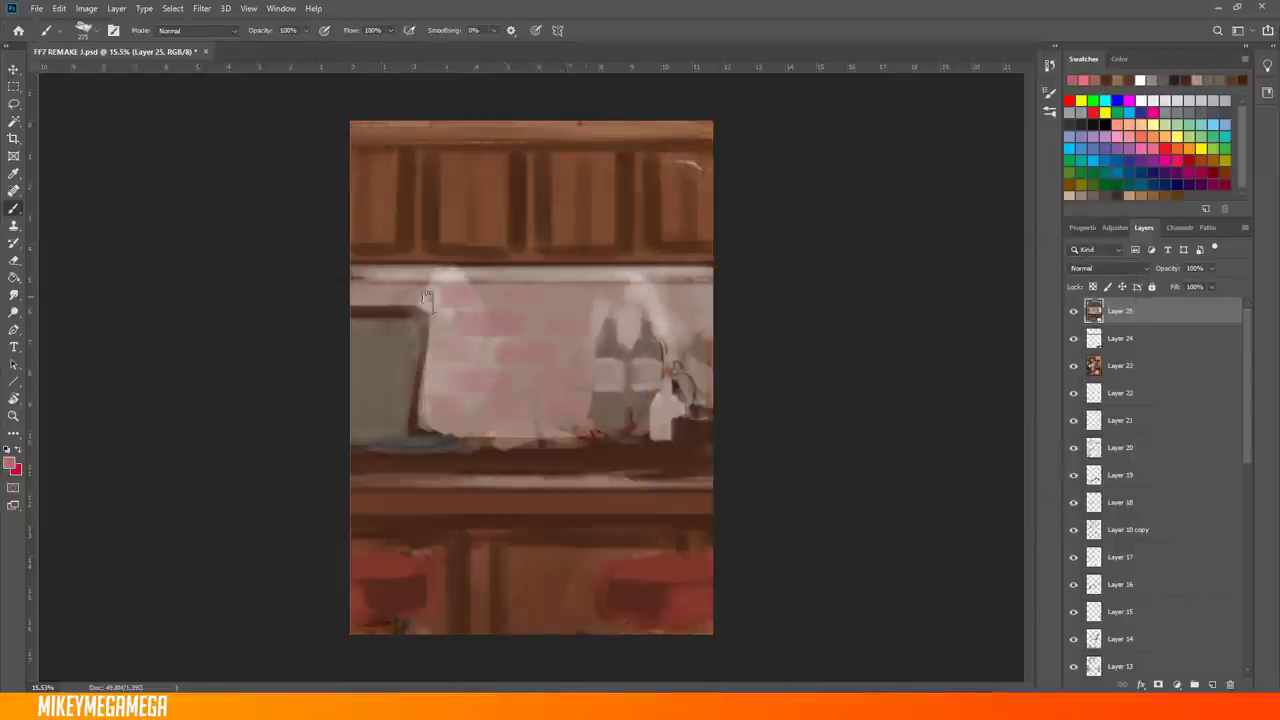
# Paint pale mortar lines between the pink bricks and reddish strokes along the counter's front edge
pyautogui.rightClick(600, 330)
pyautogui.press('Return')
pyautogui.moveTo(440, 310)
pyautogui.mouseDown()
pyautogui.moveTo(574, 432)
pyautogui.moveTo(520, 370)
pyautogui.mouseUp()
pyautogui.moveTo(360, 490); pyautogui.dragTo(590, 495)
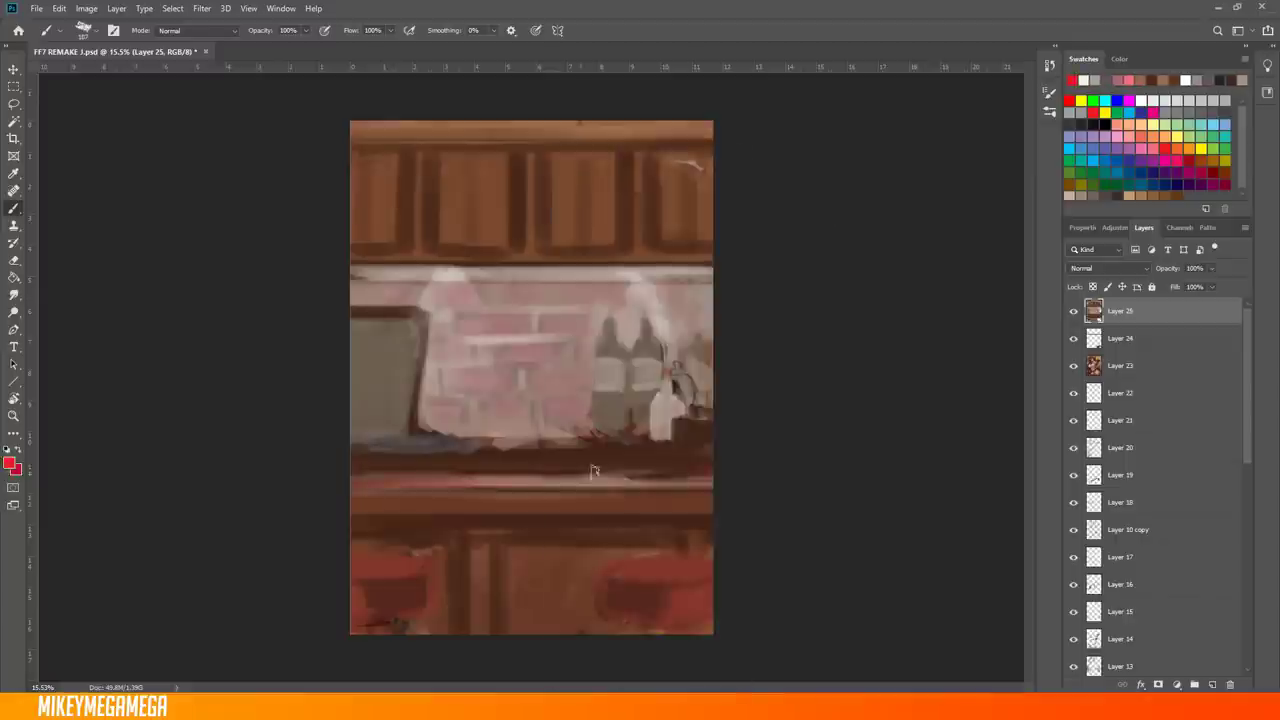
# Hide the painted background and lasso the character with her tray and tail to copy her onto a separate layer
pyautogui.click(1073, 311)
pyautogui.click(1150, 338)
pyautogui.press('l')
pyautogui.moveTo(430, 320); pyautogui.dragTo(600, 420)
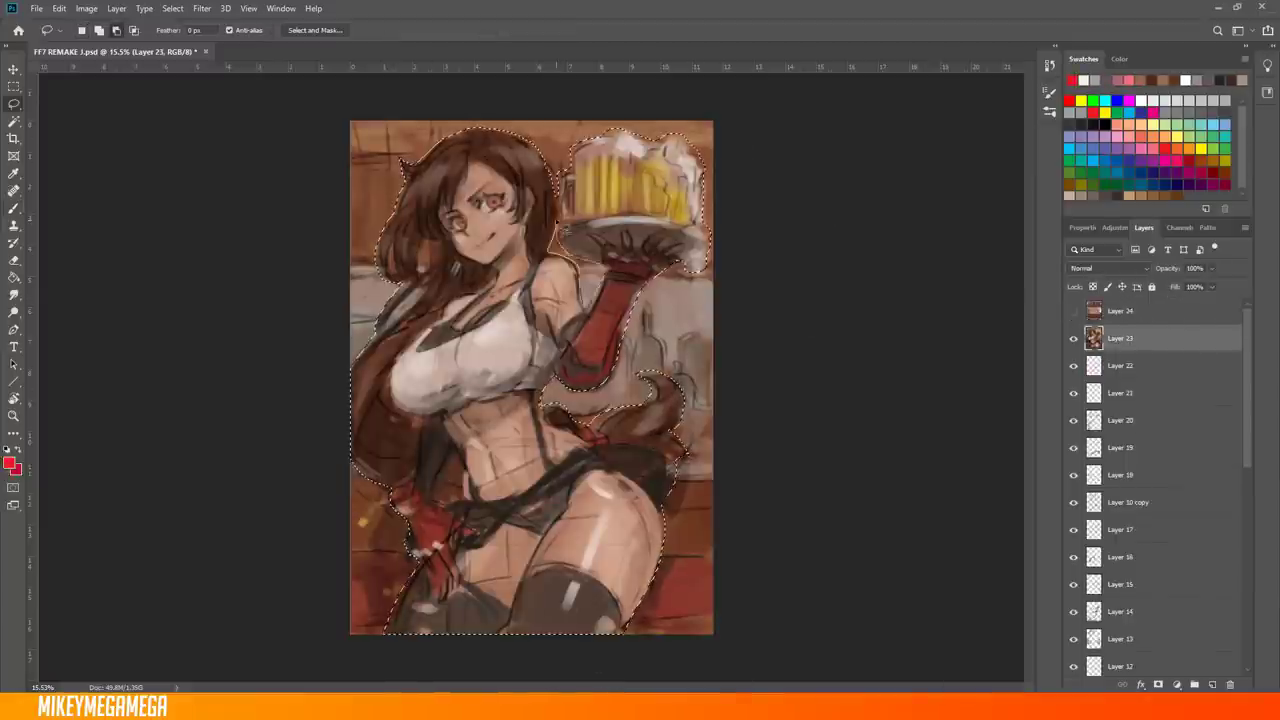
# Paint light and dark brown ceiling beams above the cabinets on the background layer
pyautogui.click(1150, 311)
pyautogui.click(1073, 311)
pyautogui.press('b')
pyautogui.moveTo(440, 150); pyautogui.dragTo(508, 170)
pyautogui.moveTo(412, 125); pyautogui.dragTo(608, 130)
# Compare the character and background layers by toggling their visibility, and leave the character shown over the background
pyautogui.click(1073, 311)
pyautogui.click(1073, 338)
pyautogui.click(1073, 311)
pyautogui.rightClick(617, 157)
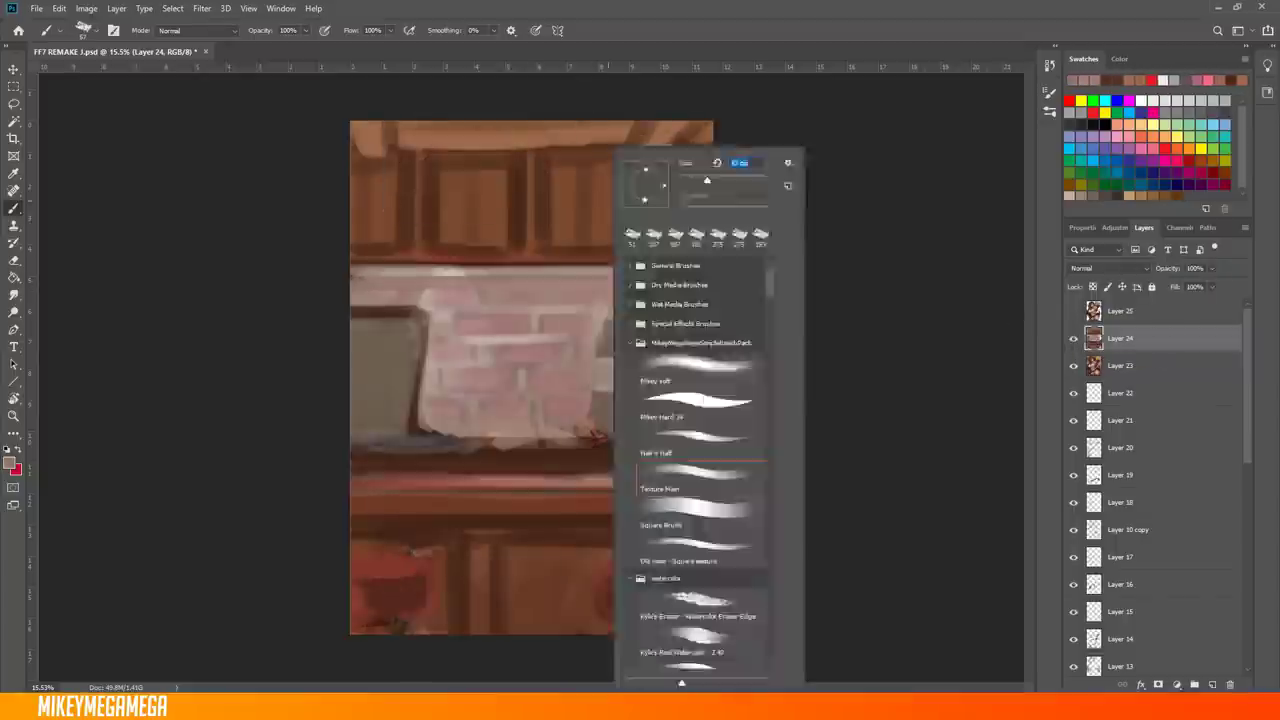
pyautogui.press('Escape')
pyautogui.click(1073, 311)
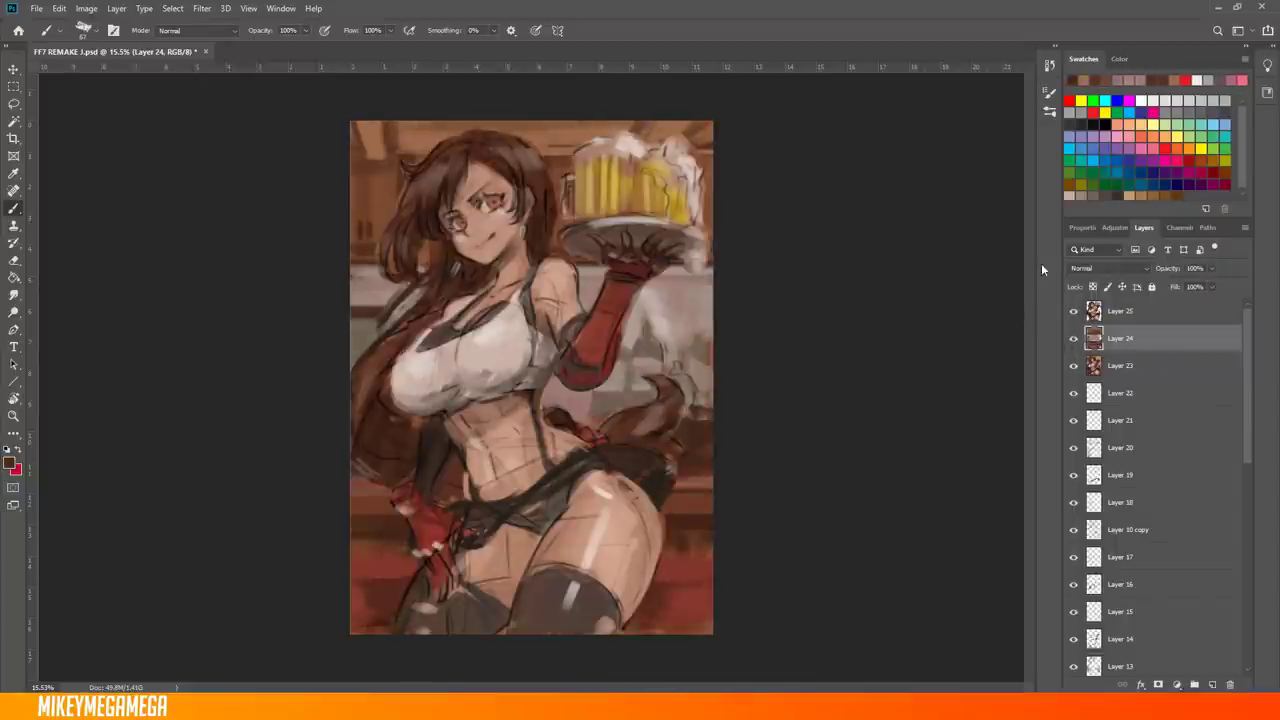
# Paint a yellow ball beside the lowered hand and yellow beads at both glove cuffs on a new layer
pyautogui.click(392, 573)
pyautogui.hotkey('ctrl', 'shift', 'alt', 'n')
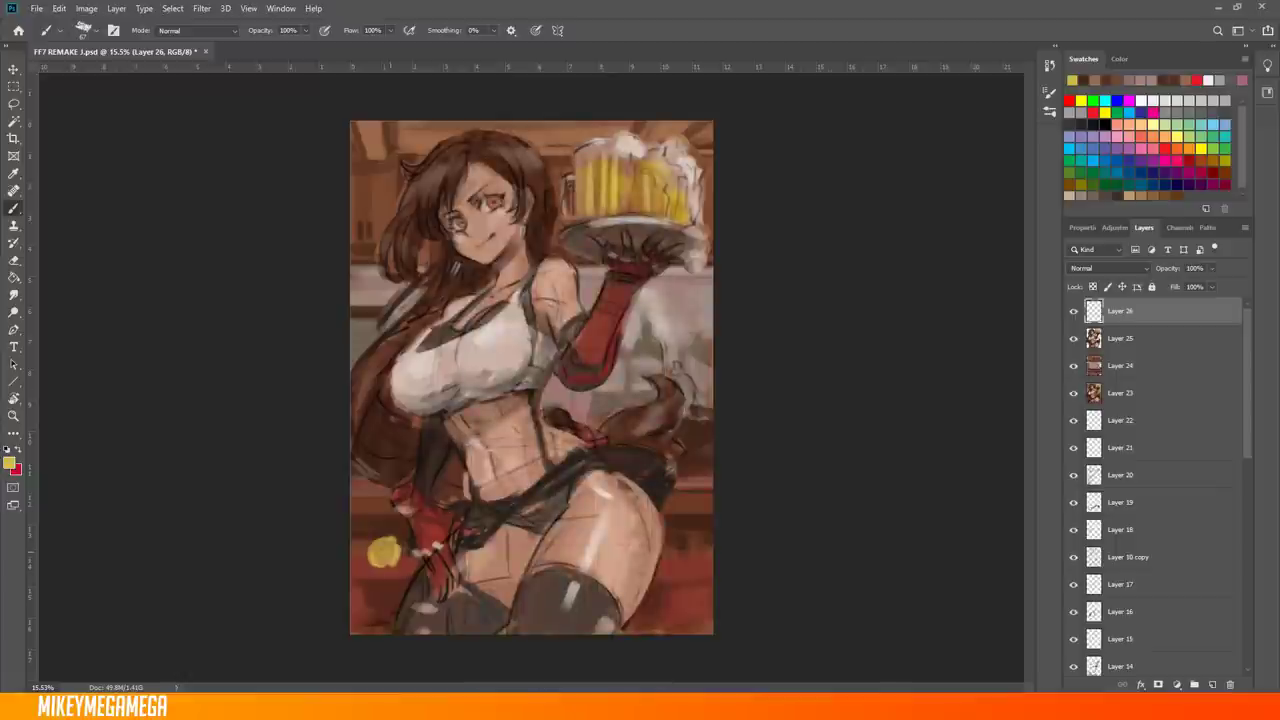
pyautogui.rightClick(560, 150)
pyautogui.click(640, 400)
pyautogui.moveTo(650, 280); pyautogui.dragTo(700, 330)
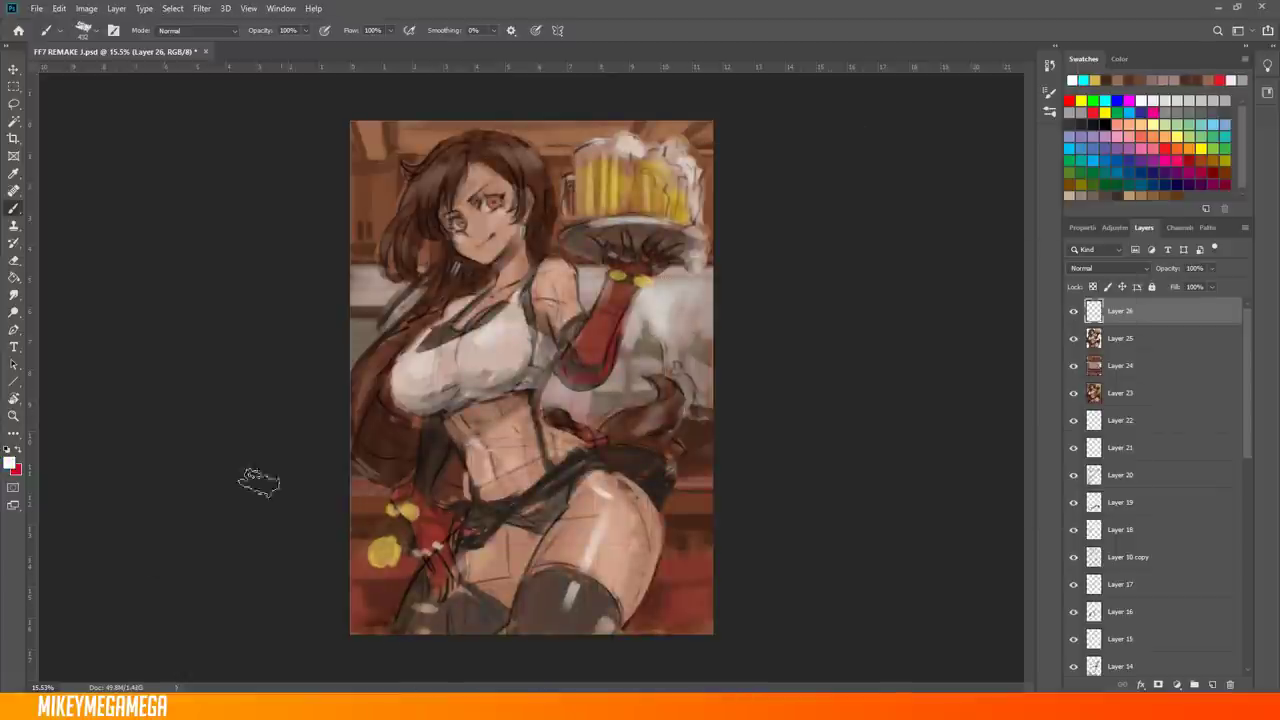
# Check the composition mirrored and try repainting the face in flat skin tone on a new layer
pyautogui.hotkey('ctrl', 'shift', 'h')
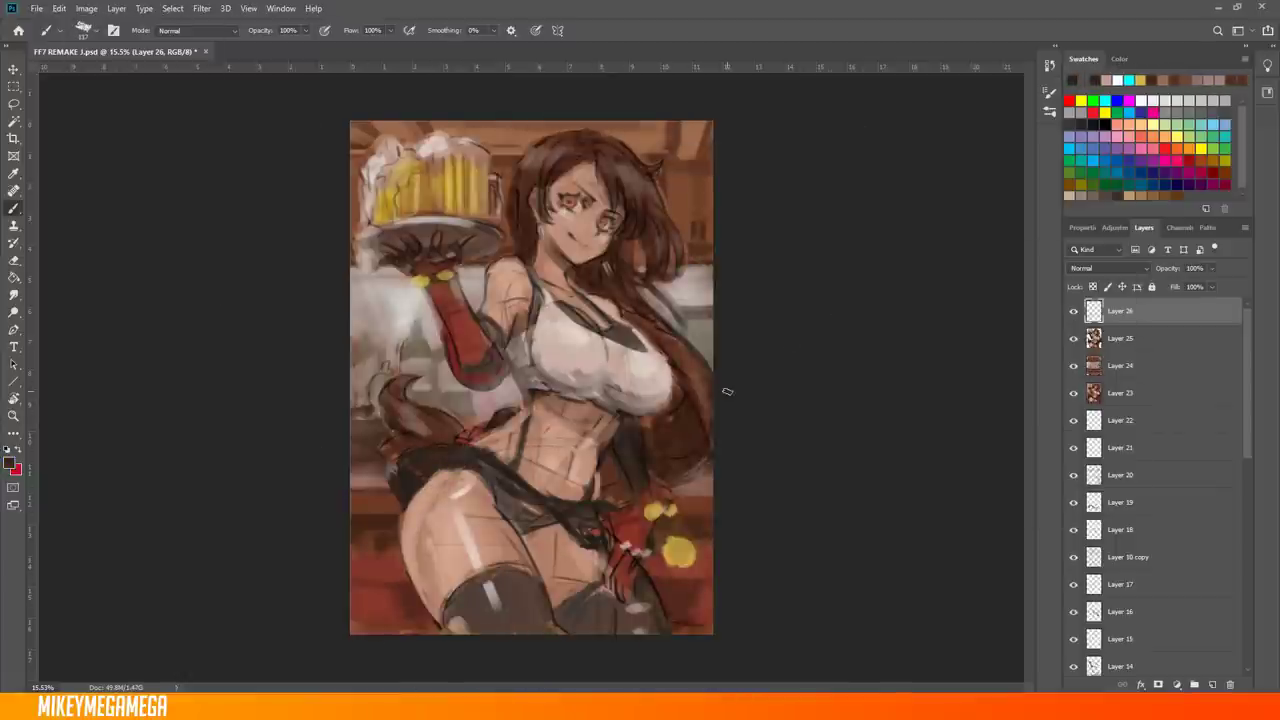
pyautogui.hotkey('ctrl', 'shift', 'h')
pyautogui.scroll(1, 607, 357)
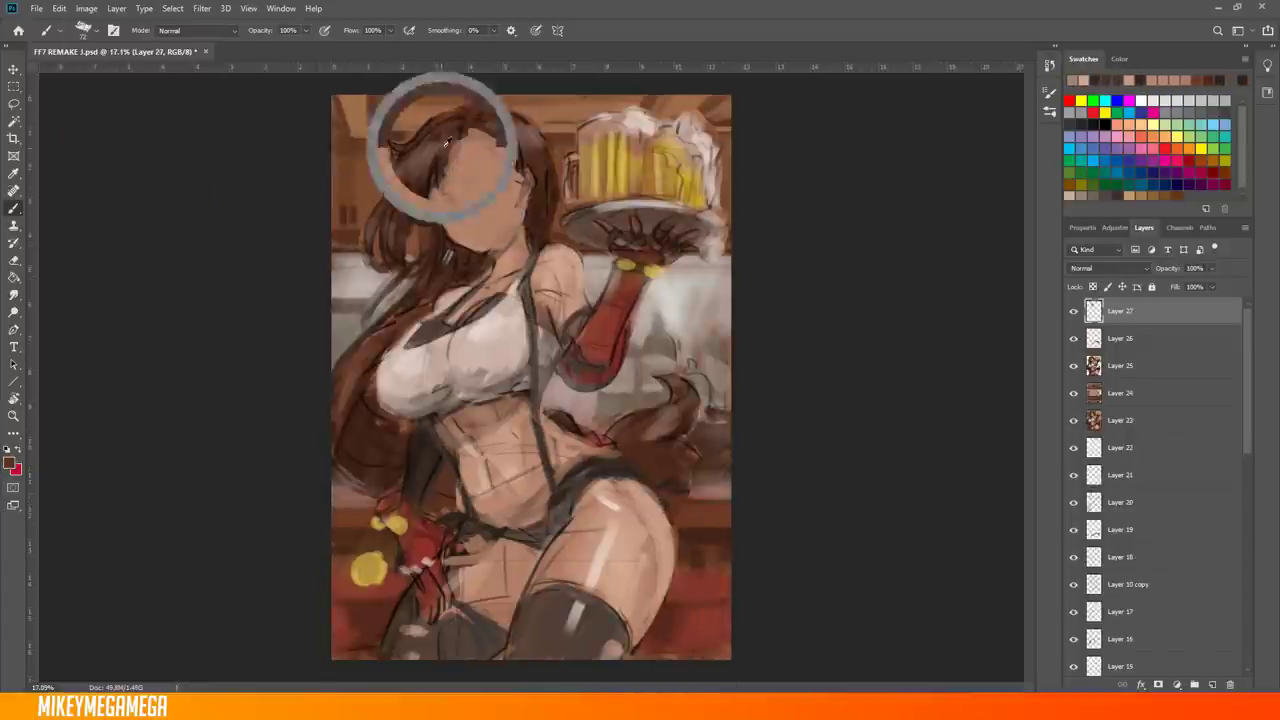
pyautogui.moveTo(472, 222); pyautogui.dragTo(492, 226)
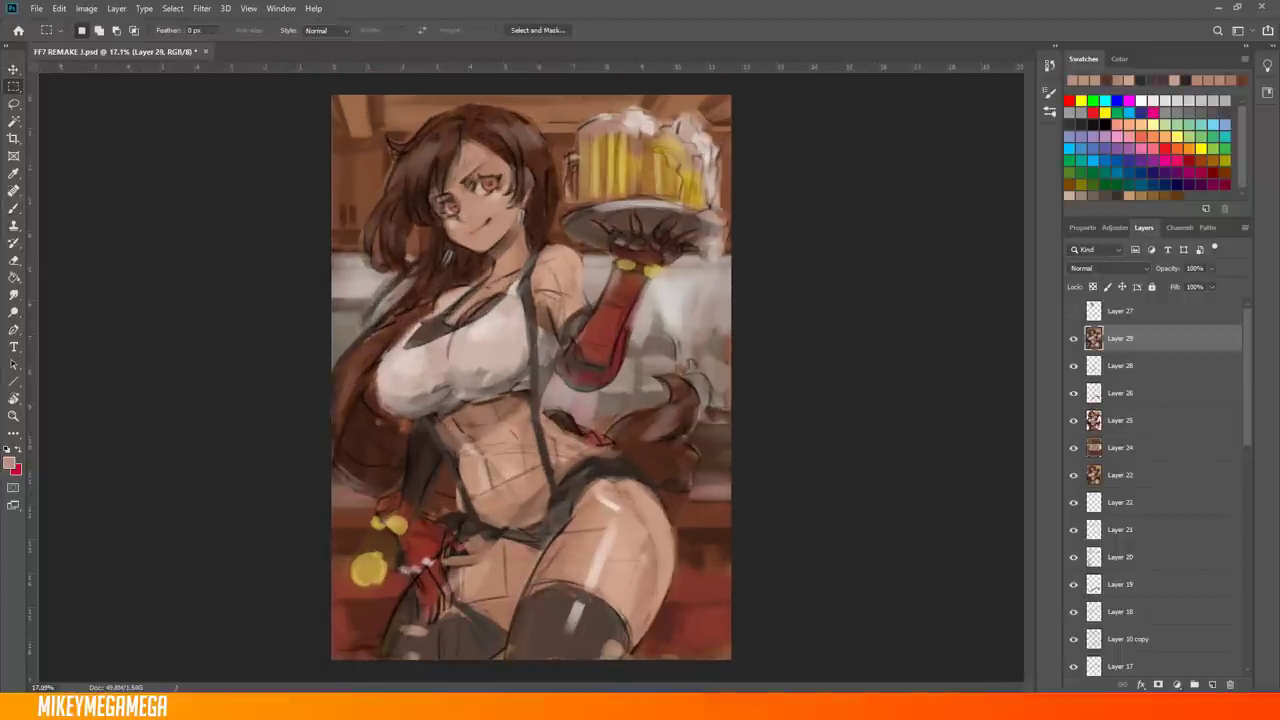
# Paint dark garter straps with light clips across both thighs above the stockings
pyautogui.press('b')
pyautogui.moveTo(540, 560); pyautogui.dragTo(640, 630)
pyautogui.moveTo(455, 575); pyautogui.dragTo(510, 612)
pyautogui.moveTo(615, 598); pyautogui.dragTo(638, 630)
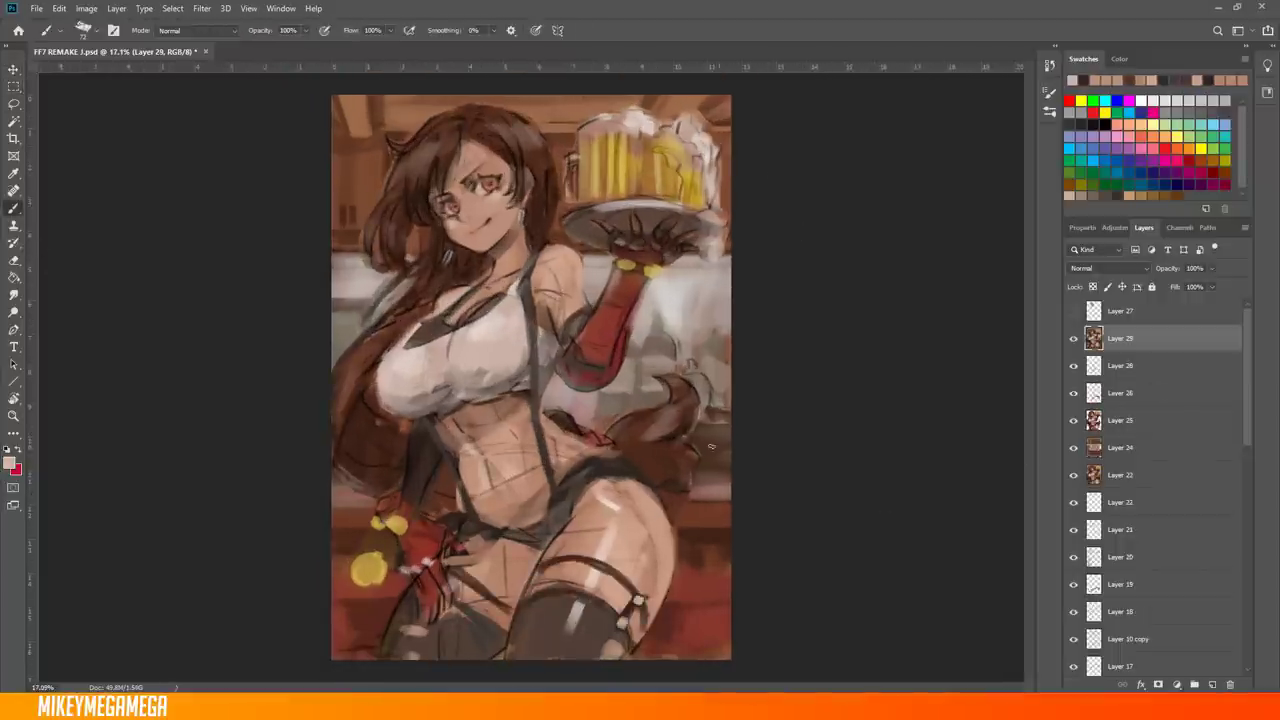
# Brush dark lettering across the white top, and add purple and pale accents to the lower background and ceiling
pyautogui.moveTo(390, 362); pyautogui.dragTo(460, 355)
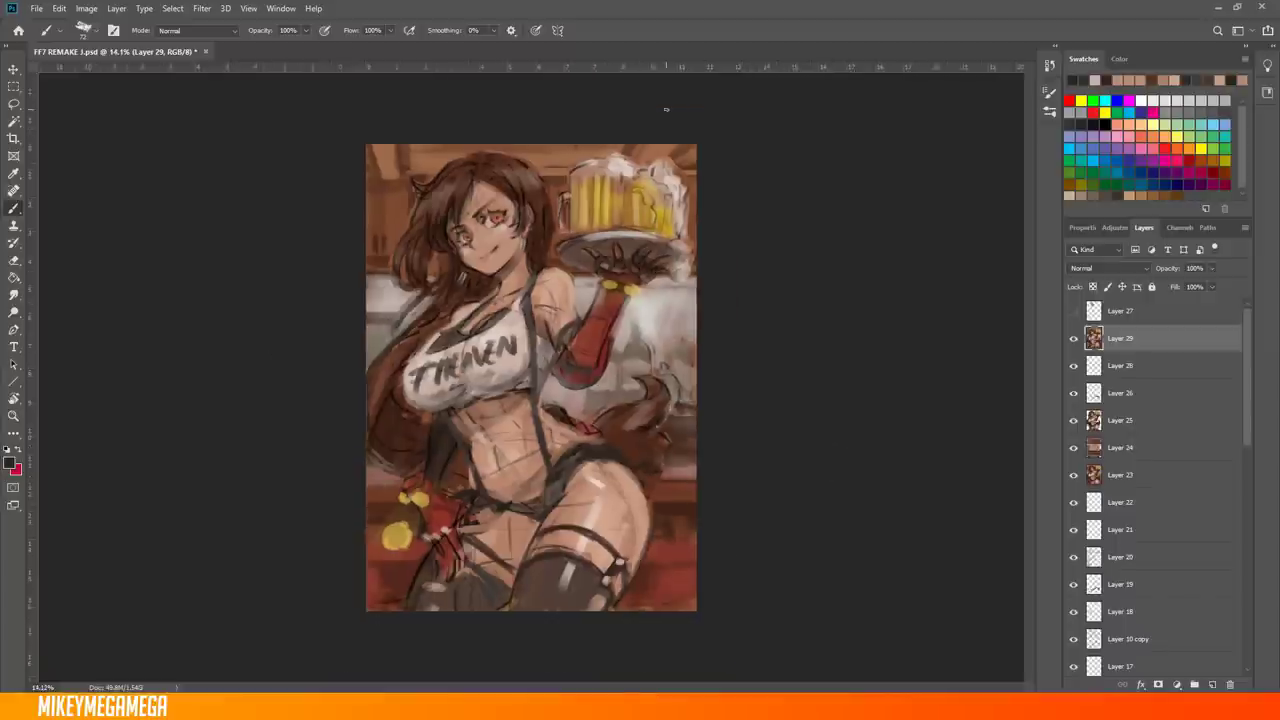
pyautogui.moveTo(650, 625); pyautogui.dragTo(723, 654)
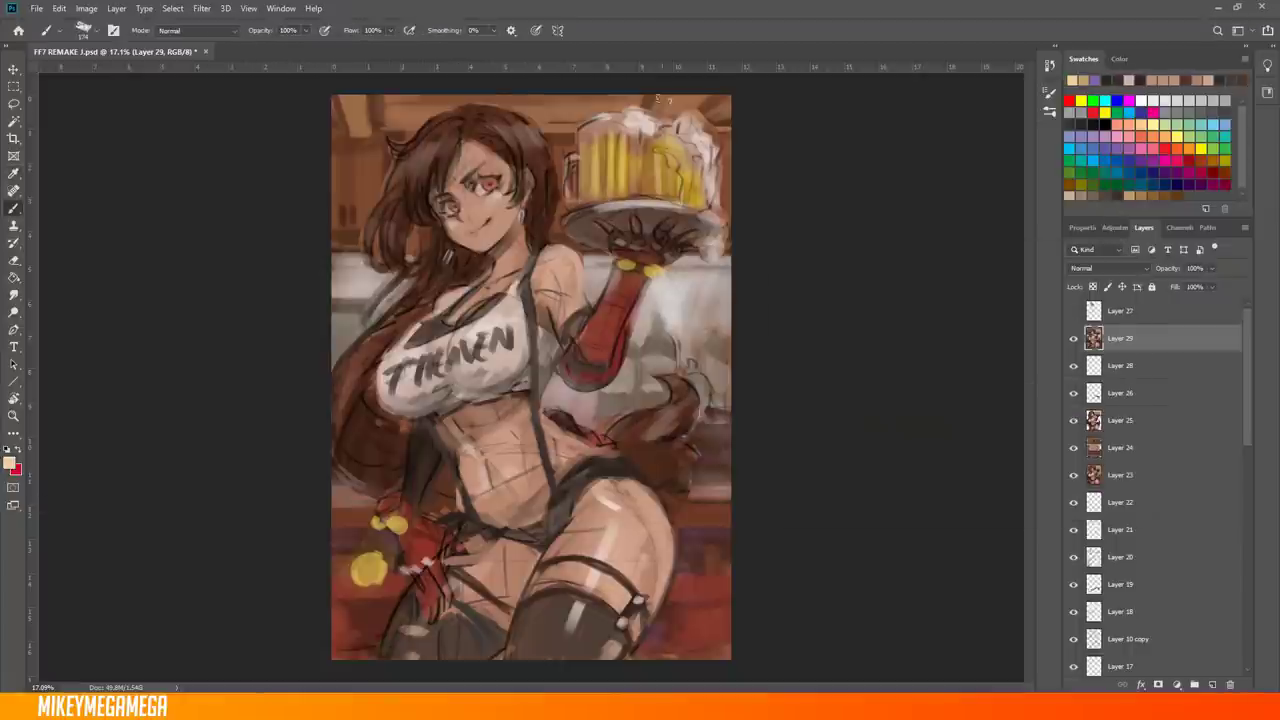
pyautogui.moveTo(510, 100); pyautogui.dragTo(600, 120)
pyautogui.moveTo(596, 292); pyautogui.dragTo(560, 356)
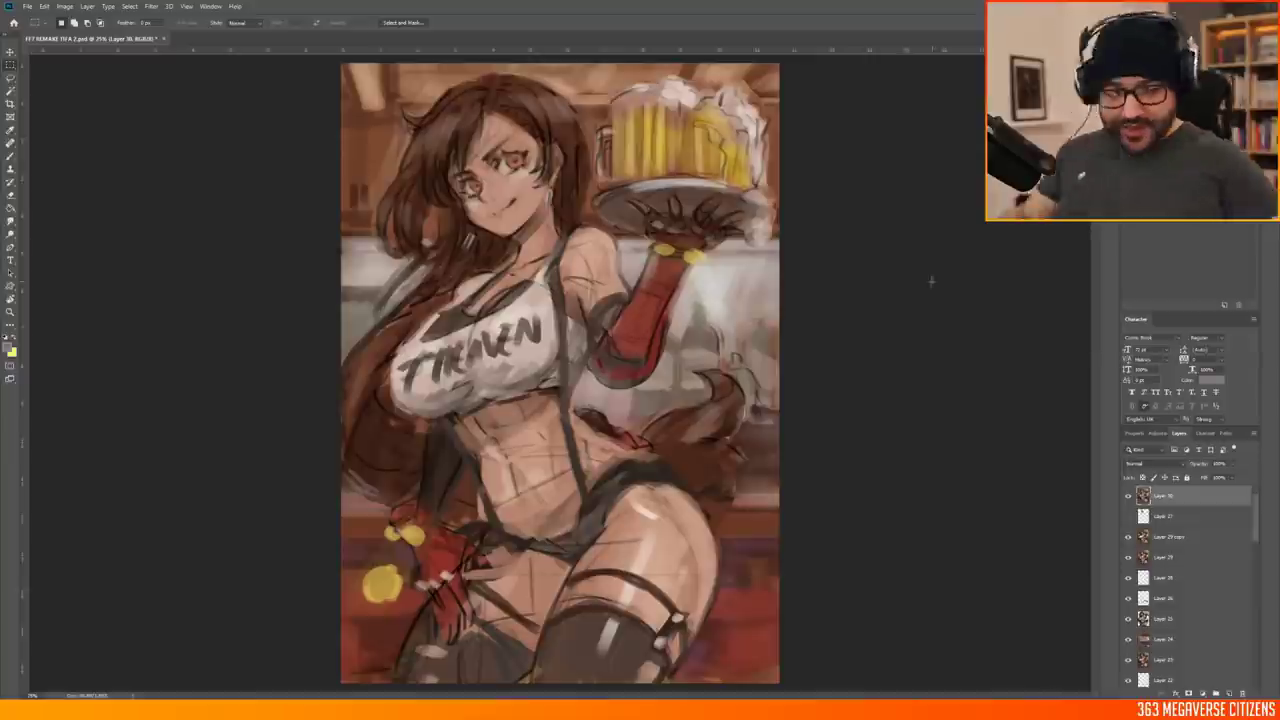
# Redraw the lowered red gloved hand further out from the hip and paint skin tone over the old hand
pyautogui.moveTo(420, 520); pyautogui.dragTo(326, 620)
pyautogui.press('b')
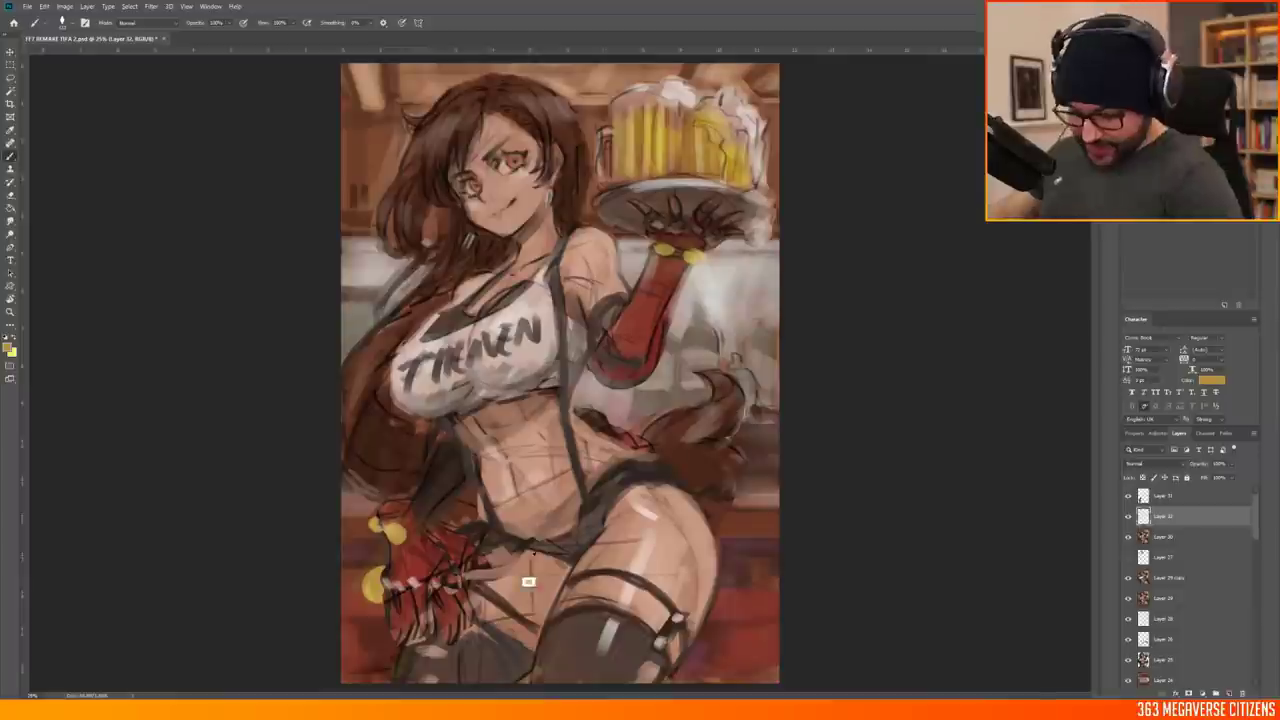
pyautogui.keyDown('alt'); pyautogui.click(695, 470); pyautogui.keyUp('alt')
pyautogui.moveTo(438, 598)
pyautogui.mouseDown()
pyautogui.moveTo(484, 642)
pyautogui.moveTo(440, 590)
pyautogui.mouseUp()
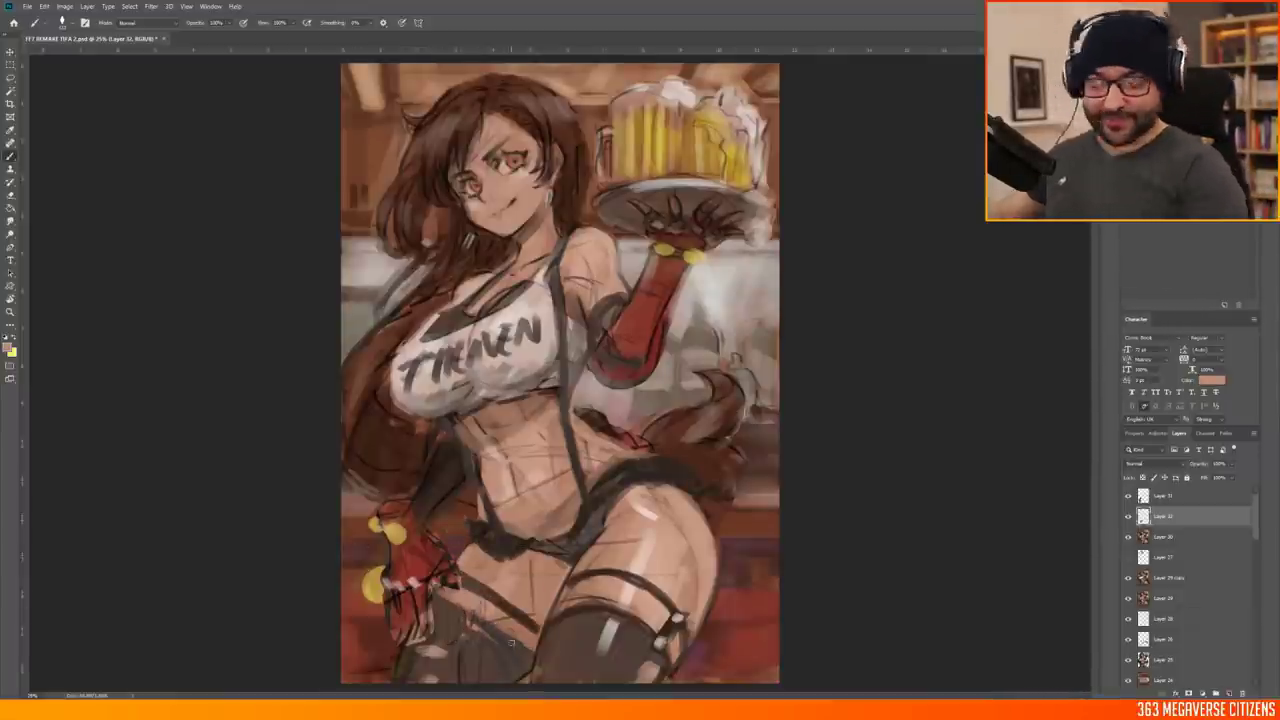
# Sample nearby skin, wall and glove colours to touch up the areas around the waist, tail and raised glove
pyautogui.keyDown('alt'); pyautogui.click(568, 460); pyautogui.keyUp('alt')
pyautogui.keyDown('alt'); pyautogui.click(597, 412); pyautogui.keyUp('alt')
pyautogui.keyDown('alt'); pyautogui.click(757, 362); pyautogui.keyUp('alt')
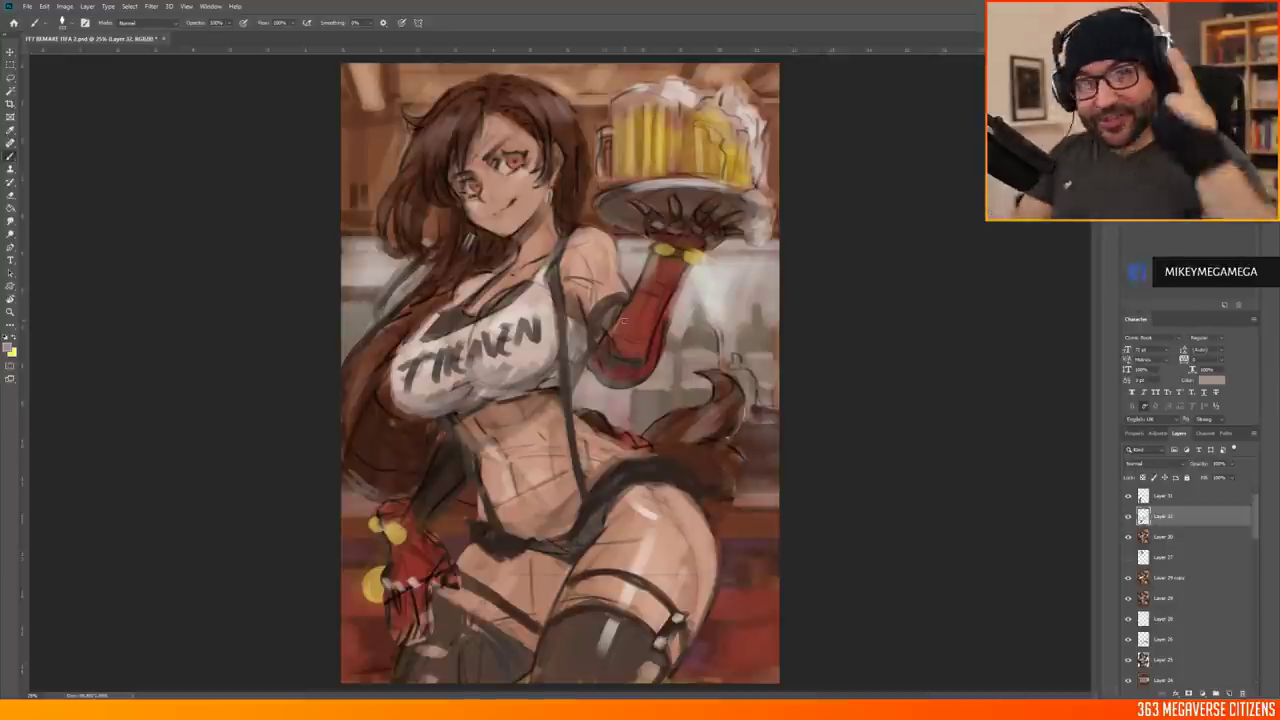
pyautogui.keyDown('alt'); pyautogui.click(655, 320); pyautogui.keyUp('alt')
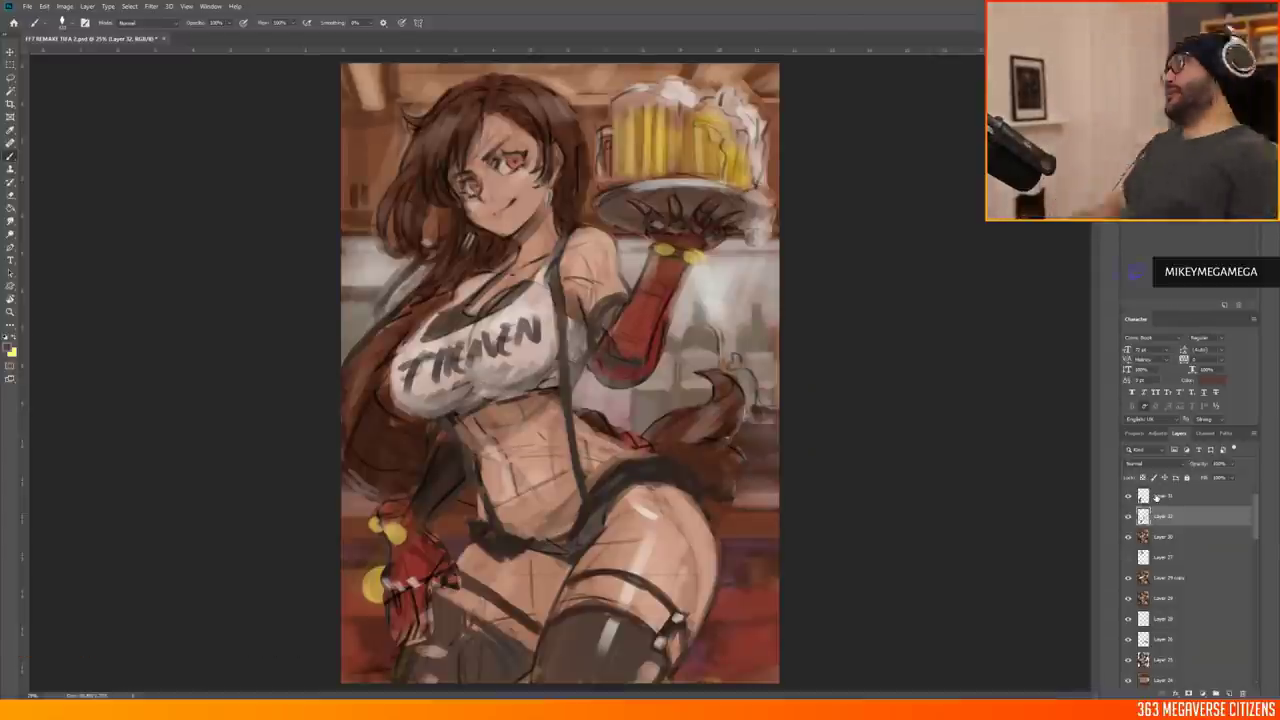
# Lasso the lettered white top on the merged painting layer and enlarge it slightly with Free Transform
pyautogui.hotkey('alt', '[')
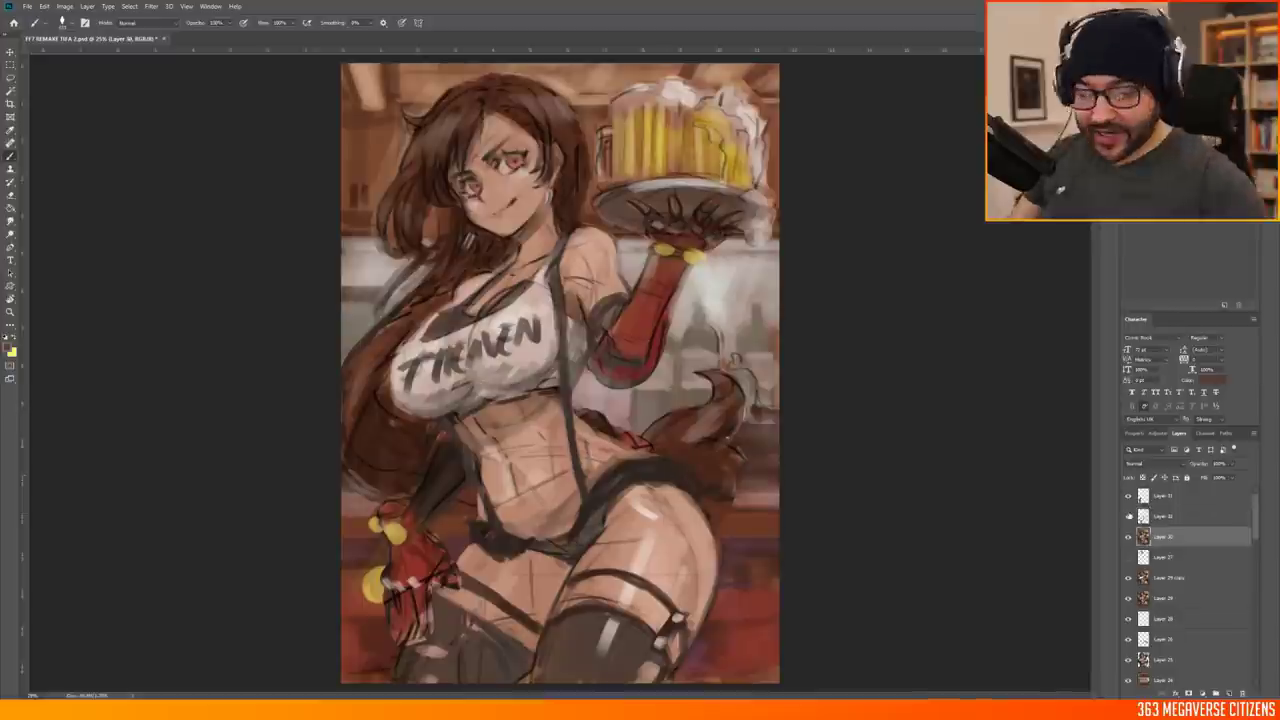
pyautogui.press('l')
pyautogui.moveTo(498, 298); pyautogui.dragTo(432, 420)
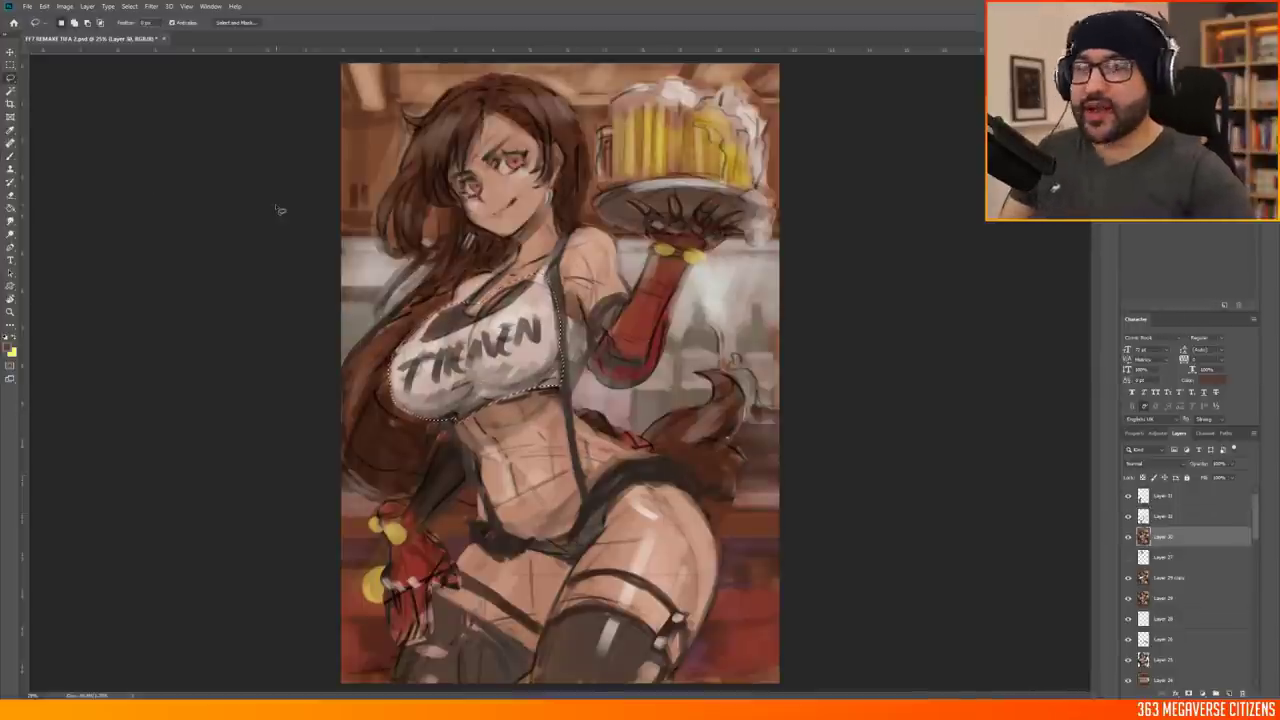
pyautogui.hotkey('ctrl', 't')
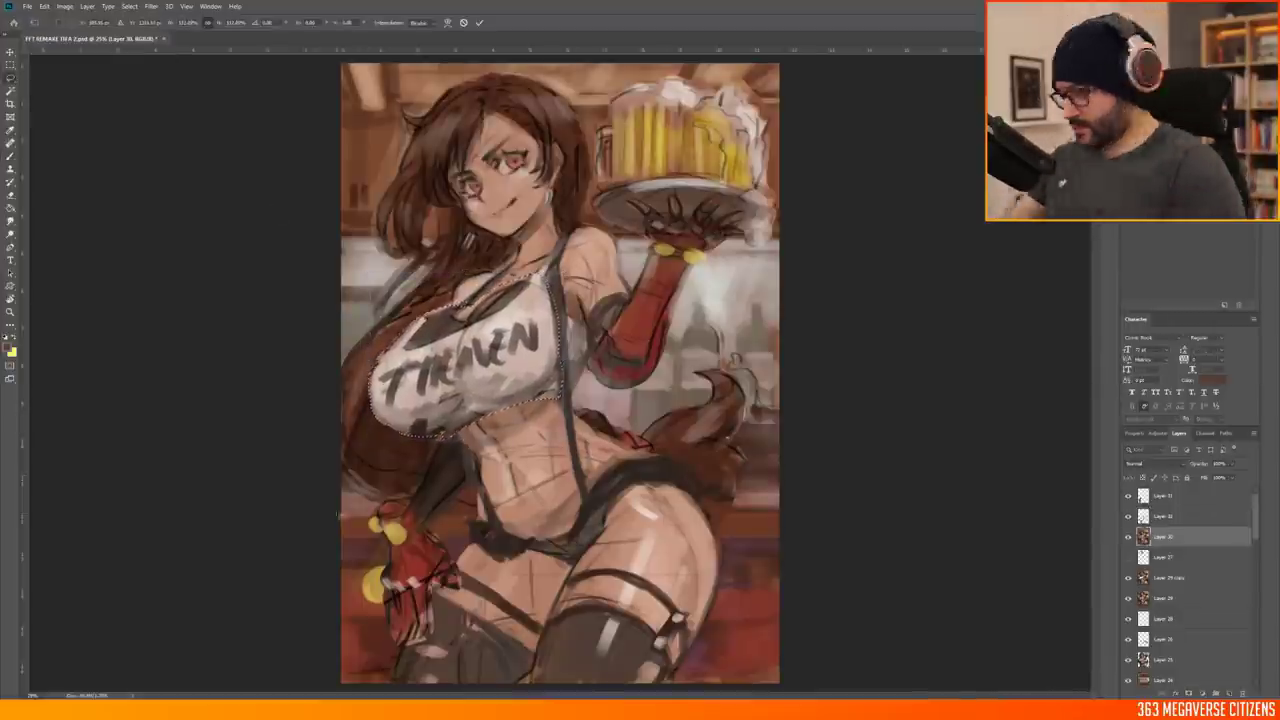
pyautogui.press('Return')
pyautogui.hotkey('ctrl', 'd')
pyautogui.hotkey('ctrl', '-')
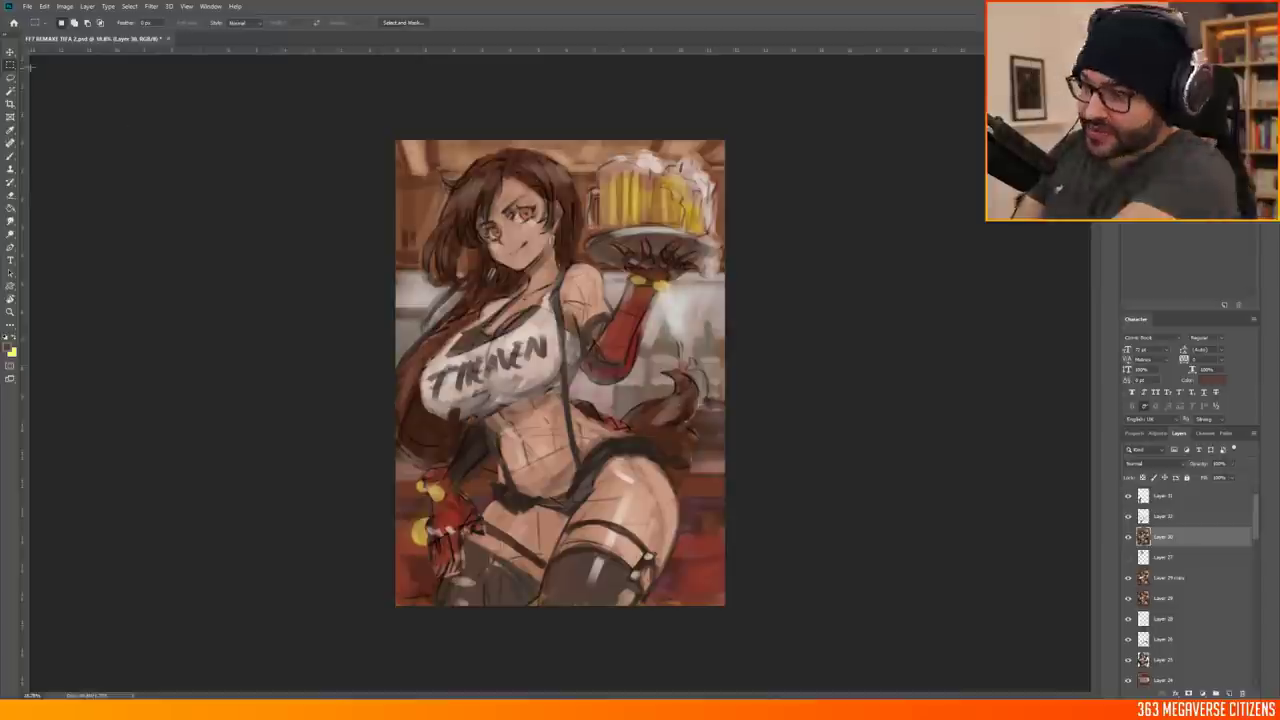
# Repaint the hair beside the face on a new layer as a long lock falling over the shoulder, covering the outer curls
pyautogui.scroll(5, 810, 379)
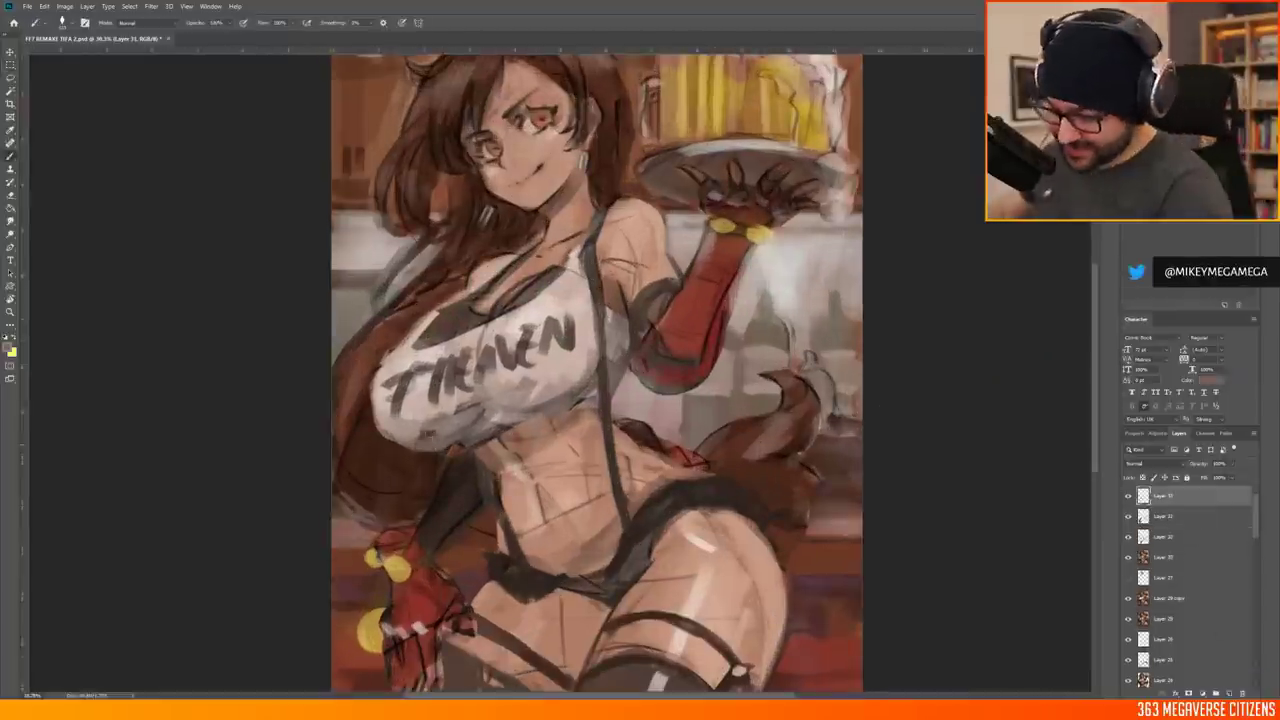
pyautogui.press('b')
pyautogui.hotkey('alt', ']')
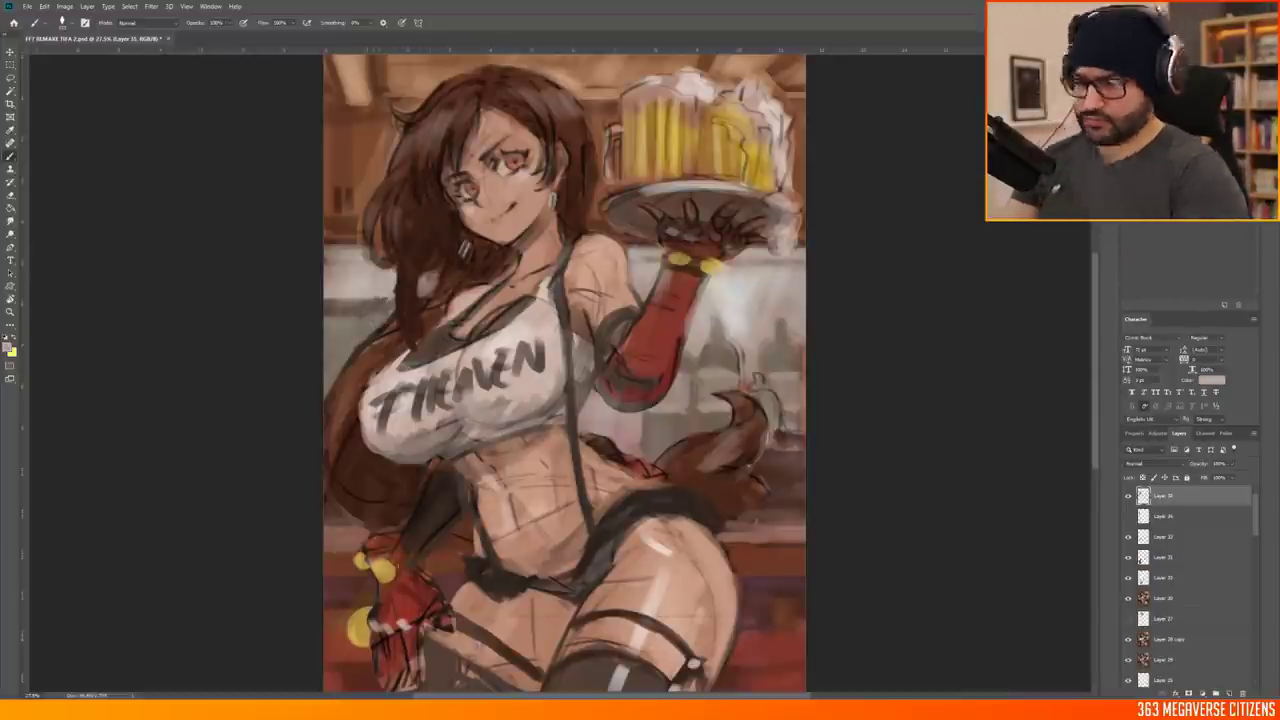
pyautogui.moveTo(455, 320)
pyautogui.mouseDown()
pyautogui.moveTo(402, 185)
pyautogui.moveTo(362, 240)
pyautogui.moveTo(420, 183)
pyautogui.mouseUp()
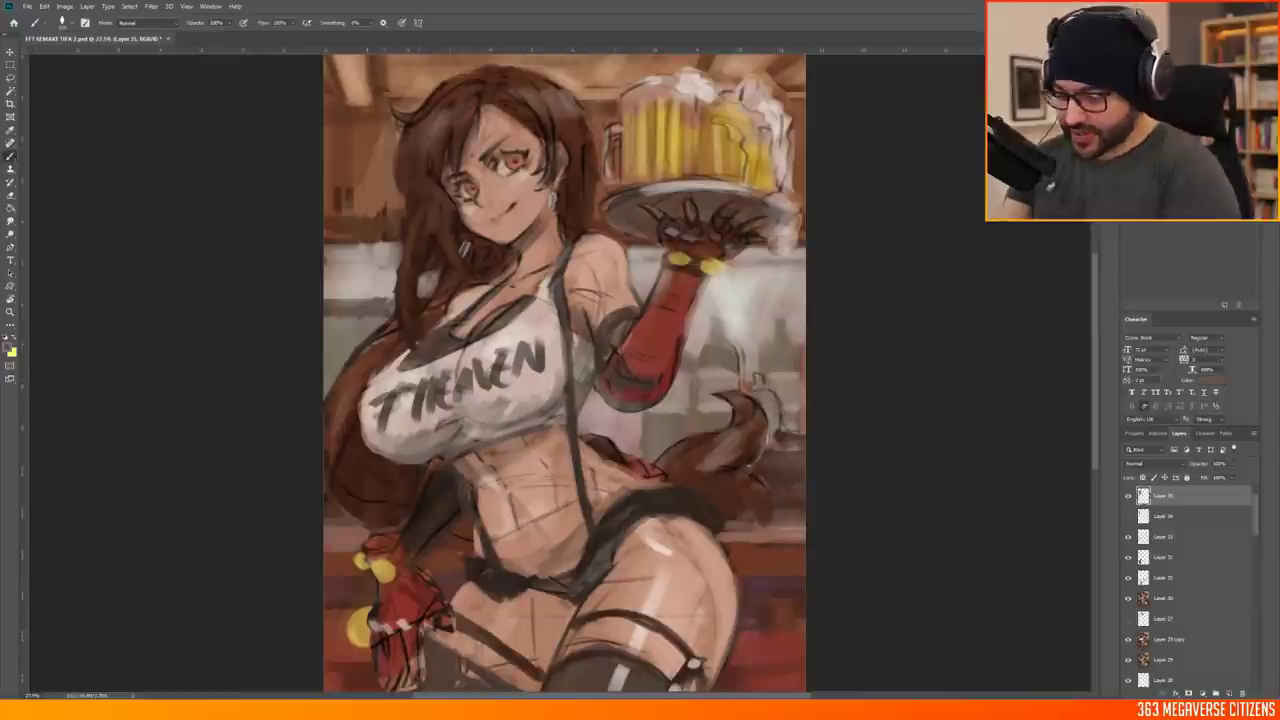
# Round out the hair's outer contour beside the face and darken the outline of the long hair behind the torso
pyautogui.moveTo(404, 134); pyautogui.dragTo(392, 204)
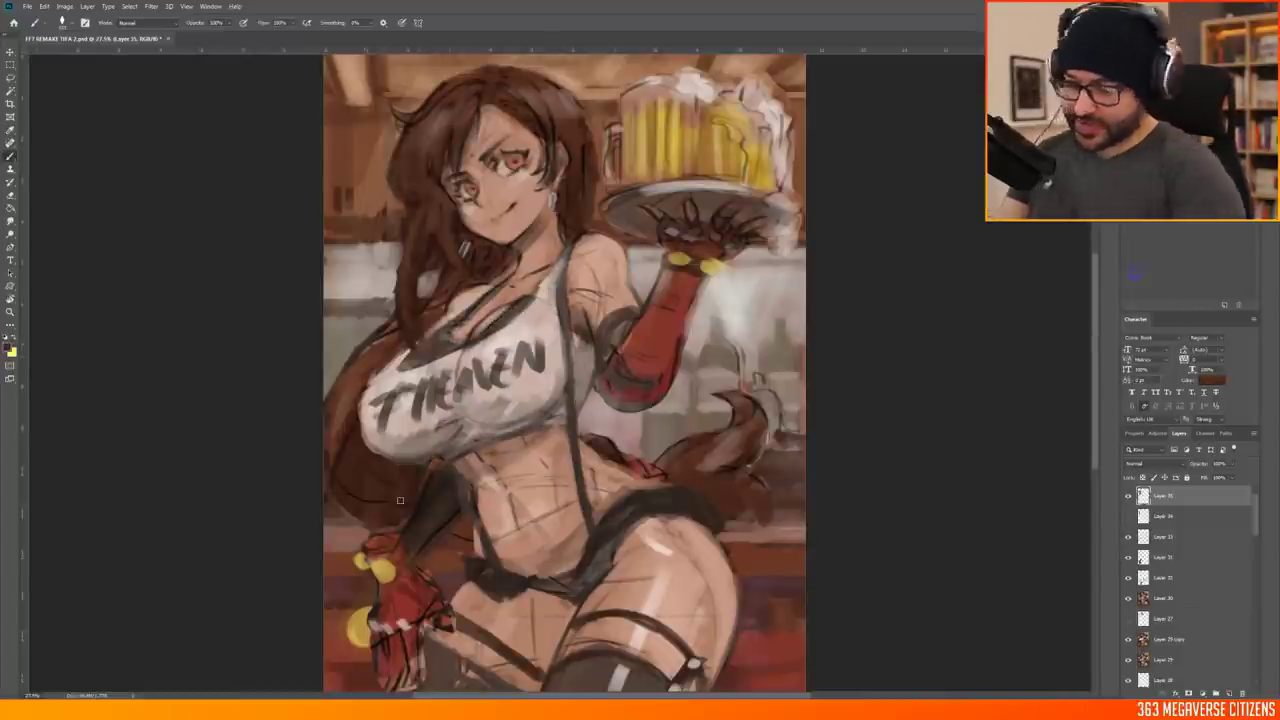
pyautogui.moveTo(398, 316); pyautogui.dragTo(345, 395)
pyautogui.moveTo(350, 468); pyautogui.dragTo(335, 536)
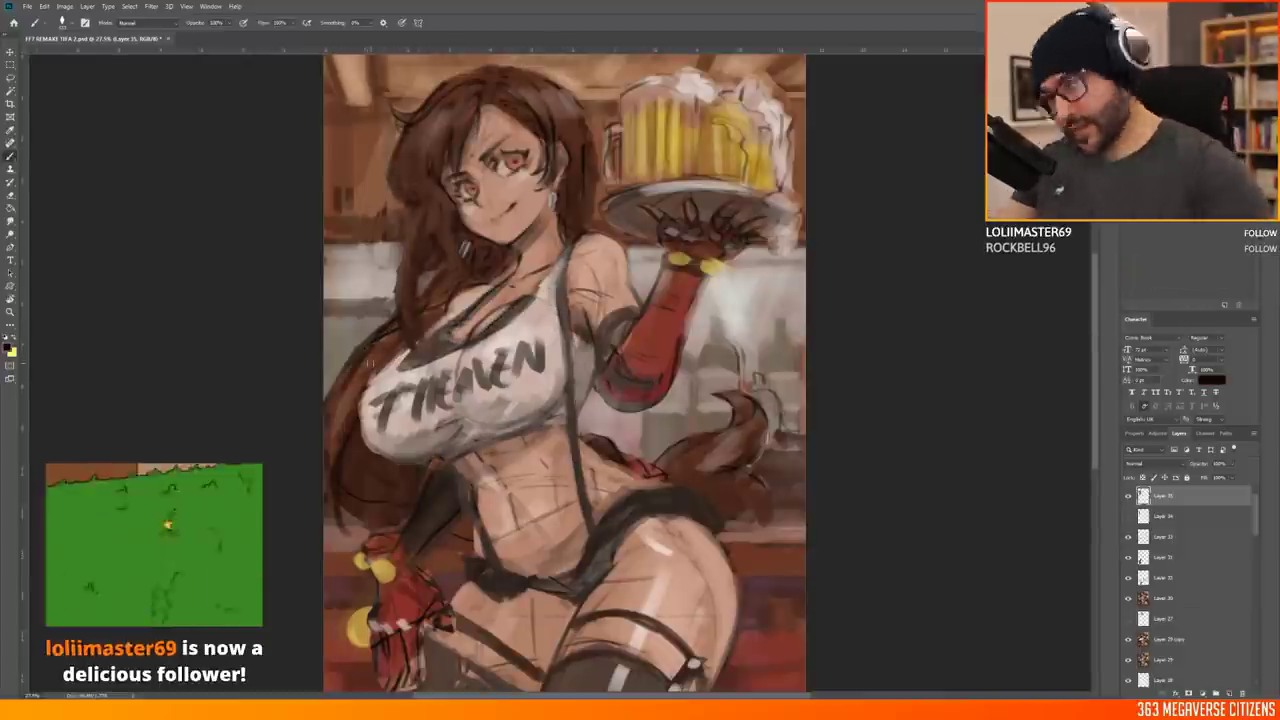
# Sample a colour near the lowered hand and repaint its red glove with clearer fingers
pyautogui.scroll(1, 565, 372)
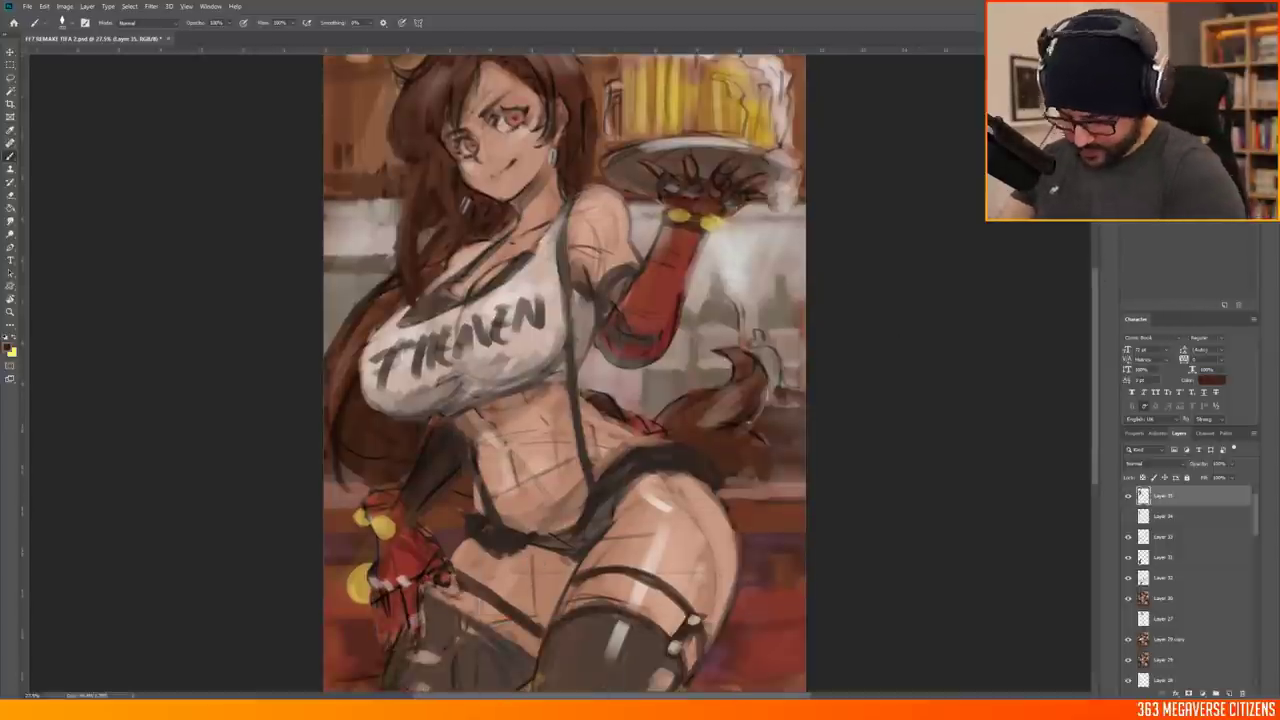
pyautogui.hotkey('ctrl', '-')
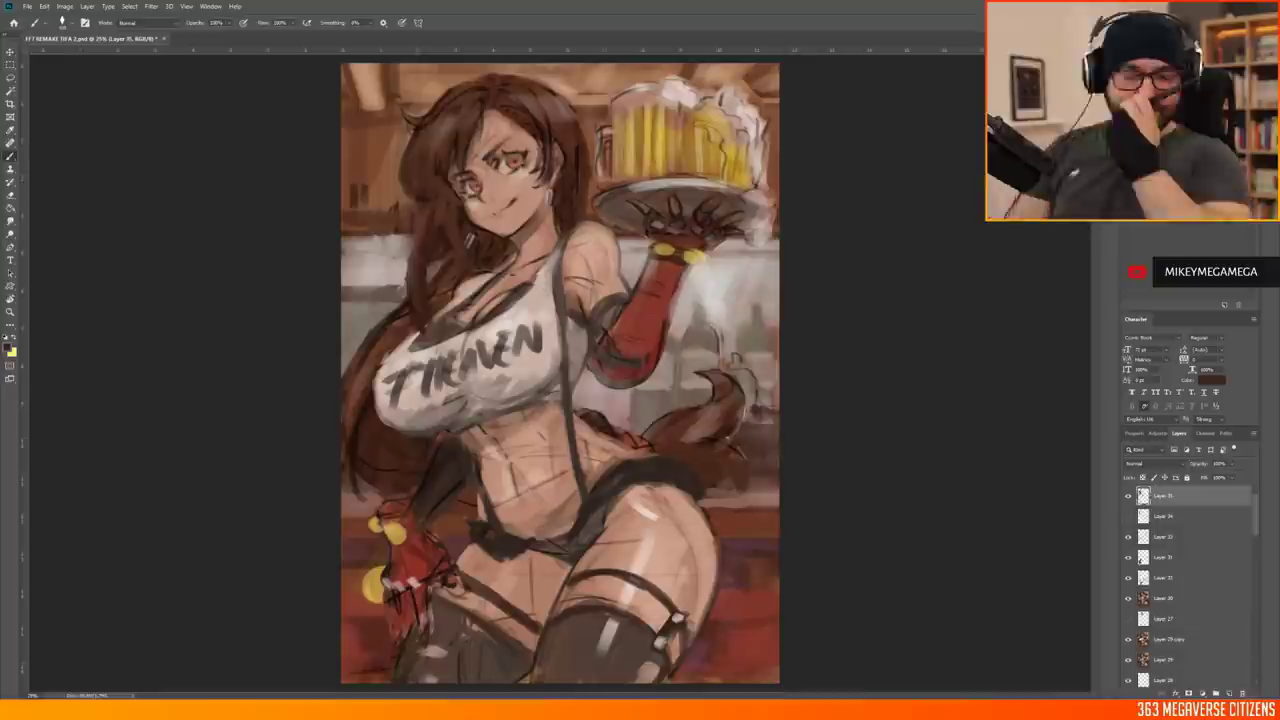
pyautogui.hotkey('ctrl', '-')
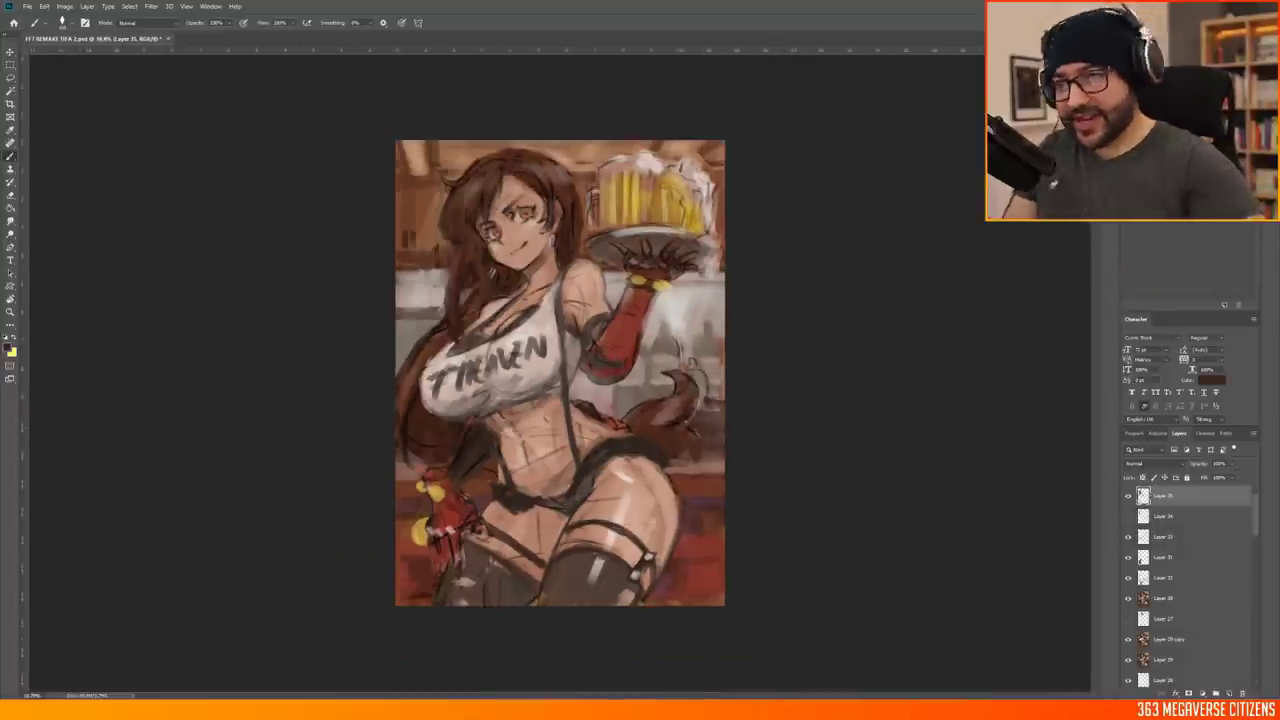
pyautogui.keyDown('alt'); pyautogui.click(456, 482); pyautogui.keyUp('alt')
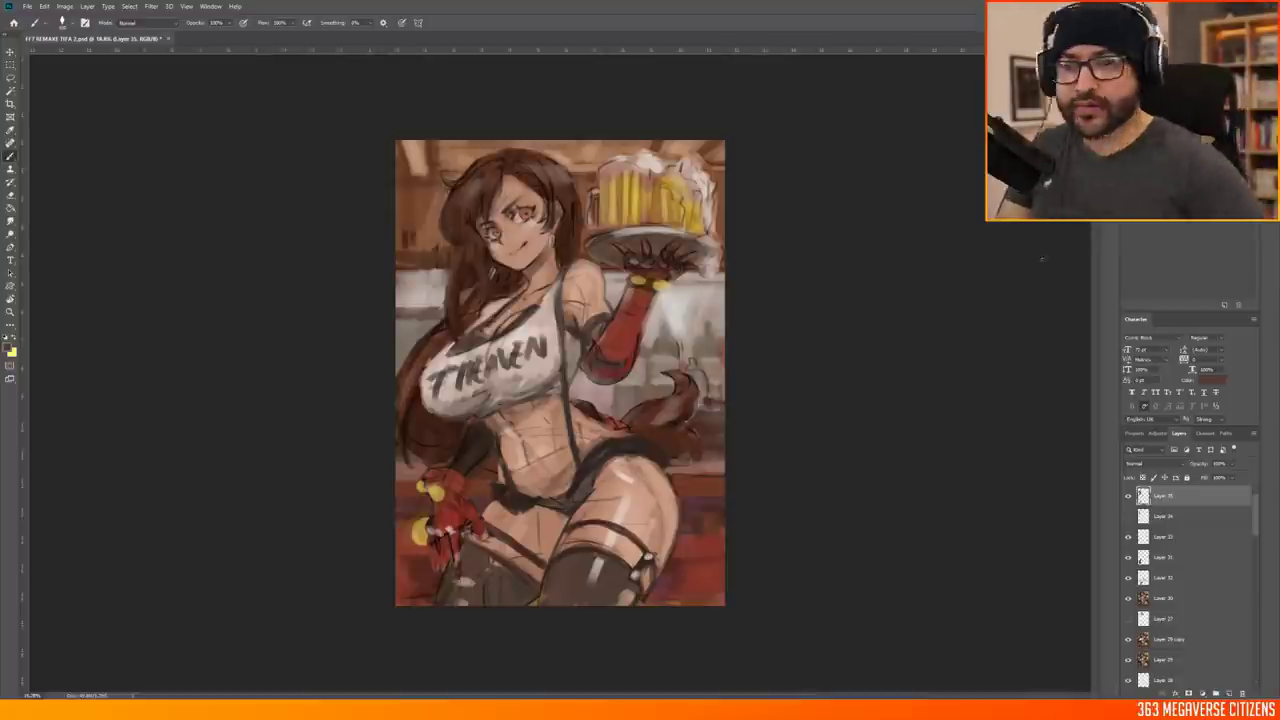
# Draw dark strand lines through the hair around the face and along the crown of the head on a new layer
pyautogui.scroll(2, 458, 255)
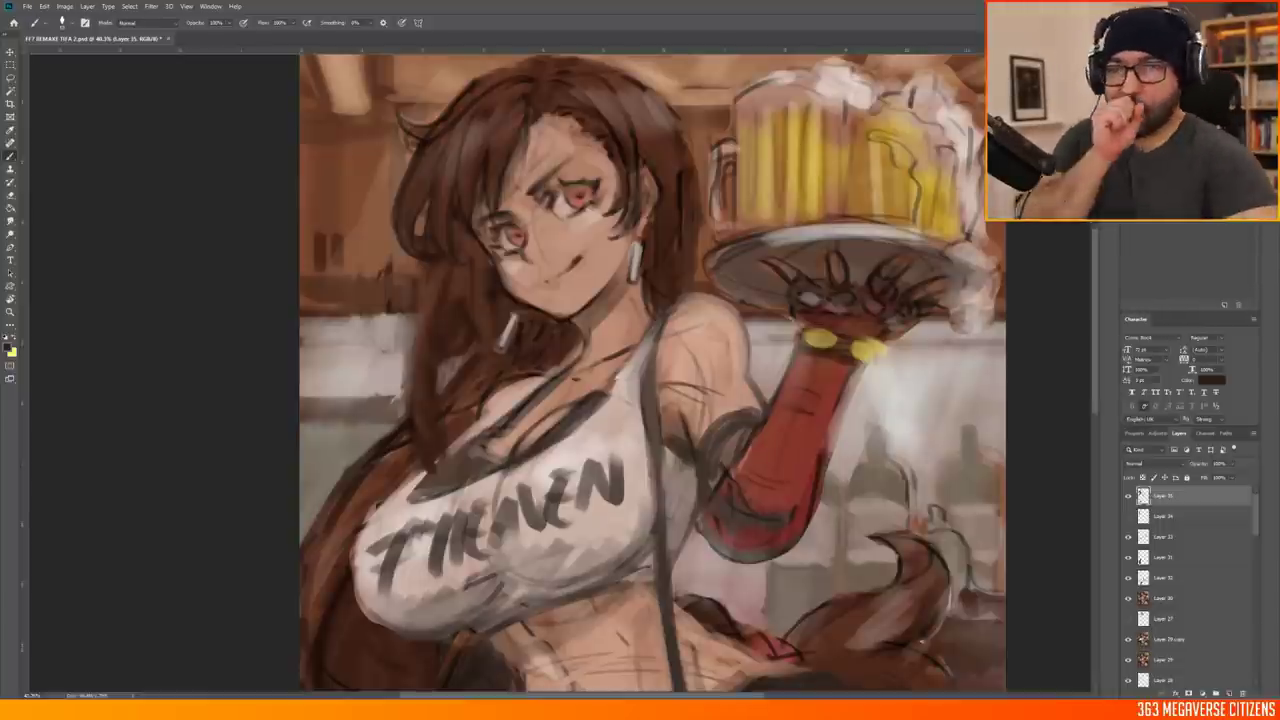
pyautogui.scroll(-1, 650, 370)
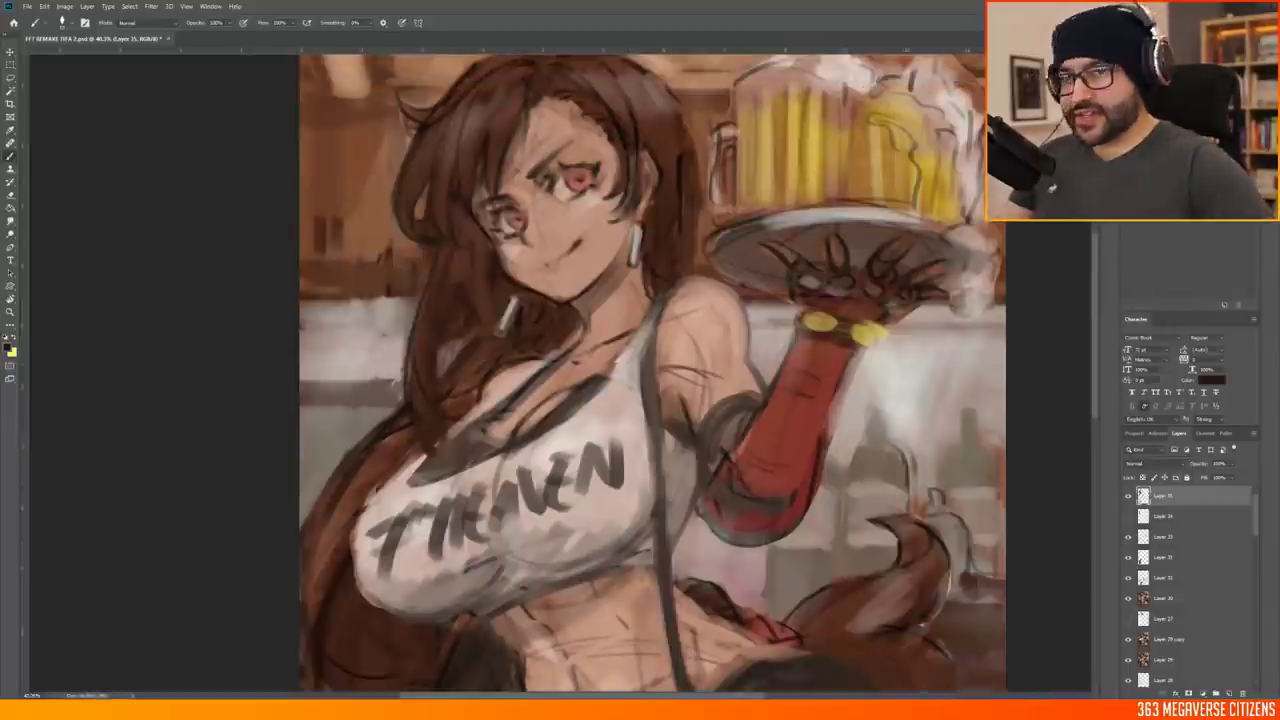
pyautogui.scroll(1, 514, 420)
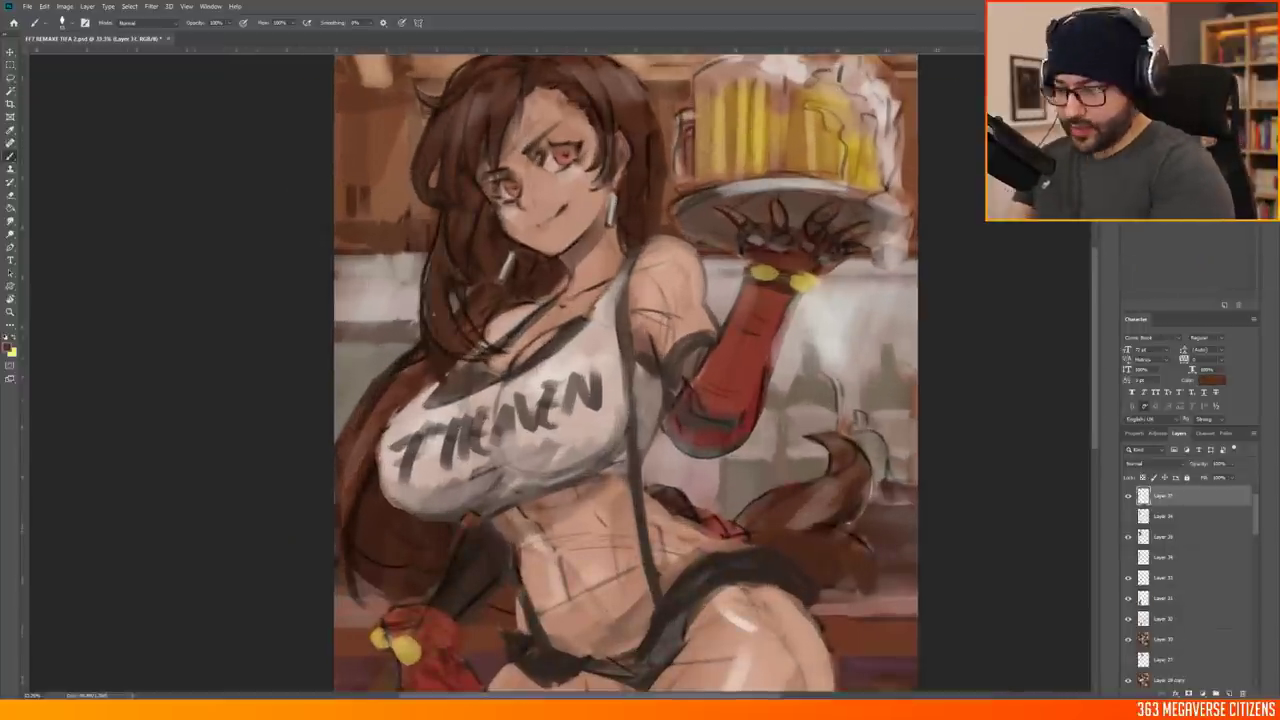
pyautogui.scroll(2, 463, 337)
pyautogui.moveTo(521, 140); pyautogui.dragTo(552, 122)
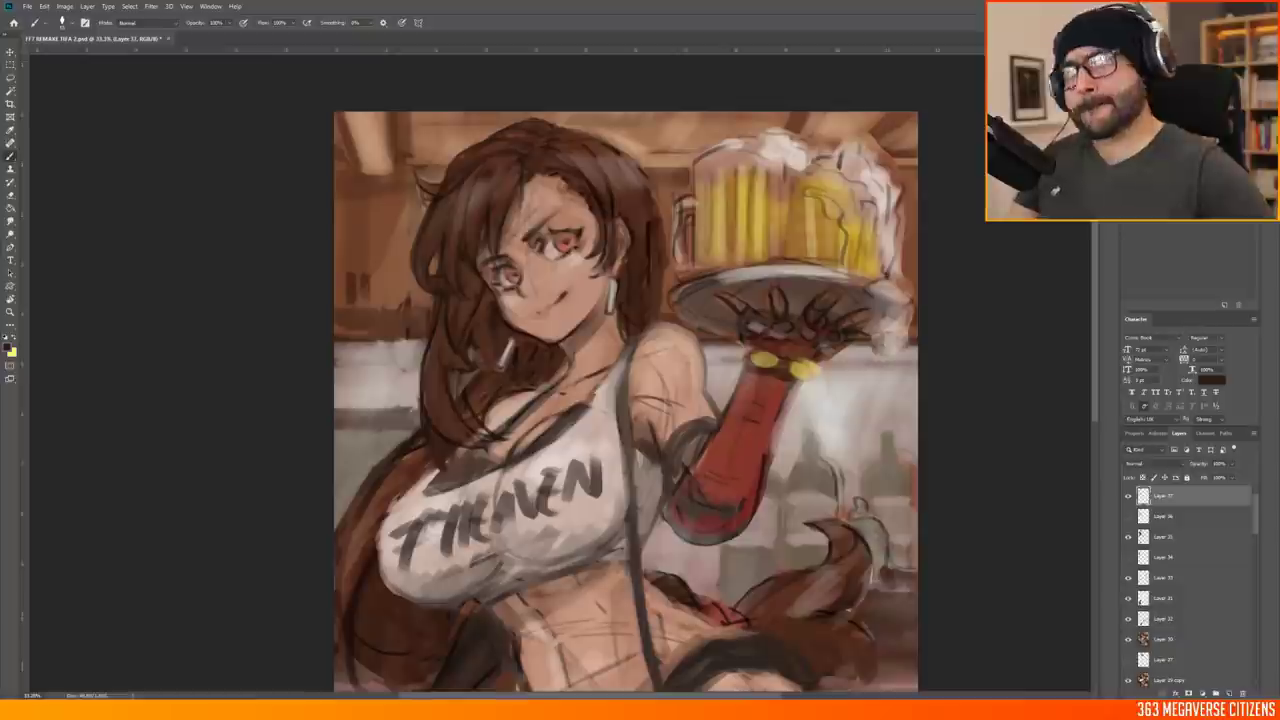
# Draw a loose curved lock flicking outward from the side of the head and sample a dark hair colour
pyautogui.moveTo(430, 190); pyautogui.dragTo(378, 262)
pyautogui.moveTo(484, 296); pyautogui.dragTo(480, 366)
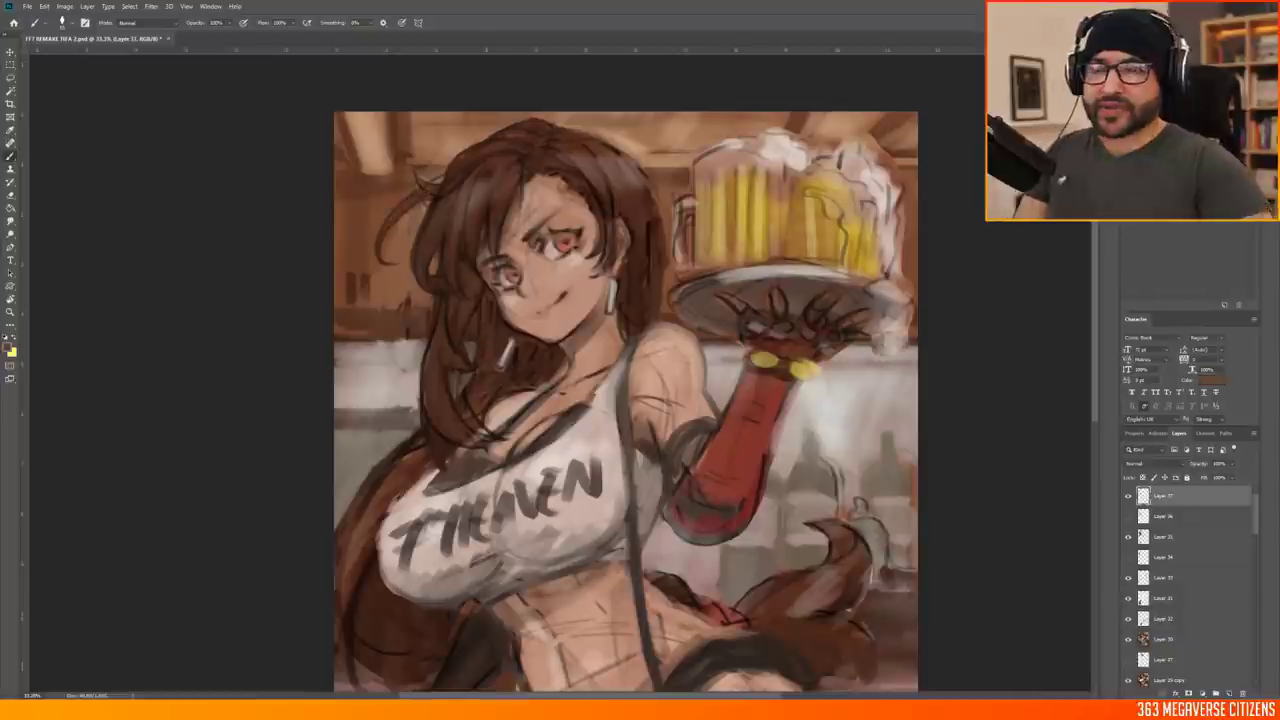
pyautogui.keyDown('alt'); pyautogui.click(469, 382); pyautogui.keyUp('alt')
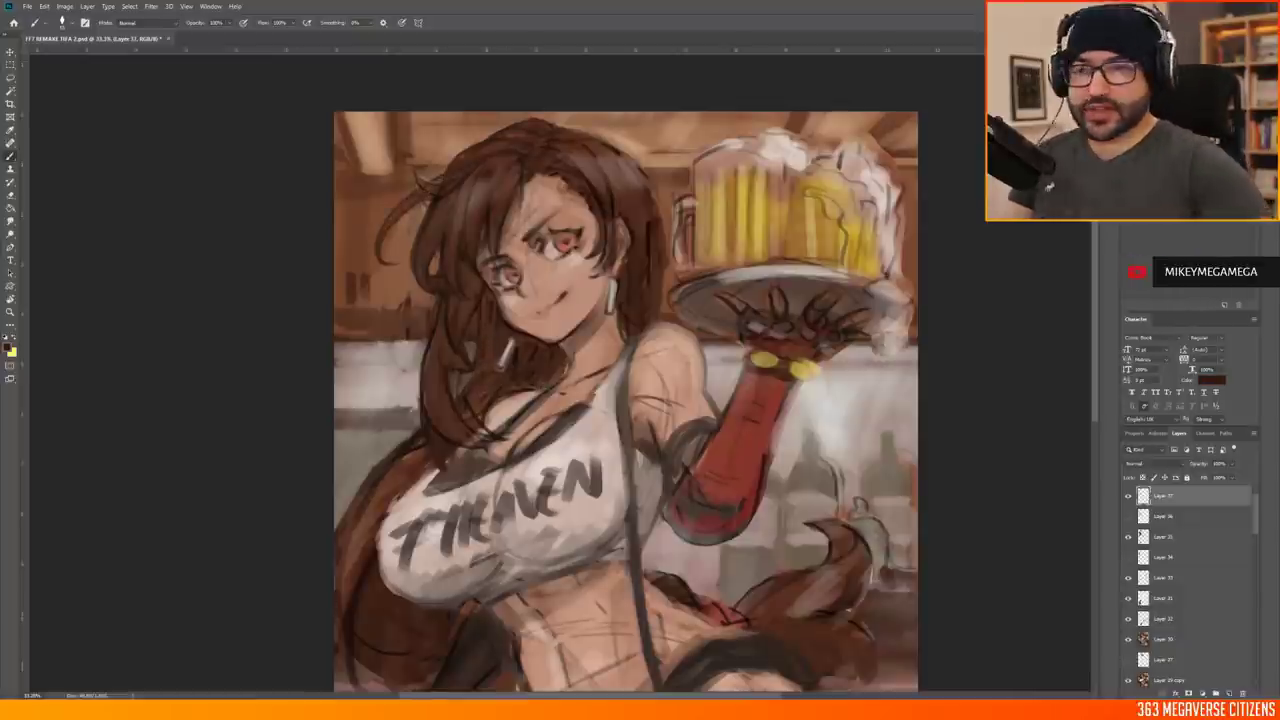
pyautogui.hotkey('ctrl', '0')
pyautogui.hotkey('alt', 'e')
pyautogui.press('n')
pyautogui.press('Return')
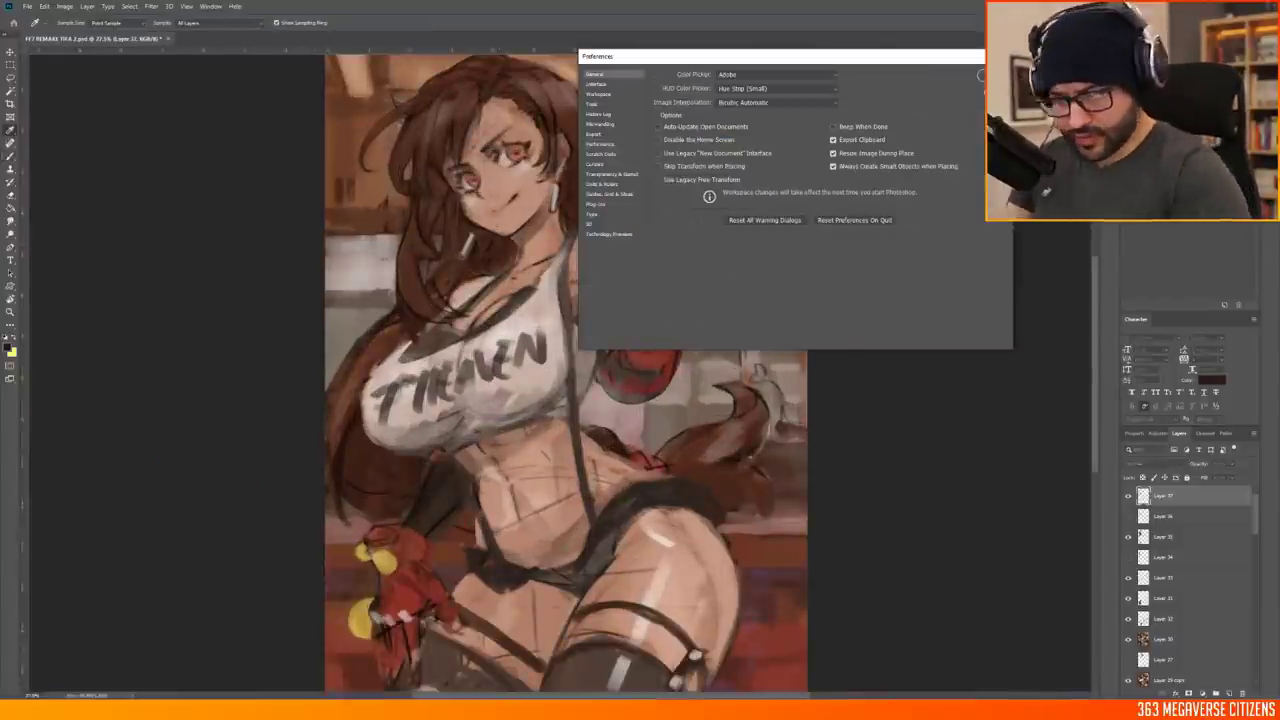
pyautogui.hotkey('ctrl', '8')
pyautogui.press('Return')
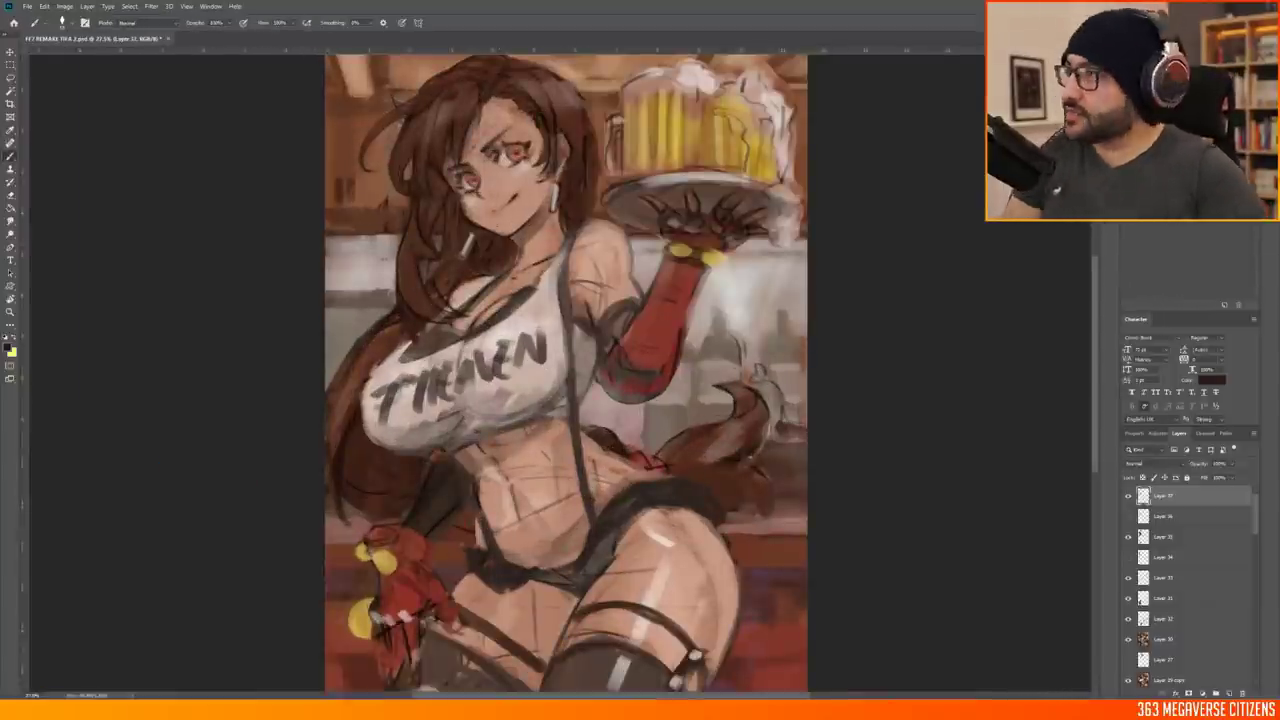
pyautogui.hotkey('alt', 'e')
pyautogui.press('g')
pyautogui.press('a')
pyautogui.press('Return')
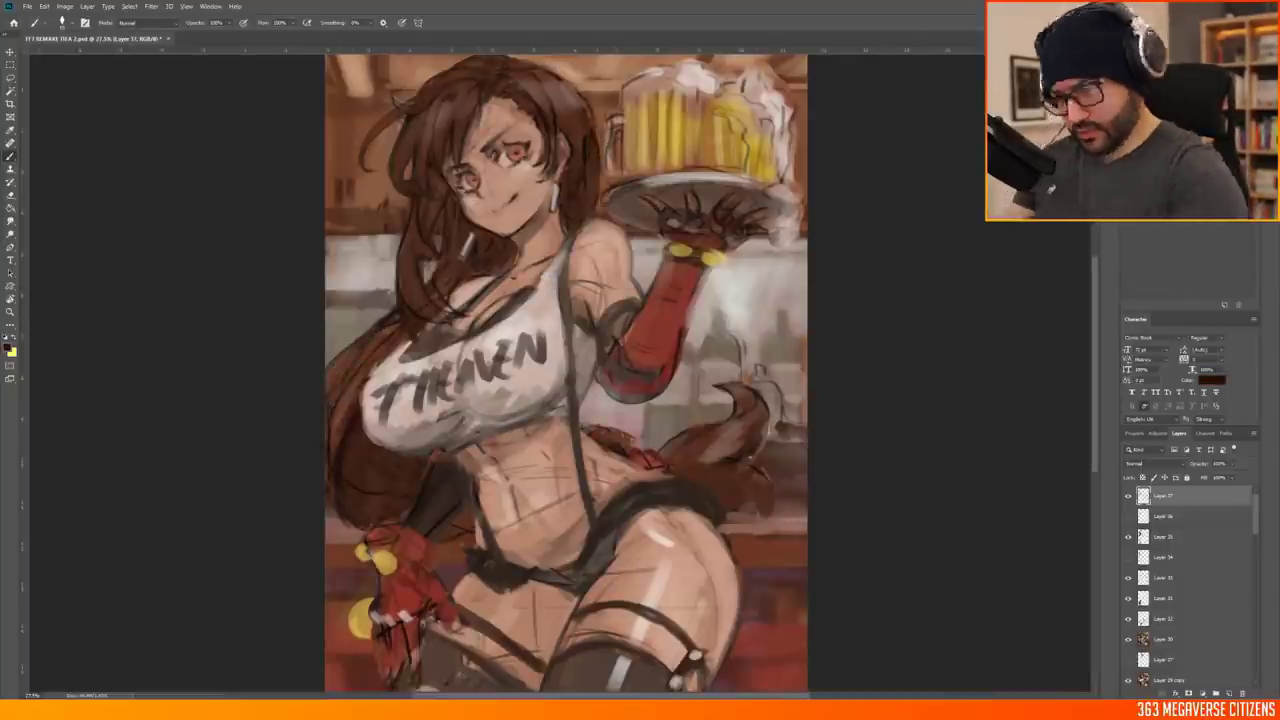
# On a new layer, paint a wide wavy lock sweeping outward beside the face and back over the shoulder, using sampled hair and background colours
pyautogui.hotkey('ctrl', 'shift', 'alt', 'n')
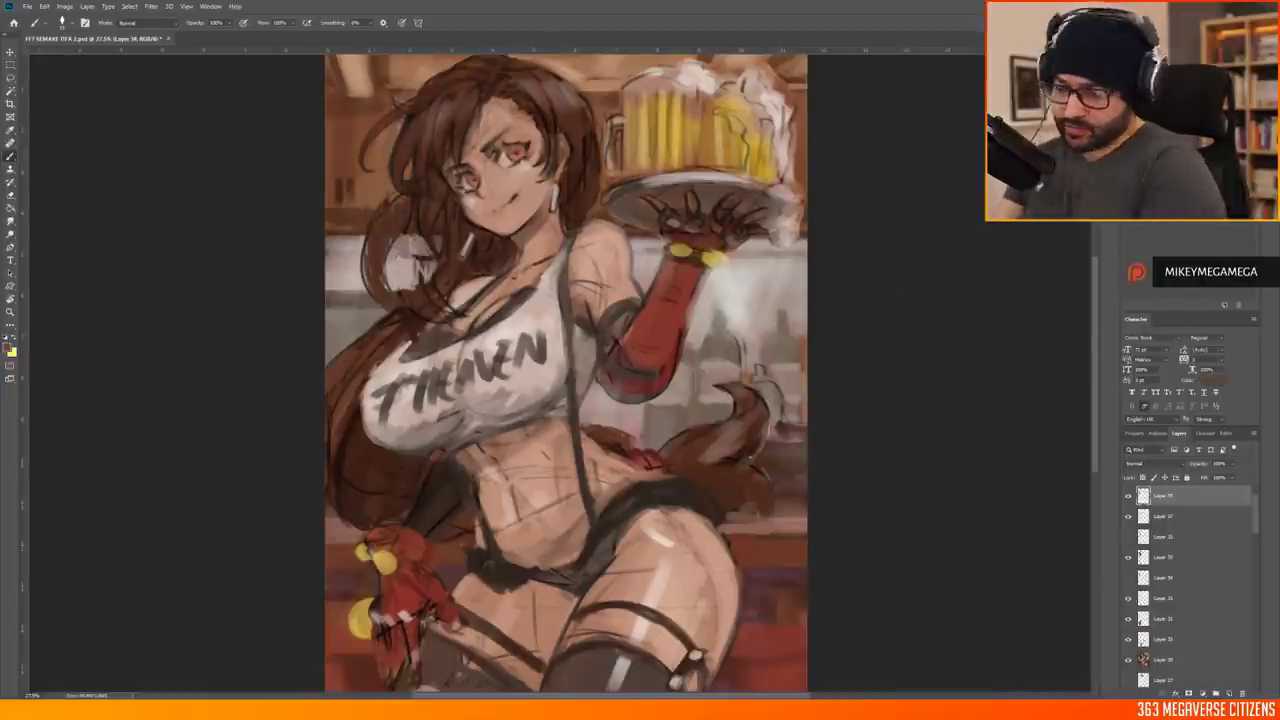
pyautogui.keyDown('alt'); pyautogui.click(409, 352); pyautogui.keyUp('alt')
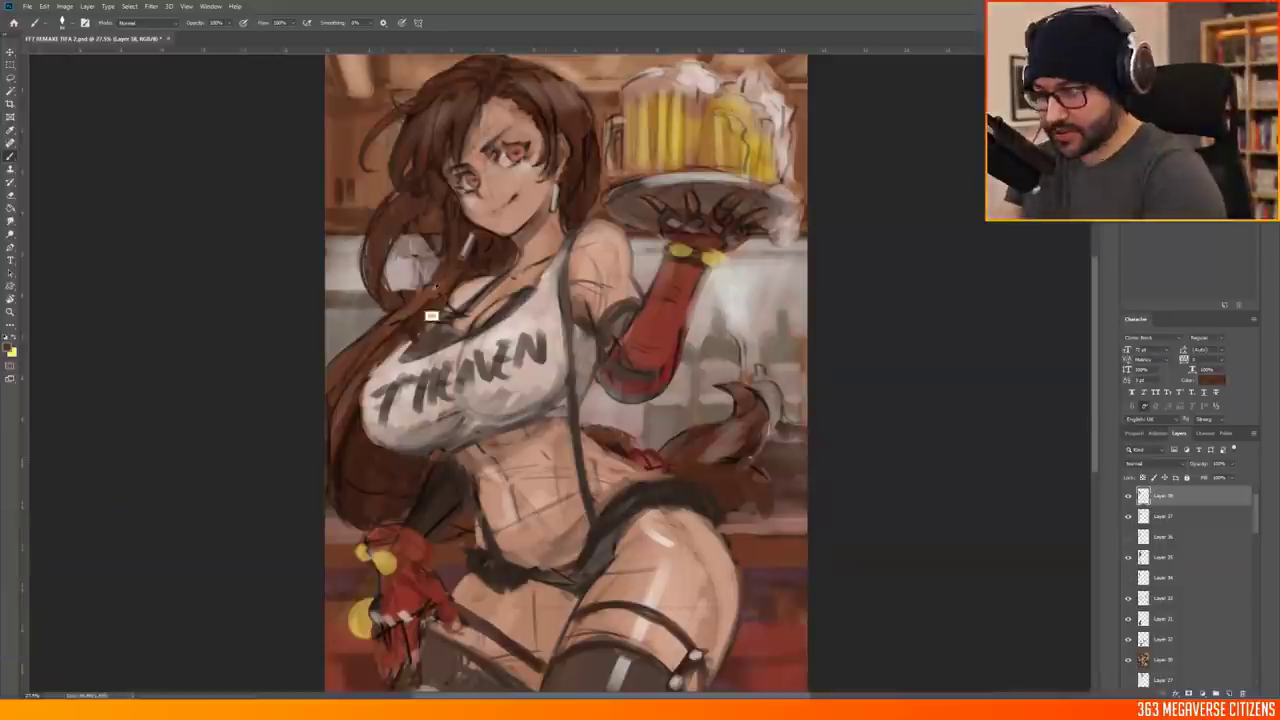
pyautogui.keyDown('alt'); pyautogui.click(404, 242); pyautogui.keyUp('alt')
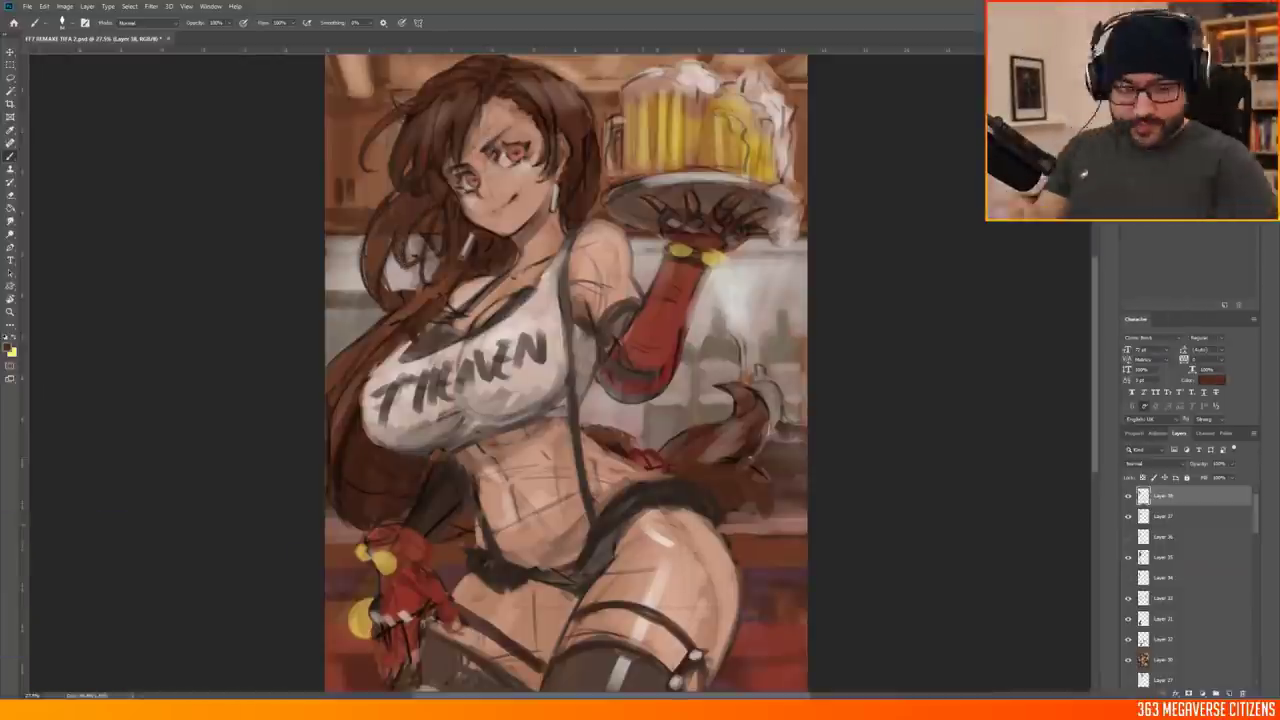
# Compare the hair with and without the new lock, and refine its strands and background gaps with sampled colours to join the outer curl
pyautogui.scroll(2, 260, 85)
pyautogui.click(1130, 517)
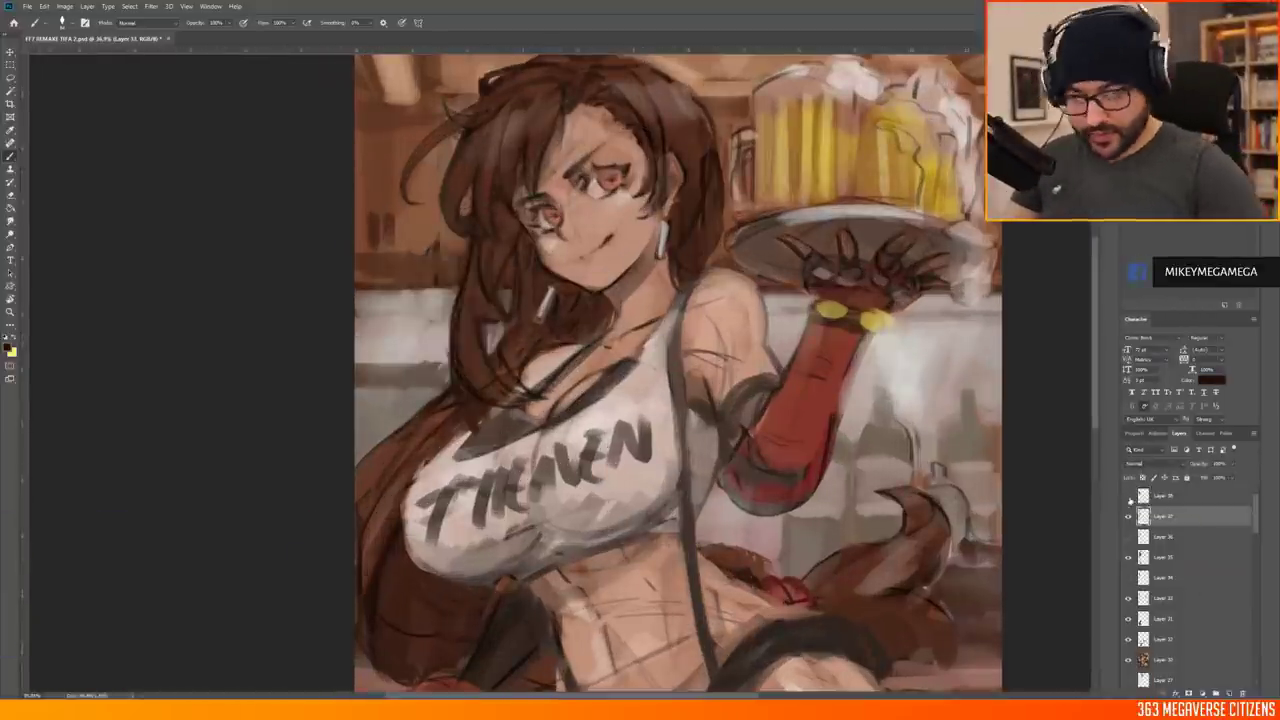
pyautogui.click(1128, 496)
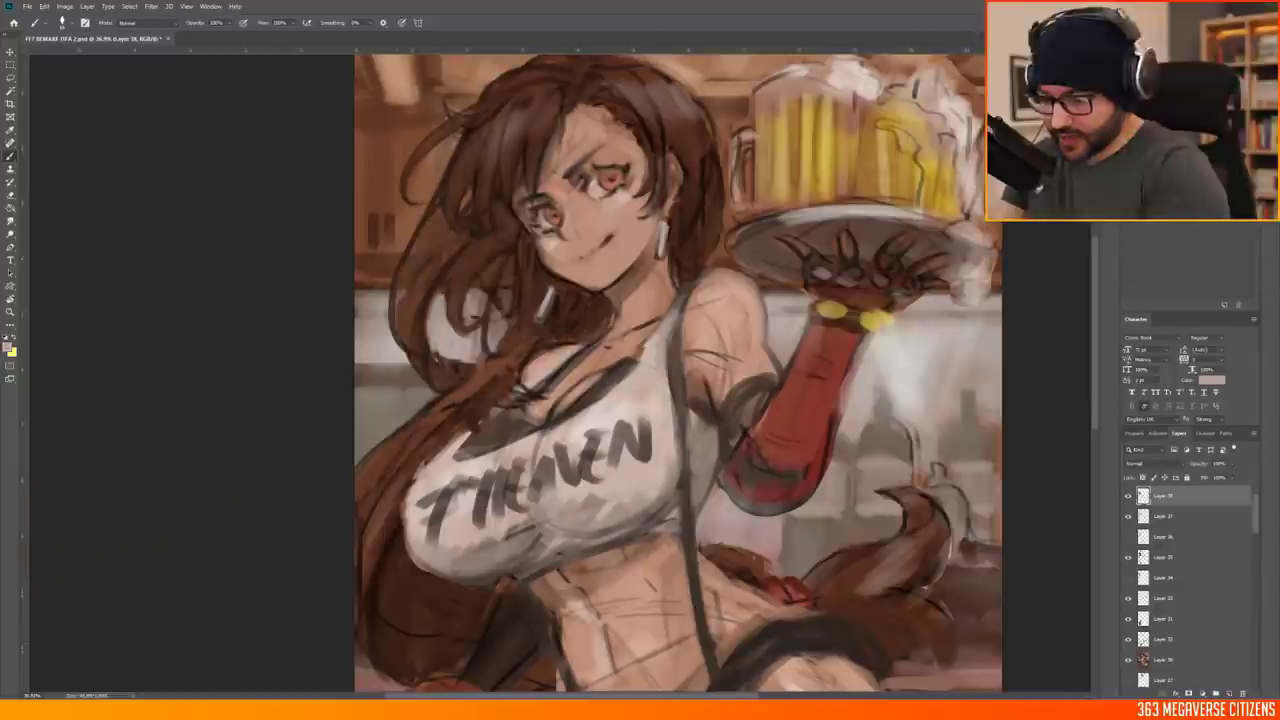
pyautogui.keyDown('alt'); pyautogui.click(448, 250); pyautogui.keyUp('alt')
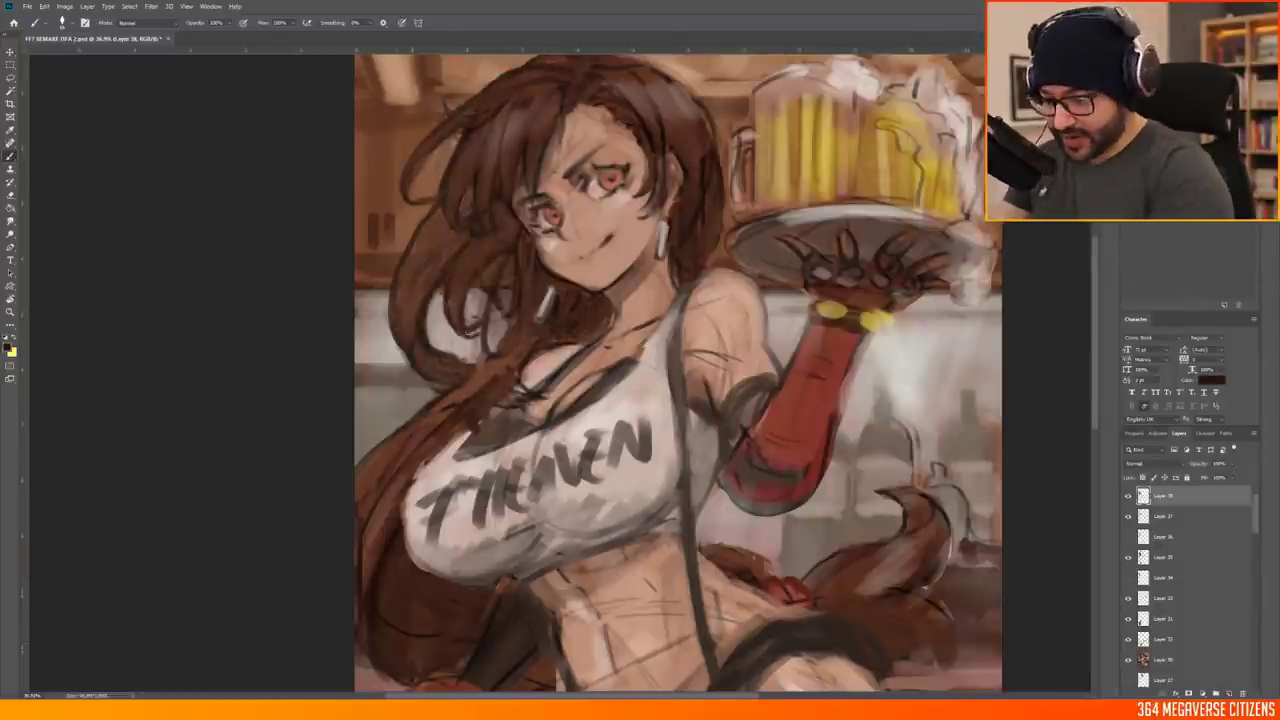
pyautogui.scroll(2, 678, 370)
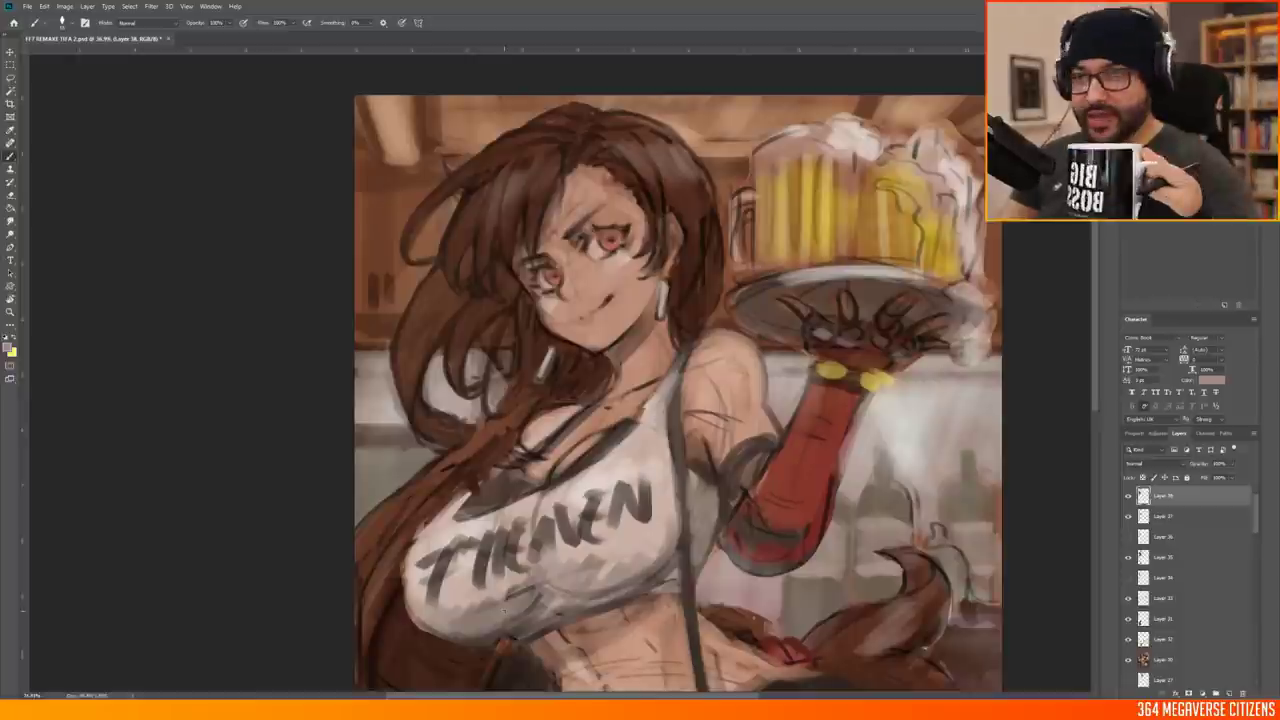
pyautogui.keyDown('alt'); pyautogui.click(488, 385); pyautogui.keyUp('alt')
pyautogui.scroll(-3, 560, 374)
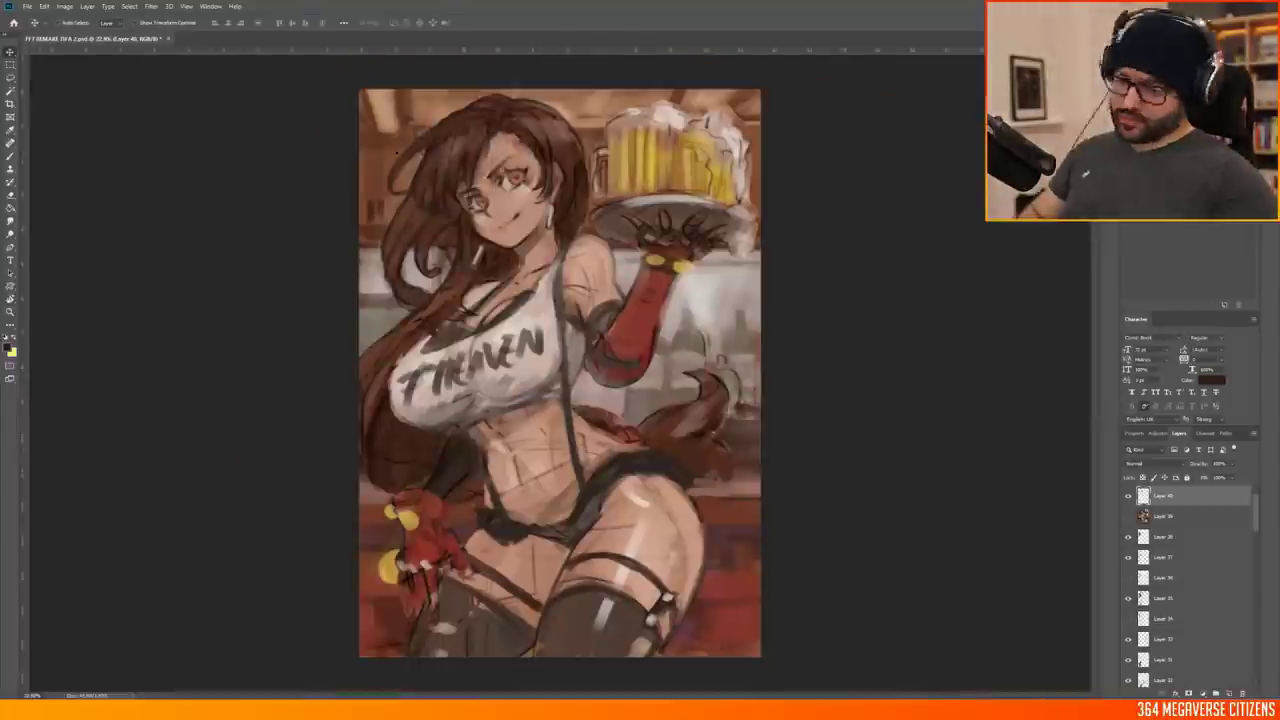
# Redefine the eyes and paint over the sketch lines on the face, arm, midriff and thighs with sampled skin tones on a new layer
pyautogui.scroll(5, 476, 240)
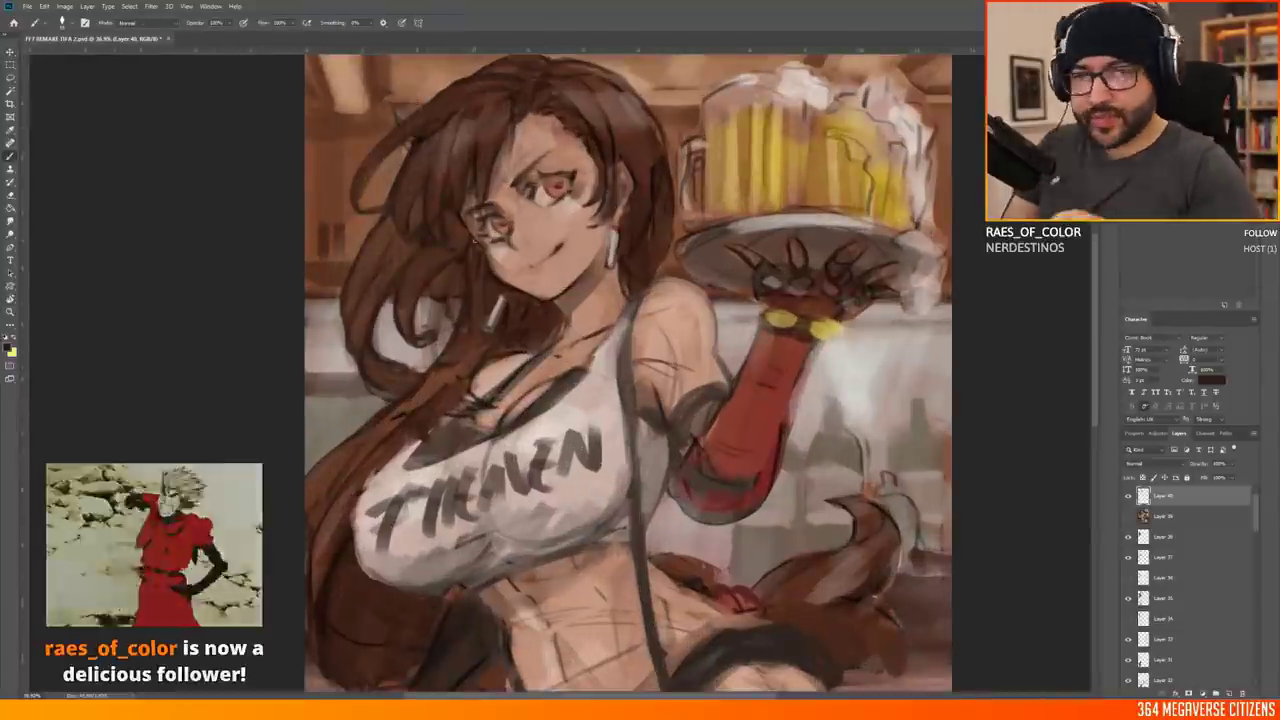
pyautogui.scroll(-2, 628, 374)
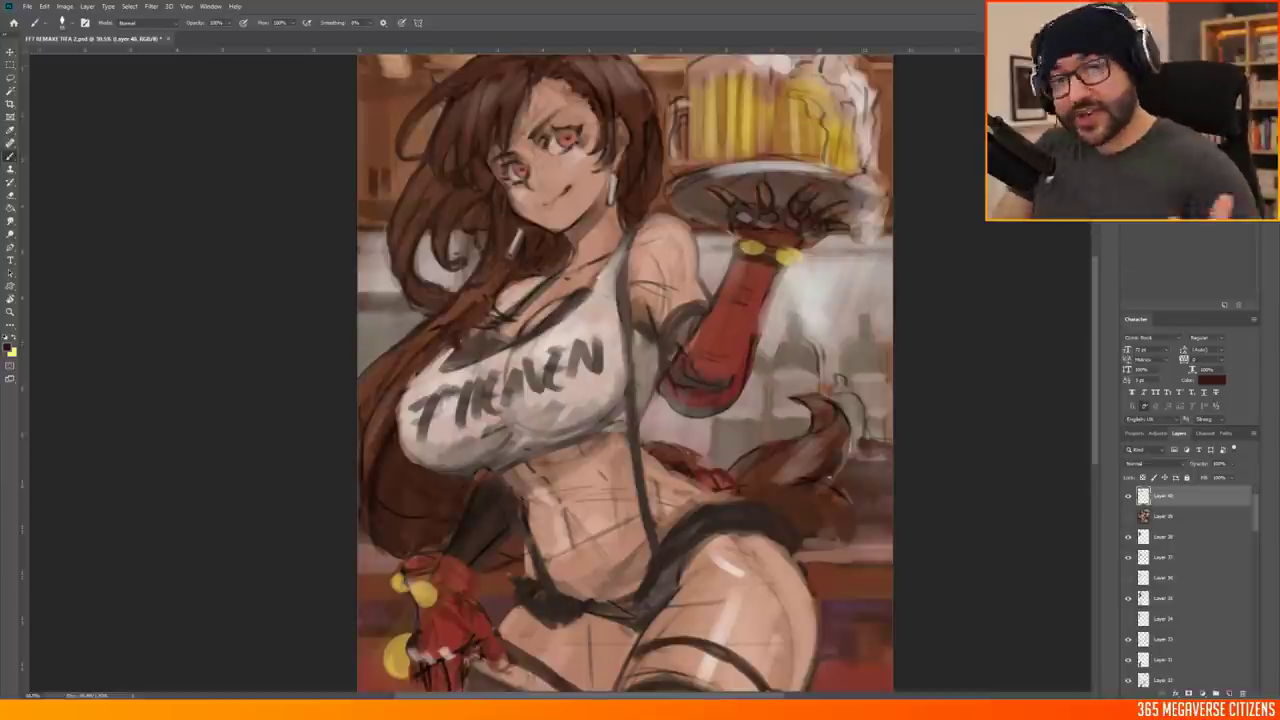
pyautogui.scroll(3, 560, 370)
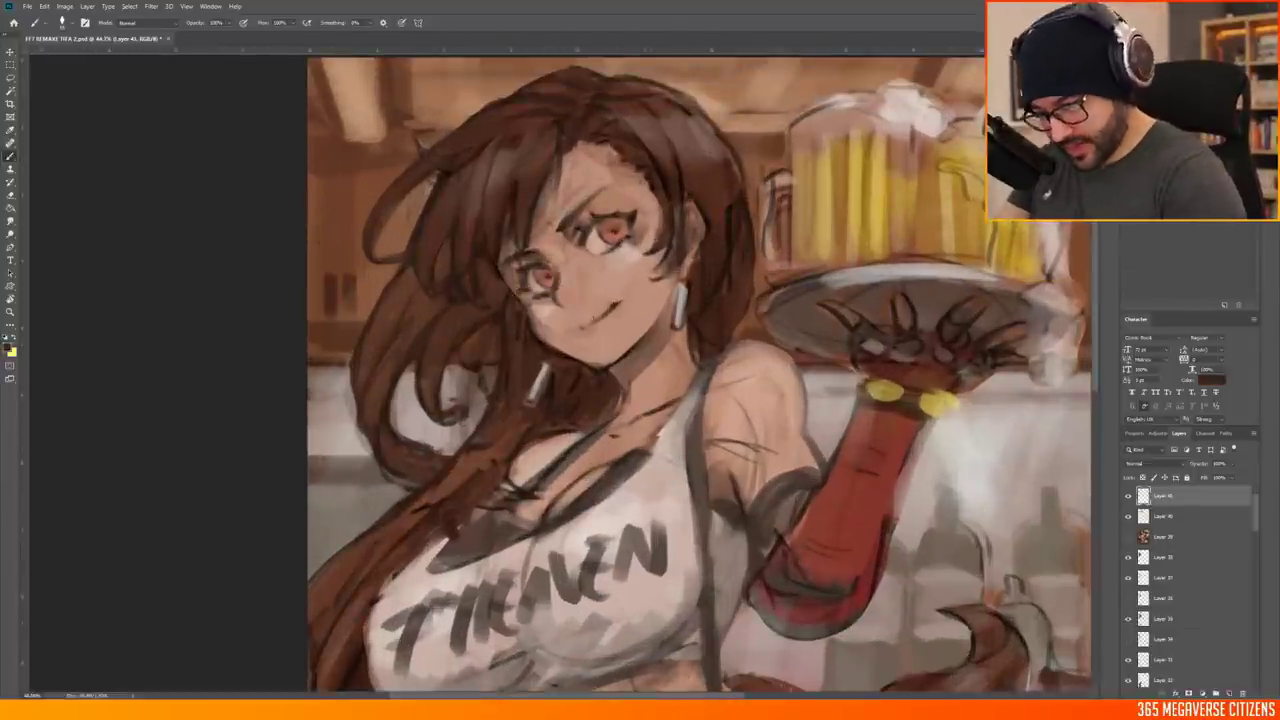
pyautogui.keyDown('alt'); pyautogui.click(548, 313); pyautogui.keyUp('alt')
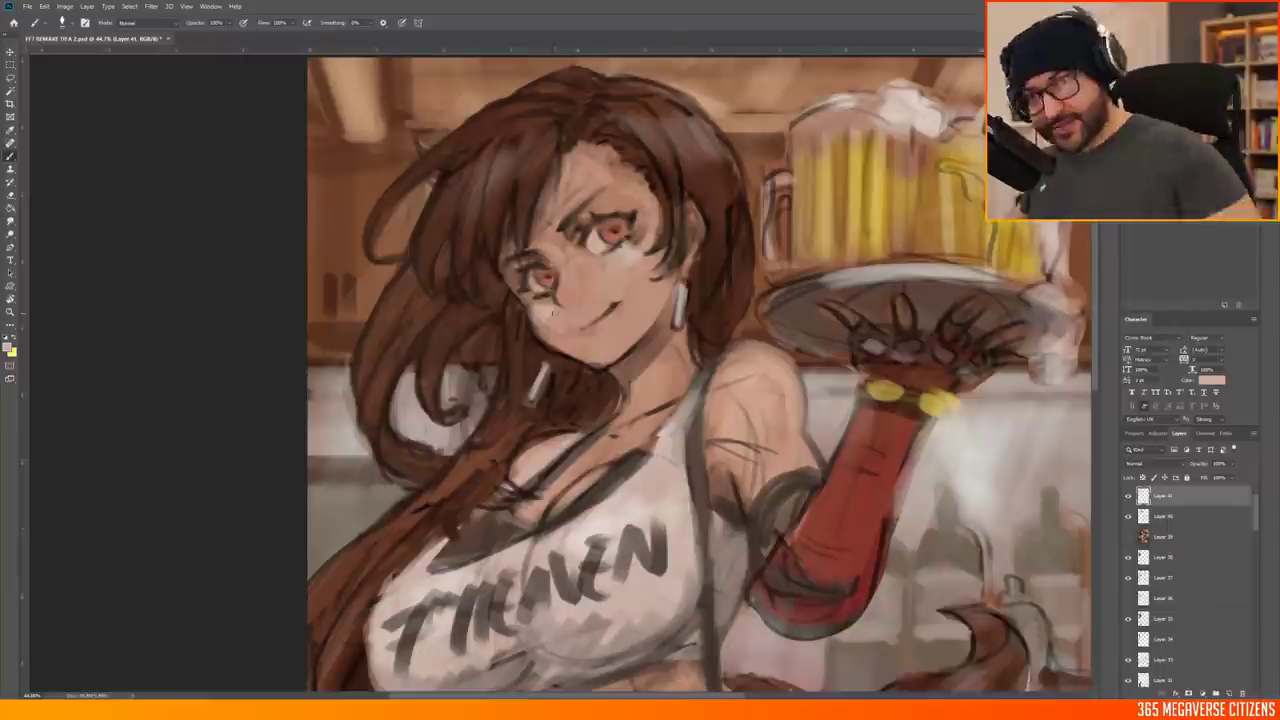
pyautogui.keyDown('alt'); pyautogui.click(547, 270); pyautogui.keyUp('alt')
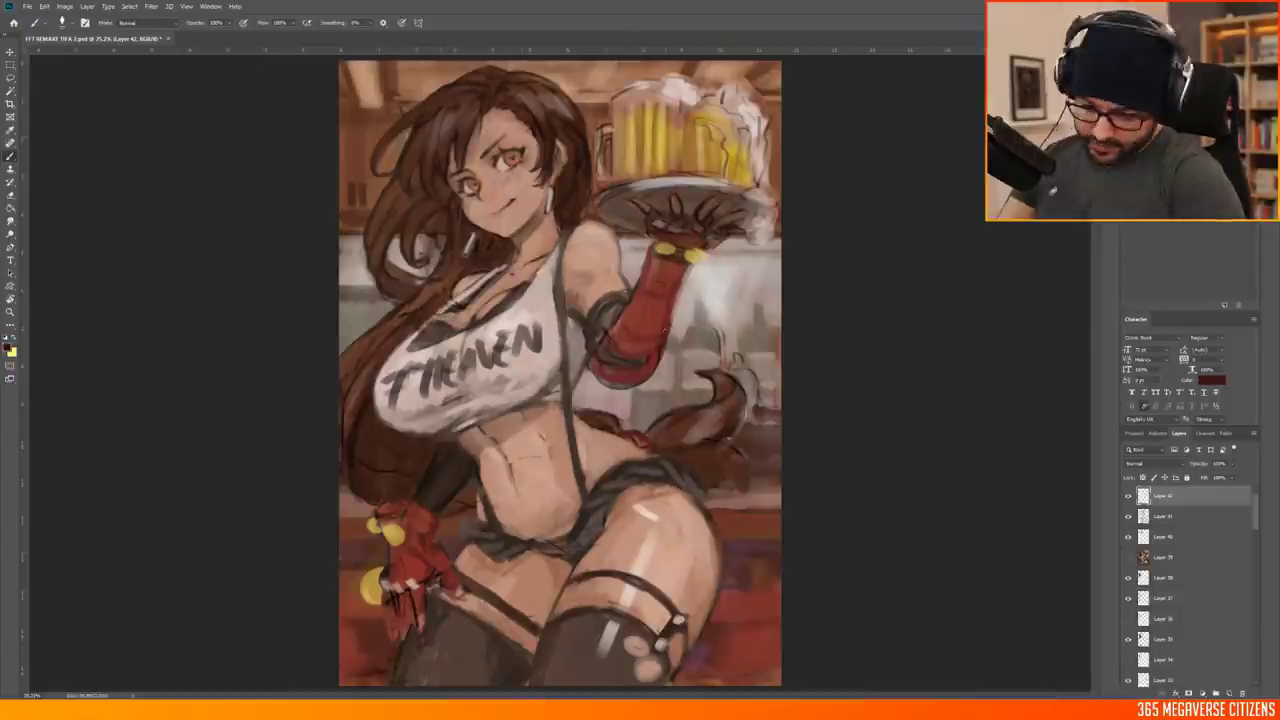
# Darken the serving tray and clean up the raised red glove, adding light knuckle details and orange accents on its wrist studs
pyautogui.keyDown('alt'); pyautogui.click(705, 242); pyautogui.keyUp('alt')
pyautogui.moveTo(596, 196); pyautogui.dragTo(752, 184)
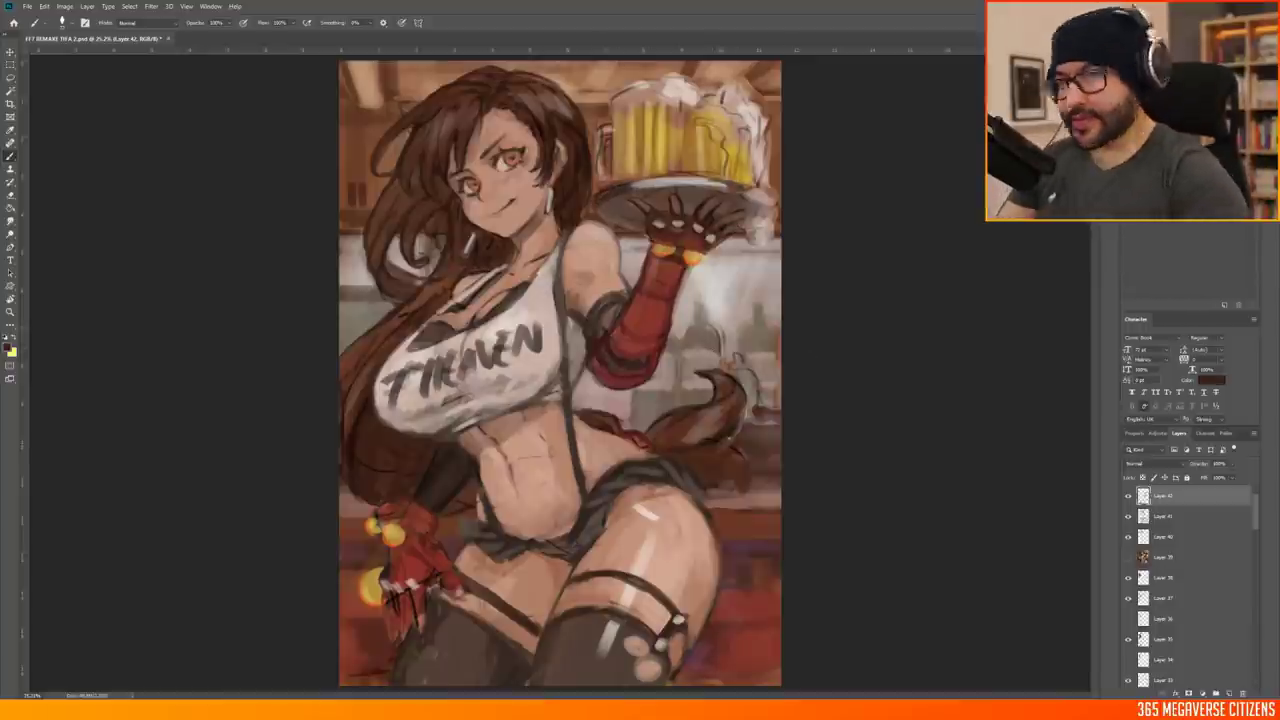
# Paint defined bottle shapes on the shelf behind the raised arm and stamp all visible layers into a new merged layer
pyautogui.keyDown('alt'); pyautogui.click(590, 517); pyautogui.keyUp('alt')
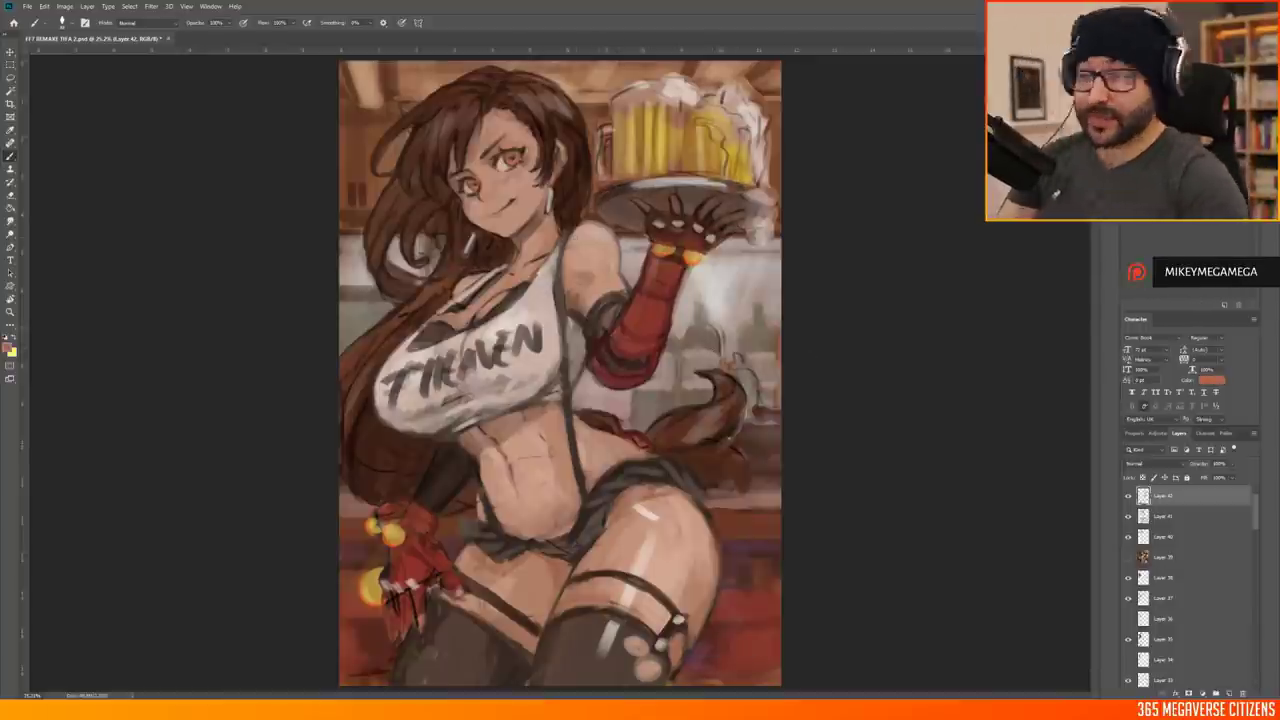
pyautogui.keyDown('alt'); pyautogui.click(486, 291); pyautogui.keyUp('alt')
pyautogui.keyDown('alt'); pyautogui.click(740, 496); pyautogui.keyUp('alt')
pyautogui.moveTo(696, 305); pyautogui.dragTo(682, 388)
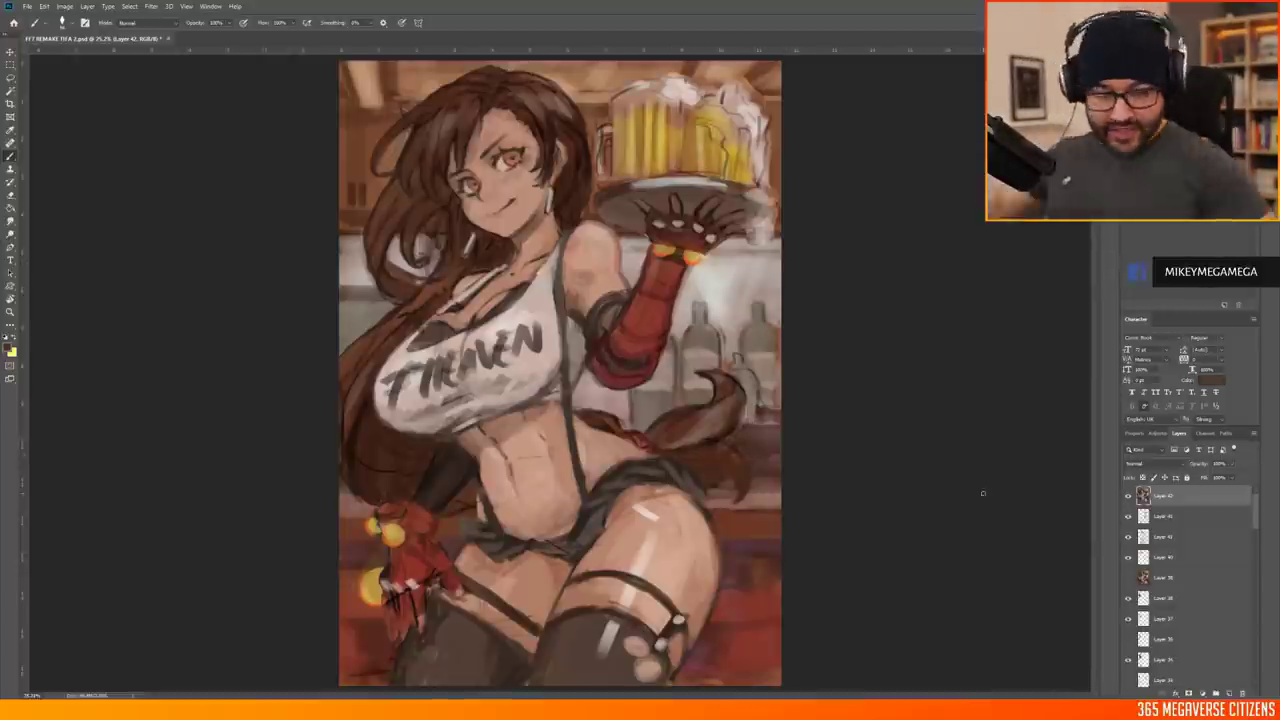
pyautogui.hotkey('ctrl', 'alt', 'shift', 'e')
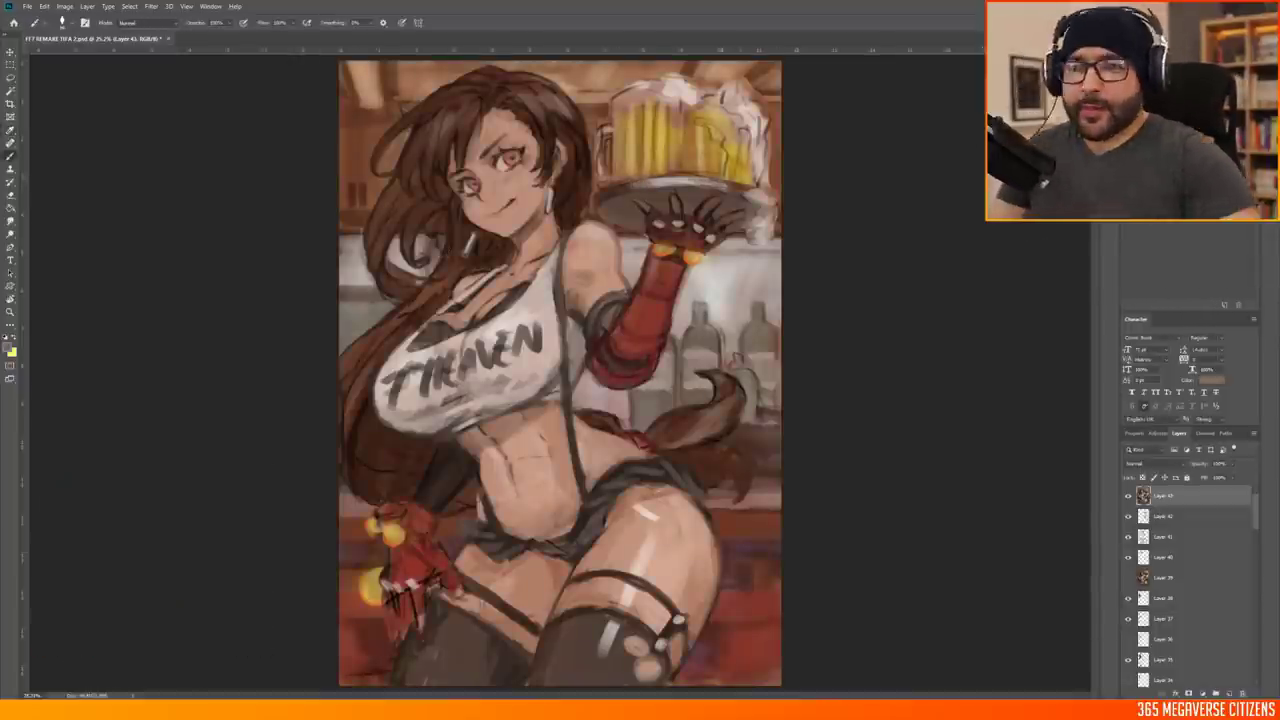
# Repaint the mug handle and the white foam spilling over the beer mugs with sampled colours, and touch up the bottles behind the arm
pyautogui.keyDown('alt'); pyautogui.click(598, 150); pyautogui.keyUp('alt')
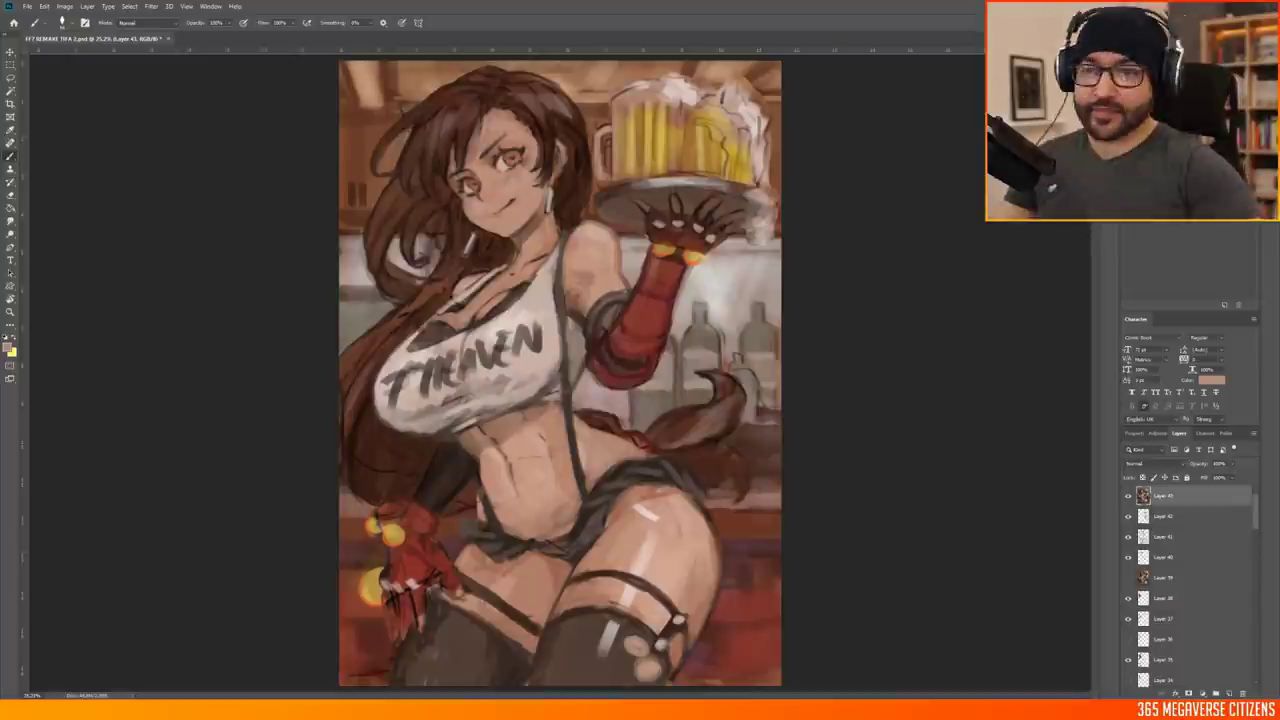
pyautogui.keyDown('alt'); pyautogui.click(676, 289); pyautogui.keyUp('alt')
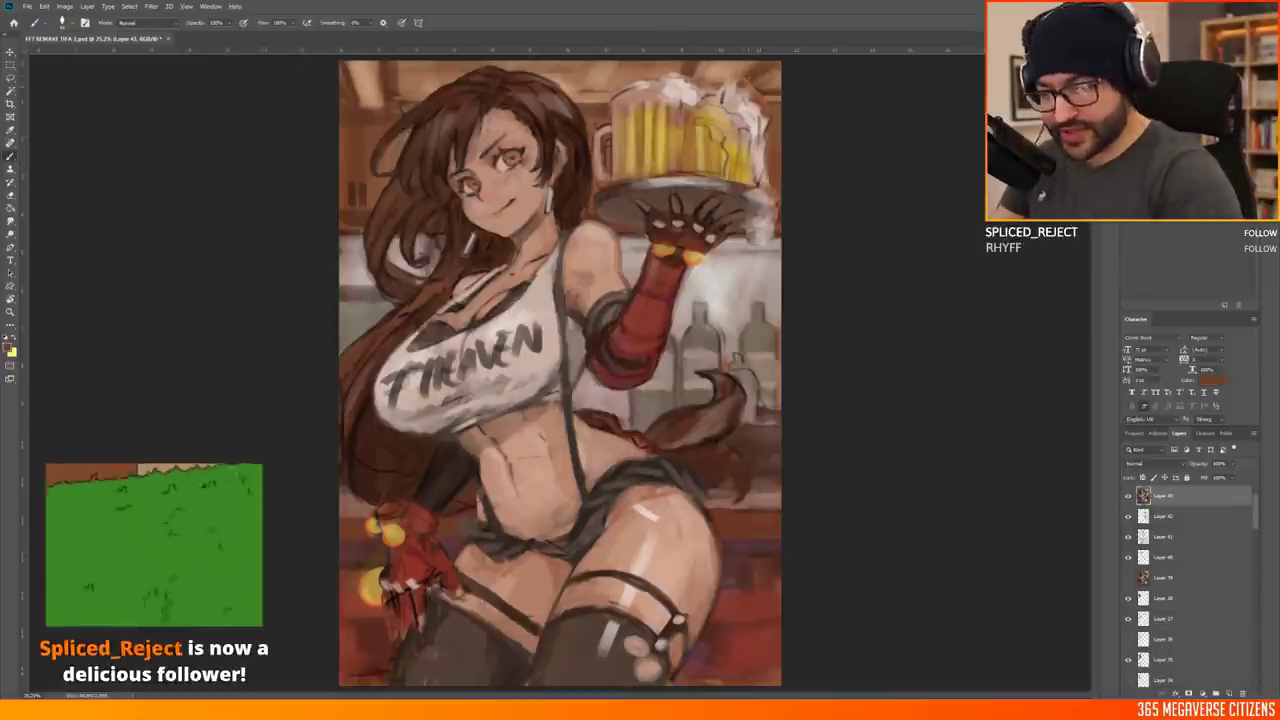
pyautogui.keyDown('alt'); pyautogui.click(608, 158); pyautogui.keyUp('alt')
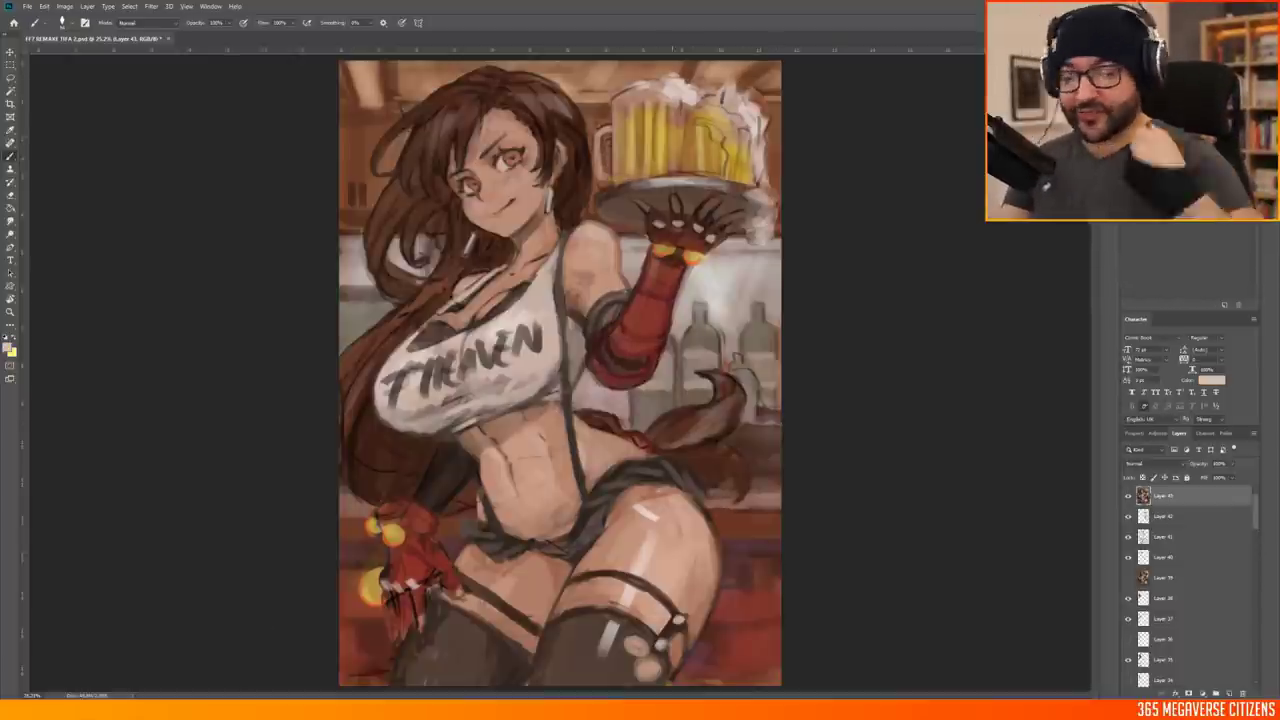
pyautogui.keyDown('alt'); pyautogui.click(344, 380); pyautogui.keyUp('alt')
pyautogui.keyDown('alt'); pyautogui.click(437, 250); pyautogui.keyUp('alt')
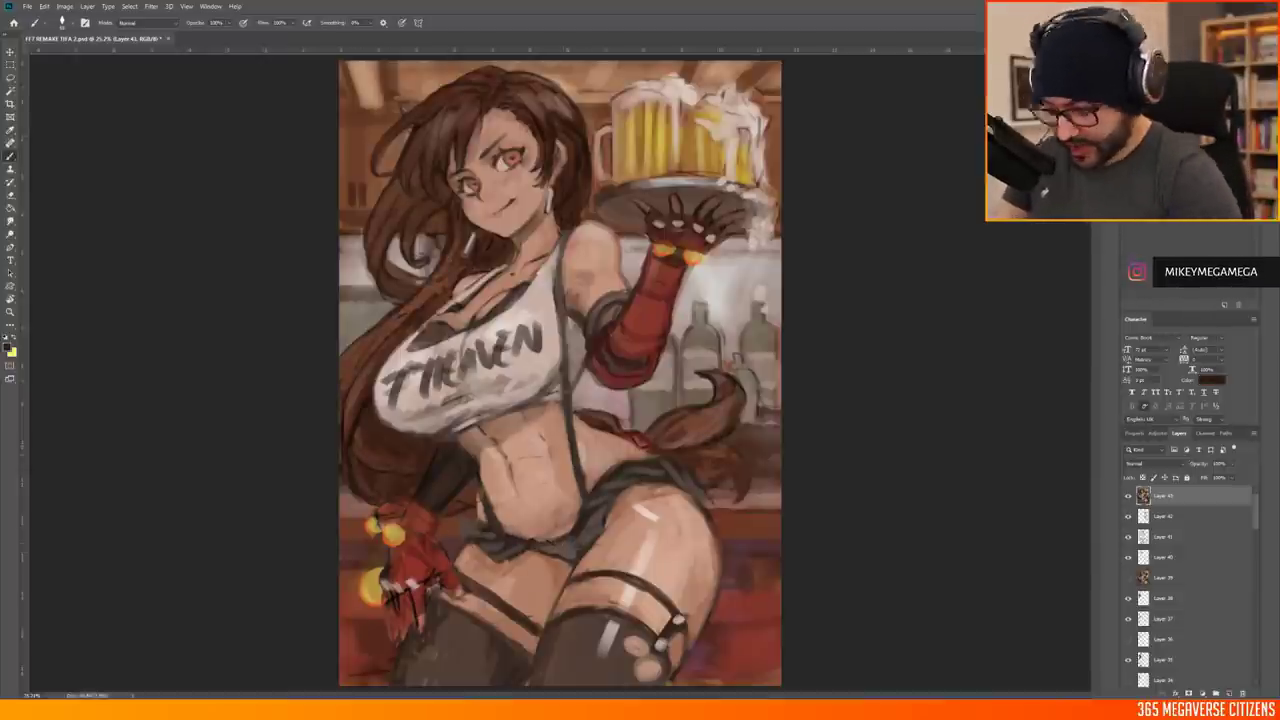
pyautogui.keyDown('alt'); pyautogui.click(691, 298); pyautogui.keyUp('alt')
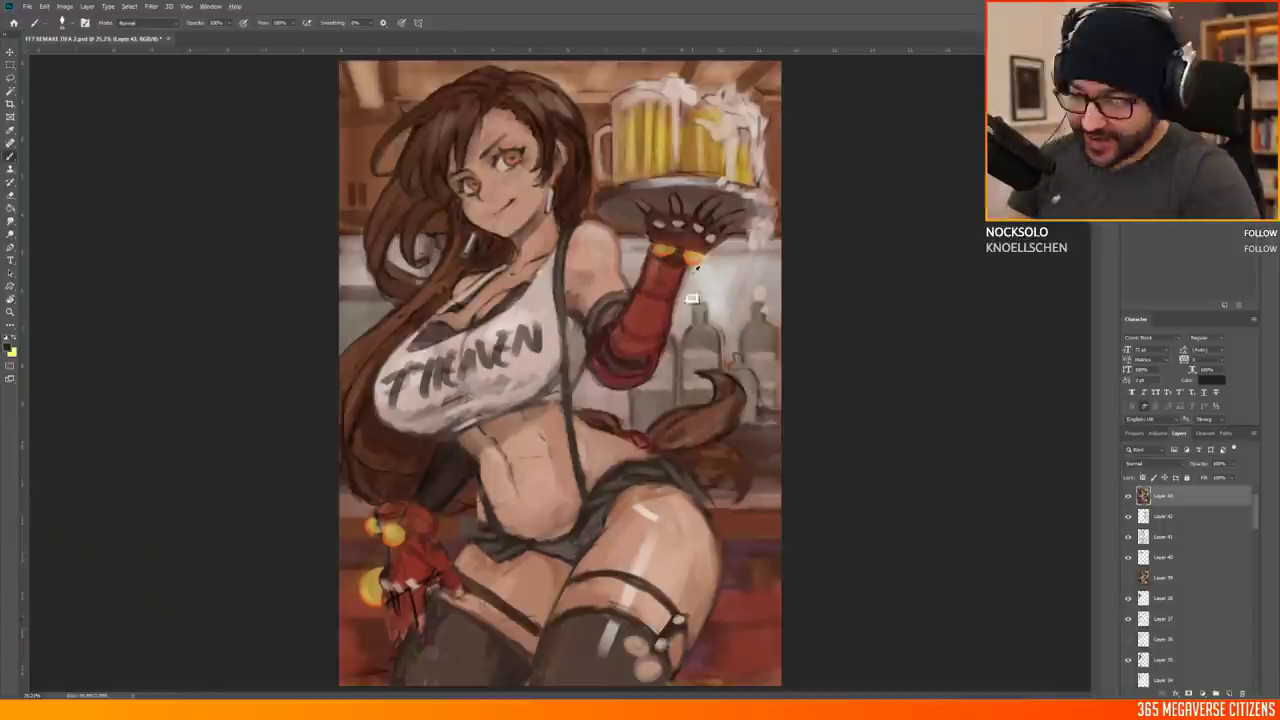
pyautogui.keyDown('alt'); pyautogui.click(686, 270); pyautogui.keyUp('alt')
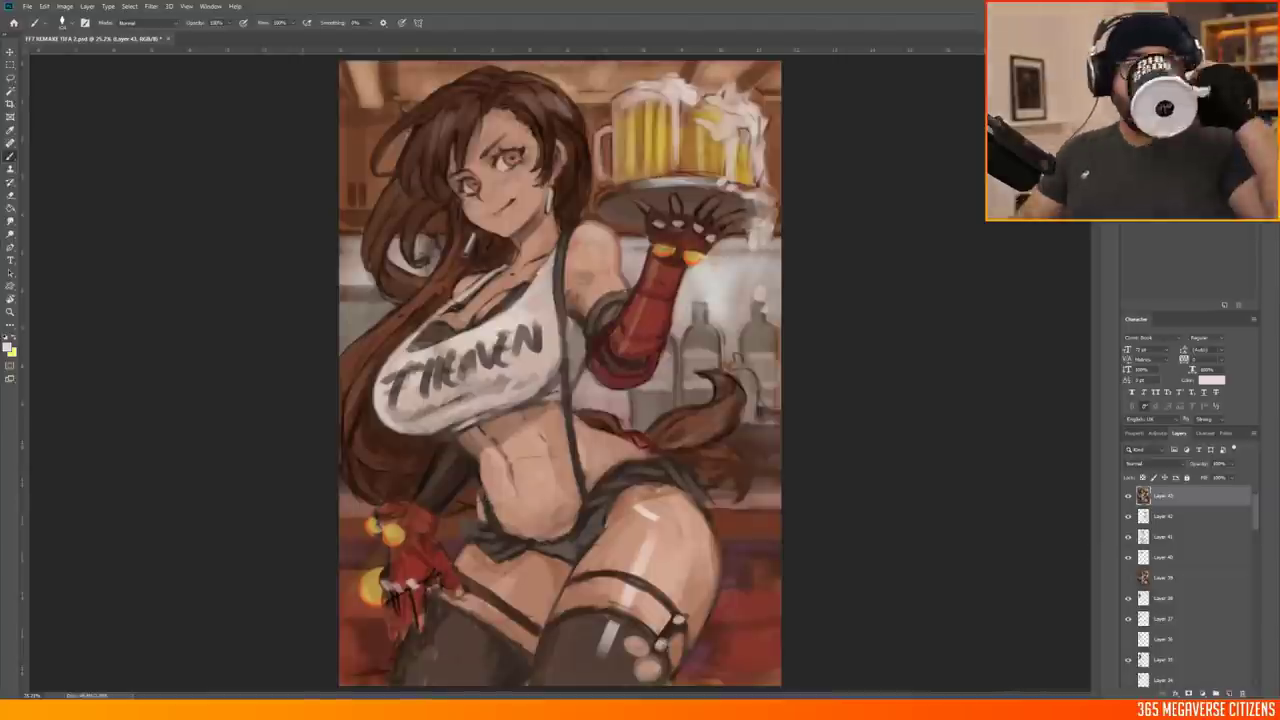
# Repaint the fingers of the lowered red glove and soften the shading on the abdomen and thigh with sampled colours
pyautogui.keyDown('alt'); pyautogui.click(417, 560); pyautogui.keyUp('alt')
pyautogui.moveTo(410, 550); pyautogui.dragTo(420, 600)
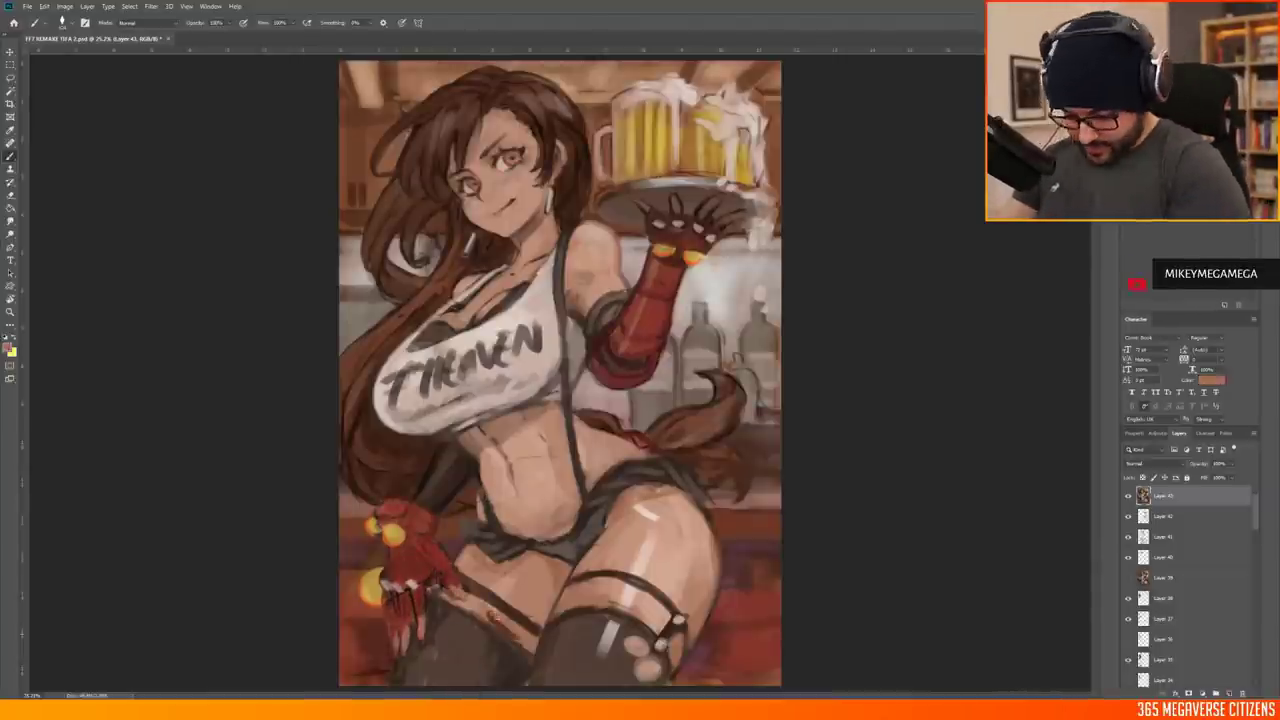
pyautogui.keyDown('alt'); pyautogui.click(552, 470); pyautogui.keyUp('alt')
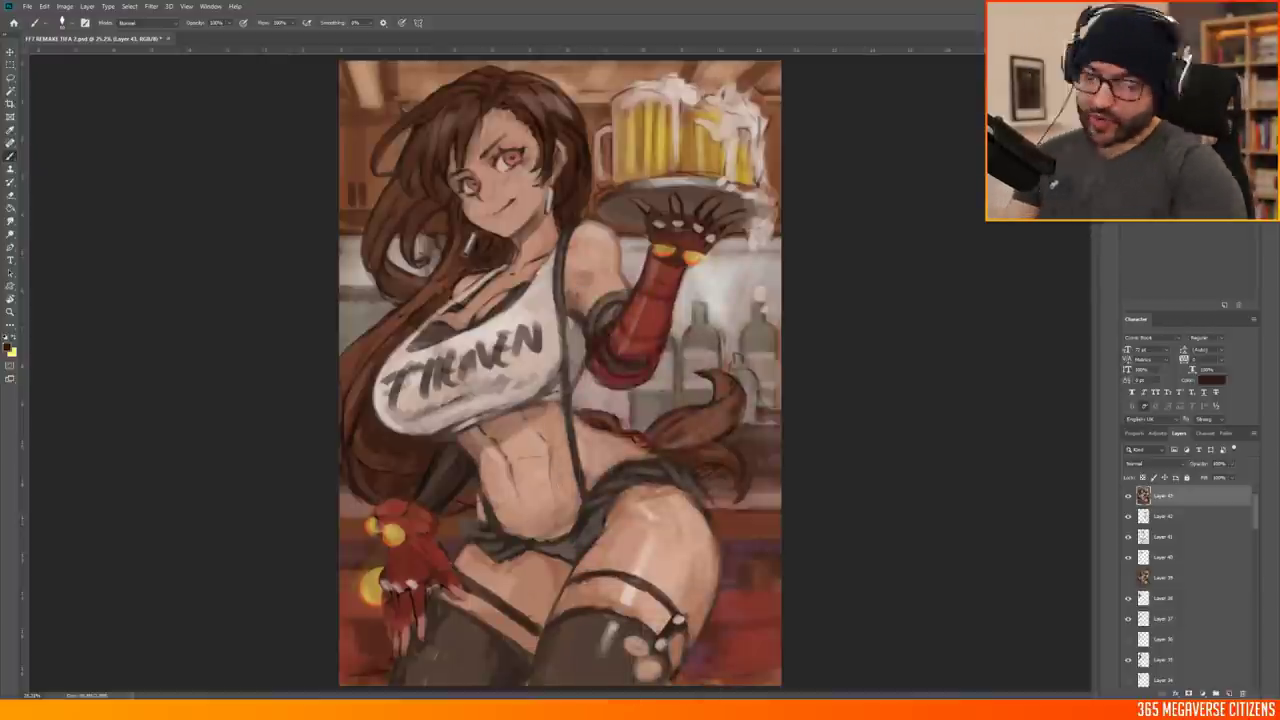
pyautogui.press('x')
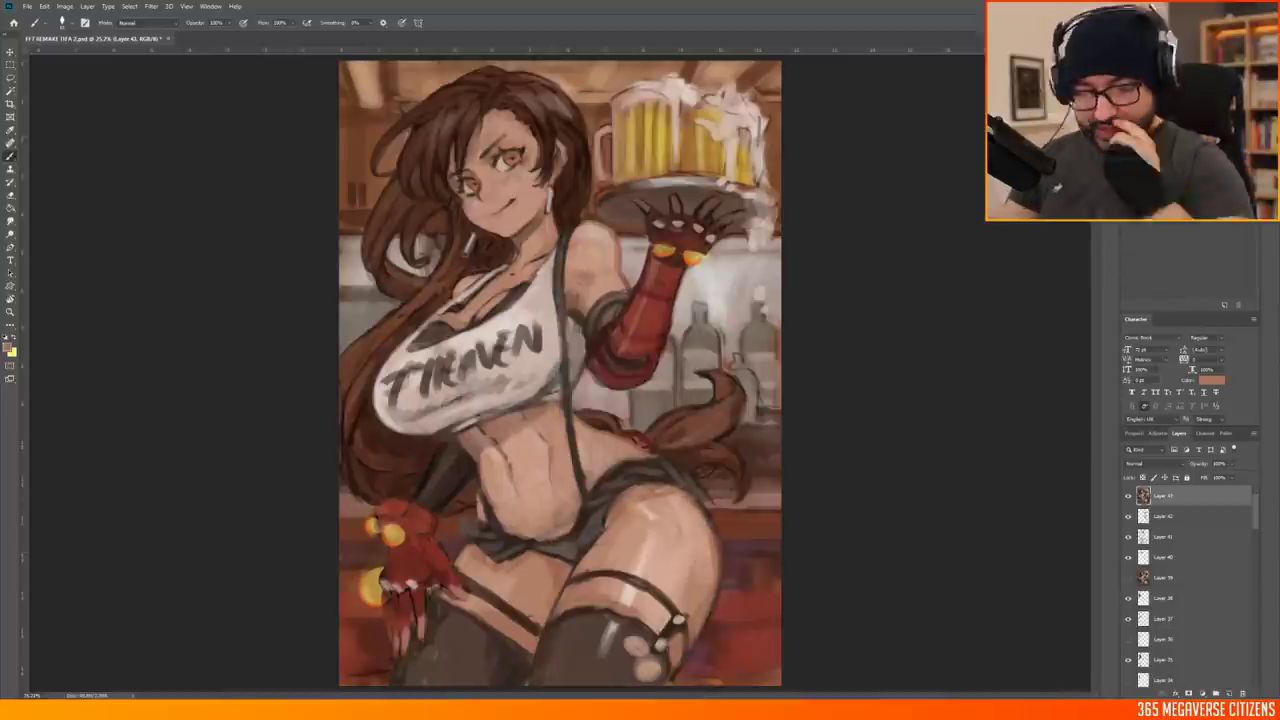
# Nudge the merged painting slightly sideways while the canvas is flipped horizontally, and flip the canvas back to its original orientation
pyautogui.scroll(2, 465, 188)
pyautogui.scroll(-2, 435, 178)
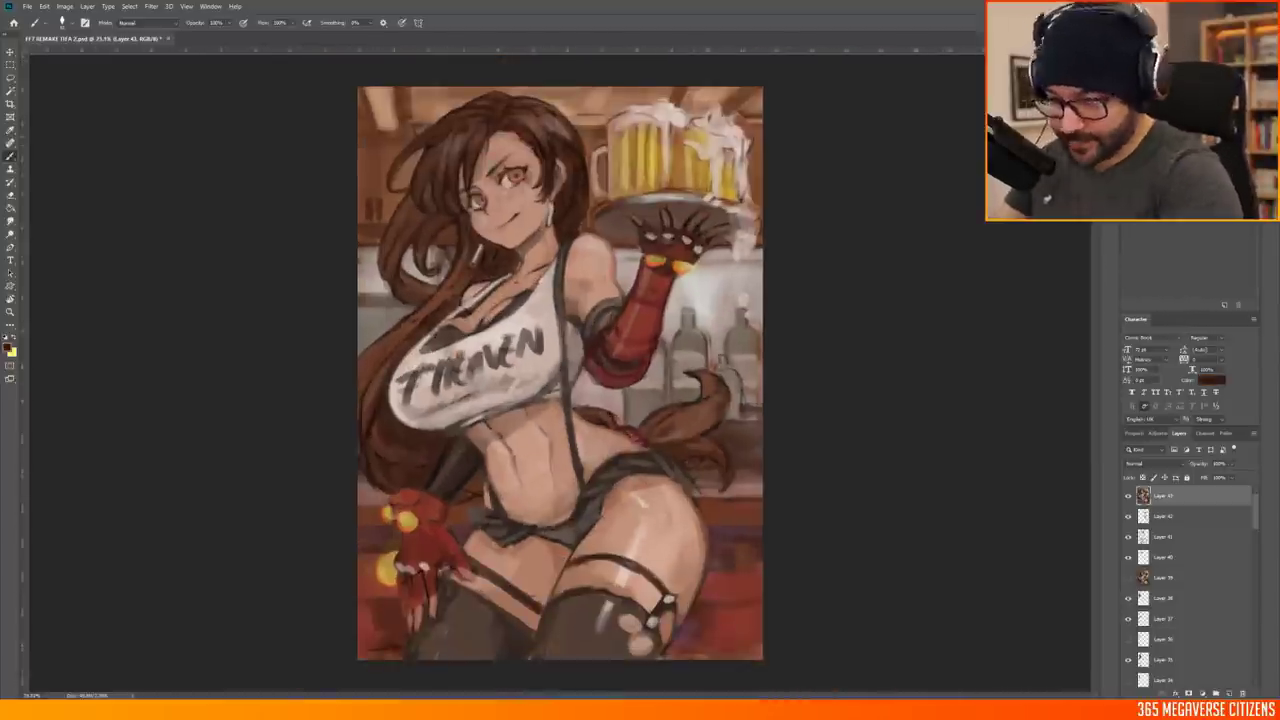
pyautogui.click(64, 6)
pyautogui.click(200, 146)
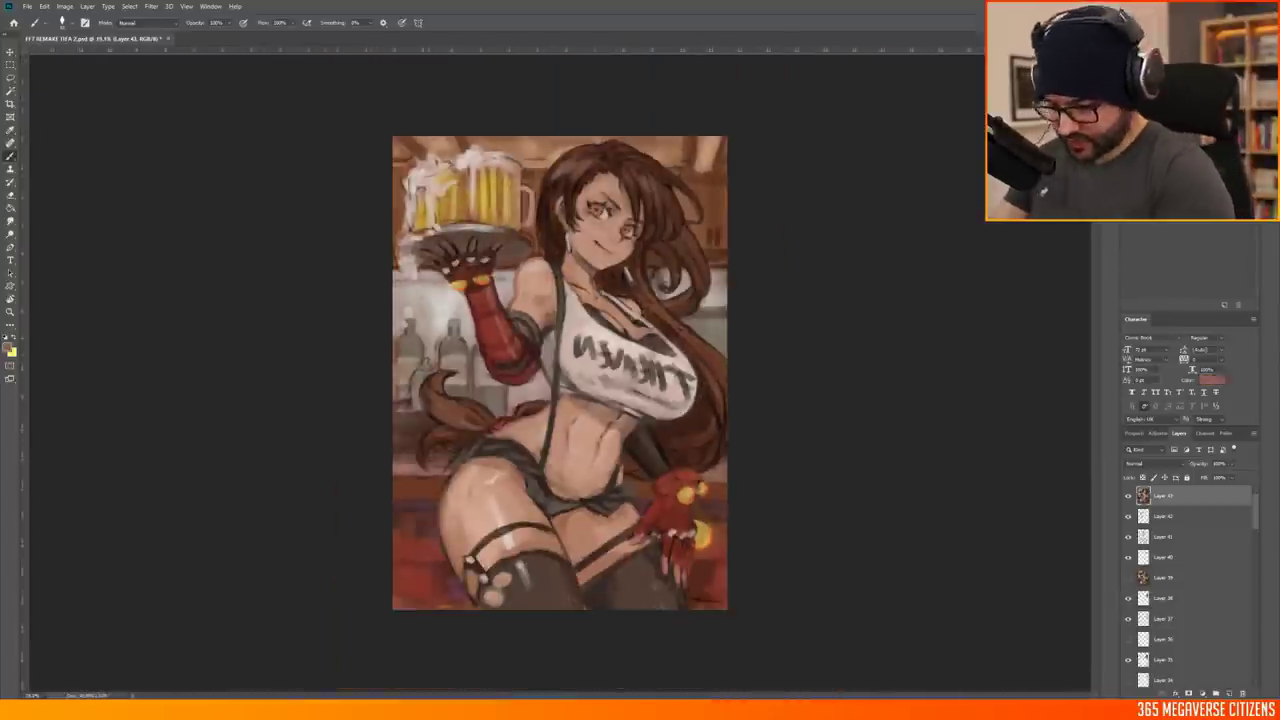
pyautogui.press('v')
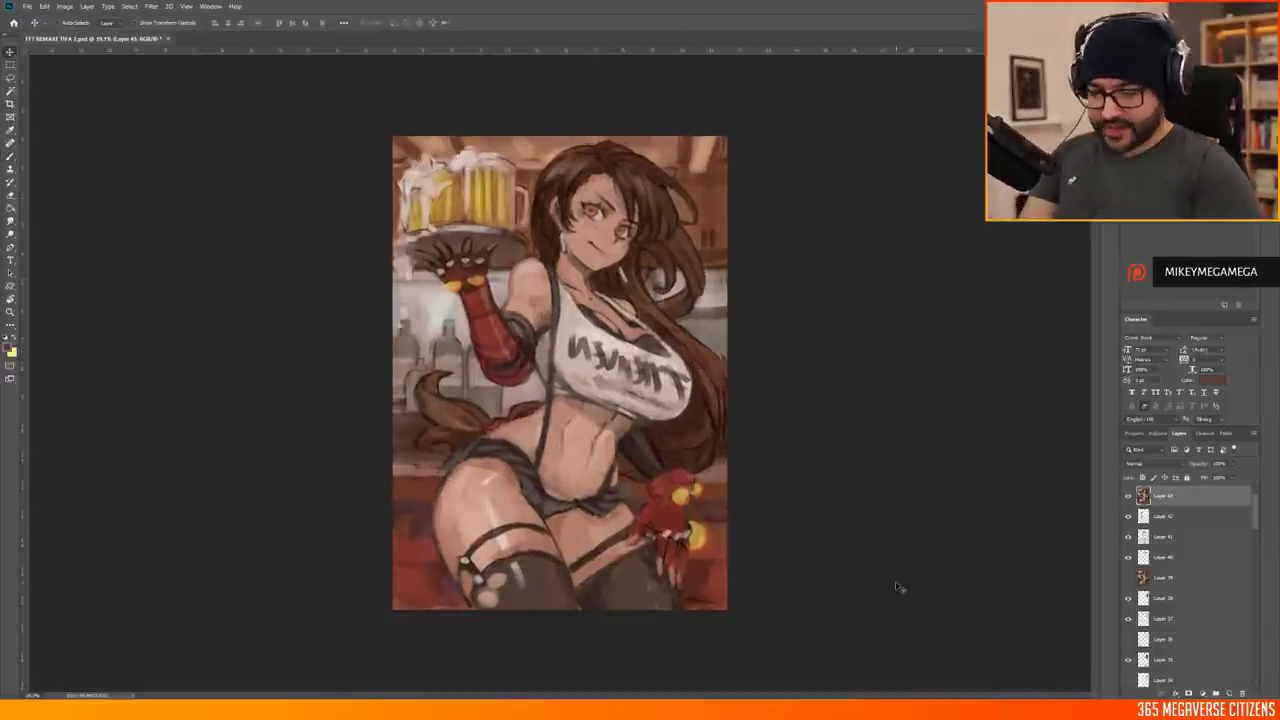
pyautogui.hotkey('ctrl', 'shift', 'h')
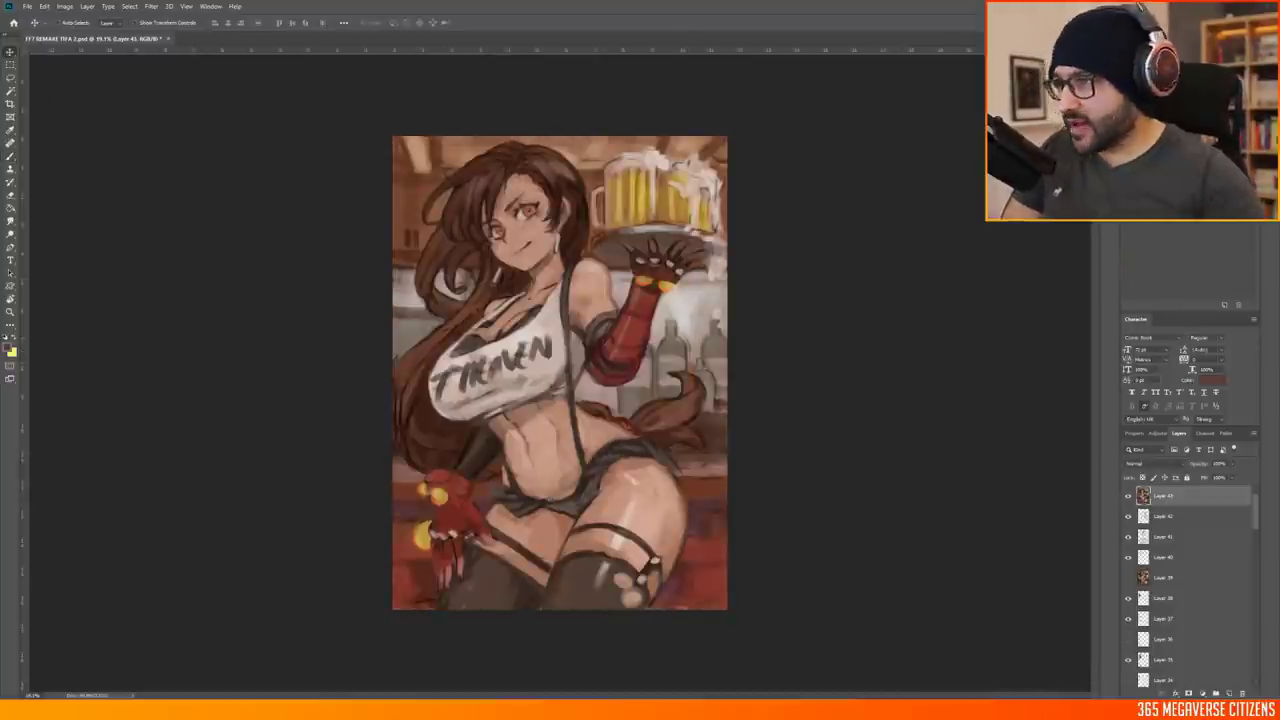
# Ready the Brush tool and examine the finished green-haired character illustration in the Photos viewer before returning to the painting
pyautogui.scroll(3, 665, 428)
pyautogui.scroll(-2, 560, 400)
pyautogui.press('b')
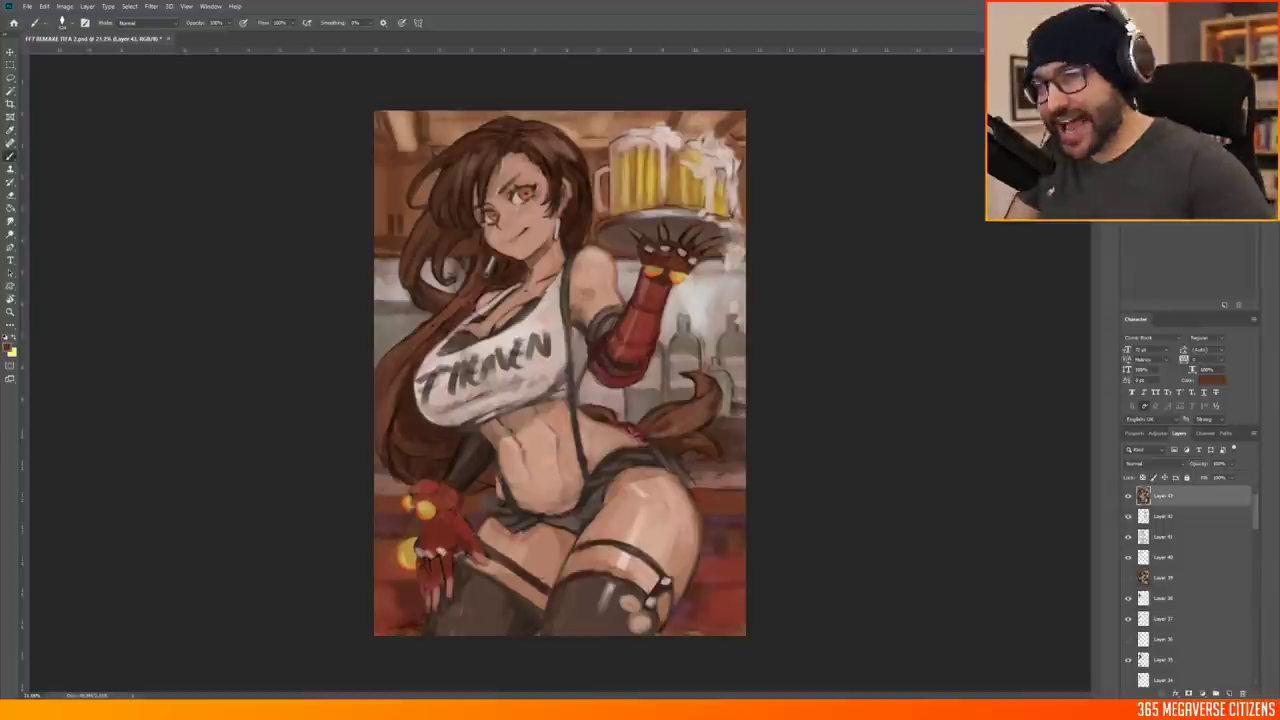
pyautogui.hotkey('alt', 'Tab')
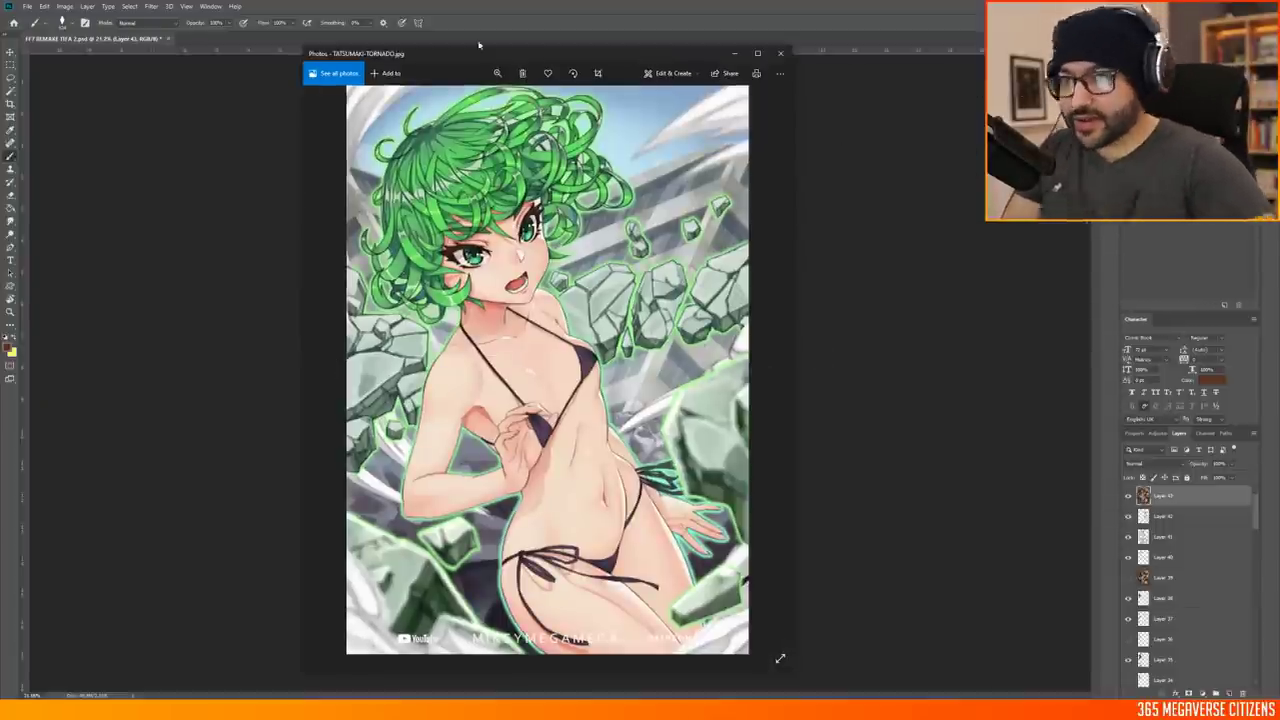
pyautogui.hotkey('alt', 'Tab')
# Touch up the raised glove's elbow, the white top and the neck with colours sampled from the painting
pyautogui.hotkey('ctrl', '+')
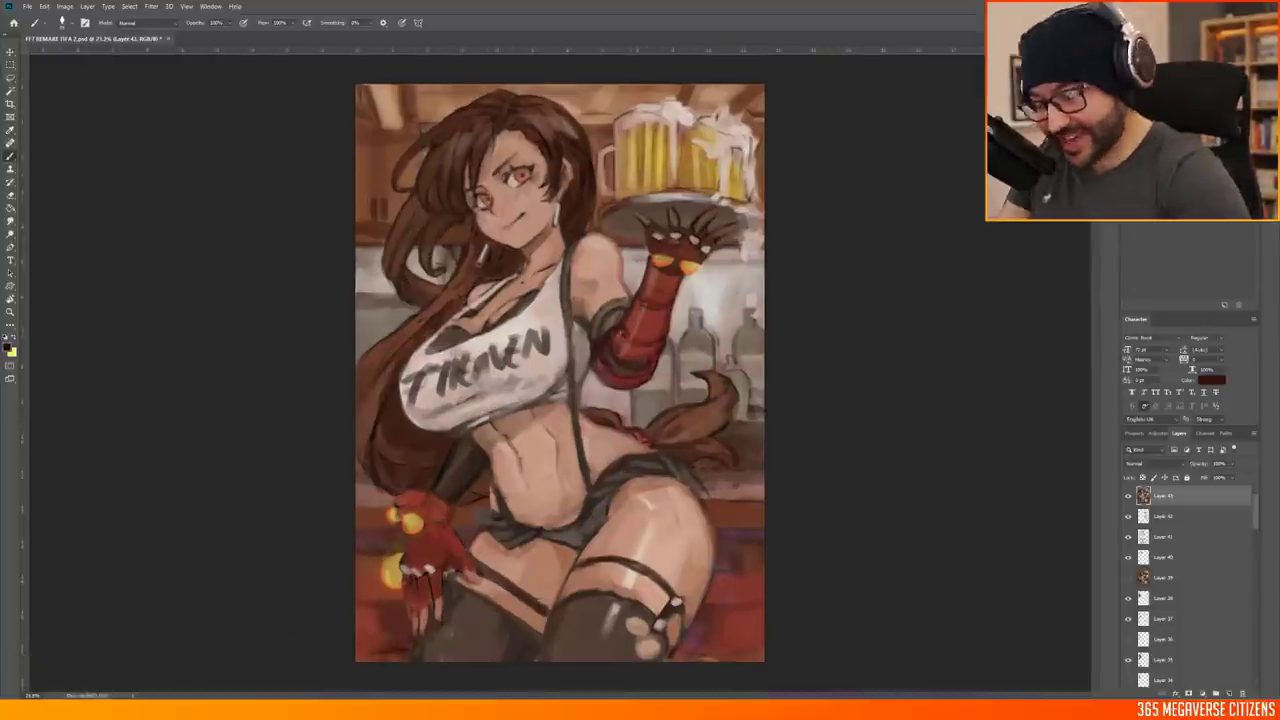
pyautogui.scroll(1, 560, 372)
pyautogui.keyDown('alt'); pyautogui.click(628, 386); pyautogui.keyUp('alt')
pyautogui.keyDown('alt'); pyautogui.click(614, 357); pyautogui.keyUp('alt')
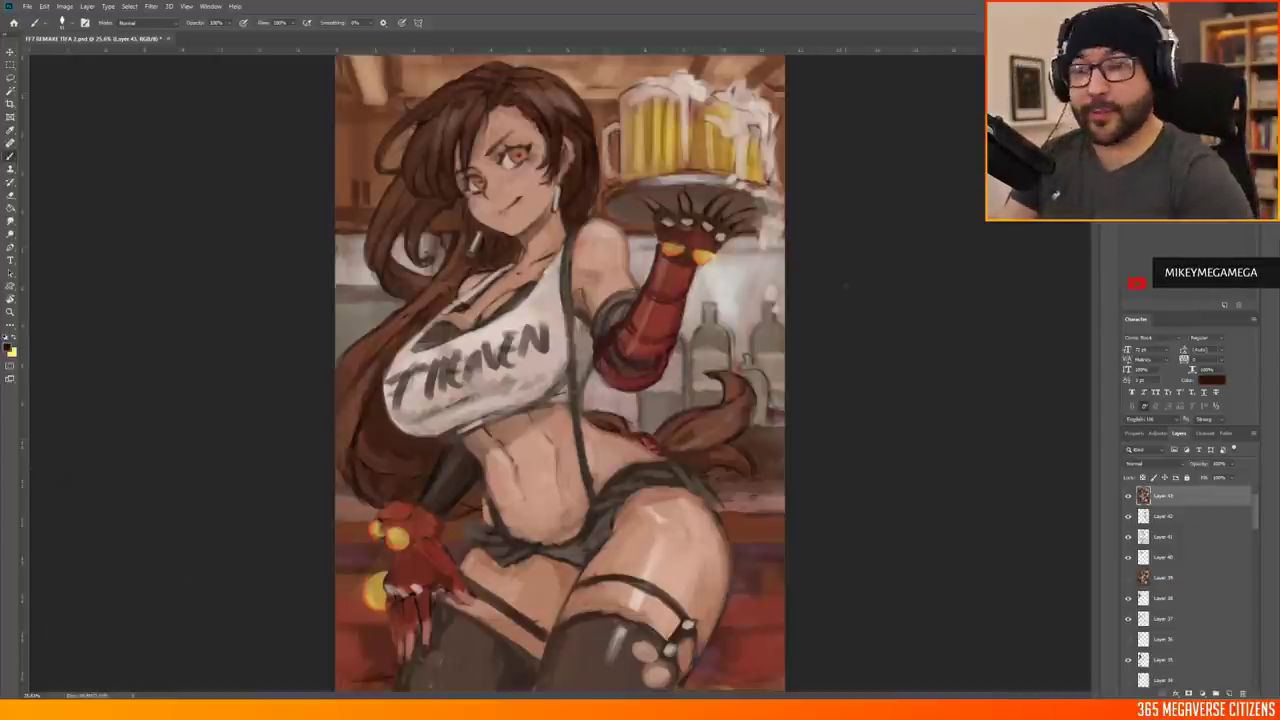
pyautogui.keyDown('alt'); pyautogui.click(413, 410); pyautogui.keyUp('alt')
pyautogui.keyDown('alt'); pyautogui.click(520, 311); pyautogui.keyUp('alt')
pyautogui.keyDown('alt'); pyautogui.click(542, 263); pyautogui.keyUp('alt')
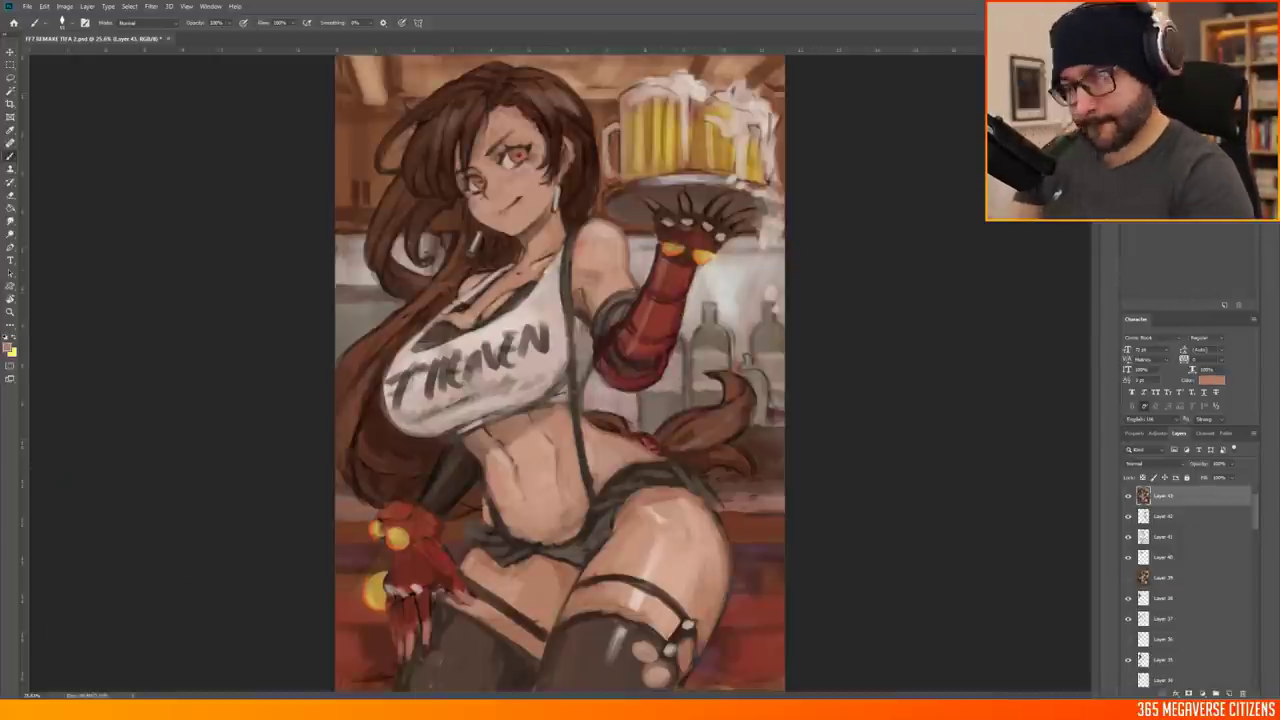
# Paint a pale highlight along the dark stocking on the leg beneath the lowered glove
pyautogui.scroll(-1, 560, 372)
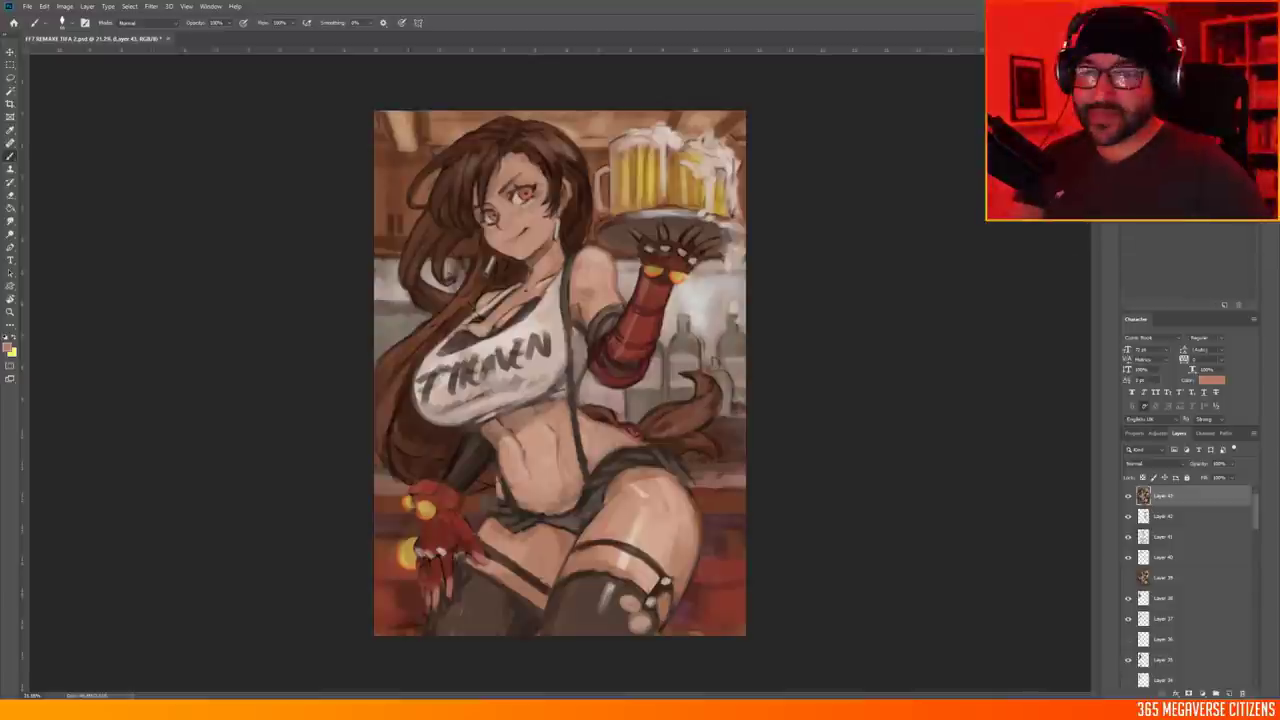
pyautogui.scroll(1, 560, 372)
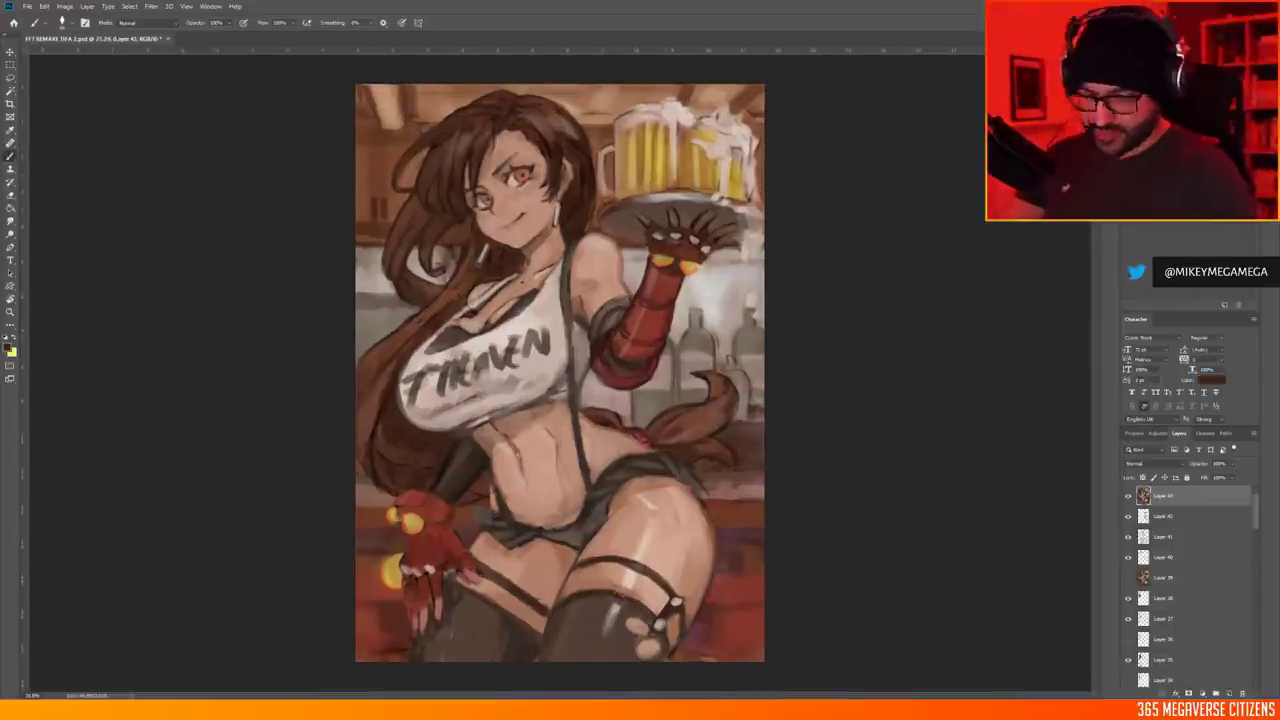
pyautogui.keyDown('alt'); pyautogui.click(611, 226); pyautogui.keyUp('alt')
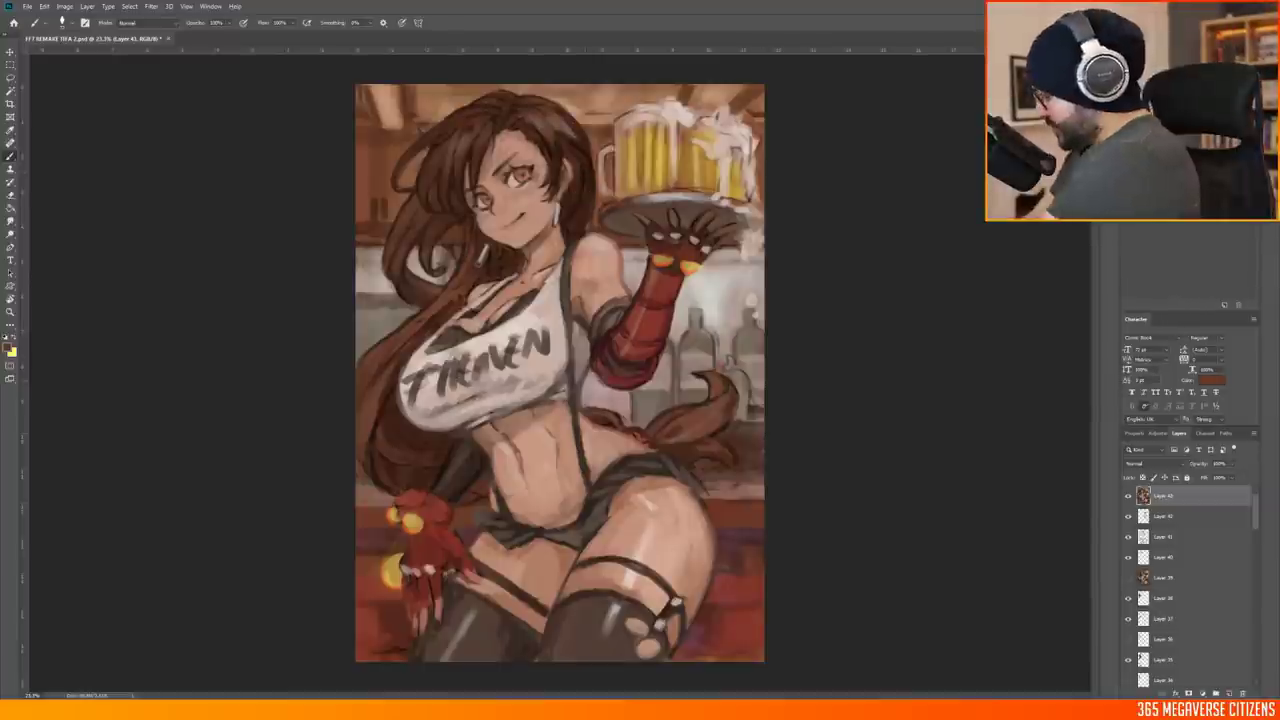
# Warm the beer in the mugs with a sampled orange and repaint the foam on top in a pale cream
pyautogui.keyDown('alt'); pyautogui.click(655, 160); pyautogui.keyUp('alt')
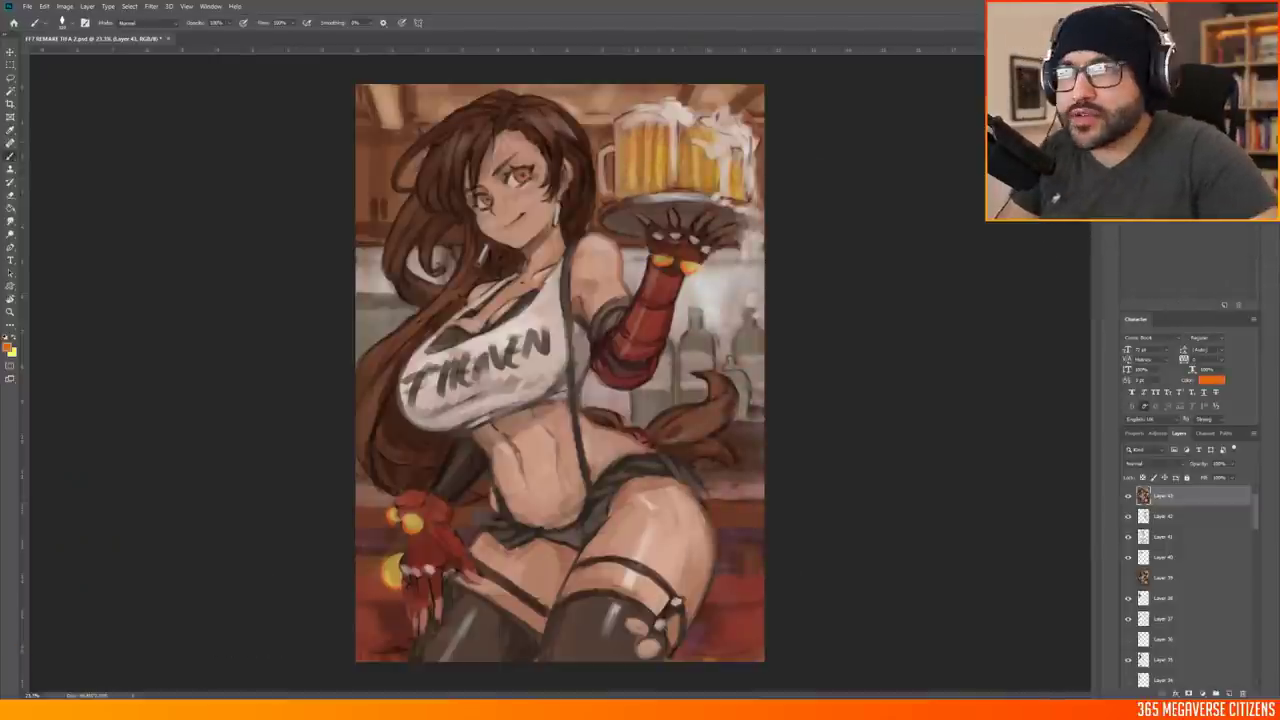
pyautogui.moveTo(676, 130); pyautogui.dragTo(700, 125)
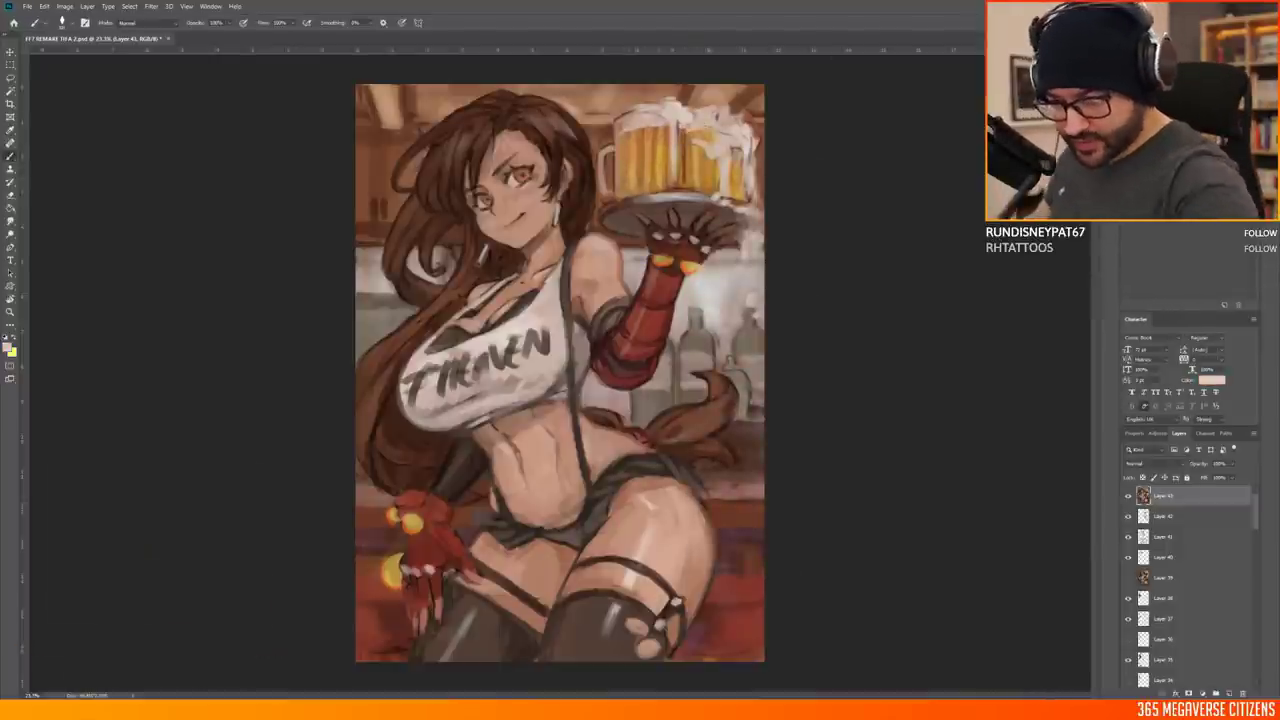
pyautogui.rightClick(714, 108)
pyautogui.press('Escape')
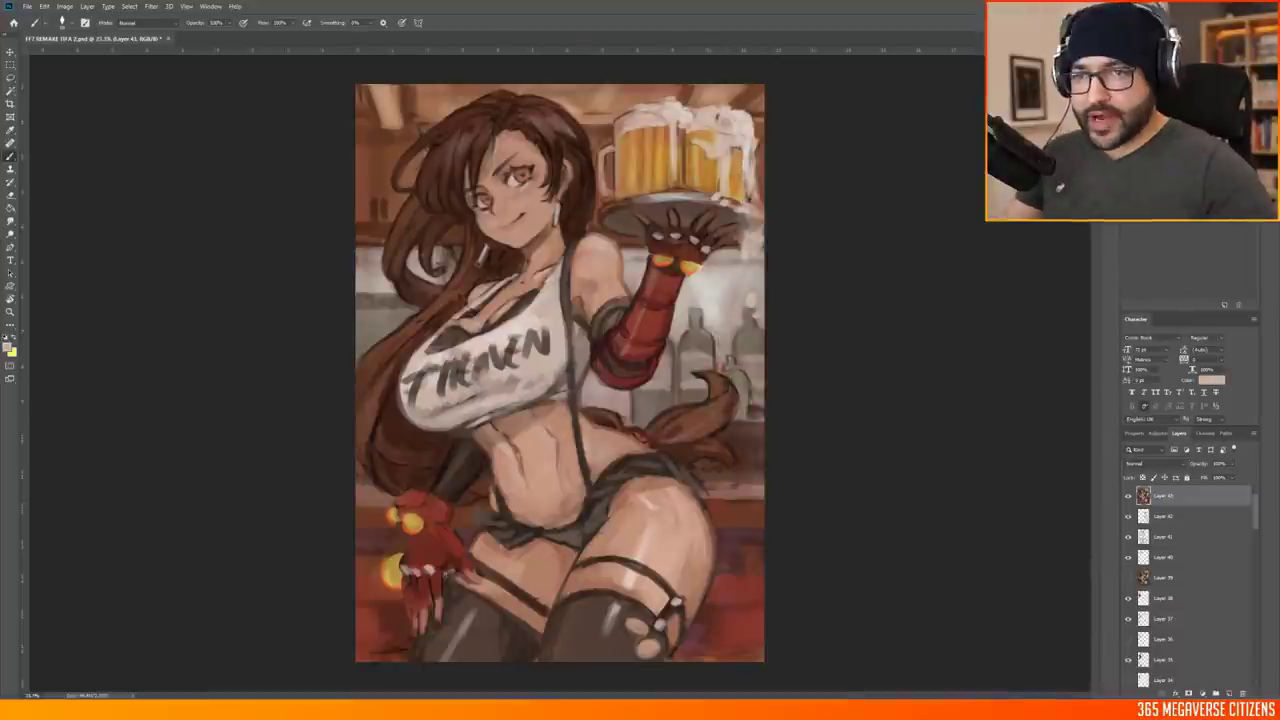
# Add a new layer and repaint the mug handle and the amber beer with sampled colours
pyautogui.scroll(2, 560, 370)
pyautogui.click(985, 250)
pyautogui.press('Return')
pyautogui.hotkey('ctrl', 'shift', 'alt', 'n')
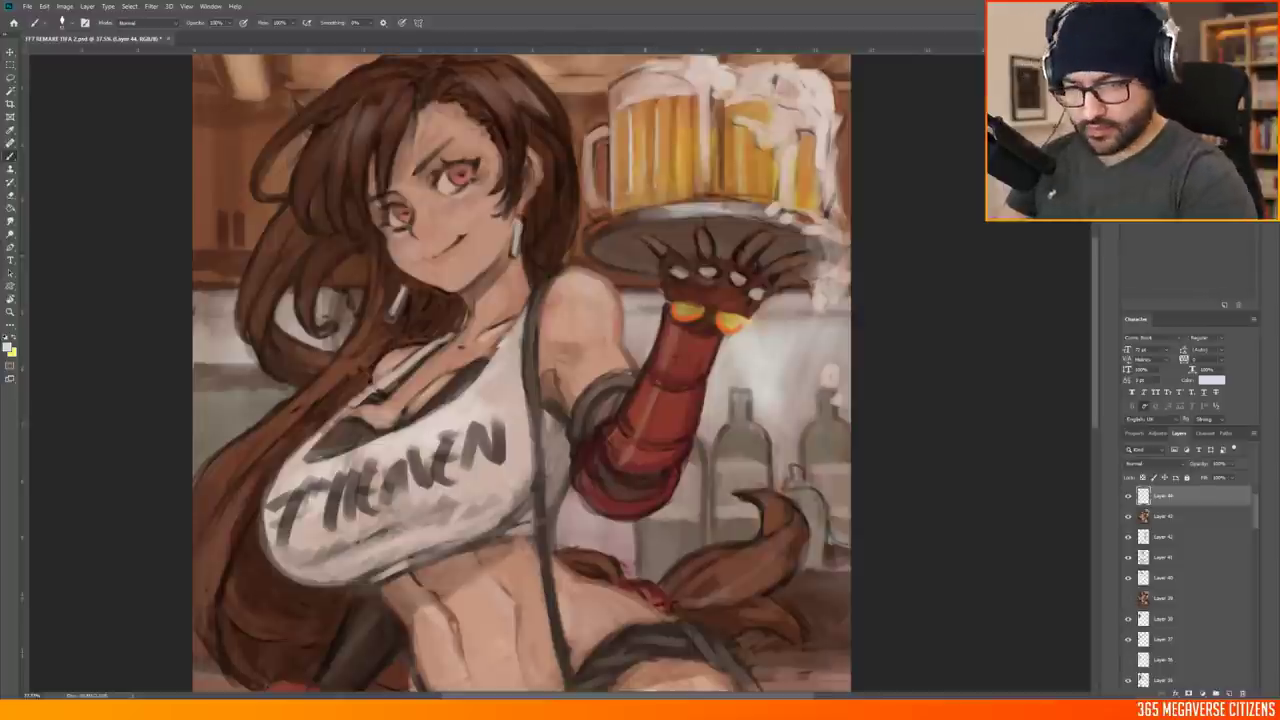
pyautogui.keyDown('alt'); pyautogui.click(665, 140); pyautogui.keyUp('alt')
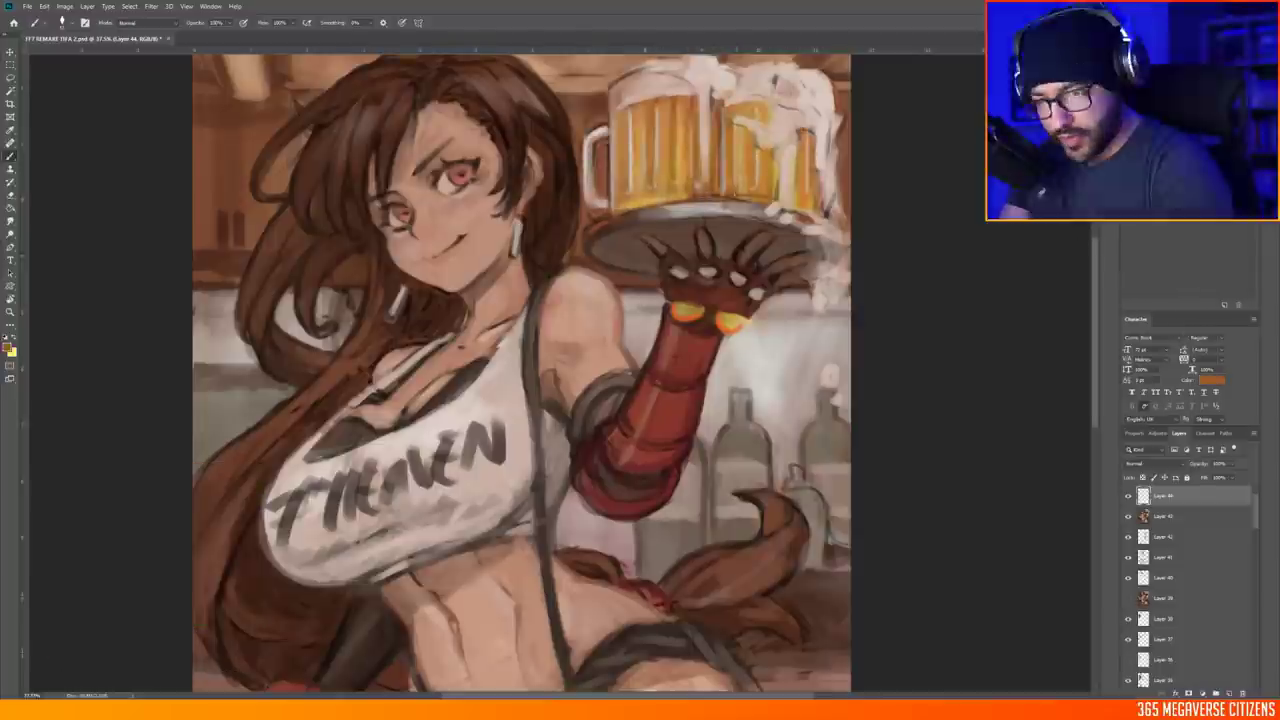
pyautogui.scroll(-2, 520, 370)
pyautogui.press('x')
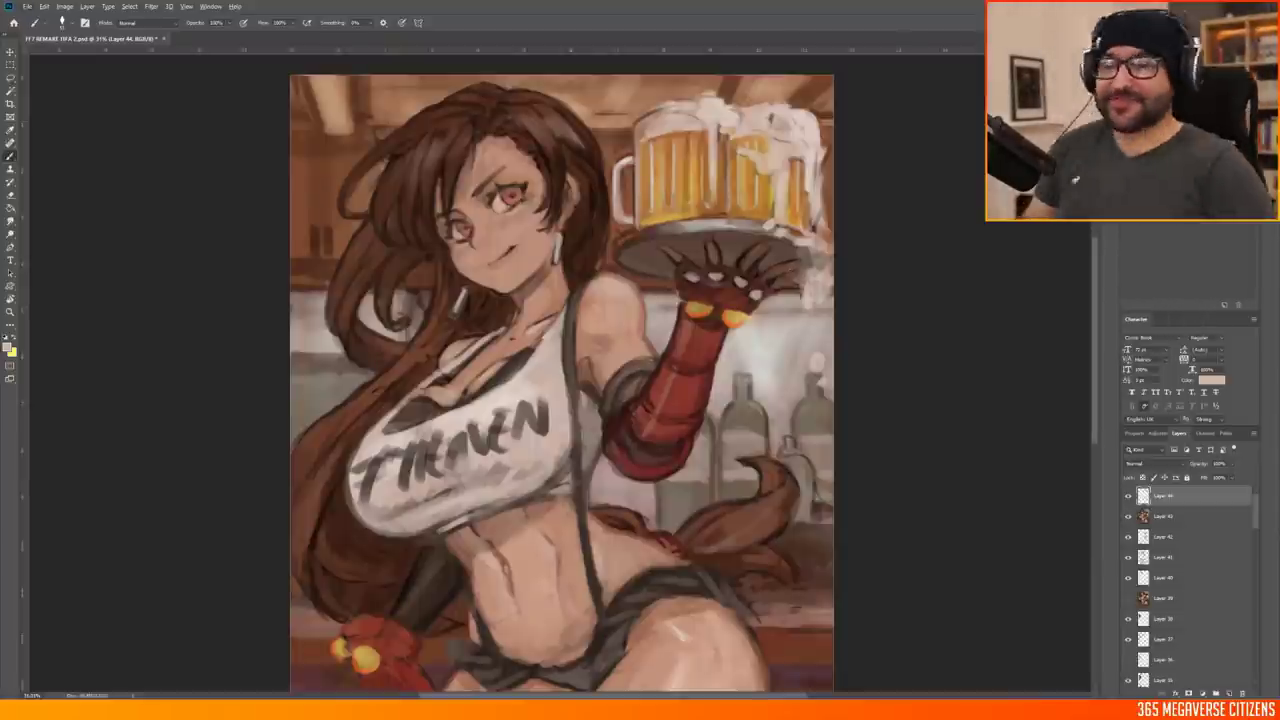
# Refine the glass panels of the beer mugs and fill out the foam with alternating amber and pale colours
pyautogui.scroll(-1, 555, 380)
pyautogui.press('x')
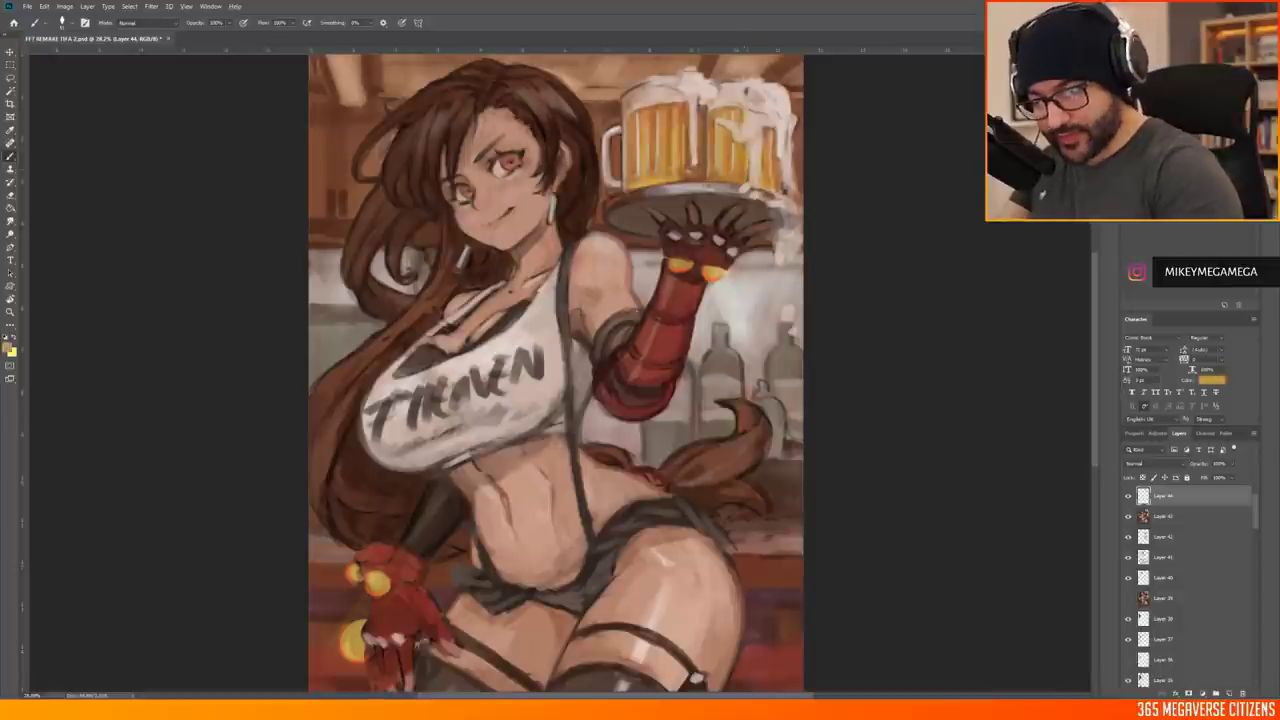
pyautogui.scroll(-3, 558, 372)
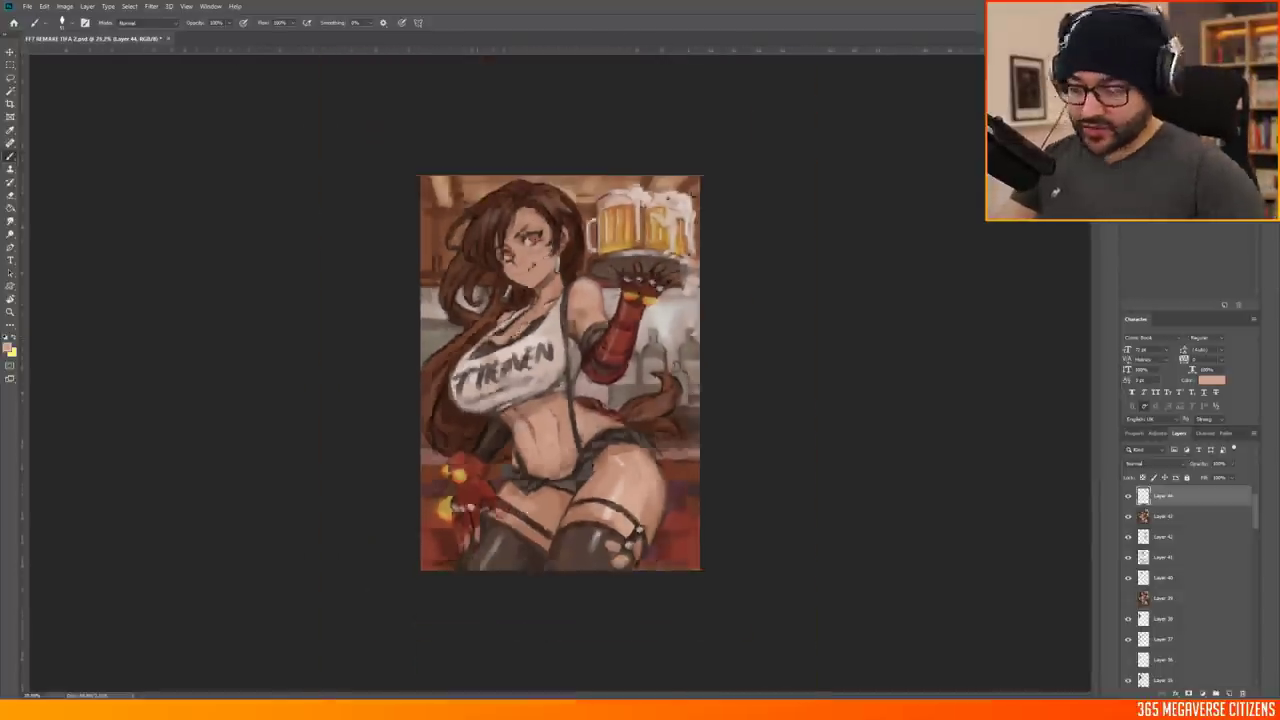
pyautogui.scroll(2, 558, 372)
pyautogui.scroll(2, 632, 375)
pyautogui.press('x')
pyautogui.scroll(-2, 632, 375)
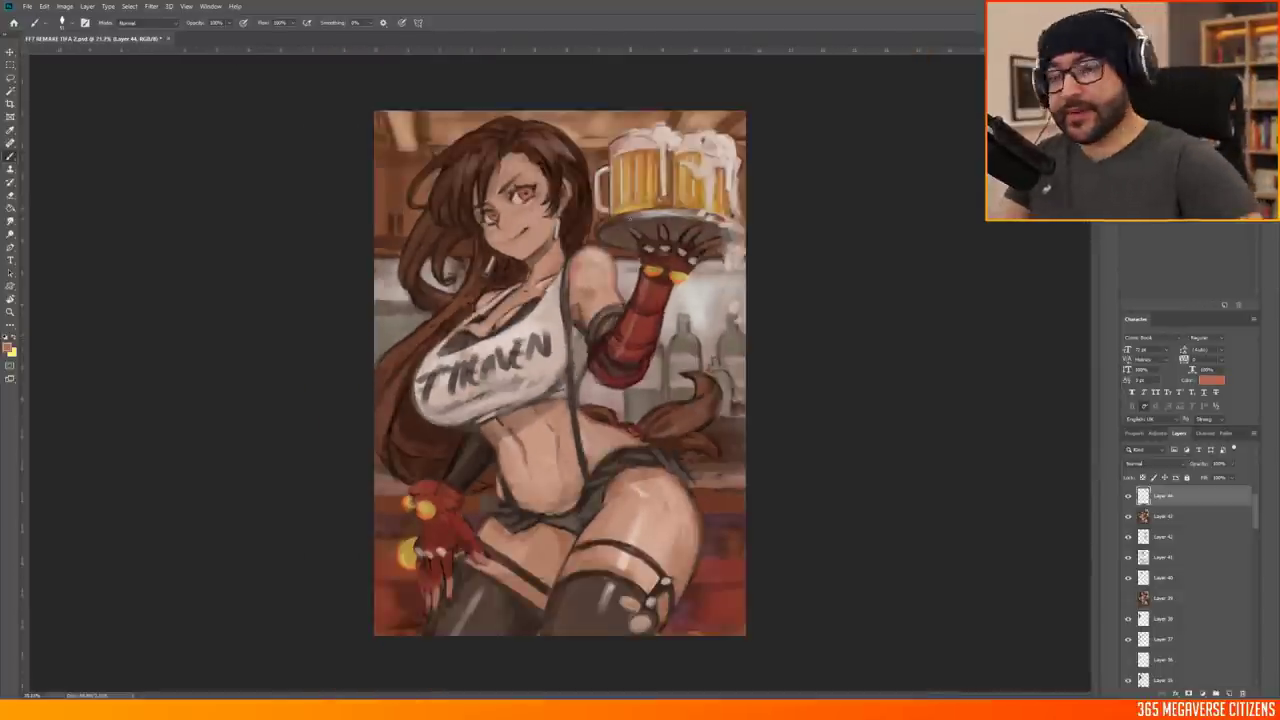
pyautogui.scroll(1, 560, 372)
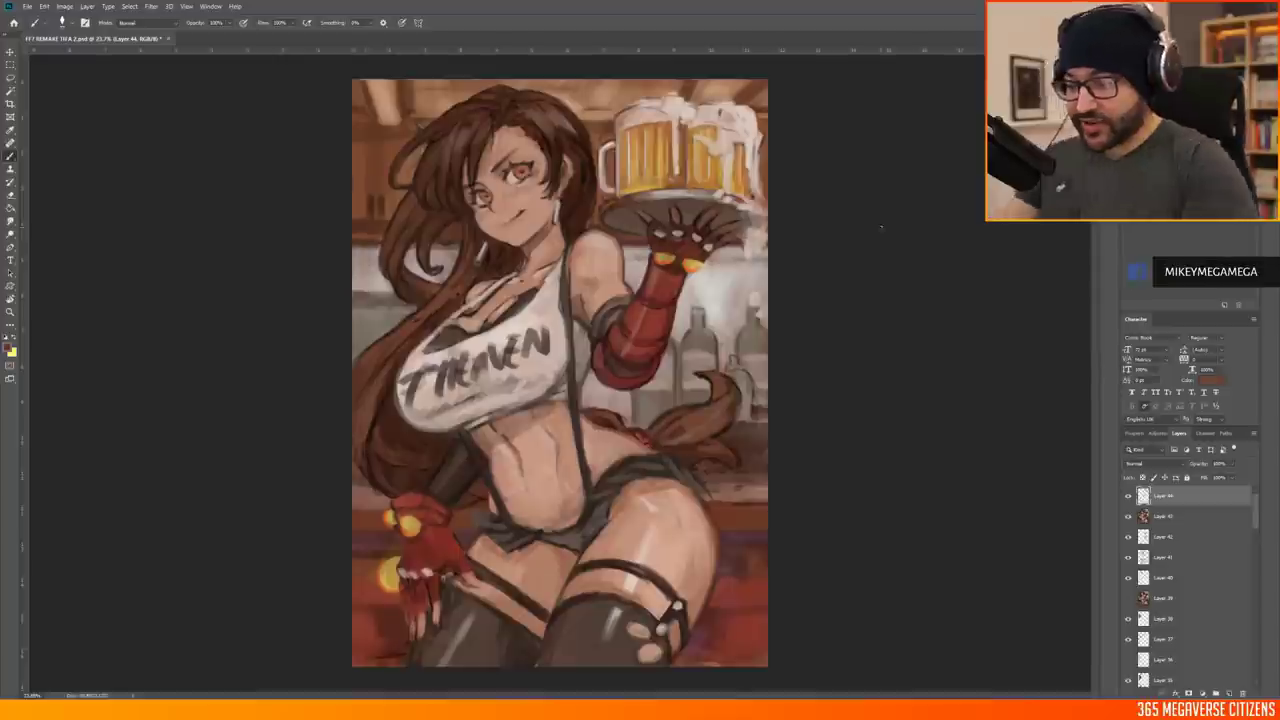
# Add sheen highlights to the long hair and its curled tip, and thicken the foam dripping over the tray's edge
pyautogui.rightClick(463, 275)
pyautogui.press('Escape')
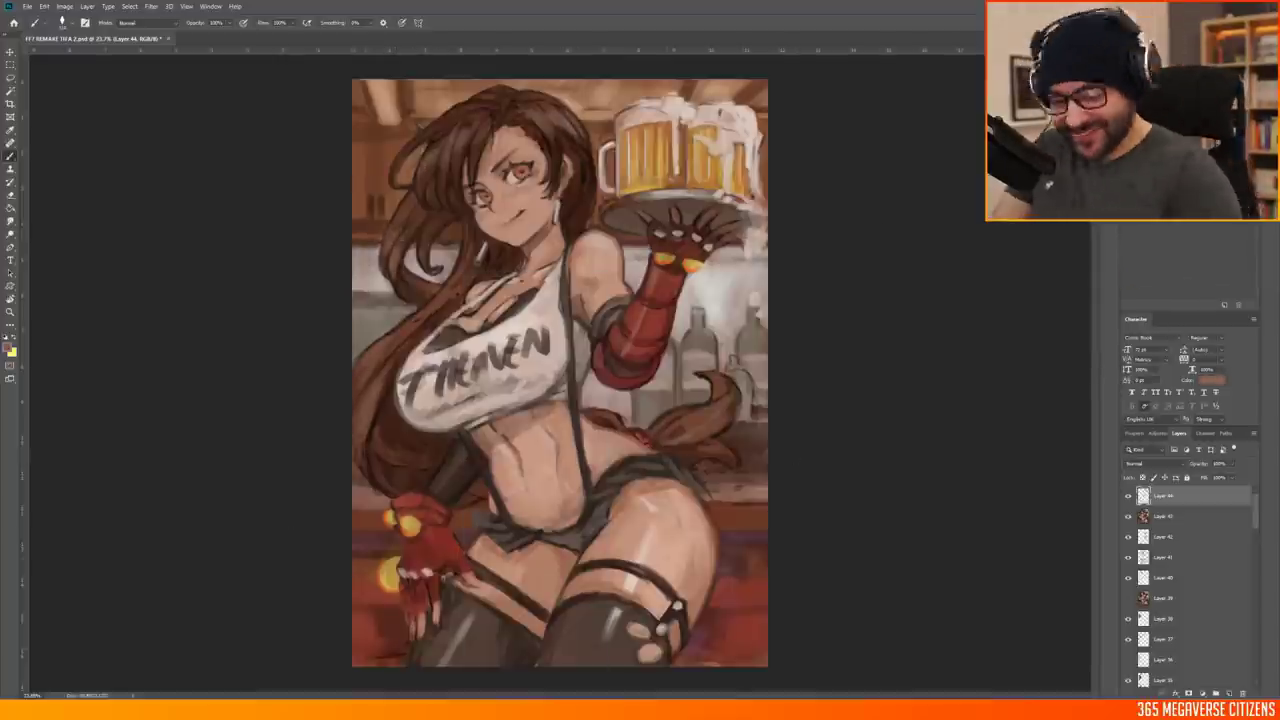
pyautogui.keyDown('alt'); pyautogui.click(704, 467); pyautogui.keyUp('alt')
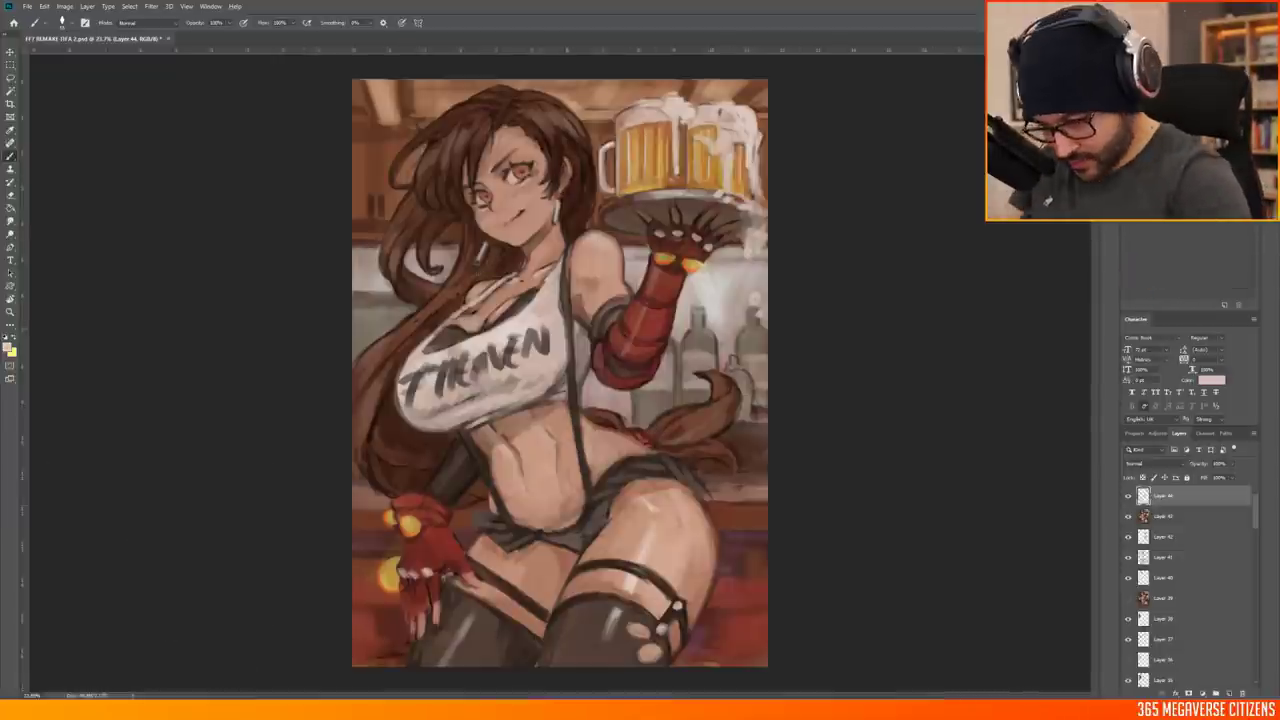
pyautogui.keyDown('alt'); pyautogui.click(673, 143); pyautogui.keyUp('alt')
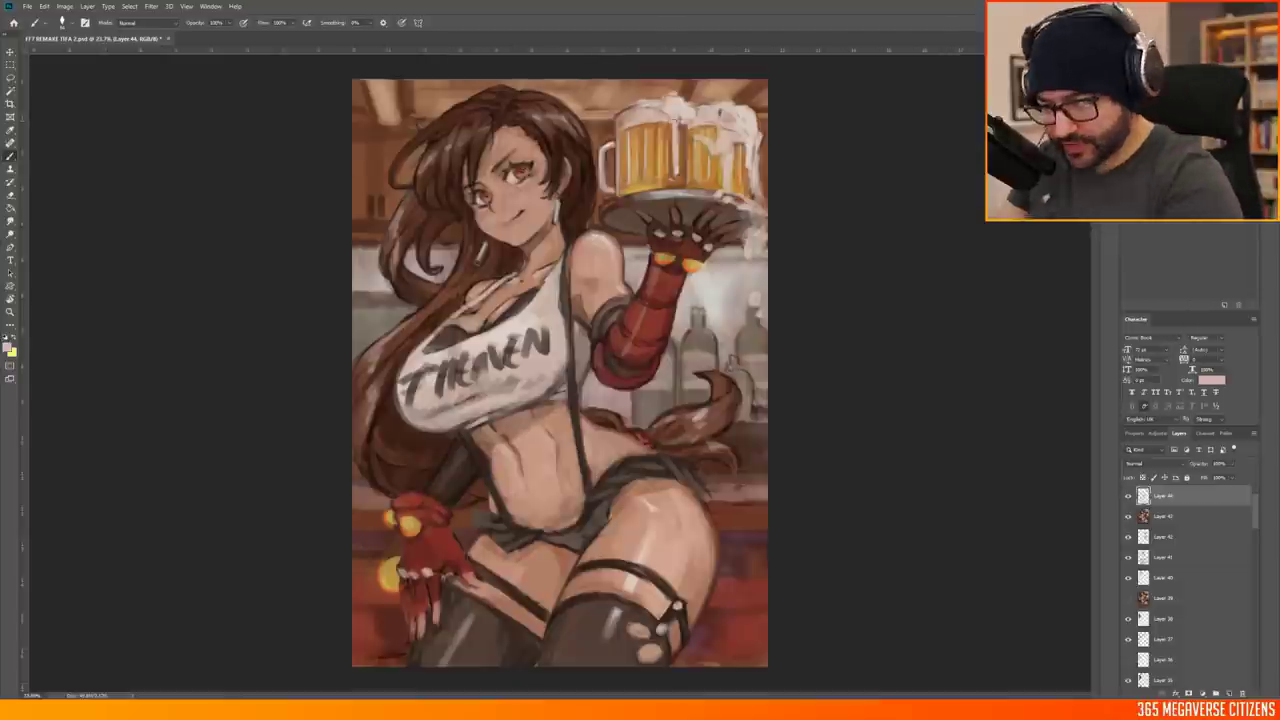
pyautogui.keyDown('alt'); pyautogui.click(760, 213); pyautogui.keyUp('alt')
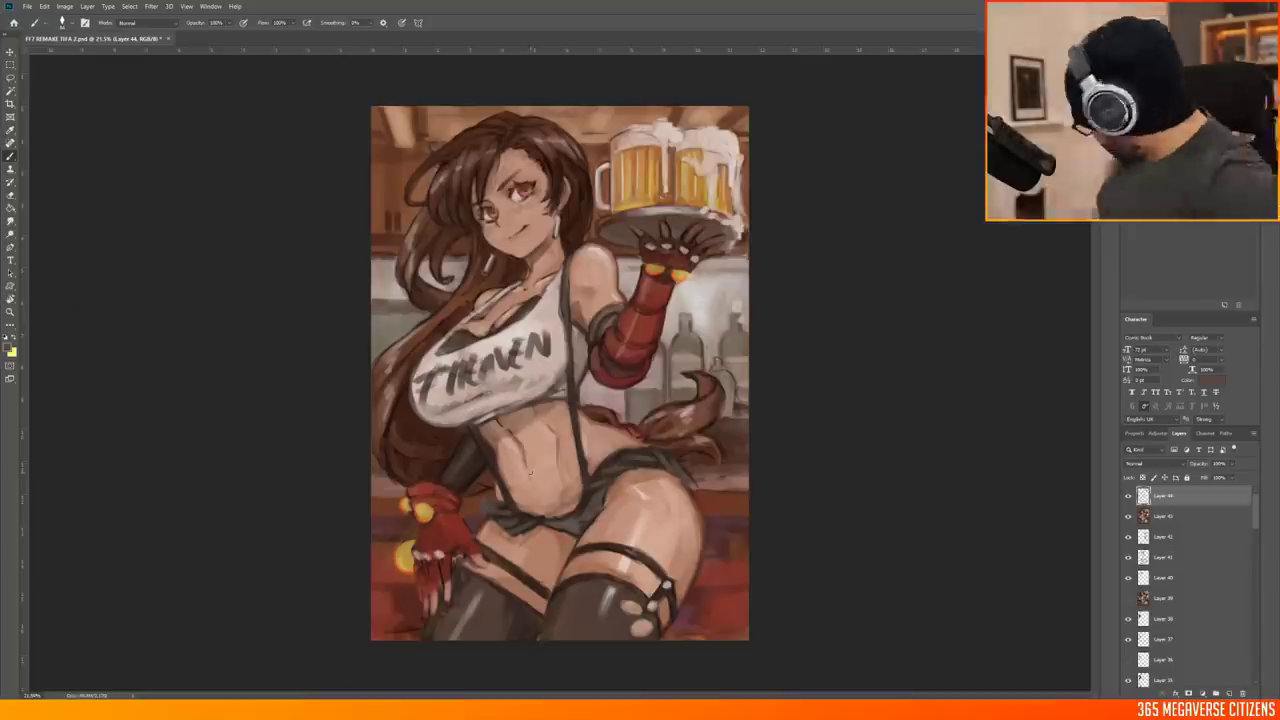
# Touch up the painting with skin and amber tones, sampling the amber from the beer mugs
pyautogui.click(465, 52)
pyautogui.click(585, 165)
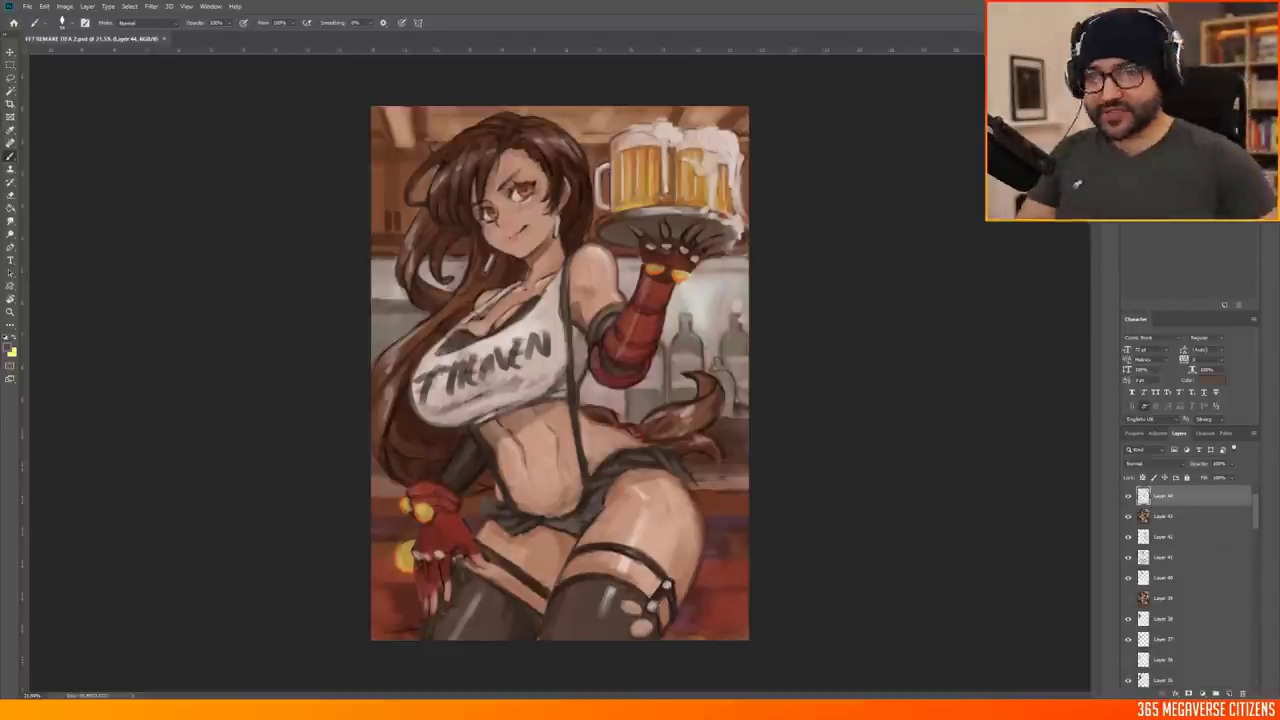
pyautogui.scroll(1, 442, 257)
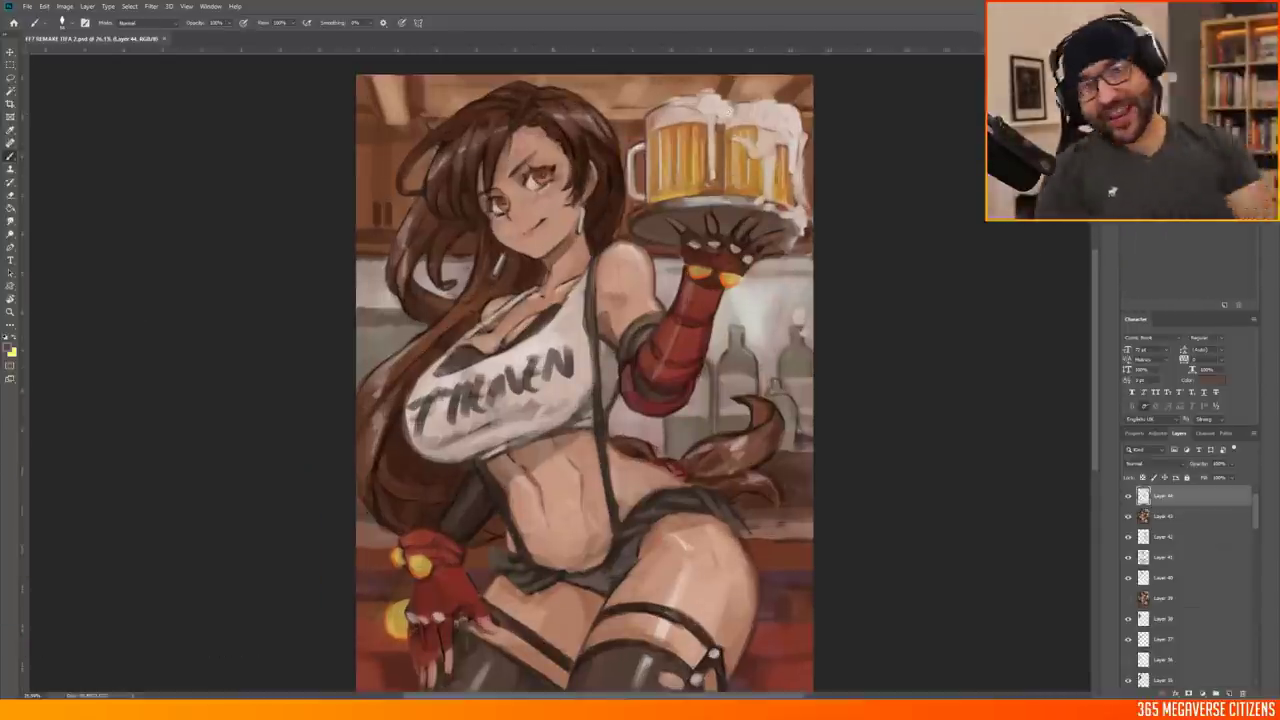
pyautogui.scroll(1, 703, 279)
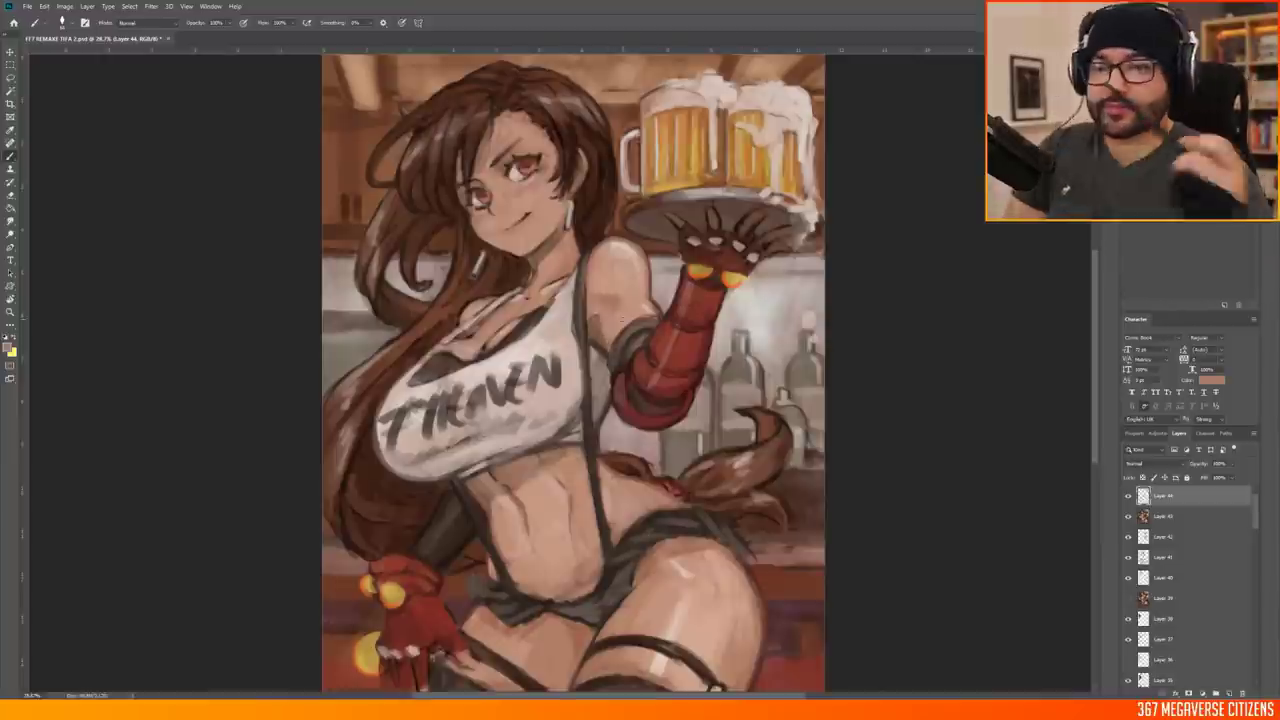
pyautogui.keyDown('alt'); pyautogui.click(729, 121); pyautogui.keyUp('alt')
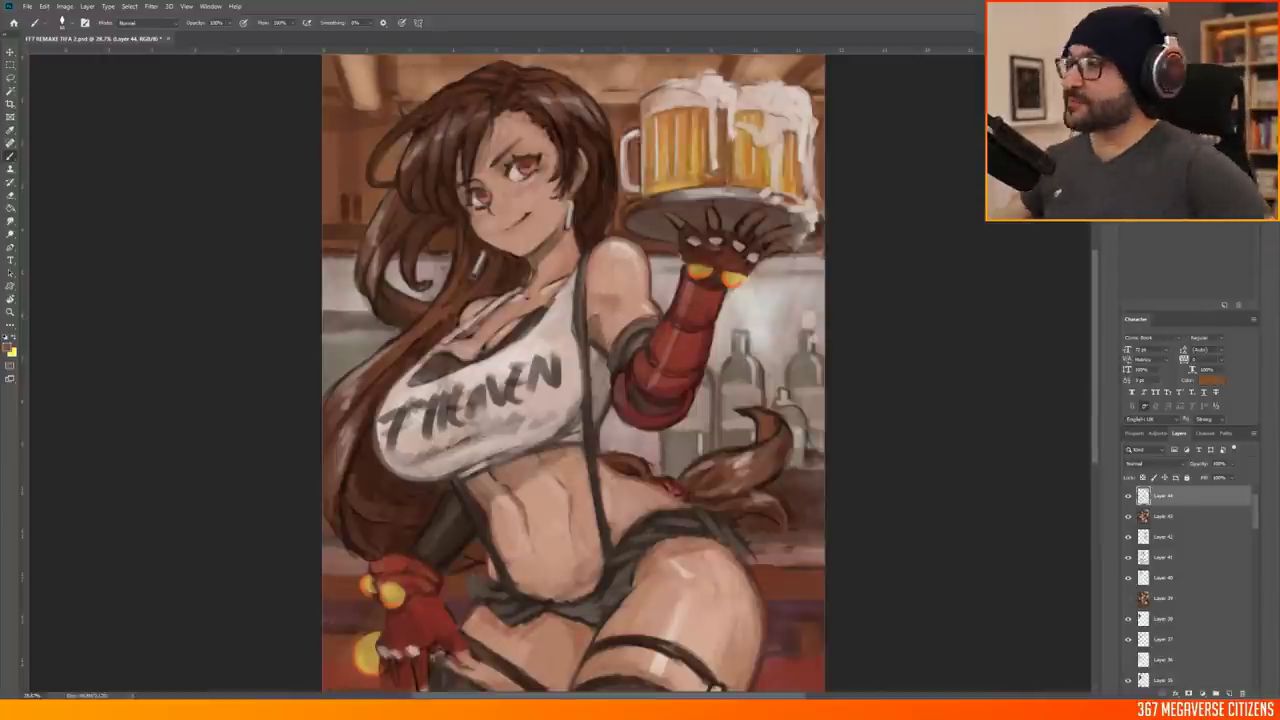
pyautogui.scroll(-1, 886, 294)
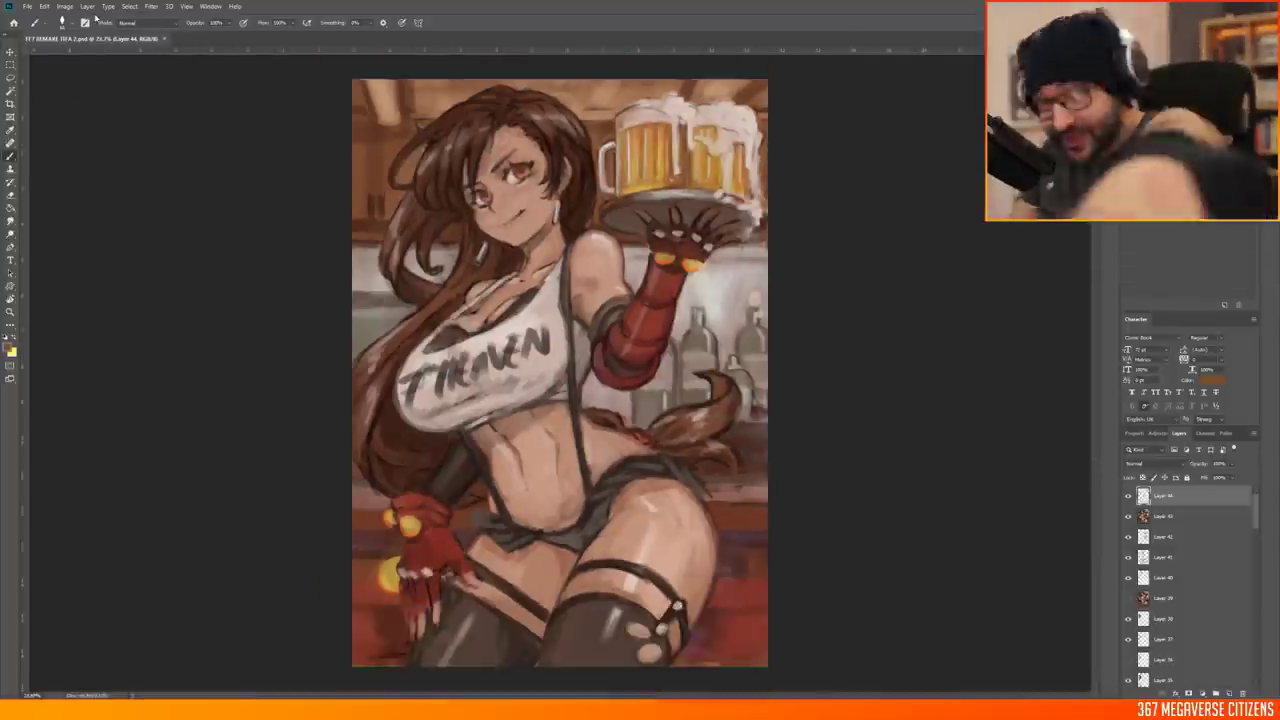
# Save the painting and open the finished flower-basket character illustration for review
pyautogui.hotkey('ctrl', 'z')
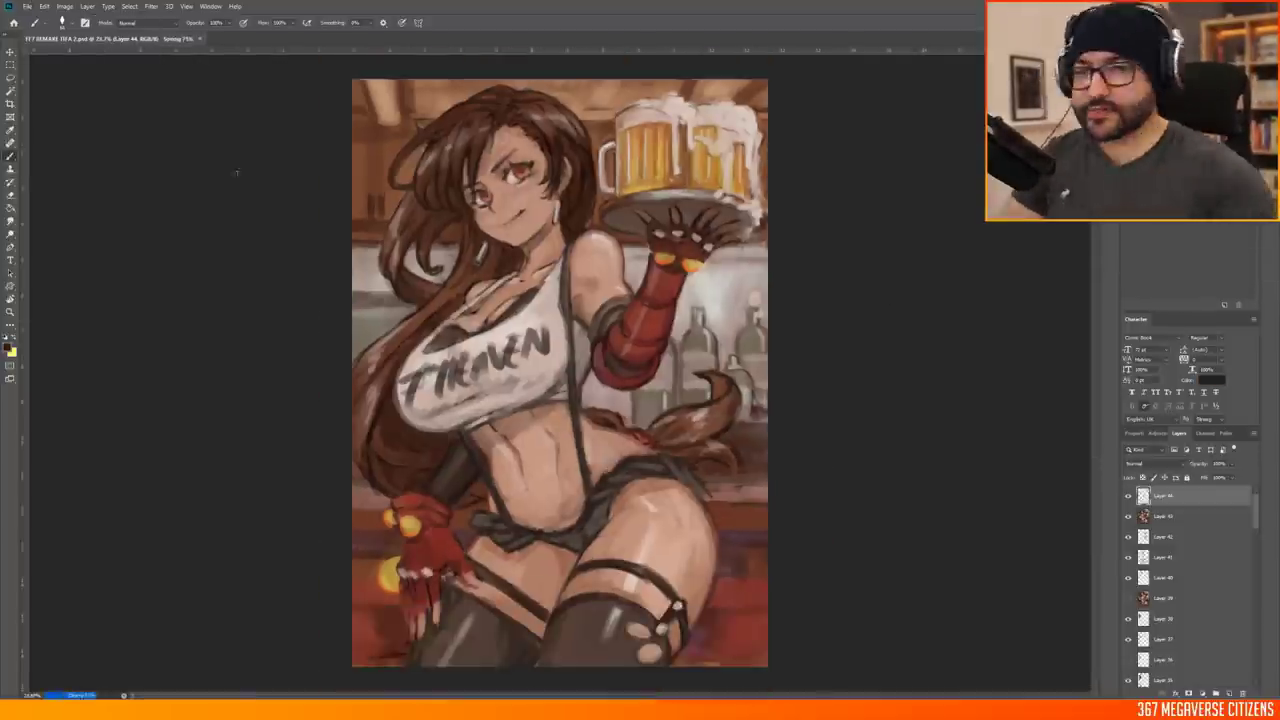
pyautogui.hotkey('ctrl', 's')
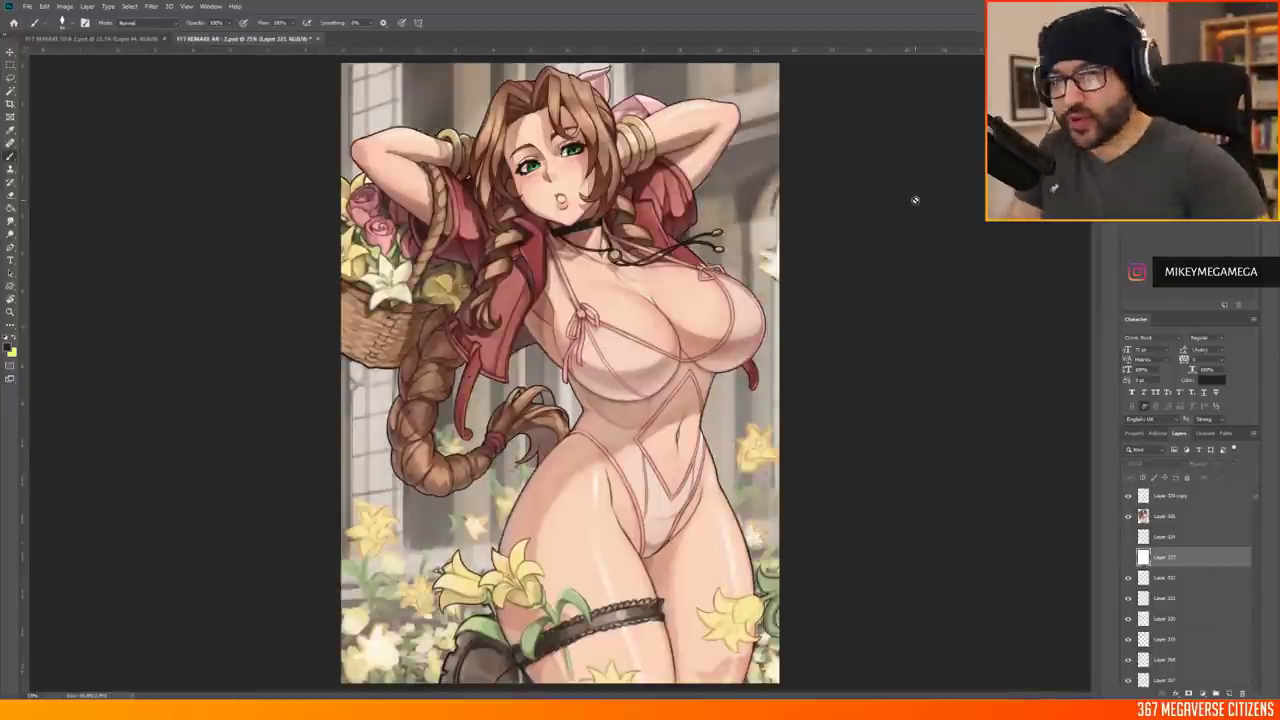
pyautogui.scroll(2, 846, 329)
pyautogui.click(44, 6)
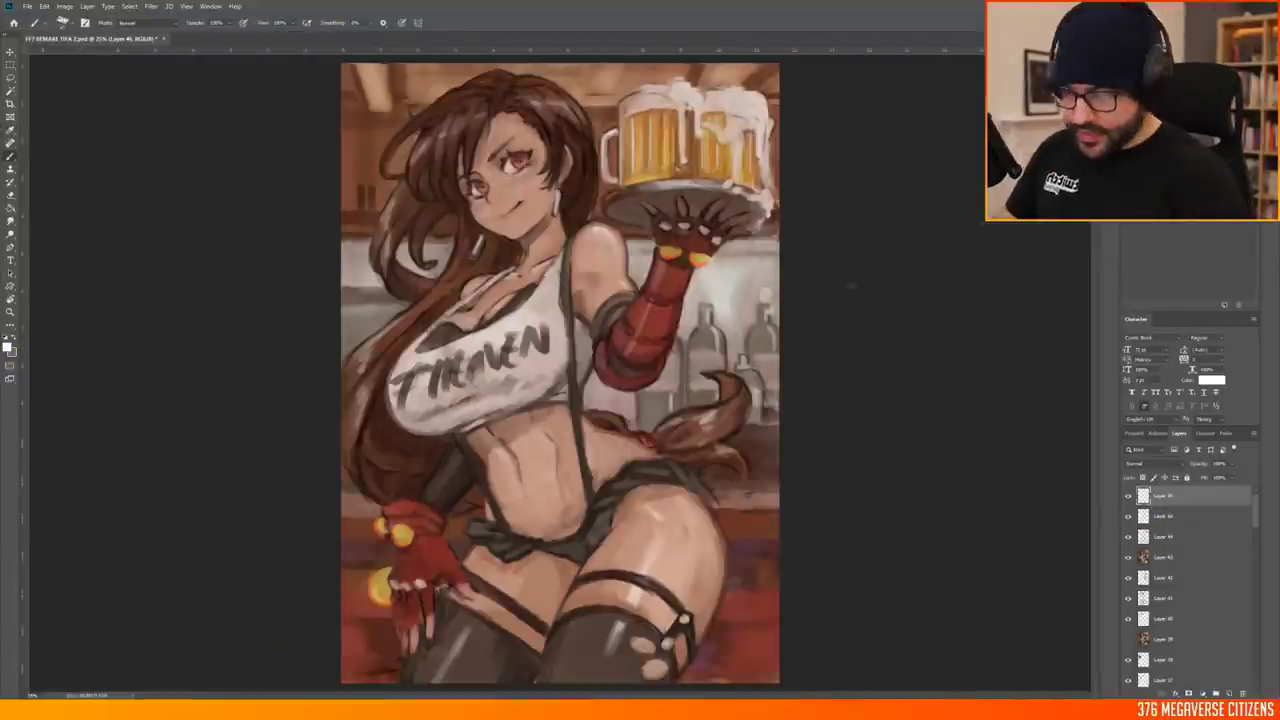
# Paint pale yellow rim light along the hair, shoulder, shorts and outer thigh
pyautogui.scroll(1, 561, 60)
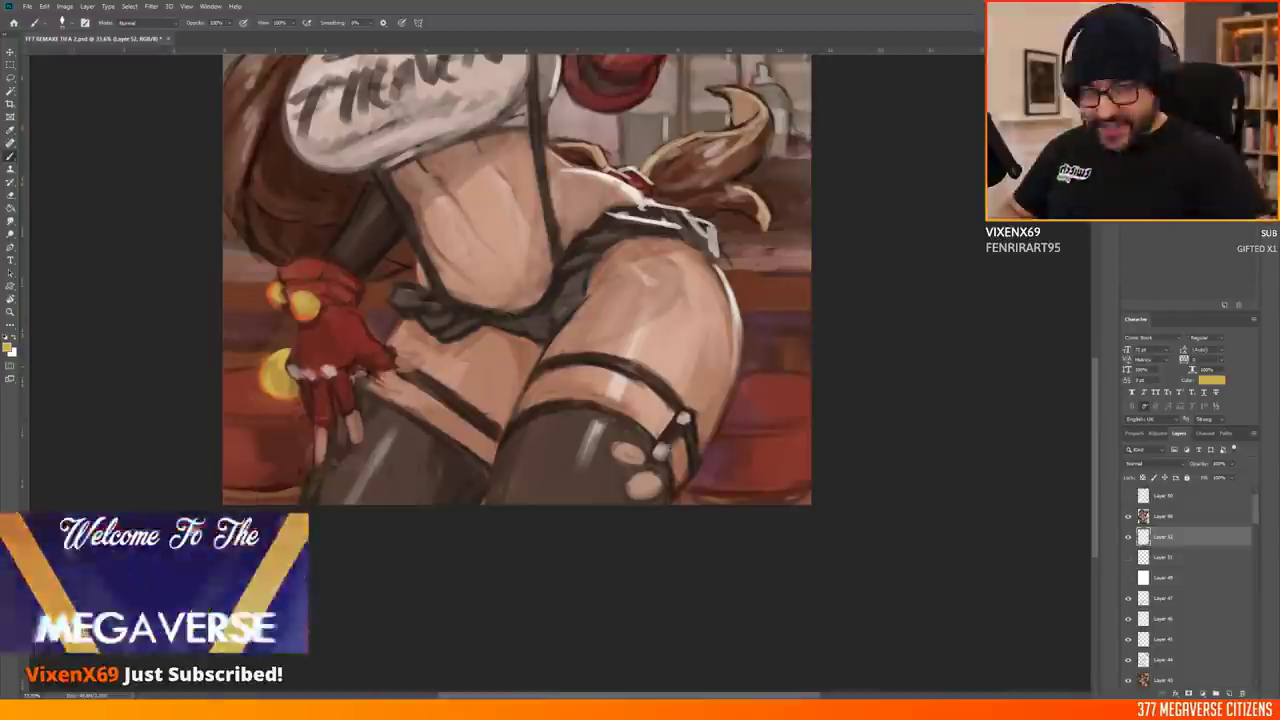
pyautogui.scroll(-2, 608, 304)
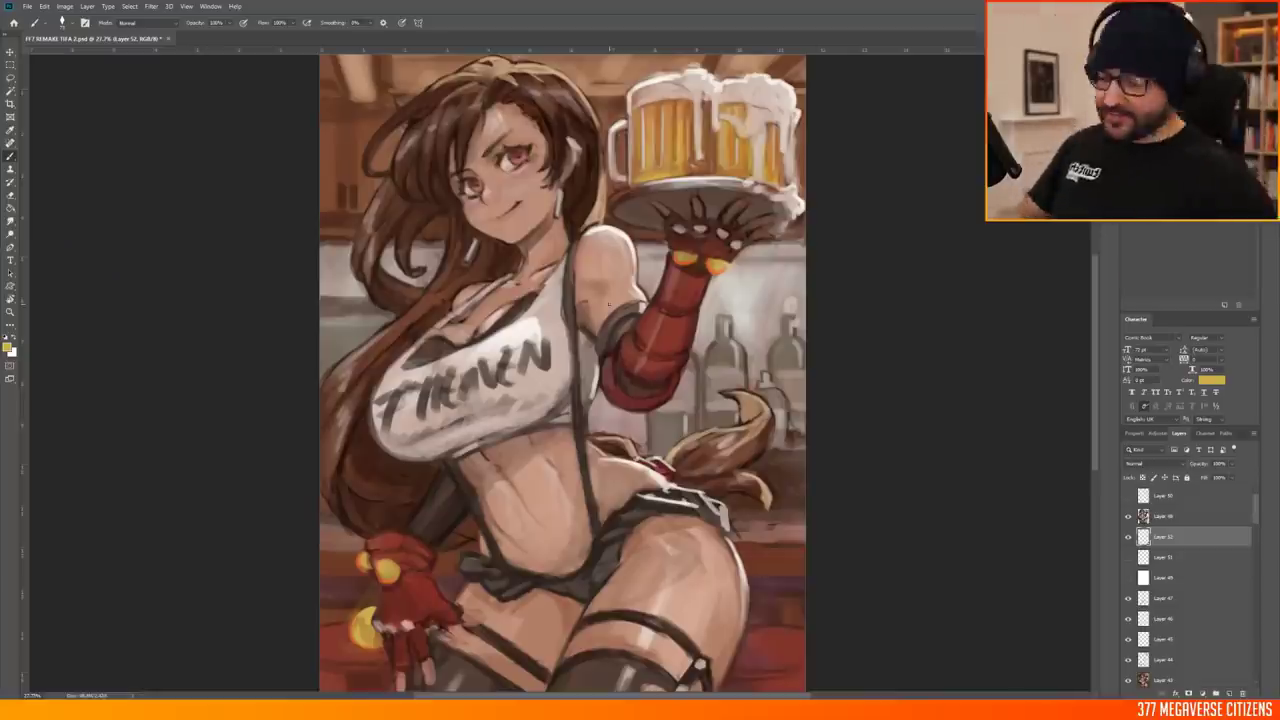
pyautogui.scroll(-3, 608, 304)
# Sample dark red-brown tones from the lower hair and touch up the area around the long hair and lowered glove
pyautogui.keyDown('alt'); pyautogui.click(357, 486); pyautogui.keyUp('alt')
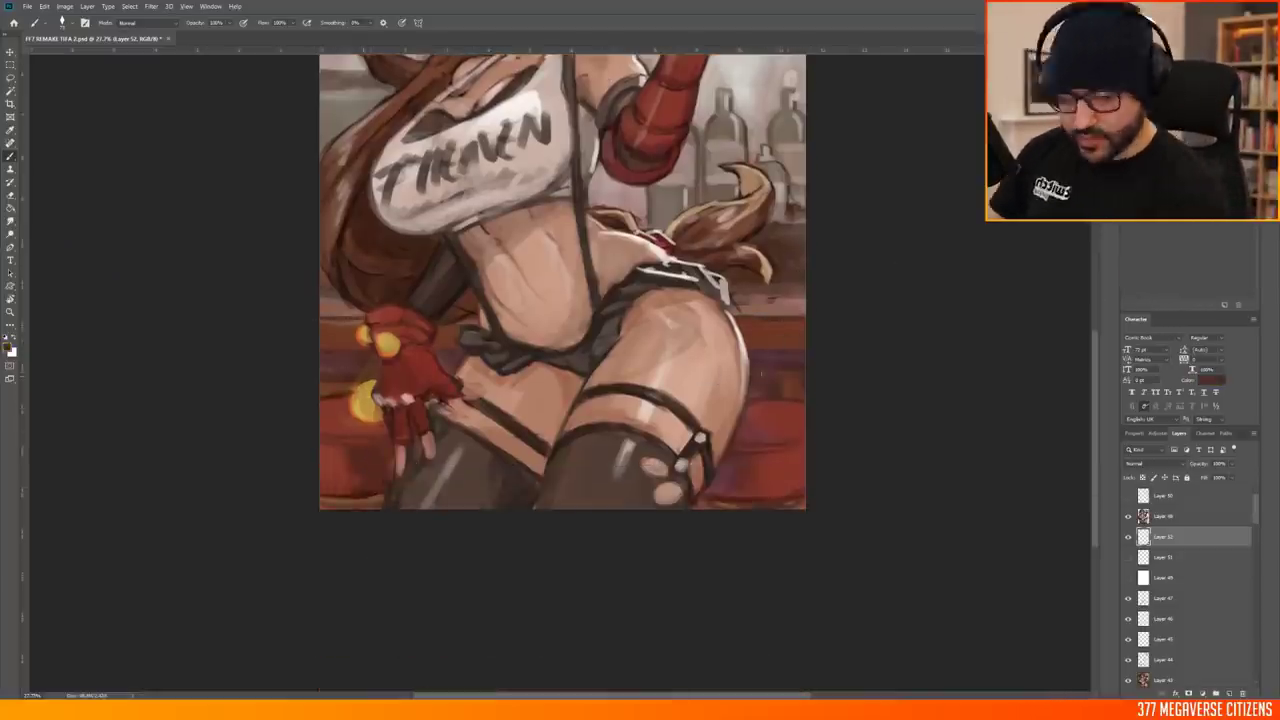
pyautogui.keyDown('alt'); pyautogui.click(361, 492); pyautogui.keyUp('alt')
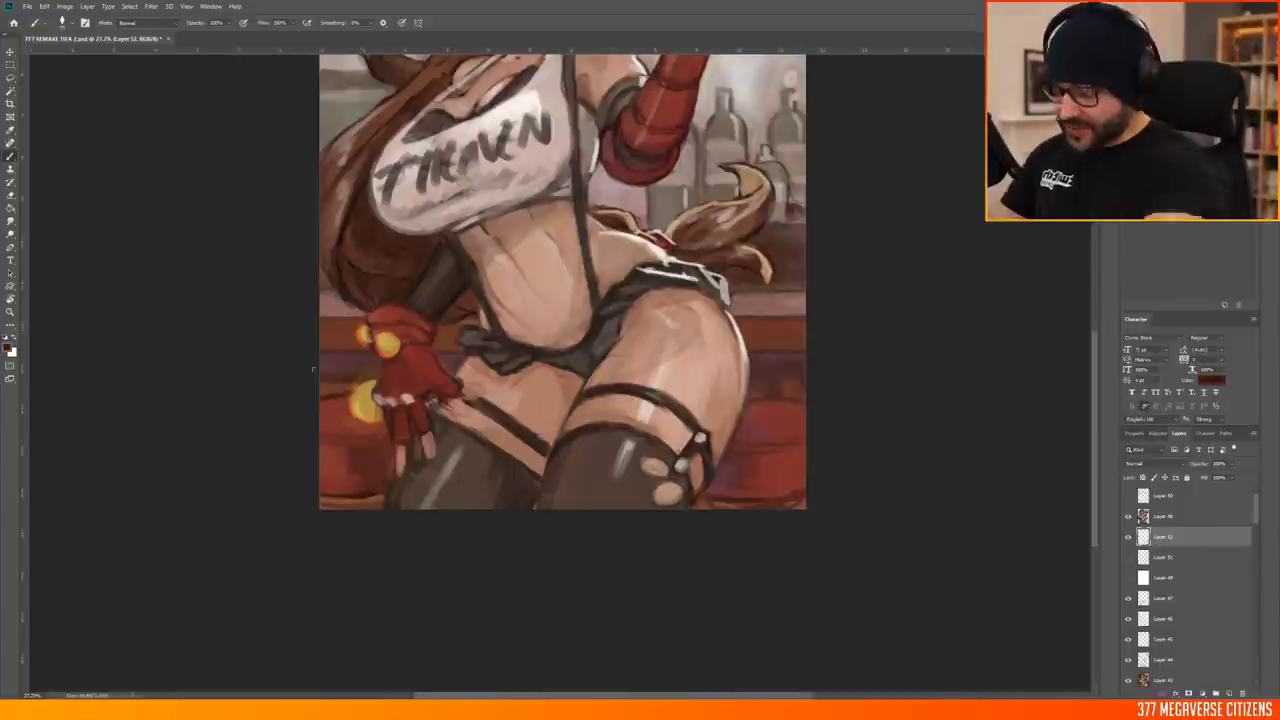
pyautogui.scroll(2, 384, 632)
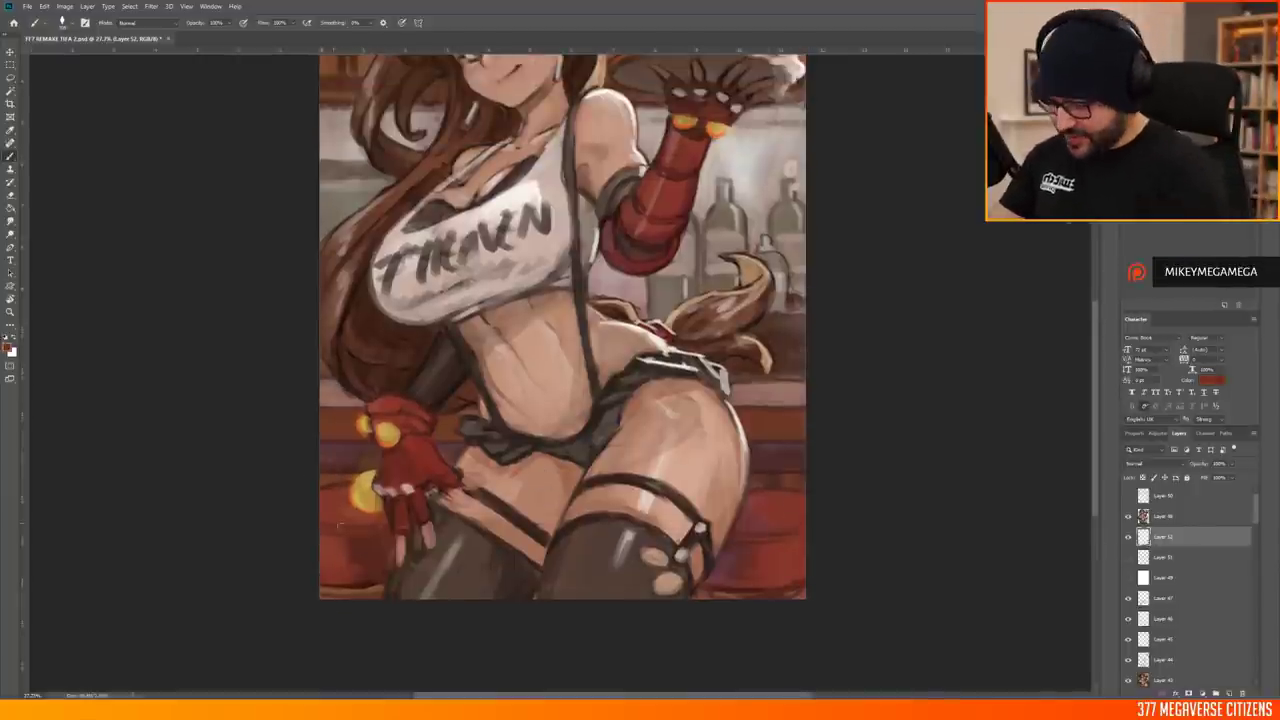
pyautogui.scroll(2, 331, 512)
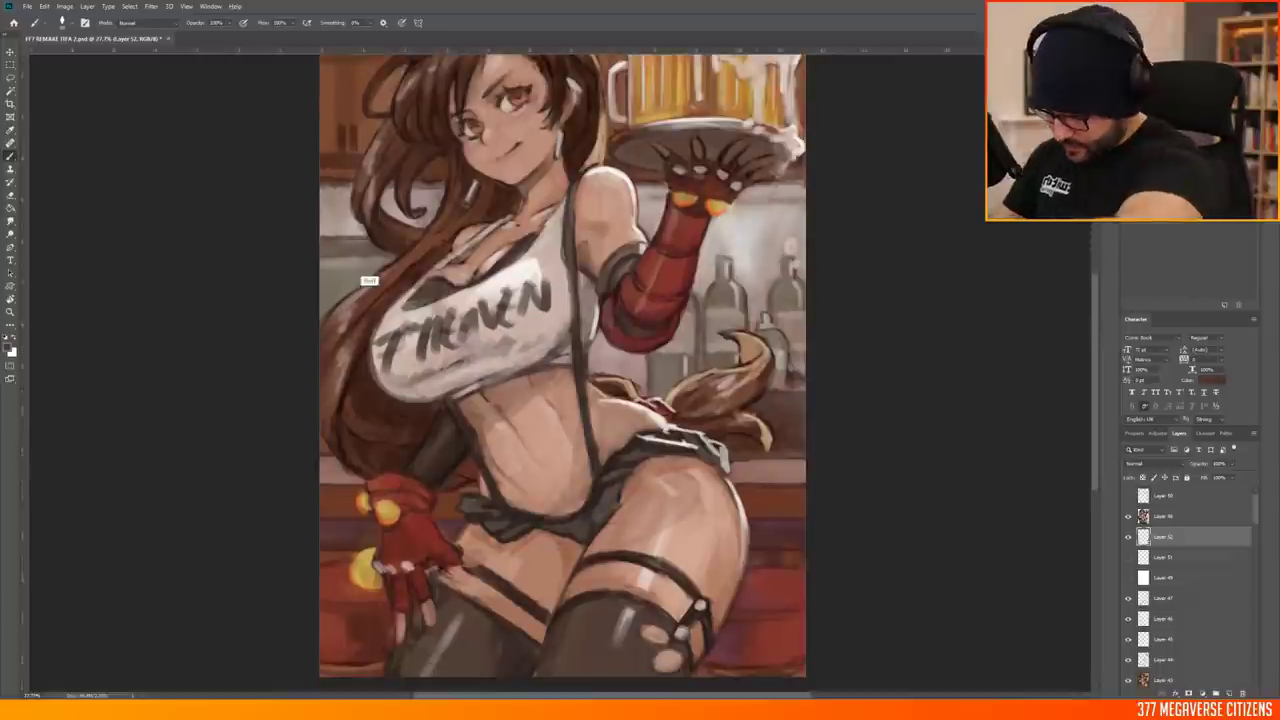
pyautogui.scroll(2, 700, 320)
# Add a Multiply layer for shading the figure and lower background, and return to the normal layer below it
pyautogui.hotkey('ctrl', '0')
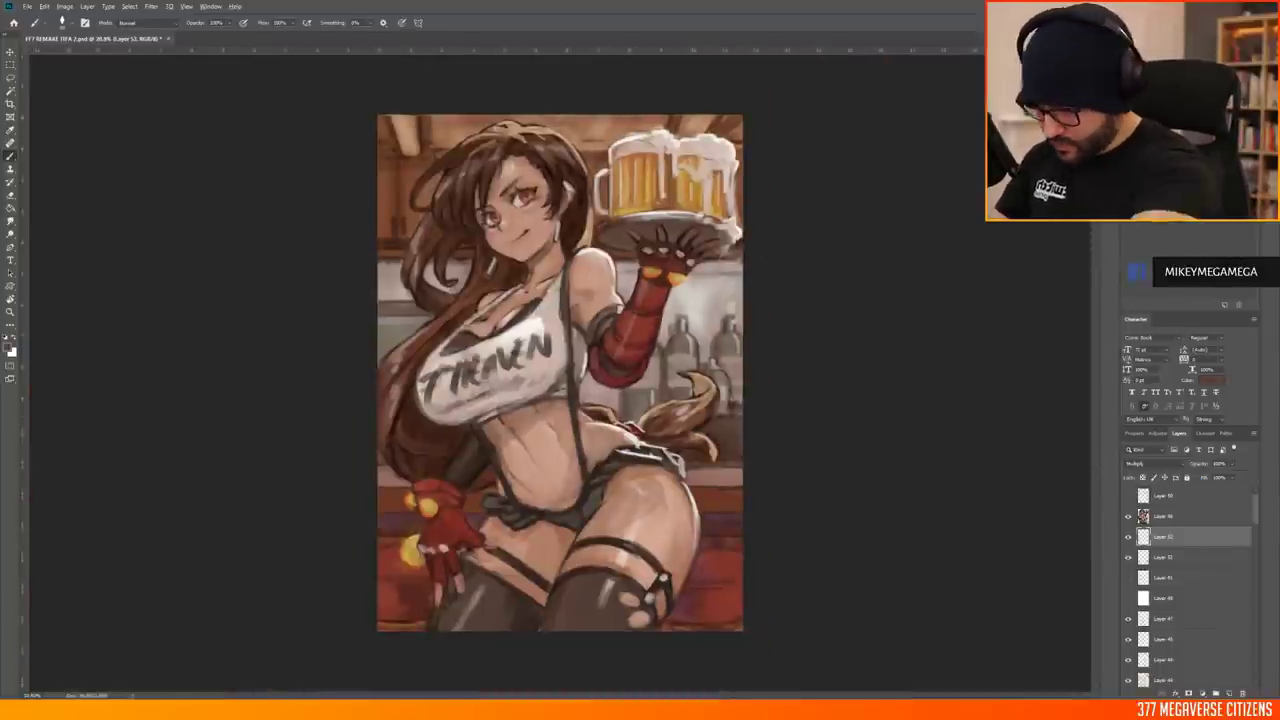
pyautogui.scroll(2, 596, 436)
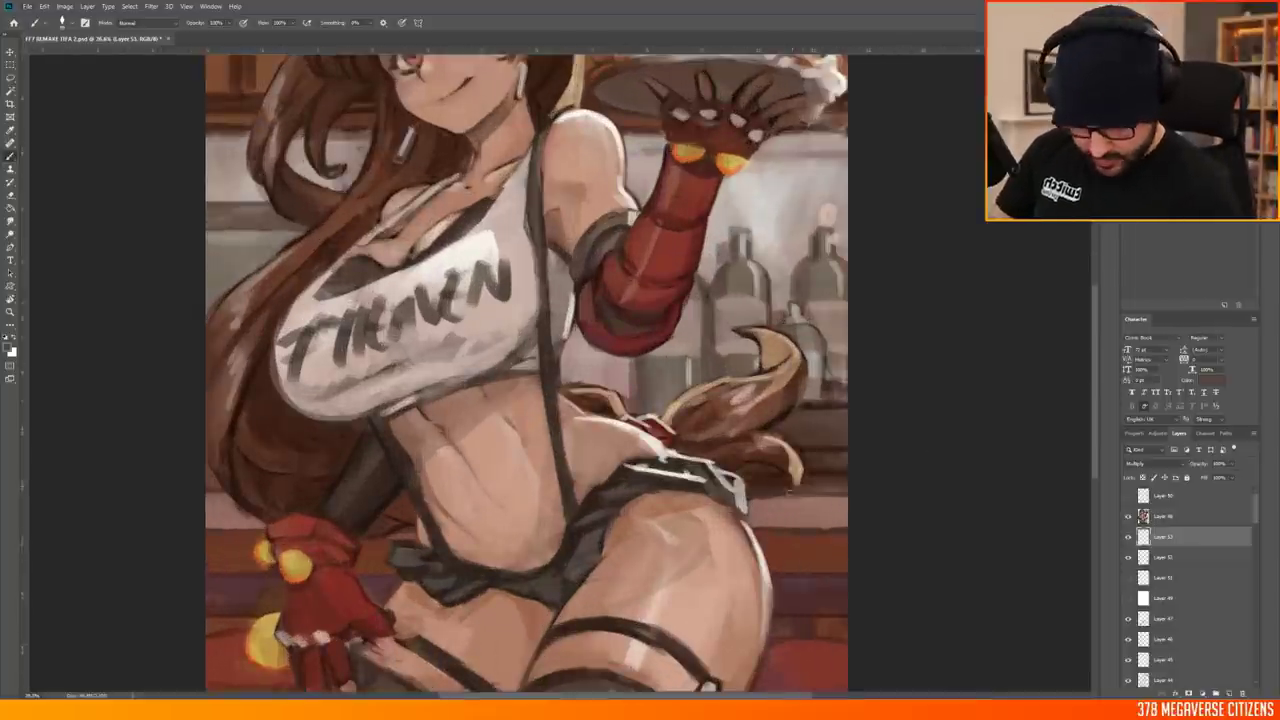
pyautogui.scroll(-3, 596, 436)
pyautogui.scroll(4, 596, 436)
pyautogui.hotkey('alt', '[')
pyautogui.scroll(-2, 596, 436)
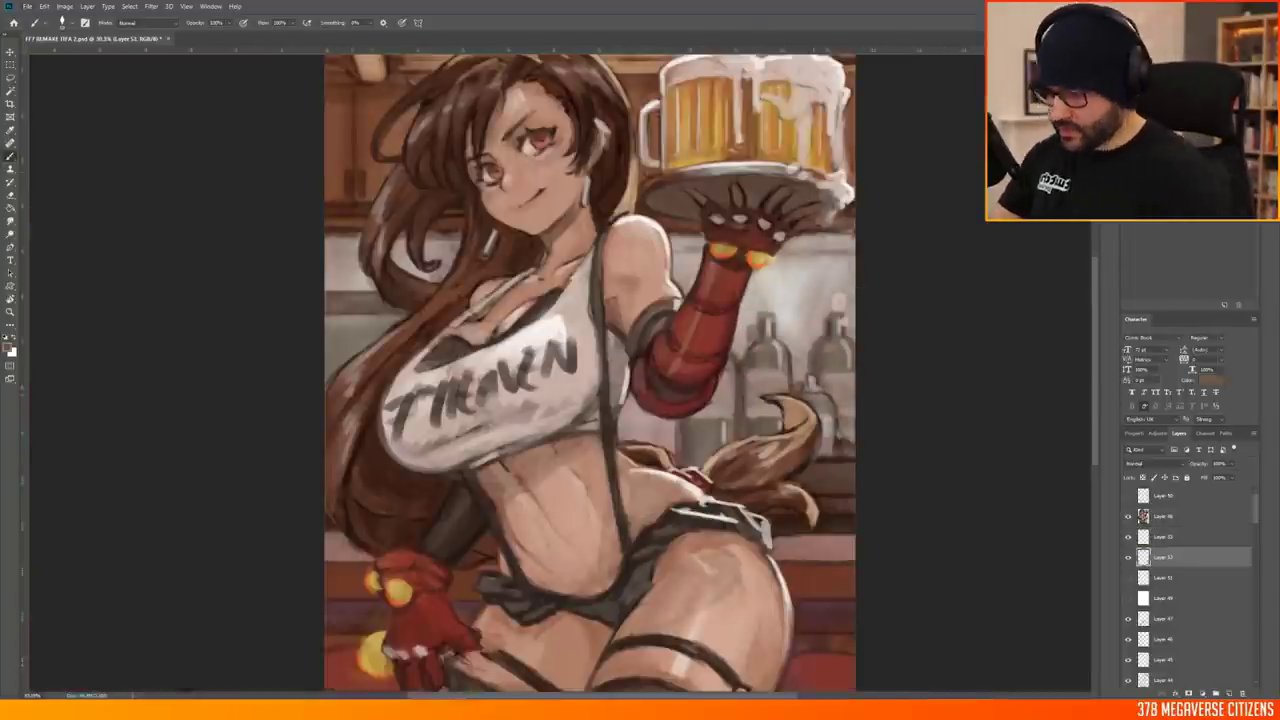
# Refine the face, hair and figure edges with skin and dark brown tones
pyautogui.scroll(1, 484, 400)
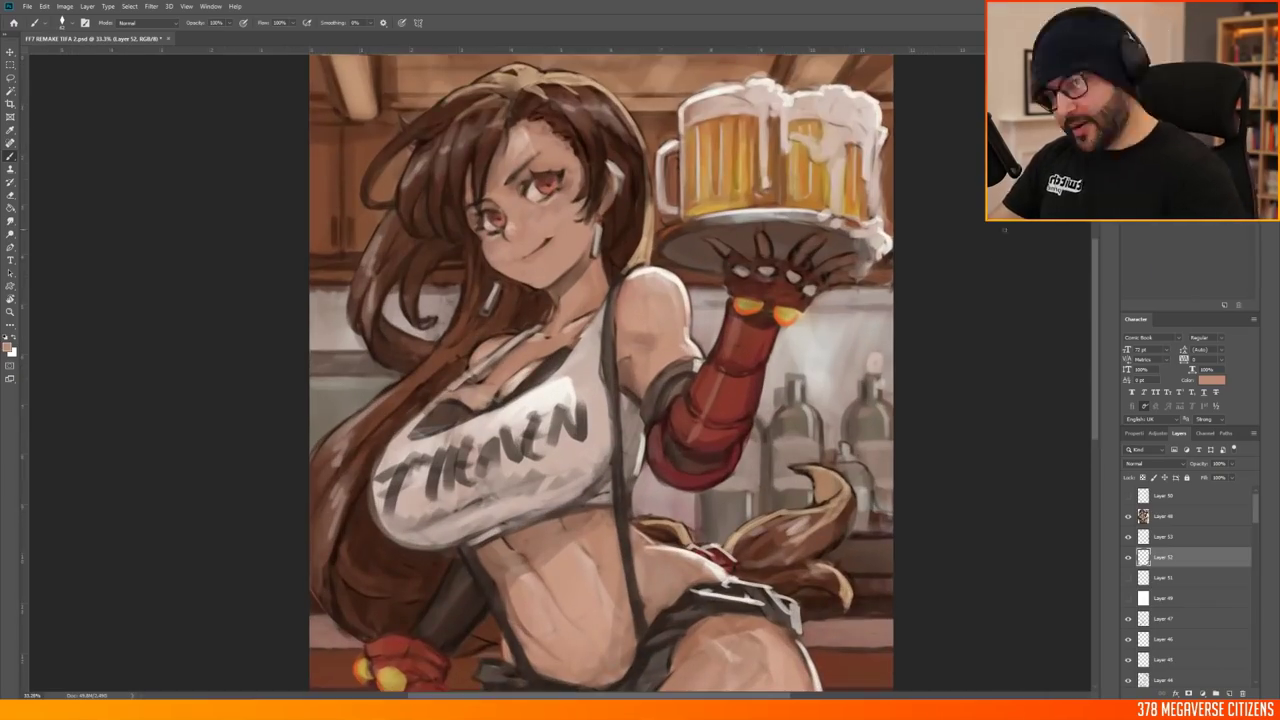
pyautogui.scroll(-2, 484, 400)
pyautogui.scroll(3, 484, 400)
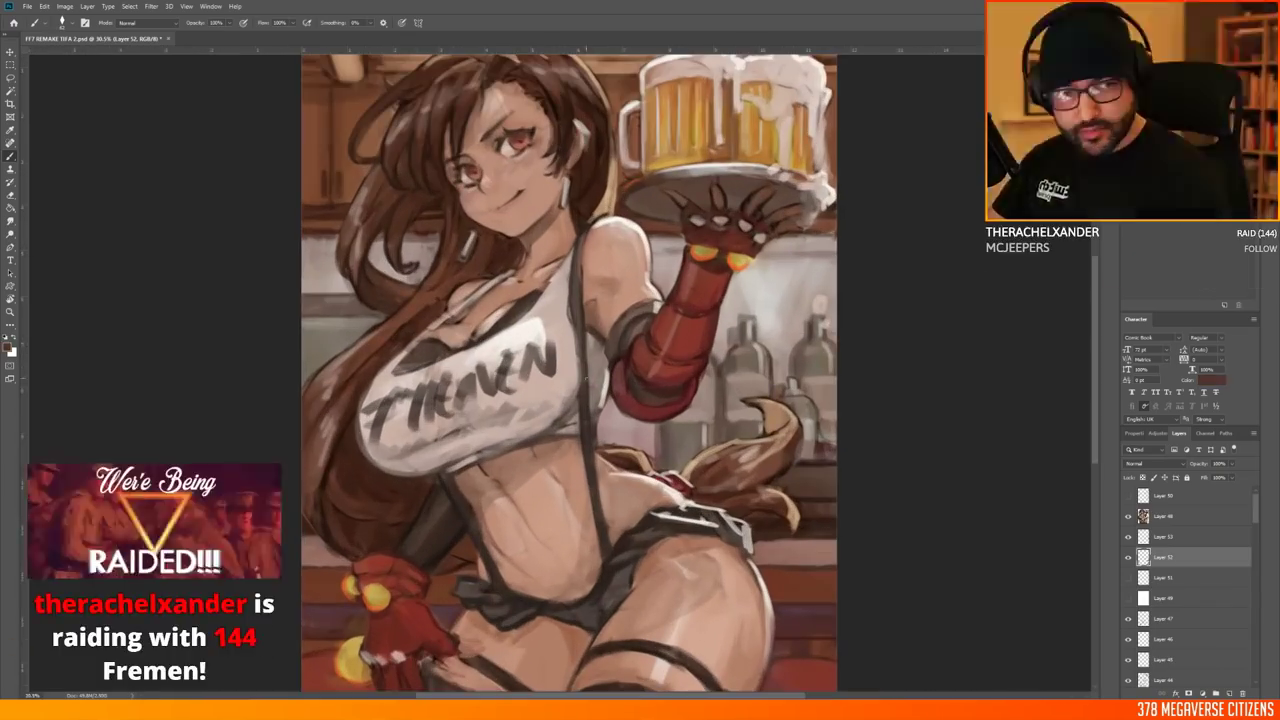
pyautogui.scroll(-2, 570, 370)
pyautogui.scroll(-1, 570, 370)
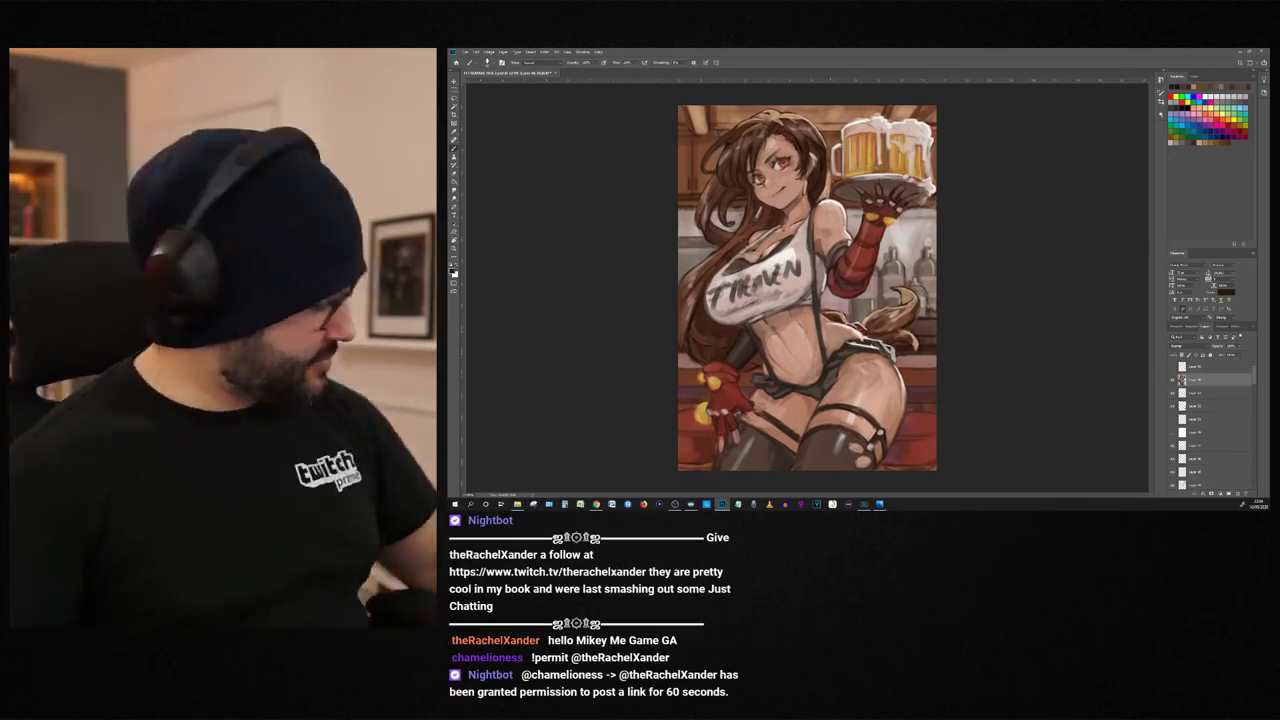
# Review the whole painting and compare its pose and hair with the original pencil sketch
pyautogui.scroll(1, 807, 287)
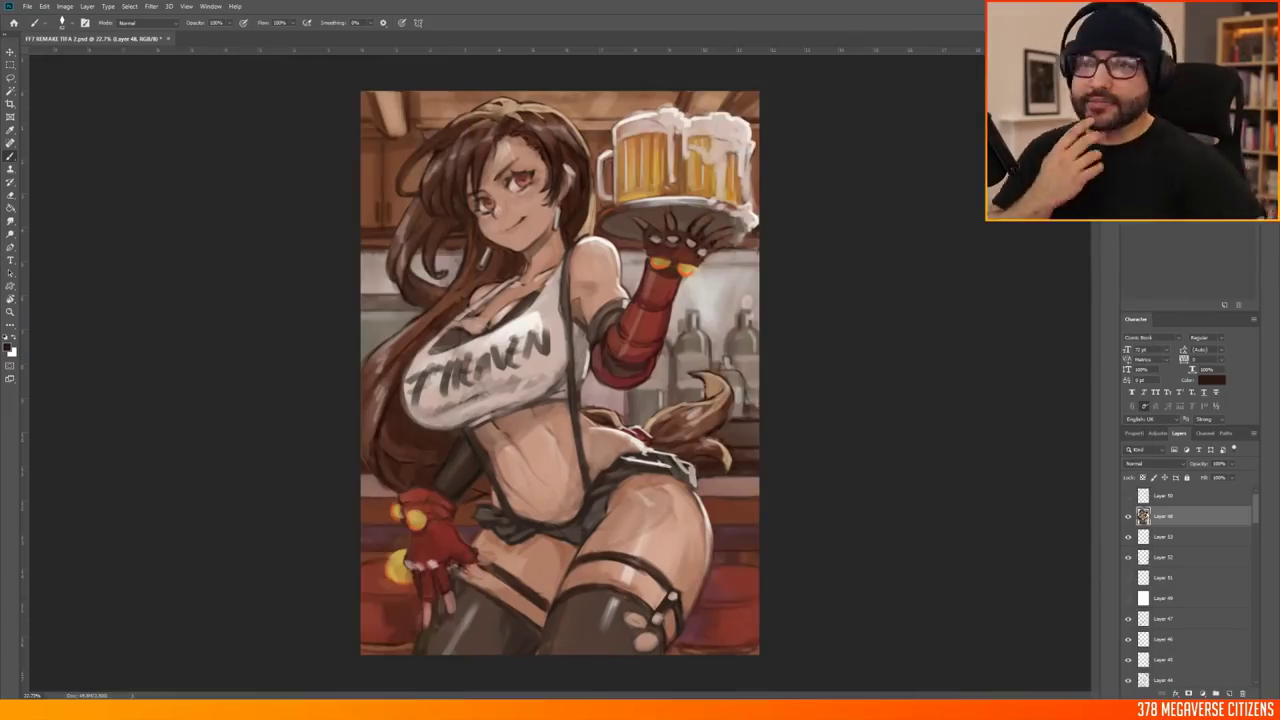
pyautogui.scroll(2, 566, 375)
pyautogui.scroll(-2, 566, 375)
pyautogui.scroll(2, 566, 375)
pyautogui.scroll(1, 566, 375)
pyautogui.scroll(-3, 566, 375)
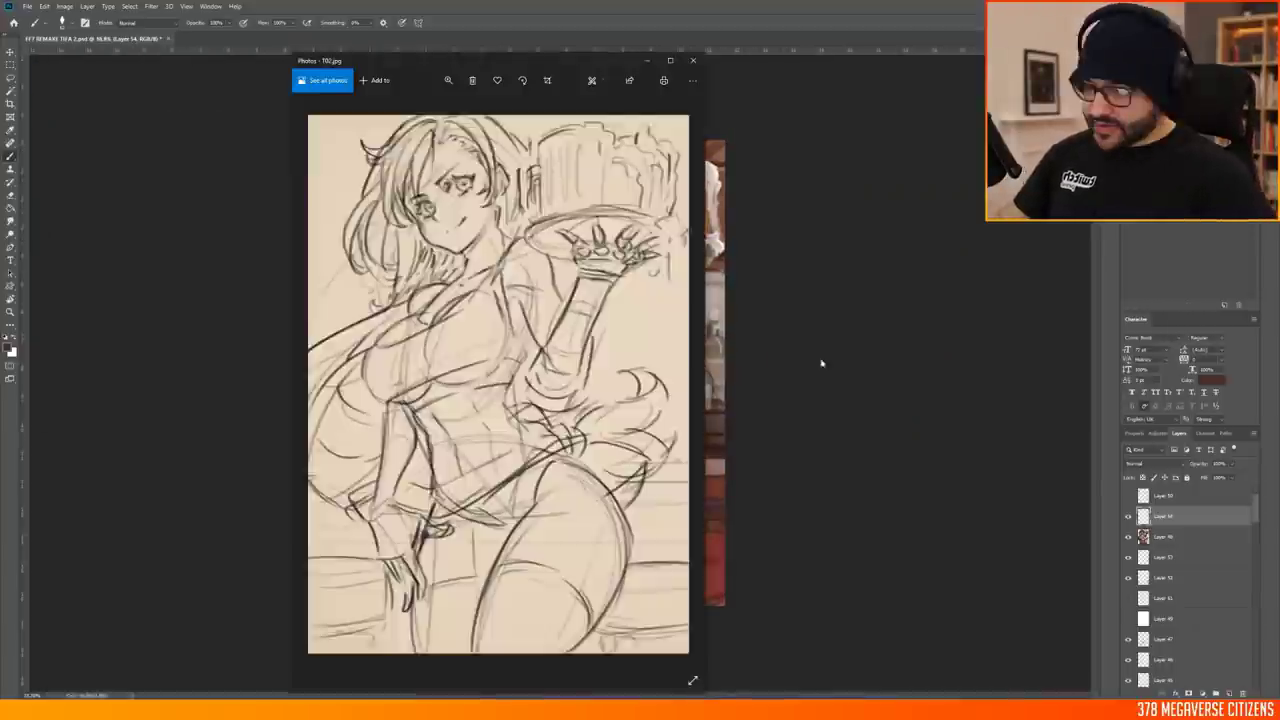
pyautogui.scroll(4, 428, 248)
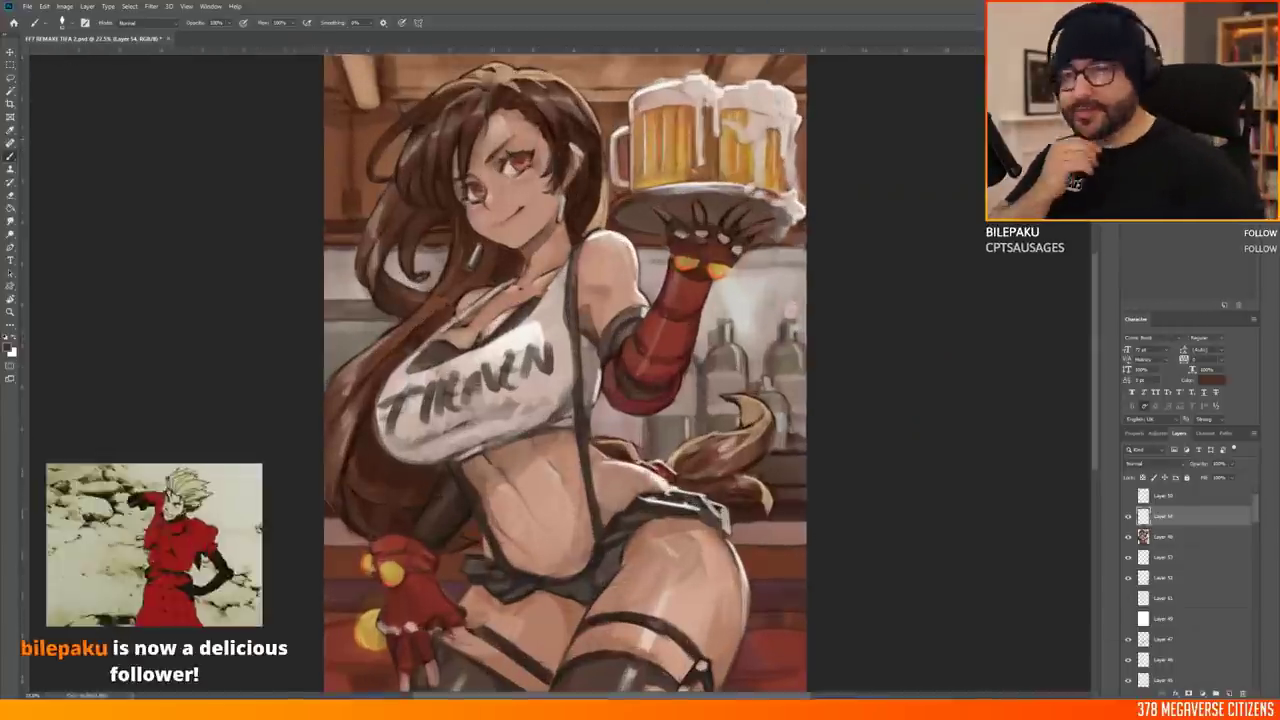
# Paint over the loose hair curls beside the face with wall and cabinet tones on a new layer, smoothing the hair outline
pyautogui.rightClick(460, 228)
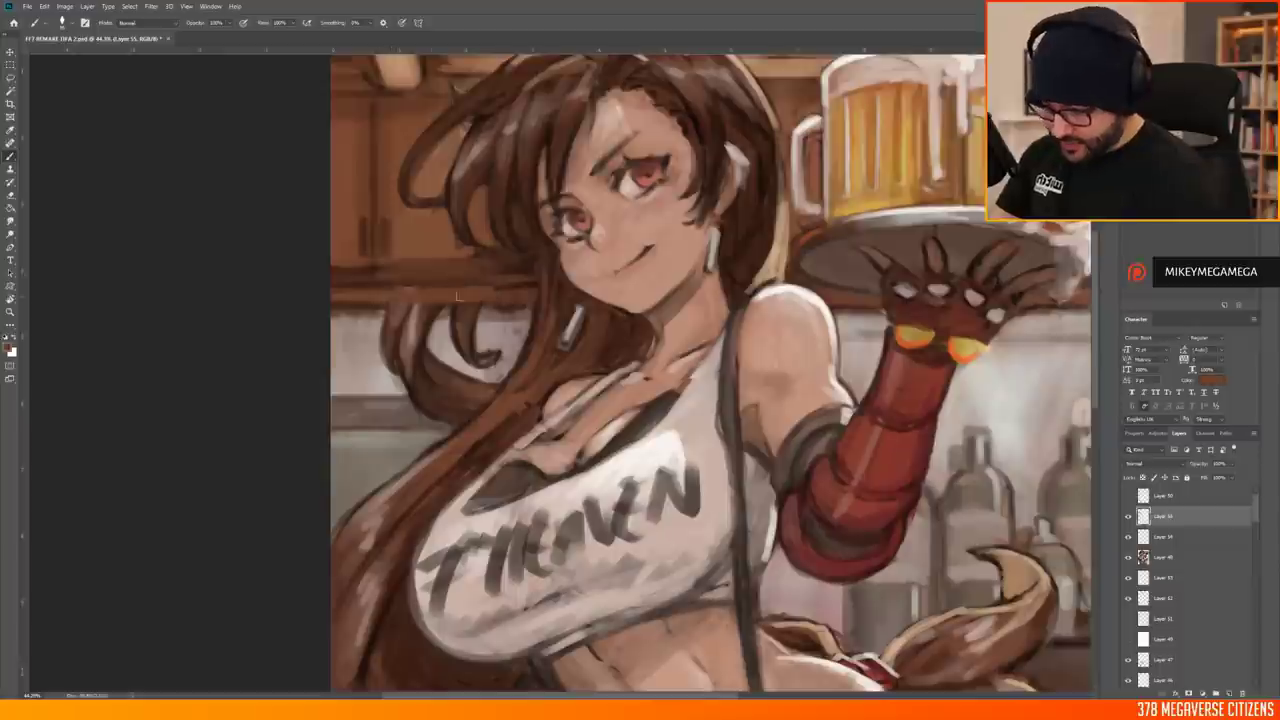
pyautogui.moveTo(457, 296)
pyautogui.mouseDown()
pyautogui.moveTo(457, 371)
pyautogui.moveTo(443, 369)
pyautogui.mouseUp()
pyautogui.scroll(-3, 364, 424)
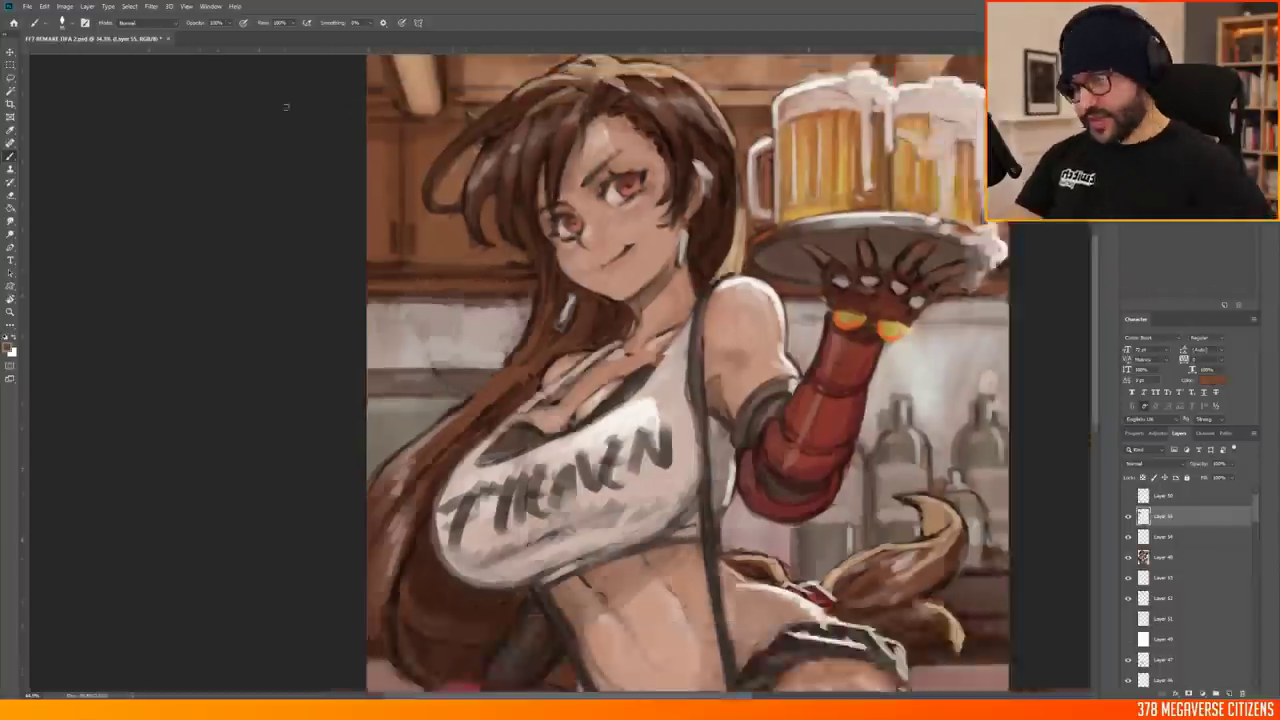
pyautogui.scroll(-2, 620, 400)
pyautogui.scroll(3, 620, 400)
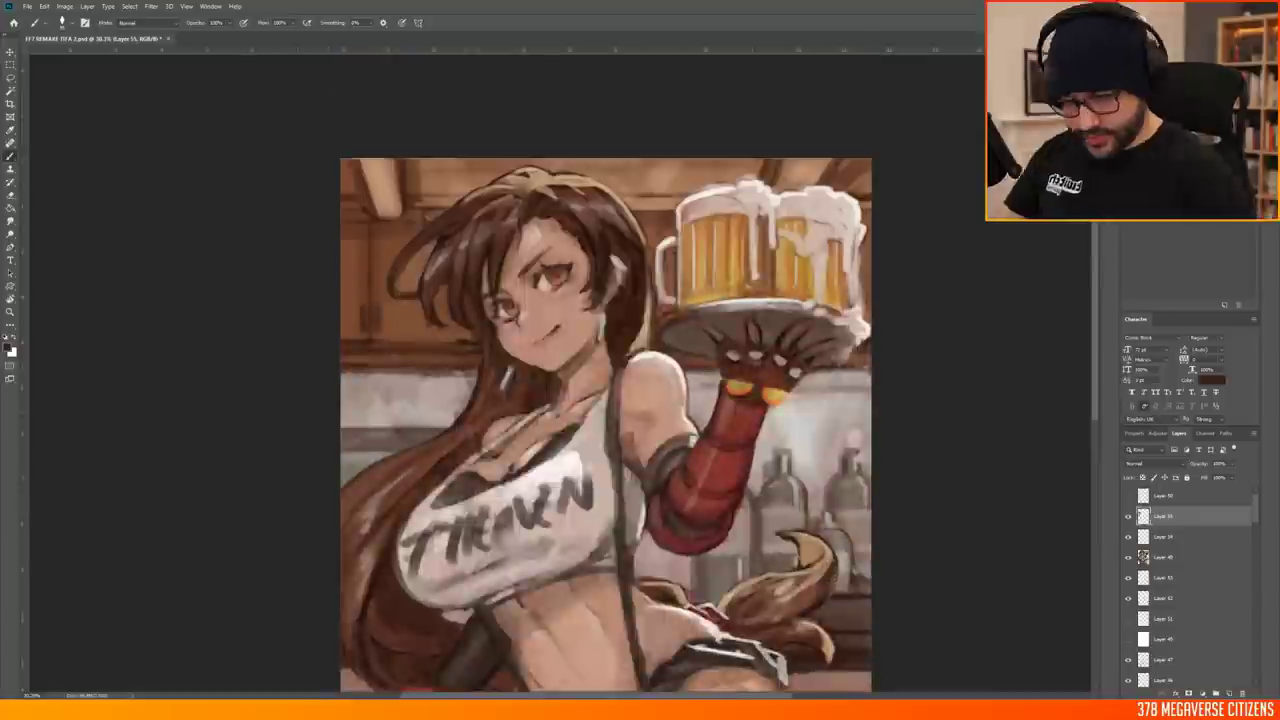
pyautogui.scroll(-2, 605, 400)
# Repaint the long hair sweeping past the chest and forearm with brown tones, cleaning its edge against the bar background
pyautogui.rightClick(826, 222)
pyautogui.press('Escape')
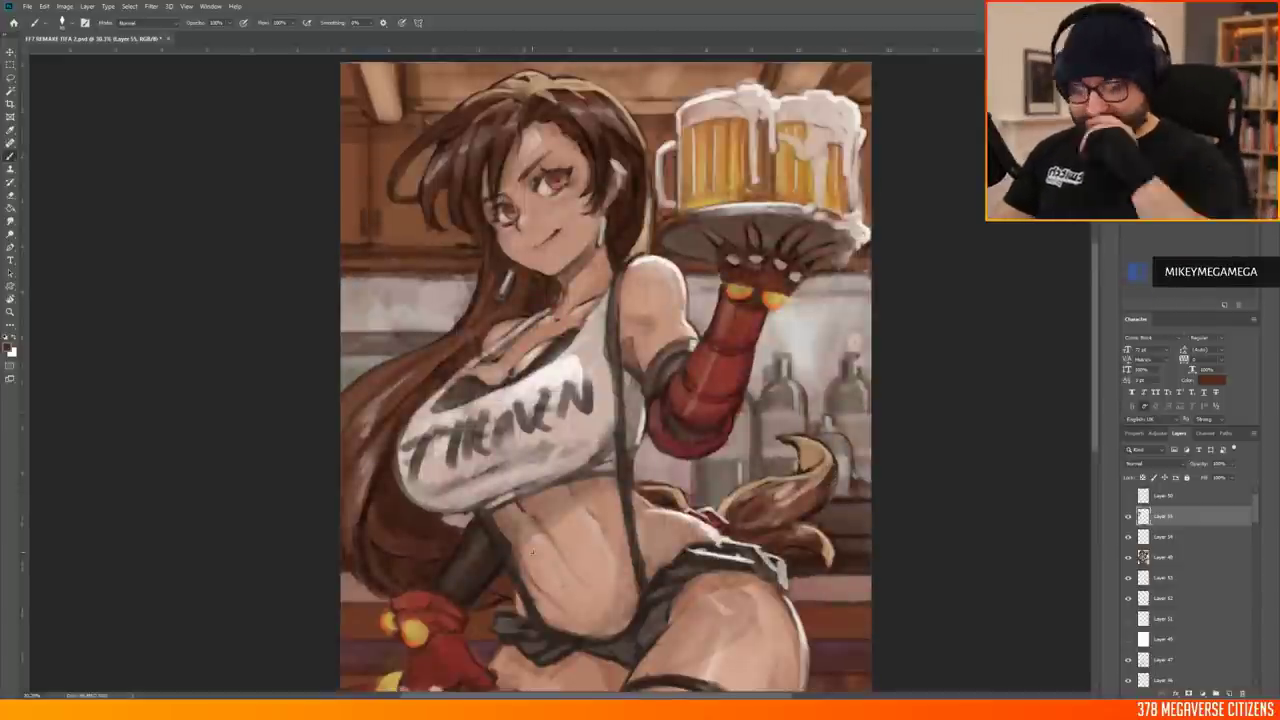
pyautogui.scroll(-1, 605, 374)
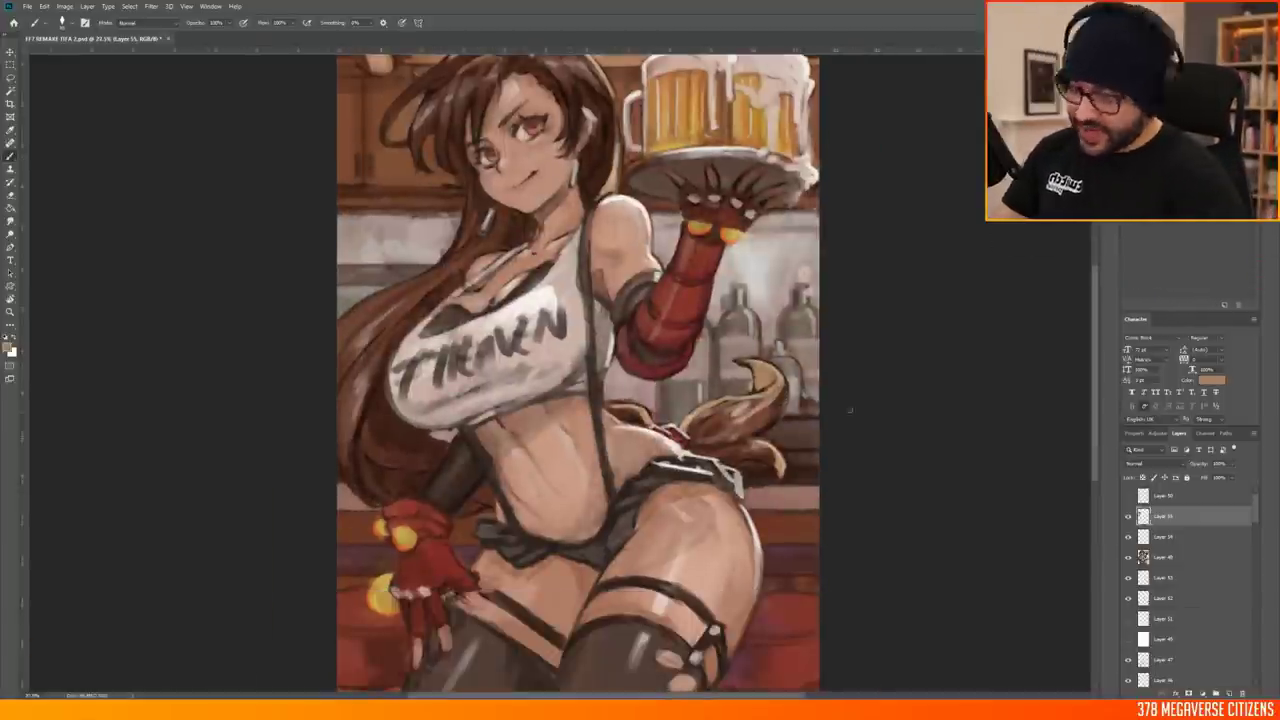
pyautogui.scroll(2, 850, 409)
pyautogui.scroll(-3, 578, 400)
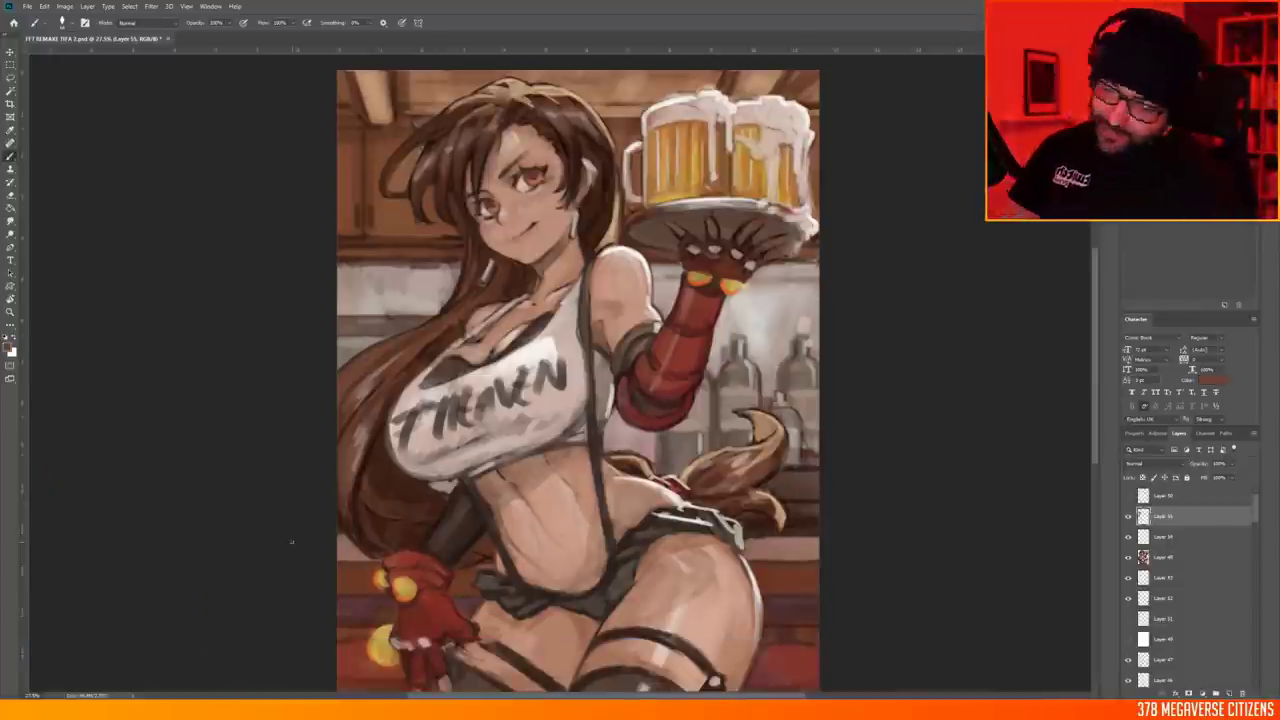
pyautogui.scroll(2, 578, 400)
pyautogui.scroll(2, 600, 370)
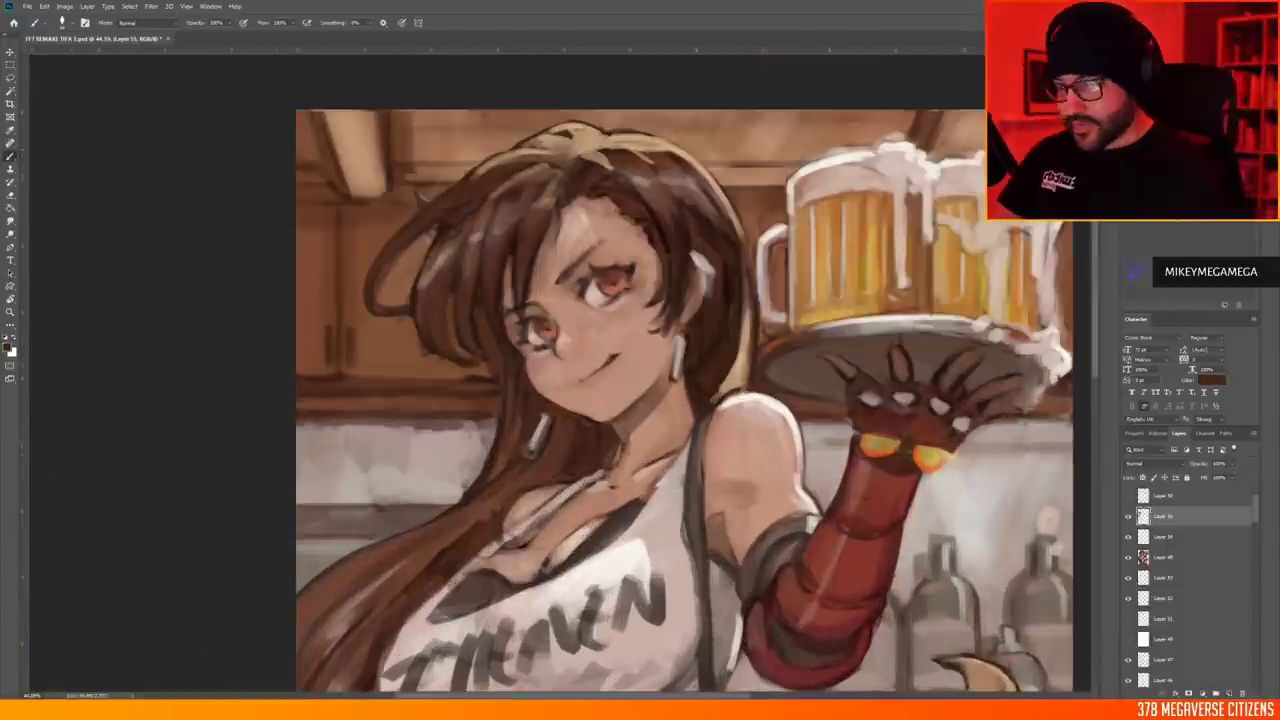
# Paint darker strands and outline strokes into the long hair flowing down behind the chest and lowered arm
pyautogui.scroll(-2, 640, 400)
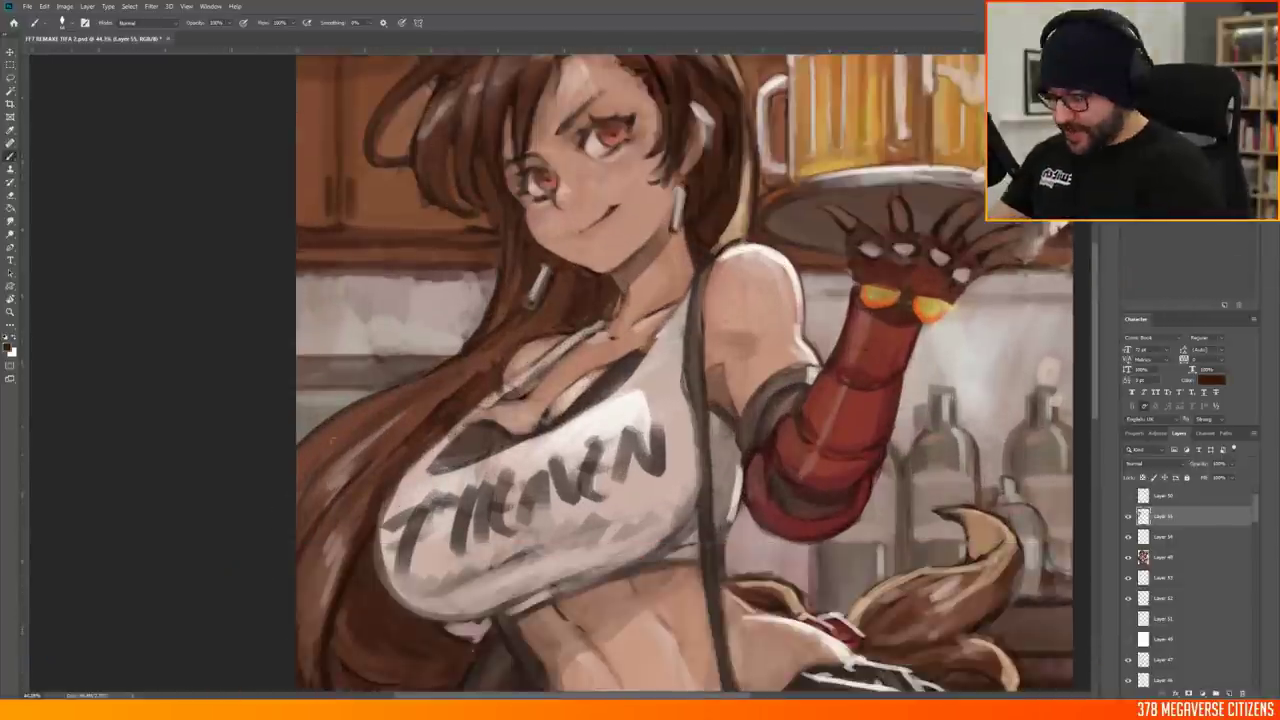
pyautogui.scroll(-2, 640, 400)
pyautogui.scroll(-3, 616, 370)
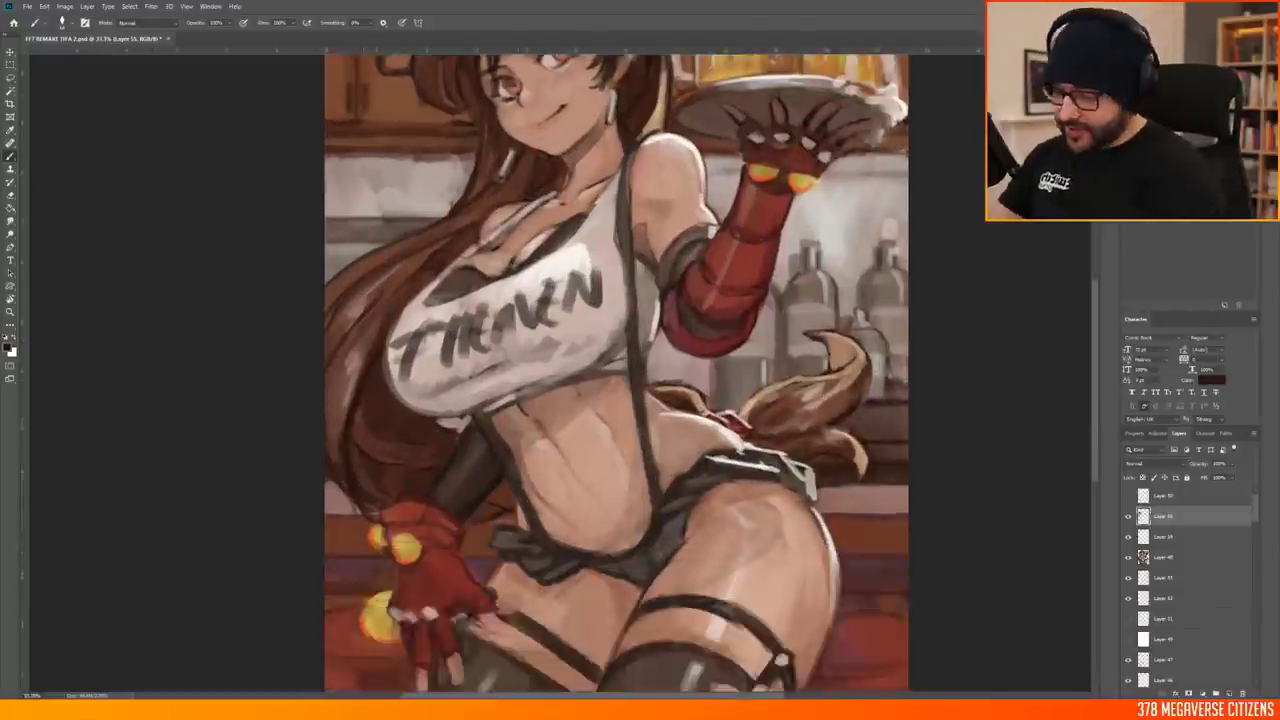
pyautogui.scroll(3, 616, 370)
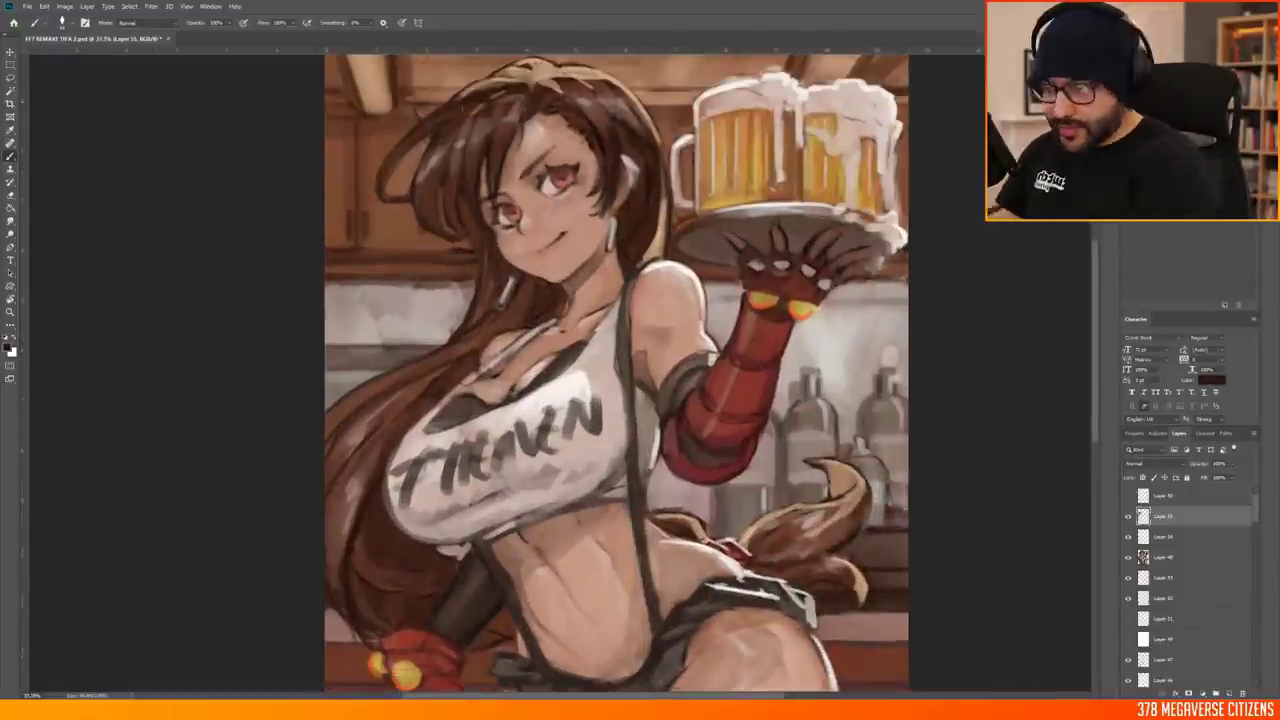
pyautogui.scroll(-3, 616, 370)
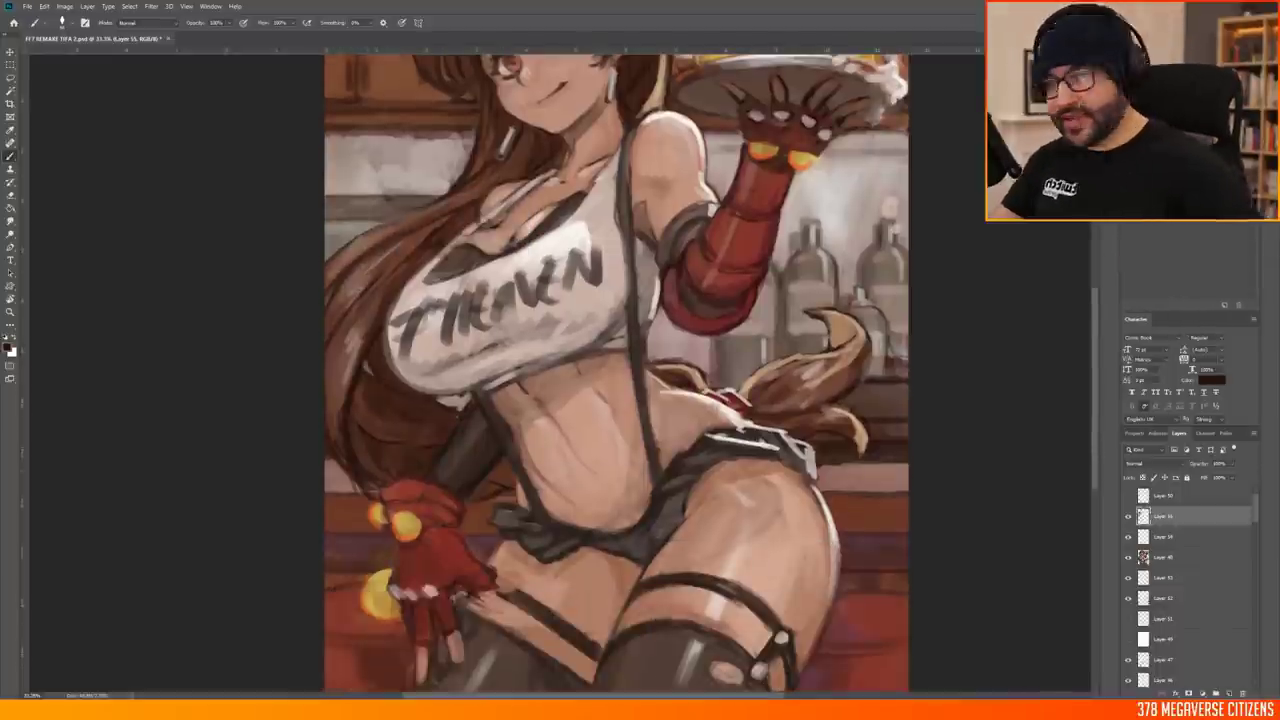
pyautogui.scroll(2, 616, 370)
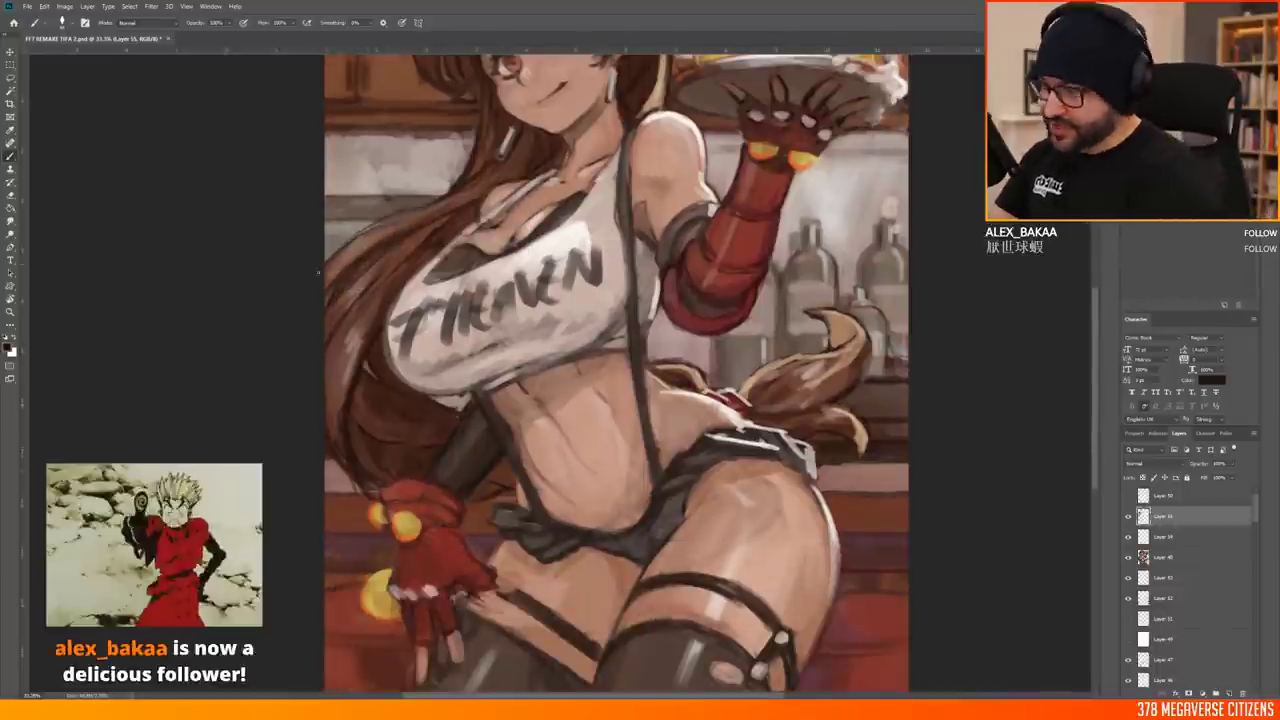
pyautogui.scroll(2, 616, 370)
pyautogui.scroll(-3, 616, 370)
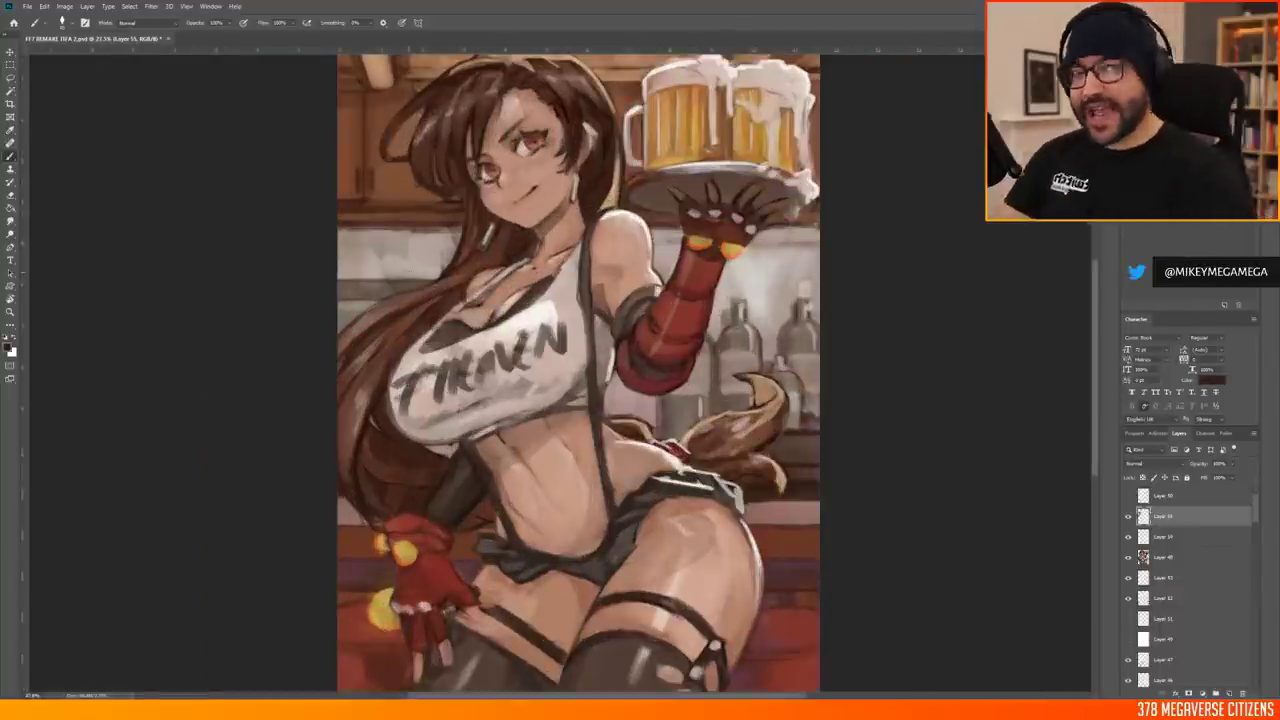
# Cut back the curled hair tip behind the hip with background tones and repaint it as pointed strands
pyautogui.scroll(-1, 815, 369)
pyautogui.scroll(2, 815, 369)
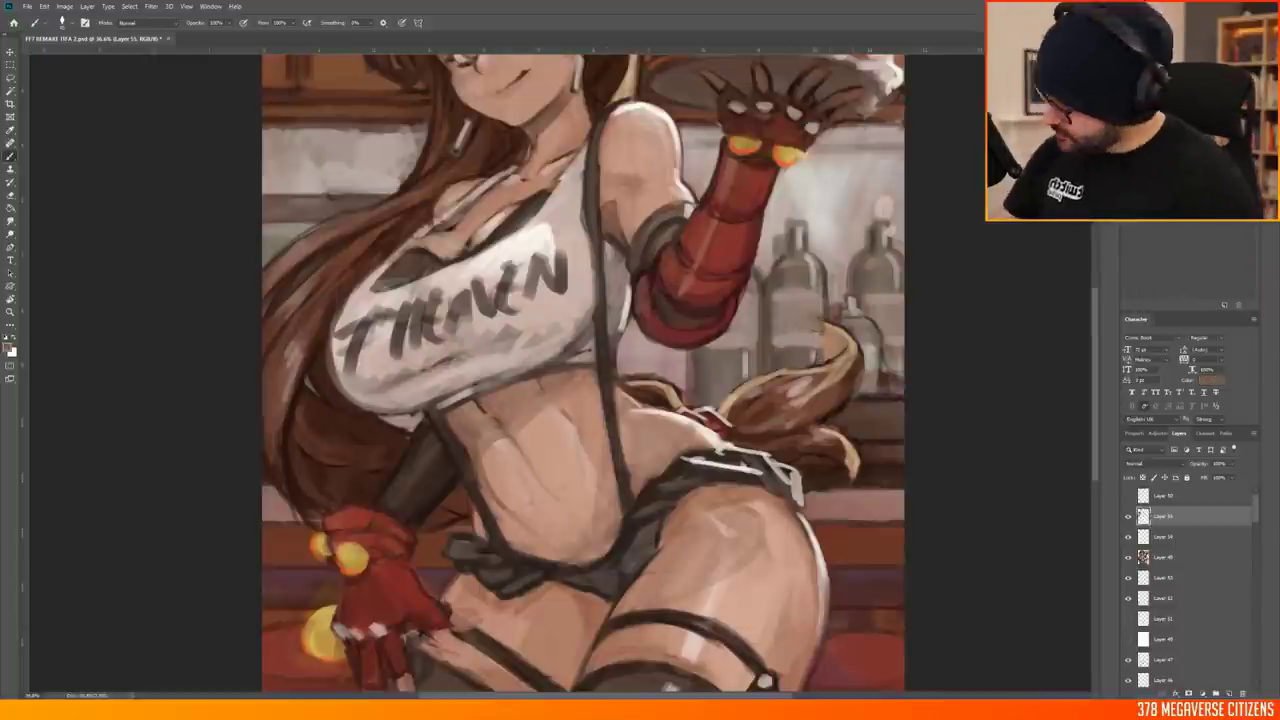
pyautogui.scroll(-2, 823, 340)
pyautogui.scroll(2, 340, 529)
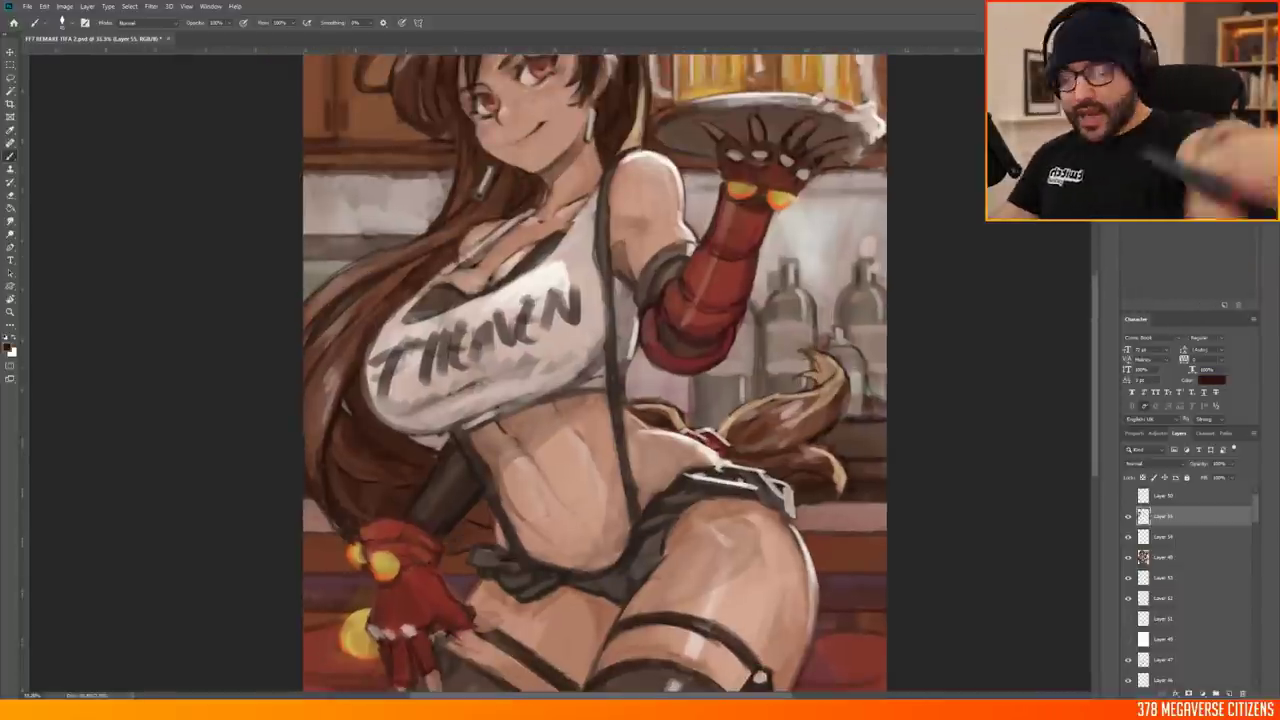
pyautogui.scroll(-2, 594, 370)
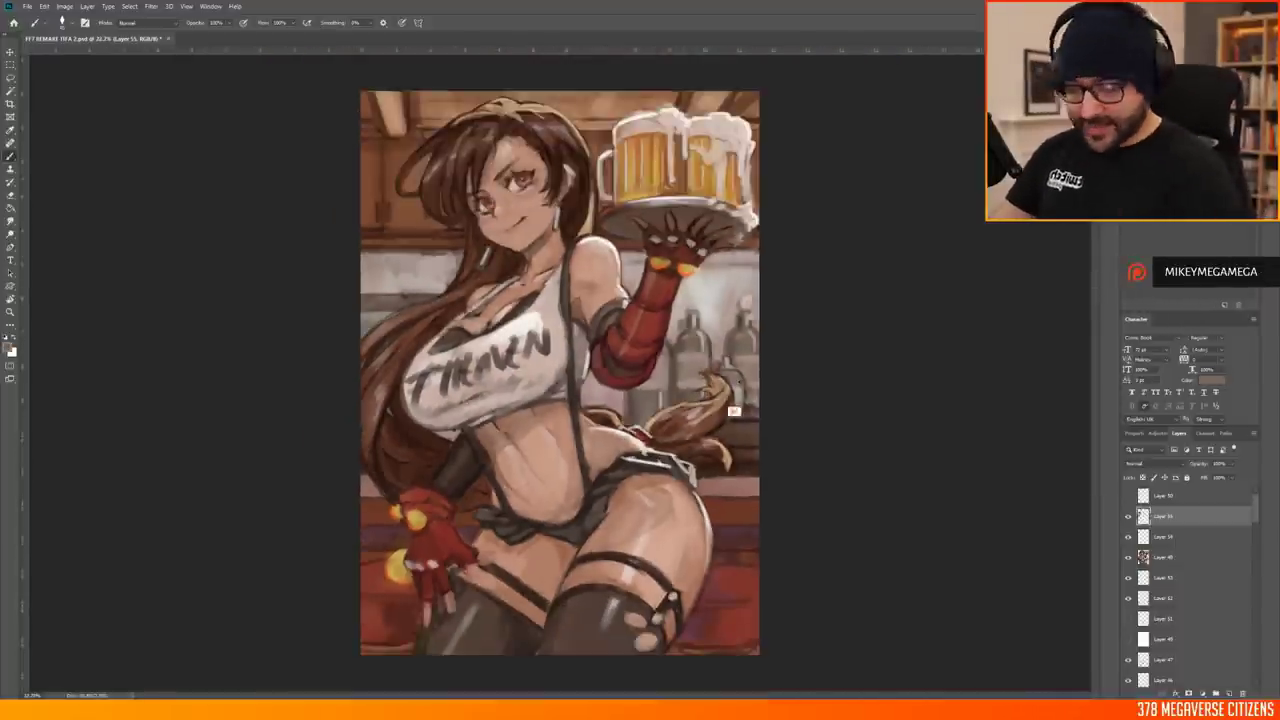
pyautogui.scroll(2, 734, 410)
pyautogui.scroll(-3, 734, 410)
pyautogui.scroll(3, 734, 410)
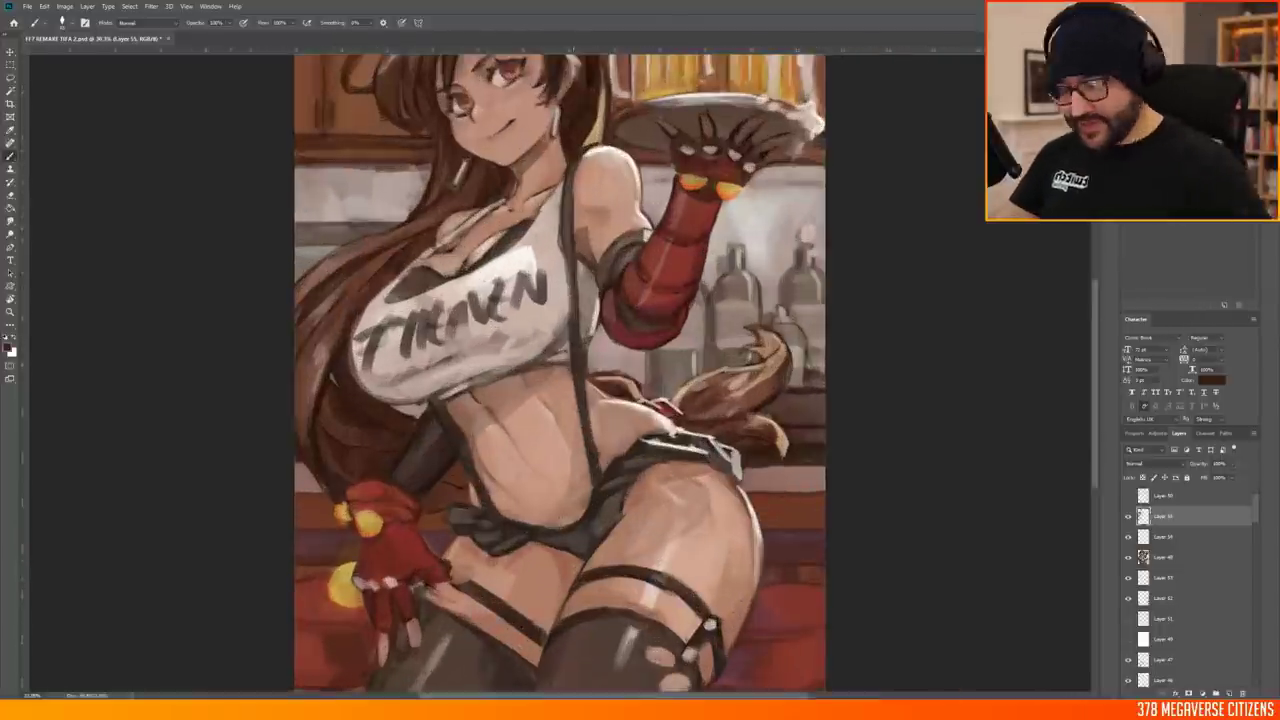
# Adjust the brush and paint a new long hair lock looping down beside the face on a separate layer
pyautogui.rightClick(775, 295)
pyautogui.scroll(-3, 620, 370)
pyautogui.scroll(4, 620, 302)
pyautogui.rightClick(620, 302)
pyautogui.press('Escape')
pyautogui.scroll(-1, 663, 380)
pyautogui.moveTo(405, 290); pyautogui.dragTo(468, 335)
pyautogui.moveTo(505, 300); pyautogui.dragTo(393, 388)
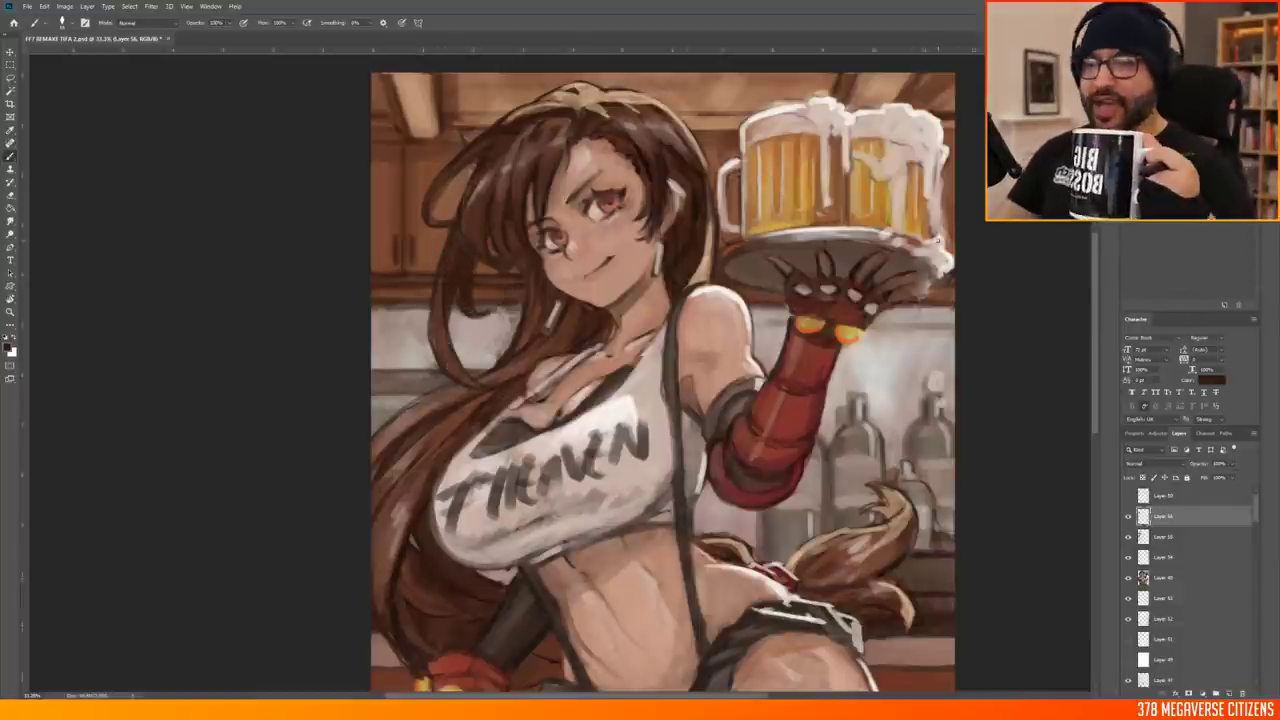
# Refine the looping lock's shape and edges beside the face on additional layers using dark brown tones
pyautogui.scroll(-3, 660, 380)
pyautogui.scroll(3, 560, 380)
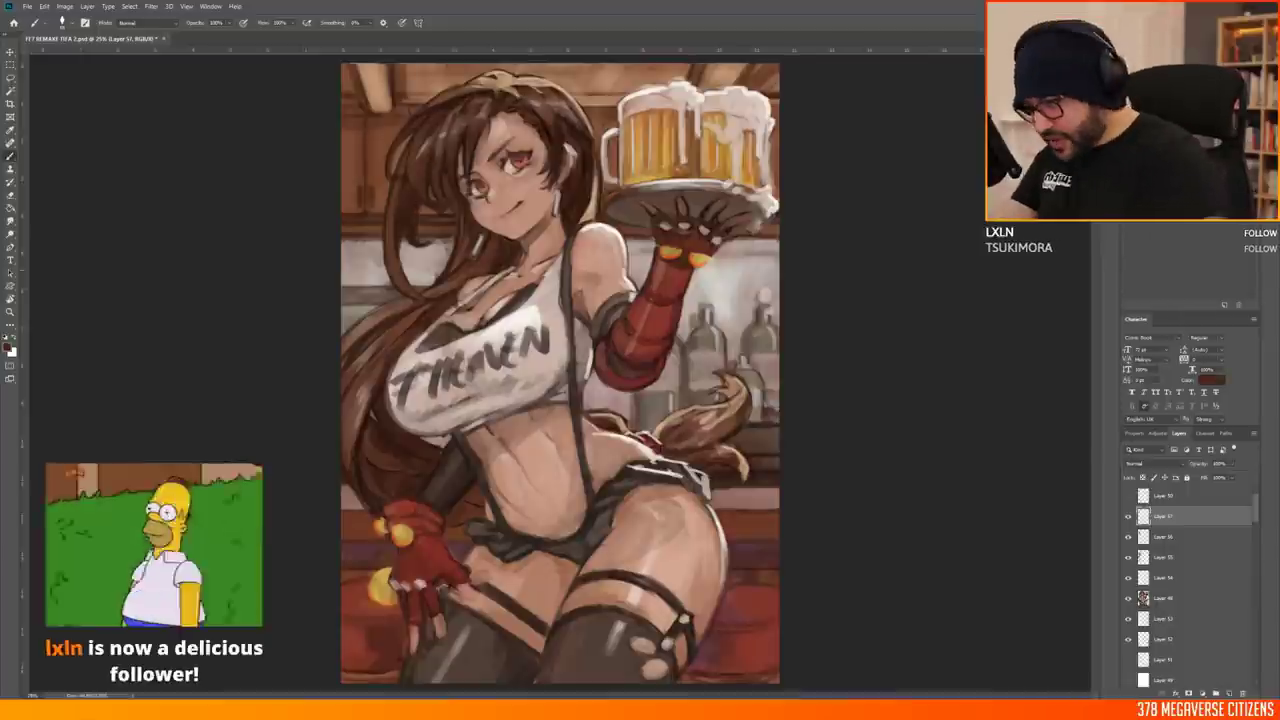
pyautogui.scroll(2, 497, 150)
pyautogui.hotkey('ctrl', 'shift', 'alt', 'n')
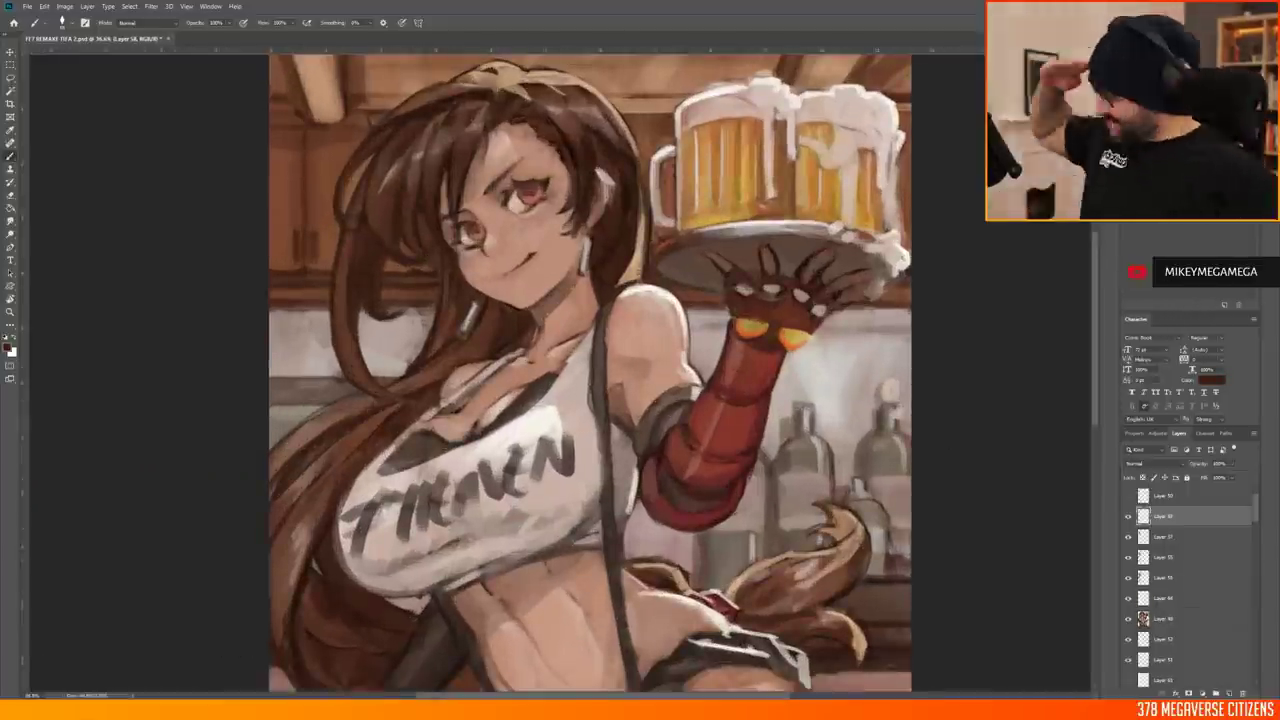
pyautogui.scroll(-1, 542, 300)
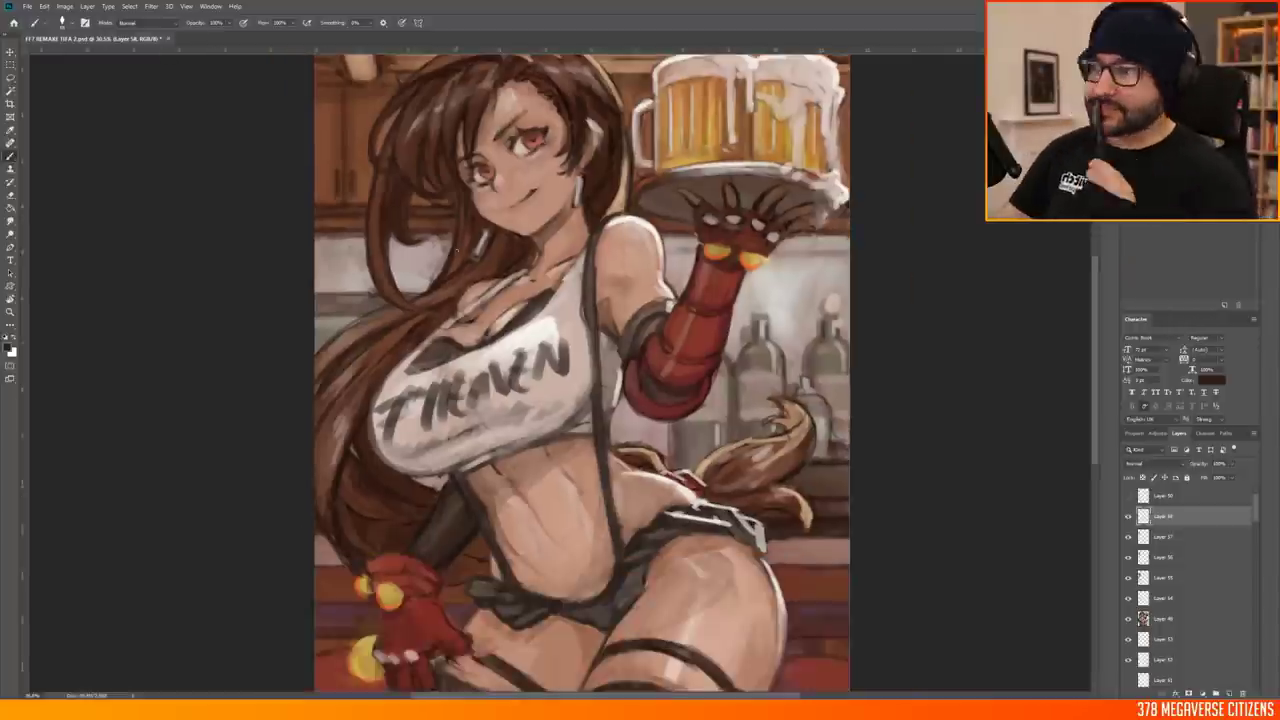
pyautogui.press('x')
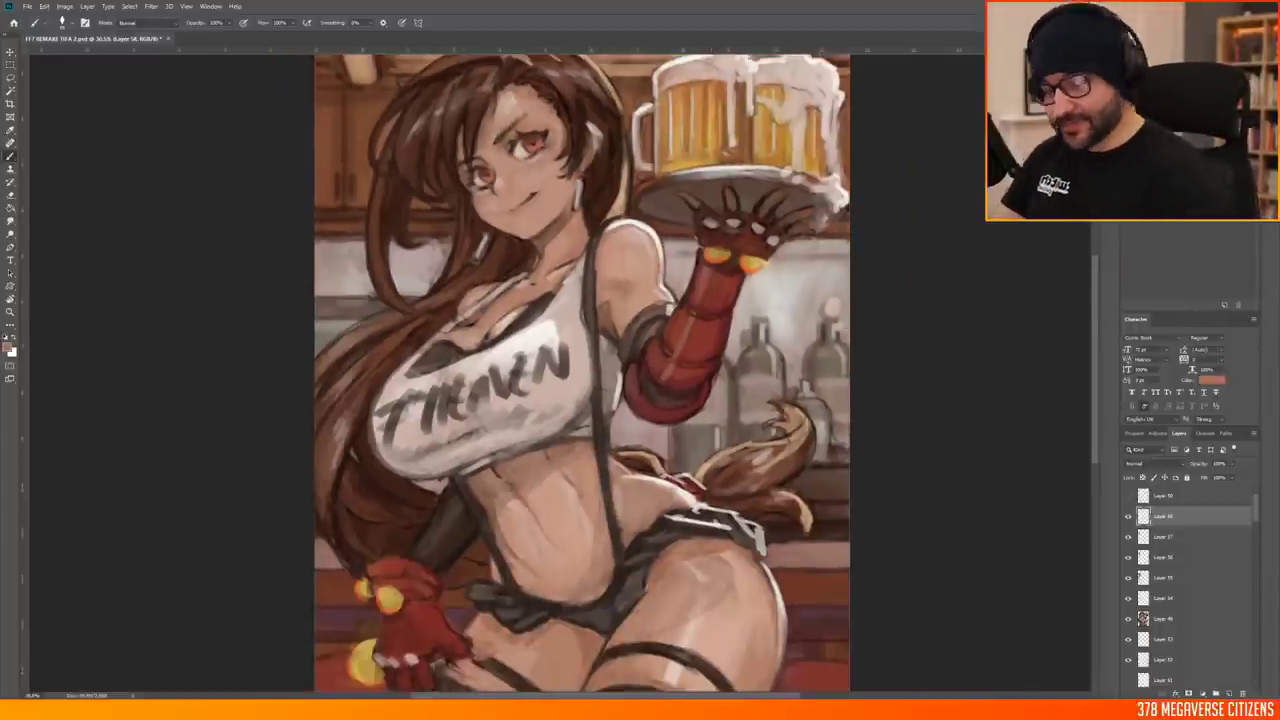
# Refine the dark brown strands of the long hair beside the face and chest, and save the painting
pyautogui.scroll(-1, 383, 222)
pyautogui.scroll(-1, 390, 121)
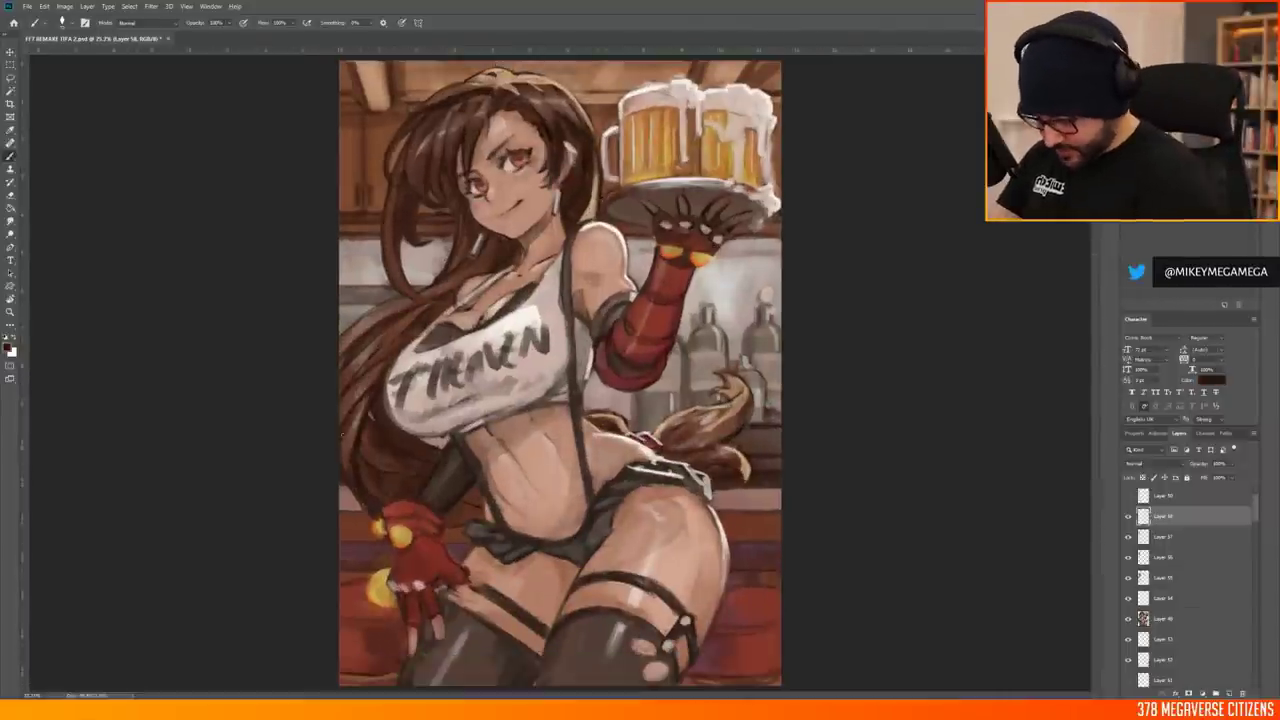
pyautogui.scroll(-1, 436, 171)
pyautogui.scroll(5, 436, 171)
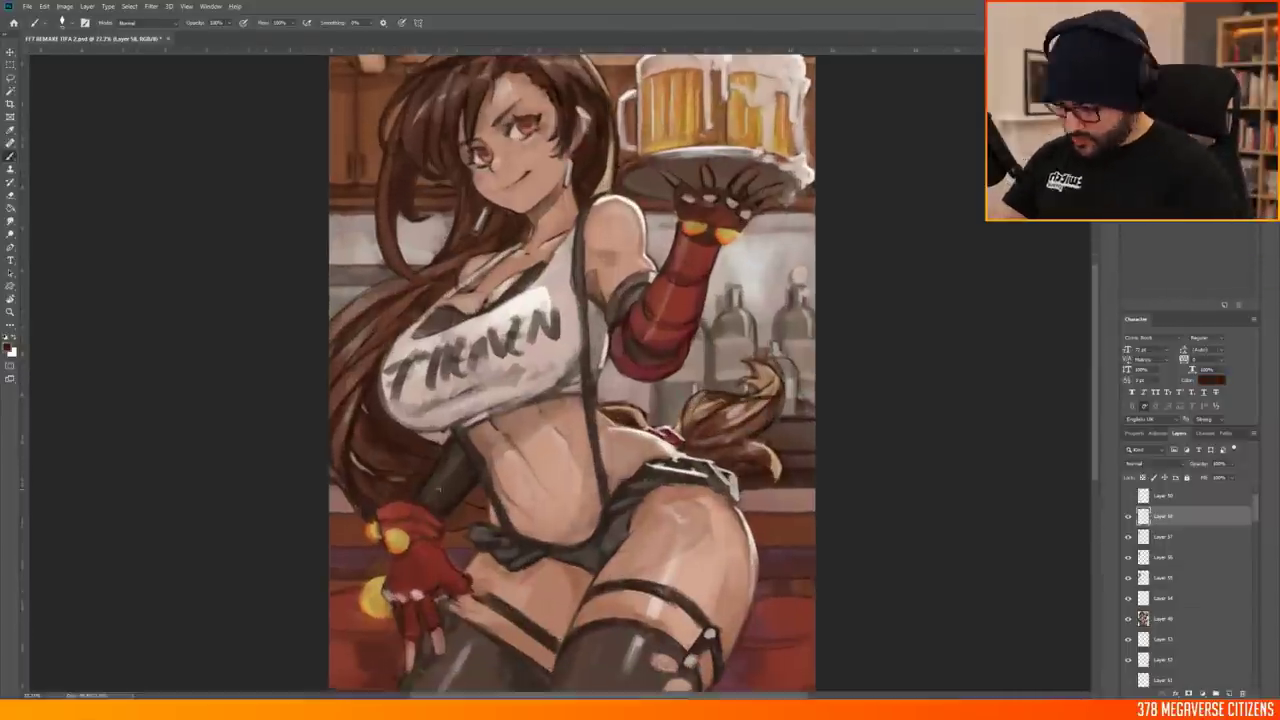
pyautogui.scroll(1, 299, 437)
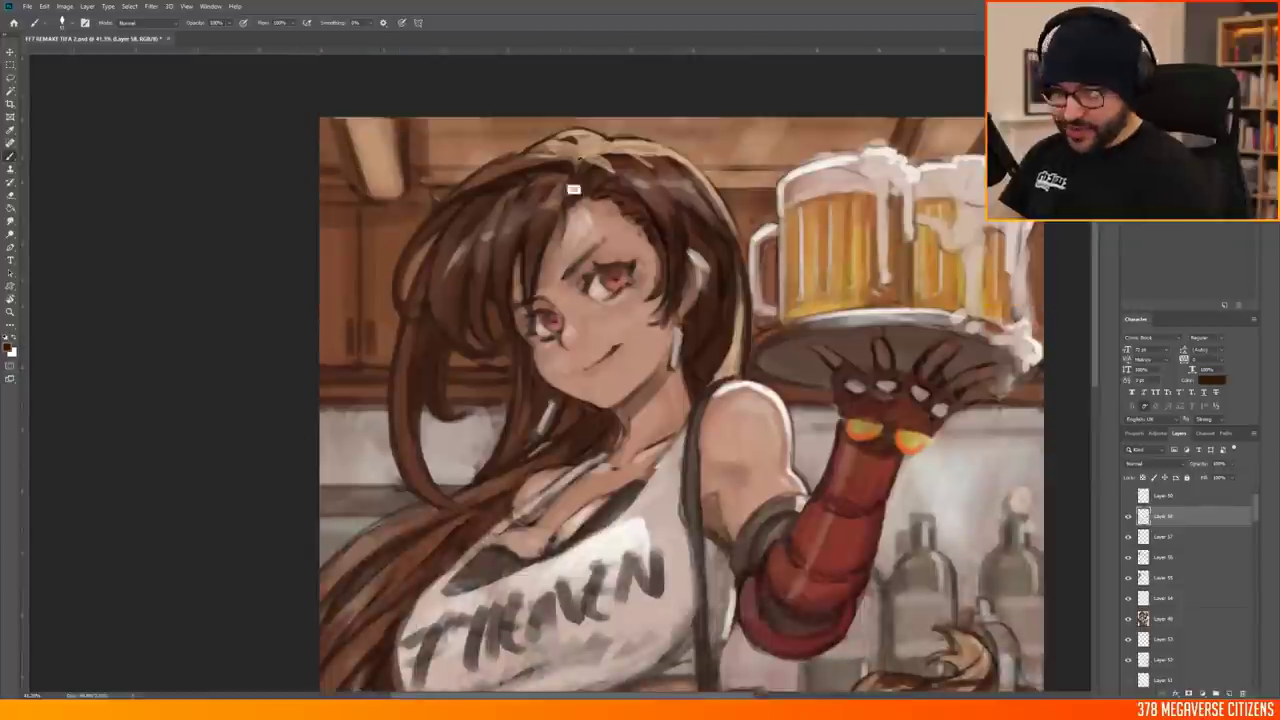
pyautogui.scroll(-1, 681, 400)
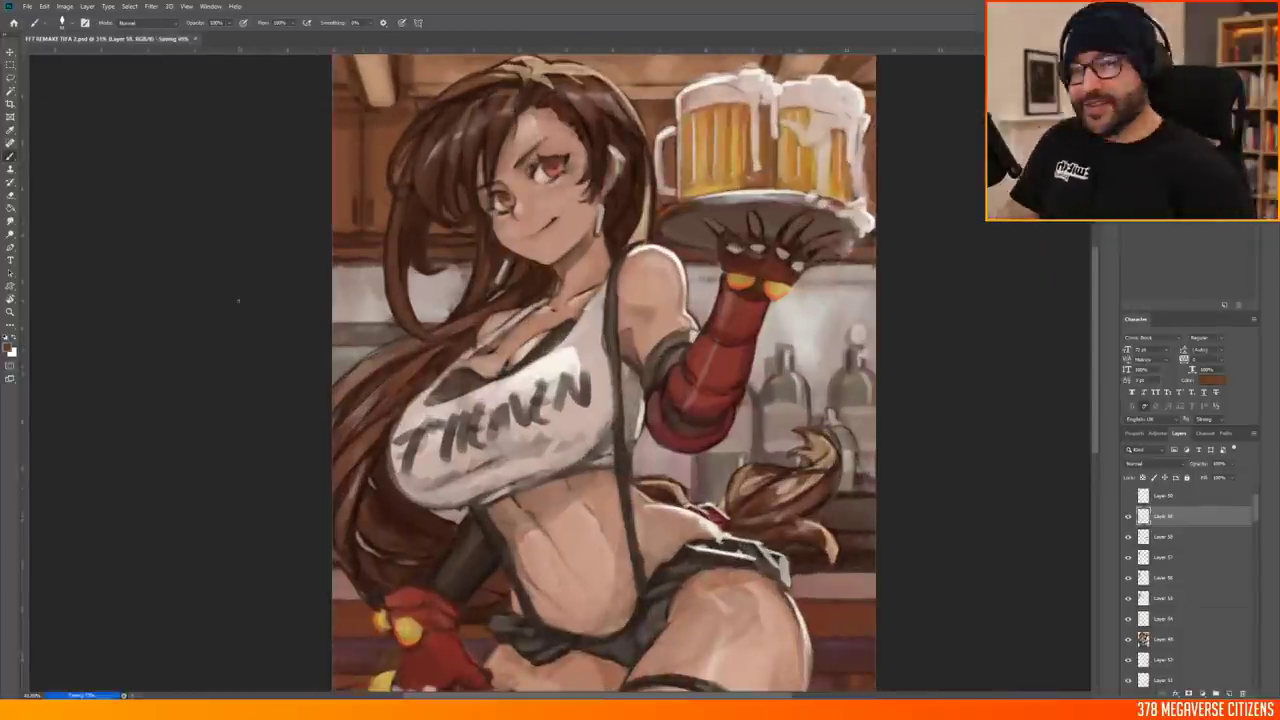
pyautogui.scroll(-1, 238, 300)
pyautogui.scroll(3, 238, 300)
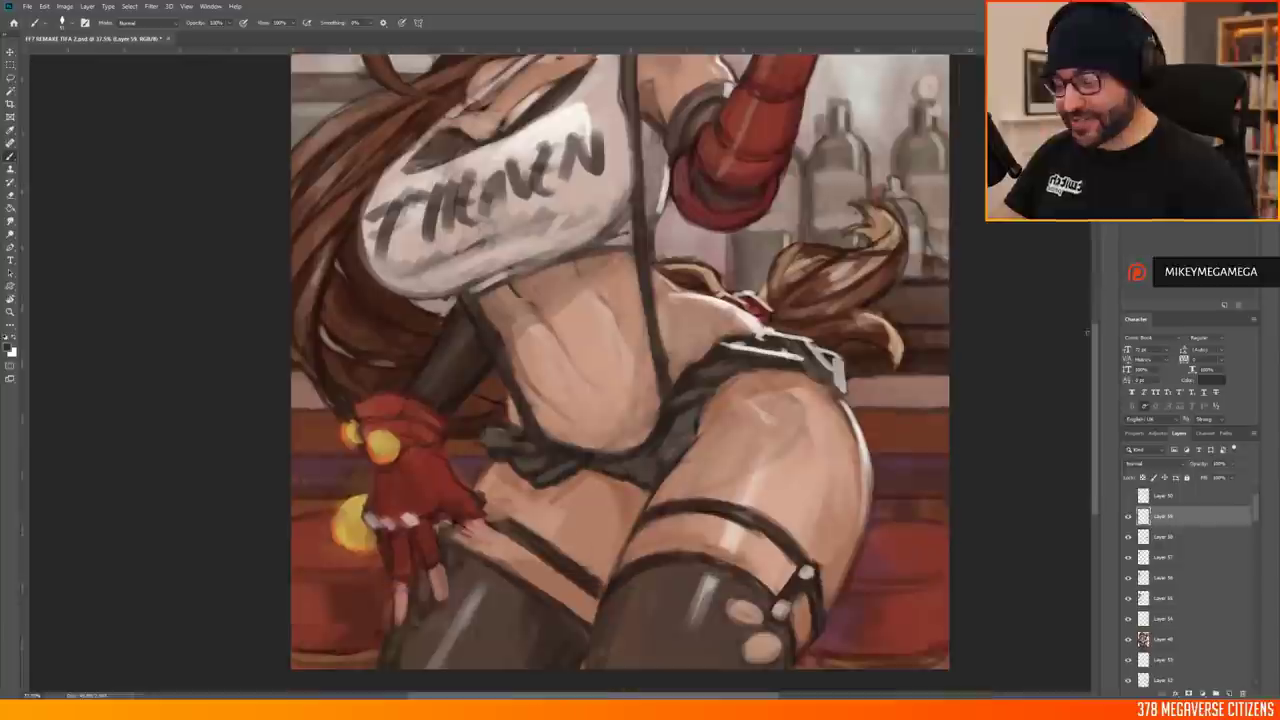
# Sample skin and dark brown tones from the painting for touching up the figure's body and hair
pyautogui.keyDown('alt'); pyautogui.click(556, 405); pyautogui.keyUp('alt')
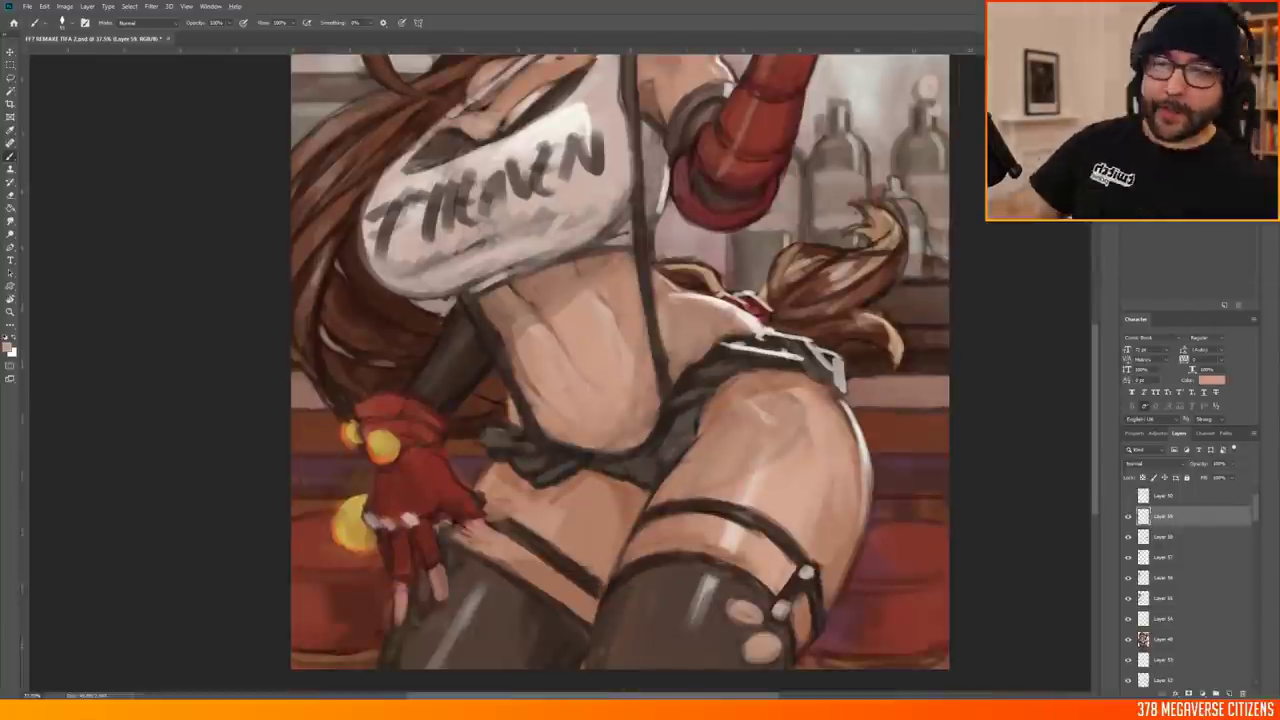
pyautogui.scroll(-2, 617, 100)
pyautogui.scroll(1, 617, 100)
pyautogui.keyDown('alt'); pyautogui.click(617, 100); pyautogui.keyUp('alt')
pyautogui.scroll(1, 617, 100)
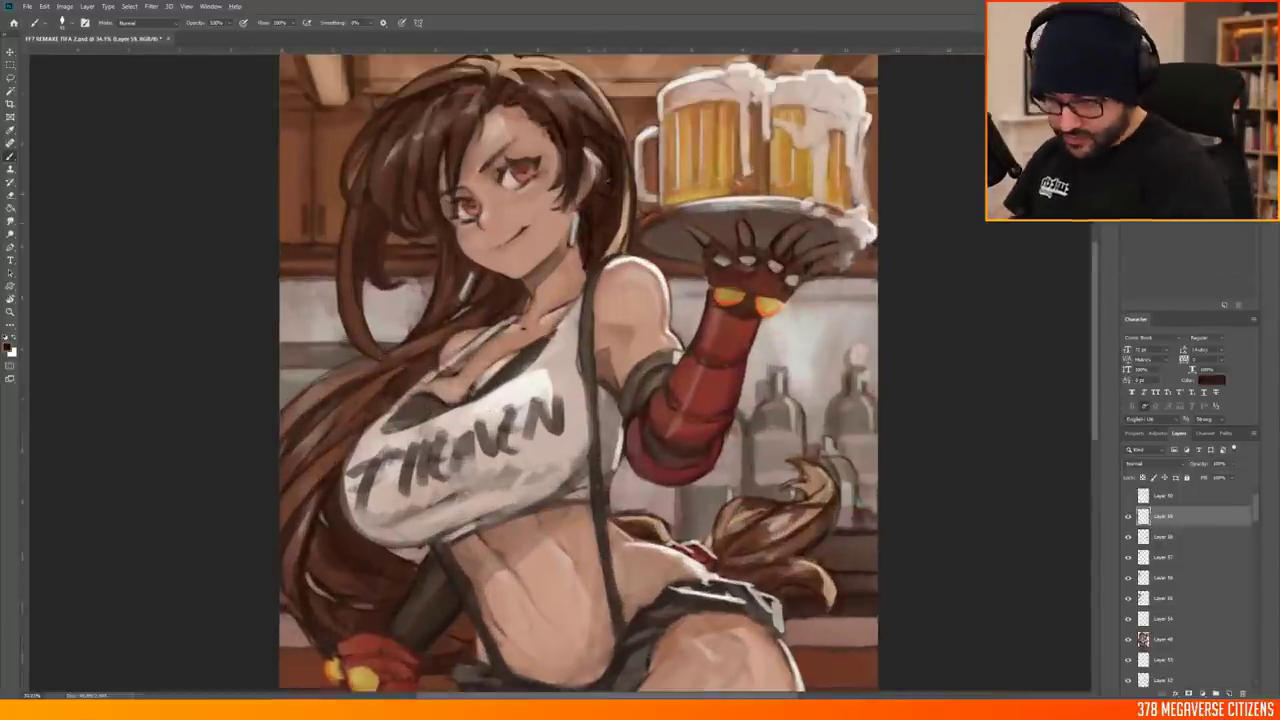
# Add new layers and paint sampled reddish-brown tones into the bangs and the long hair behind the chest
pyautogui.scroll(-2, 35, 151)
pyautogui.scroll(3, 35, 151)
pyautogui.hotkey('ctrl', 'shift', 'alt', 'n')
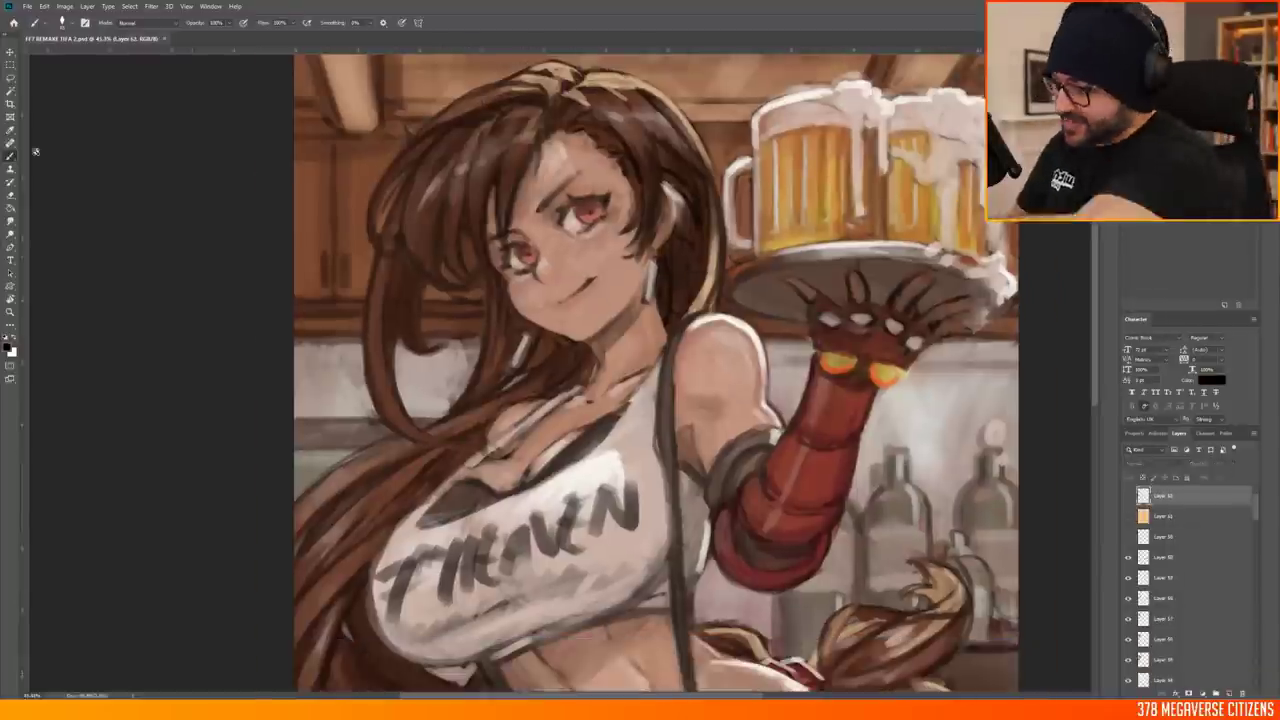
pyautogui.scroll(-1, 35, 151)
pyautogui.keyDown('alt'); pyautogui.click(478, 196); pyautogui.keyUp('alt')
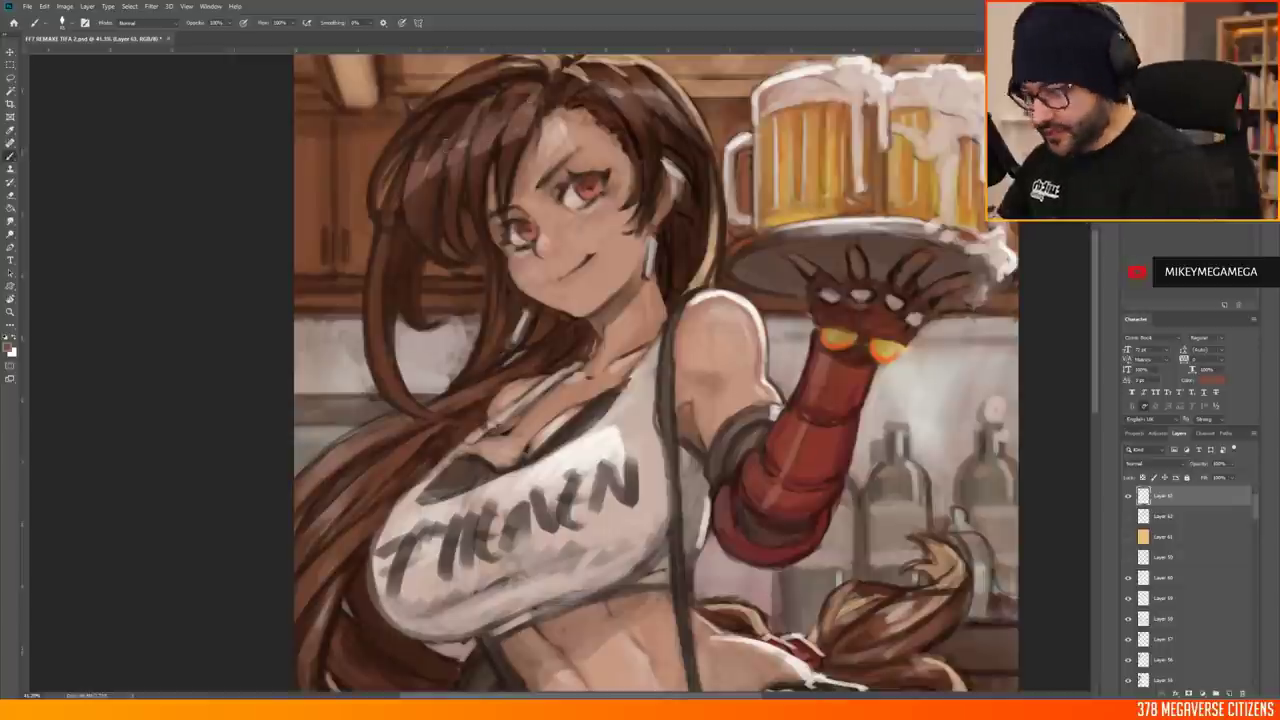
pyautogui.keyDown('alt'); pyautogui.click(393, 466); pyautogui.keyUp('alt')
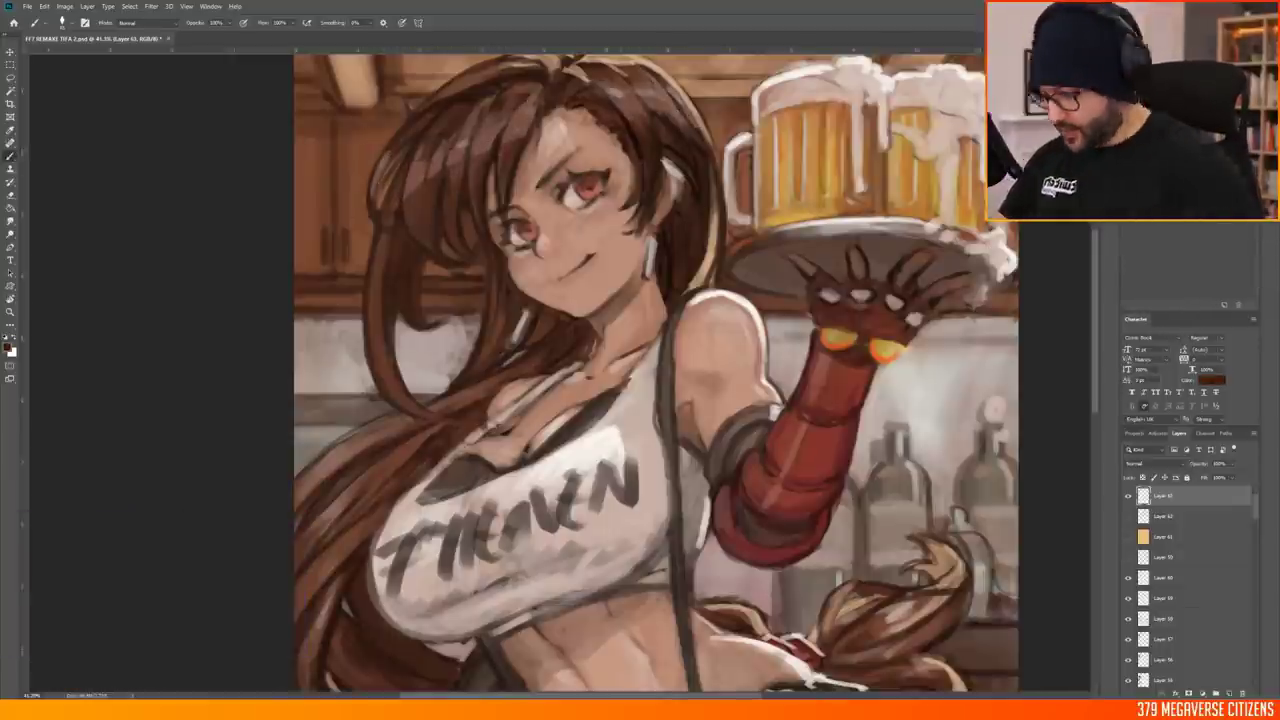
pyautogui.scroll(-3, 560, 370)
pyautogui.scroll(3, 500, 230)
pyautogui.scroll(-4, 560, 370)
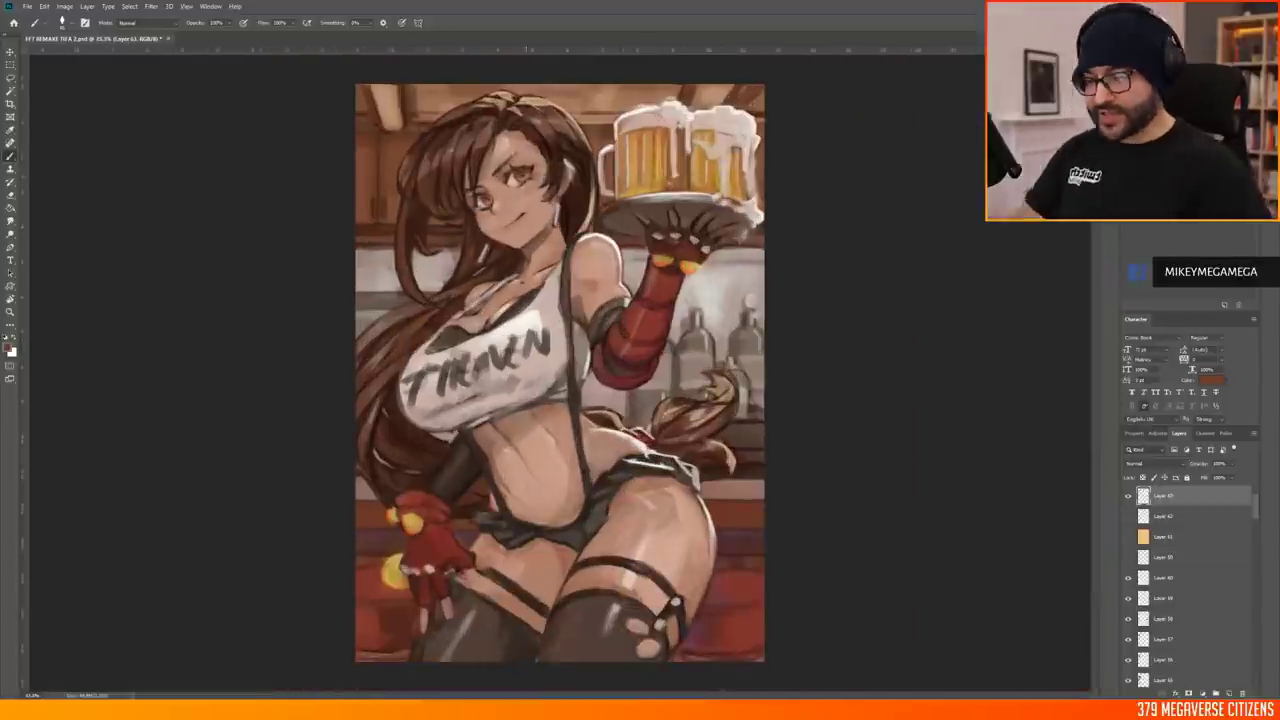
pyautogui.scroll(1, 560, 370)
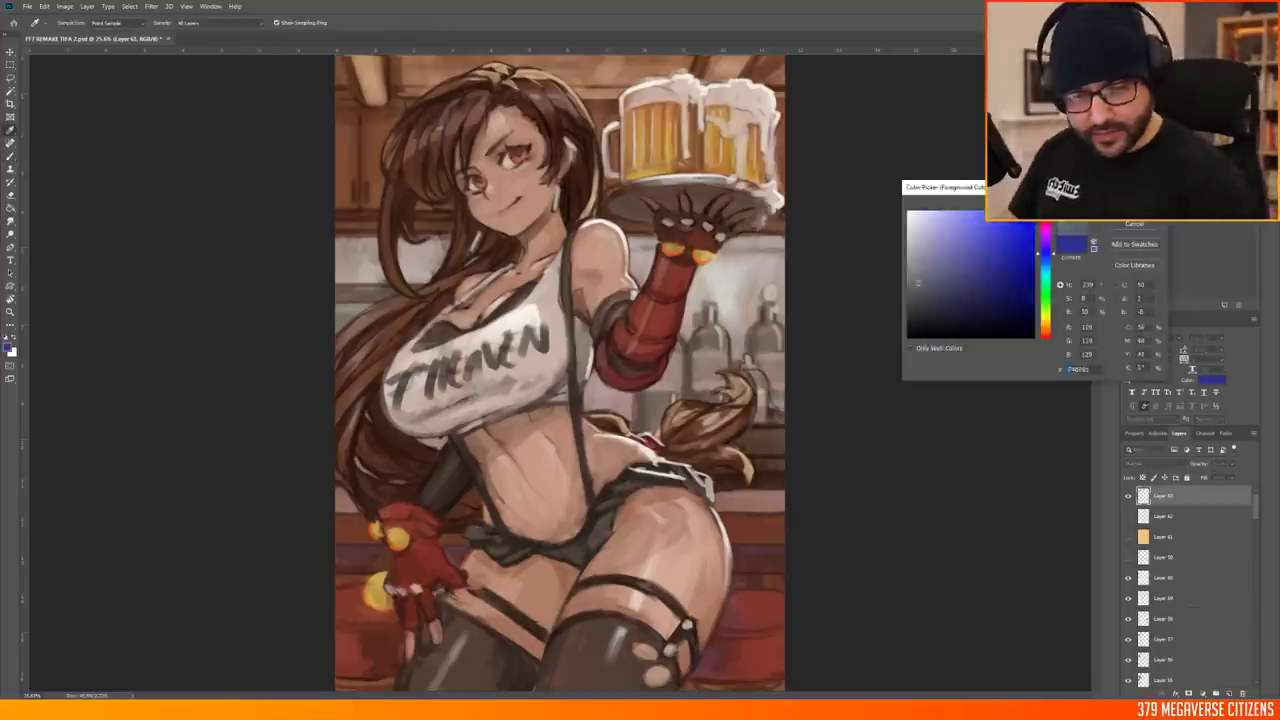
# Choose a muted blue-grey and shade the long hair on a Multiply layer, lowering the layer's opacity
pyautogui.press('Return')
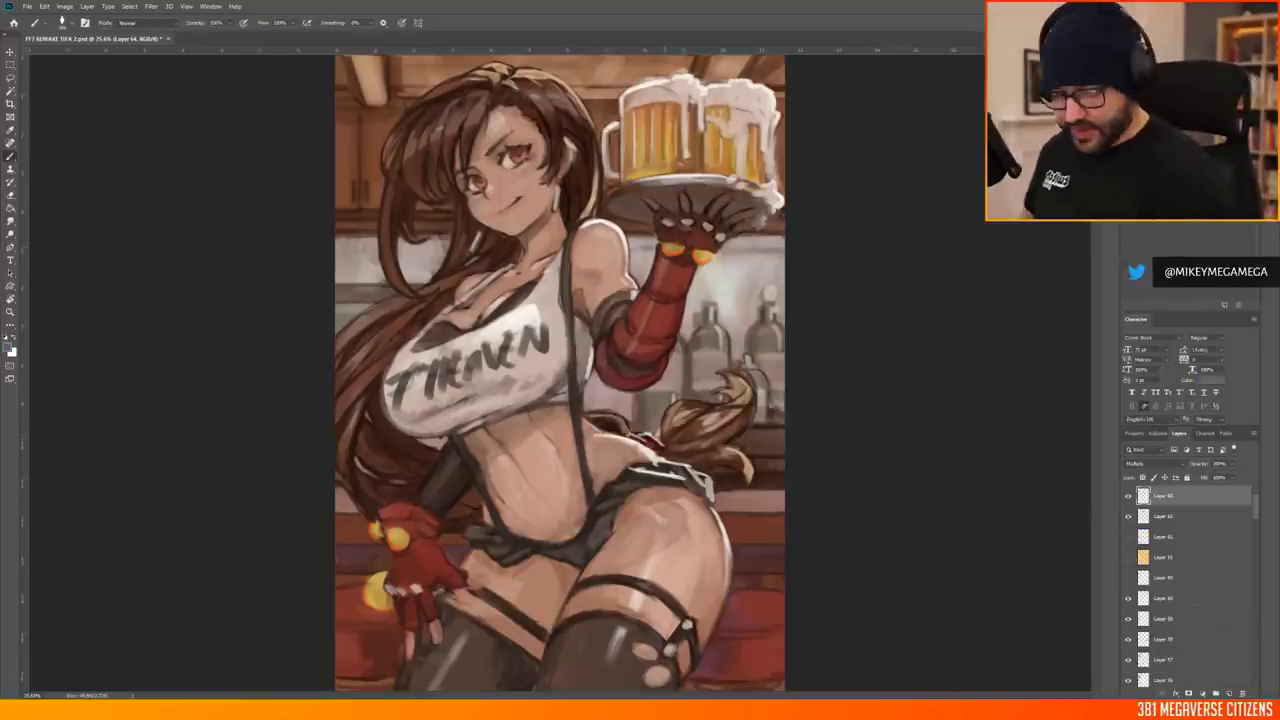
pyautogui.moveTo(400, 460); pyautogui.dragTo(350, 320)
pyautogui.moveTo(470, 220); pyautogui.dragTo(400, 340)
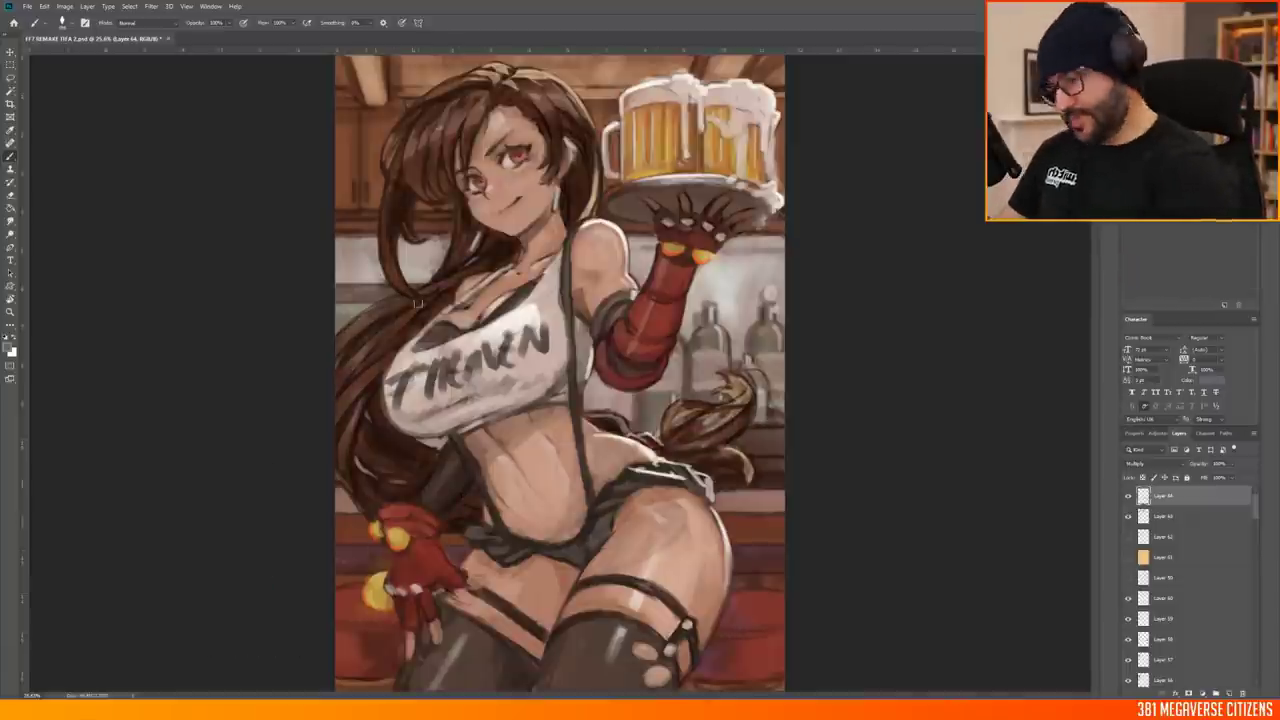
pyautogui.hotkey('ctrl', '-')
pyautogui.hotkey('ctrl', '-')
pyautogui.press('m')
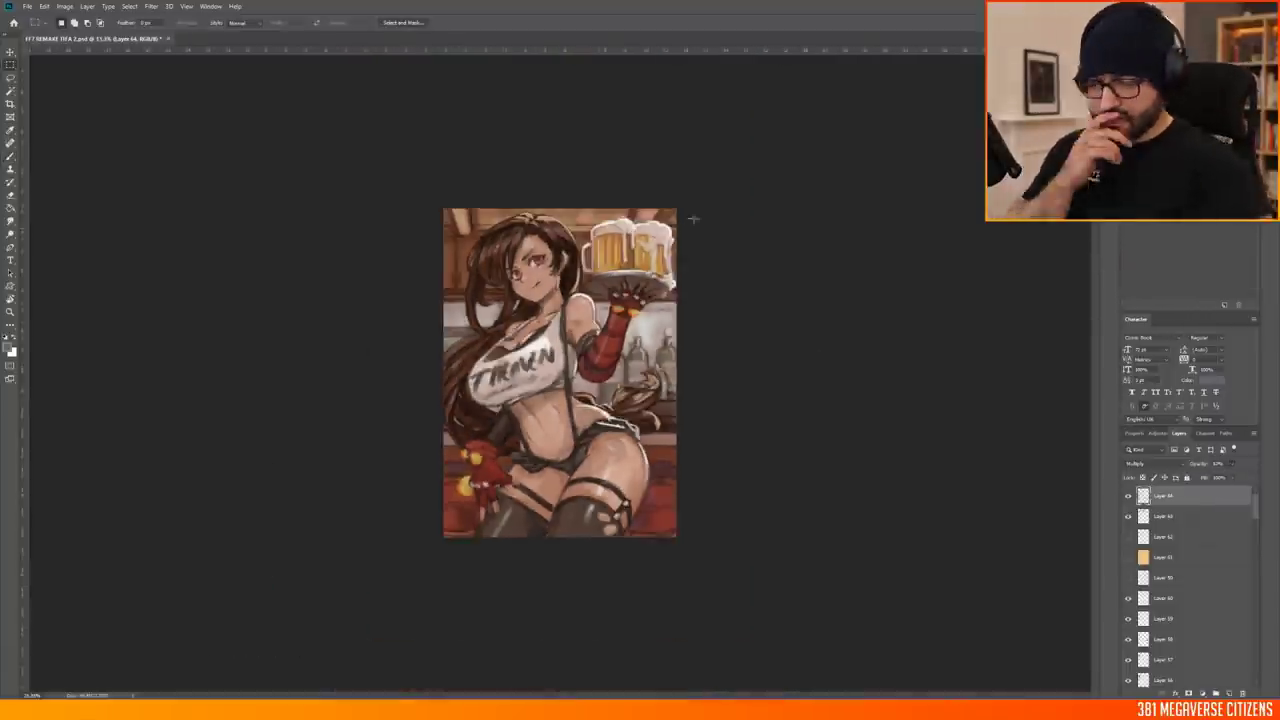
# Add a Normal layer for near-white brushwork above the hair shading, and reselect the Multiply layer beneath it
pyautogui.hotkey('ctrl', '+')
pyautogui.press('b')
pyautogui.hotkey('ctrl', '+')
pyautogui.rightClick(600, 130)
pyautogui.press('Escape')
pyautogui.scroll(-3, 461, 353)
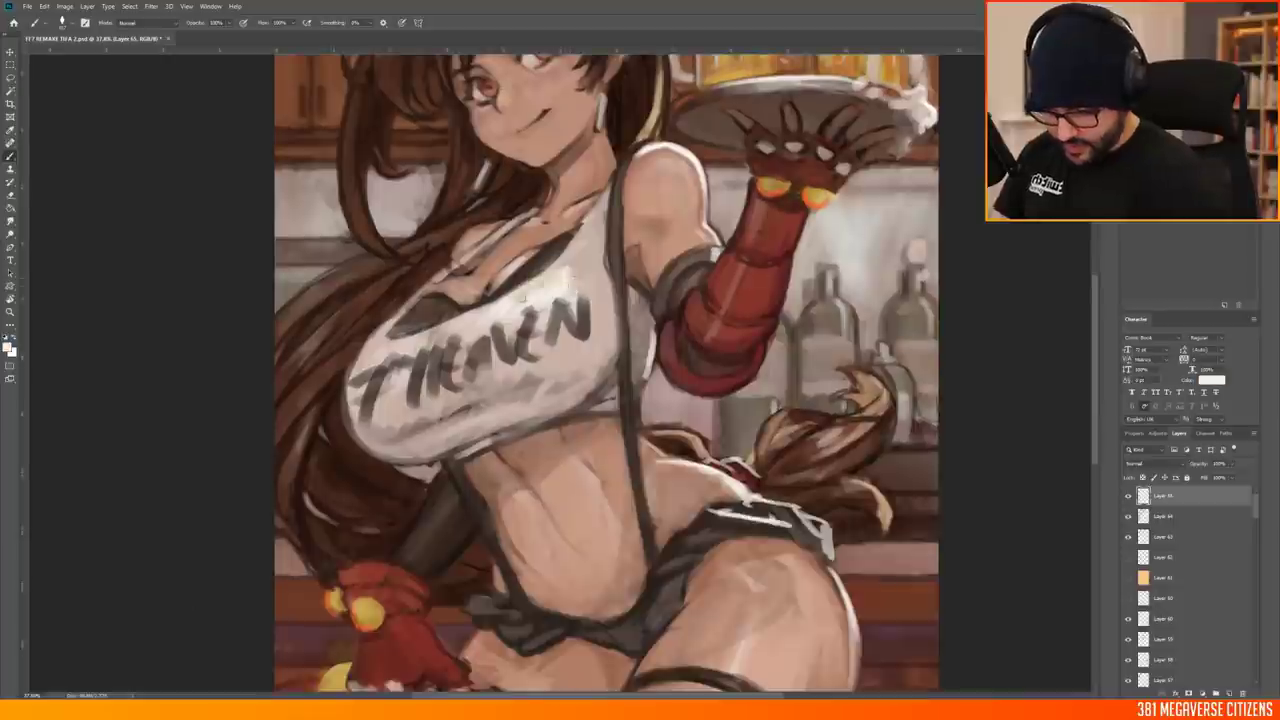
pyautogui.hotkey('ctrl', 'shift', 'alt', 'n')
pyautogui.hotkey('ctrl', '-')
pyautogui.hotkey('ctrl', '-')
pyautogui.hotkey('alt', '[')
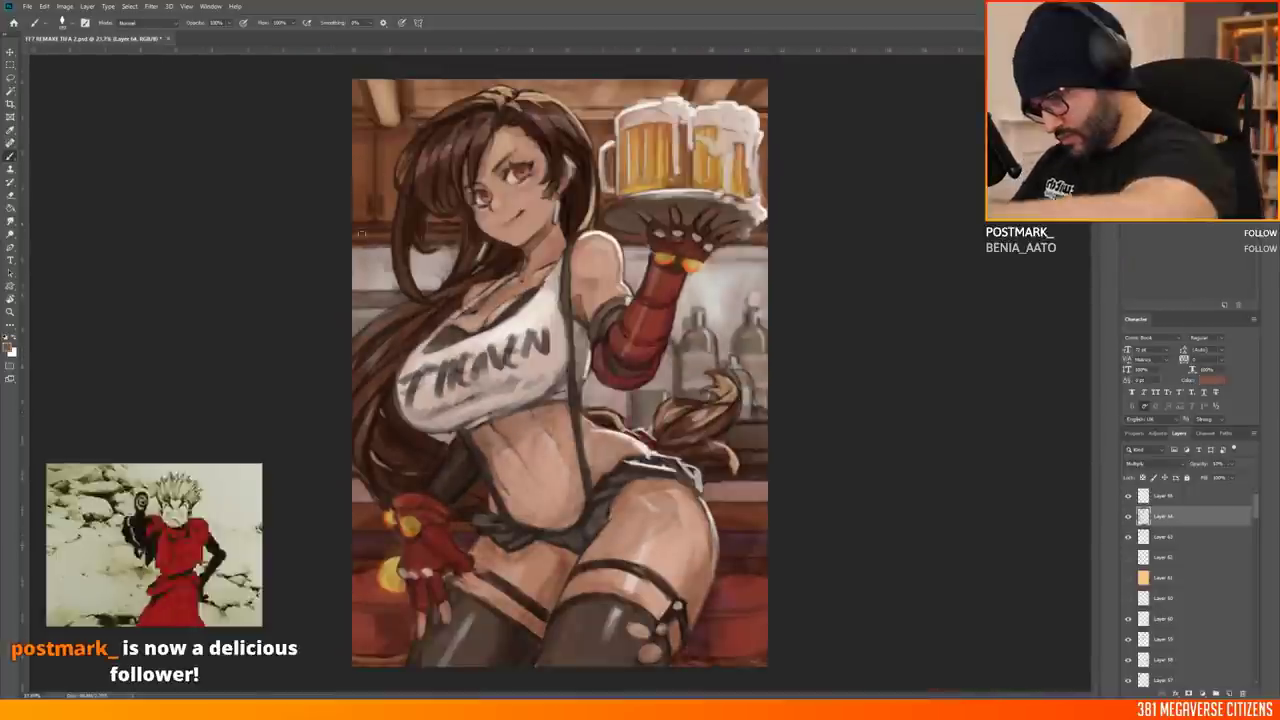
# Repaint the raised arm's red gauntlet with darker bands, plate edges and rivets, and save the painting
pyautogui.hotkey('ctrl', '-')
pyautogui.hotkey('ctrl', '+')
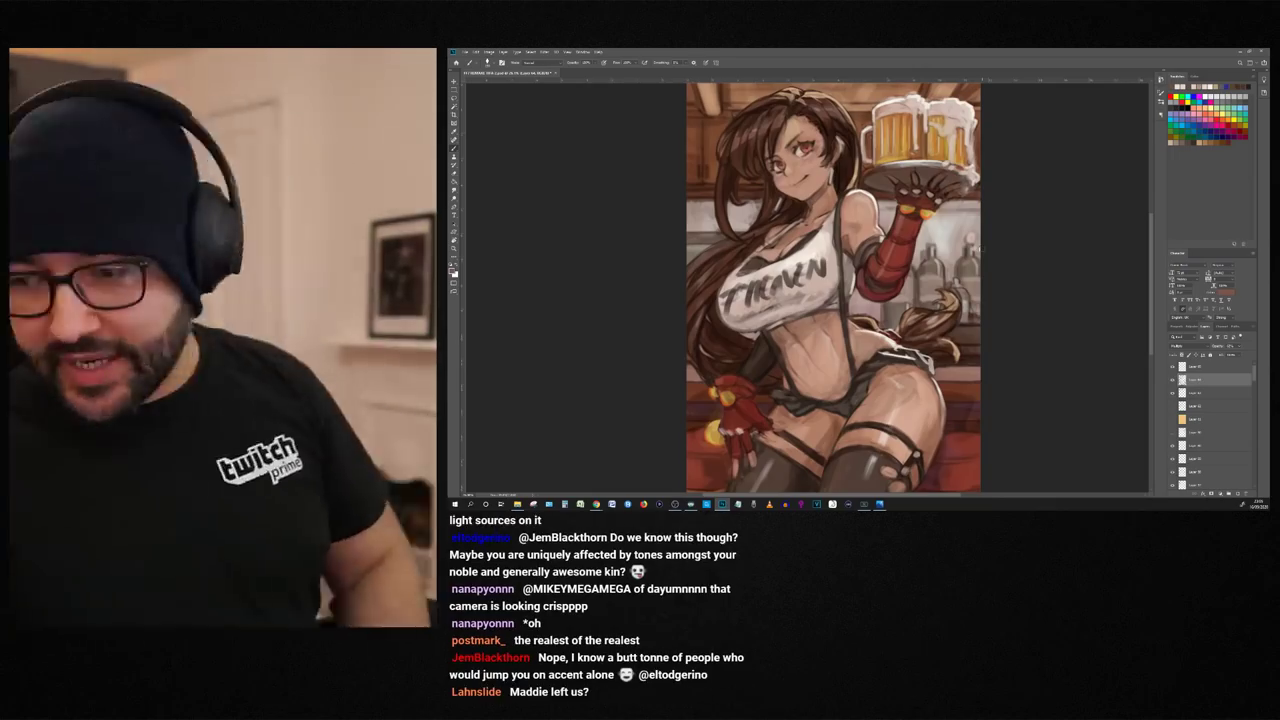
pyautogui.hotkey('ctrl', '+')
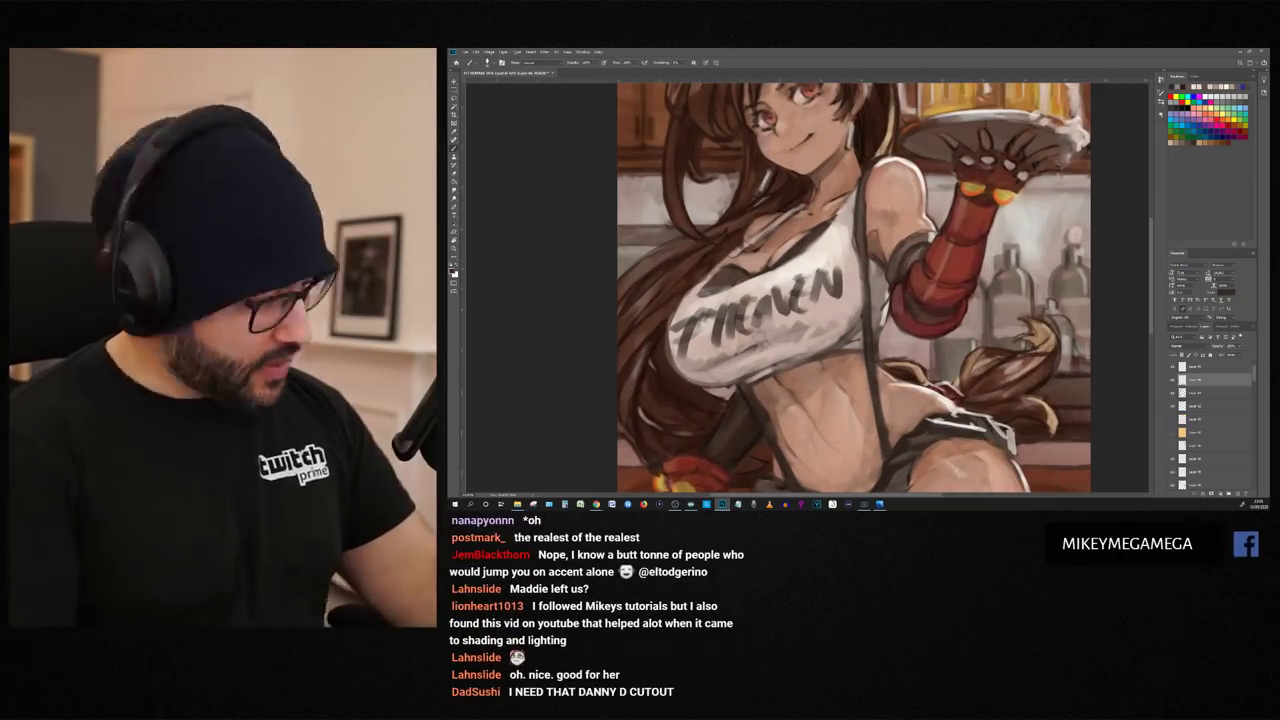
pyautogui.hotkey('ctrl', '+')
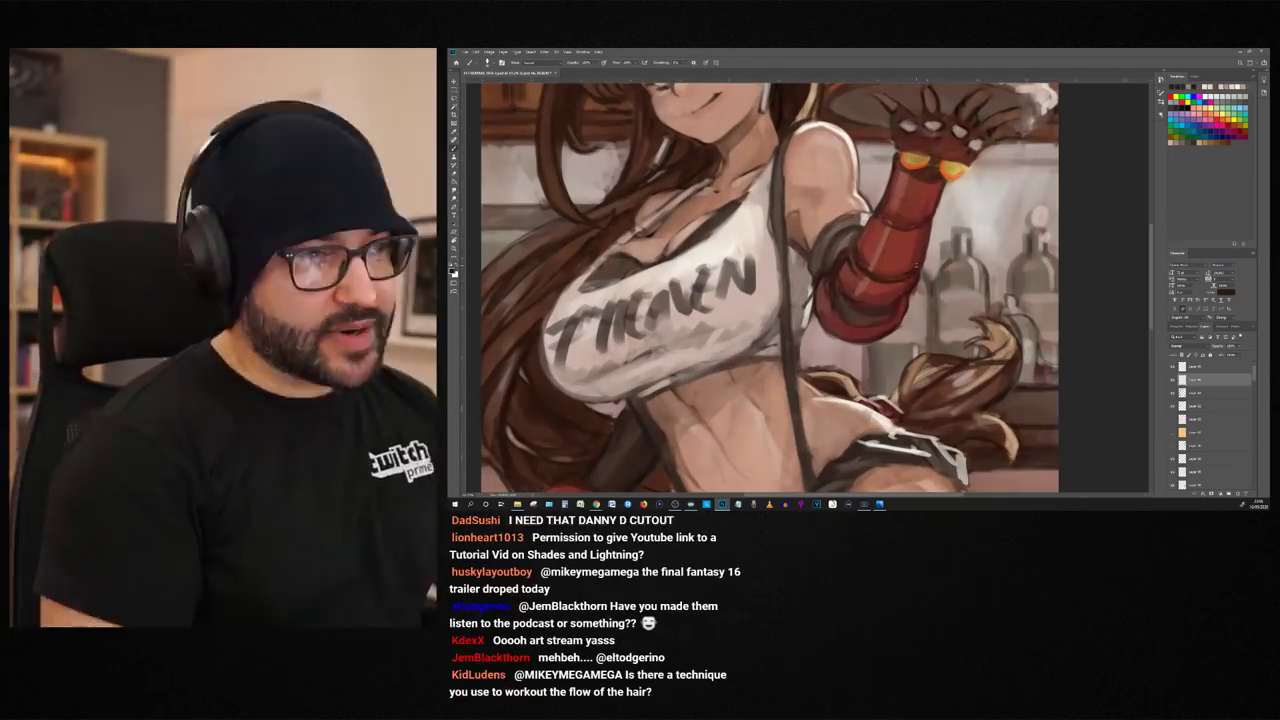
pyautogui.hotkey('ctrl', '0')
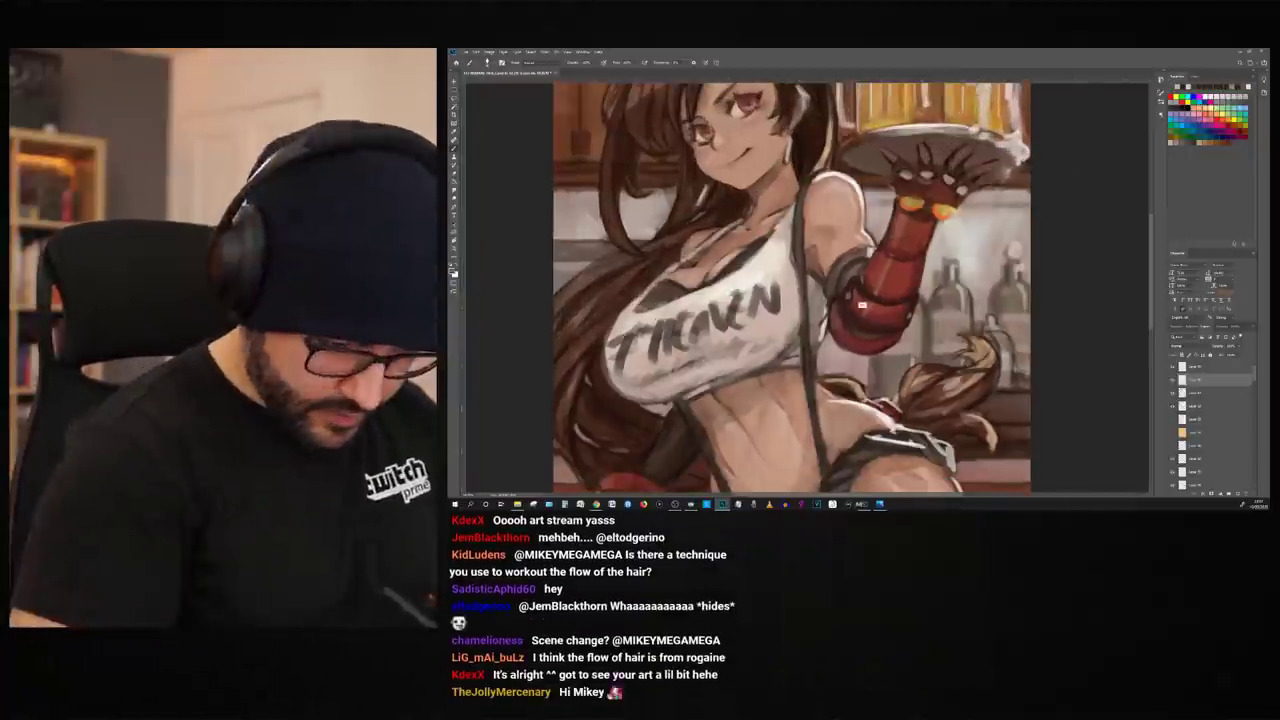
pyautogui.hotkey('ctrl', '+')
pyautogui.hotkey('ctrl', '0')
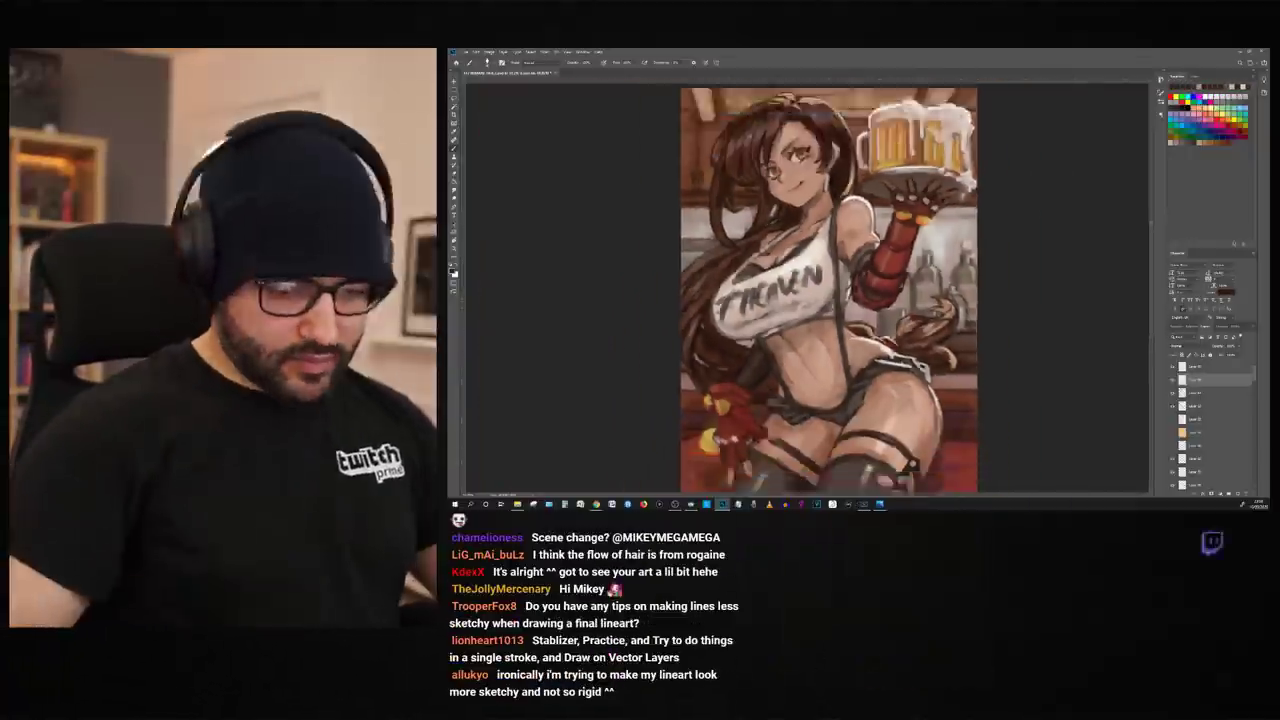
pyautogui.hotkey('ctrl', '+')
pyautogui.hotkey('ctrl', '0')
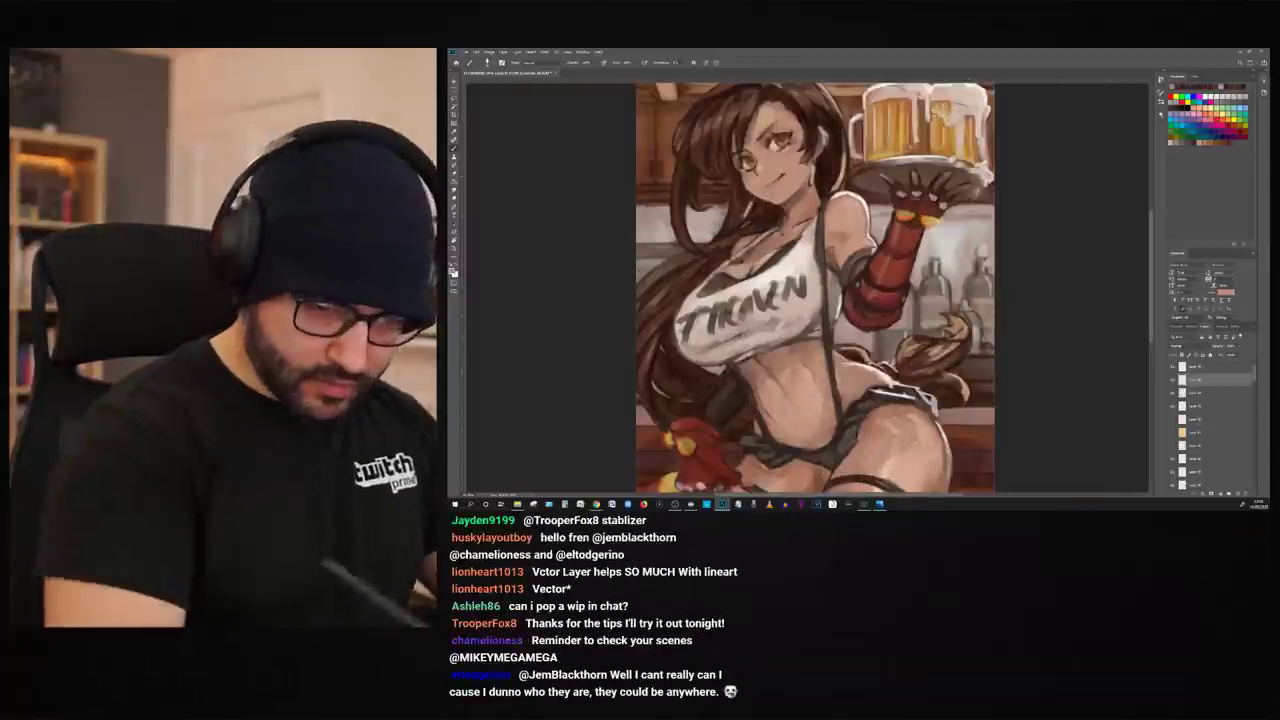
pyautogui.hotkey('ctrl', '0')
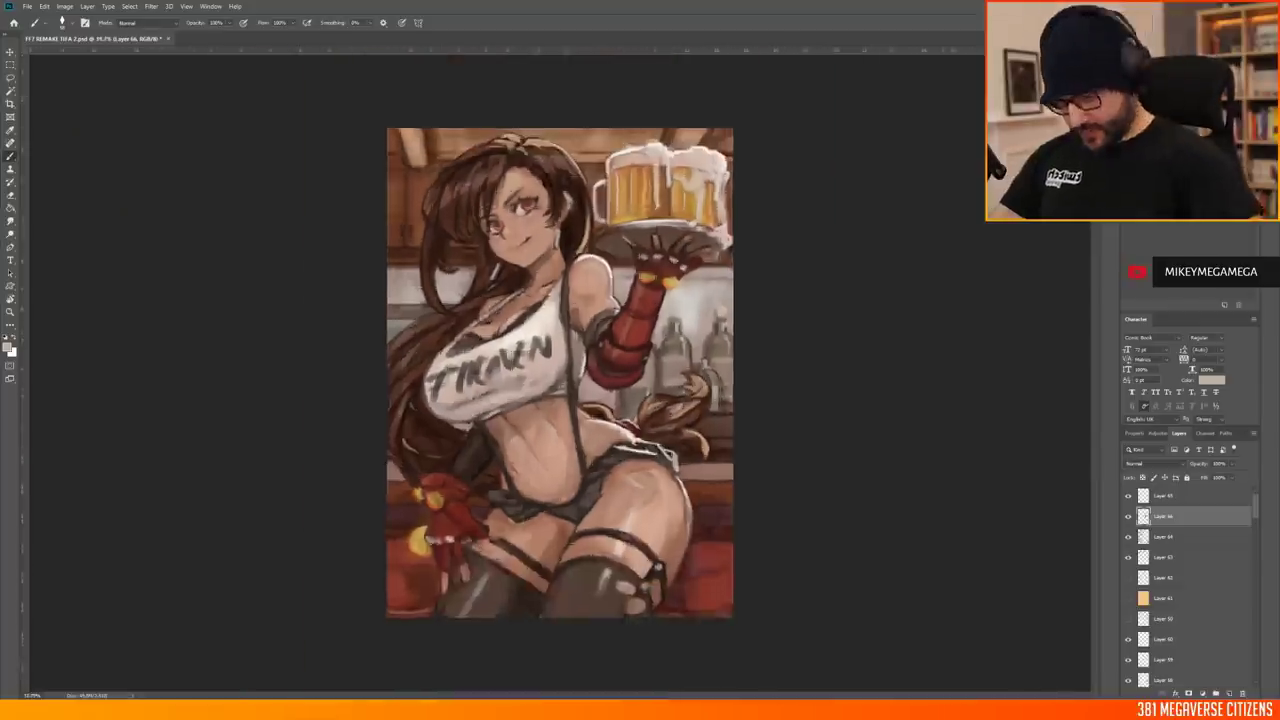
pyautogui.hotkey('ctrl', '+')
pyautogui.hotkey('ctrl', 's')
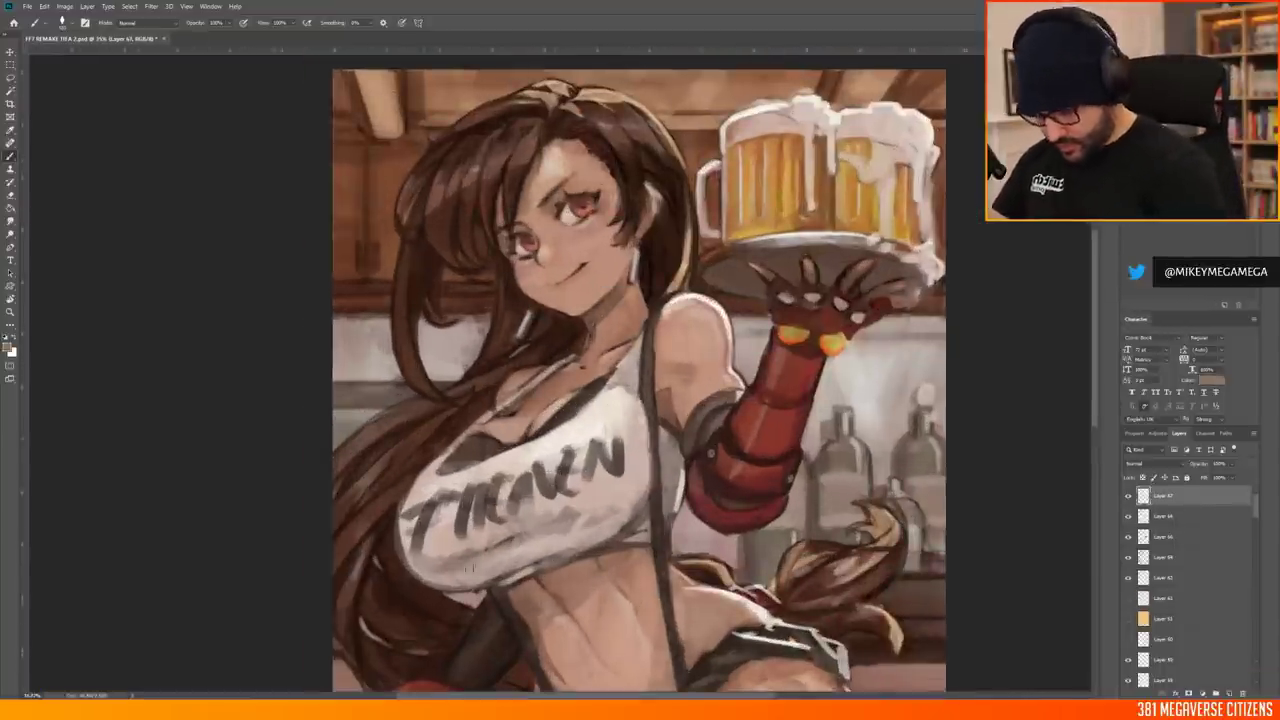
# Refine the white top with light beige tones and add a Multiply layer for reddish-brown shading
pyautogui.scroll(-1, 425, 152)
pyautogui.scroll(2, 425, 152)
pyautogui.scroll(-3, 425, 152)
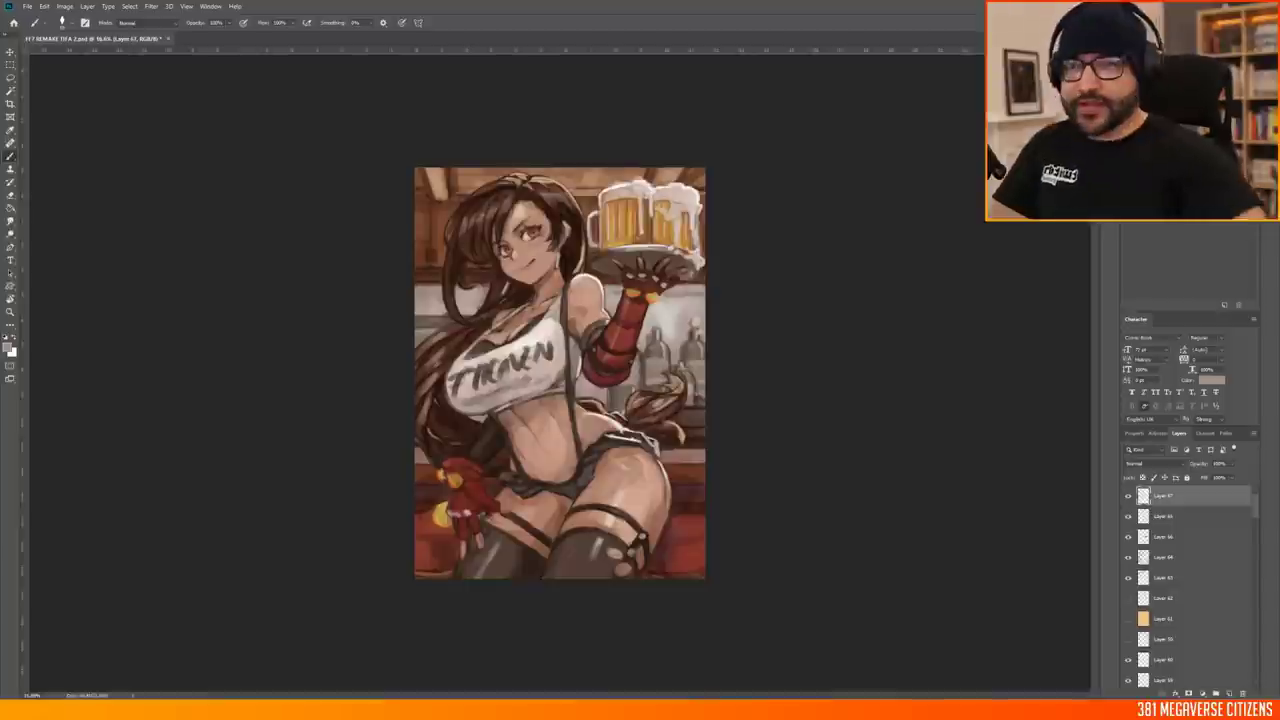
pyautogui.scroll(3, 425, 152)
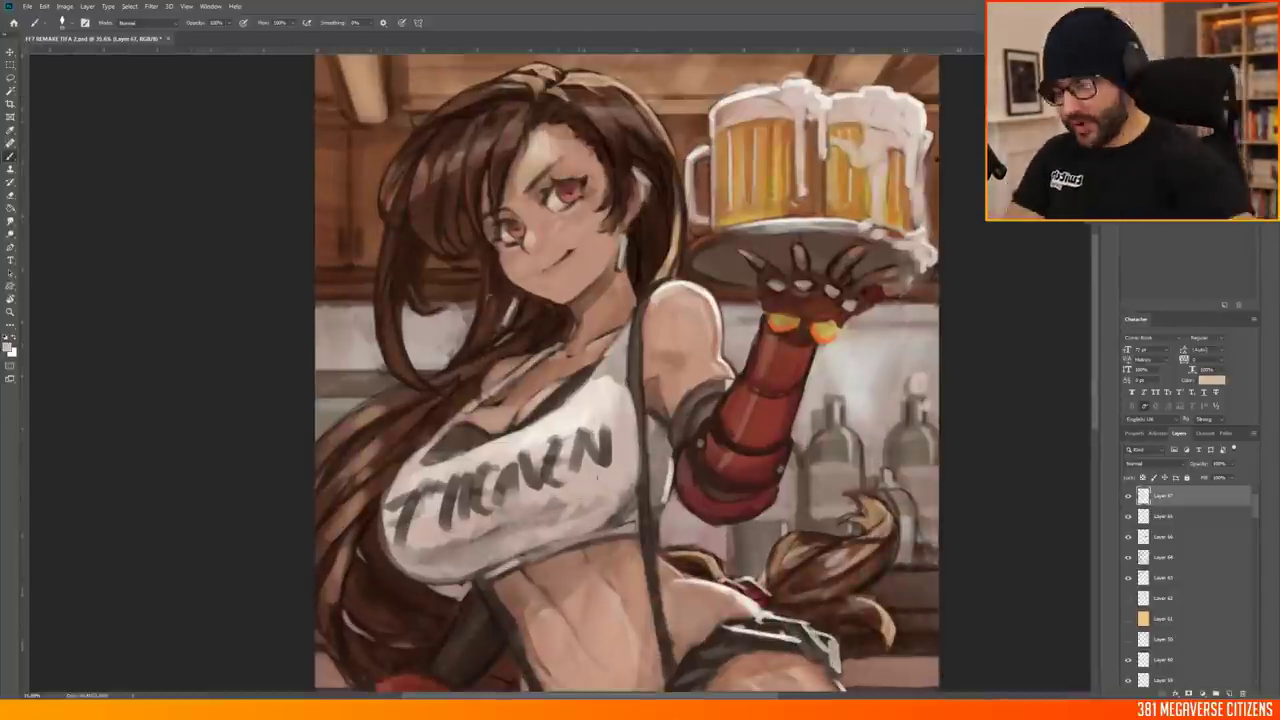
pyautogui.scroll(-3, 573, 180)
pyautogui.scroll(4, 573, 180)
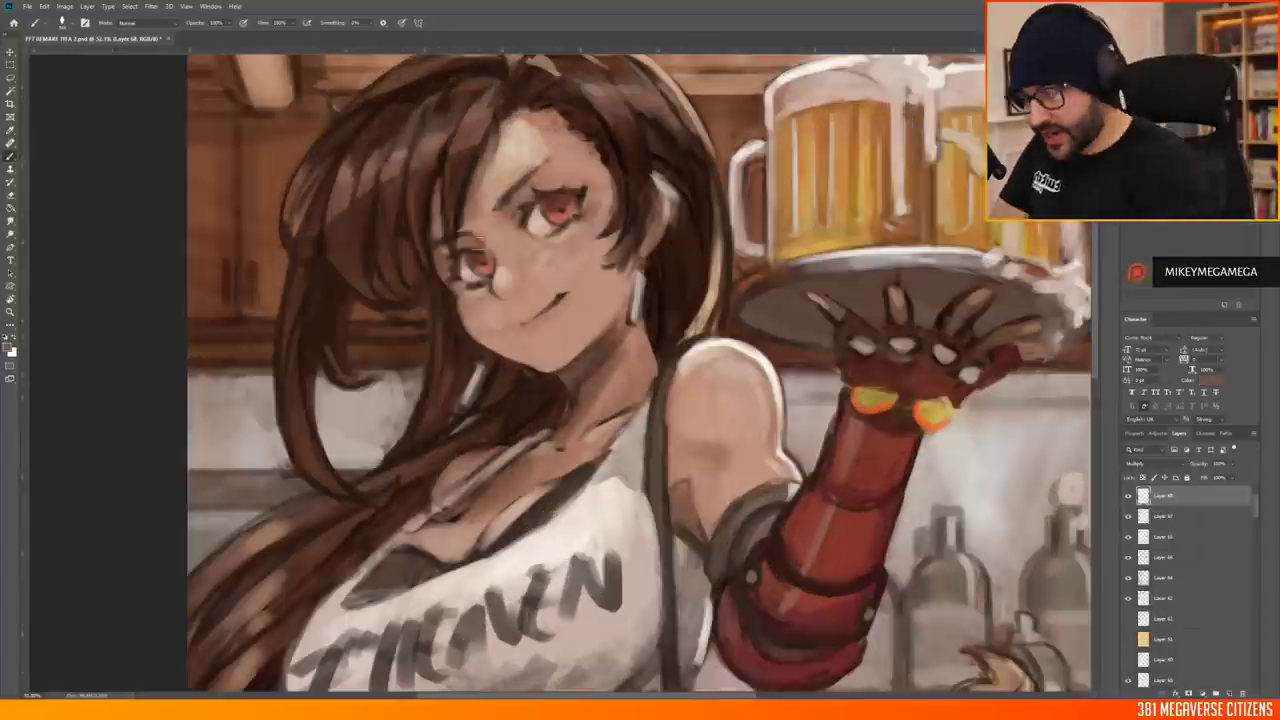
# Add a new Normal layer and check the composition by mirroring the canvas and flipping it back
pyautogui.scroll(-3, 505, 295)
pyautogui.hotkey('ctrl', 'shift', 'alt', 'n')
pyautogui.press('h')
pyautogui.scroll(2, 302, 213)
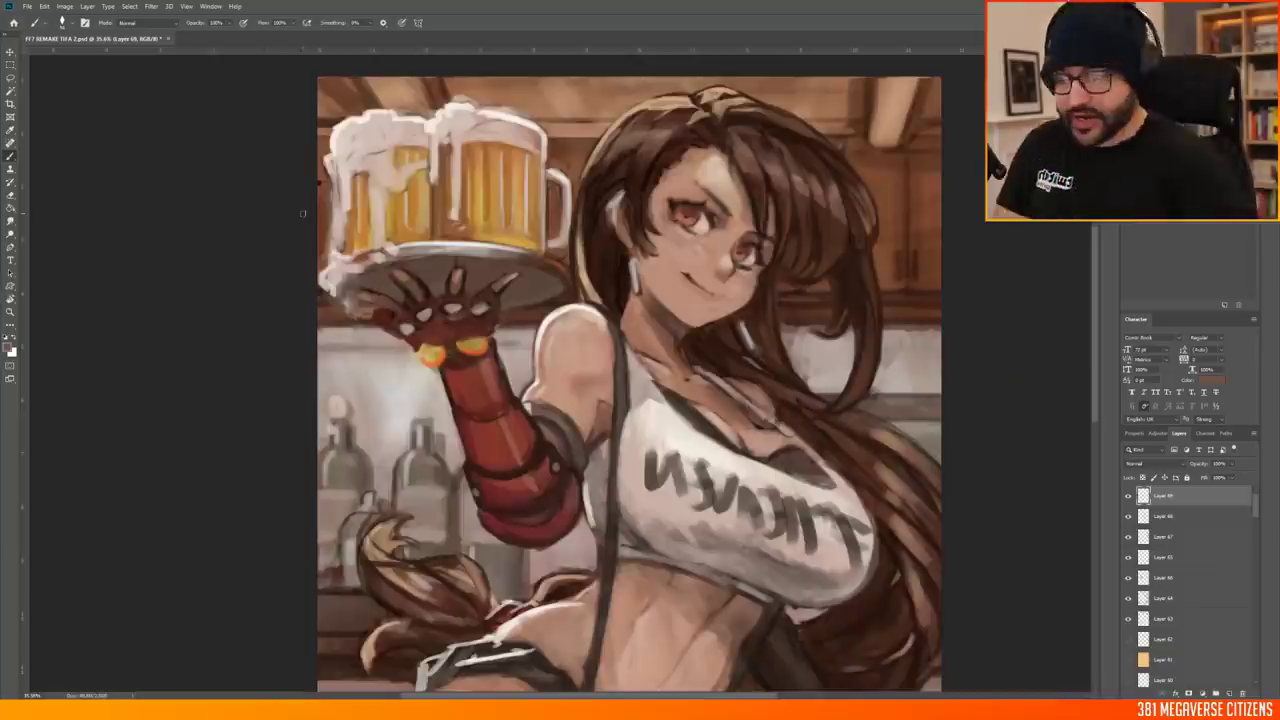
pyautogui.scroll(-1, 503, 143)
pyautogui.press('h')
# Smooth the outer contour of the bangs and the looping lock beside the face with dark brown and background tones
pyautogui.scroll(-2, 600, 300)
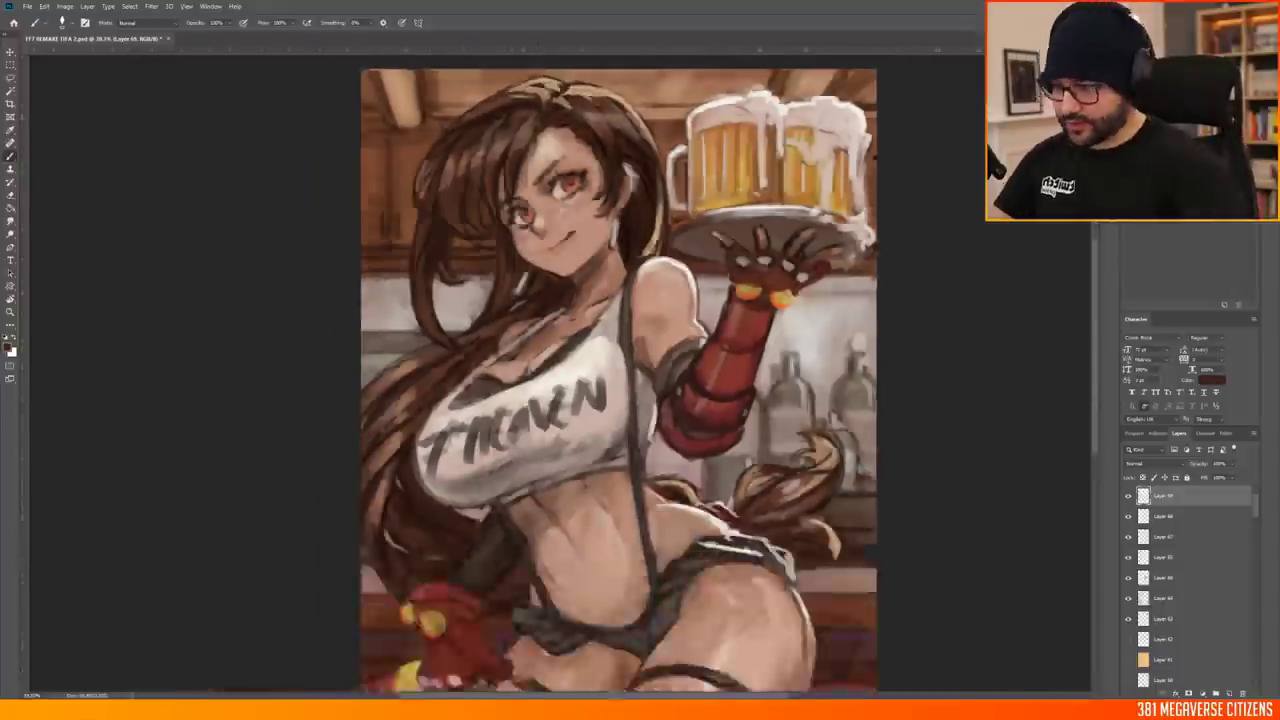
pyautogui.scroll(2, 410, 158)
pyautogui.scroll(-2, 407, 262)
pyautogui.scroll(2, 407, 262)
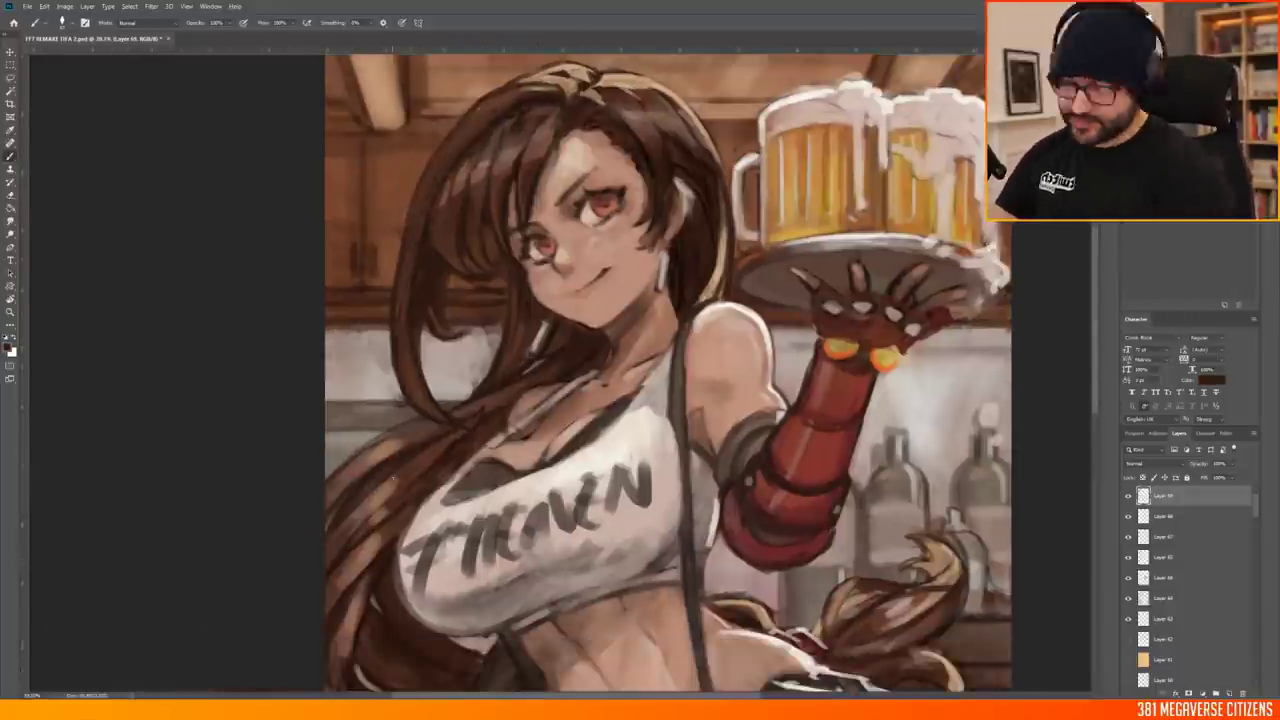
pyautogui.scroll(-2, 668, 378)
pyautogui.scroll(2, 668, 378)
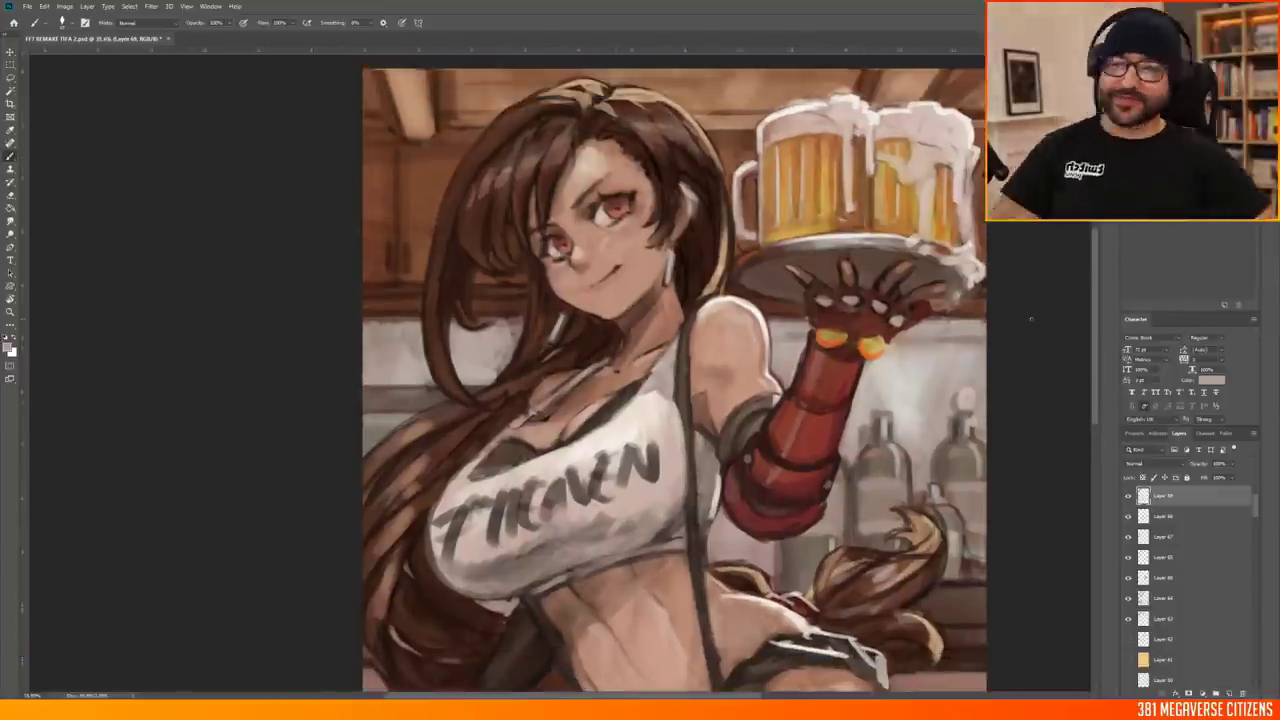
pyautogui.scroll(-1, 676, 370)
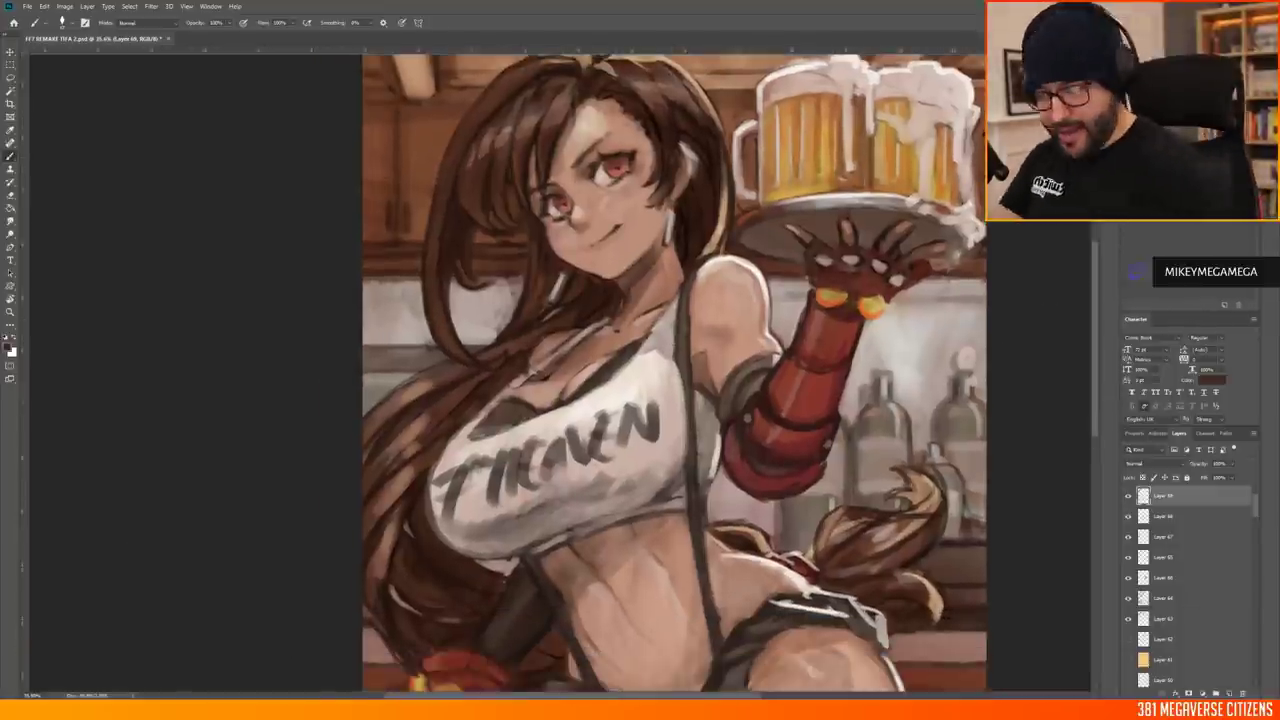
pyautogui.scroll(-2, 625, 370)
pyautogui.scroll(-3, 455, 262)
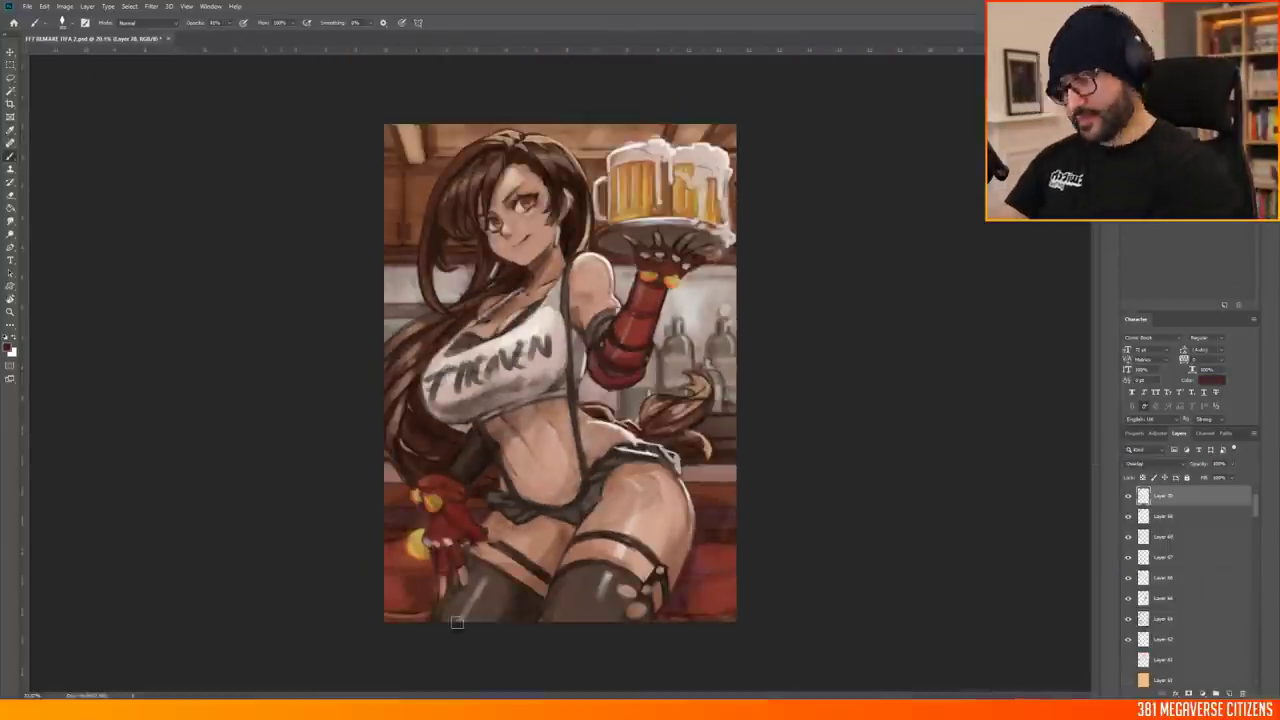
# Add a Multiply layer and darken the painting's edges and lower area with a large soft vignette
pyautogui.hotkey('ctrl', 'shift', 'n')
pyautogui.rightClick(560, 250)
pyautogui.press('Escape')
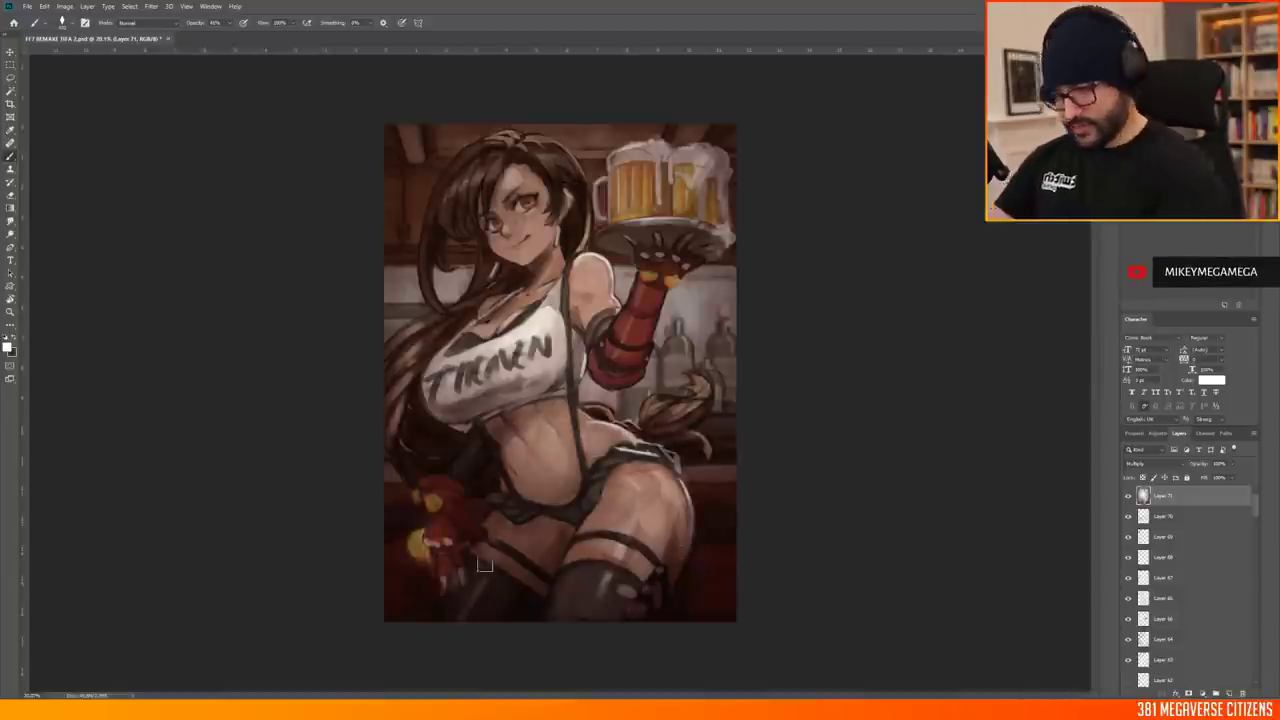
# Compare the painting with and without the vignette, duplicate the vignette layer and clear the selection
pyautogui.click(1128, 496)
pyautogui.click(1128, 496)
pyautogui.hotkey('ctrl', 'j')
pyautogui.press('m')
pyautogui.hotkey('ctrl', 'd')
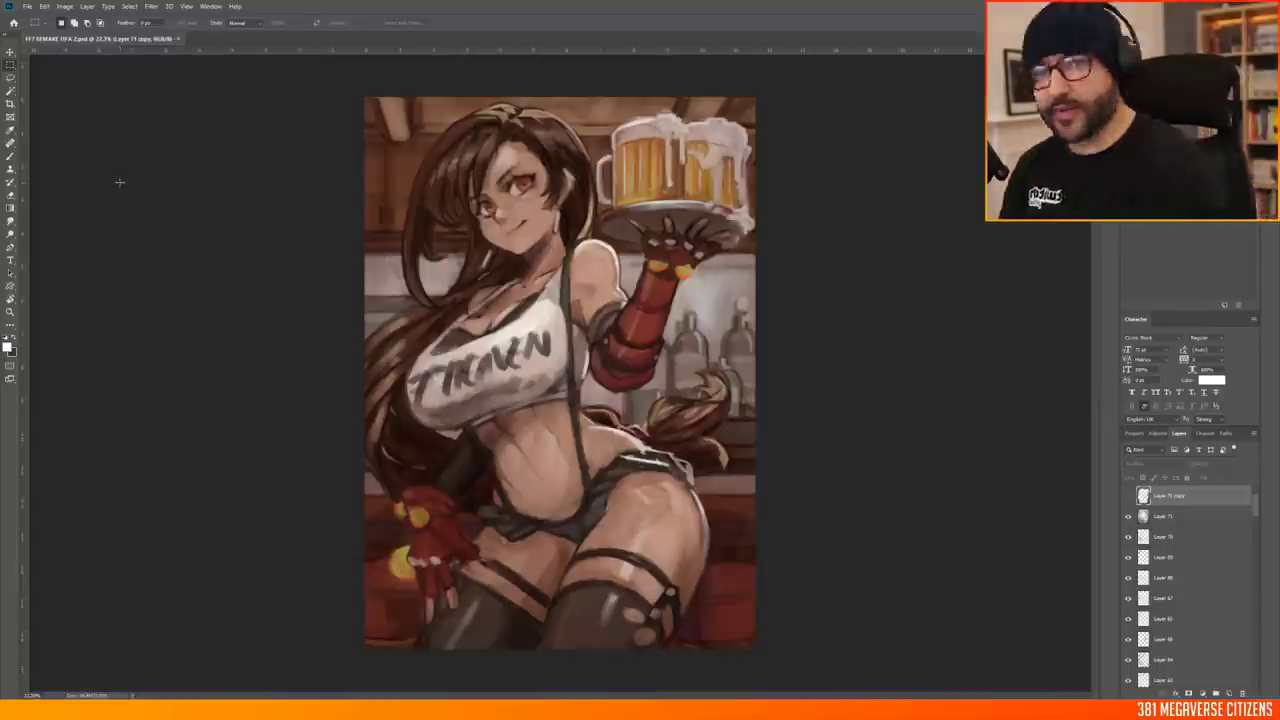
# Add a new layer and sketch red guide lines over the head, hair, torso and hips to analyse the pose's flow
pyautogui.hotkey('ctrl', 'shift', 'alt', 'n')
pyautogui.press('b')
pyautogui.hotkey('ctrl', '+')
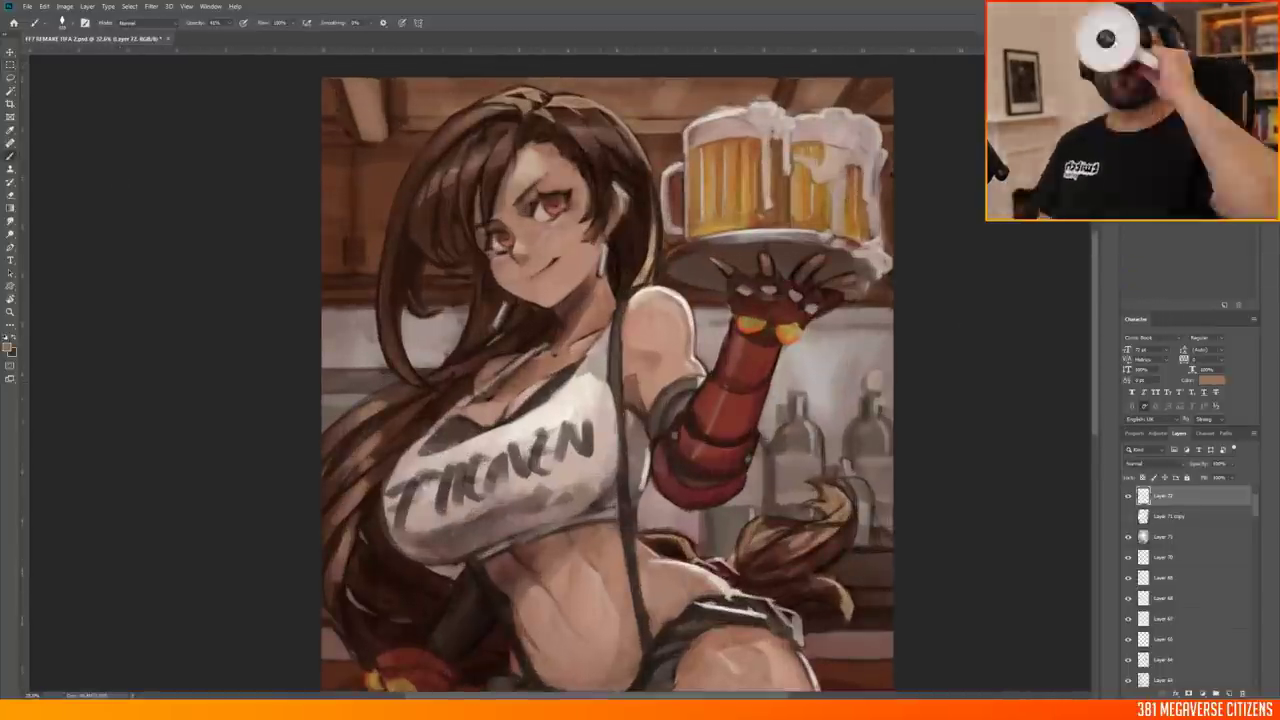
pyautogui.hotkey('ctrl', '-')
pyautogui.hotkey('ctrl', '-')
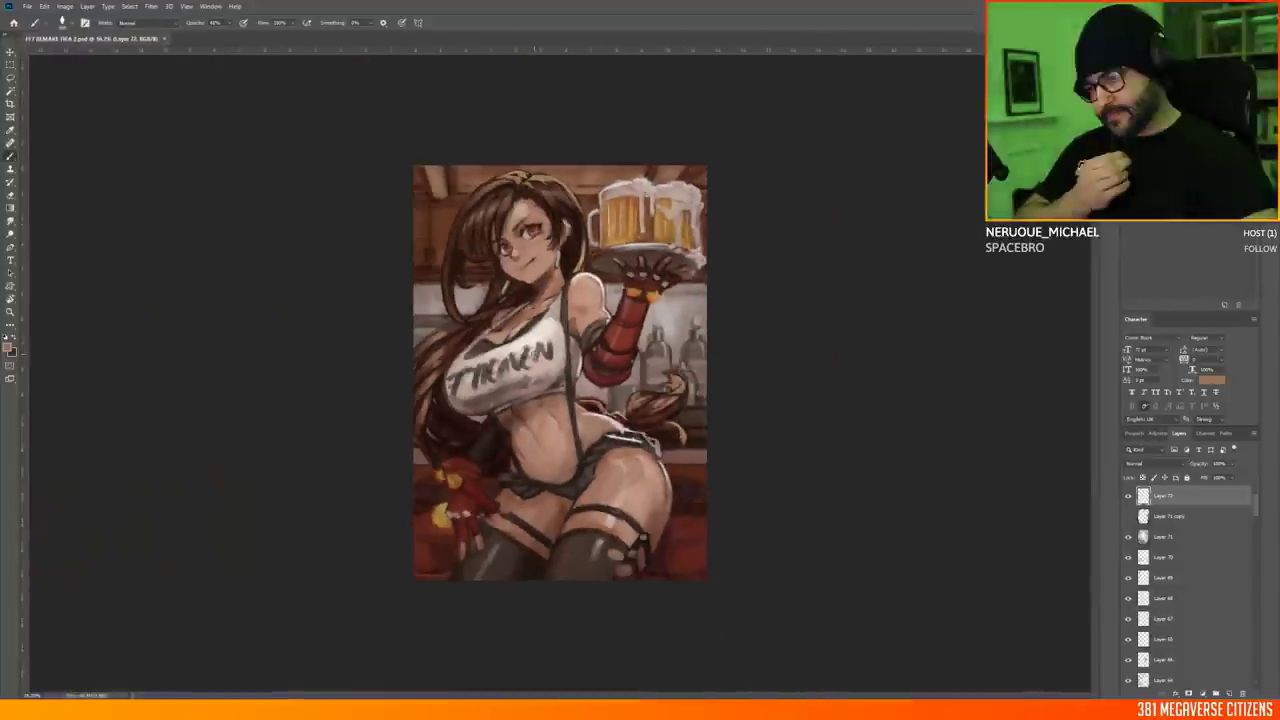
pyautogui.moveTo(504, 192); pyautogui.dragTo(475, 520)
pyautogui.moveTo(589, 420); pyautogui.dragTo(434, 262)
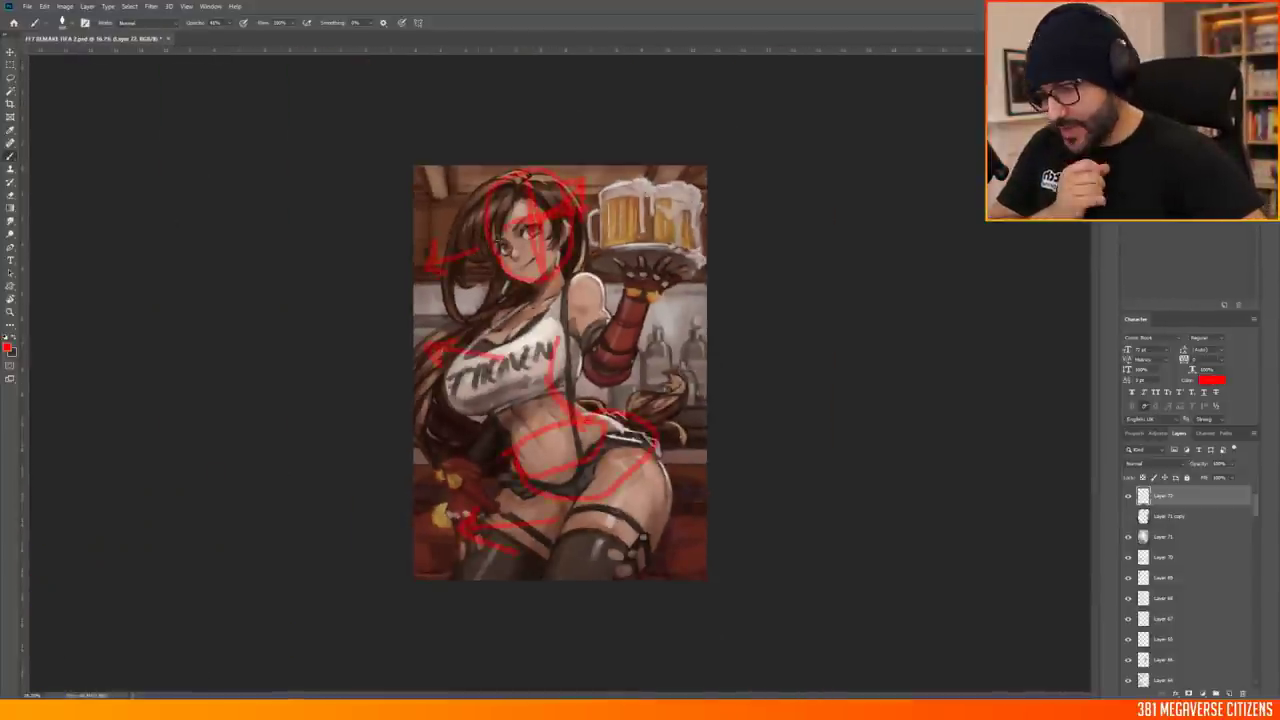
pyautogui.moveTo(616, 211); pyautogui.dragTo(567, 218)
pyautogui.press('F12')
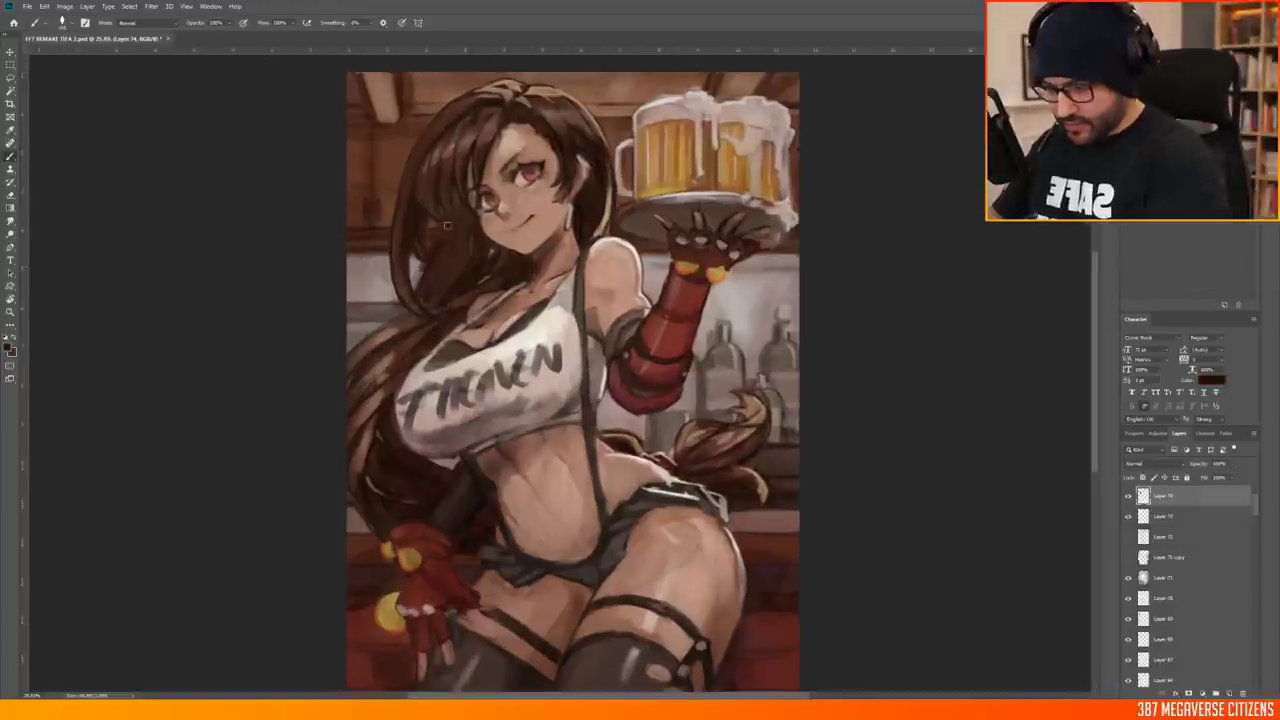
# Rework the looping lock beside the face into full brown hair with thin light strands, and define the navel
pyautogui.hotkey('ctrl', '-')
pyautogui.hotkey('ctrl', '+')
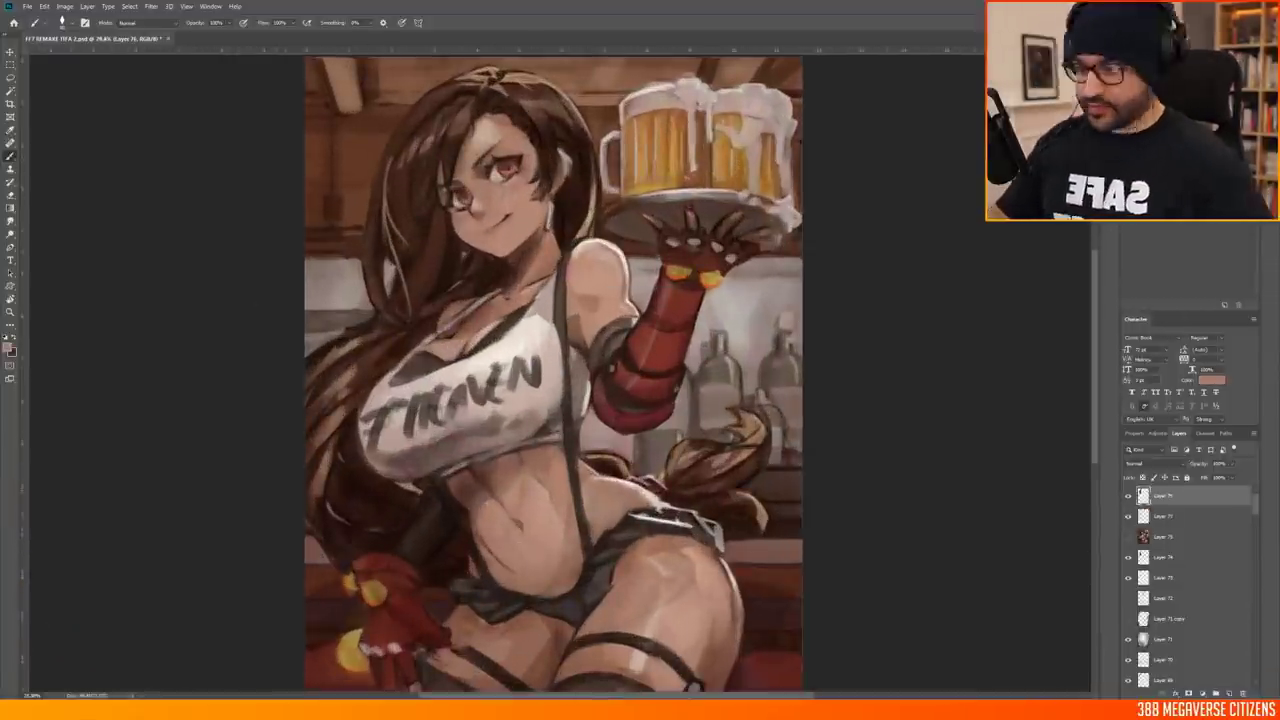
pyautogui.scroll(2, 475, 239)
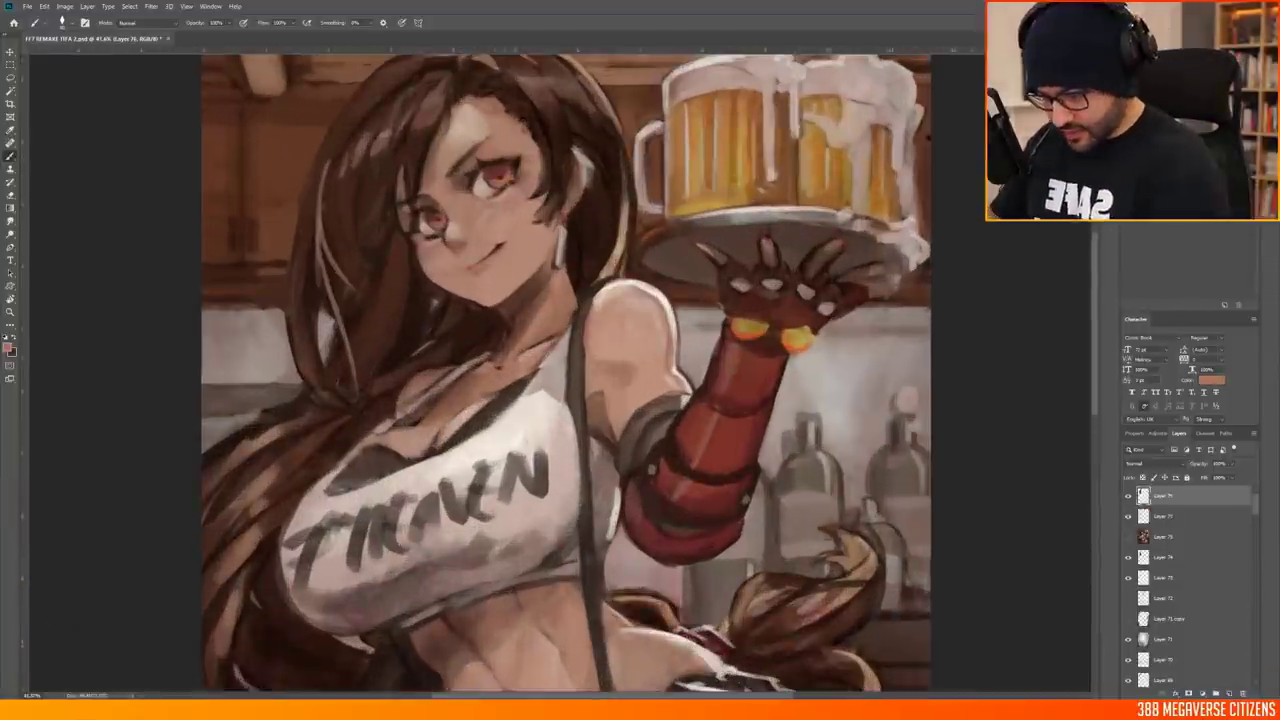
pyautogui.scroll(1, 480, 250)
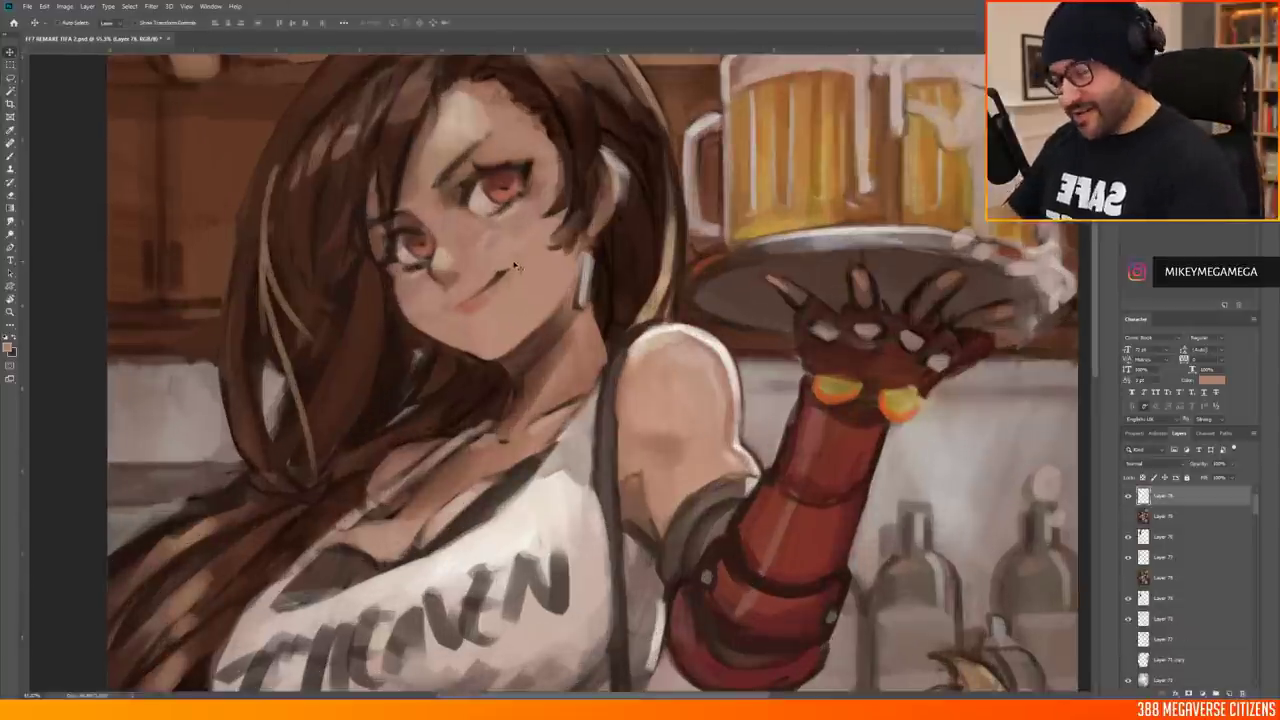
pyautogui.scroll(-4, 563, 220)
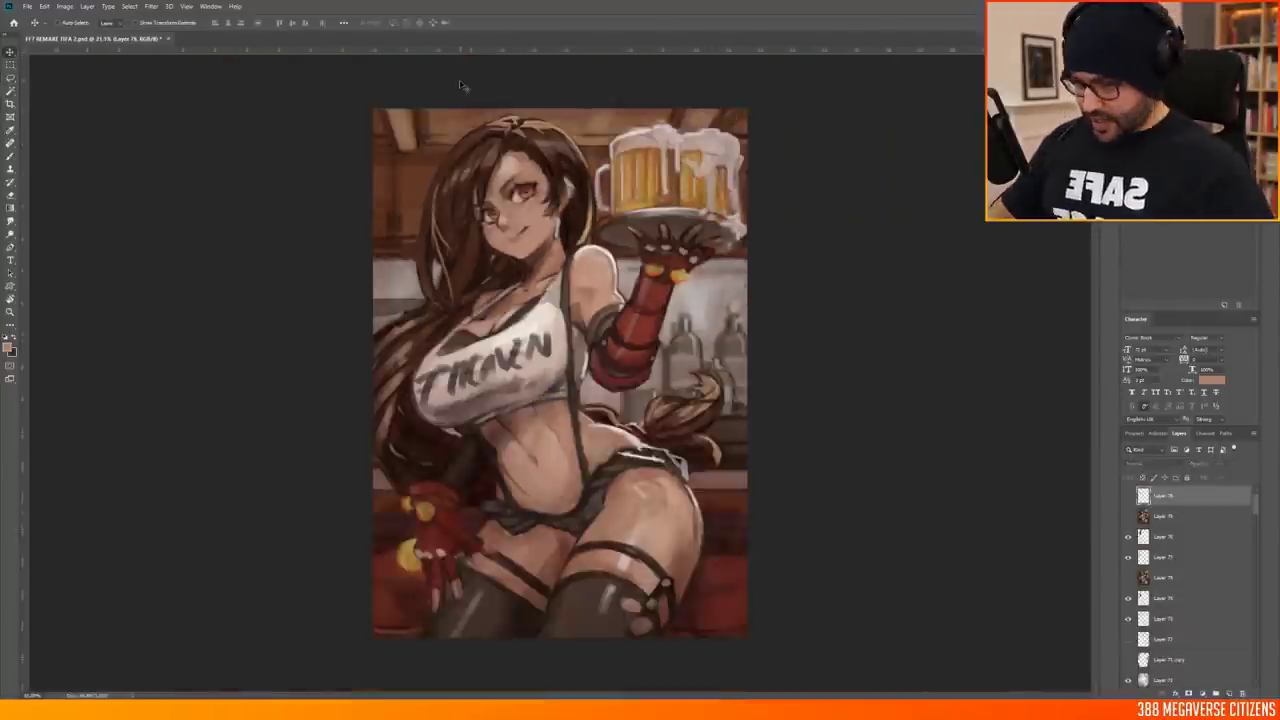
pyautogui.scroll(2, 539, 183)
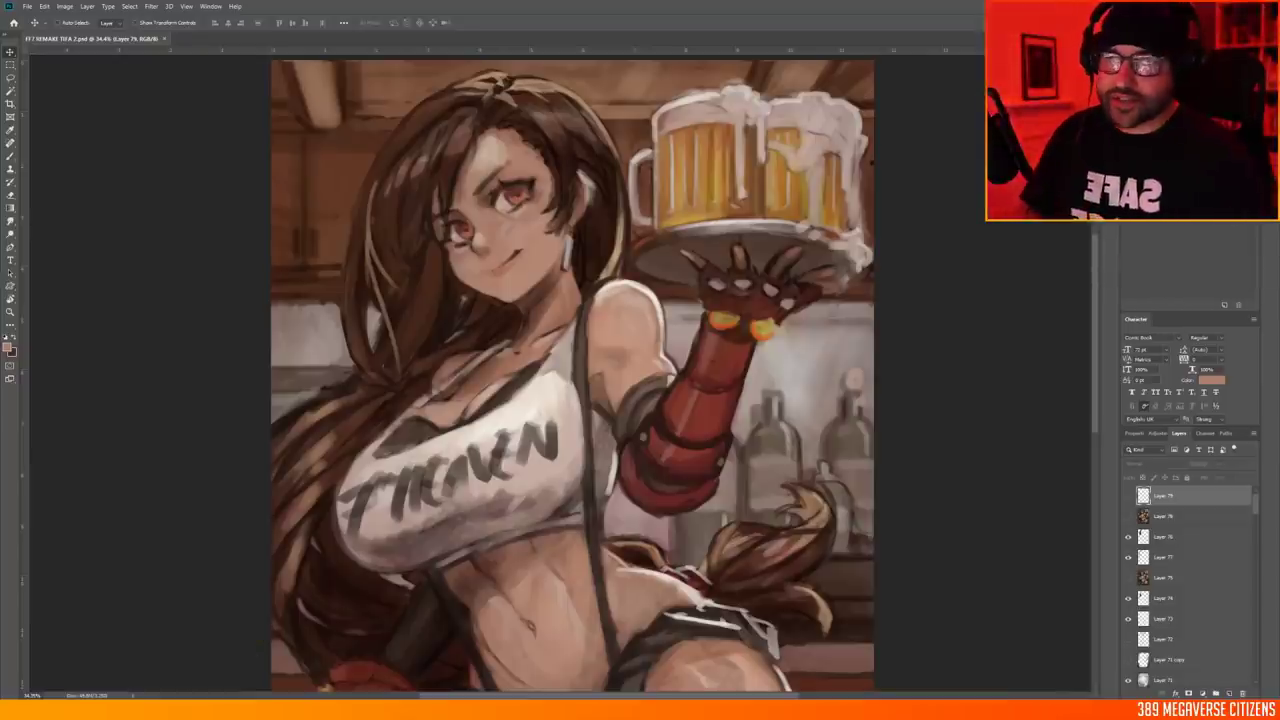
# Add new layers for the face details and outline both irises in dark red
pyautogui.hotkey('ctrl', 'shift', 'alt', 'n')
pyautogui.press('b')
pyautogui.scroll(-2, 258, 247)
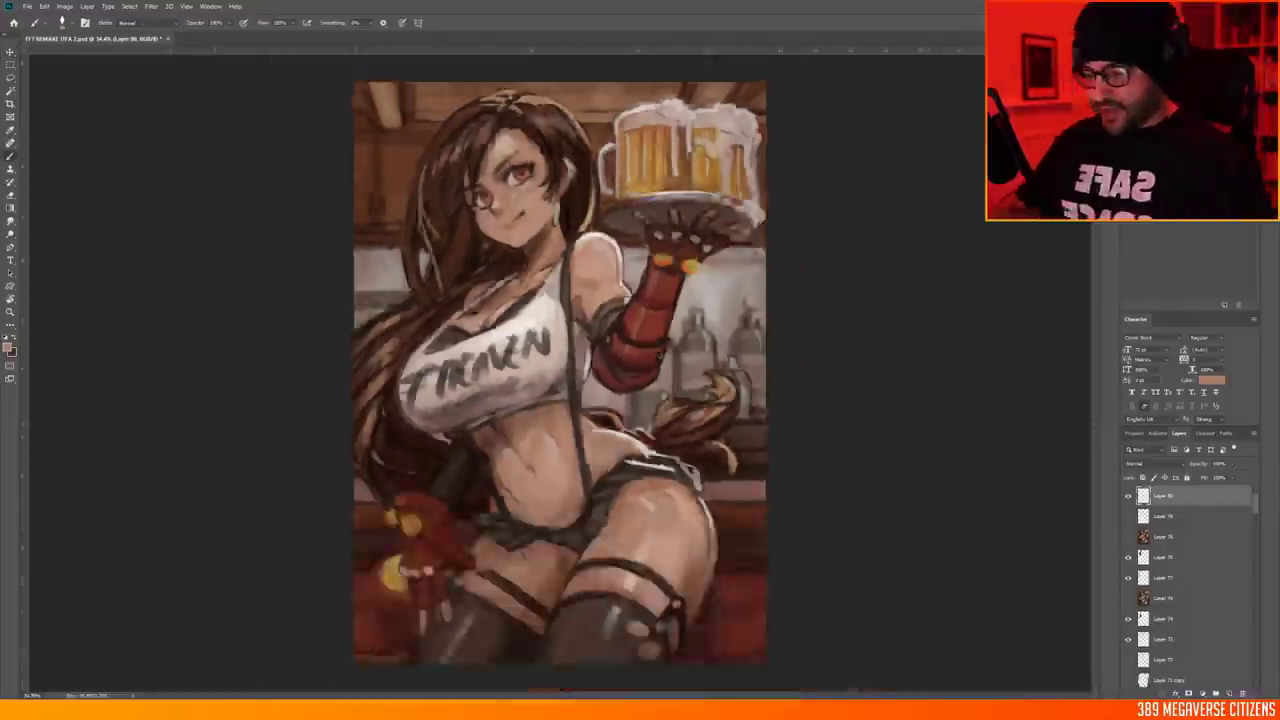
pyautogui.scroll(3, 258, 247)
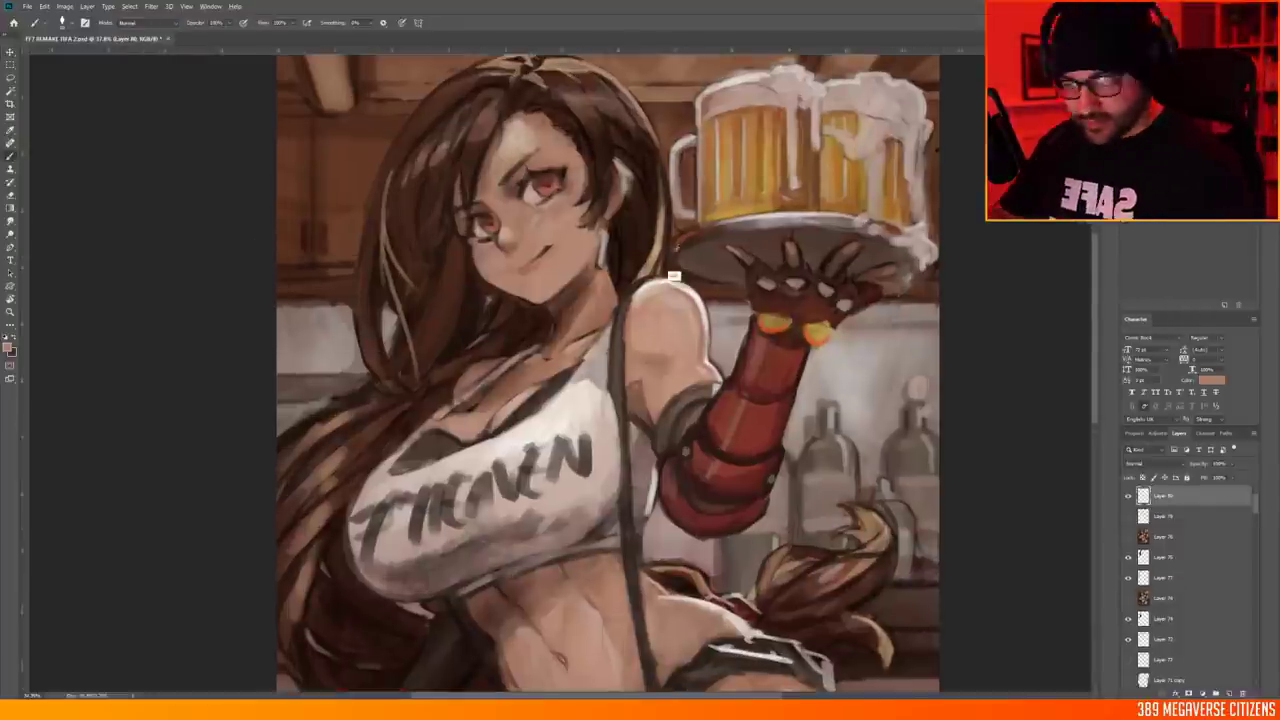
pyautogui.scroll(5, 493, 181)
pyautogui.moveTo(560, 380); pyautogui.dragTo(520, 300)
pyautogui.hotkey('ctrl', 'shift', 'alt', 'n')
pyautogui.keyDown('alt'); pyautogui.keyDown('shift'); pyautogui.rightClick(990, 290); pyautogui.keyUp('shift'); pyautogui.keyUp('alt')
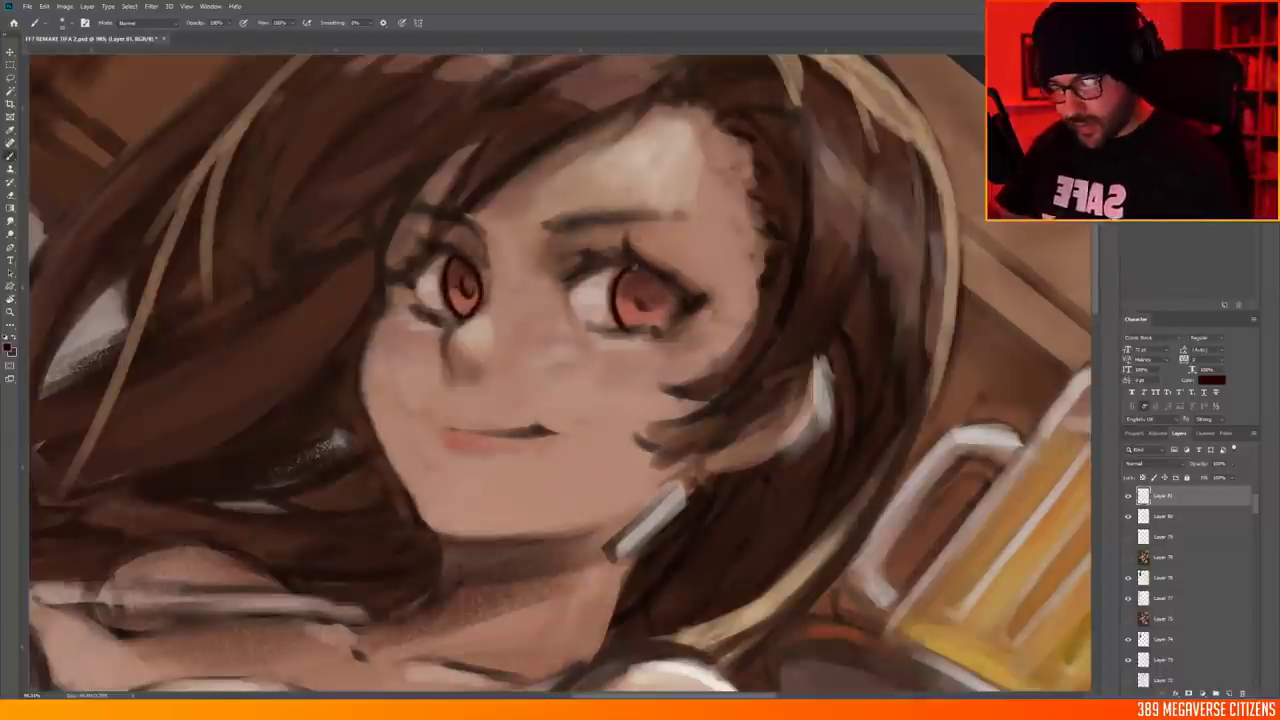
# Fill both irises with bright red on a new layer and shade their upper halves dark purple through a clipped layer
pyautogui.hotkey('ctrl', 'shift', 'alt', 'n')
pyautogui.press('i')
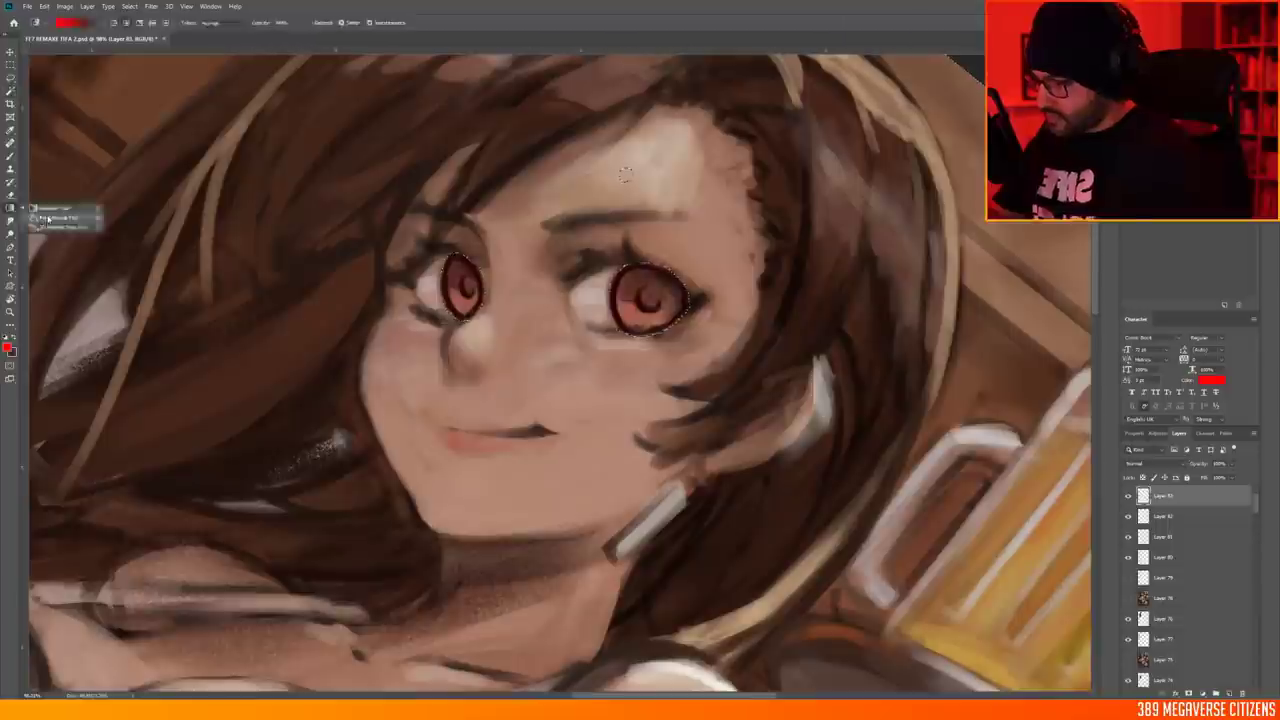
pyautogui.click(10, 346)
pyautogui.press('Return')
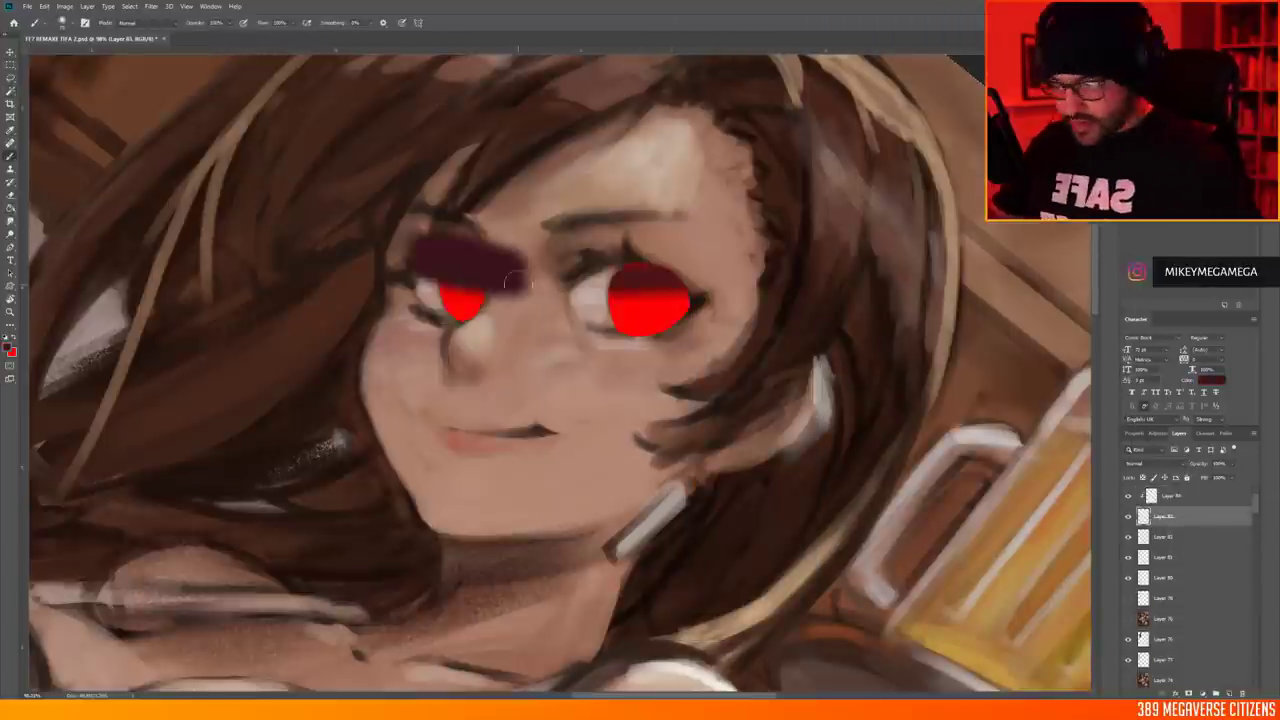
# Select the irises from their outline layer and paint them with a dark purple to bright red gradient
pyautogui.click(1165, 536)
pyautogui.press('w')
pyautogui.click(648, 300)
pyautogui.click(1165, 495)
pyautogui.press('i')
pyautogui.click(10, 346)
pyautogui.press('Return')
pyautogui.press('b')
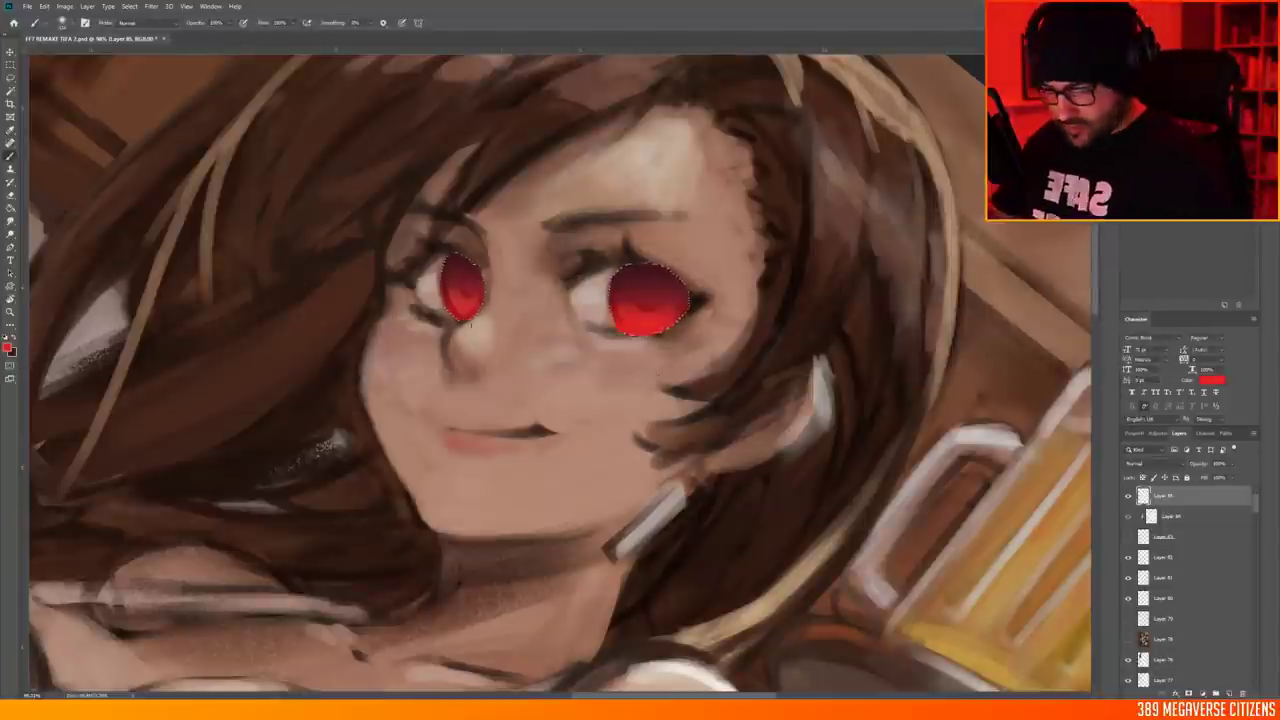
# Duplicate the iris layer in Multiply mode, brush a warm glow into the lower irises and merge the layer down
pyautogui.hotkey('ctrl', 'j')
pyautogui.hotkey('shift', 'alt', 'm')
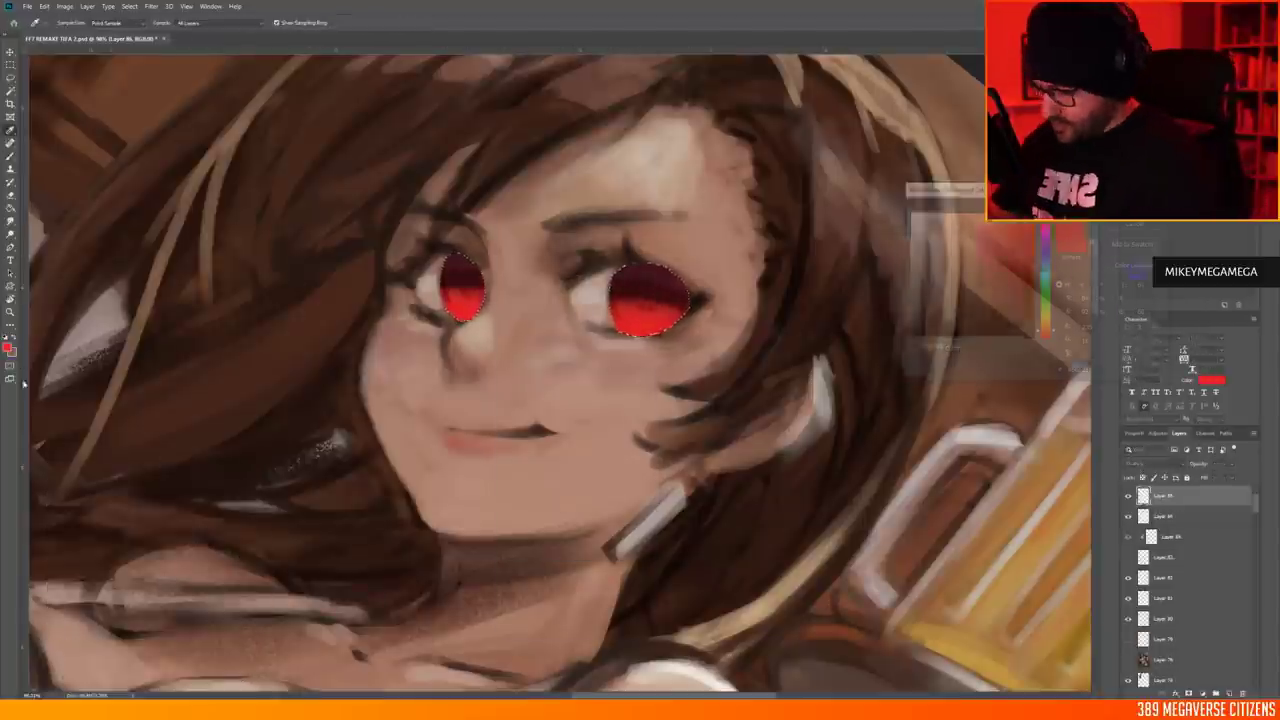
pyautogui.moveTo(450, 305); pyautogui.dragTo(472, 316)
pyautogui.moveTo(630, 318); pyautogui.dragTo(672, 322)
pyautogui.hotkey('ctrl', 'e')
# Paint dark red rims around both irises on a new layer and merge it down
pyautogui.keyDown('alt'); pyautogui.keyDown('shift'); pyautogui.rightClick(970, 271); pyautogui.keyUp('shift'); pyautogui.keyUp('alt')
pyautogui.hotkey('ctrl', 'shift', 'alt', 'n')
pyautogui.scroll(1, 560, 374)
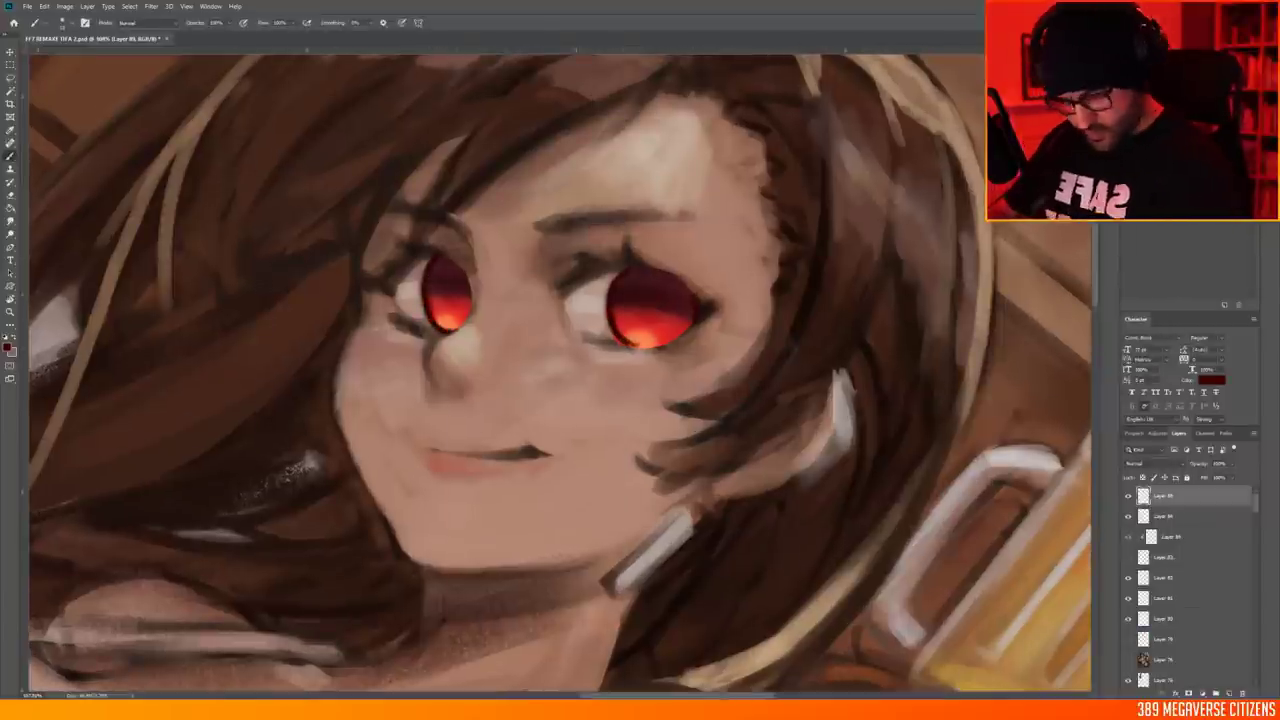
pyautogui.hotkey('ctrl', 'e')
pyautogui.press('e')
pyautogui.press('b')
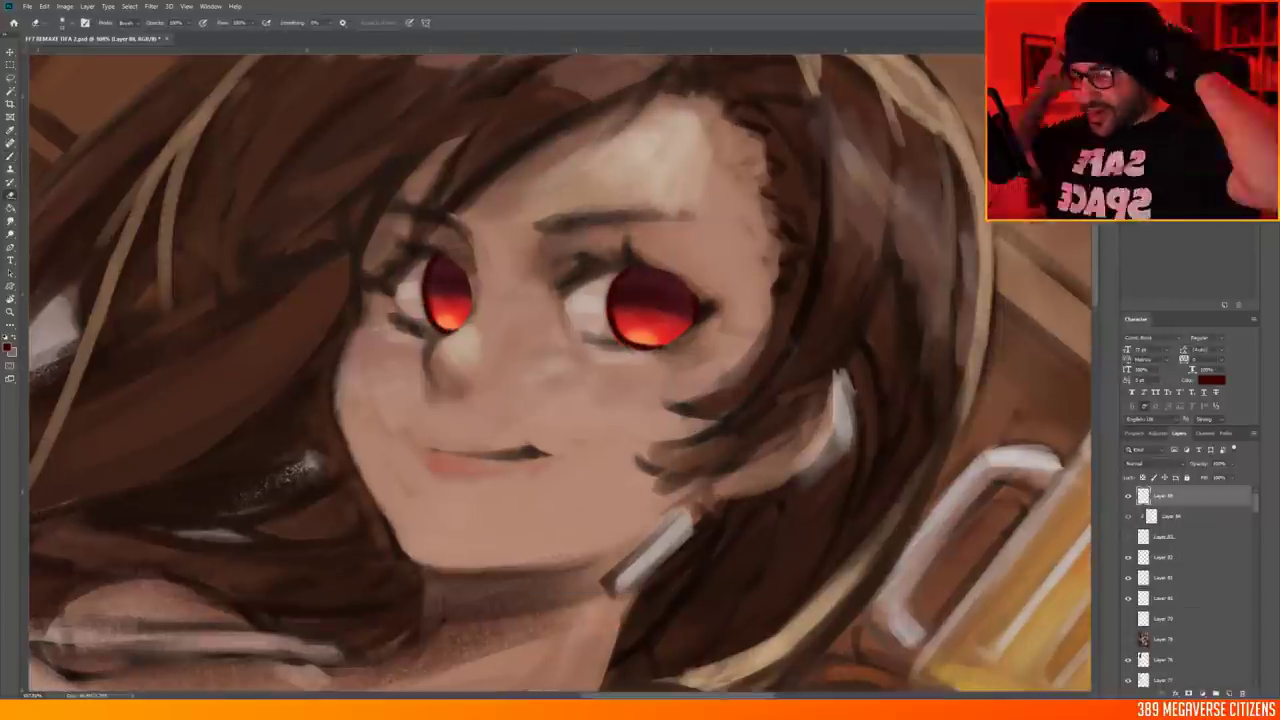
# Sample reds from the irises and paint dark round pupils in both eyes on a new Multiply layer
pyautogui.keyDown('alt'); pyautogui.click(452, 336); pyautogui.keyUp('alt')
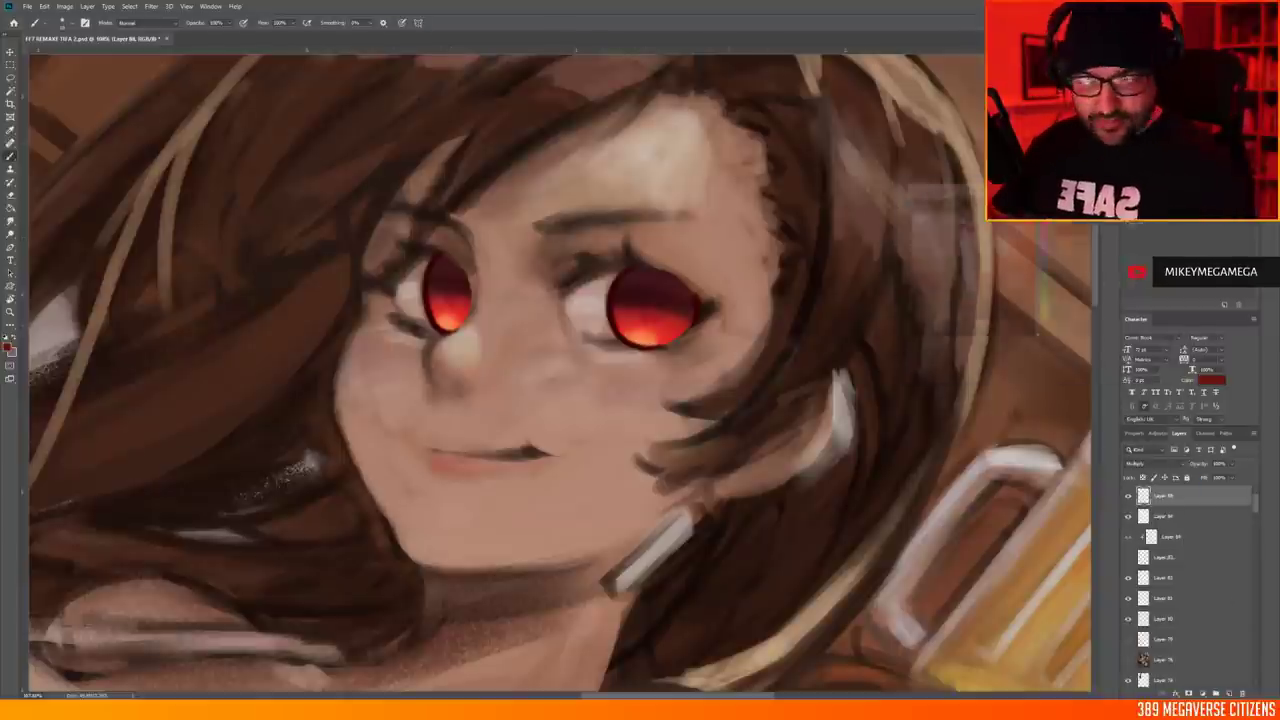
pyautogui.keyDown('alt'); pyautogui.click(446, 296); pyautogui.keyUp('alt')
pyautogui.rightClick(460, 292)
pyautogui.press('Escape')
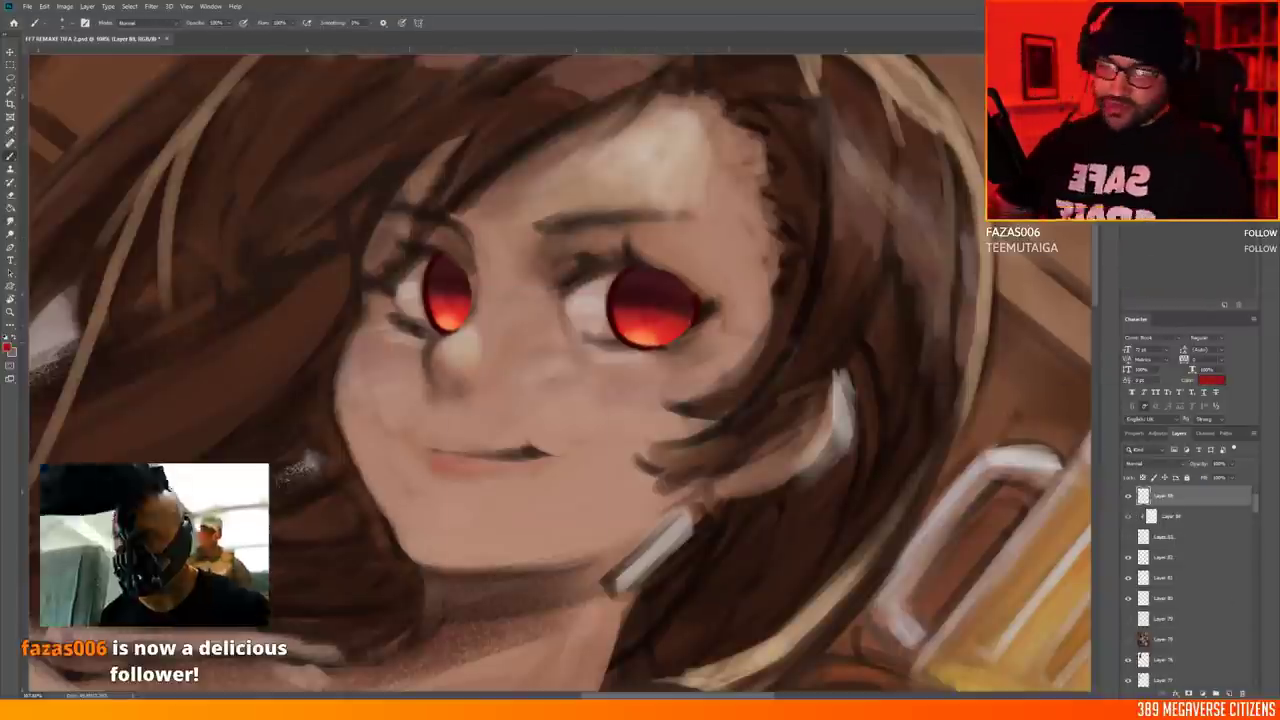
pyautogui.hotkey('ctrl', 'shift', 'alt', 'n')
pyautogui.hotkey('shift', 'alt', 'm')
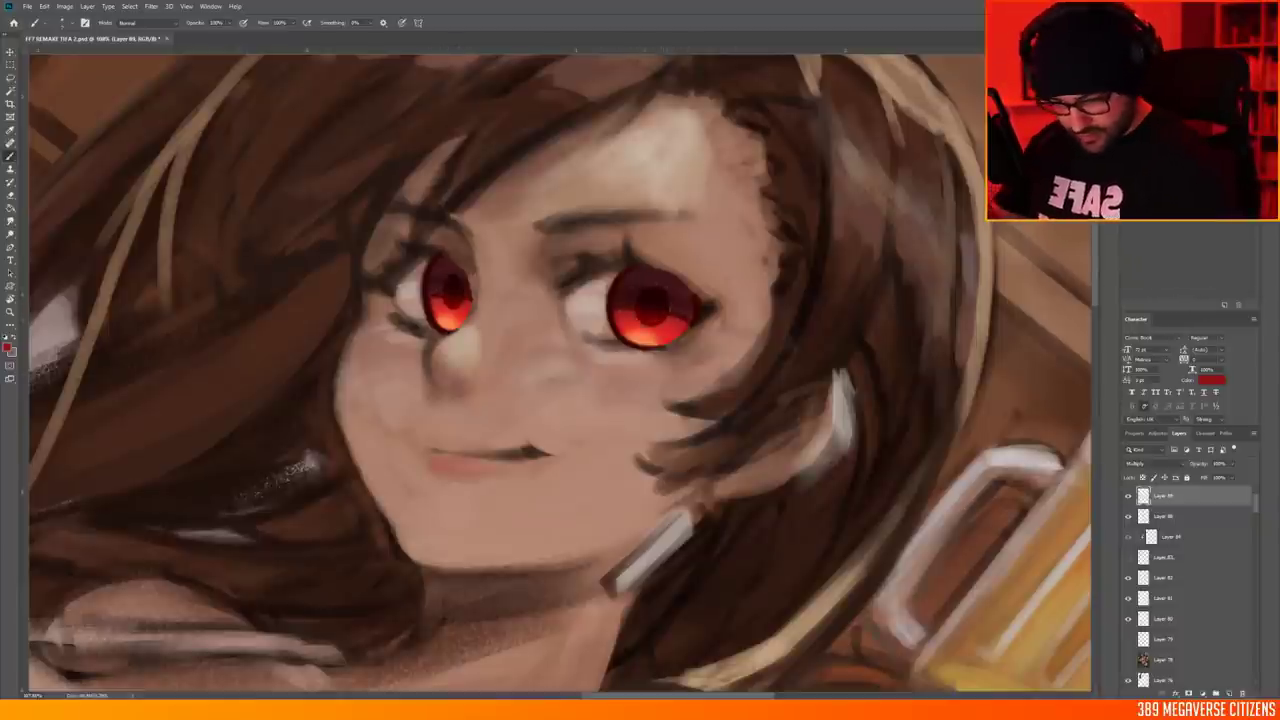
pyautogui.scroll(-3, 560, 370)
pyautogui.scroll(4, 560, 370)
# Add new layers and paint fine radial streaks in both irises with sampled dark and bright reds
pyautogui.hotkey('ctrl', 'shift', 'alt', 'n')
pyautogui.hotkey('ctrl', 'shift', 'alt', 'n')
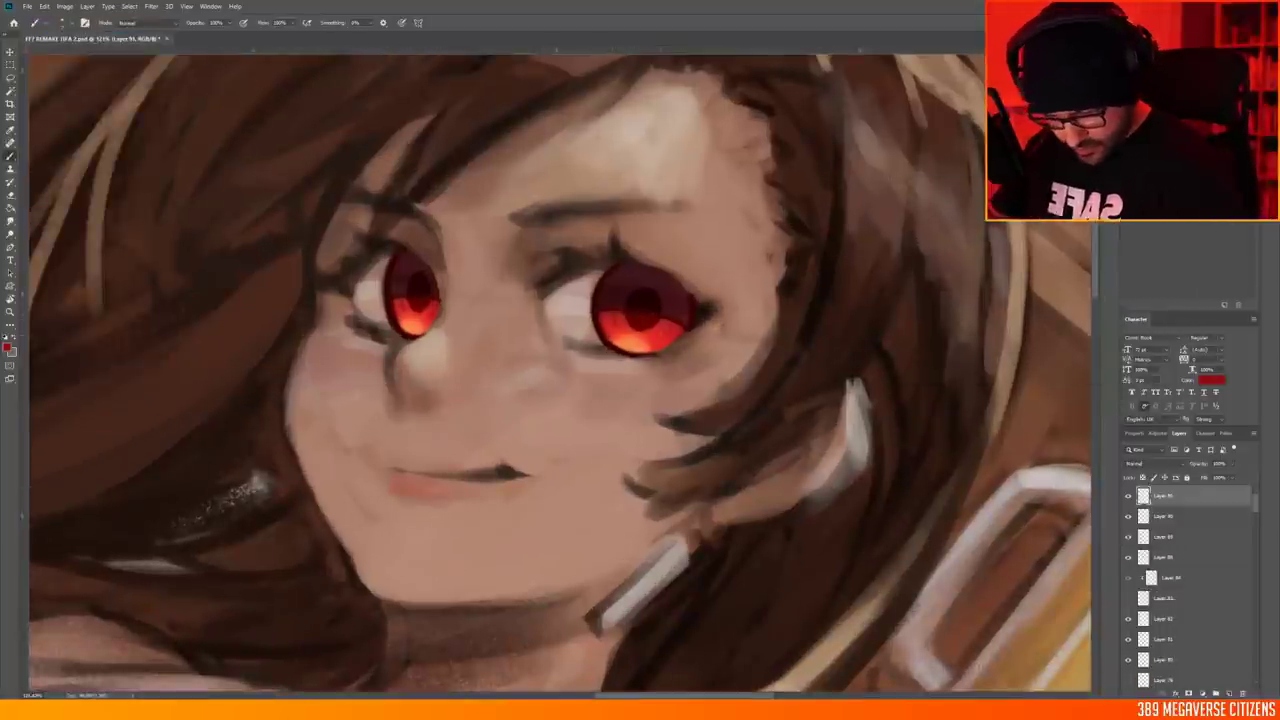
pyautogui.keyDown('alt'); pyautogui.click(666, 331); pyautogui.keyUp('alt')
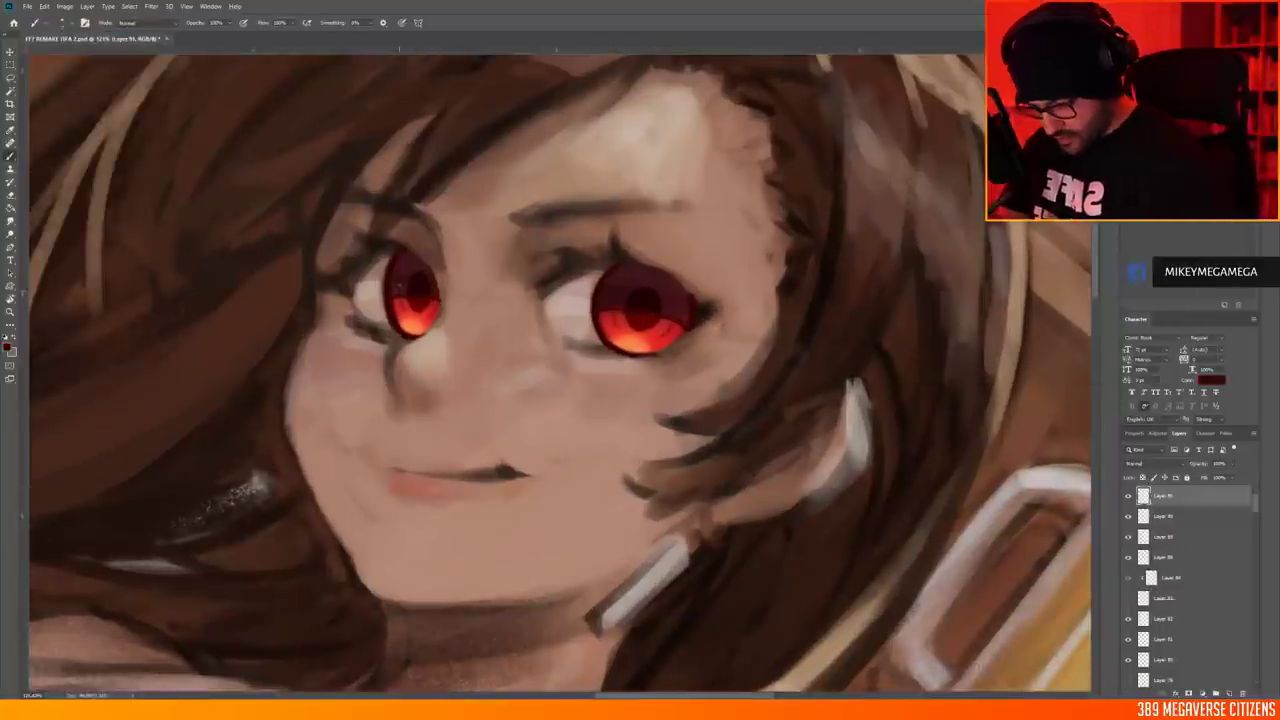
pyautogui.keyDown('alt'); pyautogui.click(634, 312); pyautogui.keyUp('alt')
pyautogui.scroll(1, 634, 312)
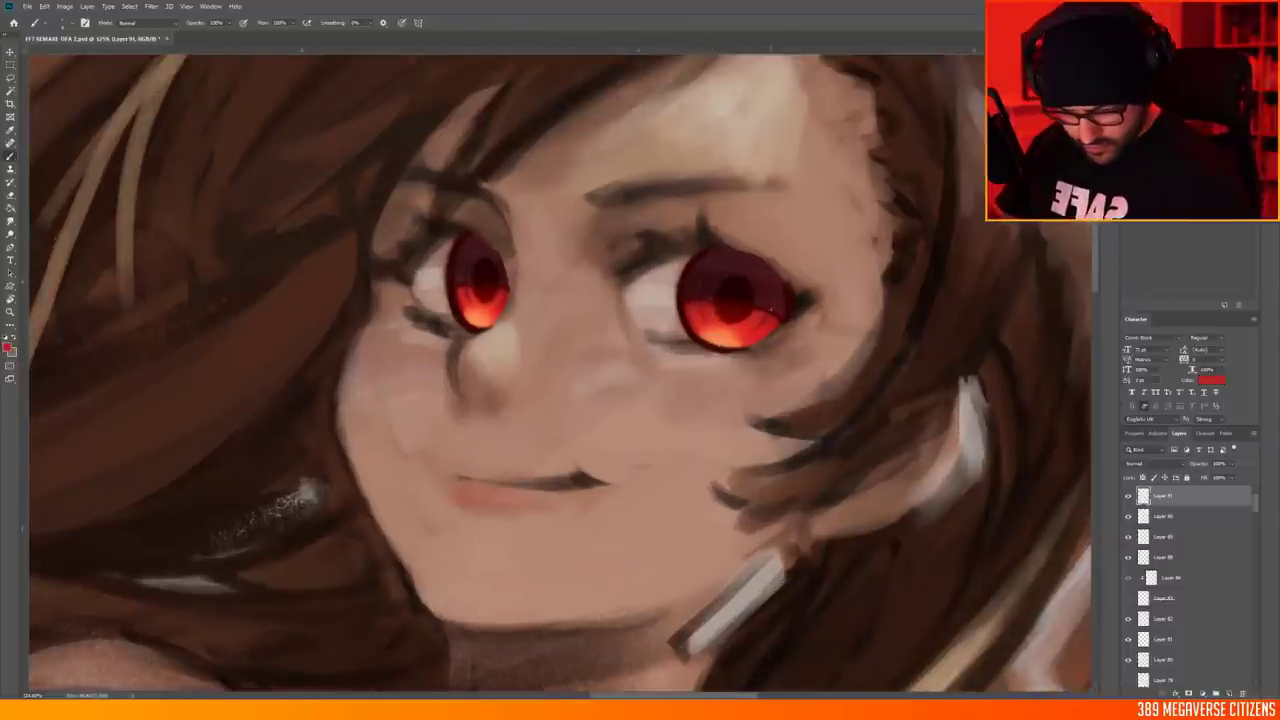
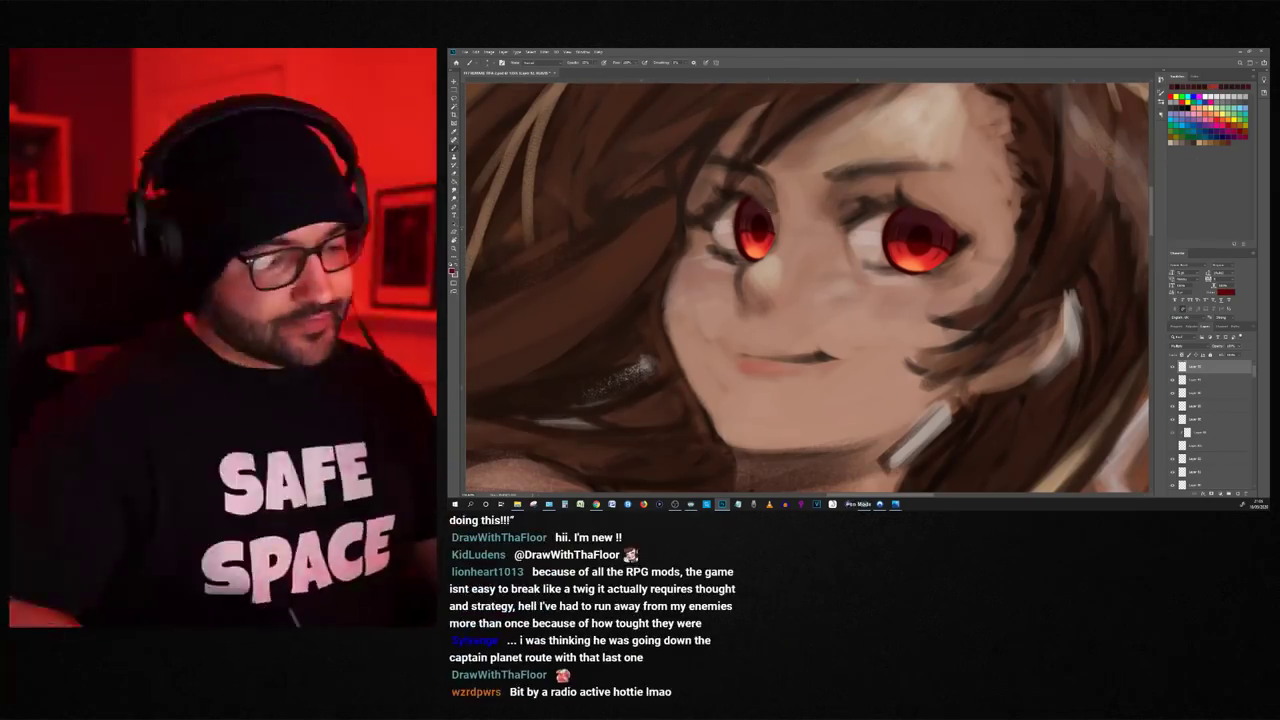
pyautogui.hotkey('ctrl', '+')
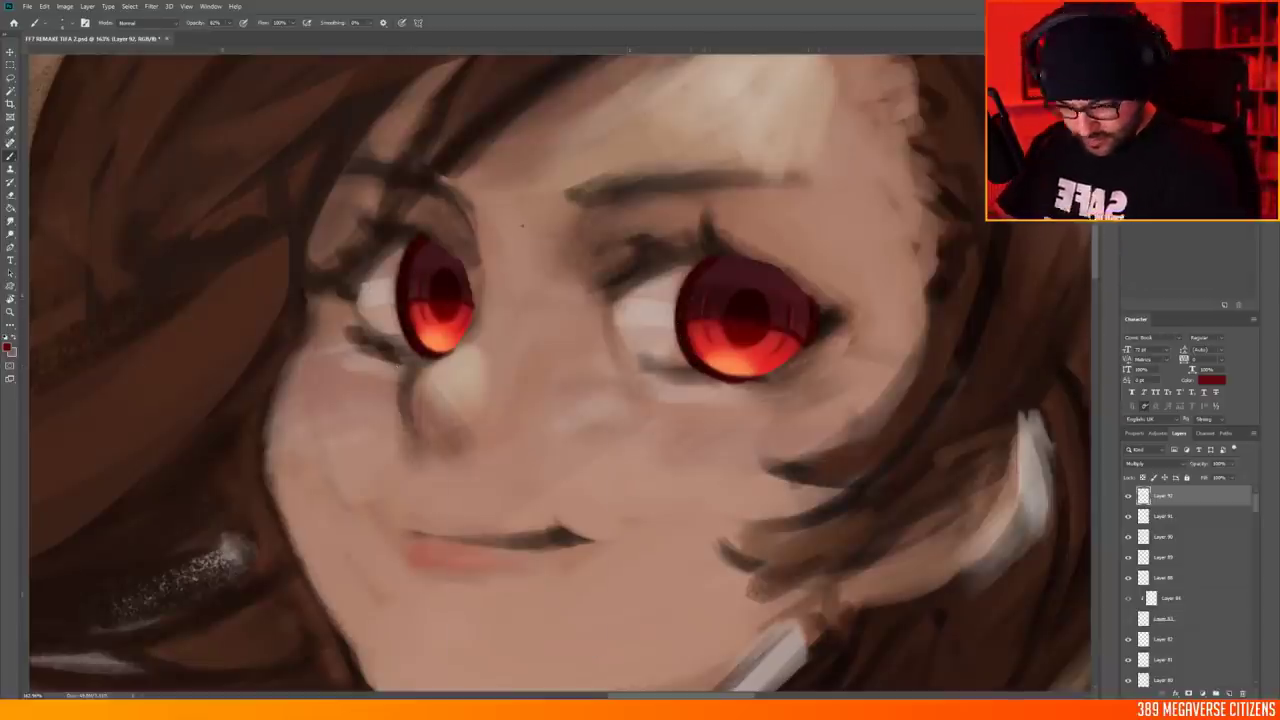
# Deepen the pupils and surrounding iris shading with sampled dark red on new Multiply and Normal layers
pyautogui.hotkey('ctrl', 'shift', 'alt', 'n')
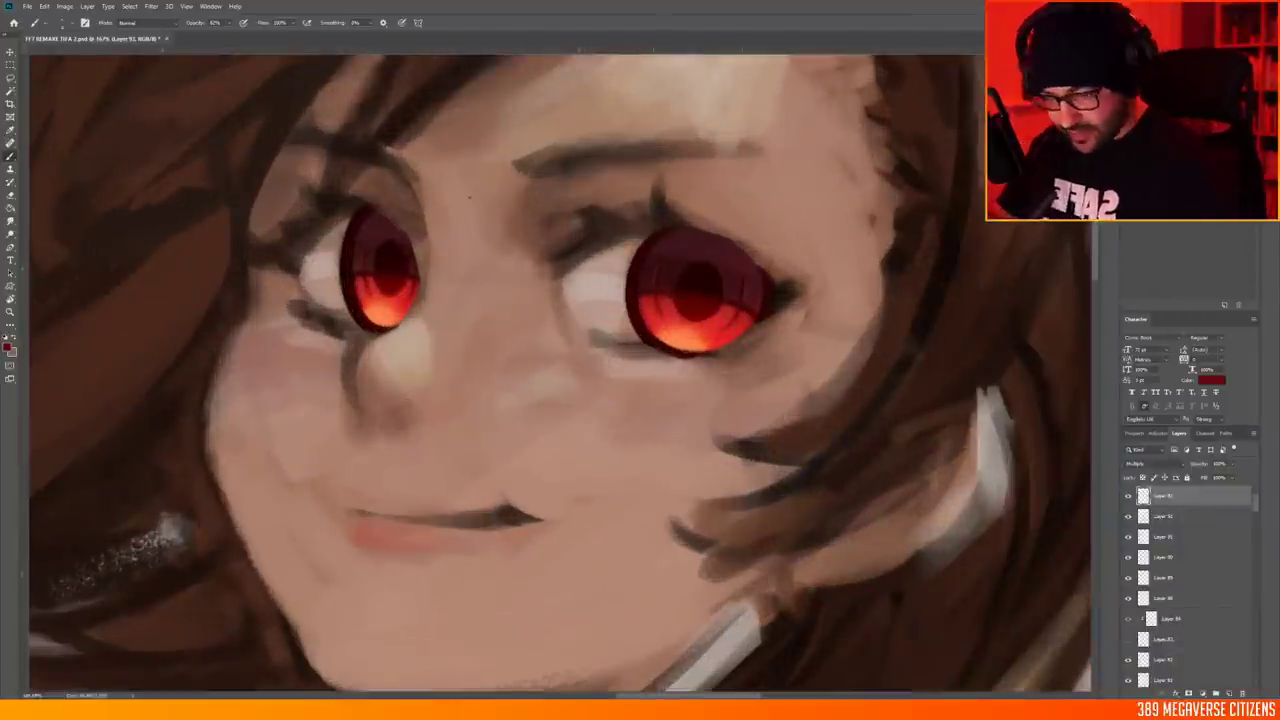
pyautogui.scroll(-3, 413, 253)
pyautogui.scroll(3, 413, 253)
pyautogui.hotkey('ctrl', 'shift', 'alt', 'n')
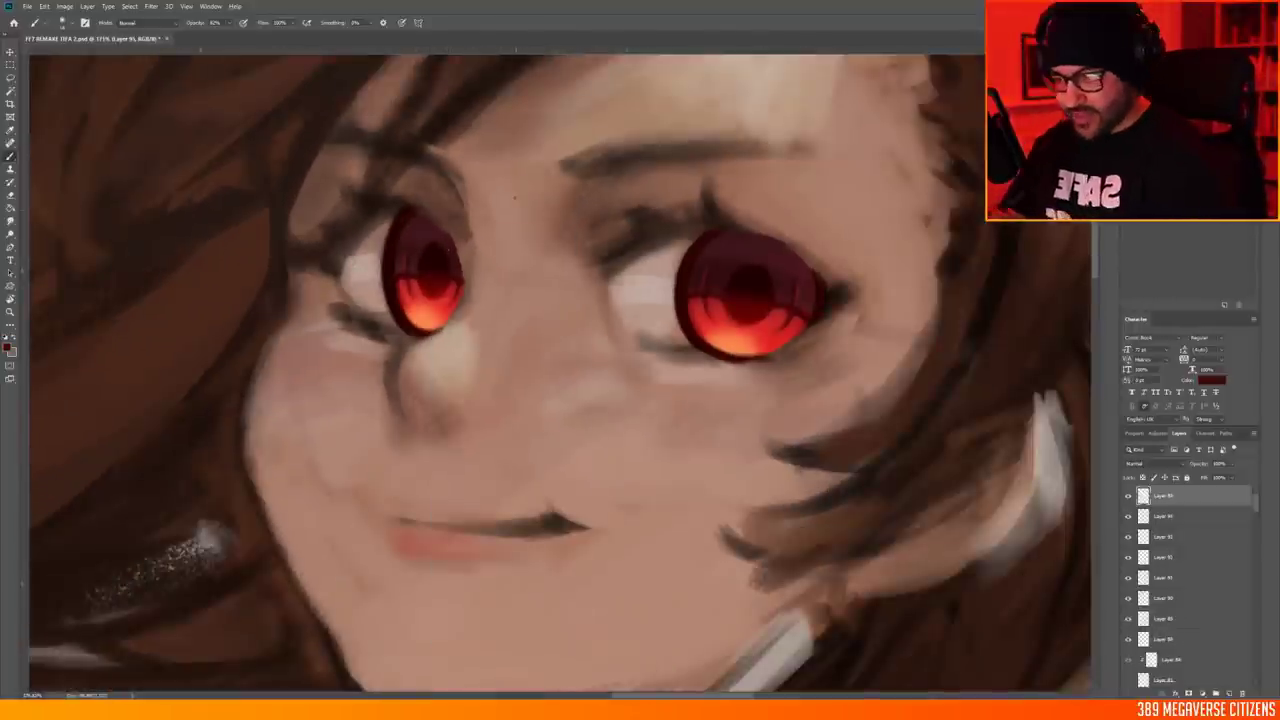
pyautogui.keyDown('alt'); pyautogui.click(754, 286); pyautogui.keyUp('alt')
pyautogui.keyDown('ctrl'); pyautogui.click(733, 296); pyautogui.keyUp('ctrl')
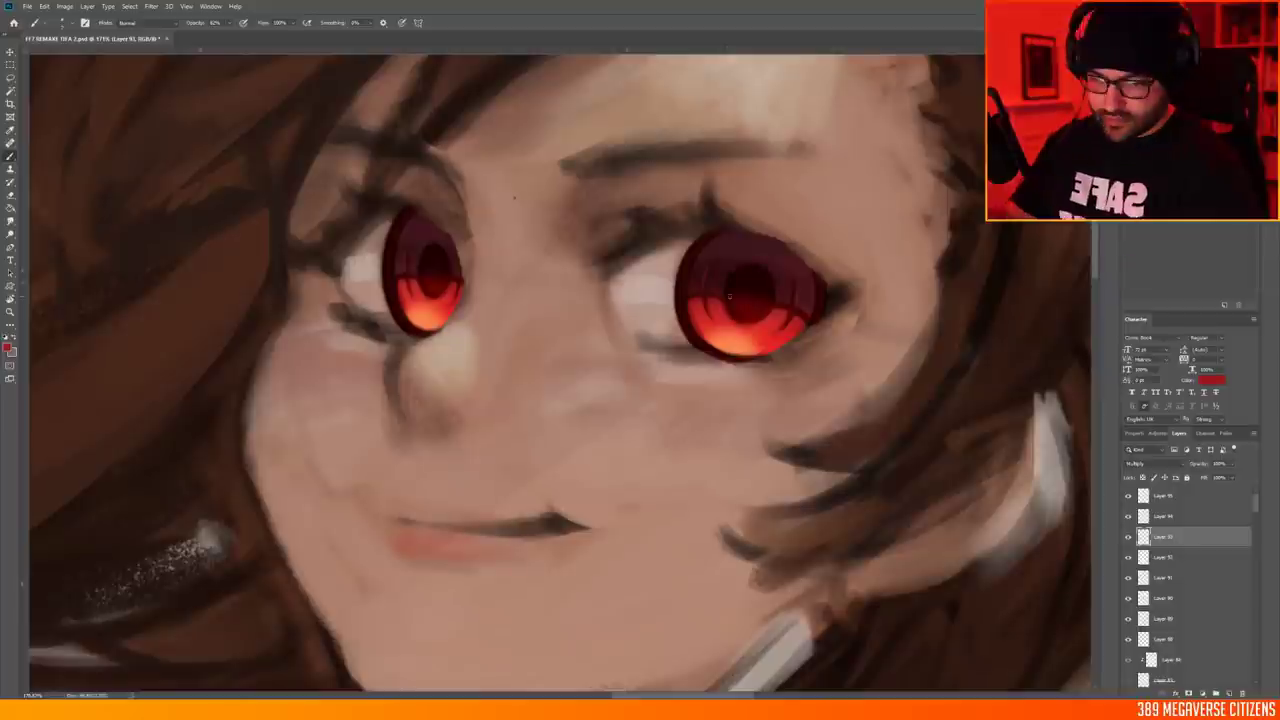
# Switch to the Square Brush preset and darken the iris details around the pupils with very dark red
pyautogui.scroll(-1, 514, 198)
pyautogui.click(40, 22)
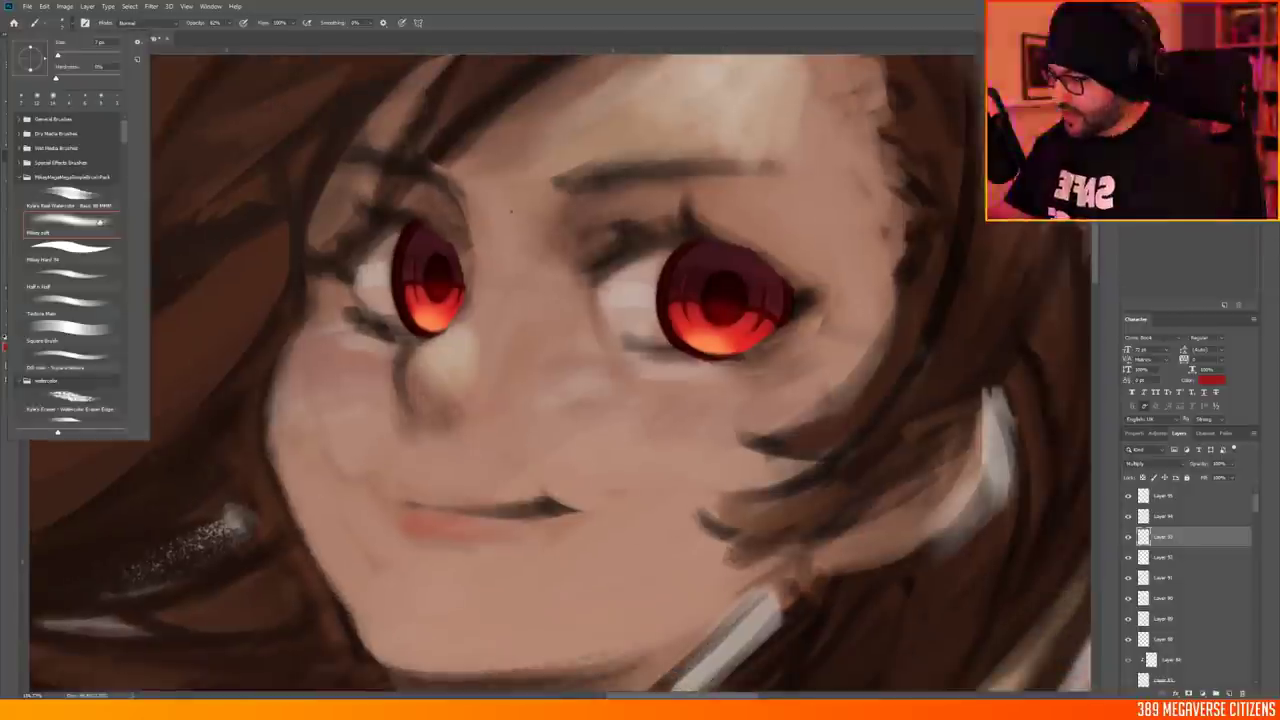
pyautogui.doubleClick(99, 323)
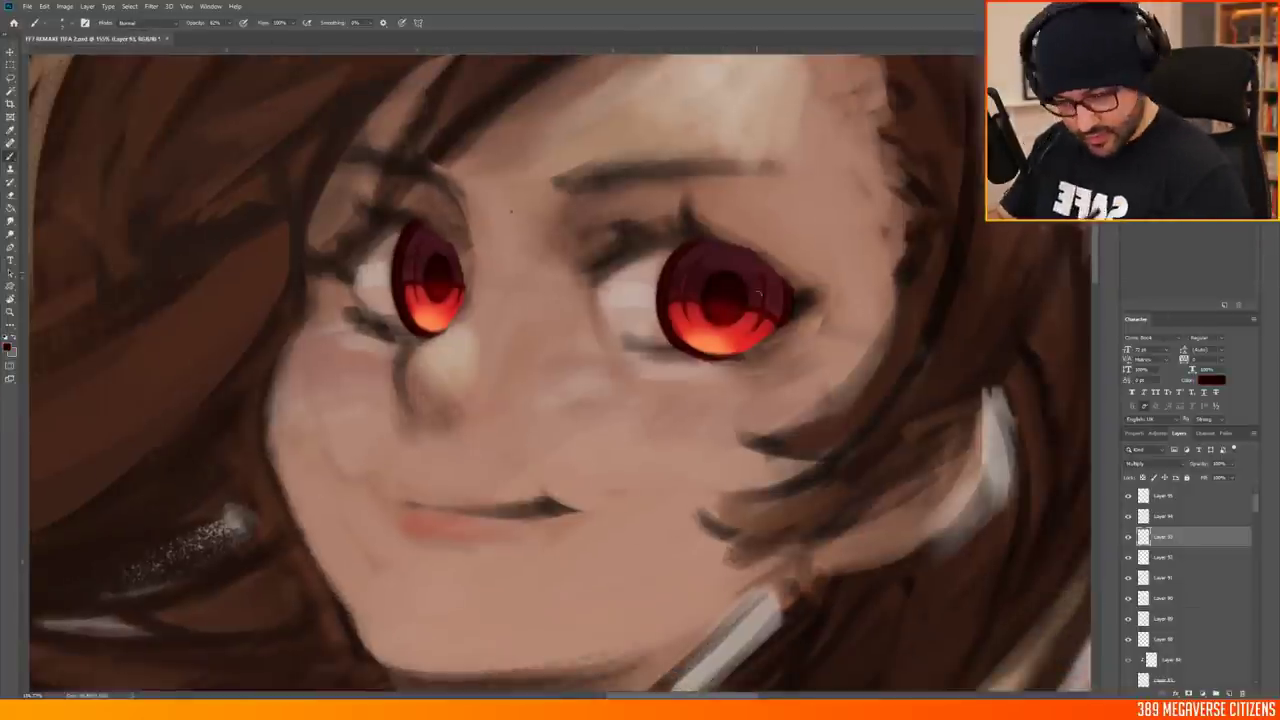
pyautogui.scroll(-1, 511, 211)
# Add a new Multiply layer and deepen the upper edges of both irises with very dark red at reduced opacity
pyautogui.hotkey('ctrl', 'shift', 'alt', 'n')
pyautogui.press('h')
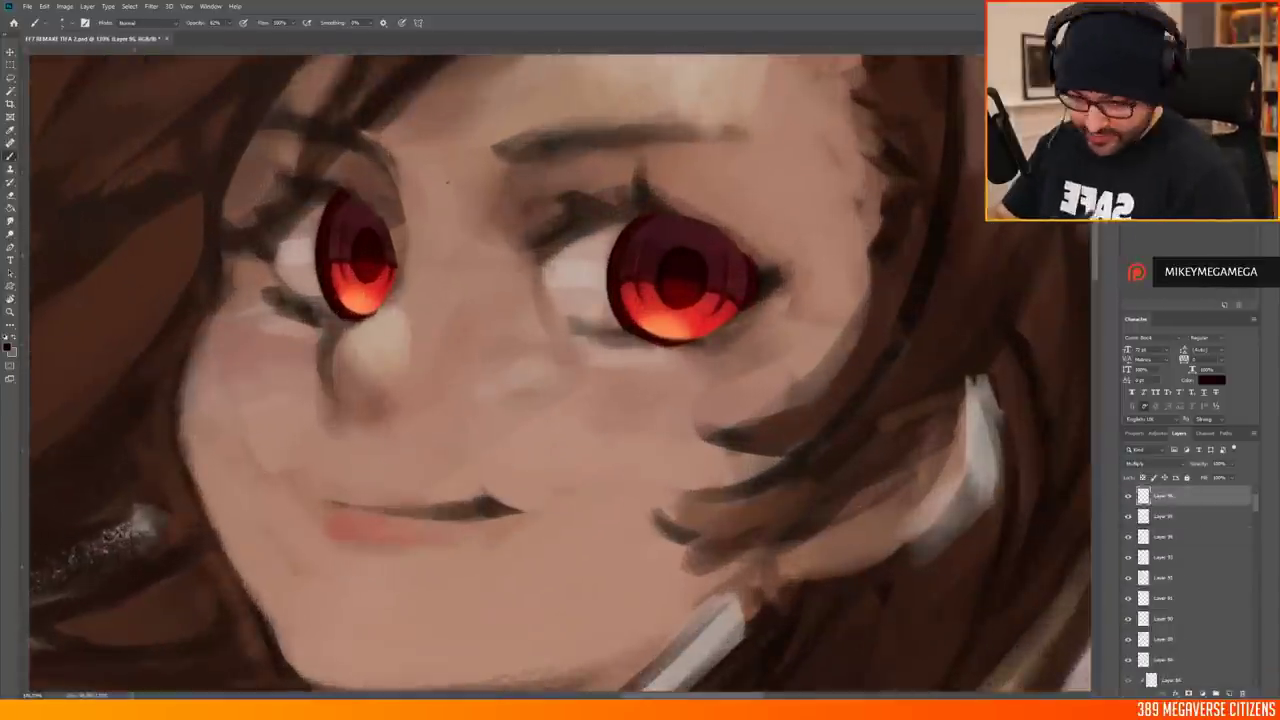
pyautogui.rightClick(712, 292)
pyautogui.press('Escape')
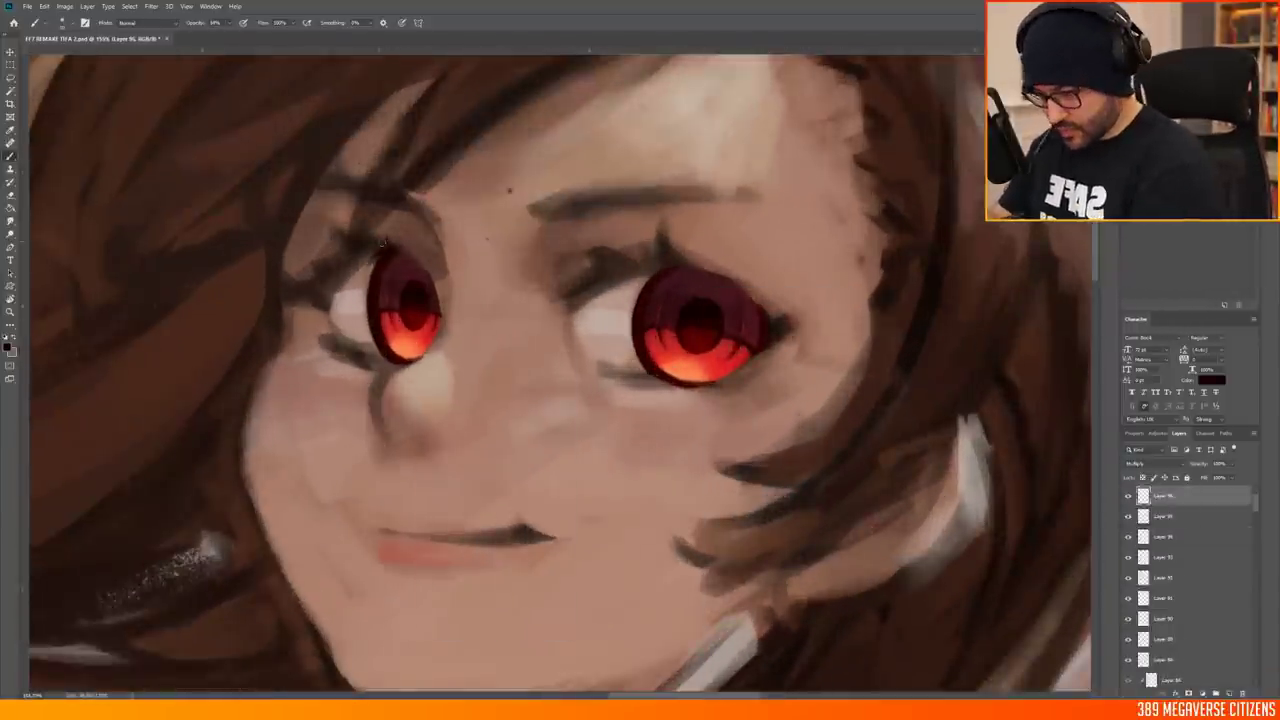
# Add a new Normal layer and dot small orange sparkles in the lower glow of both irises
pyautogui.hotkey('ctrl', 'shift', 'alt', 'n')
pyautogui.scroll(2, 509, 189)
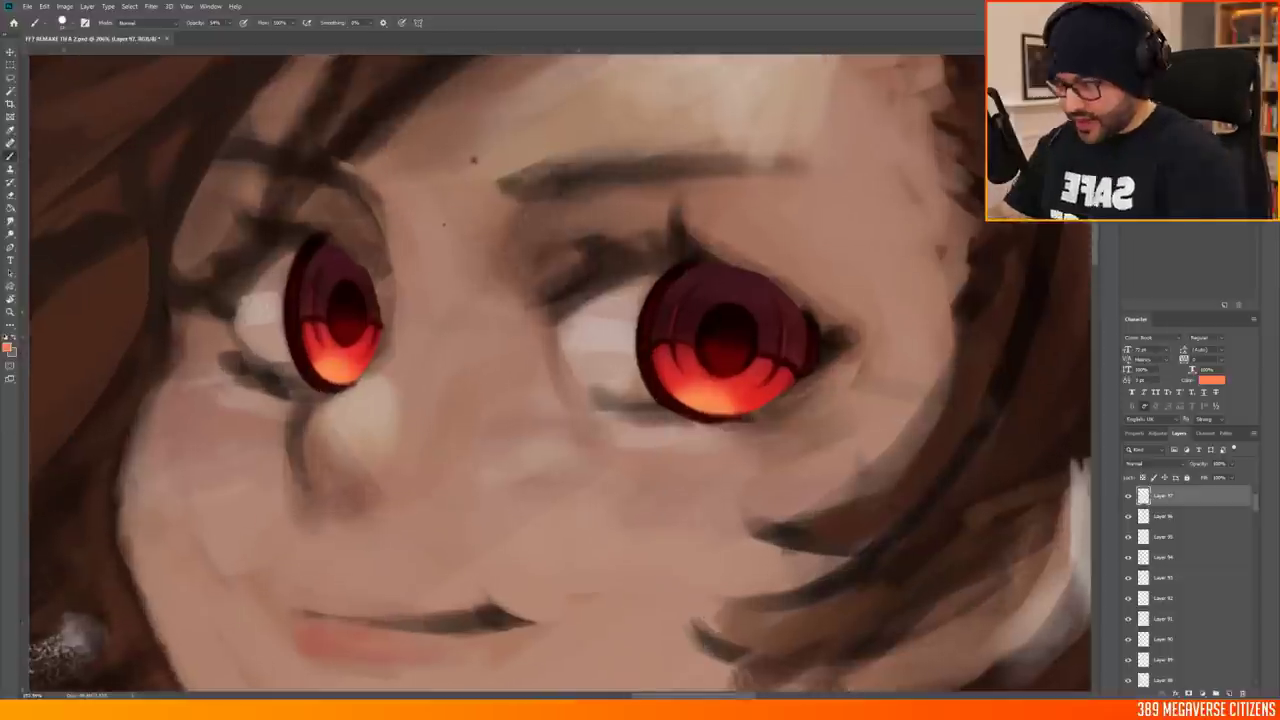
pyautogui.scroll(-4, 444, 224)
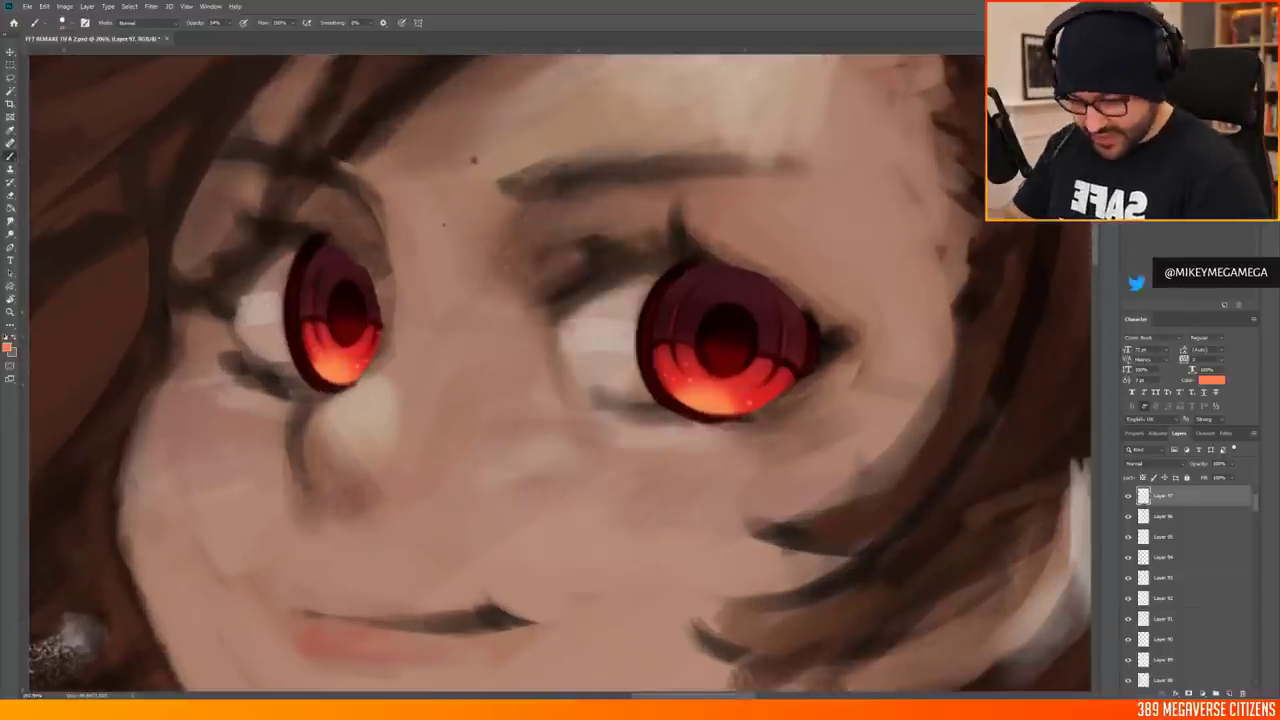
pyautogui.scroll(2, 444, 224)
pyautogui.scroll(-3, 444, 224)
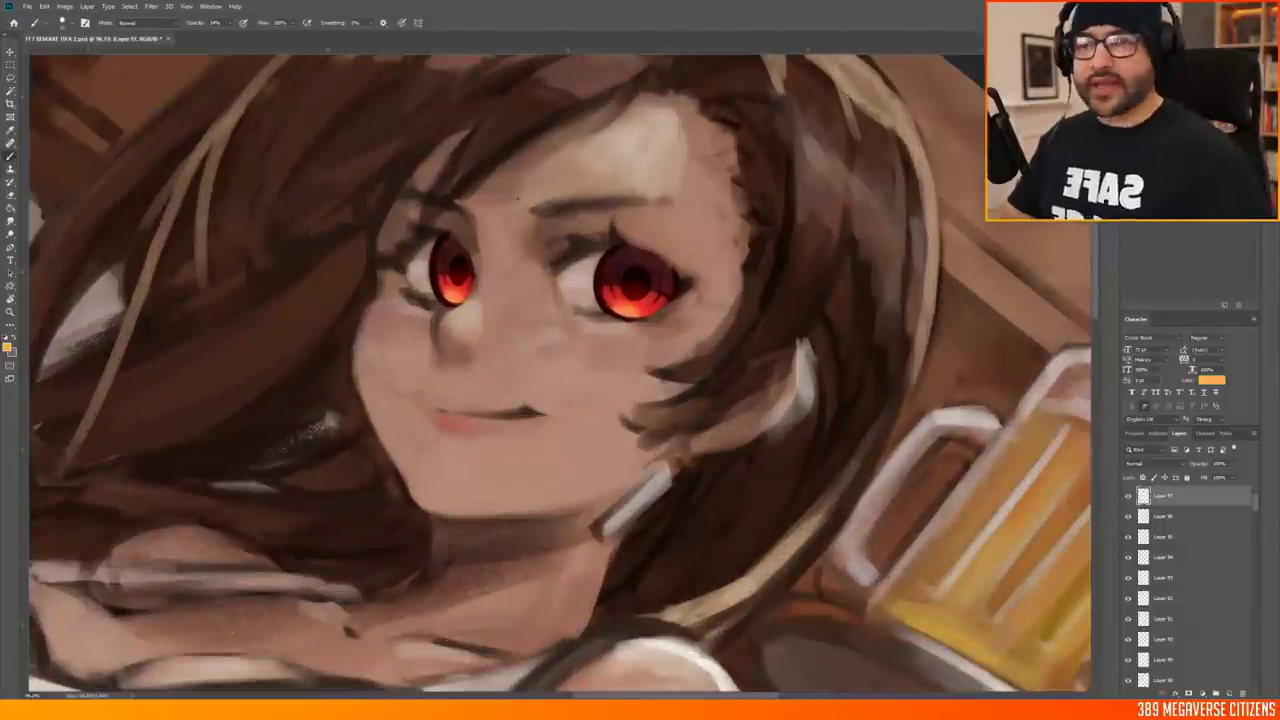
# Choose a pale grey-blue colour and paint glossy reflections on the upper part of both irises on a new layer
pyautogui.scroll(2, 681, 298)
pyautogui.press('i')
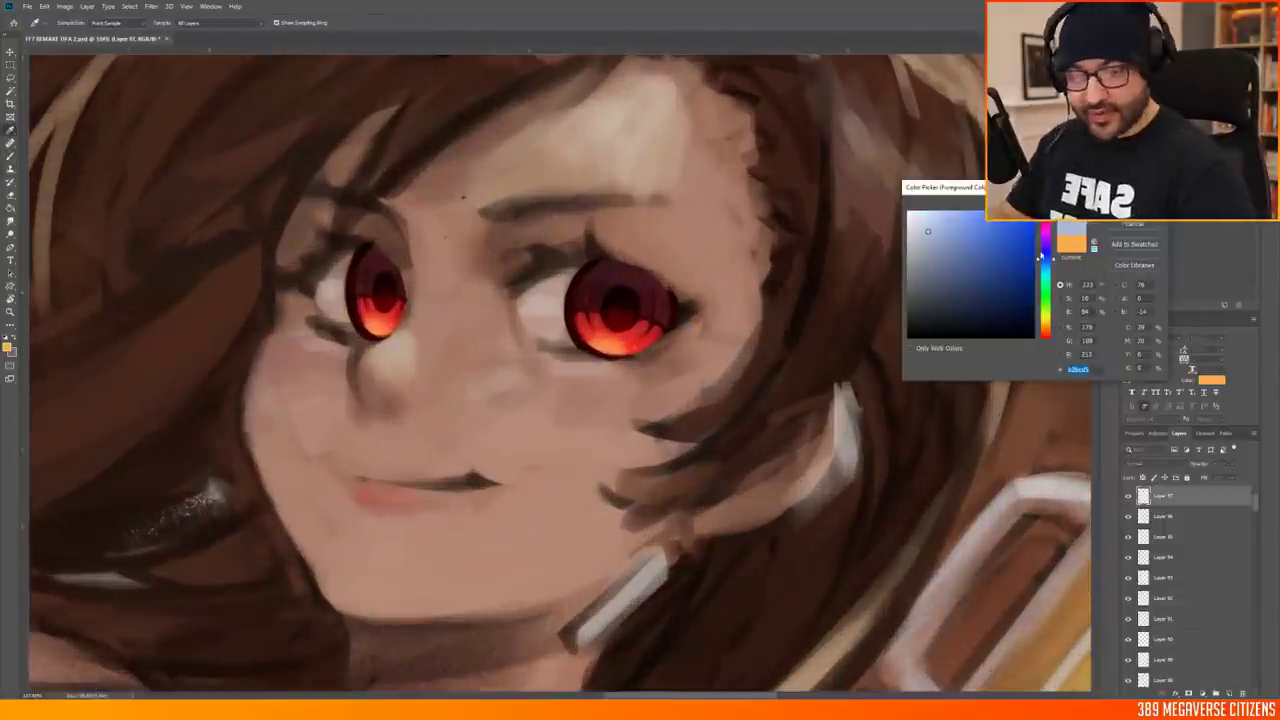
pyautogui.press('Return')
pyautogui.press('b')
pyautogui.scroll(1, 560, 370)
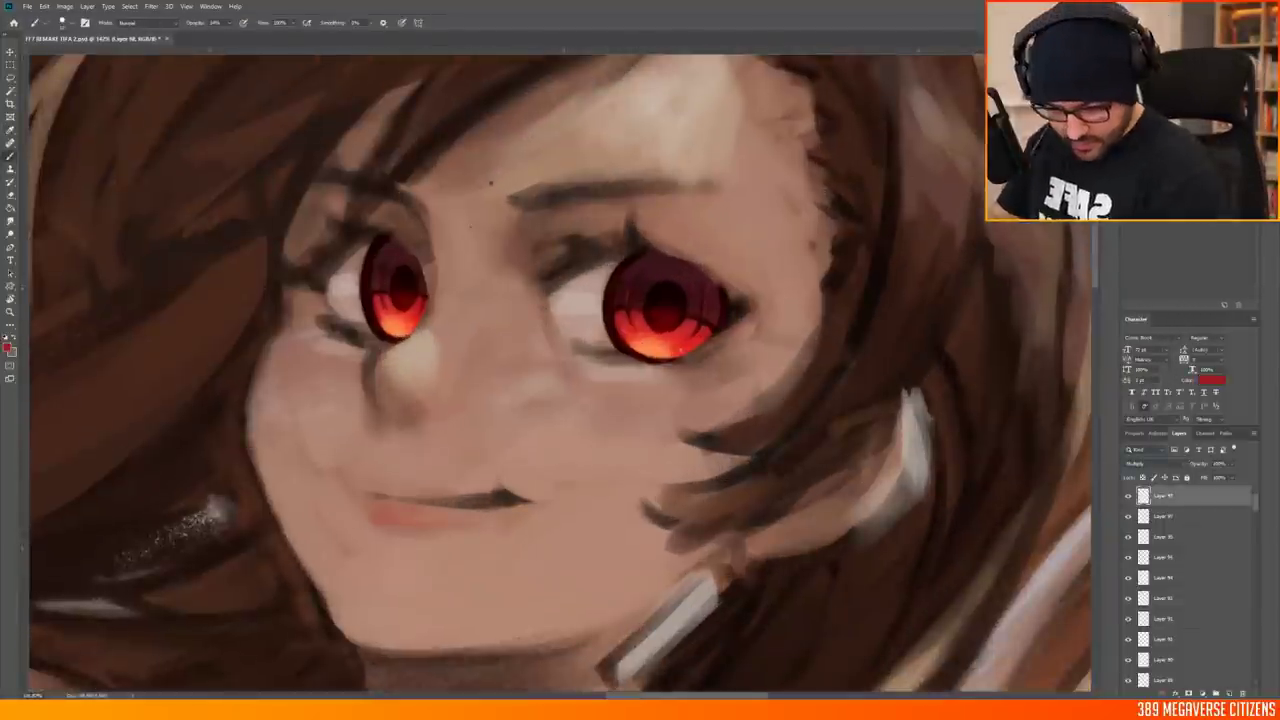
pyautogui.scroll(-1, 560, 370)
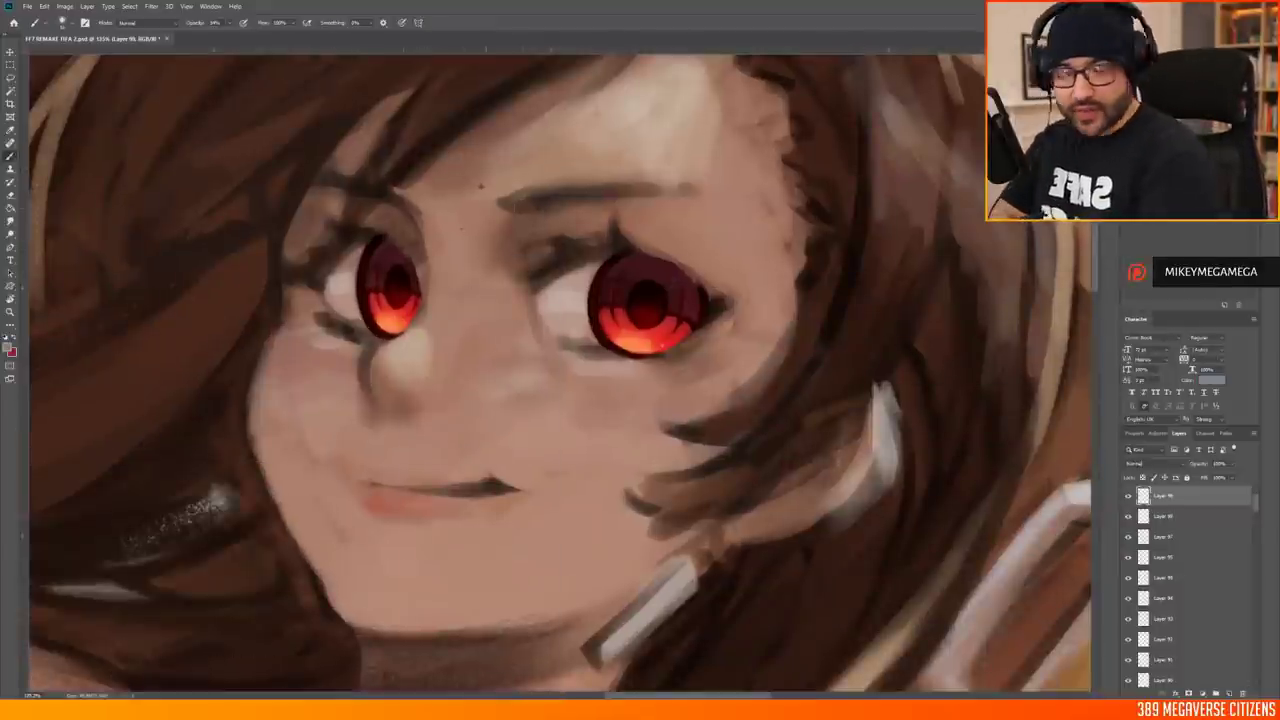
pyautogui.rightClick(378, 261)
pyautogui.click(382, 258)
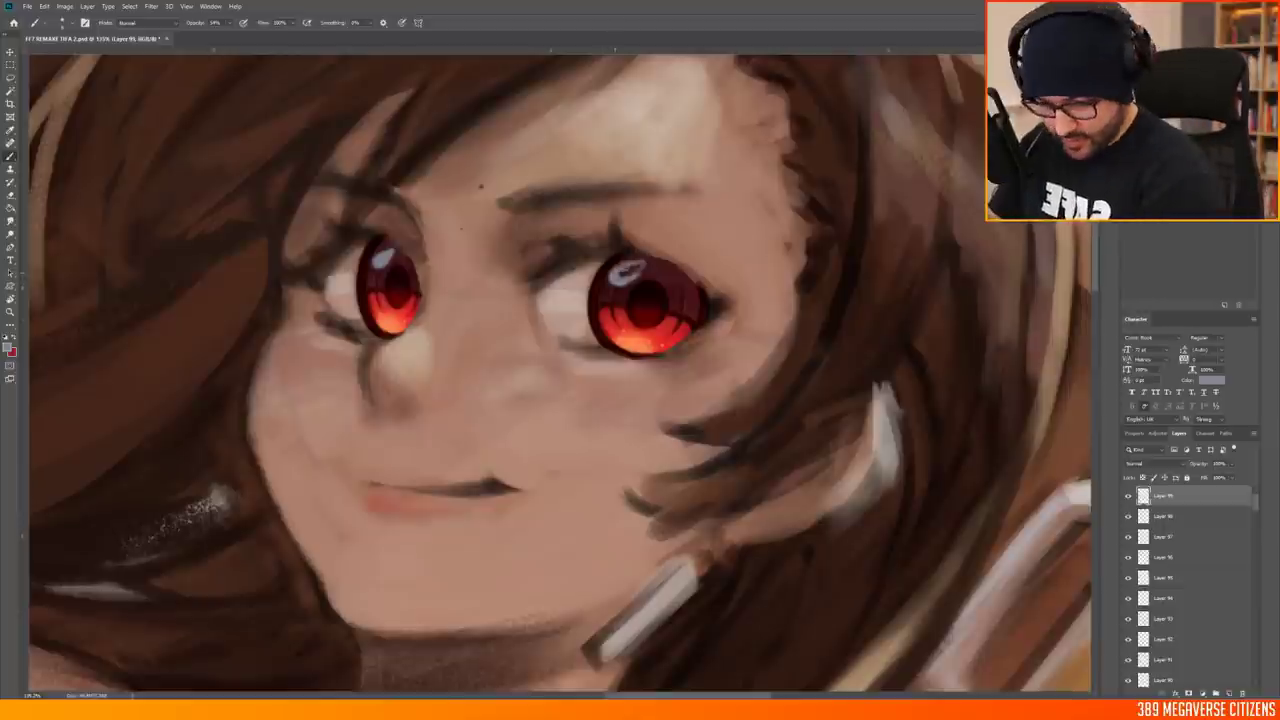
# Erase parts of the pale blue reflections to soften and shape them in both irises
pyautogui.press('e')
pyautogui.rightClick(378, 260)
pyautogui.click(378, 260)
pyautogui.rightClick(356, 180)
pyautogui.click(382, 278)
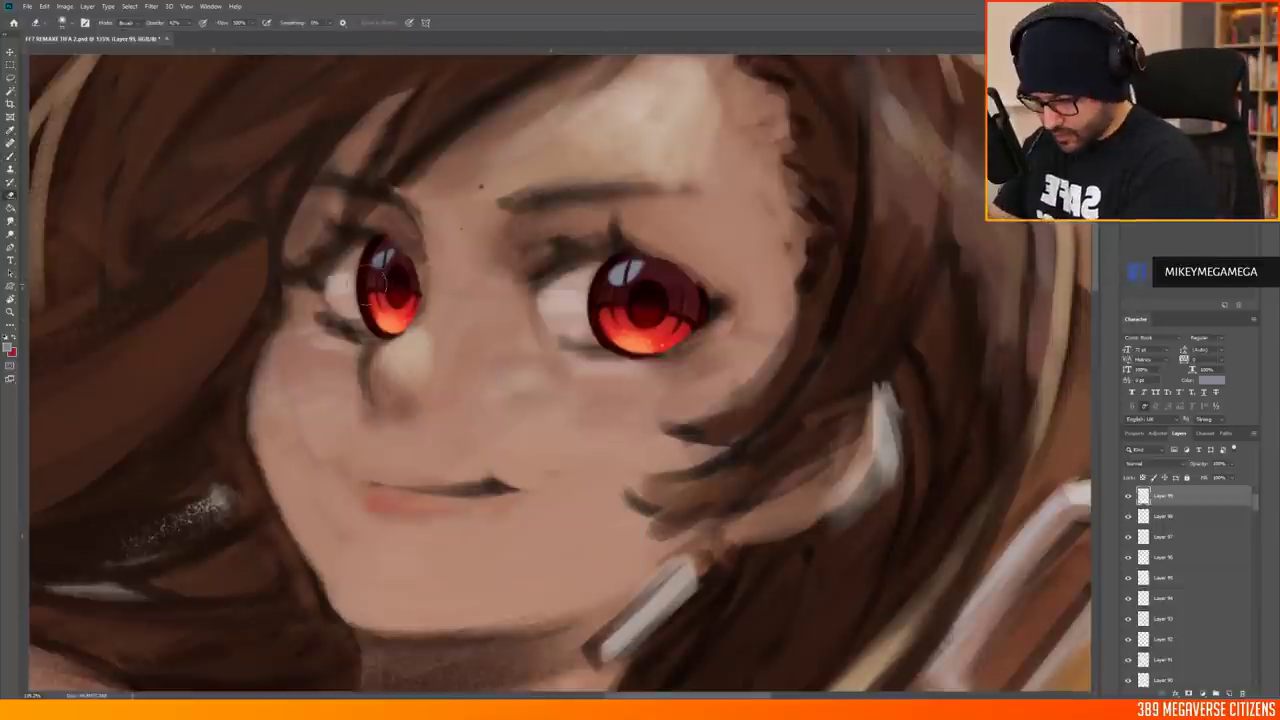
# Add a new layer and paint small bright red accents near the upper outer edge of the near iris
pyautogui.press('b')
pyautogui.hotkey('ctrl', 'shift', 'alt', 'n')
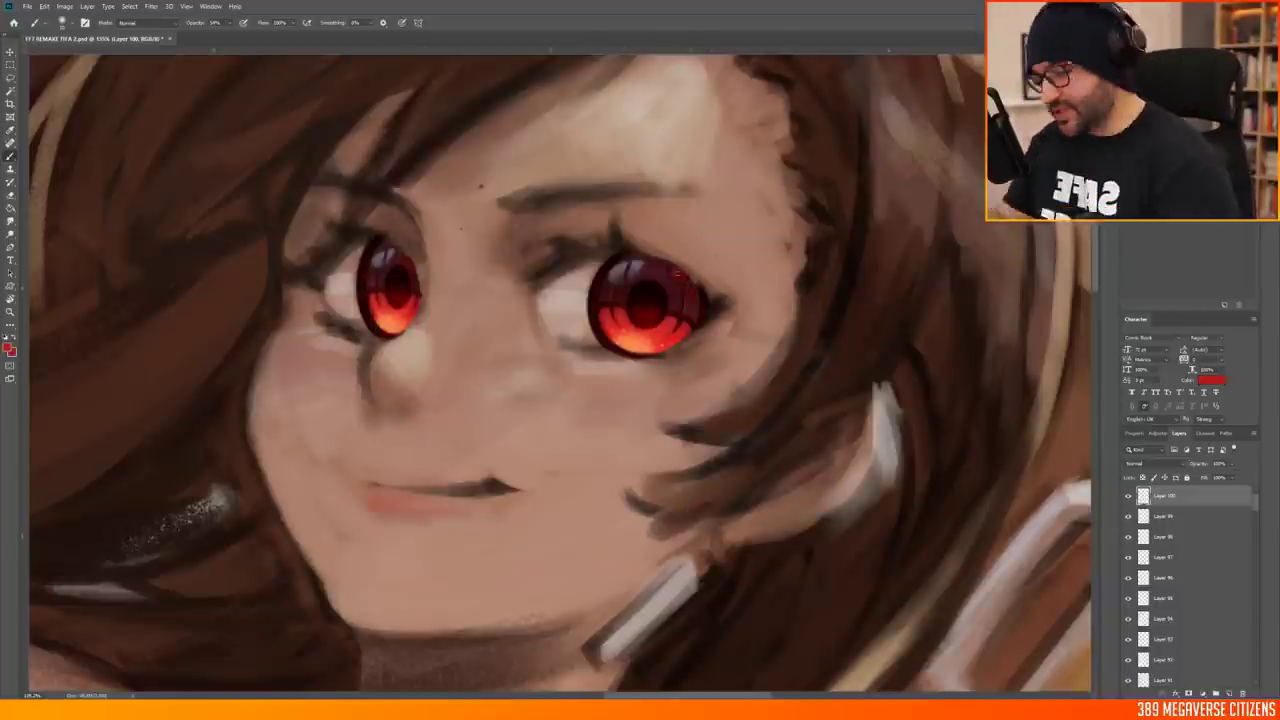
pyautogui.click(755, 245)
pyautogui.press('x')
pyautogui.scroll(-3, 560, 370)
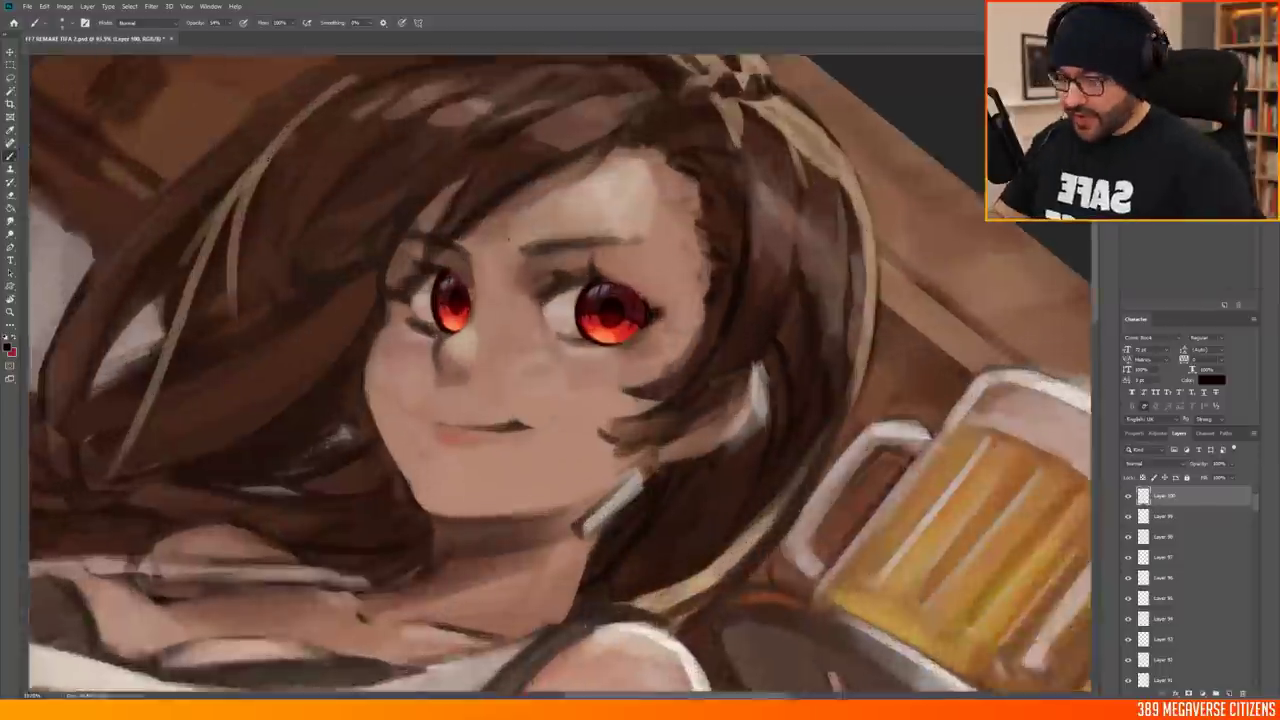
pyautogui.scroll(3, 560, 370)
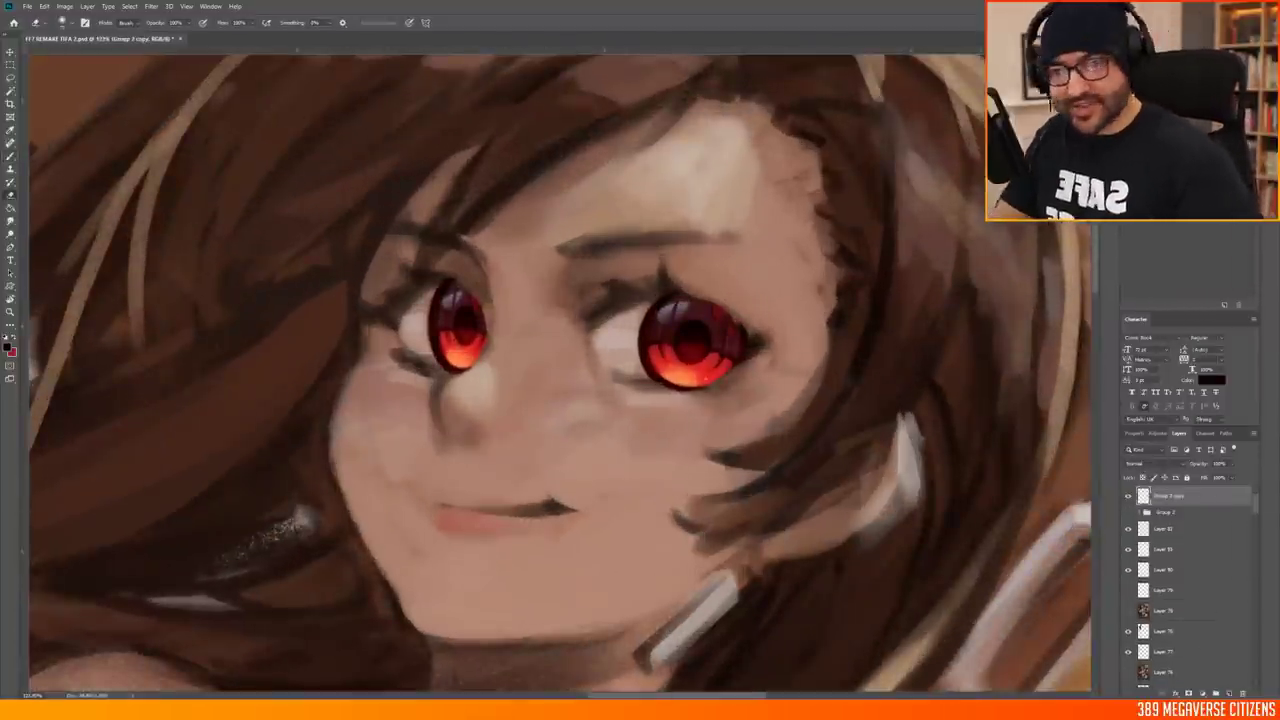
# Transform the far eye's iris on the Group 2 copy layer to make it wider and match the near one
pyautogui.click(44, 6)
pyautogui.click(80, 218)
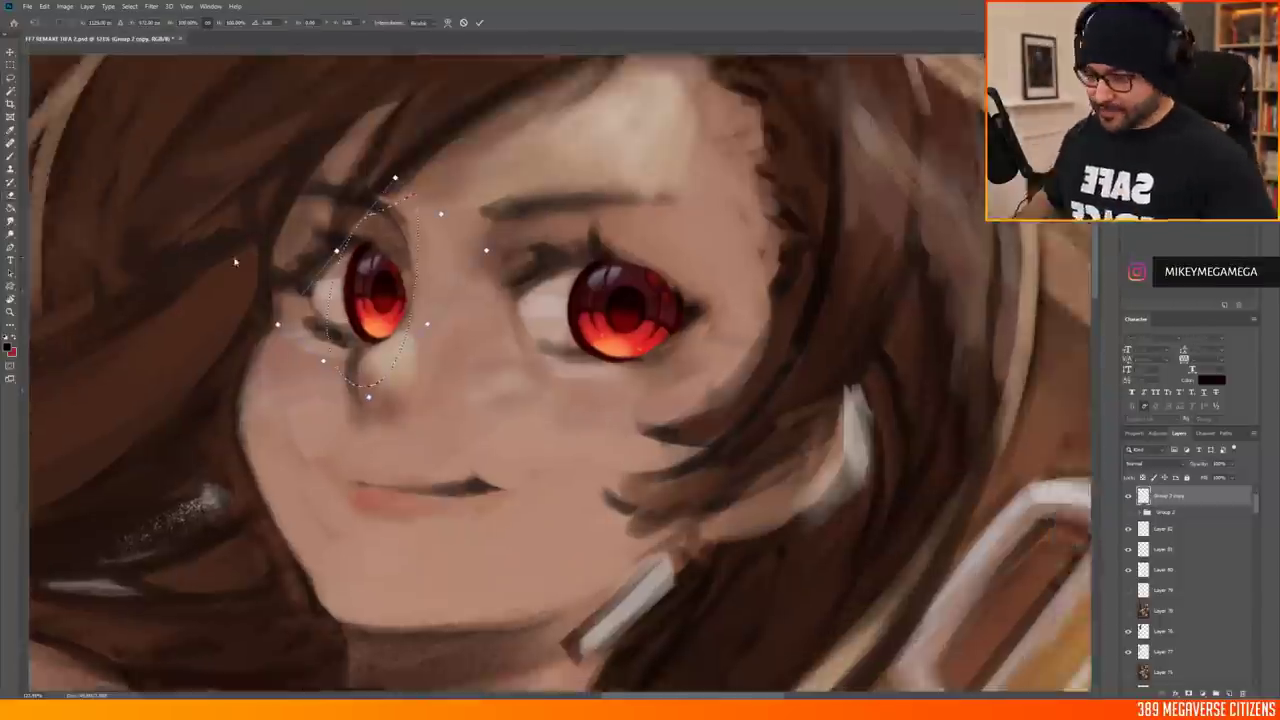
pyautogui.scroll(-2, 812, 478)
pyautogui.press('Return')
pyautogui.scroll(2, 471, 466)
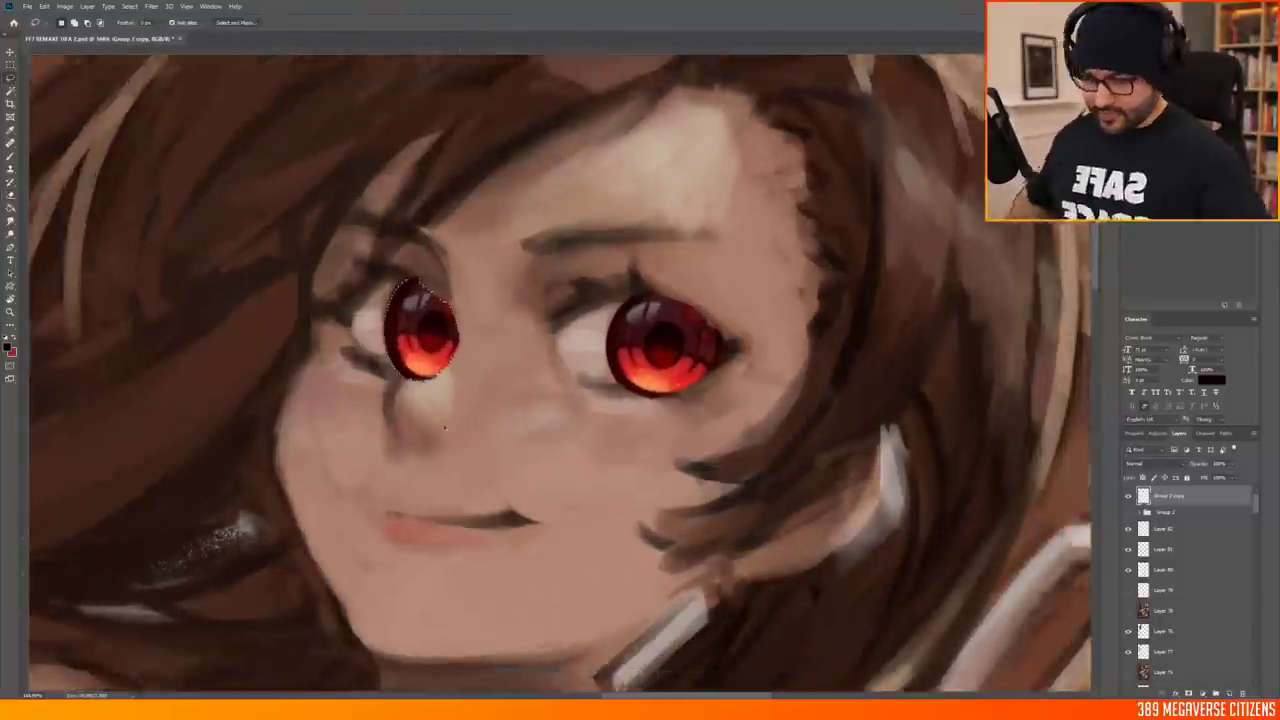
pyautogui.scroll(-3, 440, 330)
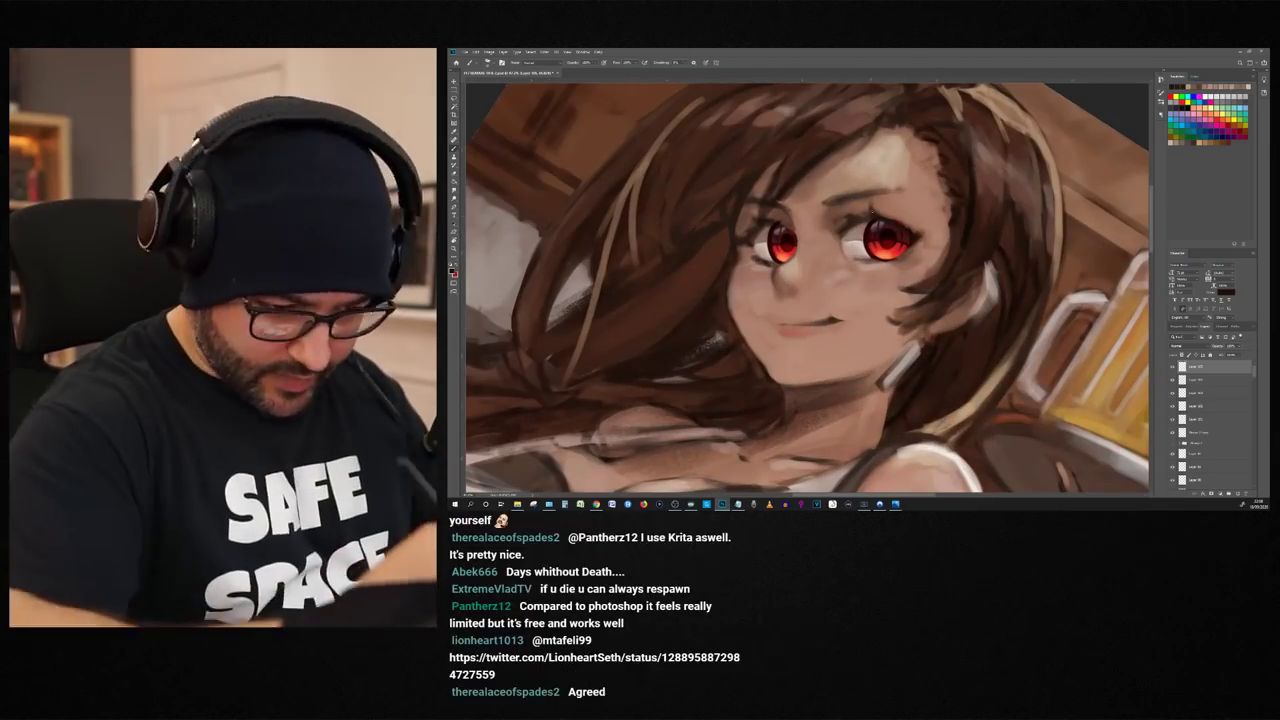
# Paint crisp black upper lash lines on both eyes and redraw the near eyebrow as a tapered dark stroke
pyautogui.rightClick(715, 245)
pyautogui.press('Escape')
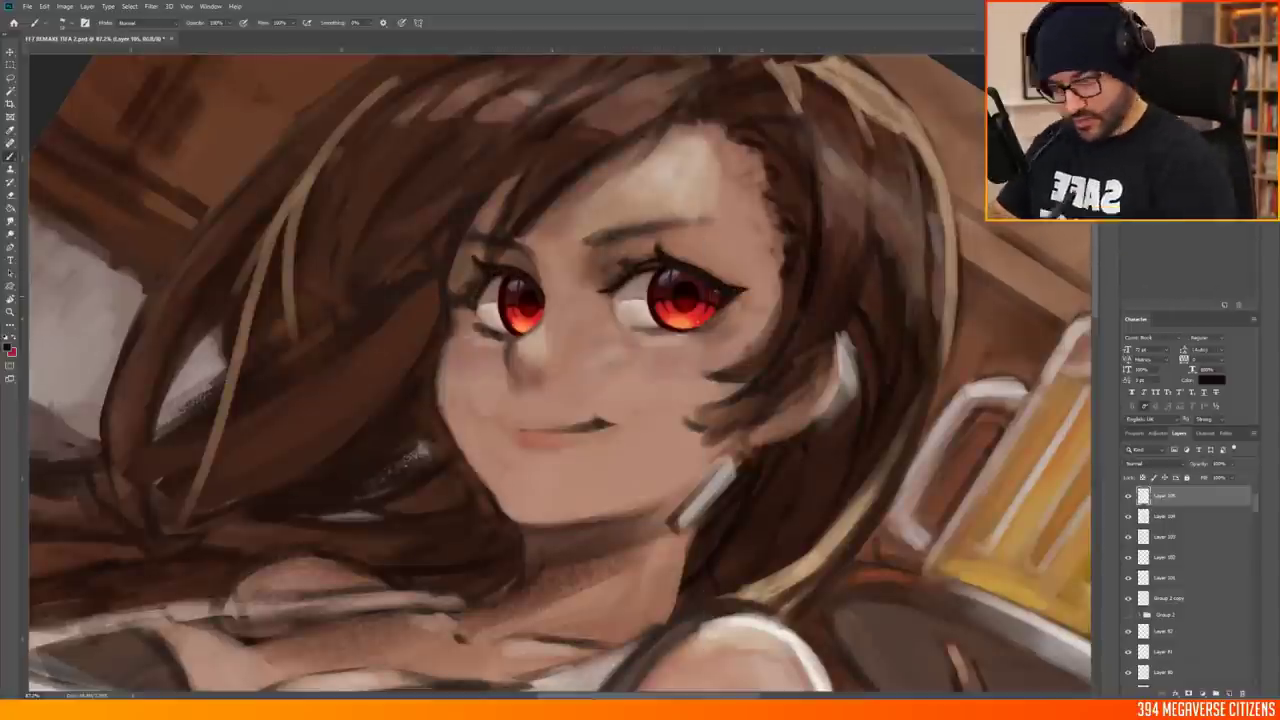
pyautogui.scroll(-2, 349, 210)
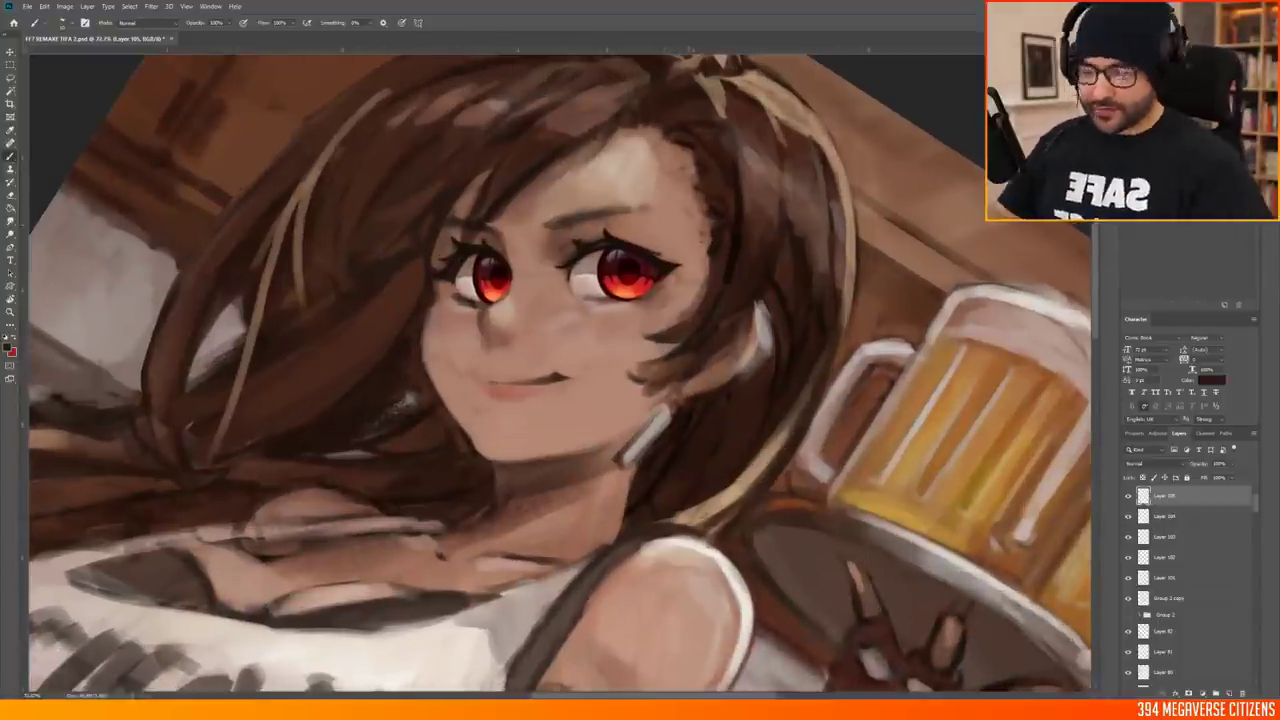
pyautogui.scroll(1, 560, 370)
pyautogui.moveTo(550, 211); pyautogui.dragTo(682, 186)
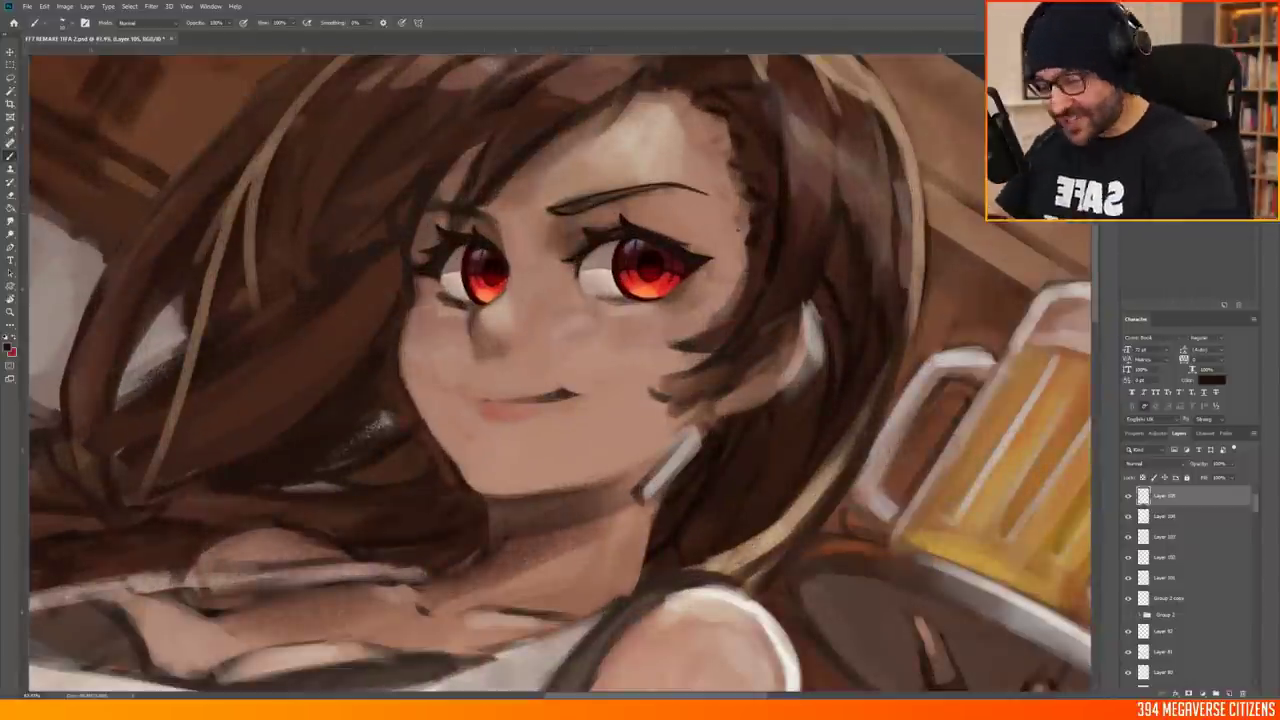
# Mirror the canvas to check the face, then thicken the near eyebrow and redraw the far eyebrow in black
pyautogui.press('h')
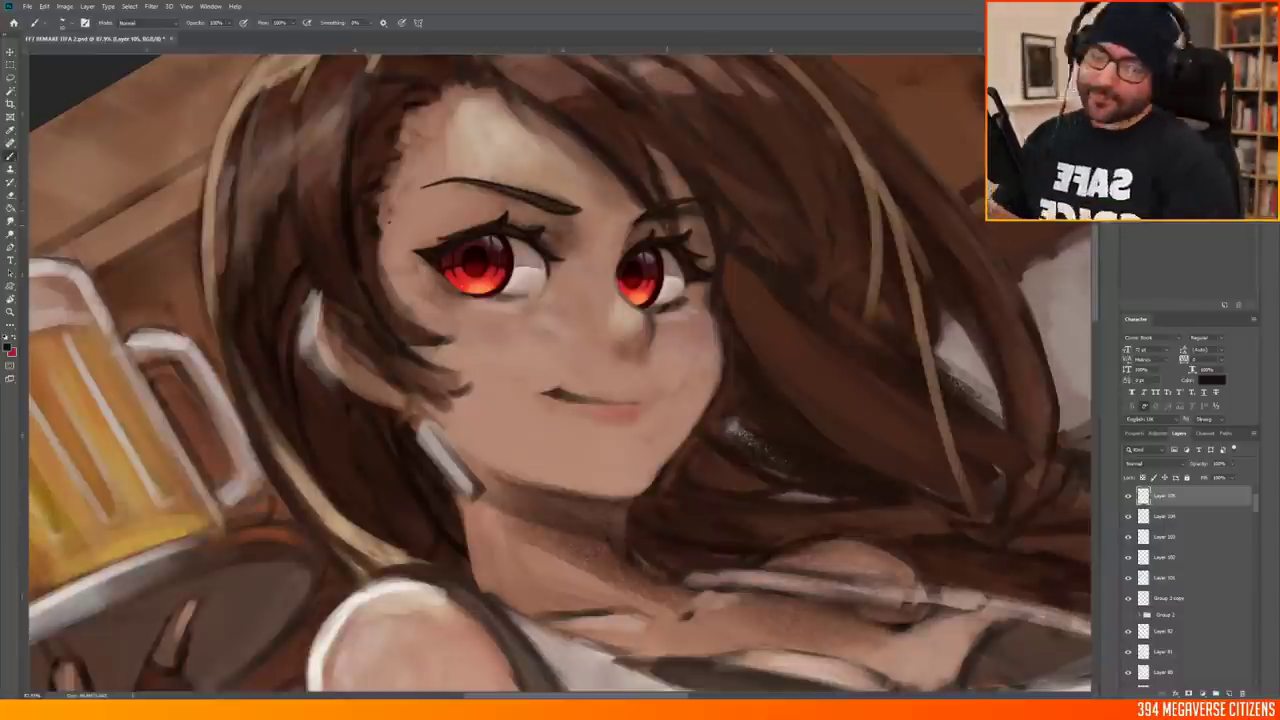
pyautogui.scroll(-4, 560, 370)
pyautogui.scroll(2, 560, 370)
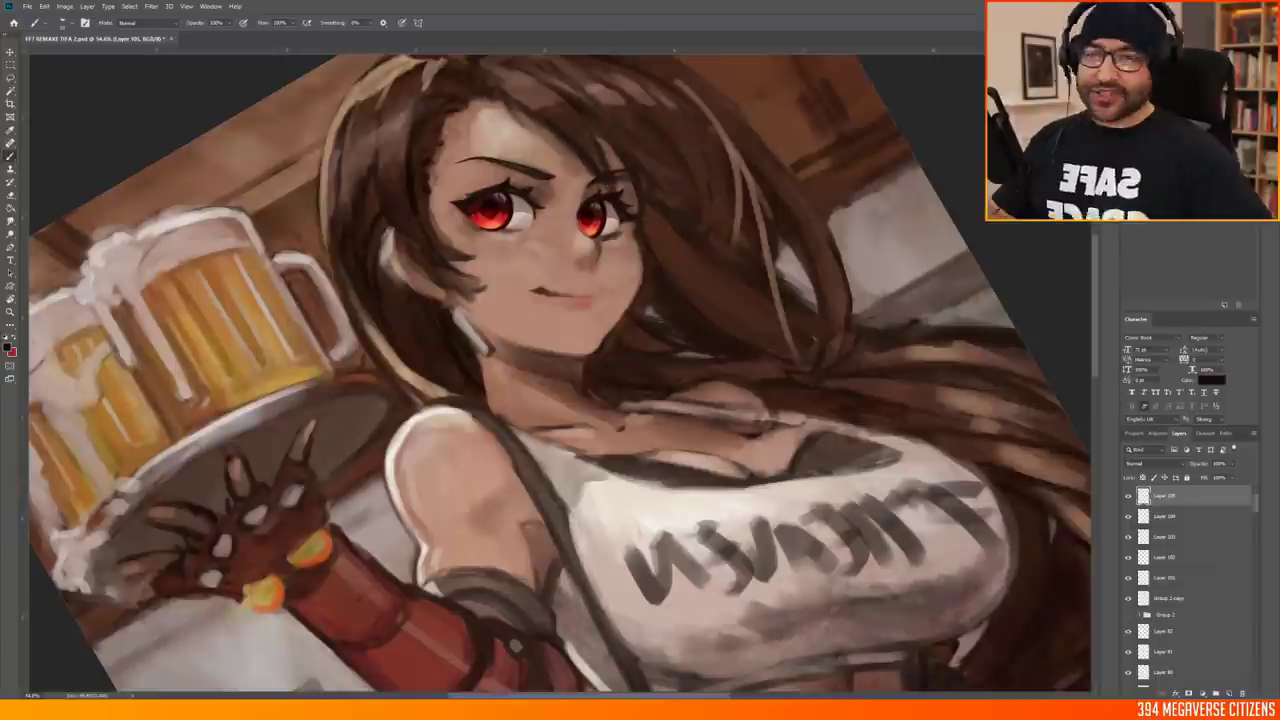
pyautogui.scroll(1, 560, 370)
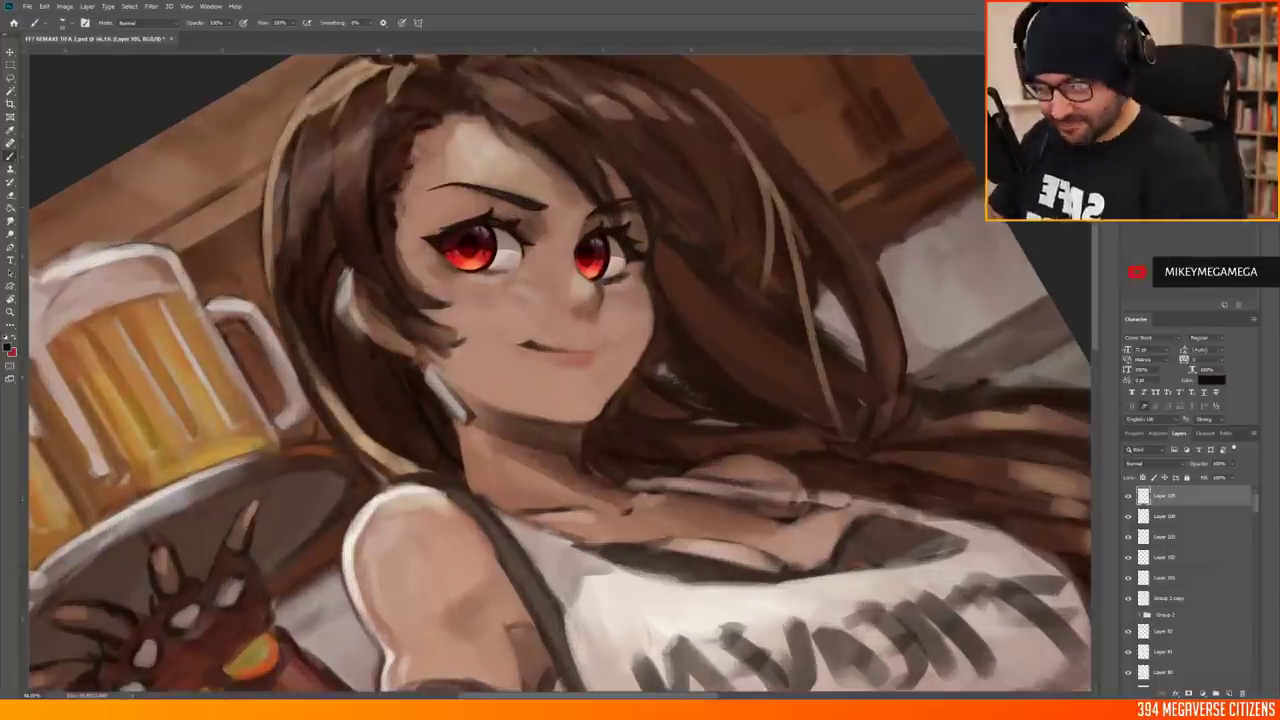
pyautogui.scroll(2, 540, 240)
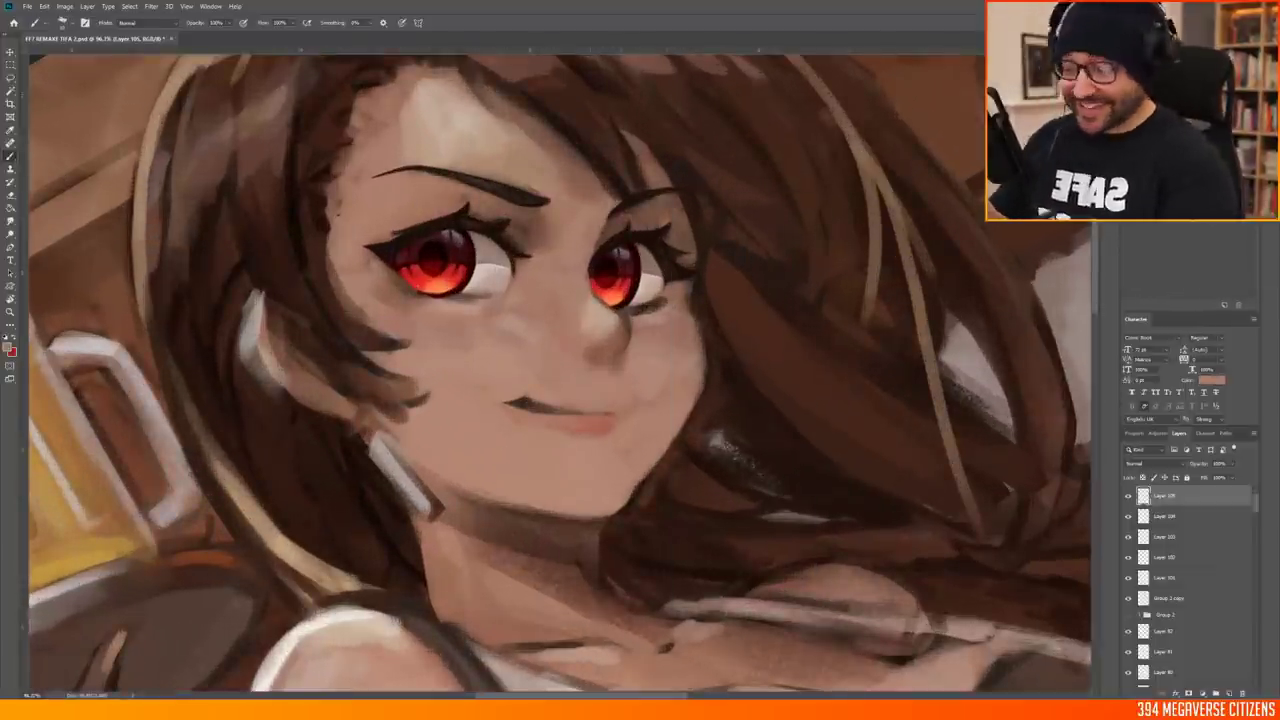
# Flip the canvas back and paint dark lower lash lines under the eyes on a new layer
pyautogui.hotkey('ctrl', 'shift', 'h')
pyautogui.scroll(2, 560, 374)
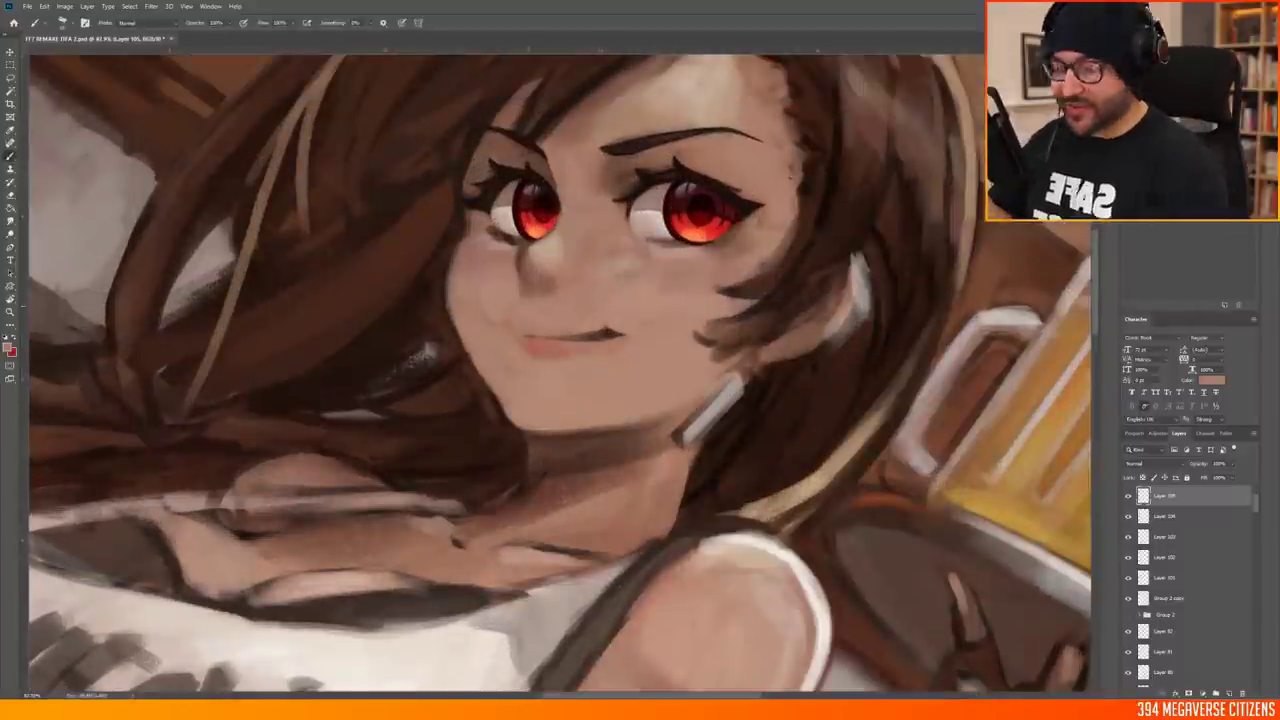
pyautogui.scroll(2, 560, 374)
pyautogui.hotkey('ctrl', 'shift', 'alt', 'n')
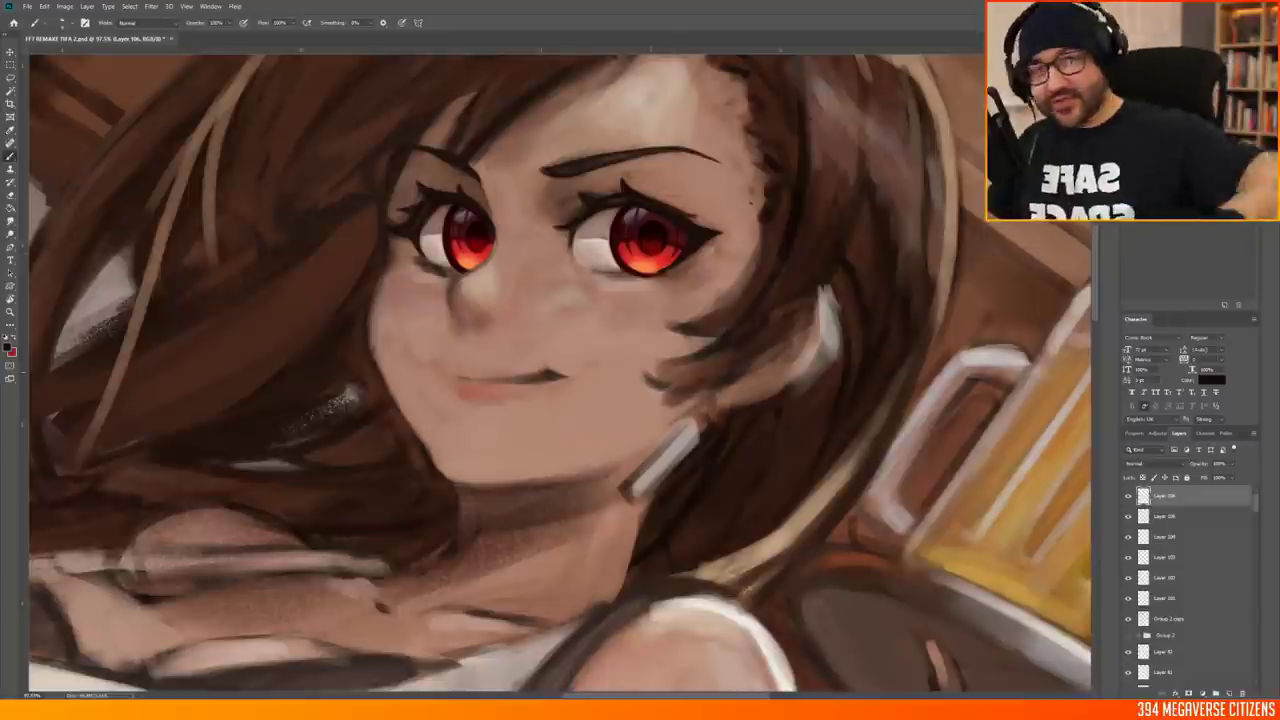
pyautogui.moveTo(718, 258); pyautogui.dragTo(712, 262)
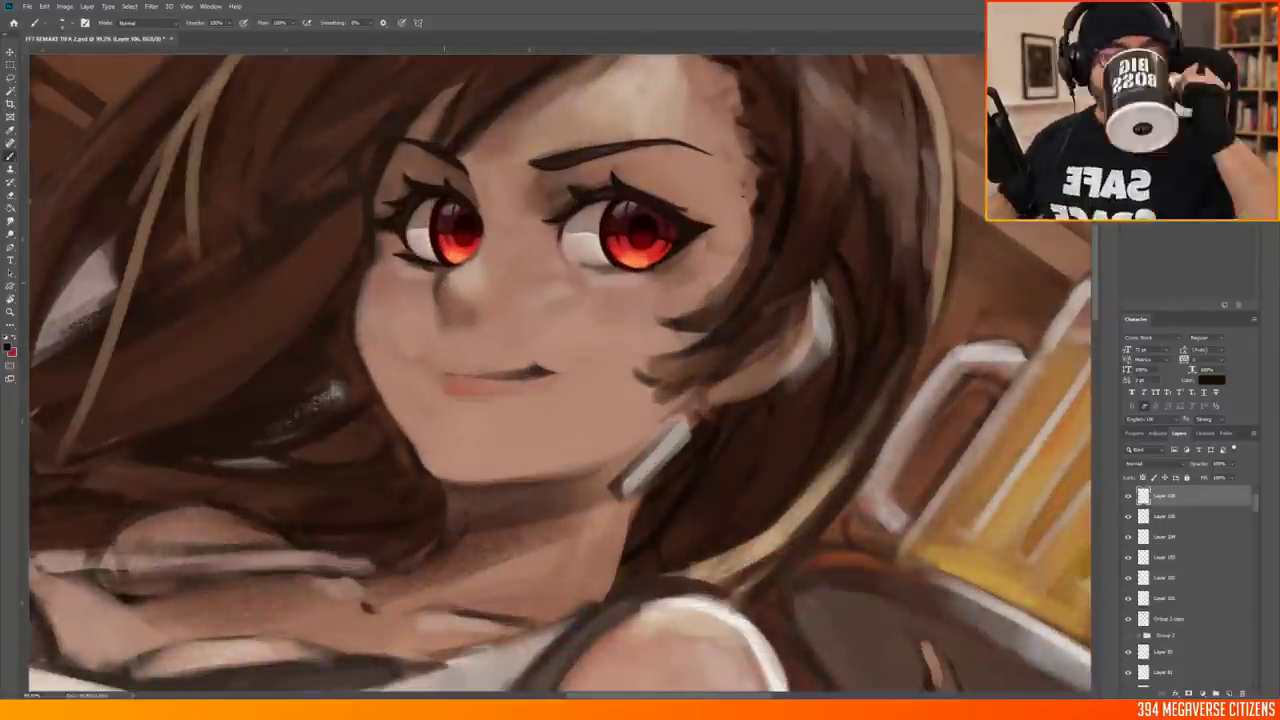
pyautogui.moveTo(660, 265); pyautogui.dragTo(600, 270)
# Apply a transform to adjust the eye area, then sample the skin tone to clean up around the eyes
pyautogui.click(44, 6)
pyautogui.click(70, 205)
pyautogui.press('Return')
pyautogui.moveTo(565, 260)
pyautogui.mouseDown()
pyautogui.moveTo(570, 205)
pyautogui.moveTo(552, 146)
pyautogui.mouseUp()
pyautogui.press('b')
pyautogui.keyDown('alt'); pyautogui.click(560, 276); pyautogui.keyUp('alt')
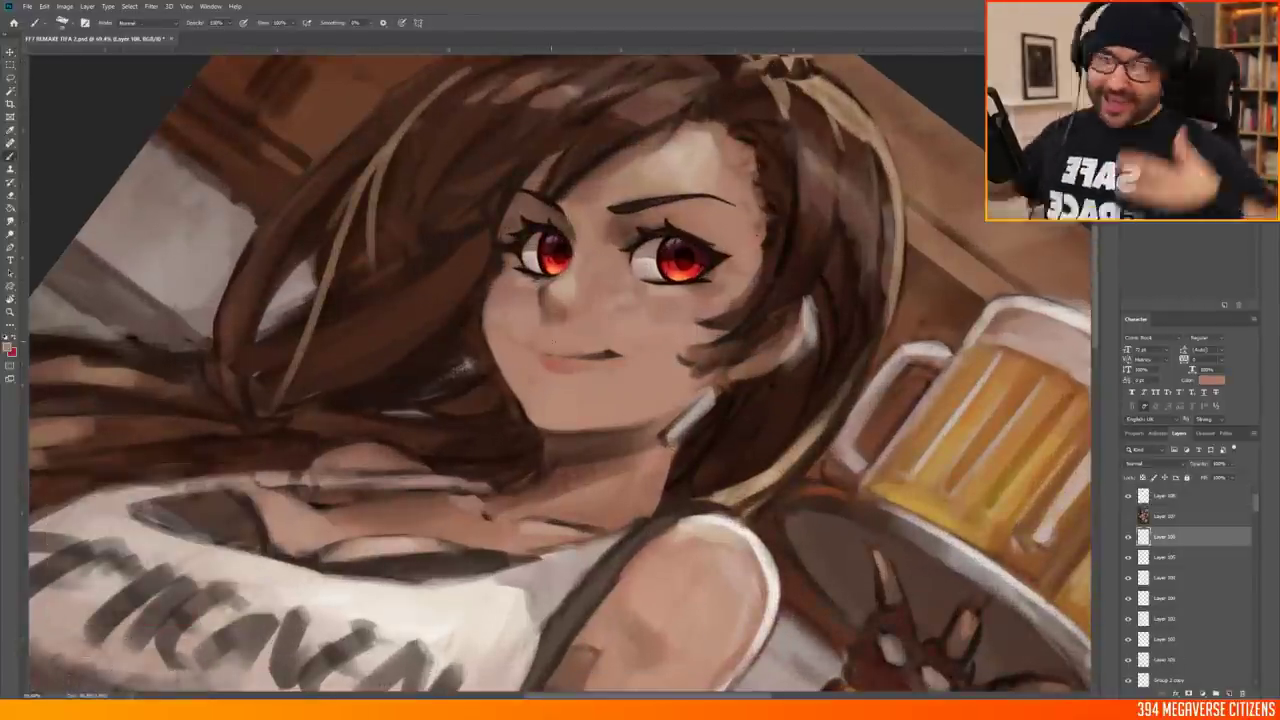
# Pick dark reds and refine the contours around the eyes and nose bridge on new layers
pyautogui.scroll(-2, 450, 510)
pyautogui.scroll(-4, 560, 370)
pyautogui.scroll(5, 610, 530)
pyautogui.keyDown('alt'); pyautogui.keyDown('shift'); pyautogui.rightClick(960, 270); pyautogui.keyUp('shift'); pyautogui.keyUp('alt')
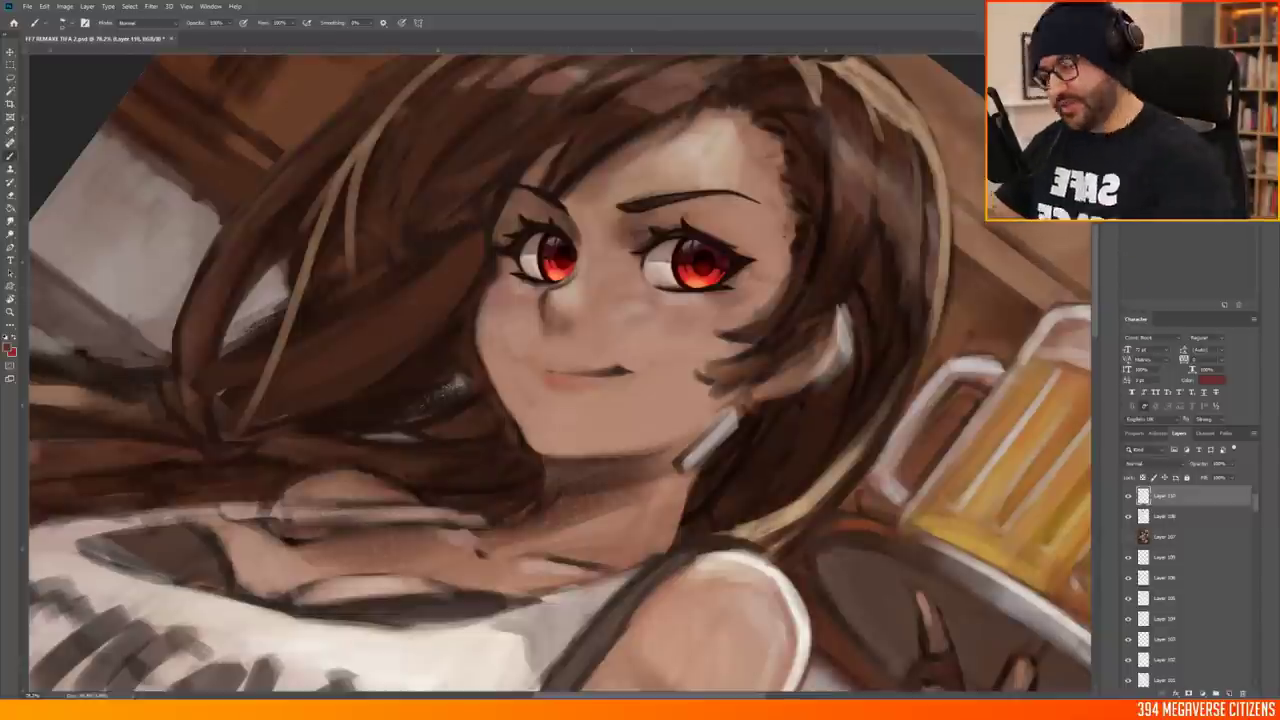
pyautogui.hotkey('ctrl', 'shift', 'alt', 'n')
pyautogui.keyDown('alt'); pyautogui.keyDown('shift'); pyautogui.rightClick(960, 270); pyautogui.keyUp('shift'); pyautogui.keyUp('alt')
pyautogui.scroll(3, 780, 160)
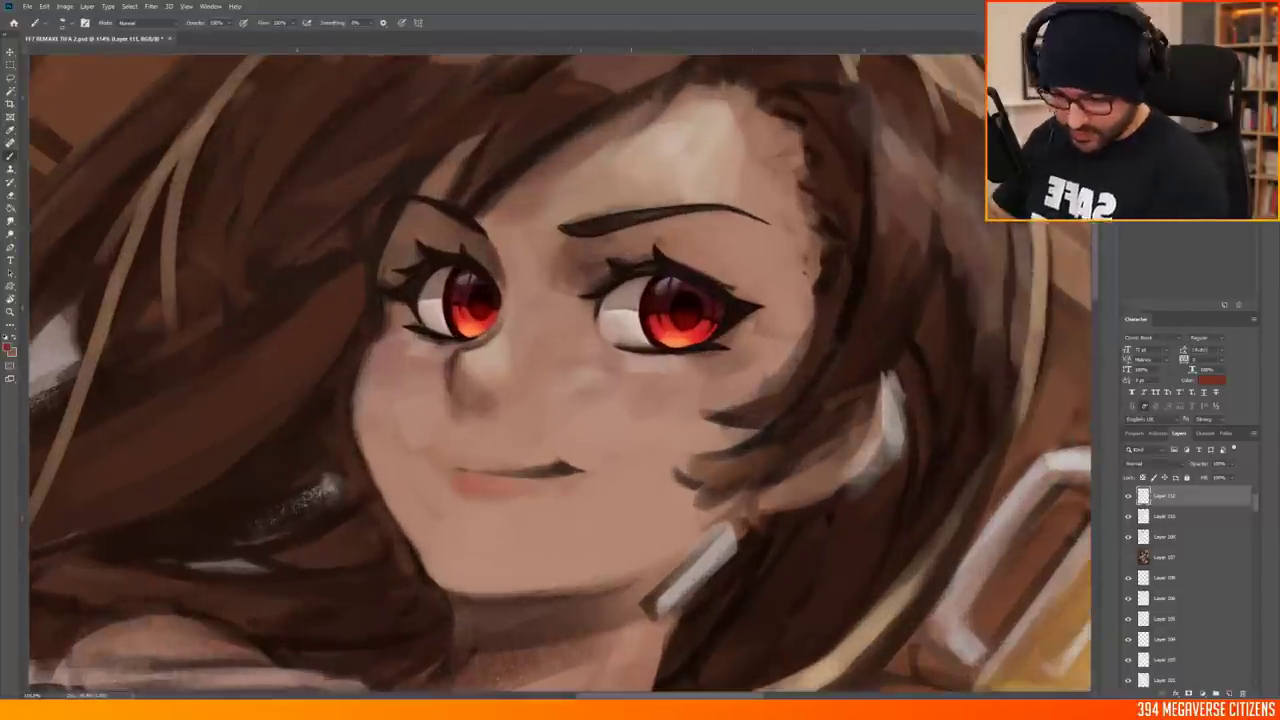
# Draw a thin dark red eyelid crease above the near eye
pyautogui.moveTo(852, 268); pyautogui.dragTo(710, 153)
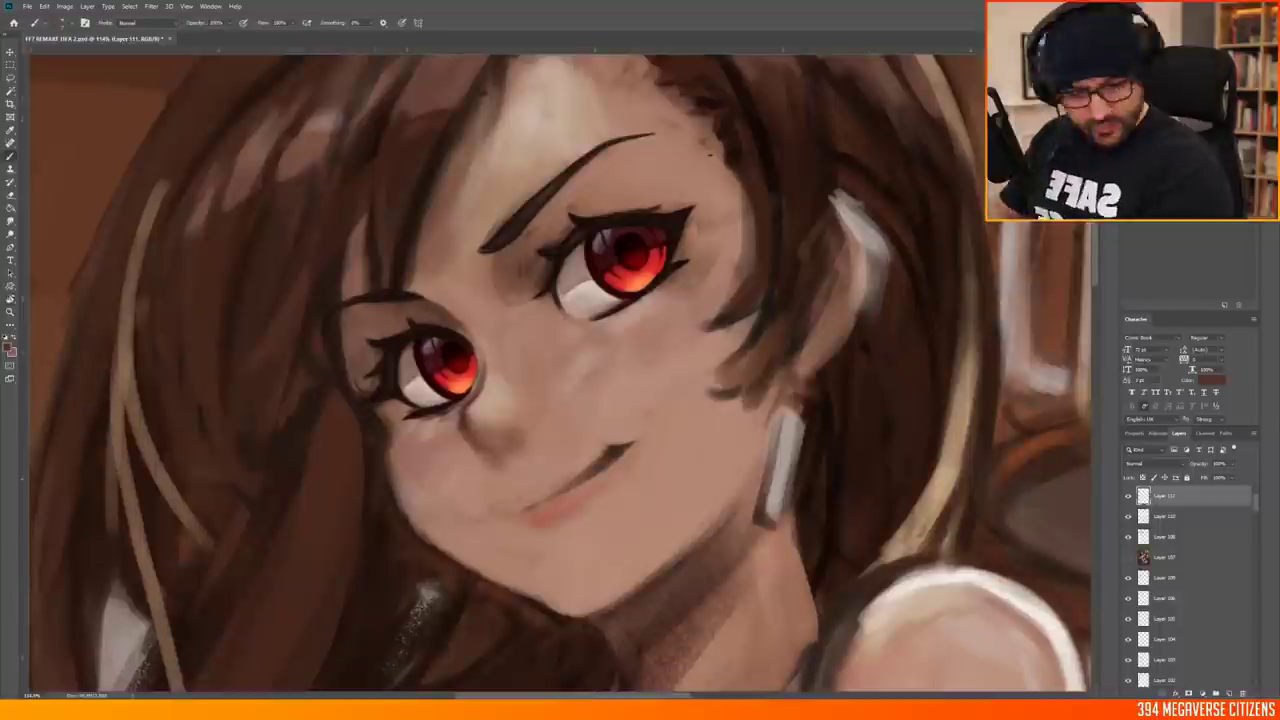
pyautogui.scroll(-5, 710, 153)
pyautogui.scroll(5, 672, 257)
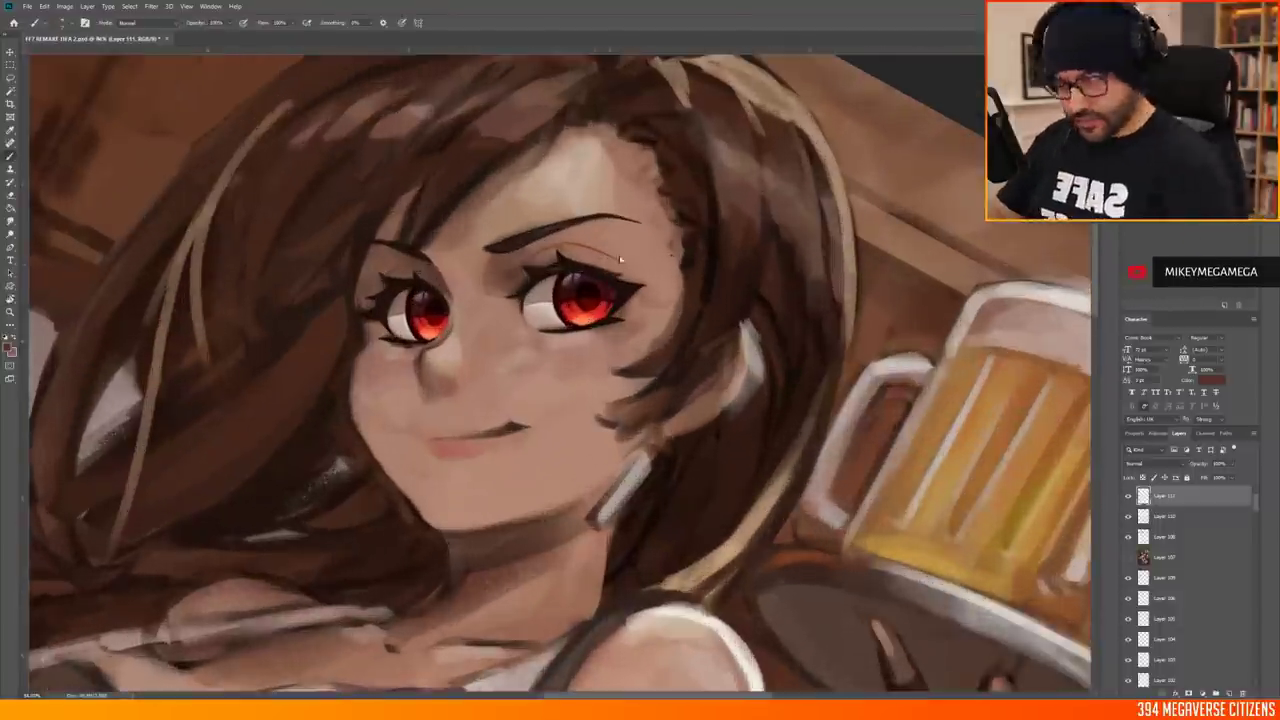
pyautogui.scroll(2, 180, 235)
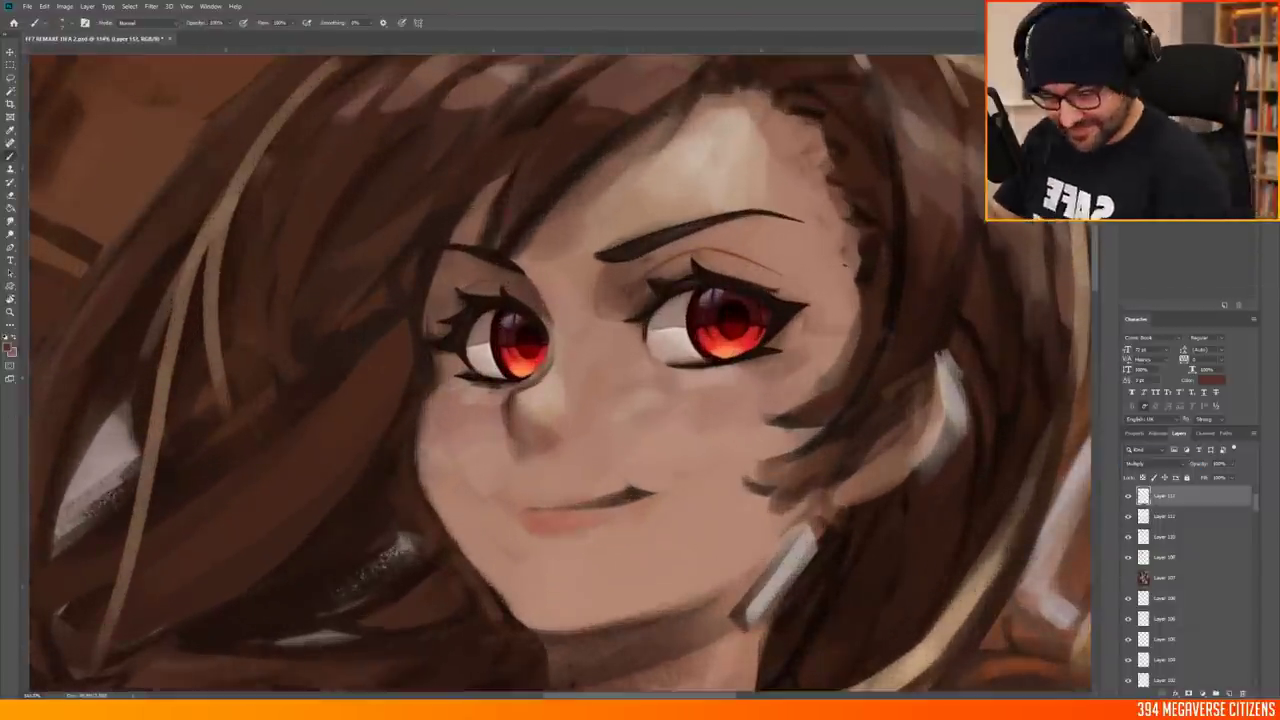
# Shade the eyelids on a Multiply layer, then add a new Normal layer for touch-ups around the eyes
pyautogui.rightClick(738, 228)
pyautogui.doubleClick(790, 330)
pyautogui.hotkey('ctrl', 'shift', 'alt', 'n')
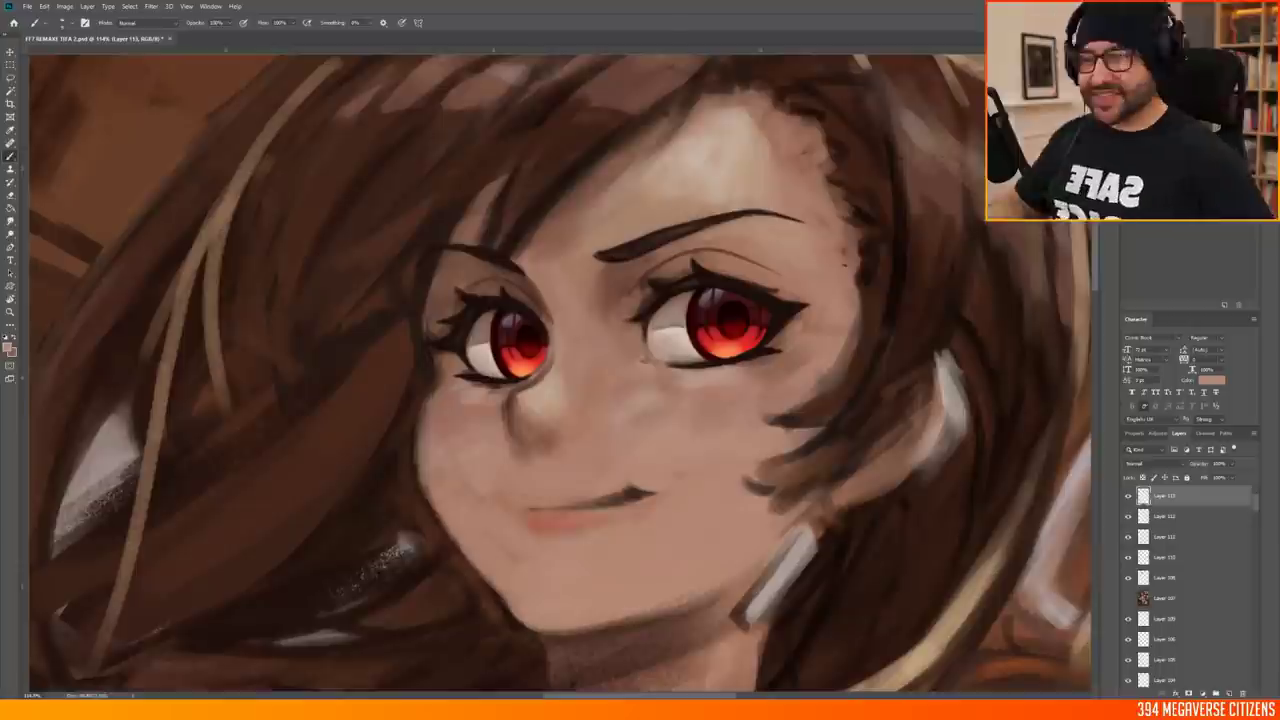
# Sample a pinkish skin tone and brush soft blush onto the cheeks beneath both eyes
pyautogui.scroll(-2, 560, 375)
pyautogui.scroll(3, 560, 375)
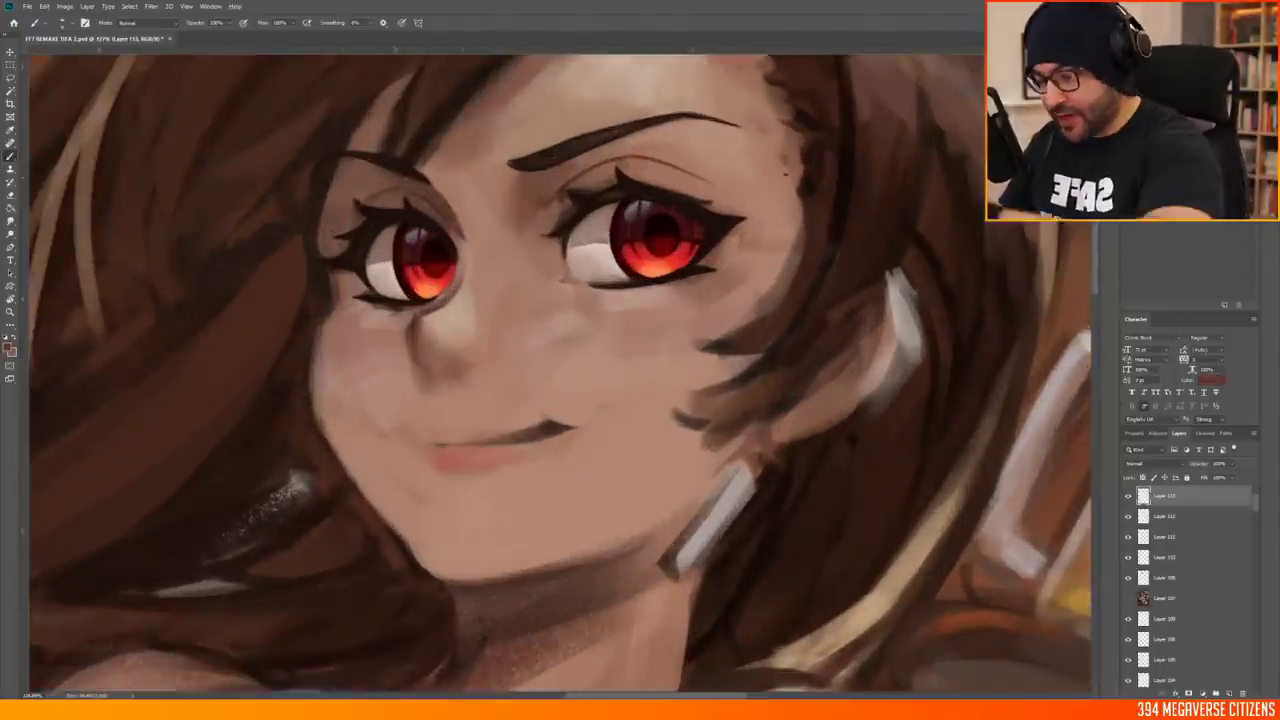
pyautogui.keyDown('alt'); pyautogui.click(670, 284); pyautogui.keyUp('alt')
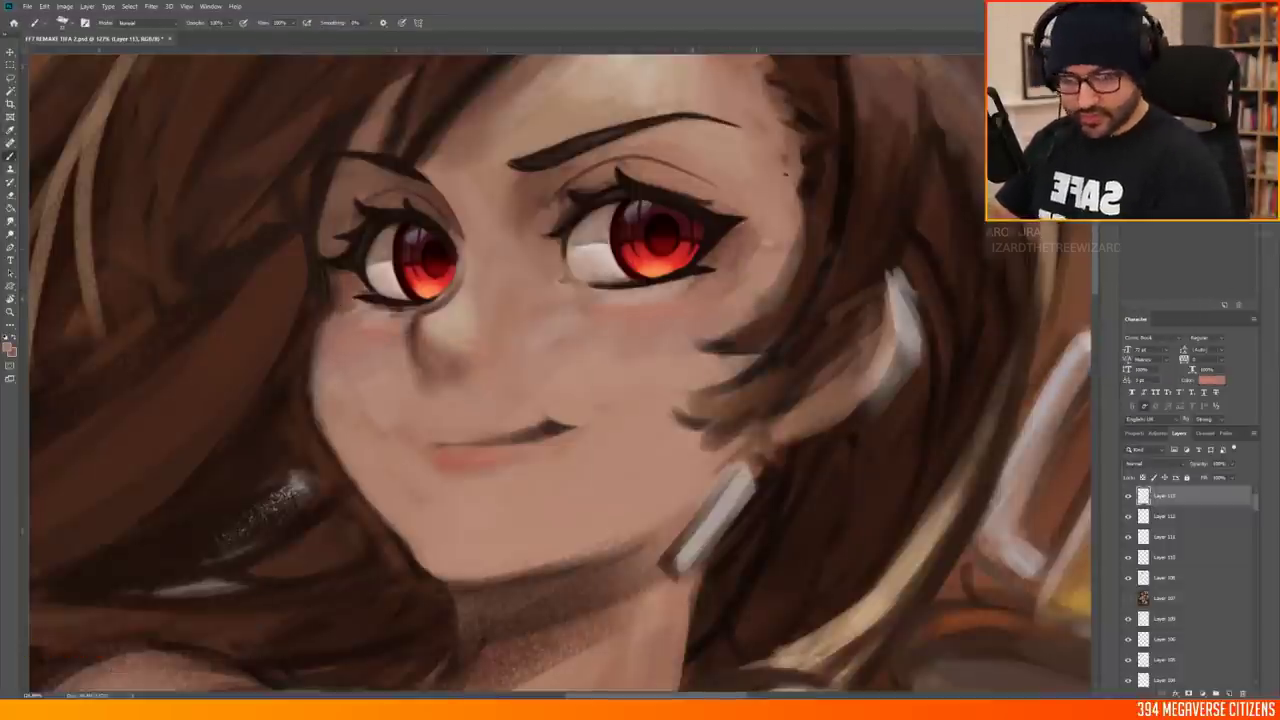
# Sample a skin tone beside the near eye for the cheek touch-ups and save the painting
pyautogui.scroll(-1, 560, 375)
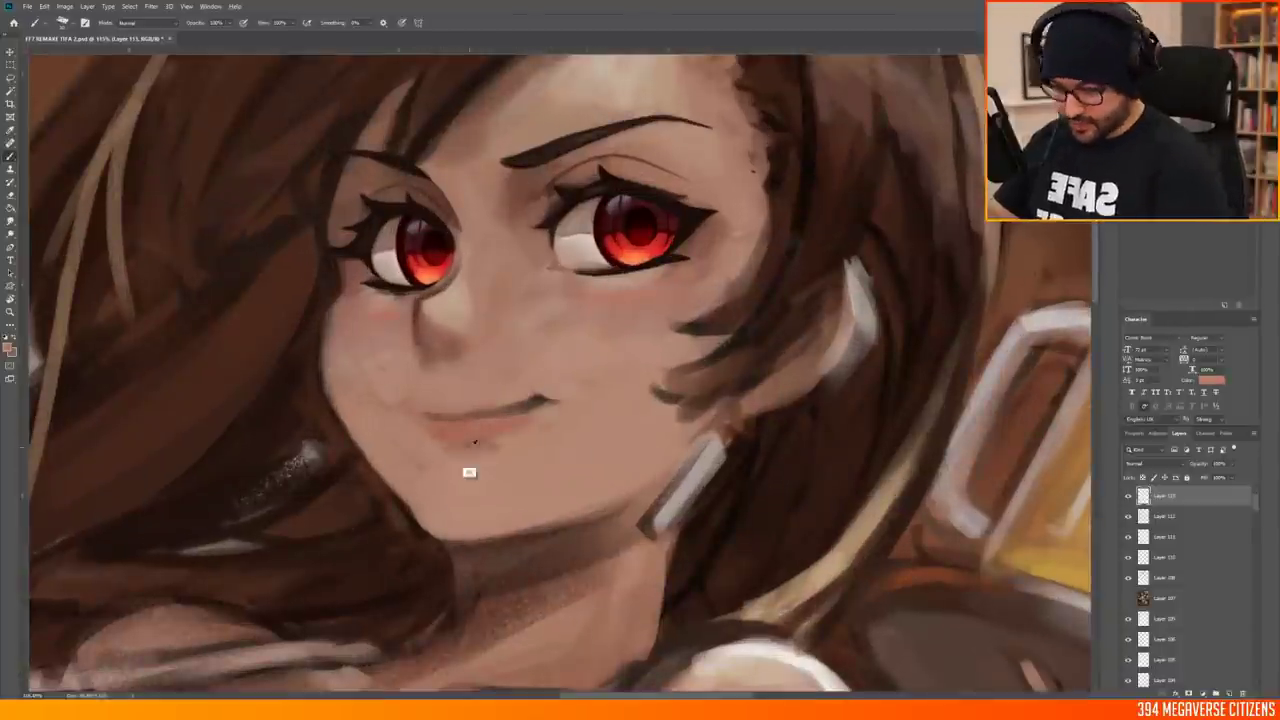
pyautogui.scroll(-5, 588, 152)
pyautogui.scroll(4, 631, 134)
pyautogui.keyDown('alt'); pyautogui.click(683, 268); pyautogui.keyUp('alt')
pyautogui.hotkey('ctrl', '0')
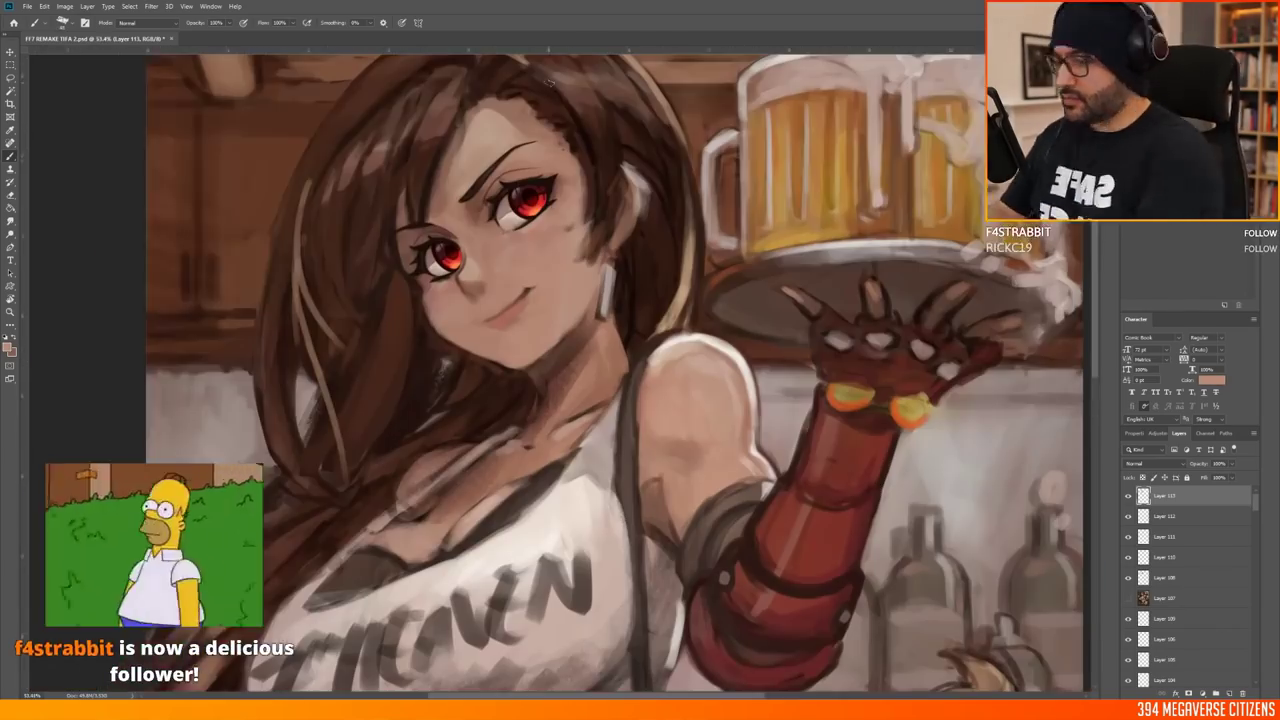
pyautogui.hotkey('ctrl', 's')
# Brush a soft reddish blush over the far cheek and along the edge of the face
pyautogui.scroll(4, 560, 370)
pyautogui.scroll(-4, 560, 370)
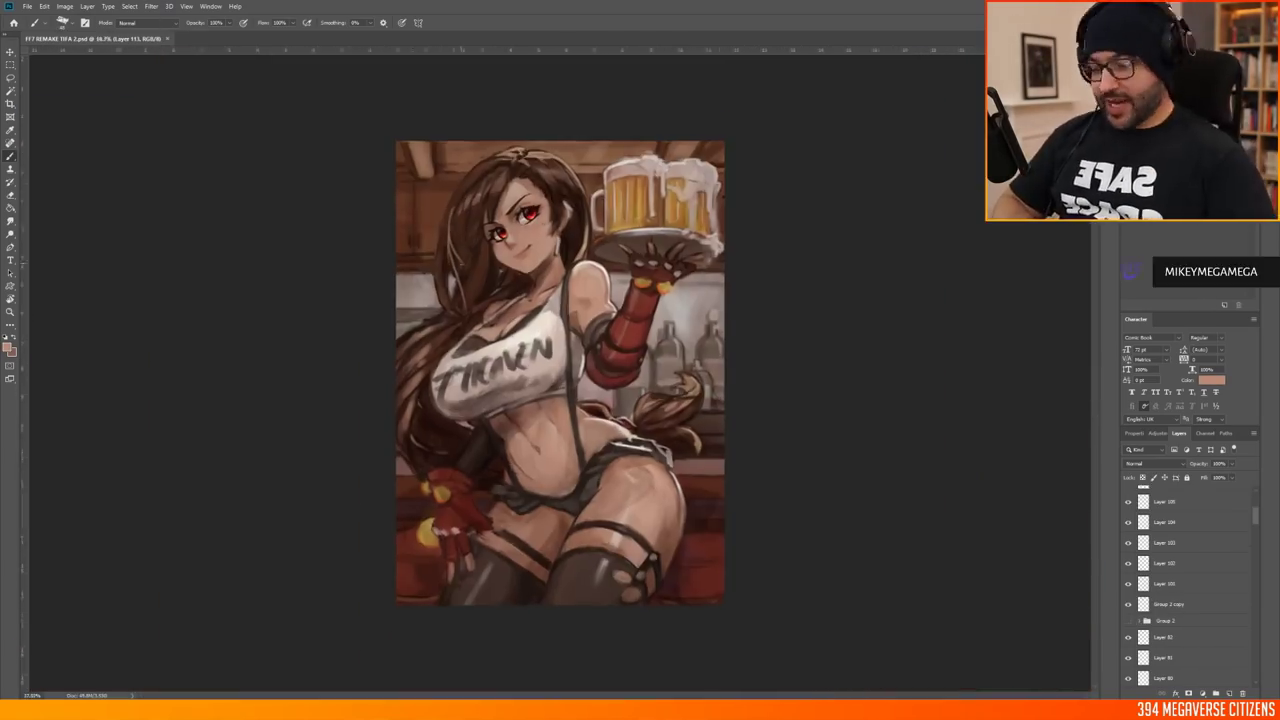
pyautogui.scroll(2, 560, 370)
pyautogui.scroll(3, 427, 207)
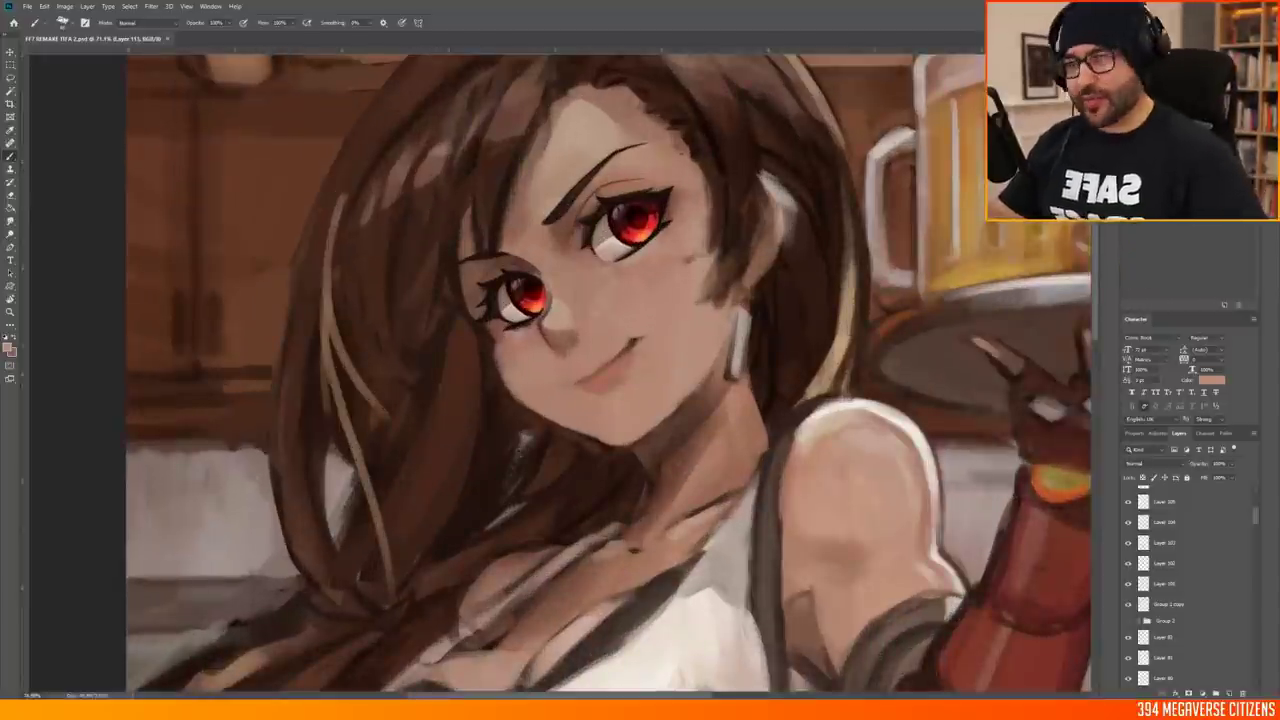
pyautogui.moveTo(589, 145); pyautogui.dragTo(547, 101)
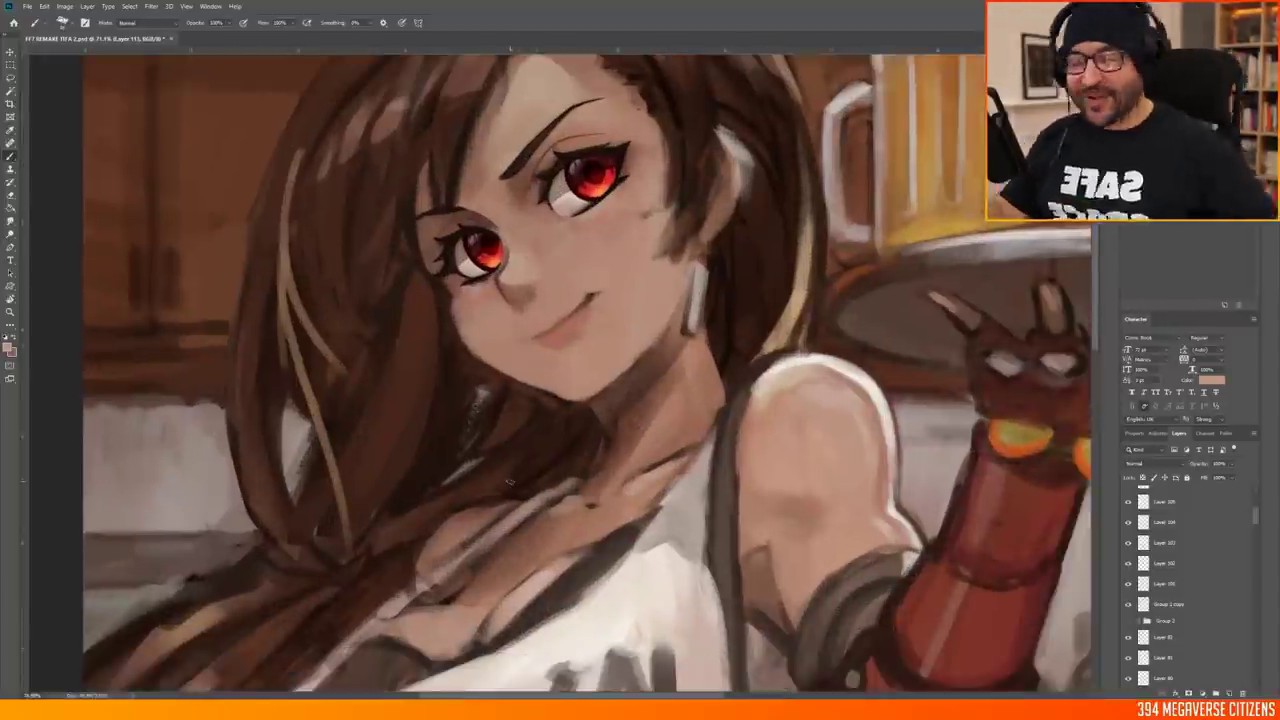
pyautogui.scroll(-3, 509, 481)
pyautogui.scroll(2, 540, 290)
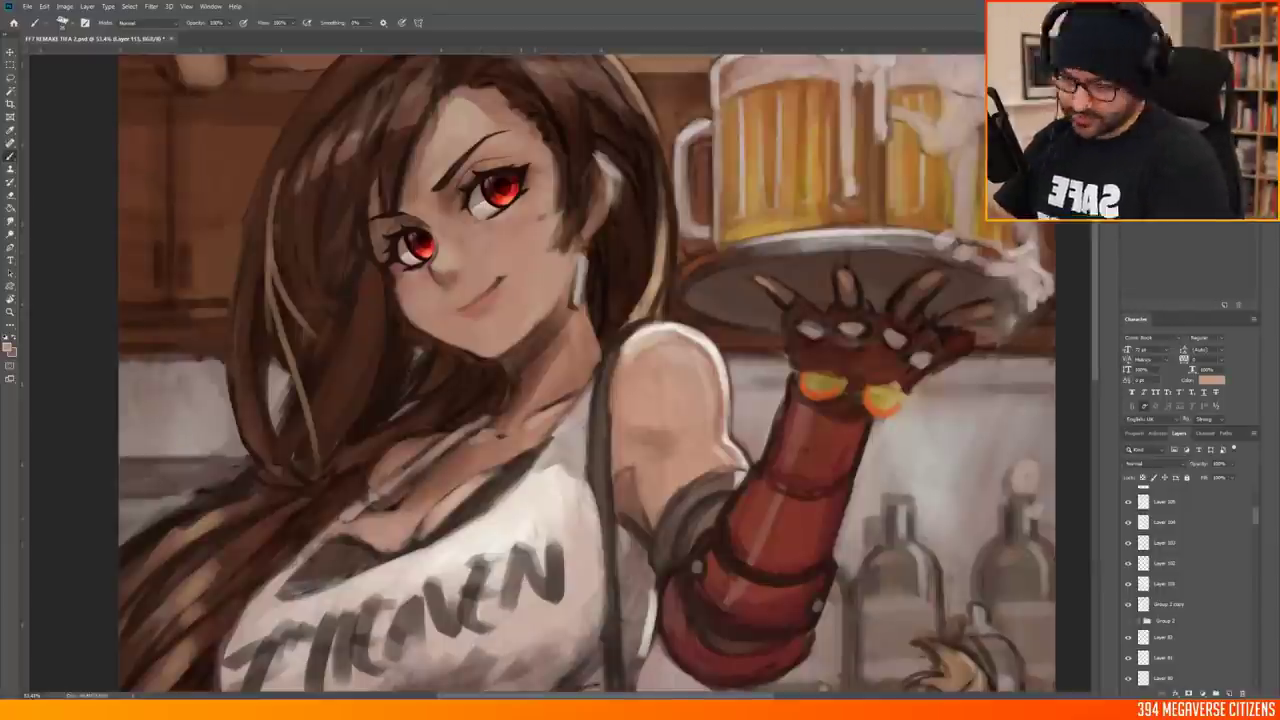
pyautogui.scroll(2, 690, 308)
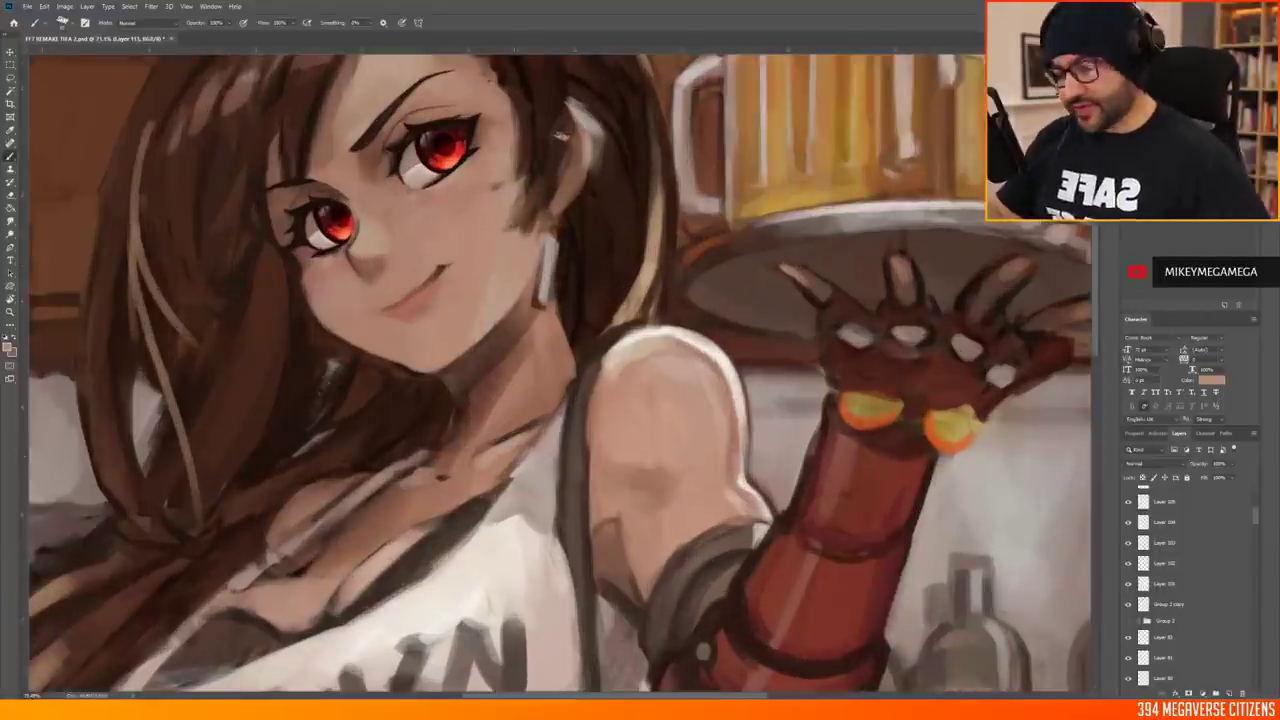
pyautogui.scroll(-4, 353, 205)
pyautogui.scroll(4, 288, 252)
pyautogui.scroll(-2, 594, 238)
pyautogui.scroll(2, 594, 238)
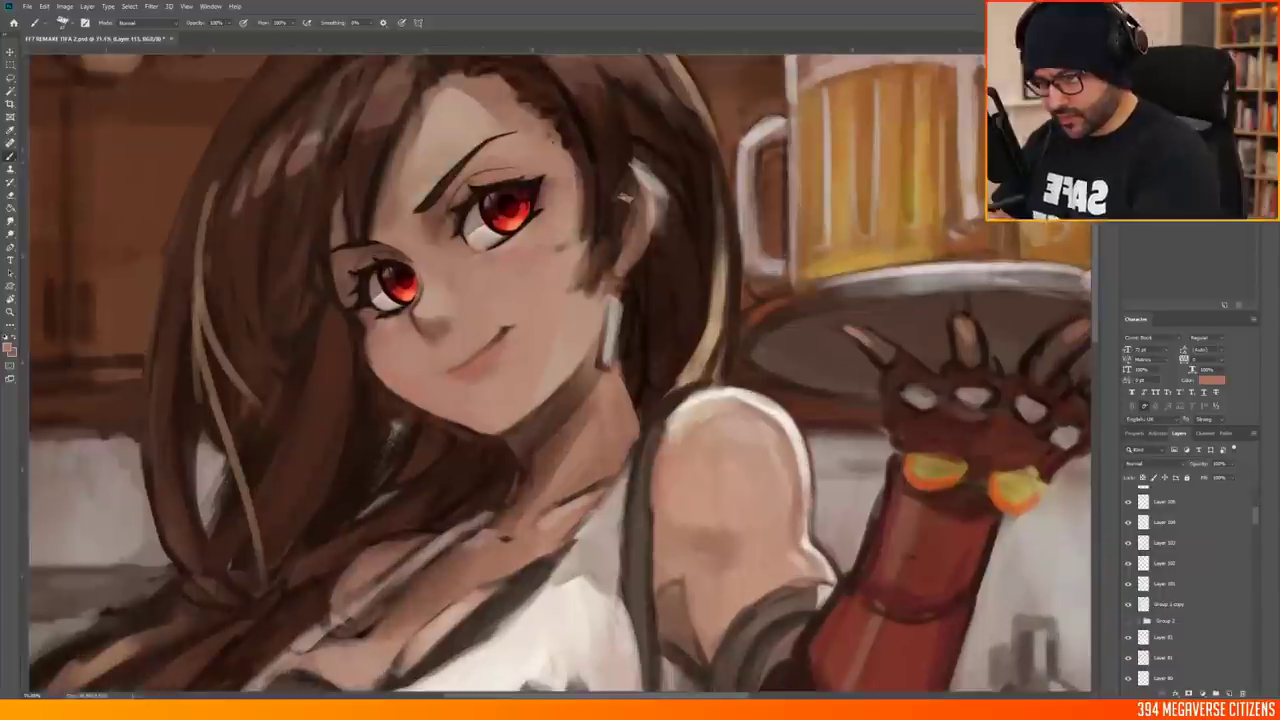
# Try transforming a lassoed copy of the face area on its own layer above a merged copy of the painting
pyautogui.hotkey('ctrl', 'shift', 'alt', 'n')
pyautogui.moveTo(594, 238); pyautogui.dragTo(530, 238)
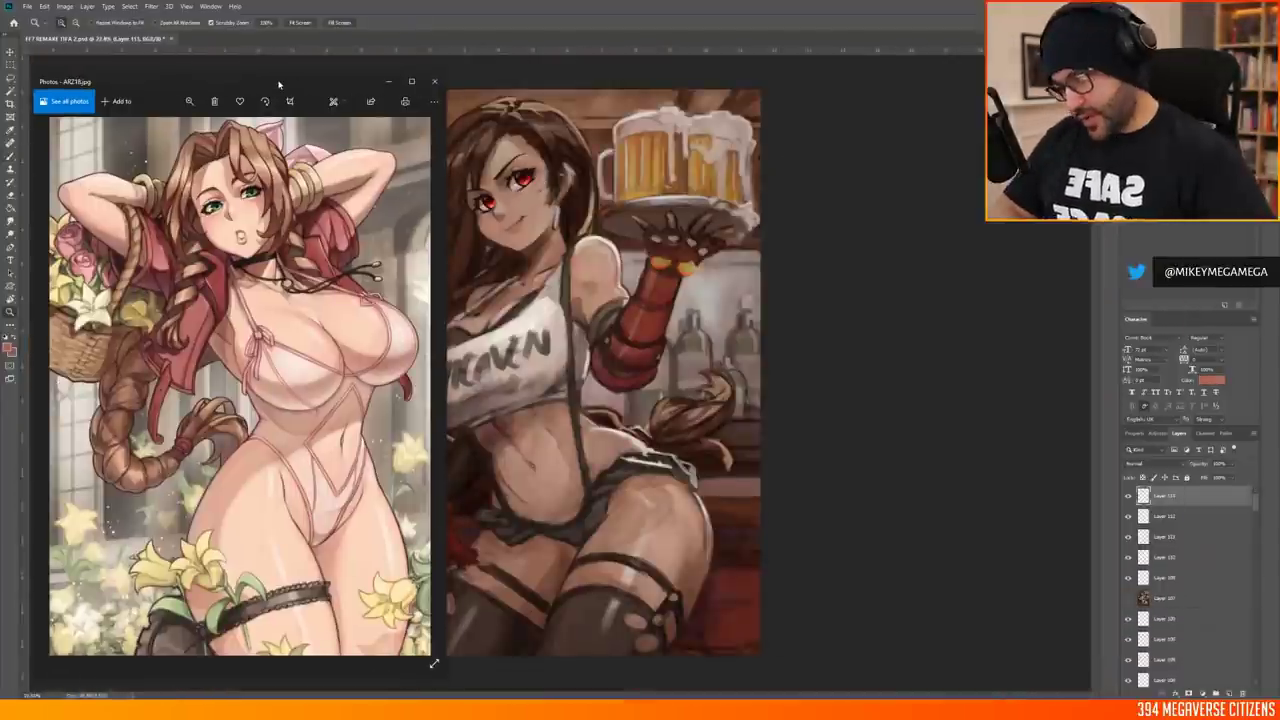
pyautogui.scroll(3, 524, 169)
pyautogui.press('l')
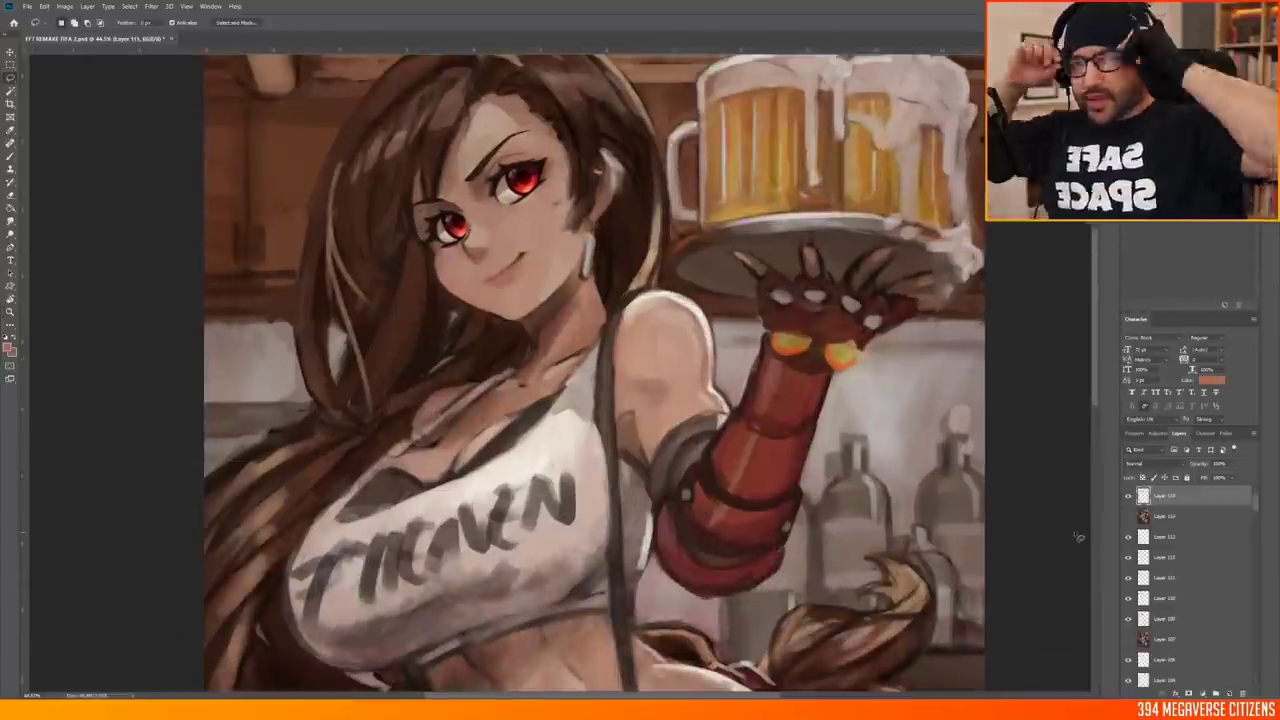
pyautogui.click(44, 6)
pyautogui.moveTo(120, 243)
pyautogui.click(215, 290)
pyautogui.hotkey('ctrl', '0')
# Check the face in a mirrored view and try repositioning a second copied face part on a separate layer
pyautogui.press('h')
pyautogui.press('h')
pyautogui.scroll(3, 487, 113)
pyautogui.press('v')
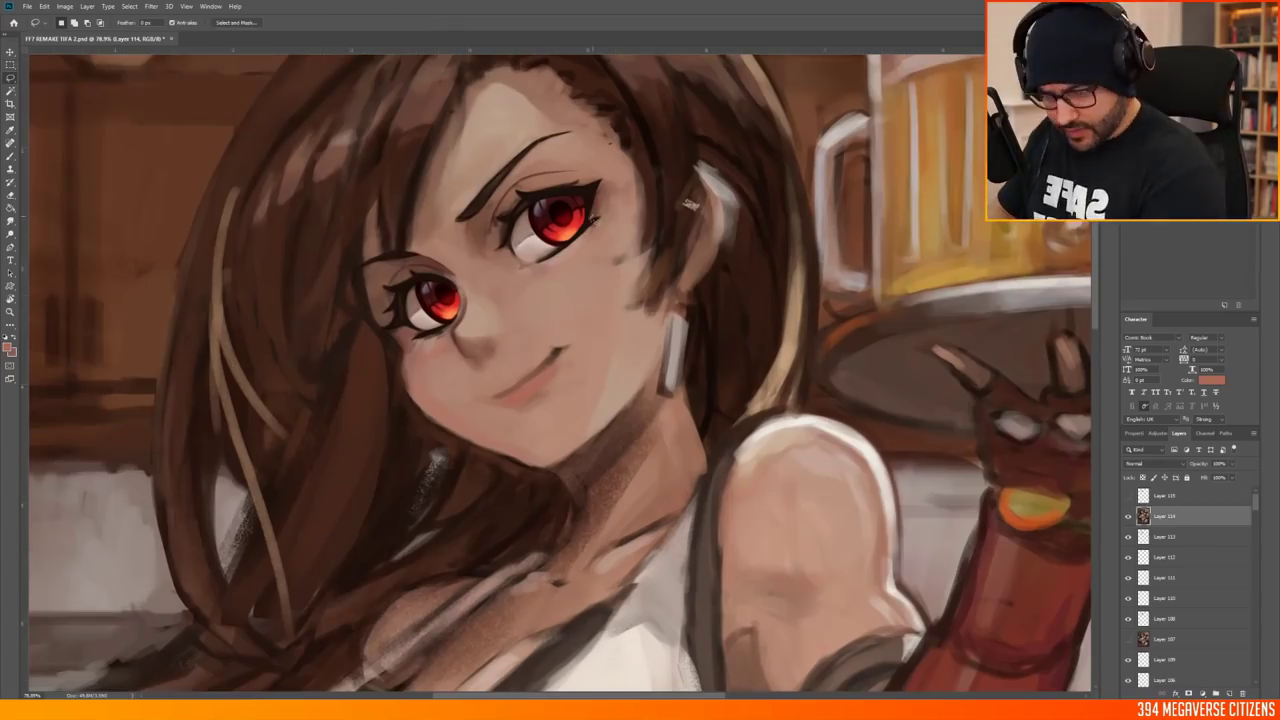
pyautogui.hotkey('ctrl', '0')
pyautogui.scroll(5, 510, 235)
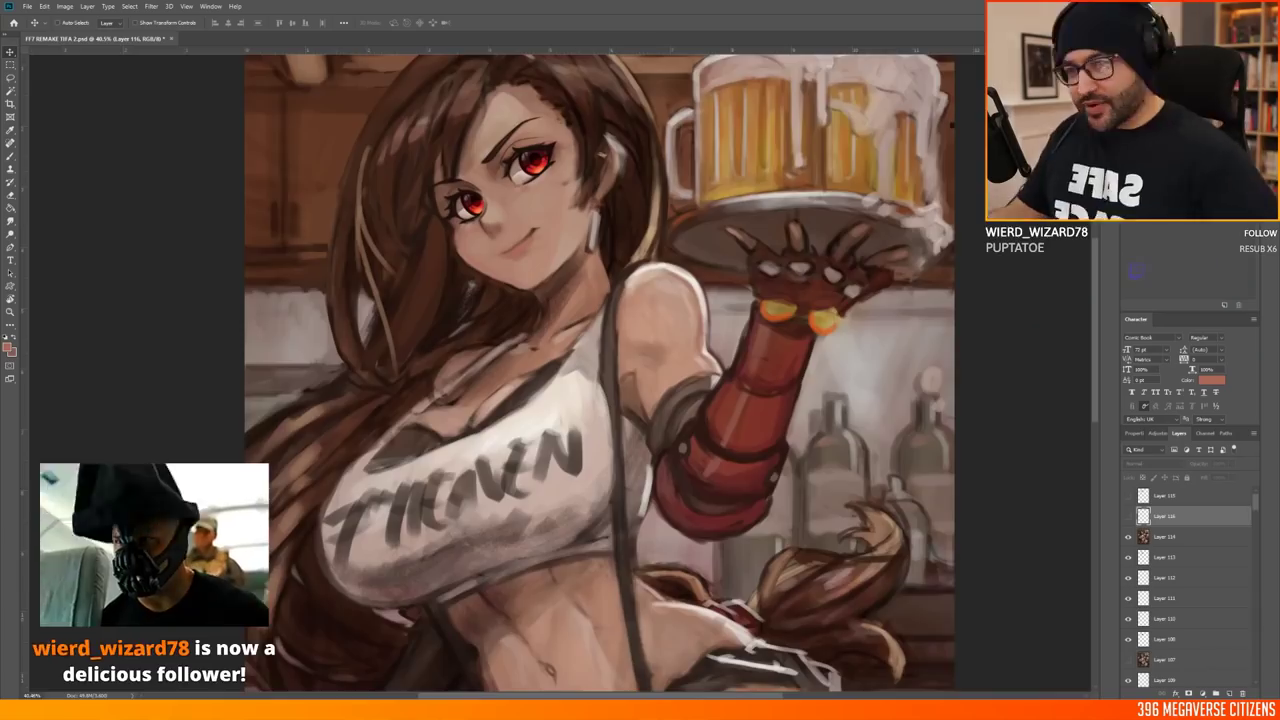
# Sample light skin tones and brush them over the cheeks and chin on a new layer
pyautogui.hotkey('ctrl', 'shift', 'alt', 'n')
pyautogui.press('b')
pyautogui.rightClick(645, 262)
pyautogui.press('Escape')
pyautogui.scroll(2, 560, 370)
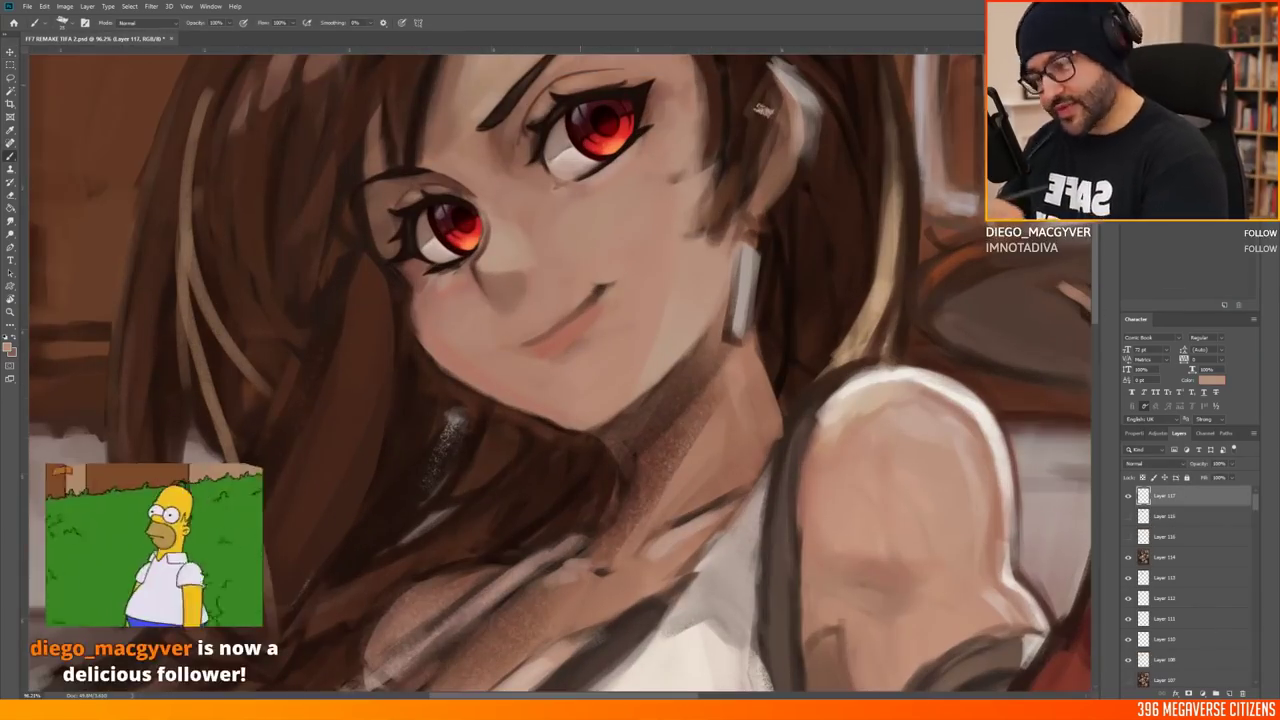
pyautogui.scroll(2, 560, 370)
pyautogui.keyDown('alt'); pyautogui.click(586, 214); pyautogui.keyUp('alt')
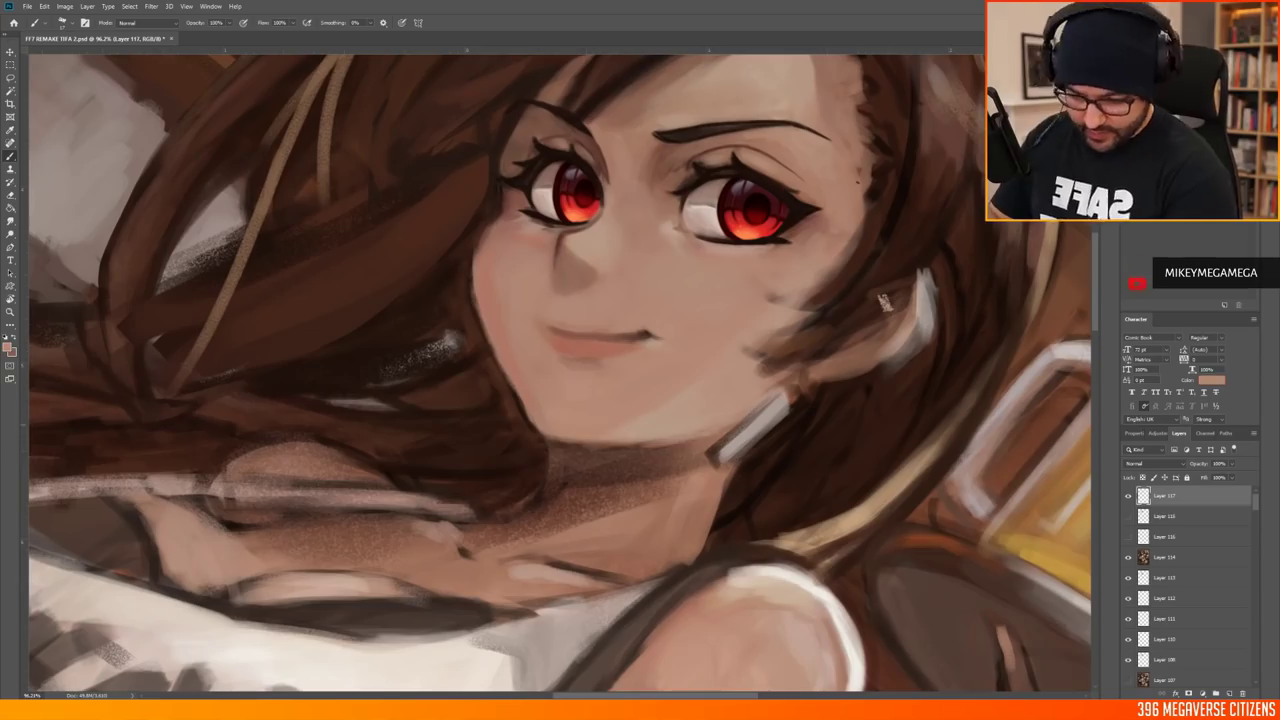
pyautogui.scroll(-4, 560, 370)
pyautogui.scroll(3, 567, 314)
# Try shifting a copied part of the face on its own layer above a new merged copy
pyautogui.press('v')
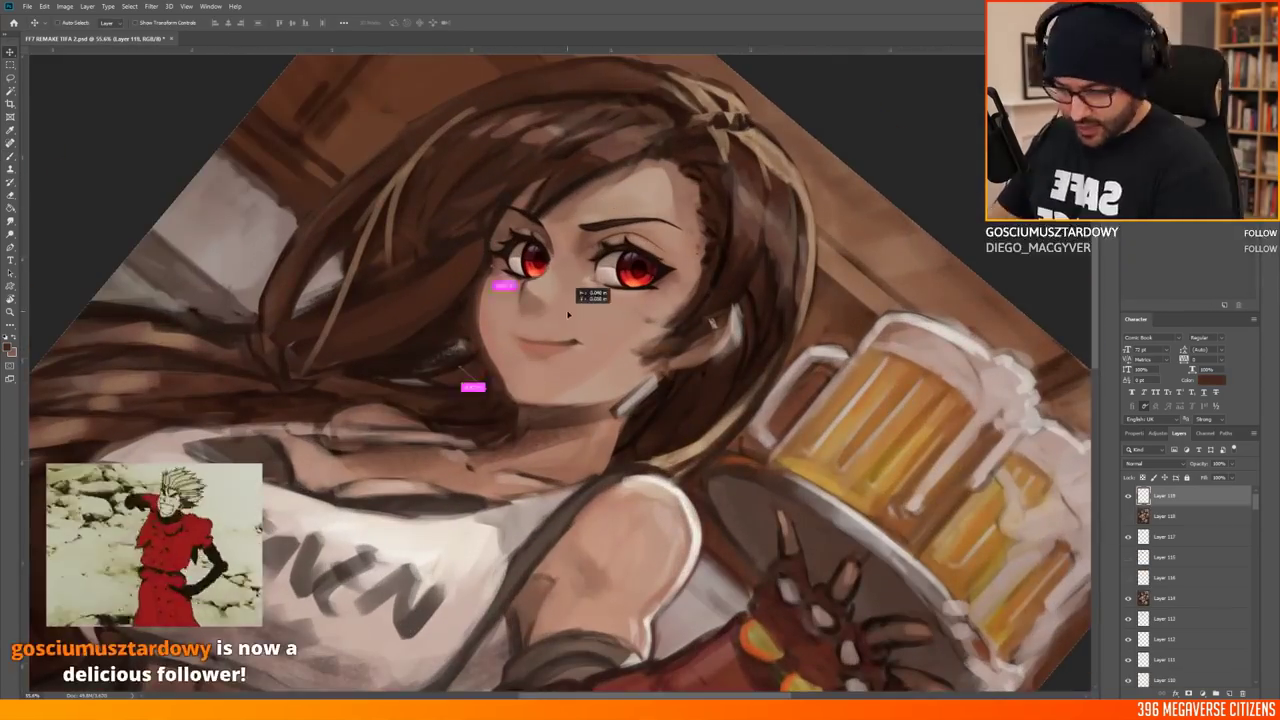
pyautogui.hotkey('ctrl', '0')
pyautogui.scroll(3, 357, 210)
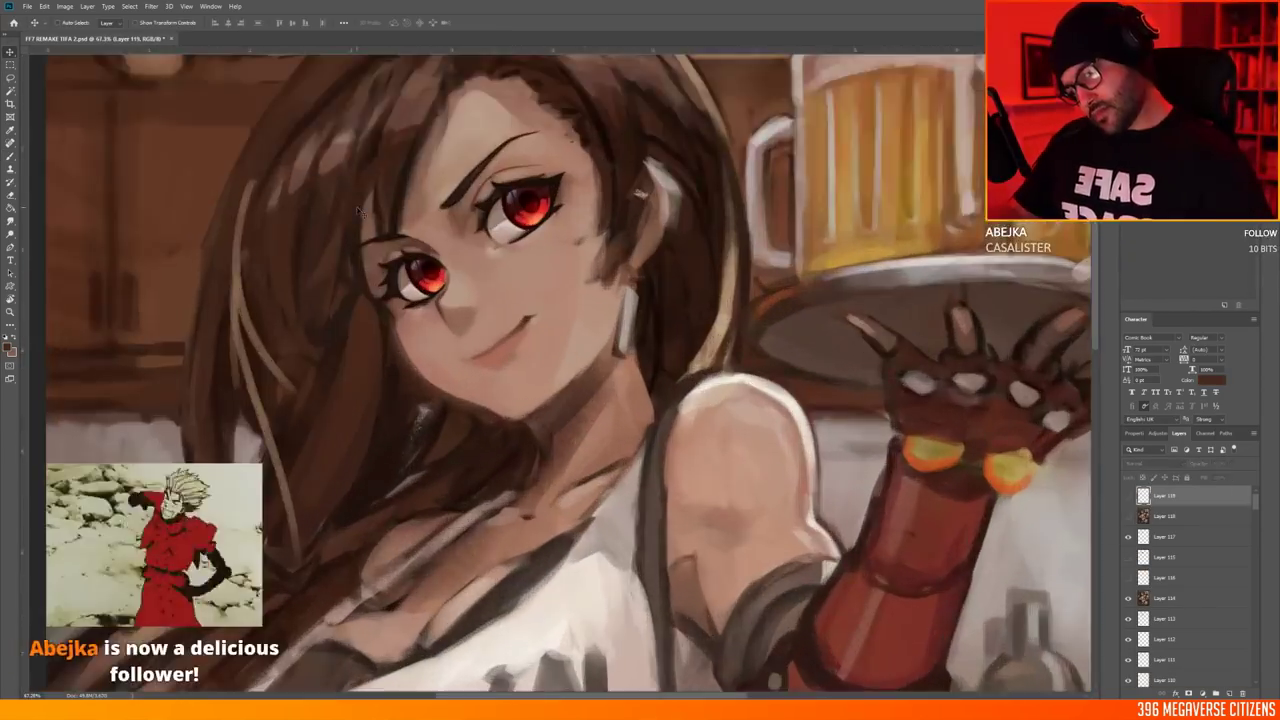
# Mirror the canvas, lasso both eyes on the merged layer and copy them to a new layer for repositioning
pyautogui.press('h')
pyautogui.hotkey('ctrl', '0')
pyautogui.scroll(2, 277, 222)
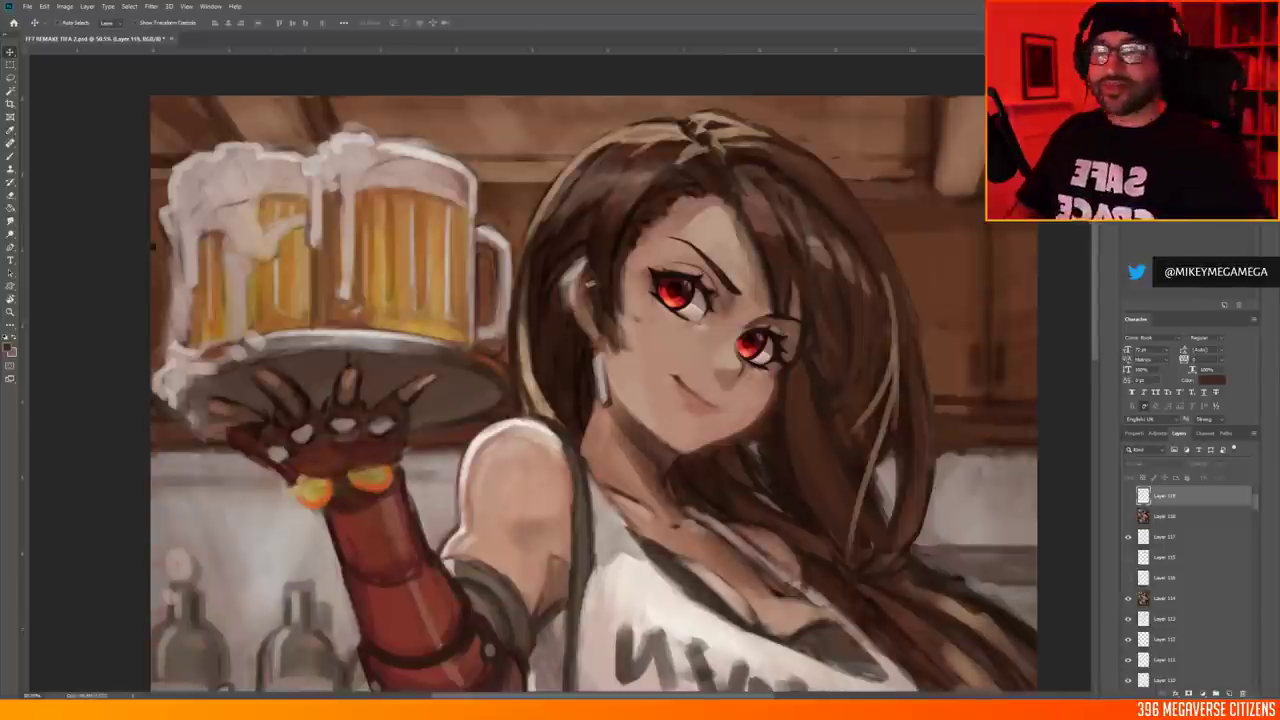
pyautogui.scroll(3, 760, 260)
pyautogui.hotkey('ctrl', '0')
pyautogui.hotkey('alt', '[')
pyautogui.press('l')
pyautogui.scroll(3, 735, 376)
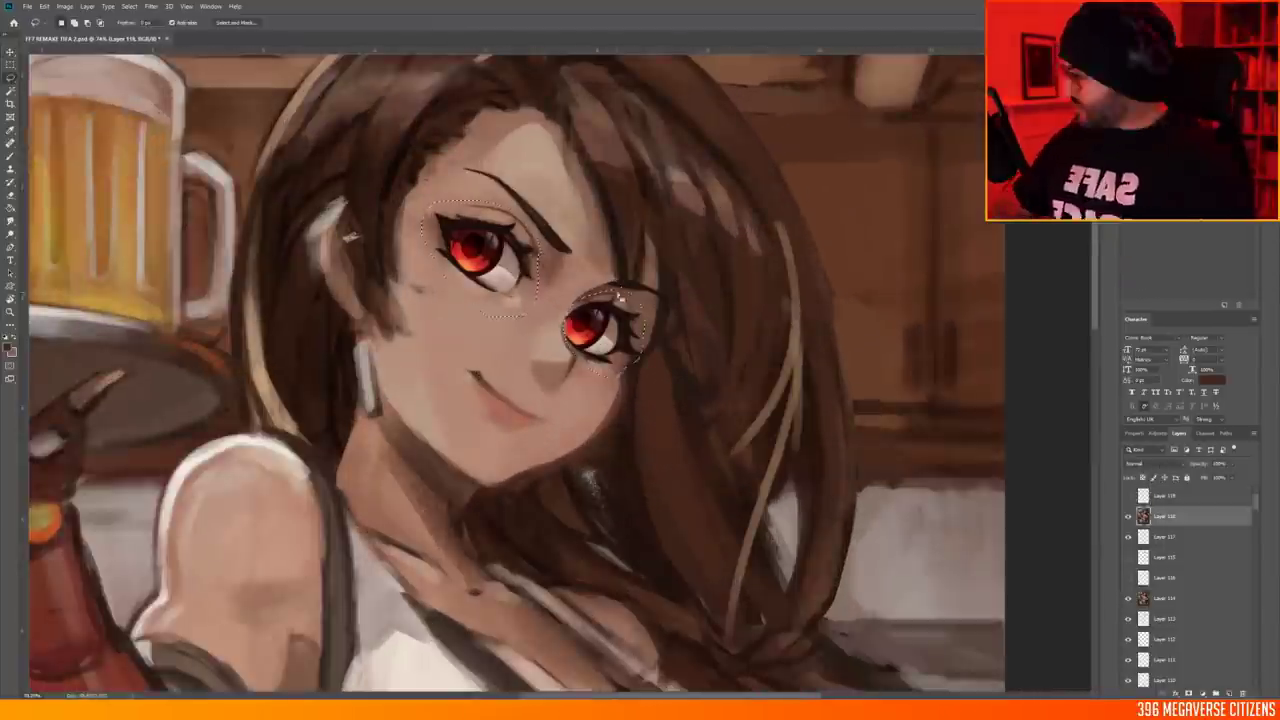
pyautogui.hotkey('ctrl', 'j')
pyautogui.press('v')
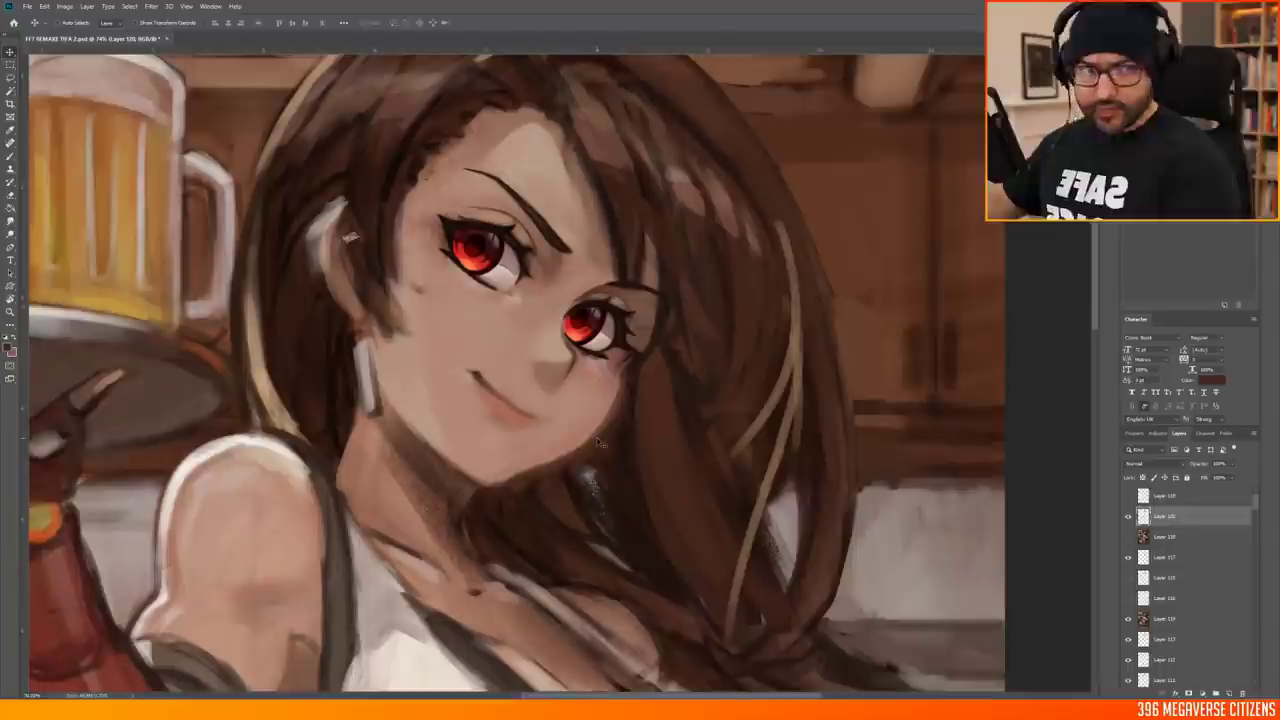
# Flip the canvas back and adjust the far and near eyes separately on the copied layer, clearing the selection when done
pyautogui.click(64, 6)
pyautogui.click(200, 137)
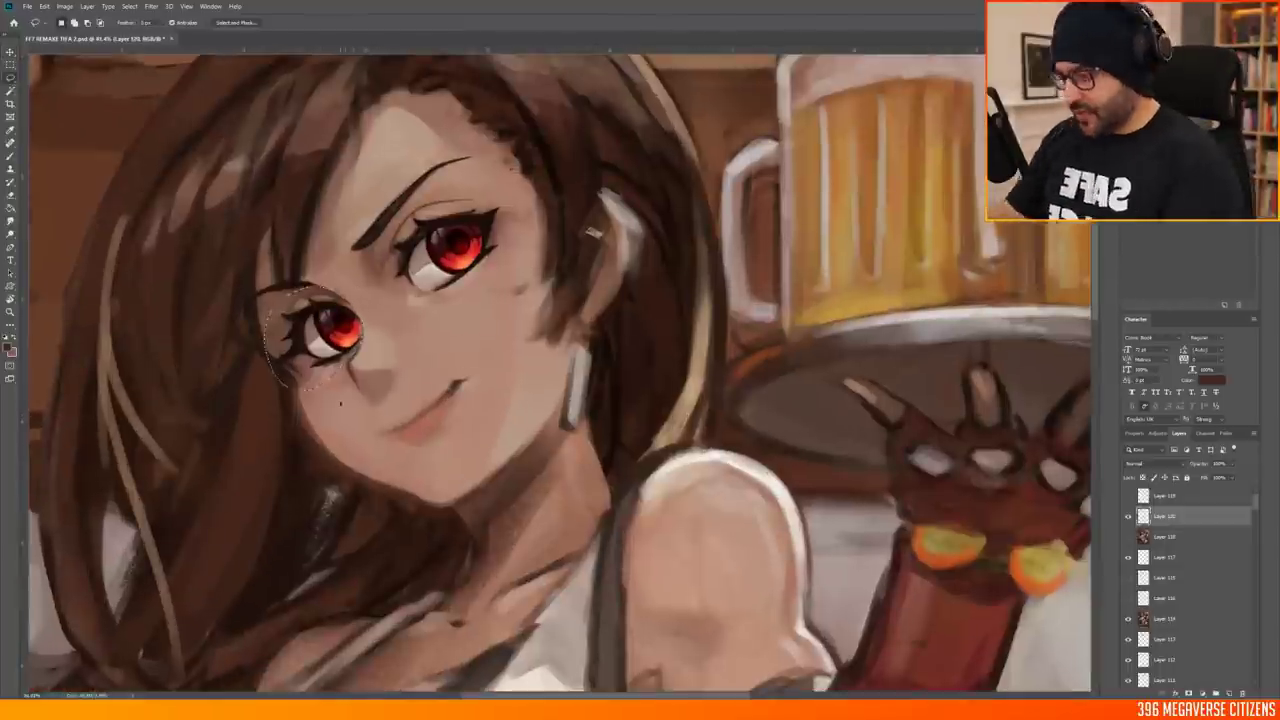
pyautogui.scroll(2, 663, 272)
pyautogui.scroll(-2, 663, 272)
pyautogui.press('r')
pyautogui.moveTo(640, 300); pyautogui.dragTo(560, 270)
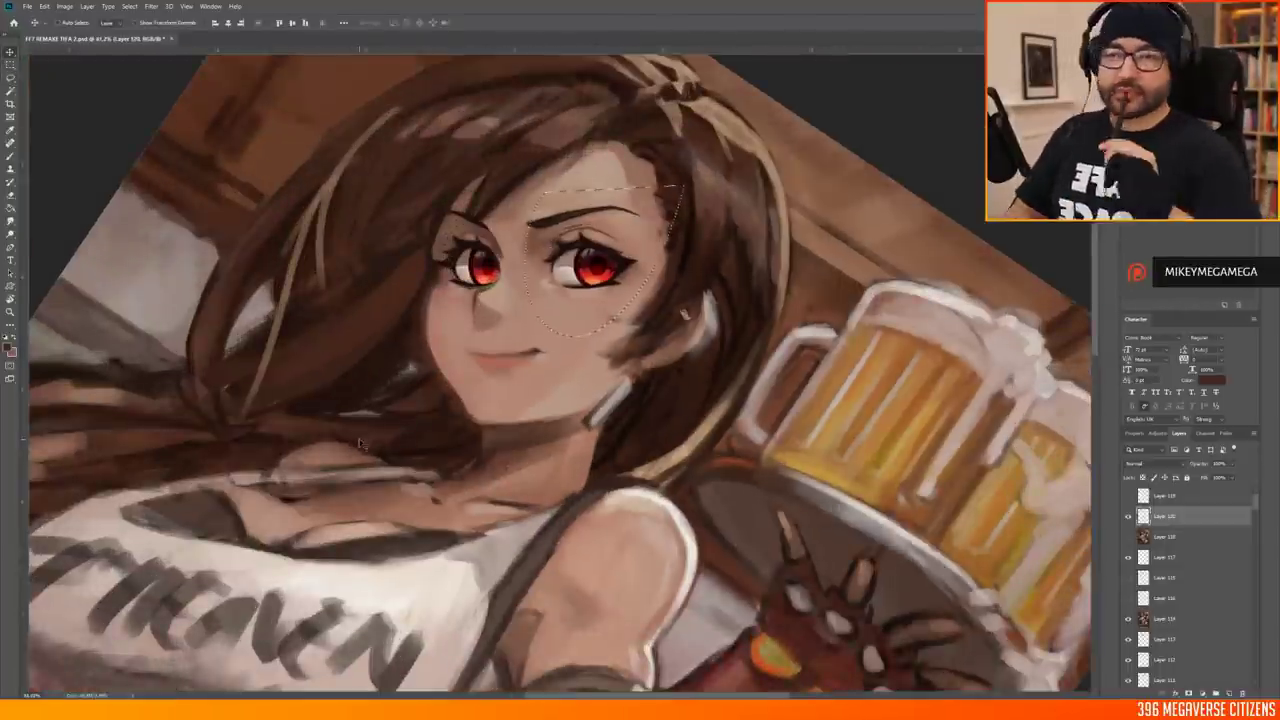
pyautogui.scroll(2, 665, 278)
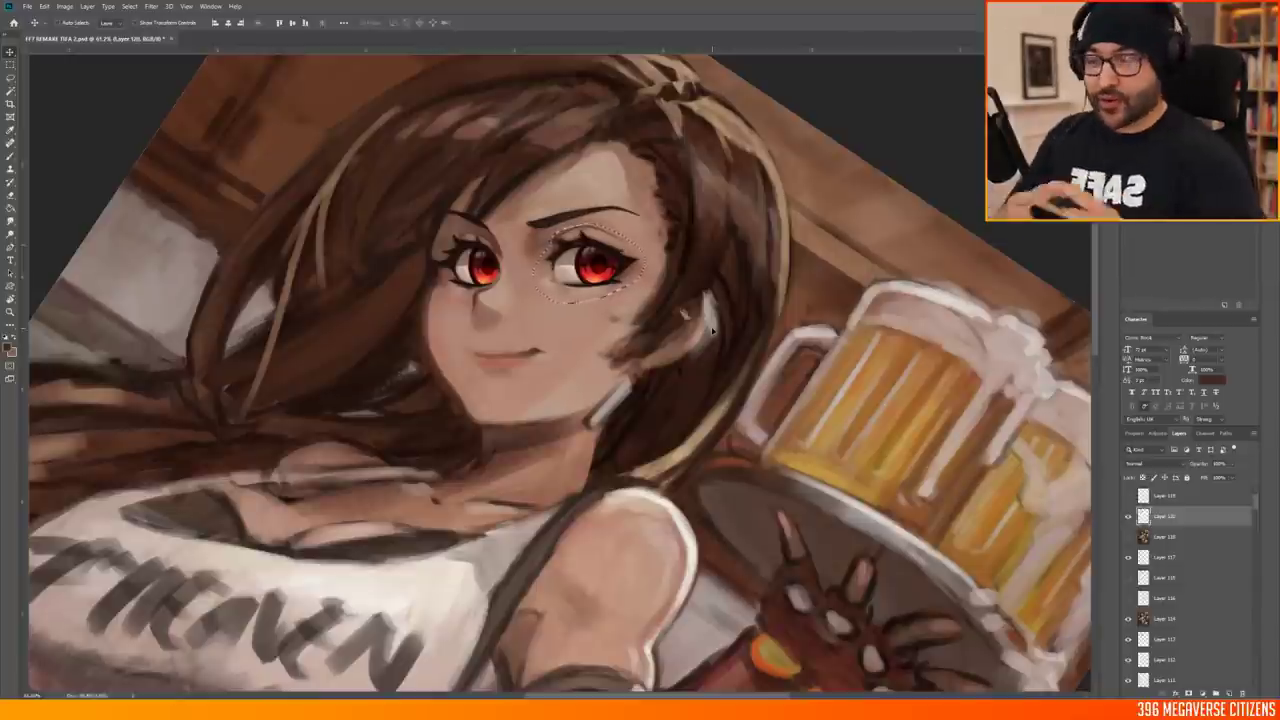
pyautogui.hotkey('ctrl', 'd')
# Compare the face with the adjusted eye layer hidden and shown, at full view and close up
pyautogui.press('m')
pyautogui.hotkey('ctrl', '0')
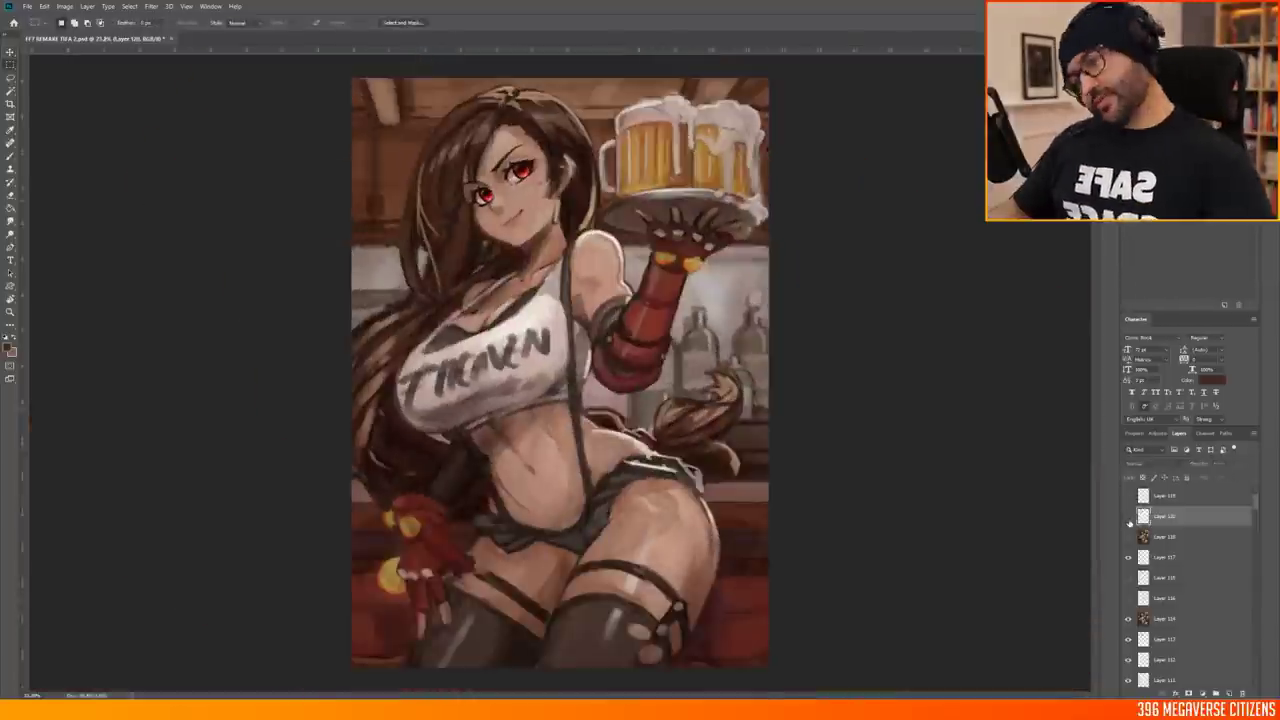
pyautogui.scroll(3, 640, 300)
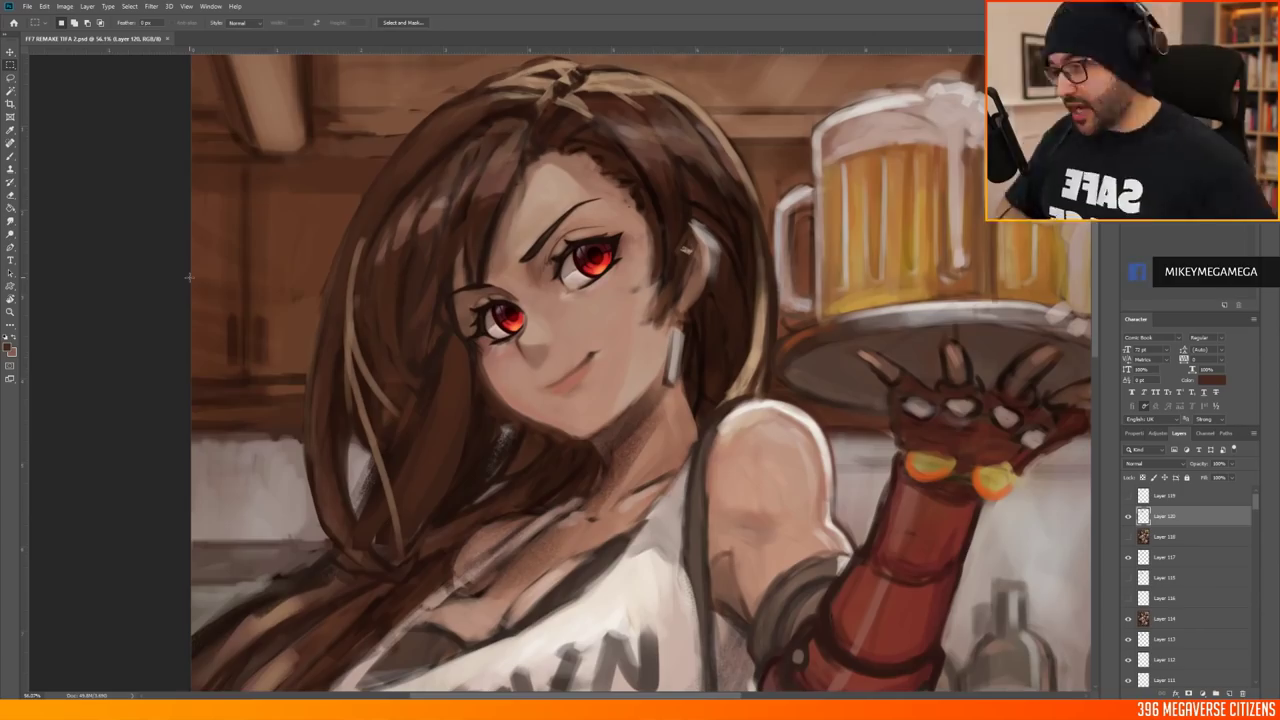
pyautogui.scroll(-5, 160, 368)
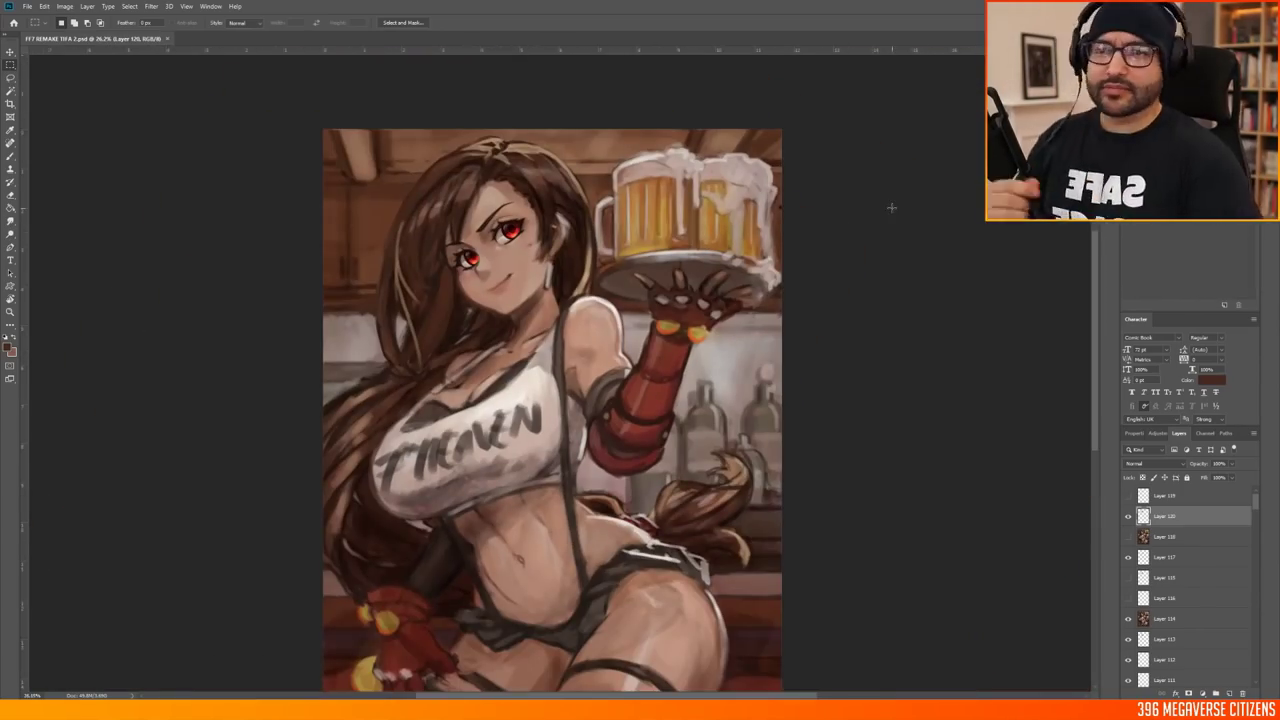
pyautogui.scroll(3, 505, 88)
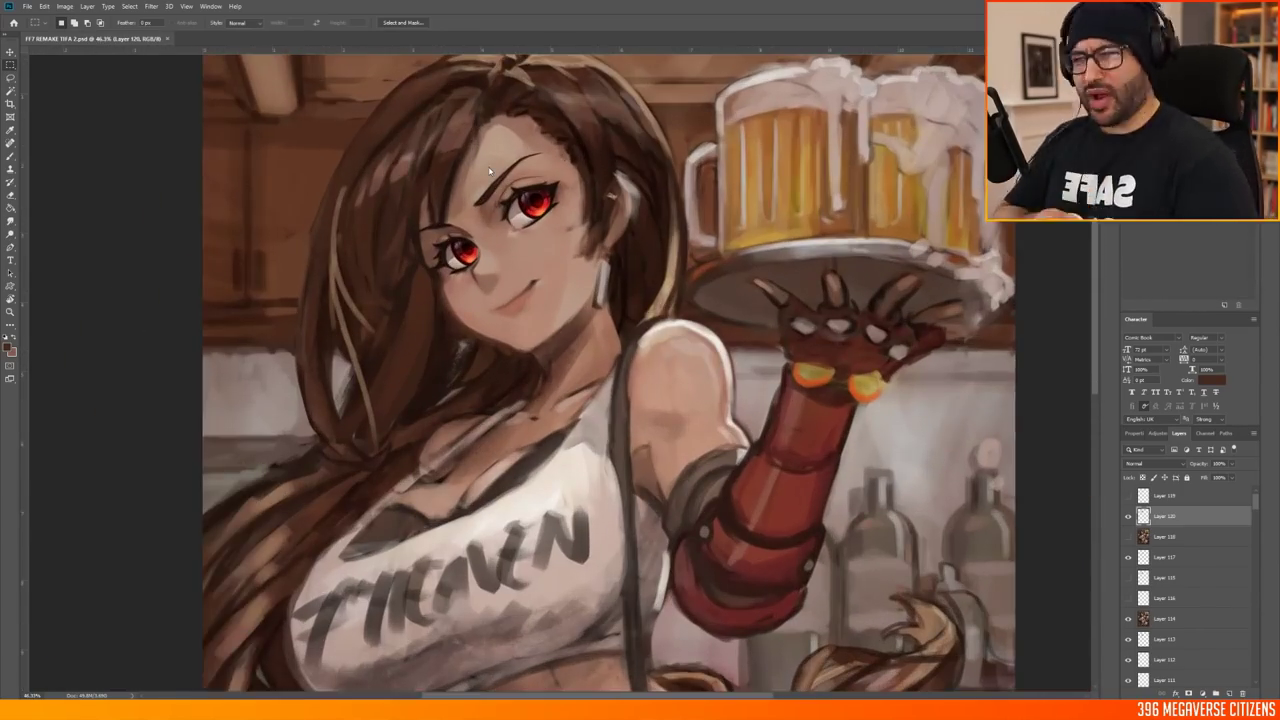
pyautogui.scroll(1, 488, 170)
pyautogui.scroll(-1, 488, 170)
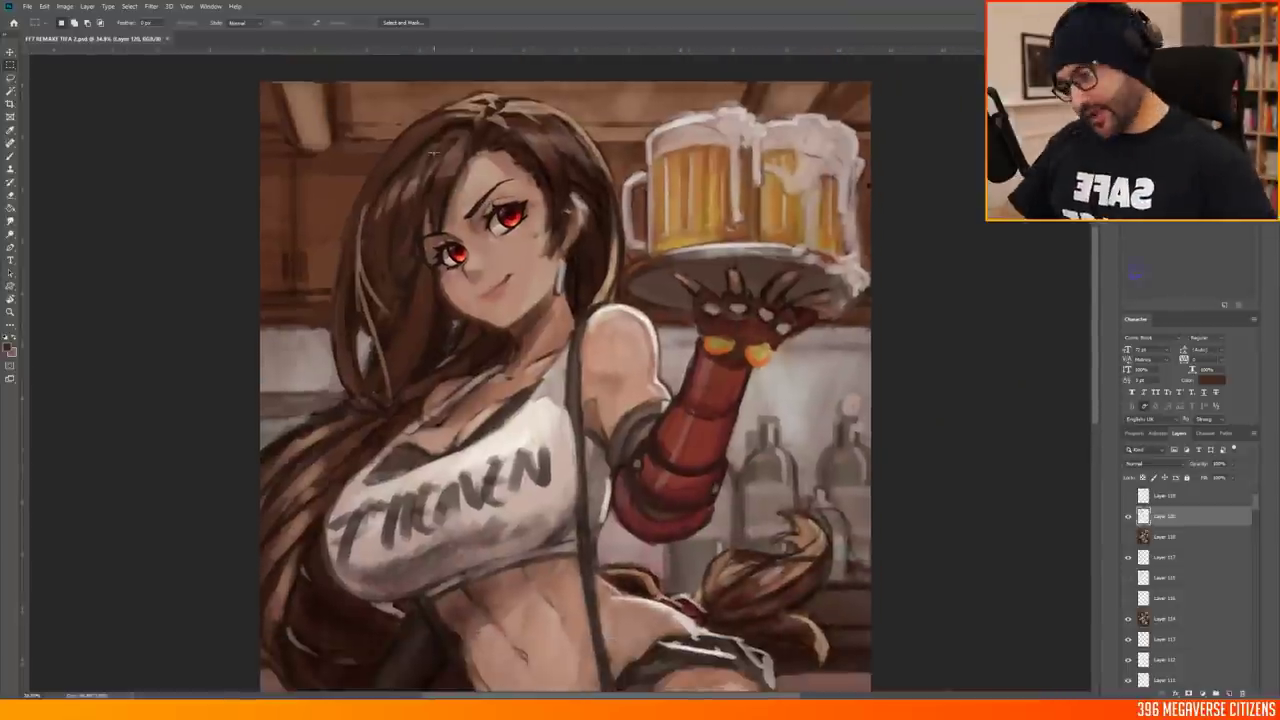
# Add a new layer, sample a light skin tone and touch up the skin around the nose and cheeks
pyautogui.scroll(6, 560, 250)
pyautogui.hotkey('ctrl', 'shift', 'alt', 'n')
pyautogui.press('b')
pyautogui.keyDown('alt'); pyautogui.click(543, 266); pyautogui.keyUp('alt')
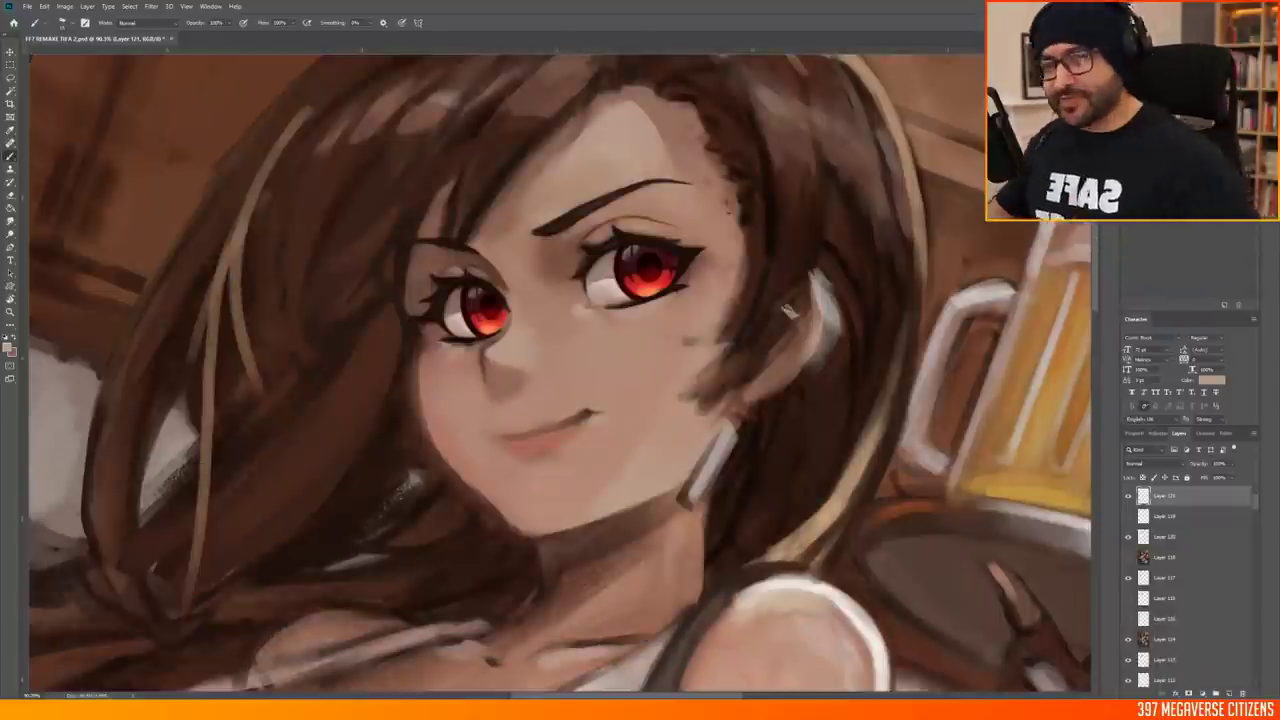
pyautogui.scroll(-3, 560, 370)
pyautogui.scroll(4, 560, 370)
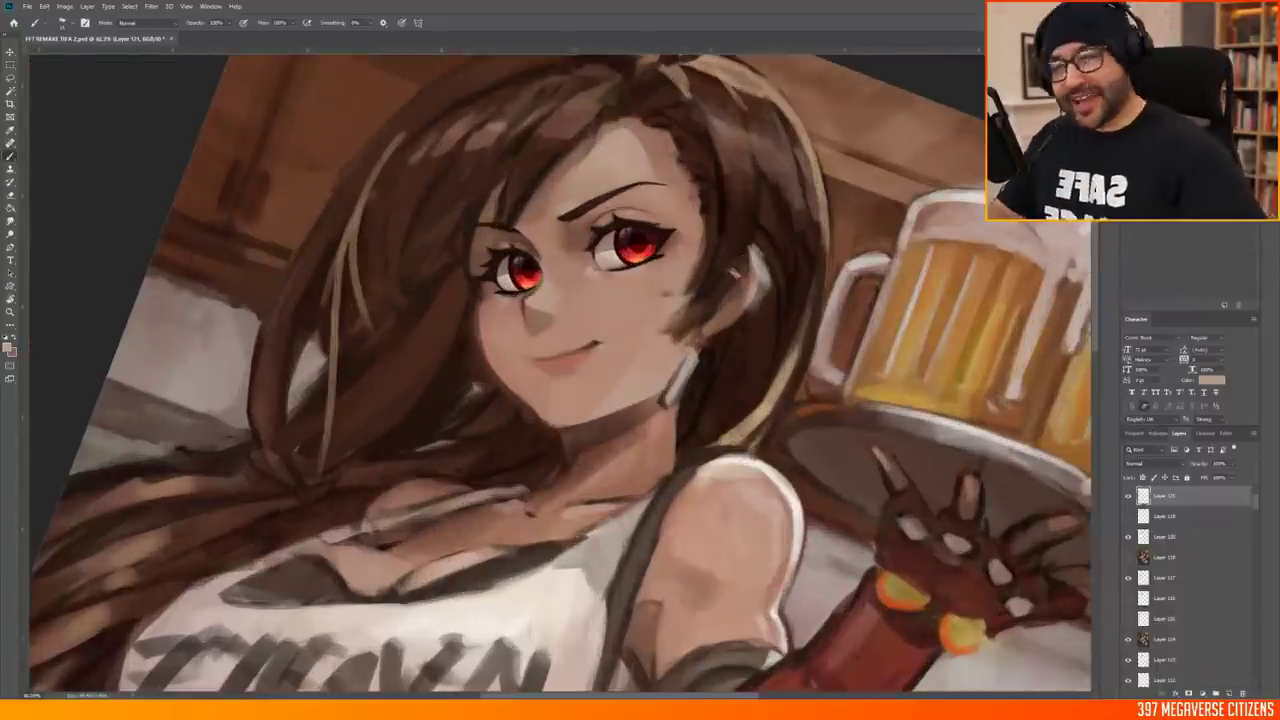
pyautogui.scroll(-5, 600, 370)
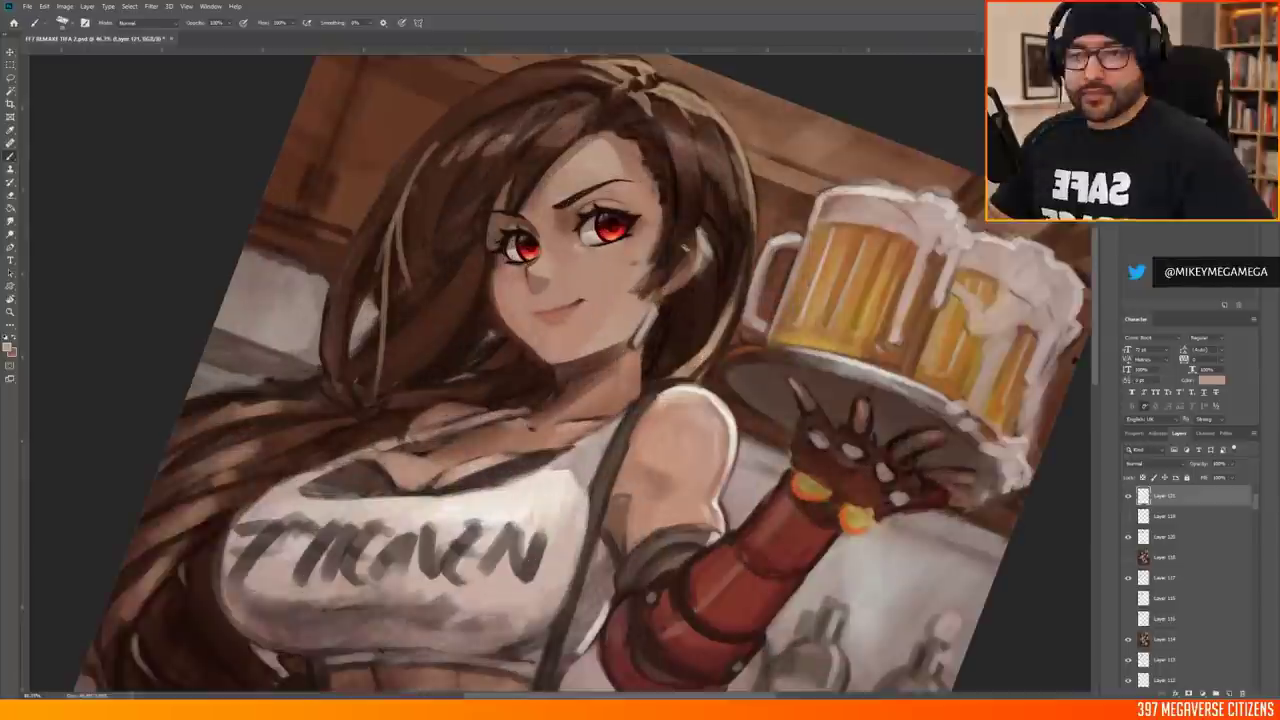
# Reset the canvas rotation and switch to Photos to compare the painting with the green-haired character's image
pyautogui.press('r')
pyautogui.press('Escape')
pyautogui.press('b')
pyautogui.scroll(-3, 916, 290)
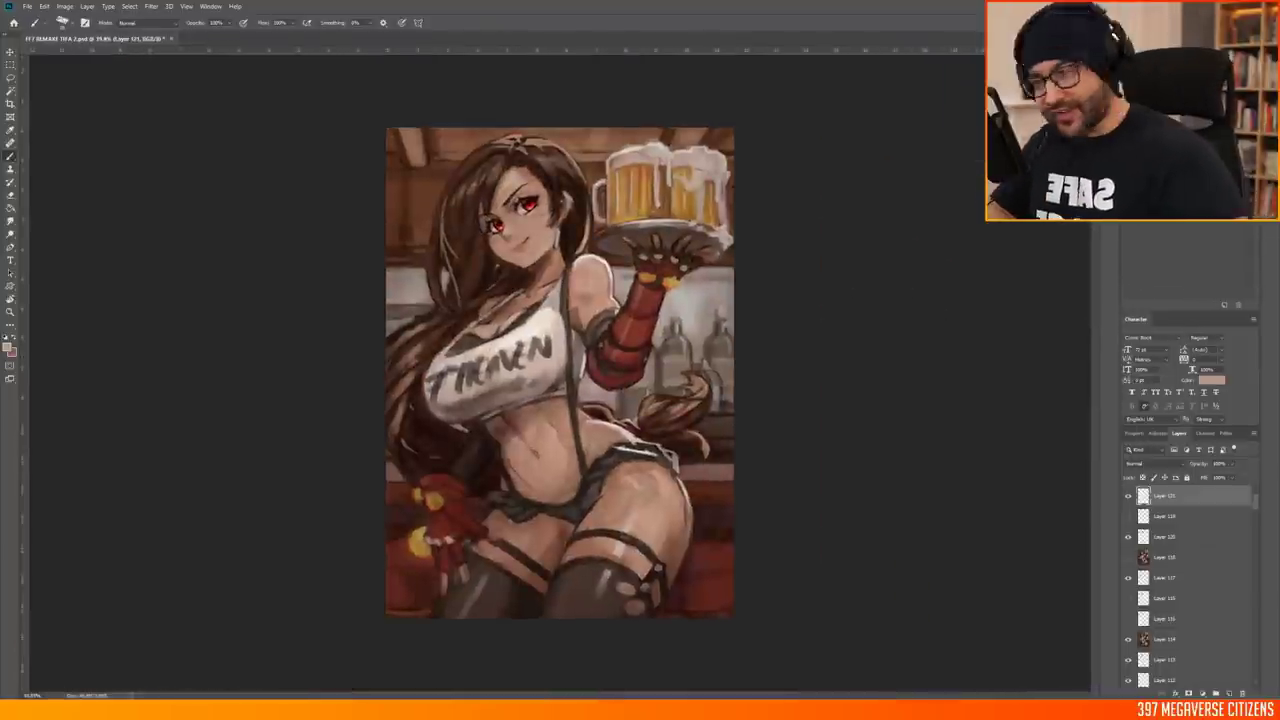
pyautogui.hotkey('alt', 'Tab')
pyautogui.scroll(3, 208, 170)
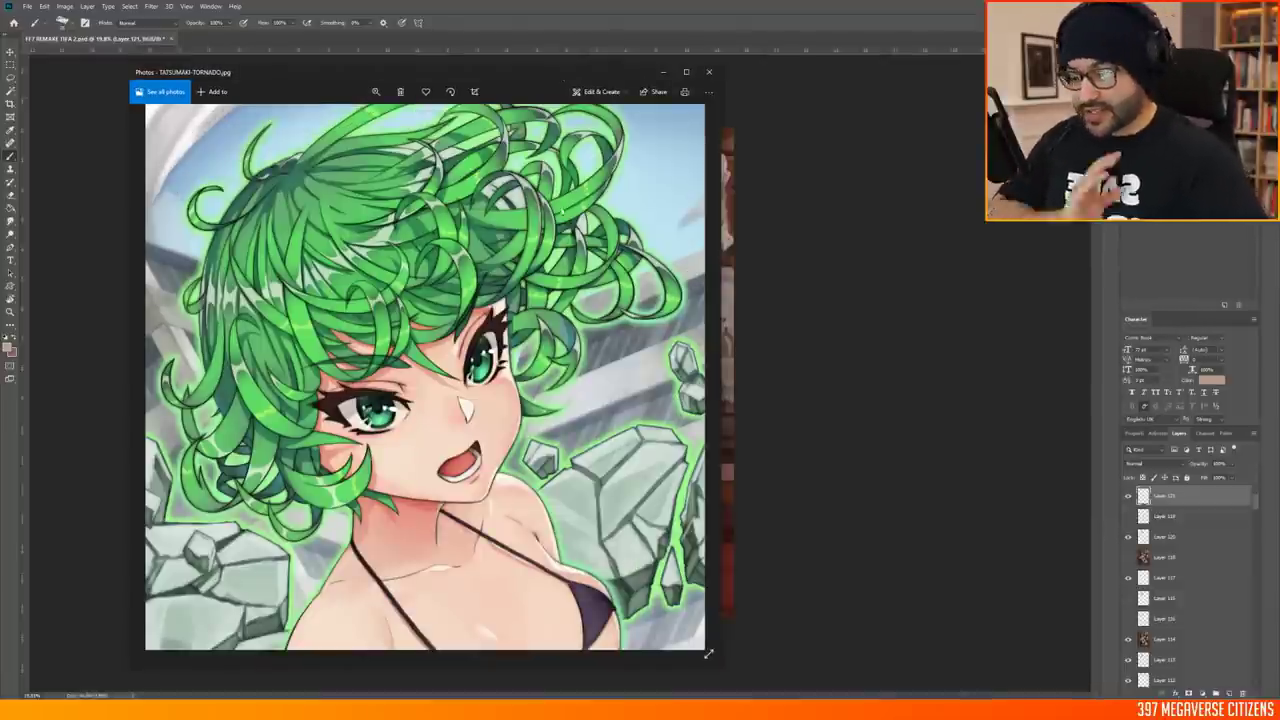
pyautogui.hotkey('alt', 'Tab')
pyautogui.scroll(3, 567, 267)
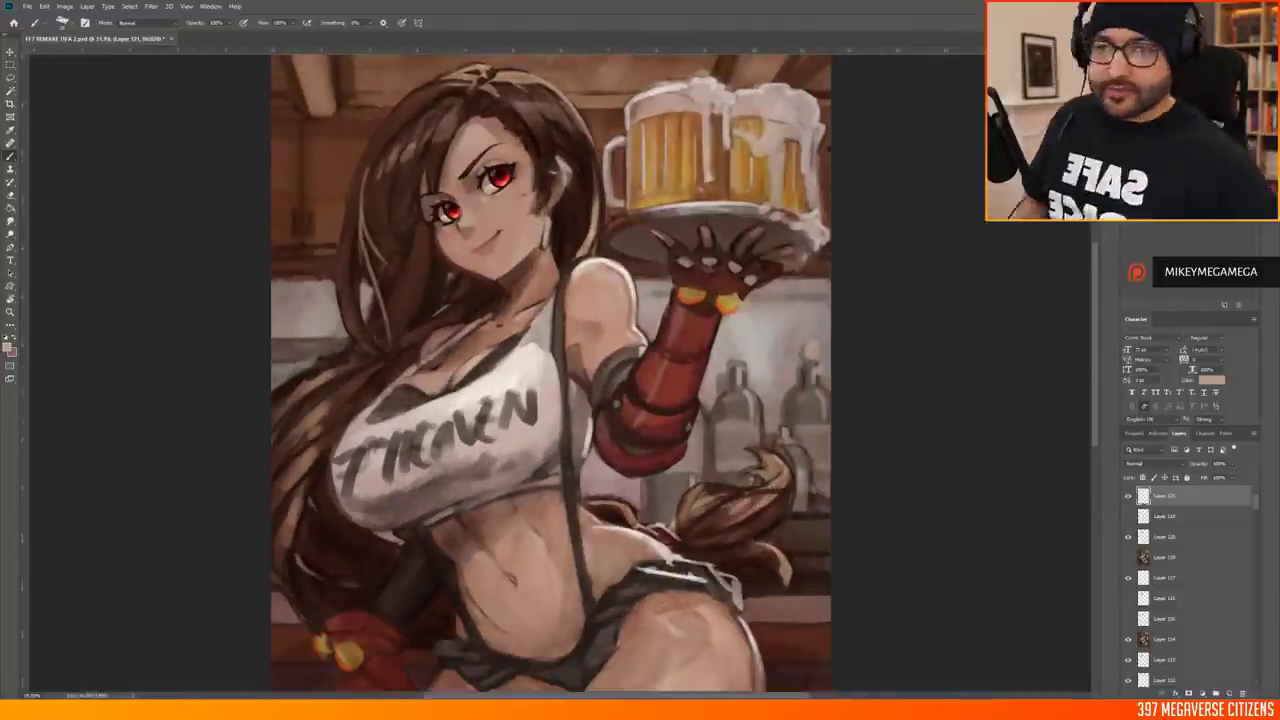
# Tilt the canvas and brush a pink blush across both cheeks on a new Overlay layer
pyautogui.scroll(-4, 550, 370)
pyautogui.scroll(5, 550, 370)
pyautogui.press('r')
pyautogui.moveTo(600, 300); pyautogui.dragTo(500, 420)
pyautogui.scroll(-4, 560, 377)
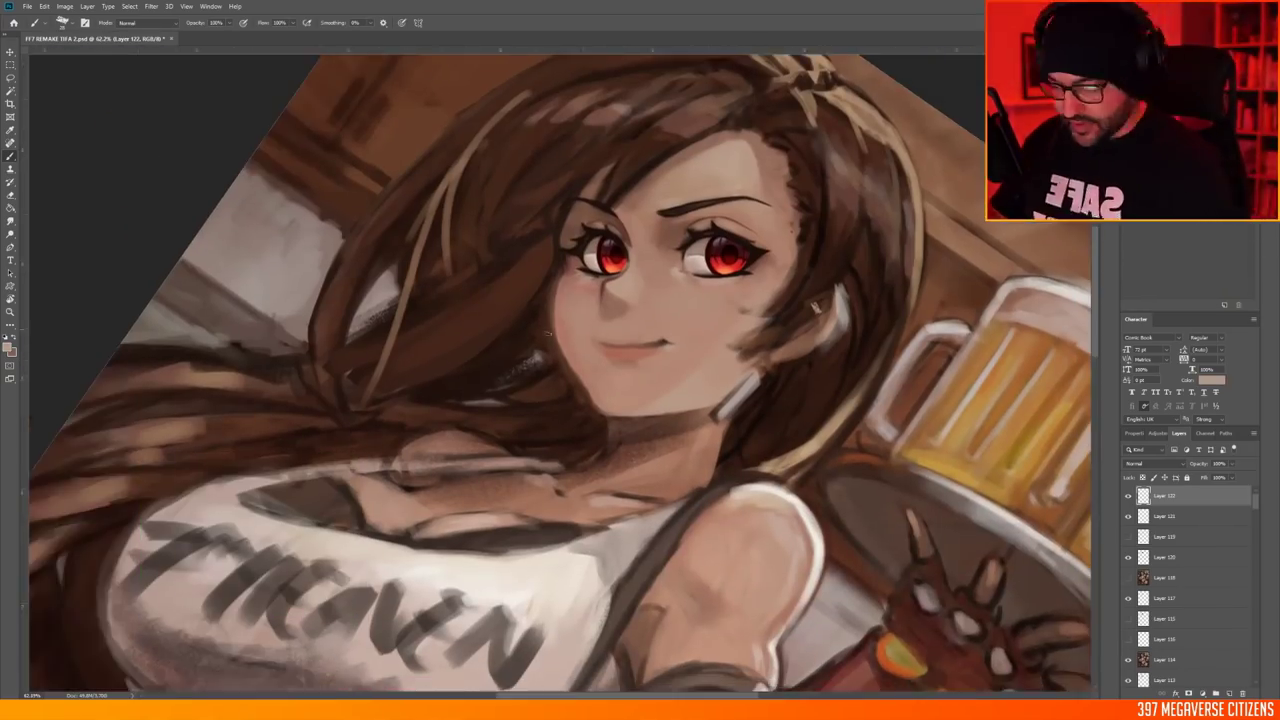
pyautogui.scroll(5, 560, 377)
pyautogui.press('i')
pyautogui.press('Return')
pyautogui.press('b')
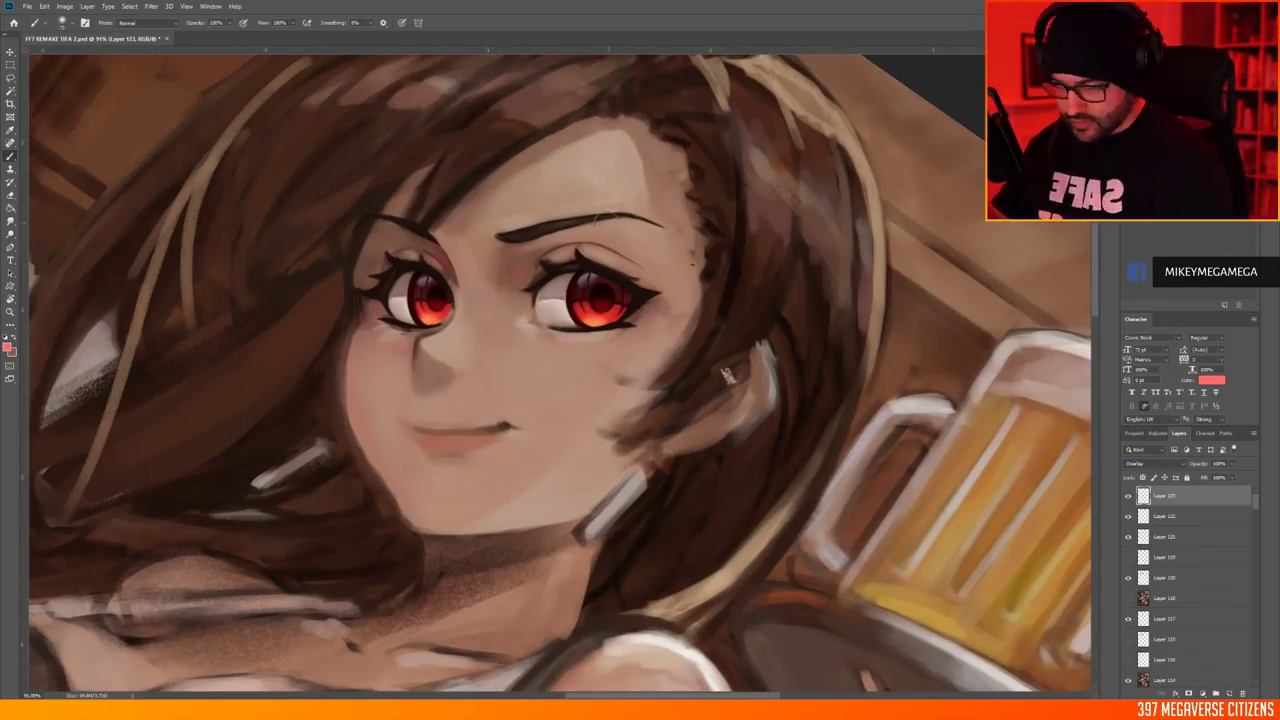
pyautogui.scroll(-2, 405, 220)
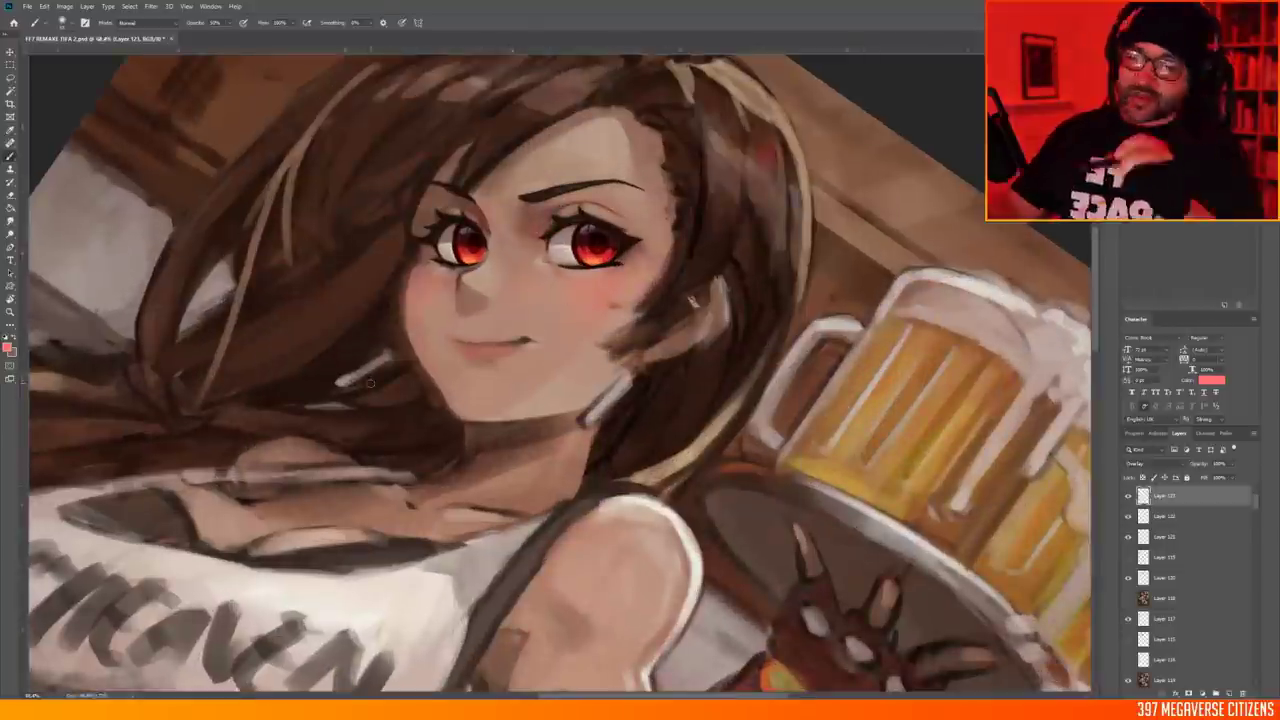
pyautogui.scroll(2, 692, 300)
# Add a new Normal layer, sample skin tones from the face and touch up the skin around the nose and eyes
pyautogui.hotkey('ctrl', 'shift', 'alt', 'n')
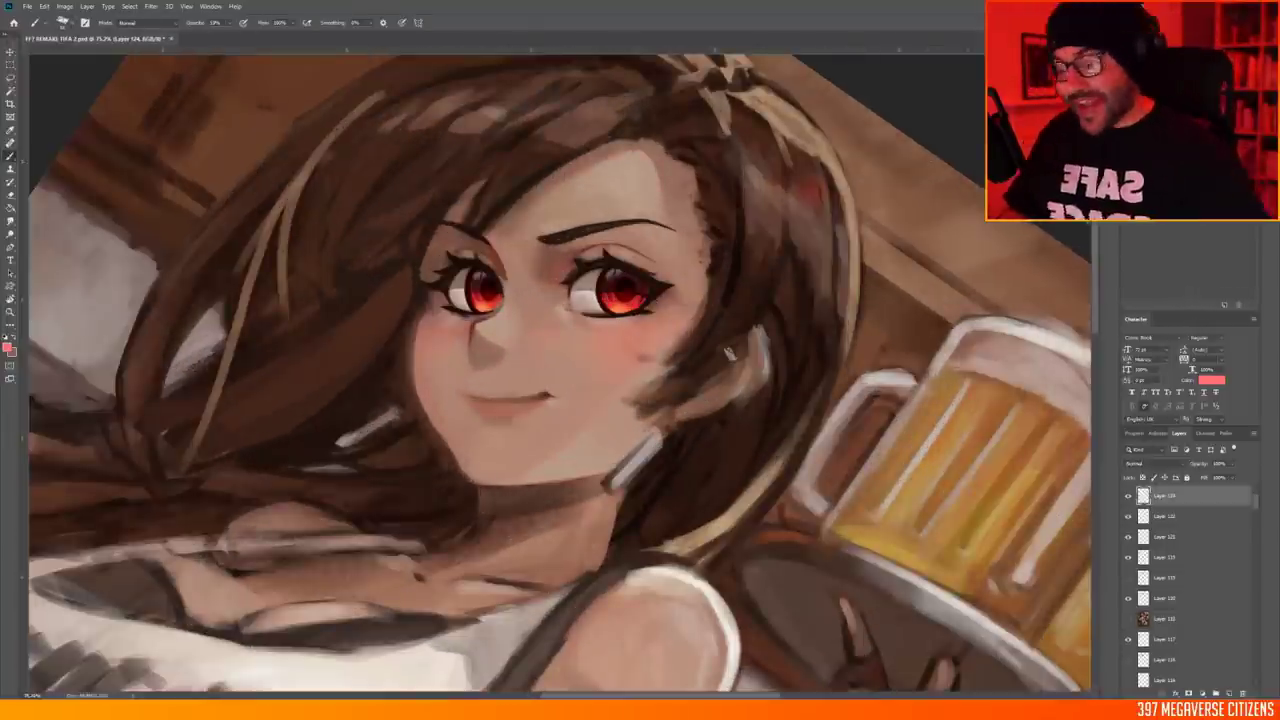
pyautogui.keyDown('alt'); pyautogui.click(729, 352); pyautogui.keyUp('alt')
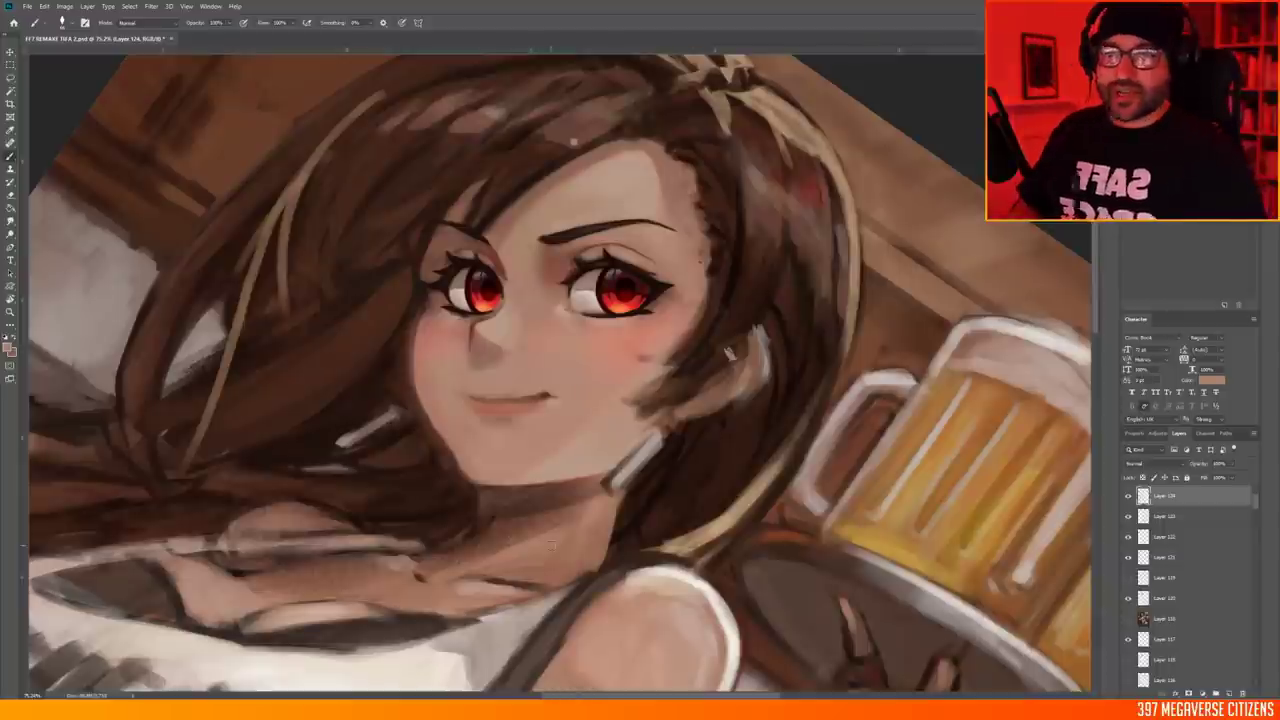
pyautogui.scroll(2, 516, 333)
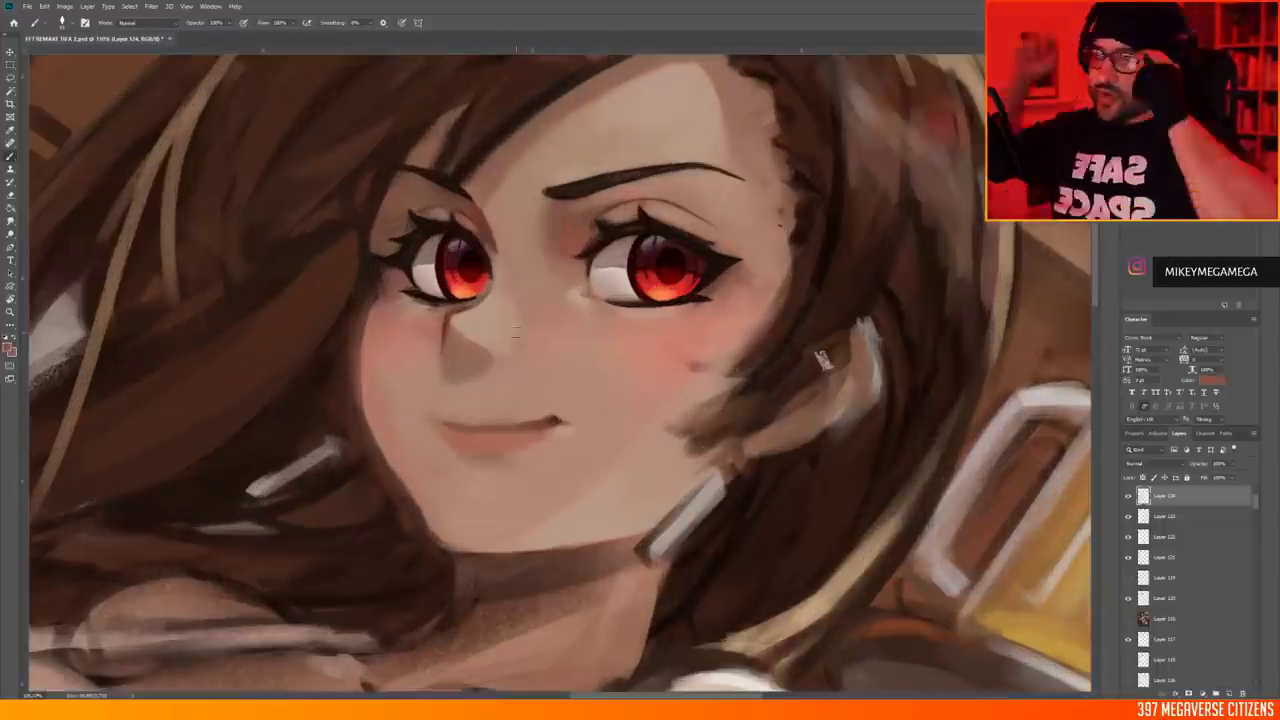
pyautogui.keyDown('alt'); pyautogui.click(516, 333); pyautogui.keyUp('alt')
pyautogui.rightClick(706, 288)
pyautogui.rightClick(578, 272)
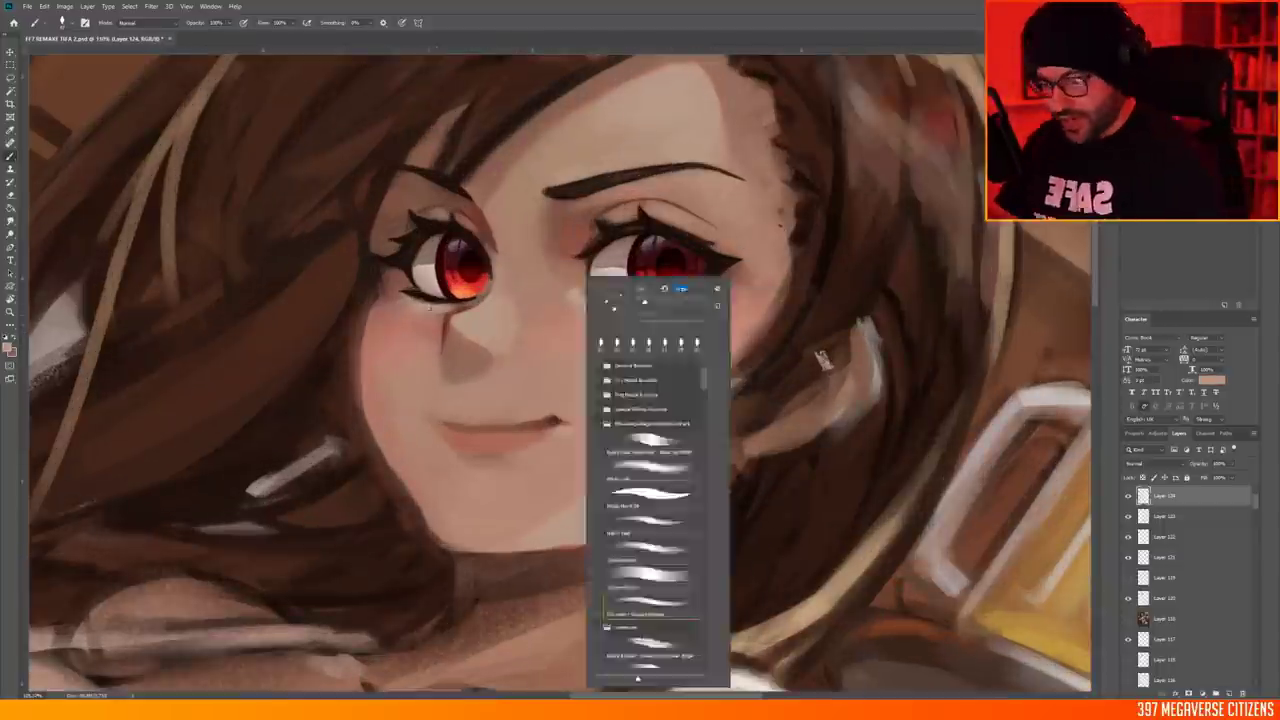
pyautogui.click(452, 307)
pyautogui.scroll(-5, 822, 360)
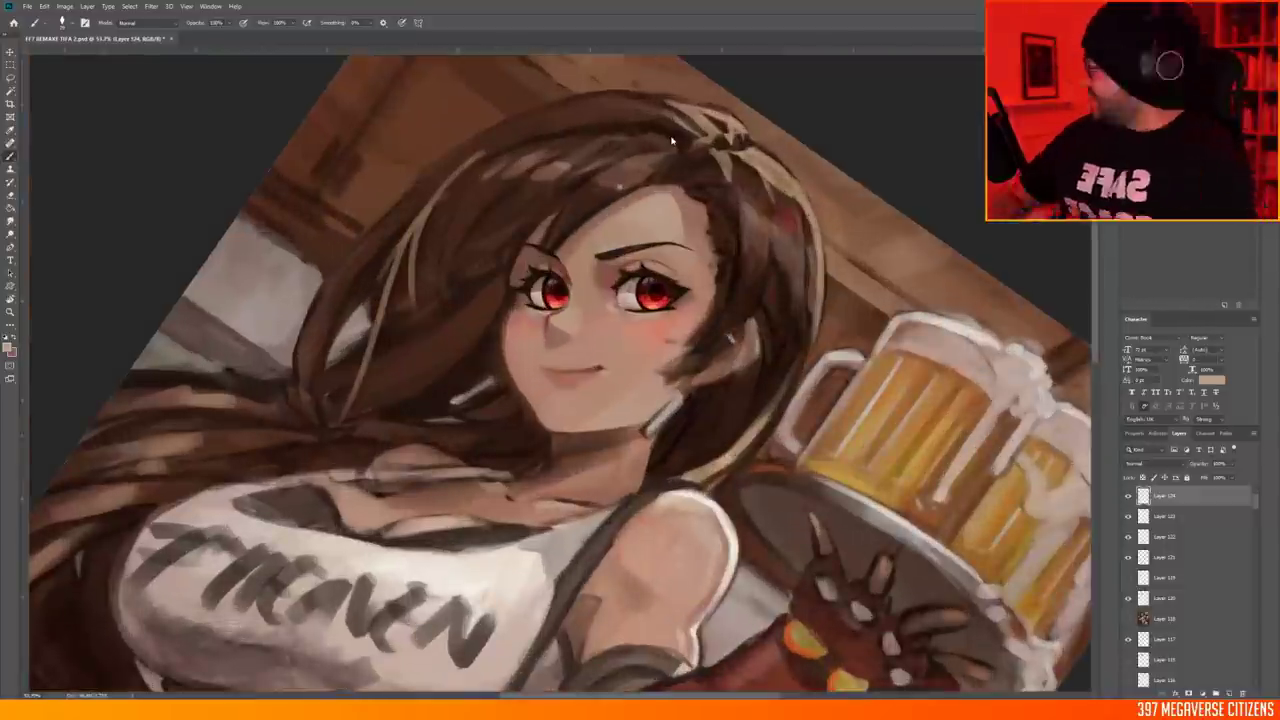
# Sample further face tones and smooth the skin around the nose, cheeks and area beneath the near eye
pyautogui.scroll(4, 748, 438)
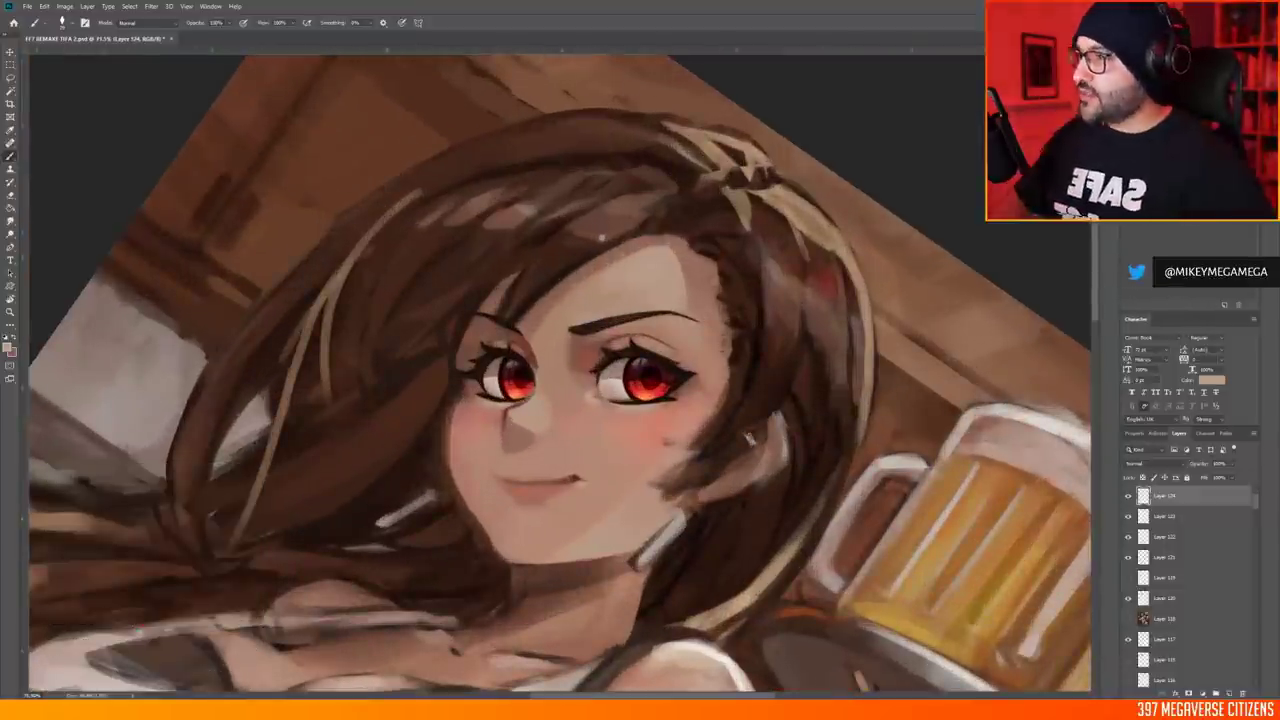
pyautogui.scroll(2, 660, 308)
pyautogui.keyDown('alt'); pyautogui.click(660, 308); pyautogui.keyUp('alt')
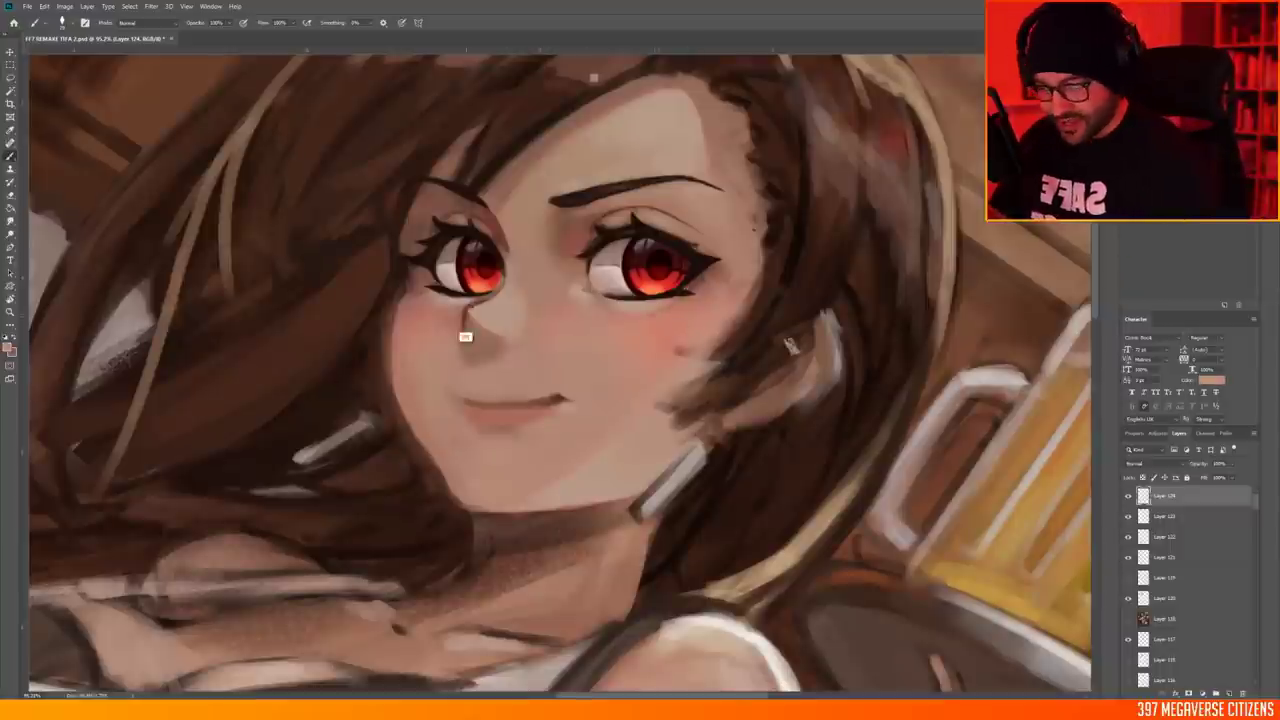
pyautogui.scroll(1, 560, 375)
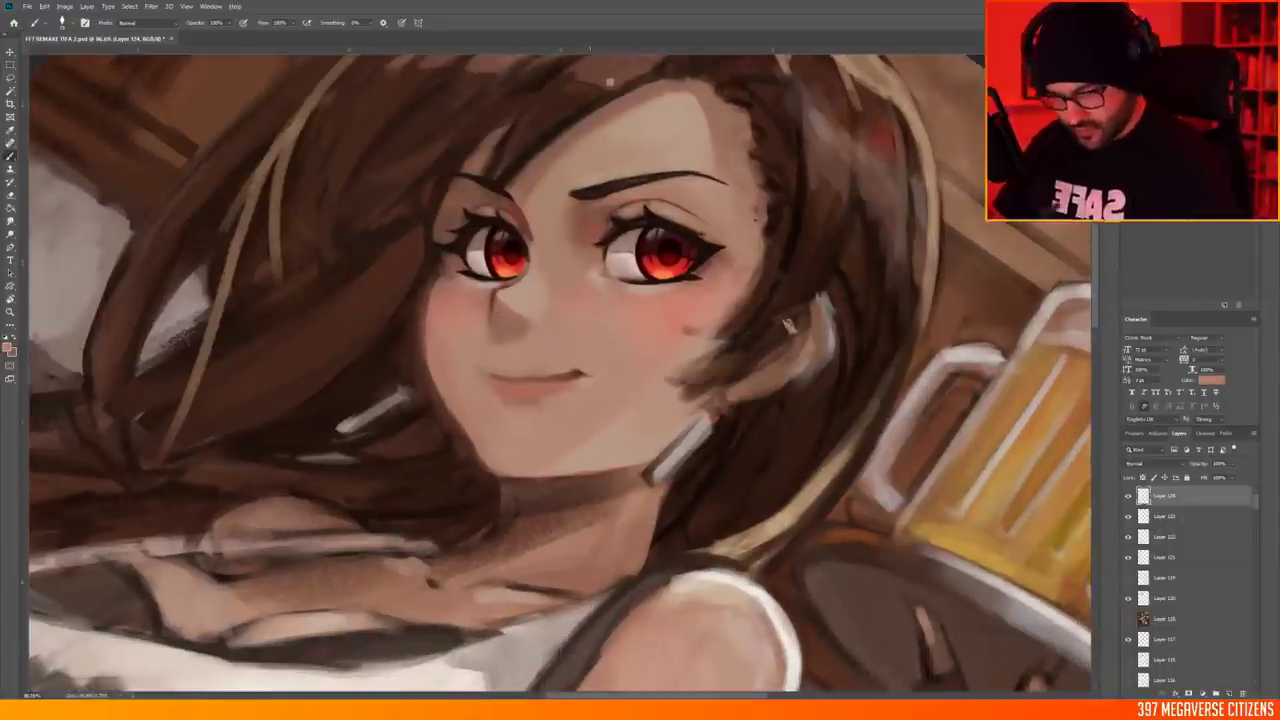
pyautogui.scroll(2, 645, 268)
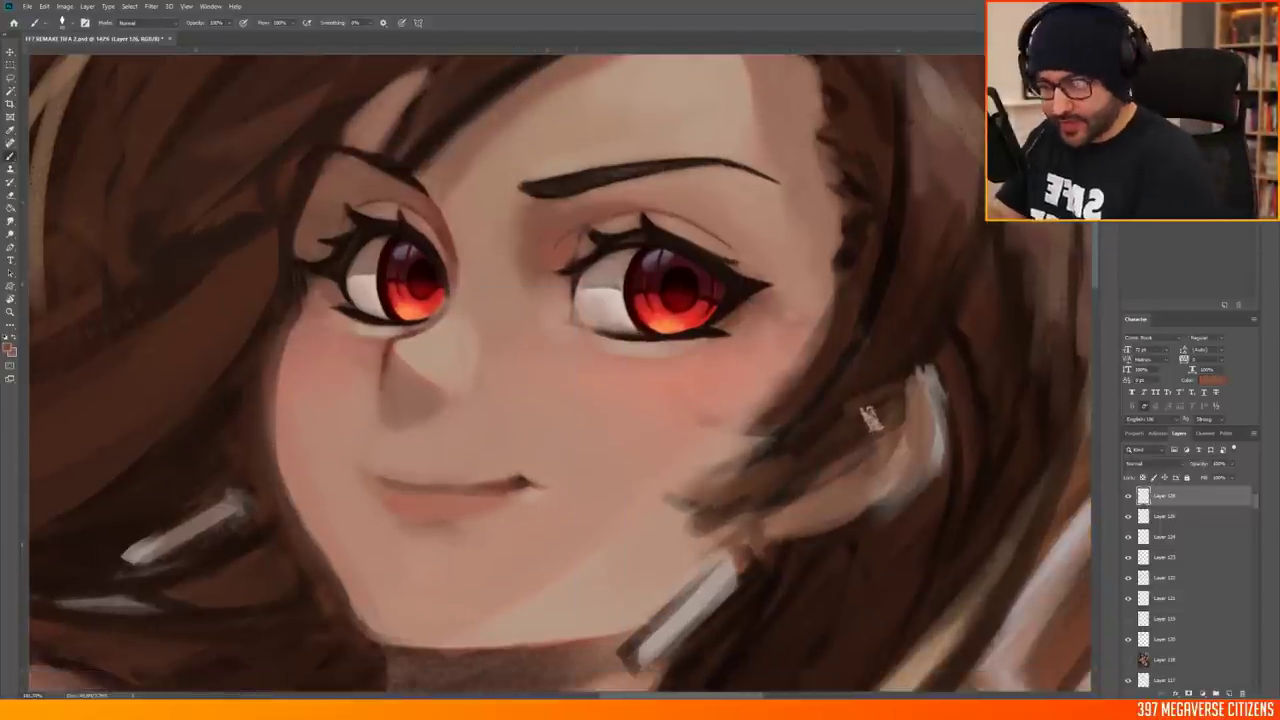
pyautogui.moveTo(560, 370)
pyautogui.mouseDown()
pyautogui.moveTo(560, 455)
pyautogui.moveTo(640, 365)
pyautogui.mouseUp()
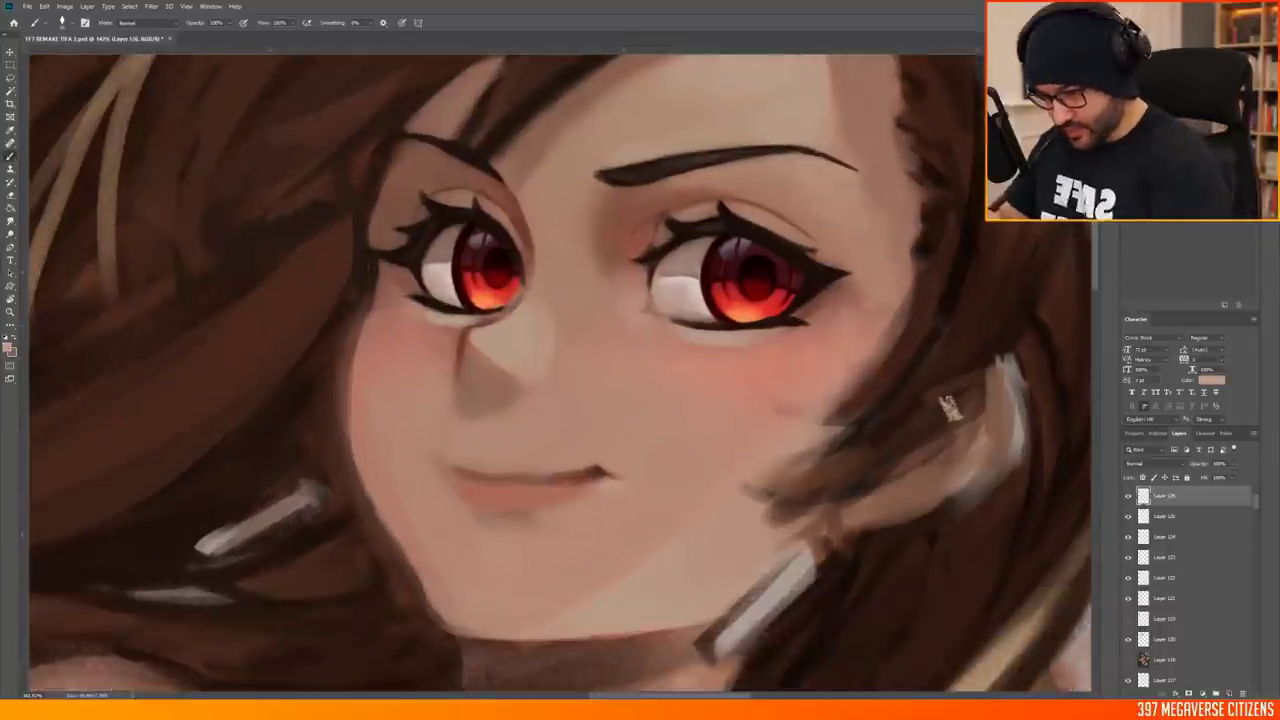
pyautogui.scroll(-1, 948, 405)
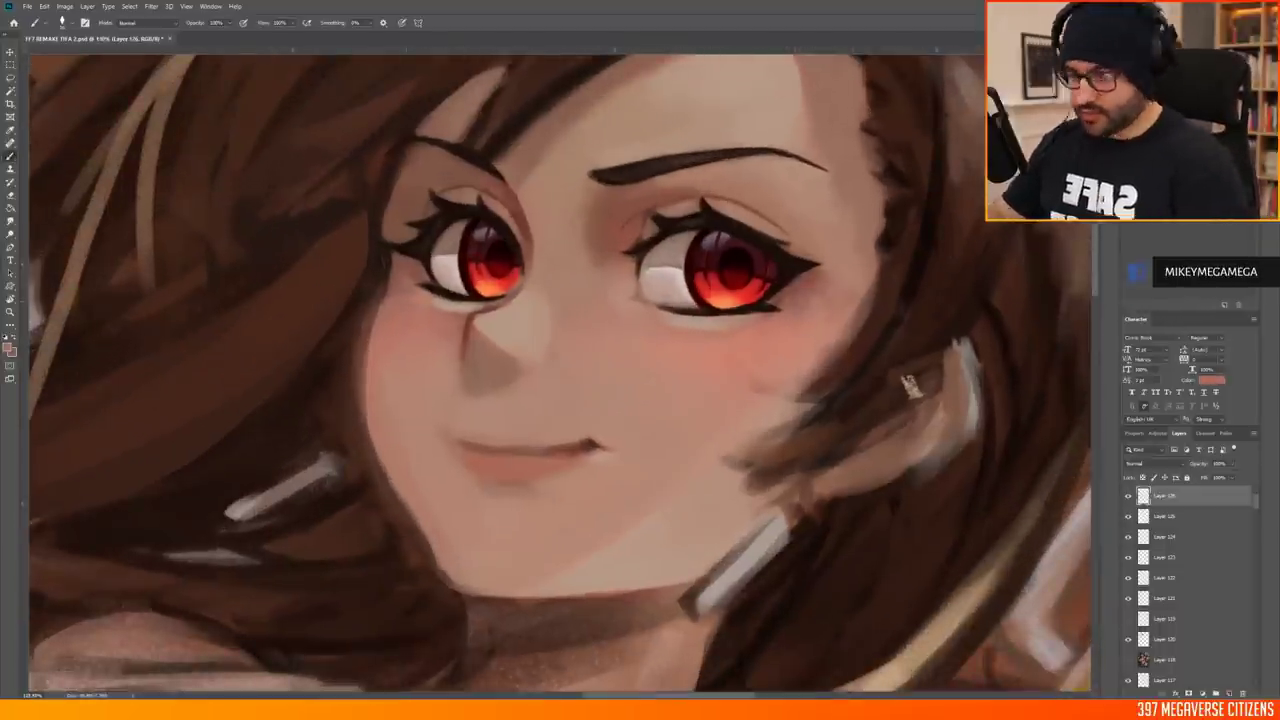
pyautogui.scroll(-3, 910, 385)
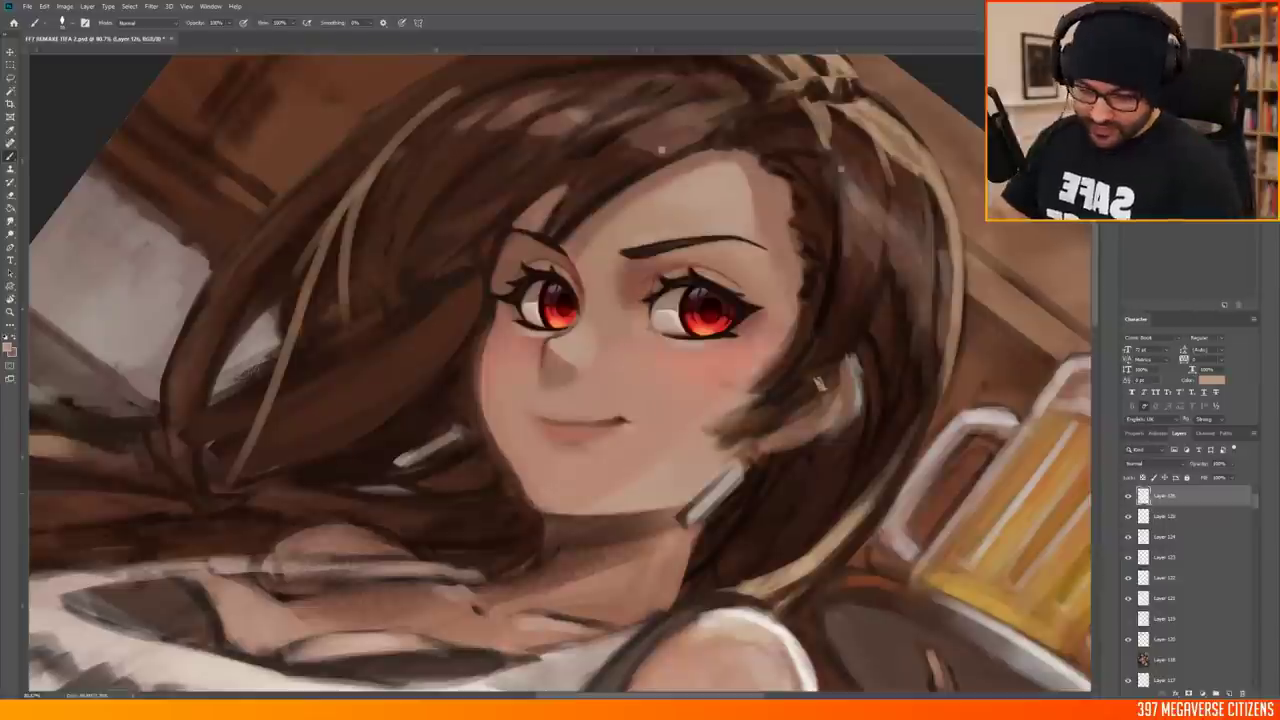
# Sample a warm skin colour beside the far eye and refine the skin shading around the eyes and nose
pyautogui.rightClick(818, 383)
pyautogui.press('Escape')
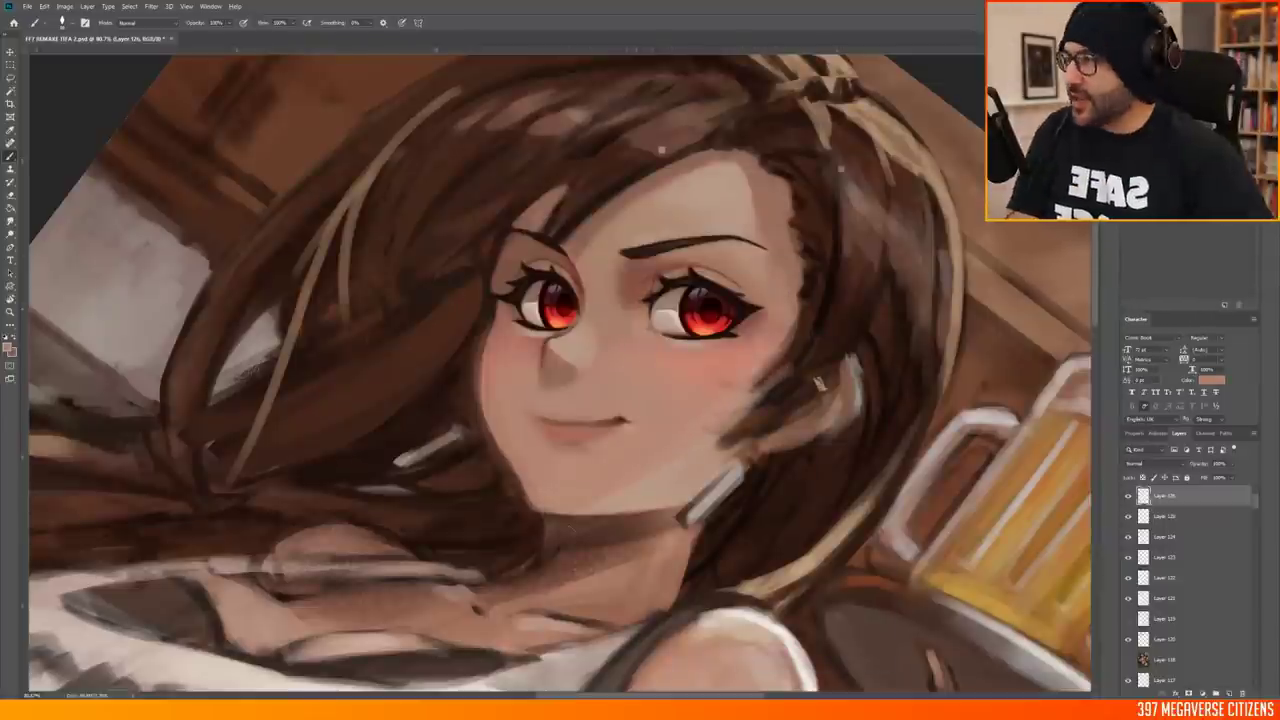
pyautogui.scroll(-4, 818, 383)
pyautogui.scroll(5, 431, 317)
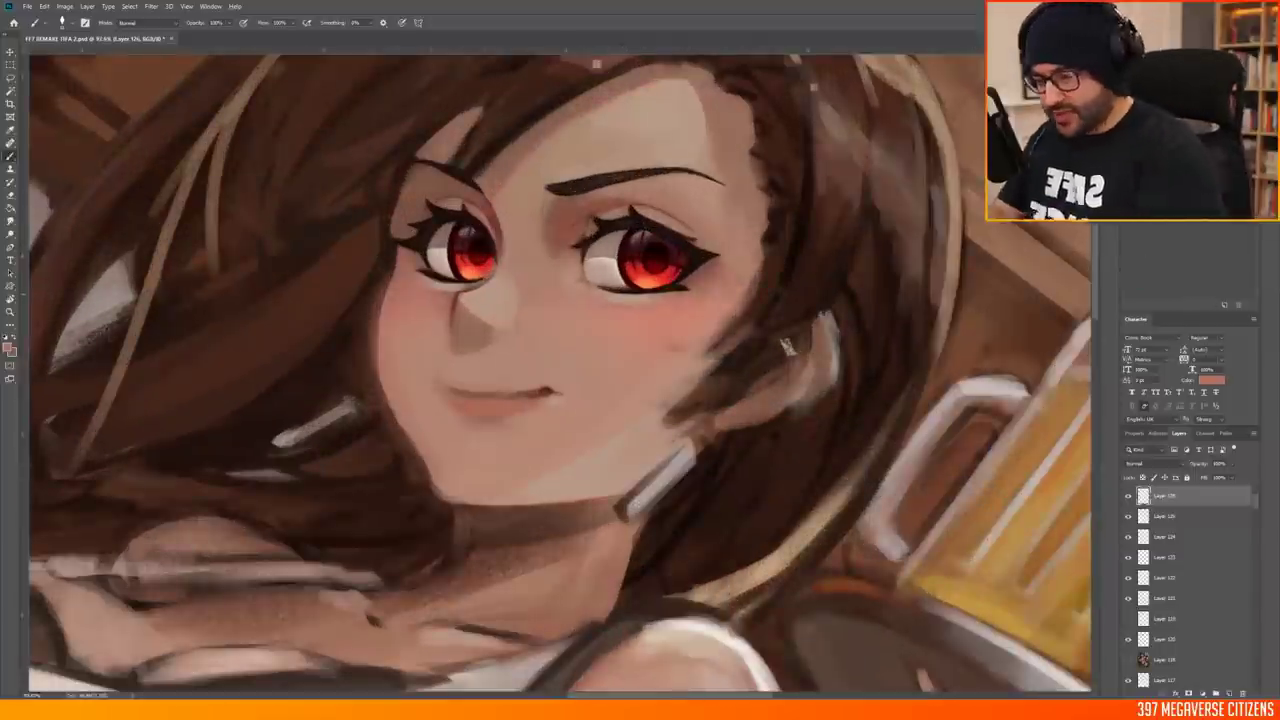
pyautogui.scroll(2, 431, 317)
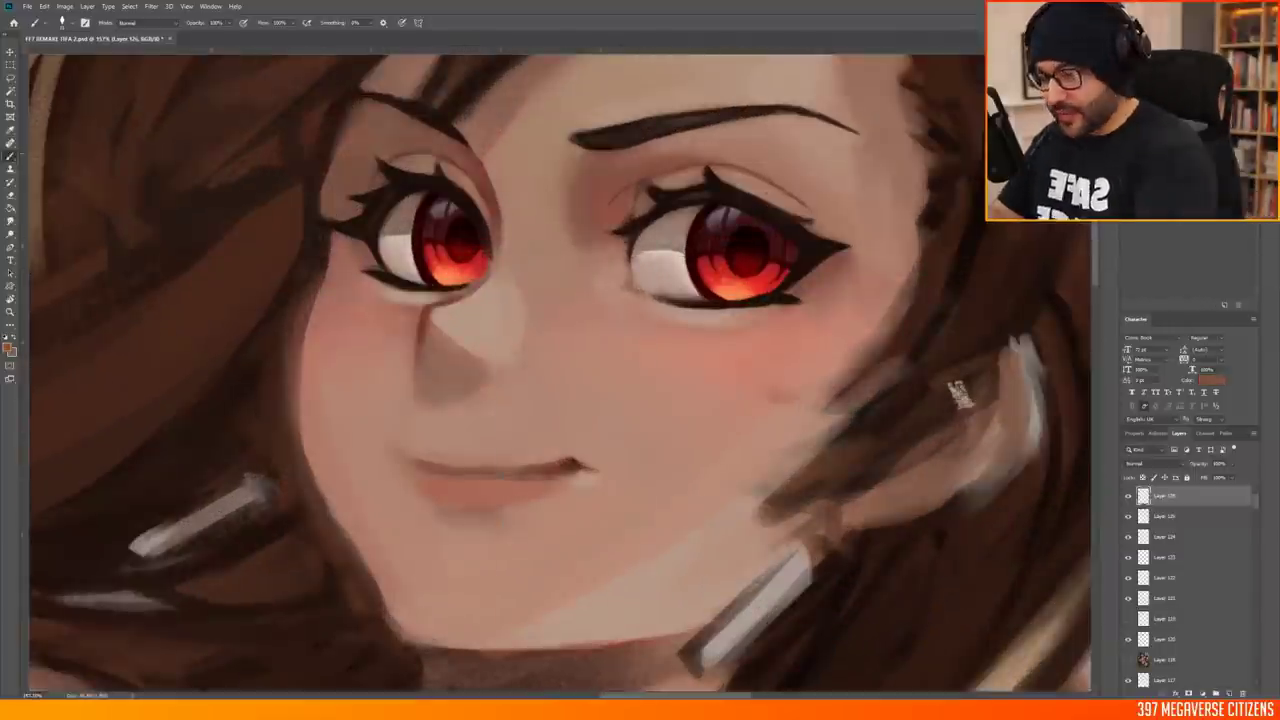
pyautogui.keyDown('alt'); pyautogui.click(364, 275); pyautogui.keyUp('alt')
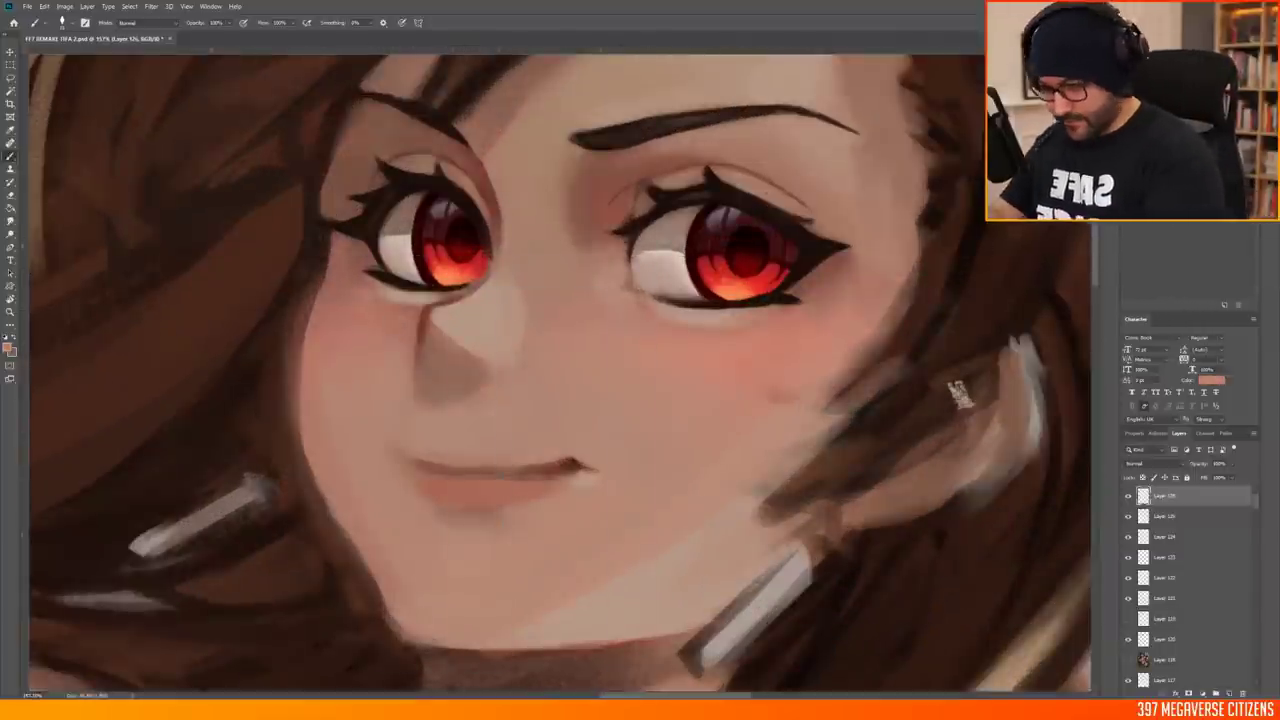
pyautogui.scroll(-3, 486, 290)
pyautogui.scroll(3, 486, 290)
pyautogui.rightClick(489, 260)
pyautogui.press('Escape')
# Add a new layer and refine the eyelids and lash lines of both eyes, adjusting the brush and rotating the canvas as needed
pyautogui.hotkey('ctrl', 'shift', 'alt', 'n')
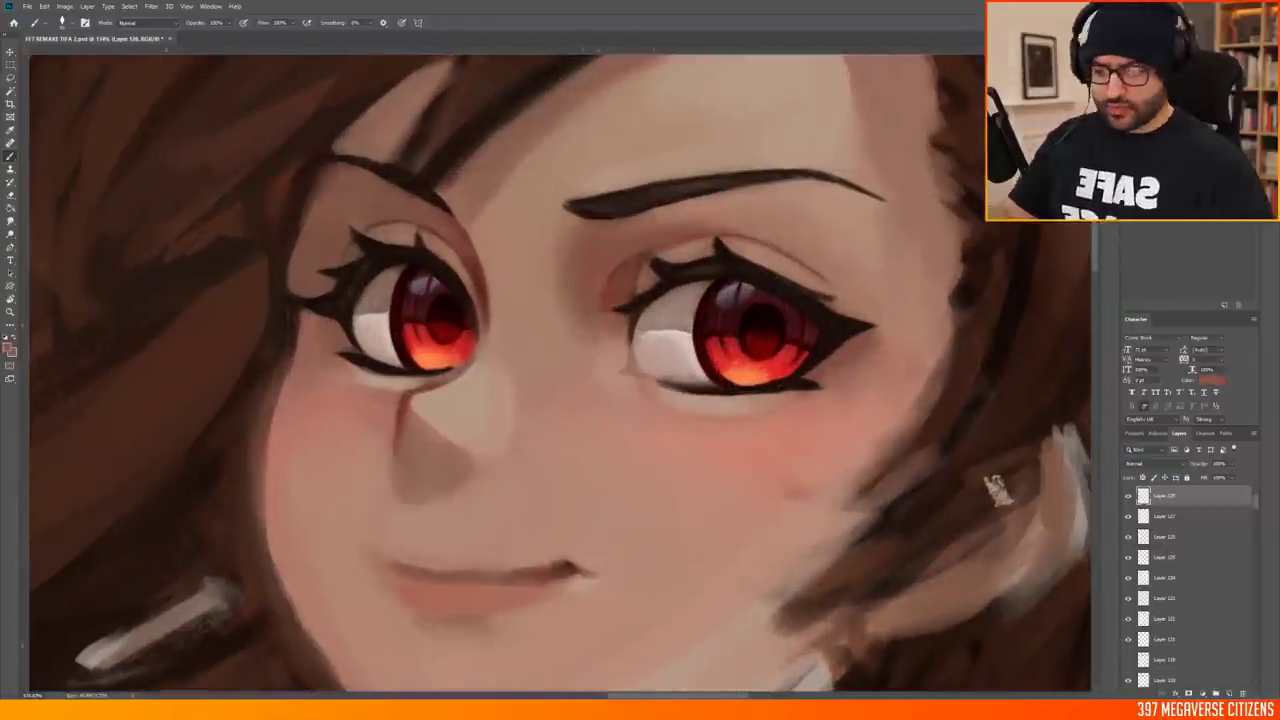
pyautogui.scroll(-3, 997, 489)
pyautogui.scroll(4, 600, 380)
pyautogui.rightClick(560, 210)
pyautogui.press('Escape')
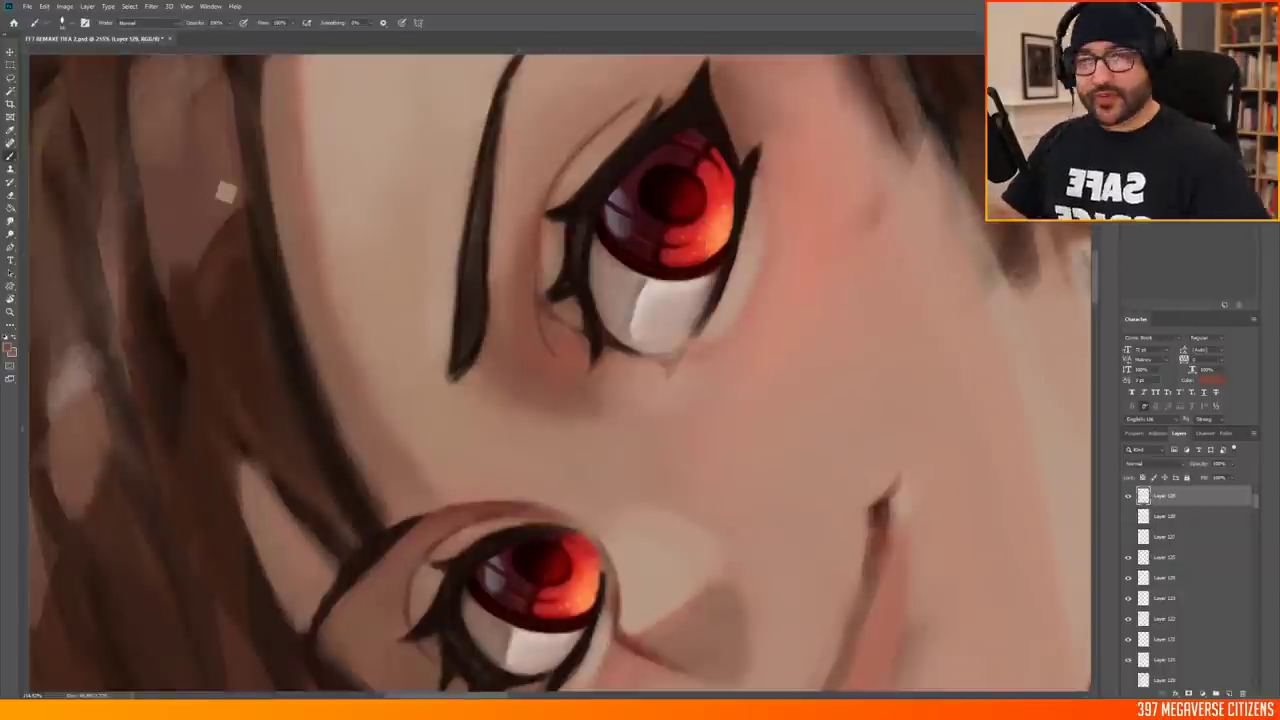
pyautogui.rightClick(626, 116)
pyautogui.press('Escape')
pyautogui.rightClick(596, 110)
pyautogui.press('Escape')
pyautogui.rightClick(596, 192)
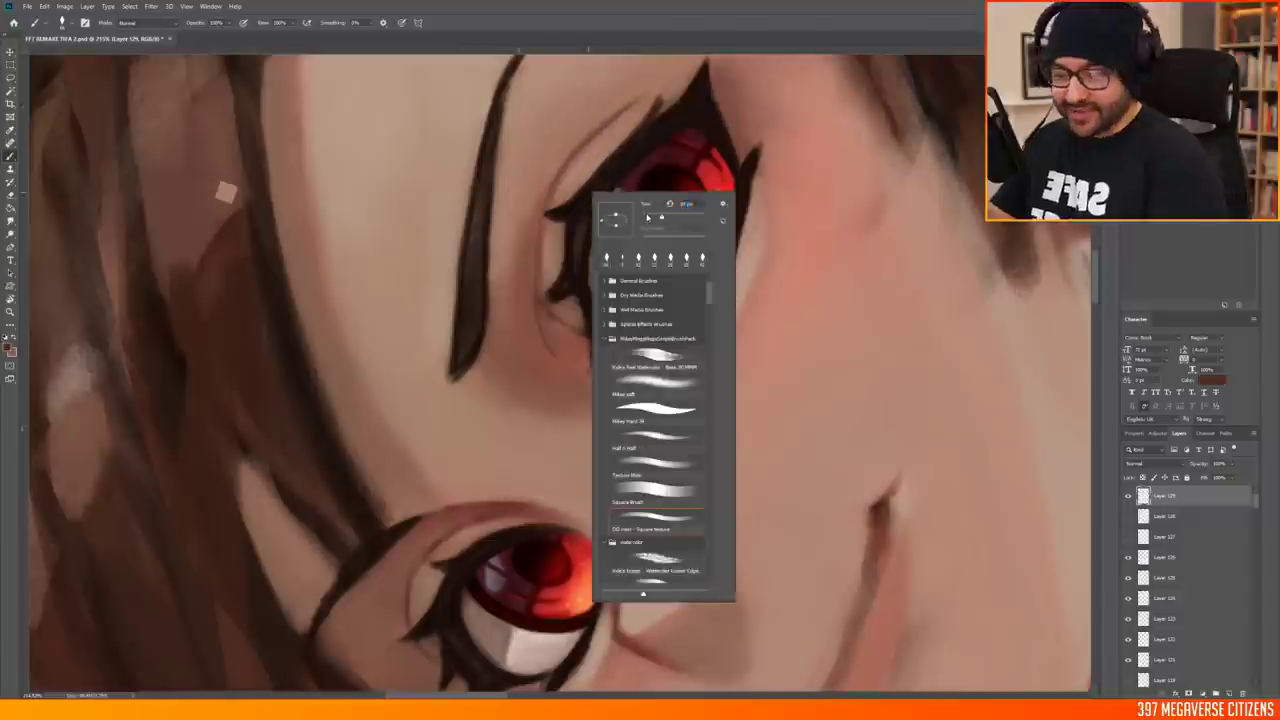
pyautogui.press('Escape')
pyautogui.rightClick(566, 134)
pyautogui.press('Escape')
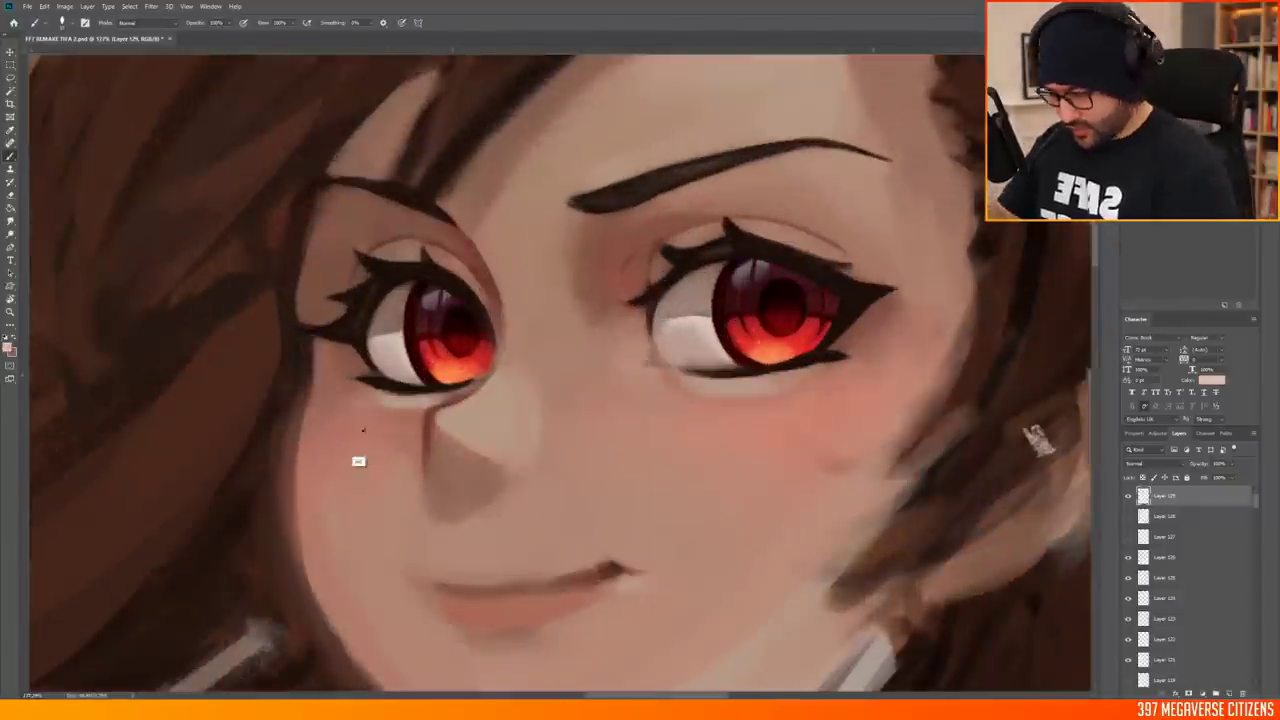
# Refine the cheek tones and the reddish edge of the face, checking the painting at close and wide view
pyautogui.rightClick(706, 292)
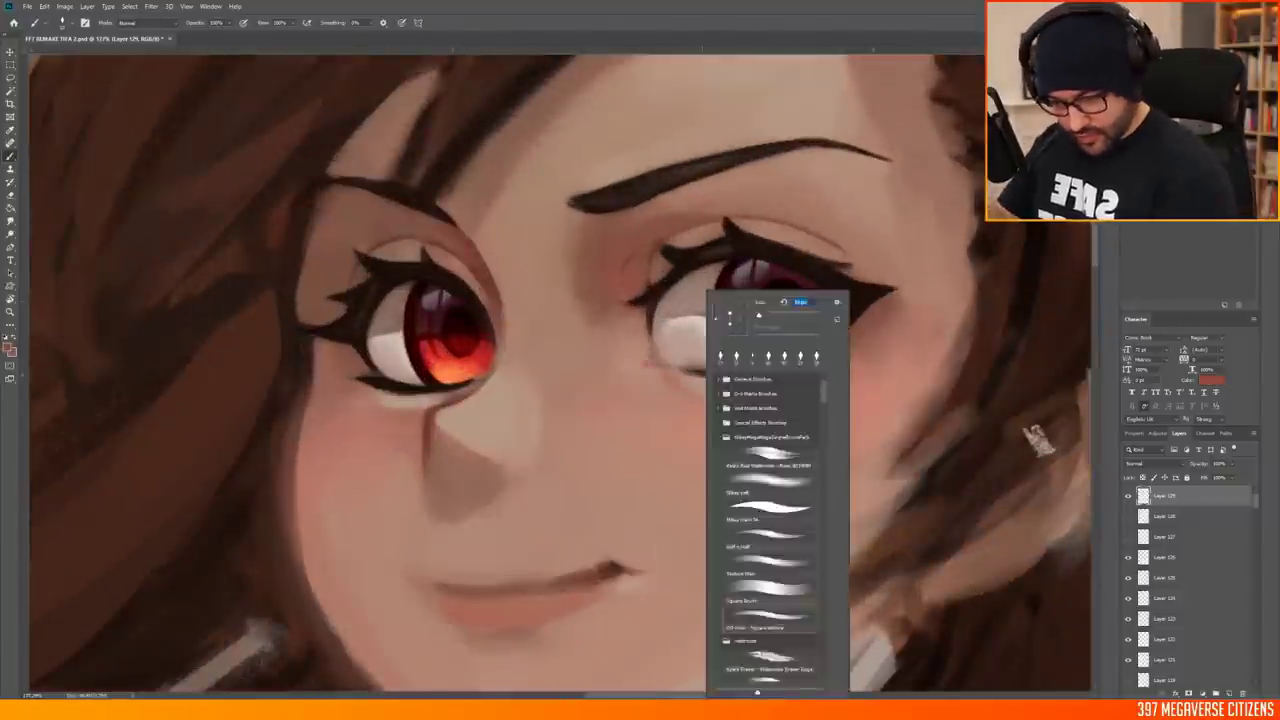
pyautogui.press('Escape')
pyautogui.rightClick(392, 292)
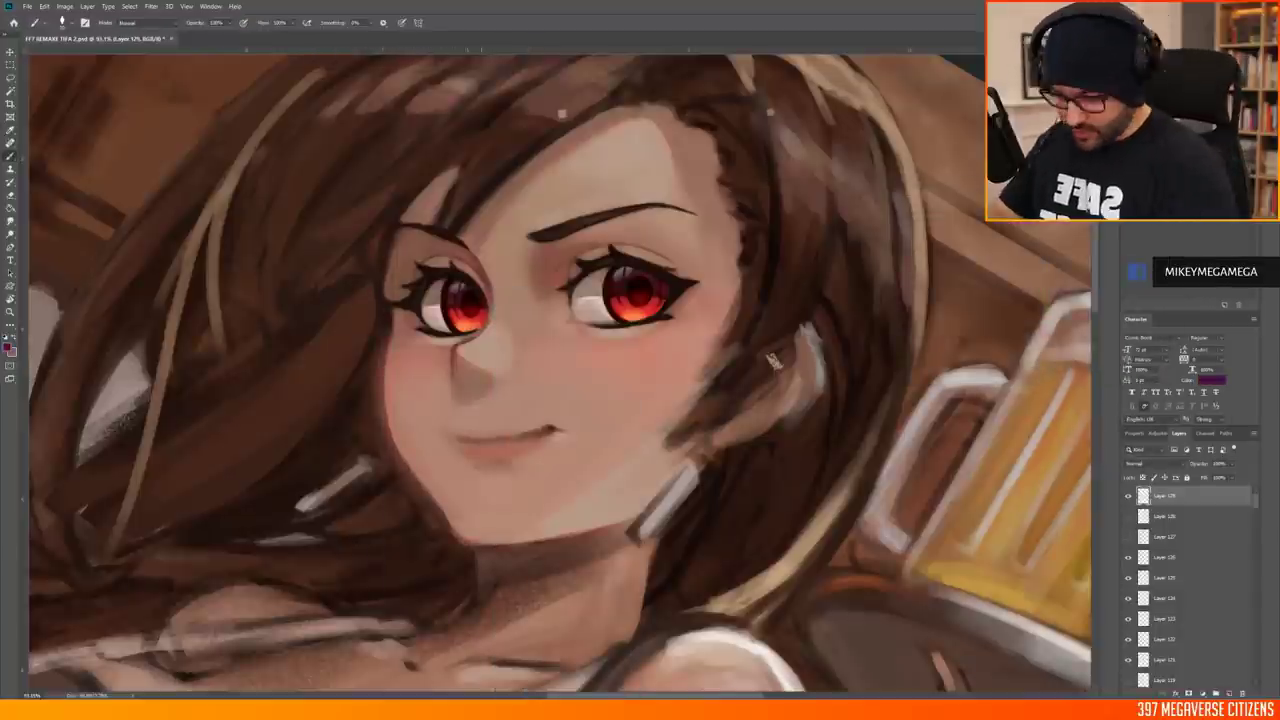
pyautogui.scroll(1, 826, 320)
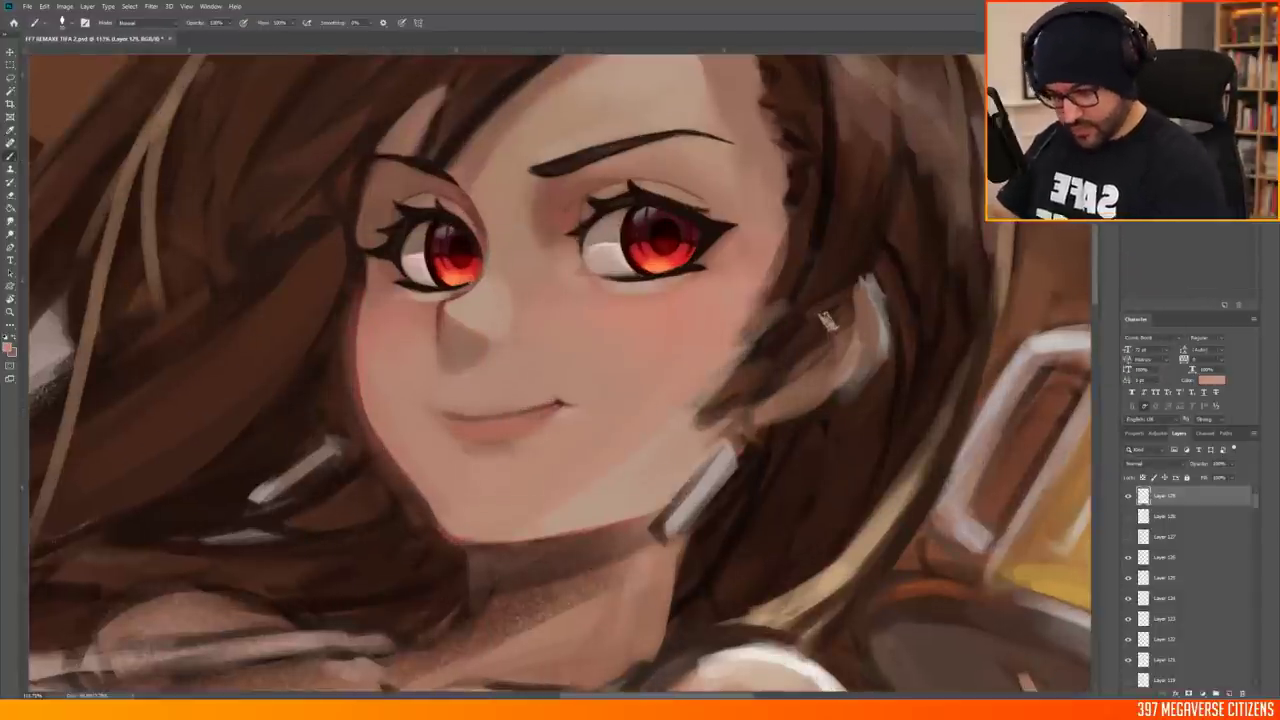
pyautogui.scroll(-5, 826, 320)
pyautogui.scroll(5, 826, 320)
pyautogui.scroll(-5, 826, 320)
pyautogui.scroll(2, 826, 320)
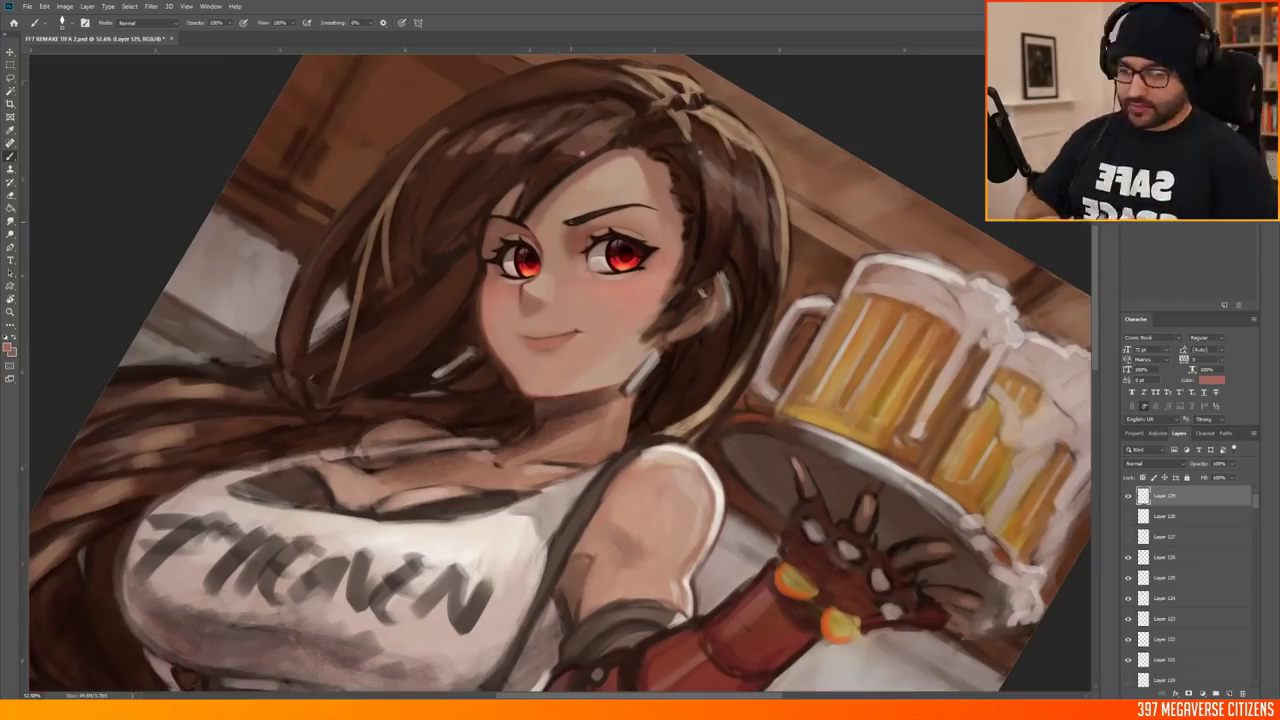
# Add a new Multiply layer and define the mouth line and upper lashes with a very dark brown
pyautogui.scroll(3, 512, 262)
pyautogui.scroll(3, 512, 262)
pyautogui.rightClick(748, 164)
pyautogui.press('Return')
pyautogui.hotkey('ctrl', 'shift', 'alt', 'n')
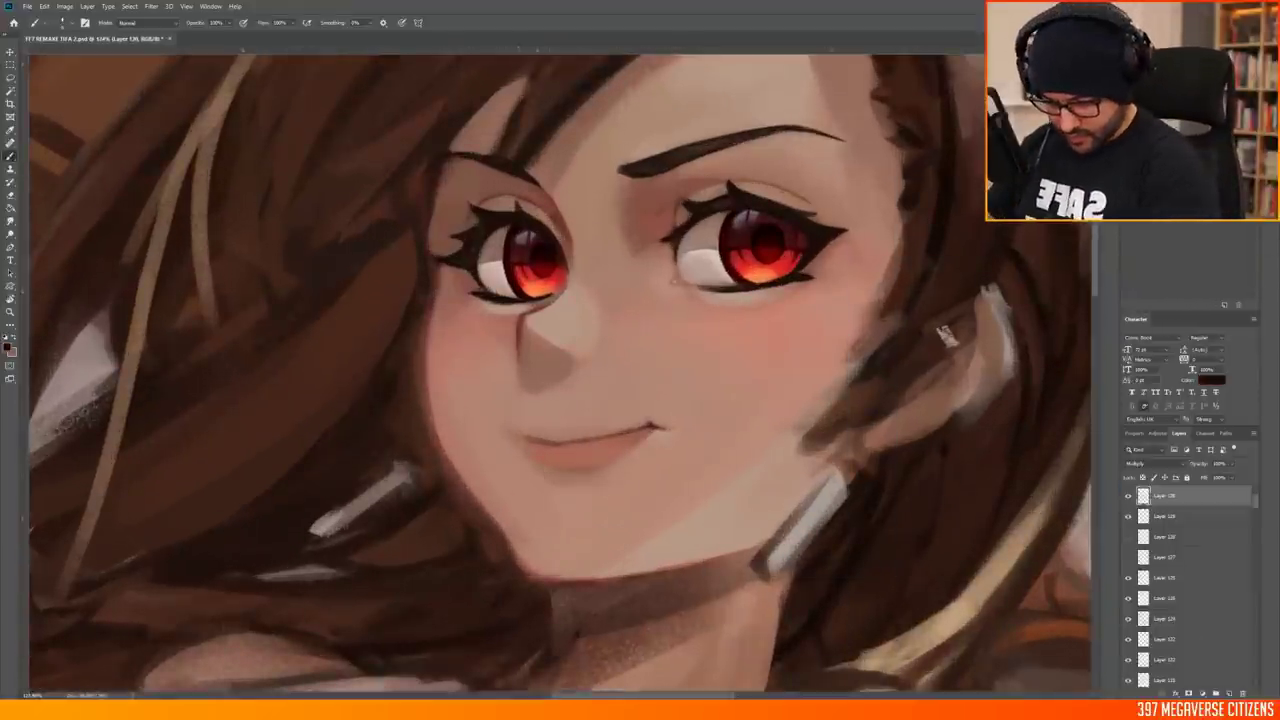
pyautogui.rightClick(546, 290)
pyautogui.press('Return')
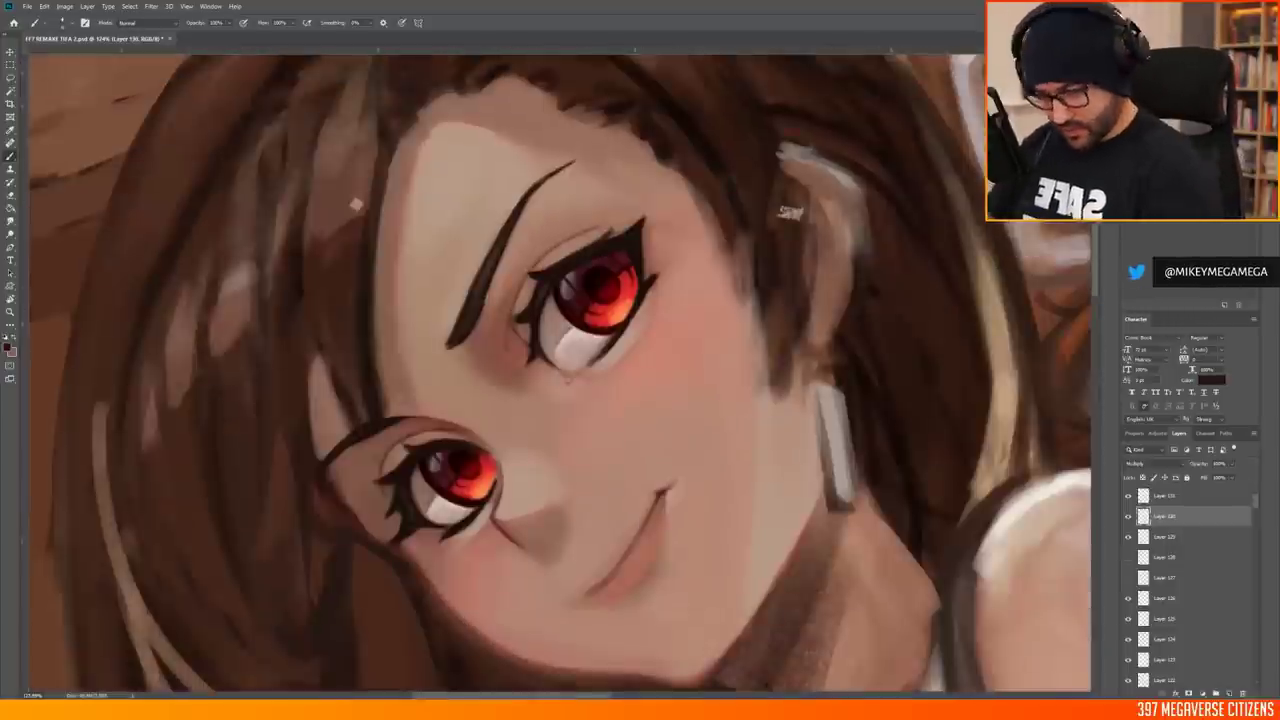
# Sharpen the lashes, brows and mouth line, alternating between the dark Multiply layer and the Normal layer above it
pyautogui.rightClick(570, 285)
pyautogui.press('Return')
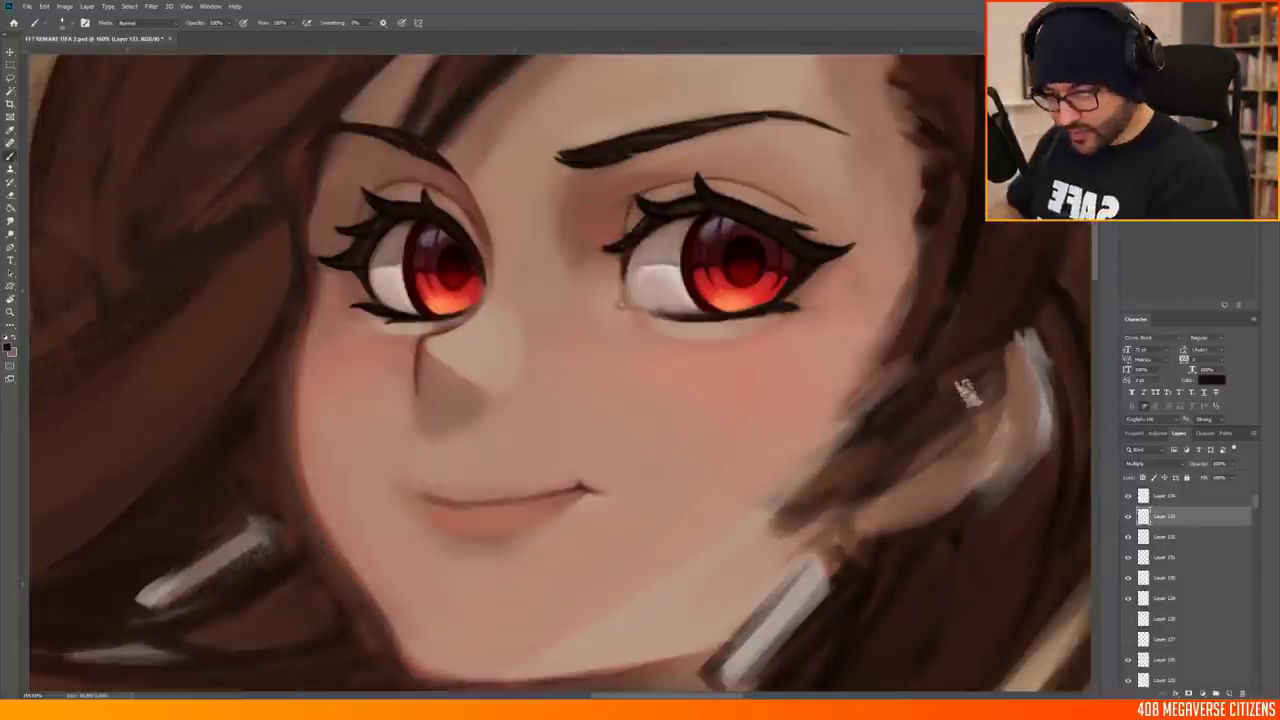
pyautogui.moveTo(648, 312); pyautogui.dragTo(760, 310)
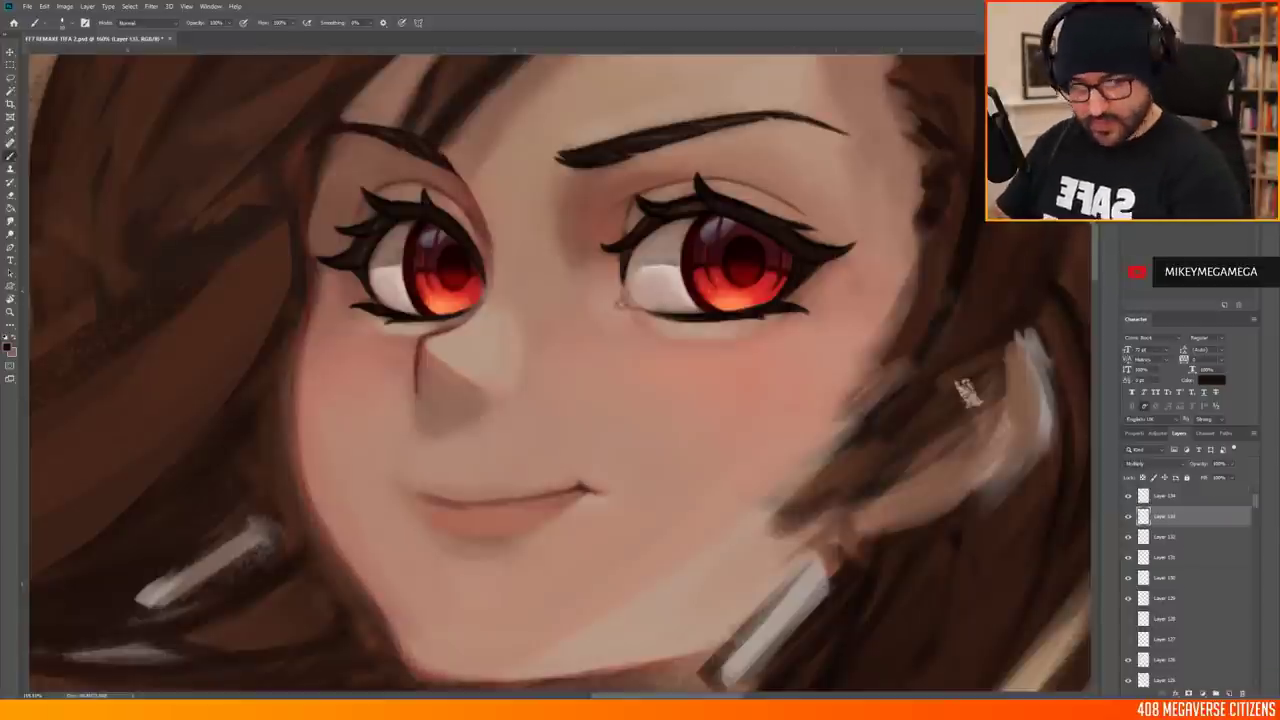
pyautogui.hotkey('alt', ']')
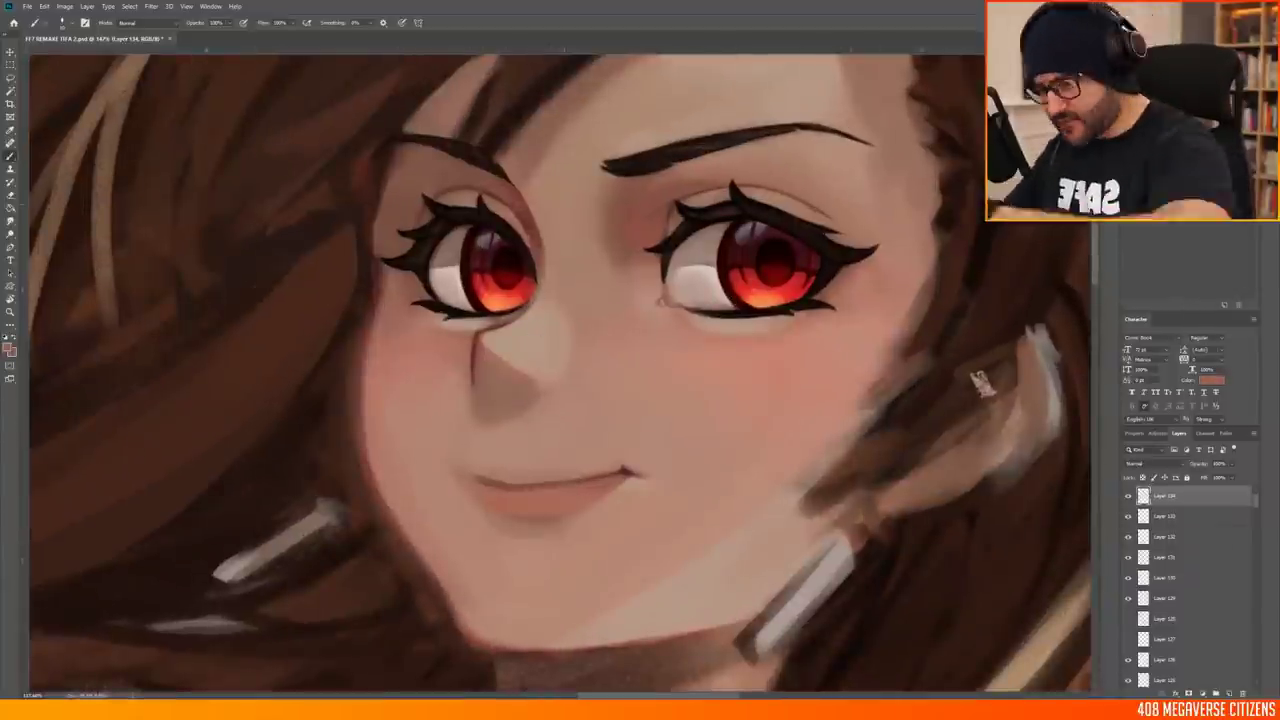
pyautogui.hotkey('alt', '[')
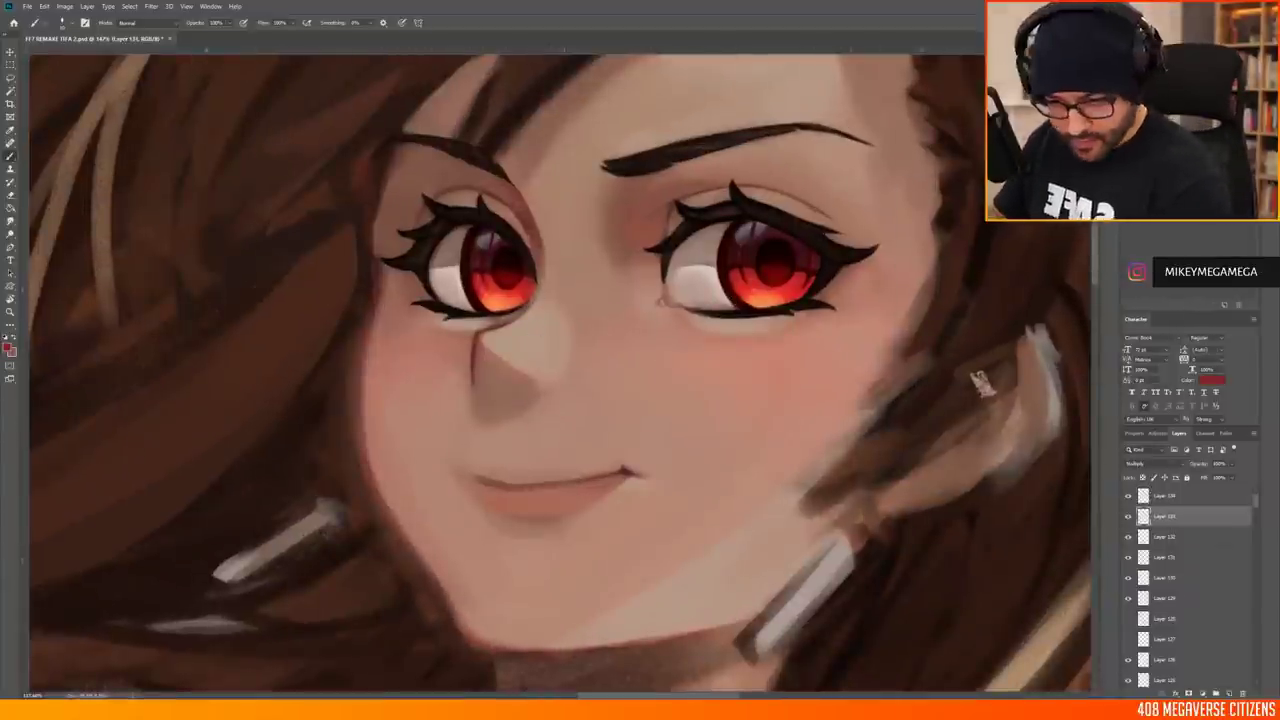
pyautogui.hotkey('alt', ']')
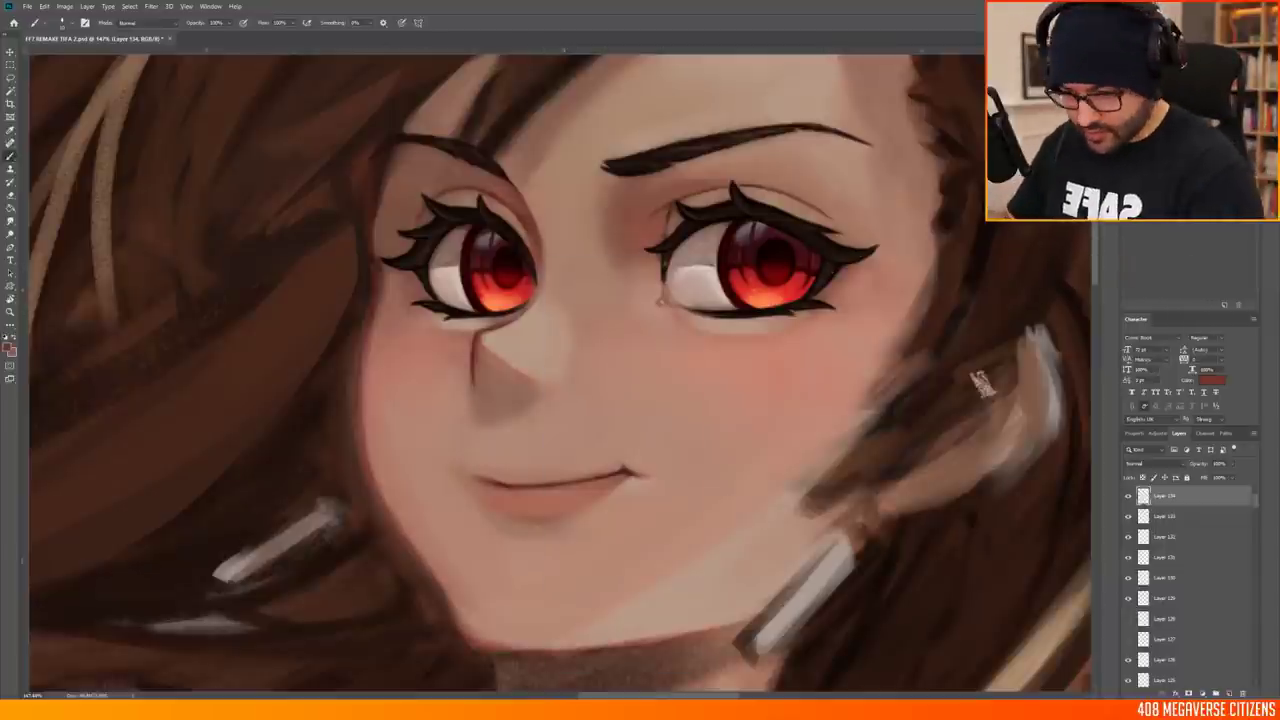
# Add new layers, including a Multiply layer, and deepen the shading on the eye whites, eyelids and lashes
pyautogui.hotkey('ctrl', 'shift', 'alt', 'n')
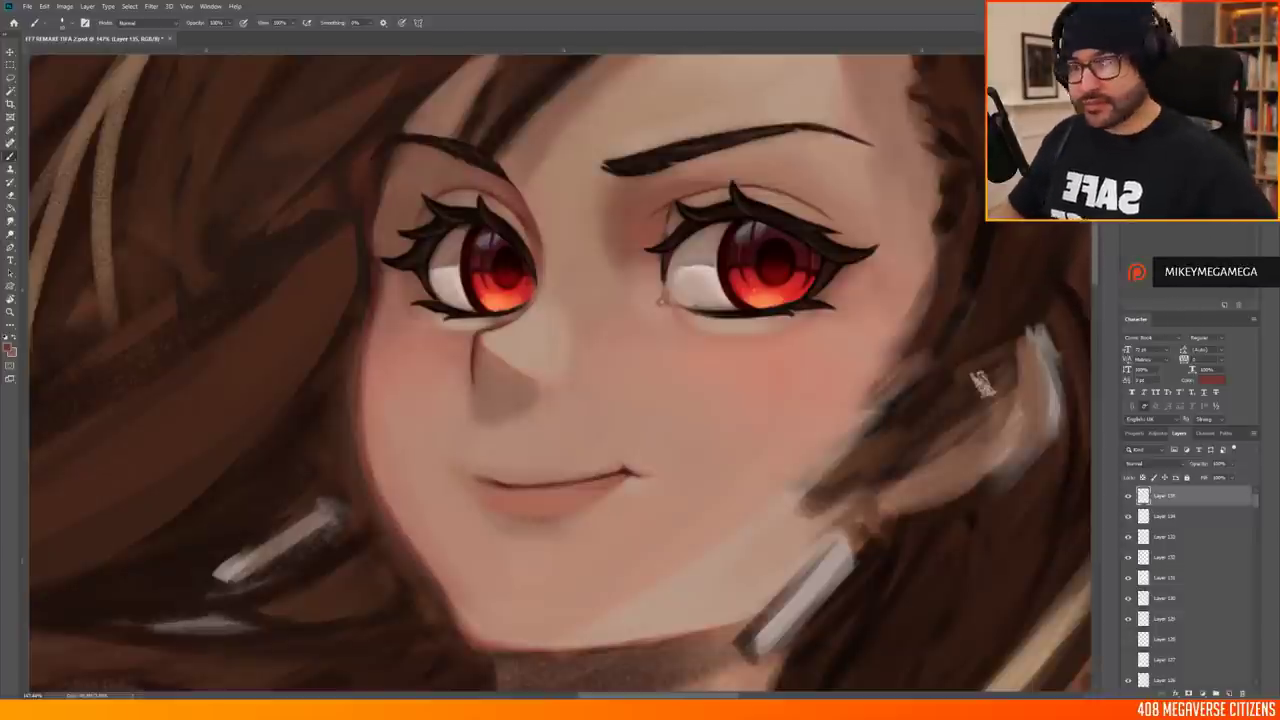
pyautogui.scroll(1, 510, 274)
pyautogui.scroll(-1, 510, 274)
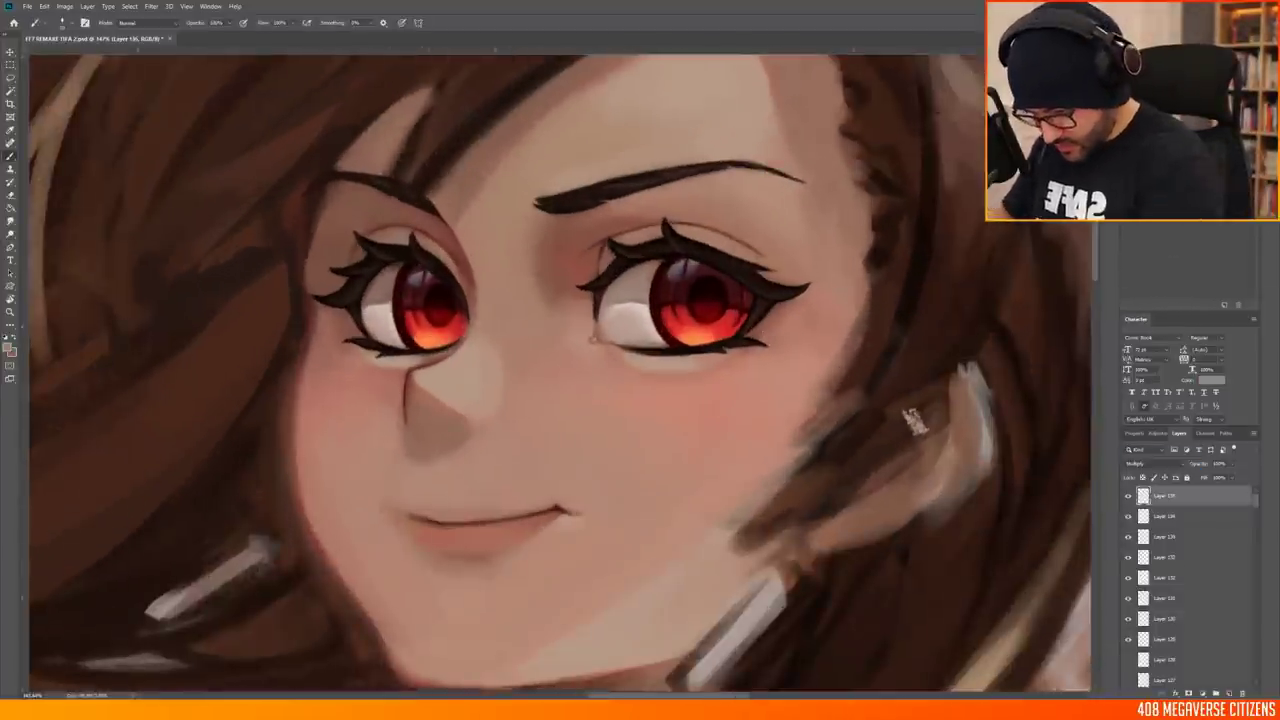
pyautogui.scroll(-2, 912, 420)
pyautogui.scroll(3, 843, 390)
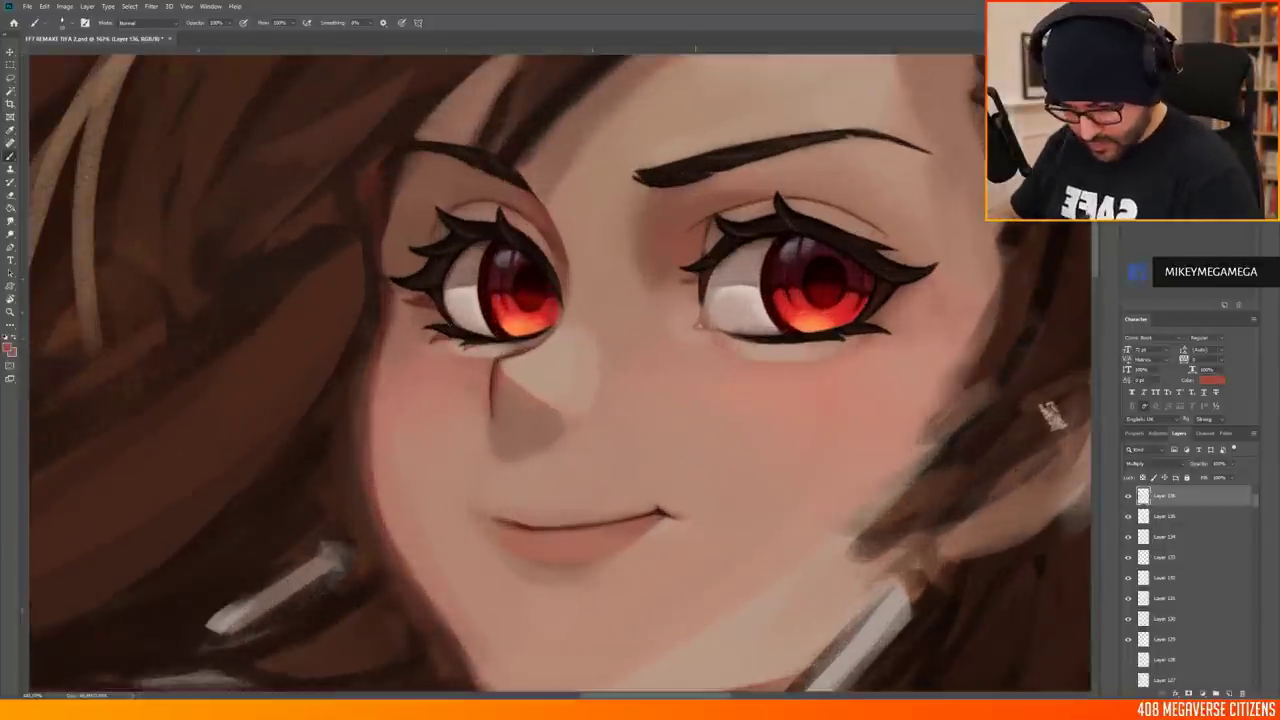
# Outline the far side of the face and the jaw in dark red on new Multiply layers
pyautogui.scroll(-2, 697, 325)
pyautogui.scroll(3, 690, 324)
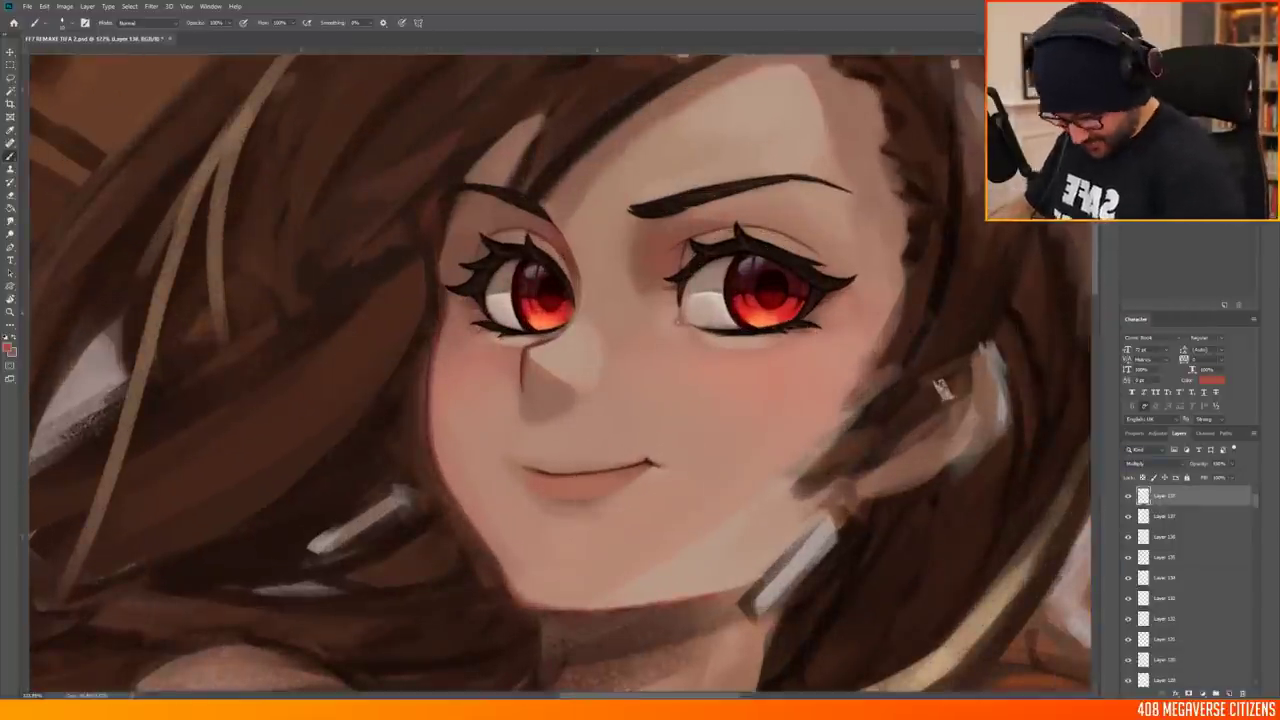
pyautogui.scroll(-2, 677, 319)
pyautogui.scroll(2, 677, 319)
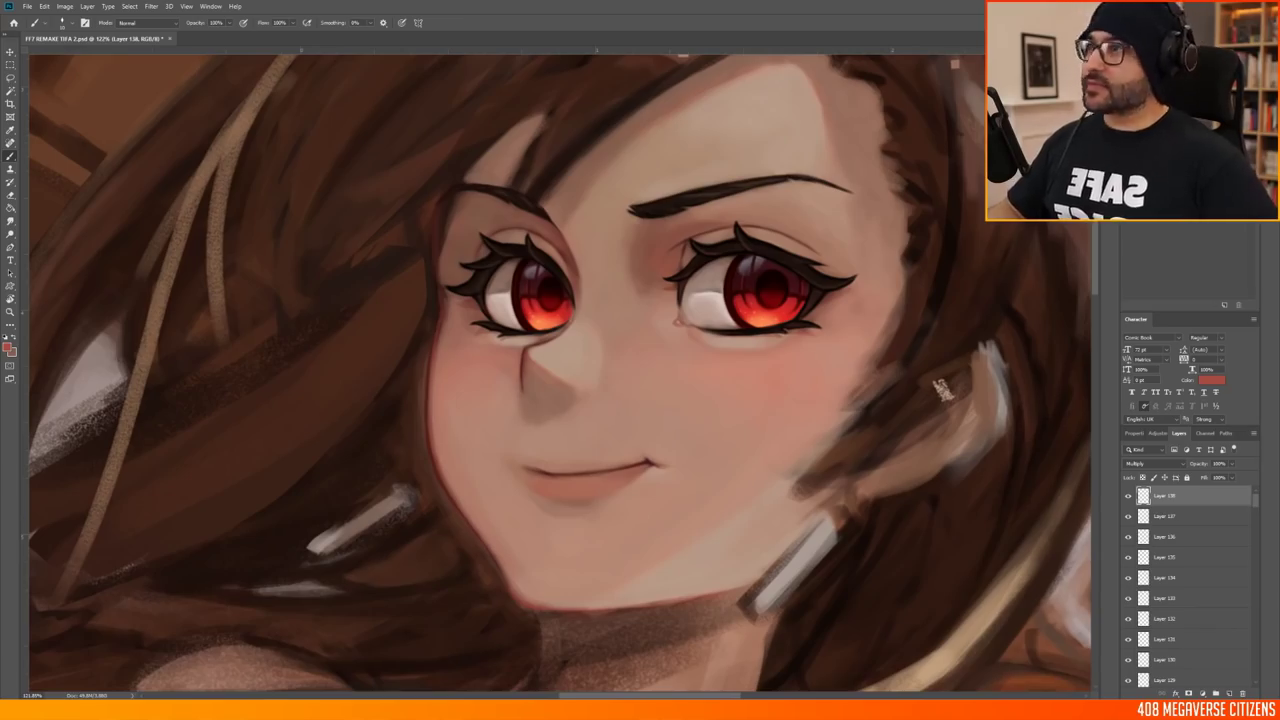
pyautogui.scroll(-2, 523, 349)
pyautogui.scroll(2, 523, 349)
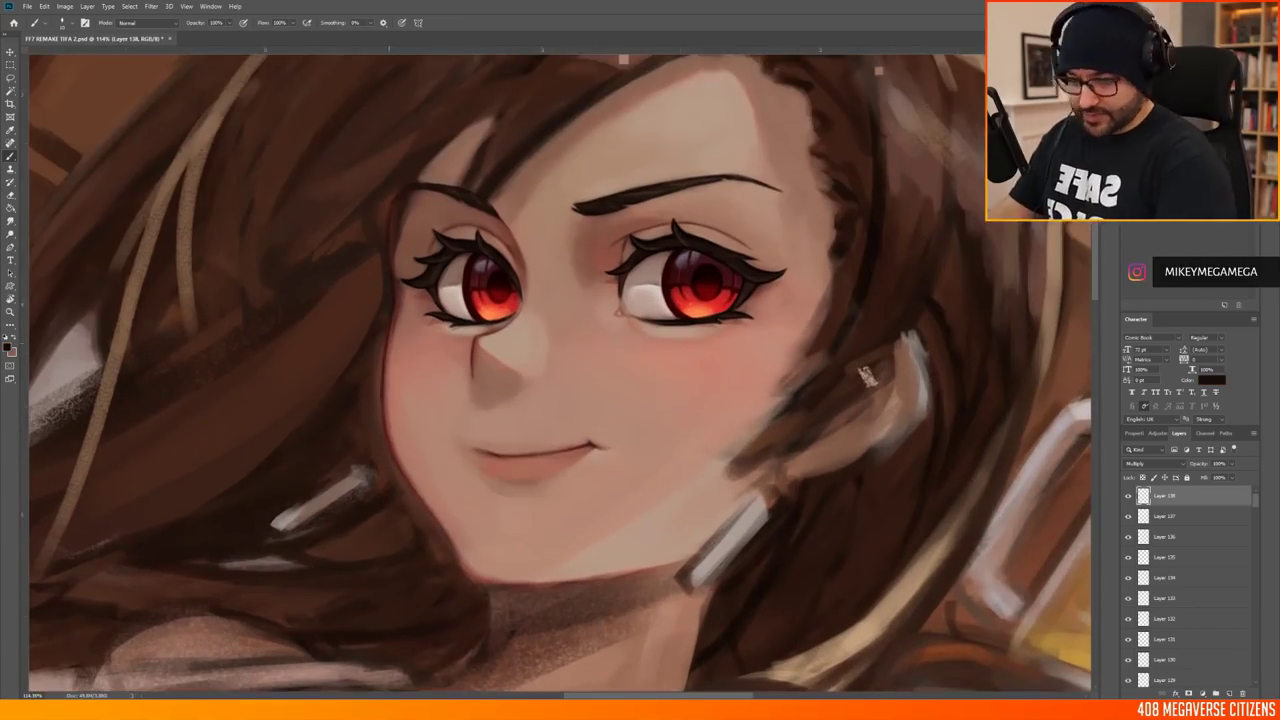
# Examine the face's eyes, blush and smile up close and from farther away
pyautogui.scroll(-3, 560, 370)
pyautogui.scroll(3, 560, 370)
pyautogui.scroll(-3, 560, 370)
pyautogui.scroll(2, 560, 370)
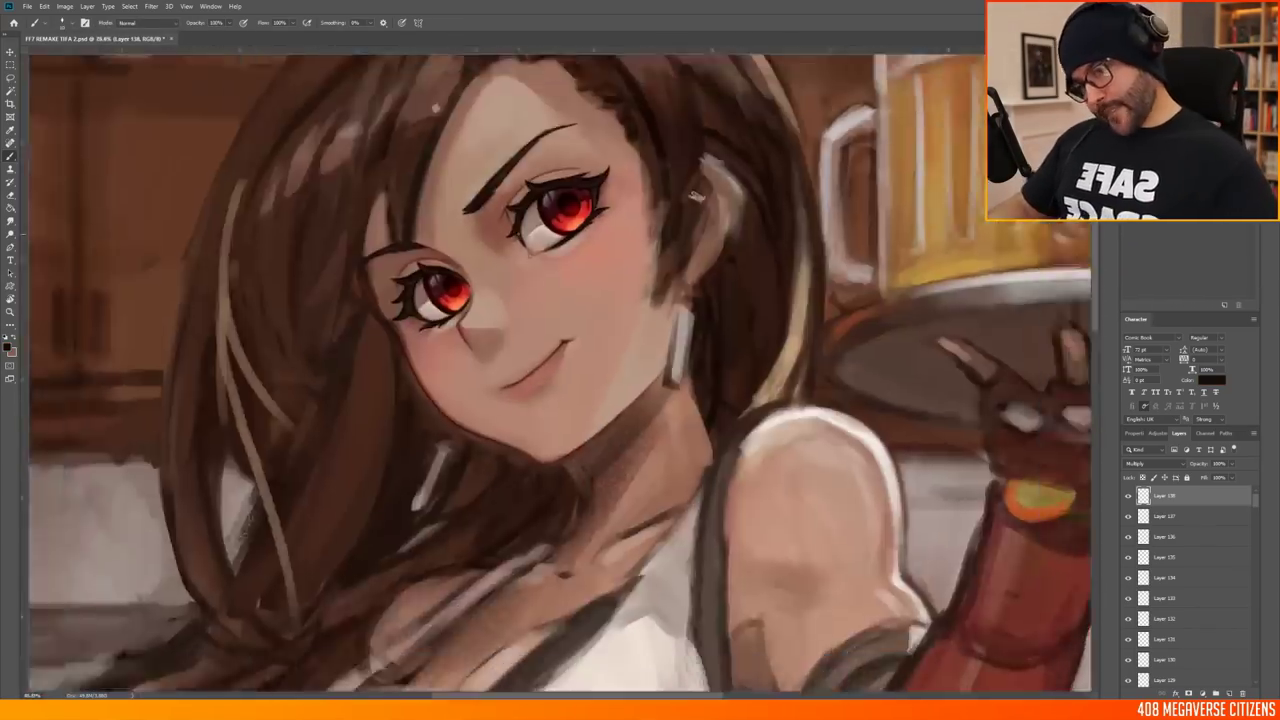
pyautogui.scroll(-3, 560, 370)
pyautogui.scroll(3, 560, 370)
pyautogui.scroll(-3, 560, 370)
pyautogui.scroll(3, 560, 370)
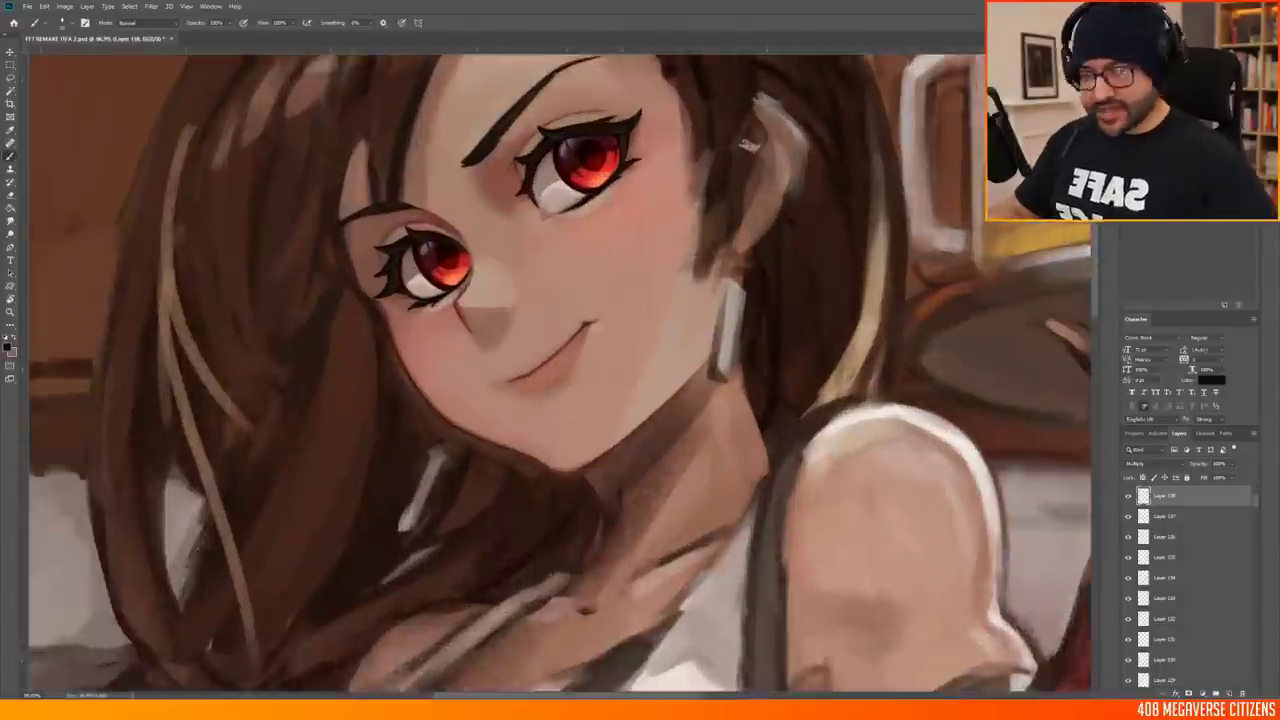
pyautogui.scroll(-2, 560, 370)
pyautogui.scroll(2, 560, 370)
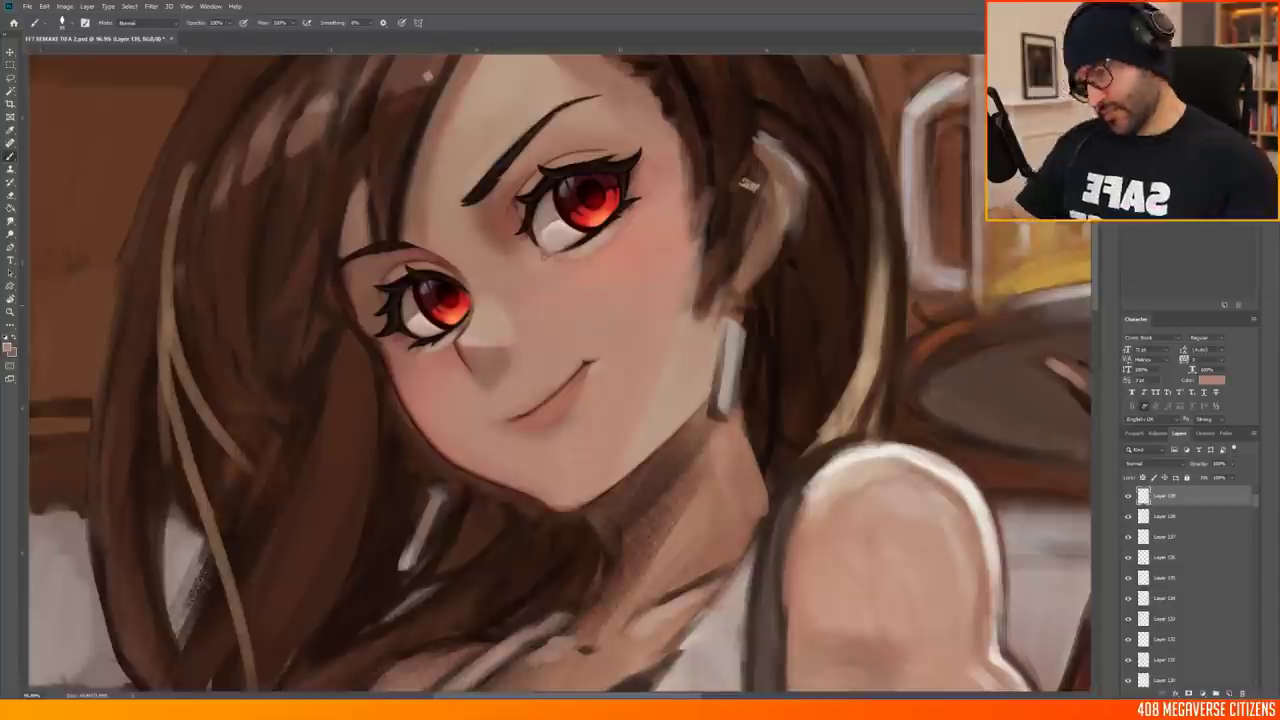
# Touch up the face's skin tones with pinkish brush colors on new Normal layers
pyautogui.scroll(2, 560, 370)
pyautogui.rightClick(548, 218)
pyautogui.press('Escape')
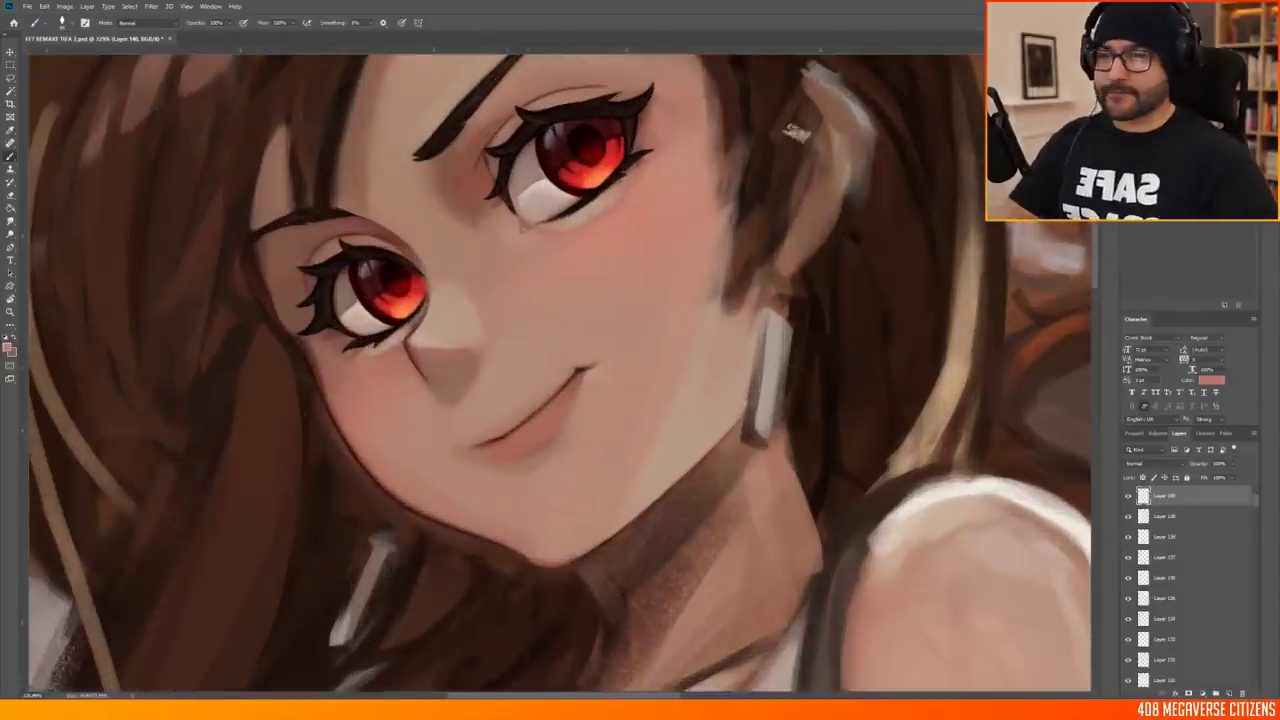
pyautogui.scroll(-1, 527, 354)
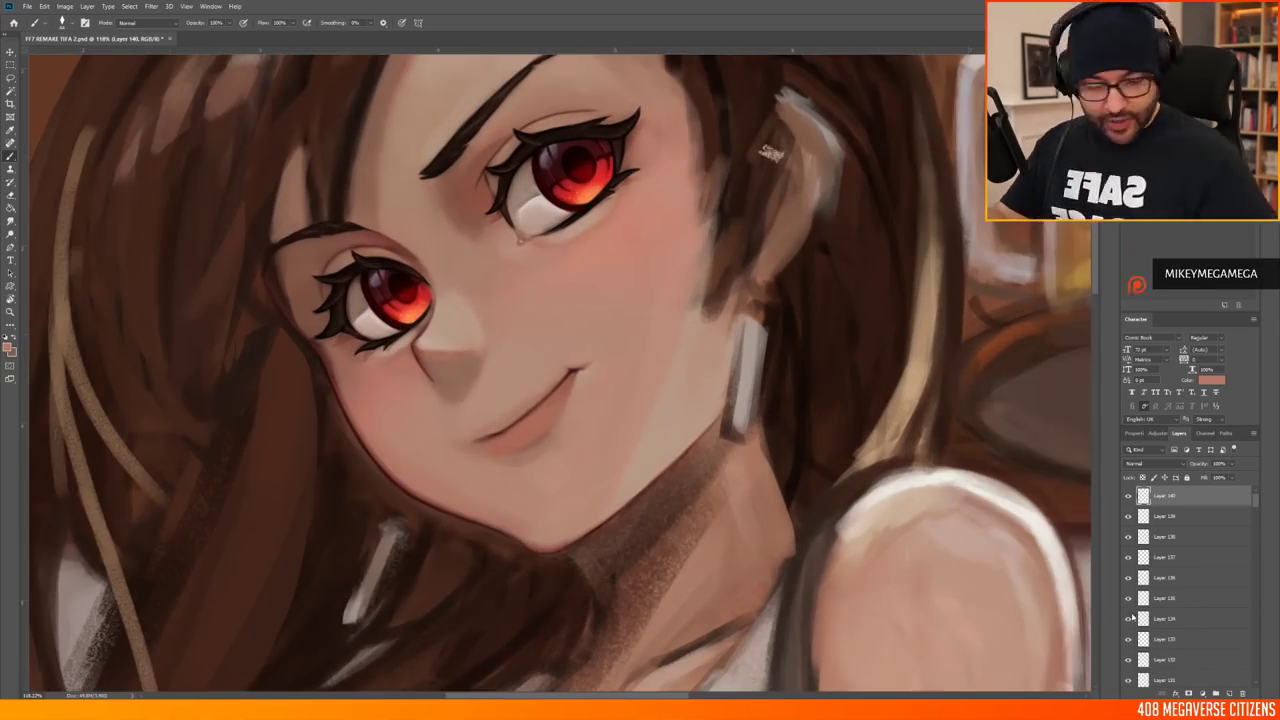
pyautogui.scroll(-3, 527, 354)
pyautogui.scroll(2, 527, 354)
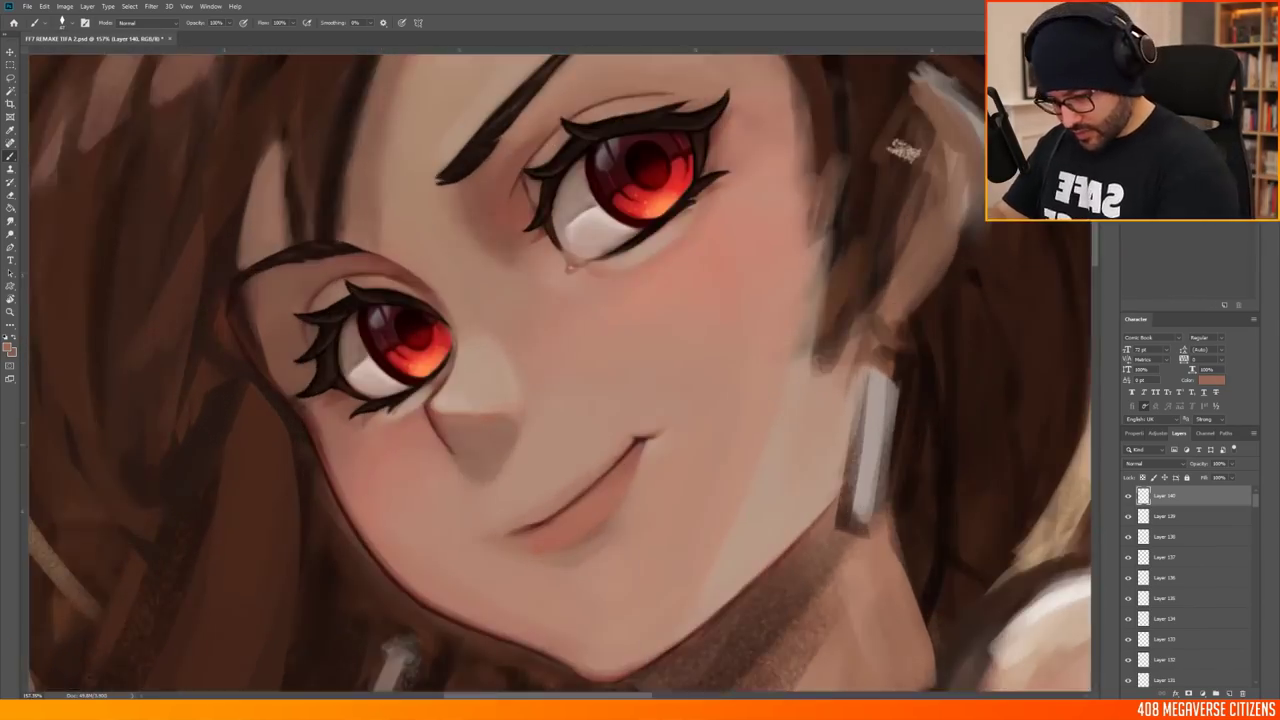
pyautogui.scroll(-2, 527, 354)
pyautogui.scroll(2, 527, 354)
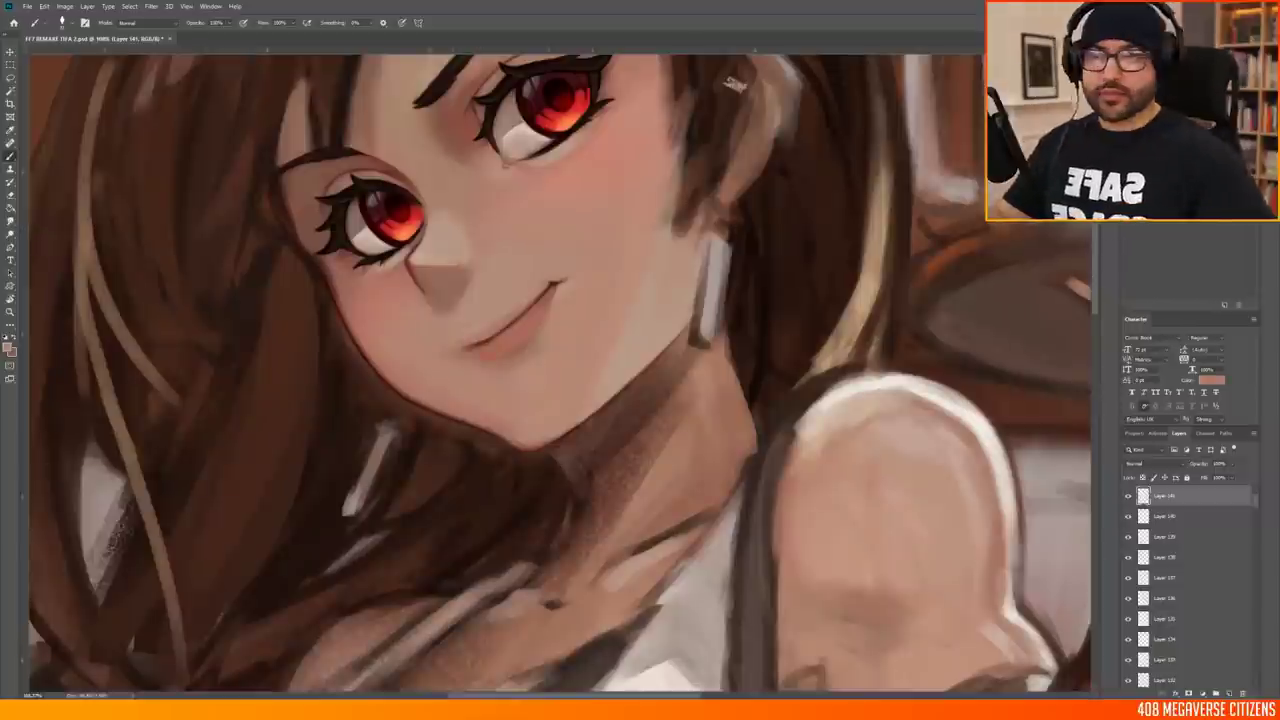
# Examine the face within the whole composition and compare it with the close-up details
pyautogui.scroll(-1, 577, 273)
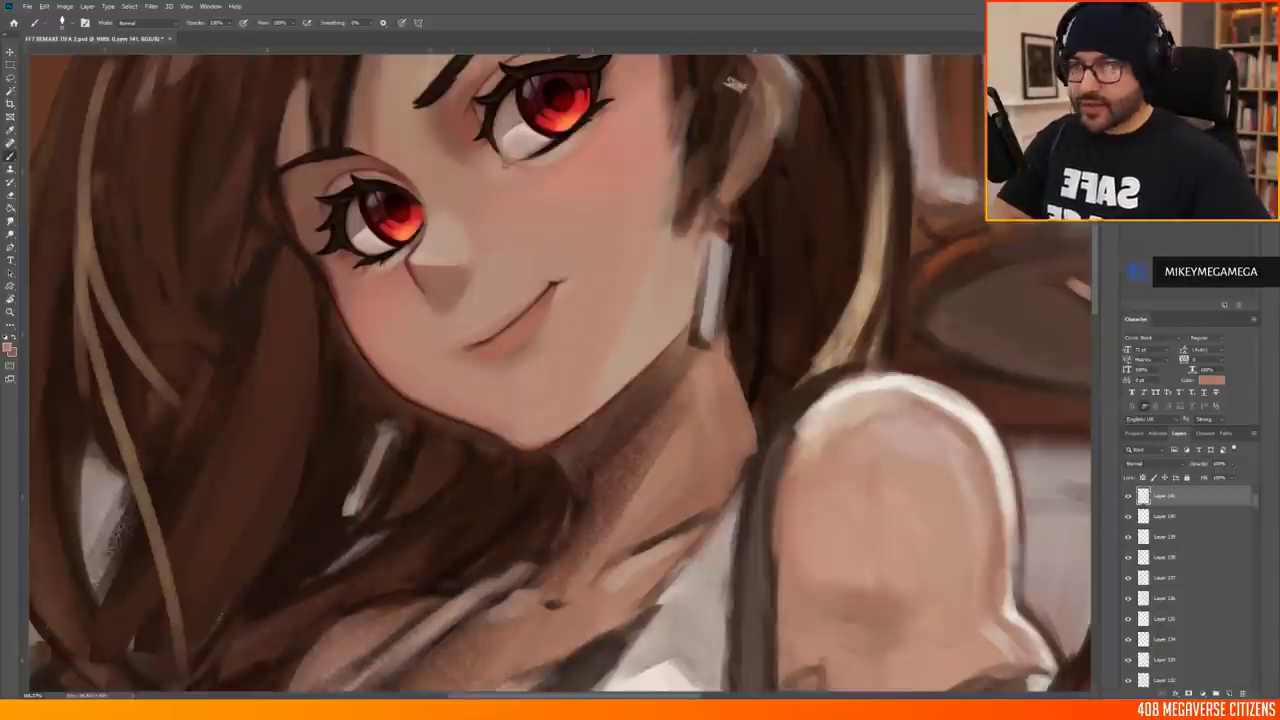
pyautogui.scroll(-2, 577, 273)
pyautogui.scroll(3, 577, 273)
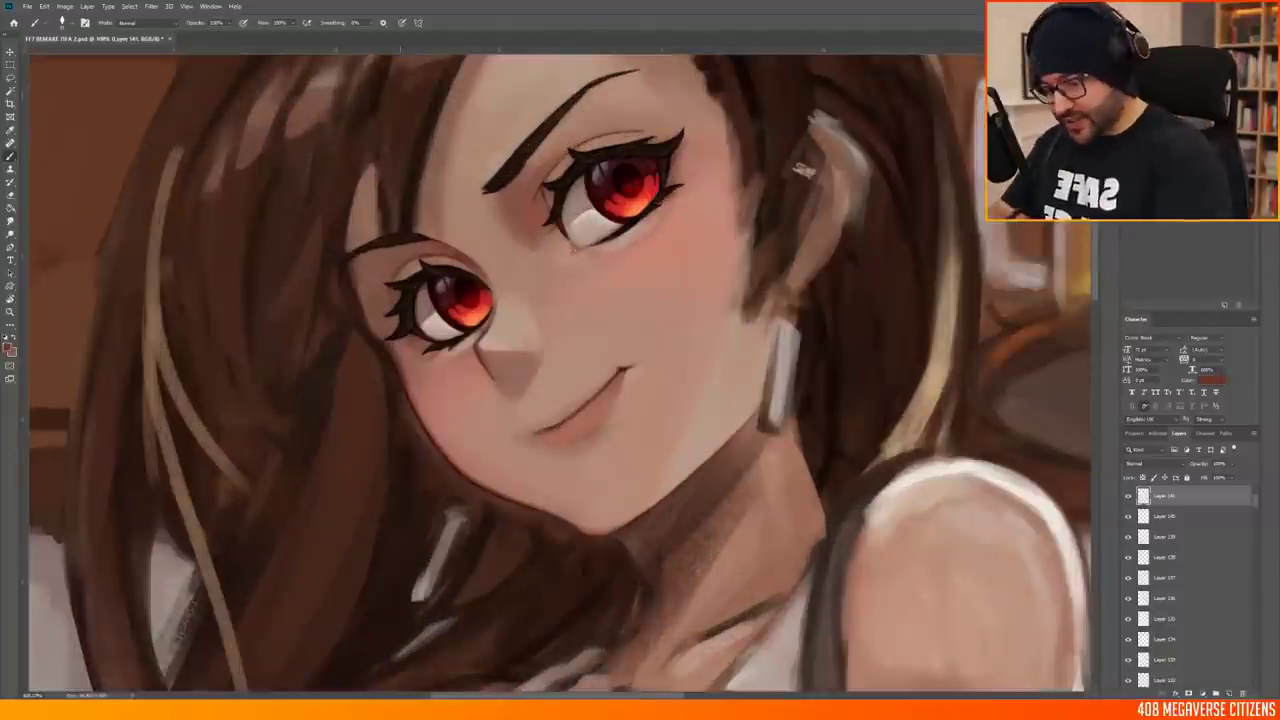
pyautogui.scroll(-2, 577, 273)
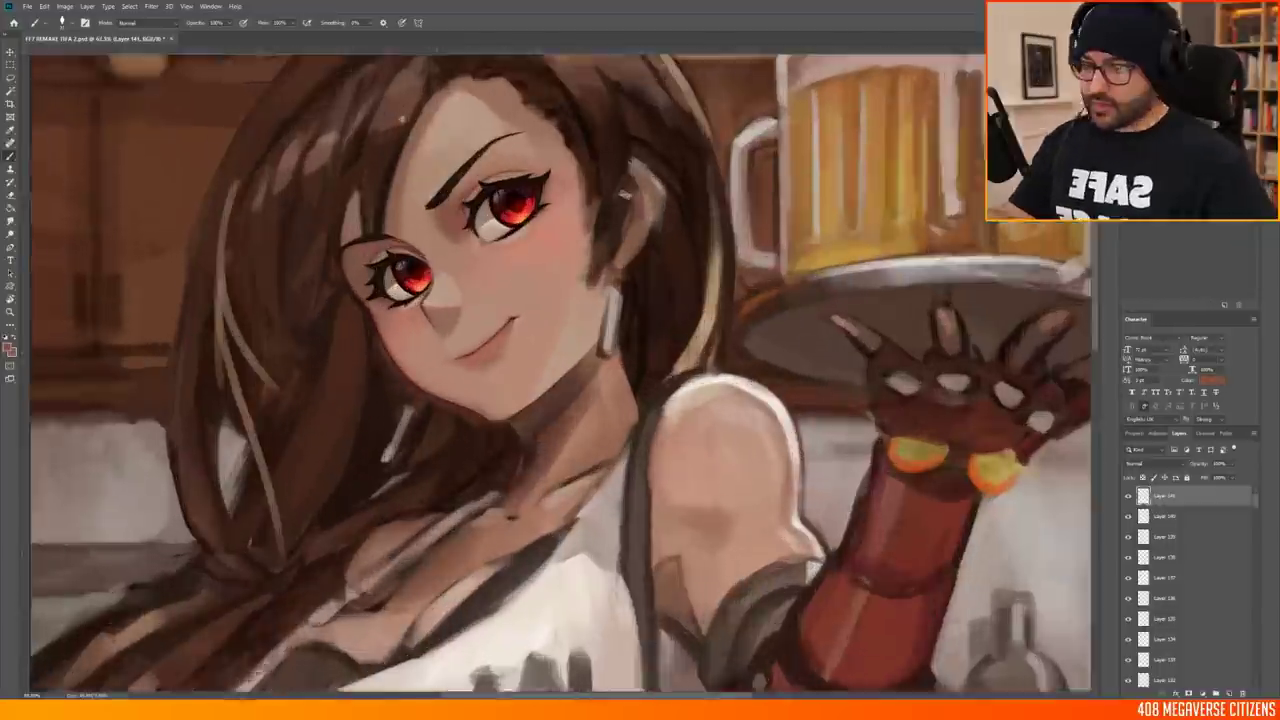
pyautogui.scroll(2, 577, 273)
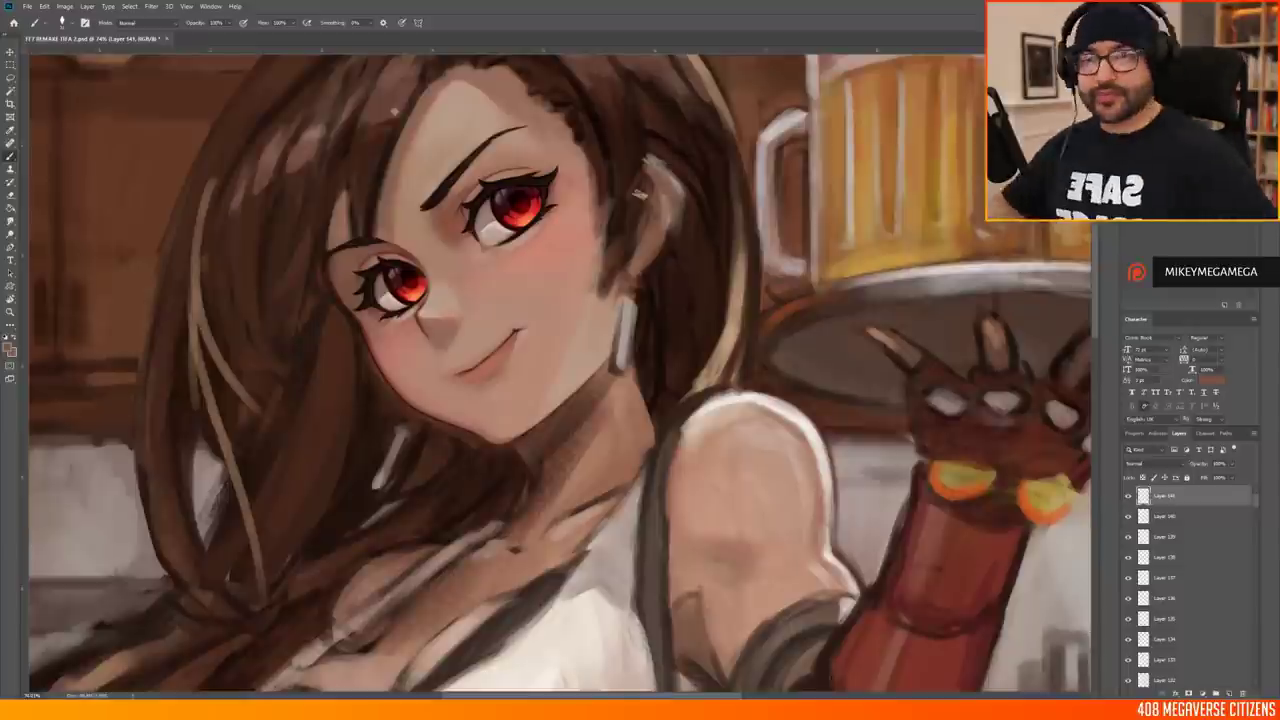
pyautogui.scroll(-3, 570, 540)
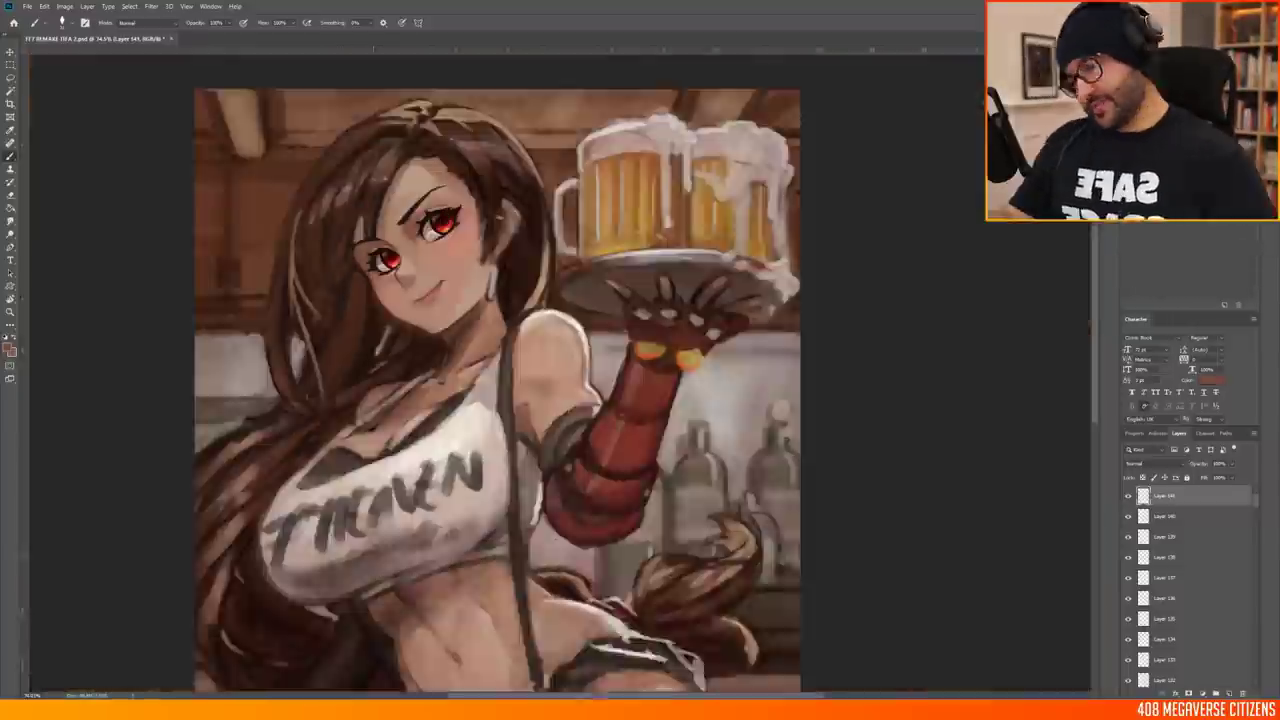
# Hide the last face touch-up layer and continue on a new layer above it
pyautogui.scroll(3, 570, 540)
pyautogui.scroll(-1, 570, 540)
pyautogui.scroll(2, 497, 366)
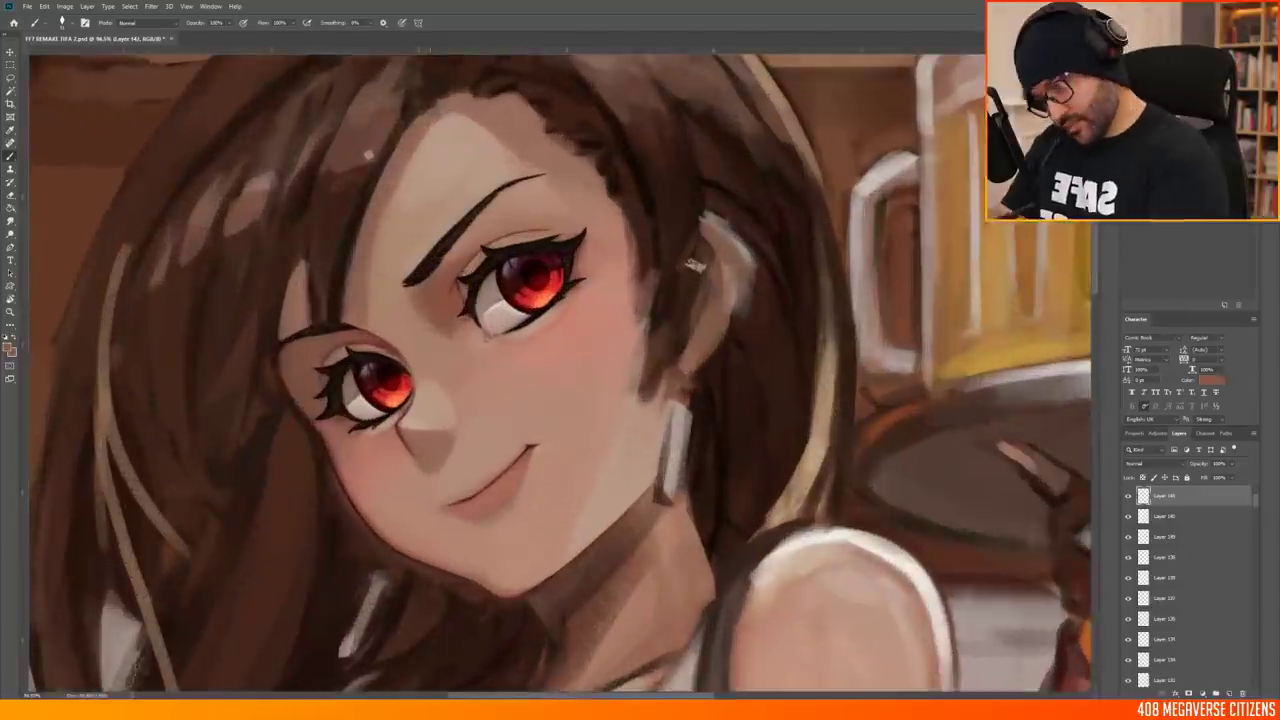
pyautogui.scroll(1, 497, 366)
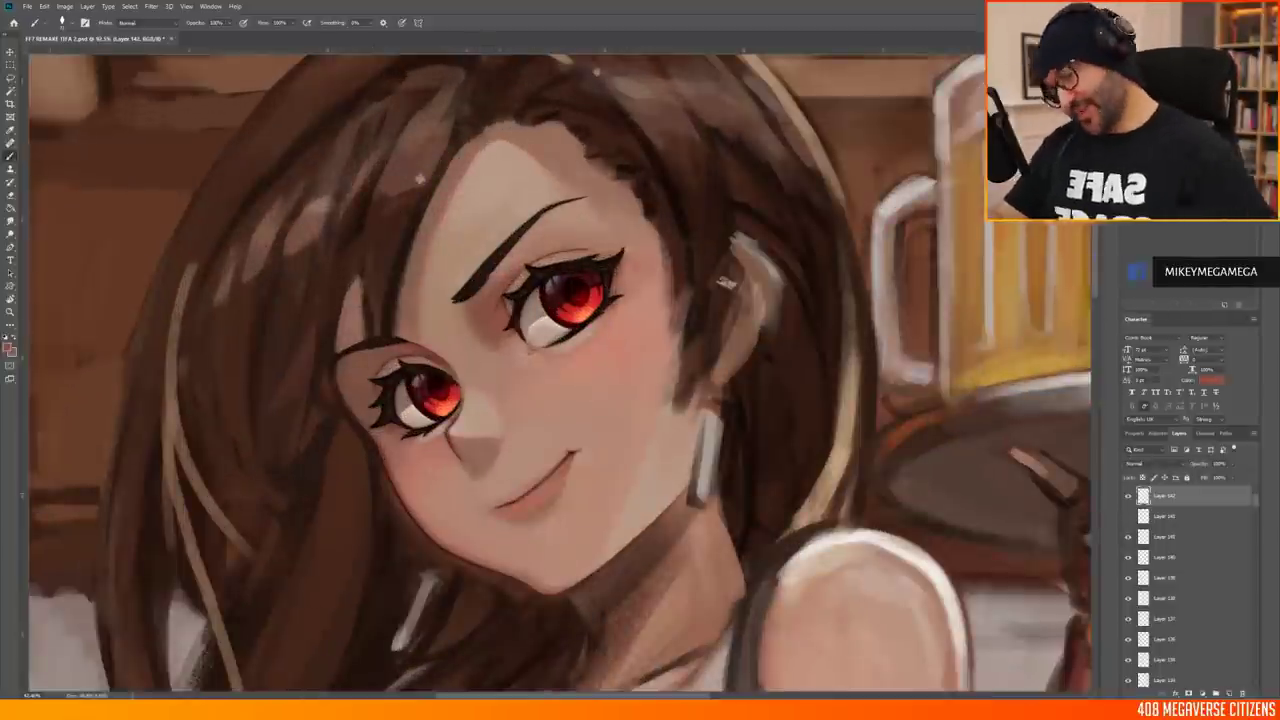
# Rotate the canvas to level the face and paint sampled skin tone over the sideburn's edge near the ear and jaw
pyautogui.moveTo(497, 366); pyautogui.dragTo(558, 88)
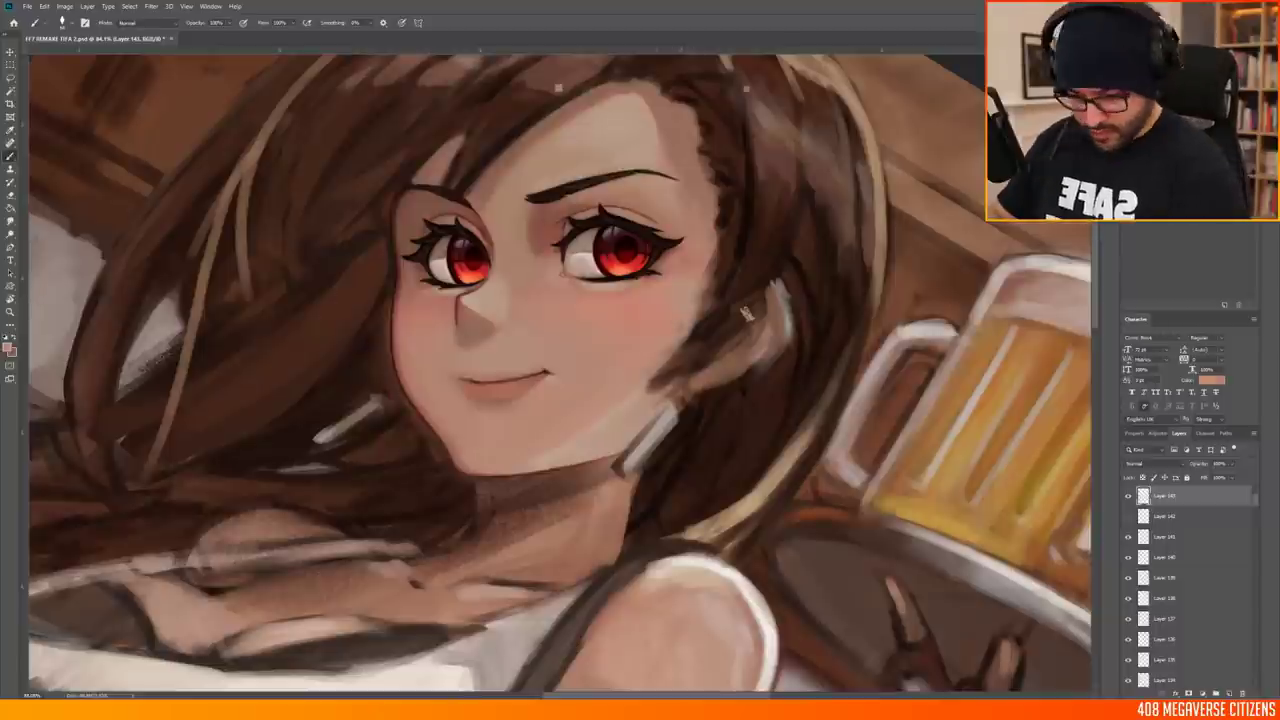
pyautogui.moveTo(660, 380); pyautogui.dragTo(680, 363)
pyautogui.moveTo(768, 296); pyautogui.dragTo(712, 256)
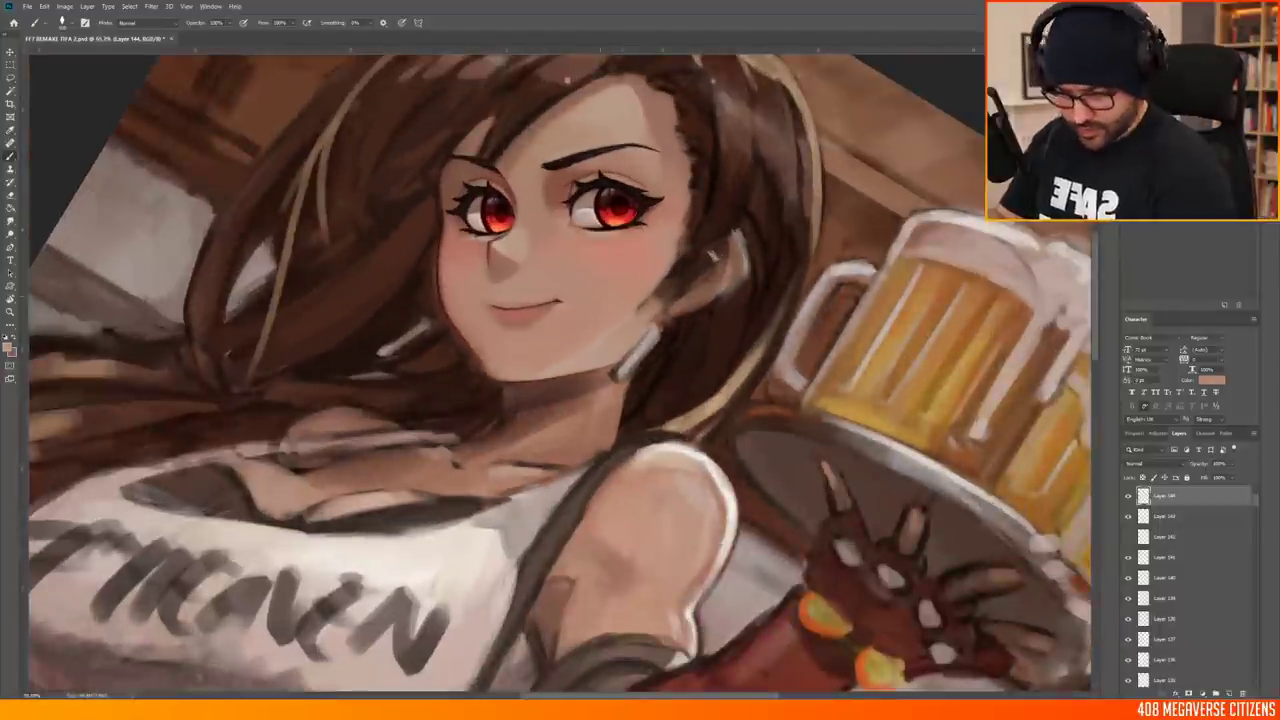
pyautogui.keyDown('alt'); pyautogui.click(447, 240); pyautogui.keyUp('alt')
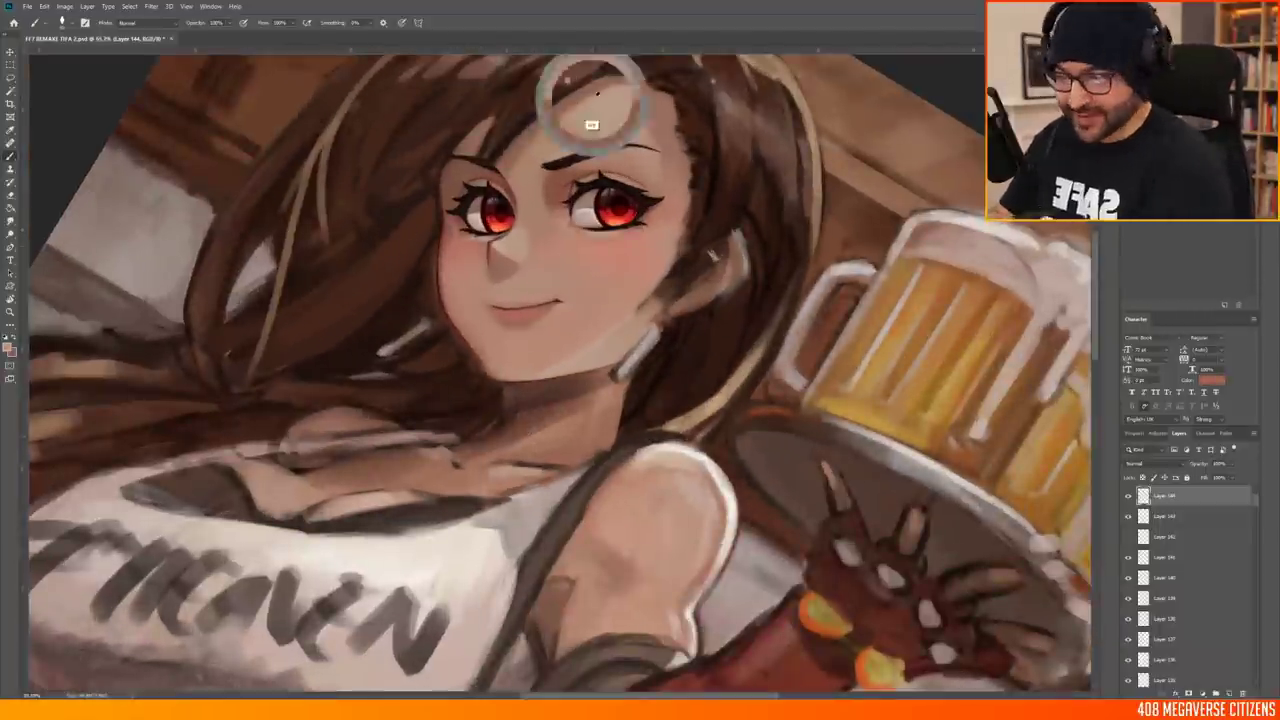
pyautogui.moveTo(700, 200); pyautogui.dragTo(766, 272)
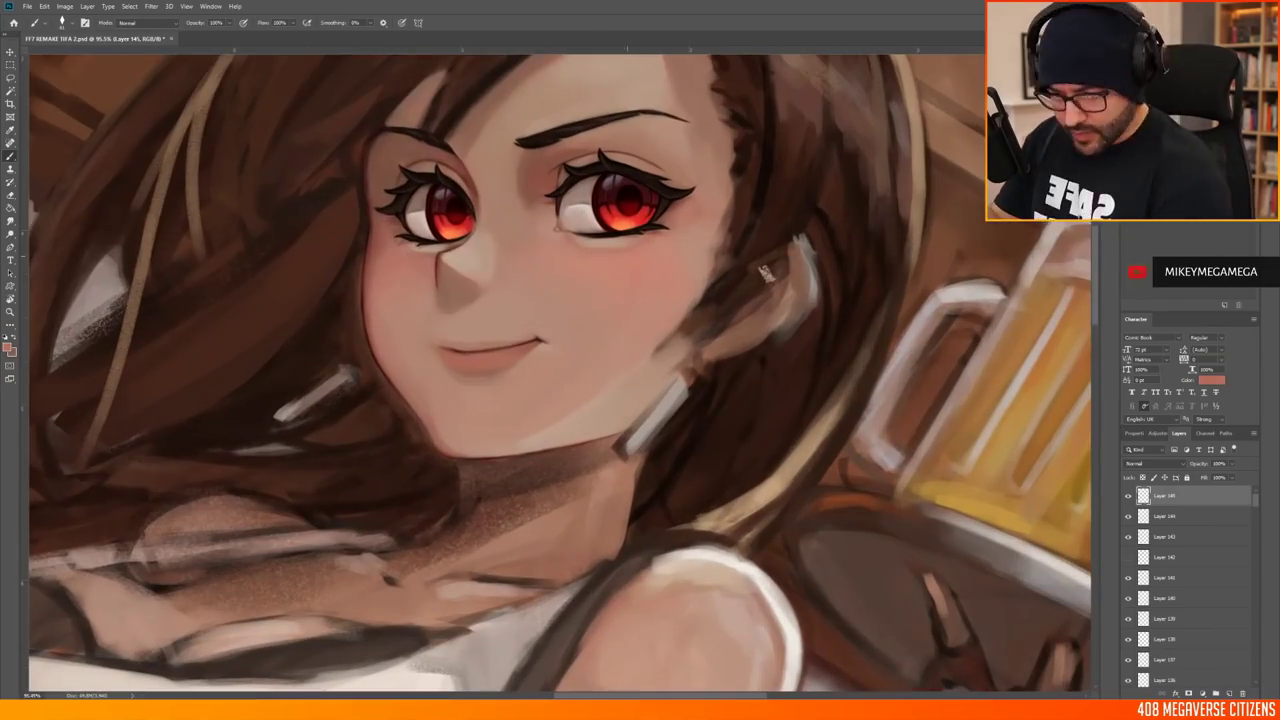
# Touch up the face with a reddish skin tone on a new Normal layer
pyautogui.rightClick(474, 264)
pyautogui.press('Escape')
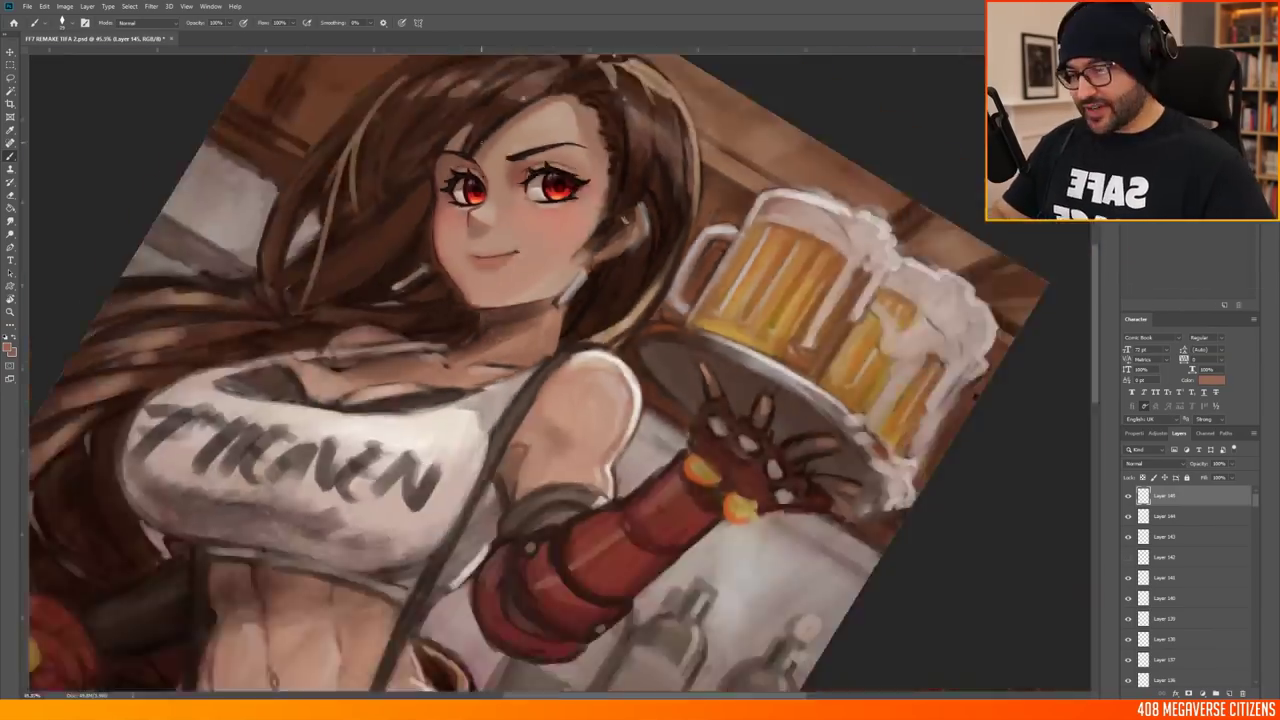
pyautogui.scroll(-3, 540, 337)
pyautogui.scroll(3, 540, 337)
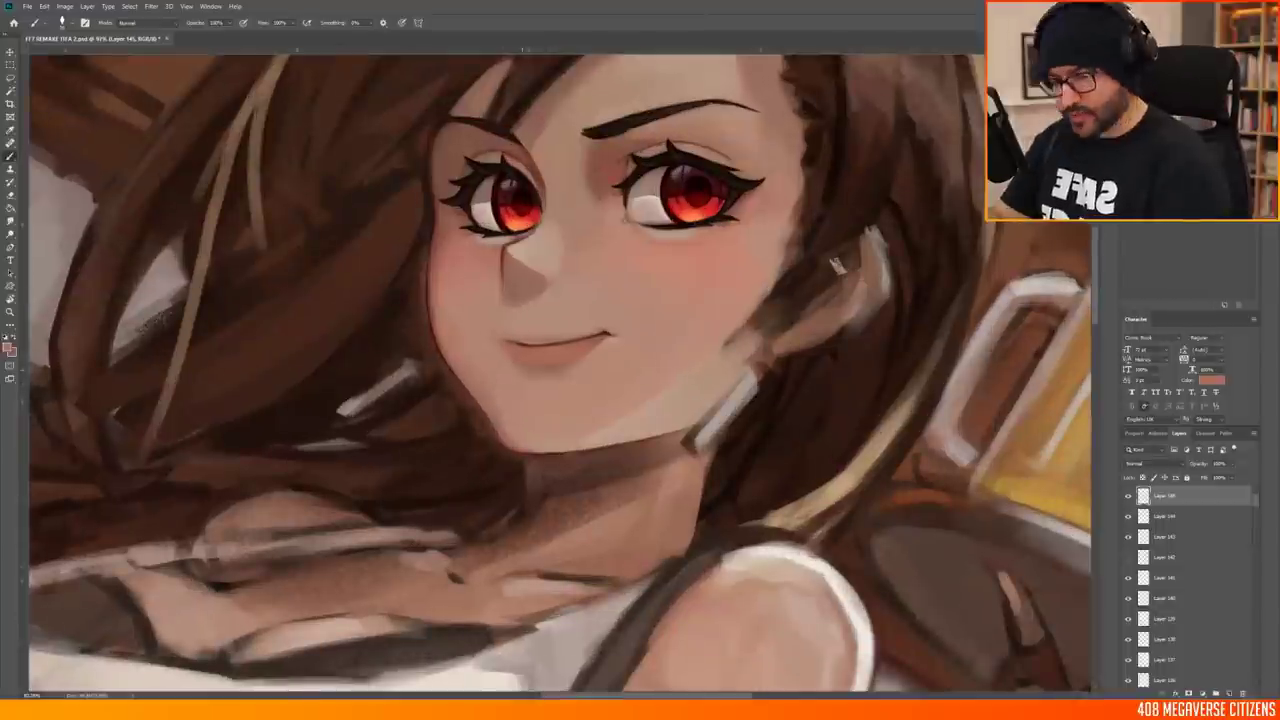
pyautogui.scroll(1, 607, 367)
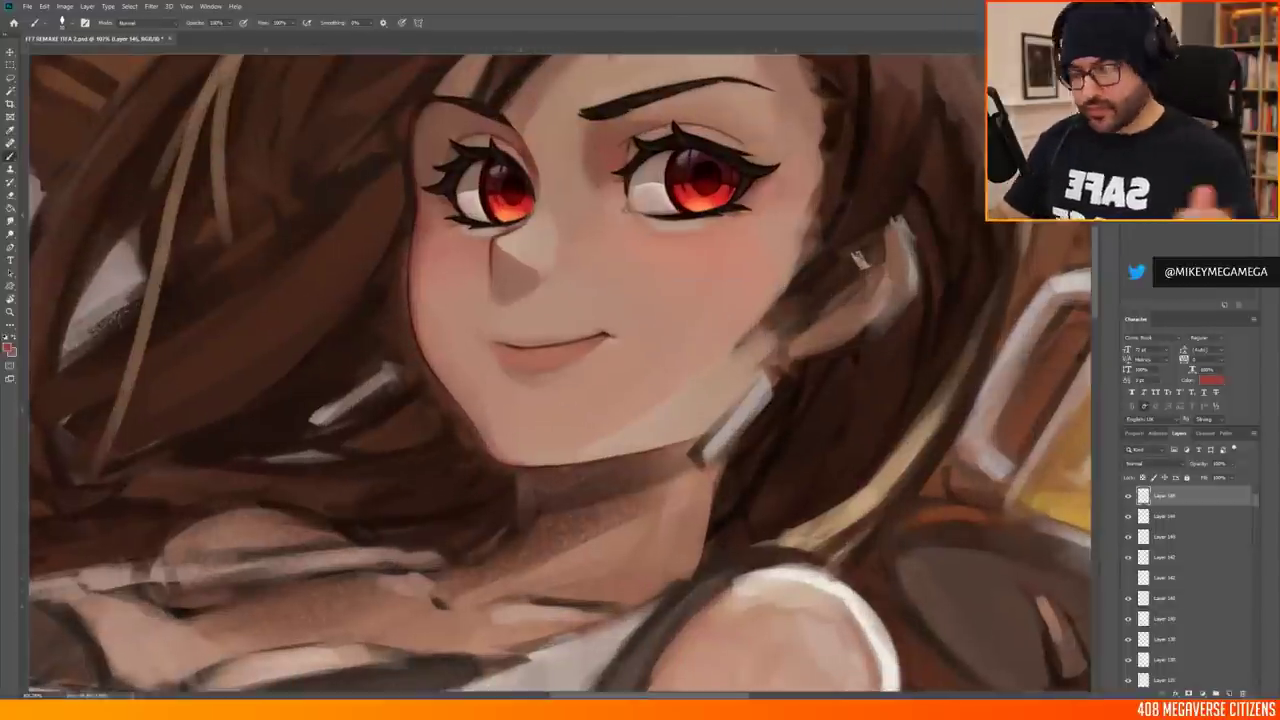
# Set up a soft brush at reduced opacity and glaze bright red onto the face on a new Overlay layer
pyautogui.rightClick(476, 290)
pyautogui.press('Escape')
pyautogui.scroll(-2, 560, 370)
pyautogui.press('F5')
pyautogui.press('F5')
pyautogui.hotkey('ctrl', '0')
pyautogui.scroll(4, 640, 370)
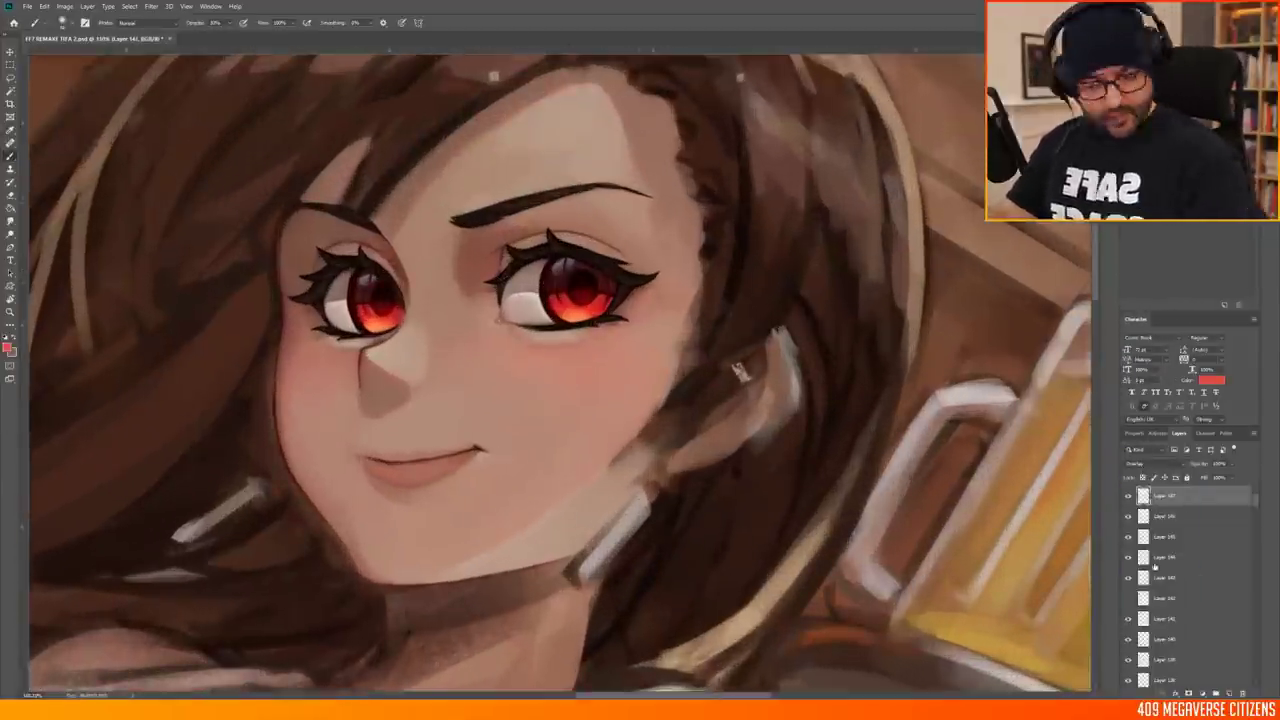
# Paint a small dark beauty mark on the cheek below the eye nearest the ear, using new Normal layers
pyautogui.hotkey('ctrl', '0')
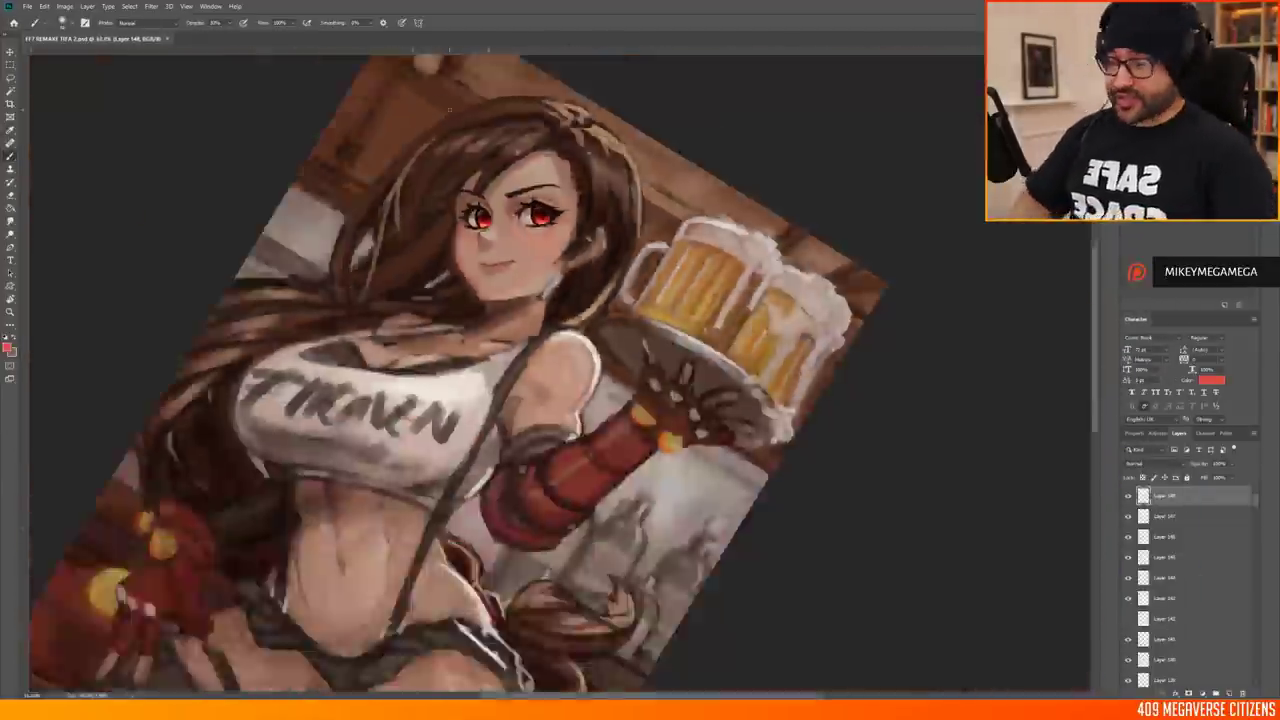
pyautogui.scroll(3, 560, 375)
pyautogui.scroll(-2, 560, 375)
pyautogui.scroll(3, 580, 260)
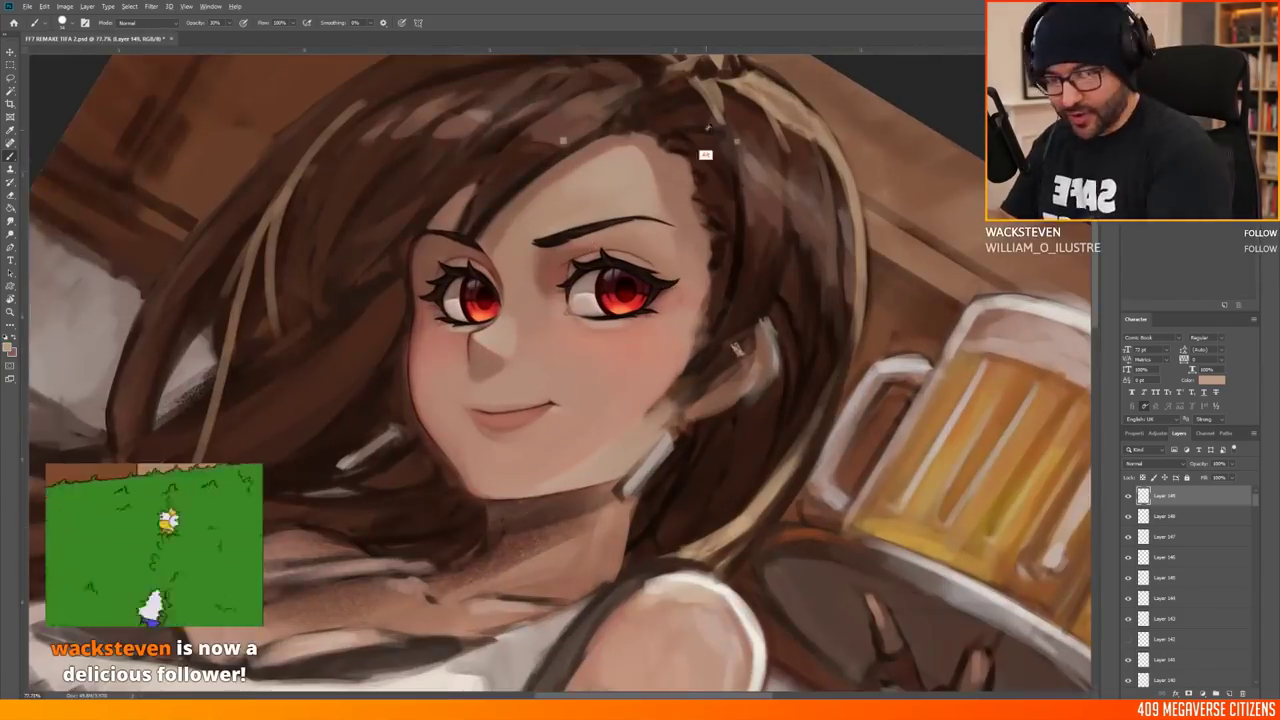
pyautogui.scroll(-4, 580, 260)
pyautogui.scroll(5, 614, 208)
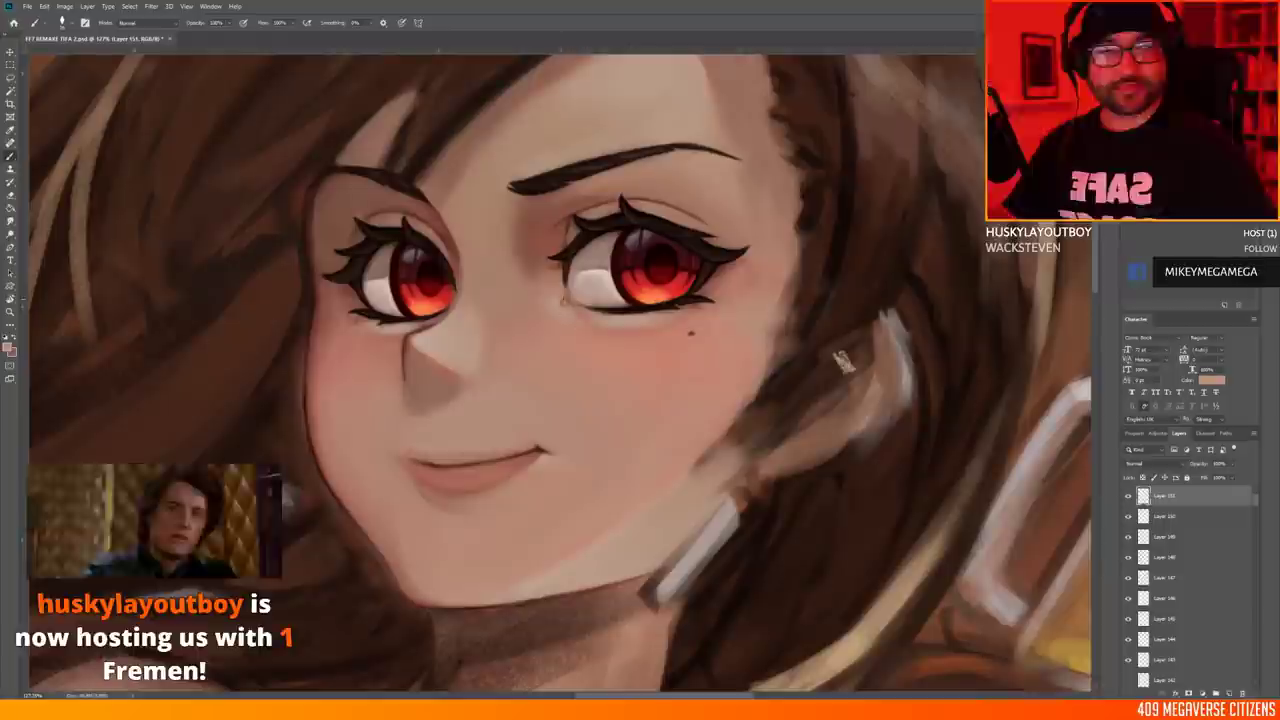
pyautogui.rightClick(588, 336)
pyautogui.press('Escape')
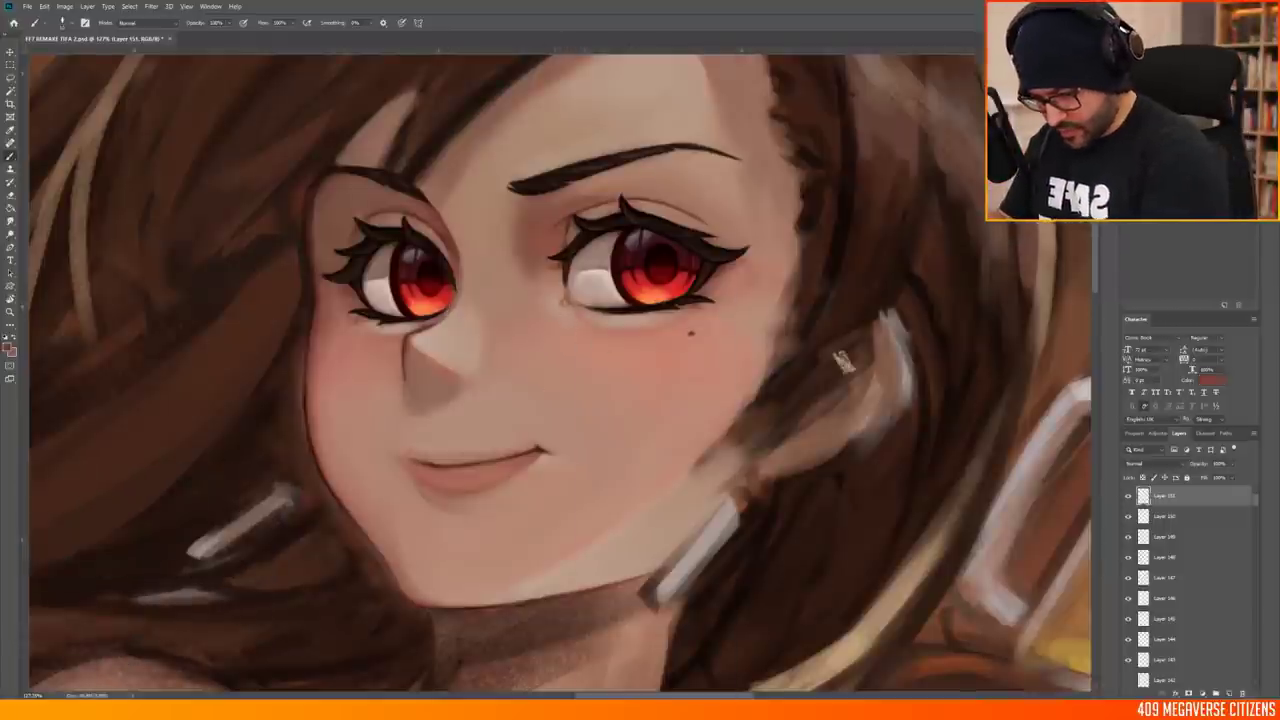
# Return the rotated canvas to its upright orientation and save the painting
pyautogui.scroll(-3, 843, 362)
pyautogui.scroll(-2, 600, 360)
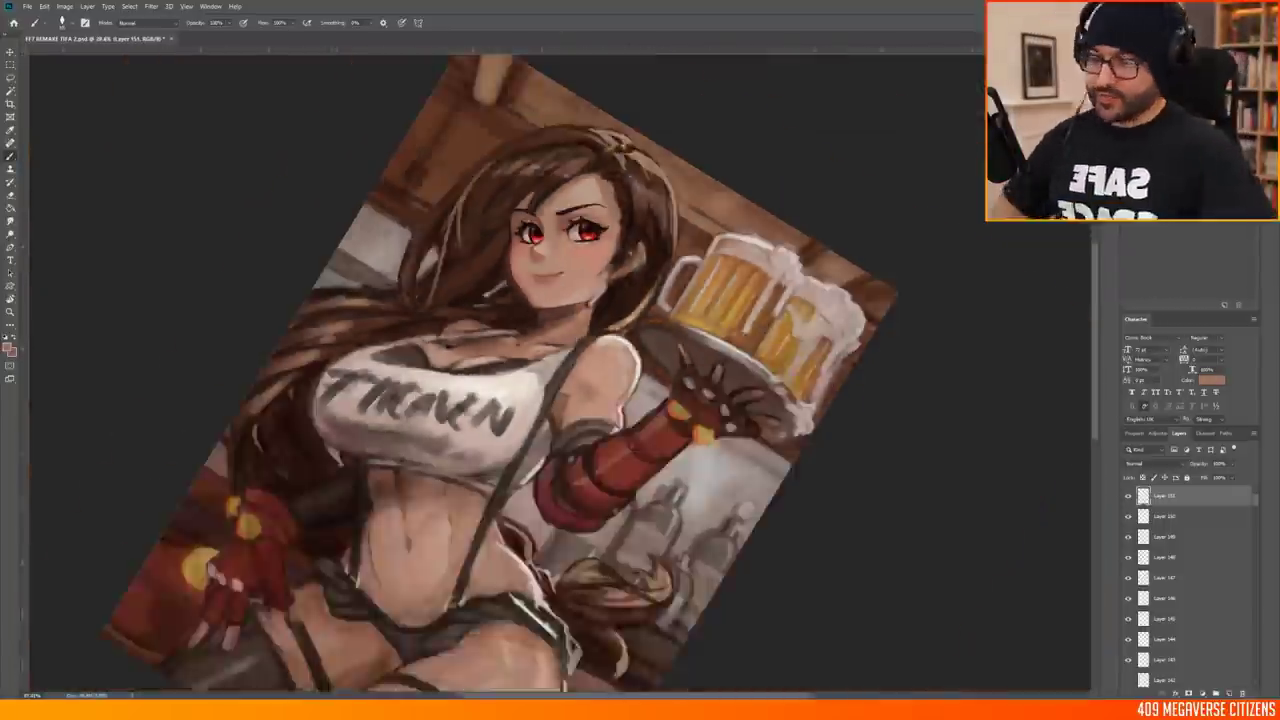
pyautogui.scroll(3, 508, 114)
pyautogui.scroll(-3, 508, 114)
pyautogui.scroll(3, 600, 360)
pyautogui.hotkey('ctrl', 's')
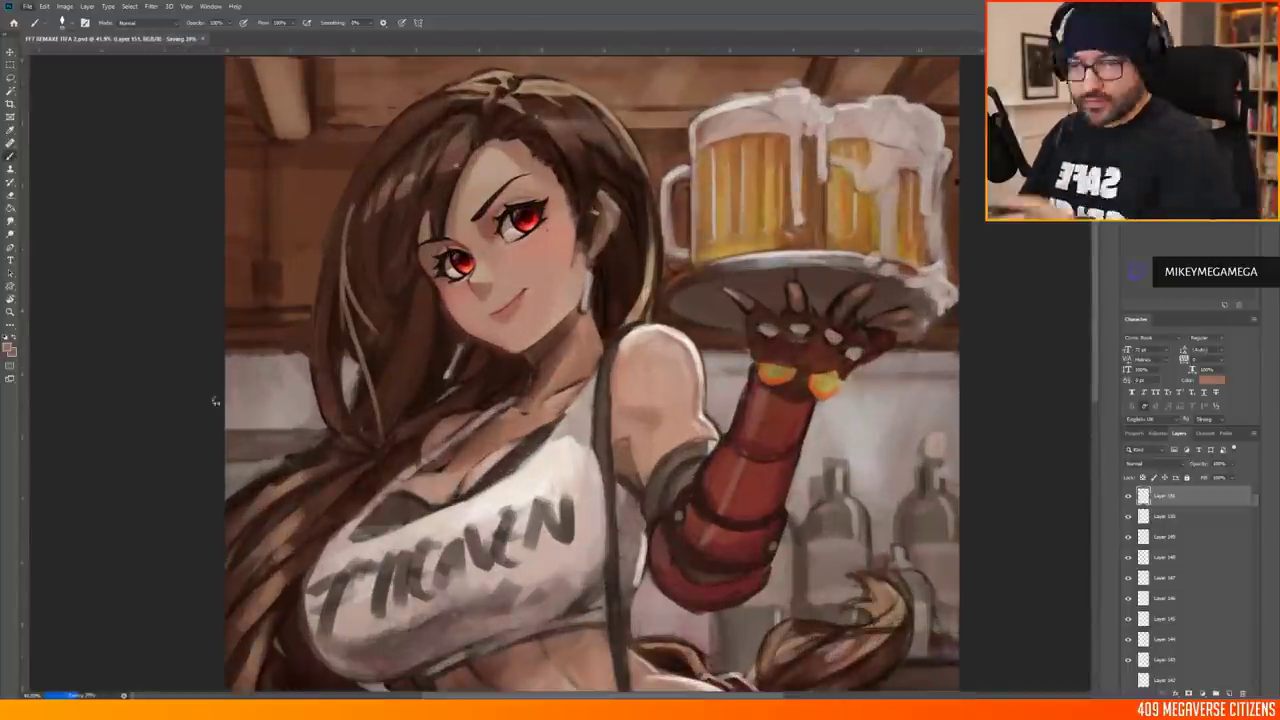
pyautogui.scroll(-3, 592, 380)
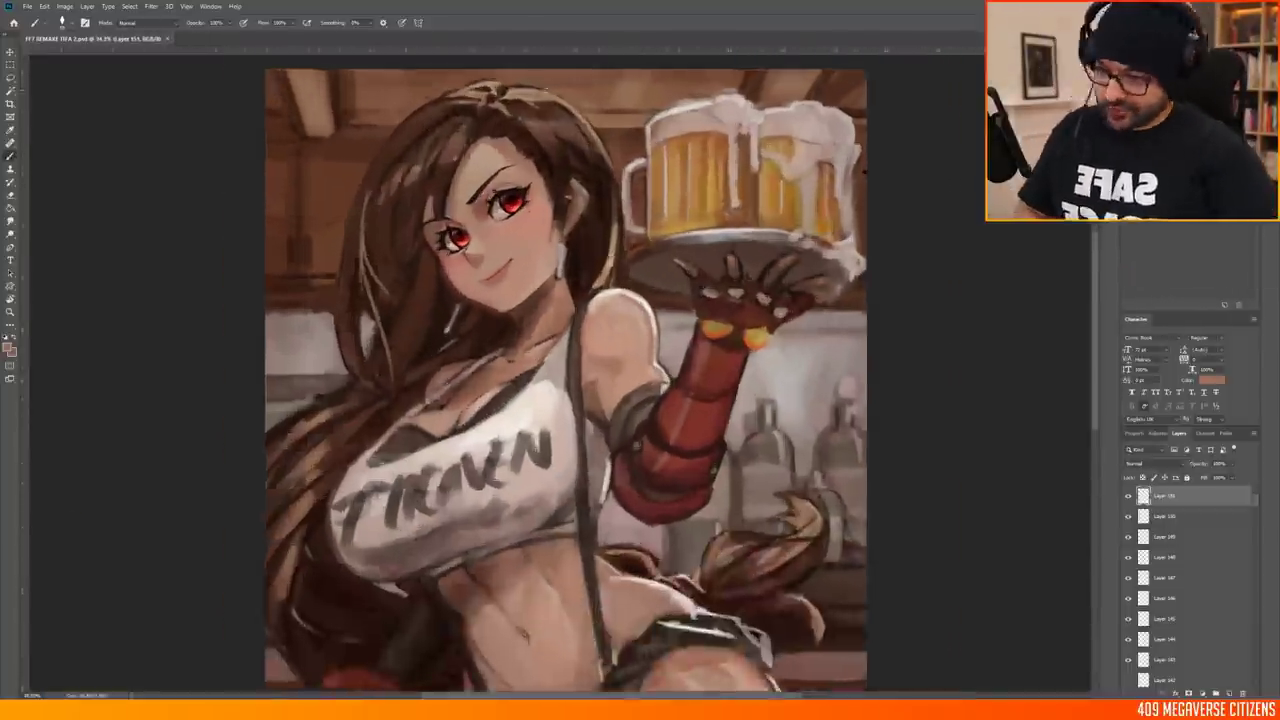
# Switch to the photo viewer, compare its flower-basket character illustration beside the painting, and return to Photoshop
pyautogui.hotkey('alt', 'Tab')
pyautogui.moveTo(341, 110); pyautogui.dragTo(227, 100)
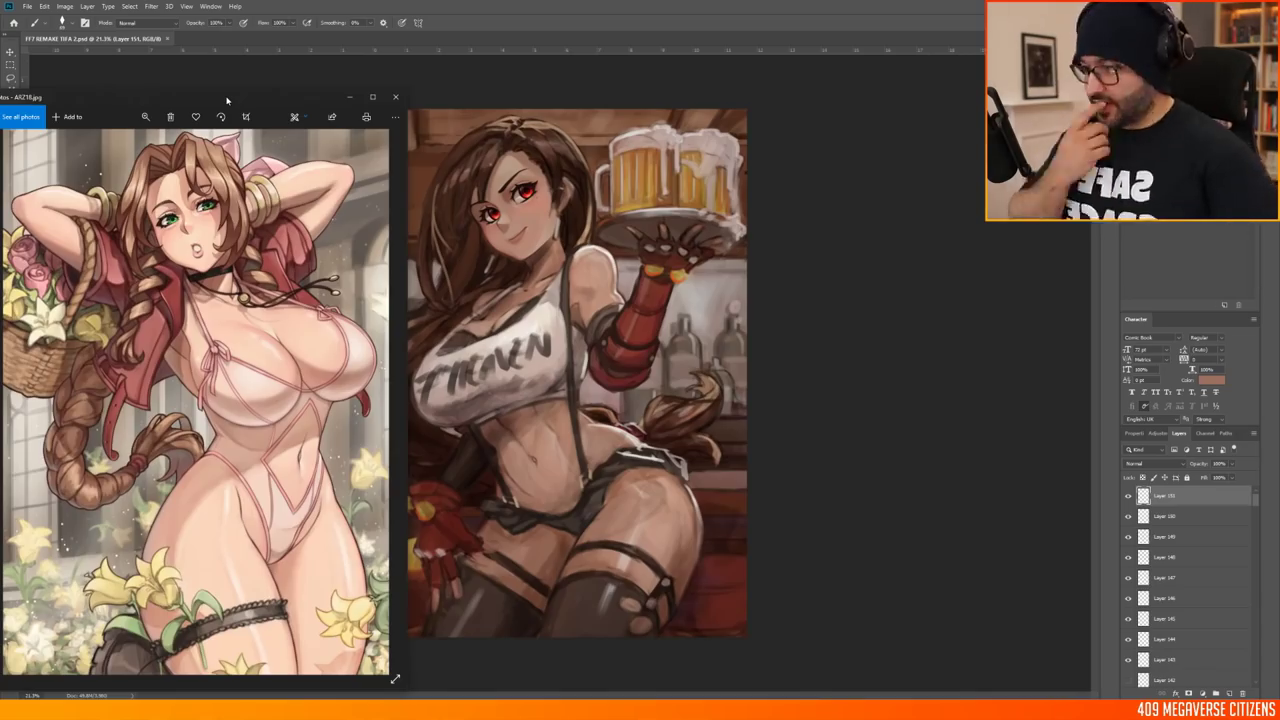
pyautogui.hotkey('alt', 'Tab')
pyautogui.scroll(5, 605, 200)
# Flip the canvas horizontally to check the figure's proportions, flip it back, and review the whole composition
pyautogui.click(64, 6)
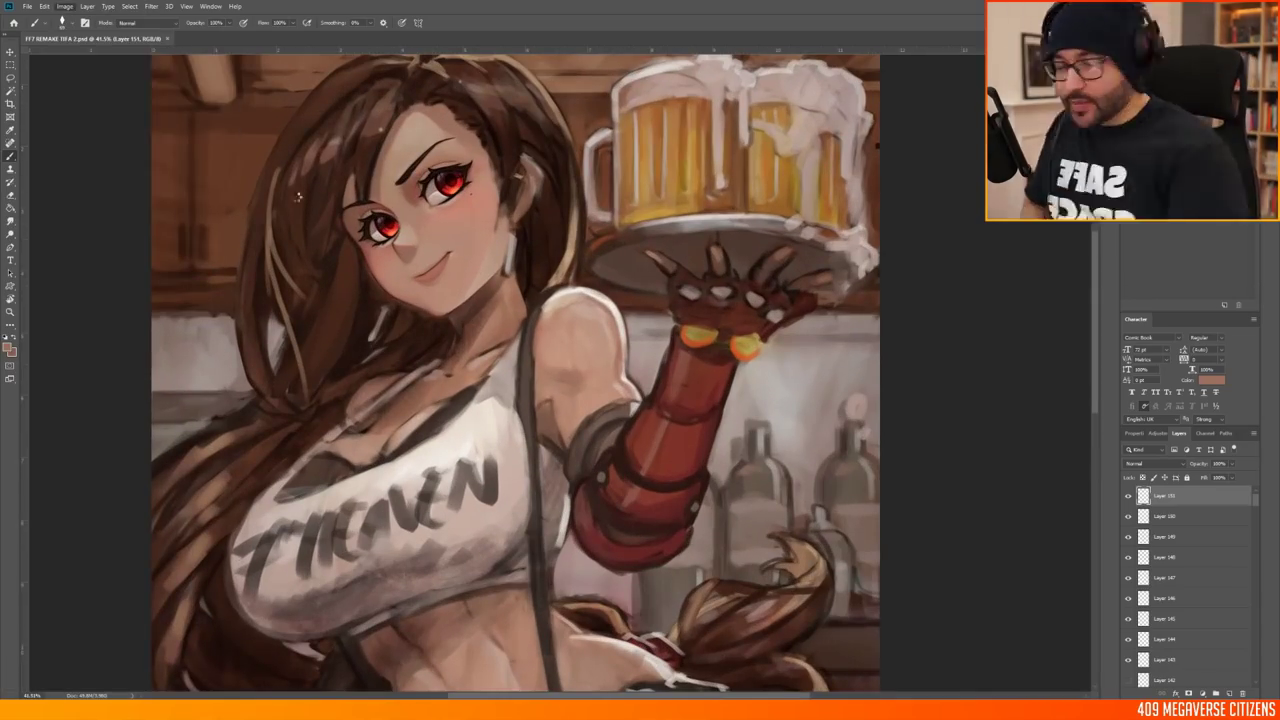
pyautogui.click(215, 143)
pyautogui.scroll(1, 975, 200)
pyautogui.click(64, 6)
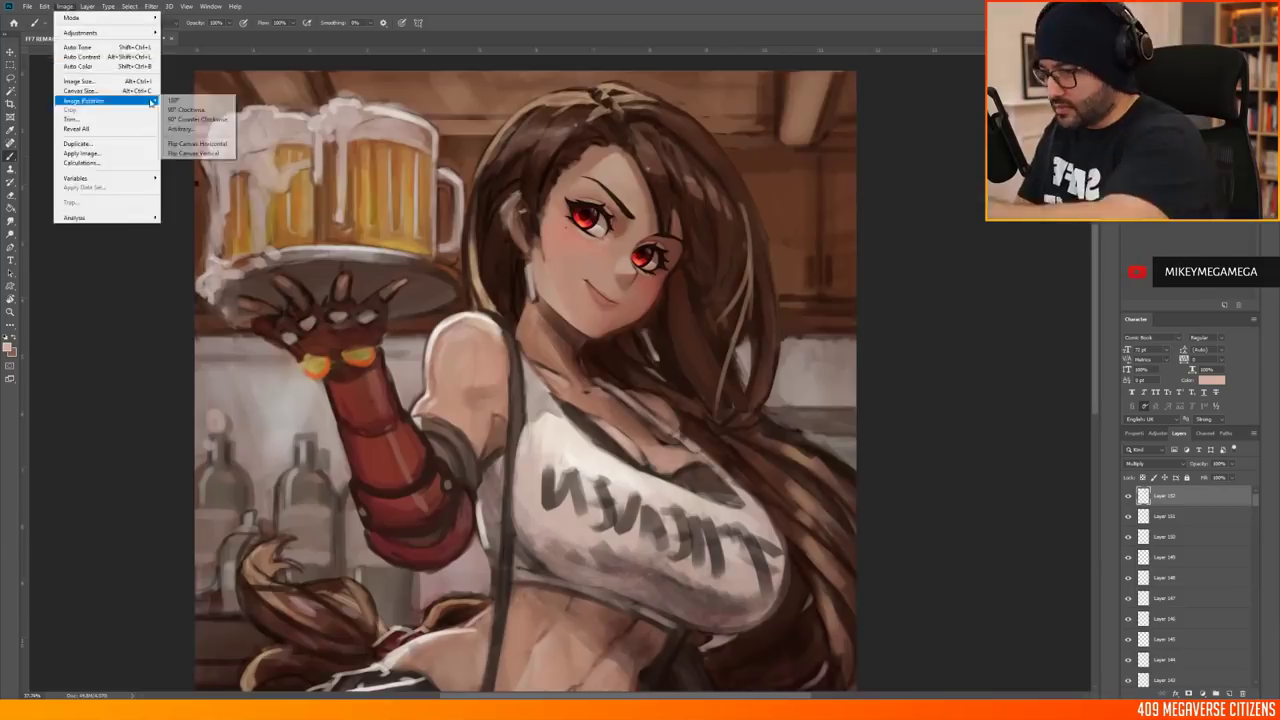
pyautogui.click(215, 143)
pyautogui.scroll(2, 600, 300)
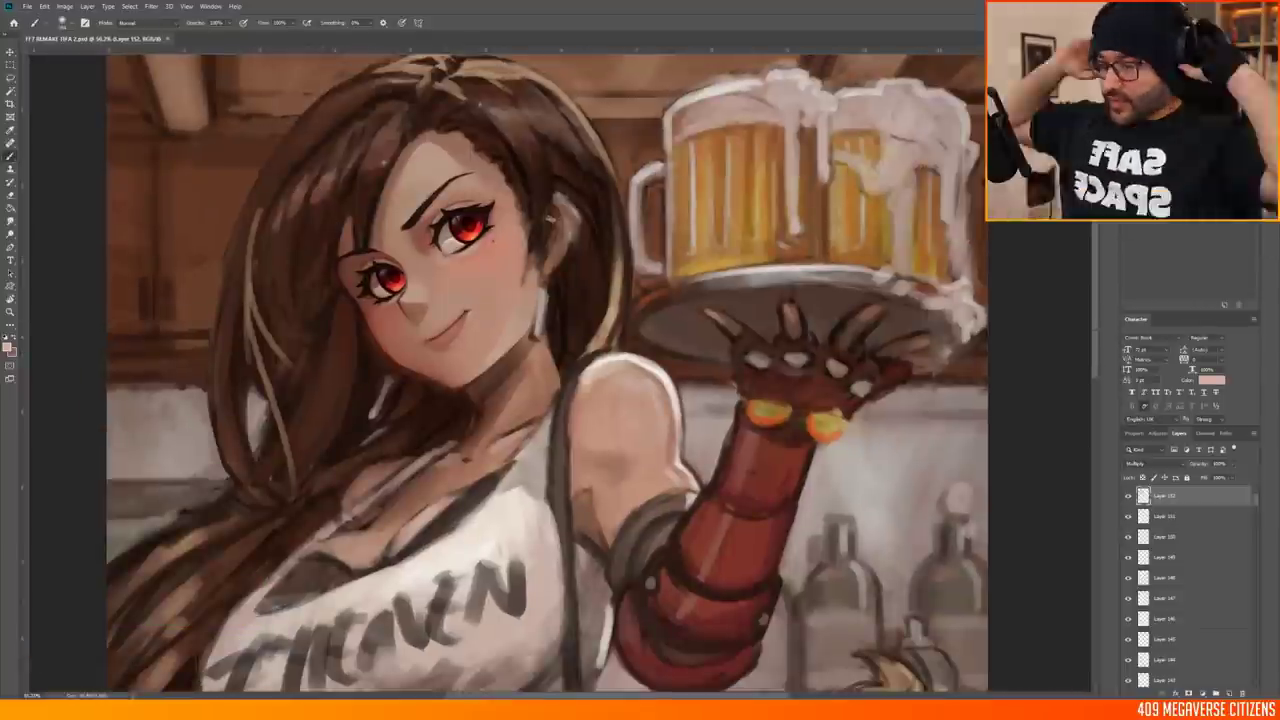
pyautogui.scroll(-4, 560, 370)
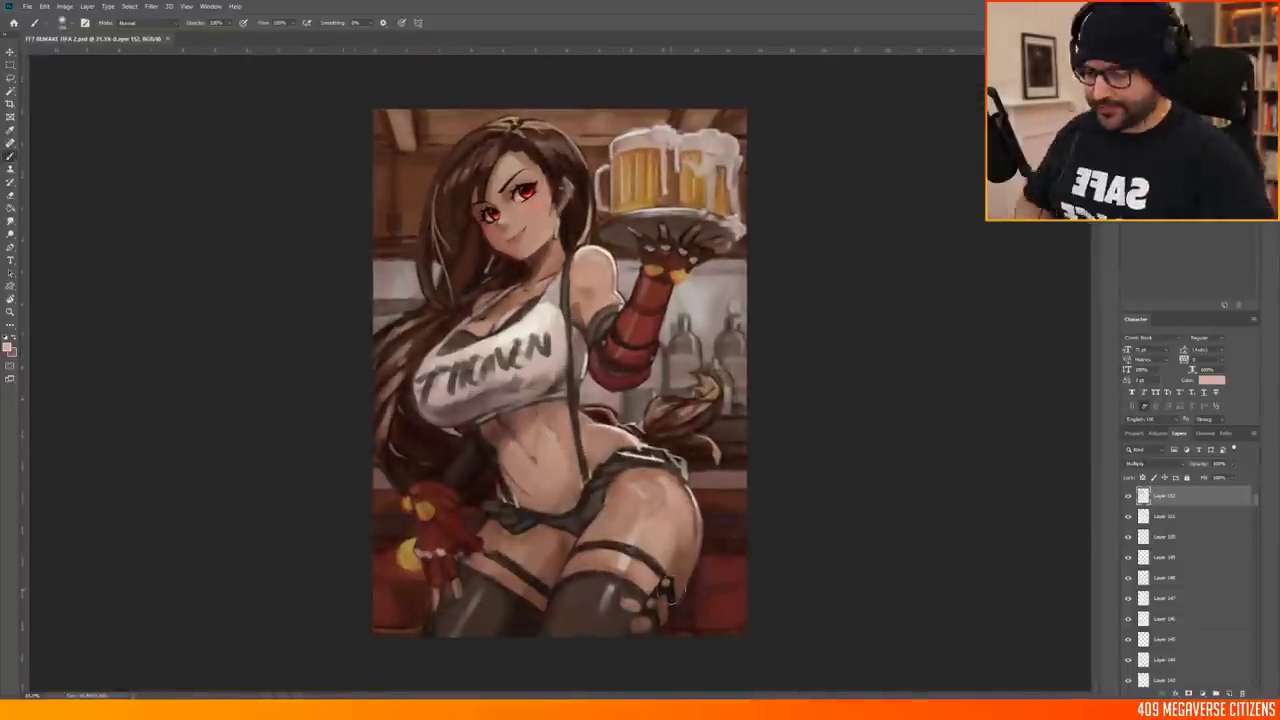
pyautogui.scroll(3, 565, 130)
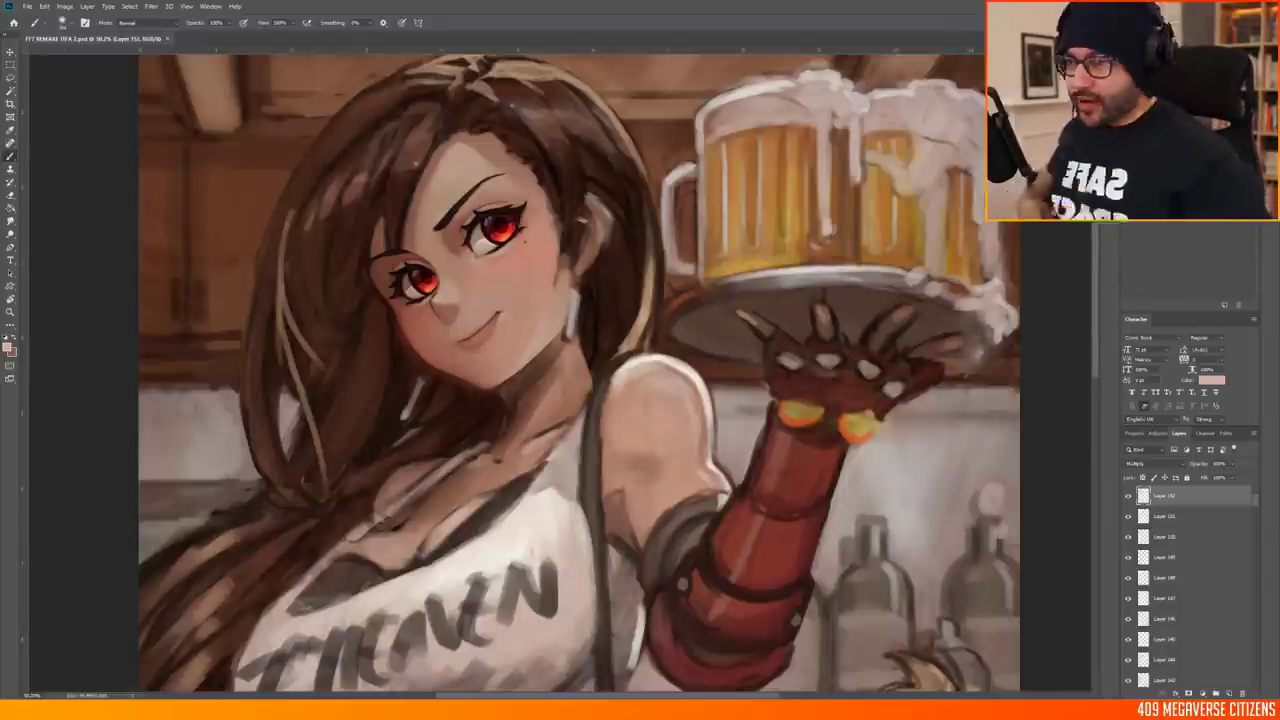
# Repaint the visible ear with sampled skin tones and clean up its edge against the surrounding dark hair
pyautogui.scroll(4, 397, 262)
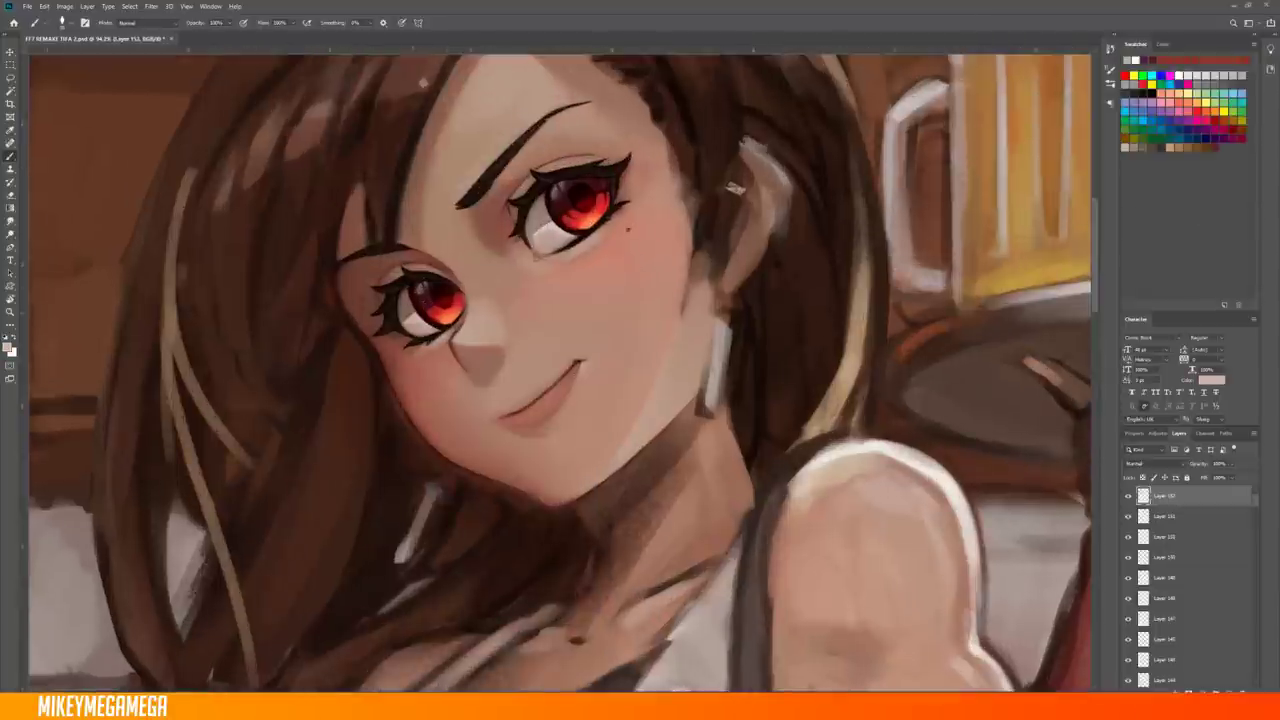
pyautogui.scroll(-4, 440, 260)
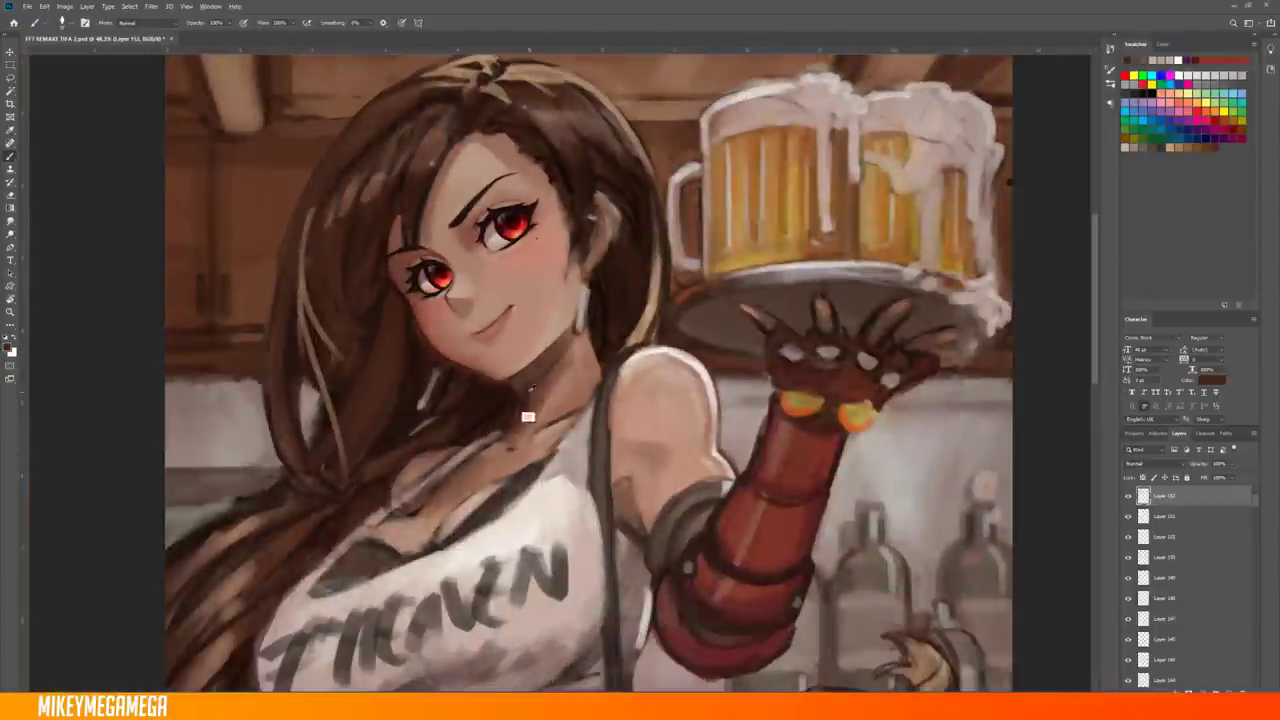
pyautogui.keyDown('alt'); pyautogui.click(569, 282); pyautogui.keyUp('alt')
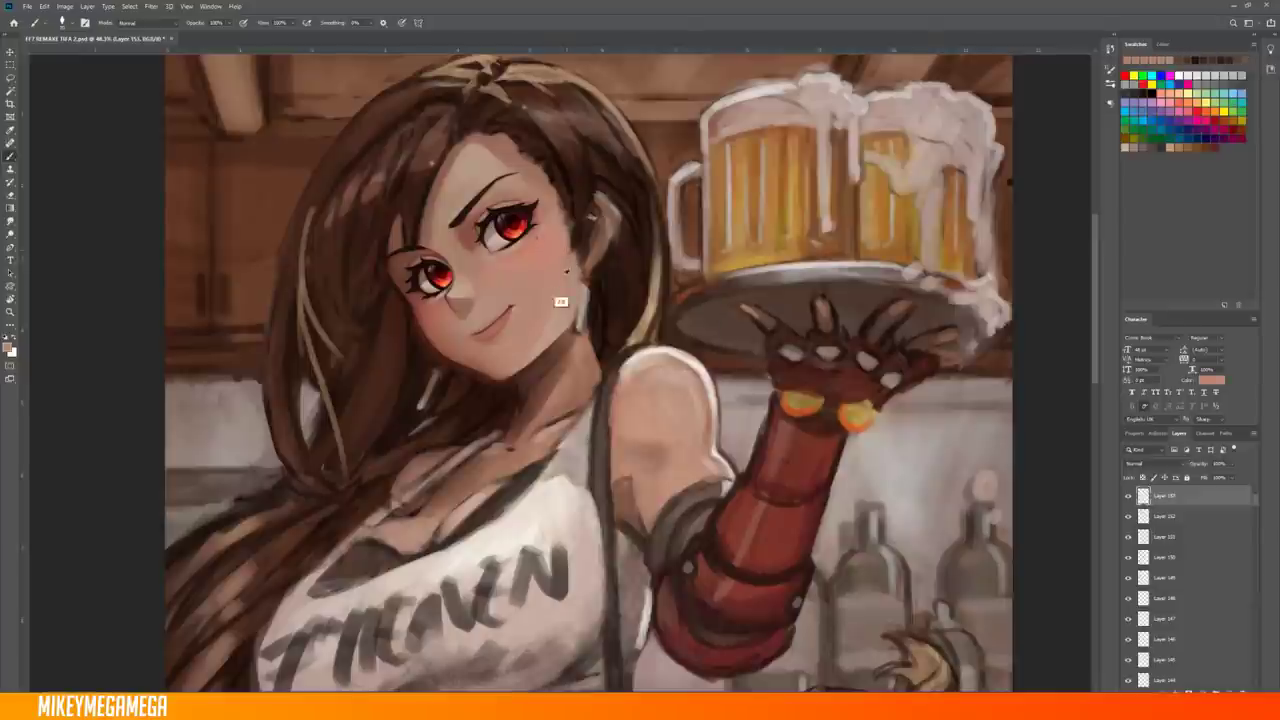
pyautogui.moveTo(598, 180)
pyautogui.mouseDown()
pyautogui.moveTo(606, 248)
pyautogui.moveTo(578, 275)
pyautogui.moveTo(592, 270)
pyautogui.mouseUp()
pyautogui.keyDown('alt'); pyautogui.click(595, 200); pyautogui.keyUp('alt')
pyautogui.keyDown('alt'); pyautogui.click(590, 258); pyautogui.keyUp('alt')
pyautogui.rightClick(690, 262)
pyautogui.press('Escape')
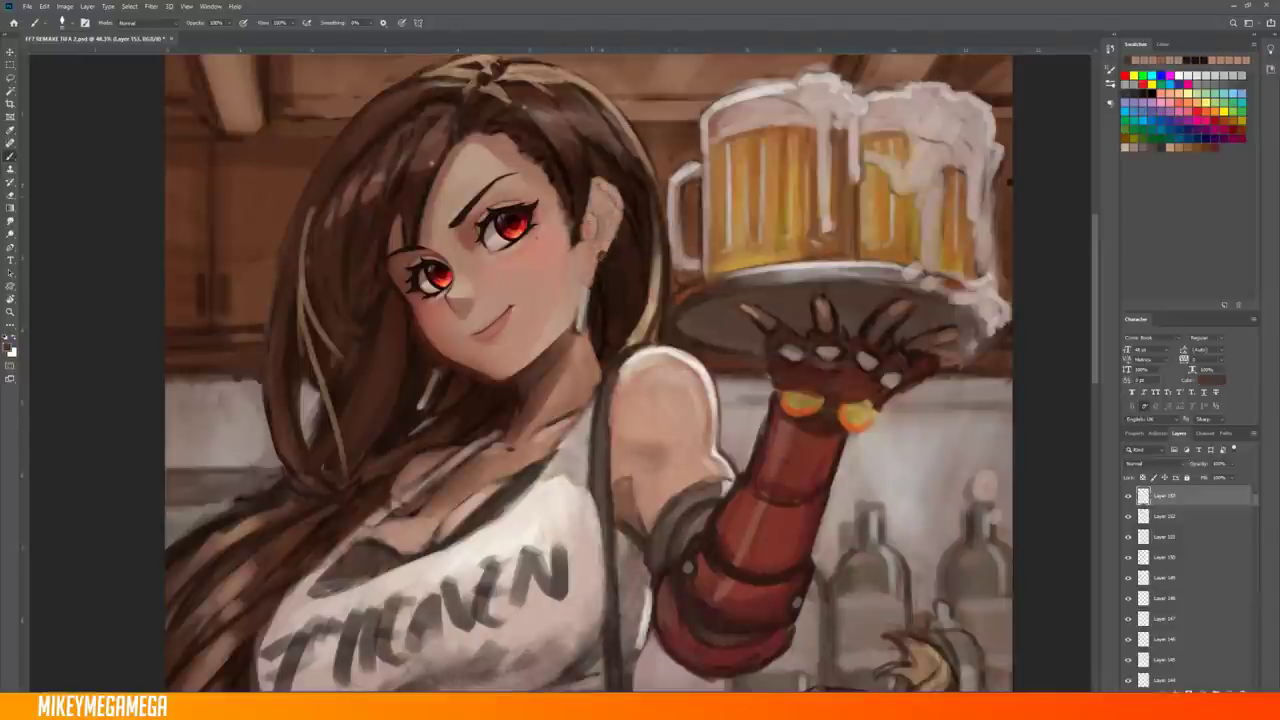
# Paint a silver drop earring below the ear and smooth the skin shading on the neck
pyautogui.rightClick(650, 300)
pyautogui.press('Escape')
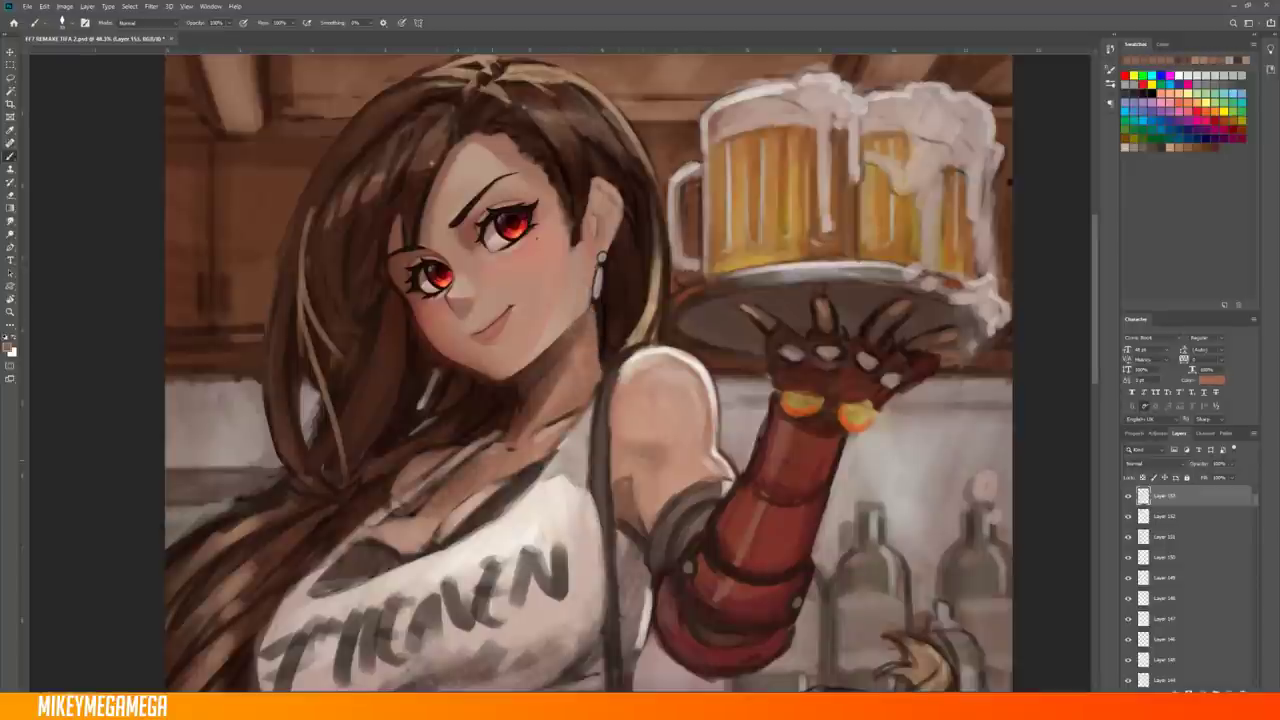
pyautogui.moveTo(570, 410)
pyautogui.mouseDown()
pyautogui.moveTo(585, 360)
pyautogui.moveTo(607, 352)
pyautogui.mouseUp()
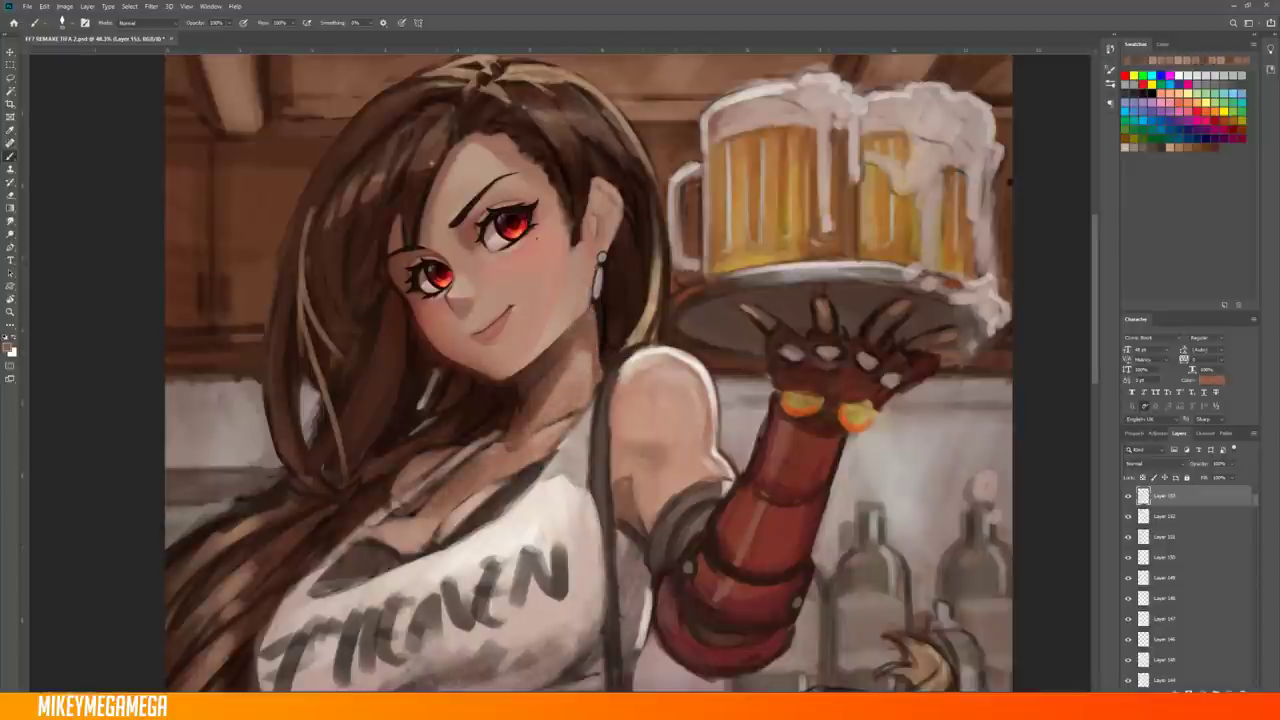
# Brush cool blue-violet shading onto the underside and shoulder straps of the white top on a new layer
pyautogui.scroll(-3, 607, 352)
pyautogui.keyDown('alt'); pyautogui.keyDown('shift'); pyautogui.rightClick(995, 275); pyautogui.keyUp('shift'); pyautogui.keyUp('alt')
pyautogui.rightClick(290, 290)
pyautogui.press('Escape')
pyautogui.moveTo(520, 530)
pyautogui.mouseDown()
pyautogui.moveTo(587, 449)
pyautogui.moveTo(575, 500)
pyautogui.mouseUp()
pyautogui.rightClick(470, 290)
pyautogui.press('Escape')
pyautogui.moveTo(380, 435); pyautogui.dragTo(482, 408)
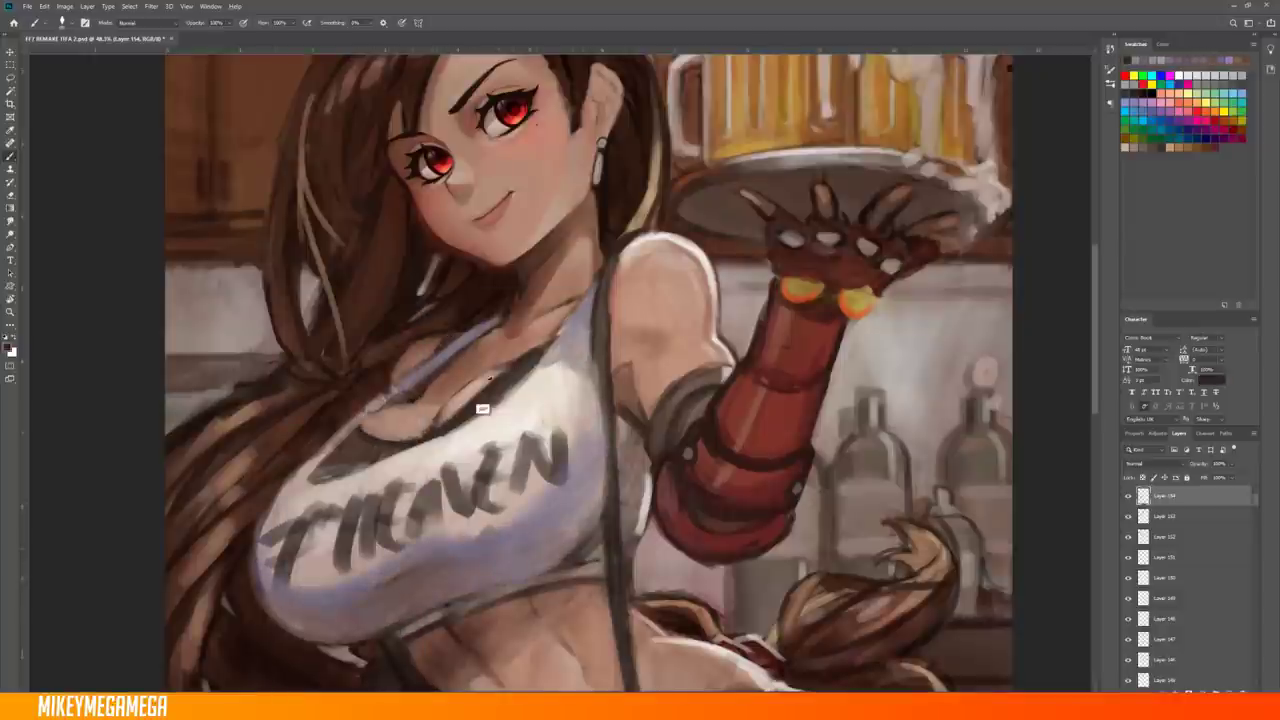
# Redefine the dark neckline trim and the adjoining edges of the white top with sampled colors
pyautogui.keyDown('alt'); pyautogui.click(482, 408); pyautogui.keyUp('alt')
pyautogui.moveTo(442, 335); pyautogui.dragTo(386, 390)
pyautogui.moveTo(565, 325); pyautogui.dragTo(505, 398)
pyautogui.moveTo(360, 420); pyautogui.dragTo(262, 525)
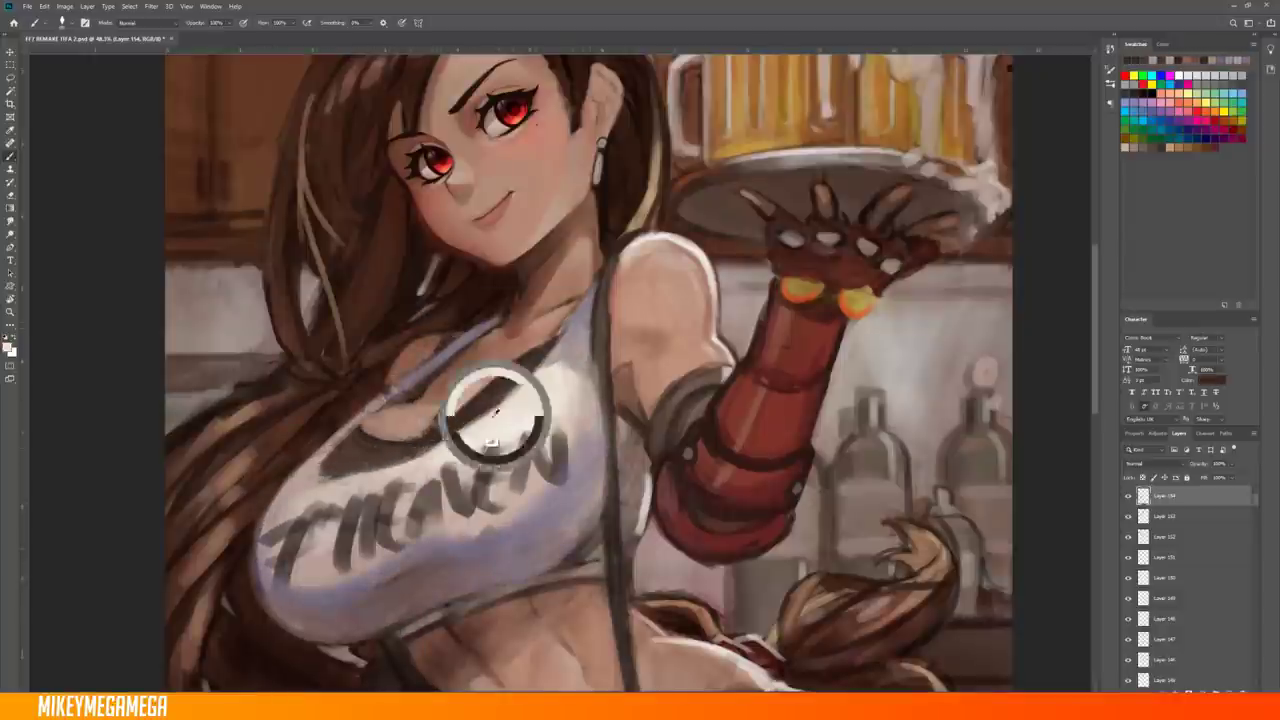
pyautogui.scroll(-2, 388, 477)
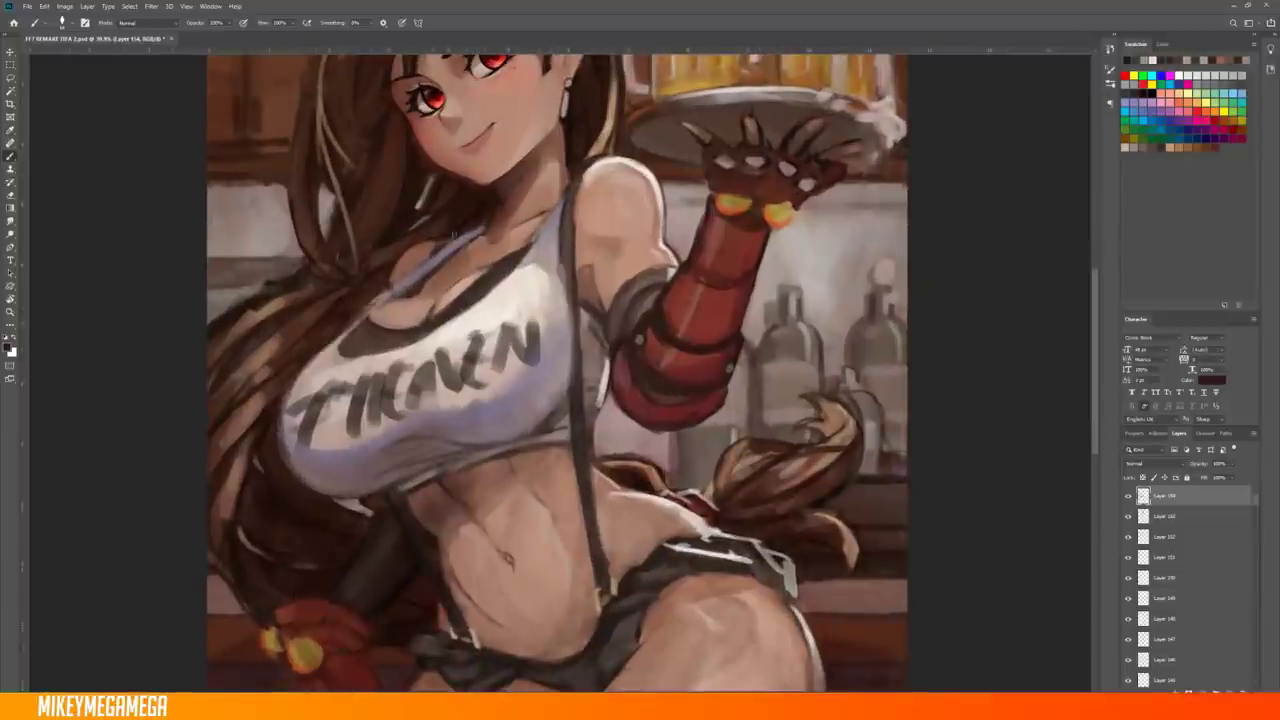
# Fit the whole painting in view, merge the visible artwork into a new layer, and apply a Levels adjustment to it
pyautogui.scroll(-1, 400, 305)
pyautogui.press('d')
pyautogui.scroll(-1, 508, 371)
pyautogui.hotkey('ctrl', '0')
pyautogui.hotkey('ctrl', 'l')
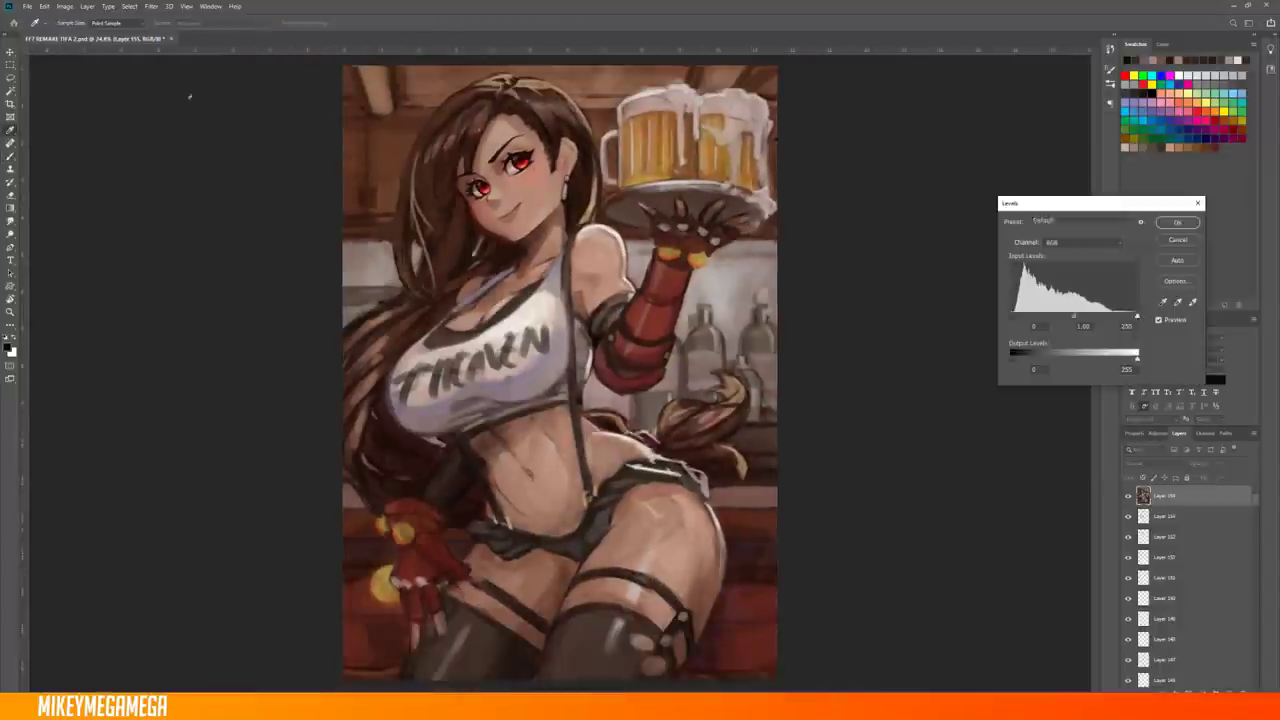
pyautogui.press('Return')
# Paint over the lettering on the top with smooth white and pale lavender tones on a new layer
pyautogui.scroll(2, 994, 548)
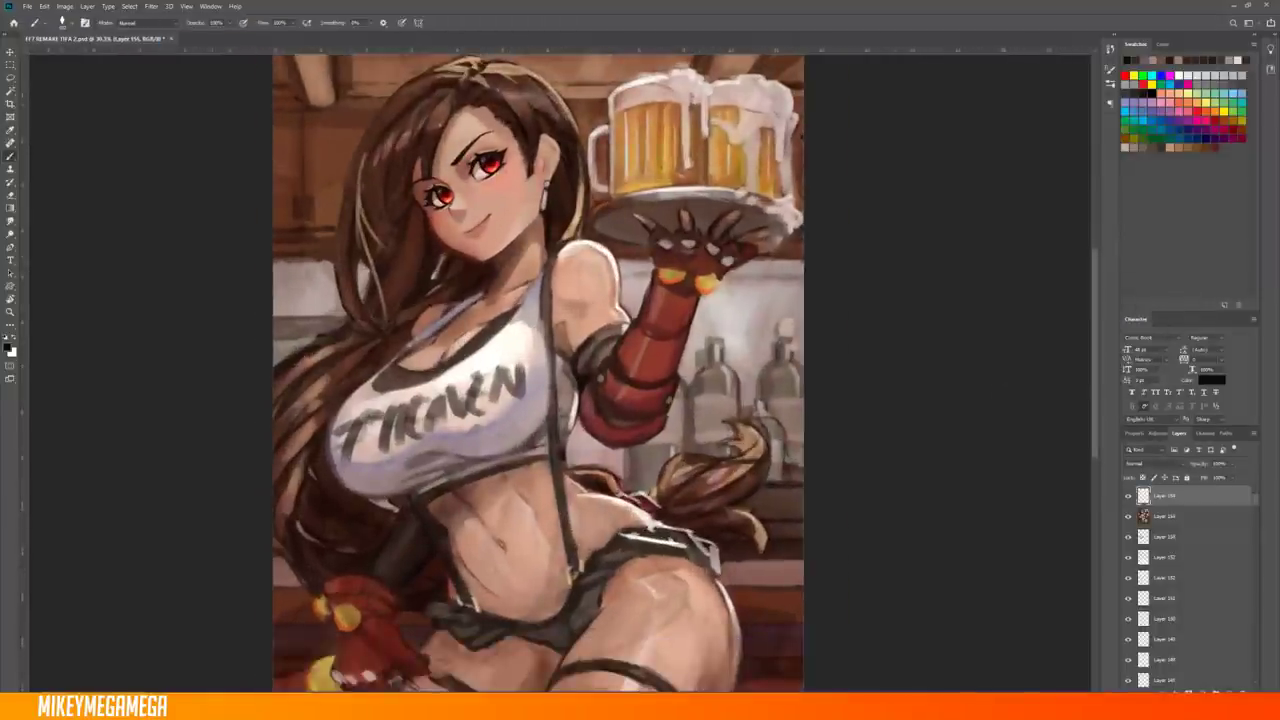
pyautogui.moveTo(478, 386)
pyautogui.mouseDown()
pyautogui.moveTo(430, 420)
pyautogui.moveTo(350, 442)
pyautogui.moveTo(443, 403)
pyautogui.mouseUp()
pyautogui.rightClick(443, 403)
pyautogui.moveTo(366, 446); pyautogui.dragTo(470, 490)
# Smooth the skin of the raised arm's shoulder with sampled tones and strengthen its pale rim highlight
pyautogui.keyDown('alt'); pyautogui.click(588, 406); pyautogui.keyUp('alt')
pyautogui.keyDown('alt'); pyautogui.click(590, 270); pyautogui.keyUp('alt')
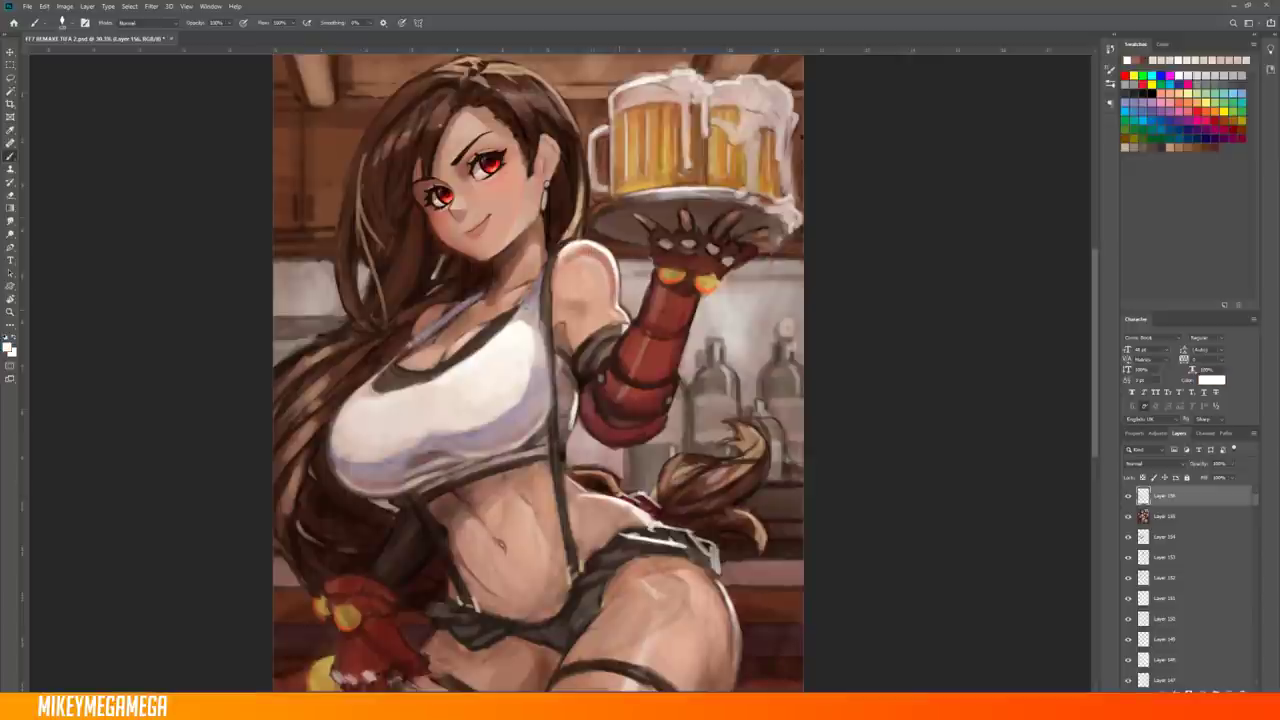
pyautogui.keyDown('alt'); pyautogui.click(596, 280); pyautogui.keyUp('alt')
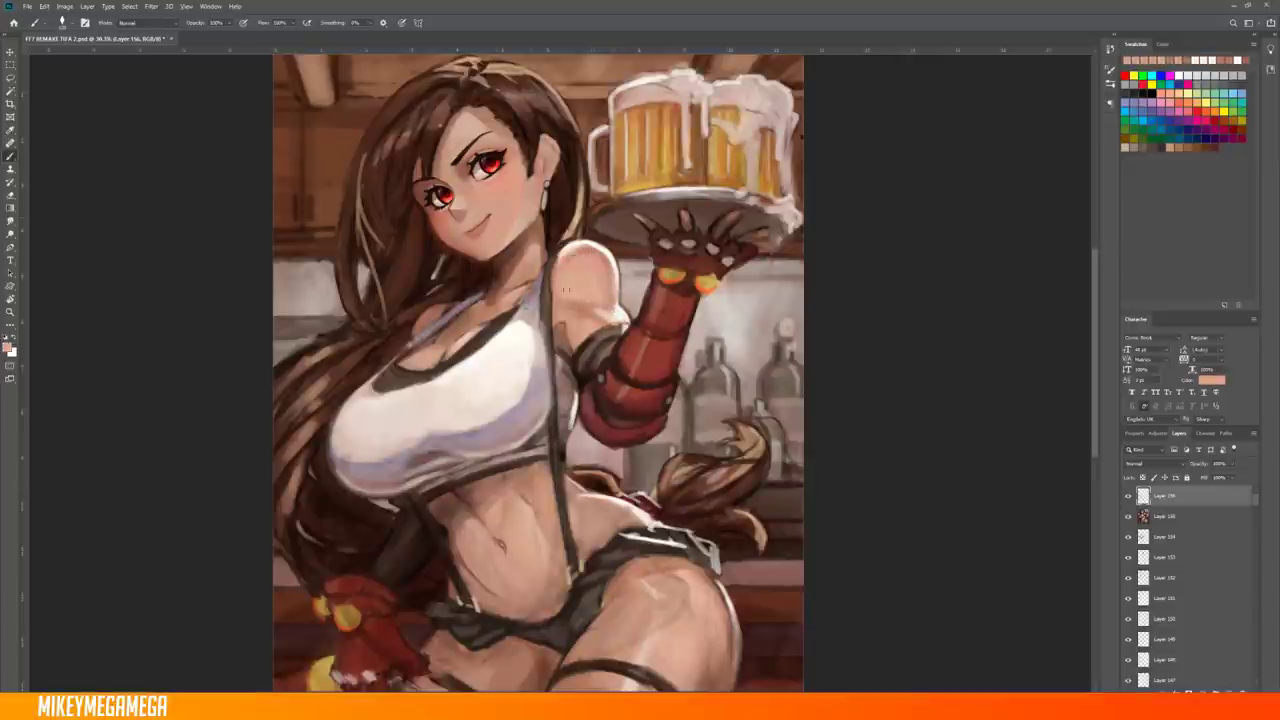
pyautogui.keyDown('alt'); pyautogui.click(597, 247); pyautogui.keyUp('alt')
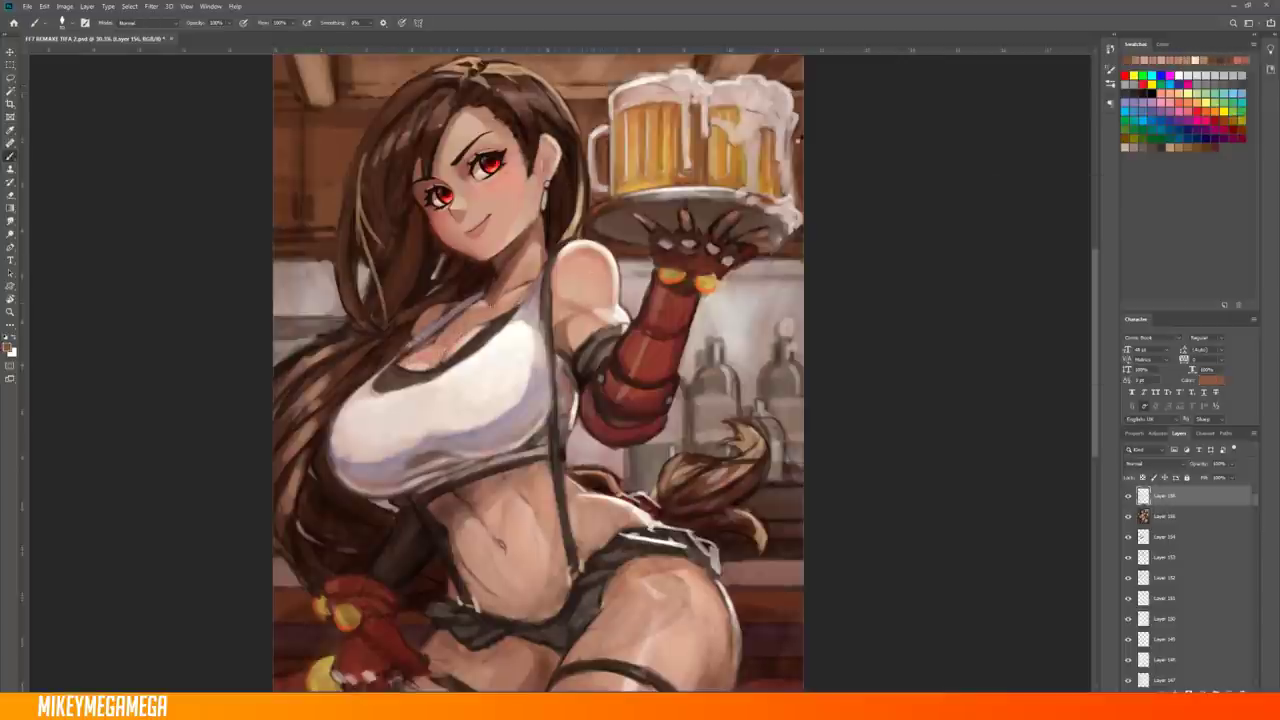
# Refine the top's dark neckline trim and repaint the chest skin and the hair beside it
pyautogui.rightClick(454, 305)
pyautogui.press('Escape')
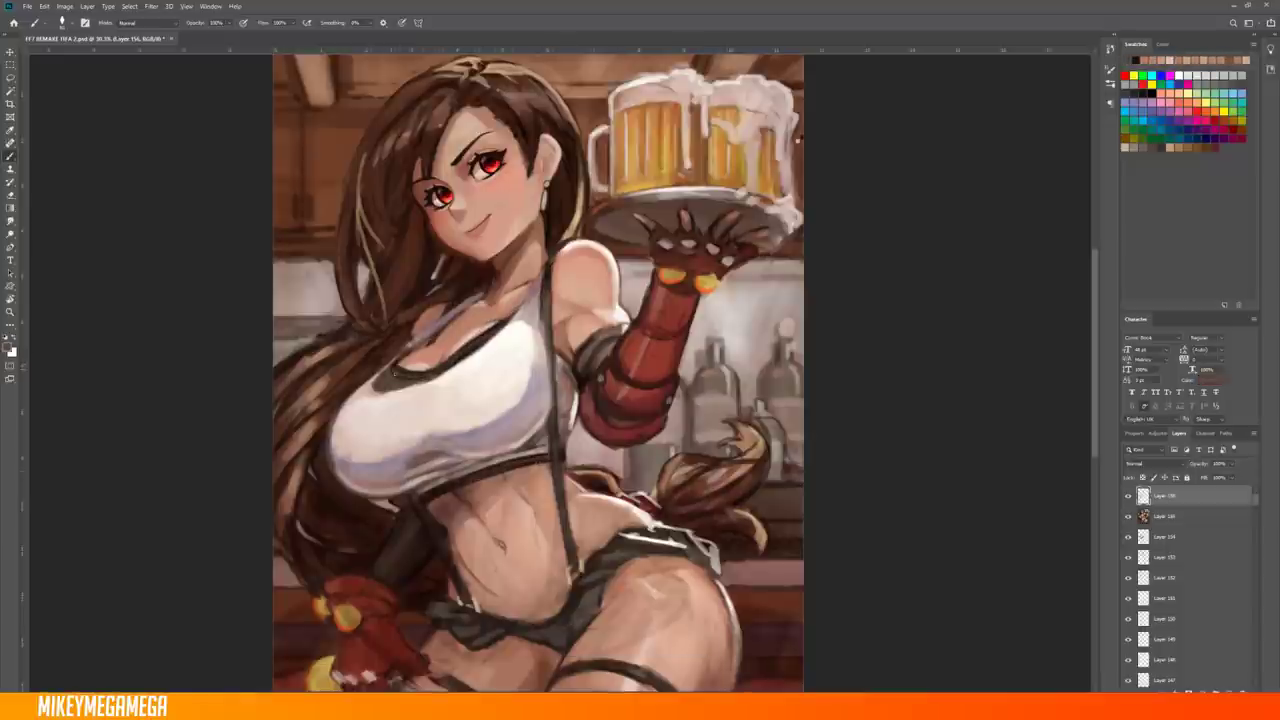
pyautogui.keyDown('alt'); pyautogui.click(657, 510); pyautogui.keyUp('alt')
pyautogui.scroll(-2, 657, 510)
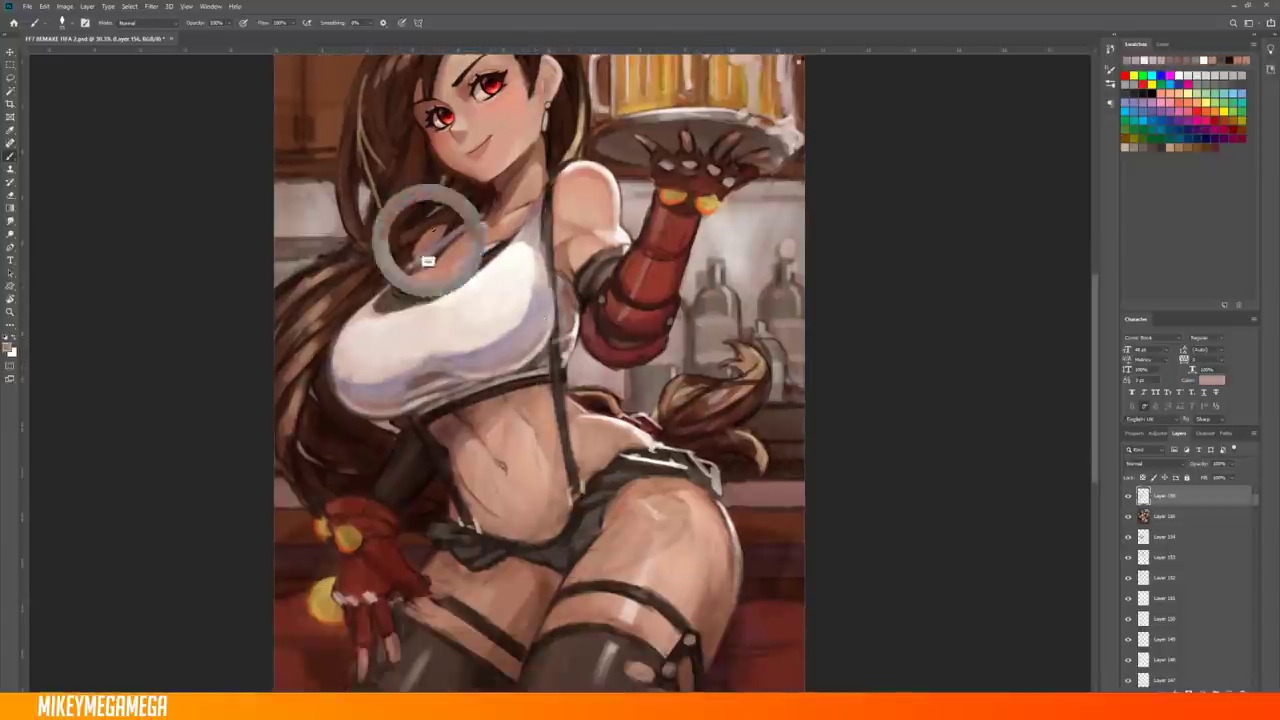
pyautogui.scroll(-2, 423, 257)
pyautogui.scroll(2, 423, 257)
pyautogui.scroll(-3, 423, 257)
pyautogui.scroll(3, 590, 352)
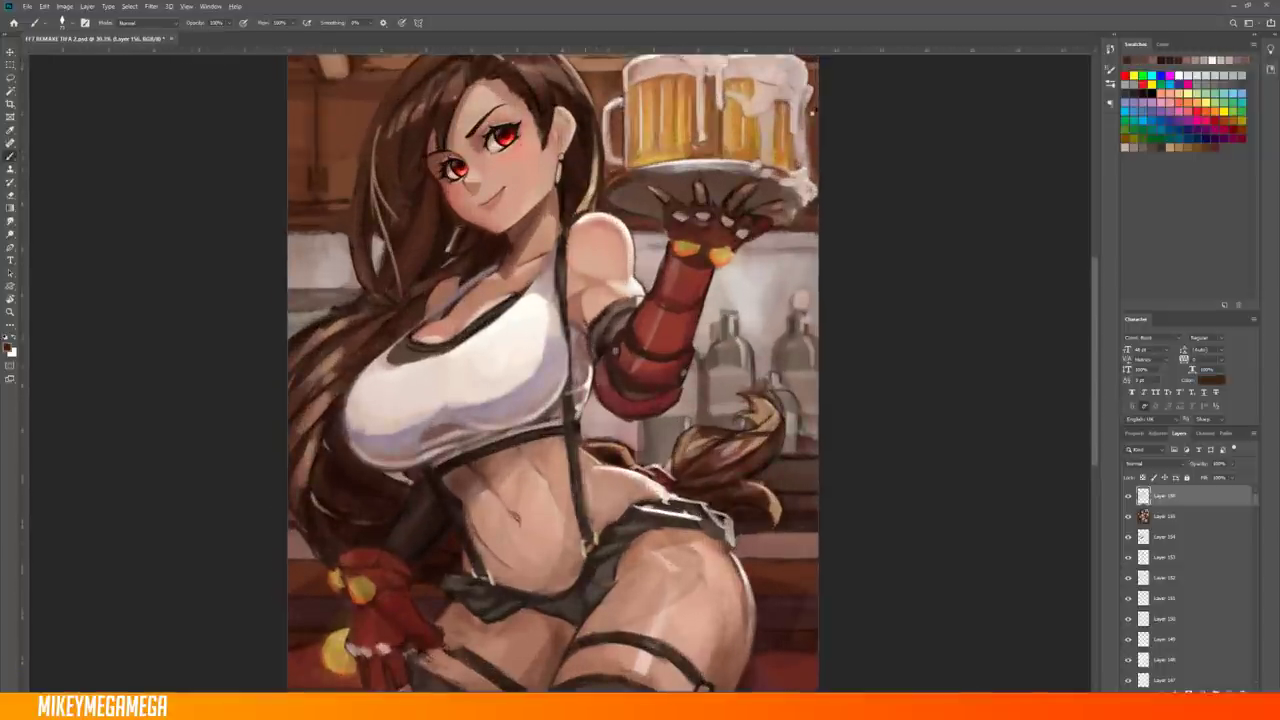
pyautogui.scroll(-2, 550, 370)
pyautogui.scroll(2, 550, 370)
# Smooth the midriff skin with sampled peach tones and redefine the shading around the abdomen and navel
pyautogui.click(1211, 380)
pyautogui.press('Return')
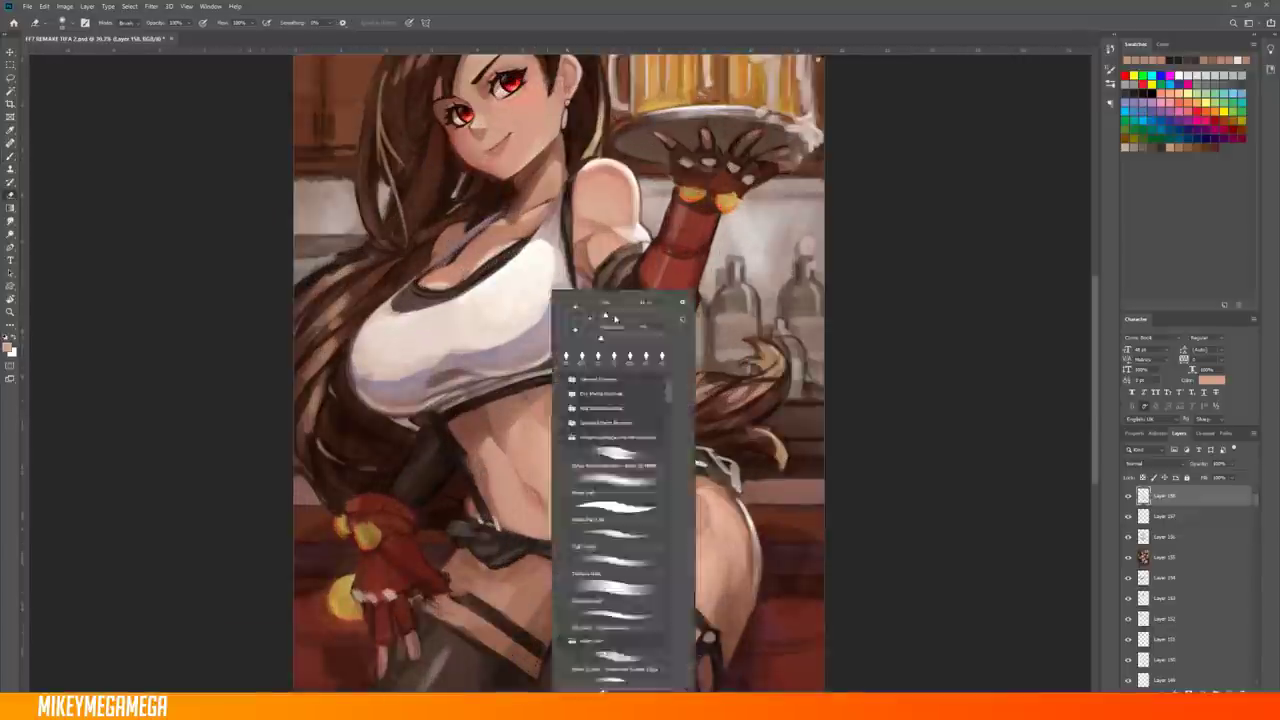
pyautogui.keyDown('alt'); pyautogui.click(529, 504); pyautogui.keyUp('alt')
pyautogui.keyDown('alt'); pyautogui.click(576, 491); pyautogui.keyUp('alt')
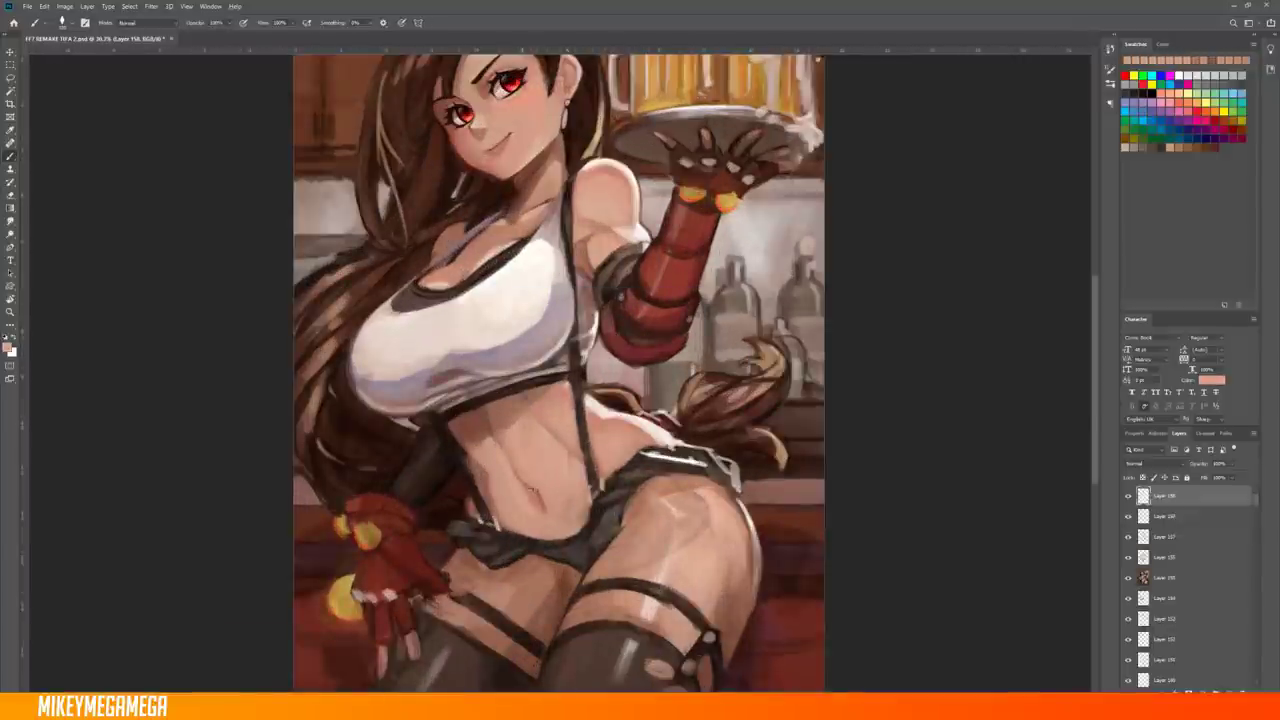
pyautogui.rightClick(585, 513)
pyautogui.press('Escape')
pyautogui.rightClick(601, 513)
pyautogui.press('Escape')
pyautogui.scroll(-3, 490, 483)
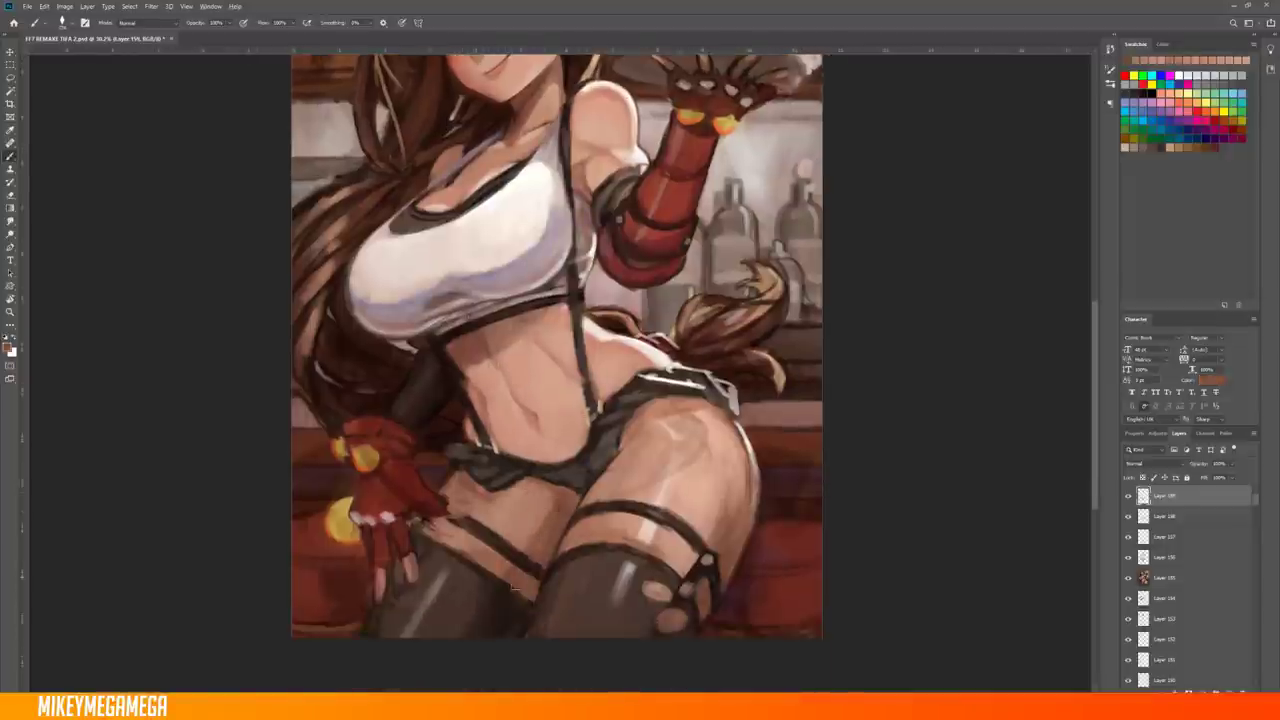
# Blend the skin tones of the foreground thigh and add a pale highlight near its outer edge
pyautogui.moveTo(684, 507); pyautogui.dragTo(718, 440)
pyautogui.moveTo(560, 530)
pyautogui.mouseDown()
pyautogui.moveTo(630, 525)
pyautogui.moveTo(645, 550)
pyautogui.mouseUp()
pyautogui.keyDown('alt'); pyautogui.keyDown('shift'); pyautogui.rightClick(960, 240); pyautogui.keyUp('shift'); pyautogui.keyUp('alt')
pyautogui.moveTo(735, 425)
pyautogui.mouseDown()
pyautogui.moveTo(720, 600)
pyautogui.moveTo(712, 540)
pyautogui.mouseUp()
pyautogui.rightClick(765, 295)
pyautogui.click(910, 258)
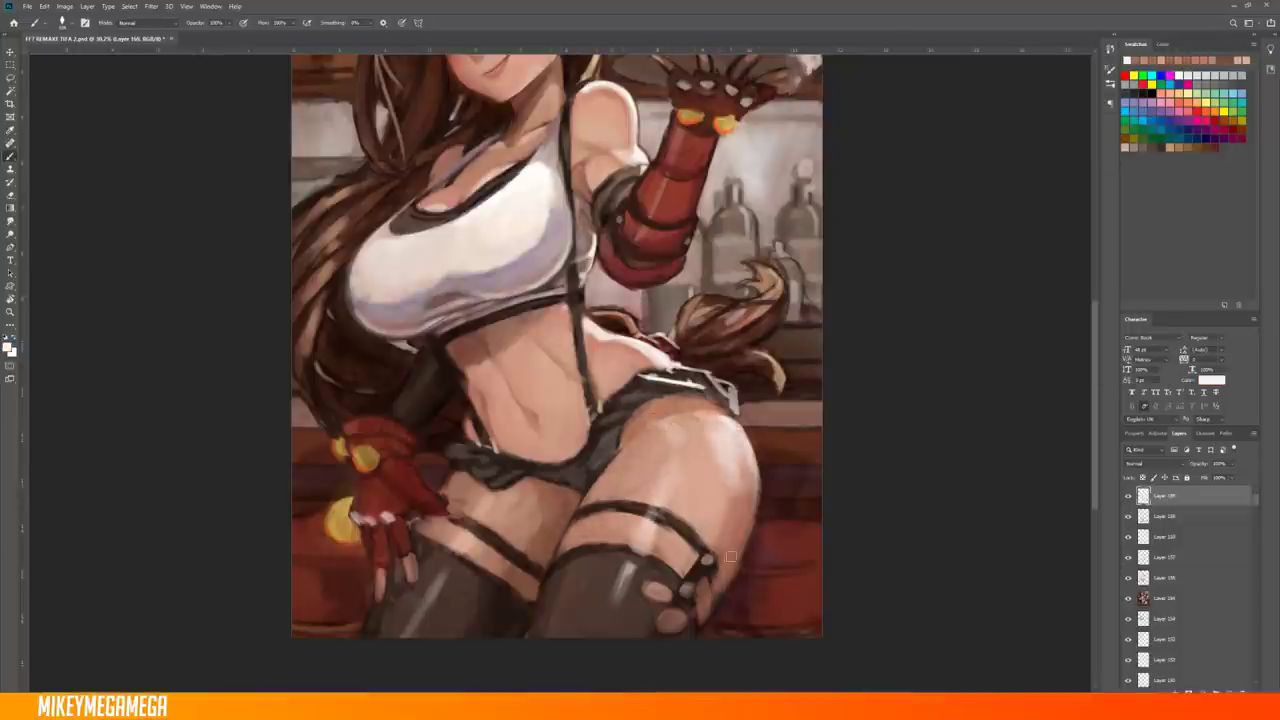
# Darken the suspender strap, the neckline trim and the lower hem of the top with a sampled dark color
pyautogui.scroll(3, 556, 345)
pyautogui.scroll(-2, 611, 341)
pyautogui.scroll(3, 575, 520)
pyautogui.keyDown('alt'); pyautogui.click(578, 300); pyautogui.keyUp('alt')
pyautogui.scroll(-2, 590, 300)
pyautogui.rightClick(590, 245)
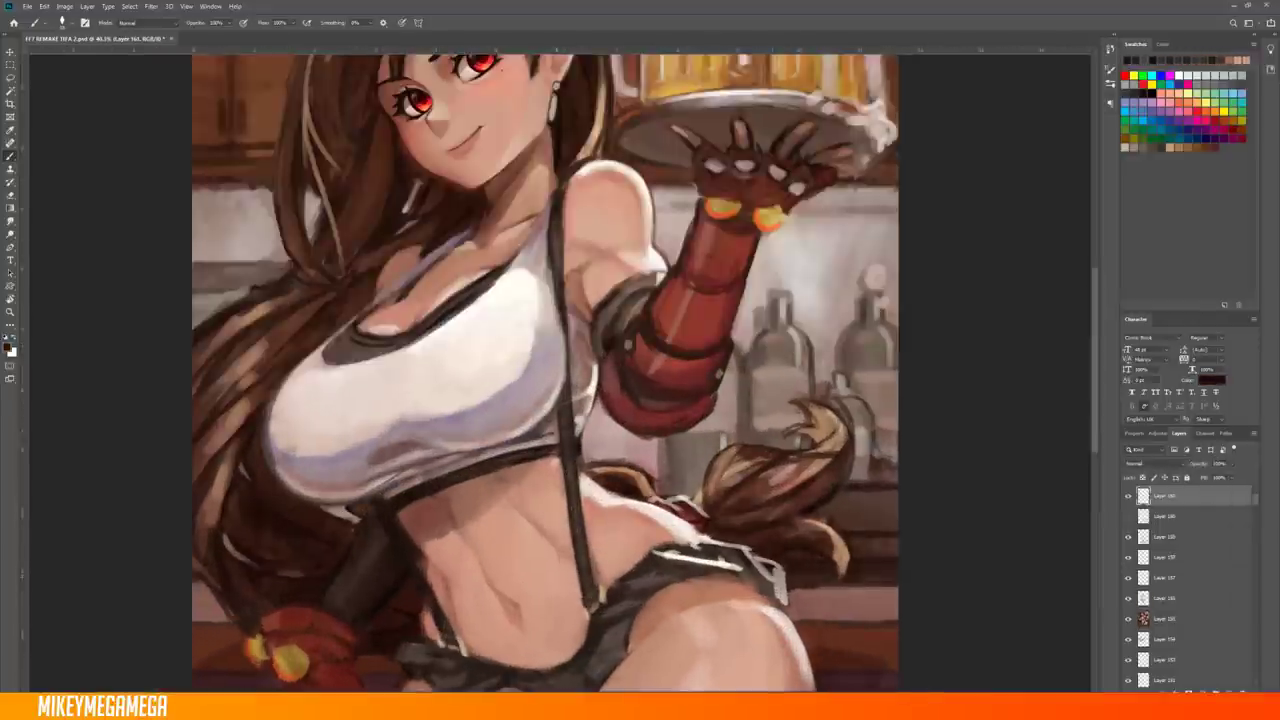
pyautogui.press('Escape')
# Add lighter sampled skin tones to the forehead and face on a new layer, checking the whole figure
pyautogui.scroll(-2, 590, 300)
pyautogui.scroll(2, 620, 250)
pyautogui.keyDown('alt'); pyautogui.click(622, 237); pyautogui.keyUp('alt')
pyautogui.scroll(2, 622, 237)
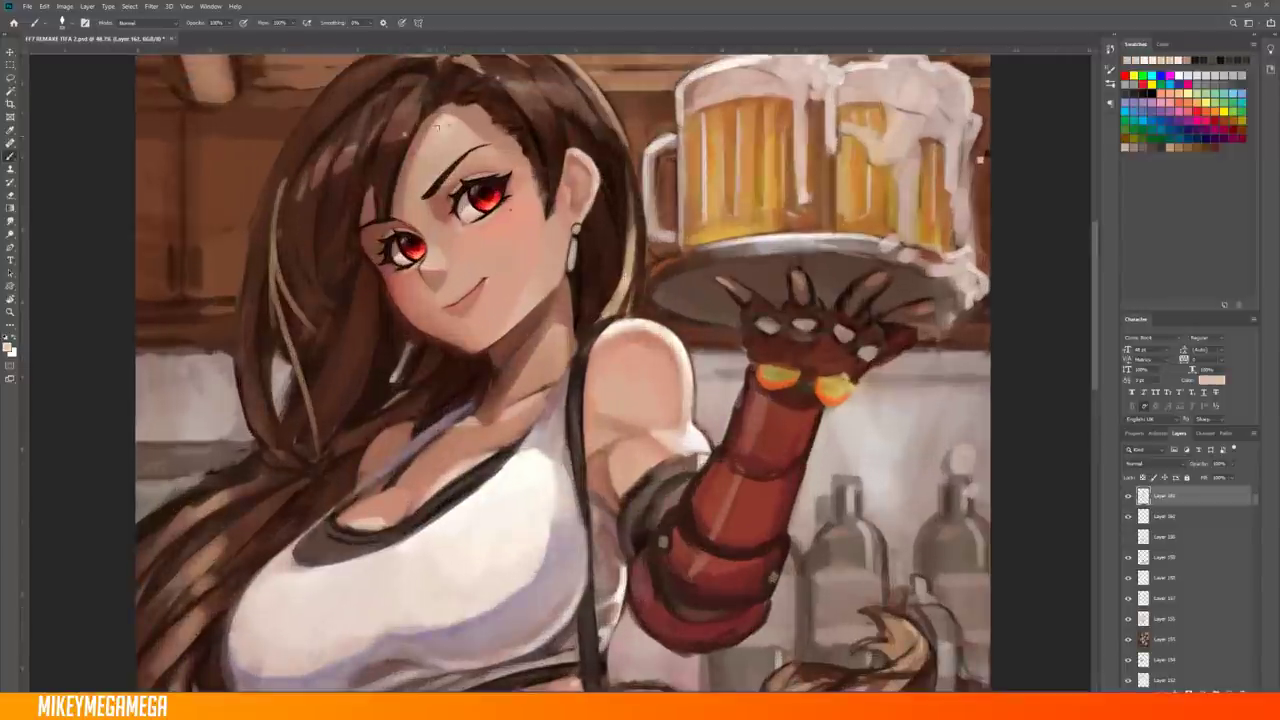
pyautogui.scroll(-3, 560, 370)
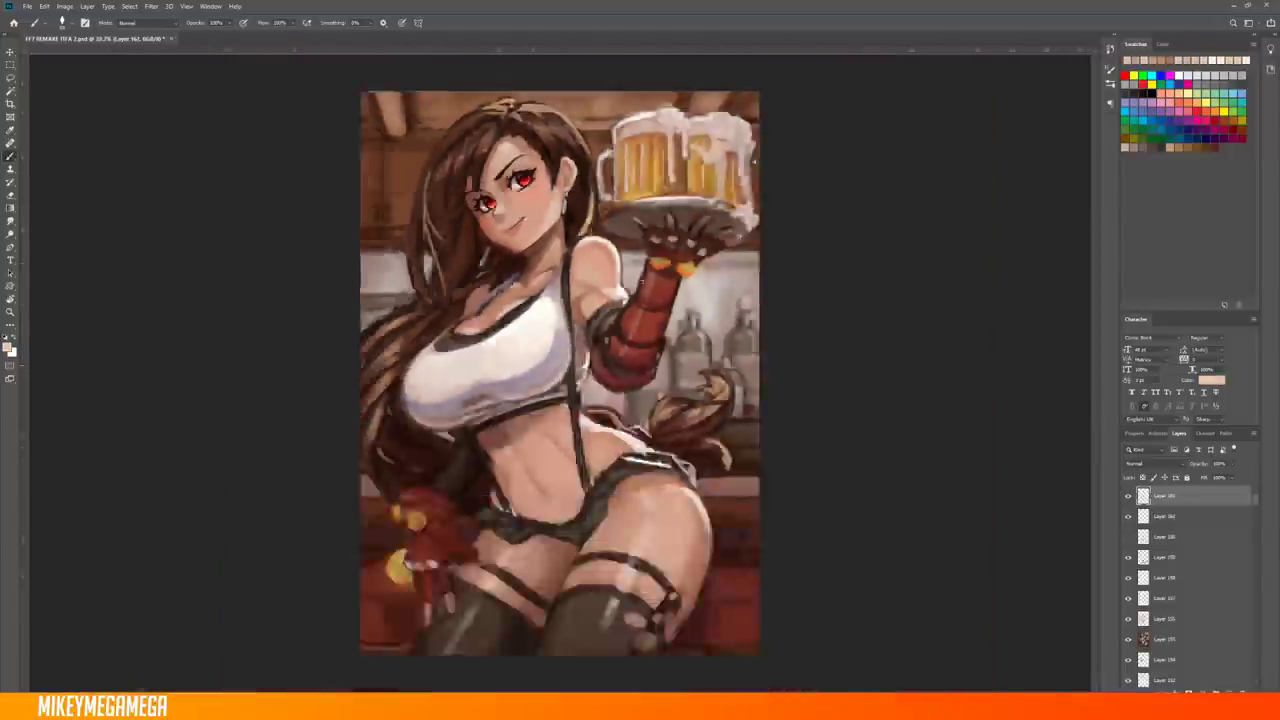
pyautogui.scroll(3, 480, 220)
# Create a new layer in Color blending mode and tint the face and lips with warm pink
pyautogui.hotkey('ctrl', 'shift', 'alt', 'n')
pyautogui.click(1135, 463)
pyautogui.click(1130, 655)
pyautogui.rightClick(510, 144)
pyautogui.press('Escape')
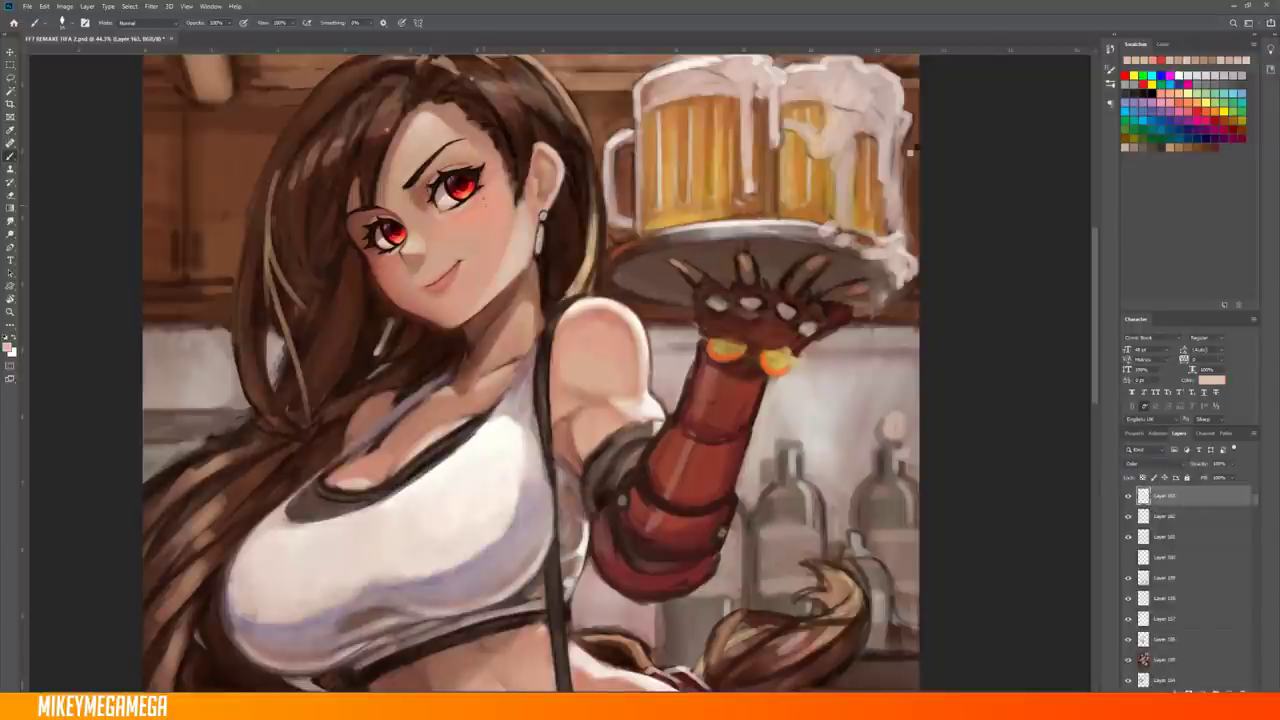
# Paint warm pink tones onto the ear and skin on new Normal layers, and lower the top layer's opacity
pyautogui.scroll(2, 482, 161)
pyautogui.scroll(-3, 560, 370)
pyautogui.scroll(3, 560, 370)
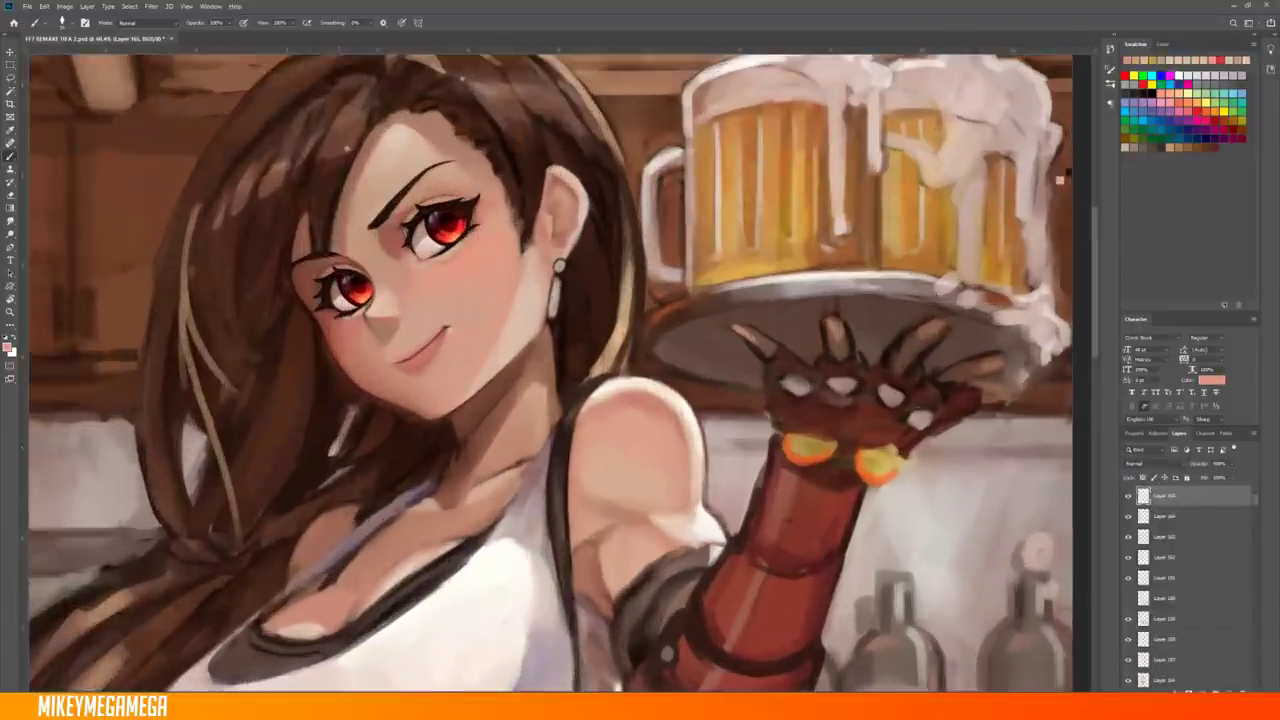
pyautogui.scroll(-4, 560, 370)
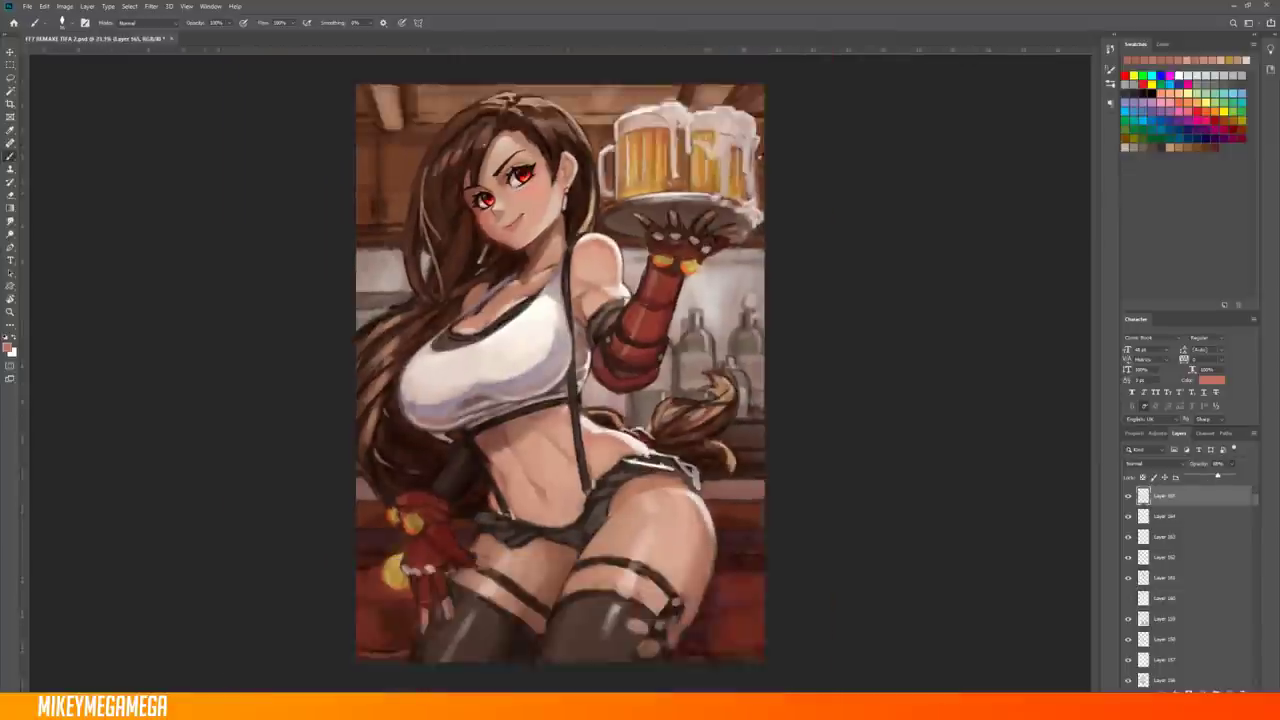
pyautogui.scroll(3, 581, 360)
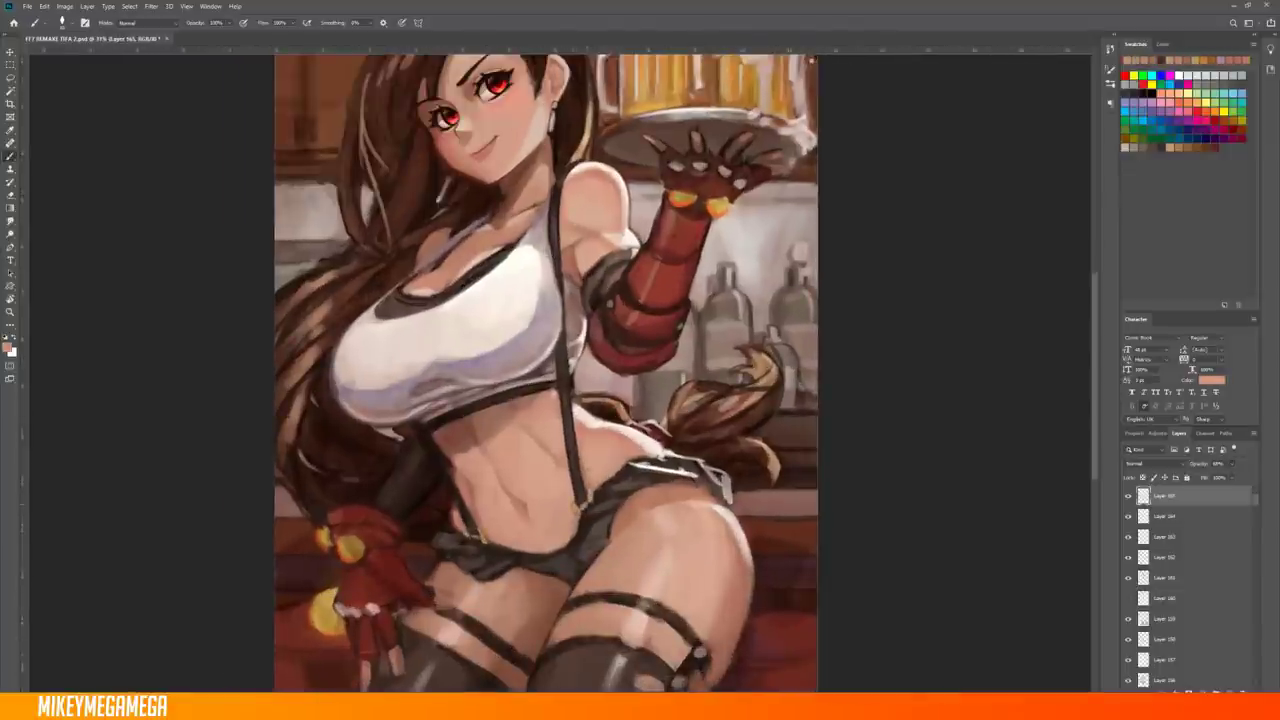
# Repaint the dark elbow band on the raised arm and smooth the dark shorts on a new layer
pyautogui.rightClick(548, 288)
pyautogui.press('Escape')
pyautogui.rightClick(626, 248)
pyautogui.press('Escape')
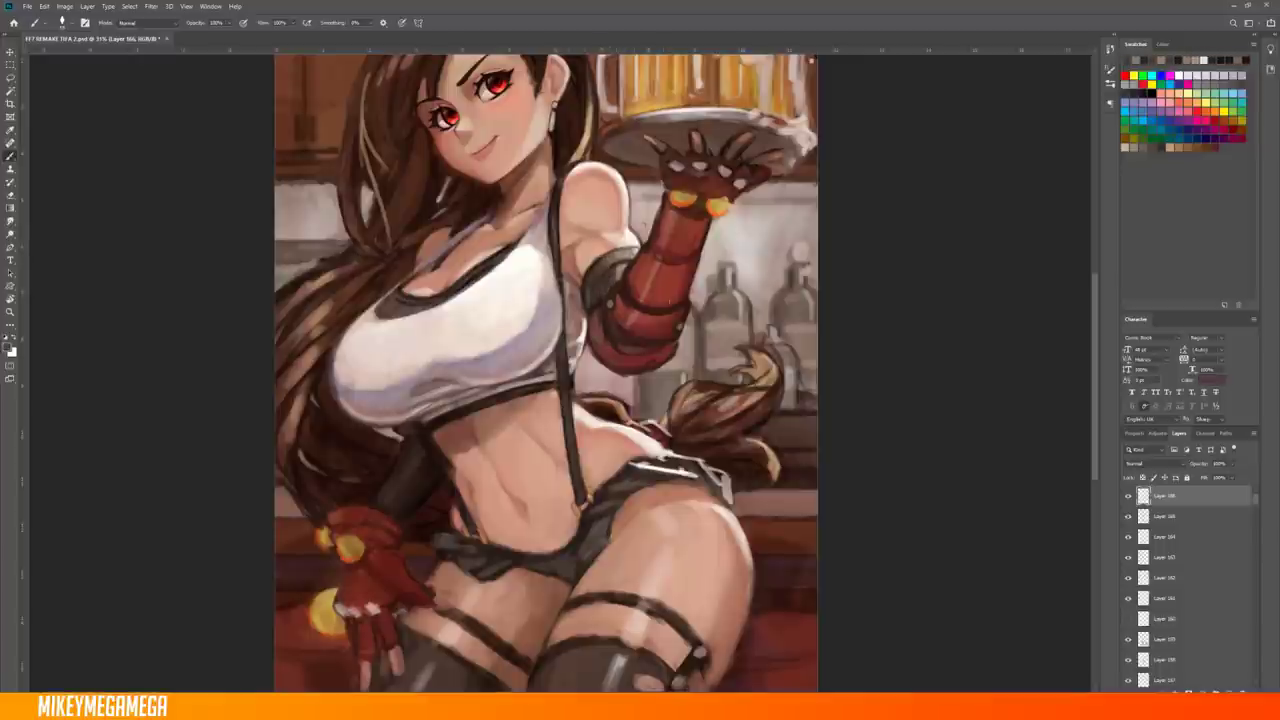
# Choose a warm skin color and refine the chest skin along the neckline of the top
pyautogui.scroll(2, 560, 370)
pyautogui.click(10, 345)
pyautogui.press('Return')
pyautogui.keyDown('alt'); pyautogui.click(488, 348); pyautogui.keyUp('alt')
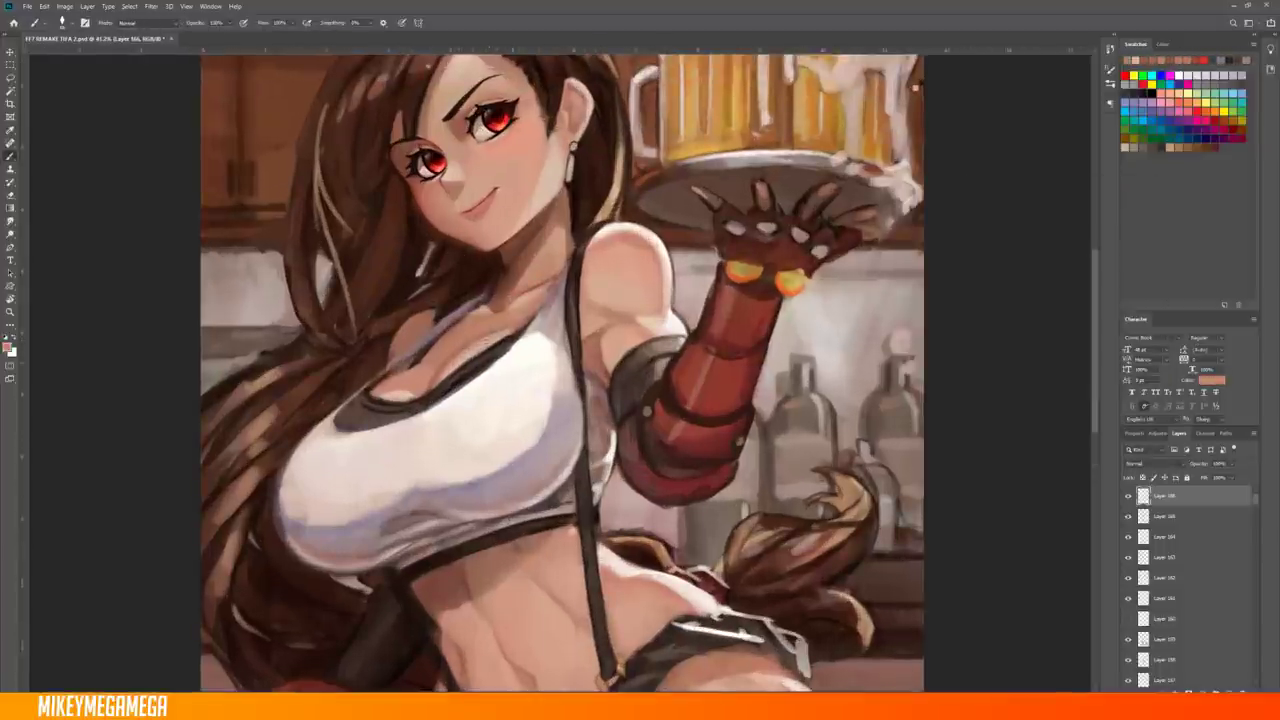
# Draw dark folds and outlines on the shorts and along their waistband on a new layer
pyautogui.scroll(-2, 573, 328)
pyautogui.scroll(1, 573, 328)
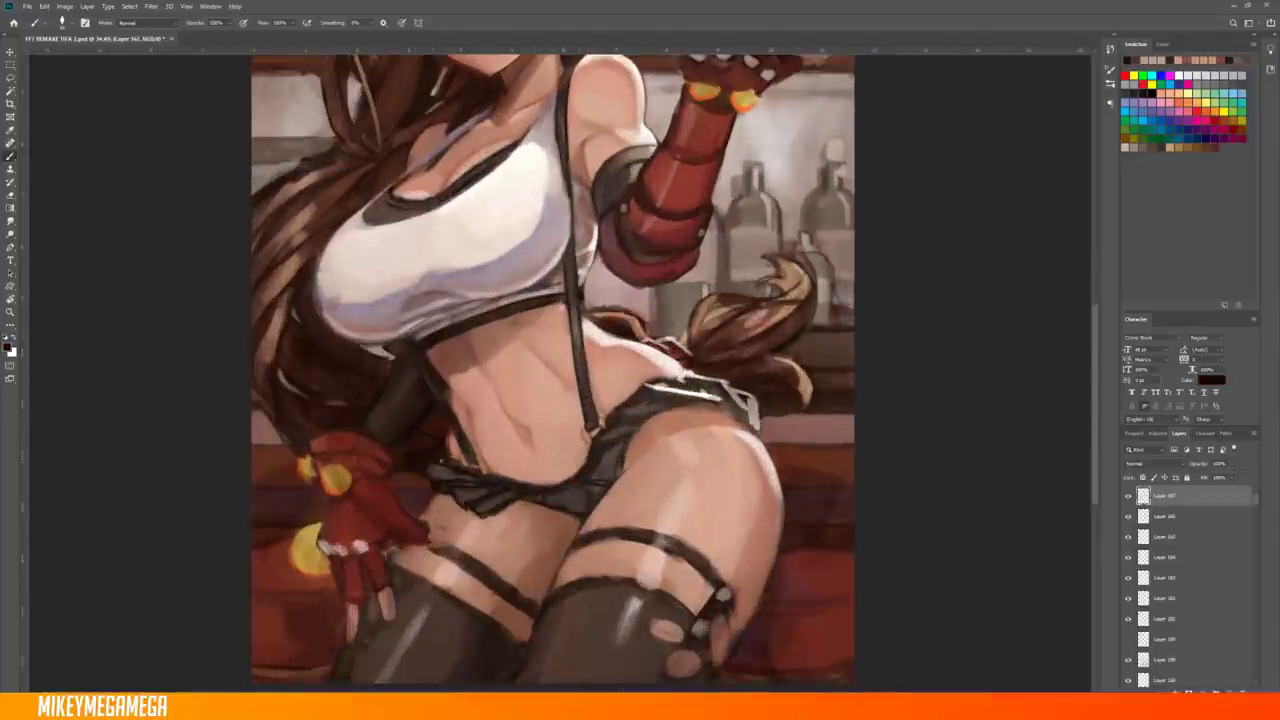
pyautogui.moveTo(615, 445)
pyautogui.mouseDown()
pyautogui.moveTo(705, 390)
pyautogui.moveTo(758, 380)
pyautogui.mouseUp()
pyautogui.keyDown('alt'); pyautogui.click(449, 462); pyautogui.keyUp('alt')
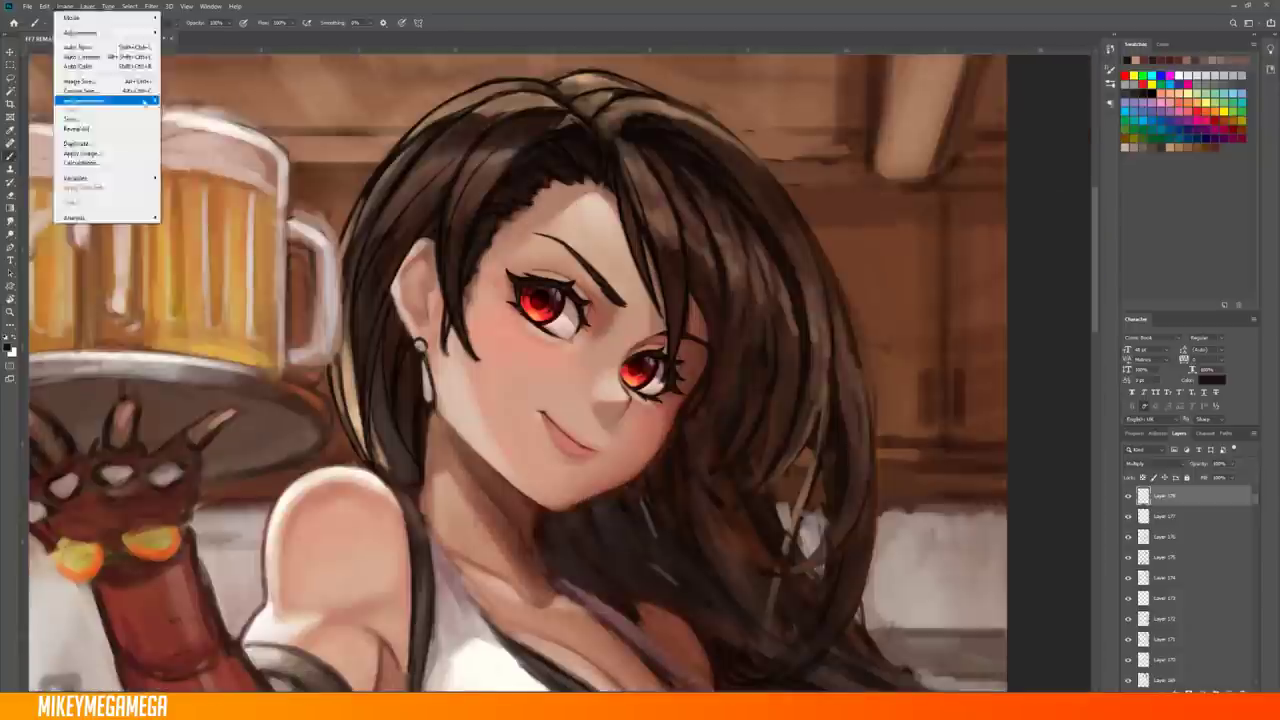
# Flip the mirrored canvas back horizontally and examine the dark hair and face up close and within the composition
pyautogui.scroll(2, 457, 548)
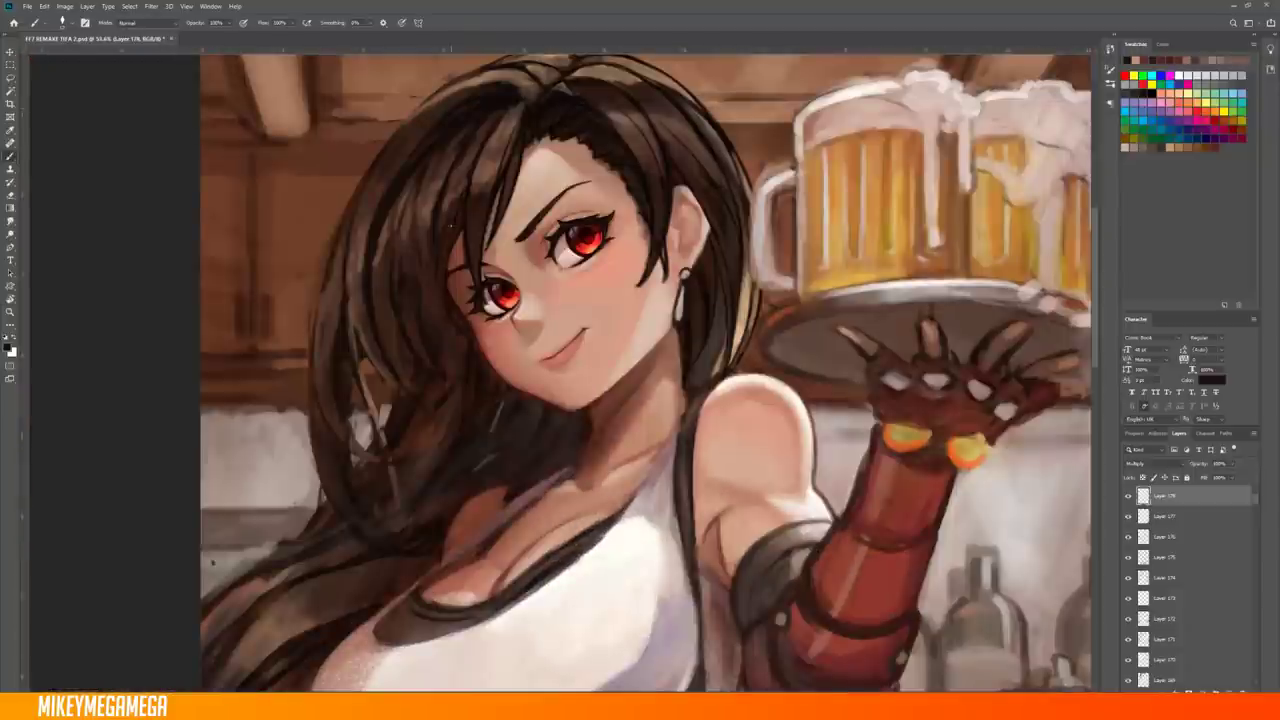
pyautogui.scroll(2, 212, 563)
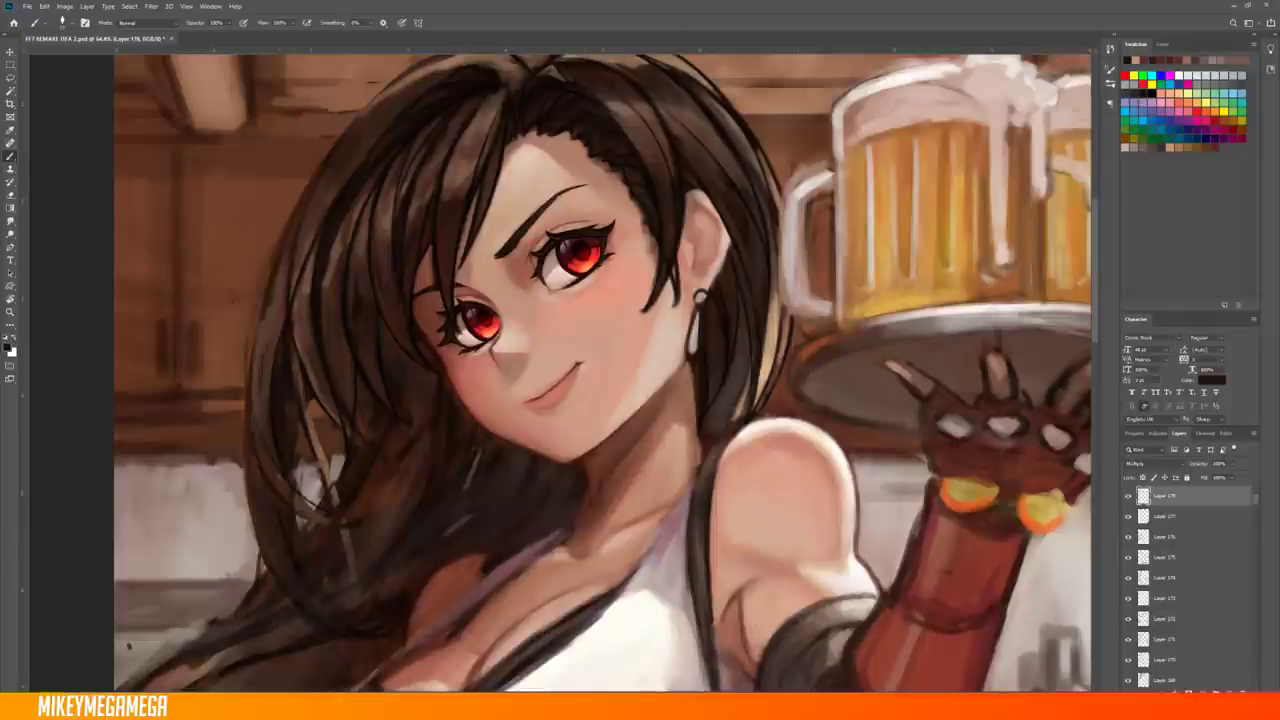
pyautogui.scroll(2, 600, 370)
pyautogui.scroll(-2, 420, 190)
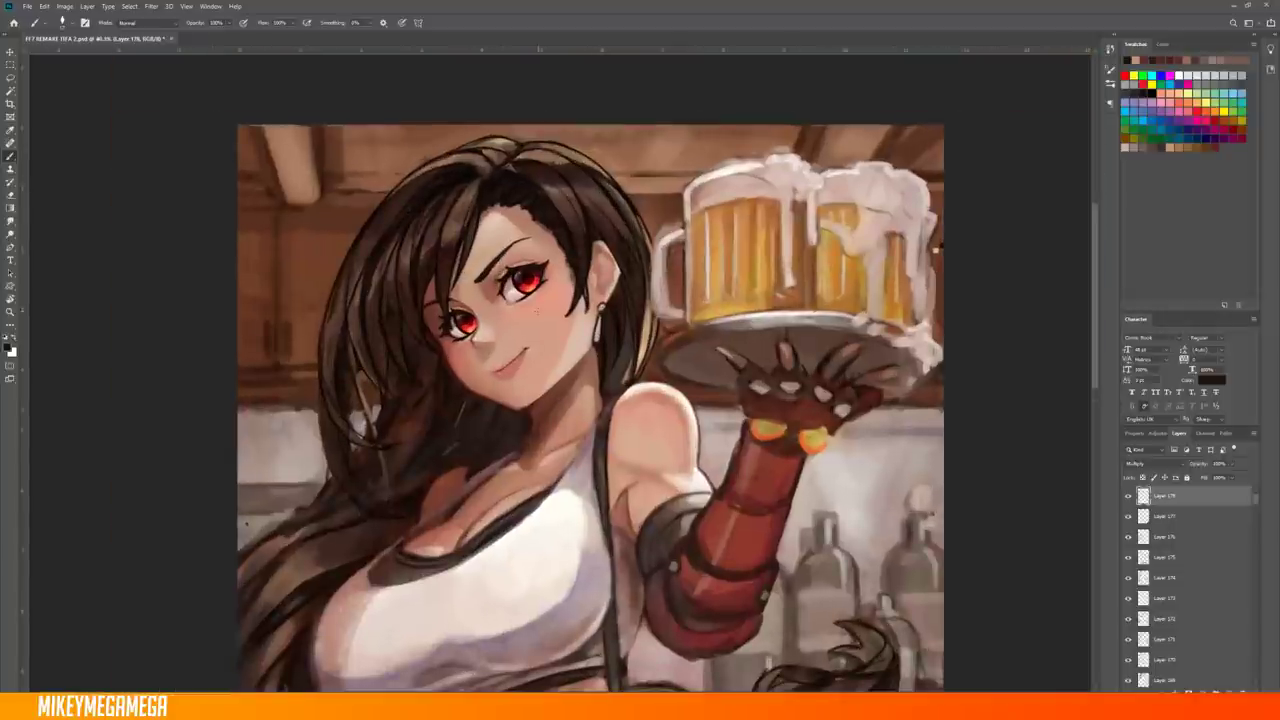
# Draw fine dark strands in the long hair beside the neck and behind the shoulder
pyautogui.scroll(1, 650, 370)
pyautogui.scroll(-2, 650, 370)
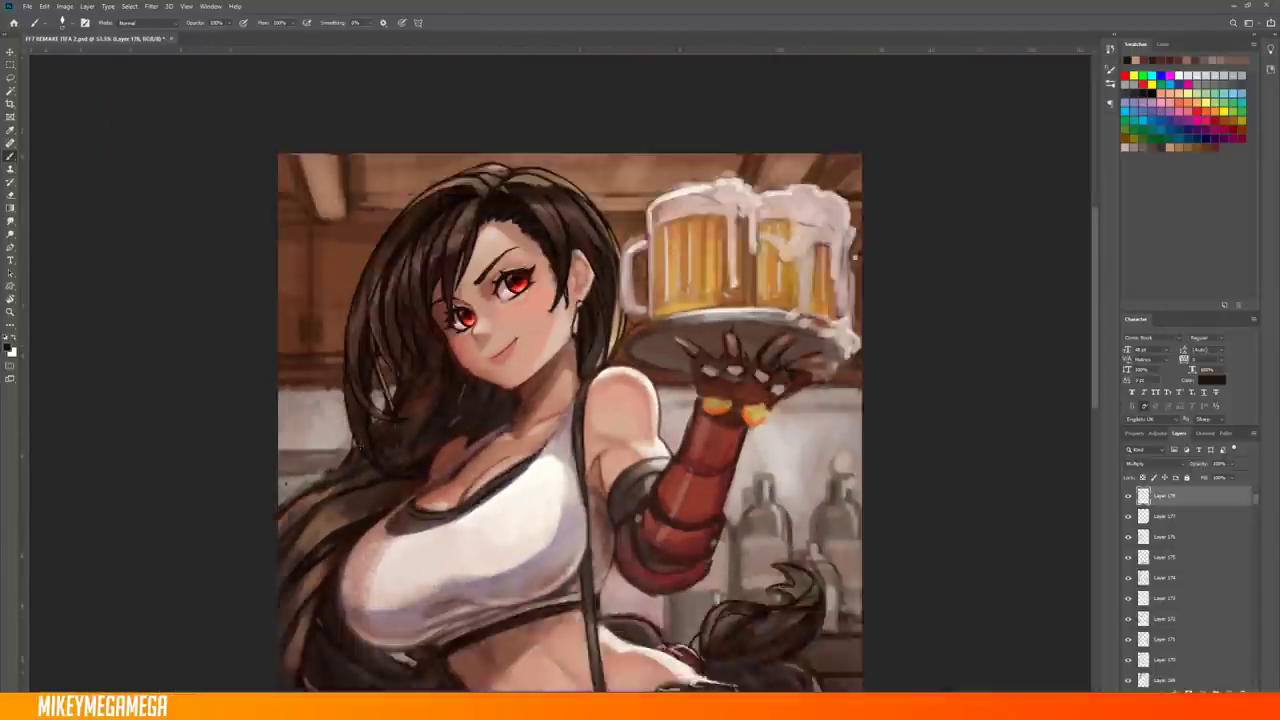
pyautogui.scroll(1, 650, 370)
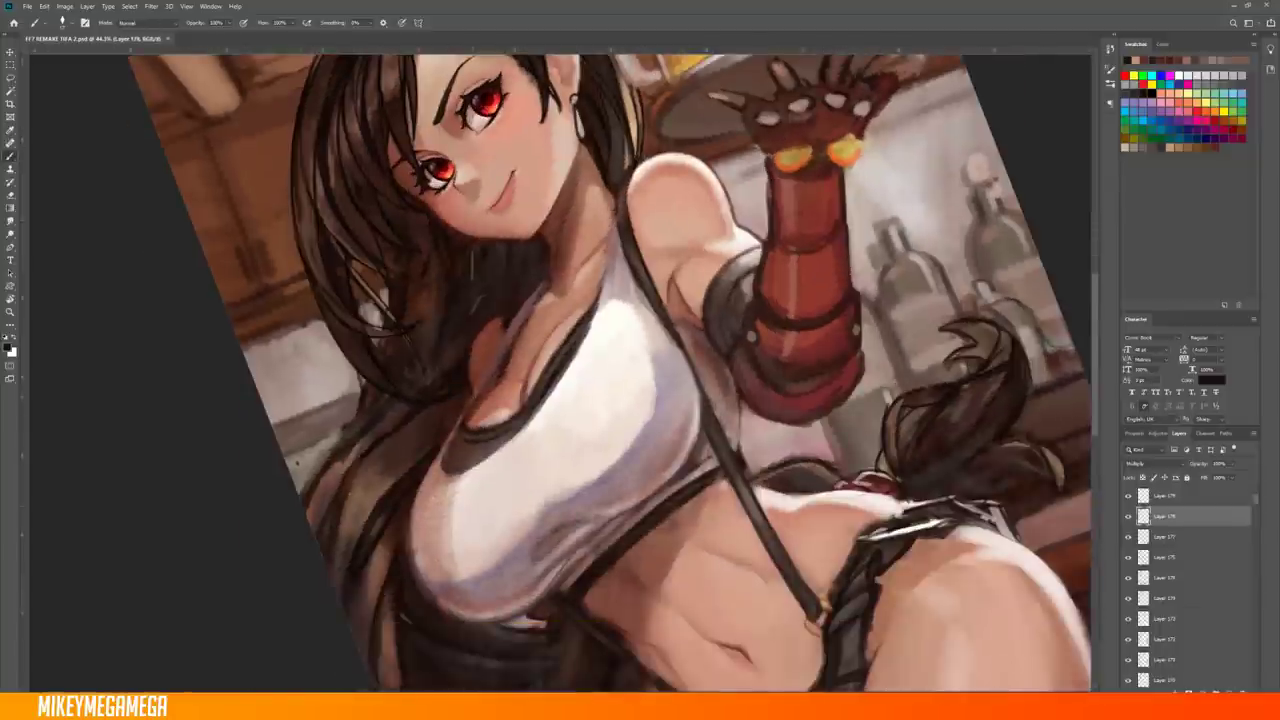
pyautogui.scroll(-2, 610, 370)
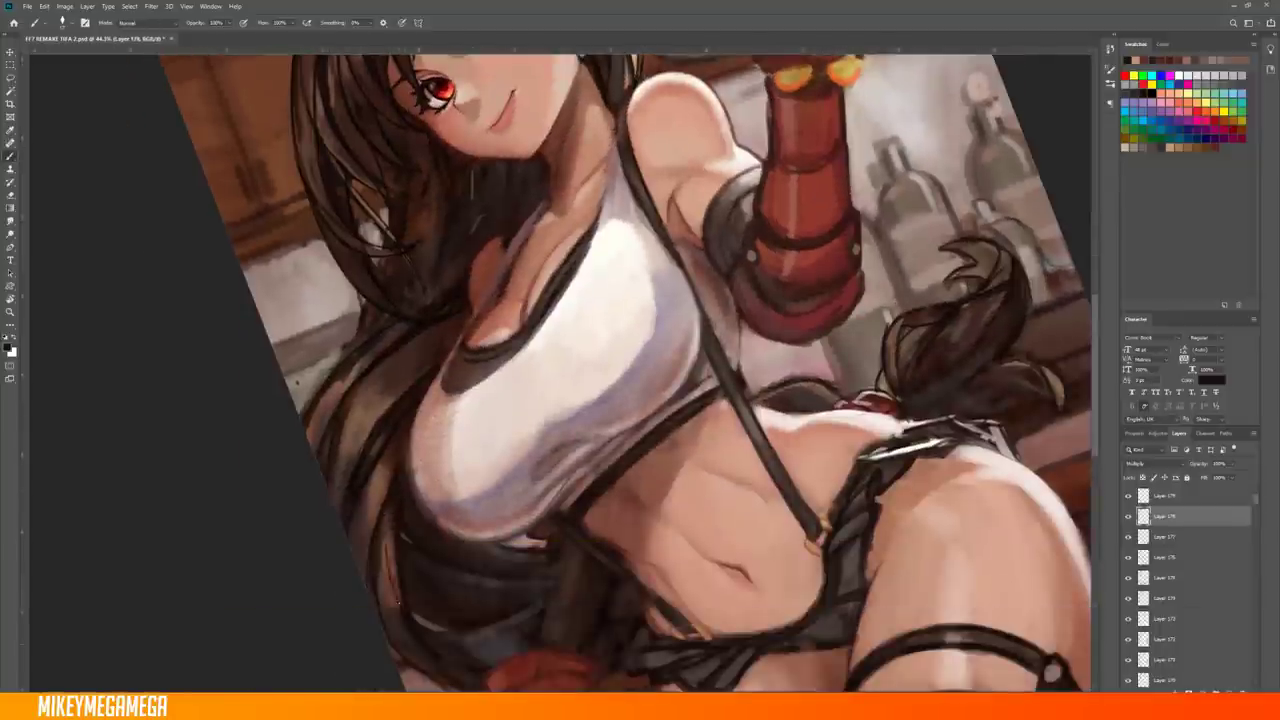
pyautogui.hotkey('ctrl', '0')
pyautogui.hotkey('ctrl', 'shift', 'h')
pyautogui.scroll(2, 760, 458)
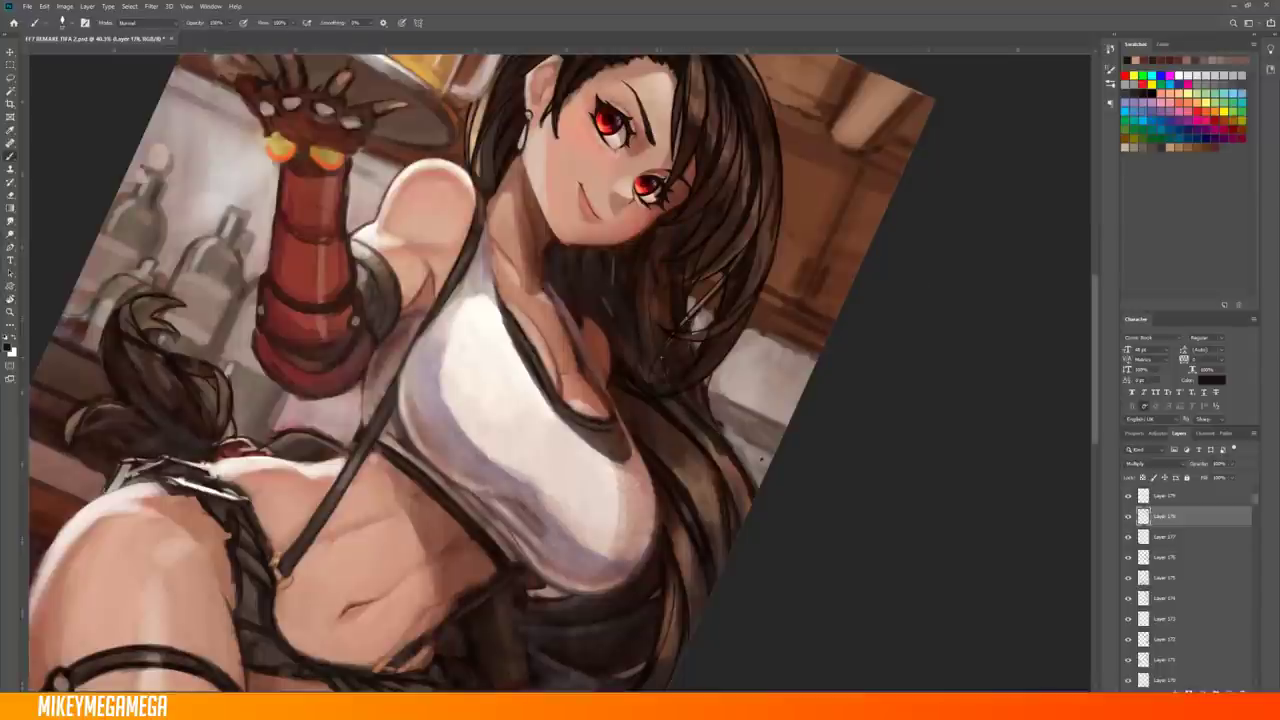
pyautogui.scroll(1, 617, 320)
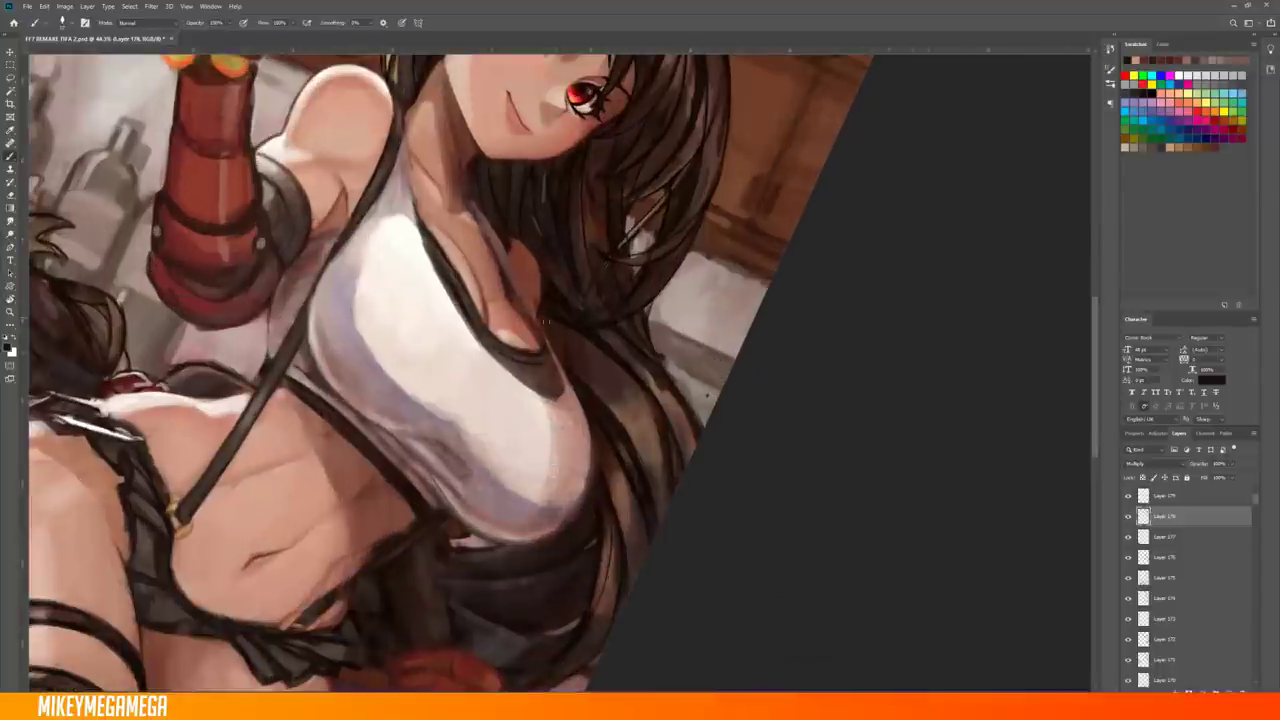
pyautogui.hotkey('ctrl', '0')
pyautogui.scroll(1, 500, 370)
pyautogui.hotkey('ctrl', 'shift', 'h')
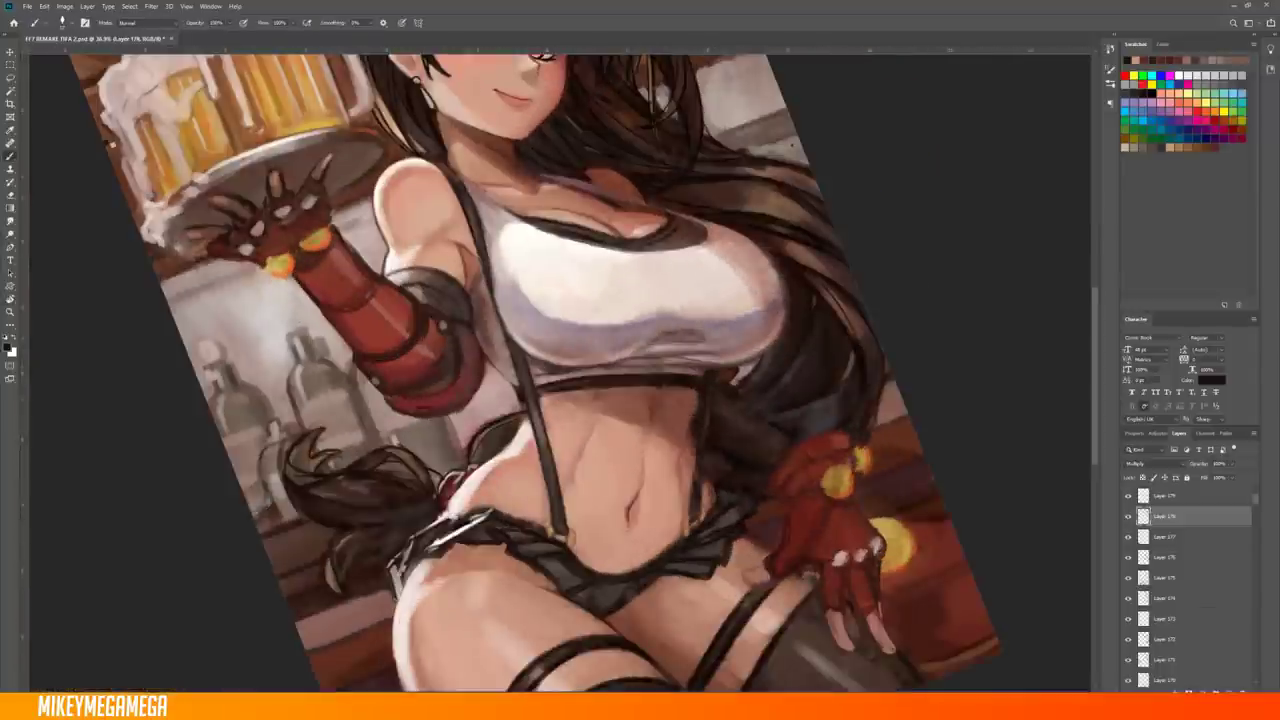
# Draw dark flowing strands through the long hair beside the white top and waist
pyautogui.scroll(2, 560, 370)
pyautogui.hotkey('ctrl', 'shift', 'h')
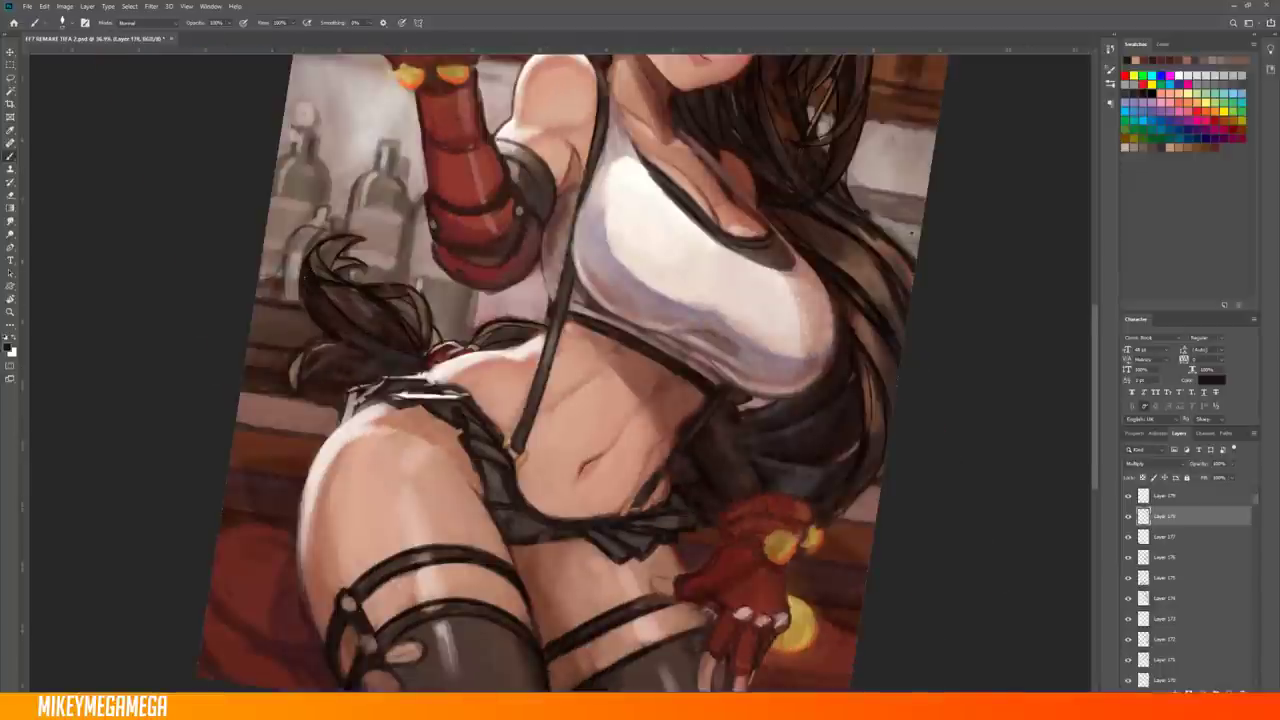
pyautogui.hotkey('ctrl', 'shift', 'h')
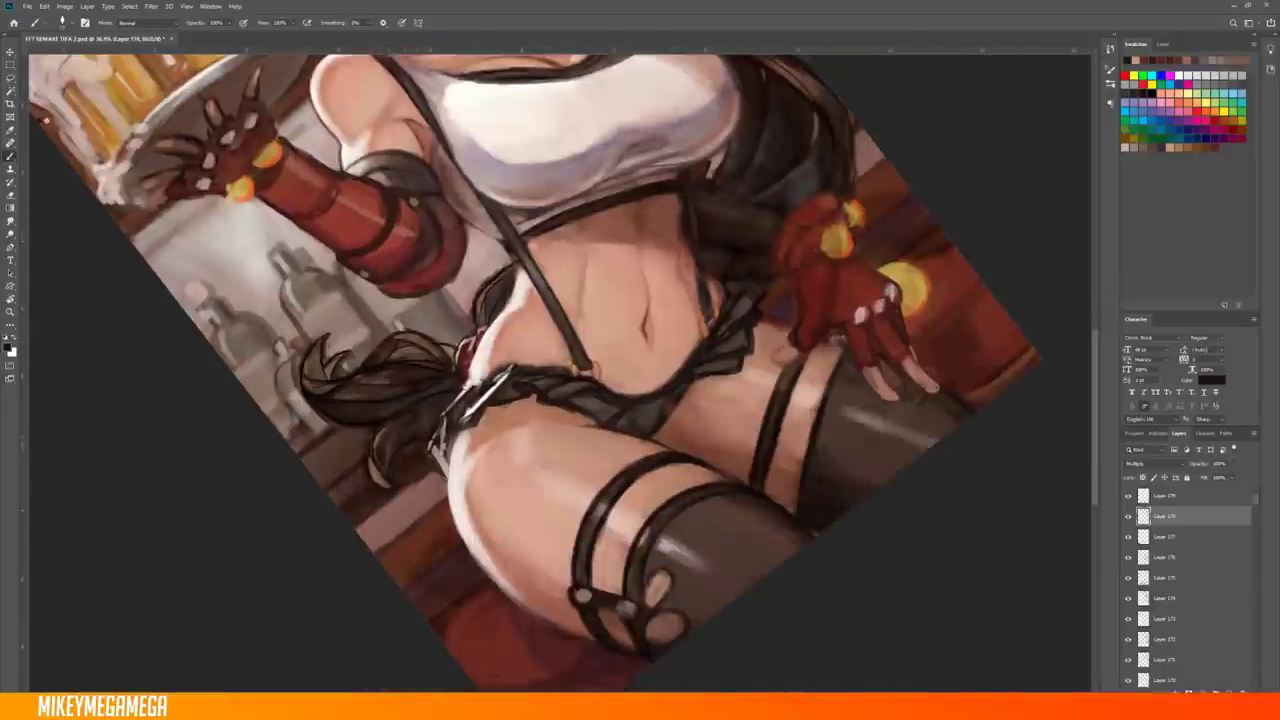
pyautogui.hotkey('ctrl', '0')
pyautogui.hotkey('ctrl', 'shift', 'h')
pyautogui.scroll(2, 449, 315)
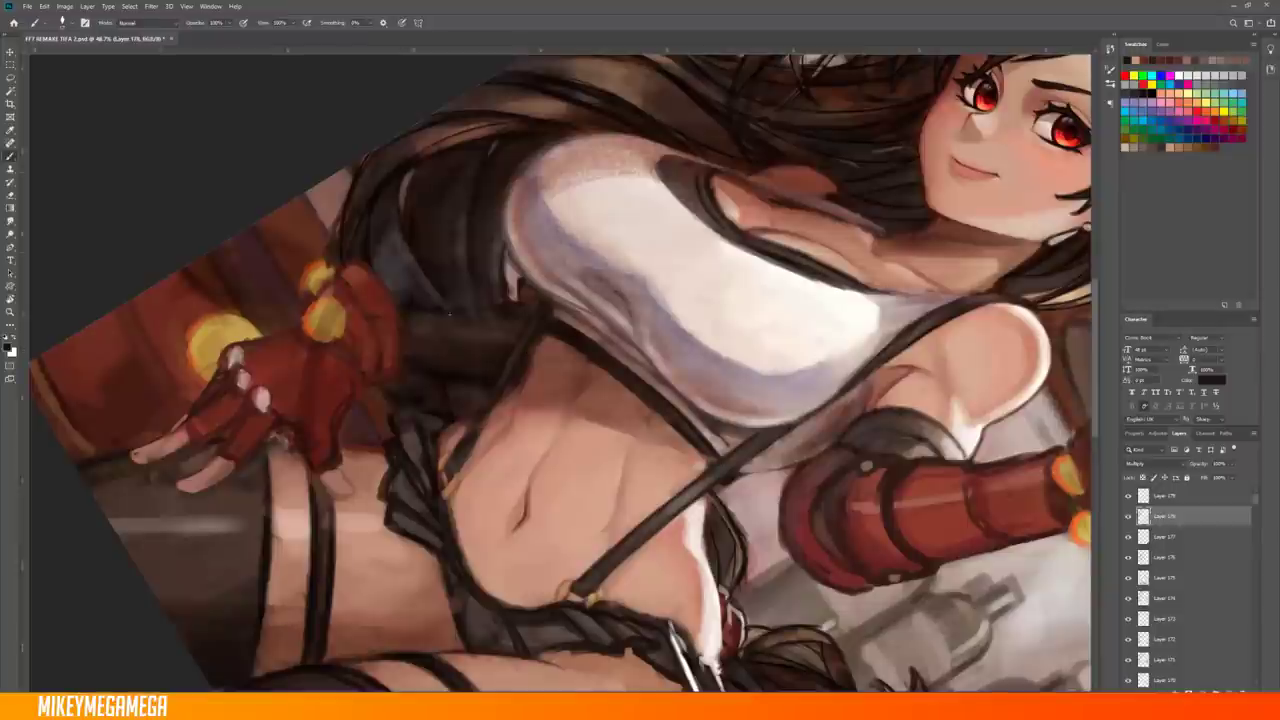
pyautogui.hotkey('ctrl', '0')
pyautogui.scroll(2, 410, 389)
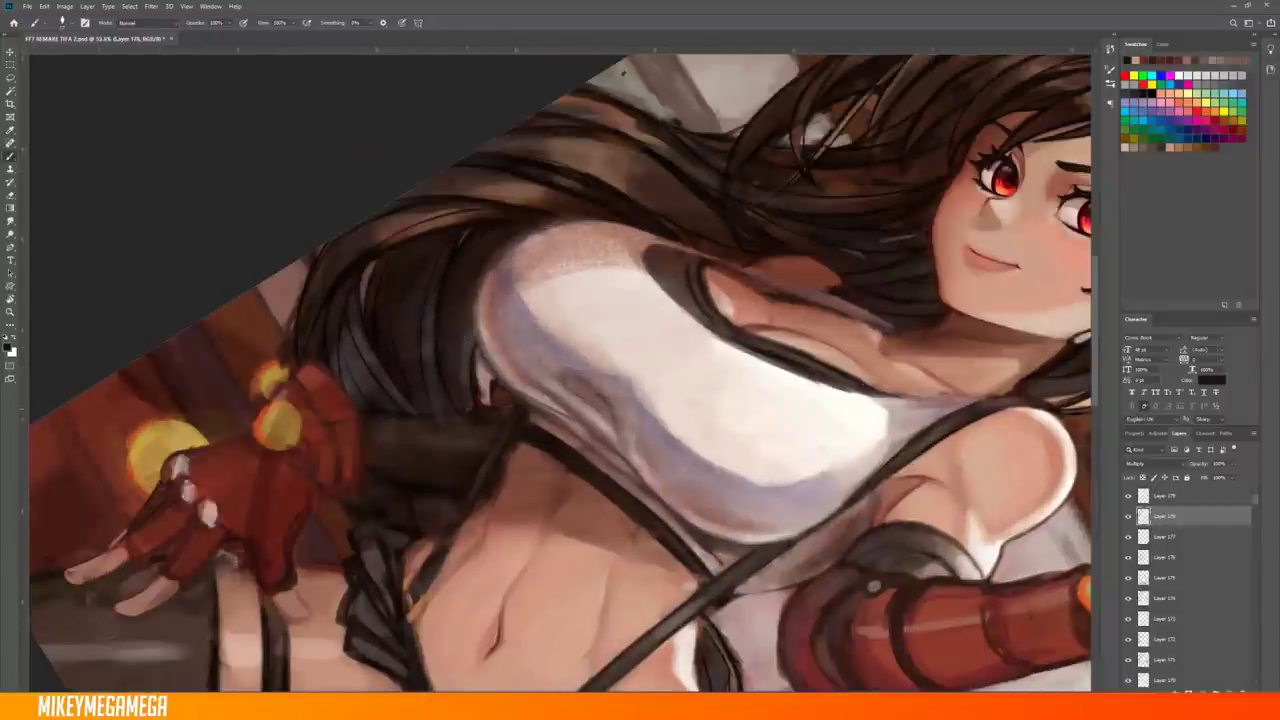
# Paint light highlight bands and soft strands across the crown and fringe of the hair on a new layer
pyautogui.hotkey('ctrl', '0')
pyautogui.hotkey('ctrl', 'shift', 'alt', 'n')
pyautogui.scroll(2, 585, 210)
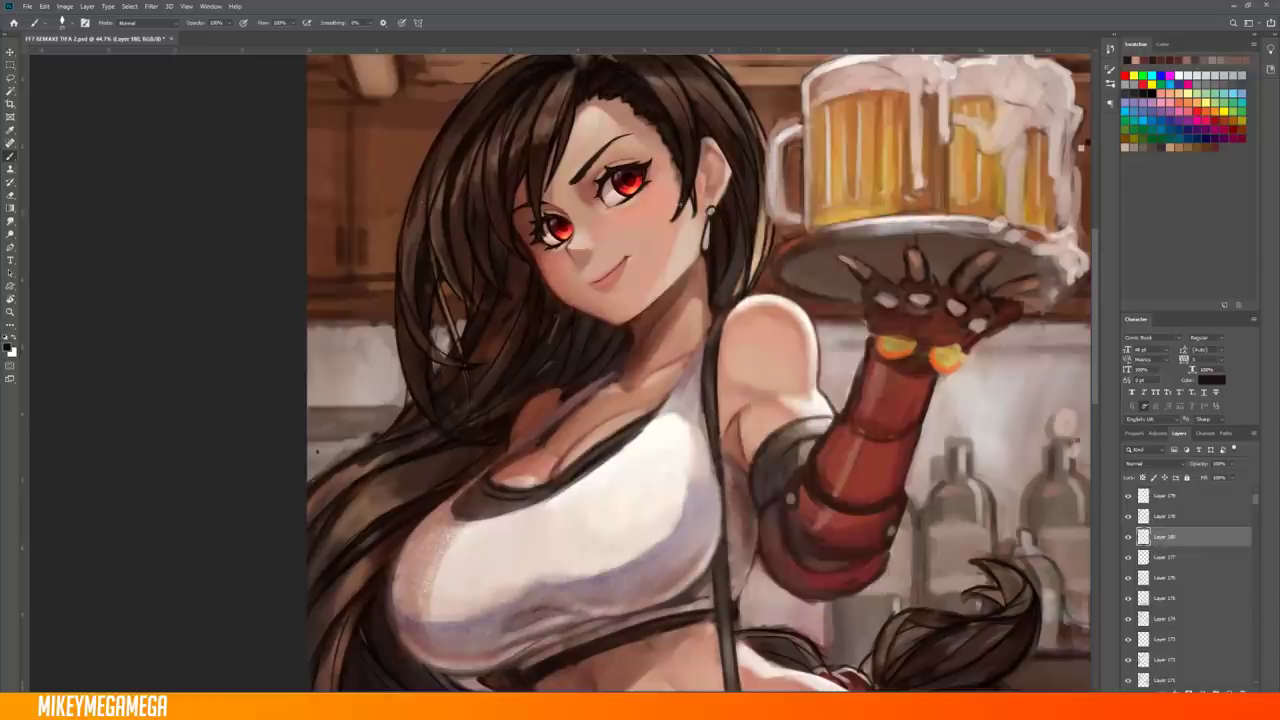
pyautogui.rightClick(480, 208)
pyautogui.press('Escape')
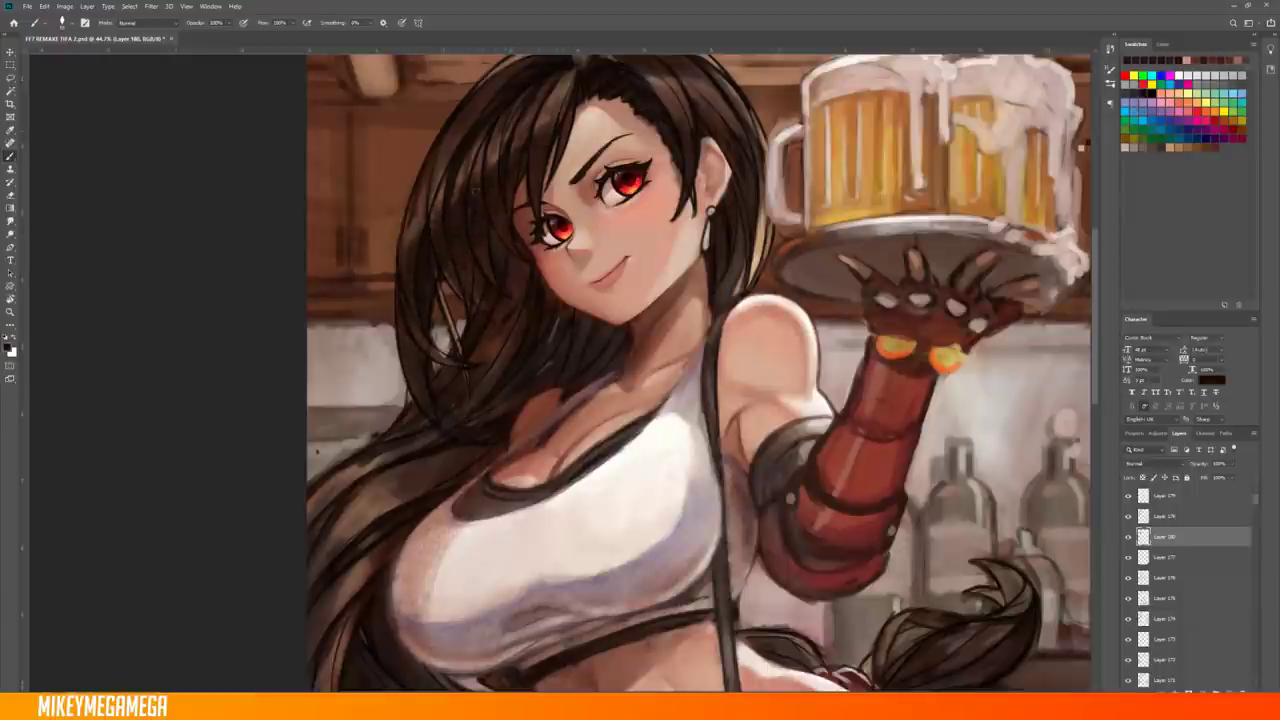
pyautogui.moveTo(480, 200); pyautogui.dragTo(444, 232)
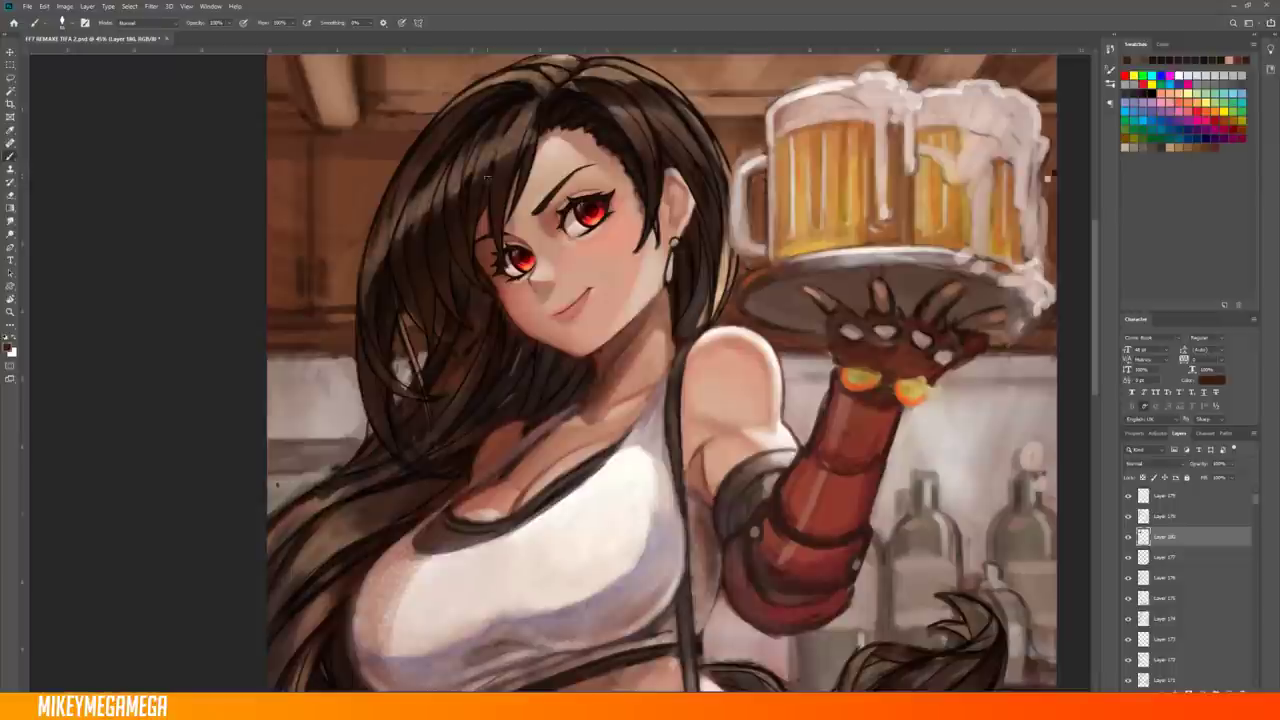
pyautogui.scroll(-2, 440, 250)
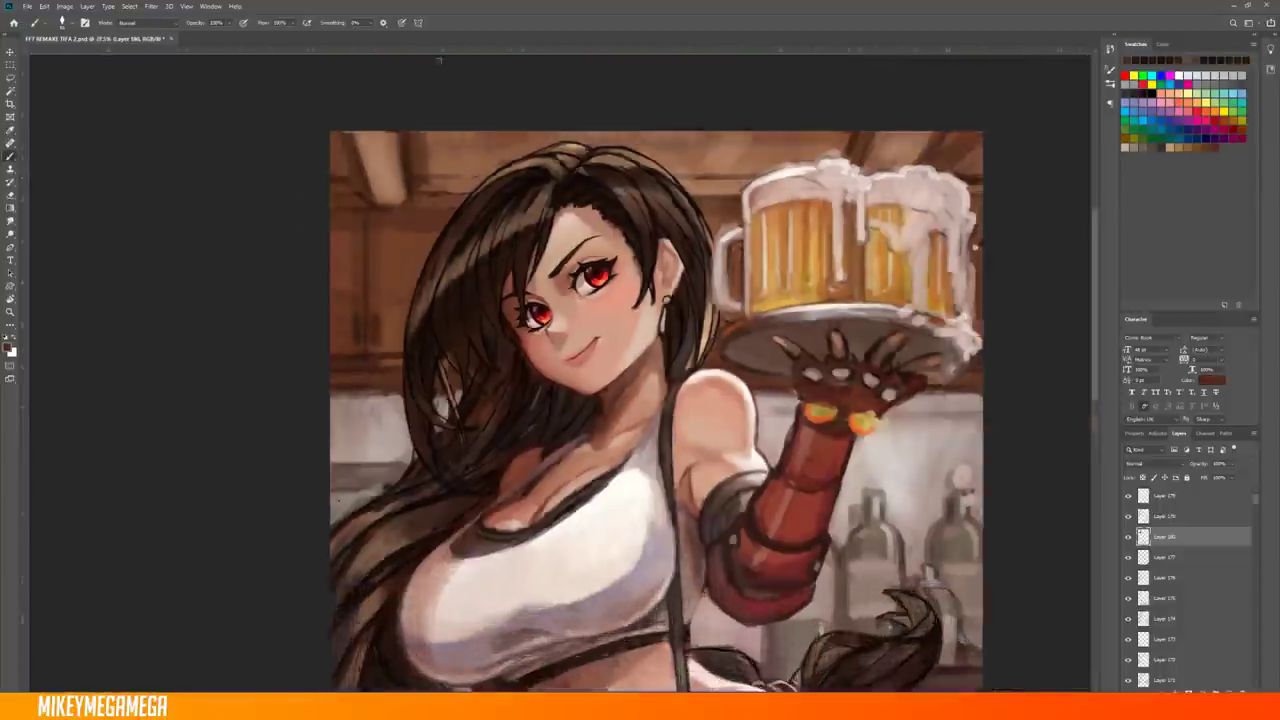
pyautogui.scroll(3, 440, 250)
pyautogui.scroll(-2, 549, 358)
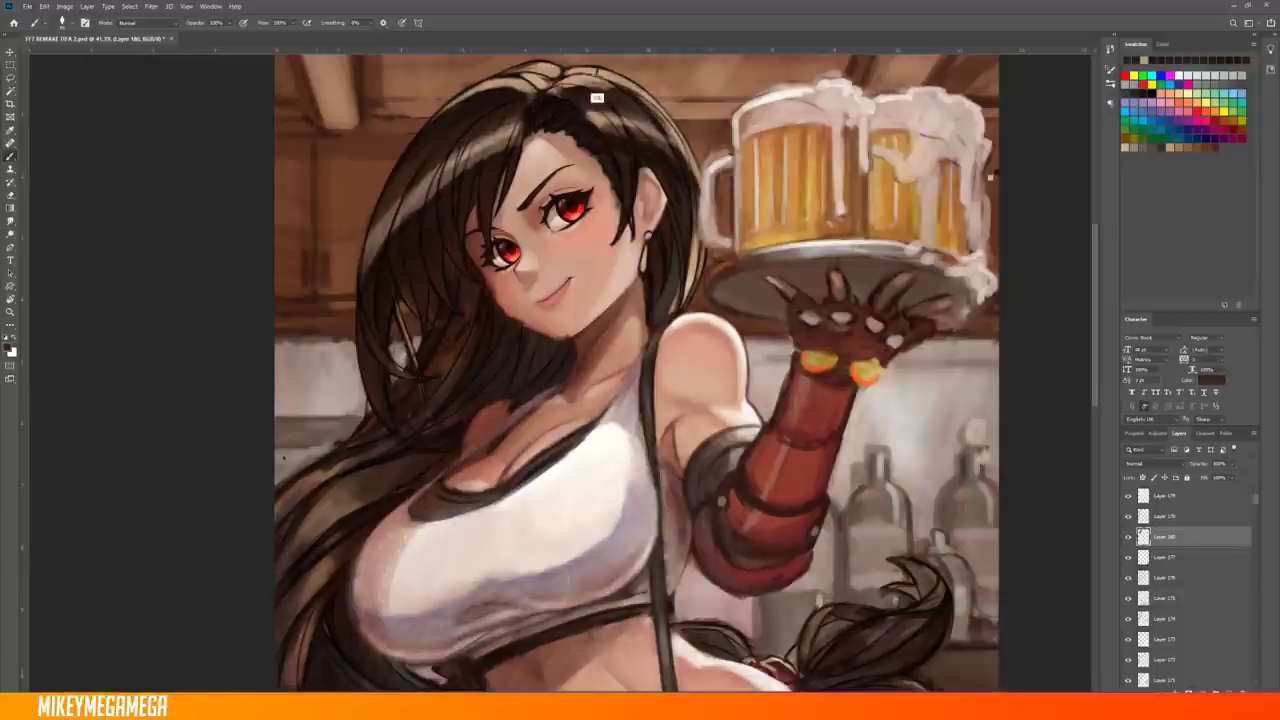
# Sample dark hair tones and refine the strands of the long hair falling beside the torso
pyautogui.scroll(-3, 316, 391)
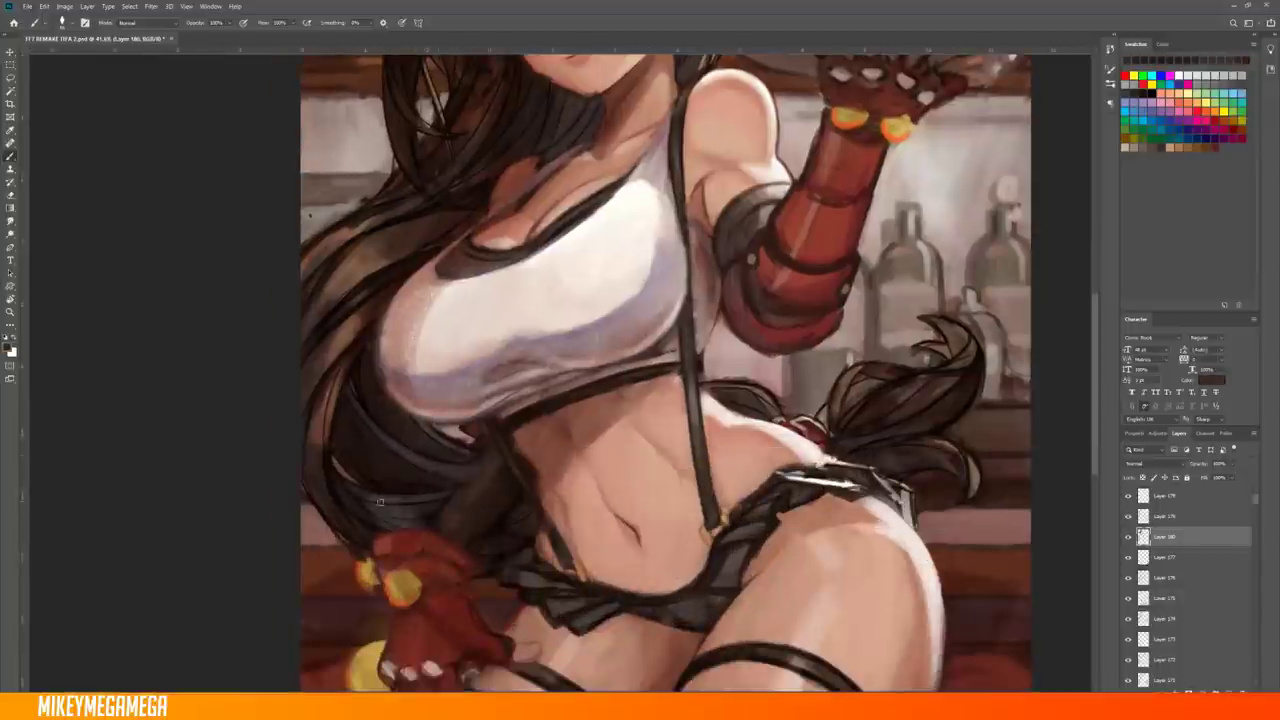
pyautogui.keyDown('alt'); pyautogui.click(314, 284); pyautogui.keyUp('alt')
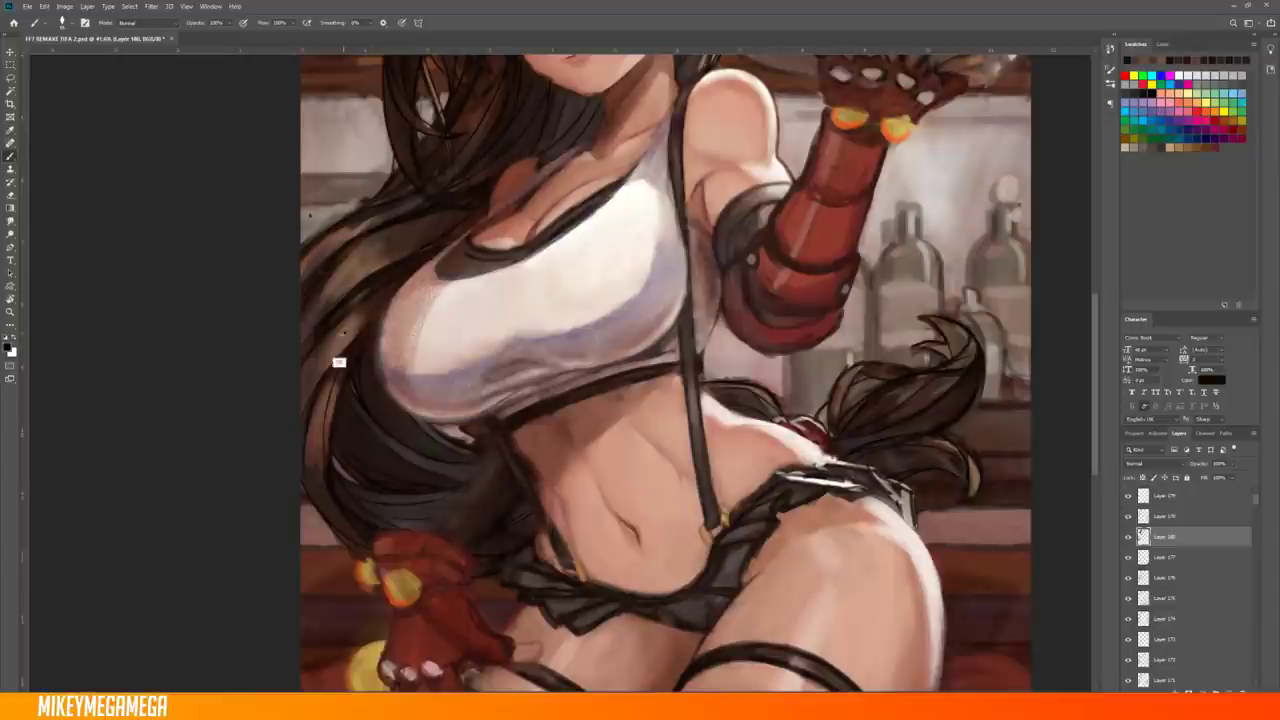
pyautogui.moveTo(372, 280); pyautogui.dragTo(505, 680)
pyautogui.moveTo(310, 213); pyautogui.dragTo(306, 295)
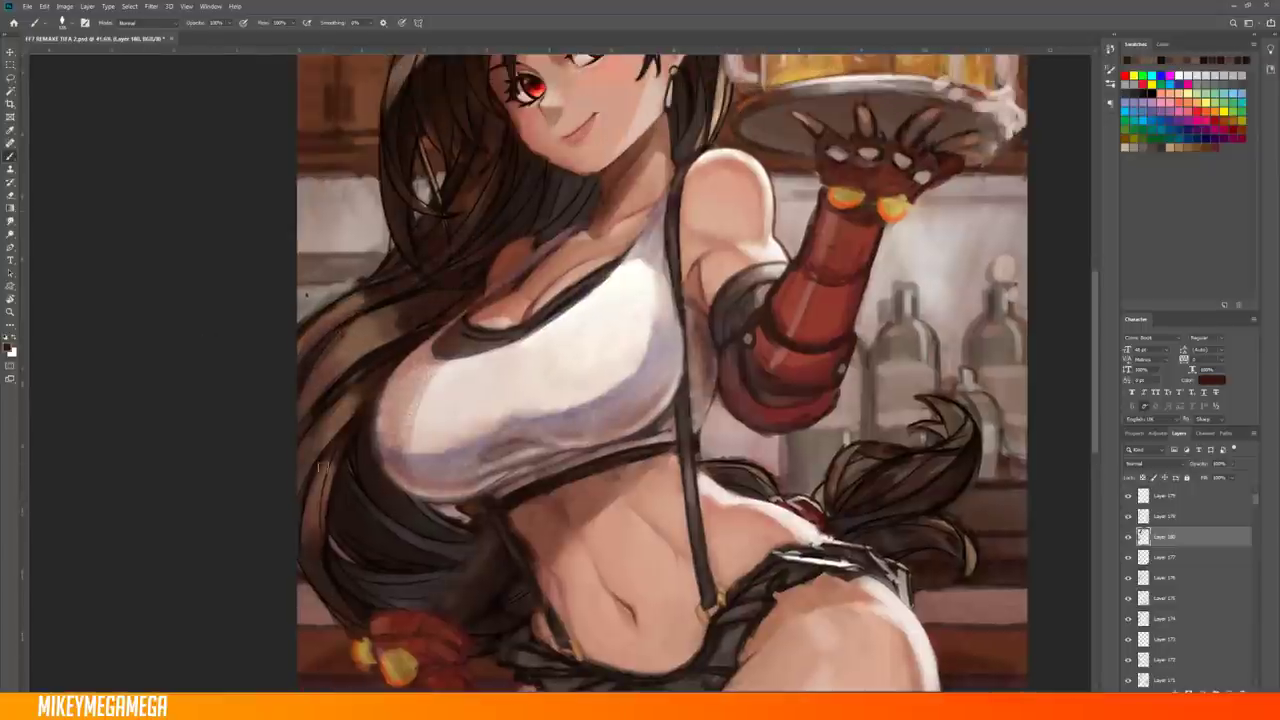
pyautogui.hotkey('ctrl', '-')
pyautogui.hotkey('ctrl', '-')
pyautogui.hotkey('ctrl', '-')
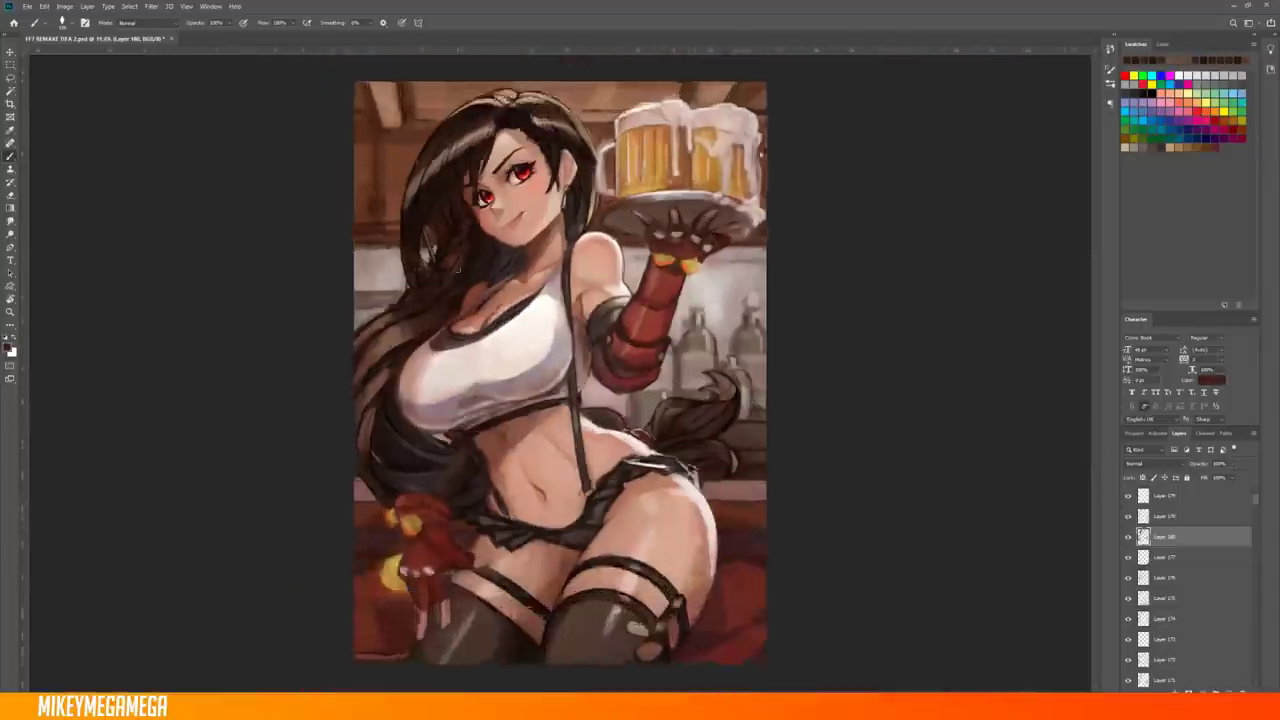
# Smooth the brown tones on the curled hair tip behind the hip
pyautogui.hotkey('ctrl', '+')
pyautogui.hotkey('ctrl', '+')
pyautogui.hotkey('ctrl', '-')
pyautogui.hotkey('ctrl', '+')
pyautogui.hotkey('ctrl', '-')
pyautogui.hotkey('ctrl', '+')
pyautogui.hotkey('ctrl', '+')
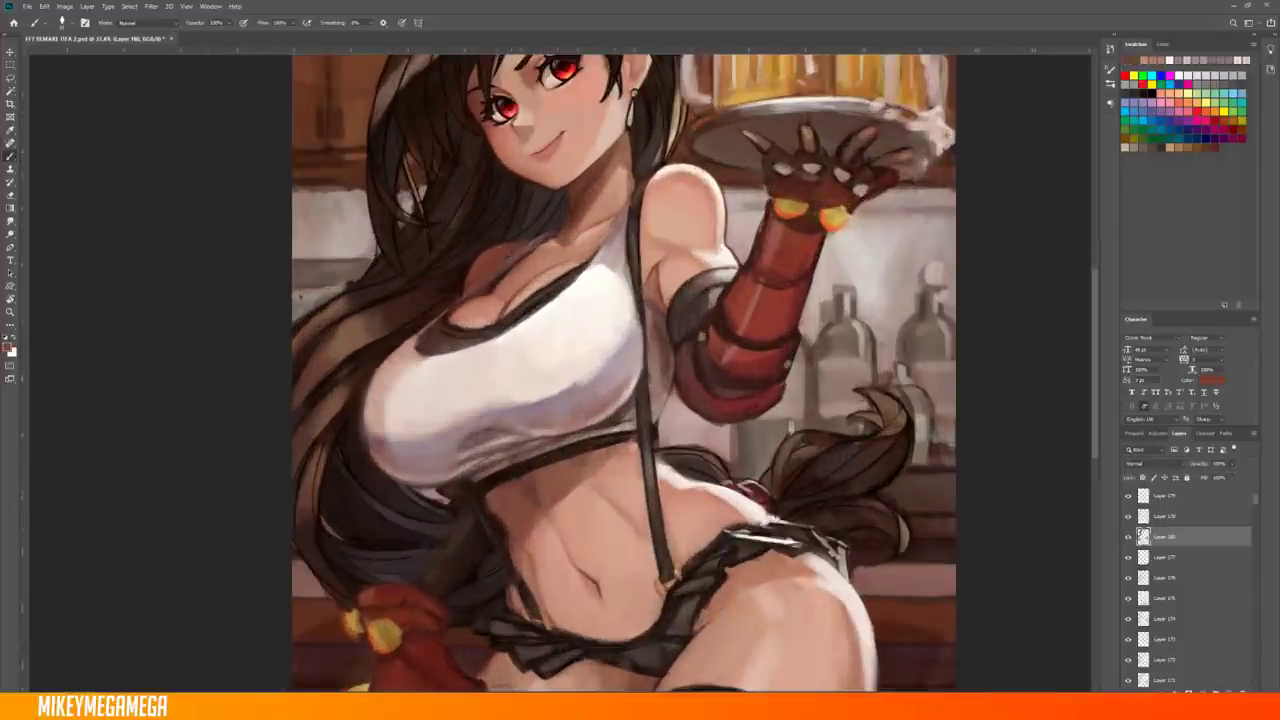
# Smooth the shading along the underside and folds of the white top
pyautogui.hotkey('ctrl', '-')
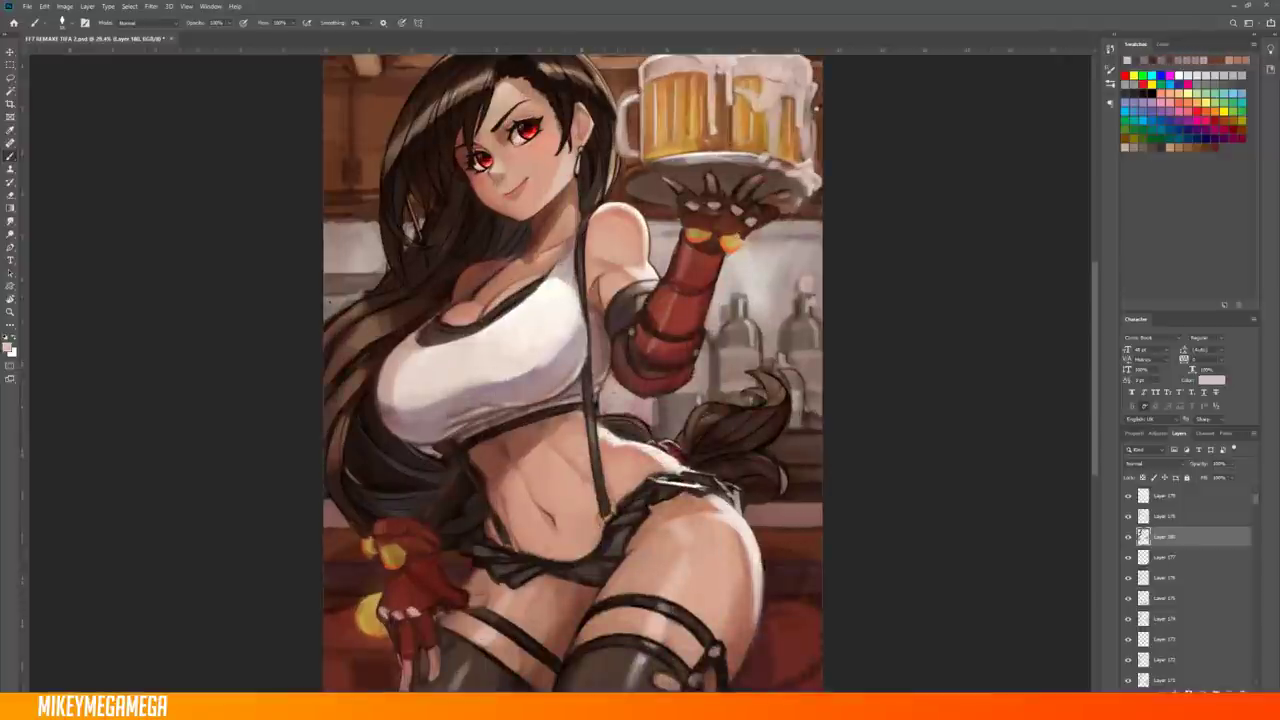
pyautogui.hotkey('ctrl', '-')
pyautogui.hotkey('ctrl', '+')
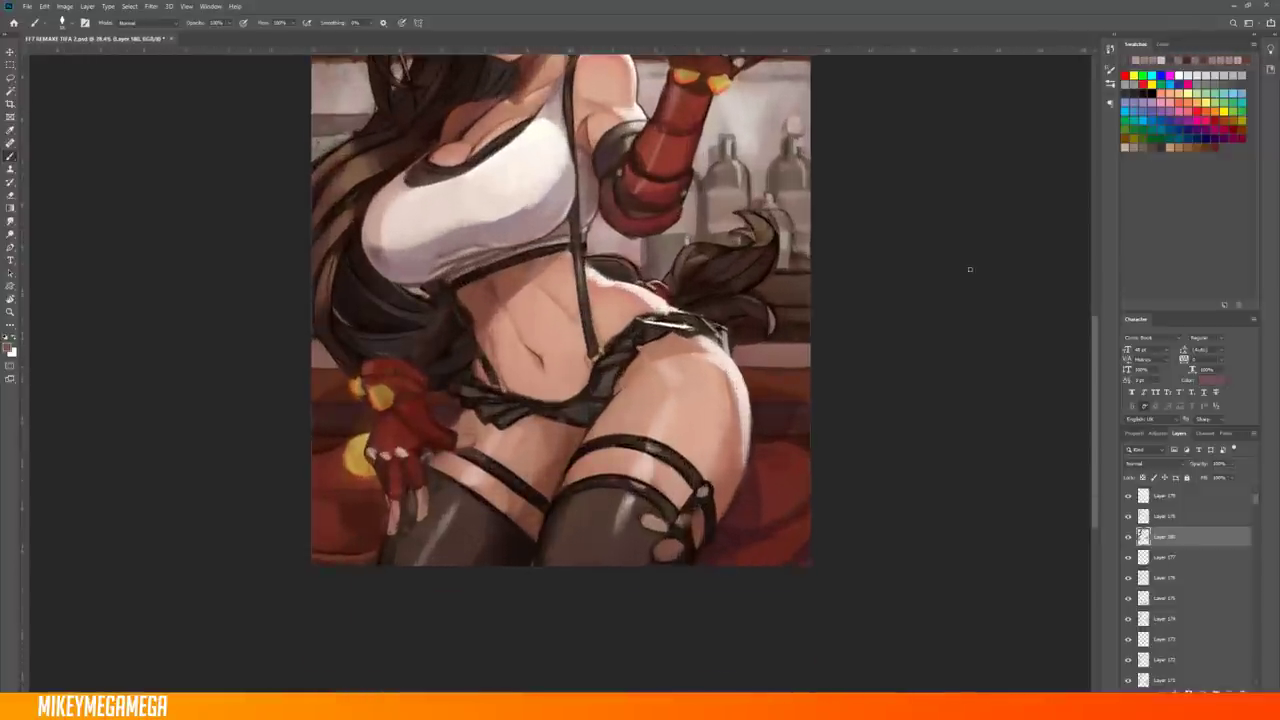
pyautogui.hotkey('ctrl', '-')
pyautogui.hotkey('ctrl', '+')
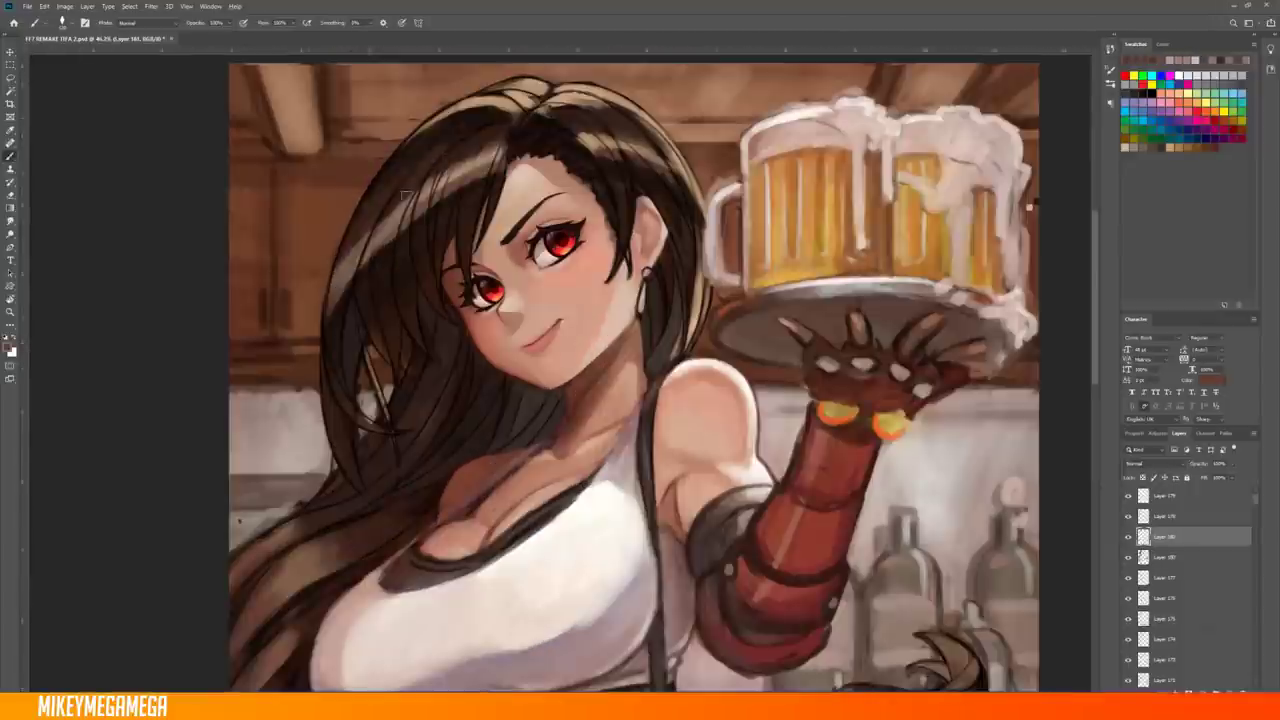
# Clean up the edges of the raised red gauntlet and the white top on new layers
pyautogui.hotkey('ctrl', '-')
pyautogui.hotkey('ctrl', '+')
pyautogui.hotkey('ctrl', '-')
pyautogui.hotkey('ctrl', '-')
pyautogui.hotkey('ctrl', '+')
pyautogui.hotkey('ctrl', '-')
pyautogui.hotkey('ctrl', '+')
pyautogui.press('v')
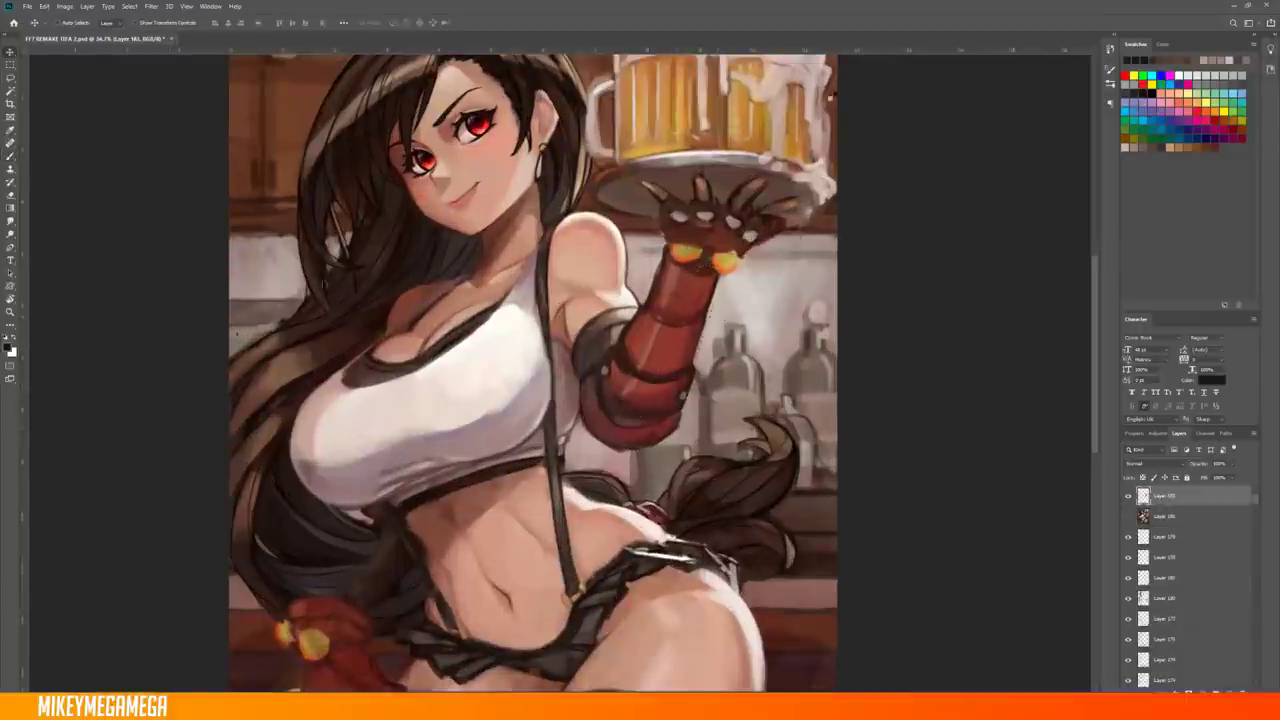
pyautogui.hotkey('ctrl', '-')
pyautogui.hotkey('ctrl', '+')
pyautogui.press('b')
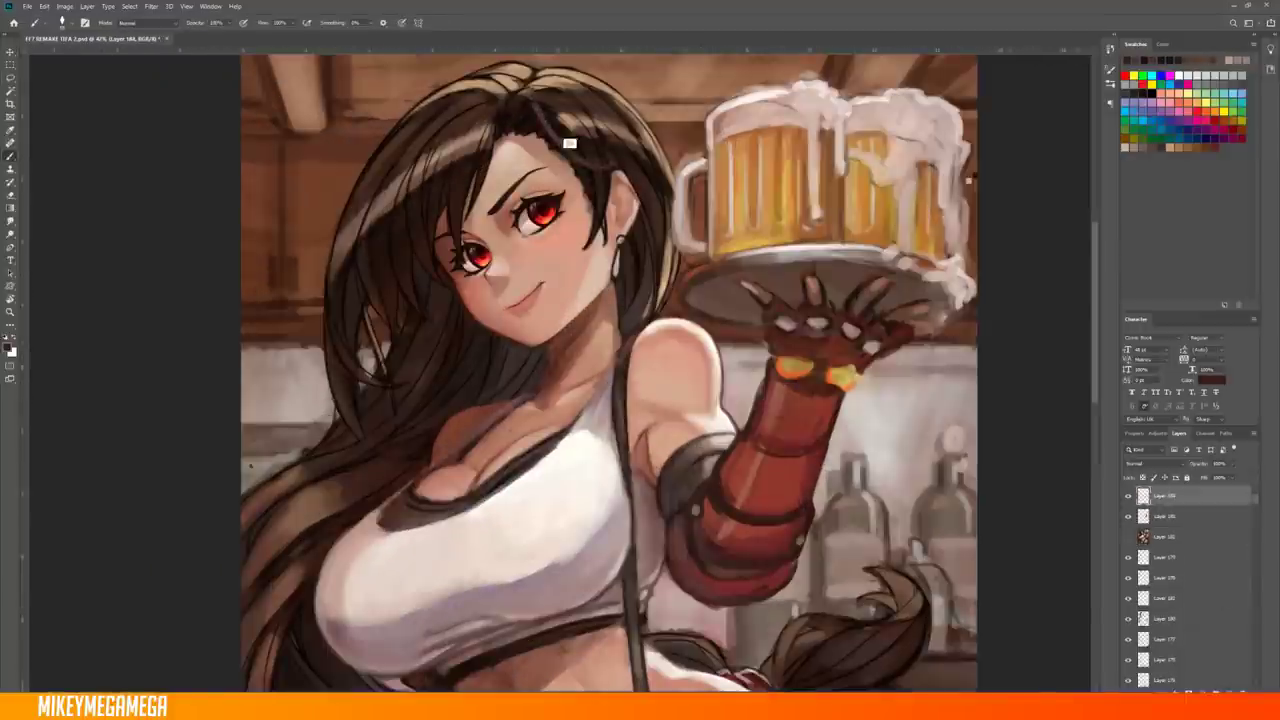
# Sample dark hair color and paint loose strands over the hairline beside the parting
pyautogui.keyDown('alt'); pyautogui.click(569, 143); pyautogui.keyUp('alt')
pyautogui.hotkey('ctrl', '-')
pyautogui.rightClick(403, 197)
pyautogui.press('Escape')
pyautogui.hotkey('ctrl', '-')
pyautogui.hotkey('ctrl', '+')
pyautogui.keyDown('alt'); pyautogui.click(493, 236); pyautogui.keyUp('alt')
# Add a layer in Overlay mode for a salmon tint on the figure and adjust its opacity
pyautogui.hotkey('ctrl', 'shift', 'alt', 'n')
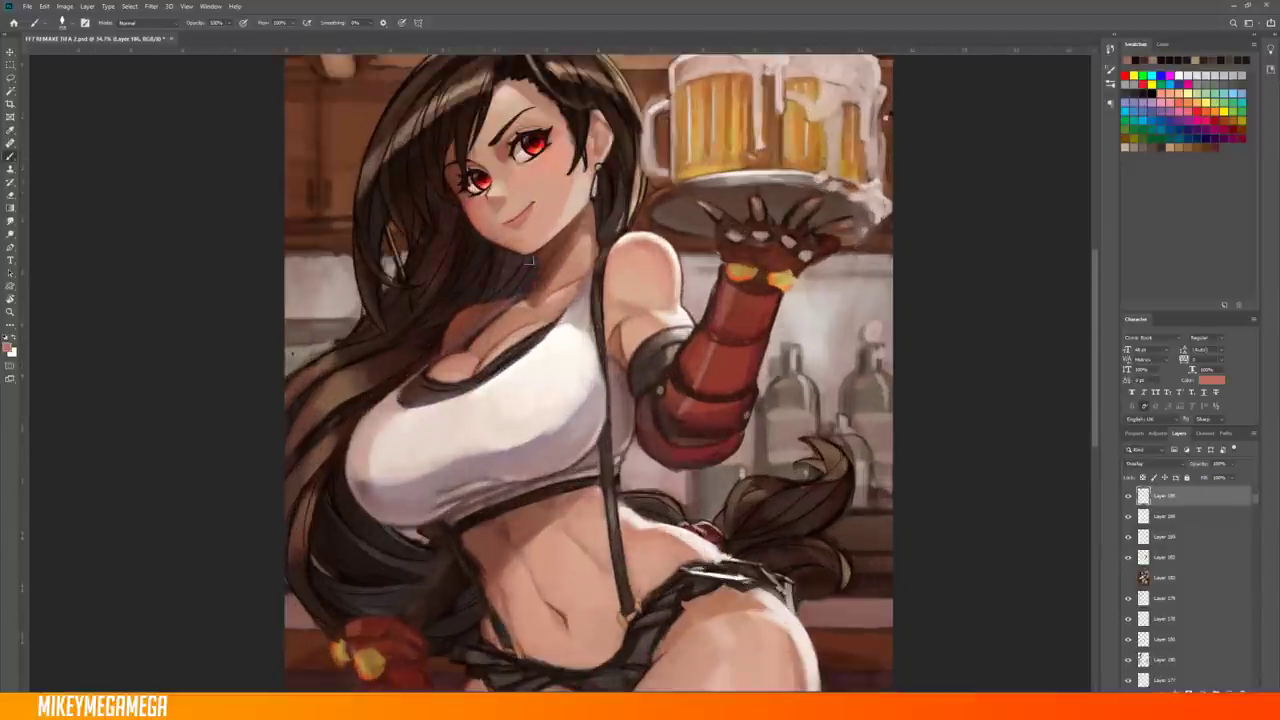
pyautogui.hotkey('ctrl', '-')
pyautogui.hotkey('ctrl', '+')
pyautogui.hotkey('ctrl', '+')
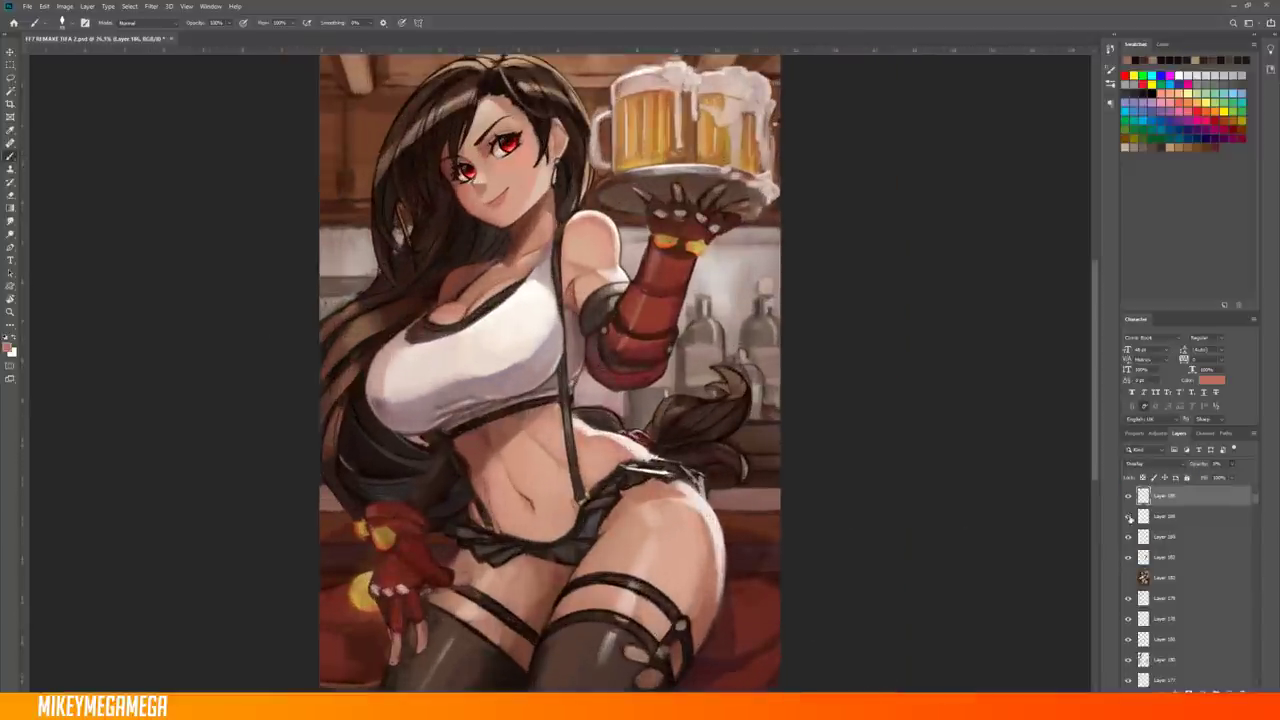
pyautogui.hotkey('ctrl', '+')
pyautogui.hotkey('ctrl', '-')
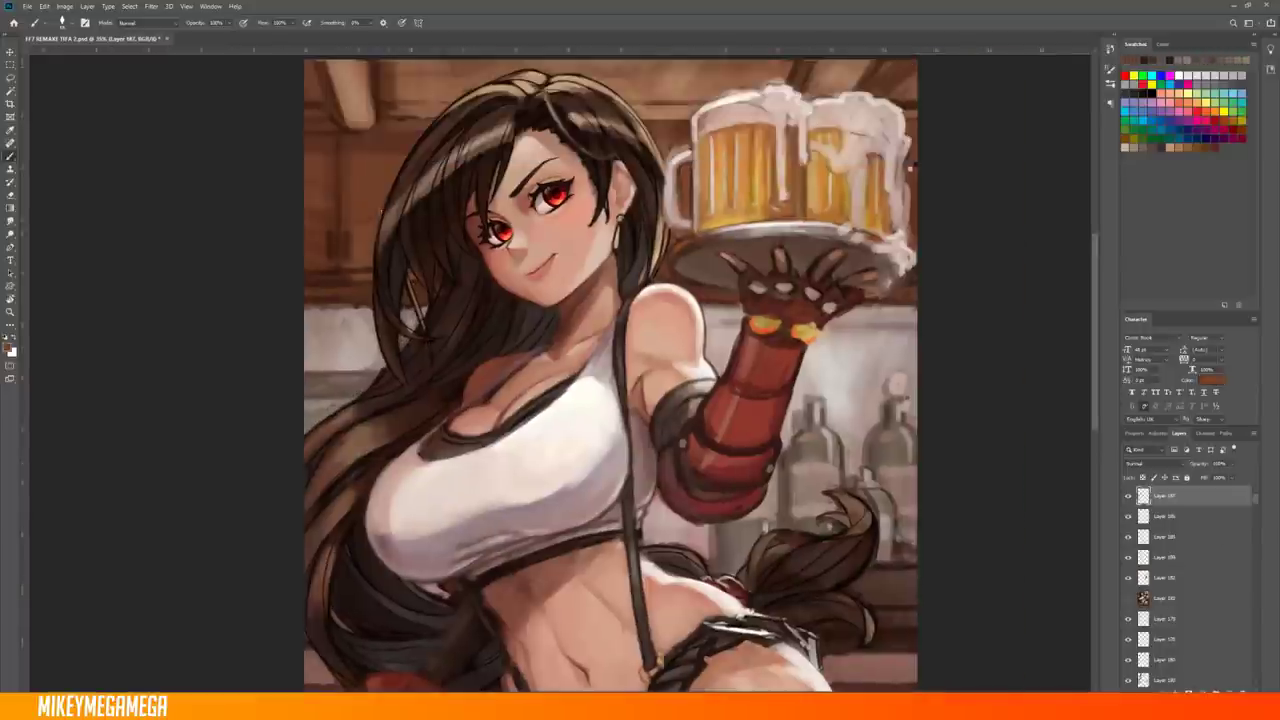
# Retouch the lower hem of the white top and the adjacent midriff skin with muted pink tones
pyautogui.hotkey('ctrl', '+')
pyautogui.hotkey('ctrl', '-')
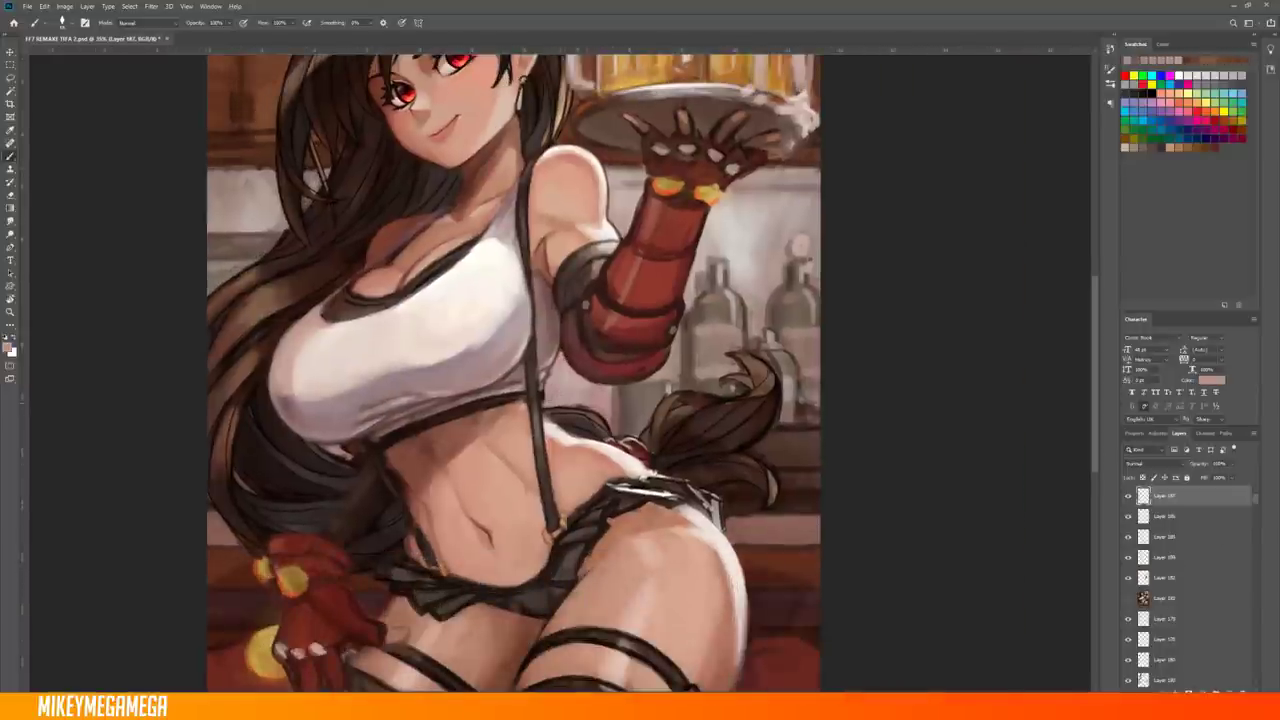
pyautogui.hotkey('ctrl', '+')
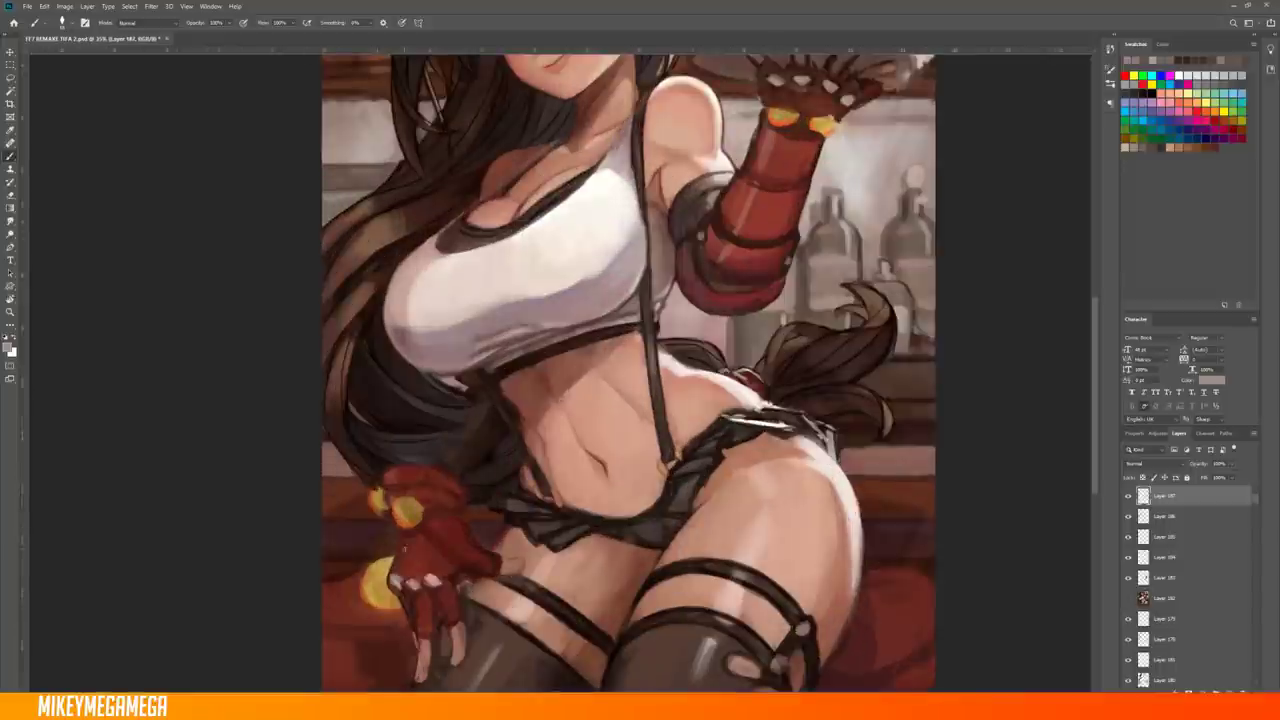
pyautogui.hotkey('ctrl', '-')
pyautogui.hotkey('ctrl', '+')
pyautogui.rightClick(657, 290)
pyautogui.press('Escape')
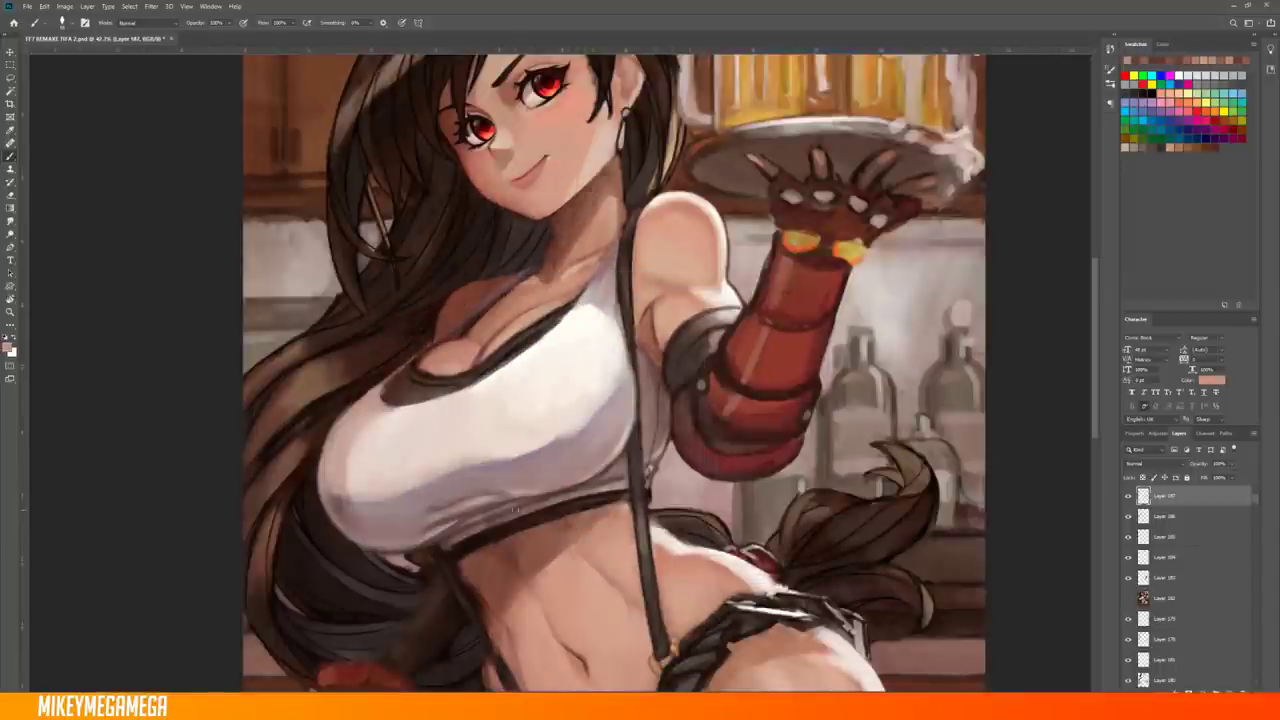
# Add a new layer in Multiply mode and tint the bright edge of the hip and thigh red
pyautogui.hotkey('ctrl', 'shift', 'alt', 'n')
pyautogui.hotkey('shift', 'alt', 'm')
pyautogui.hotkey('ctrl', '-')
pyautogui.hotkey('ctrl', '-')
pyautogui.hotkey('ctrl', '-')
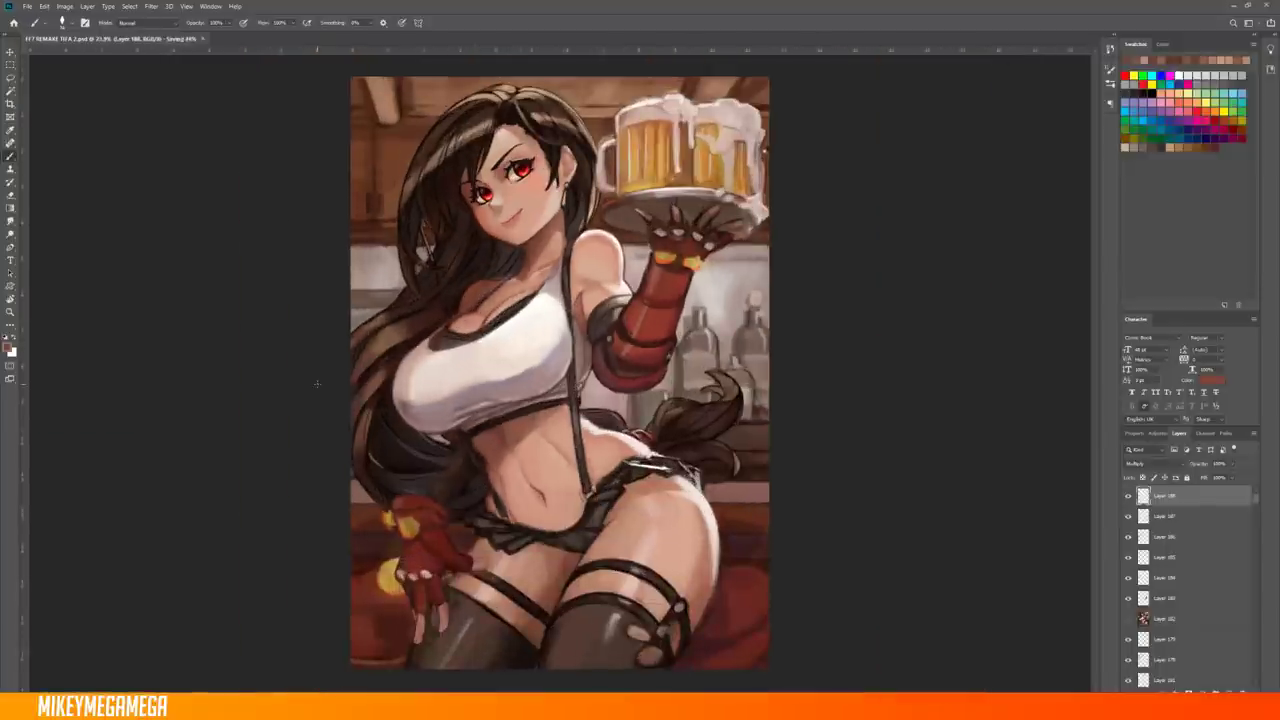
pyautogui.hotkey('ctrl', '+')
pyautogui.moveTo(460, 552)
pyautogui.mouseDown()
pyautogui.moveTo(580, 565)
pyautogui.moveTo(732, 472)
pyautogui.mouseUp()
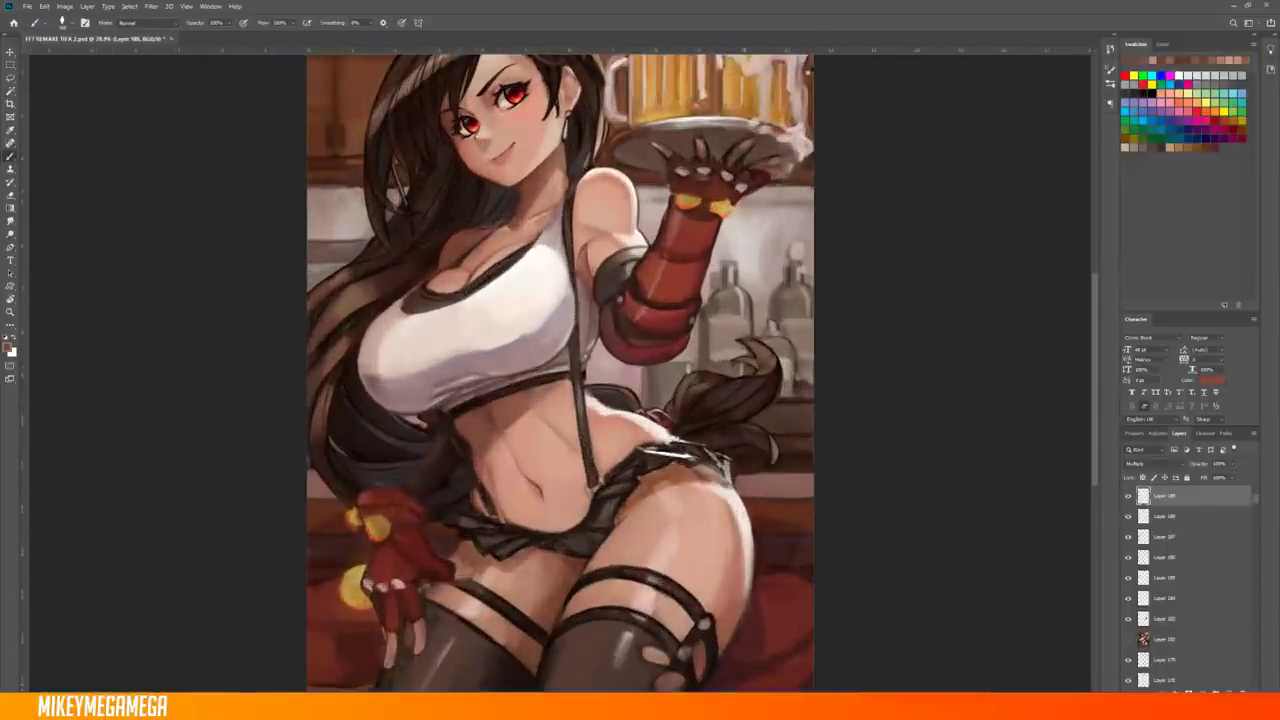
pyautogui.hotkey('ctrl', '-')
pyautogui.hotkey('ctrl', '+')
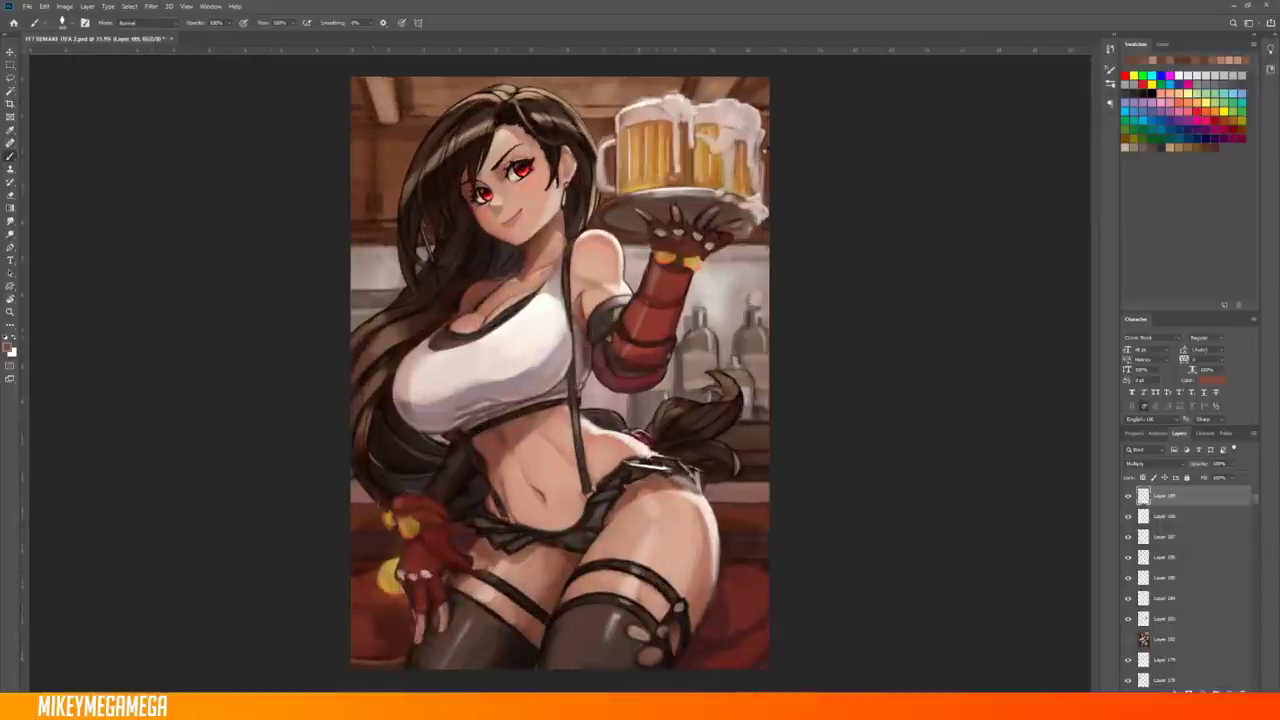
# Save the painting
pyautogui.moveTo(590, 222); pyautogui.dragTo(578, 133)
pyautogui.hotkey('ctrl', '-')
pyautogui.hotkey('ctrl', '-')
pyautogui.hotkey('ctrl', '+')
pyautogui.hotkey('ctrl', 's')
# Add a new layer and paint near-white light over the upper chest area of the white top
pyautogui.hotkey('ctrl', '+')
pyautogui.rightClick(651, 243)
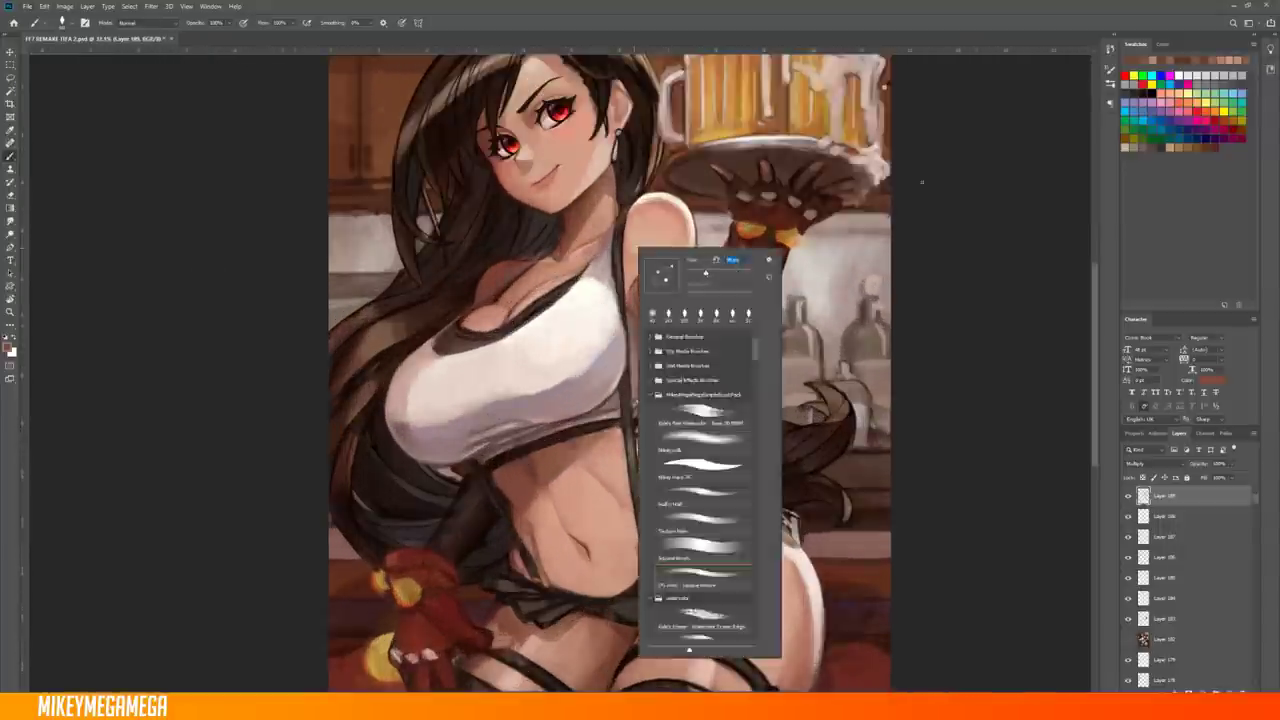
pyautogui.hotkey('ctrl', '+')
pyautogui.press('x')
pyautogui.hotkey('ctrl', 'shift', 'alt', 'n')
pyautogui.moveTo(380, 440); pyautogui.dragTo(465, 392)
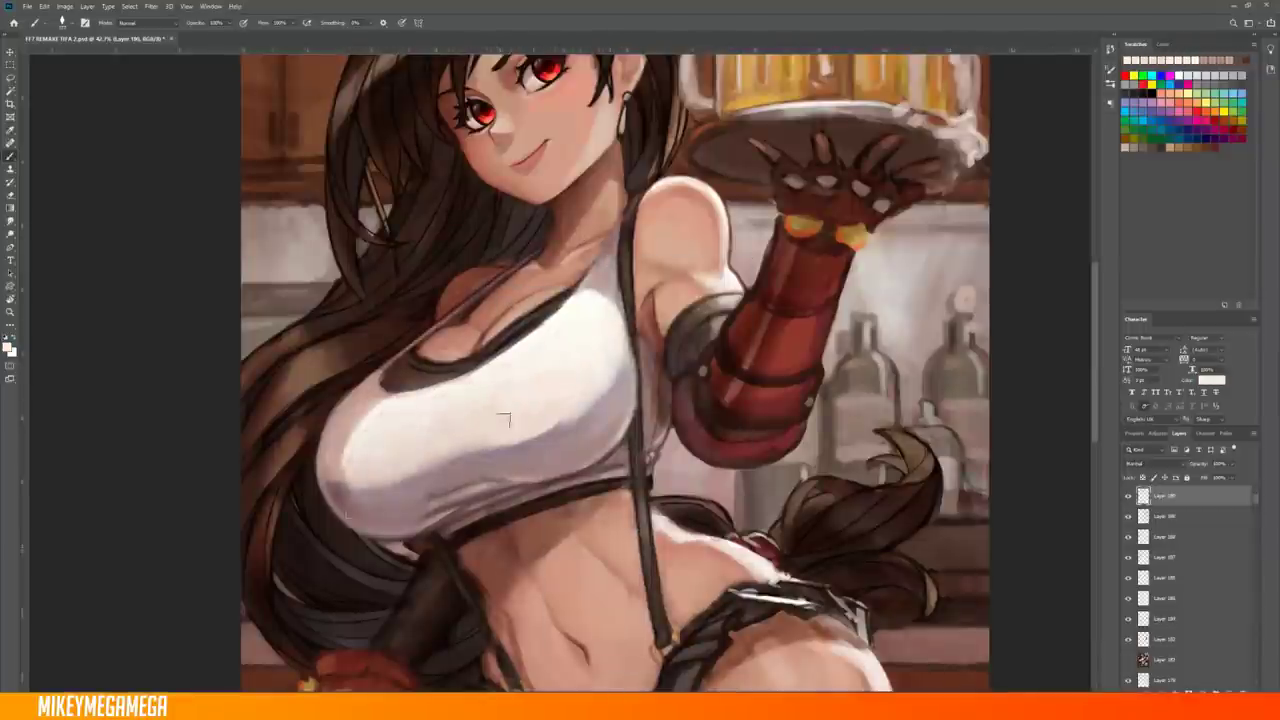
# Sample dark red from the raised arm's gauntlet and retouch its edge near the elbow
pyautogui.hotkey('ctrl', '-')
pyautogui.hotkey('ctrl', '+')
pyautogui.moveTo(500, 330); pyautogui.dragTo(543, 310)
pyautogui.keyDown('alt'); pyautogui.click(515, 385); pyautogui.keyUp('alt')
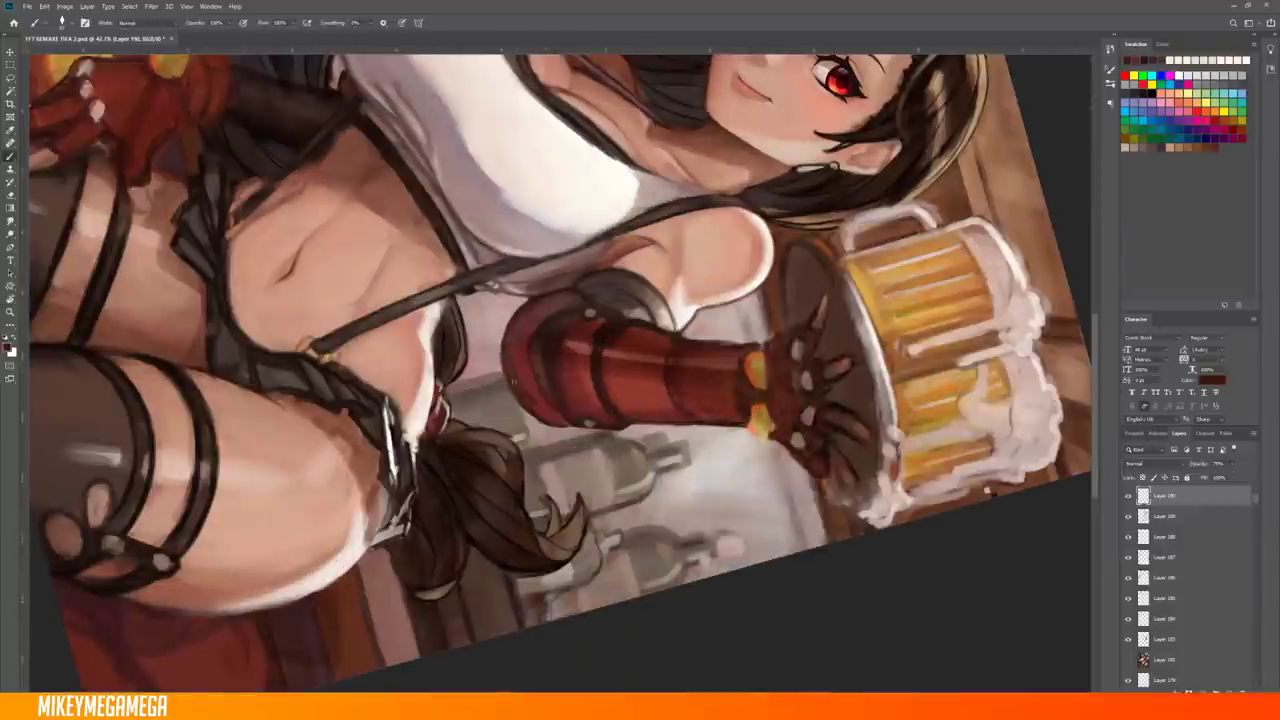
pyautogui.hotkey('ctrl', '-')
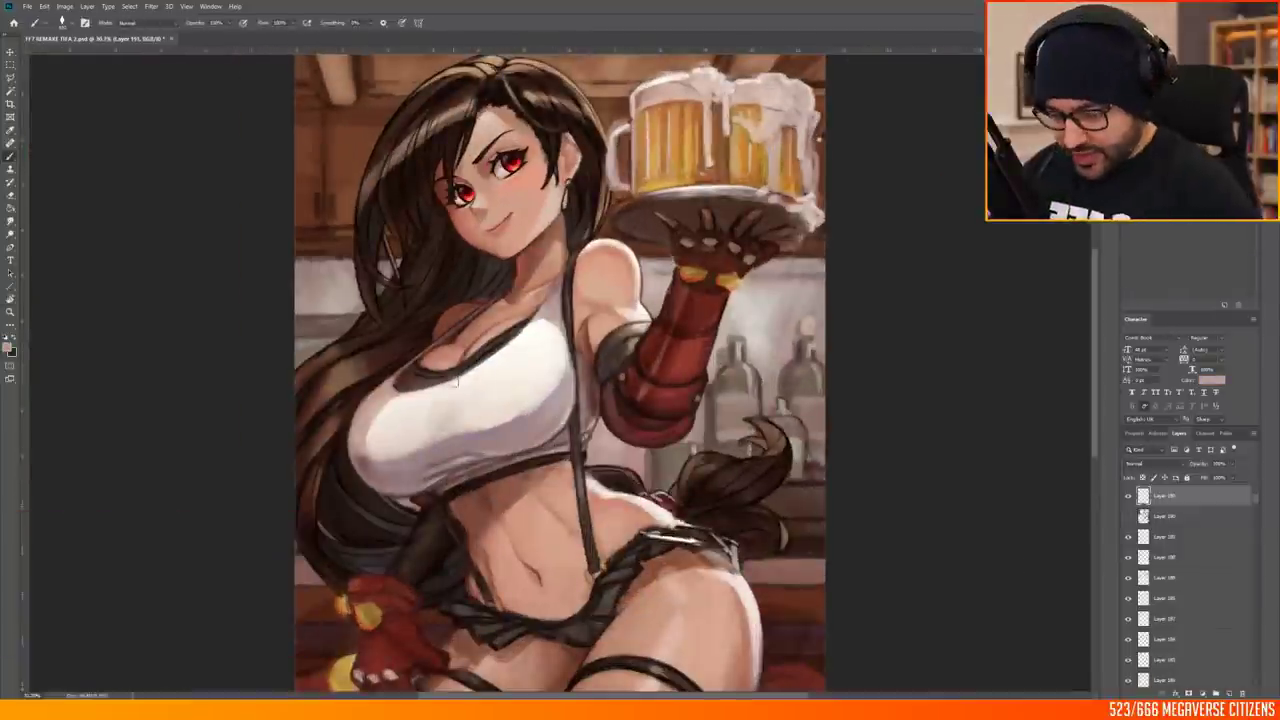
# Add a new layer and paint a muted mauve crease in the middle of the white top's chest
pyautogui.scroll(2, 343, 455)
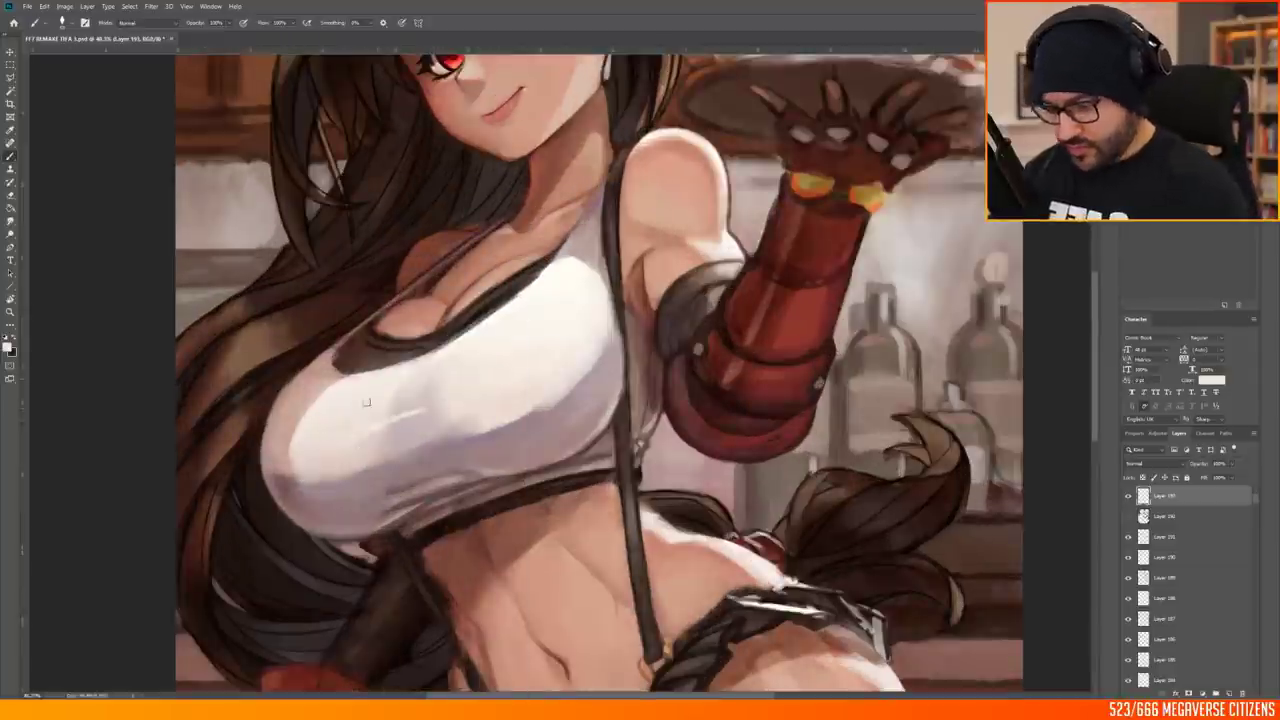
pyautogui.hotkey('ctrl', 'shift', 'alt', 'n')
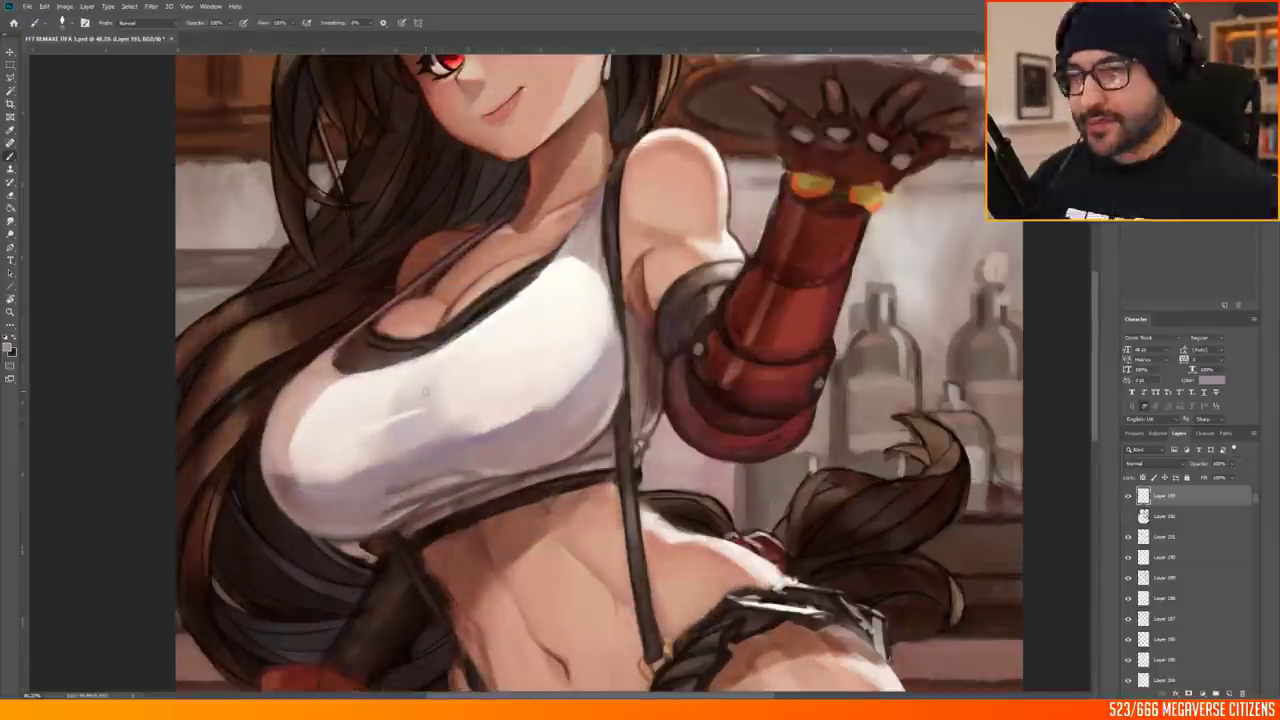
pyautogui.rightClick(442, 388)
pyautogui.press('Escape')
pyautogui.moveTo(430, 400); pyautogui.dragTo(410, 366)
pyautogui.scroll(-3, 445, 268)
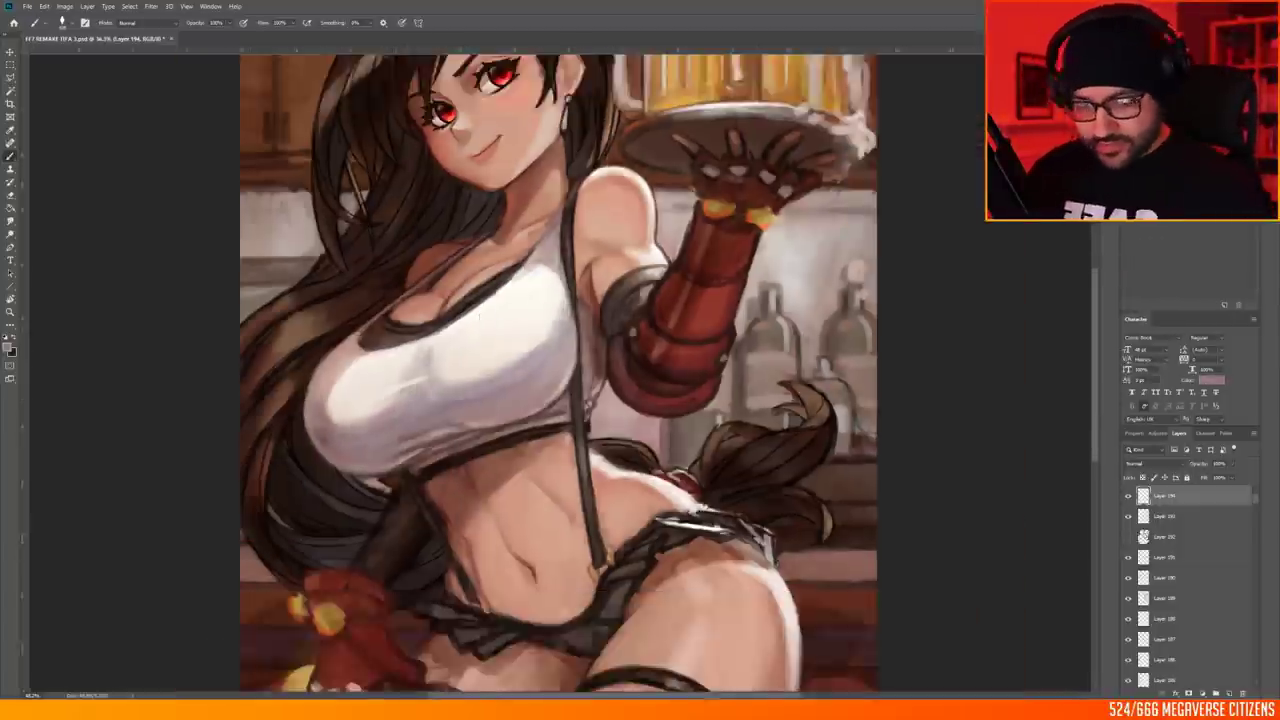
# Build up soft mauve shading below the central crease of the white top and along its underside
pyautogui.scroll(3, 475, 293)
pyautogui.rightClick(435, 387)
pyautogui.rightClick(585, 390)
pyautogui.press('Escape')
pyautogui.scroll(-3, 472, 388)
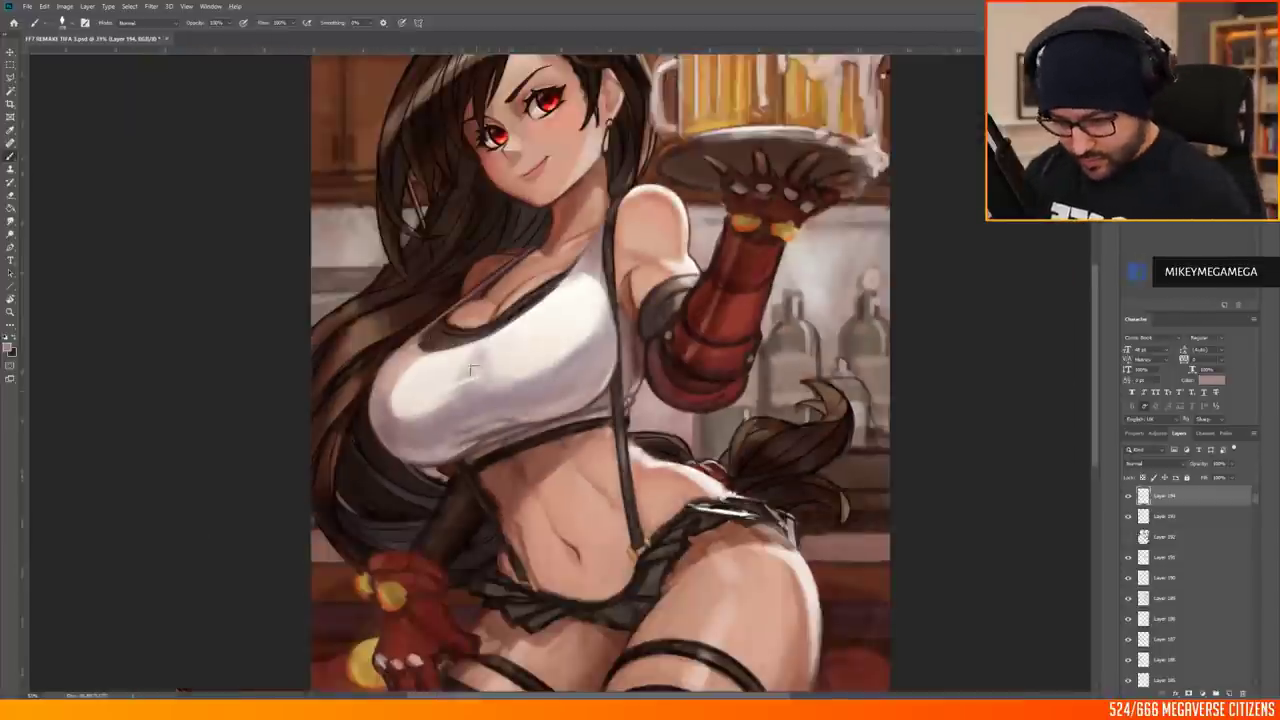
pyautogui.scroll(3, 473, 390)
pyautogui.rightClick(530, 290)
pyautogui.press('Escape')
pyautogui.scroll(-2, 417, 593)
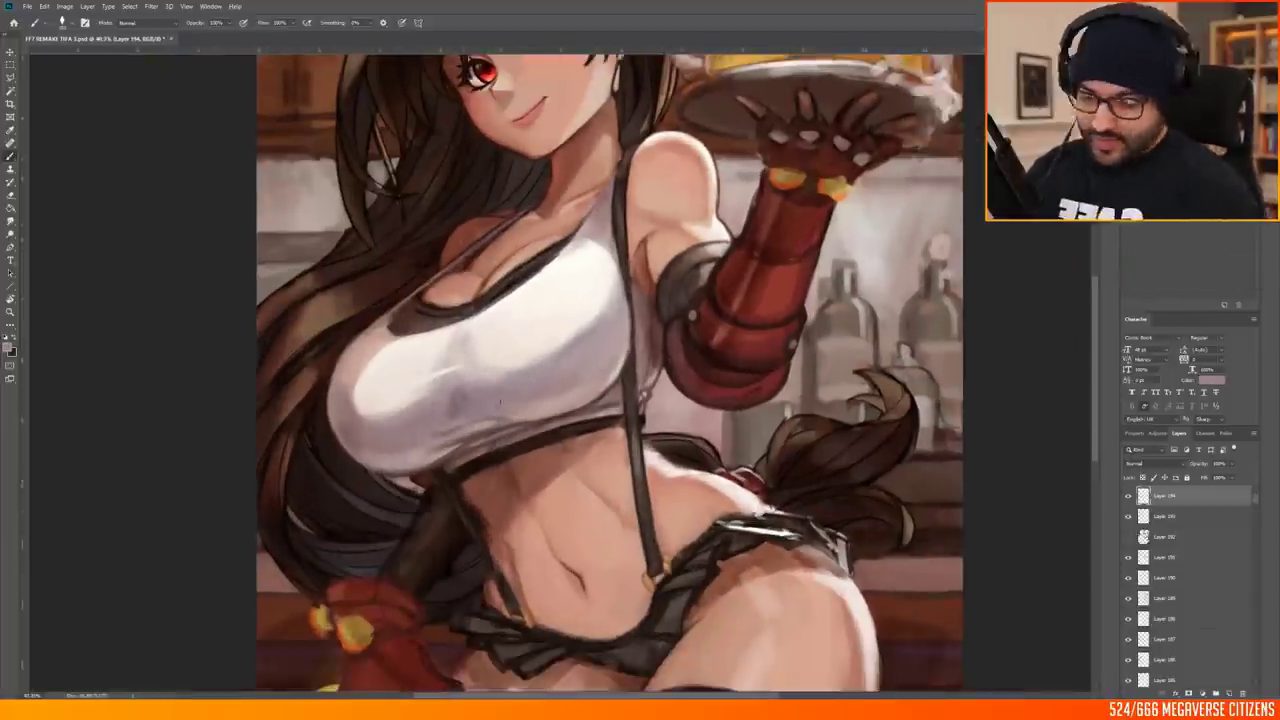
pyautogui.scroll(1, 411, 410)
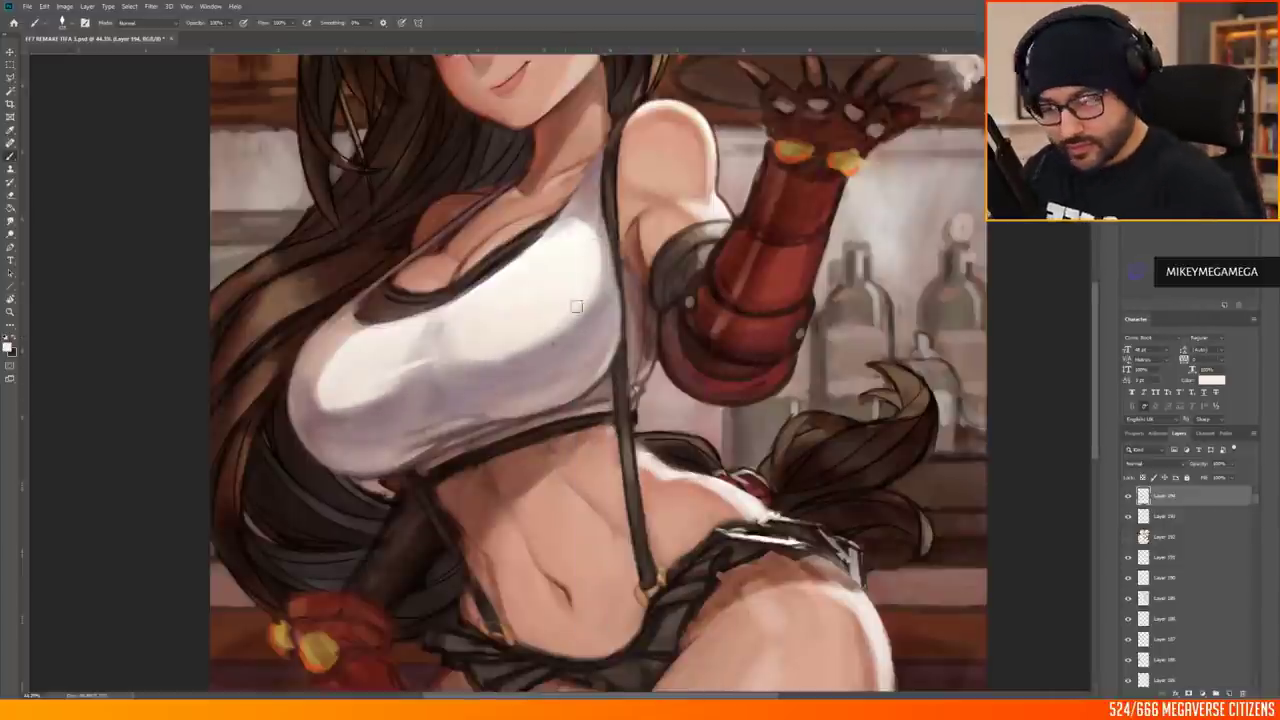
# Sample tones from the white top and blend its highlights into the shaded folds
pyautogui.keyDown('alt'); pyautogui.click(481, 306); pyautogui.keyUp('alt')
pyautogui.scroll(-2, 436, 510)
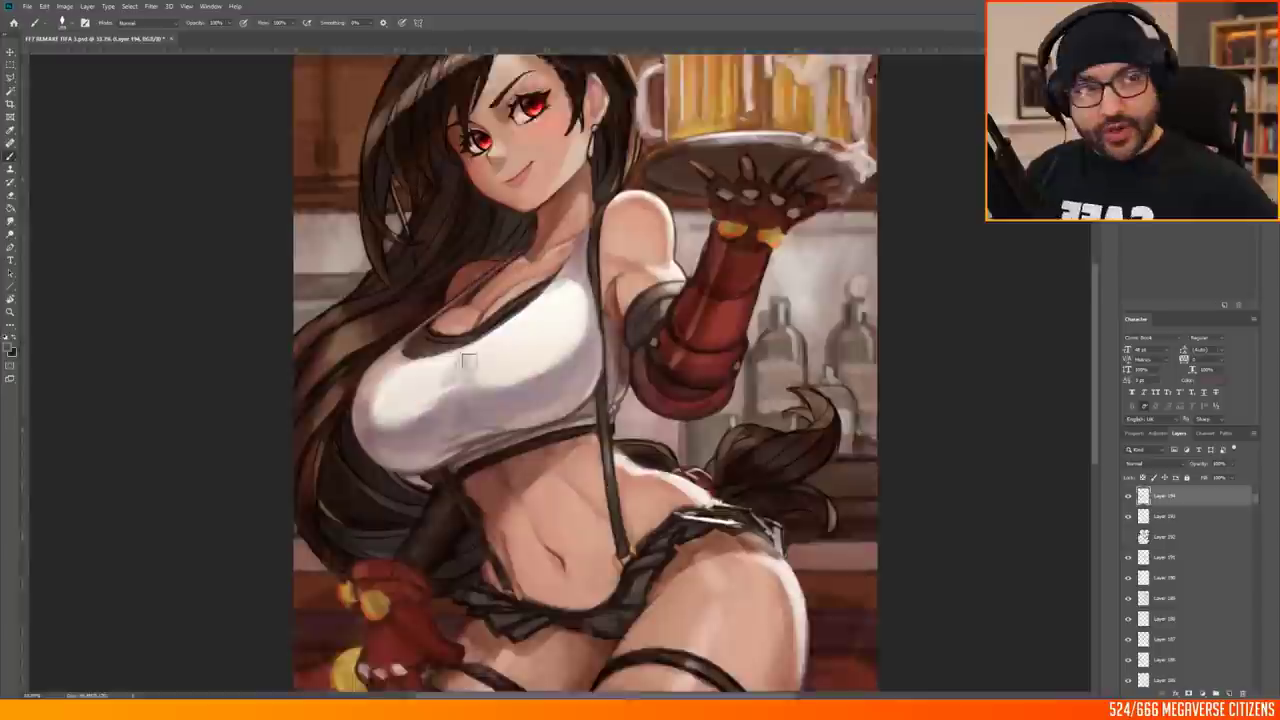
pyautogui.scroll(1, 436, 510)
pyautogui.scroll(-1, 436, 510)
pyautogui.scroll(1, 436, 510)
pyautogui.rightClick(550, 296)
pyautogui.click(540, 428)
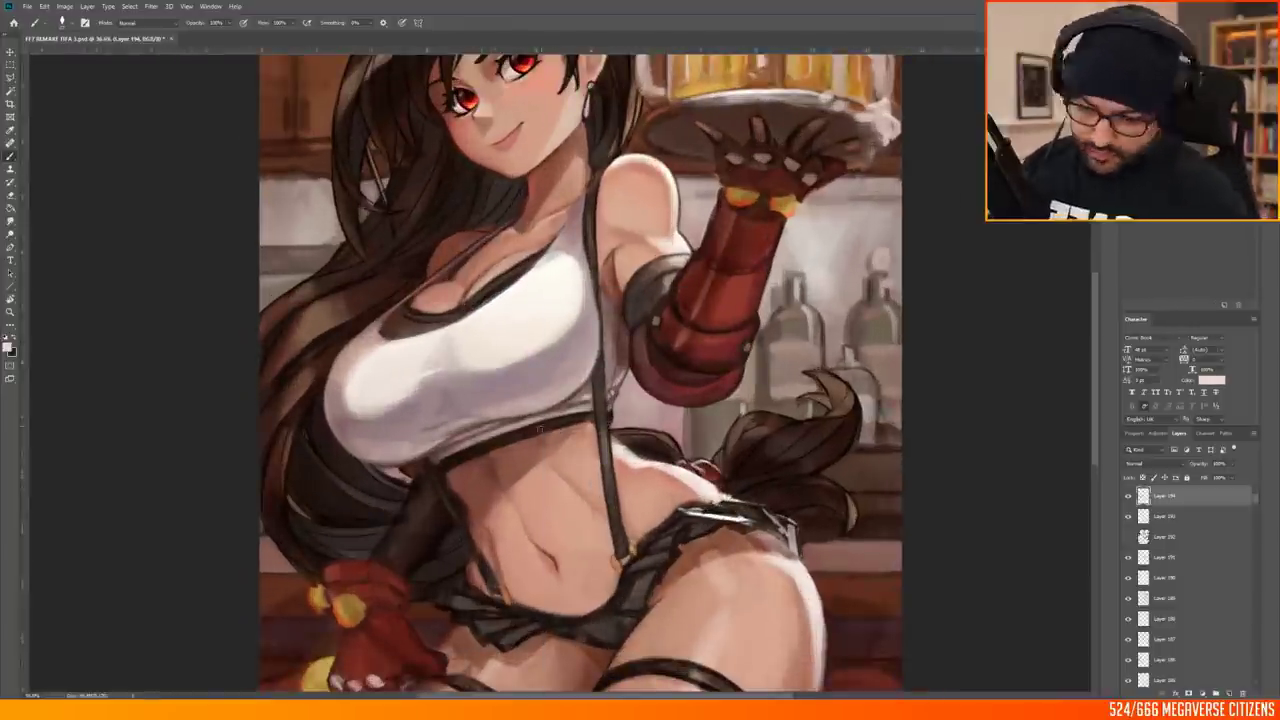
# Add another layer and smooth the shadow on the underside of the white top with muted pinkish gray
pyautogui.rightClick(565, 294)
pyautogui.press('Escape')
pyautogui.hotkey('ctrl', 'shift', 'alt', 'n')
pyautogui.rightClick(478, 292)
pyautogui.press('Escape')
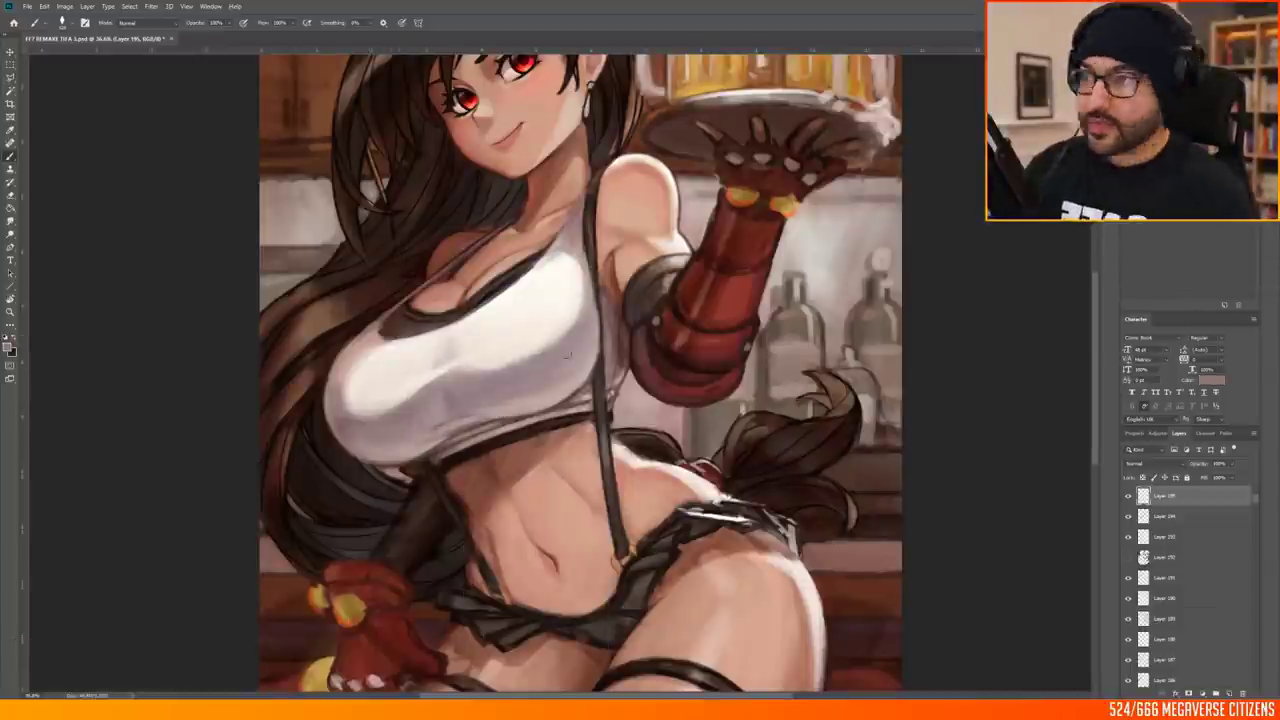
pyautogui.scroll(-2, 580, 370)
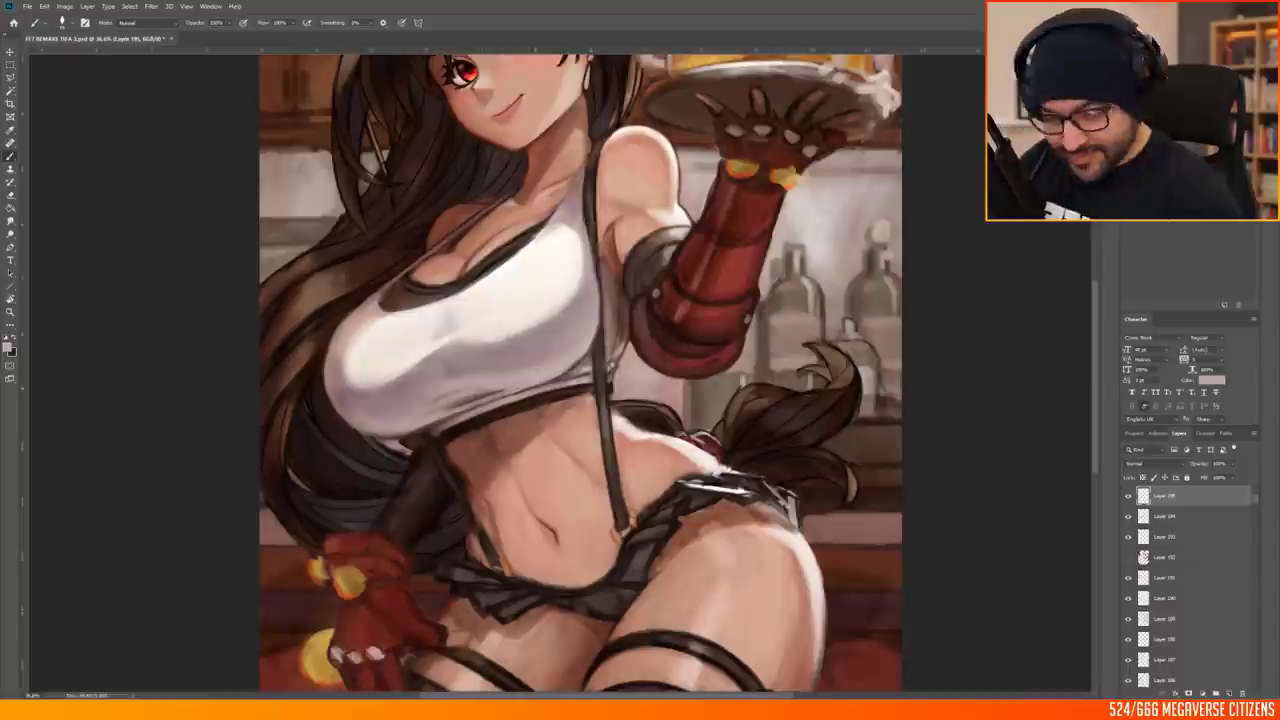
pyautogui.scroll(-2, 549, 351)
pyautogui.scroll(2, 549, 351)
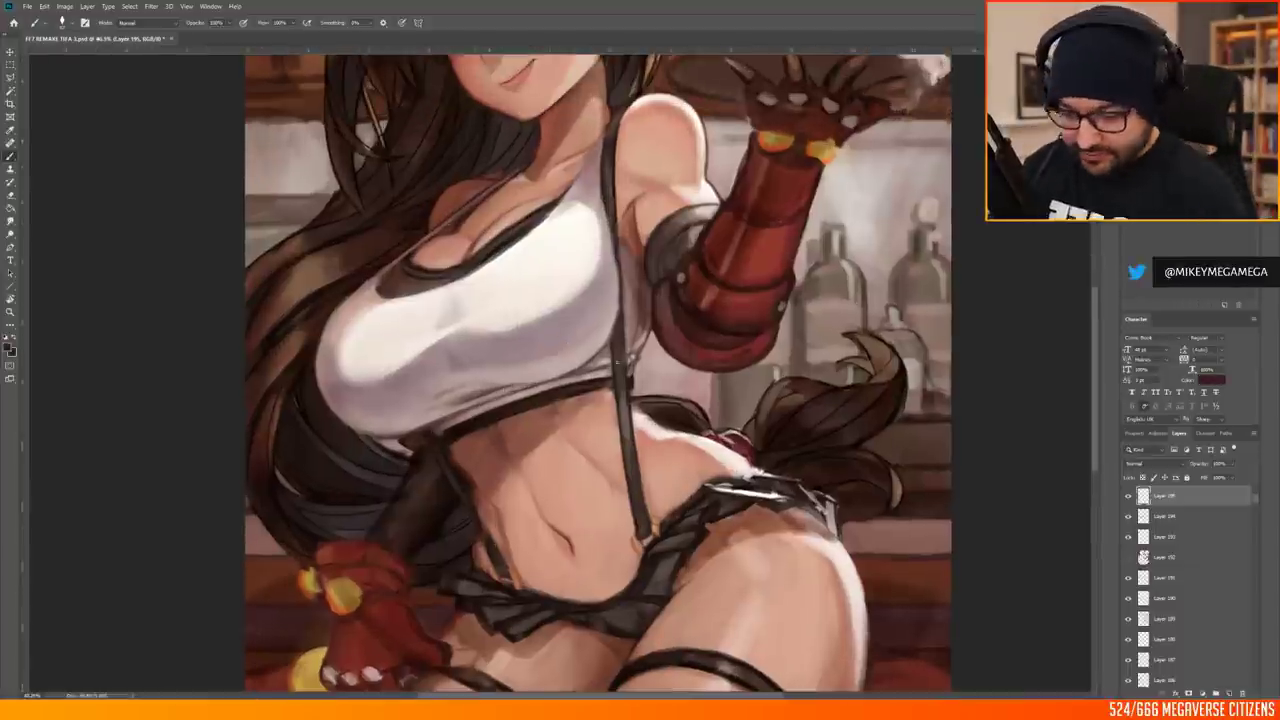
# Paint a sharp, light crease highlight at the centre of the white top and define the folds above its hem
pyautogui.scroll(3, 598, 370)
pyautogui.rightClick(506, 266)
pyautogui.press('Escape')
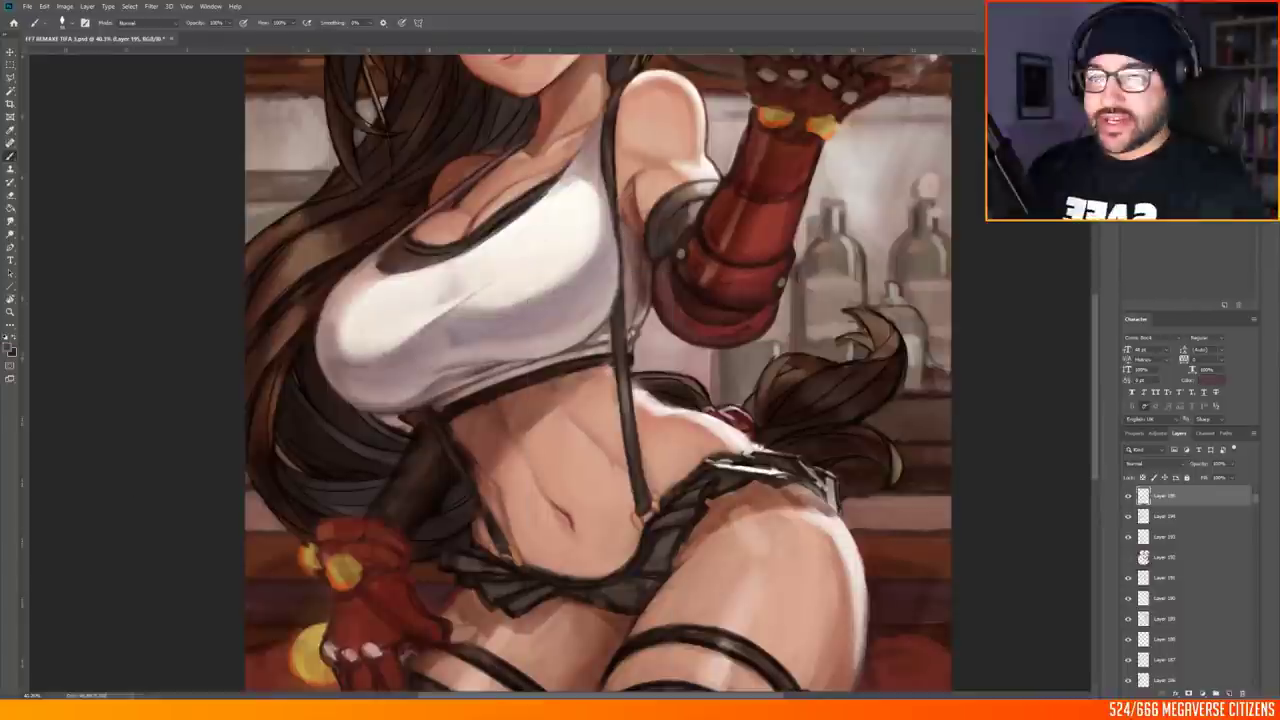
pyautogui.scroll(3, 185, 413)
pyautogui.scroll(-1, 508, 292)
pyautogui.rightClick(508, 292)
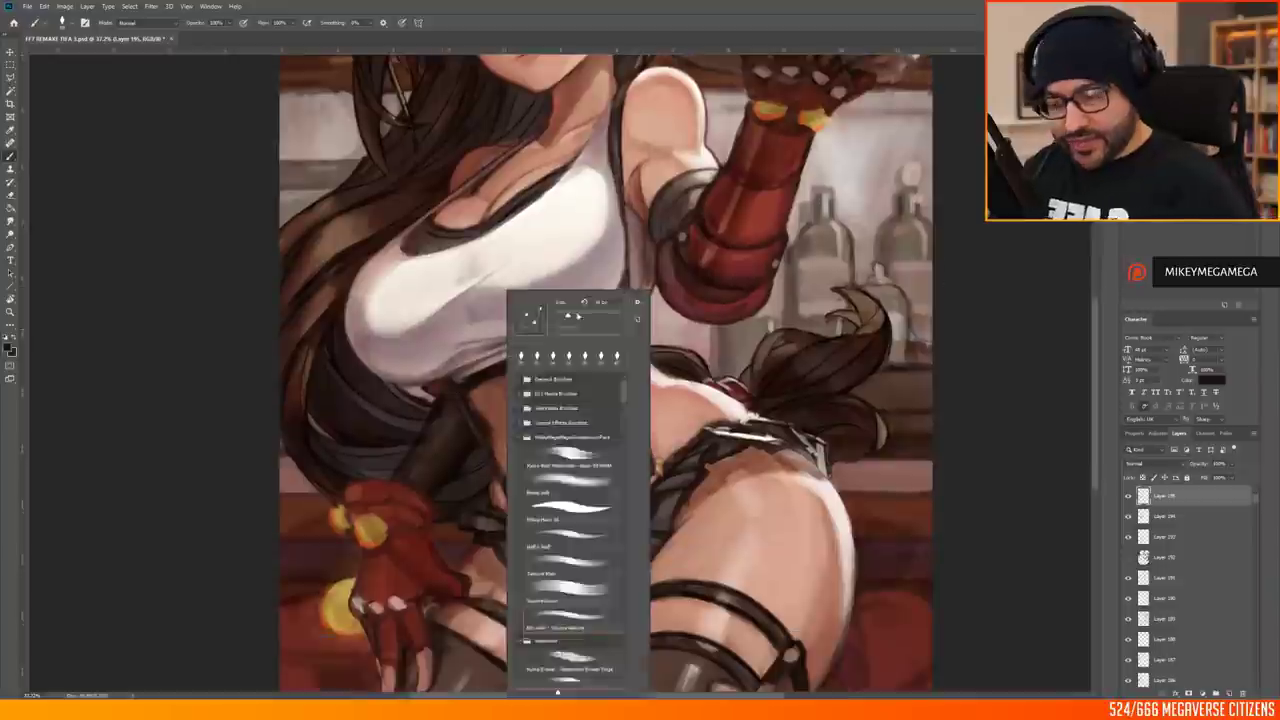
pyautogui.press('Escape')
# Refine the soft shadows and fold lines across the lower part of the white top
pyautogui.scroll(4, 1003, 251)
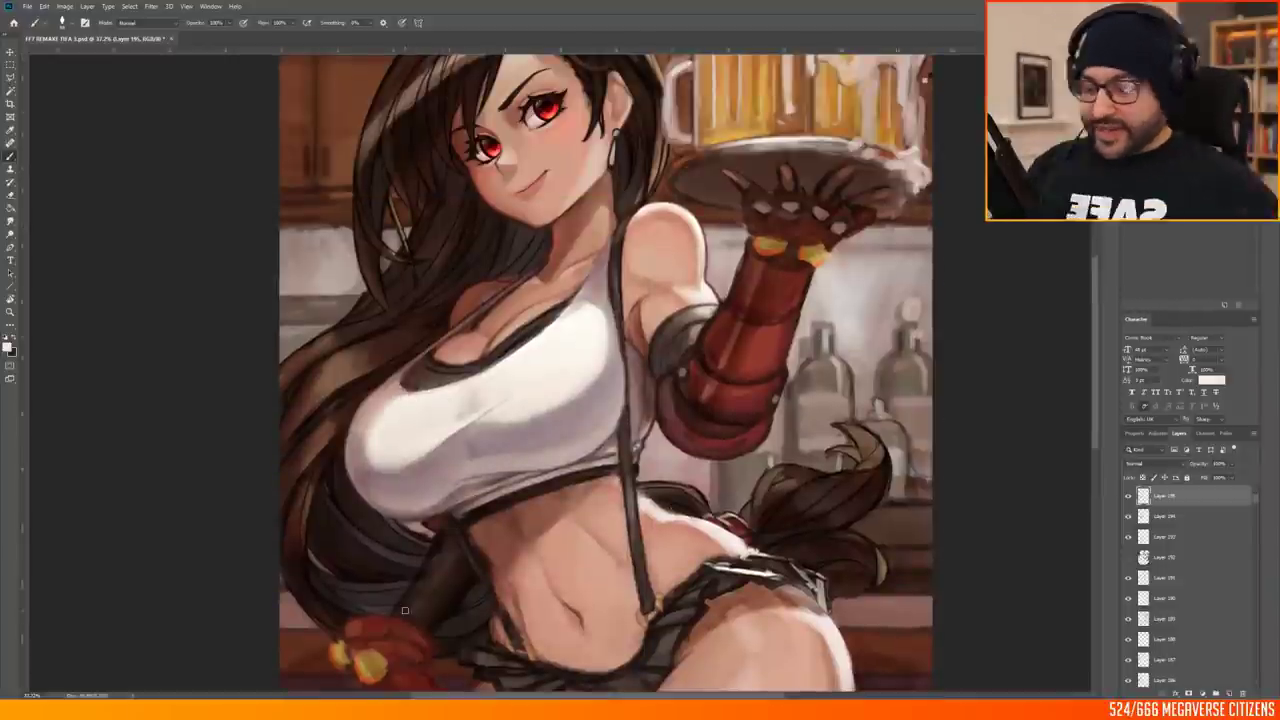
pyautogui.scroll(-4, 487, 437)
pyautogui.scroll(5, 529, 344)
pyautogui.scroll(-1, 529, 344)
pyautogui.rightClick(529, 344)
pyautogui.press('Escape')
pyautogui.scroll(-3, 529, 344)
pyautogui.scroll(2, 530, 410)
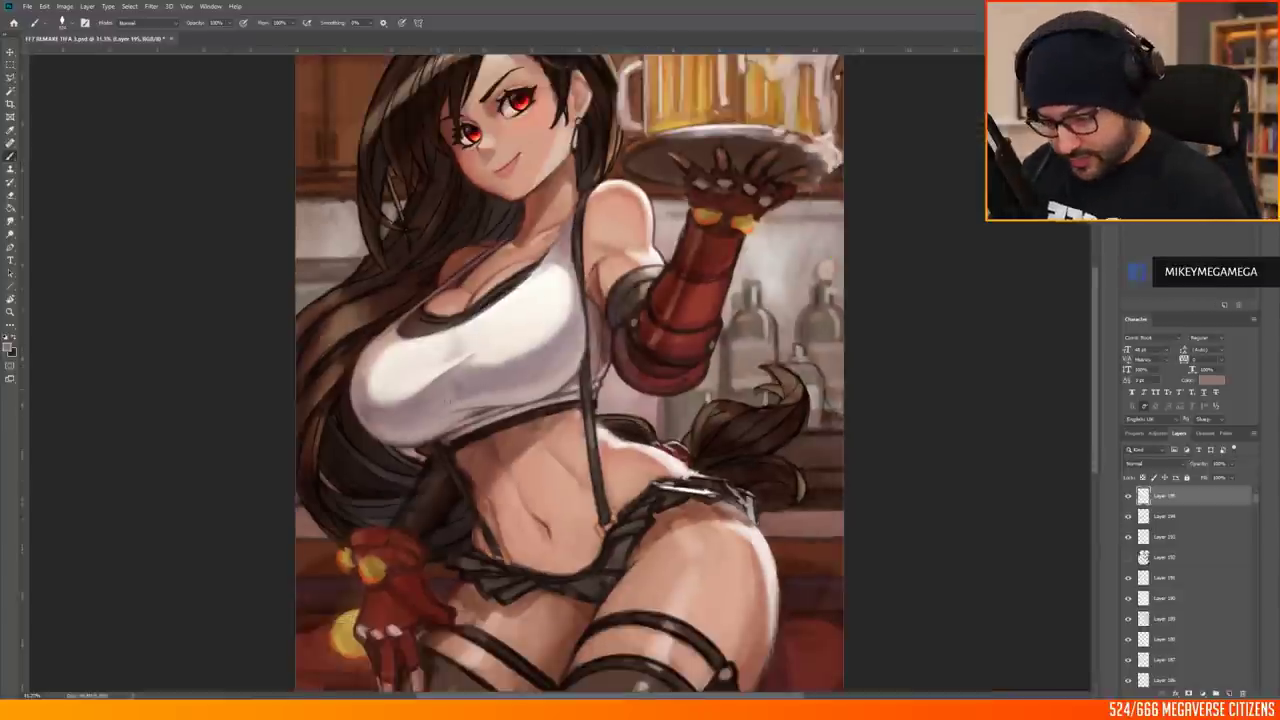
# Sample a shadow tone and retouch the white top's folds along the dark hem beside the suspender
pyautogui.keyDown('alt'); pyautogui.click(533, 333); pyautogui.keyUp('alt')
pyautogui.scroll(2, 542, 371)
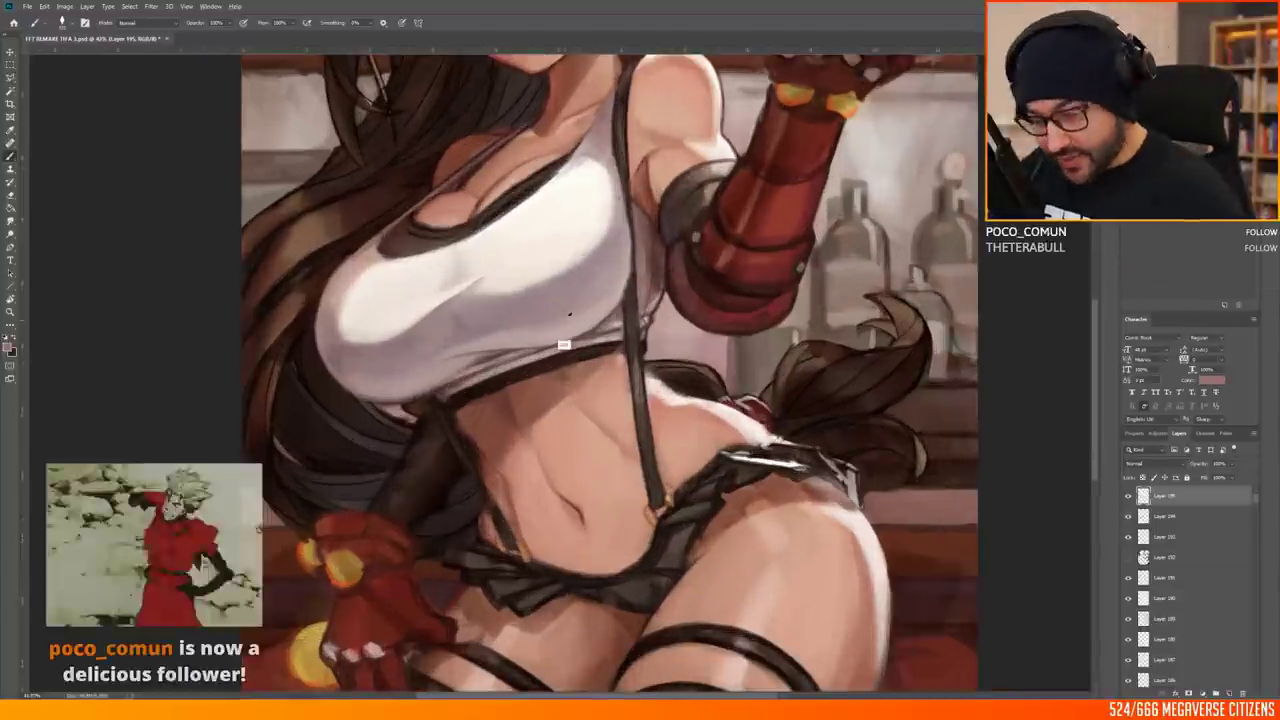
pyautogui.rightClick(572, 290)
pyautogui.press('Escape')
pyautogui.scroll(-1, 560, 370)
pyautogui.press('x')
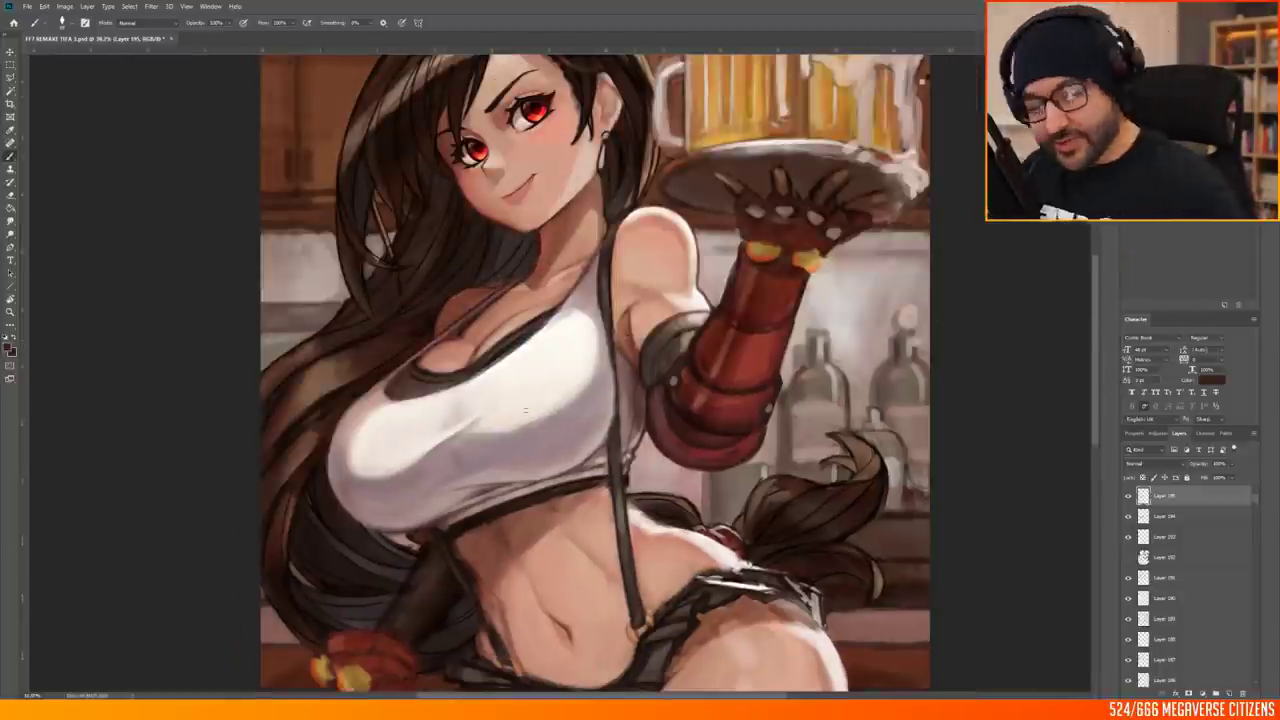
pyautogui.press('x')
pyautogui.scroll(1, 600, 370)
pyautogui.scroll(-1, 560, 370)
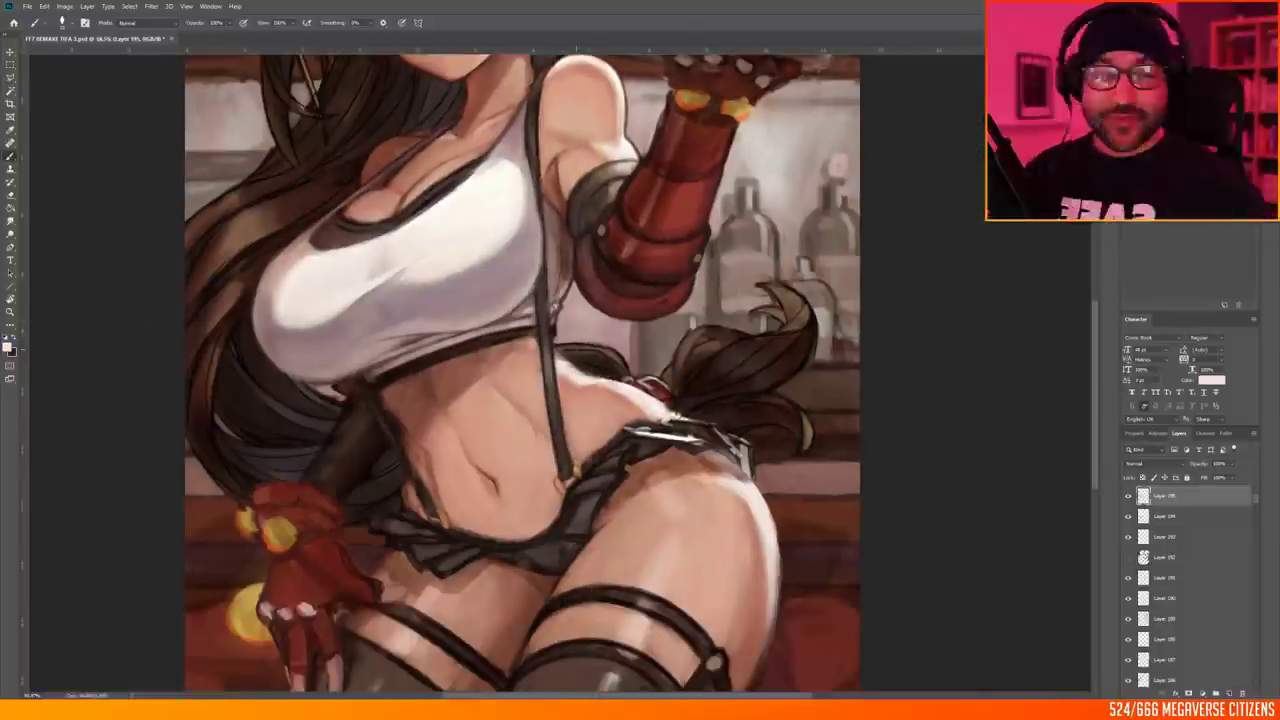
# Brighten the lit areas of the white top with near-white and soften the central crease with pale mauve
pyautogui.scroll(3, 453, 296)
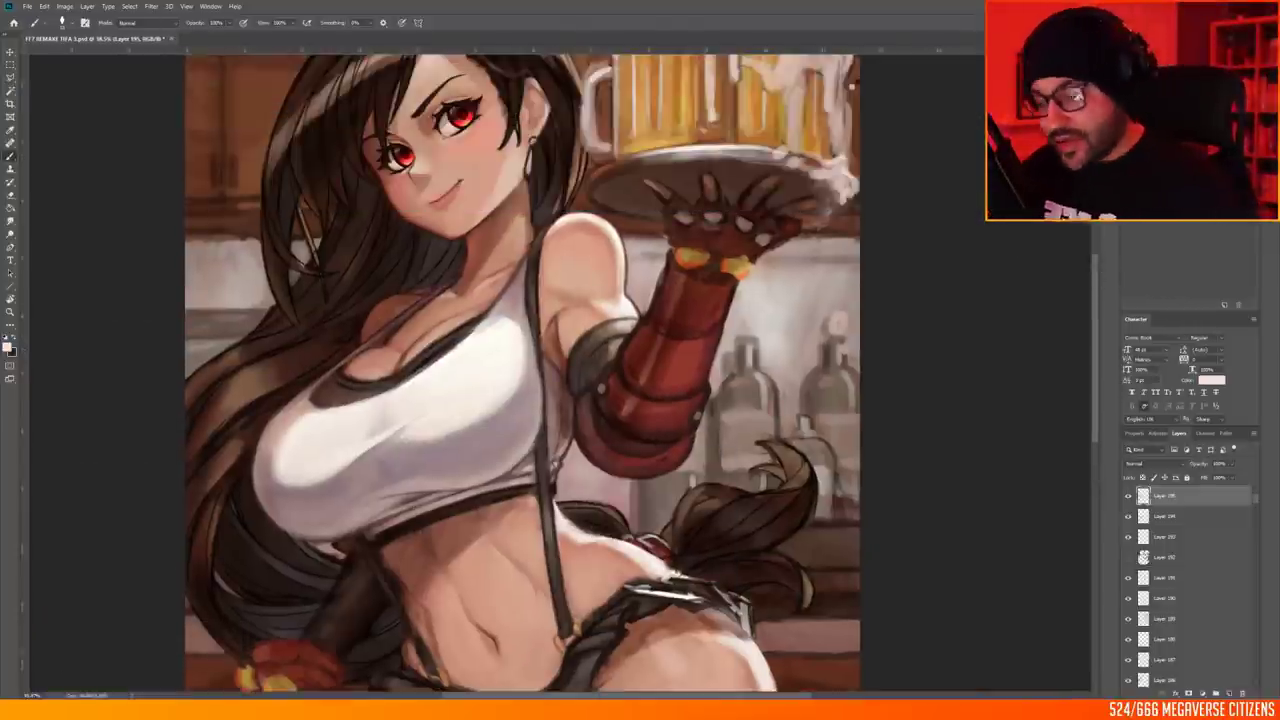
pyautogui.scroll(1, 453, 296)
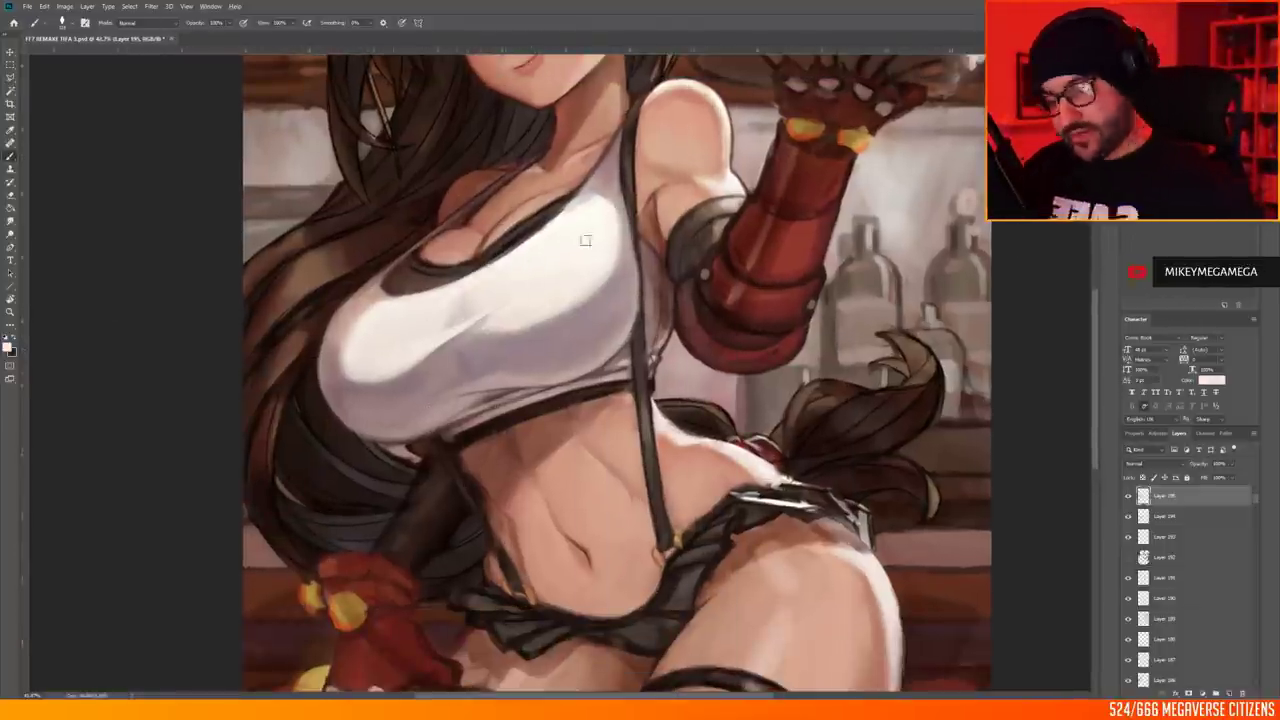
pyautogui.scroll(1, 585, 240)
pyautogui.scroll(-5, 680, 370)
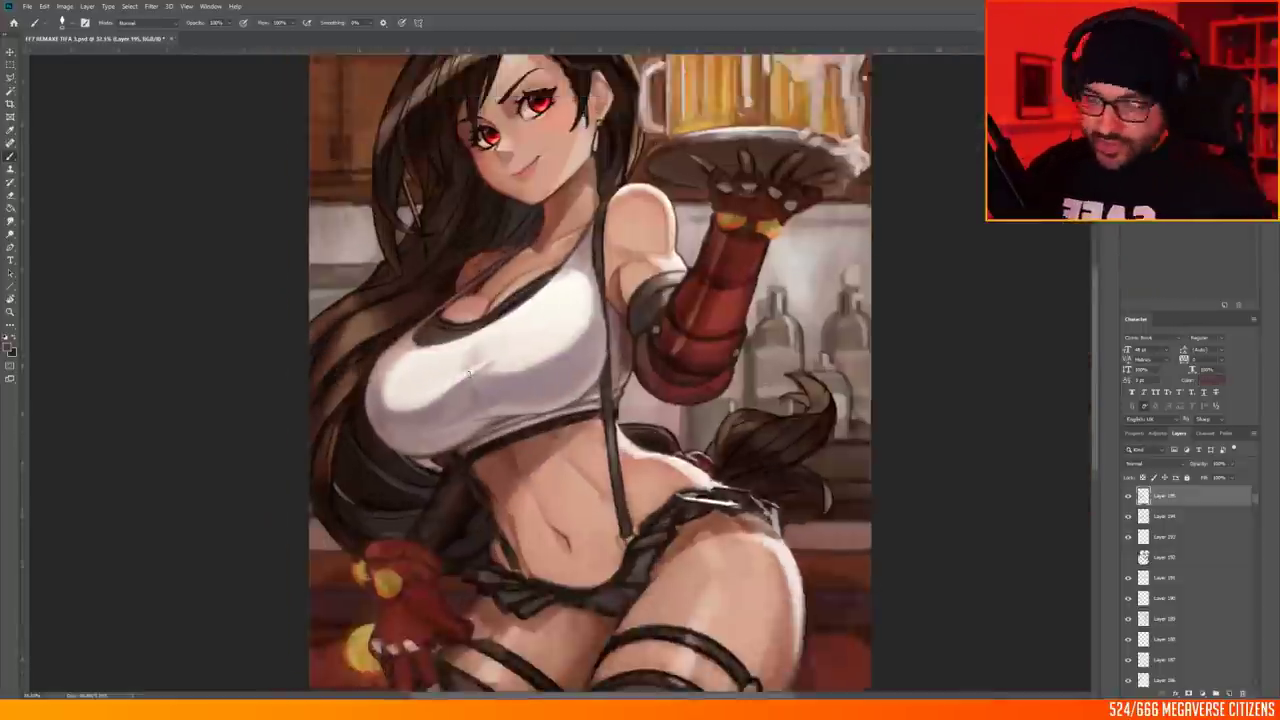
pyautogui.scroll(4, 680, 370)
pyautogui.rightClick(405, 292)
pyautogui.press('Escape')
pyautogui.scroll(-4, 680, 370)
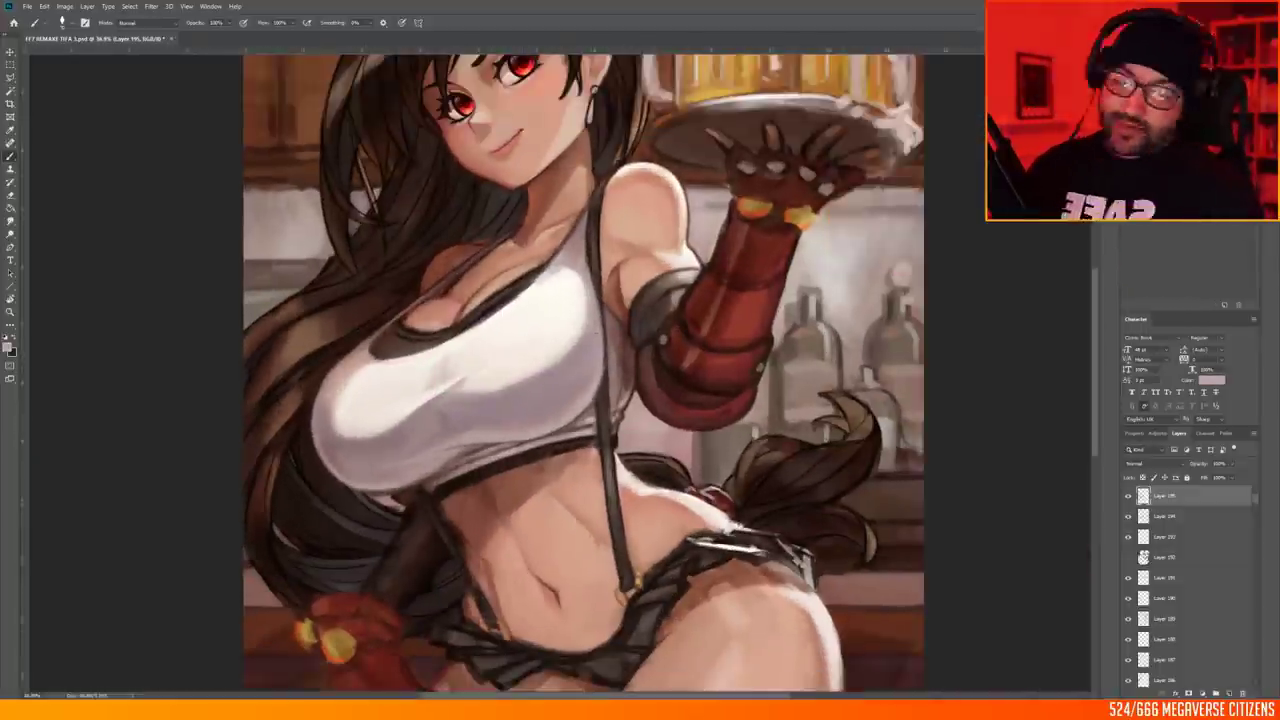
# Refine the dark neckline trim of the white top and its lower edge with dark brown
pyautogui.scroll(4, 680, 370)
pyautogui.scroll(-1, 680, 370)
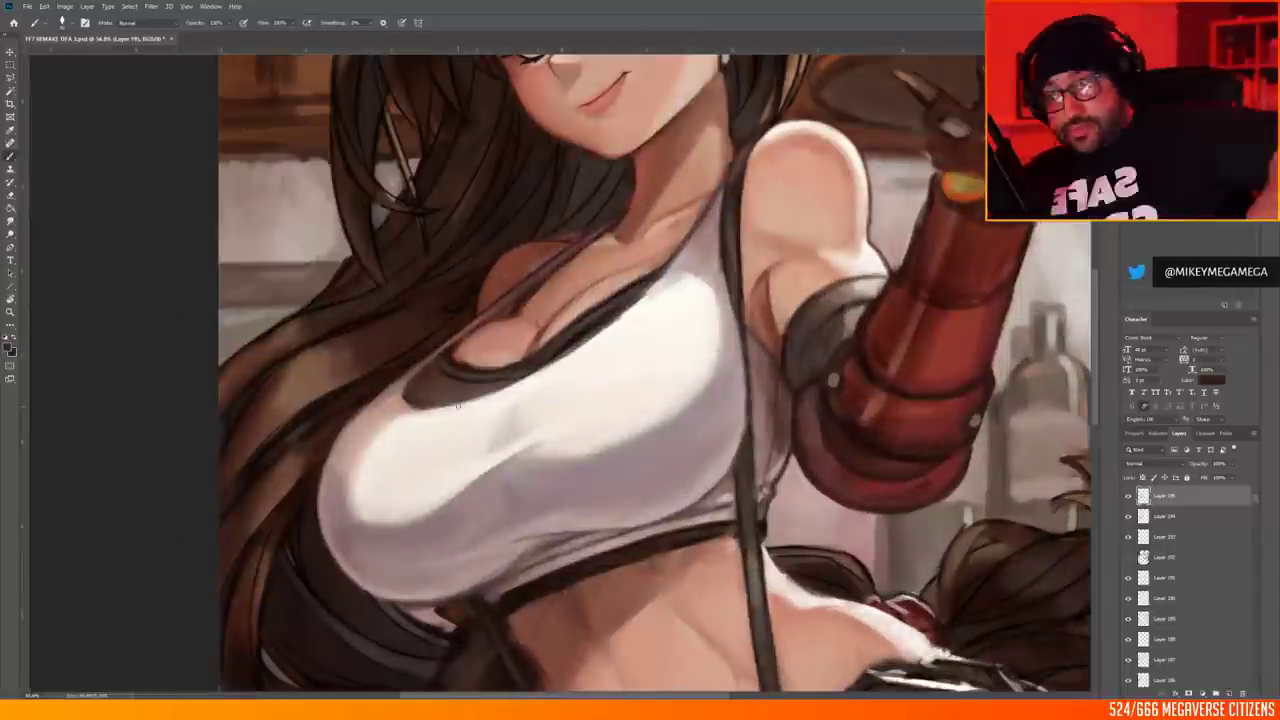
pyautogui.scroll(-2, 680, 370)
pyautogui.scroll(3, 534, 371)
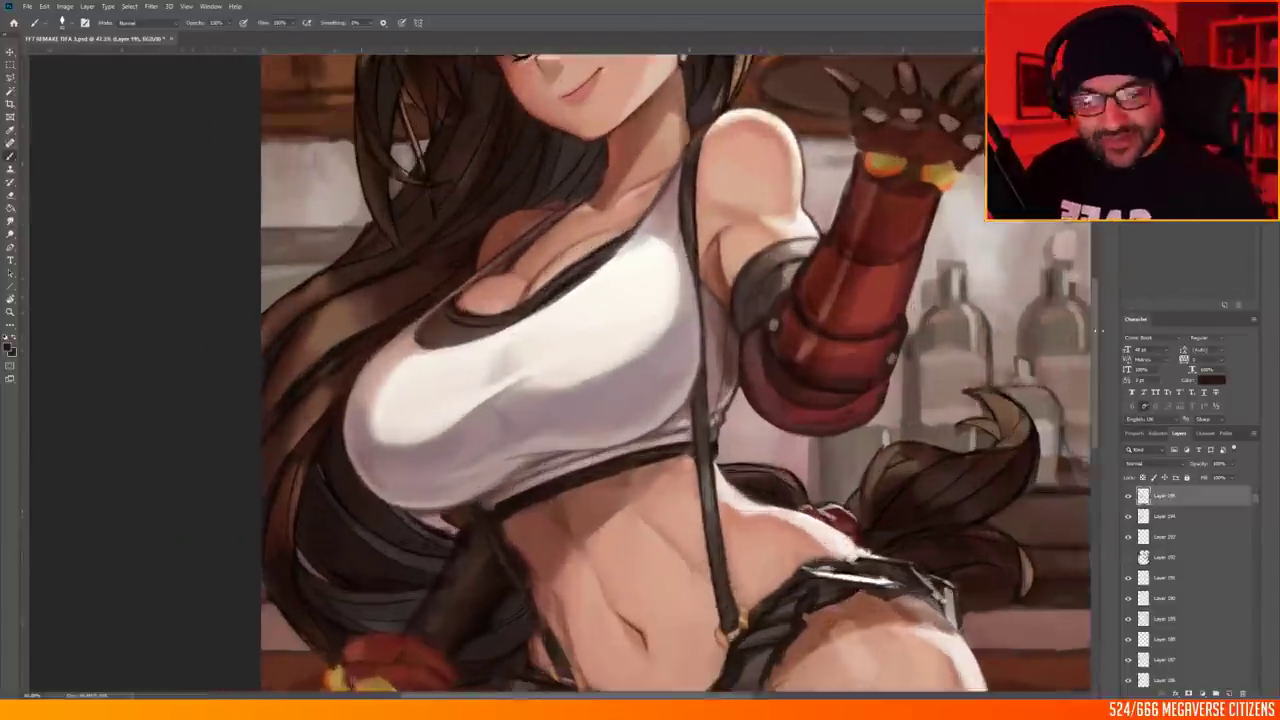
pyautogui.keyDown('alt'); pyautogui.click(481, 368); pyautogui.keyUp('alt')
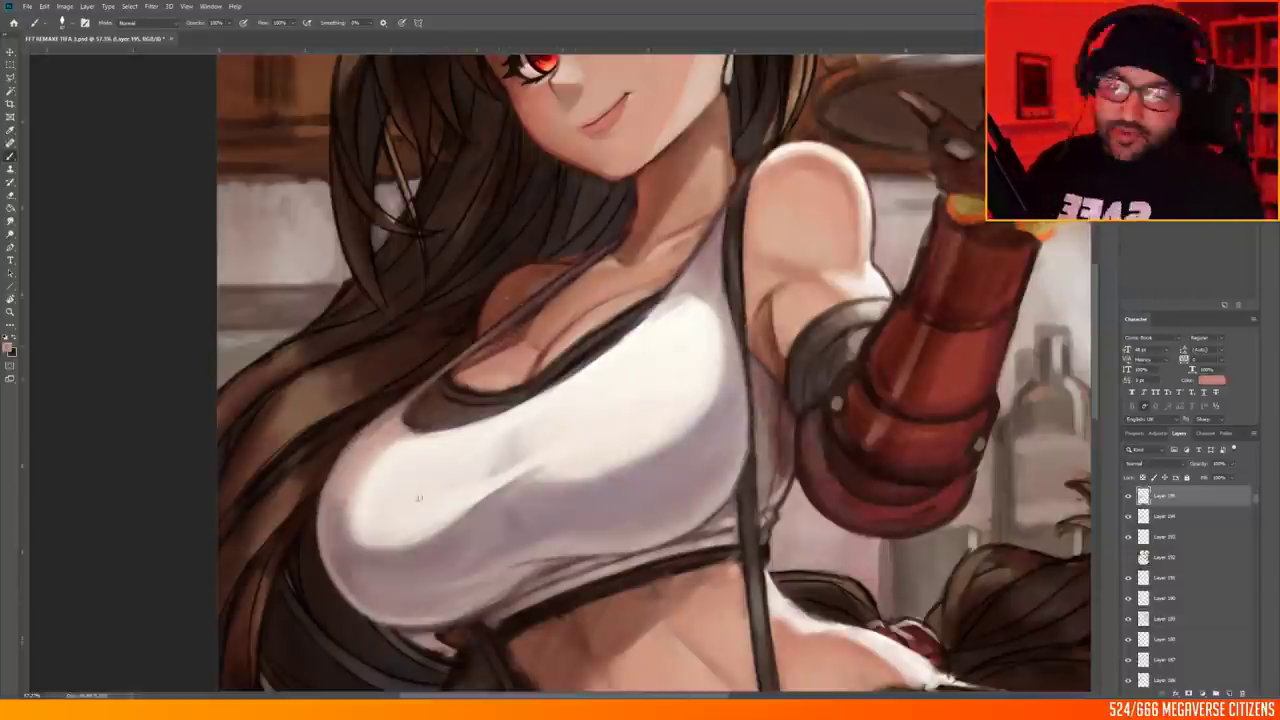
pyautogui.hotkey('ctrl', '0')
pyautogui.scroll(5, 565, 337)
pyautogui.hotkey('ctrl', '0')
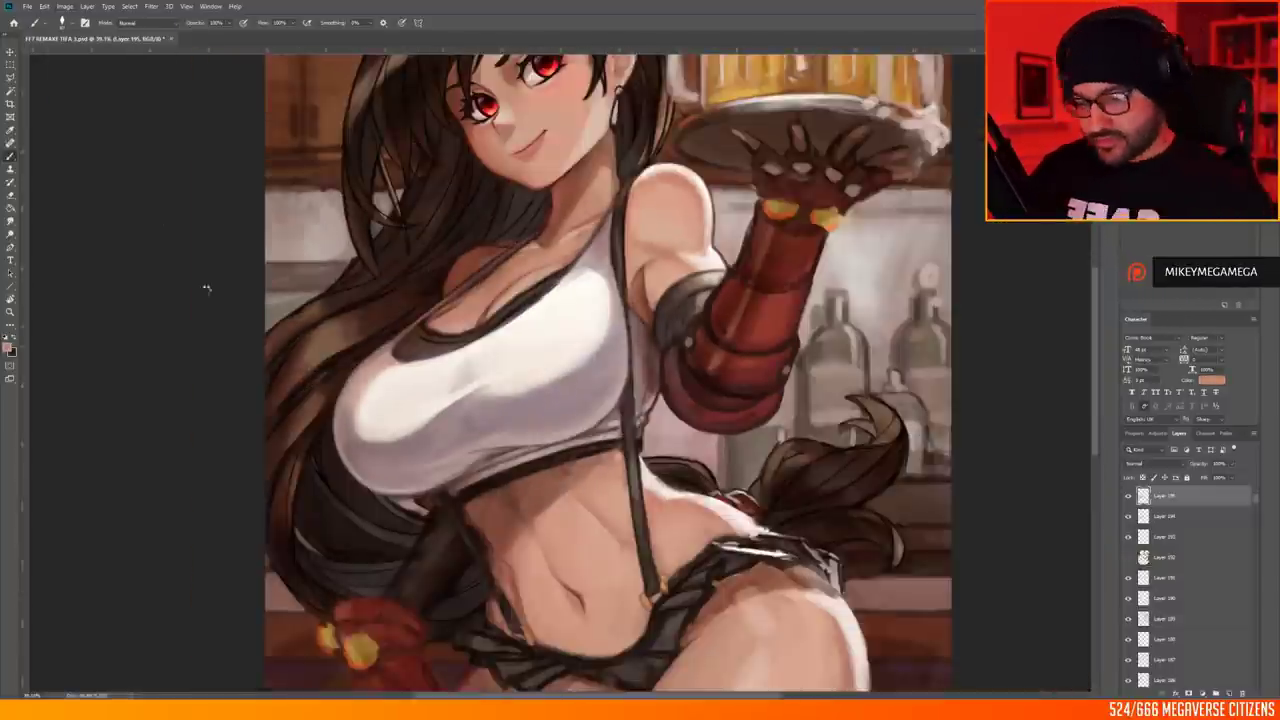
pyautogui.click(65, 6)
pyautogui.click(240, 143)
pyautogui.scroll(4, 560, 360)
pyautogui.scroll(2, 400, 358)
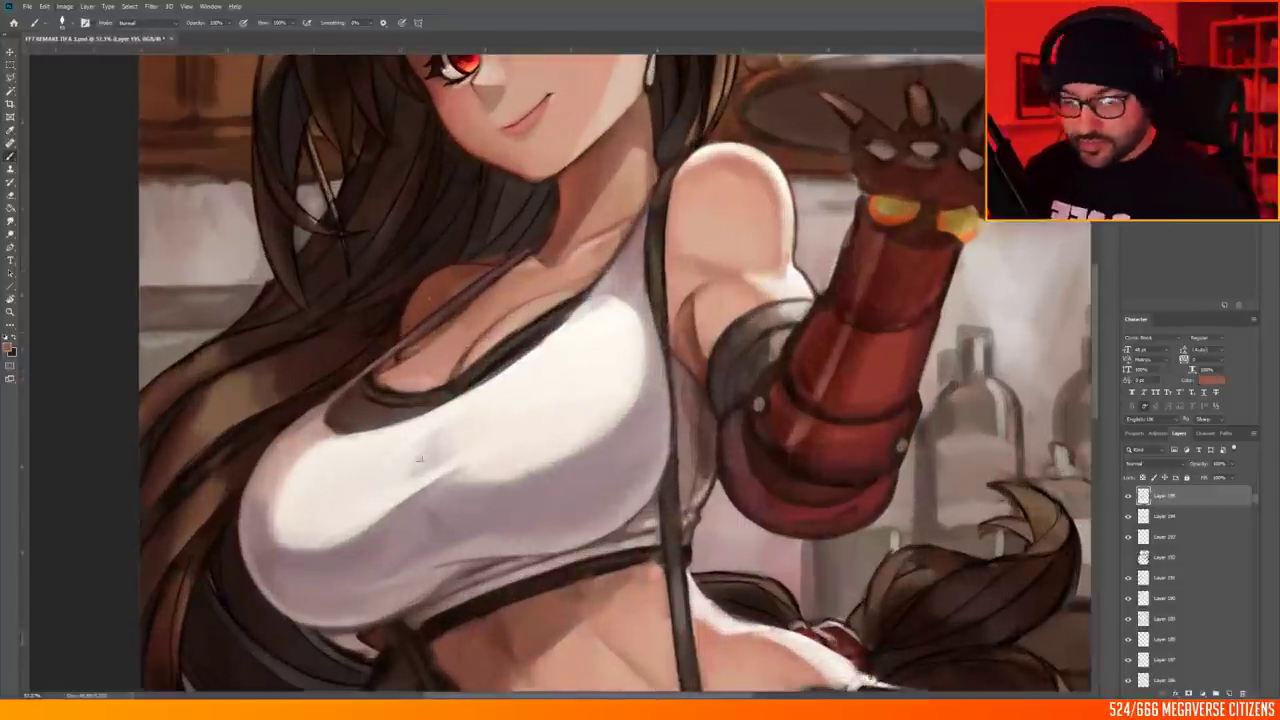
# Draw a small dark brown tattoo of a bearded face with beanie and headphones on the raised arm's shoulder
pyautogui.moveTo(530, 433); pyautogui.dragTo(743, 205)
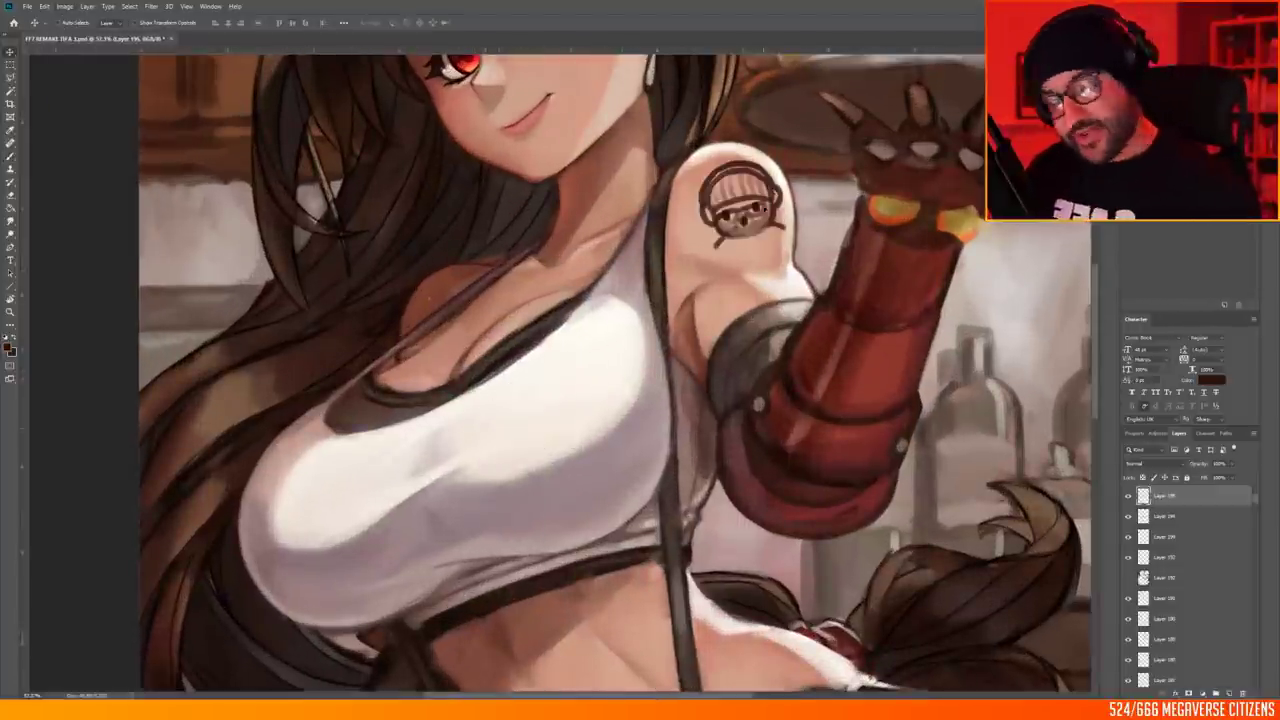
pyautogui.hotkey('ctrl', '0')
pyautogui.scroll(4, 570, 360)
# Soften the shoulder tattoo by lowering its layer's opacity, and add a new layer on top for further painting
pyautogui.hotkey('ctrl', 'shift', 'alt', 'n')
pyautogui.hotkey('ctrl', 'shift', 'alt', 'n')
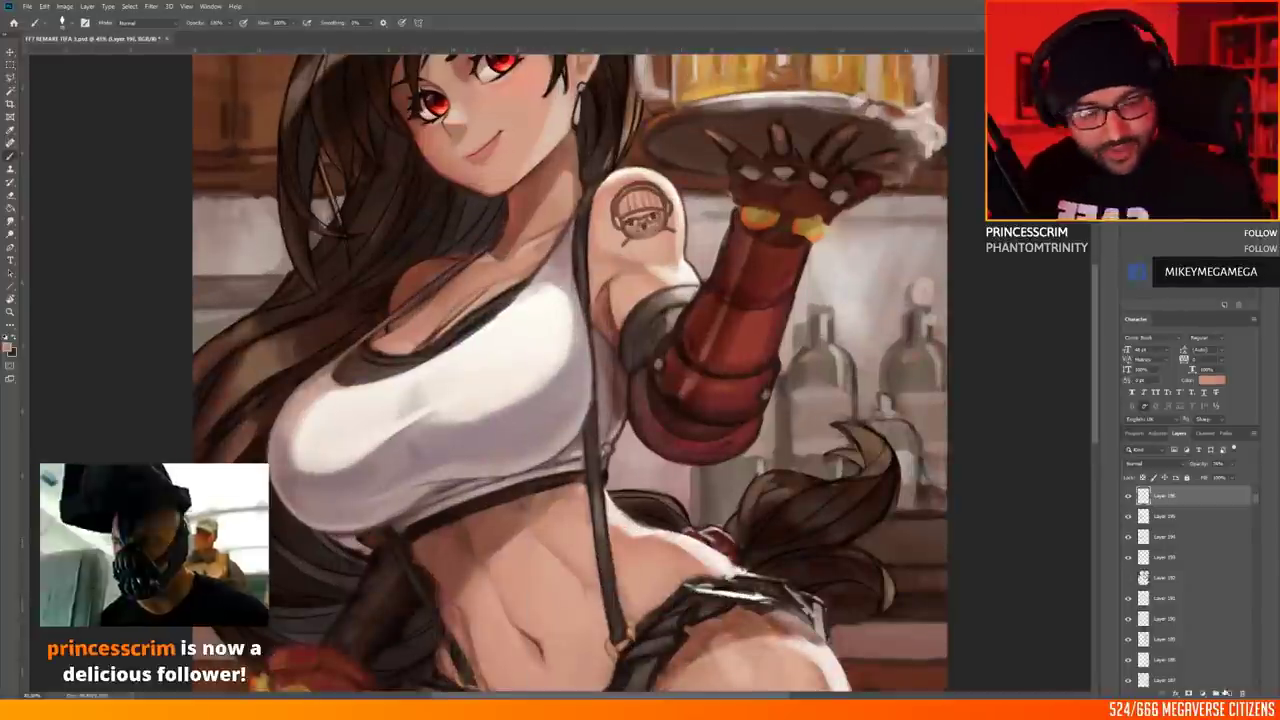
pyautogui.keyDown('alt'); pyautogui.click(433, 332); pyautogui.keyUp('alt')
pyautogui.rightClick(598, 287)
pyautogui.press('Escape')
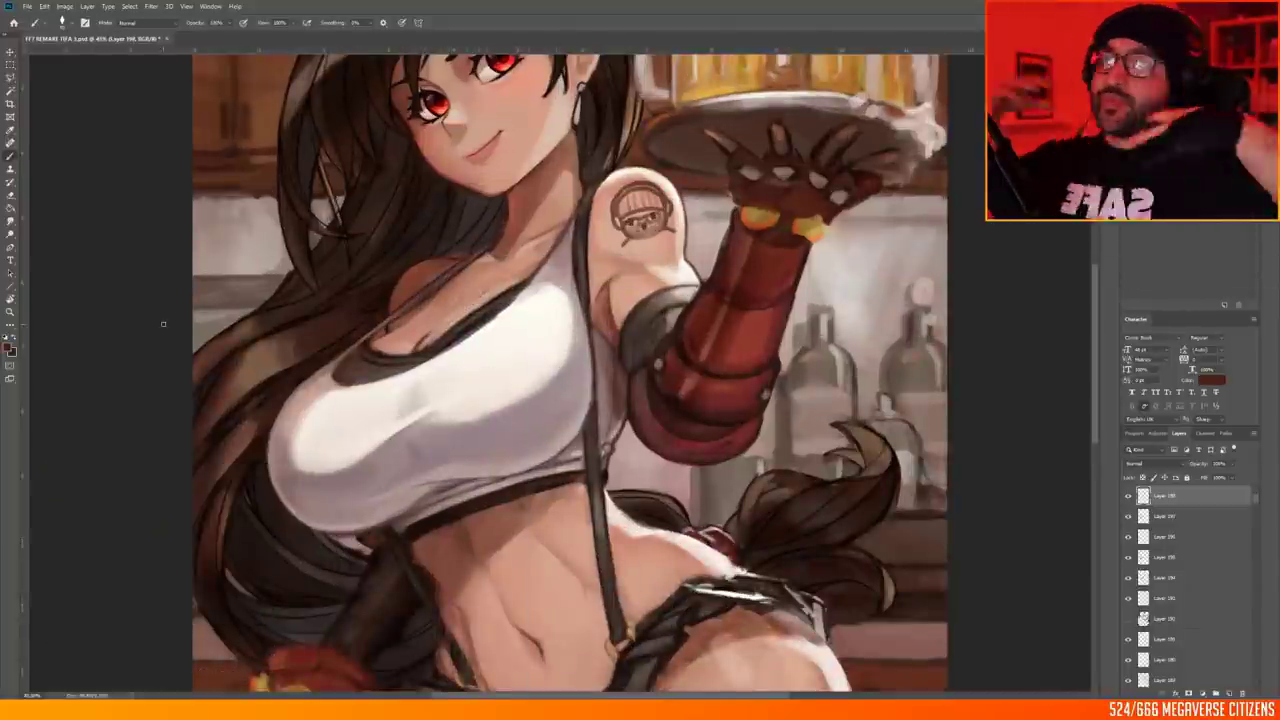
pyautogui.scroll(-1, 760, 560)
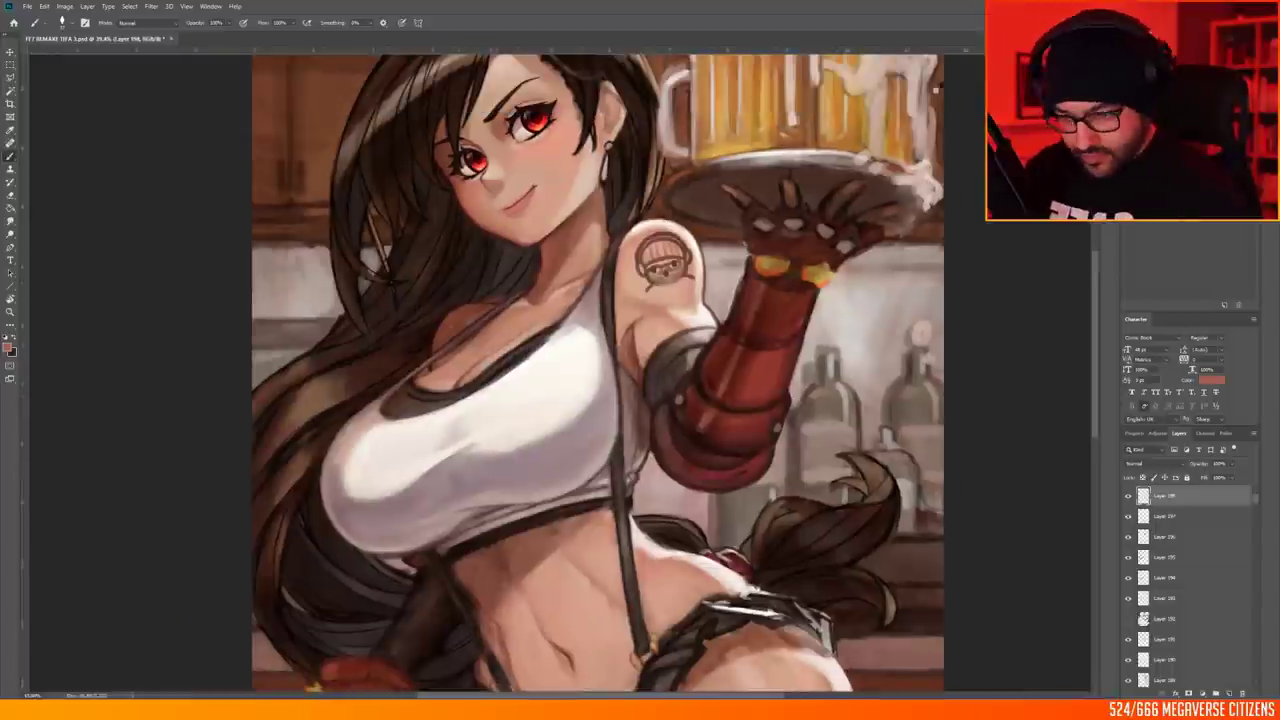
pyautogui.scroll(-2, 524, 328)
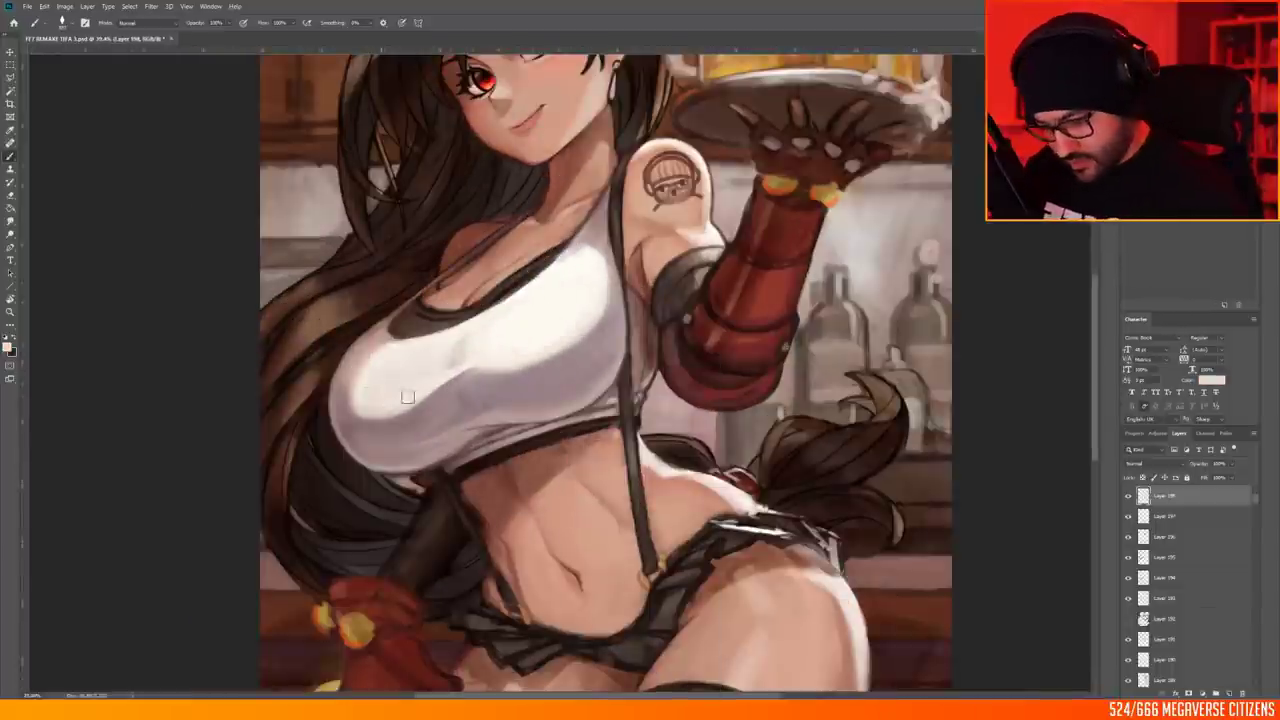
# Flip the canvas horizontally and smooth the white top's highlights and shadow transitions with sampled mauve and near-white tones
pyautogui.scroll(-1, 407, 397)
pyautogui.click(64, 6)
pyautogui.click(200, 130)
pyautogui.scroll(1, 700, 300)
pyautogui.rightClick(696, 290)
pyautogui.click(690, 396)
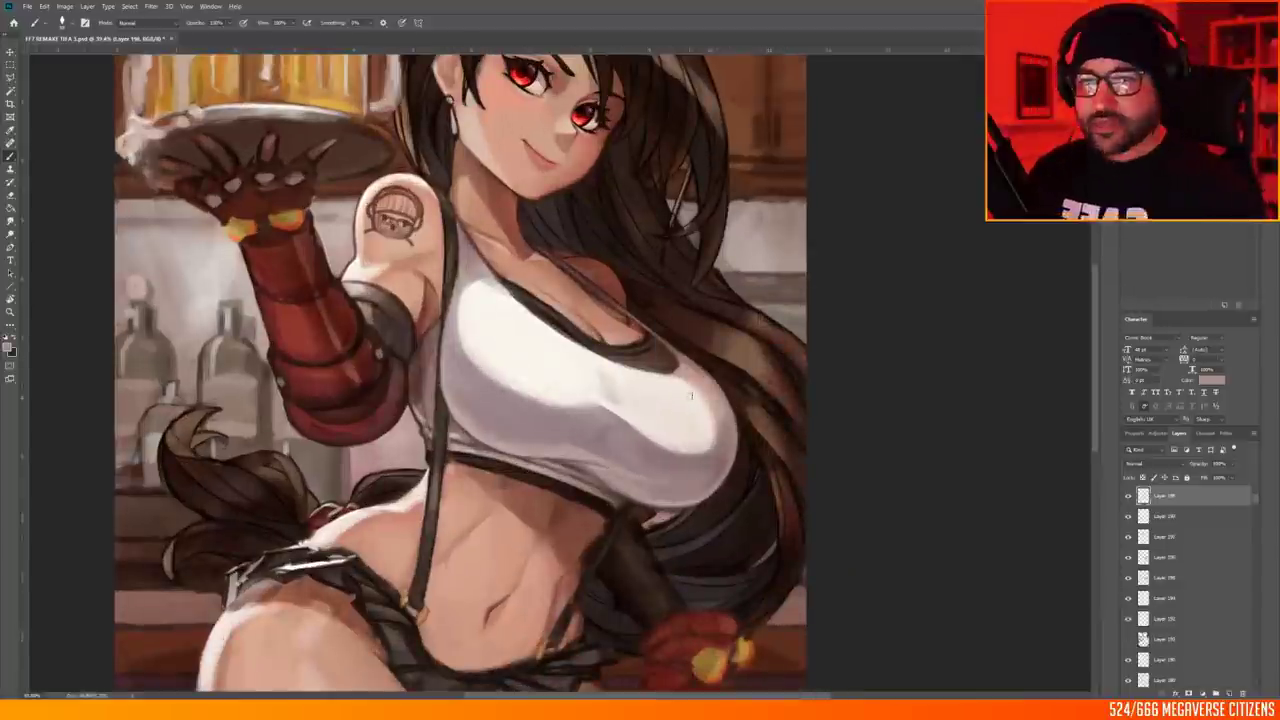
pyautogui.keyDown('alt'); pyautogui.click(631, 408); pyautogui.keyUp('alt')
pyautogui.keyDown('alt'); pyautogui.click(697, 488); pyautogui.keyUp('alt')
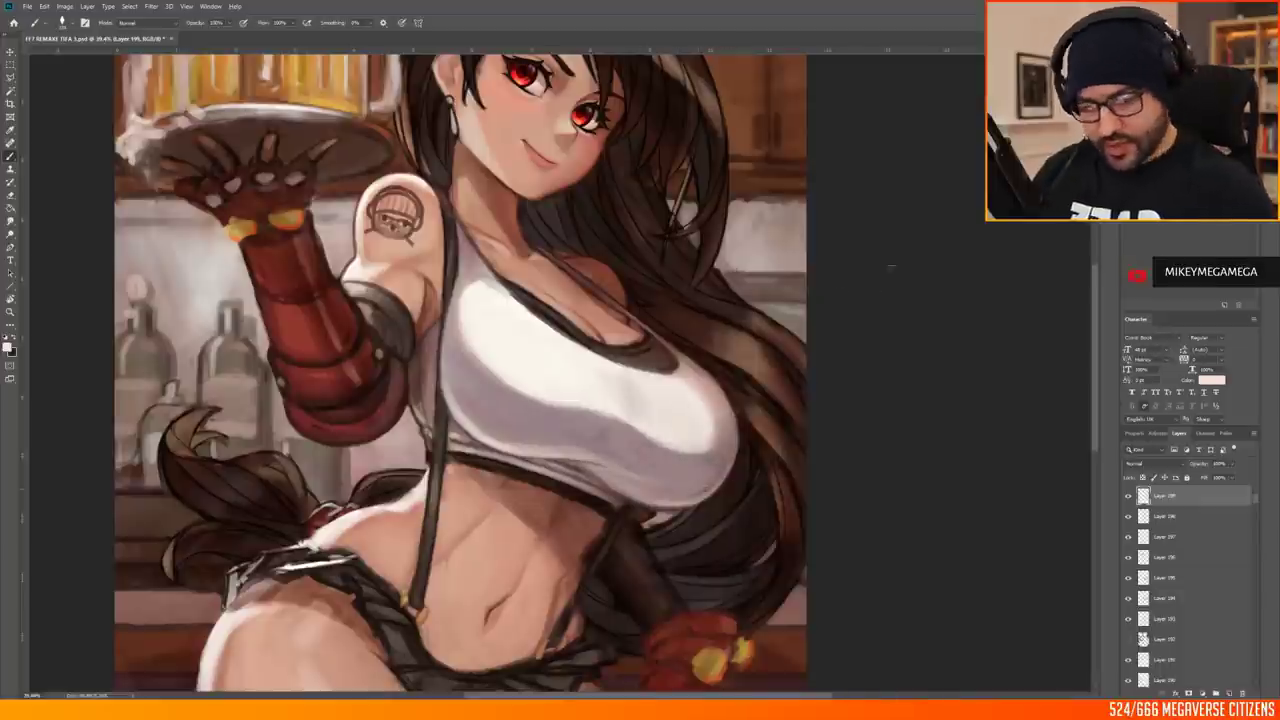
# Return the canvas to its original orientation and refine the white top's outer contour and dark trim on new layers
pyautogui.hotkey('ctrl', 'shift', 'alt', 'n')
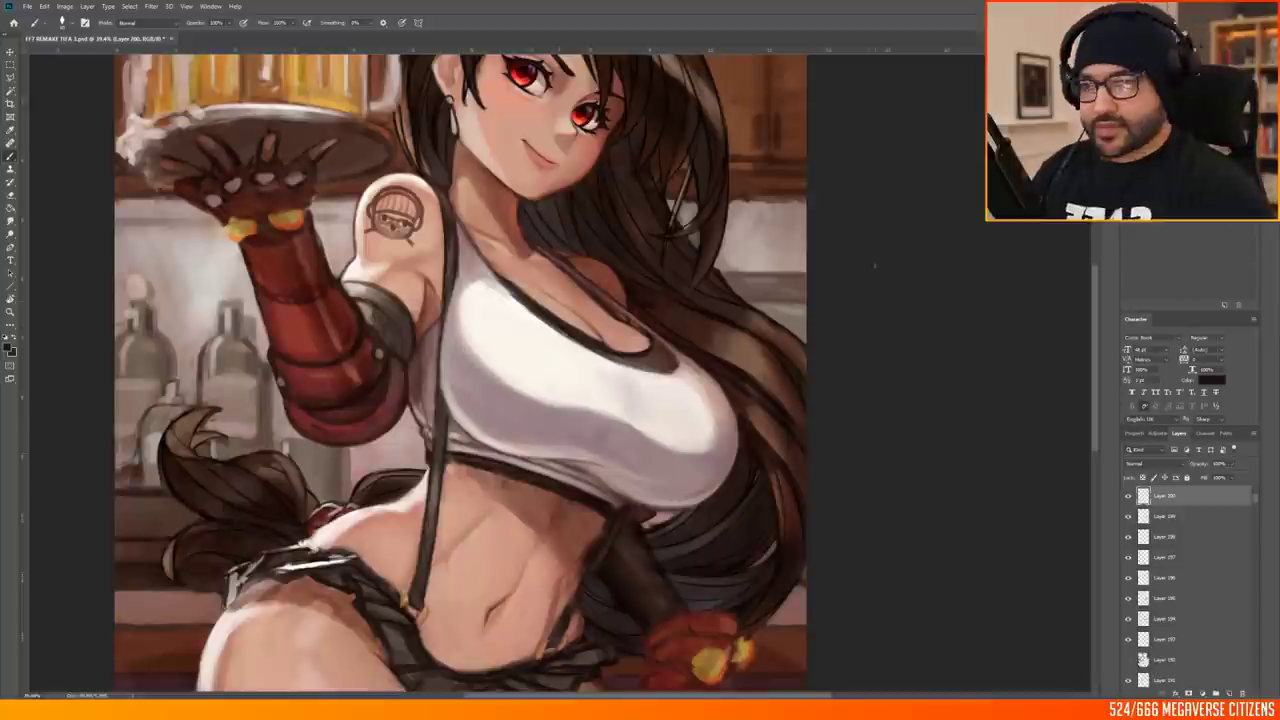
pyautogui.scroll(1, 430, 380)
pyautogui.hotkey('ctrl', 'shift', 'h')
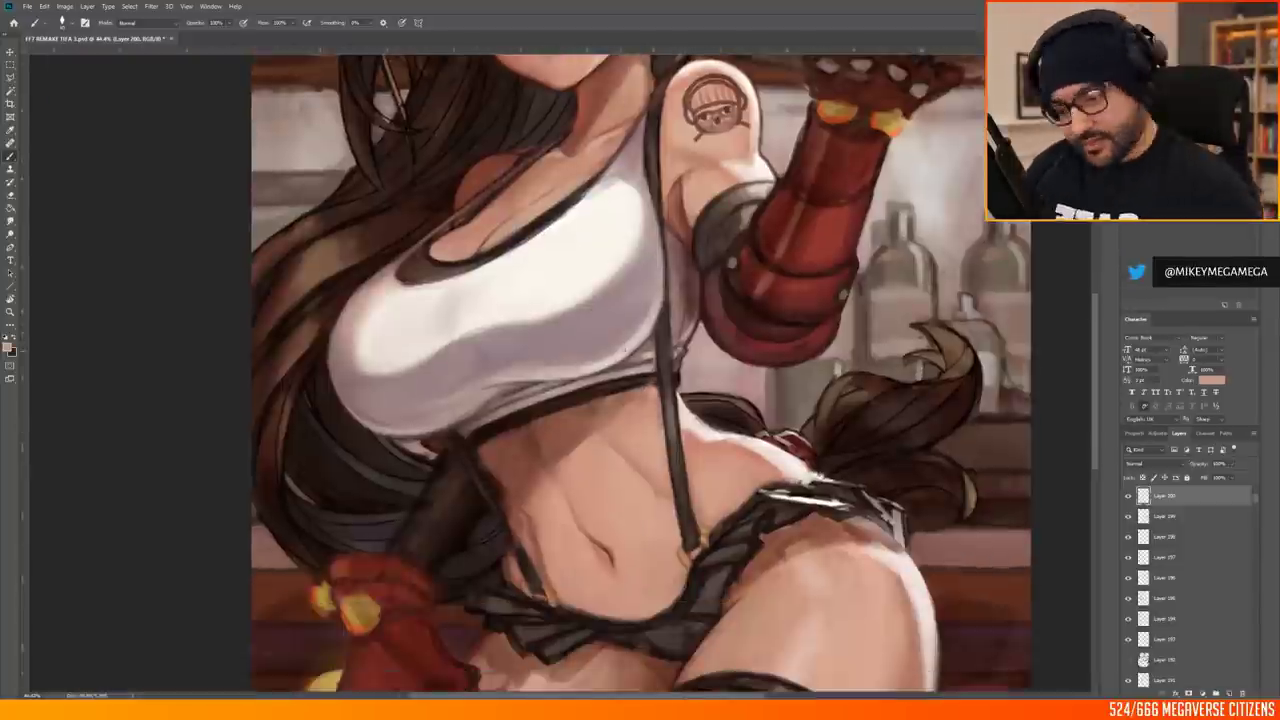
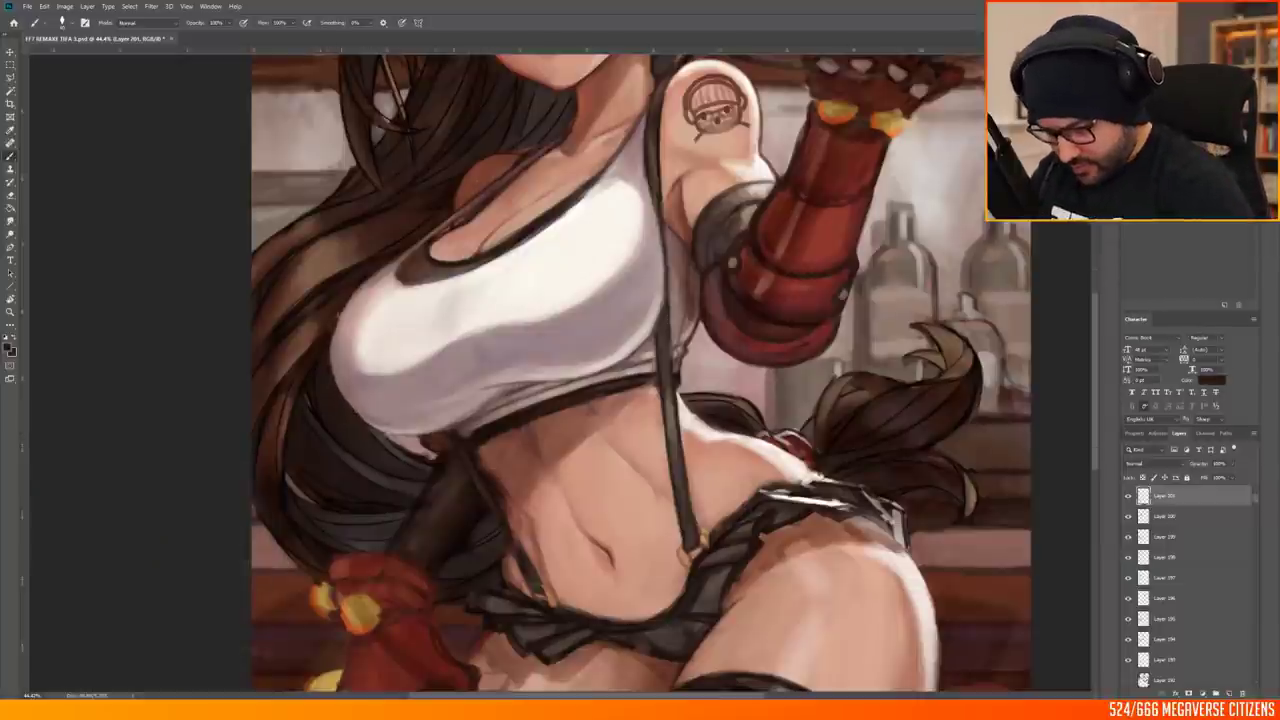
pyautogui.scroll(-5, 640, 370)
pyautogui.scroll(5, 640, 370)
pyautogui.scroll(1, 640, 370)
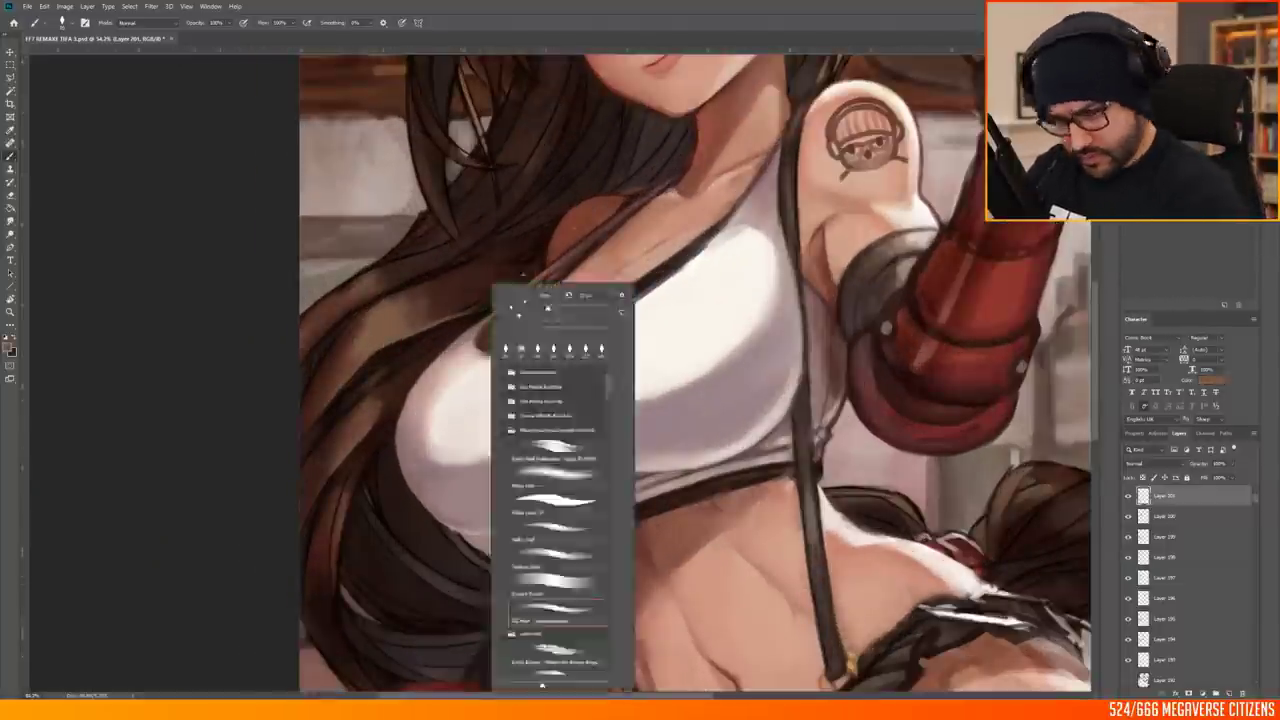
pyautogui.scroll(-5, 640, 370)
pyautogui.scroll(5, 640, 370)
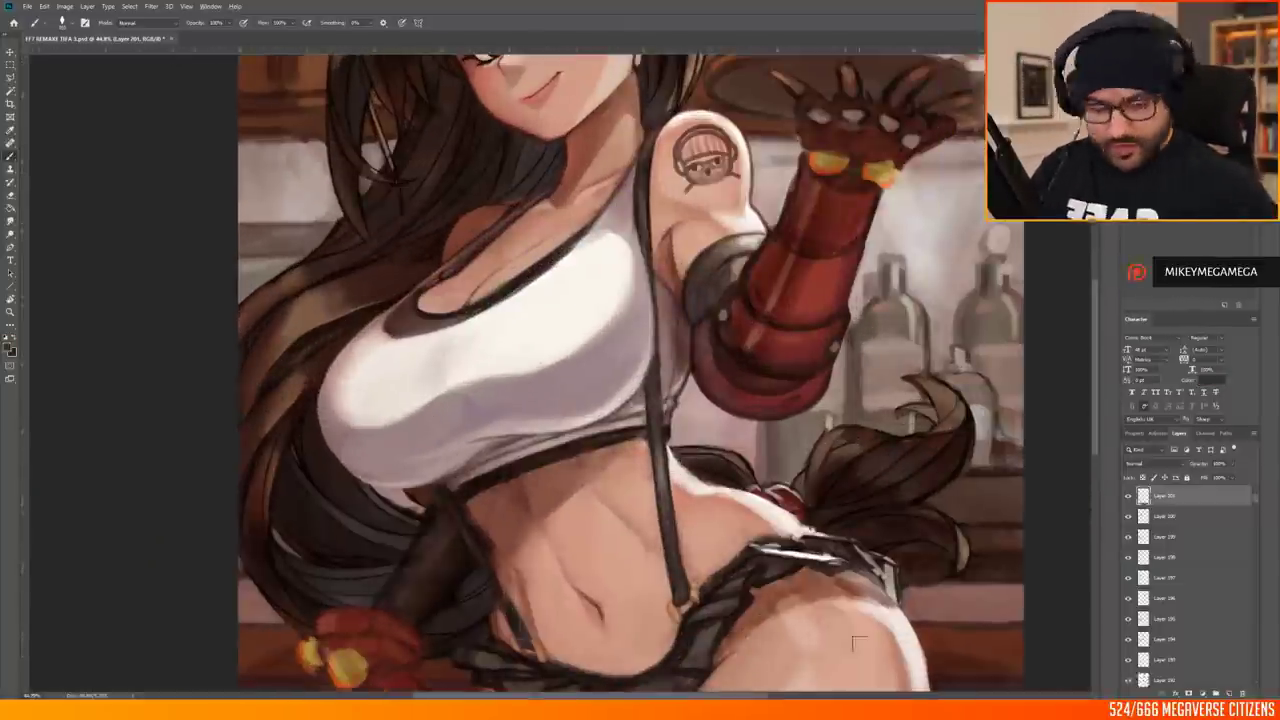
# Retouch the white top's lit area with near-white and its underside folds with pale mauve on a new layer
pyautogui.scroll(-3, 520, 260)
pyautogui.rightClick(340, 350)
pyautogui.press('Escape')
pyautogui.scroll(-2, 520, 260)
pyautogui.scroll(4, 537, 293)
pyautogui.scroll(-3, 318, 622)
pyautogui.scroll(3, 500, 370)
pyautogui.rightClick(605, 292)
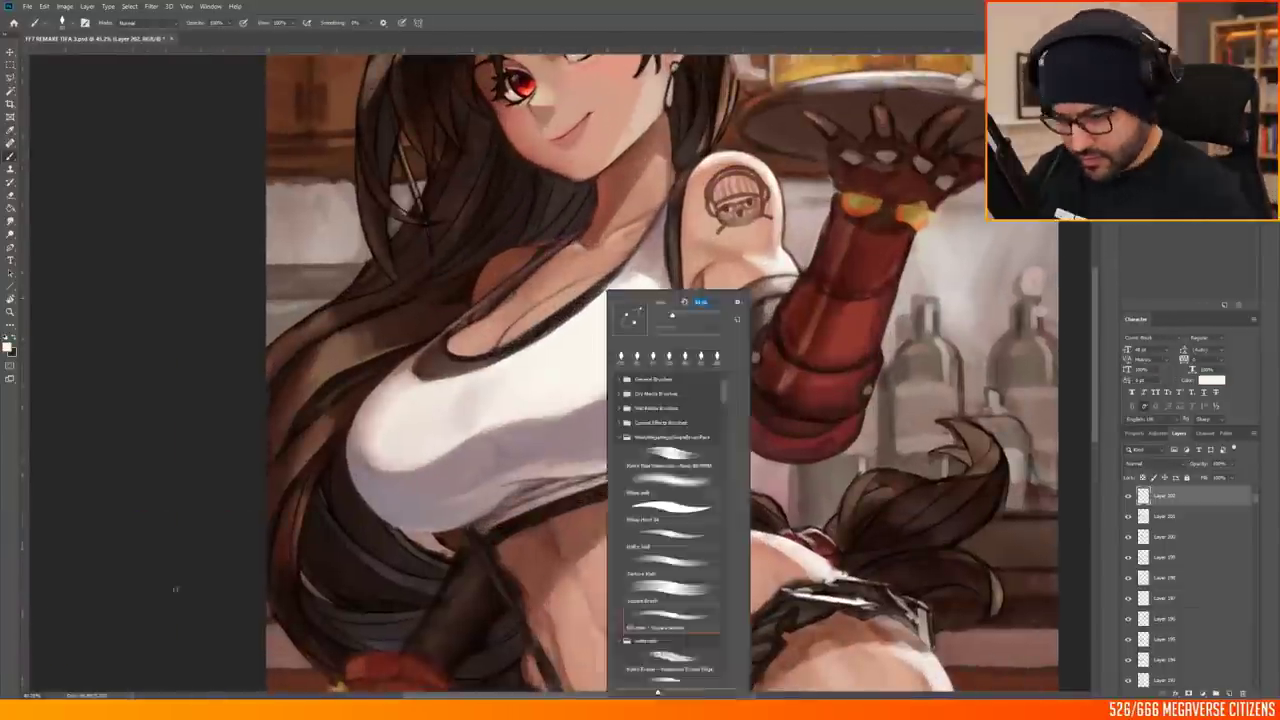
pyautogui.press('Escape')
pyautogui.scroll(-1, 637, 284)
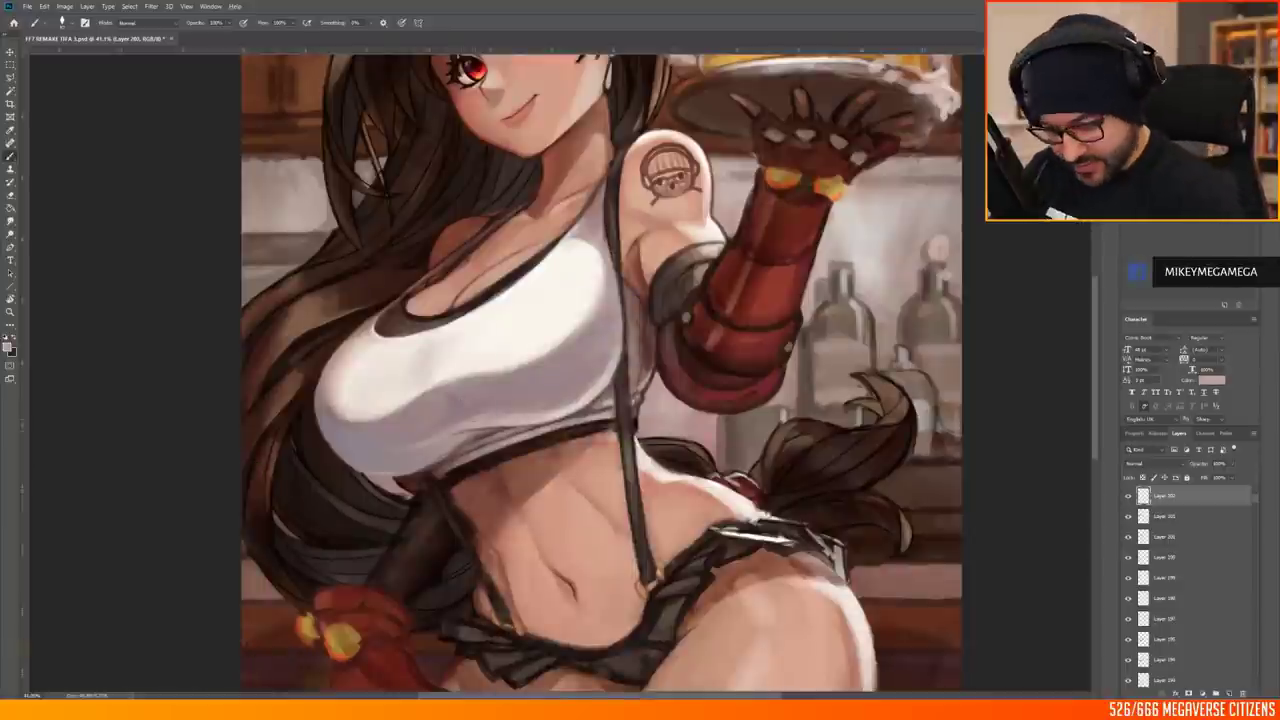
# Touch up the white top's highlights with near-white and save the painting
pyautogui.scroll(-1, 440, 465)
pyautogui.scroll(2, 500, 300)
pyautogui.scroll(-3, 600, 380)
pyautogui.scroll(2, 977, 540)
pyautogui.scroll(-3, 977, 540)
# Check the figure's proportions in a horizontally mirrored view and restore the original orientation
pyautogui.press('h')
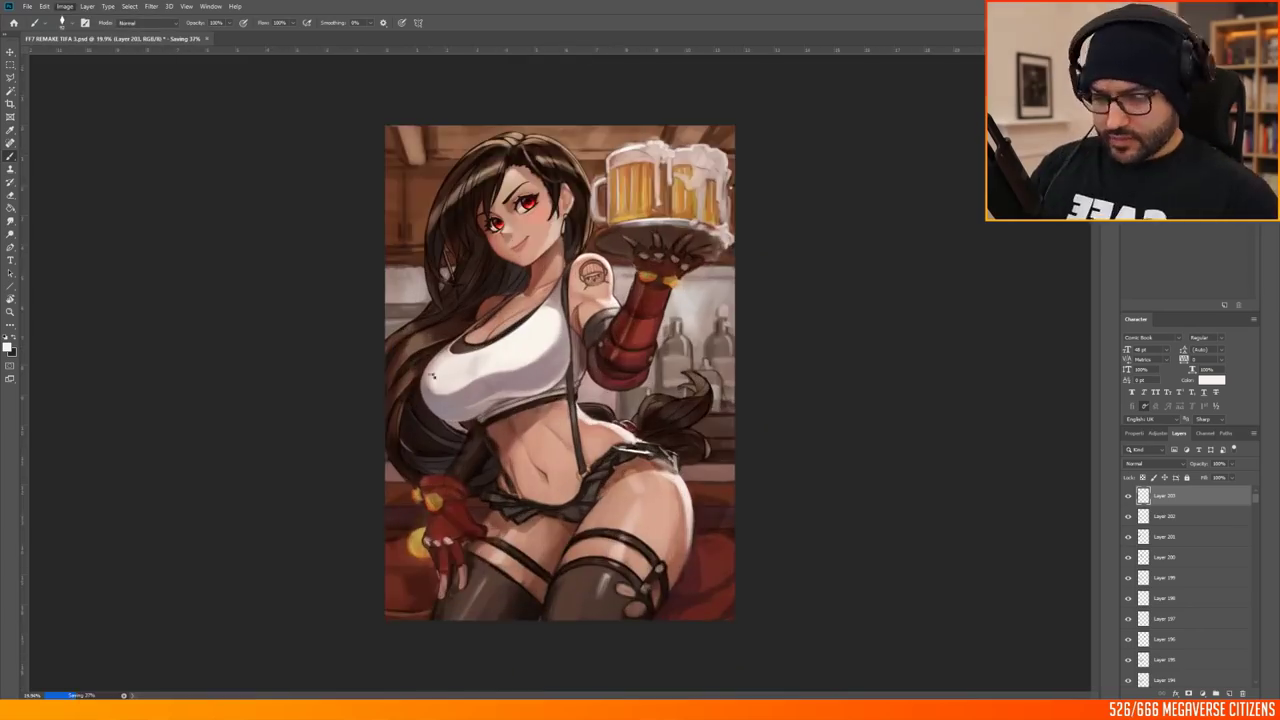
pyautogui.scroll(2, 636, 389)
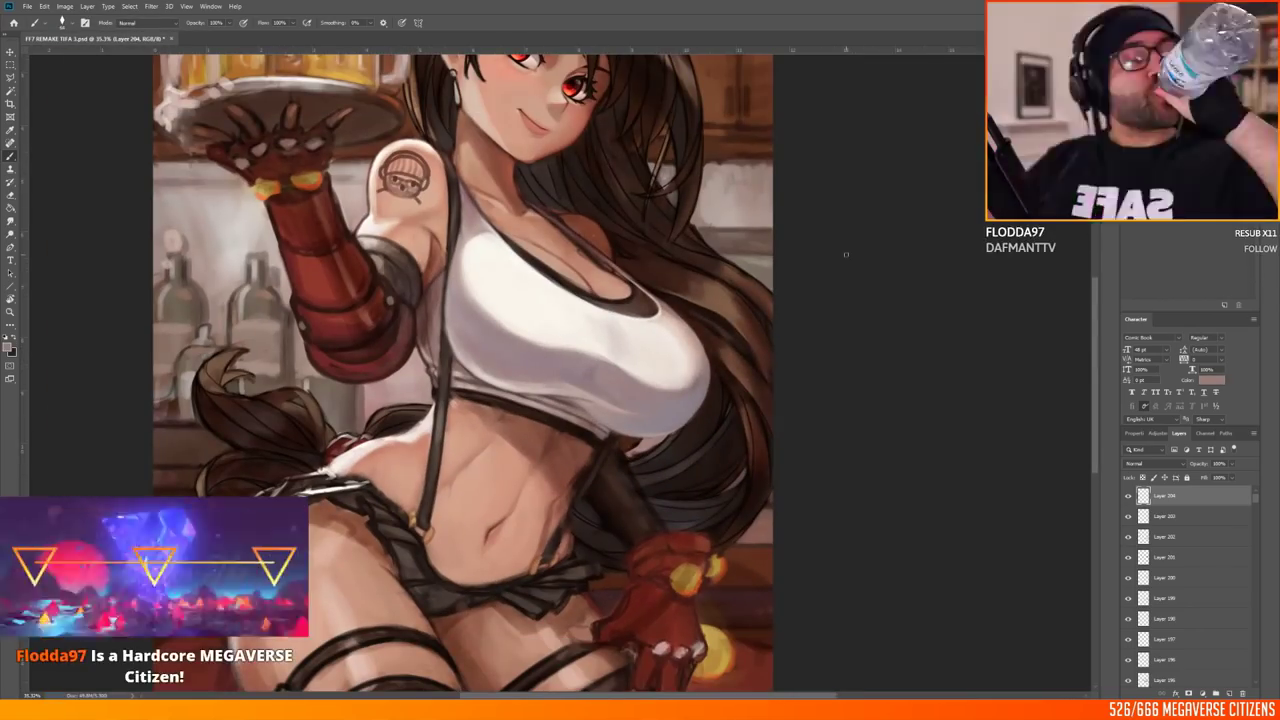
pyautogui.scroll(1, 697, 463)
pyautogui.scroll(-2, 636, 415)
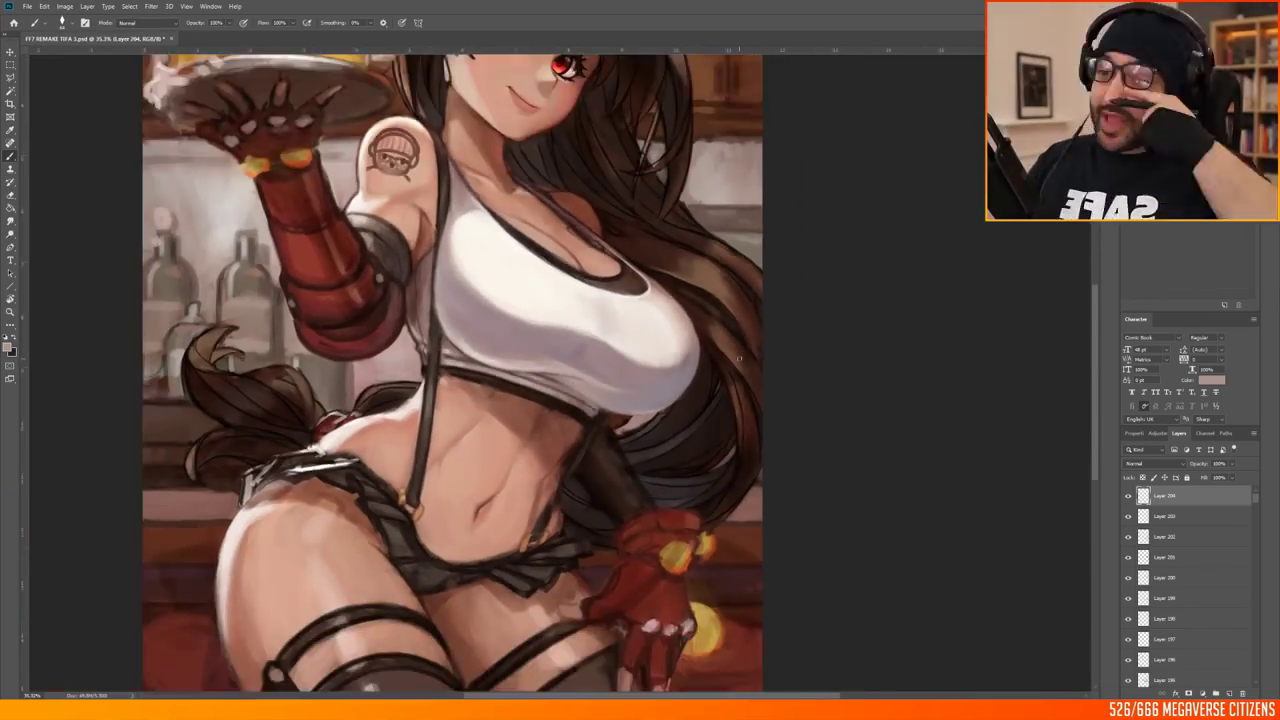
pyautogui.scroll(1, 636, 415)
pyautogui.press('h')
pyautogui.scroll(2, 433, 307)
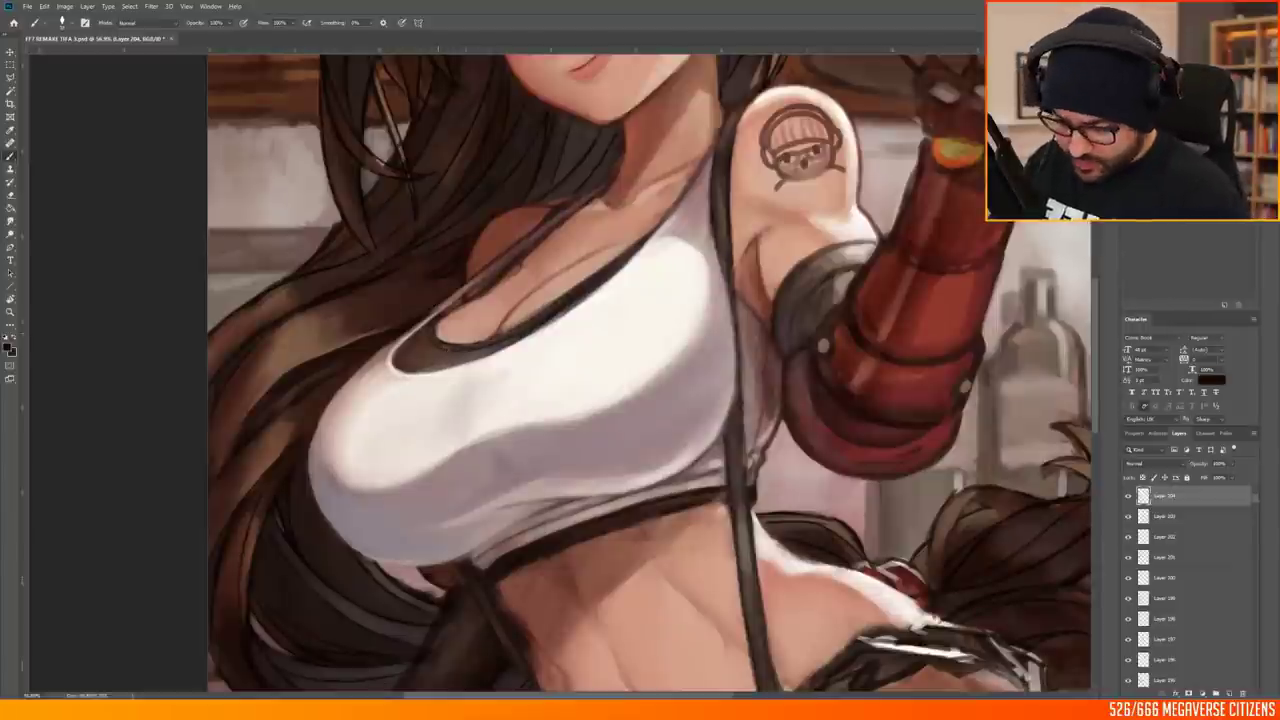
# Paint the small folds on the white top's underside beside the dark hem with muted mauve and dark brown
pyautogui.keyDown('alt'); pyautogui.keyDown('shift'); pyautogui.rightClick(975, 290); pyautogui.keyUp('shift'); pyautogui.keyUp('alt')
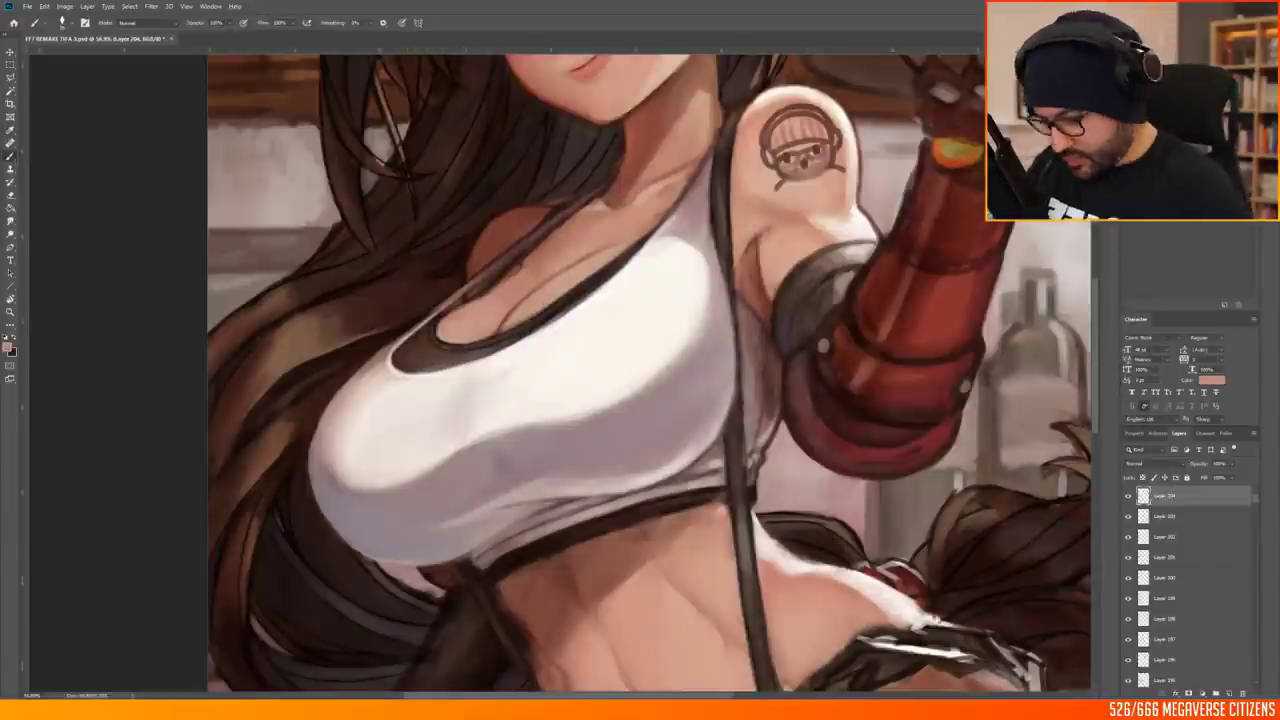
pyautogui.scroll(-3, 595, 318)
pyautogui.scroll(3, 595, 318)
pyautogui.scroll(-1, 595, 318)
pyautogui.rightClick(595, 318)
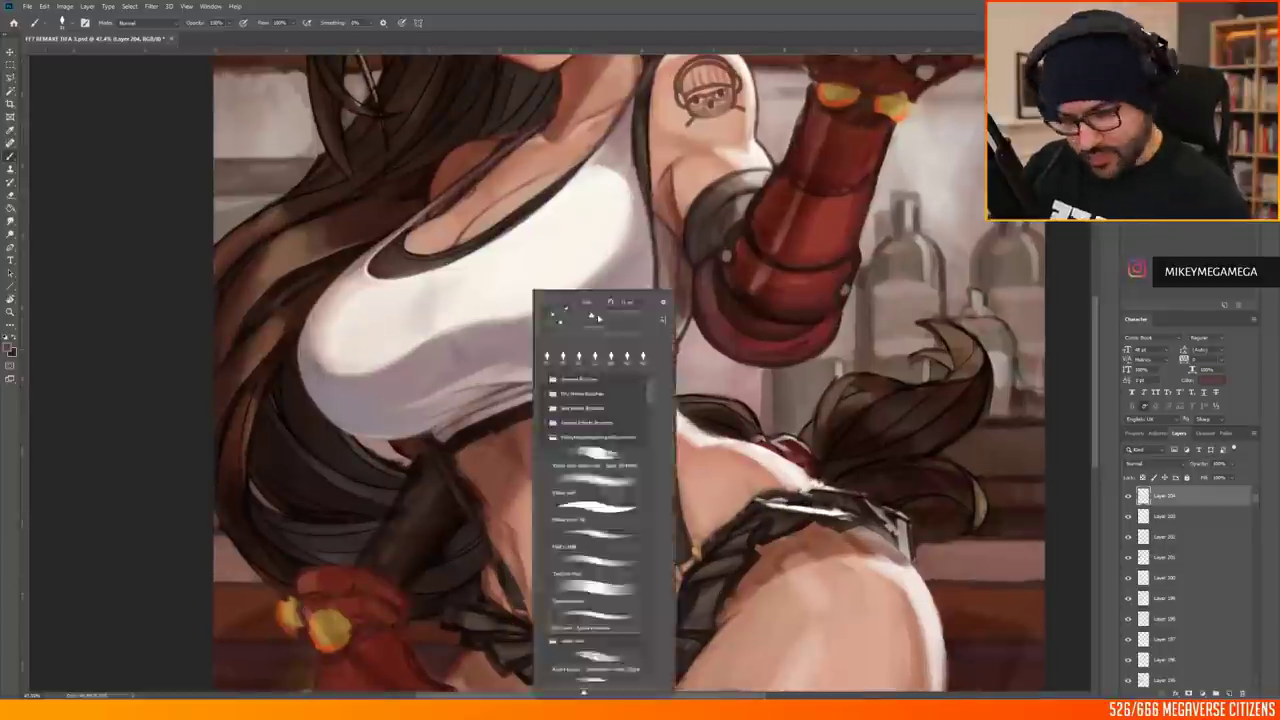
pyautogui.press('Escape')
pyautogui.moveTo(343, 498); pyautogui.dragTo(361, 478)
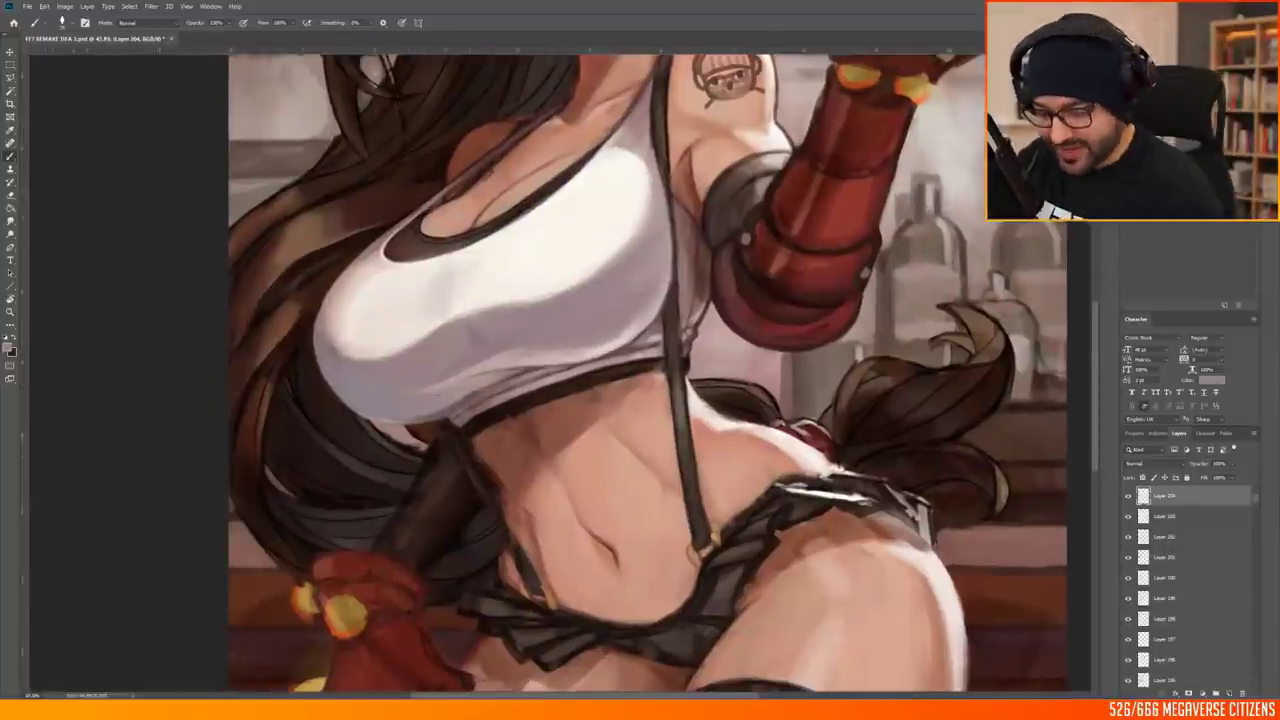
pyautogui.scroll(-3, 620, 370)
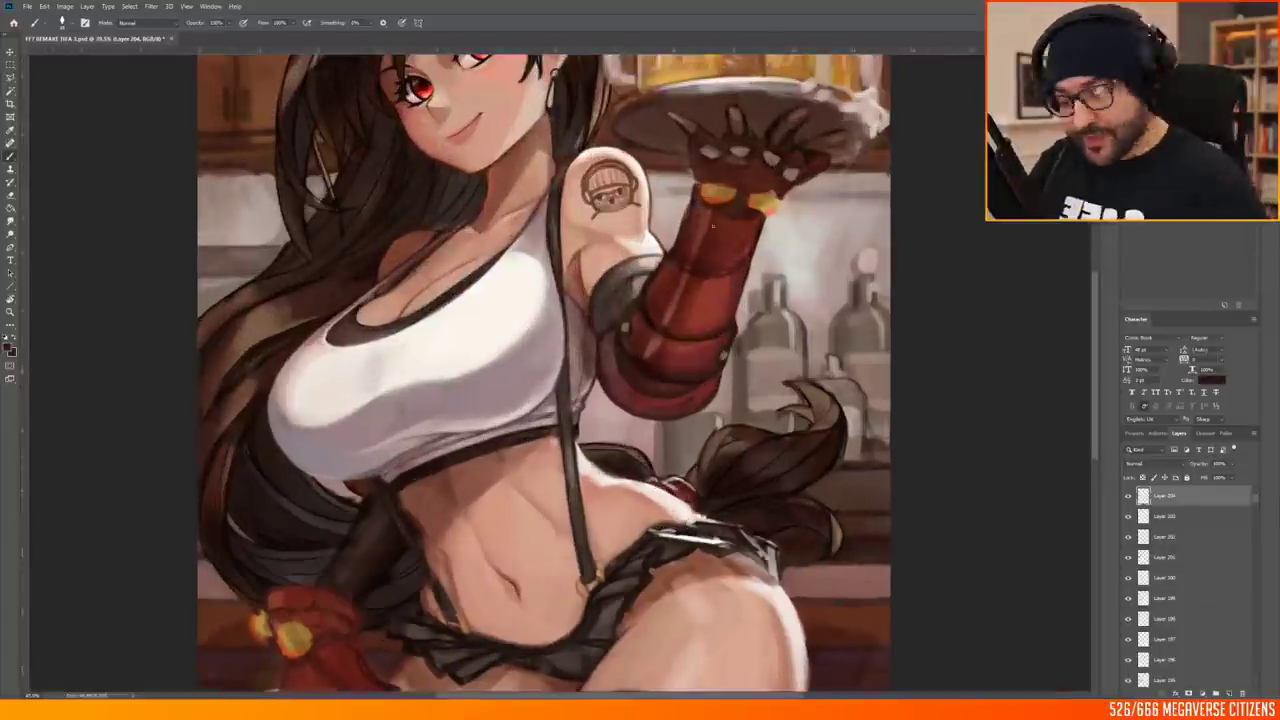
# Deepen the figure's shading with muted mauve on a new layer set to Multiply
pyautogui.scroll(3, 620, 370)
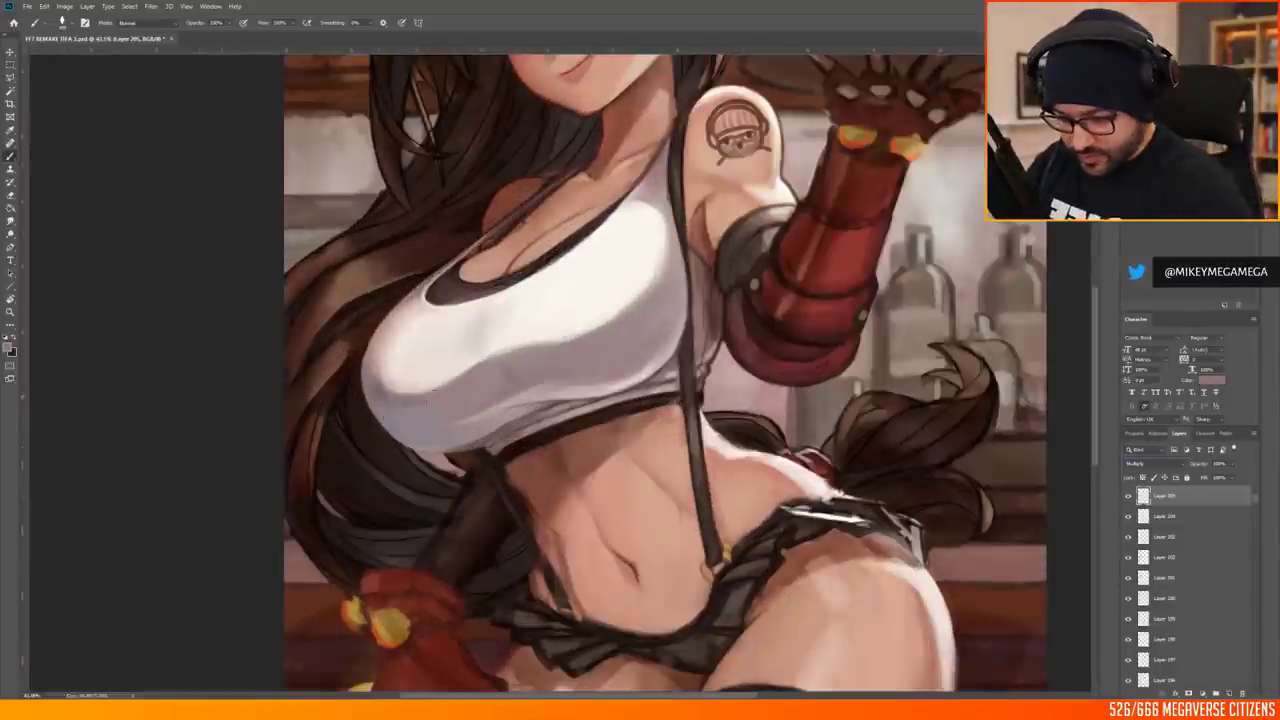
pyautogui.scroll(-2, 620, 370)
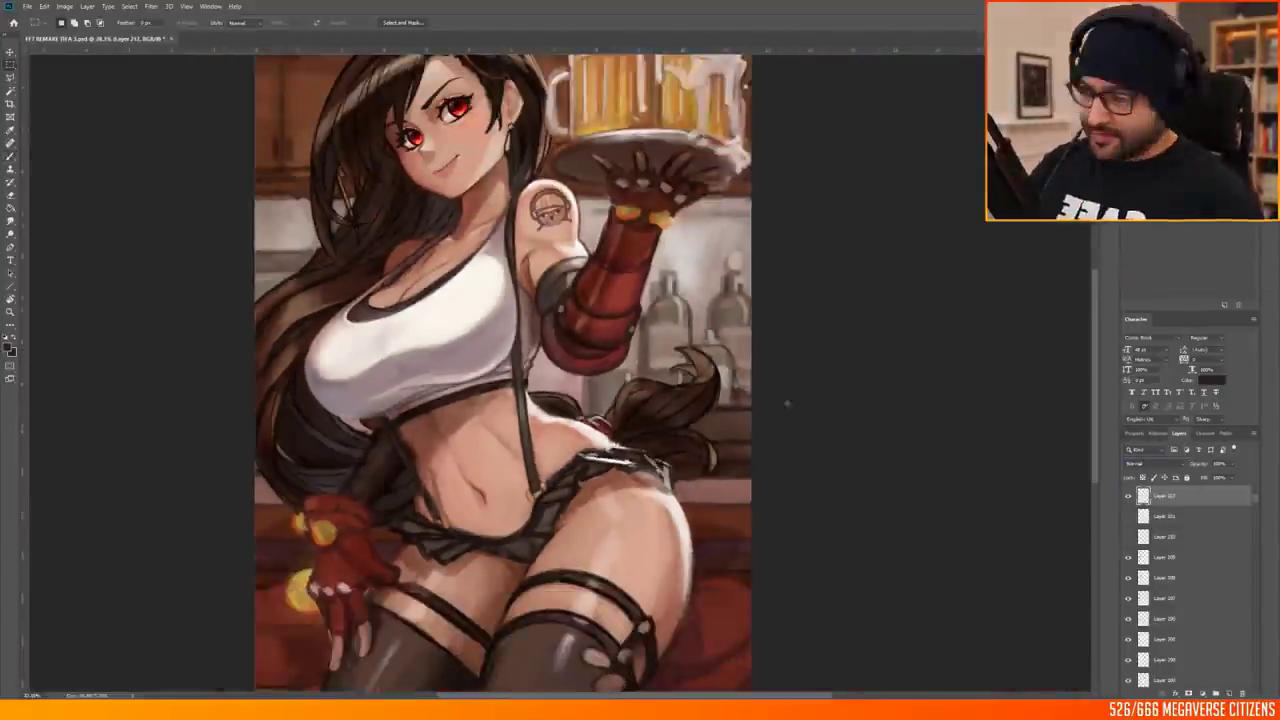
pyautogui.scroll(2, 620, 370)
pyautogui.scroll(-3, 620, 370)
pyautogui.scroll(3, 620, 370)
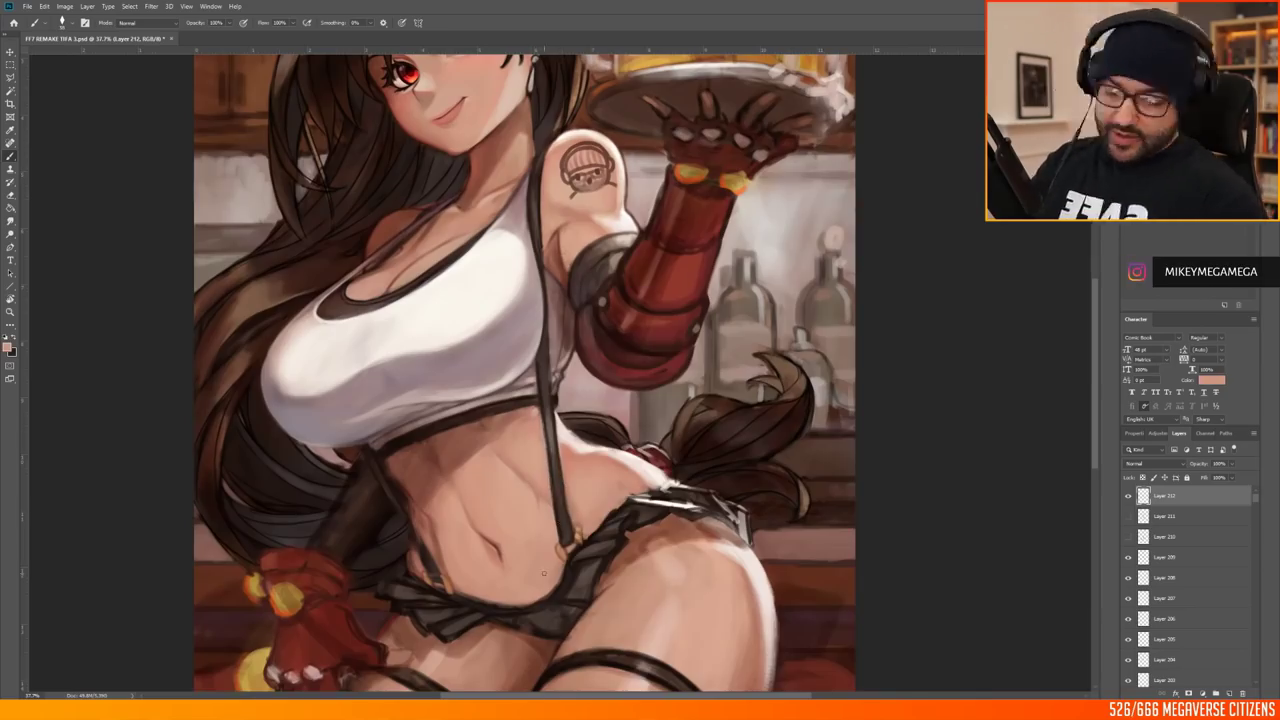
# Define the shadow-side suspender strap and waist contour with dark brown in a rotated view
pyautogui.scroll(1, 620, 370)
pyautogui.scroll(-2, 620, 370)
pyautogui.scroll(3, 620, 370)
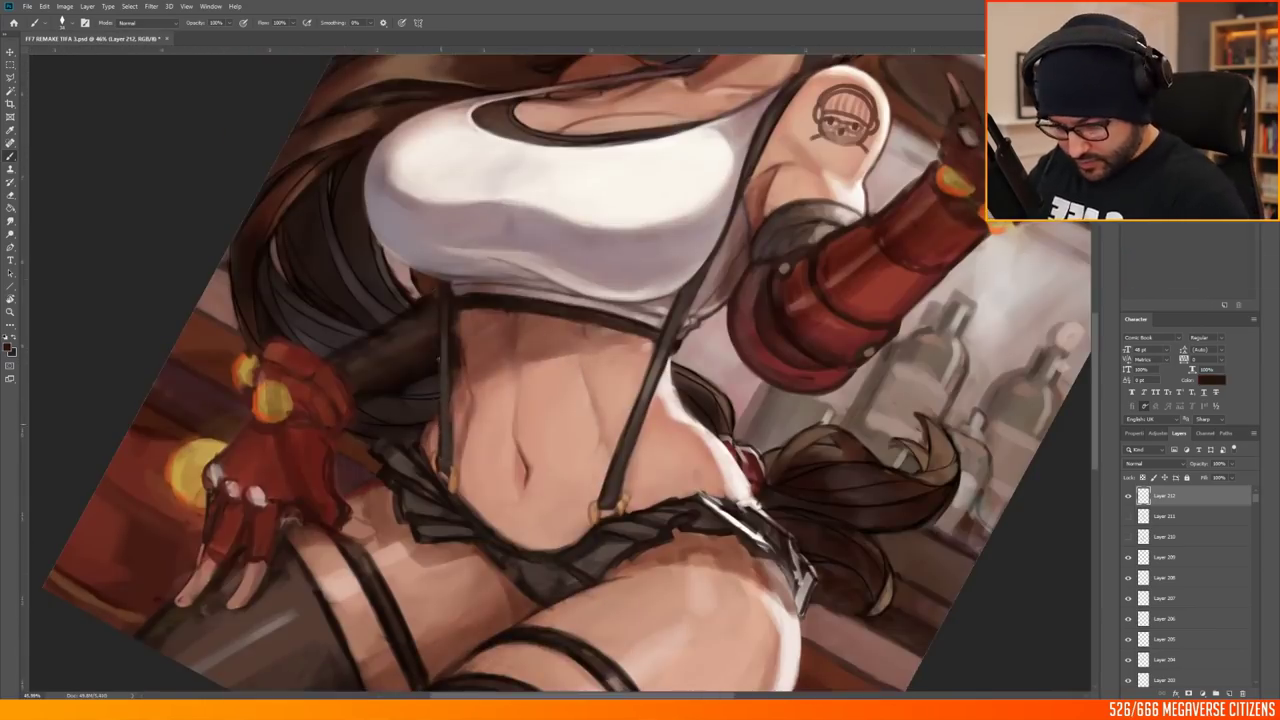
pyautogui.scroll(-3, 620, 370)
# Sample skin and reddish tones and touch up the face around the shadow-side eye
pyautogui.scroll(4, 620, 370)
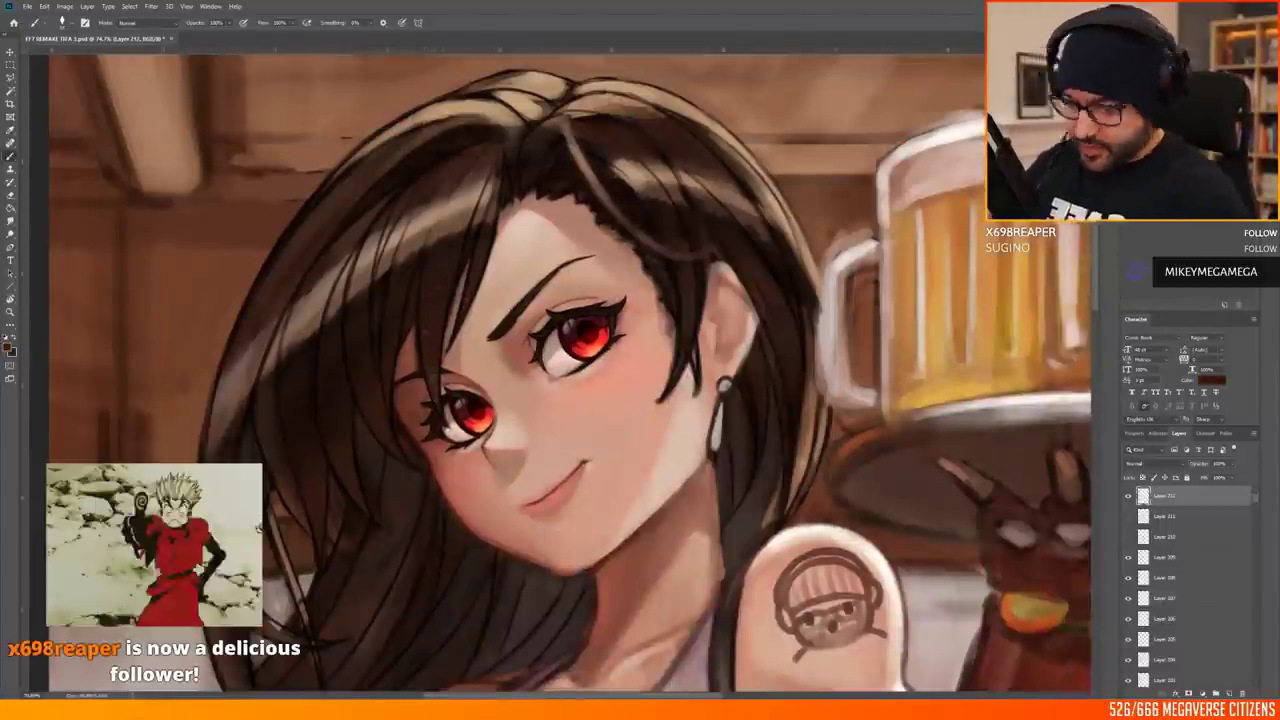
pyautogui.keyDown('alt'); pyautogui.click(561, 459); pyautogui.keyUp('alt')
pyautogui.keyDown('alt'); pyautogui.click(549, 378); pyautogui.keyUp('alt')
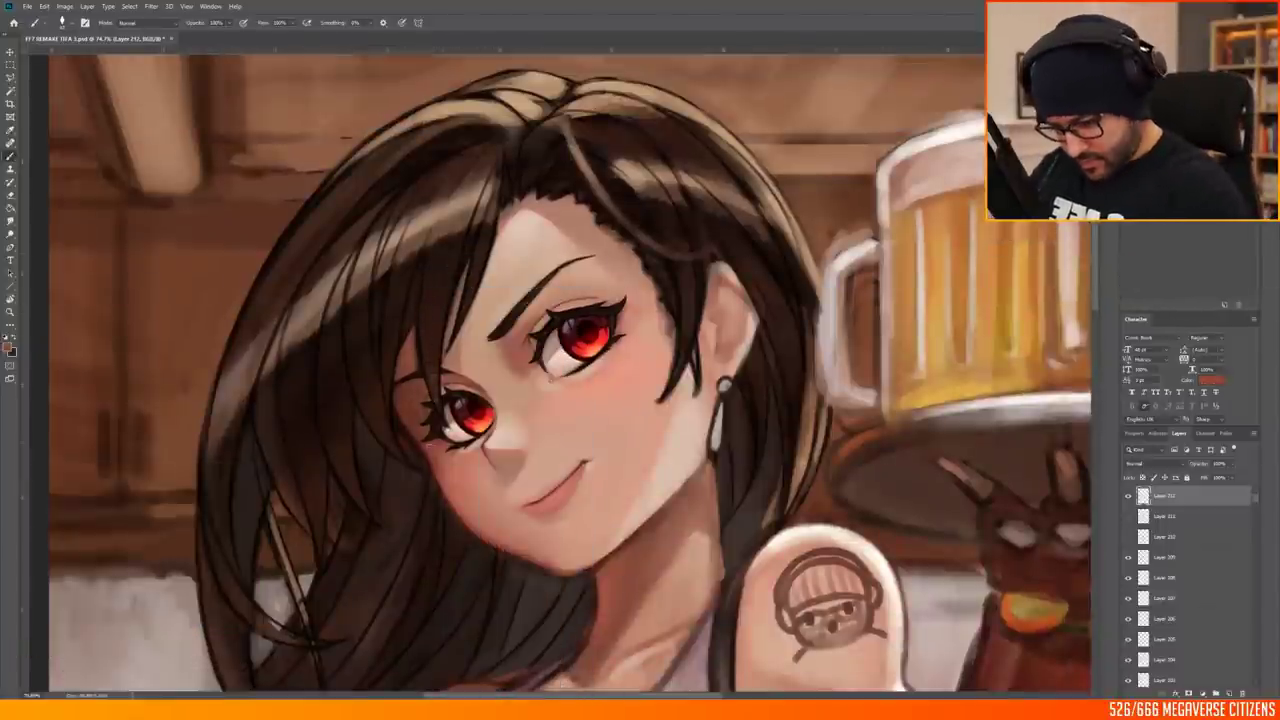
pyautogui.rightClick(452, 400)
pyautogui.press('Escape')
pyautogui.rightClick(452, 400)
pyautogui.press('Escape')
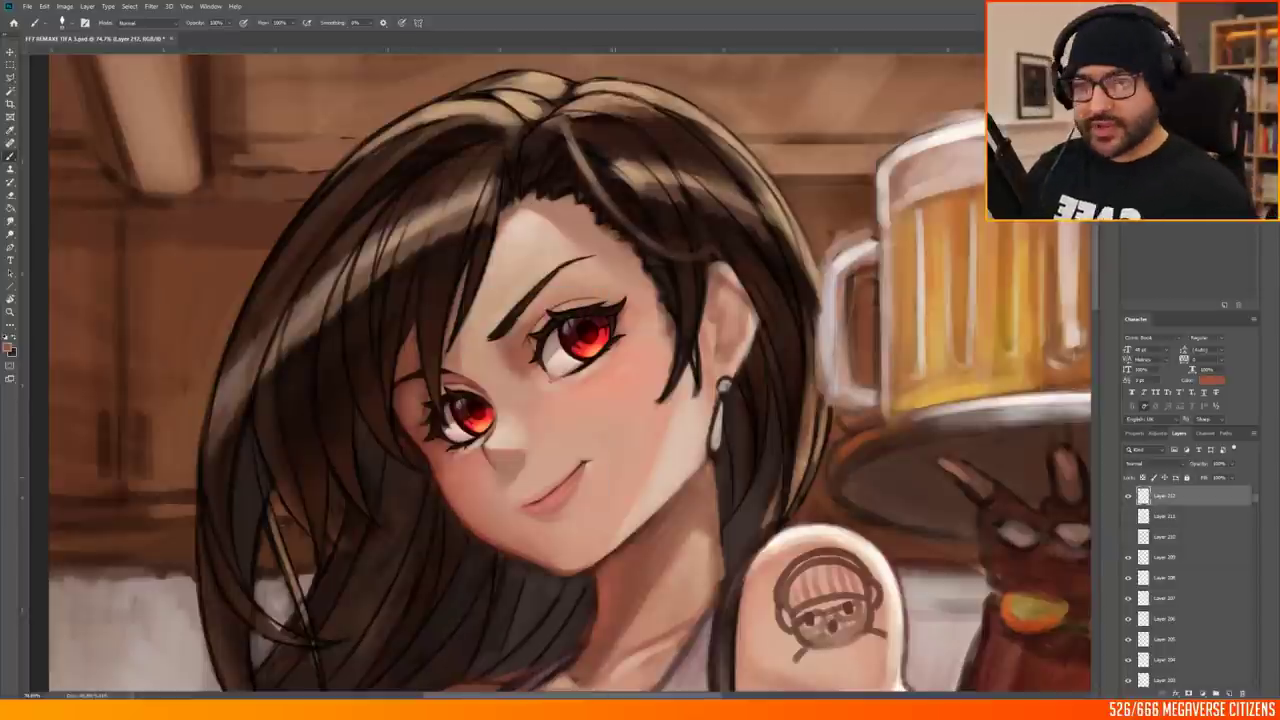
# Paint over the light stray strand in the hair gap beside the face with dark brown in a rotated view
pyautogui.moveTo(700, 250); pyautogui.dragTo(770, 330)
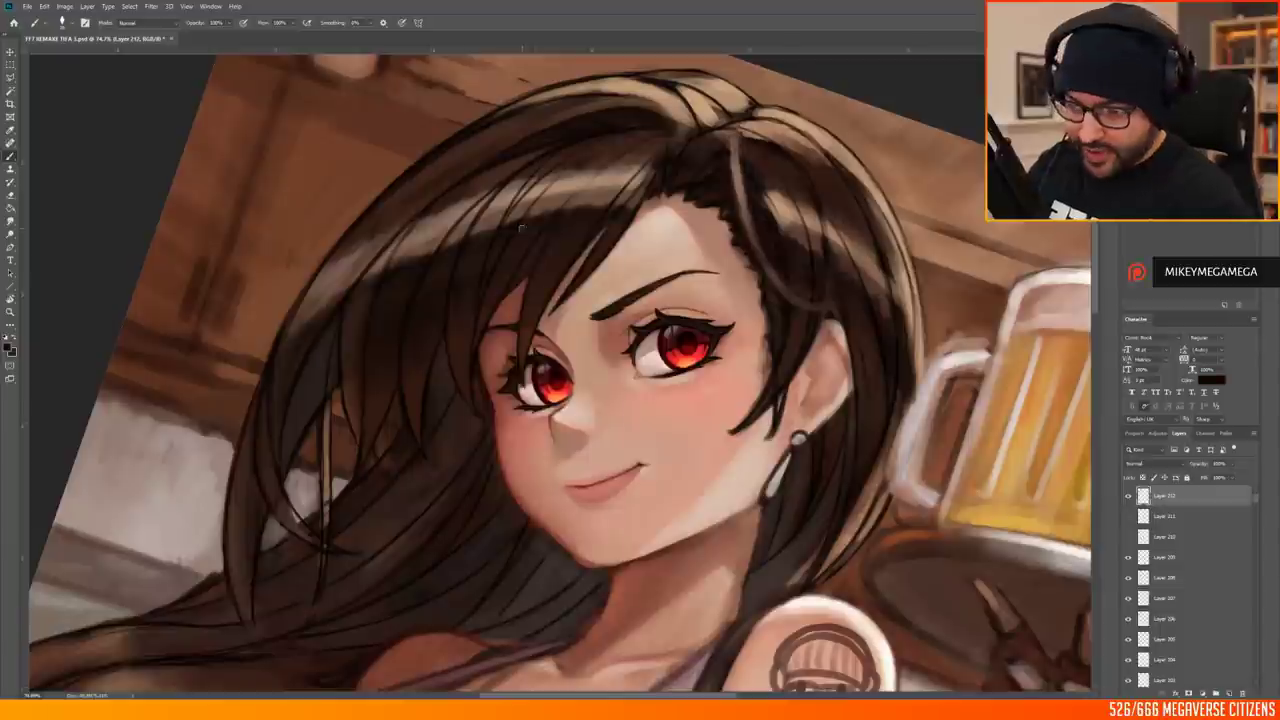
pyautogui.rightClick(414, 298)
pyautogui.press('Escape')
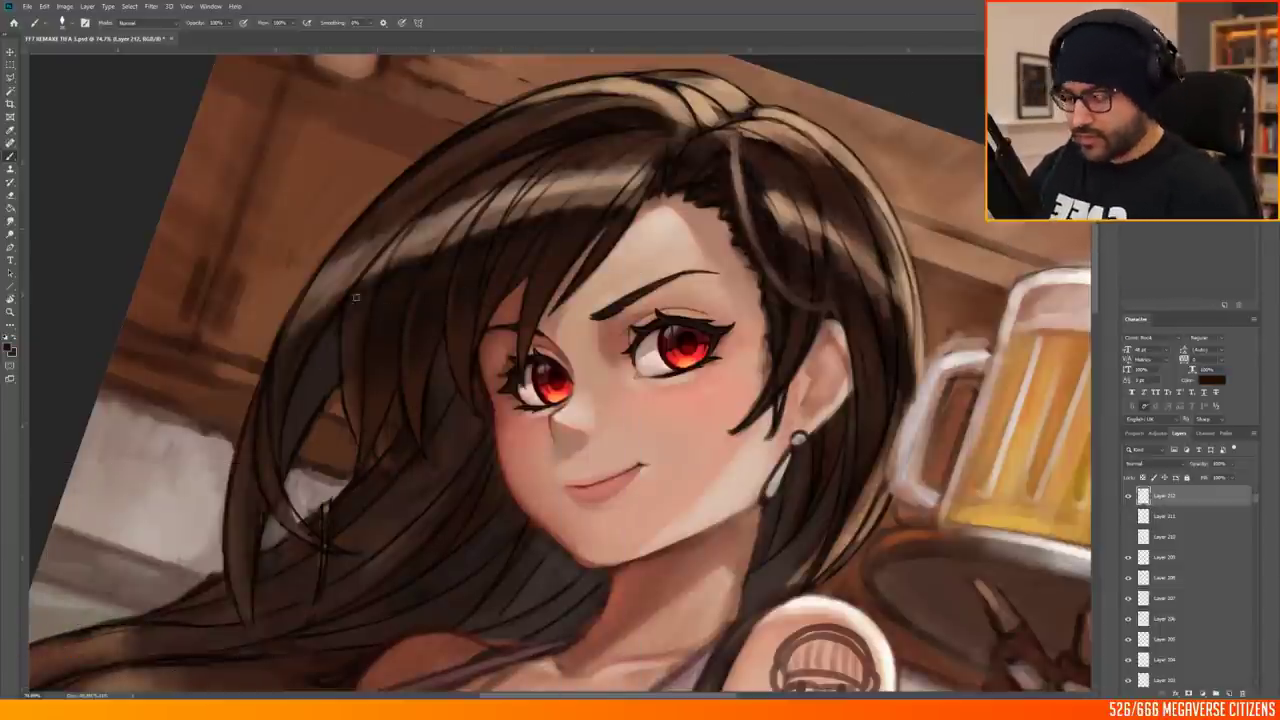
pyautogui.rightClick(366, 438)
pyautogui.press('Escape')
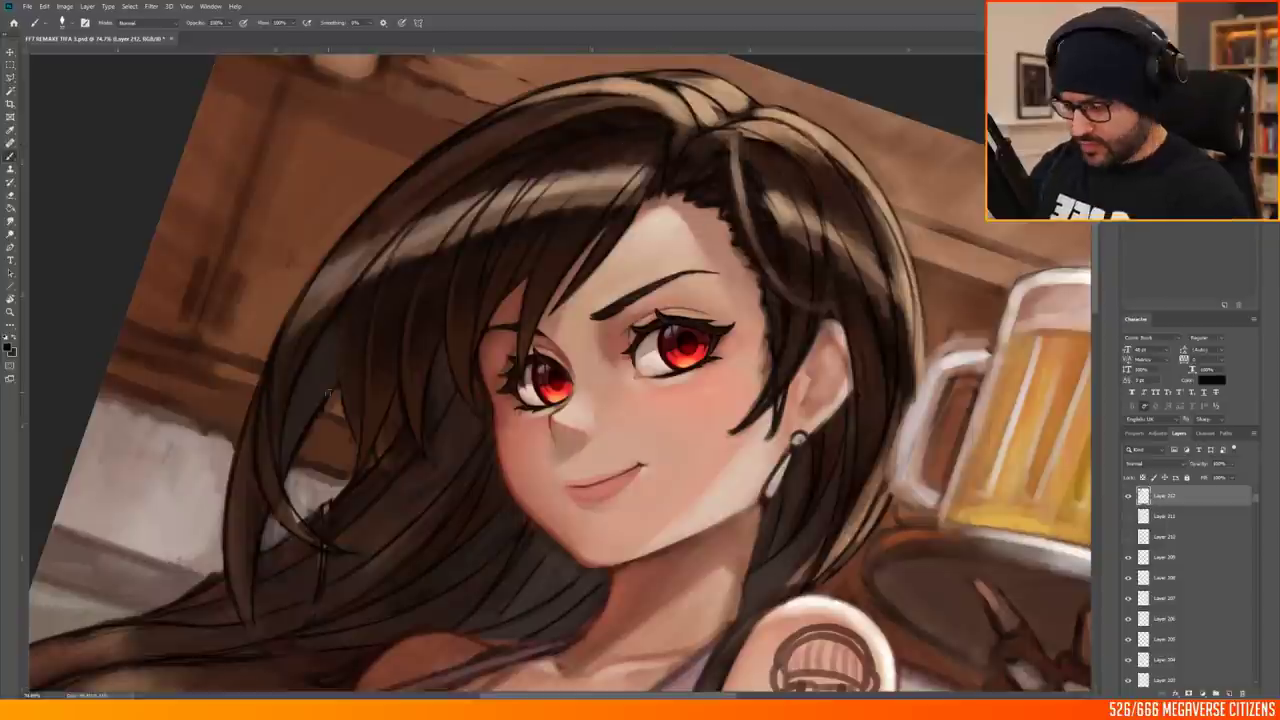
# Darken and refine the hair locks around the crown and beside the face with deep brown strokes
pyautogui.scroll(-3, 327, 393)
pyautogui.scroll(4, 401, 325)
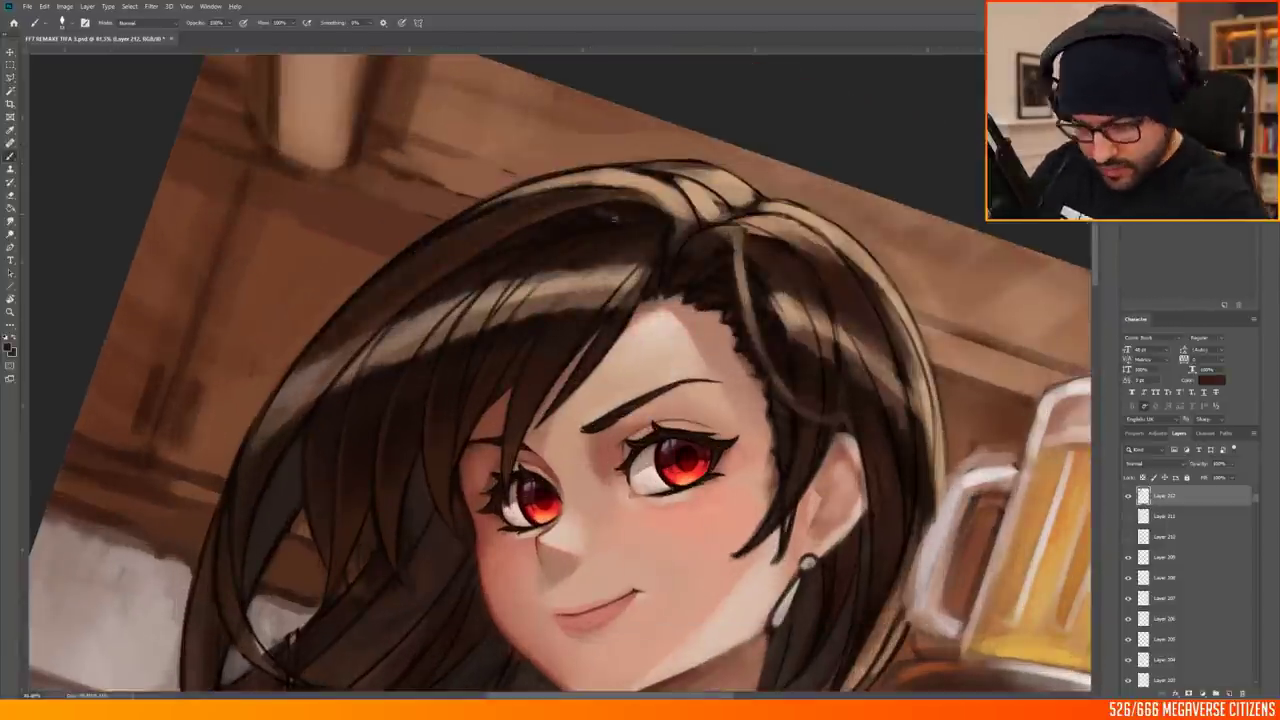
pyautogui.scroll(-3, 380, 334)
pyautogui.scroll(3, 408, 492)
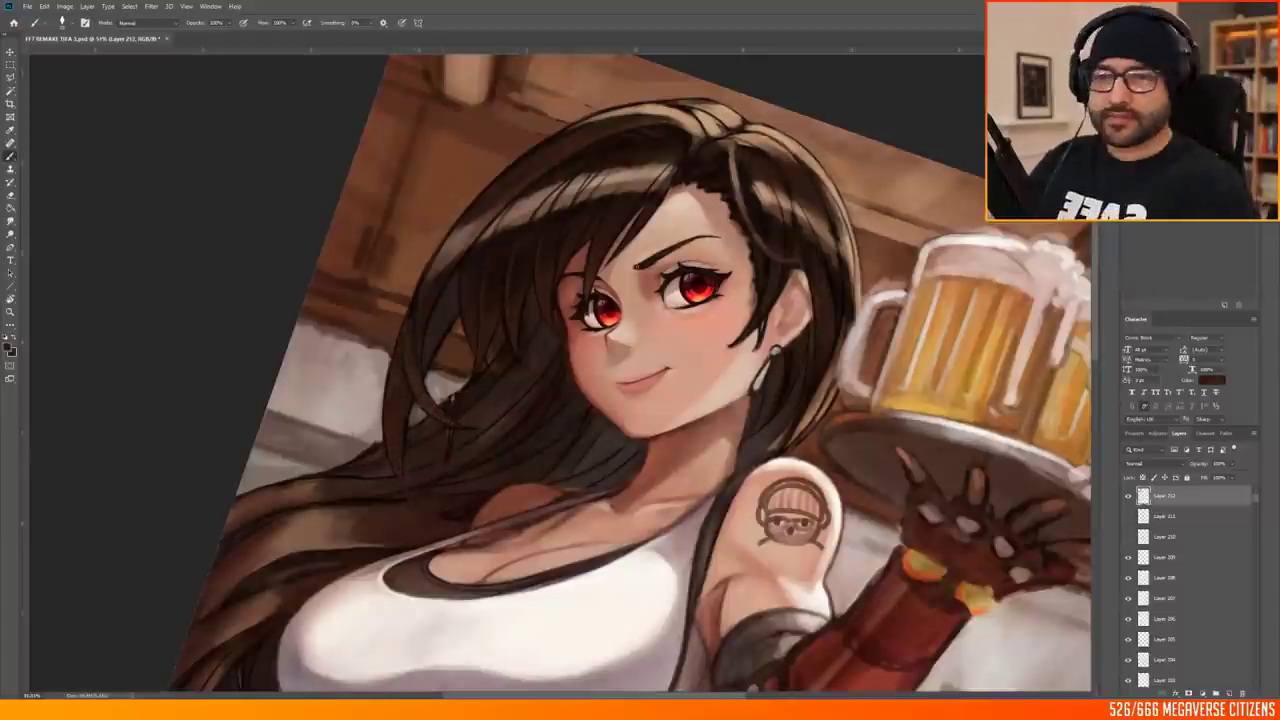
pyautogui.scroll(-3, 600, 380)
pyautogui.scroll(3, 520, 420)
# Refine the hair with brown strands on new layers, adding curling lock tips at the long hair's outer edge
pyautogui.scroll(3, 340, 300)
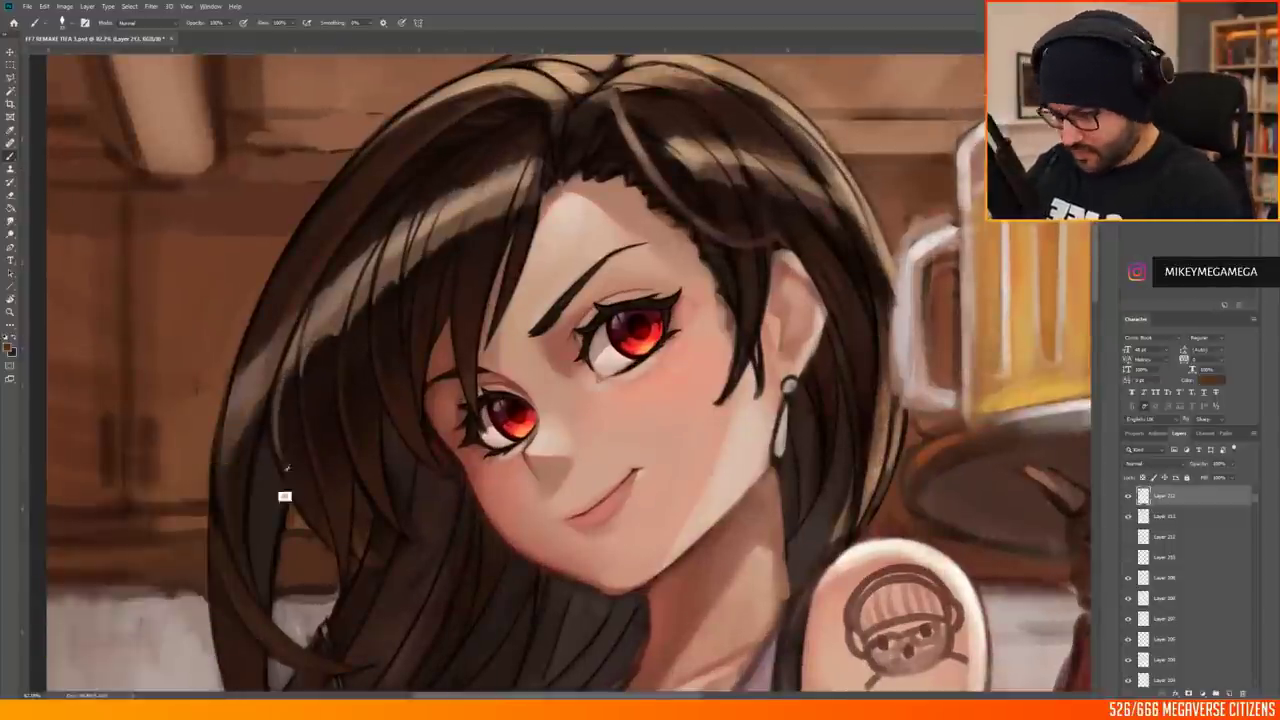
pyautogui.scroll(-2, 398, 396)
pyautogui.scroll(-3, 398, 396)
pyautogui.scroll(4, 480, 290)
pyautogui.rightClick(545, 245)
pyautogui.press('Escape')
pyautogui.scroll(-3, 545, 300)
pyautogui.scroll(2, 411, 330)
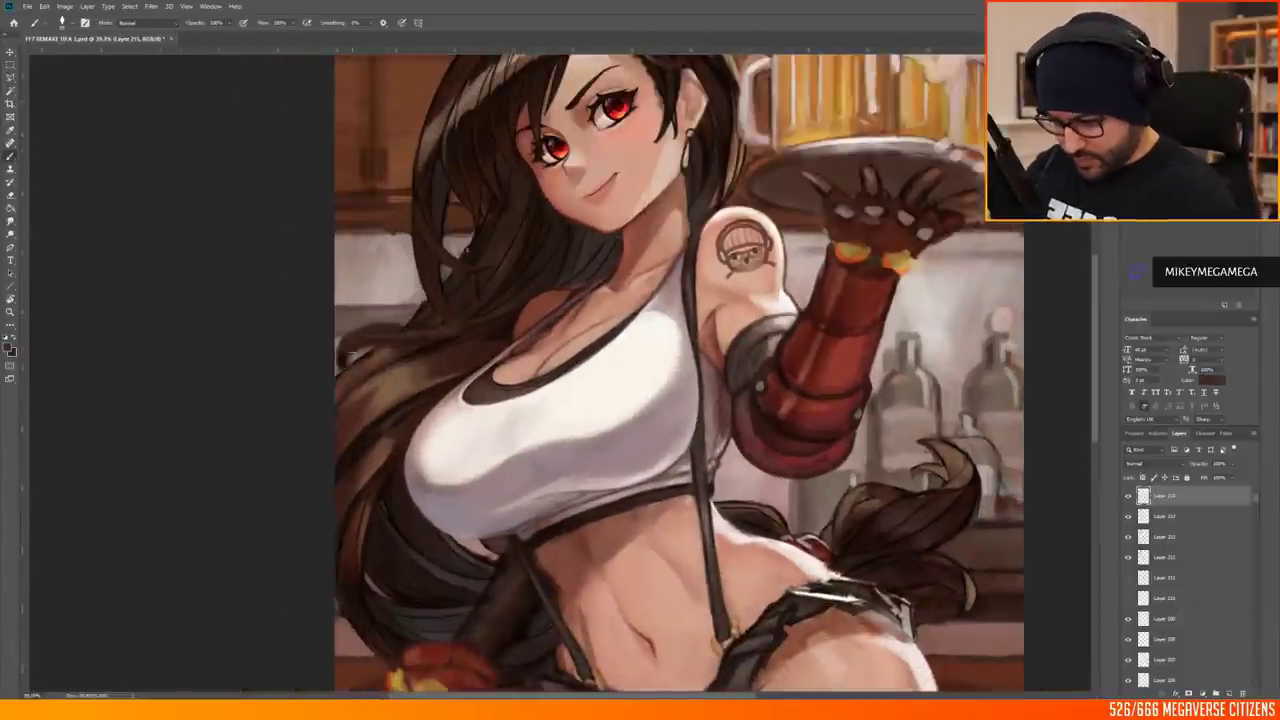
# Try a magenta direction arrow sweeping across the chest and raised arm, and remove it
pyautogui.scroll(-2, 344, 349)
pyautogui.scroll(5, 344, 349)
pyautogui.press('m')
pyautogui.press('b')
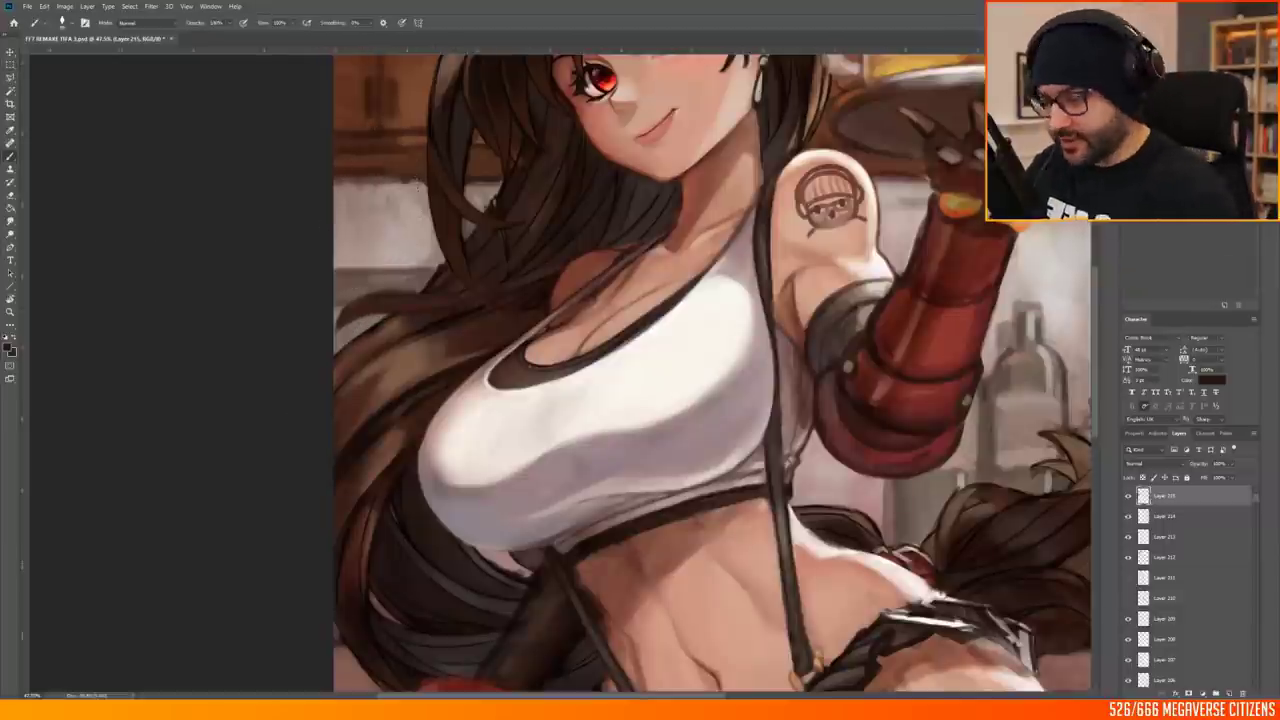
pyautogui.scroll(-3, 418, 182)
pyautogui.scroll(1, 560, 380)
pyautogui.press('x')
pyautogui.moveTo(484, 370); pyautogui.dragTo(592, 328)
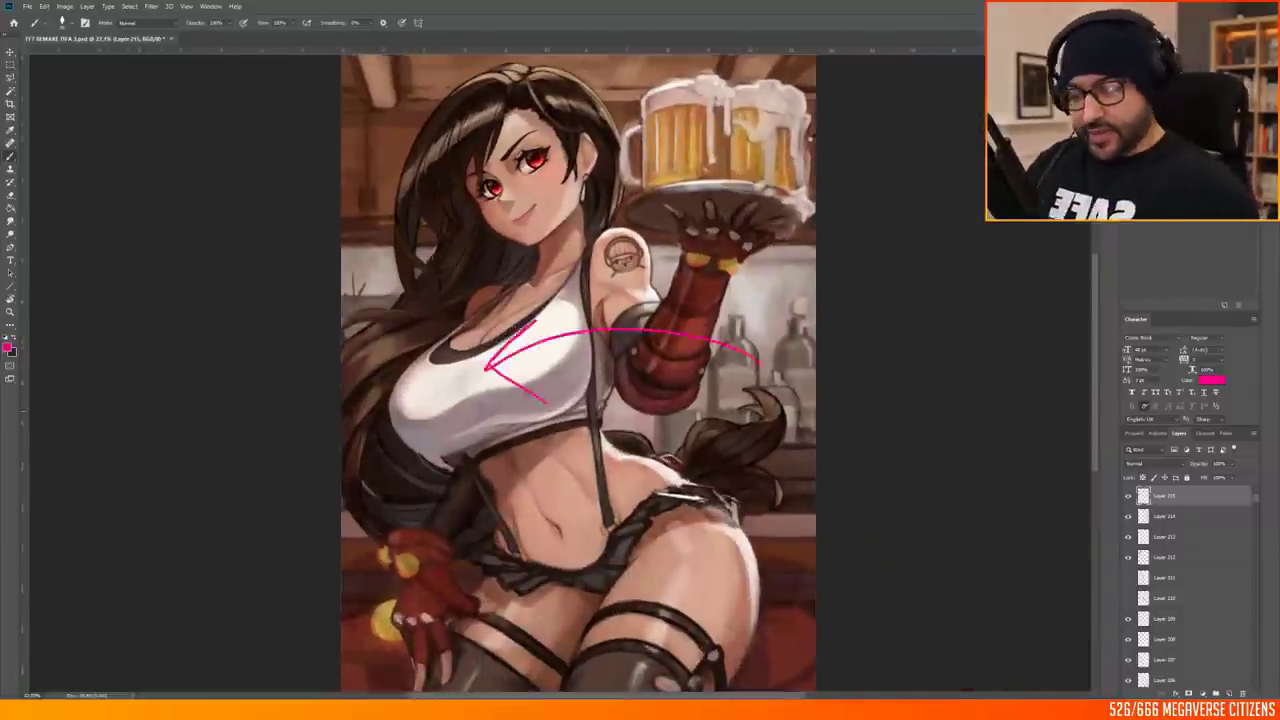
pyautogui.hotkey('ctrl', 'z')
# Stamp the visible artwork to a merged layer and veil it with a white-filled layer at reduced opacity
pyautogui.hotkey('ctrl', 'shift', 'alt', 'n')
pyautogui.press('d')
pyautogui.hotkey('ctrl', 'BackSpace')
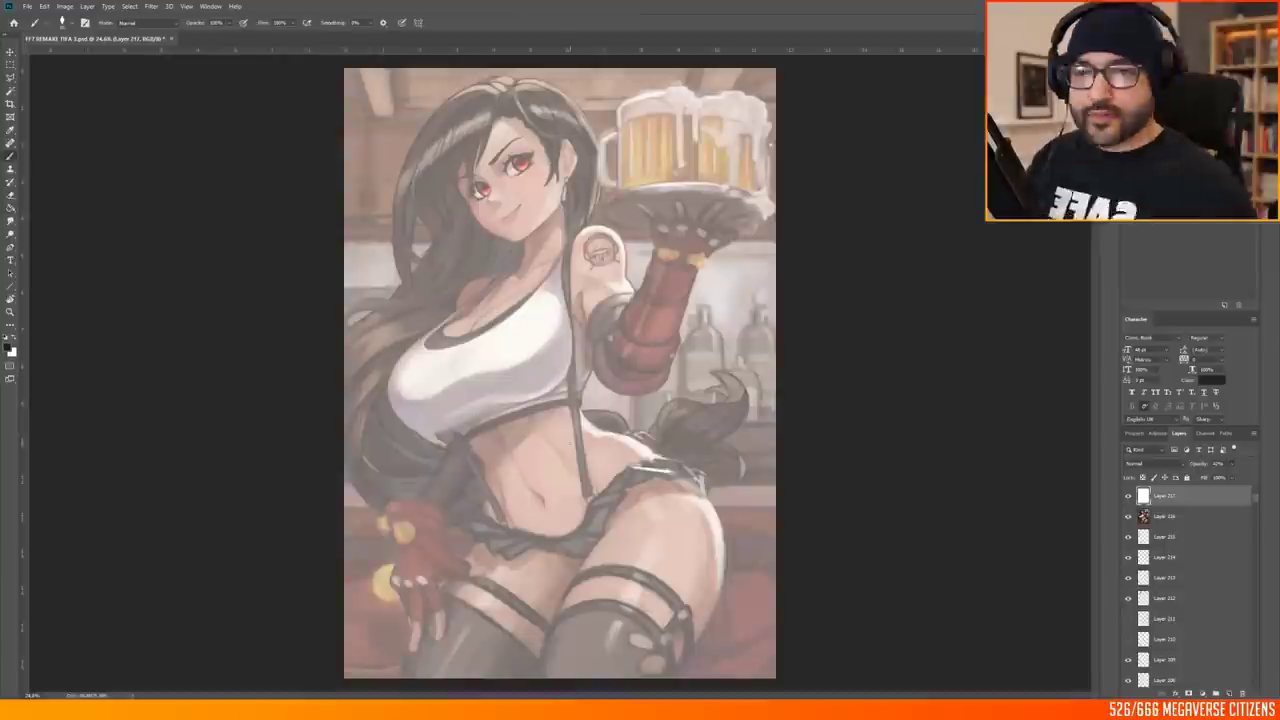
# Sketch guide lines over the faded figure on a new layer, working in a mirrored view
pyautogui.scroll(2, 447, 81)
pyautogui.moveTo(445, 108)
pyautogui.mouseDown()
pyautogui.moveTo(340, 210)
pyautogui.moveTo(290, 450)
pyautogui.mouseUp()
pyautogui.scroll(-5, 630, 380)
pyautogui.scroll(5, 630, 380)
pyautogui.hotkey('ctrl', 'shift', 'alt', 'n')
pyautogui.press('h')
pyautogui.moveTo(540, 200); pyautogui.dragTo(290, 275)
pyautogui.moveTo(400, 280); pyautogui.dragTo(290, 495)
pyautogui.scroll(-3, 630, 380)
pyautogui.moveTo(590, 440); pyautogui.dragTo(510, 540)
pyautogui.scroll(-3, 630, 380)
pyautogui.moveTo(390, 180); pyautogui.dragTo(340, 360)
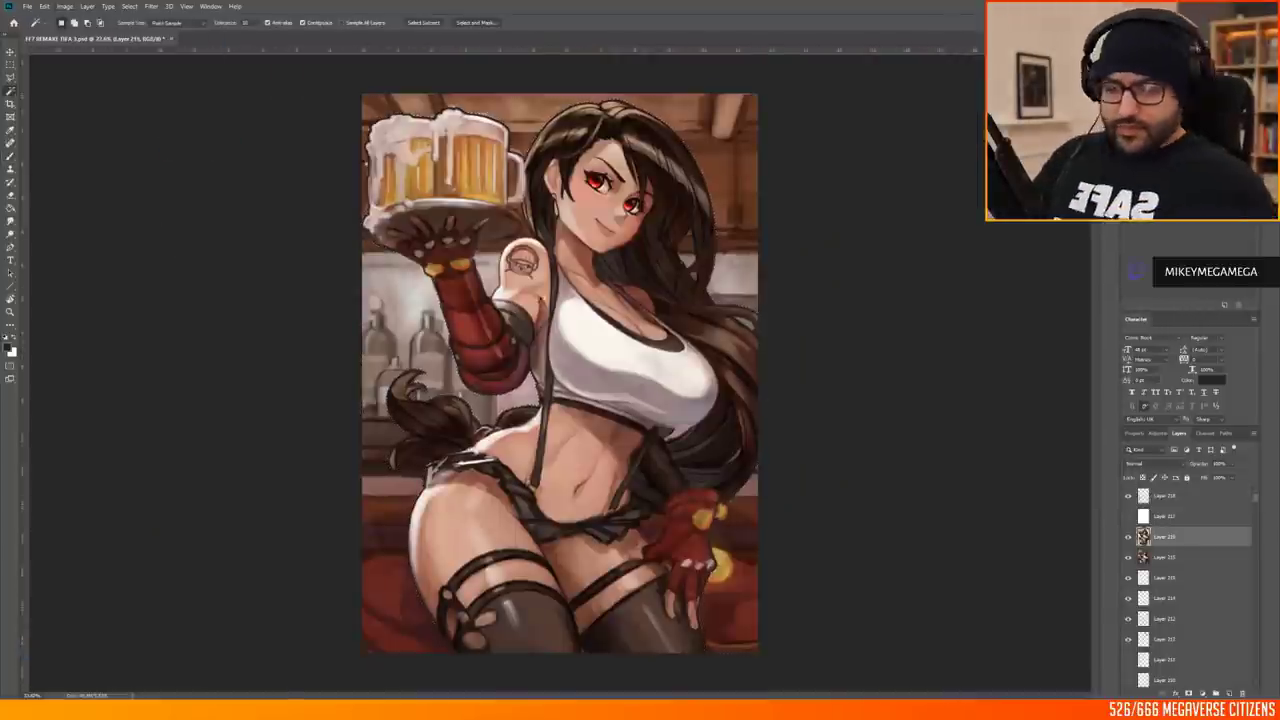
# Free-transform the merged painting copy and touch up the layer beneath it with sampled background tones
pyautogui.hotkey('ctrl', 't')
pyautogui.press('Return')
pyautogui.click(1190, 556)
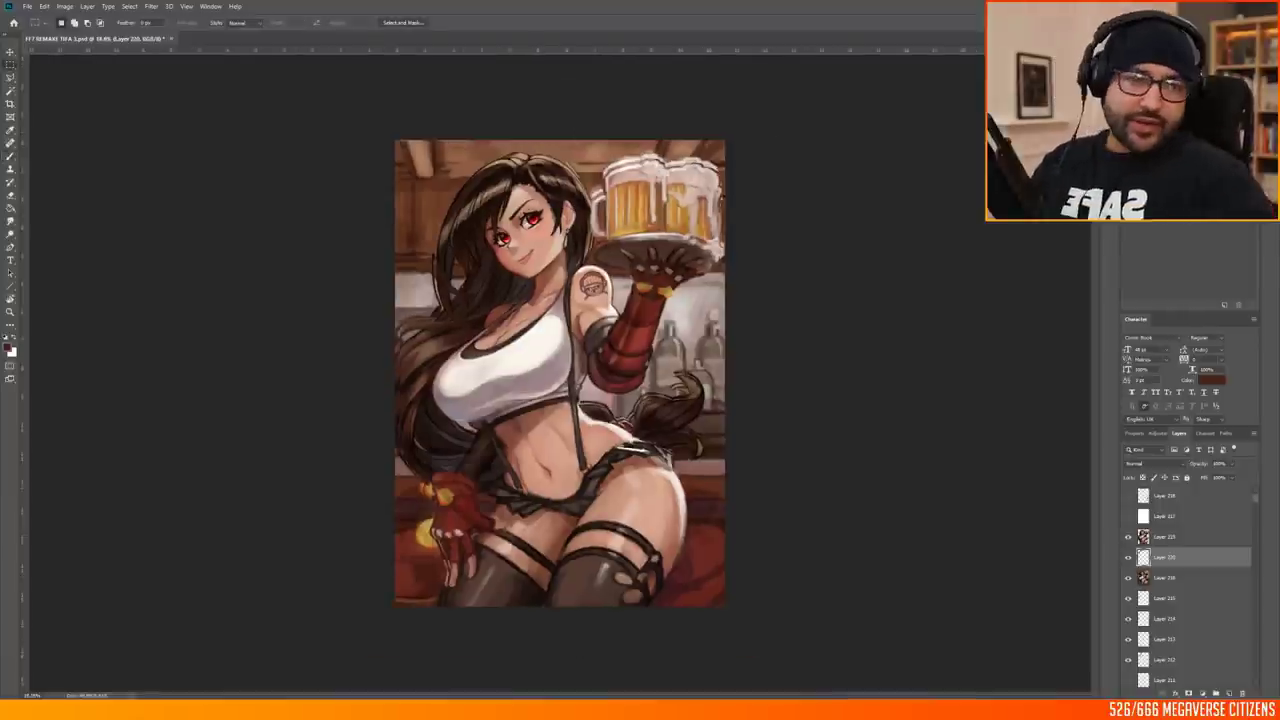
pyautogui.hotkey('ctrl', '+')
pyautogui.hotkey('ctrl', '+')
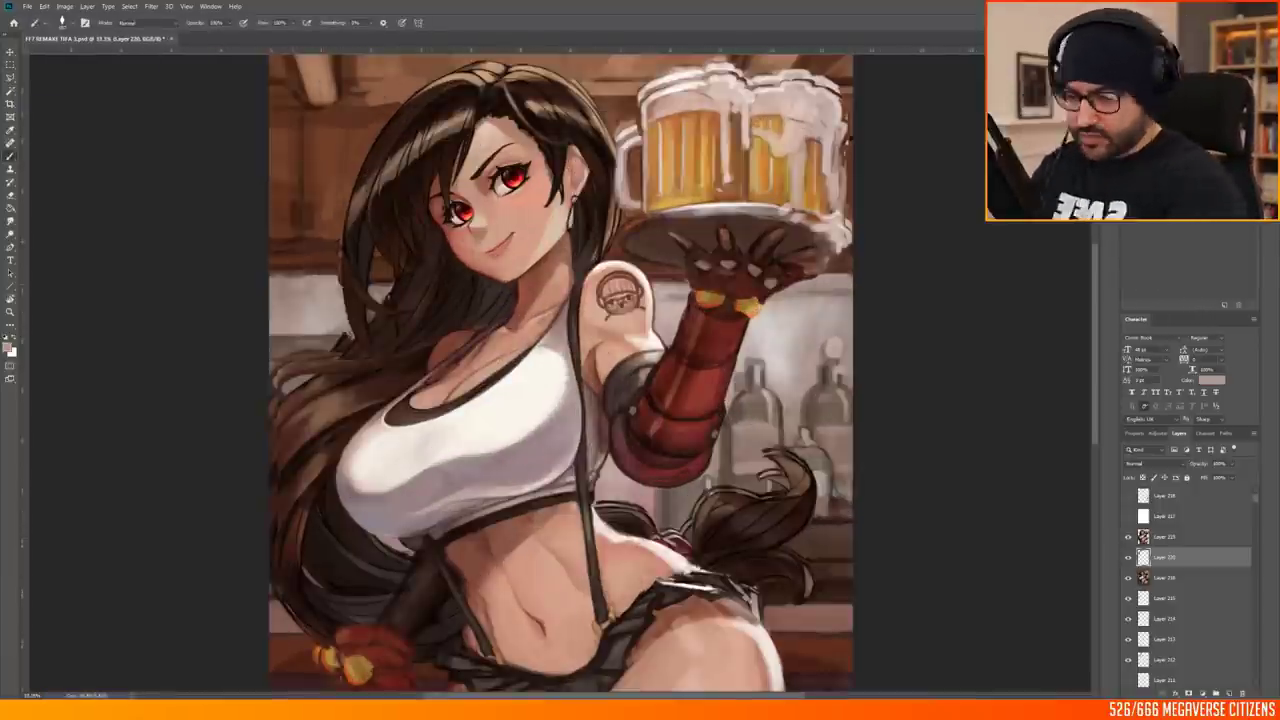
pyautogui.hotkey('ctrl', '+')
pyautogui.hotkey('ctrl', '-')
pyautogui.hotkey('ctrl', '-')
pyautogui.hotkey('ctrl', '-')
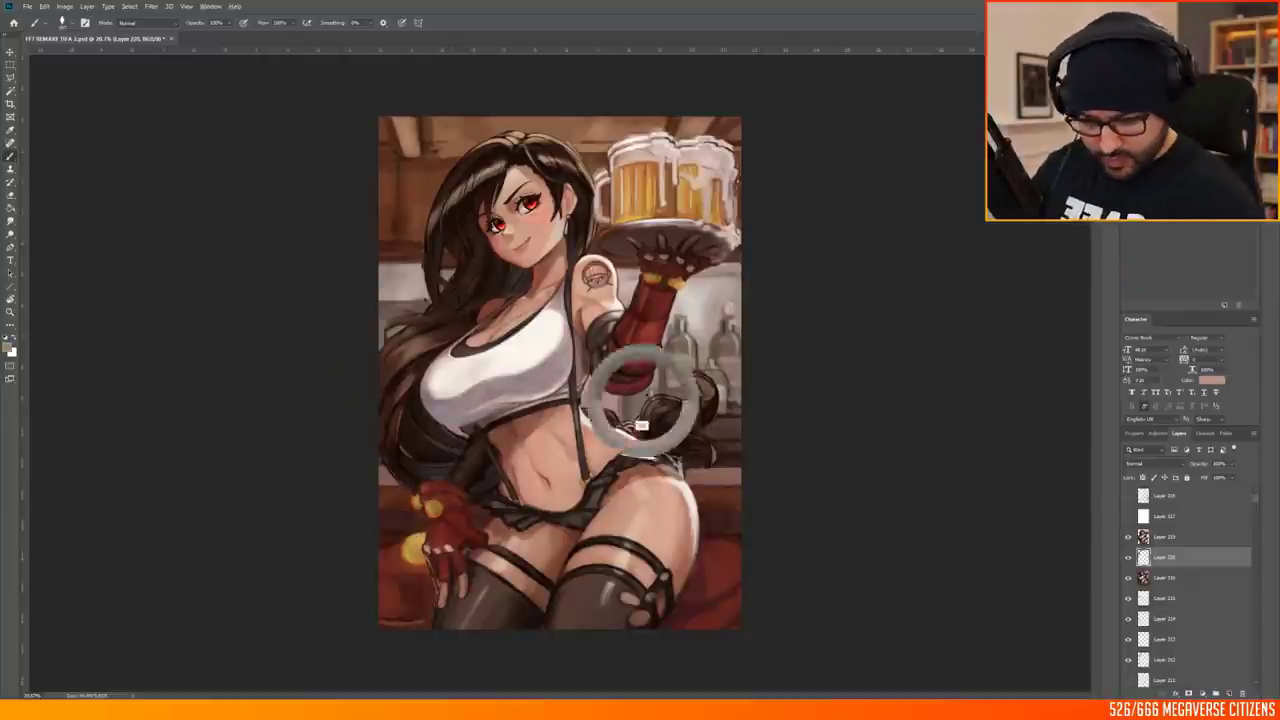
# Add a new layer and touch up the hair and its surroundings with sampled brown and background tones
pyautogui.hotkey('ctrl', 'shift', 'alt', 'n')
pyautogui.scroll(3, 554, 337)
pyautogui.rightClick(540, 275)
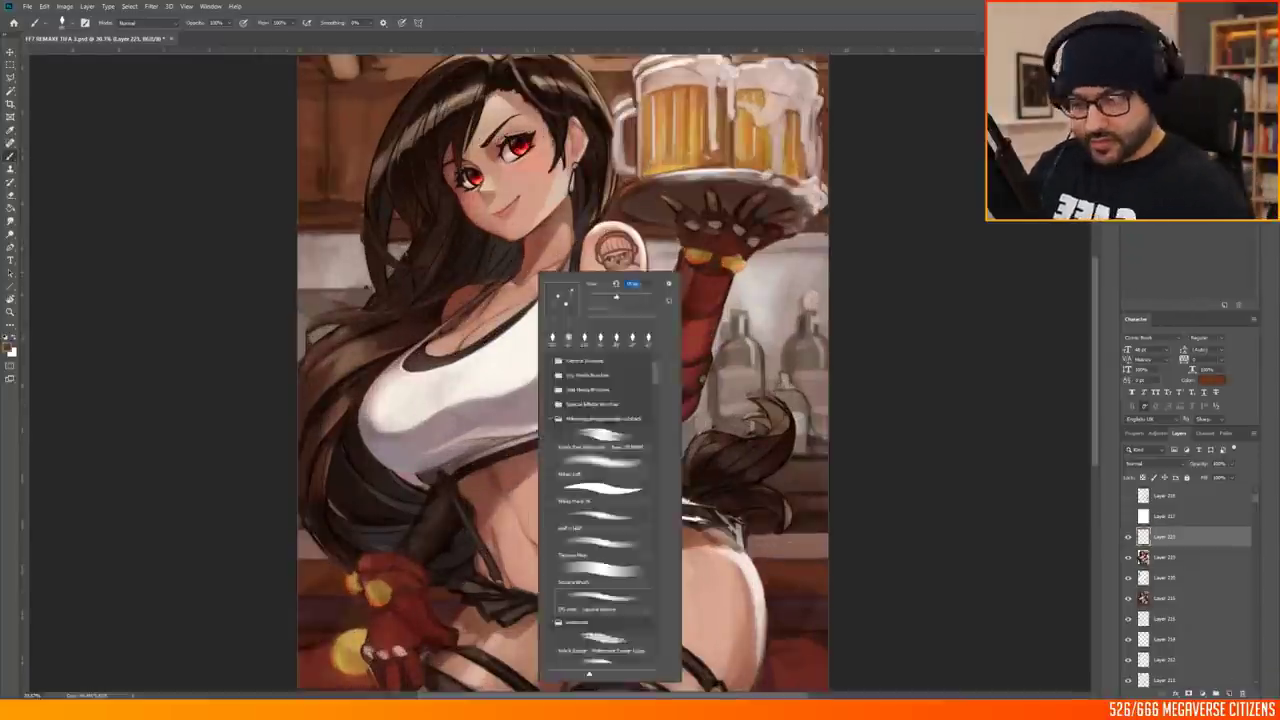
pyautogui.press('Escape')
pyautogui.scroll(1, 560, 370)
pyautogui.scroll(-2, 560, 370)
pyautogui.scroll(1, 560, 370)
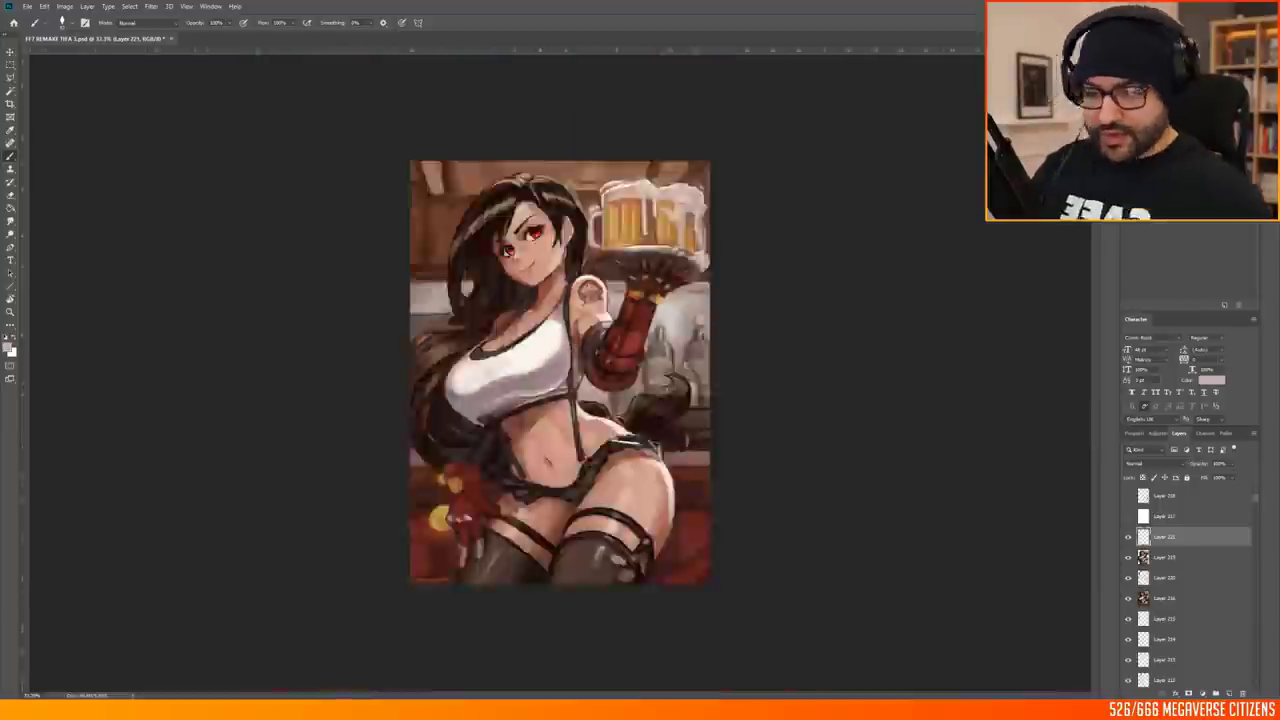
pyautogui.scroll(1, 381, 292)
pyautogui.scroll(-2, 600, 300)
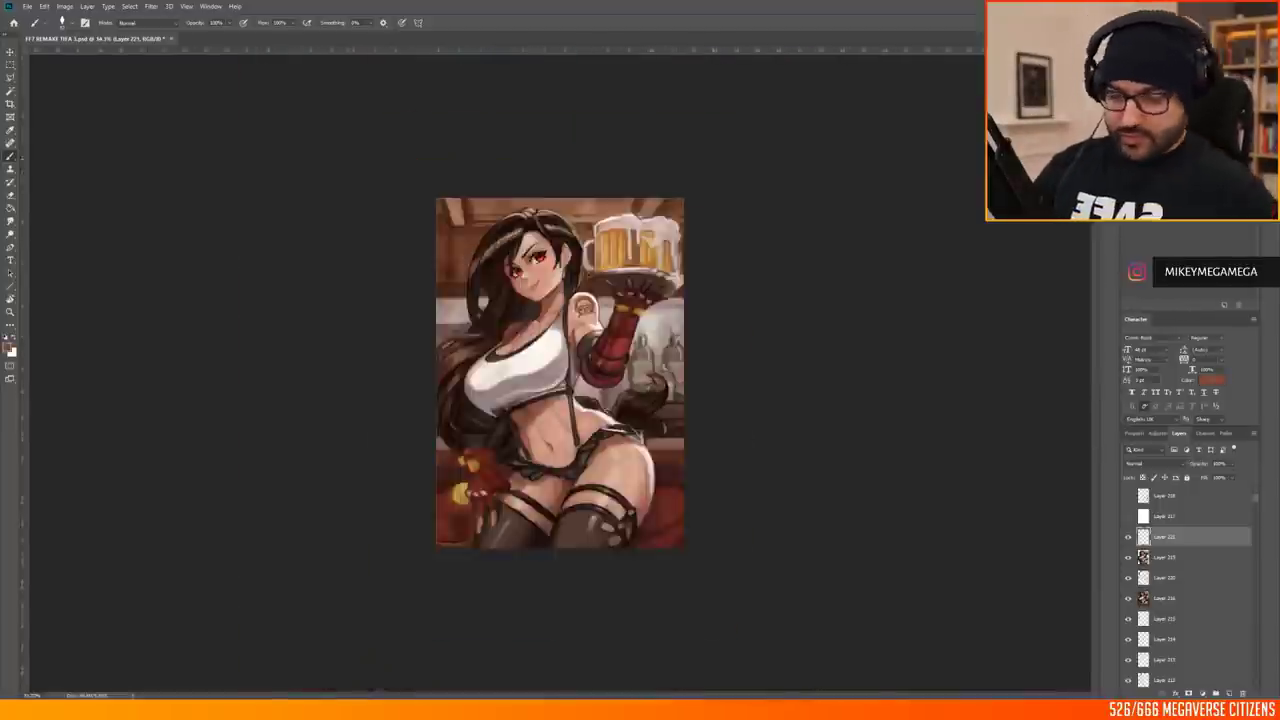
# Deepen the hair locks beside the face with dark brown and add a Multiply layer at reduced opacity
pyautogui.scroll(3, 610, 380)
pyautogui.scroll(-3, 621, 389)
pyautogui.scroll(3, 621, 389)
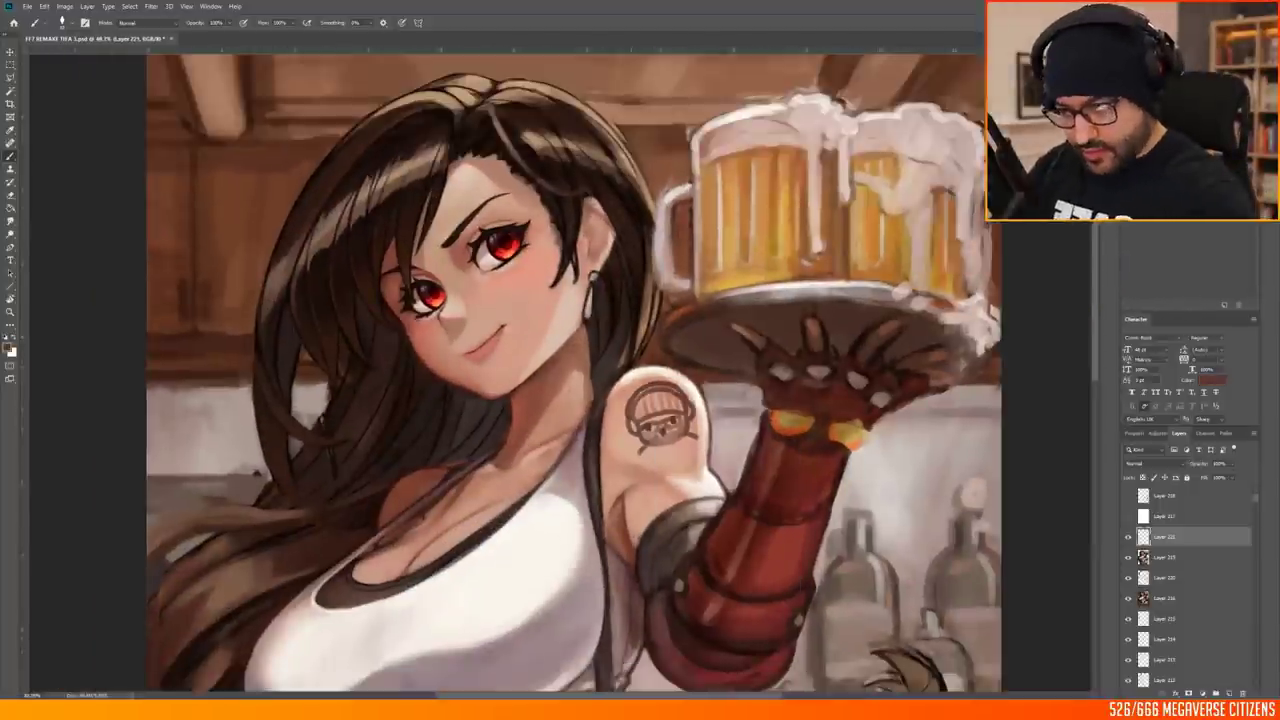
pyautogui.scroll(1, 400, 450)
pyautogui.scroll(-1, 258, 404)
pyautogui.scroll(-3, 364, 390)
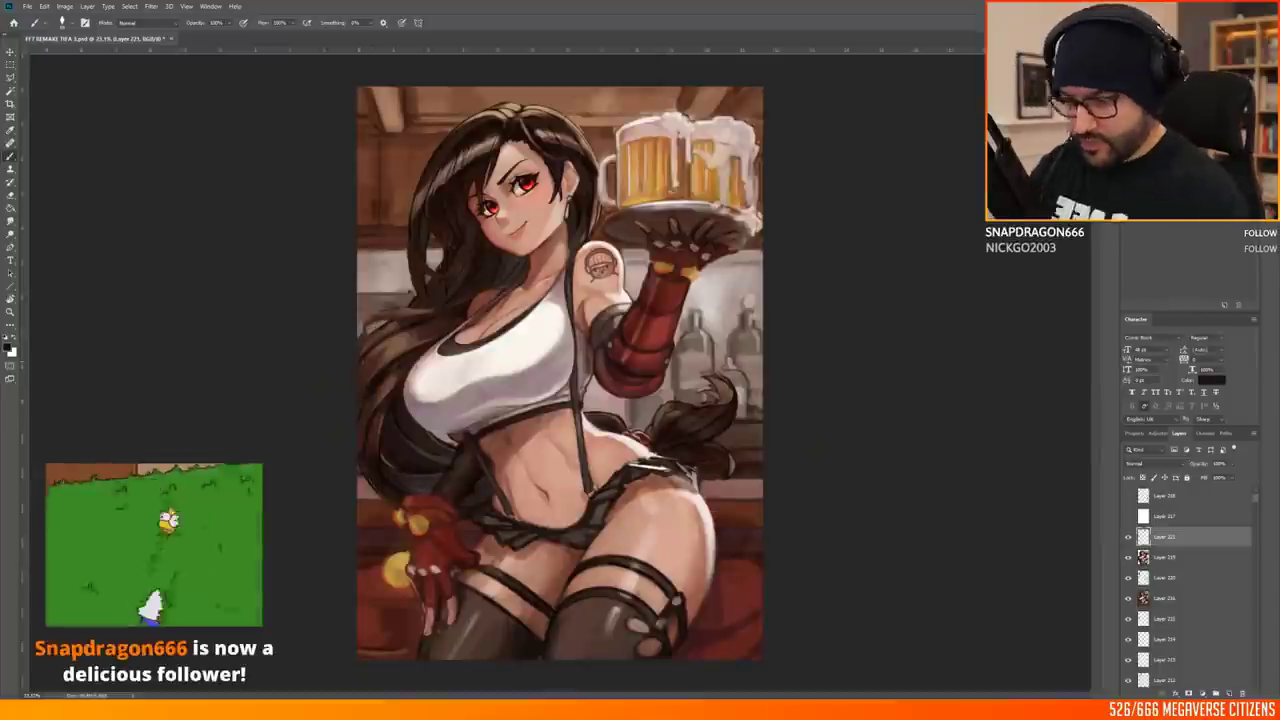
pyautogui.scroll(2, 418, 256)
pyautogui.scroll(2, 450, 358)
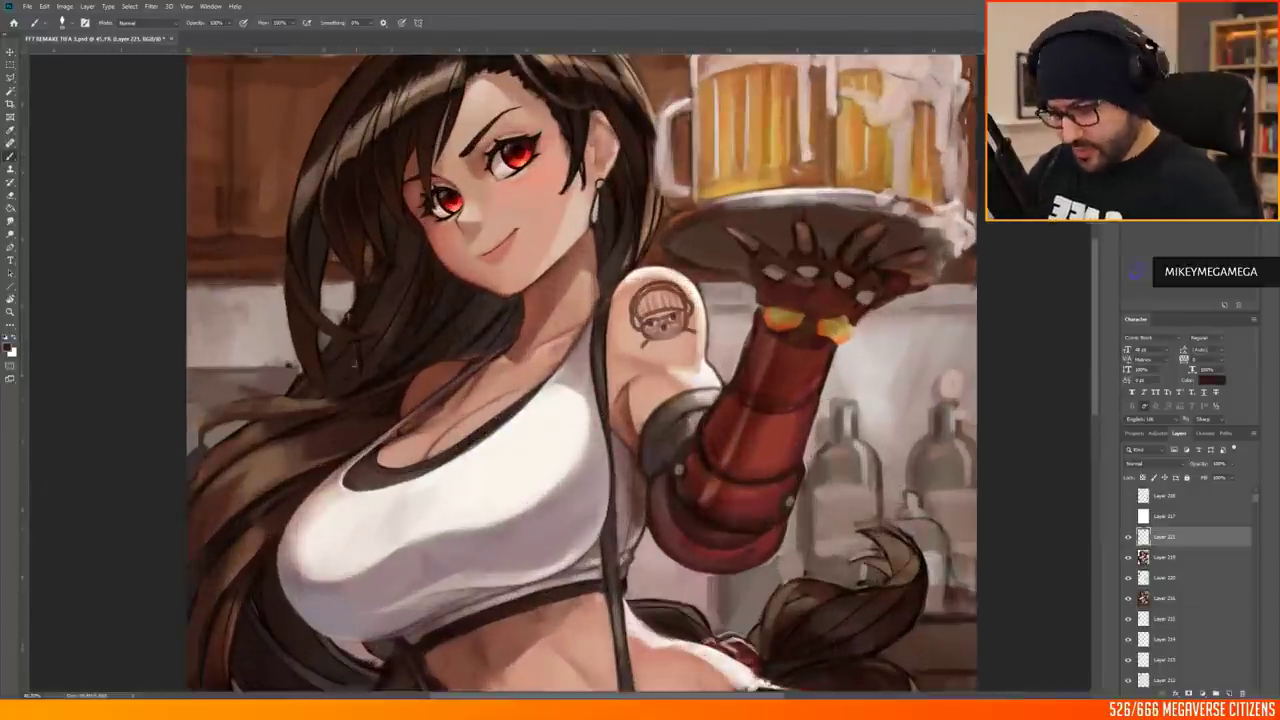
pyautogui.scroll(-1, 400, 370)
pyautogui.scroll(1, 319, 378)
pyautogui.scroll(-3, 319, 378)
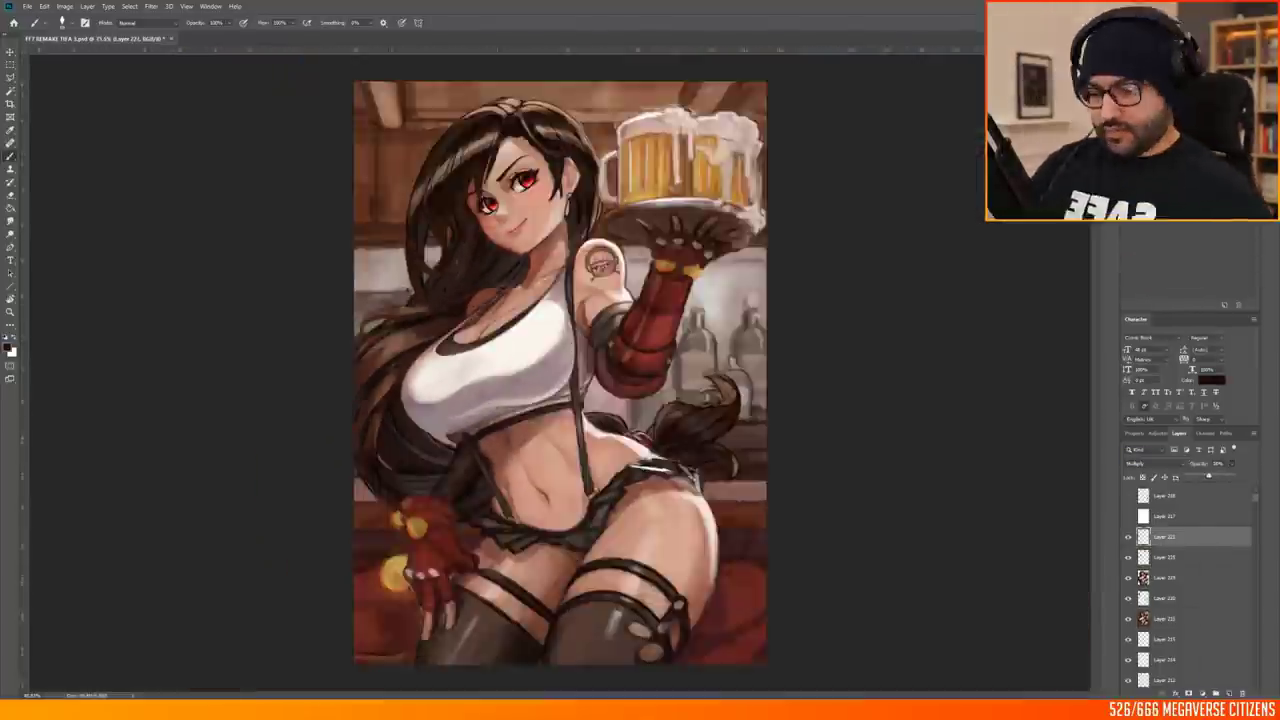
# Define the long hair locks sweeping outward behind the shoulder with dark brown strokes on new layers
pyautogui.scroll(2, 420, 350)
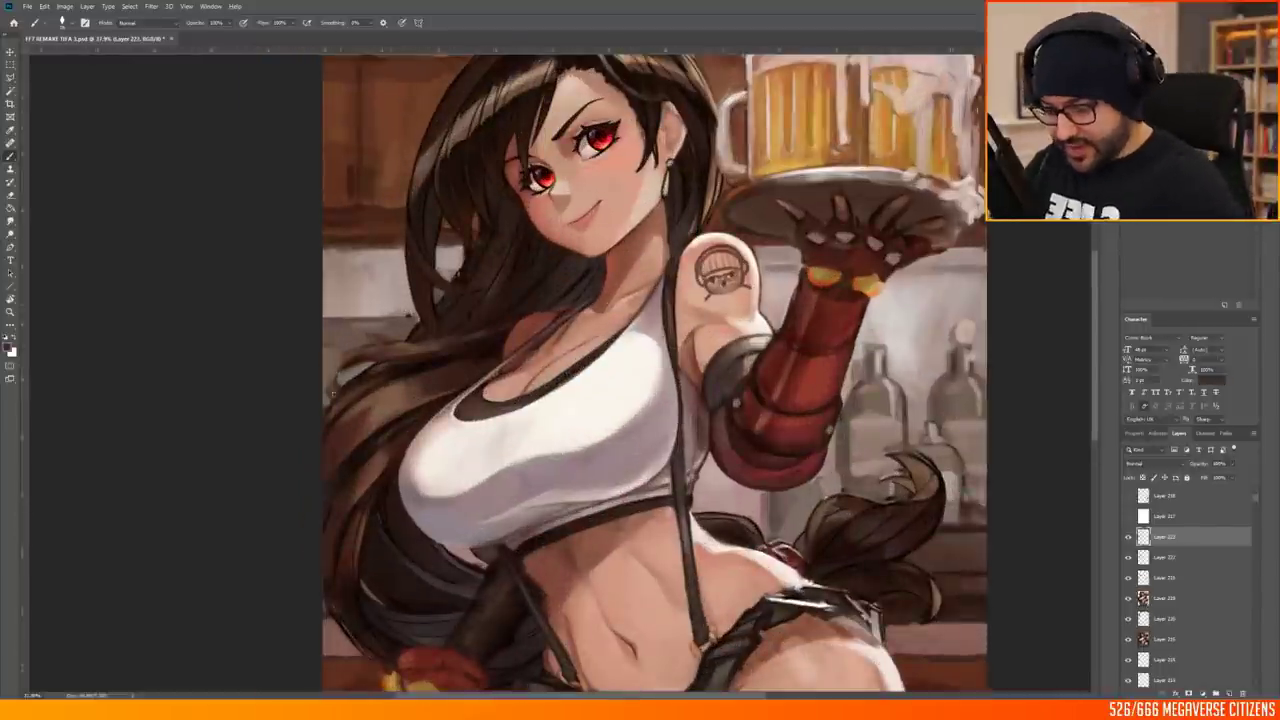
pyautogui.scroll(2, 391, 410)
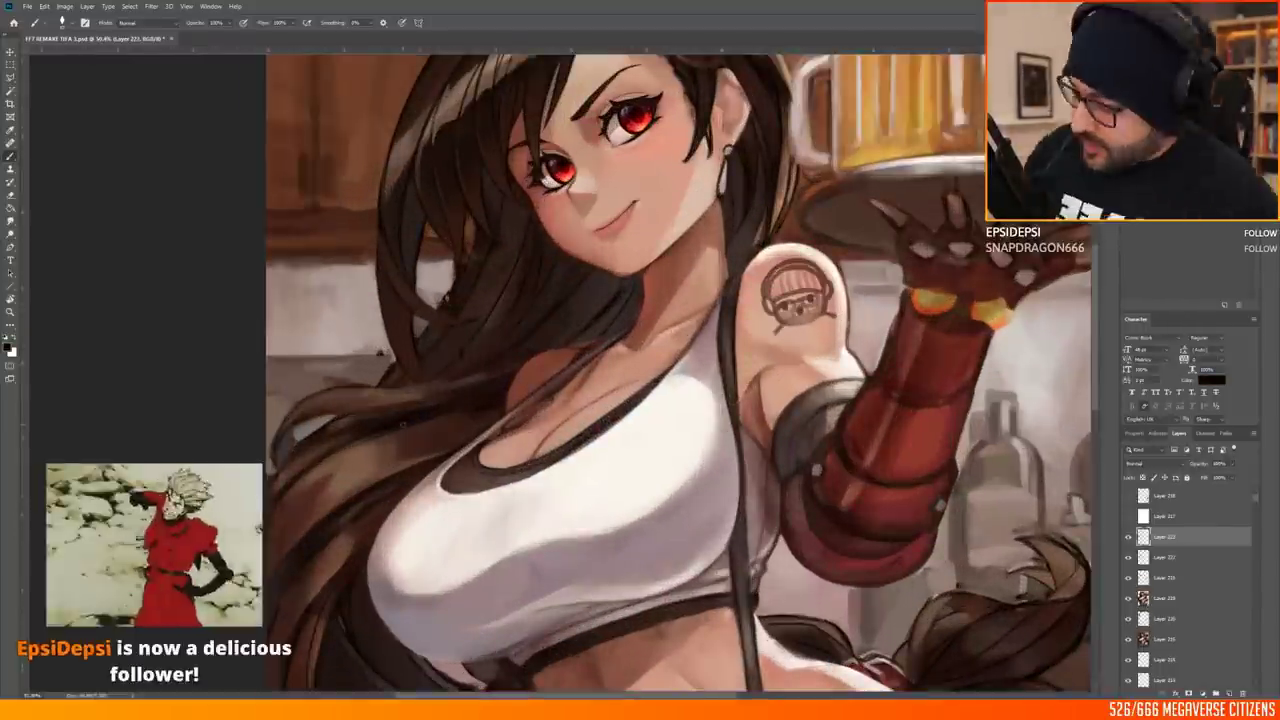
pyautogui.scroll(-3, 401, 425)
pyautogui.scroll(2, 373, 313)
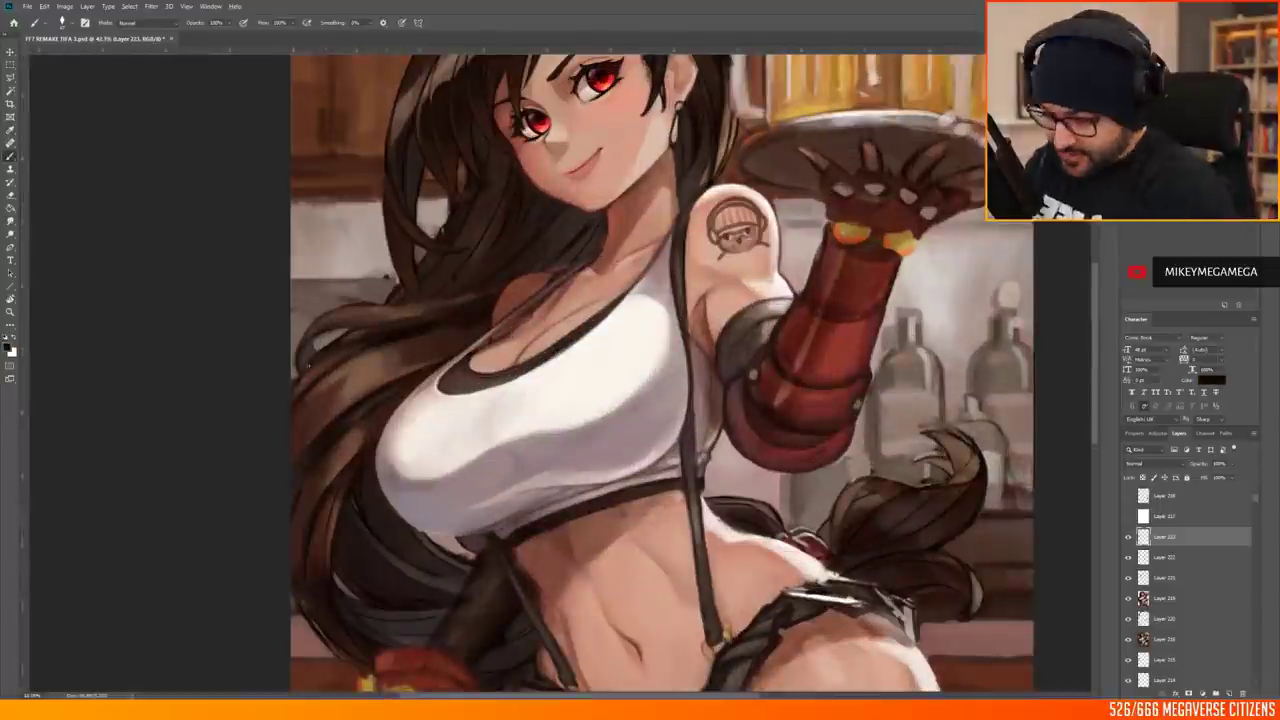
pyautogui.scroll(-2, 378, 405)
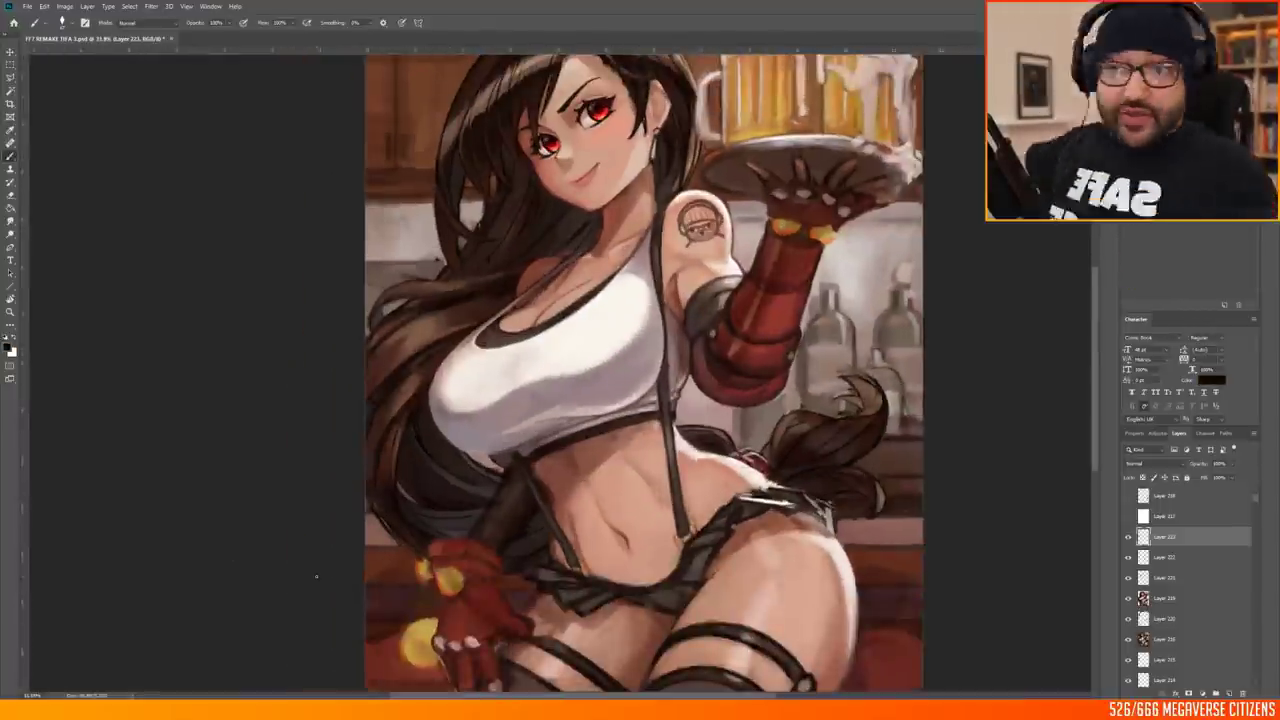
pyautogui.scroll(1, 316, 576)
pyautogui.scroll(-2, 450, 330)
pyautogui.scroll(5, 470, 345)
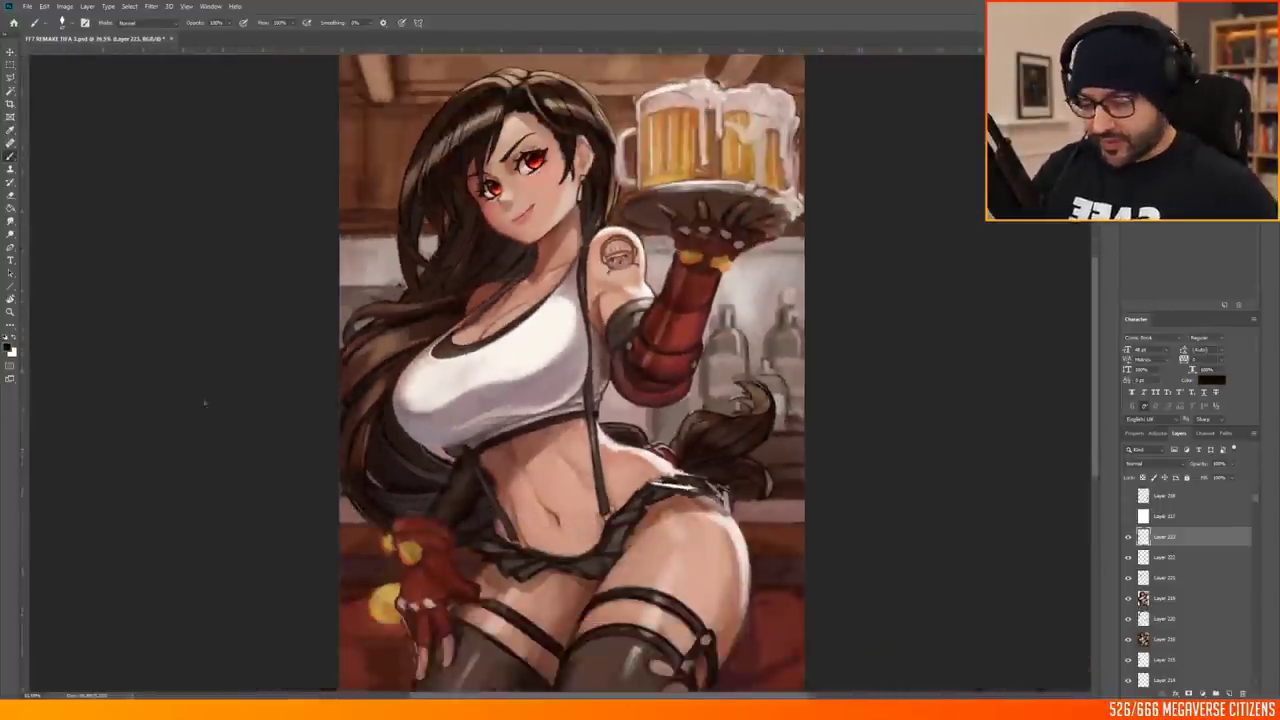
# Refine the hair gap and lower locks on a new layer with sampled background and dark tones, and save the document
pyautogui.scroll(-4, 470, 345)
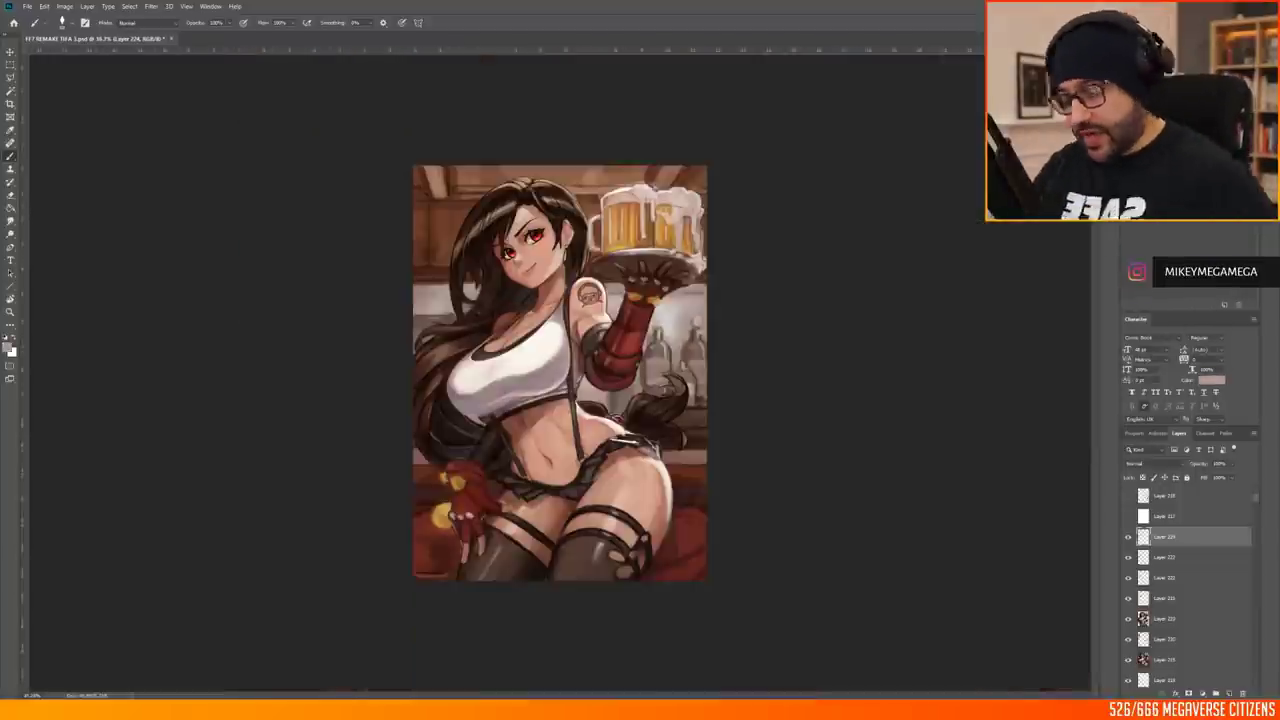
pyautogui.scroll(3, 472, 262)
pyautogui.keyDown('alt'); pyautogui.click(454, 282); pyautogui.keyUp('alt')
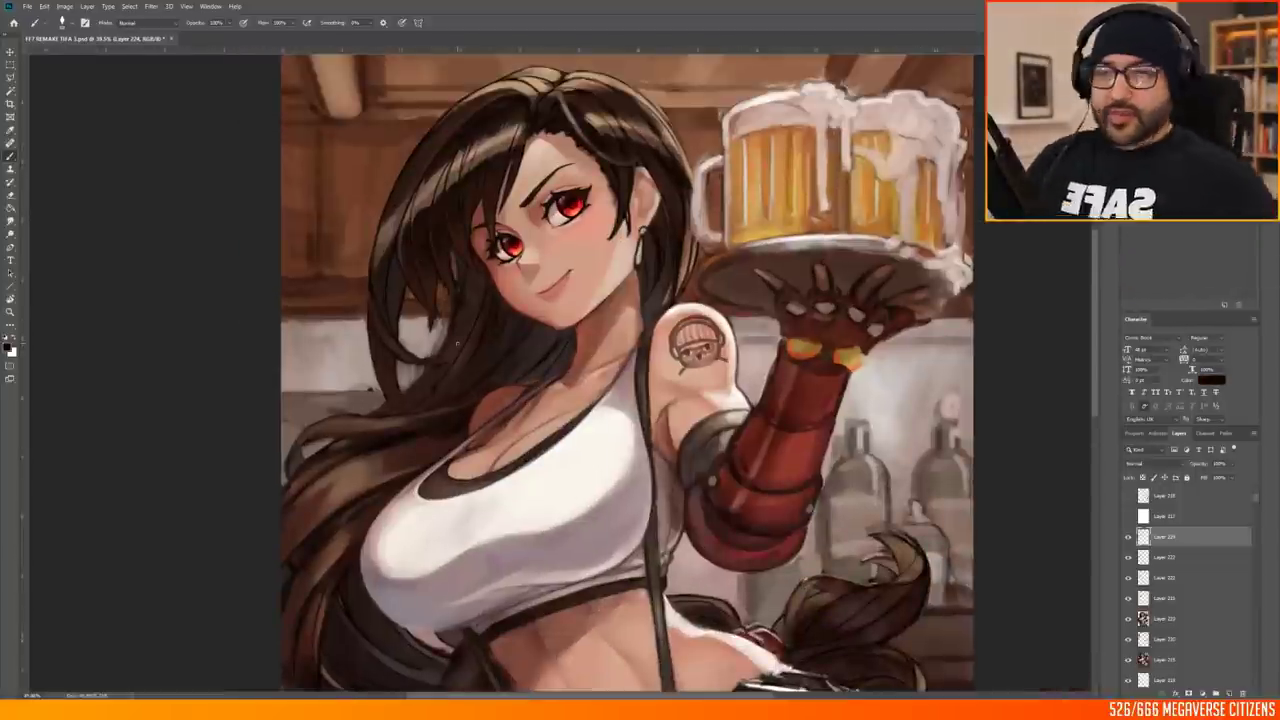
pyautogui.scroll(-4, 554, 260)
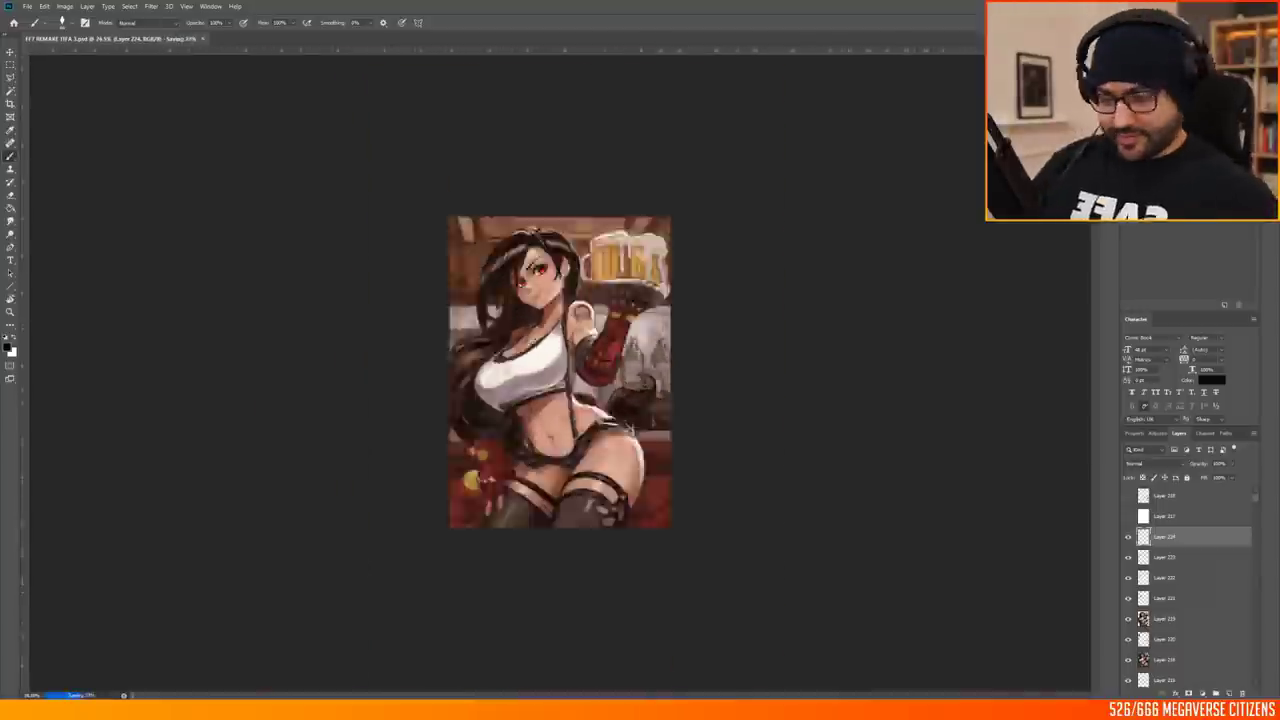
pyautogui.scroll(4, 569, 358)
pyautogui.scroll(-4, 560, 350)
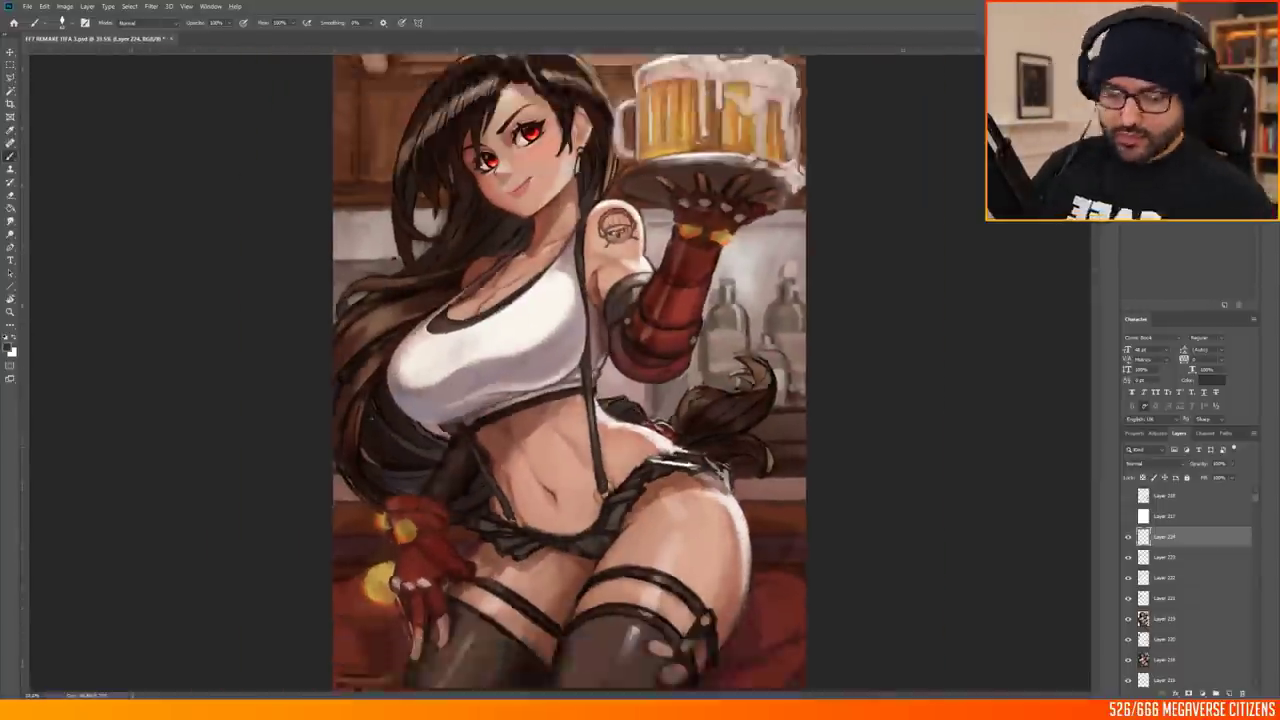
pyautogui.scroll(4, 560, 350)
pyautogui.scroll(-4, 560, 350)
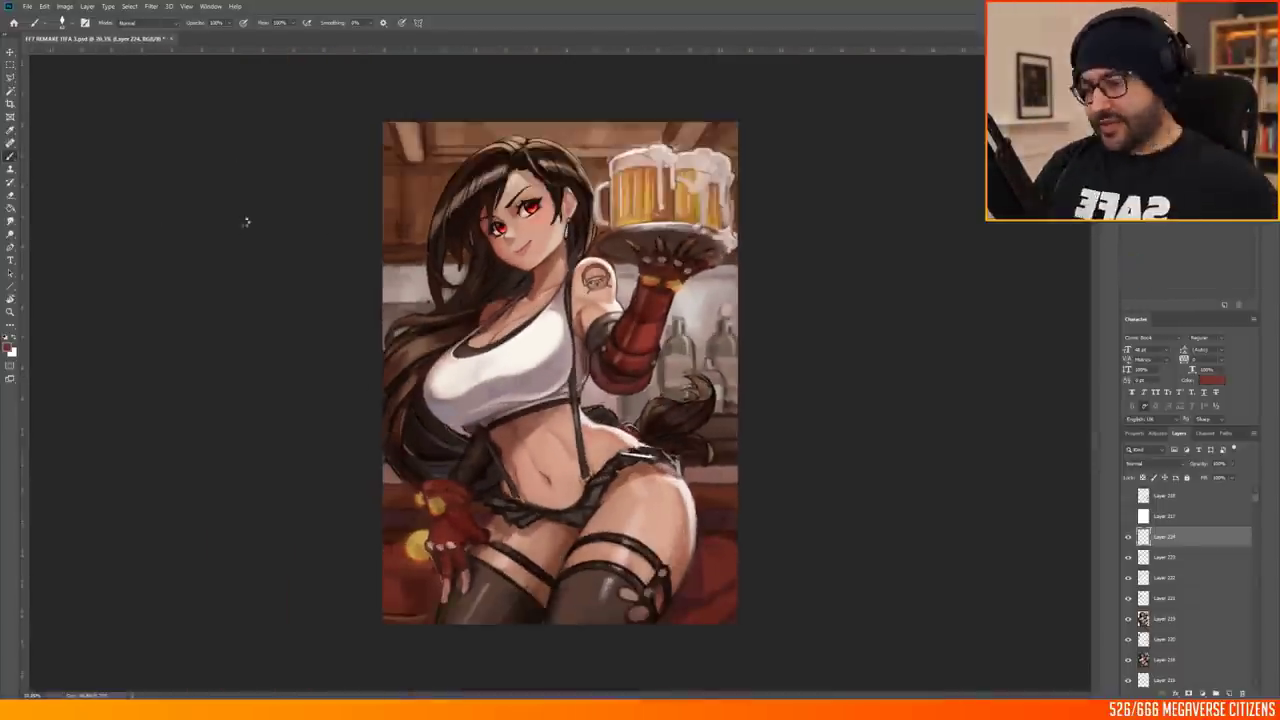
# Refine the hair strands beside the face on new layers in a mirrored view and add a Multiply layer
pyautogui.press('h')
pyautogui.scroll(4, 560, 350)
pyautogui.moveTo(677, 318); pyautogui.dragTo(593, 332)
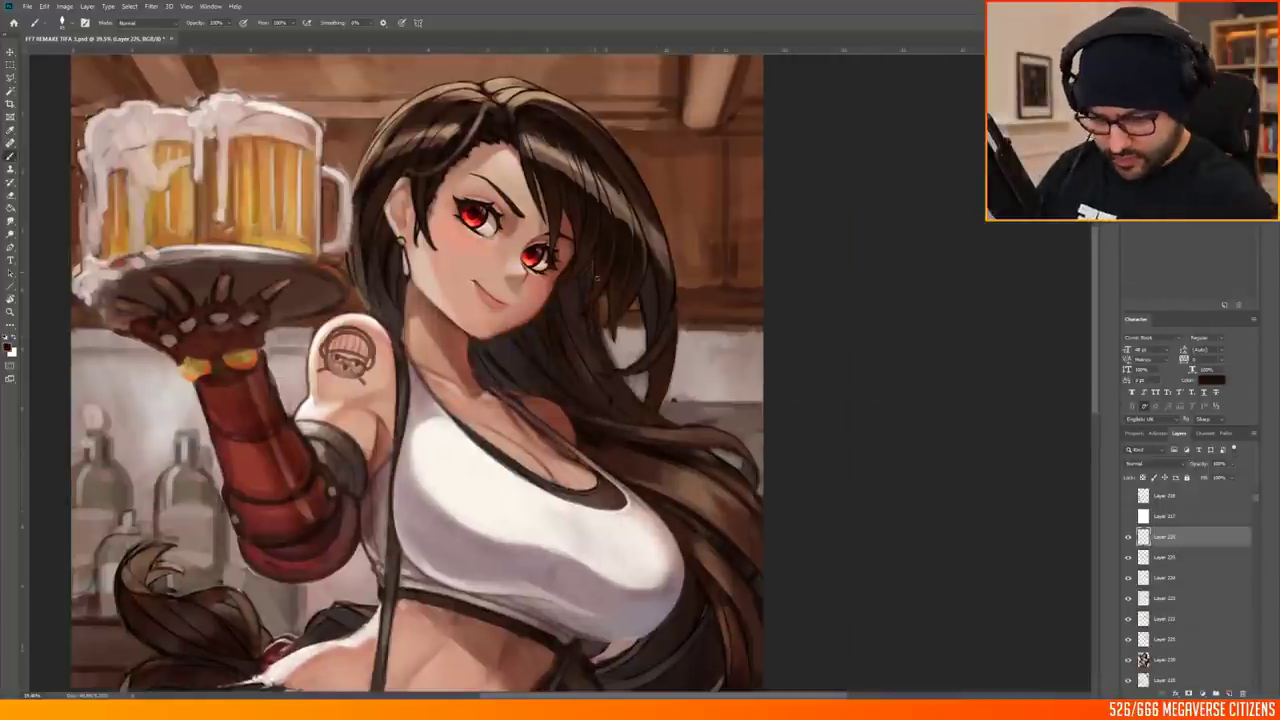
pyautogui.scroll(-4, 487, 425)
pyautogui.scroll(5, 487, 425)
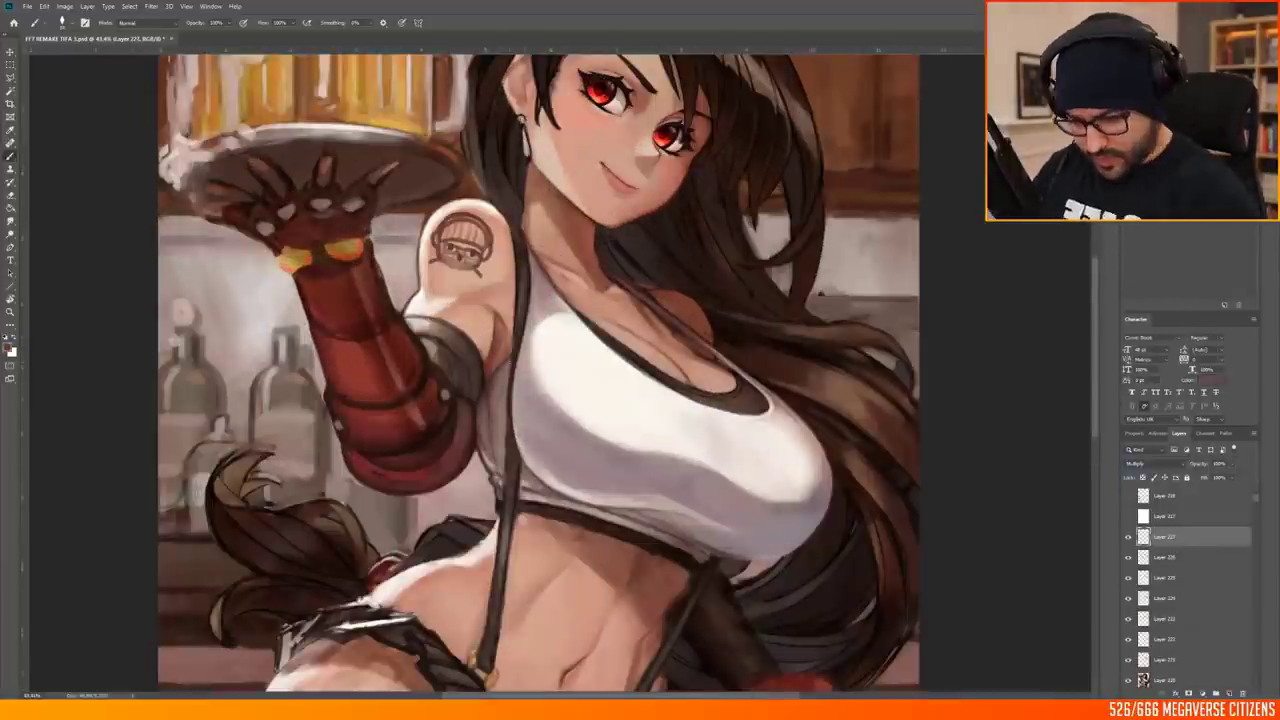
# Shade the white top with muted purple on the Multiply layer in a rotated view
pyautogui.moveTo(952, 468); pyautogui.dragTo(820, 560)
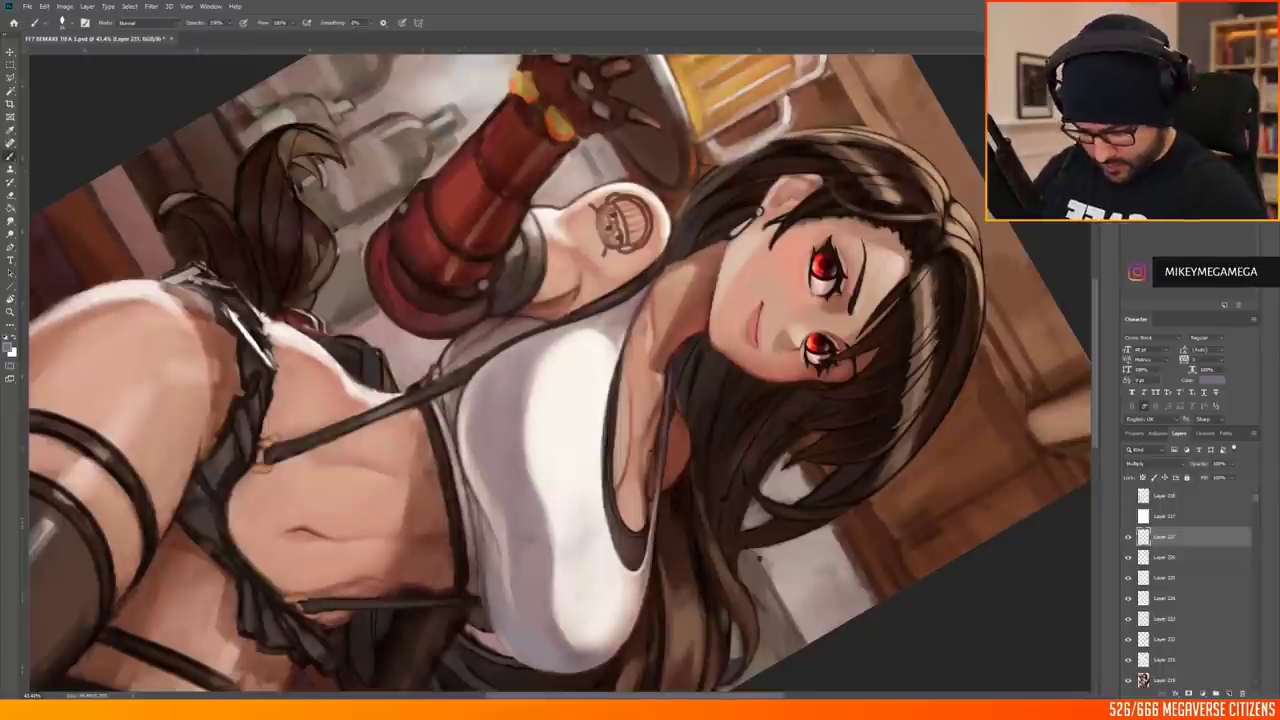
pyautogui.scroll(-3, 476, 520)
pyautogui.press('Escape')
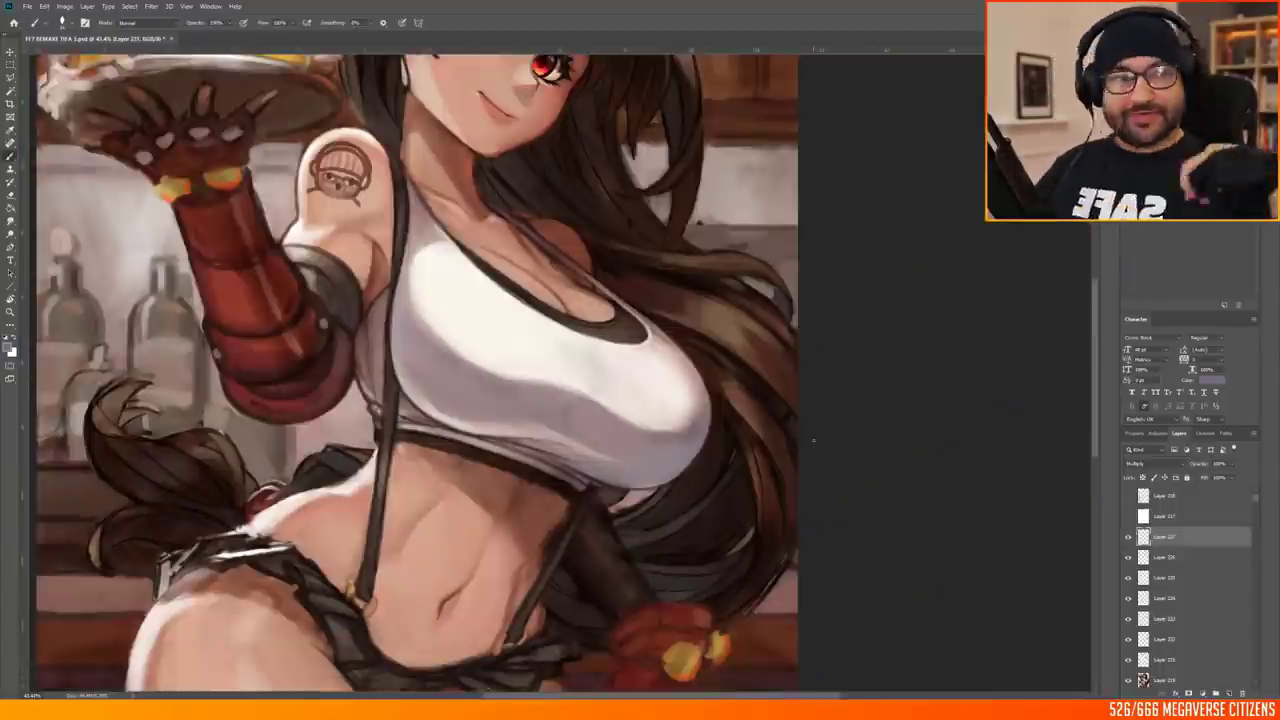
# Deepen the shadows and fold lines along the white top's lower hem on another Multiply layer in a rotated, unmirrored view
pyautogui.scroll(3, 560, 400)
pyautogui.press('h')
pyautogui.press('r')
pyautogui.moveTo(385, 421); pyautogui.dragTo(330, 480)
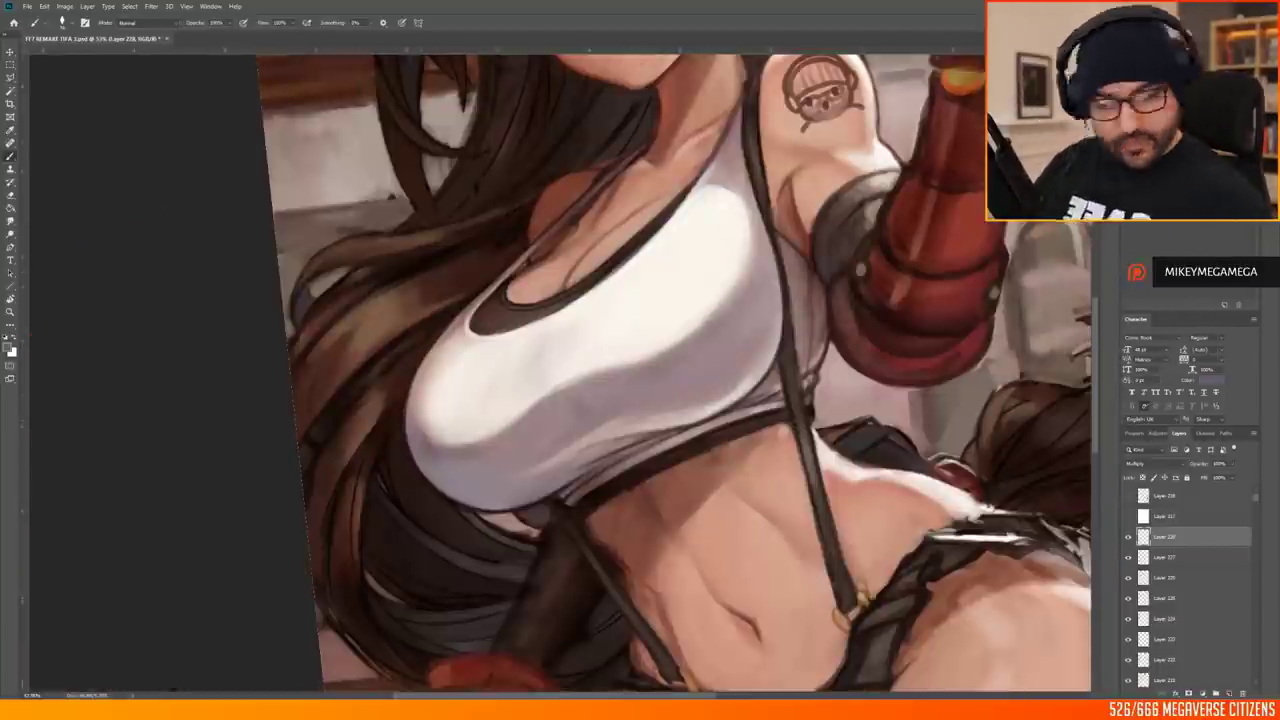
pyautogui.press('Escape')
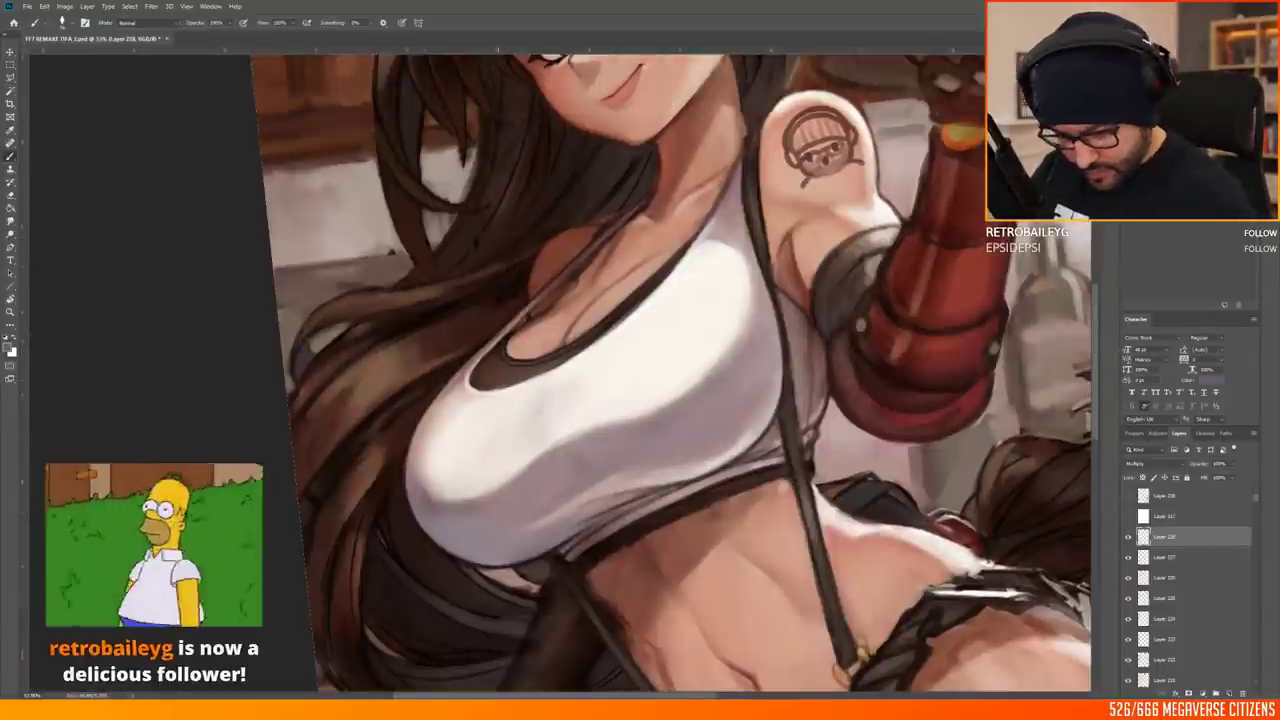
pyautogui.scroll(3, 560, 370)
pyautogui.scroll(2, 612, 489)
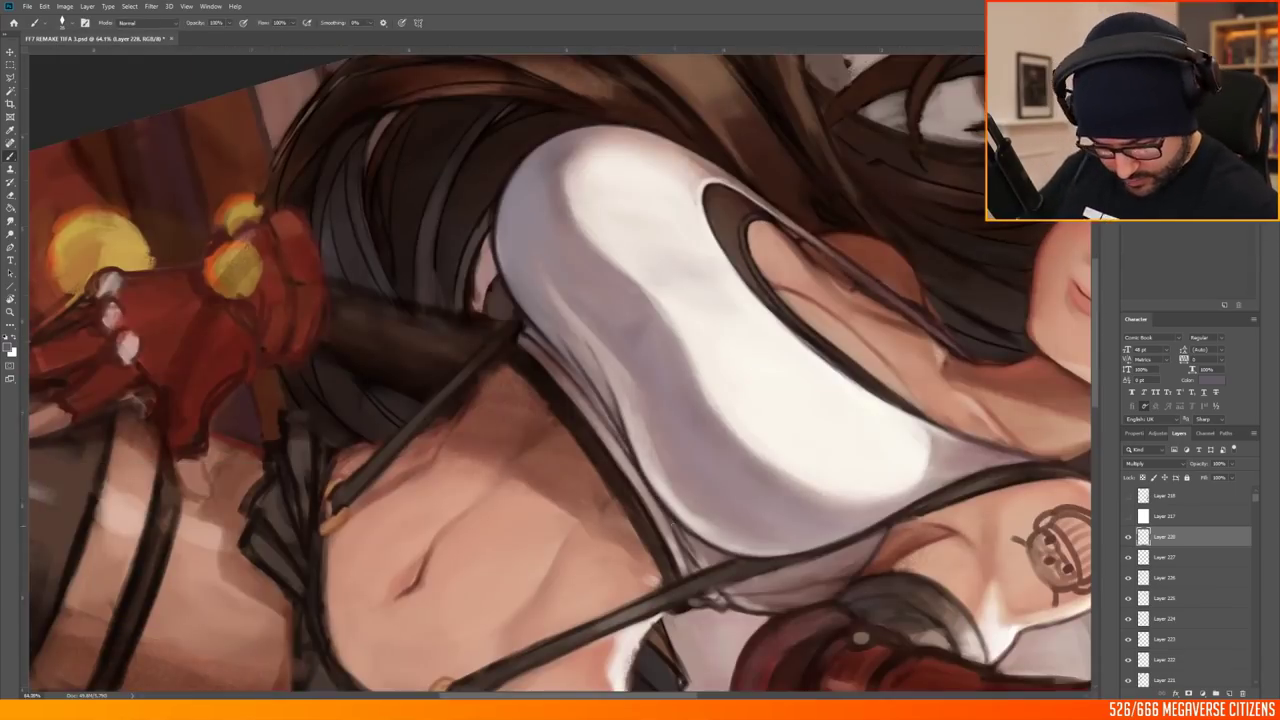
pyautogui.press('Escape')
# Paint light blue reflected light onto the inner hair beside the neck and the lower locks behind the arm on a new layer
pyautogui.scroll(-4, 560, 370)
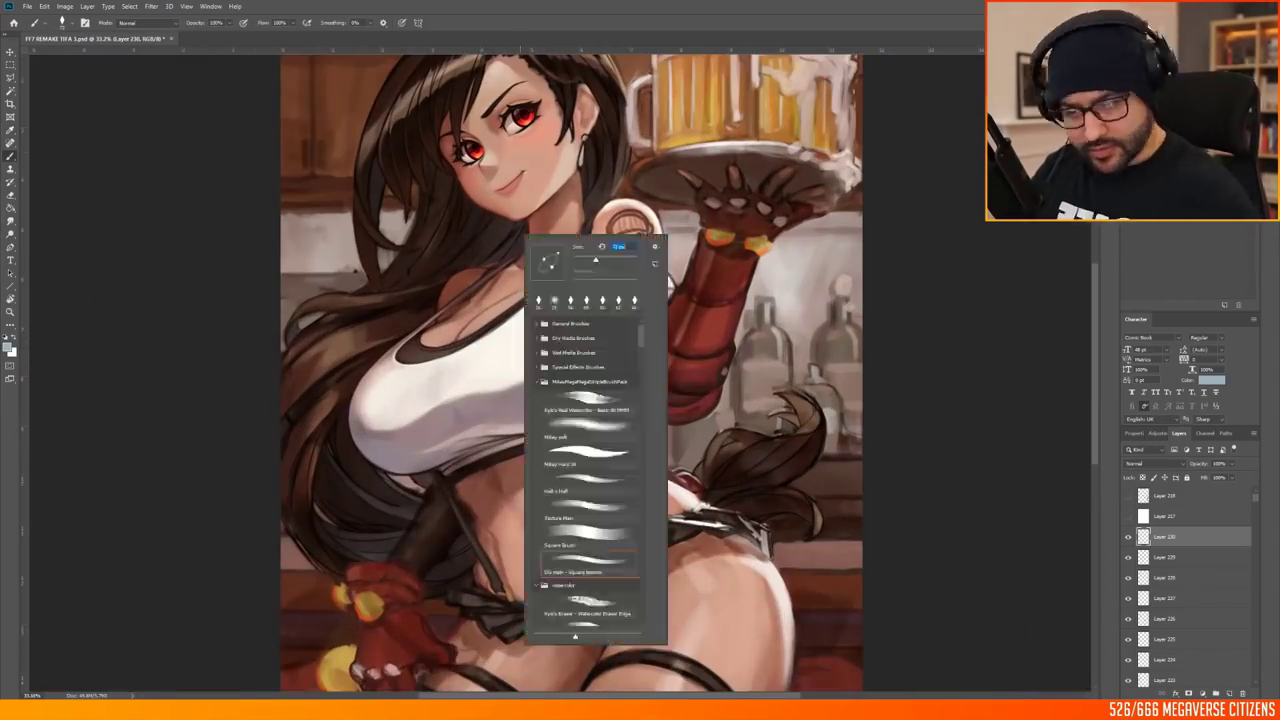
pyautogui.press('Escape')
pyautogui.scroll(1, 565, 265)
pyautogui.rightClick(568, 263)
pyautogui.press('Escape')
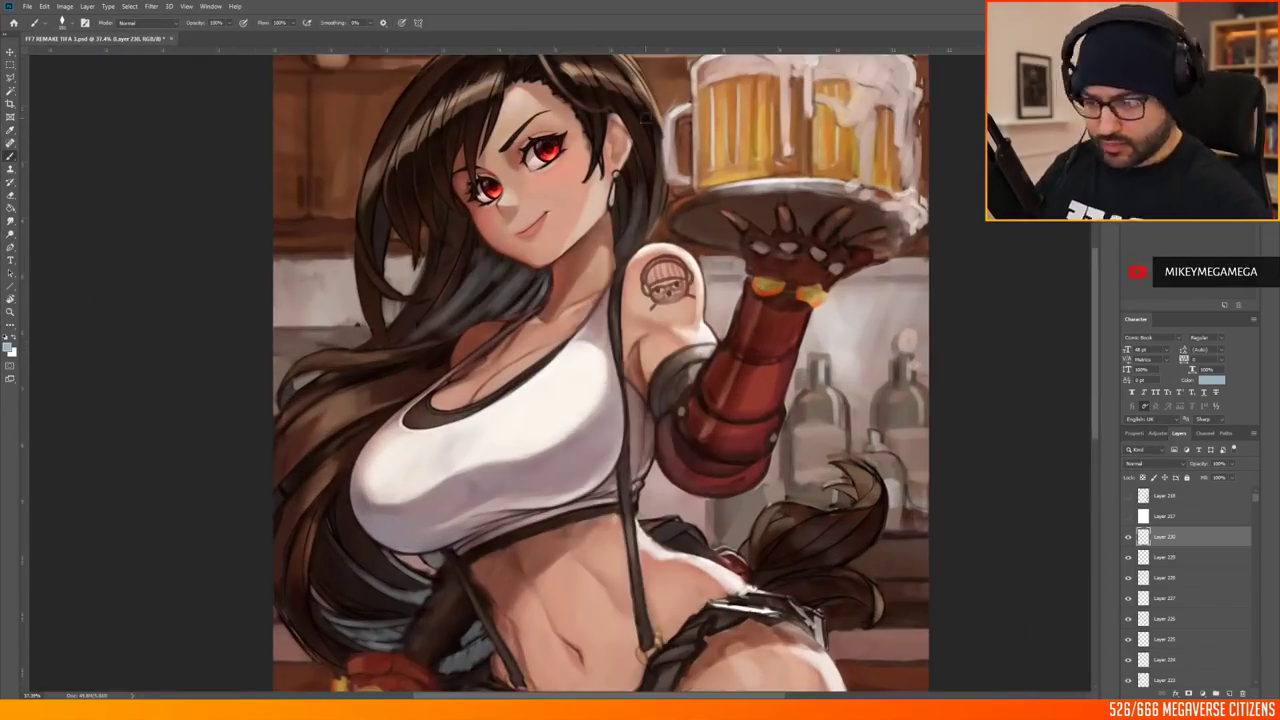
pyautogui.scroll(-1, 882, 233)
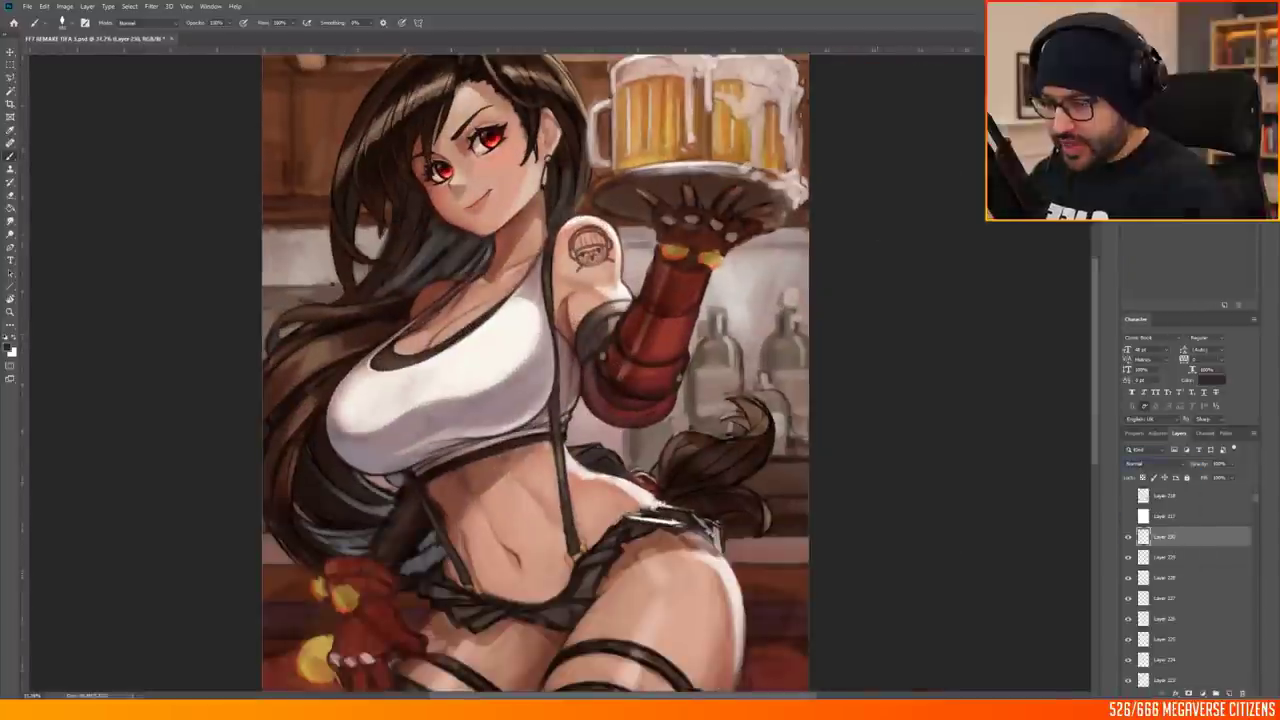
pyautogui.scroll(-3, 844, 196)
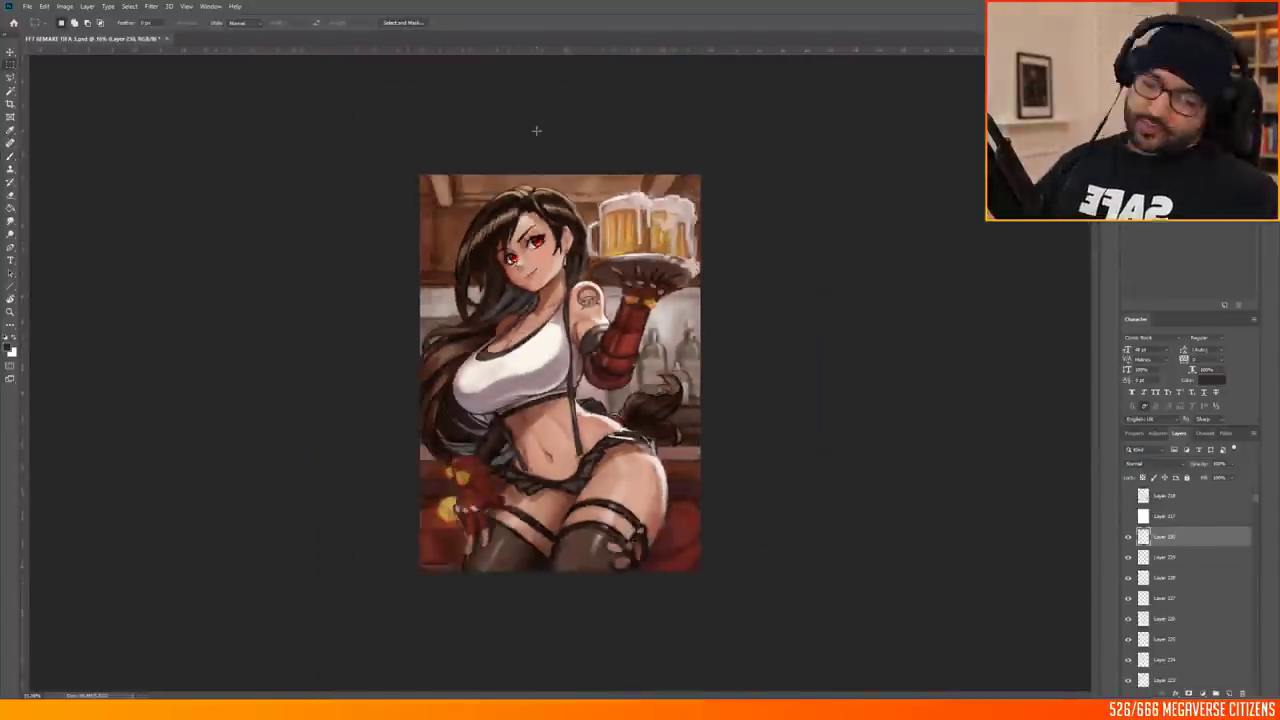
# Refine the blue-lit lower locks behind the gloved arm with thin strands in a rotated view, then restore the upright view
pyautogui.scroll(3, 531, 259)
pyautogui.moveTo(600, 380); pyautogui.dragTo(410, 372)
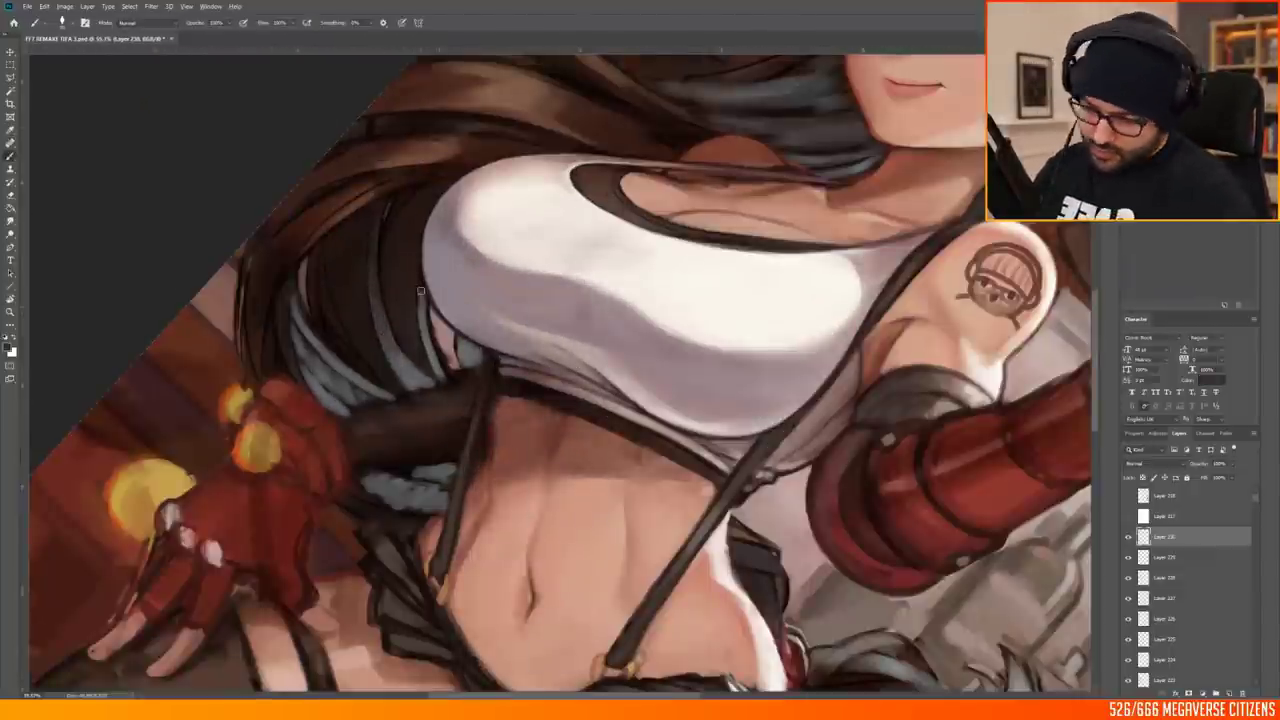
pyautogui.scroll(-2, 352, 349)
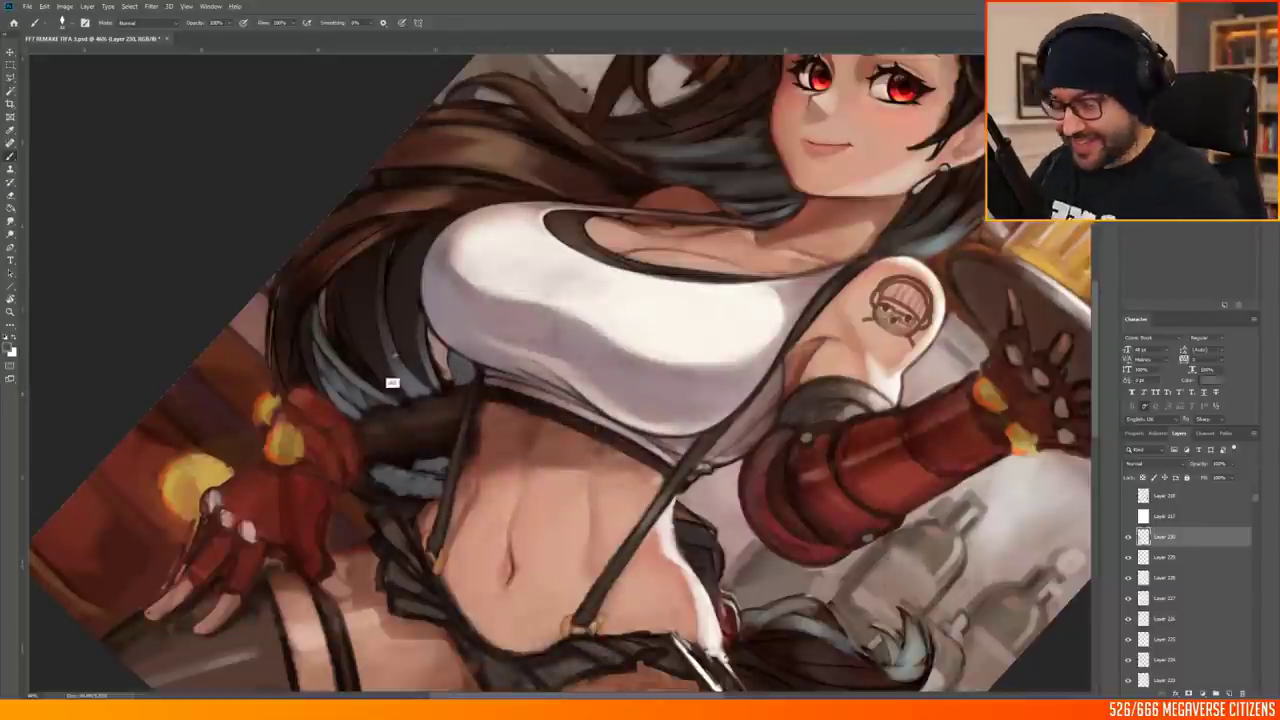
pyautogui.scroll(-4, 392, 382)
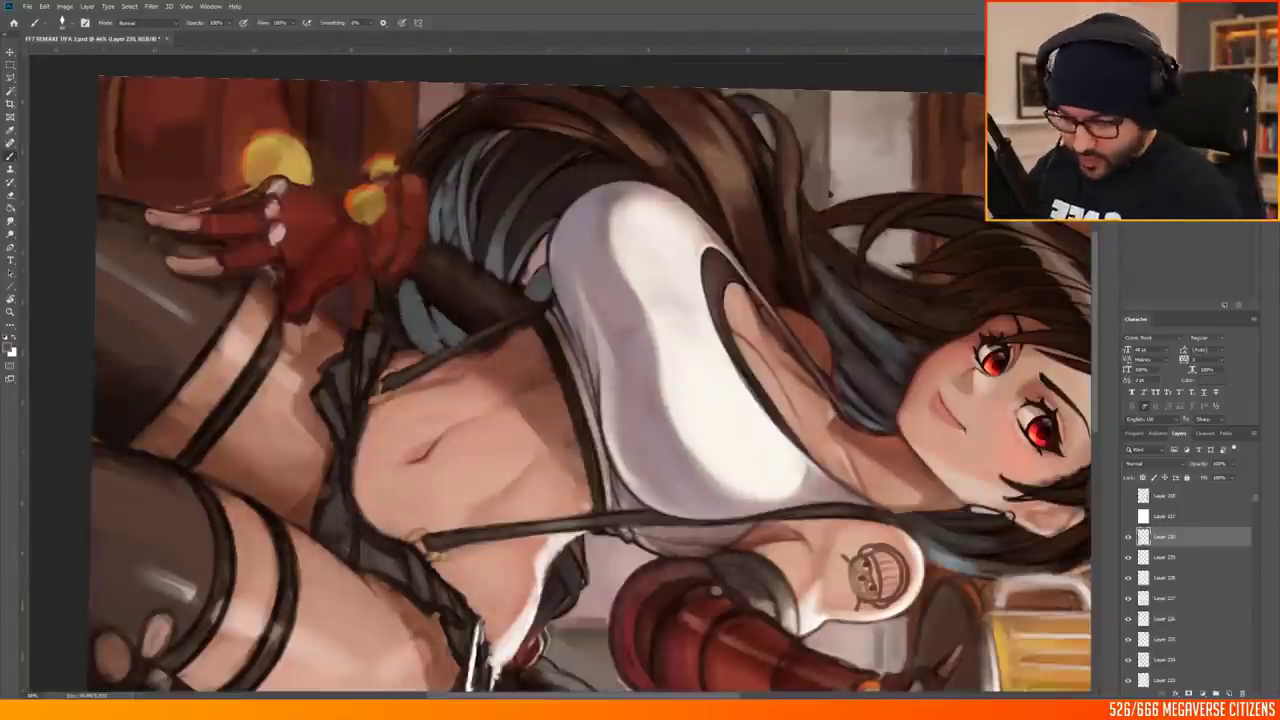
pyautogui.moveTo(456, 168); pyautogui.dragTo(452, 254)
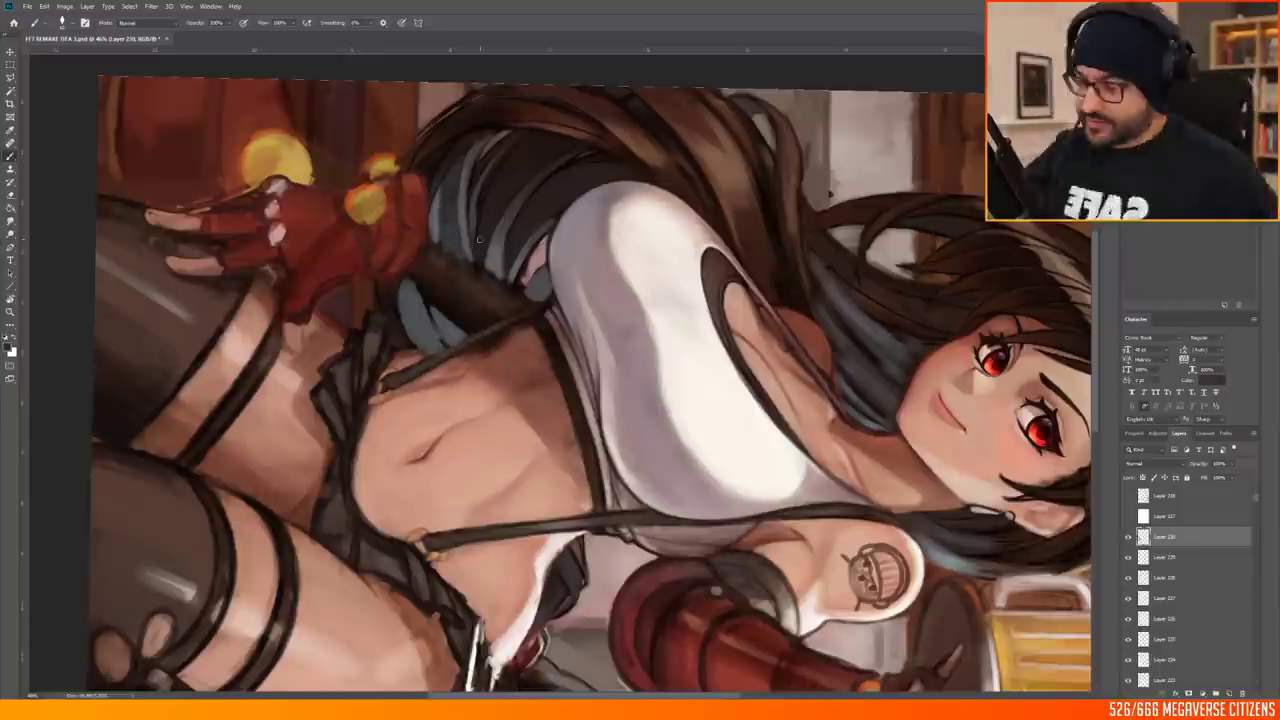
pyautogui.rightClick(521, 146)
pyautogui.press('Escape')
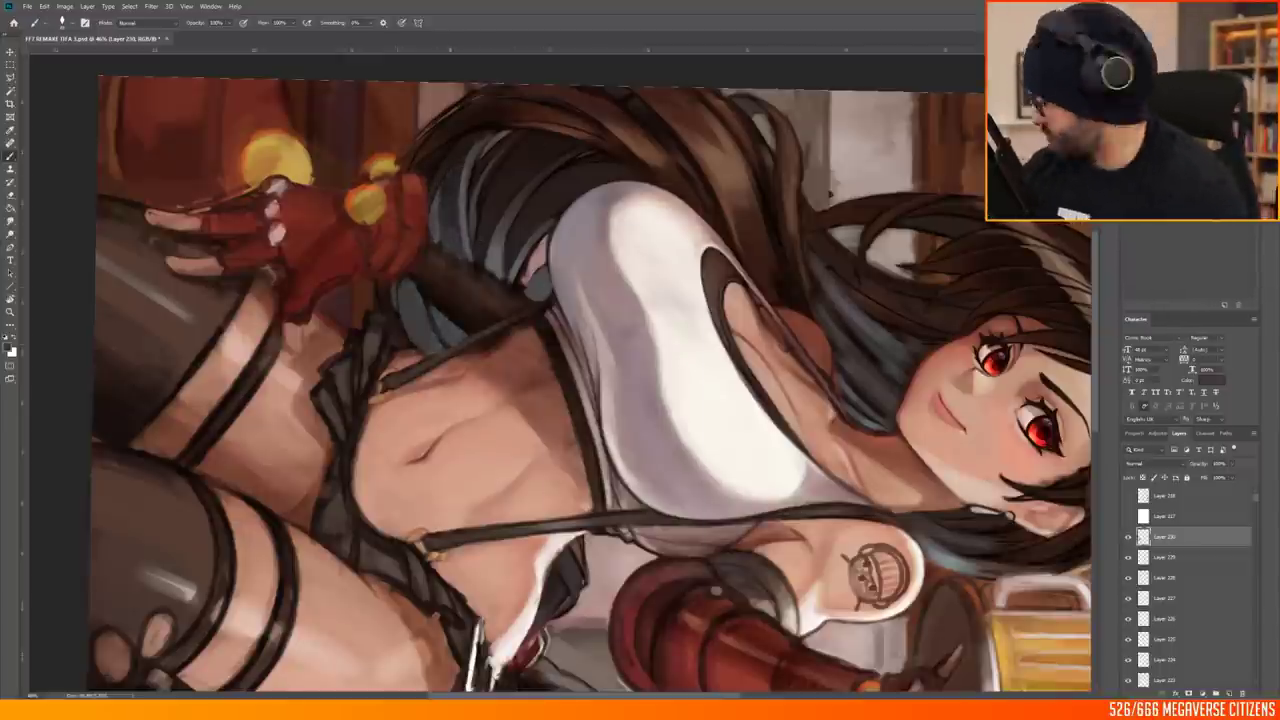
pyautogui.hotkey('ctrl', '0')
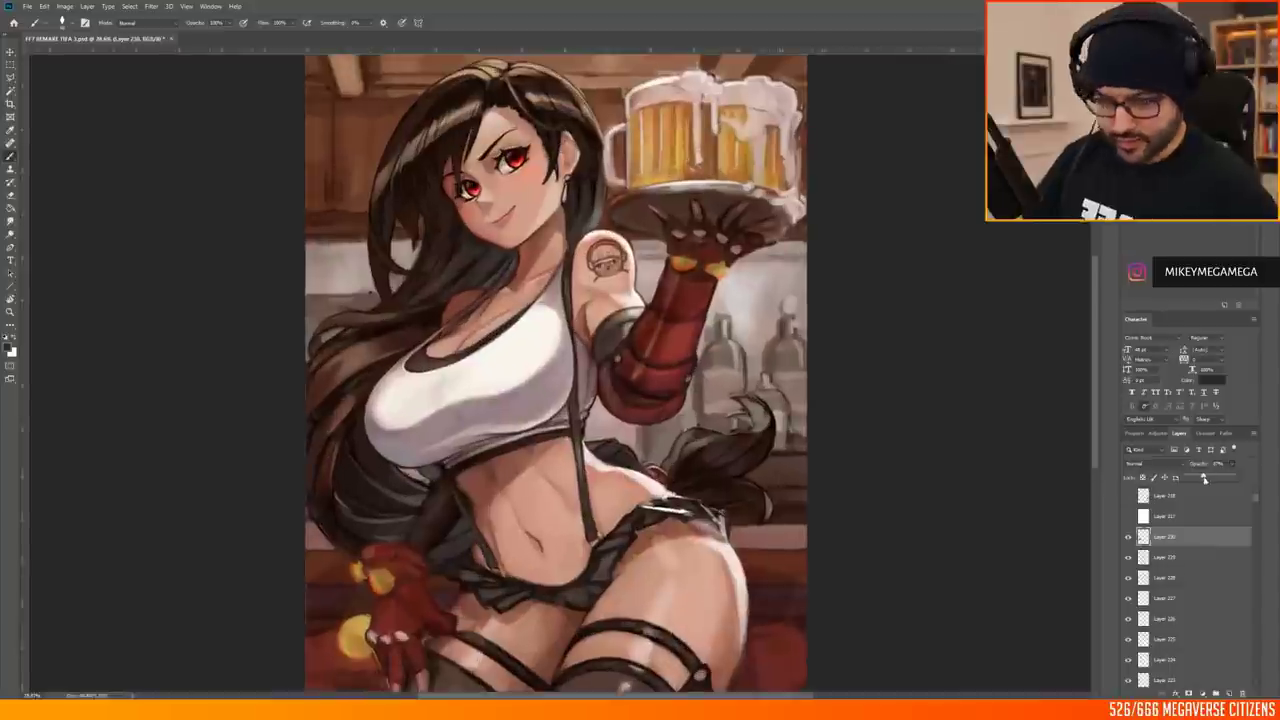
# Paint reddish-brown strands into the long outer hair beside the white top, rotating the canvas as needed
pyautogui.scroll(4, 574, 447)
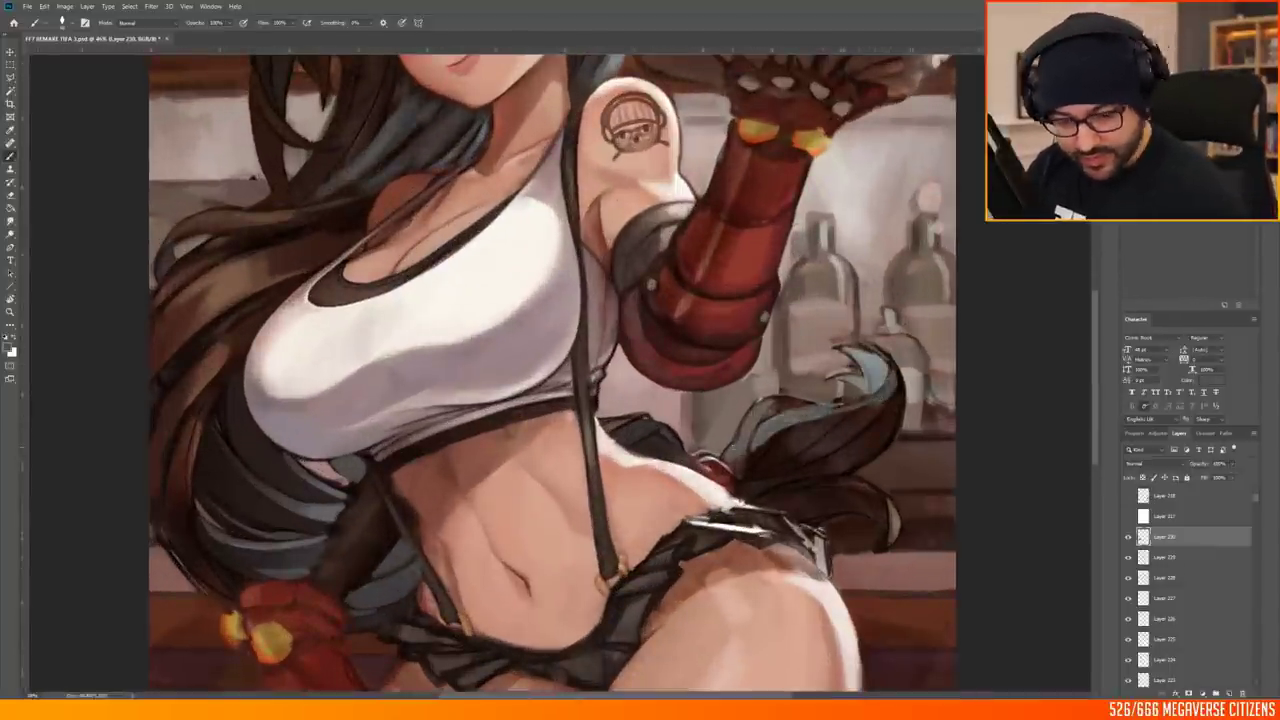
pyautogui.scroll(-3, 810, 490)
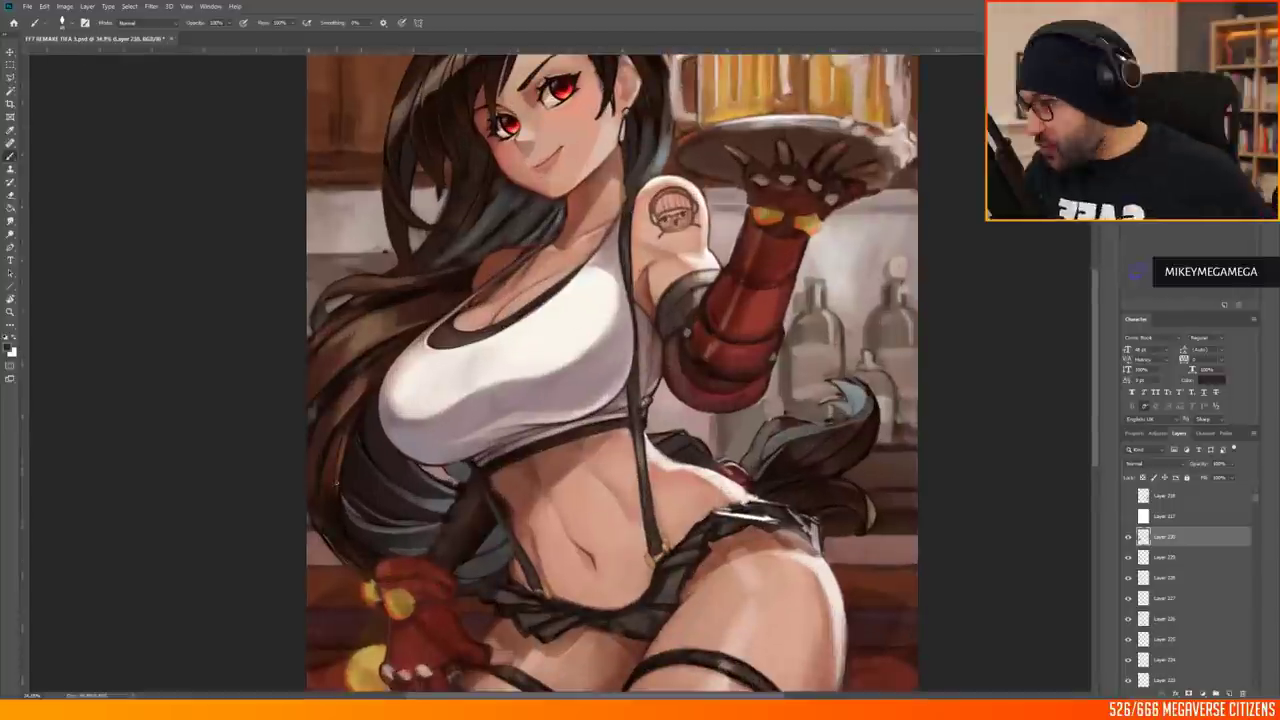
pyautogui.scroll(3, 318, 435)
pyautogui.moveTo(318, 435); pyautogui.dragTo(403, 440)
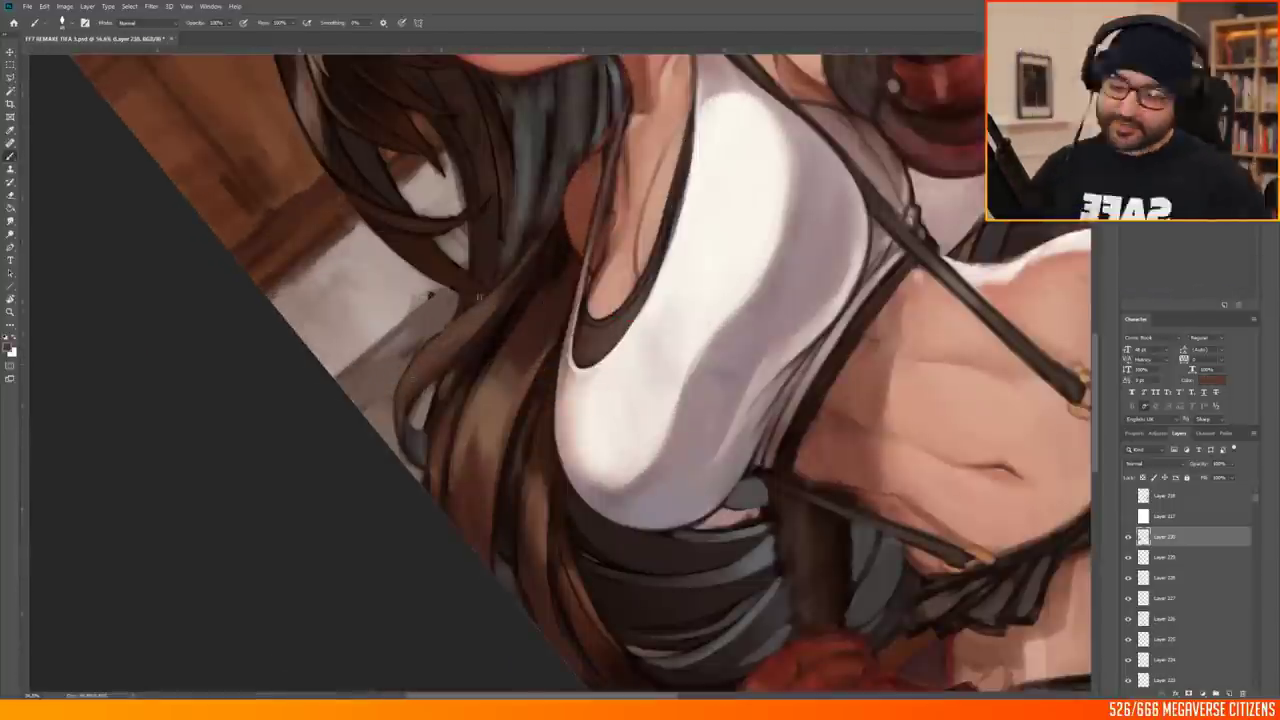
pyautogui.scroll(-5, 737, 390)
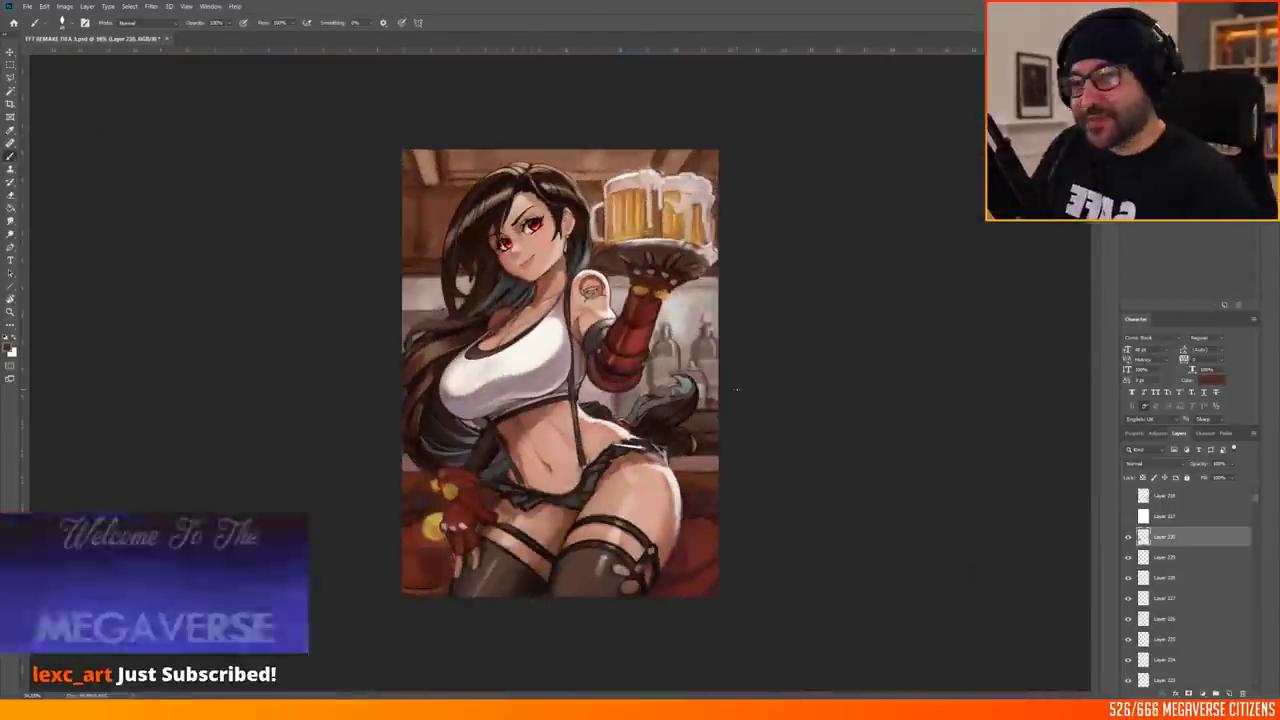
pyautogui.scroll(4, 737, 390)
pyautogui.moveTo(737, 390); pyautogui.dragTo(381, 442)
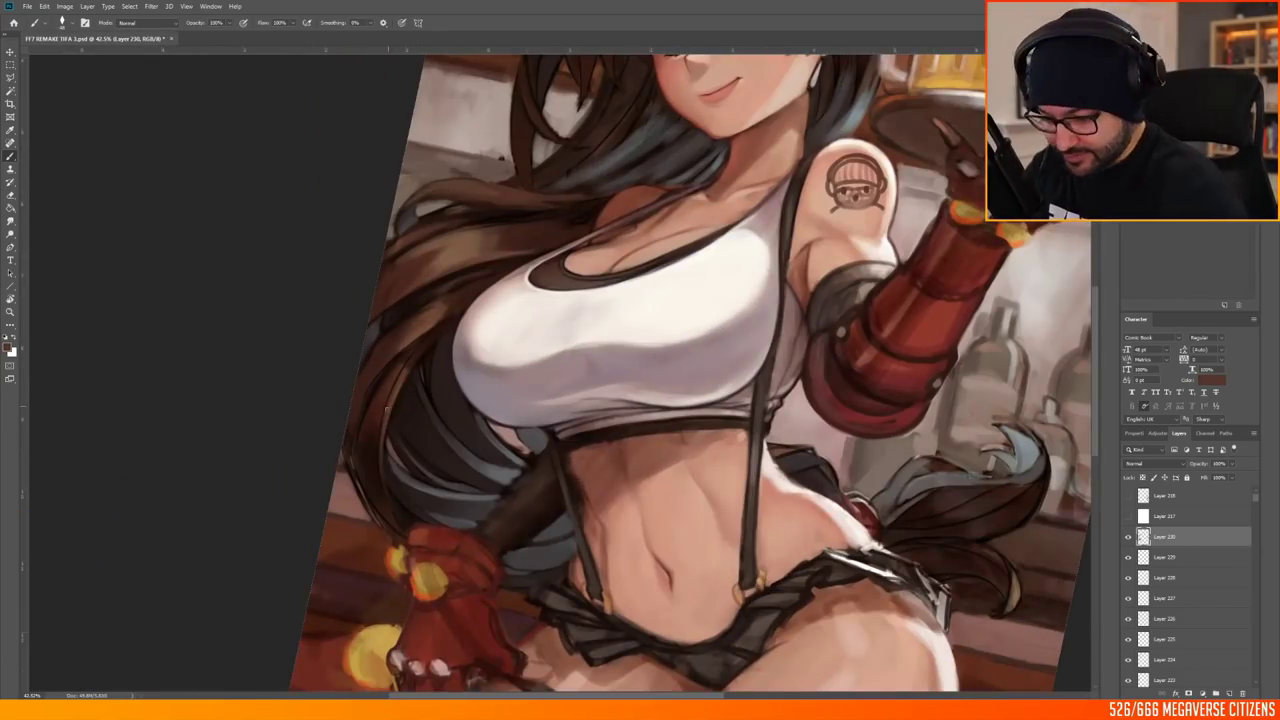
# Define the outer edge of the long hair above the lowered red glove with thin dark strands
pyautogui.scroll(2, 380, 410)
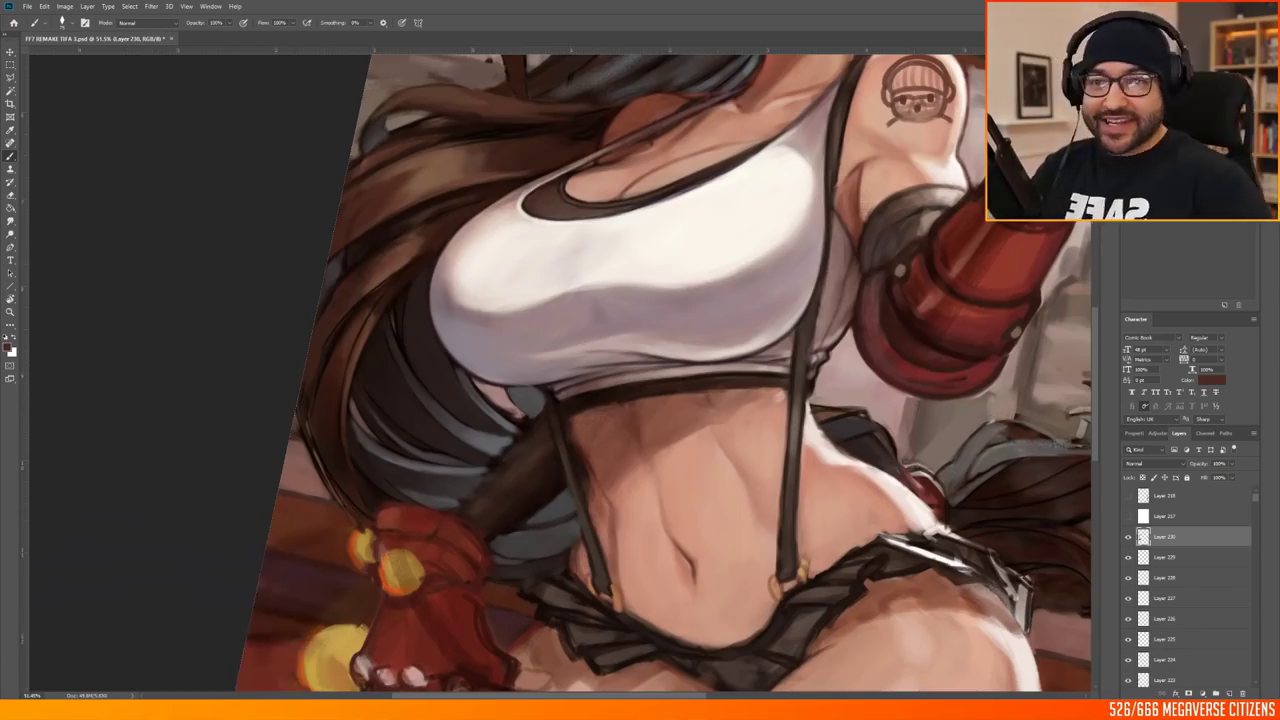
pyautogui.scroll(1, 306, 198)
pyautogui.scroll(1, 306, 198)
pyautogui.scroll(-4, 330, 300)
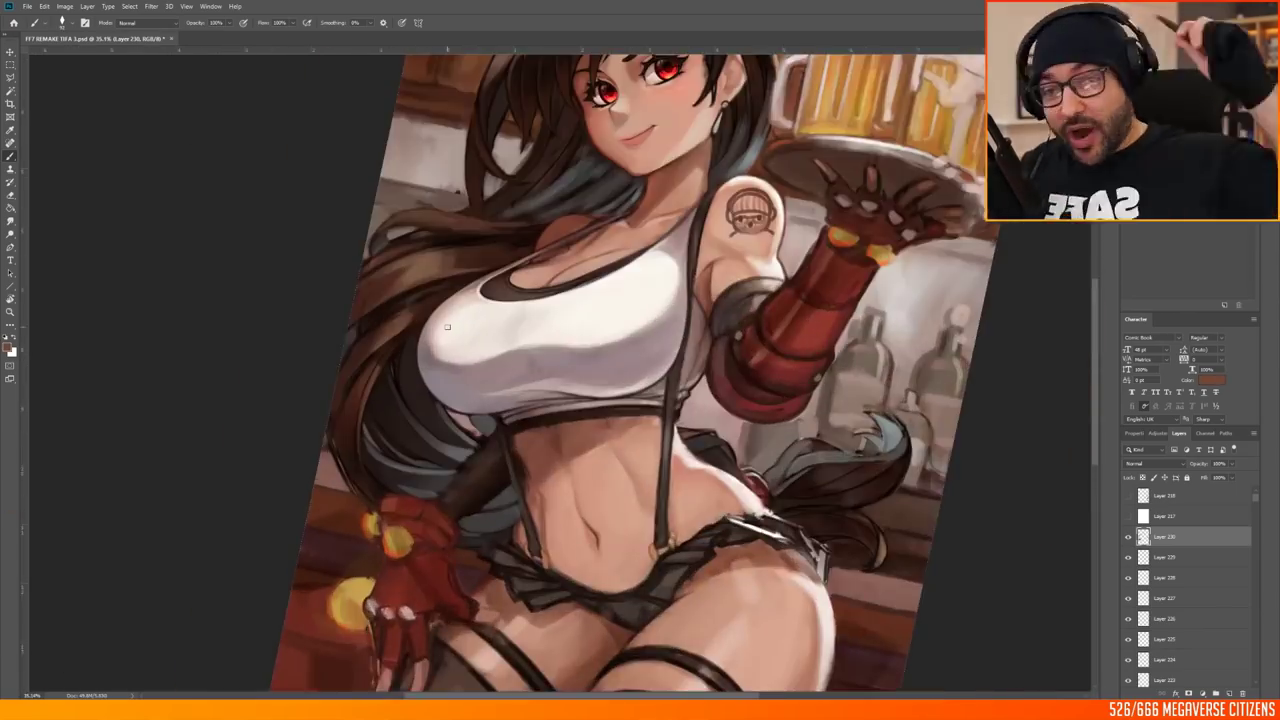
pyautogui.scroll(5, 342, 402)
pyautogui.scroll(-3, 342, 402)
pyautogui.scroll(3, 250, 512)
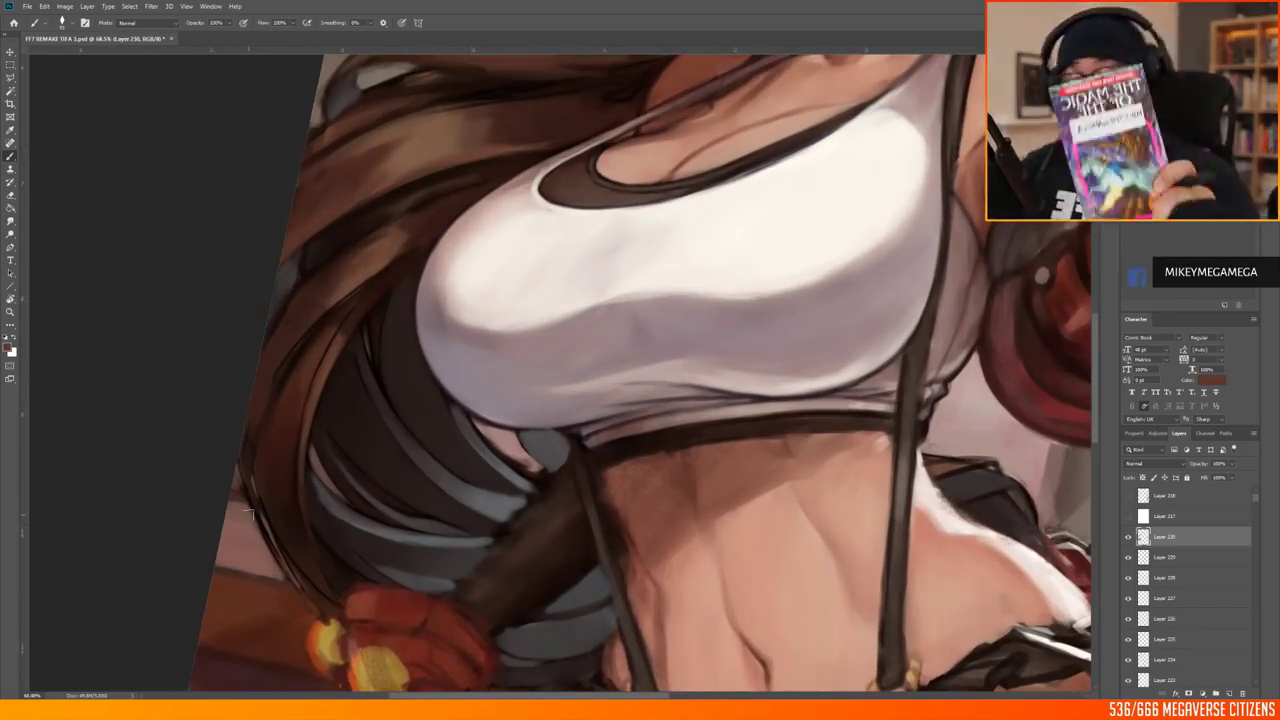
pyautogui.scroll(-4, 250, 512)
pyautogui.scroll(4, 600, 330)
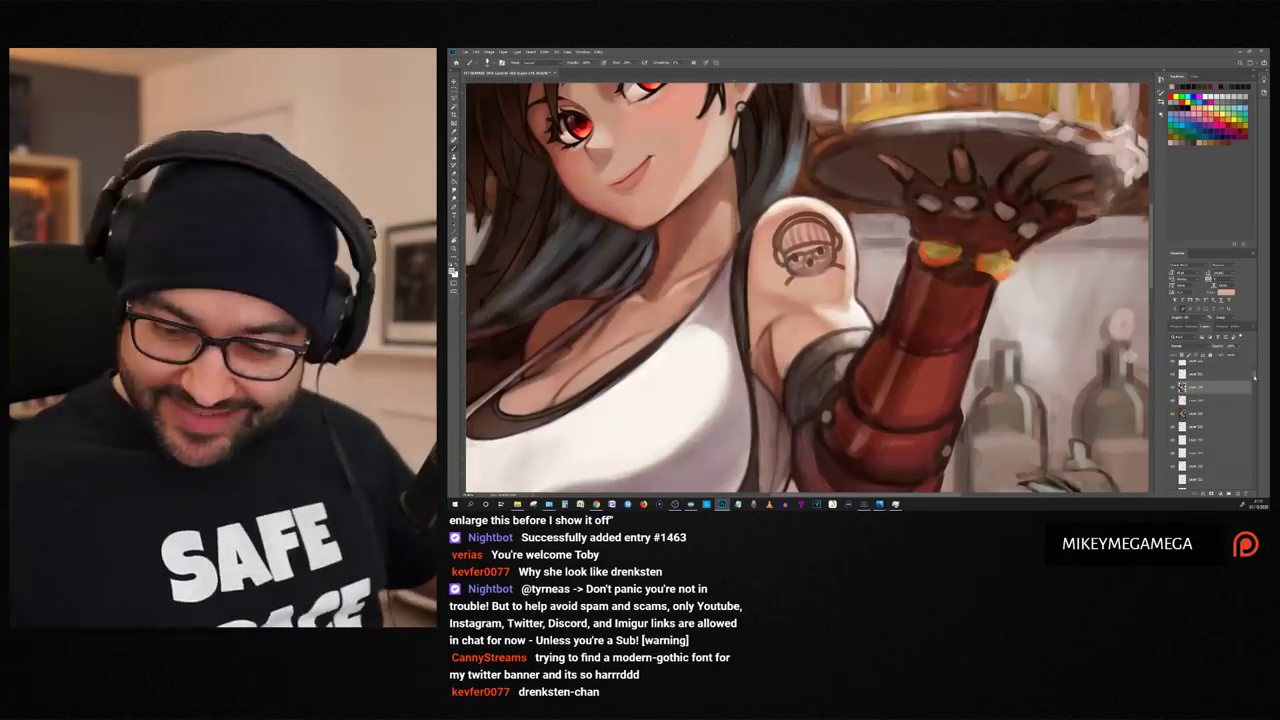
# Remove the face tattoo from the raised arm's shoulder and paint the skin there clean
pyautogui.press('Delete')
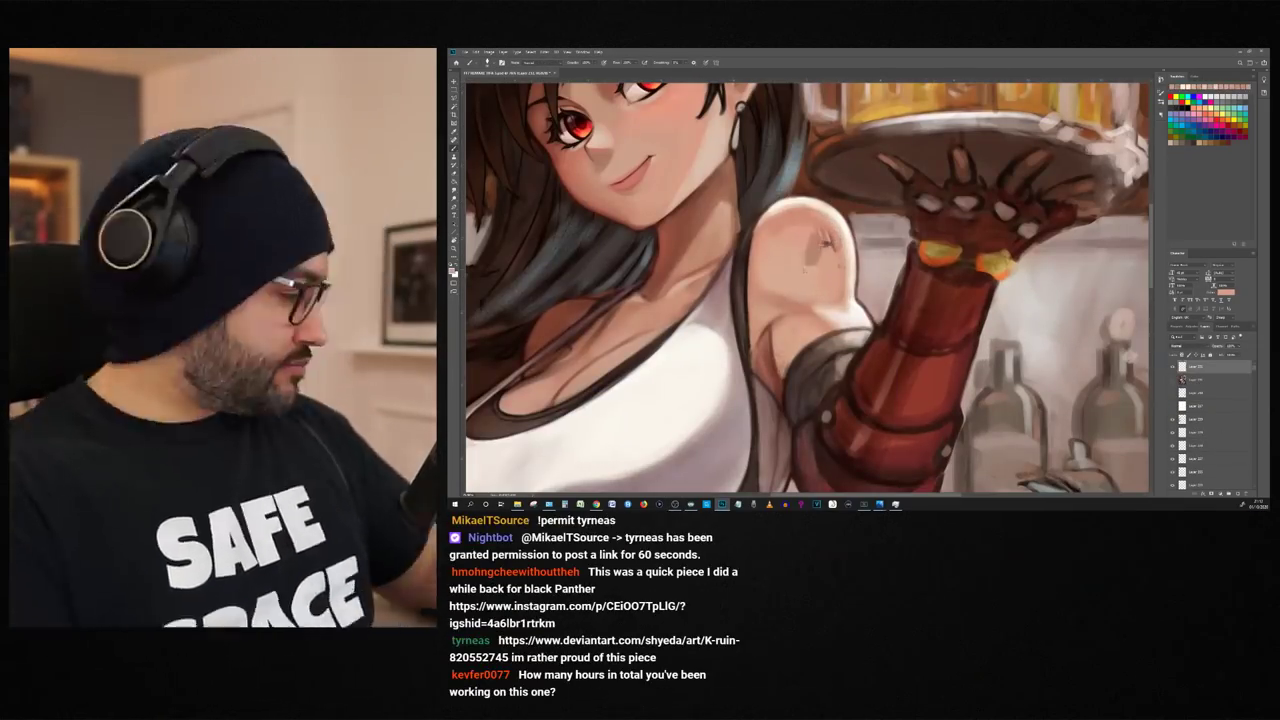
pyautogui.scroll(-2, 806, 287)
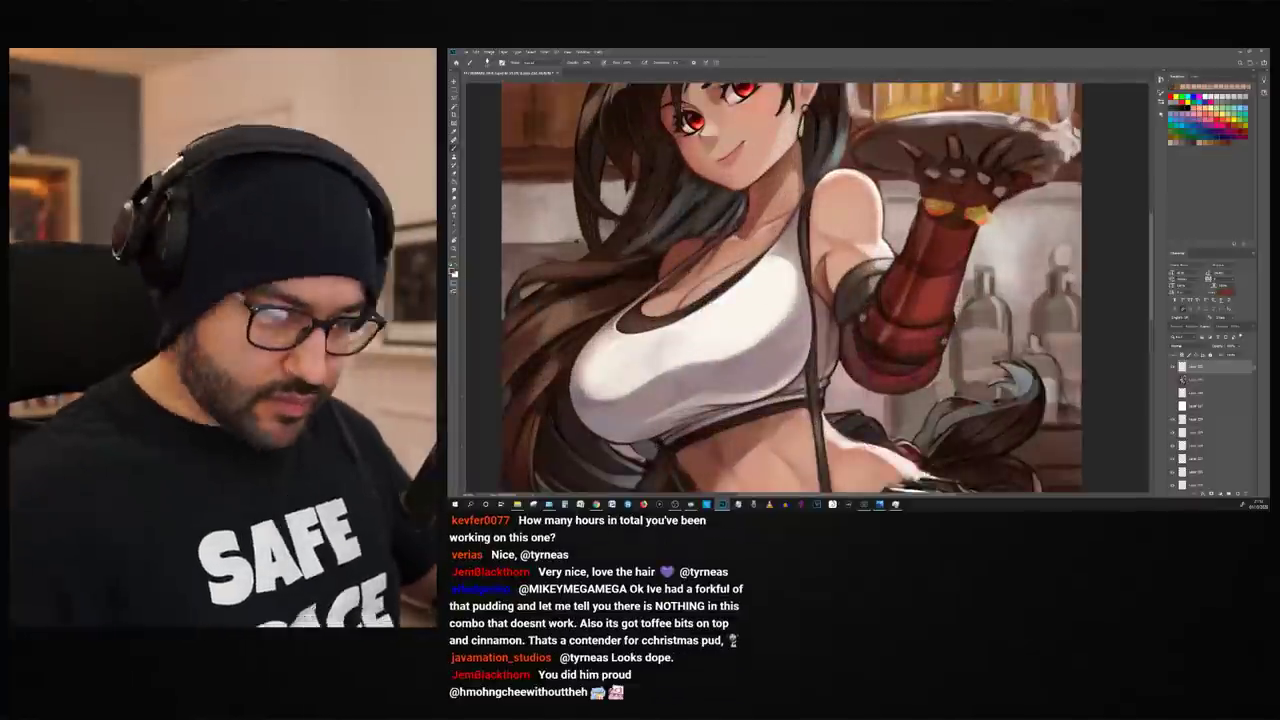
pyautogui.scroll(-3, 806, 287)
# Paint a lighter skin plane along the cheek and jaw to give the face more dimension
pyautogui.scroll(4, 806, 287)
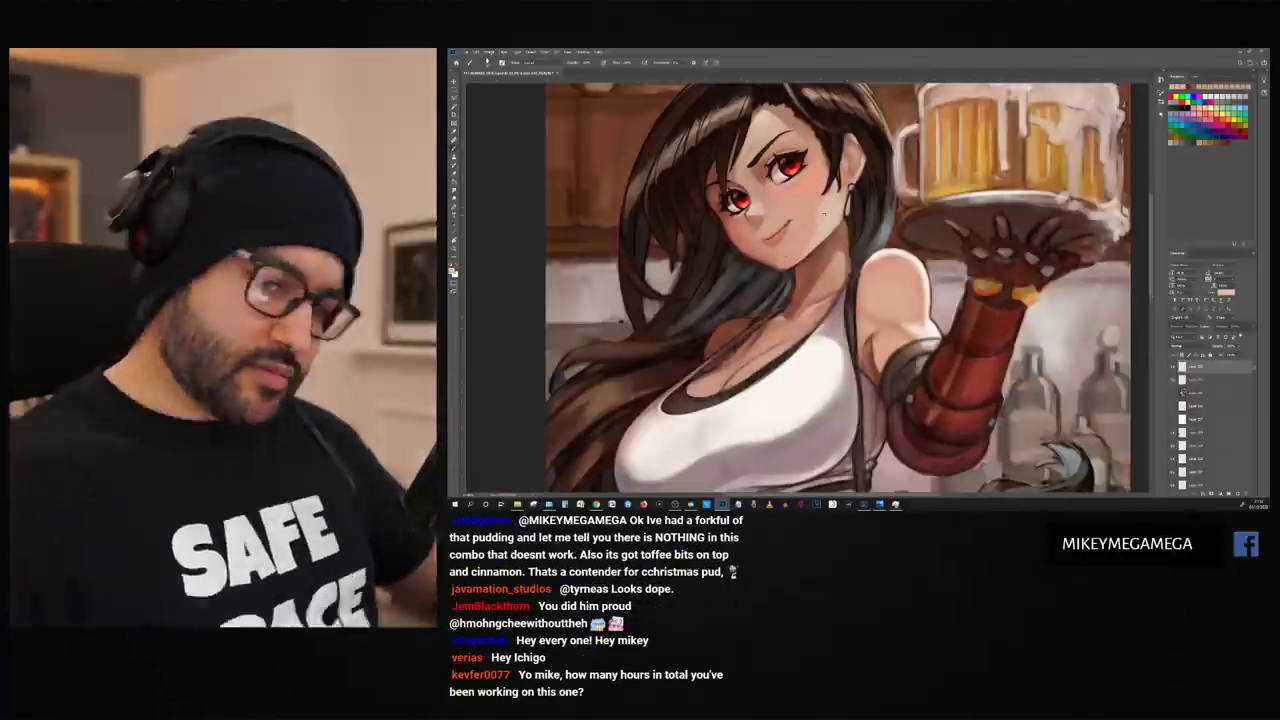
pyautogui.scroll(1, 806, 287)
pyautogui.scroll(1, 806, 287)
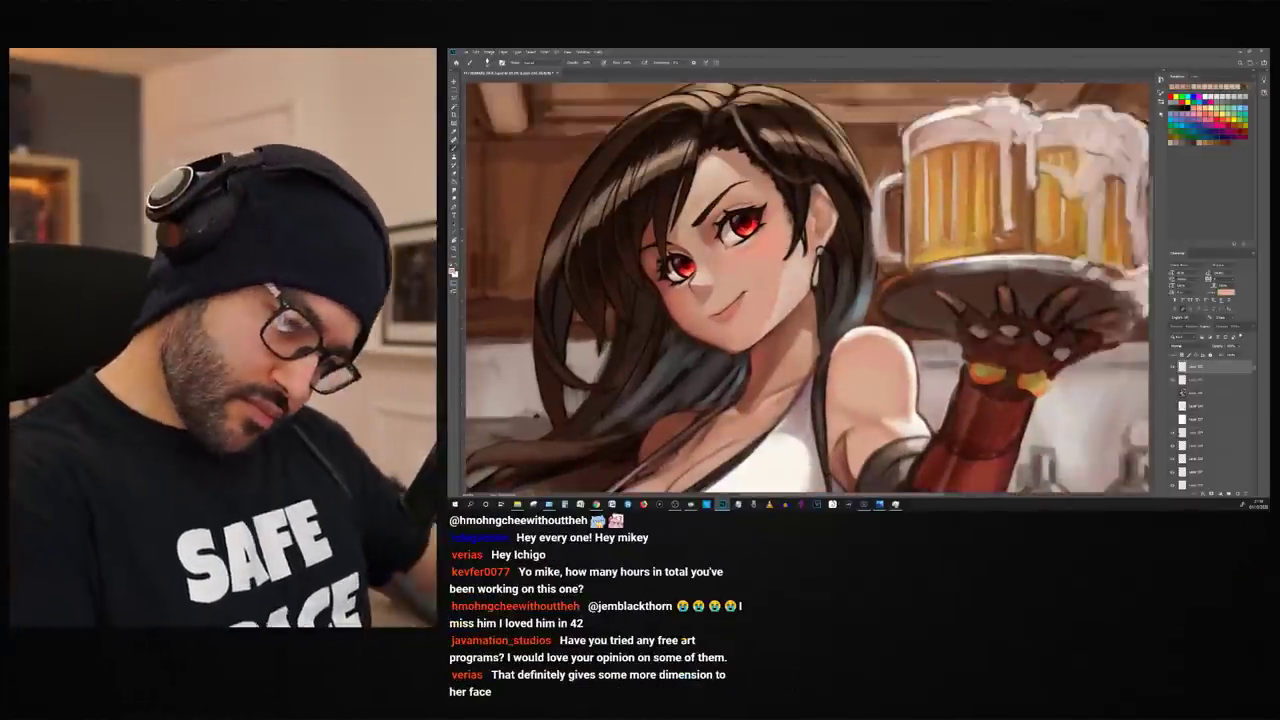
pyautogui.scroll(-2, 806, 287)
pyautogui.scroll(3, 806, 287)
# Lasso both eyes, copy them to a new layer and place the copies lower on the face at a level angle
pyautogui.press('l')
pyautogui.hotkey('ctrl', 'j')
pyautogui.moveTo(432, 410); pyautogui.dragTo(501, 498)
pyautogui.scroll(2, 228, 370)
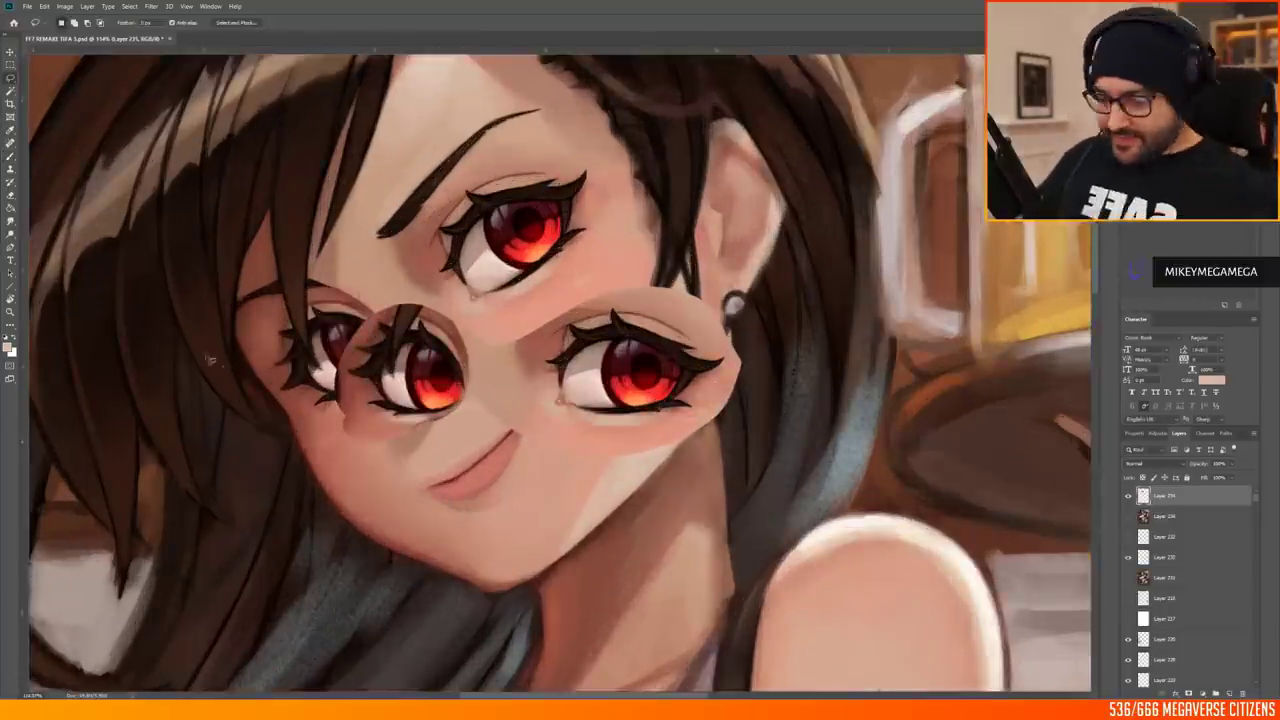
pyautogui.scroll(1, 449, 421)
# Lasso the iris of the smaller copied eye, transform it to fit the eye and add a new layer for painting
pyautogui.click(44, 6)
pyautogui.moveTo(400, 330); pyautogui.dragTo(455, 452)
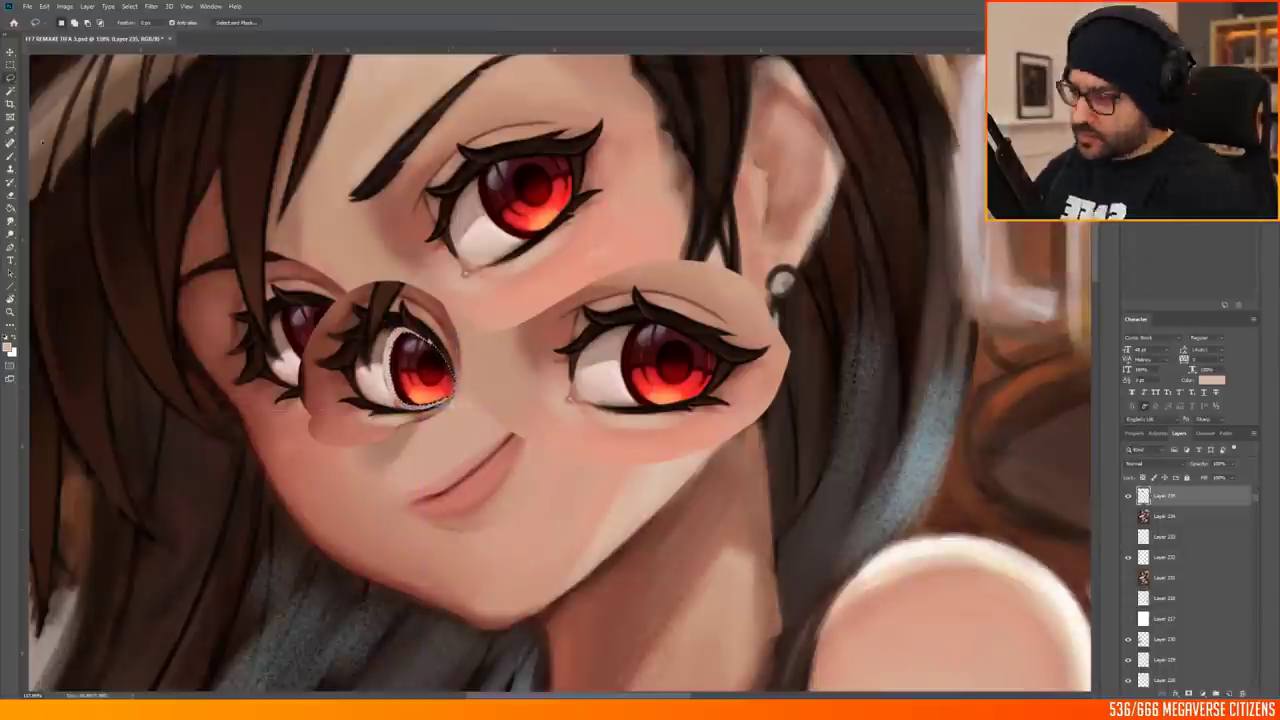
pyautogui.hotkey('ctrl', 't')
pyautogui.press('Return')
pyautogui.press('b')
pyautogui.hotkey('ctrl', 'shift', 'alt', 'n')
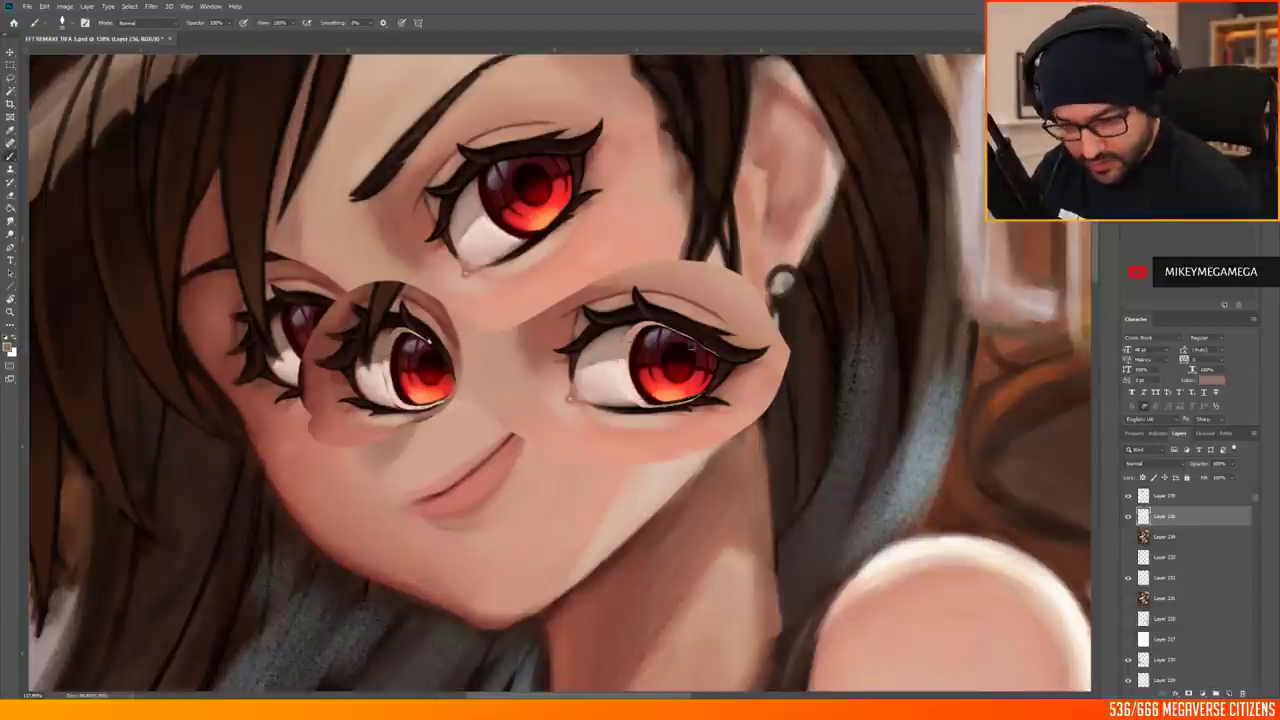
# Repaint the whites, lash edges and iris rims of the copied eyes with a small brush on the new layer
pyautogui.scroll(5, 510, 480)
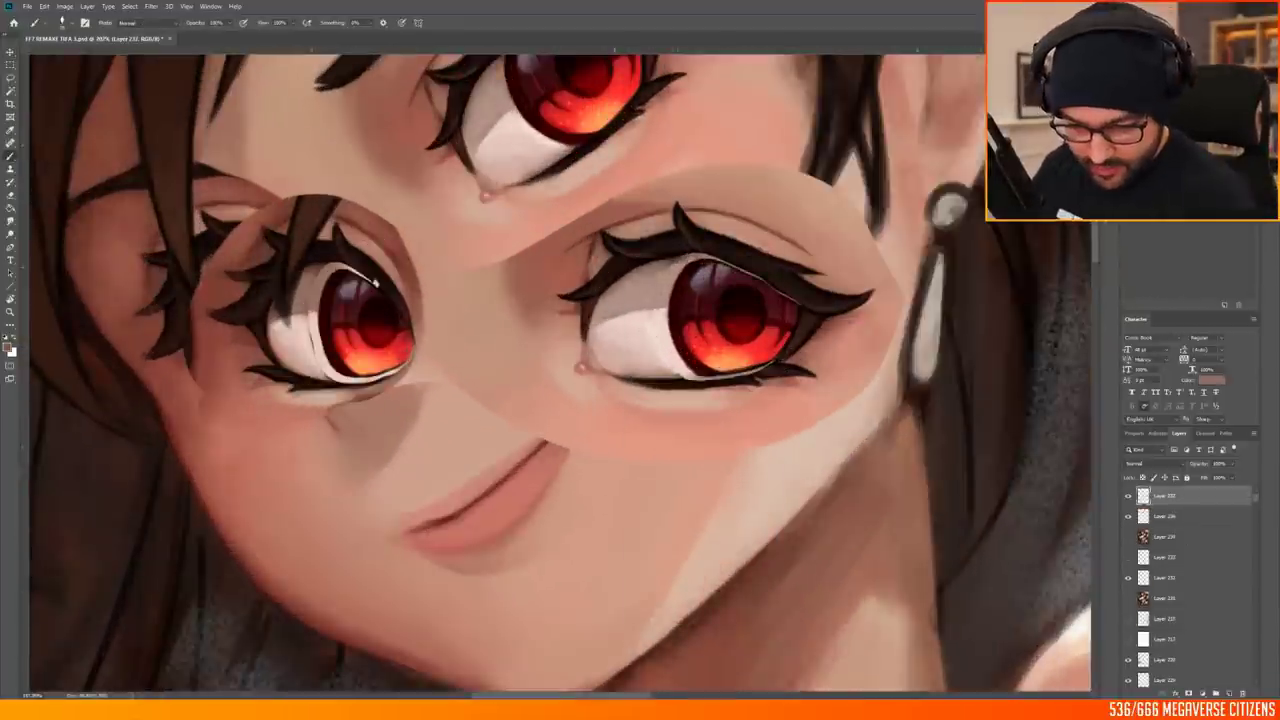
pyautogui.rightClick(756, 258)
pyautogui.press('Escape')
pyautogui.rightClick(714, 252)
pyautogui.press('Escape')
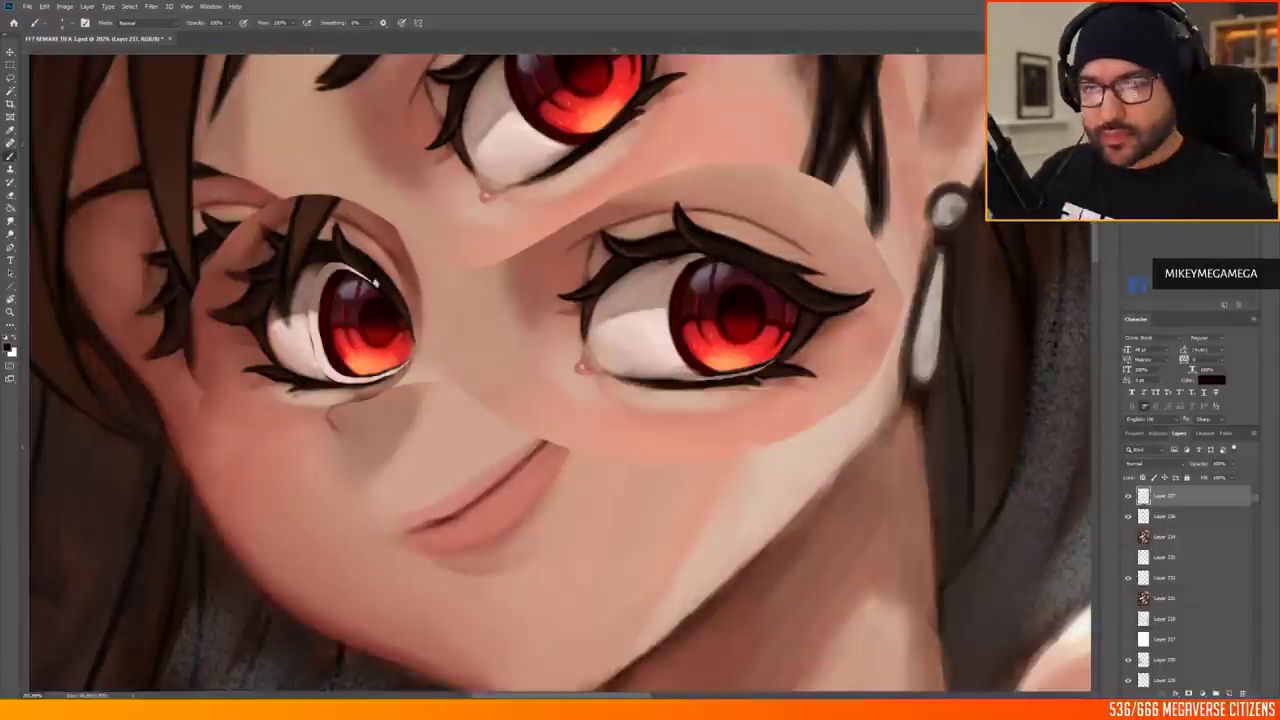
pyautogui.rightClick(726, 258)
pyautogui.press('Escape')
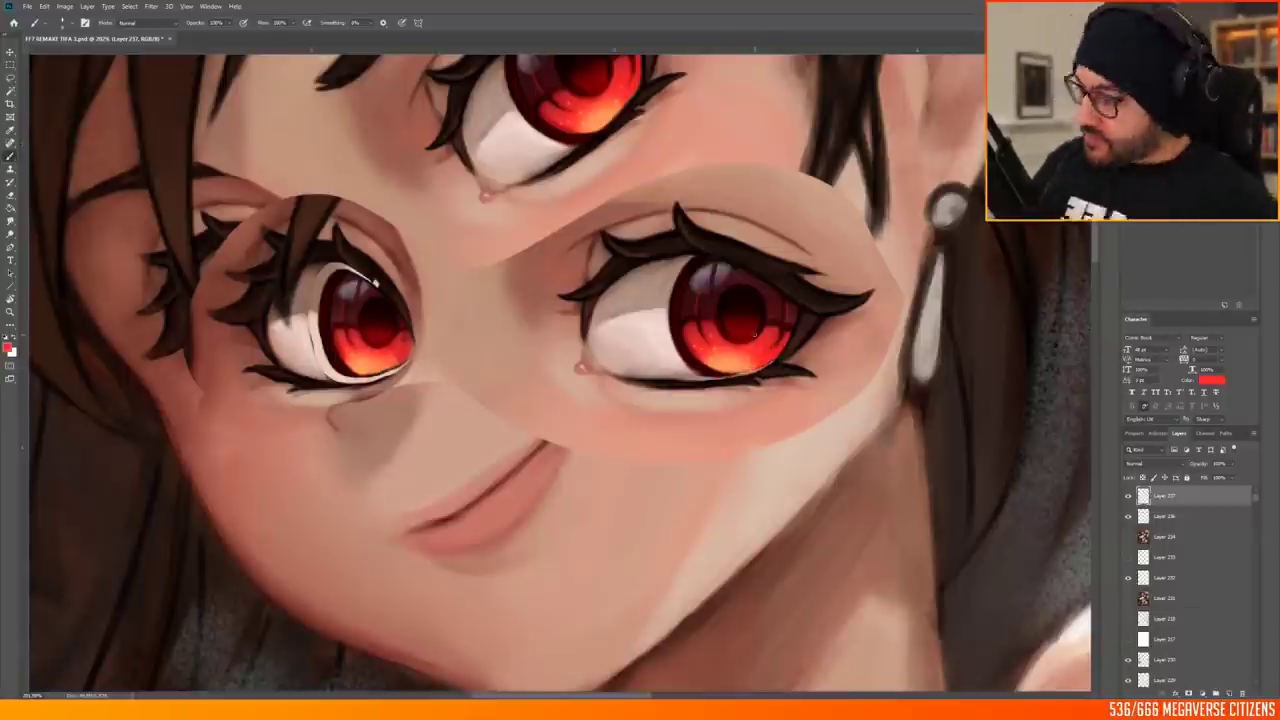
# Refine the copied eyes' dark iris rims and orange highlights with sampled colours in zoomed and rotated views
pyautogui.moveTo(375, 283); pyautogui.dragTo(211, 288)
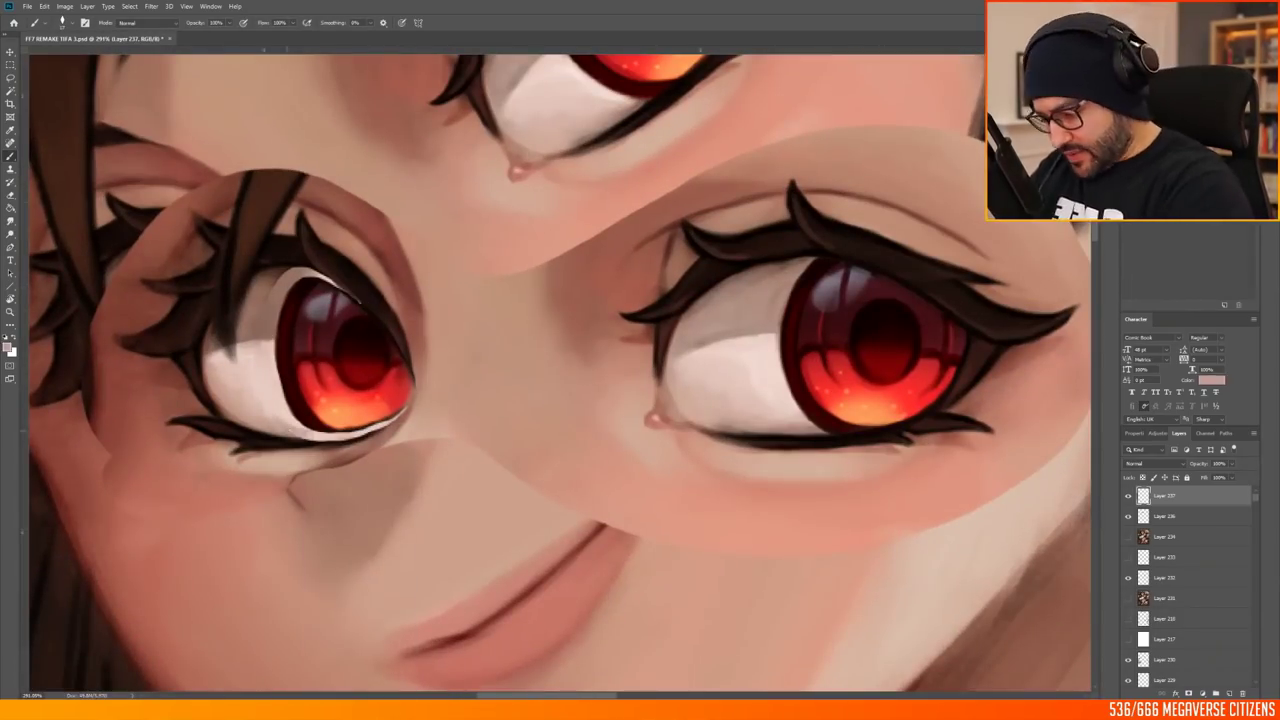
pyautogui.moveTo(211, 288)
pyautogui.mouseDown()
pyautogui.moveTo(400, 260)
pyautogui.moveTo(512, 293)
pyautogui.mouseUp()
pyautogui.rightClick(512, 293)
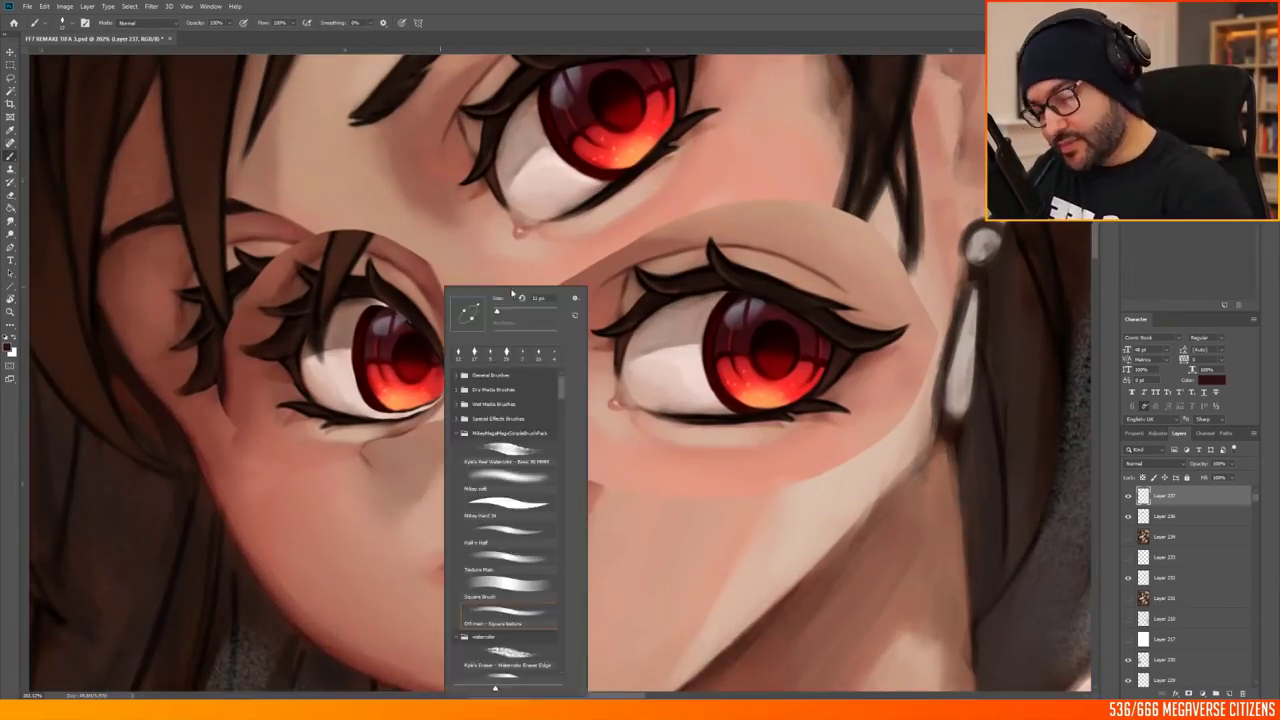
pyautogui.press('Escape')
pyautogui.keyDown('alt'); pyautogui.click(366, 427); pyautogui.keyUp('alt')
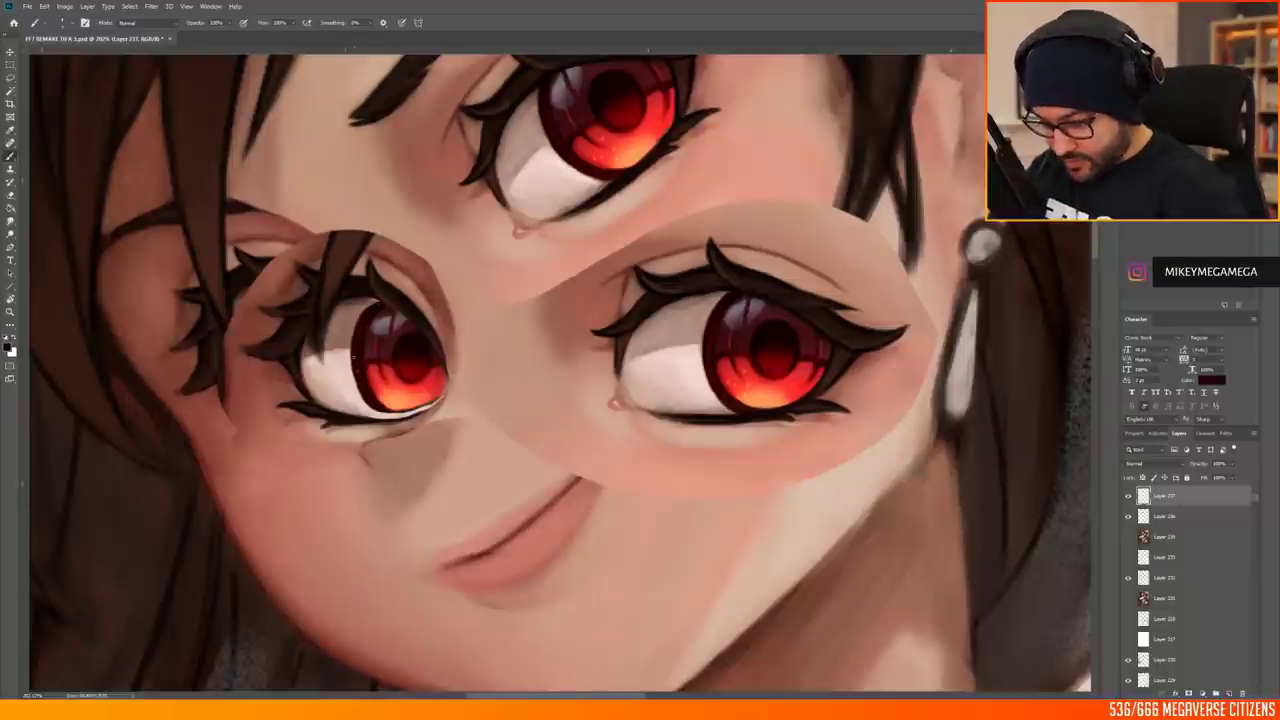
pyautogui.keyDown('alt'); pyautogui.click(355, 367); pyautogui.keyUp('alt')
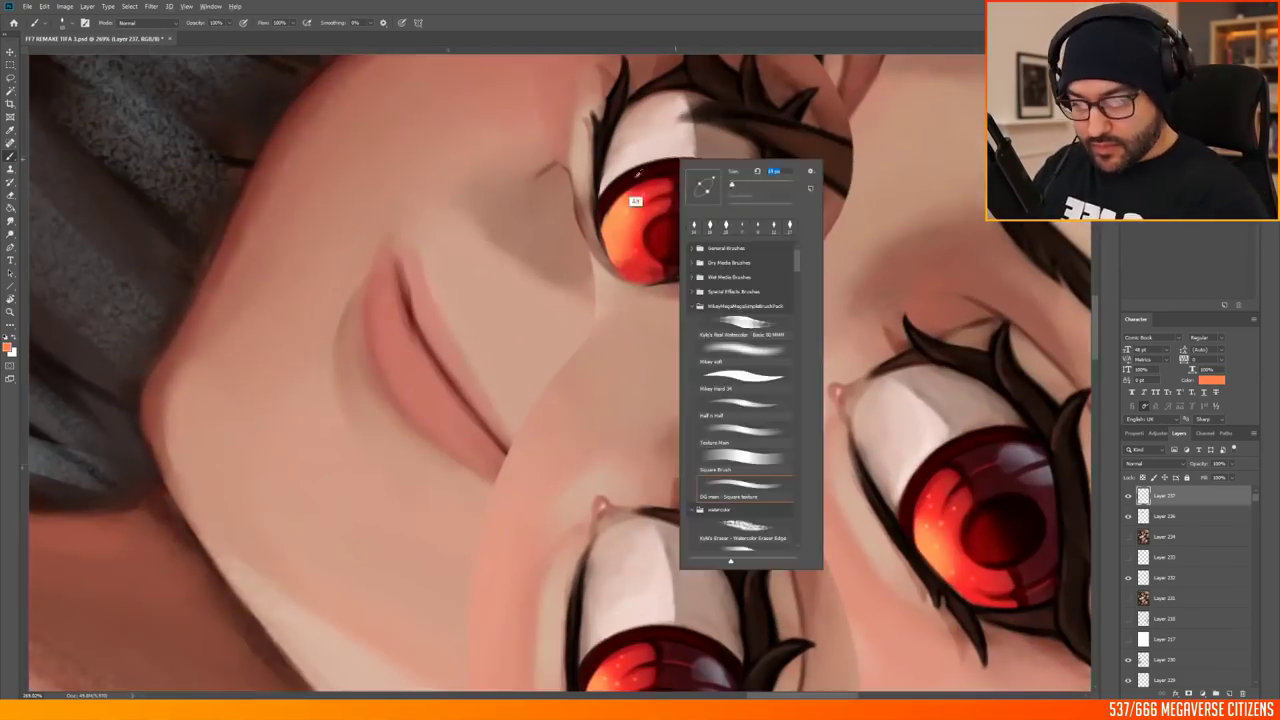
pyautogui.press('Escape')
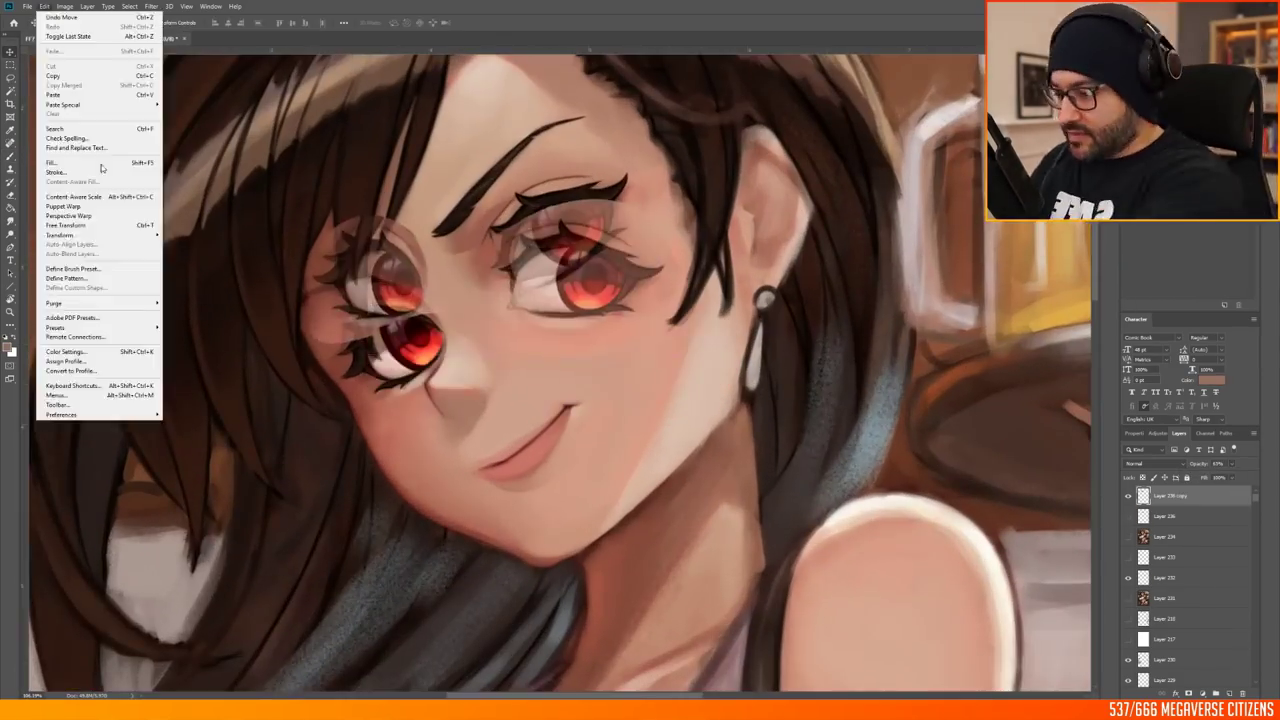
# Transform the semi-transparent copy of the repainted eyes to line up with the original eyes on the tilted face
pyautogui.click(60, 180)
pyautogui.moveTo(704, 240); pyautogui.dragTo(702, 245)
pyautogui.moveTo(630, 410); pyautogui.dragTo(633, 413)
pyautogui.press('Return')
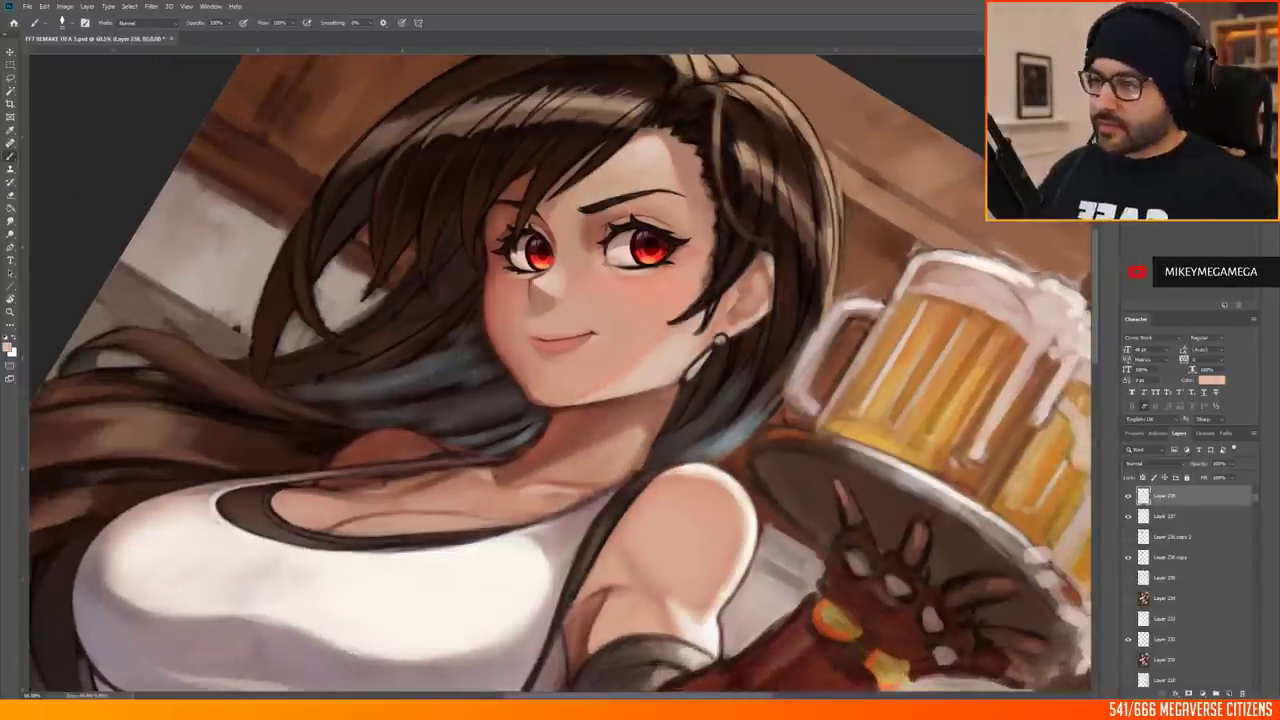
# Refine the lips and facial shading on new layers in a rotated view, then return to the upright full figure
pyautogui.hotkey('ctrl', 'shift', 'alt', 'n')
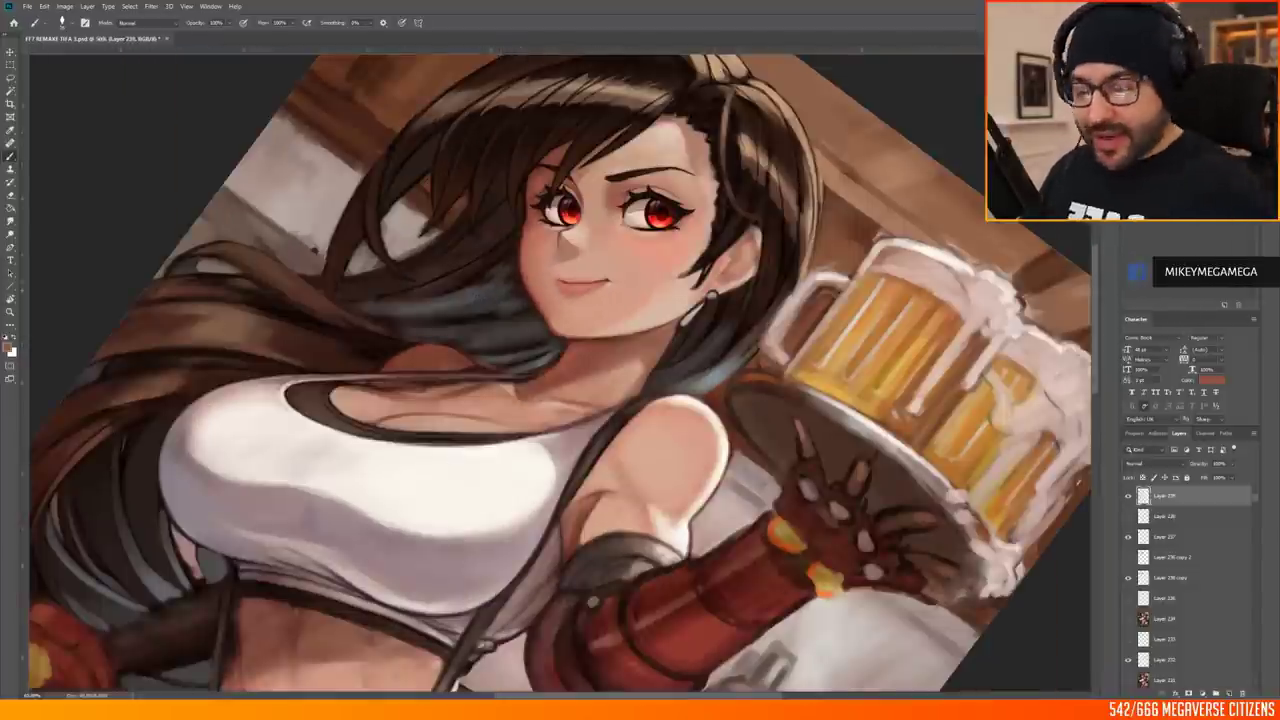
pyautogui.scroll(3, 704, 295)
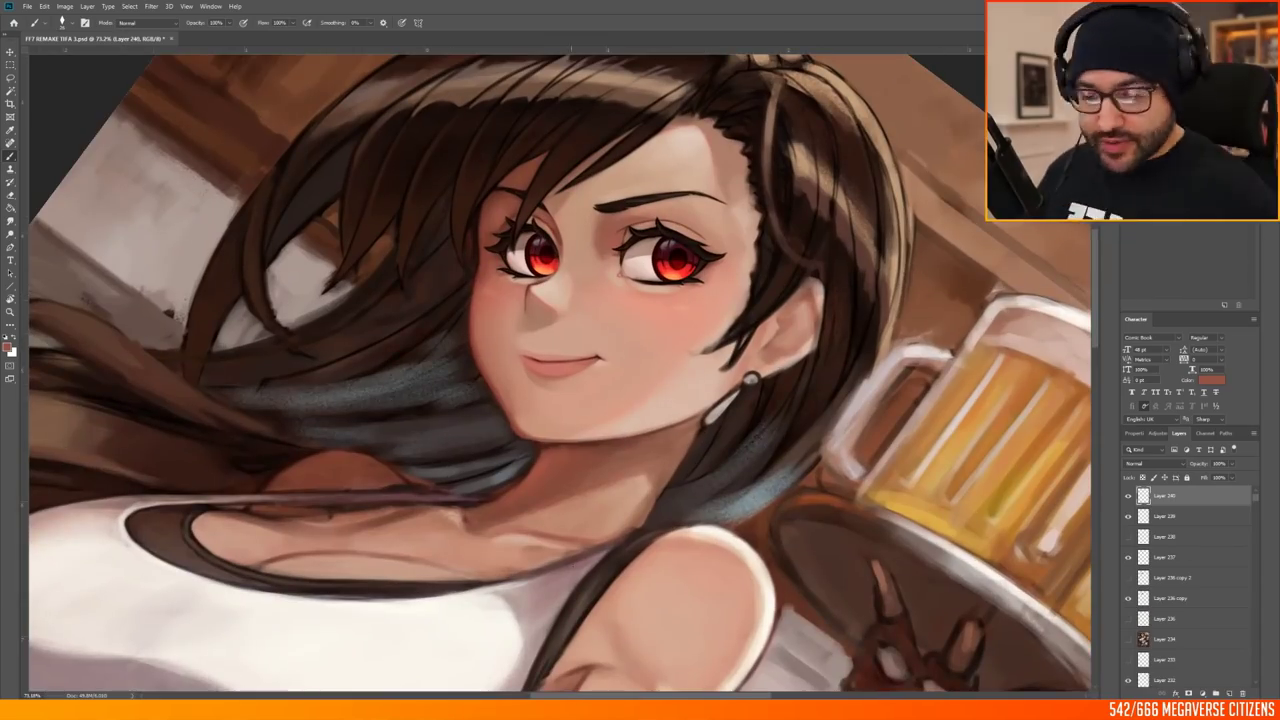
pyautogui.scroll(3, 1010, 433)
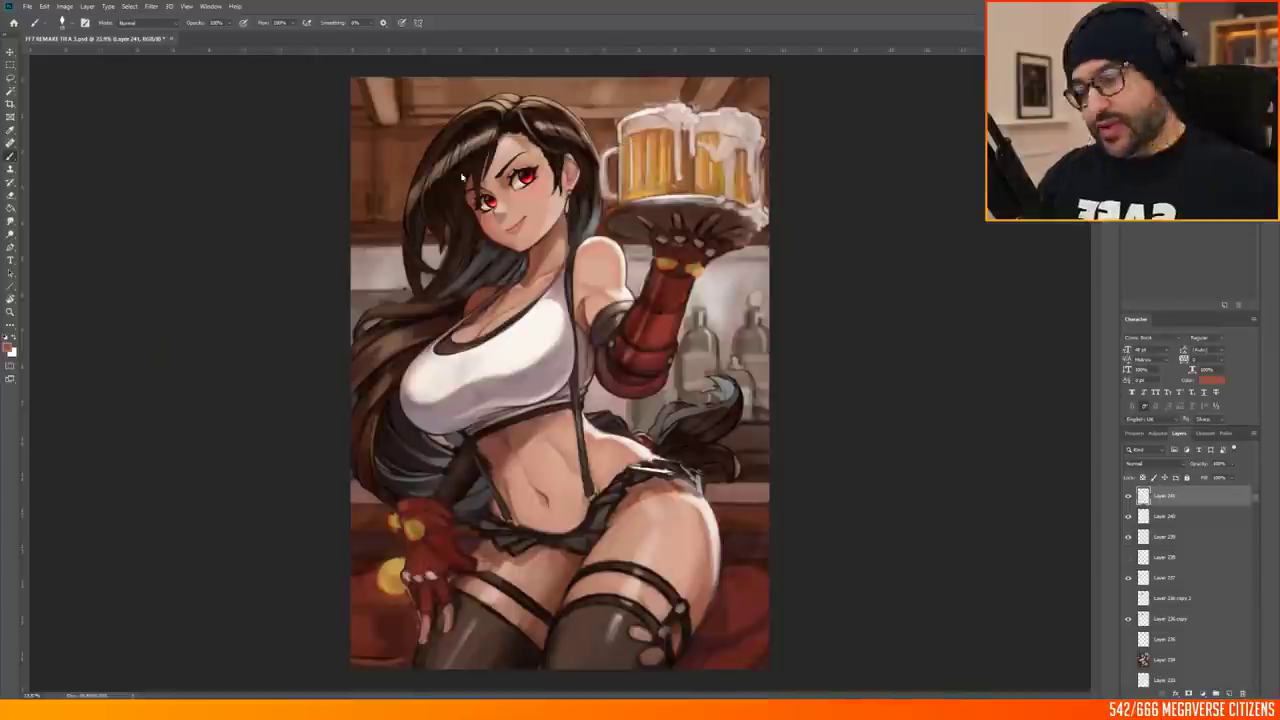
pyautogui.scroll(3, 603, 89)
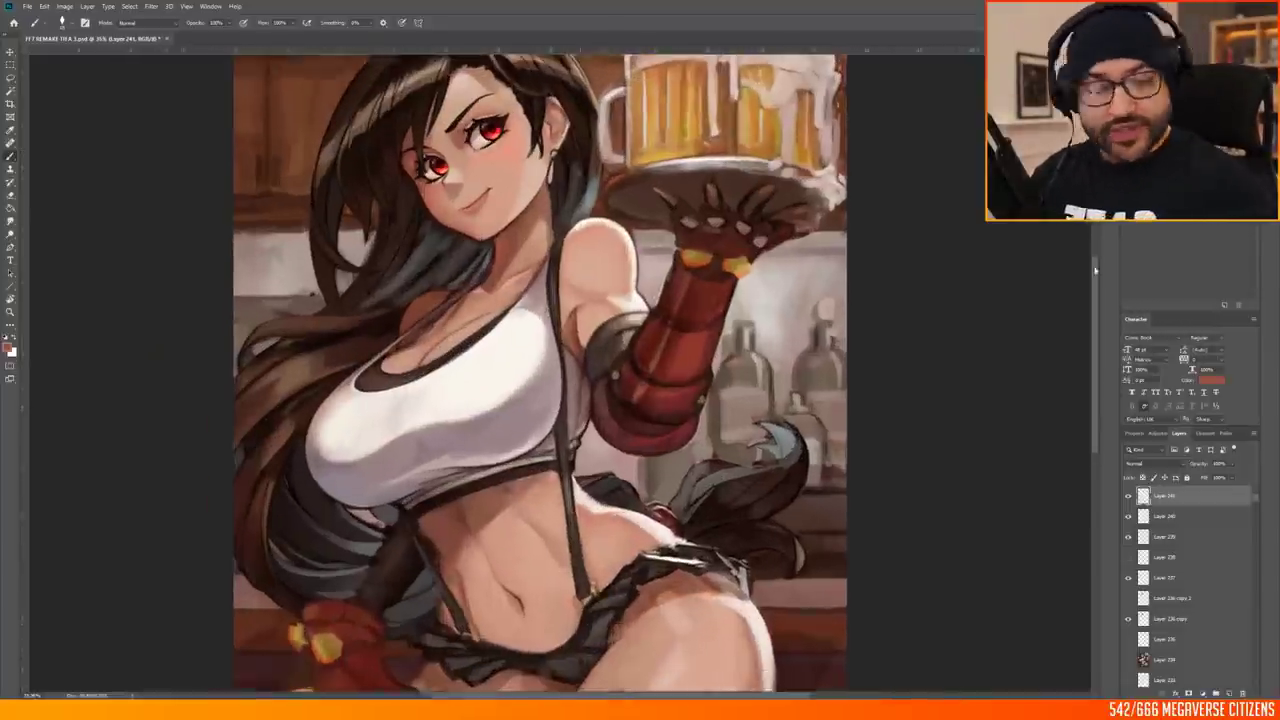
# Touch up the neckline and strap edge of the white top with sampled light tones
pyautogui.scroll(3, 538, 318)
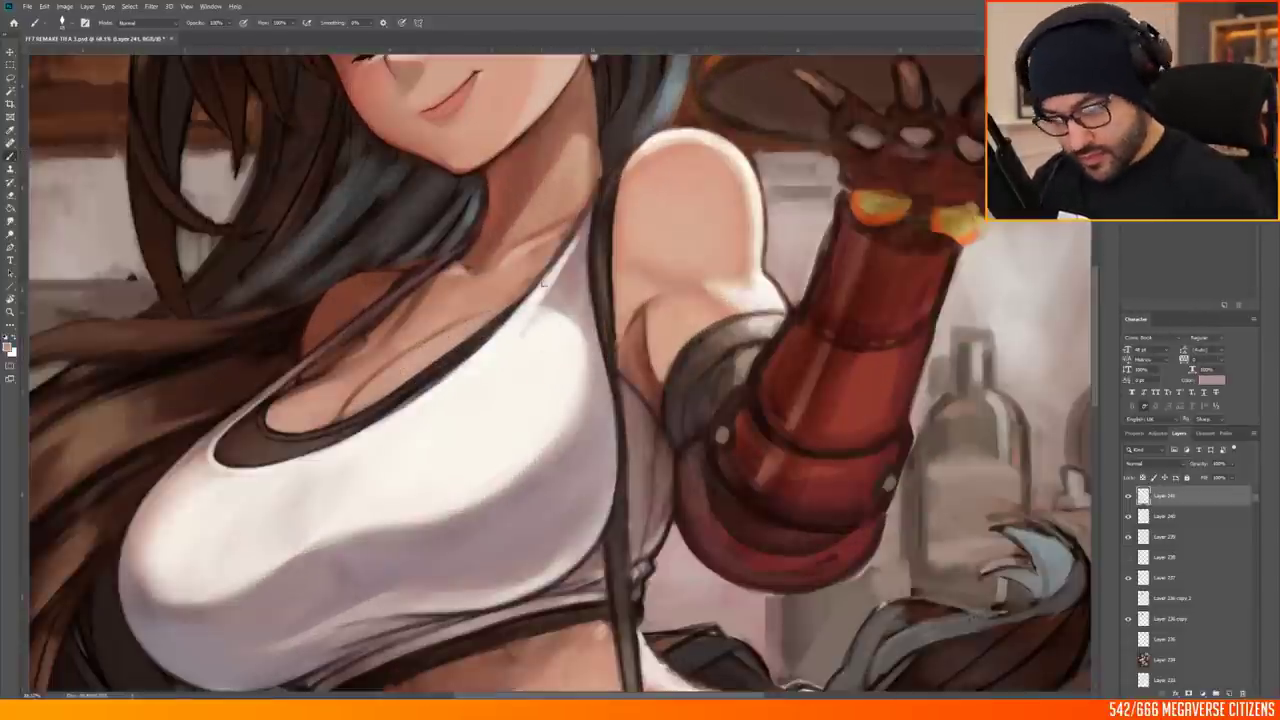
pyautogui.scroll(-3, 558, 309)
pyautogui.scroll(2, 505, 320)
pyautogui.scroll(2, 555, 340)
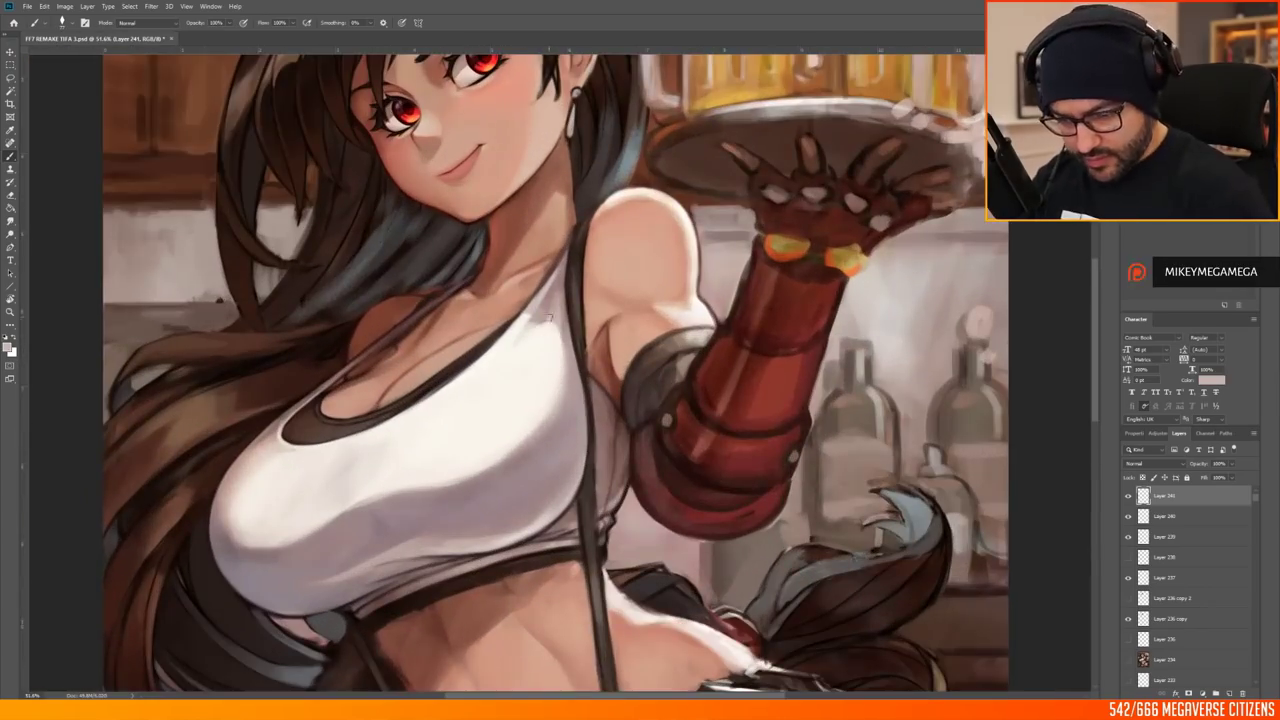
pyautogui.scroll(-3, 555, 340)
pyautogui.scroll(4, 377, 379)
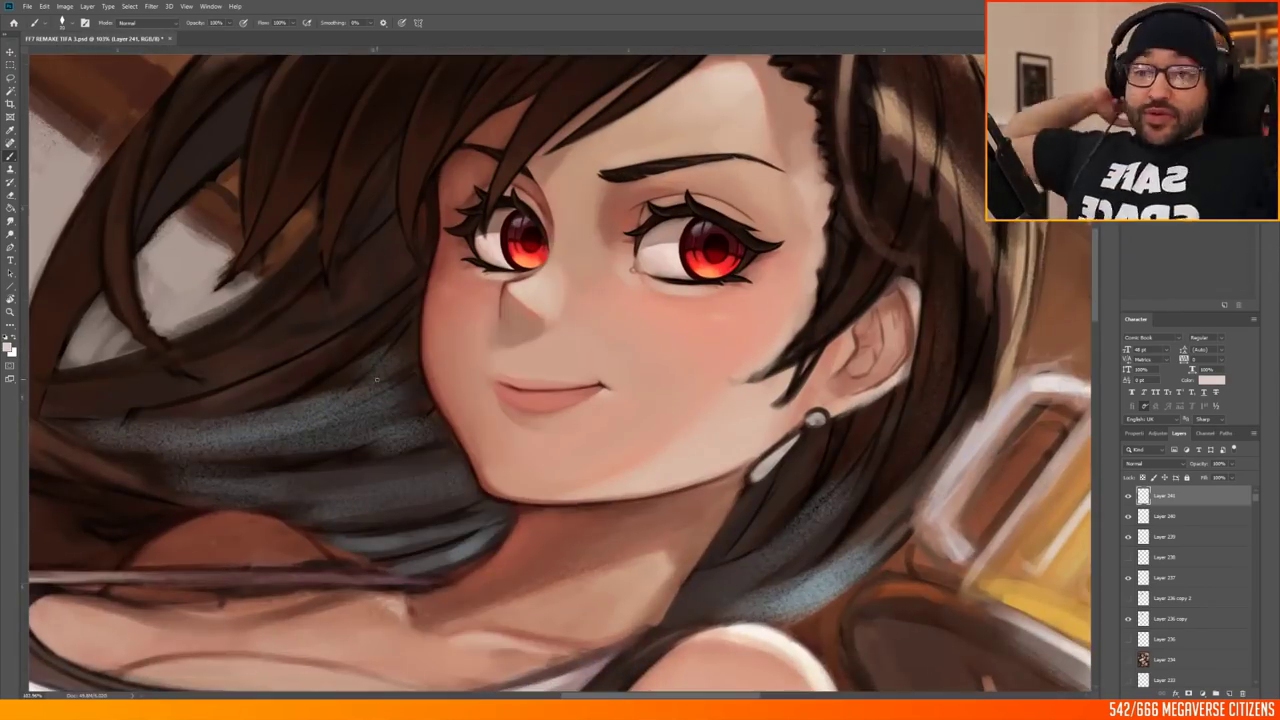
# Refine the face edge and the hair strands beside it, adding warm shading on a new Multiply layer
pyautogui.scroll(2, 495, 195)
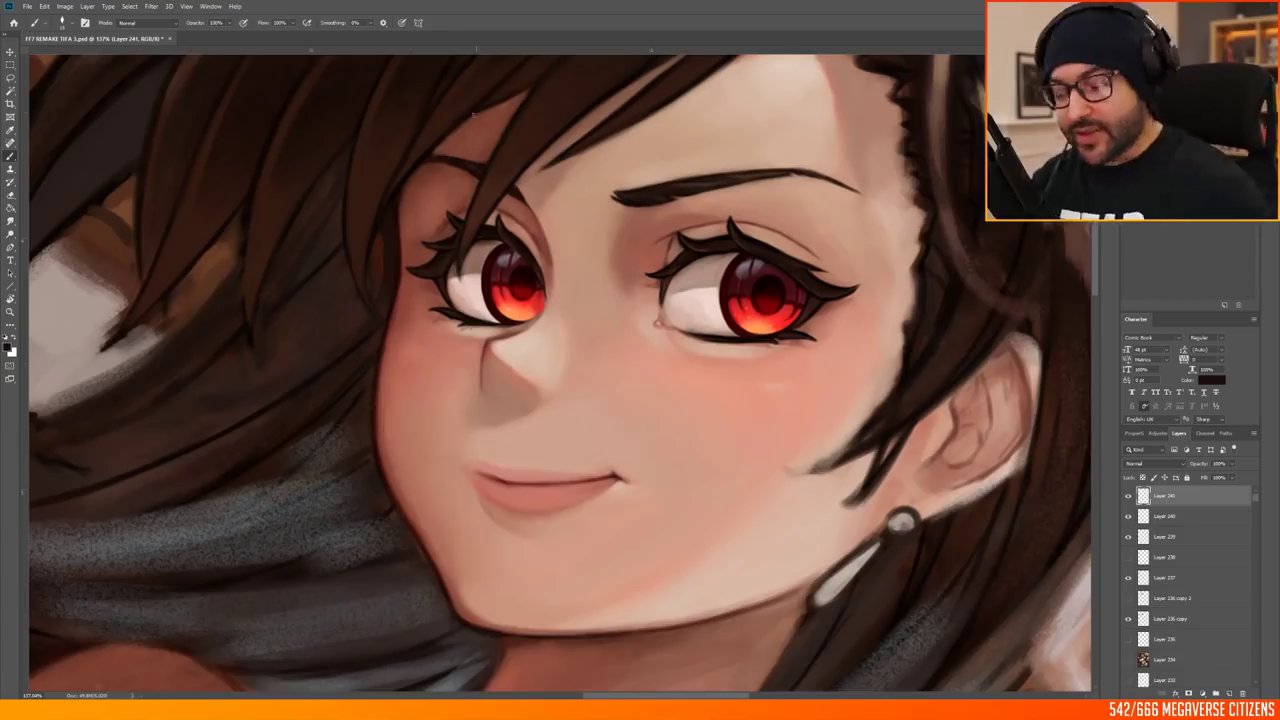
pyautogui.scroll(-3, 560, 370)
pyautogui.scroll(3, 560, 370)
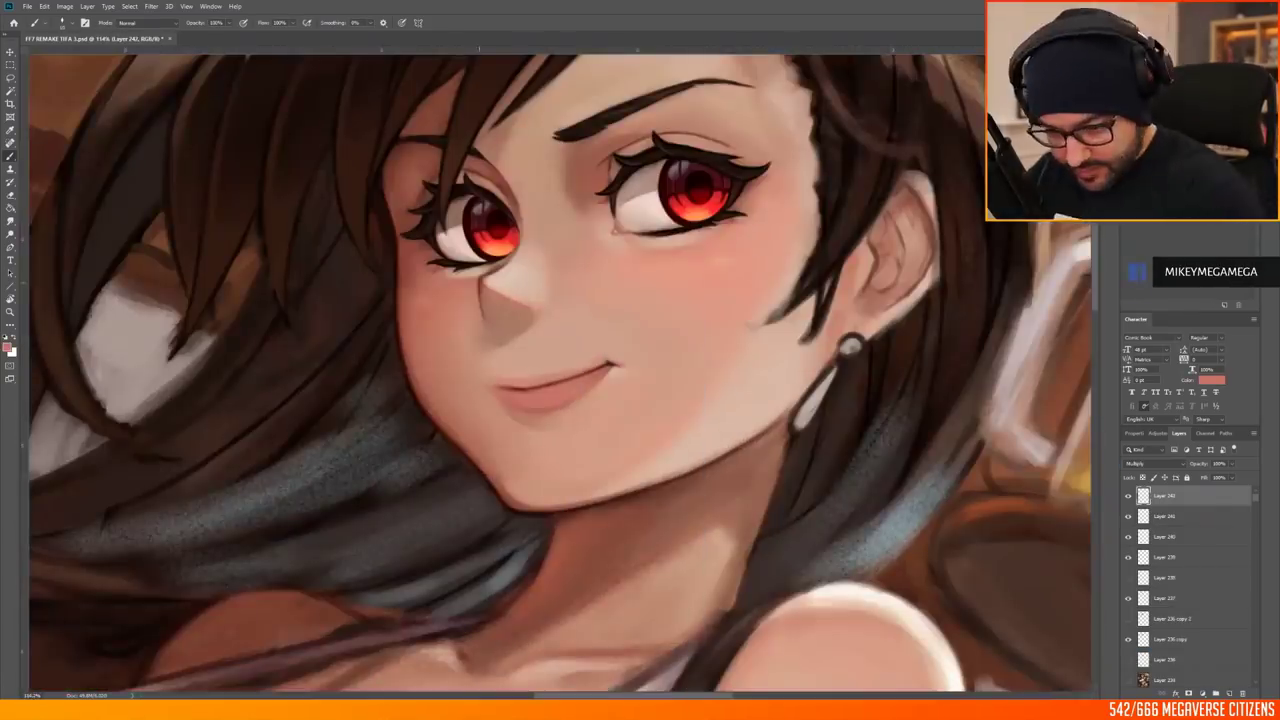
pyautogui.scroll(-3, 560, 370)
pyautogui.scroll(3, 560, 370)
pyautogui.scroll(-2, 560, 370)
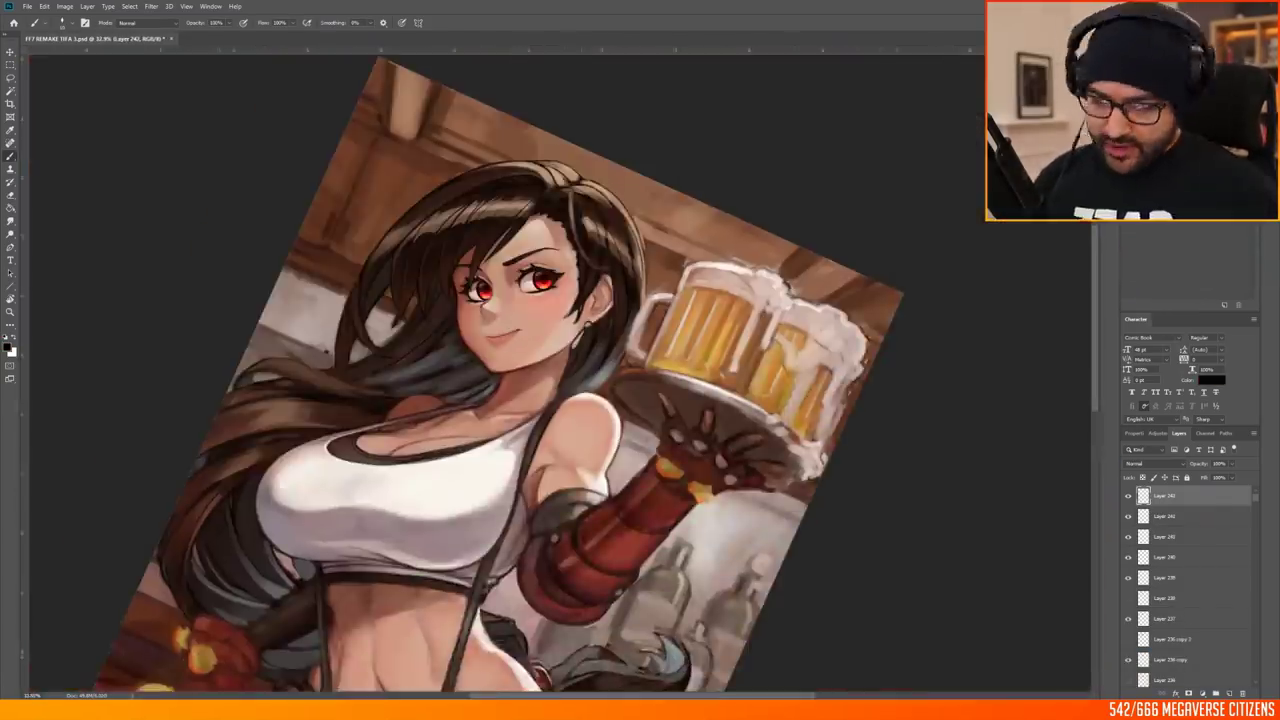
# Paint dark brown strands and cleaner edges into the hair around the face on new Normal layers
pyautogui.scroll(3, 361, 453)
pyautogui.scroll(-3, 361, 453)
pyautogui.scroll(2, 361, 453)
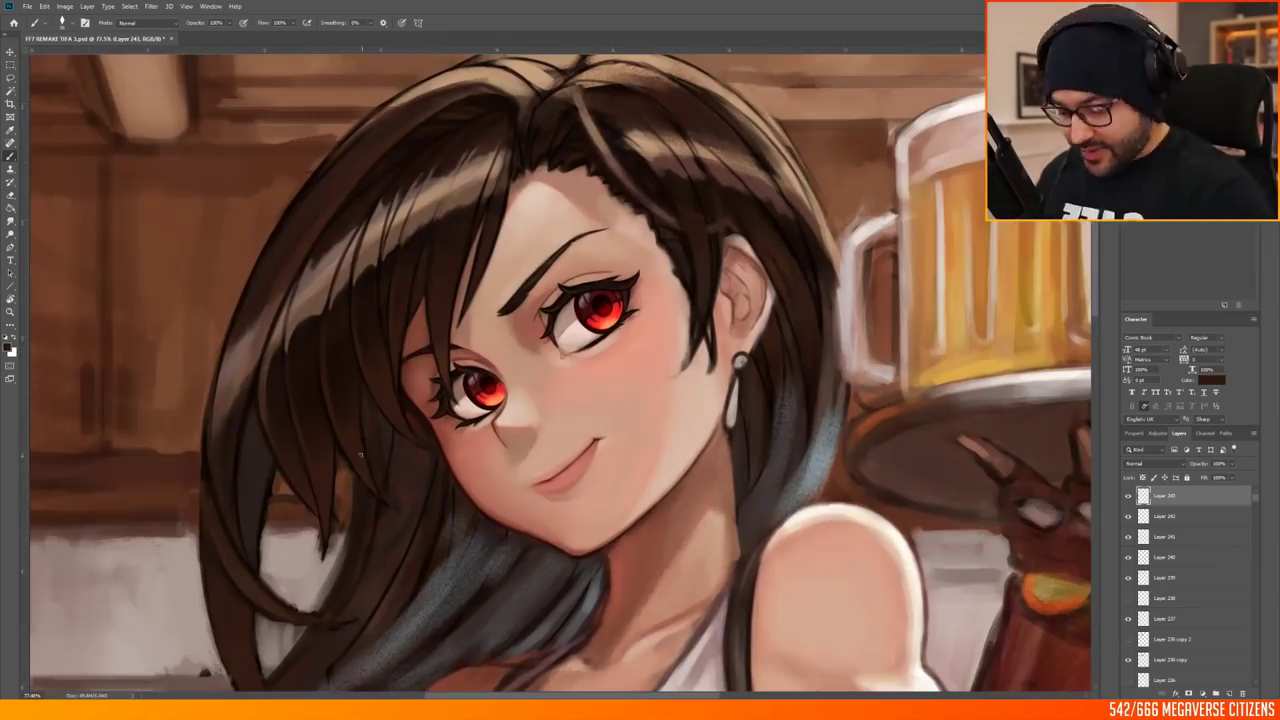
pyautogui.scroll(2, 381, 180)
pyautogui.scroll(-2, 468, 272)
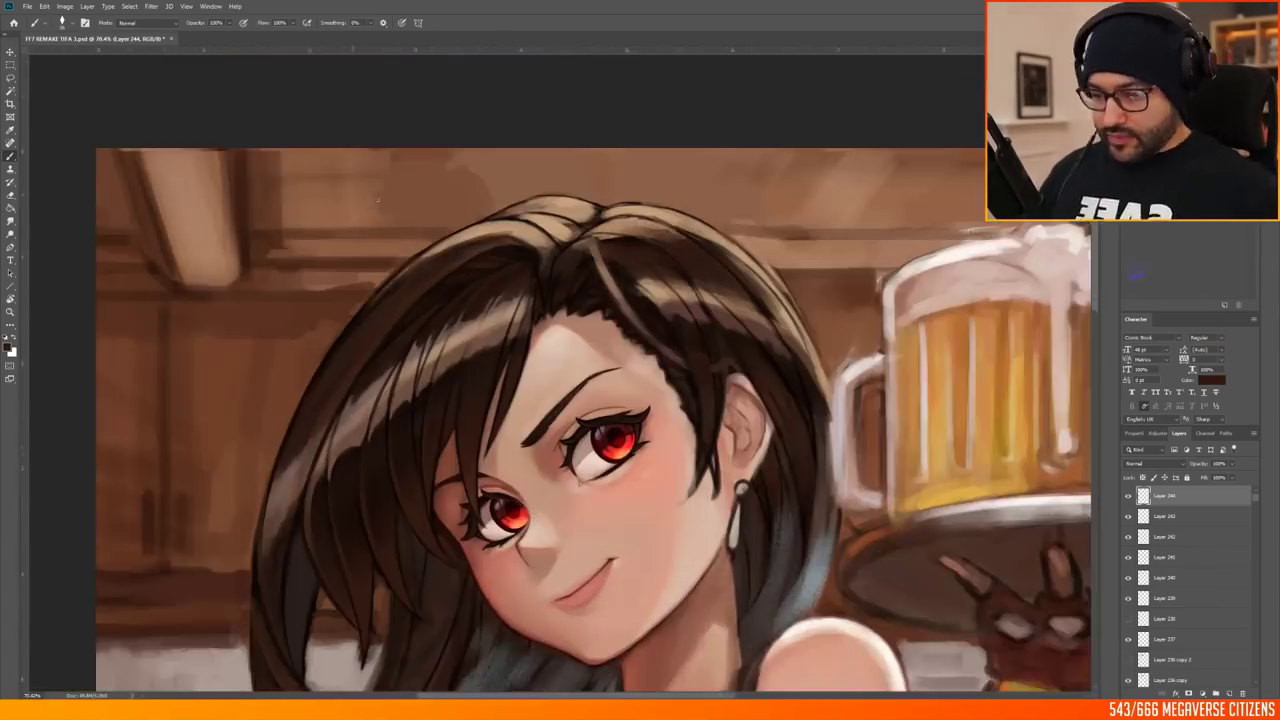
pyautogui.scroll(2, 468, 272)
pyautogui.scroll(-3, 395, 533)
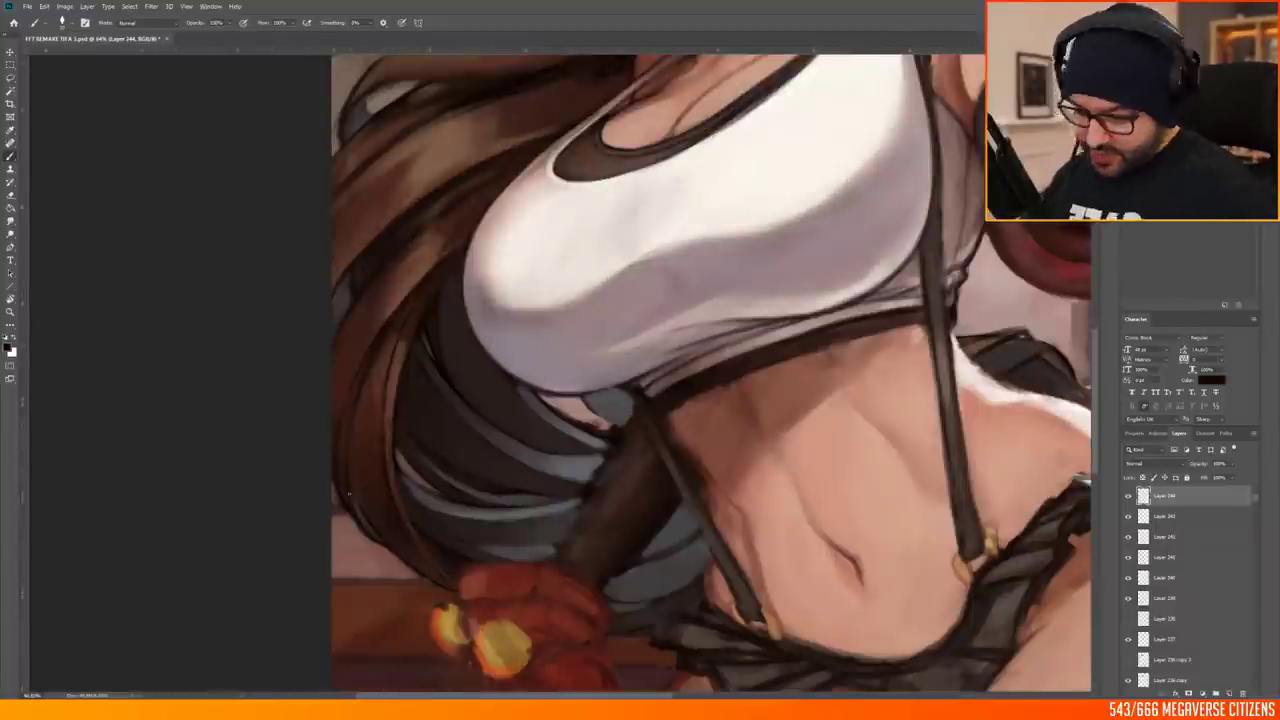
# Refine the outer edge of the long hair flowing beside the waist with sampled dark and reddish browns
pyautogui.scroll(-1, 510, 660)
pyautogui.scroll(-3, 468, 347)
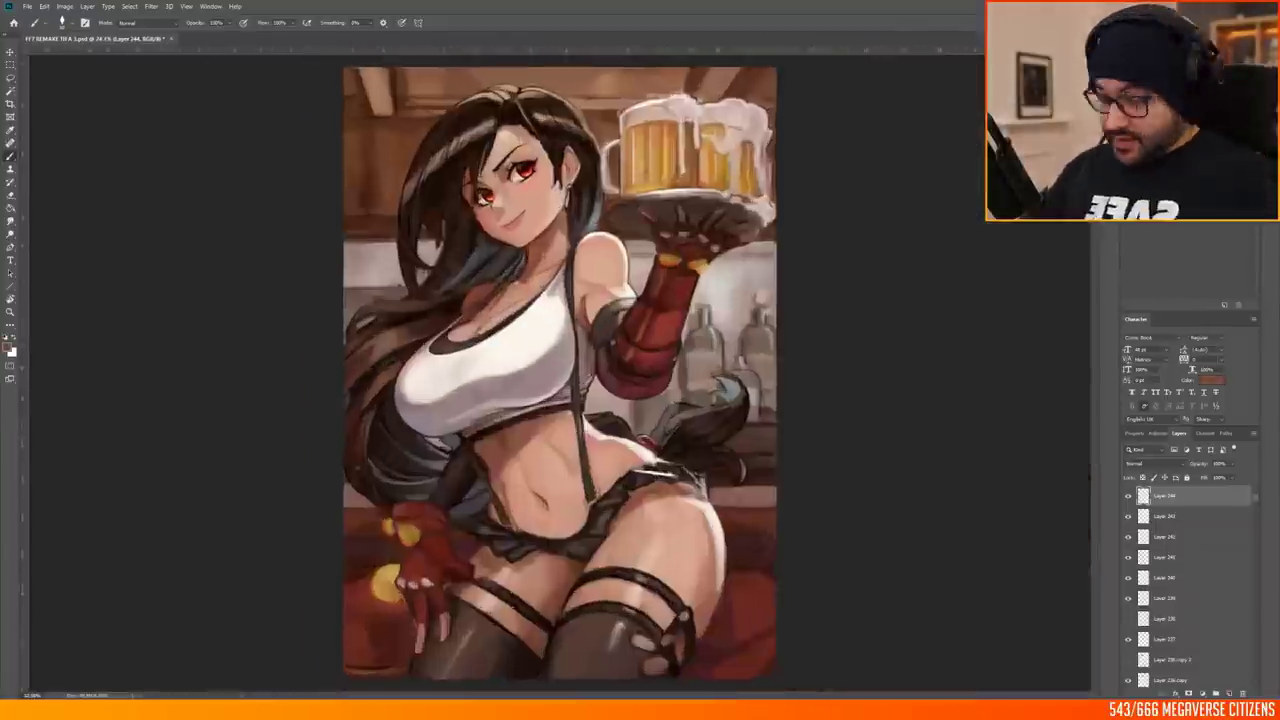
pyautogui.scroll(3, 415, 359)
pyautogui.scroll(-2, 417, 386)
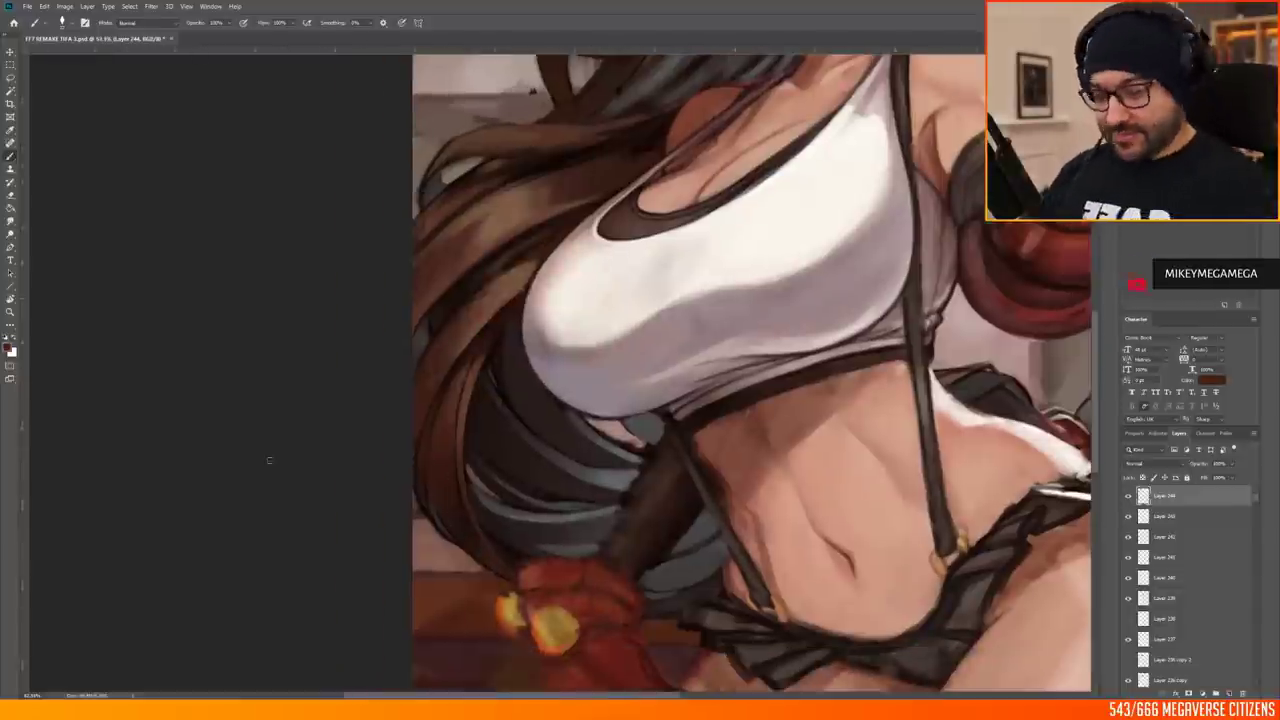
pyautogui.scroll(-1, 336, 427)
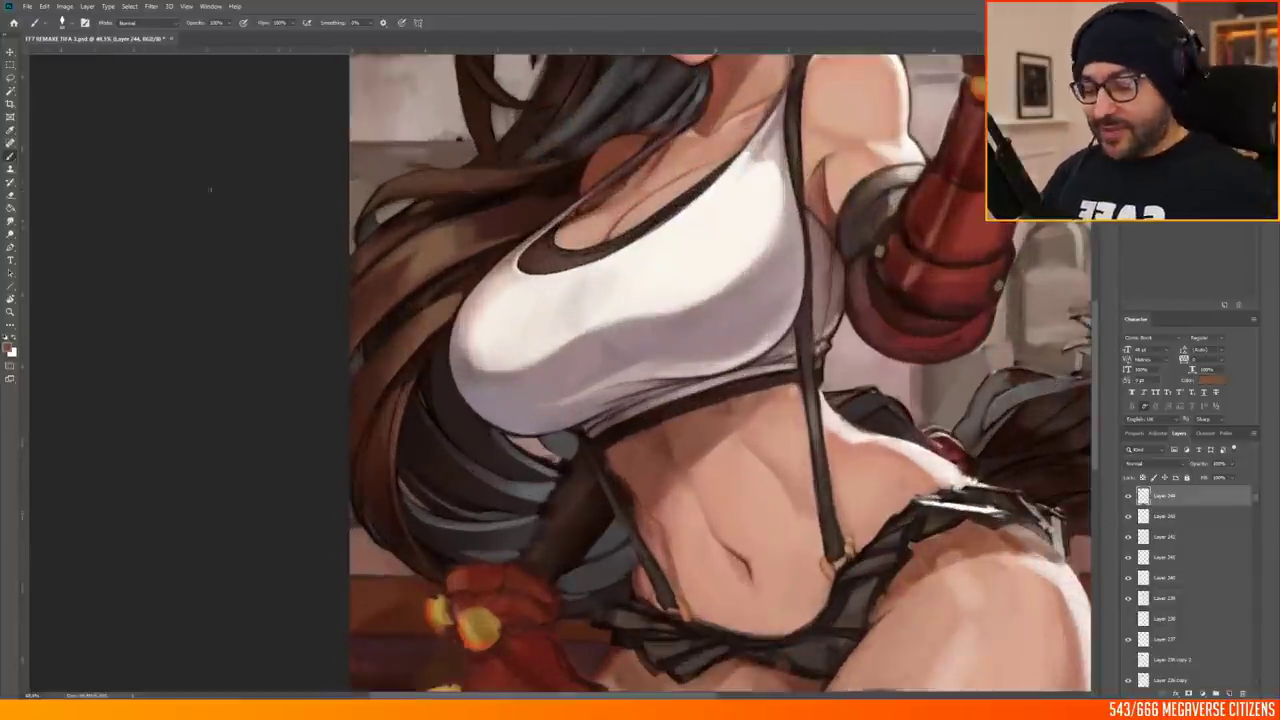
# Deepen the shading of the long hair beside the torso on a new Multiply layer
pyautogui.scroll(2, 410, 540)
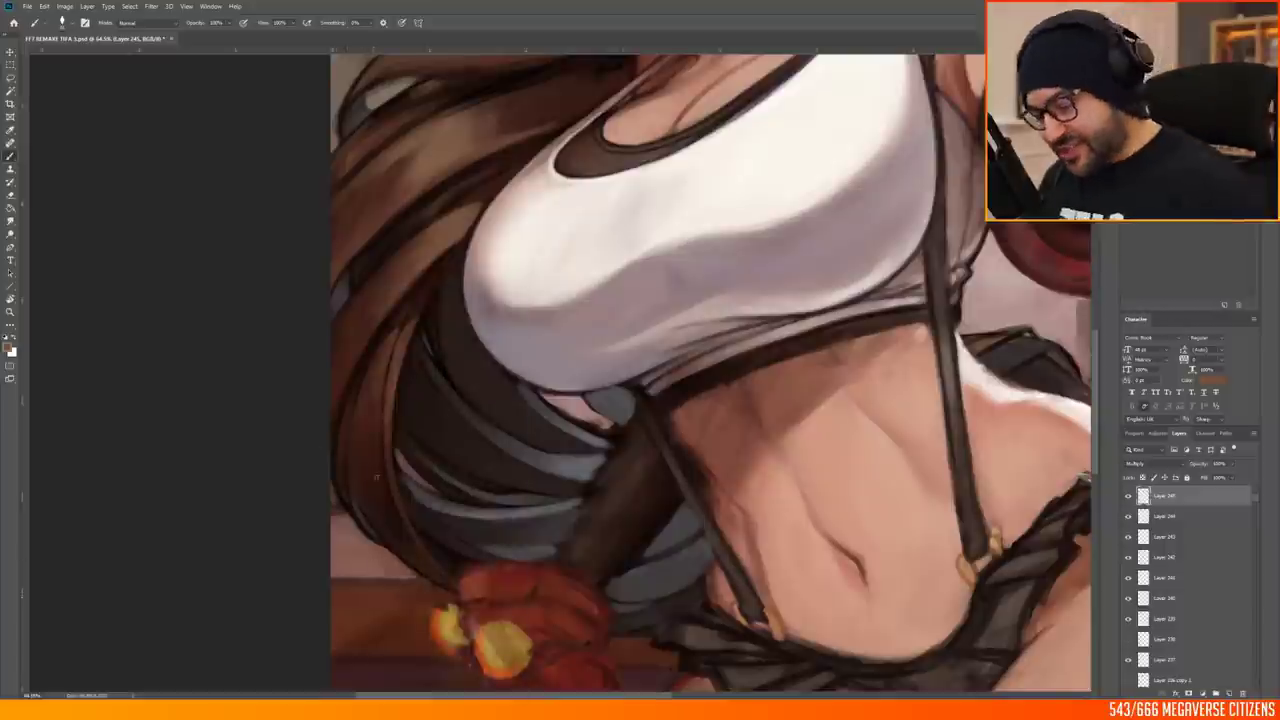
pyautogui.scroll(-4, 378, 483)
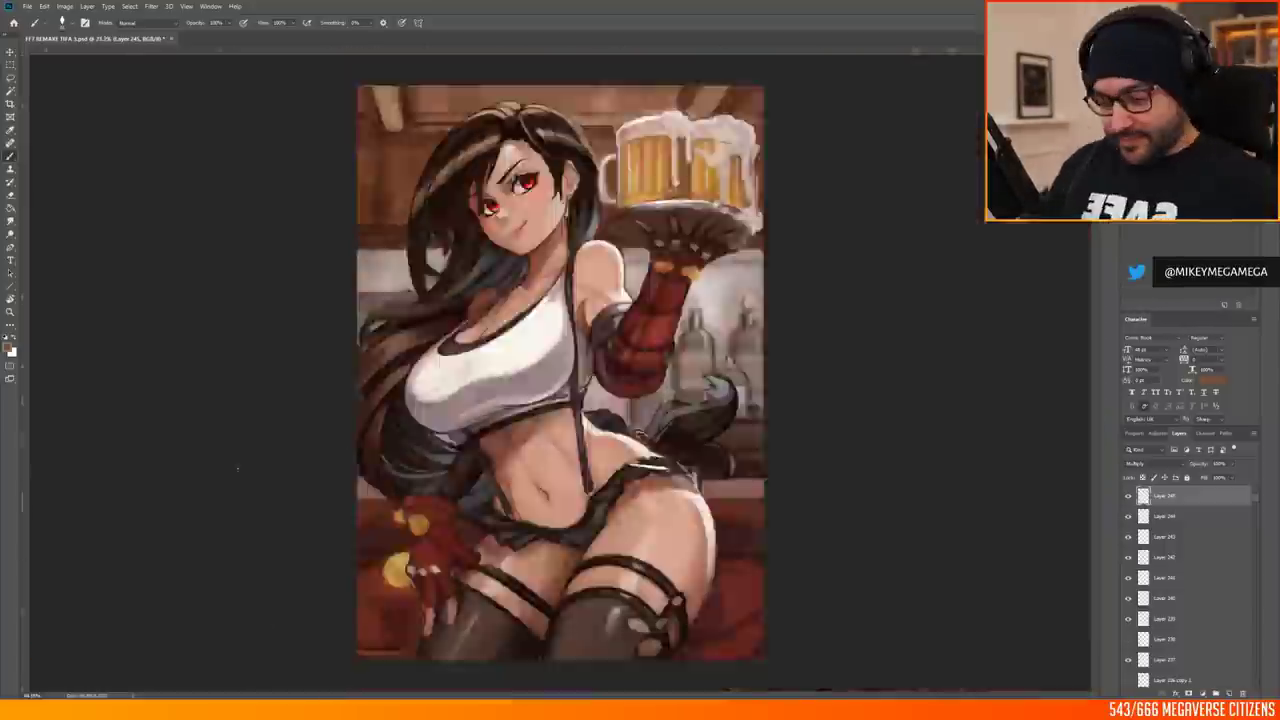
pyautogui.scroll(4, 350, 380)
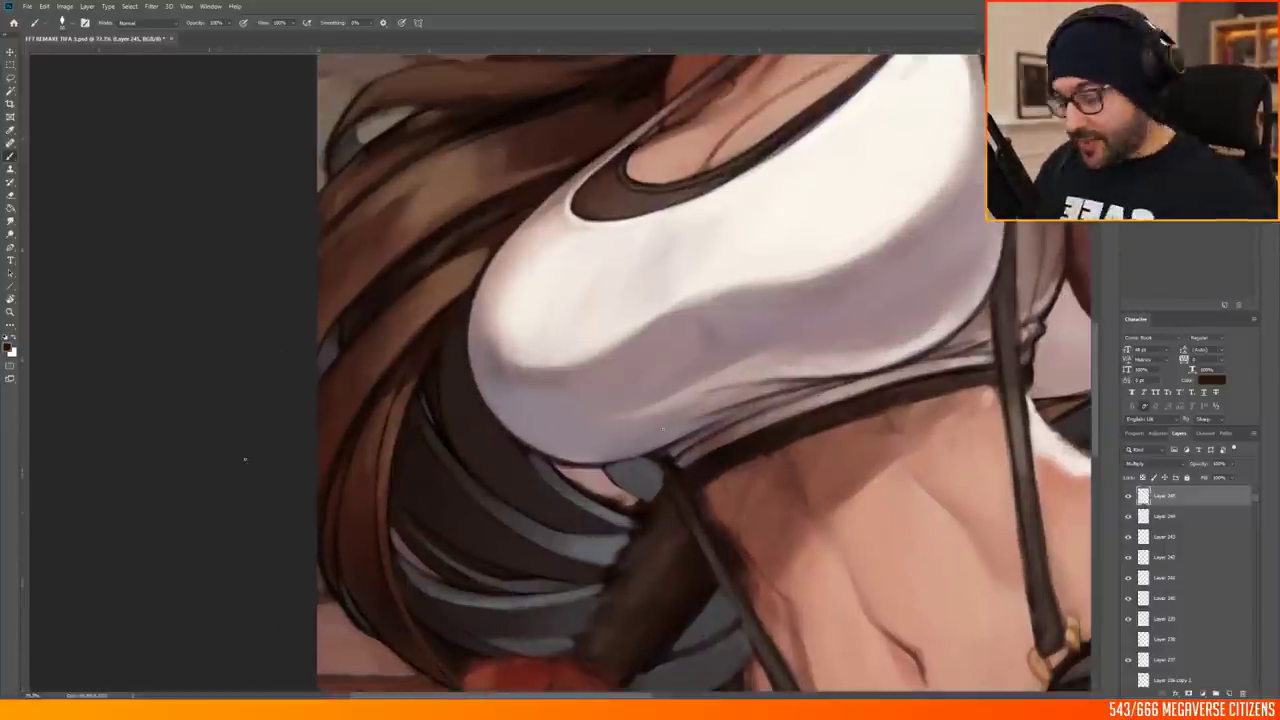
pyautogui.scroll(-3, 245, 459)
pyautogui.scroll(2, 245, 459)
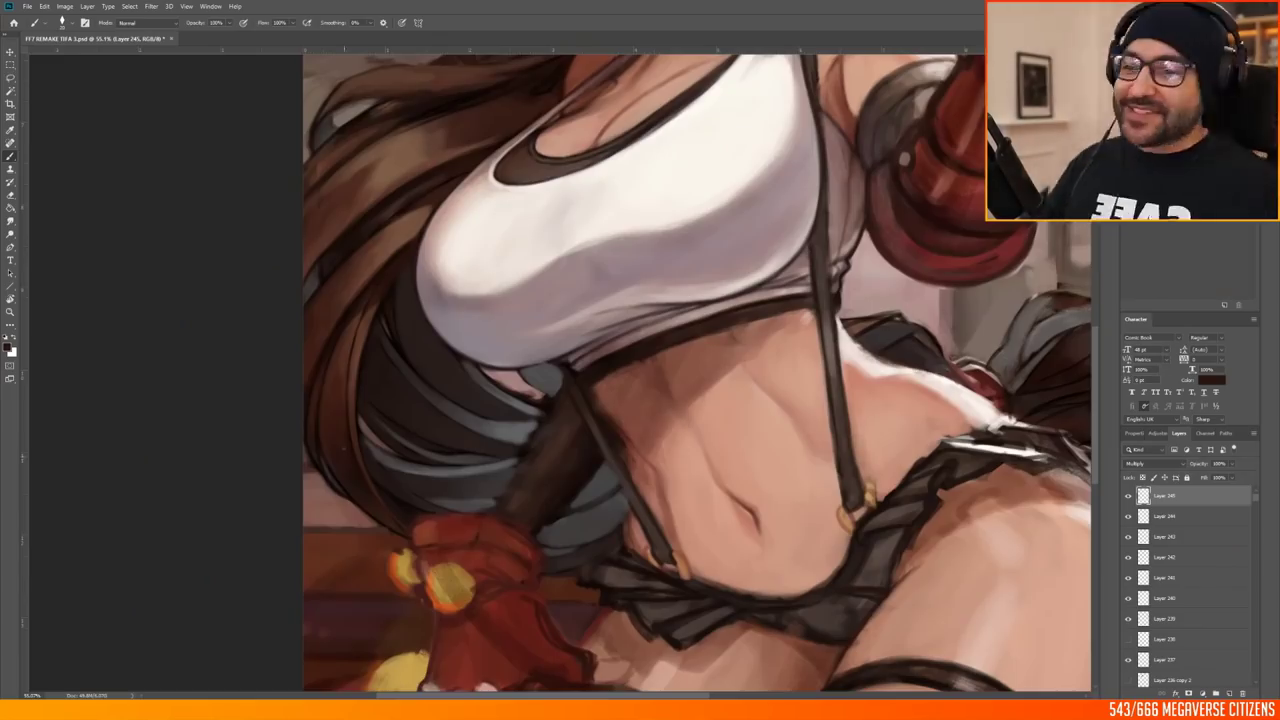
# Darken the hair strands above the lowered red glove in a rotated view, then set the canvas upright
pyautogui.scroll(3, 780, 280)
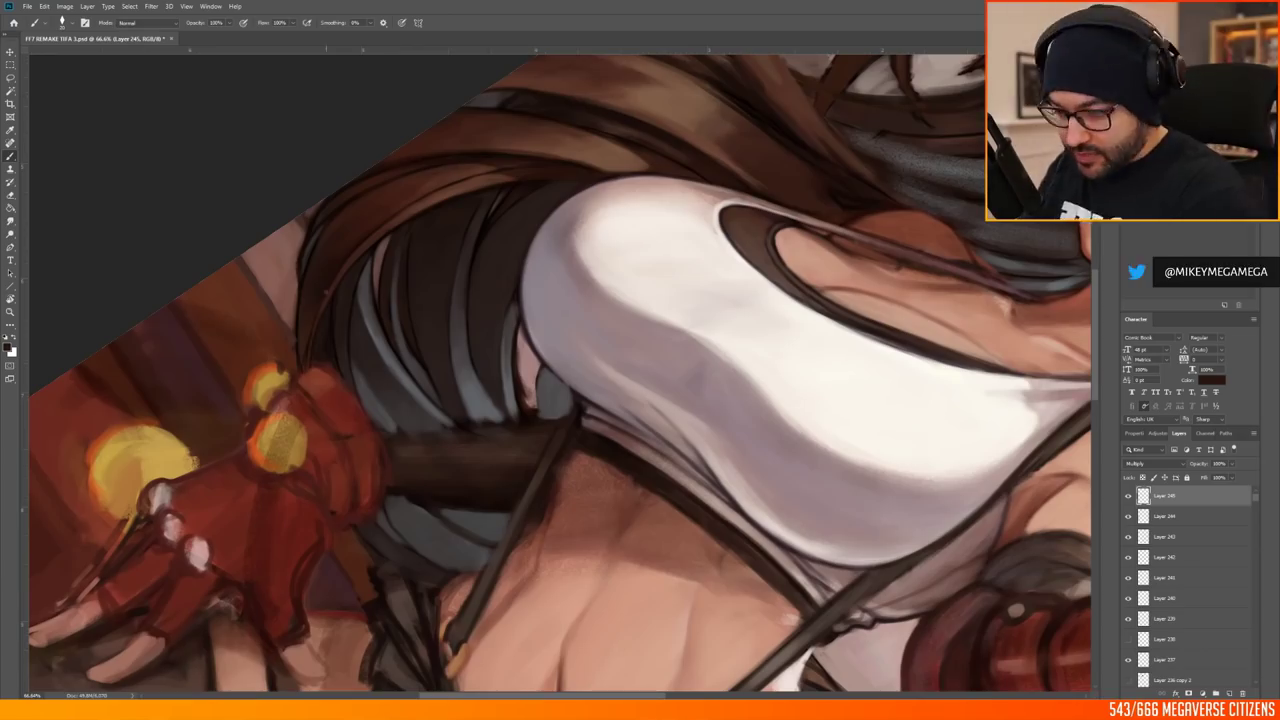
pyautogui.scroll(-5, 563, 217)
pyautogui.scroll(4, 563, 217)
pyautogui.moveTo(322, 423); pyautogui.dragTo(560, 60)
pyautogui.scroll(-5, 971, 514)
pyautogui.scroll(5, 971, 514)
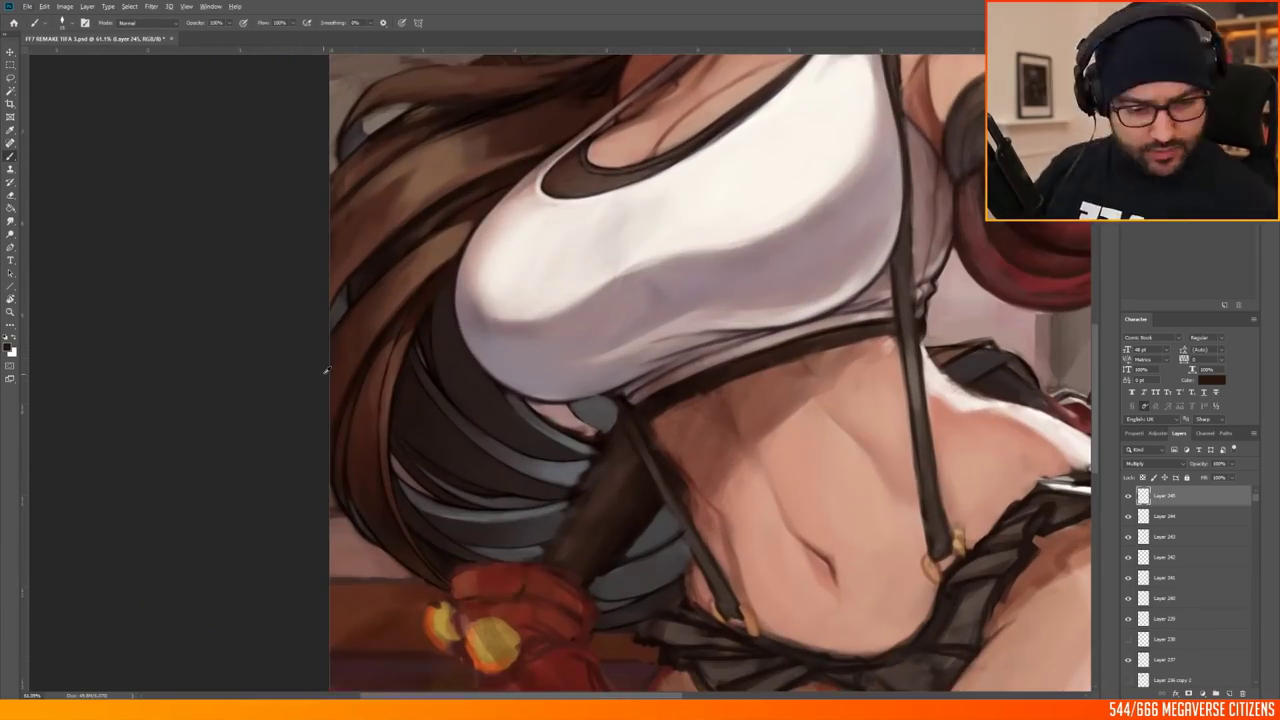
# Shade the skin under the fringe near the far eye on new Multiply layers and soften it with the Eraser
pyautogui.hotkey('ctrl', '0')
pyautogui.scroll(5, 497, 169)
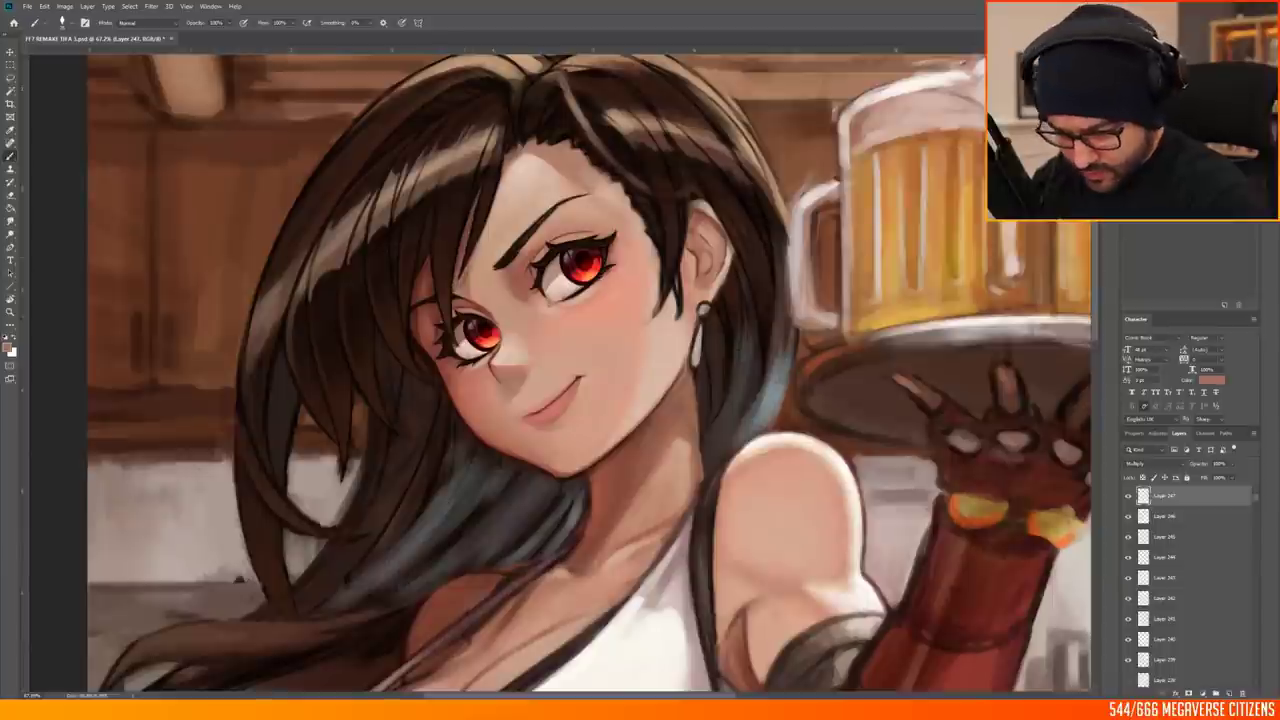
pyautogui.scroll(2, 503, 458)
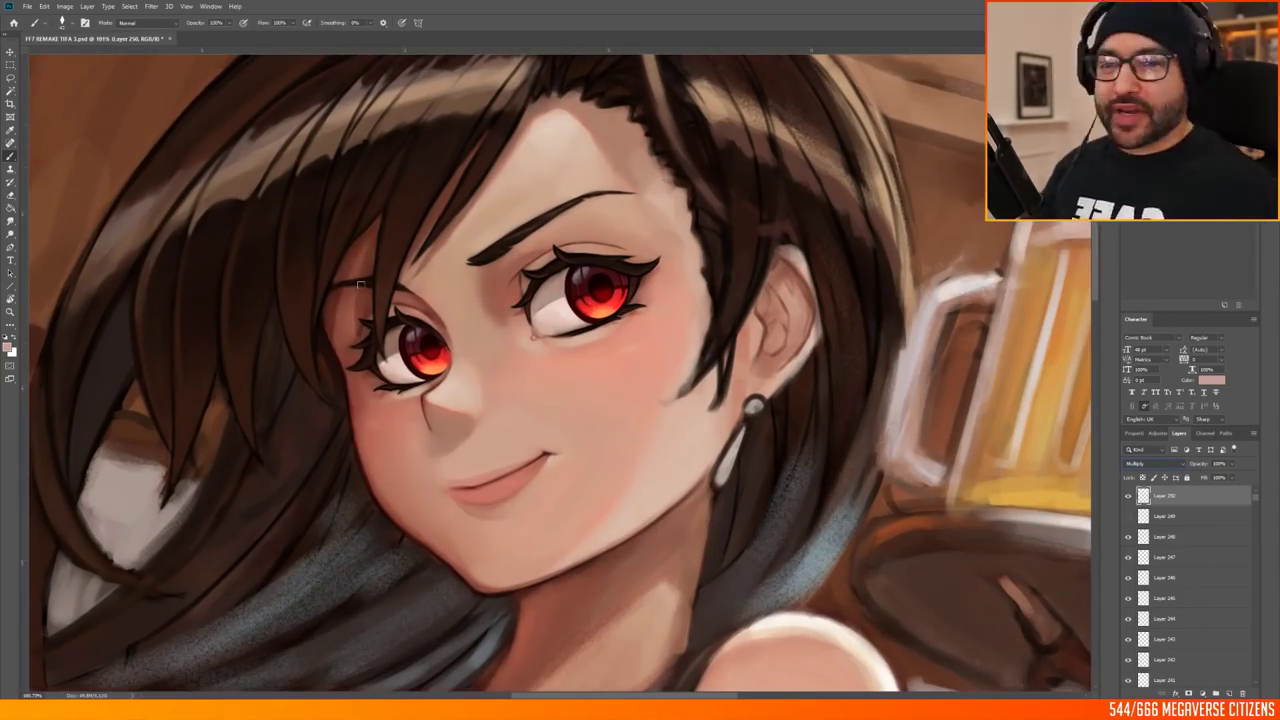
pyautogui.rightClick(490, 288)
pyautogui.press('Escape')
pyautogui.press('e')
pyautogui.scroll(-6, 490, 288)
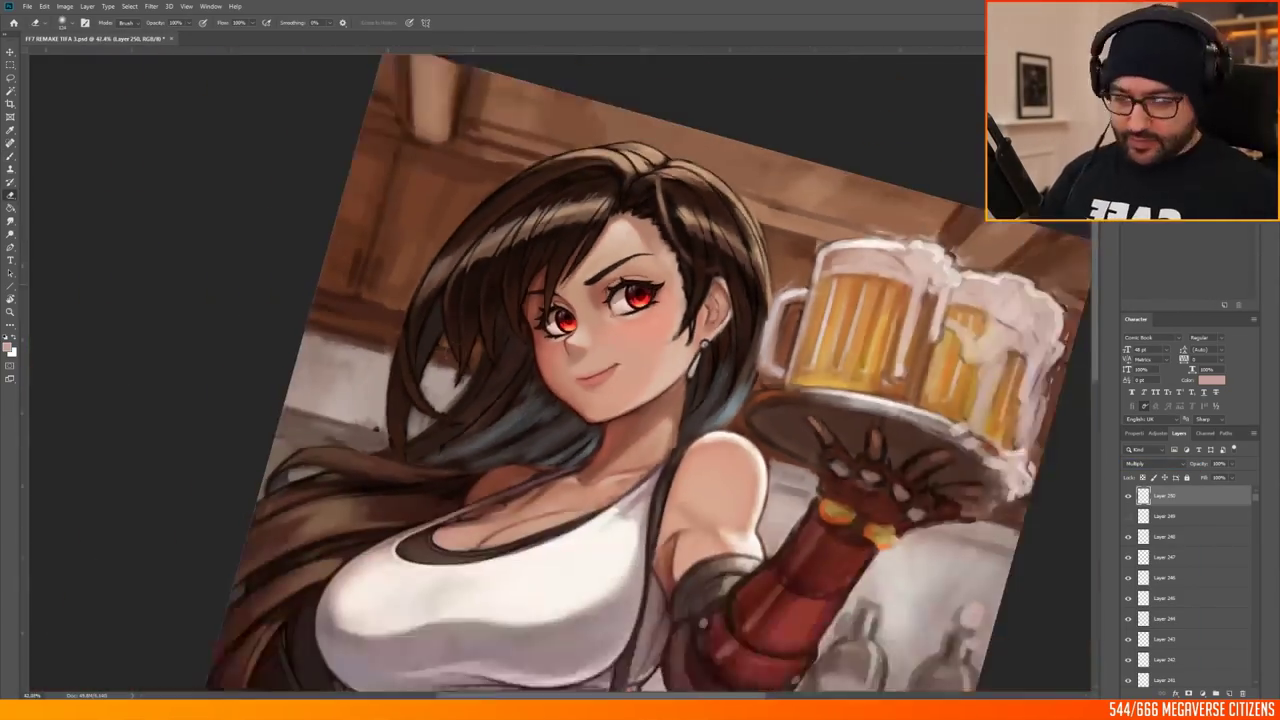
# Straighten the canvas and retouch the skin beside the far eye on new layers with a colour sampled there
pyautogui.press('r')
pyautogui.press('Escape')
pyautogui.scroll(4, 512, 131)
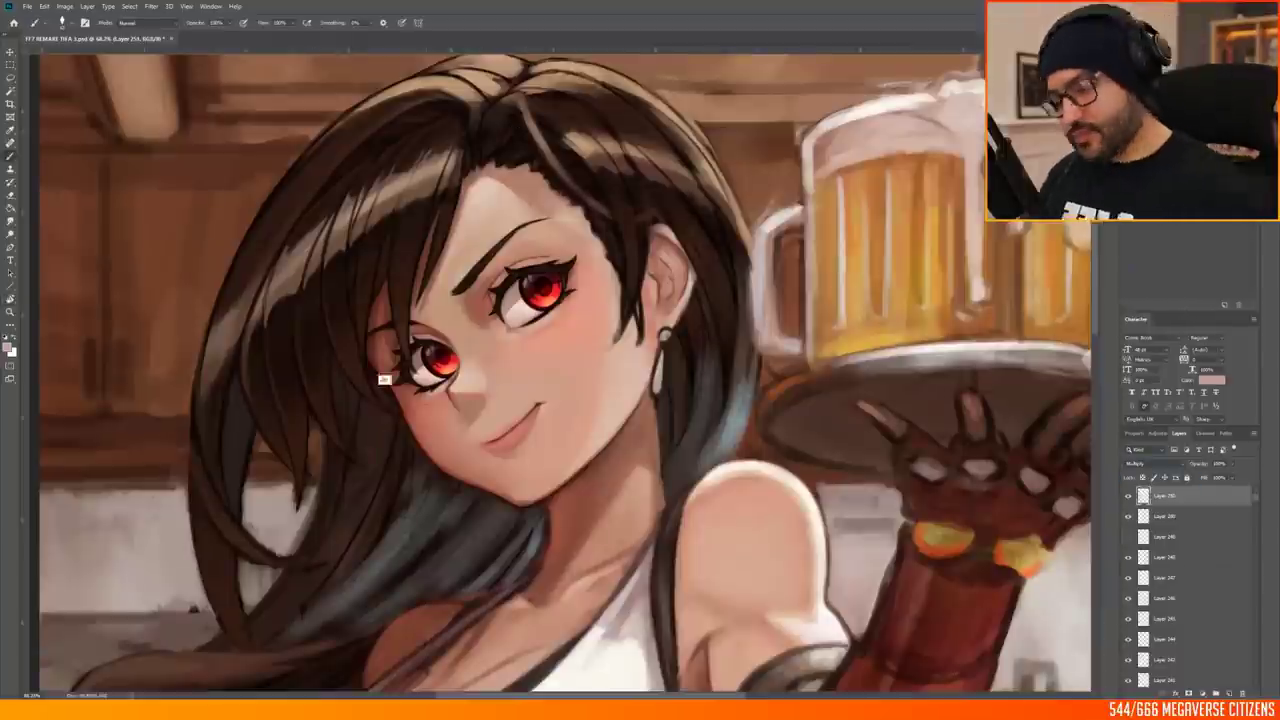
pyautogui.keyDown('alt'); pyautogui.click(383, 379); pyautogui.keyUp('alt')
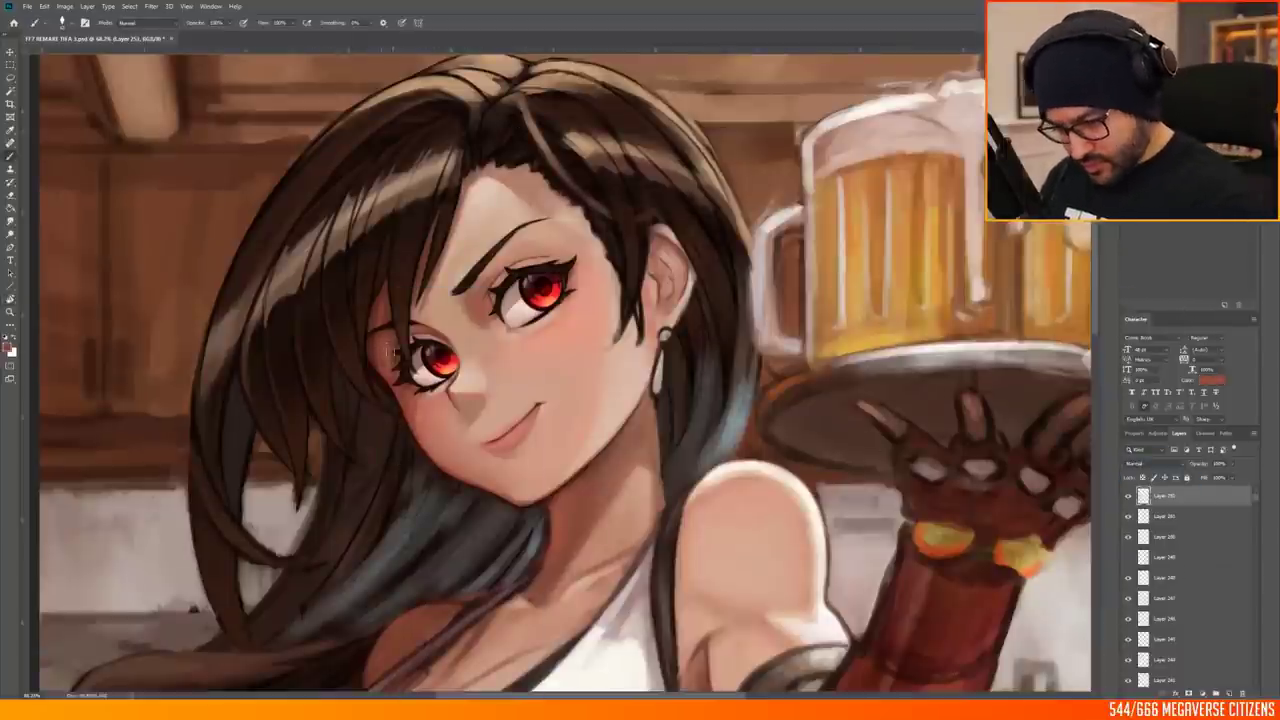
pyautogui.scroll(-5, 447, 93)
pyautogui.scroll(5, 447, 93)
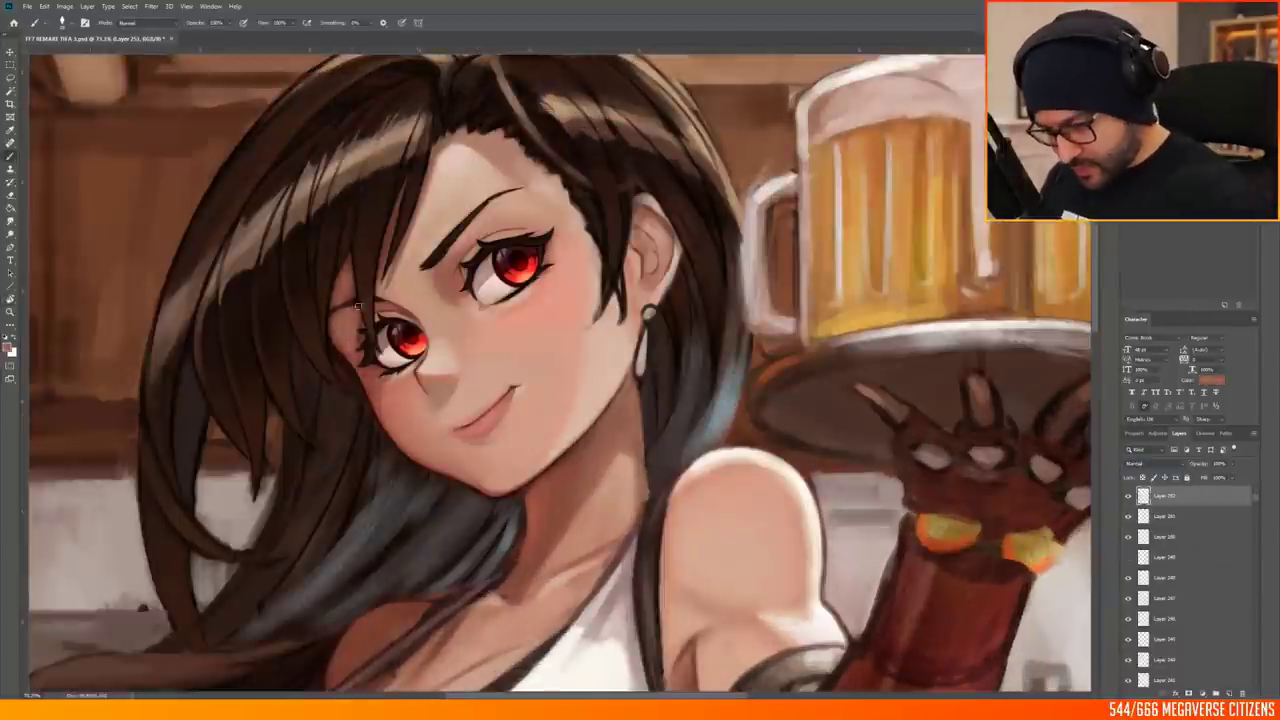
# Pick a new reddish-brown brush colour and finish the skin and brow area around the far eye
pyautogui.rightClick(362, 290)
pyautogui.press('Escape')
pyautogui.click(8, 345)
pyautogui.press('Return')
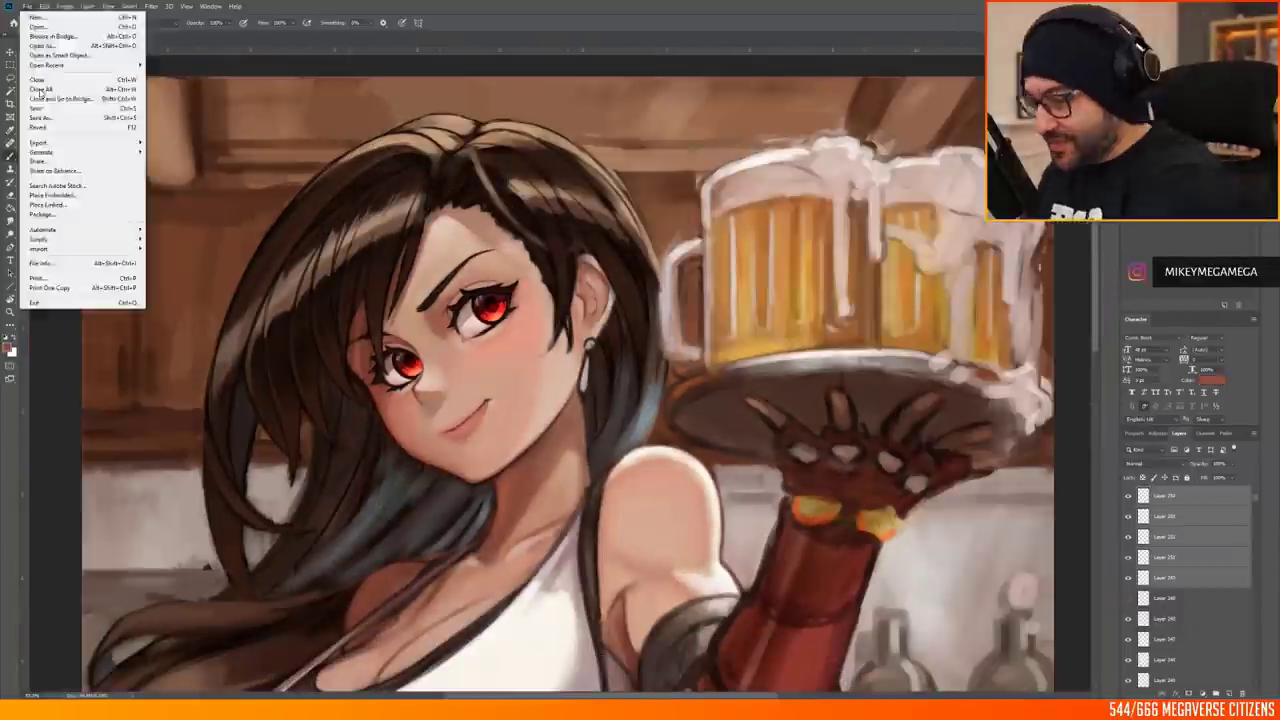
pyautogui.hotkey('ctrl', 'alt', 'z')
pyautogui.scroll(2, 653, 380)
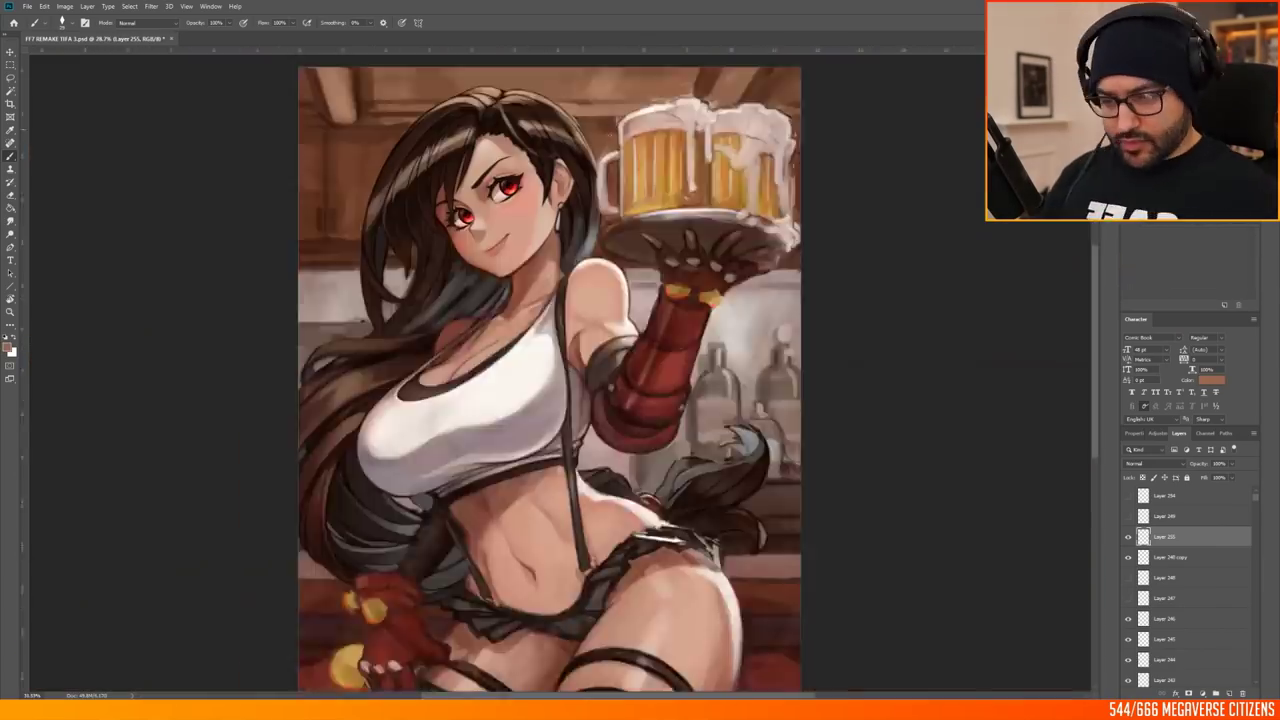
# Refine the dark hair strands beside the jaw and neck on a new Normal layer with sampled browns
pyautogui.scroll(3, 574, 160)
pyautogui.scroll(2, 566, 230)
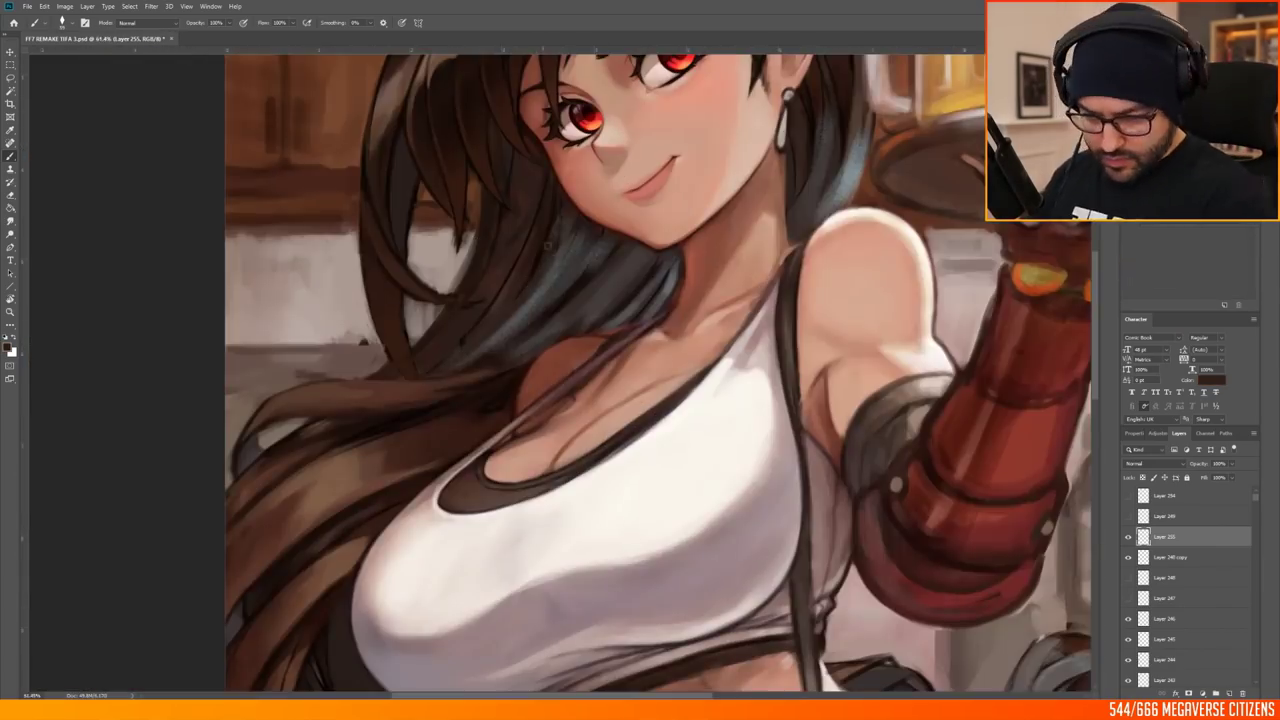
pyautogui.scroll(-4, 566, 230)
pyautogui.scroll(3, 505, 256)
pyautogui.scroll(-3, 505, 256)
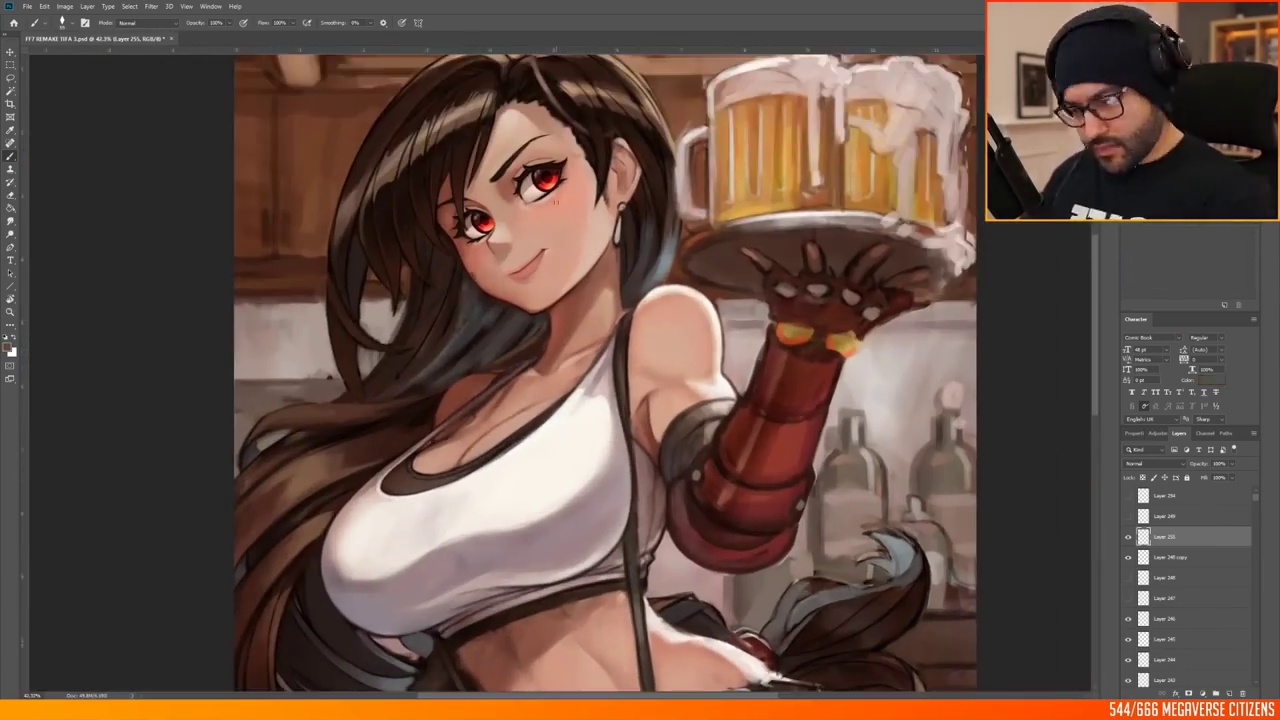
# Touch up the neck and raised shoulder with sampled skin tones, then return to the full figure
pyautogui.scroll(5, 505, 256)
pyautogui.scroll(-3, 560, 372)
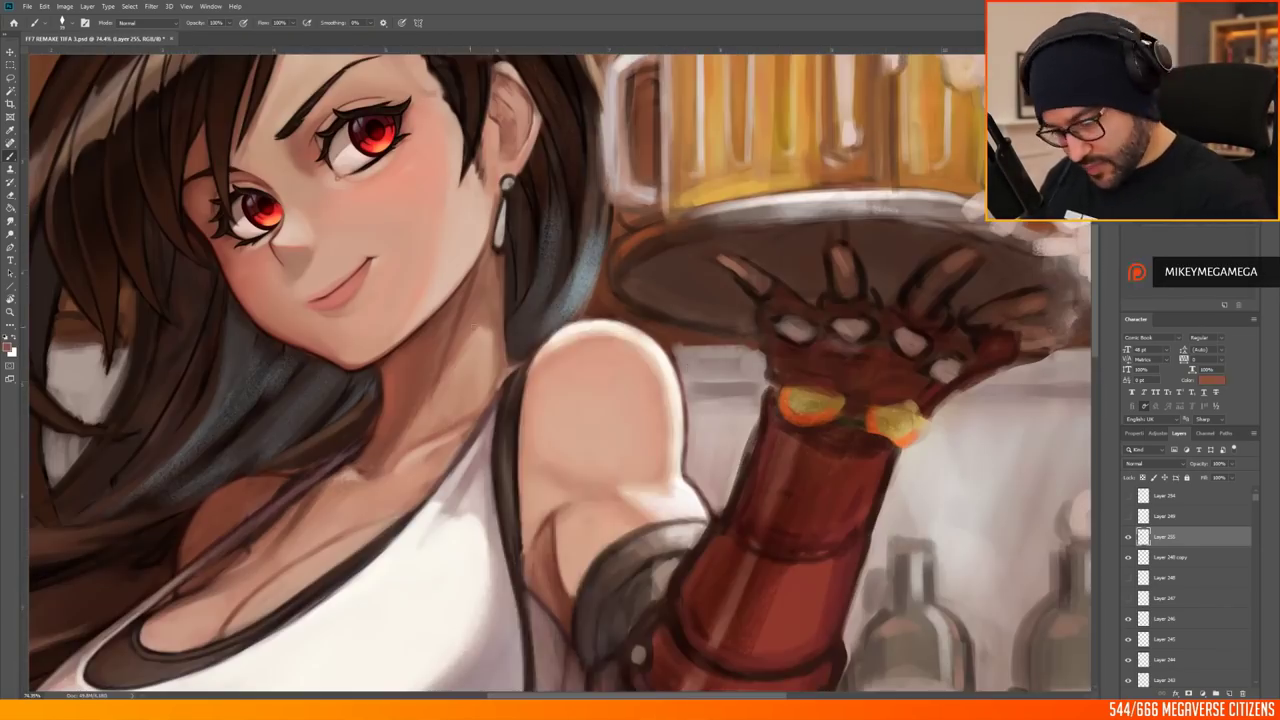
pyautogui.scroll(-4, 560, 372)
pyautogui.scroll(2, 560, 372)
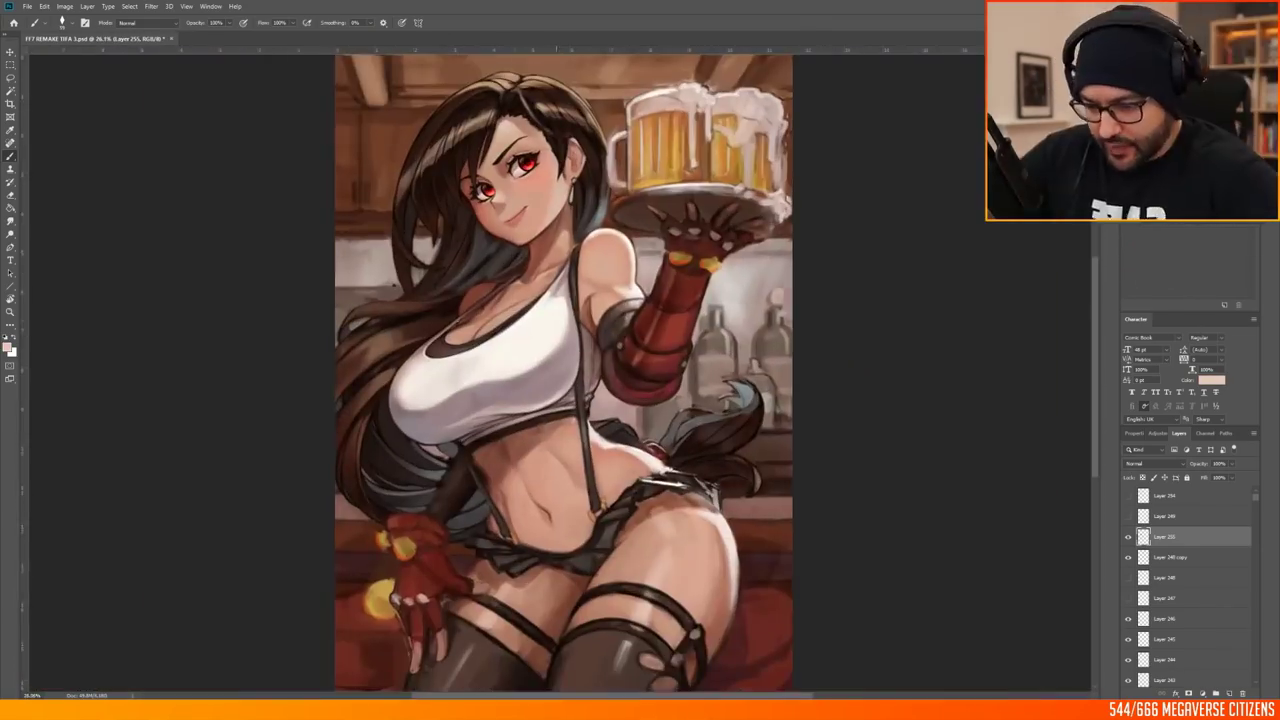
# Clean up the hair and dark sleeve beside the torso with sampled dark tones, checking against the full figure
pyautogui.scroll(-2, 560, 372)
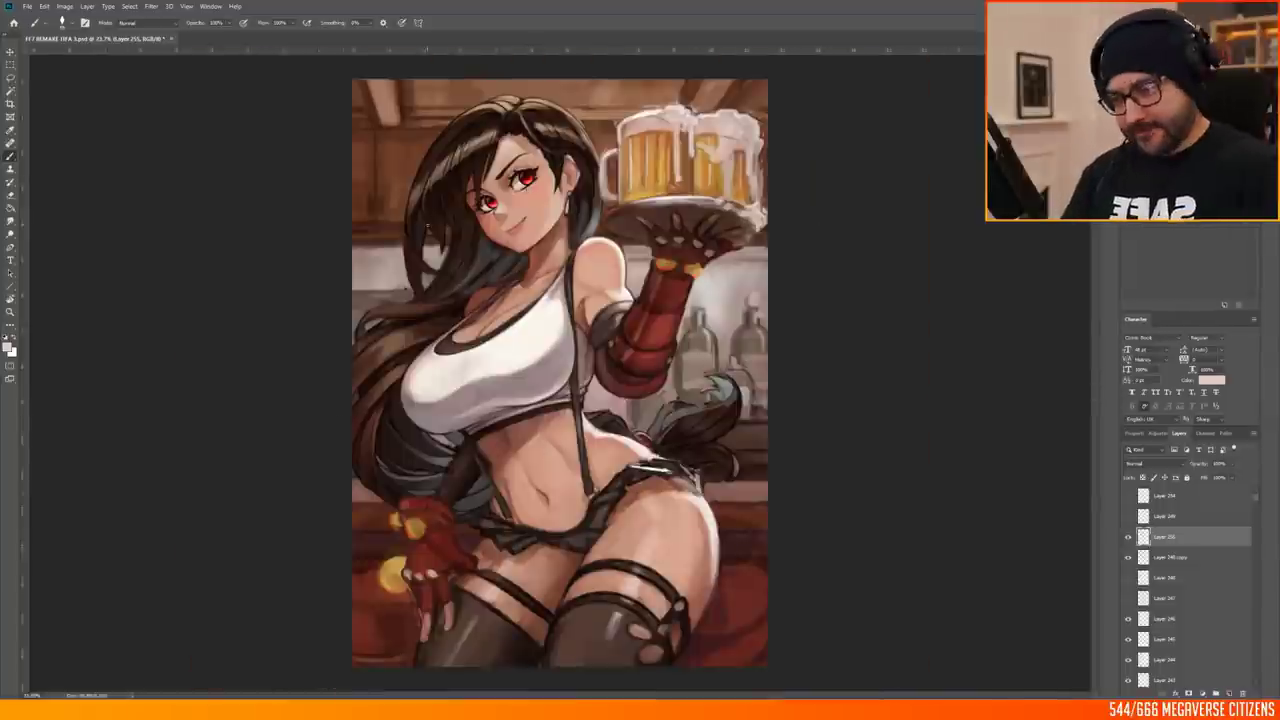
pyautogui.scroll(2, 370, 395)
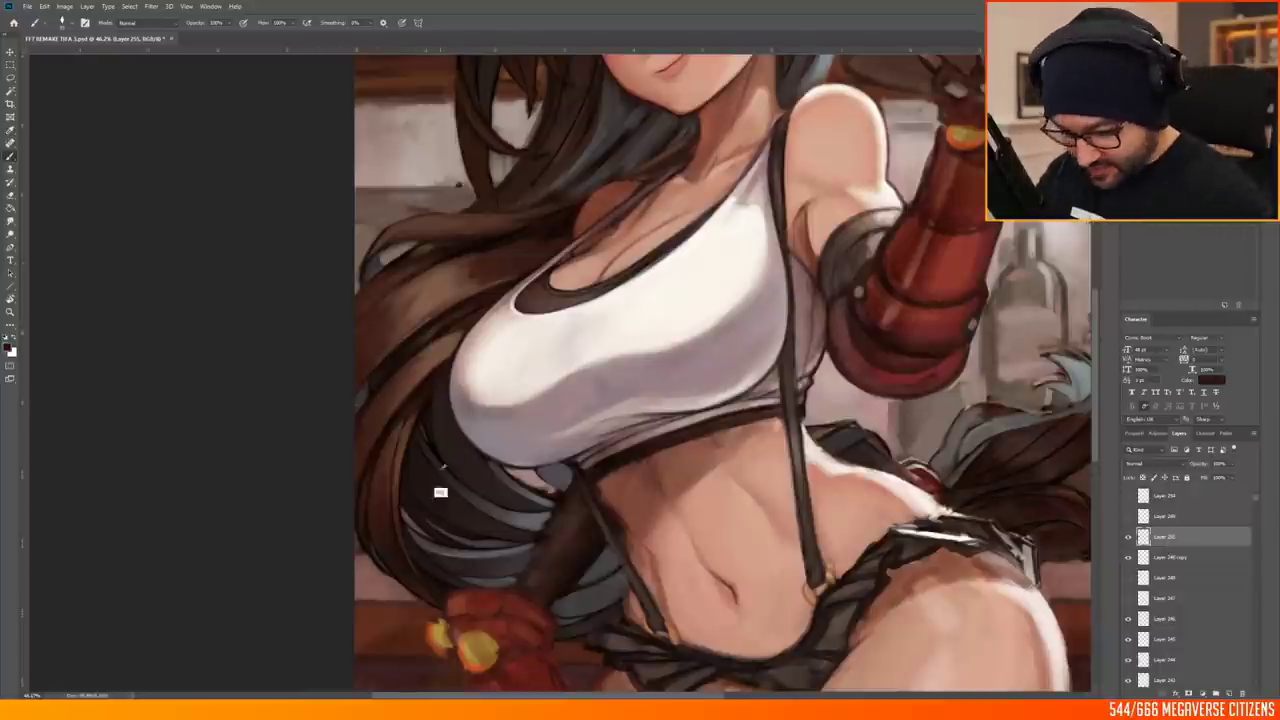
pyautogui.scroll(-2, 352, 577)
pyautogui.scroll(2, 330, 440)
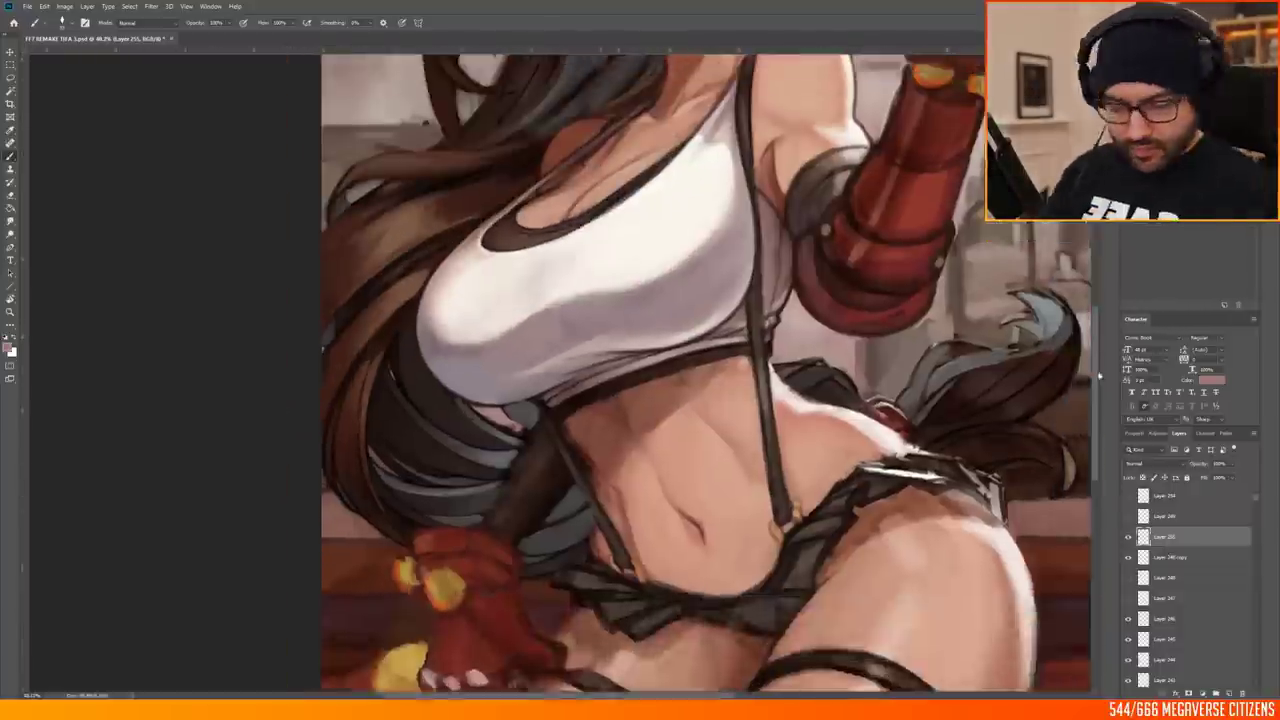
pyautogui.scroll(-4, 322, 432)
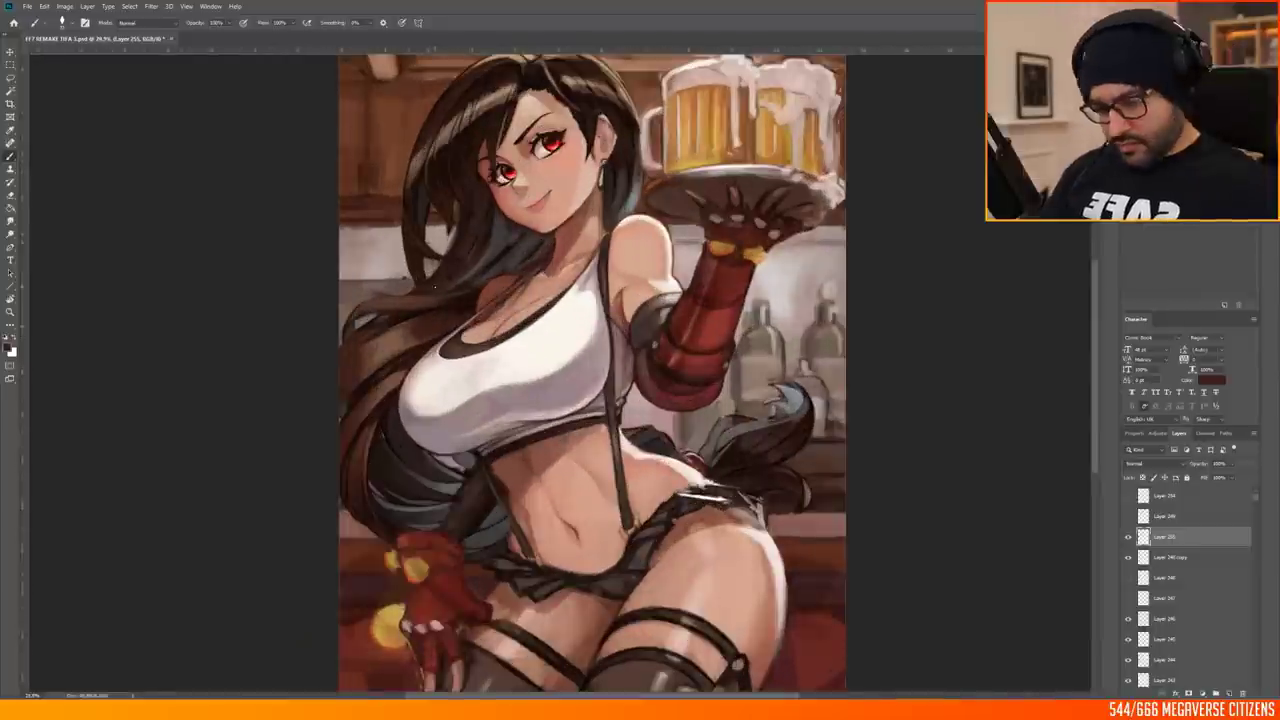
pyautogui.scroll(2, 545, 318)
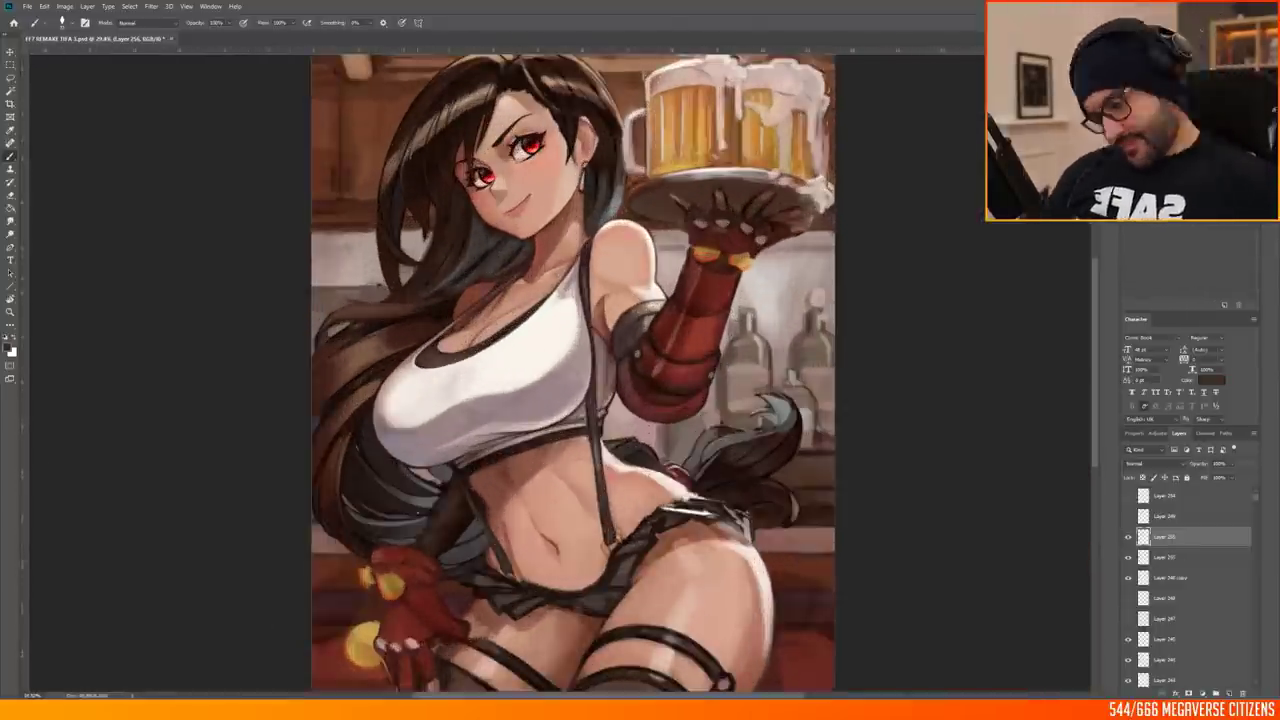
# Touch up the white top's hem and the skin around the waist with a sampled tone on a new Normal layer
pyautogui.scroll(2, 490, 210)
pyautogui.scroll(-3, 560, 370)
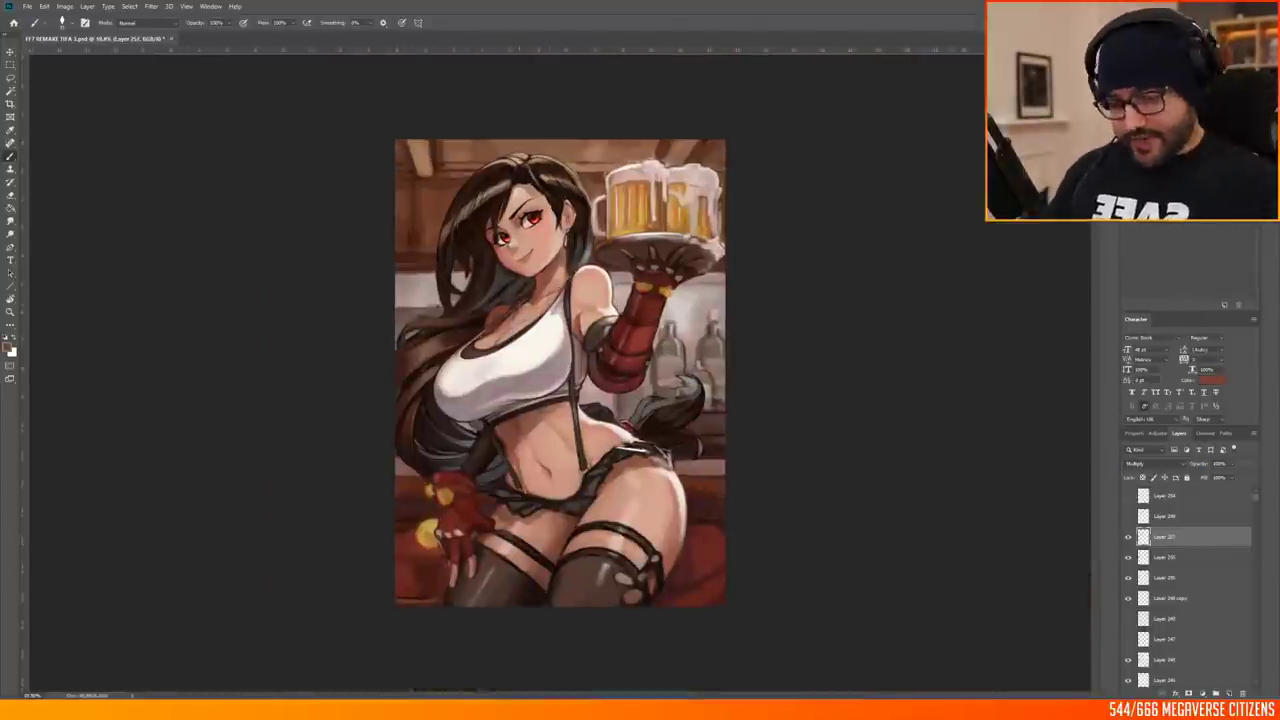
pyautogui.scroll(3, 440, 420)
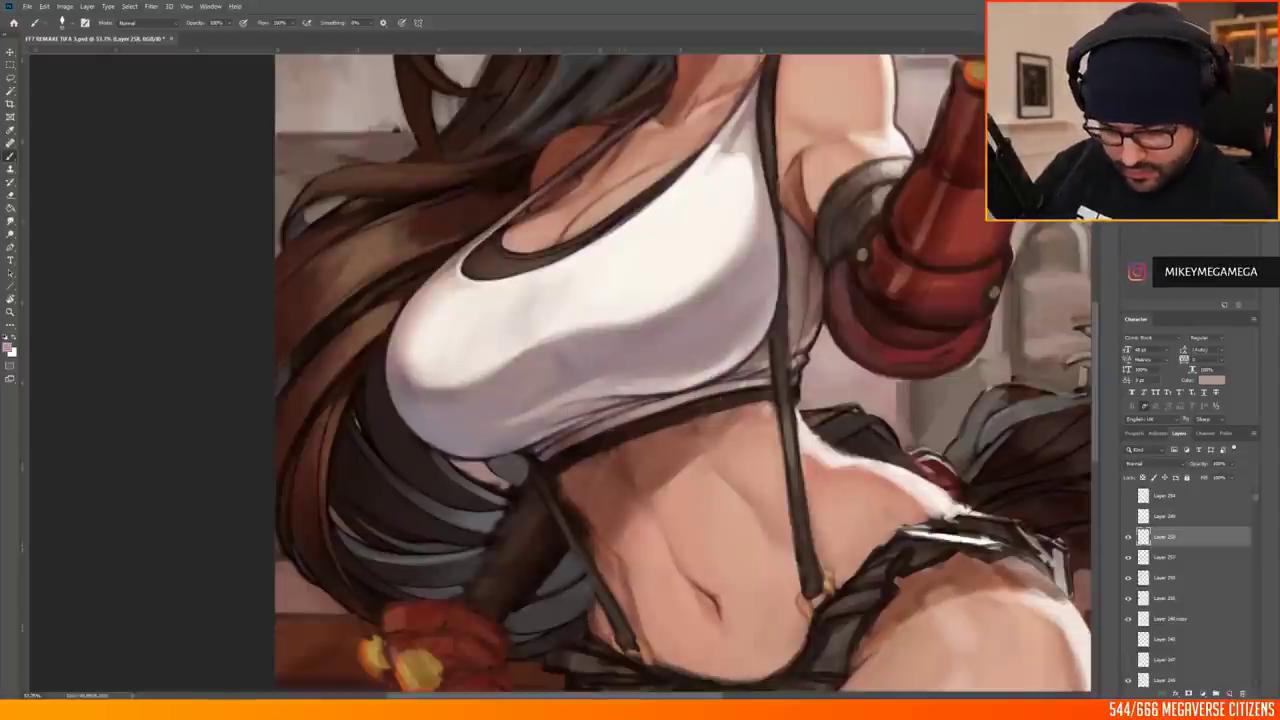
pyautogui.keyDown('alt'); pyautogui.click(760, 372); pyautogui.keyUp('alt')
pyautogui.scroll(-3, 560, 370)
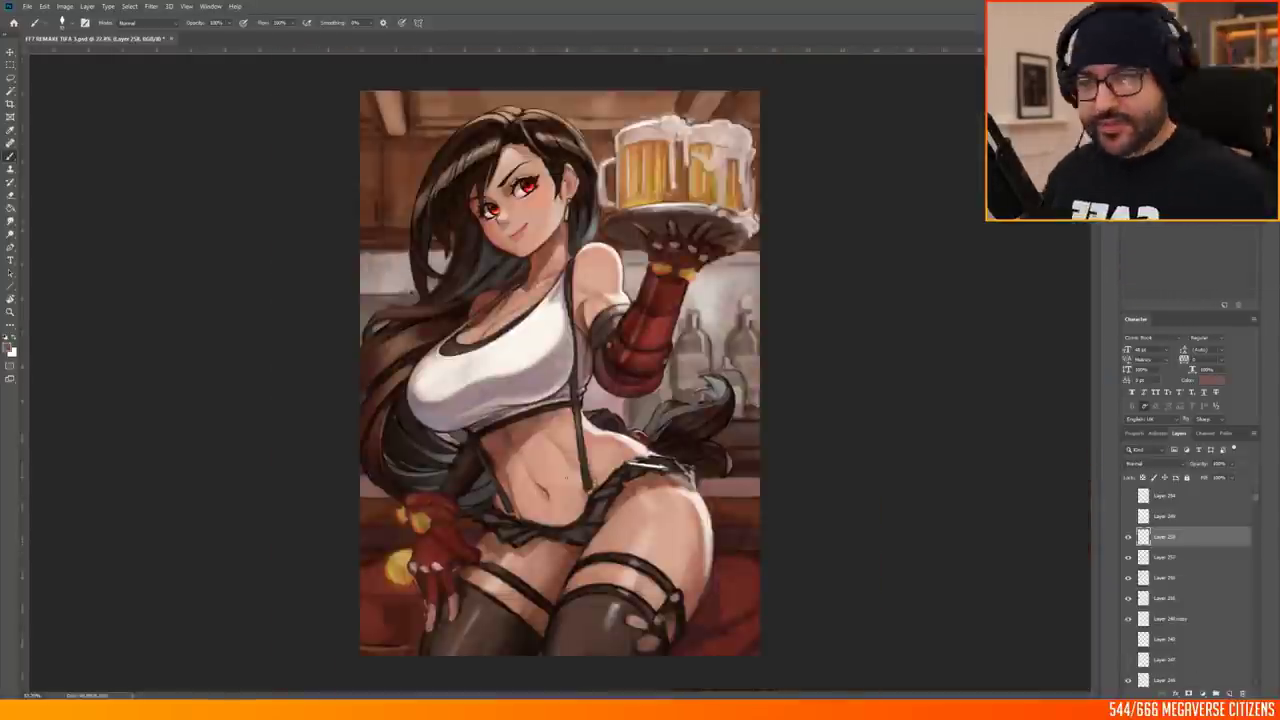
pyautogui.scroll(3, 410, 343)
pyautogui.scroll(-4, 410, 343)
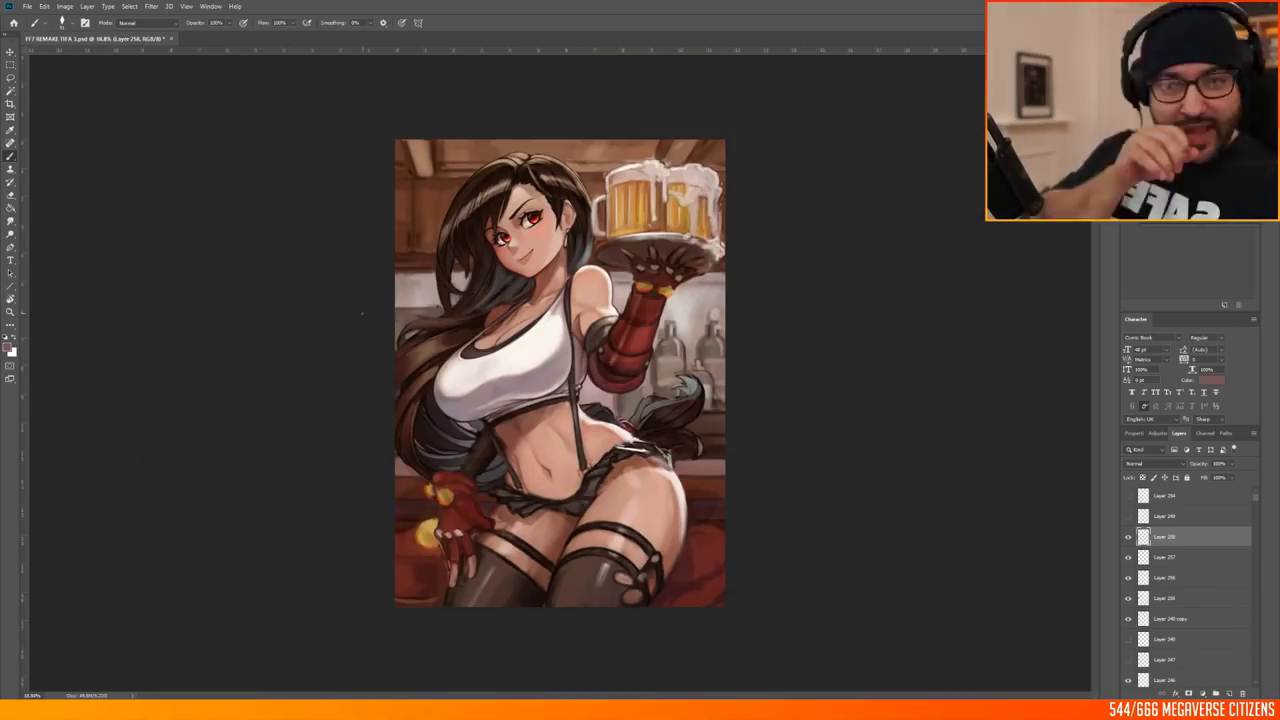
# Clean up the dark hair and sleeve edges beside the torso with dark brown, comparing against the full figure
pyautogui.scroll(3, 382, 305)
pyautogui.rightClick(600, 236)
pyautogui.press('Escape')
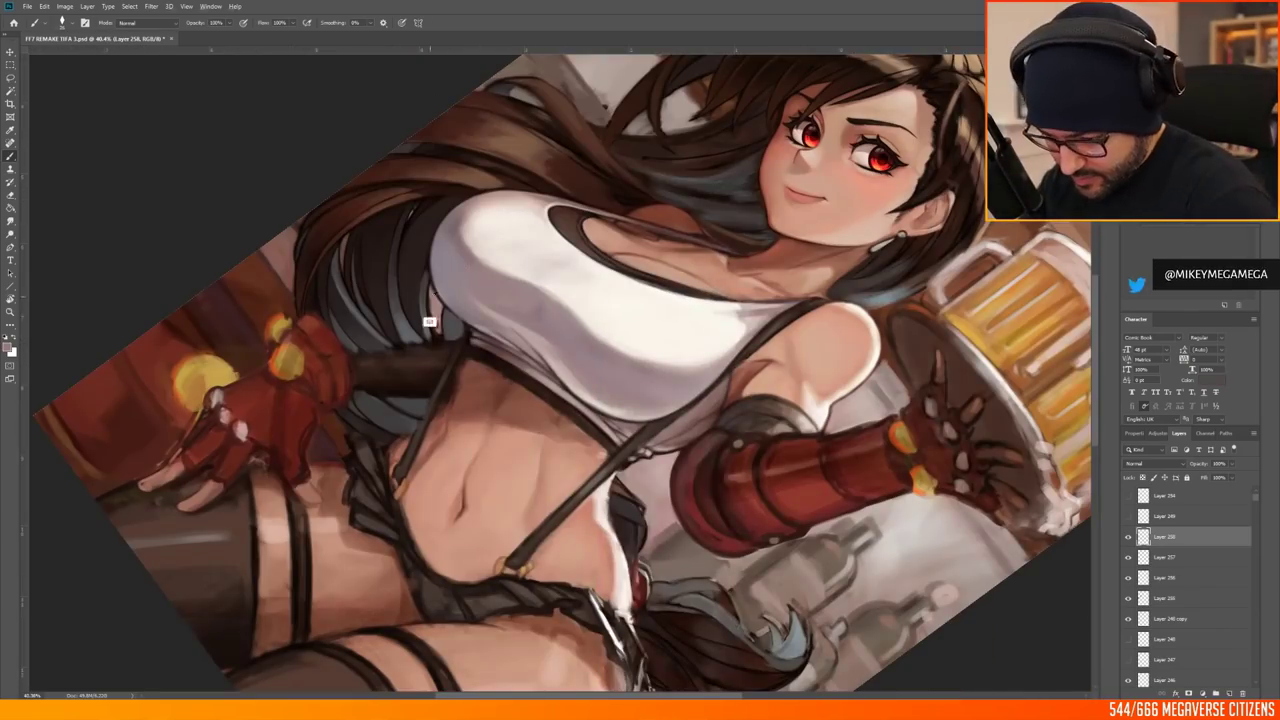
pyautogui.hotkey('ctrl', '0')
pyautogui.scroll(3, 469, 323)
pyautogui.rightClick(425, 292)
pyautogui.press('Escape')
pyautogui.scroll(-4, 292, 588)
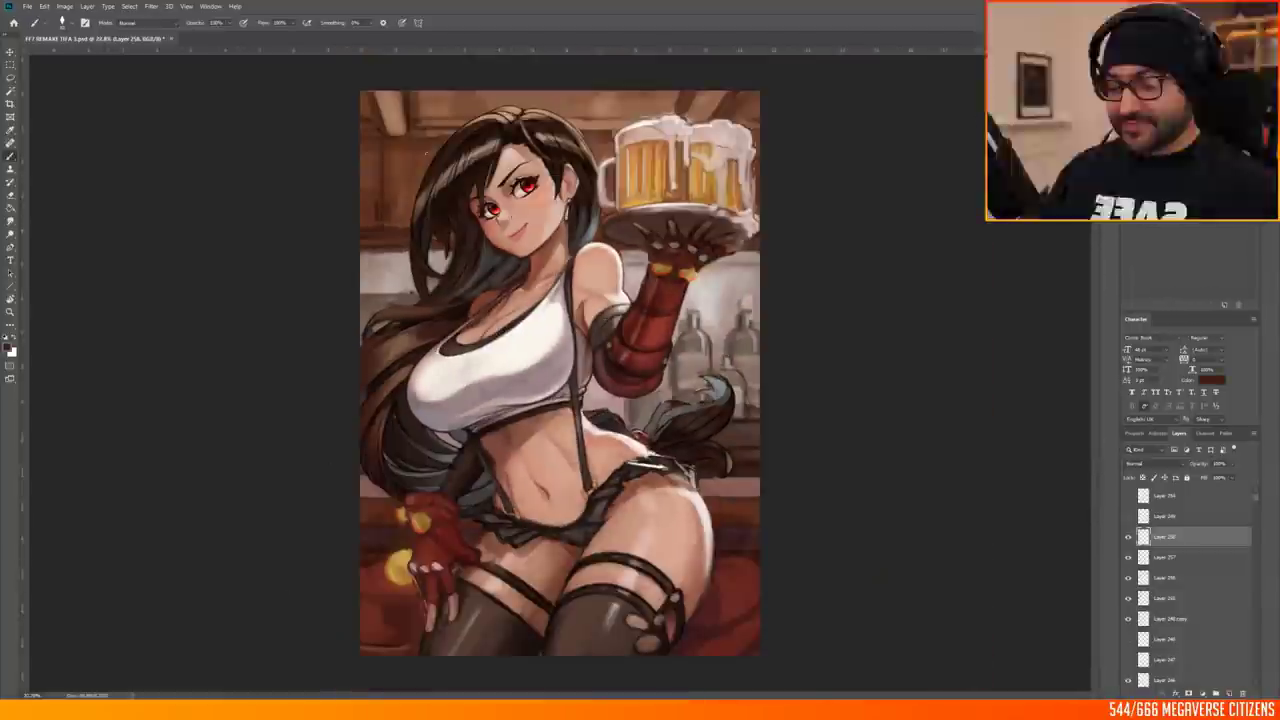
pyautogui.scroll(5, 305, 320)
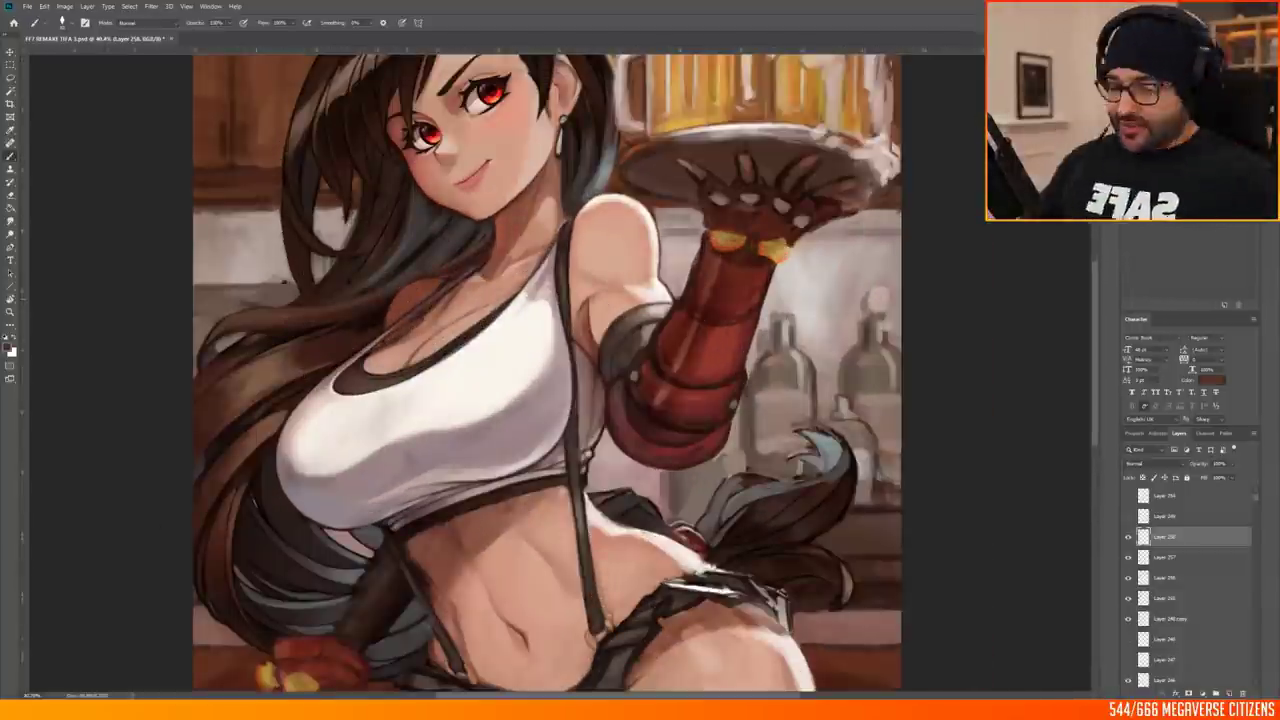
pyautogui.scroll(-3, 407, 298)
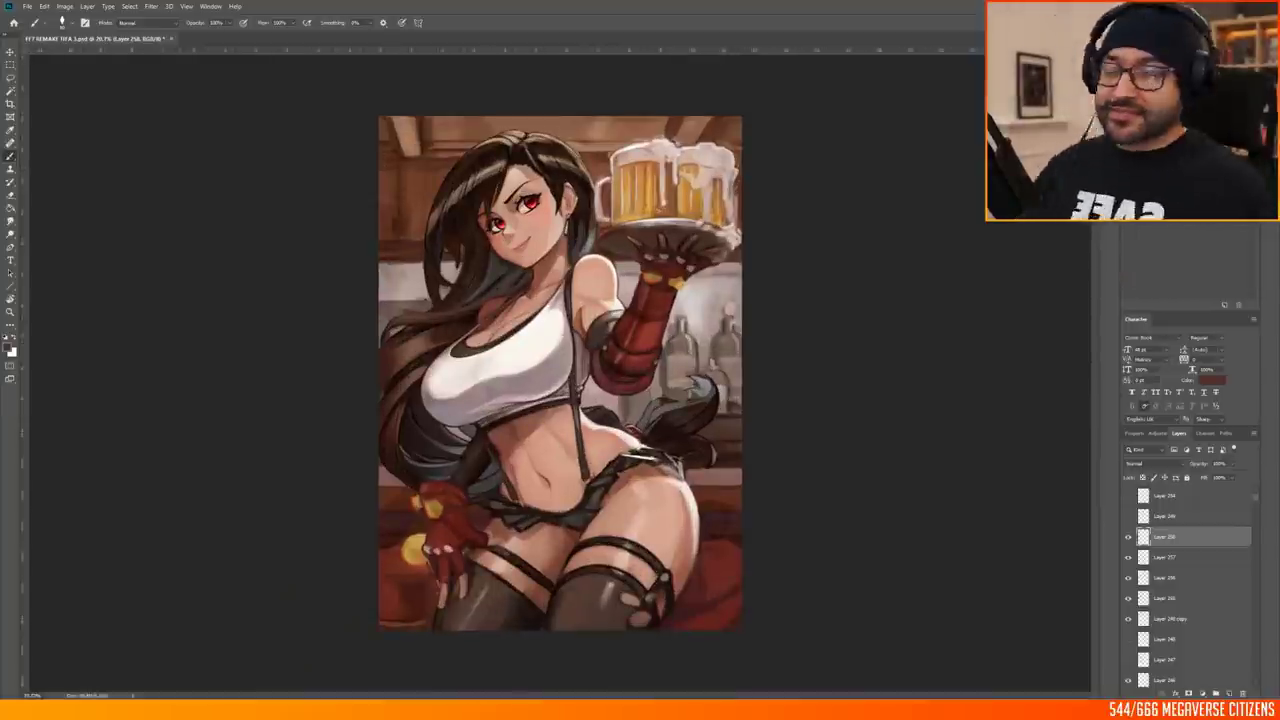
# Refine the long hair strands beside the chest with dark brown on a new layer
pyautogui.moveTo(700, 400); pyautogui.dragTo(420, 370)
pyautogui.scroll(4, 408, 372)
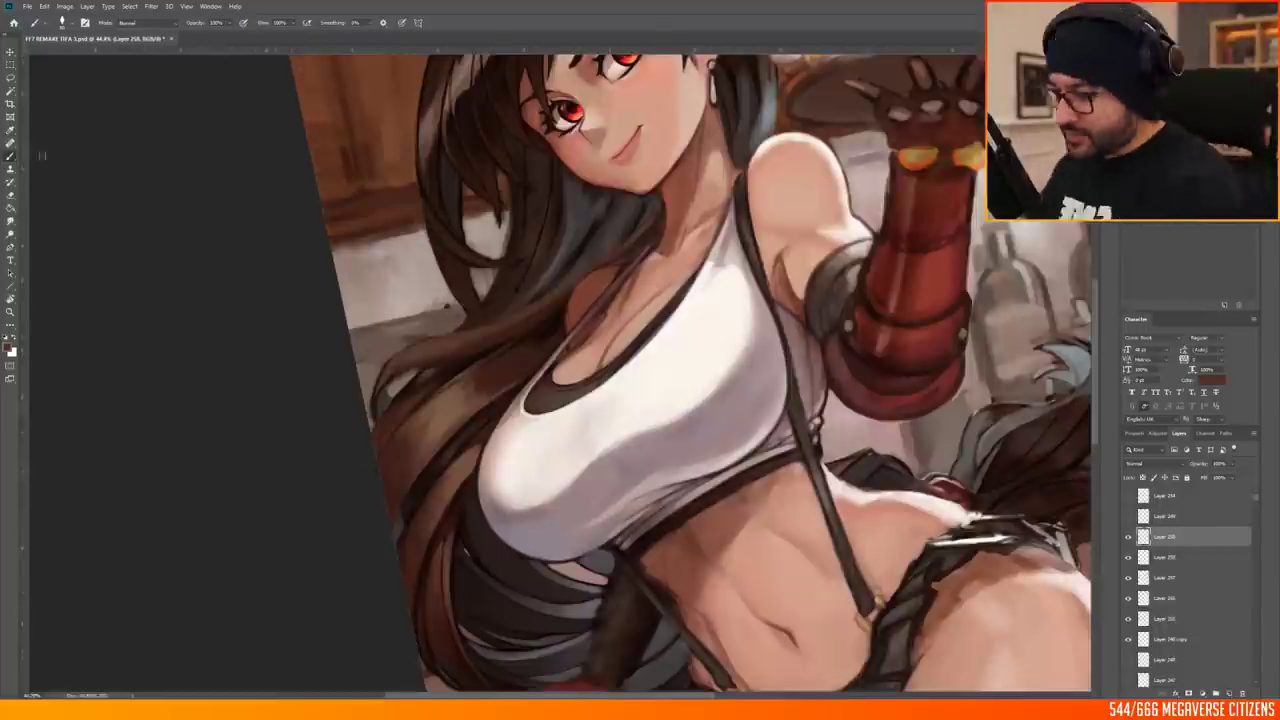
pyautogui.scroll(-4, 507, 327)
pyautogui.scroll(5, 400, 428)
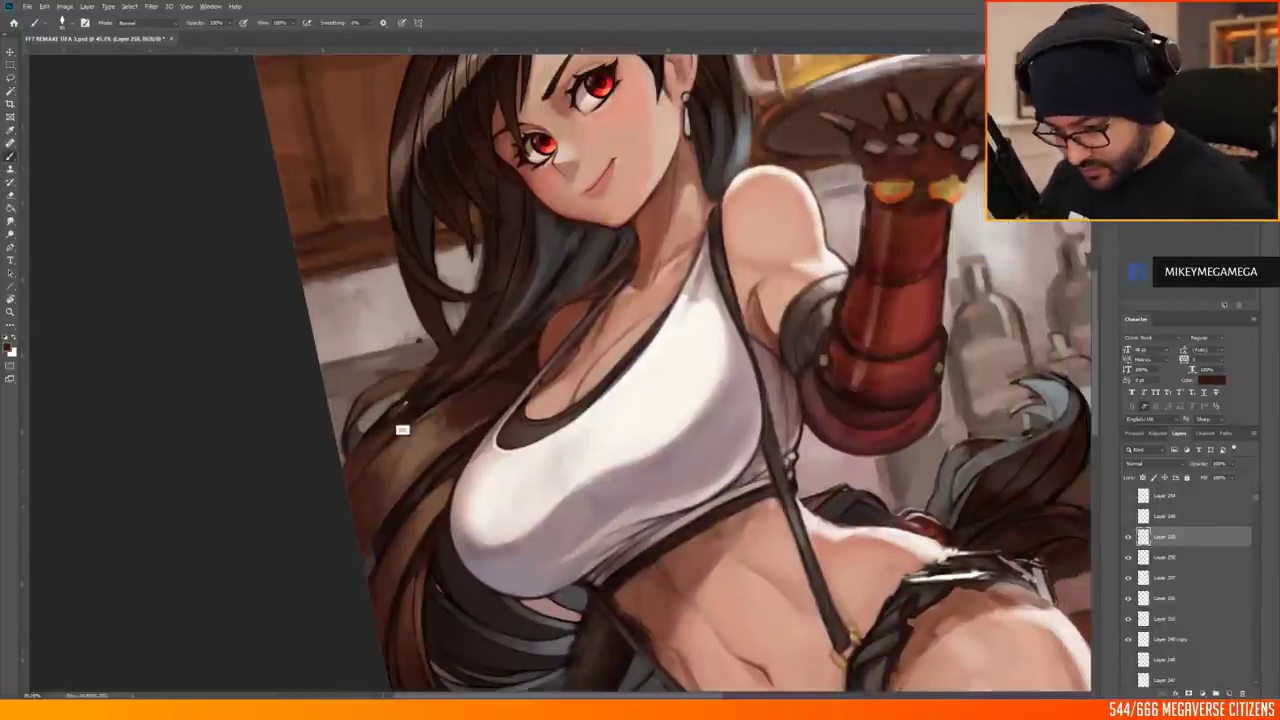
pyautogui.scroll(1, 400, 428)
pyautogui.moveTo(400, 428); pyautogui.dragTo(939, 309)
pyautogui.scroll(2, 939, 309)
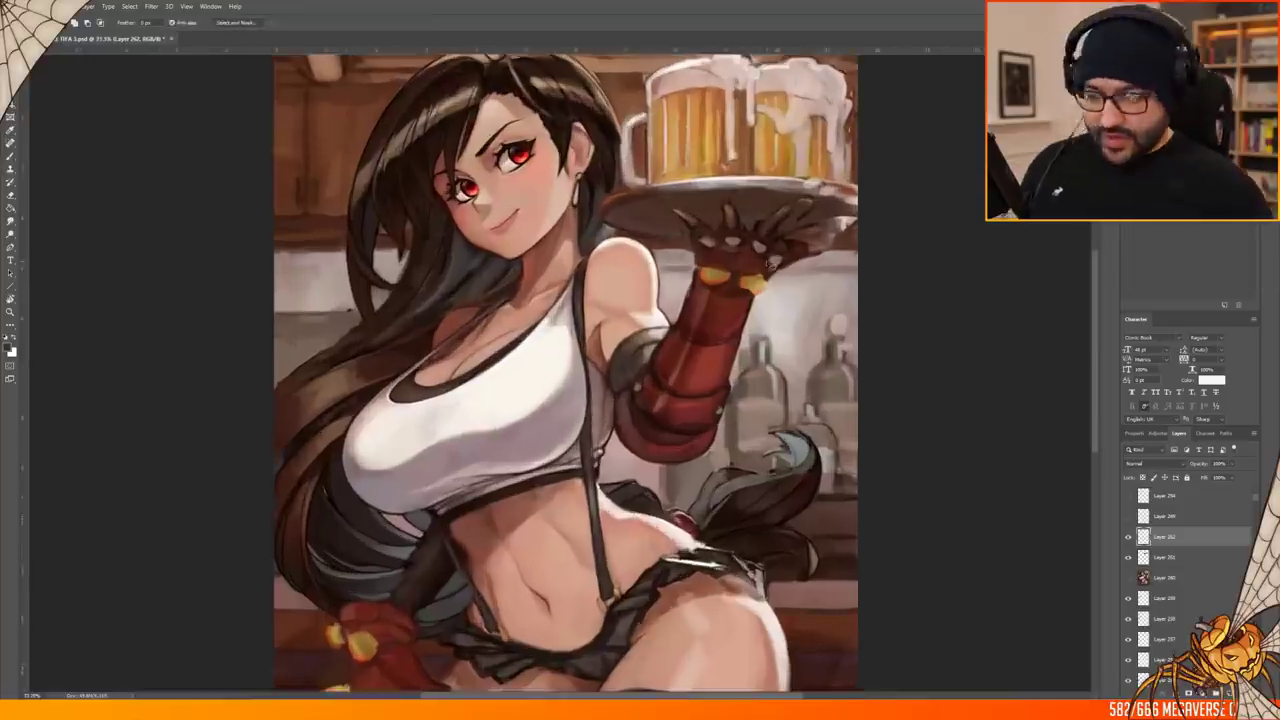
# Reposition the merged painting layer's content with the Move tool and sample a skin tone for the brush
pyautogui.hotkey('ctrl', '+')
pyautogui.press('v')
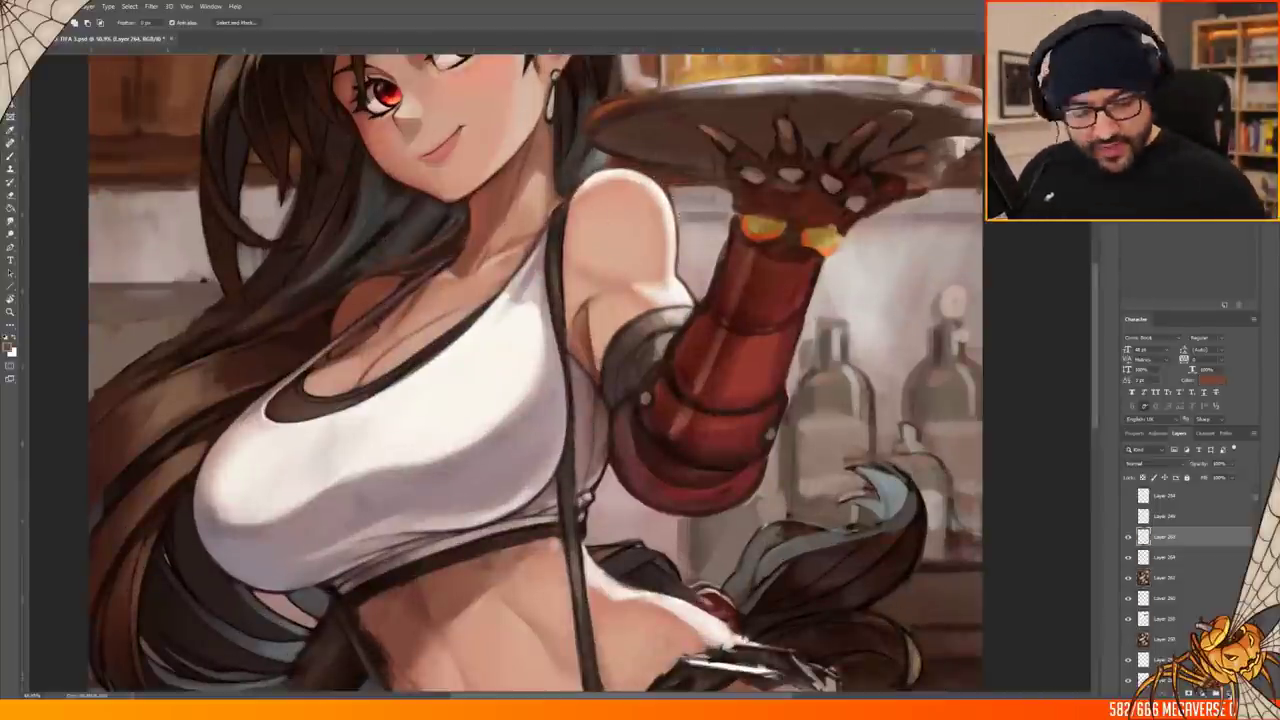
pyautogui.click(1160, 577)
pyautogui.press('v')
pyautogui.moveTo(670, 180); pyautogui.dragTo(632, 305)
pyautogui.press('b')
pyautogui.rightClick(632, 305)
pyautogui.press('Escape')
pyautogui.keyDown('alt'); pyautogui.click(338, 203); pyautogui.keyUp('alt')
pyautogui.scroll(-2, 338, 203)
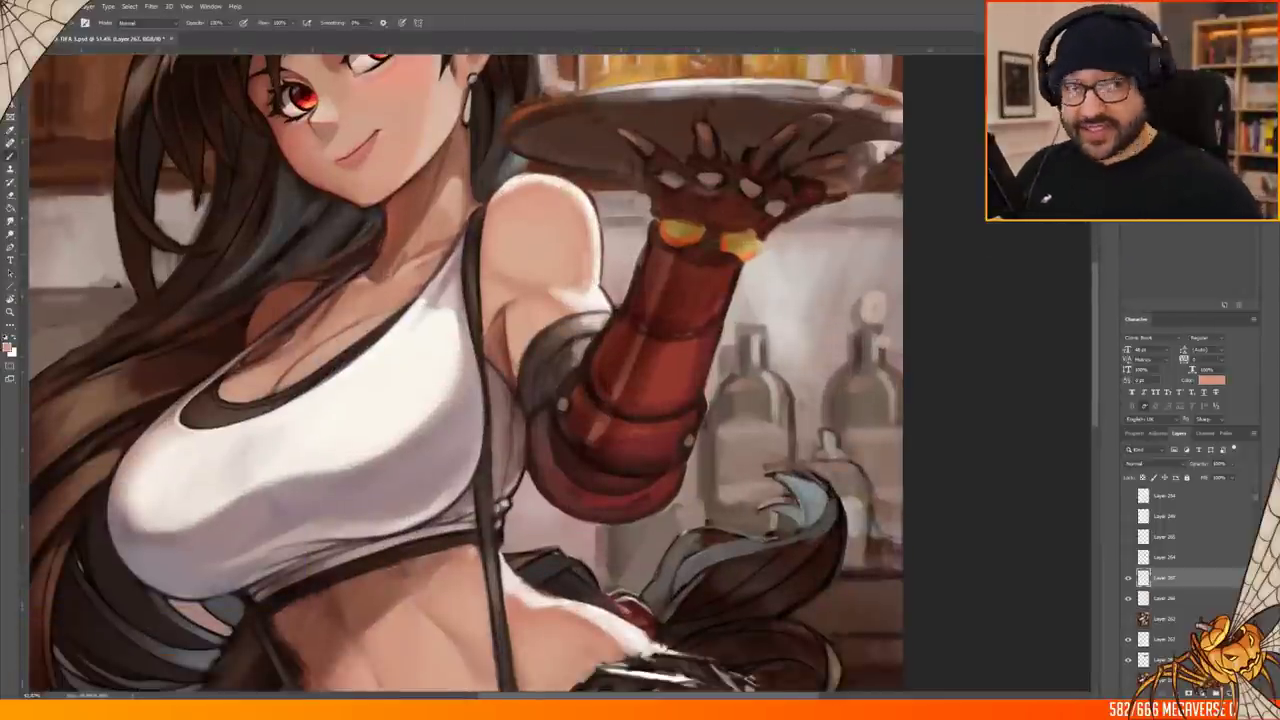
# Smooth the skin on the raised shoulder and upper chest with sampled peach tones
pyautogui.scroll(1, 510, 262)
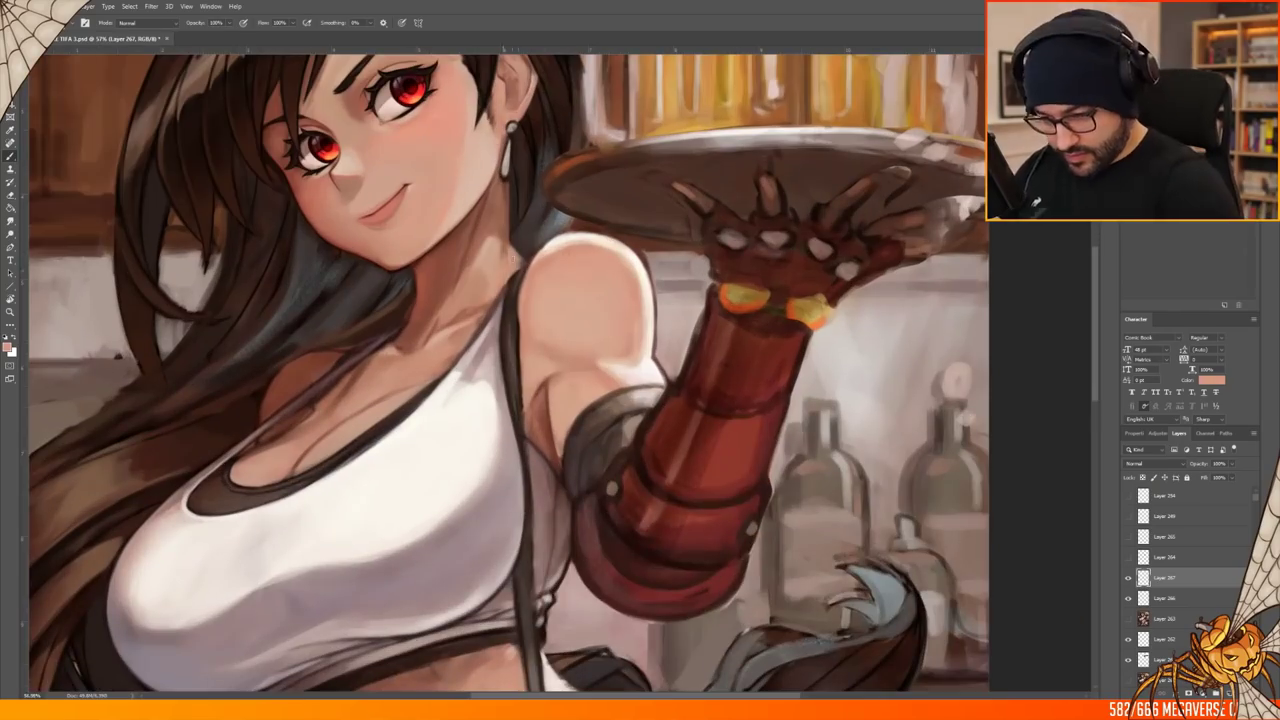
pyautogui.scroll(1, 513, 240)
pyautogui.rightClick(640, 295)
pyautogui.press('Escape')
pyautogui.scroll(-3, 655, 310)
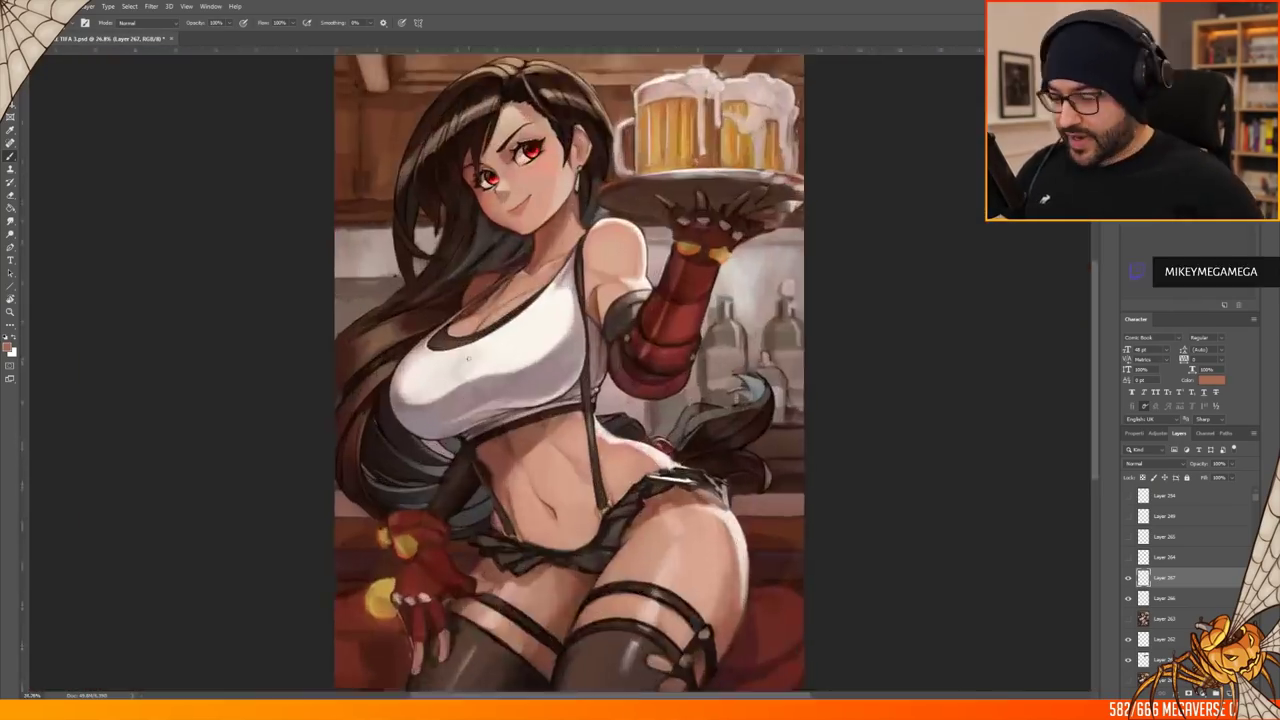
# Reshape the loose hair strands beside the far shoulder with dark brown on a new Normal layer
pyautogui.scroll(3, 462, 315)
pyautogui.scroll(-3, 462, 315)
pyautogui.scroll(1, 462, 315)
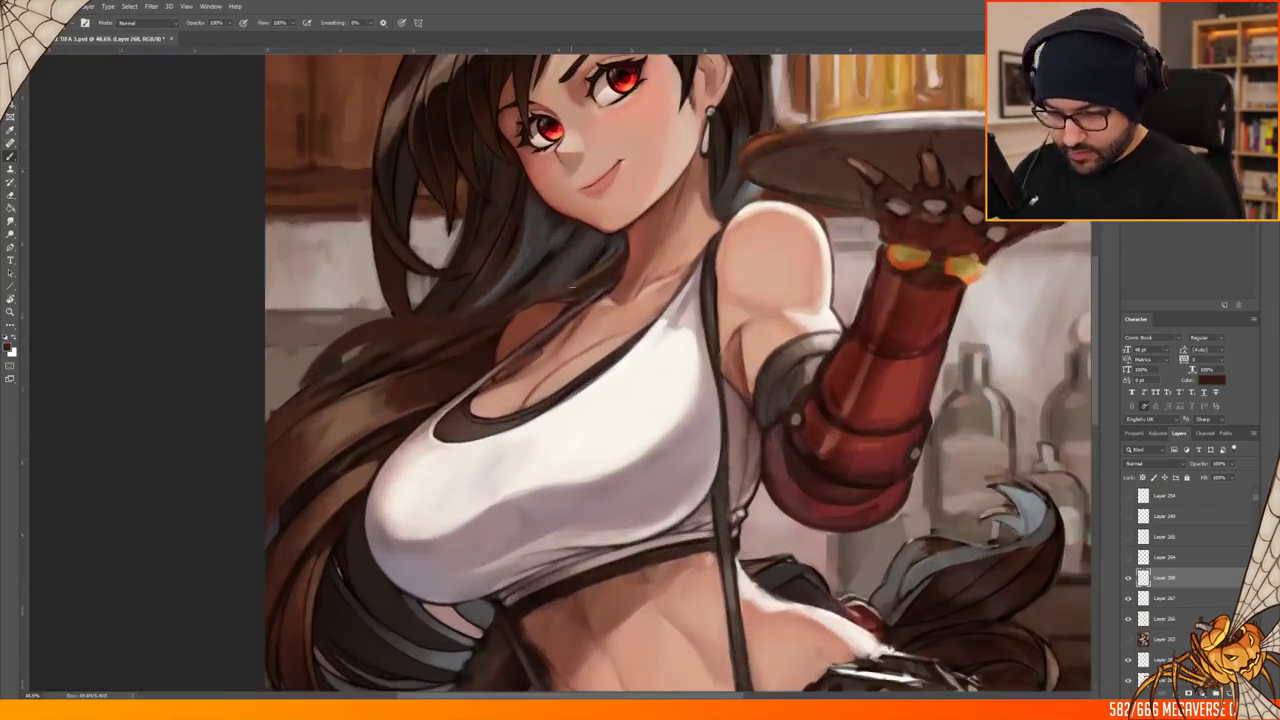
pyautogui.scroll(-2, 465, 282)
pyautogui.moveTo(369, 170); pyautogui.dragTo(421, 172)
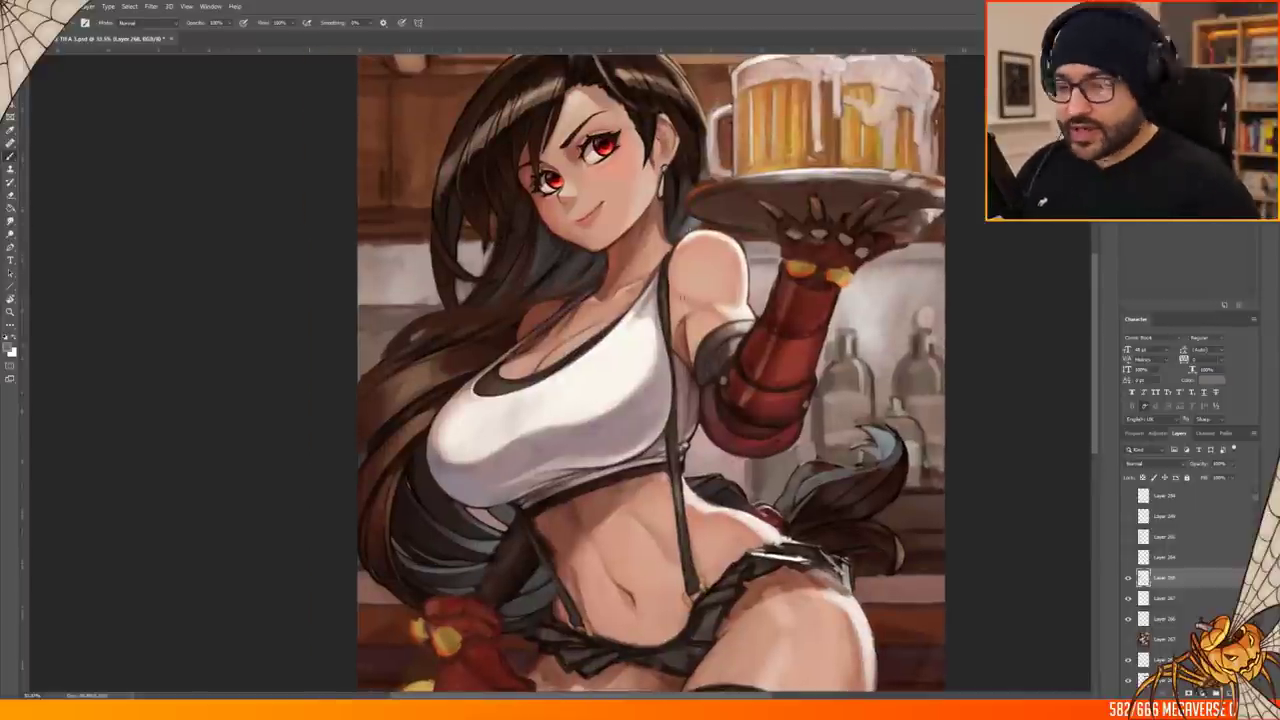
pyautogui.scroll(1, 651, 374)
pyautogui.scroll(-2, 251, 370)
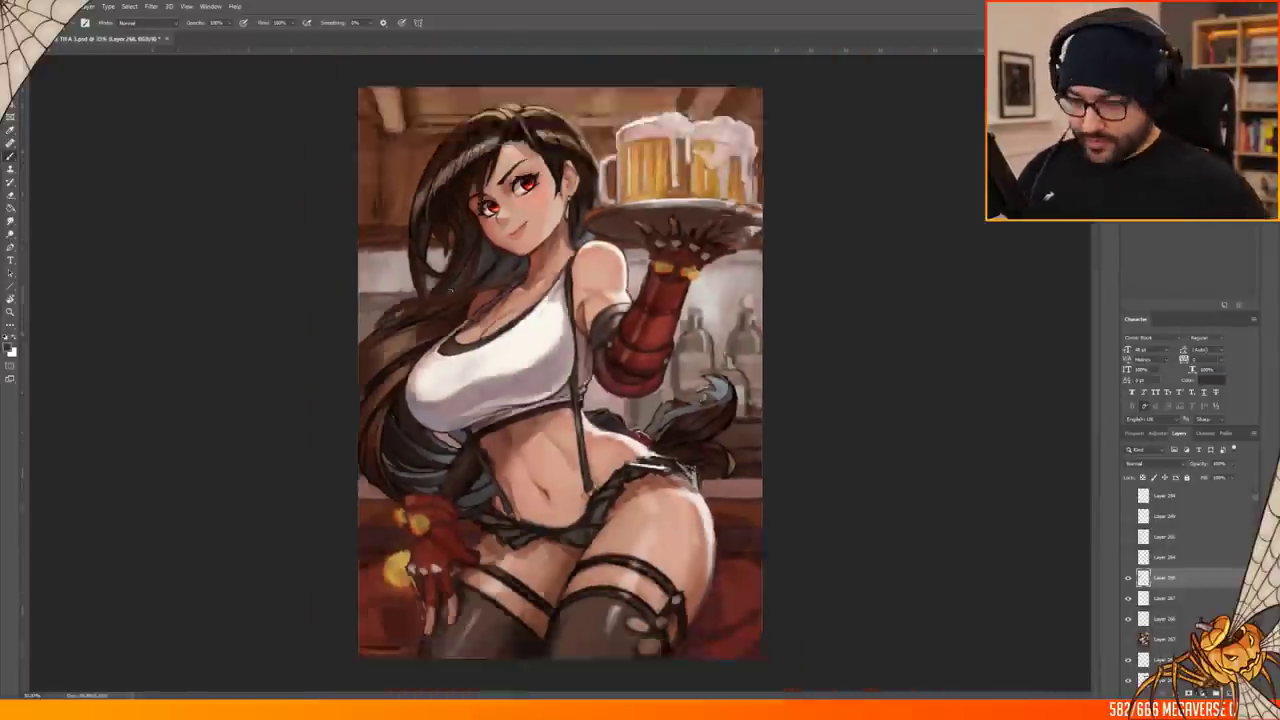
# Deepen the shadows in the long hair beside the chest with dark brown on a new Multiply layer
pyautogui.scroll(3, 251, 370)
pyautogui.scroll(-1, 251, 370)
pyautogui.rightClick(466, 274)
pyautogui.press('r')
pyautogui.moveTo(600, 400)
pyautogui.mouseDown()
pyautogui.moveTo(650, 300)
pyautogui.moveTo(620, 380)
pyautogui.mouseUp()
pyautogui.press('Escape')
pyautogui.scroll(-2, 403, 280)
pyautogui.scroll(2, 403, 280)
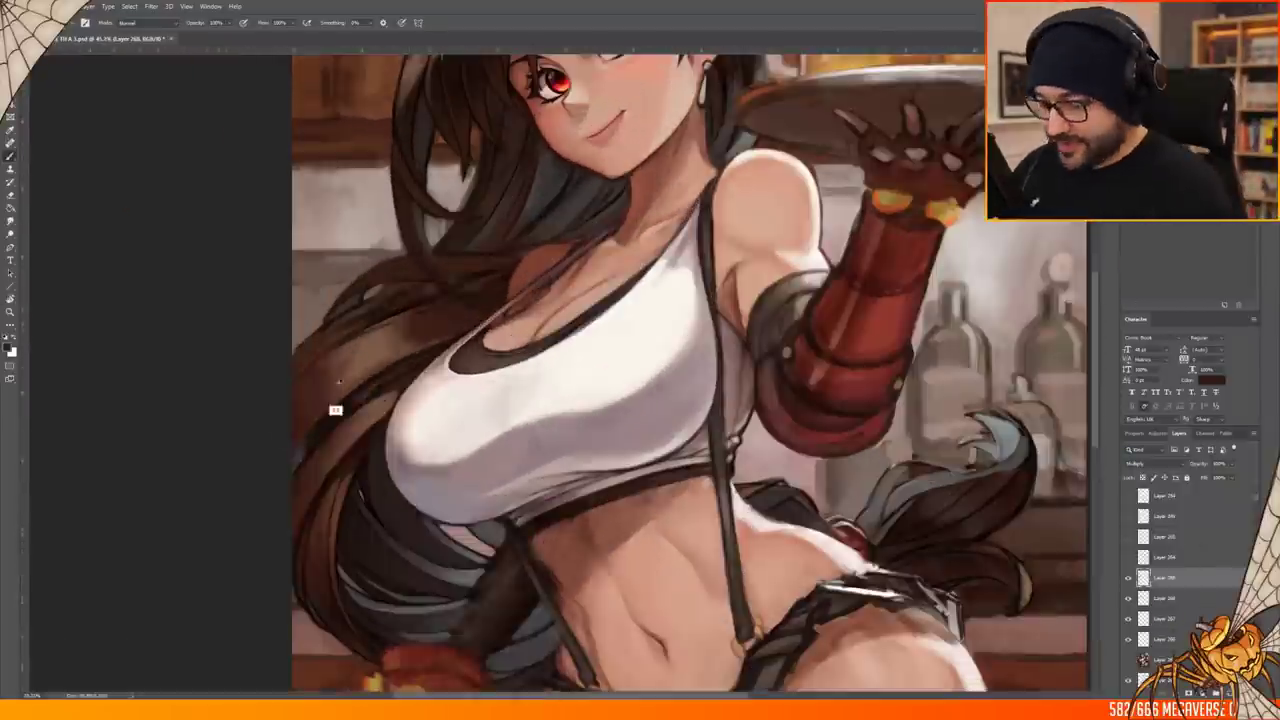
pyautogui.scroll(-1, 343, 357)
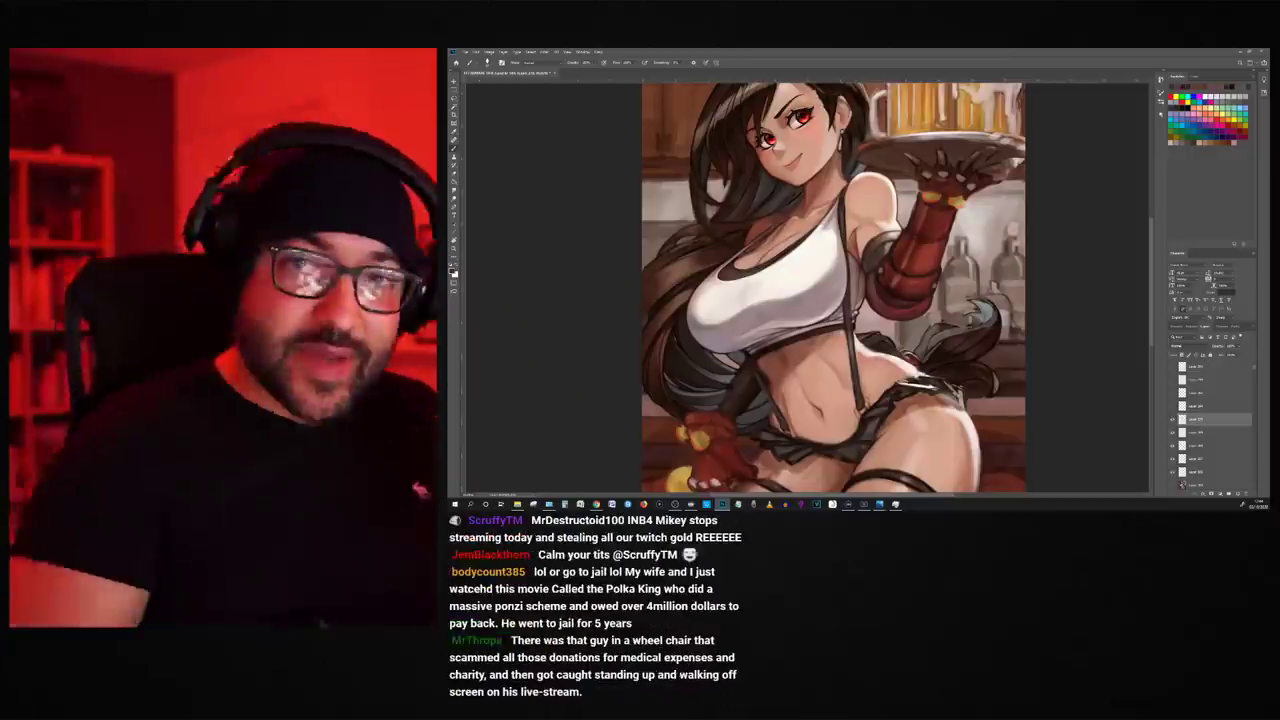
# Refine the hair tips behind the hip with dark brown on a new Normal layer
pyautogui.scroll(1, 520, 370)
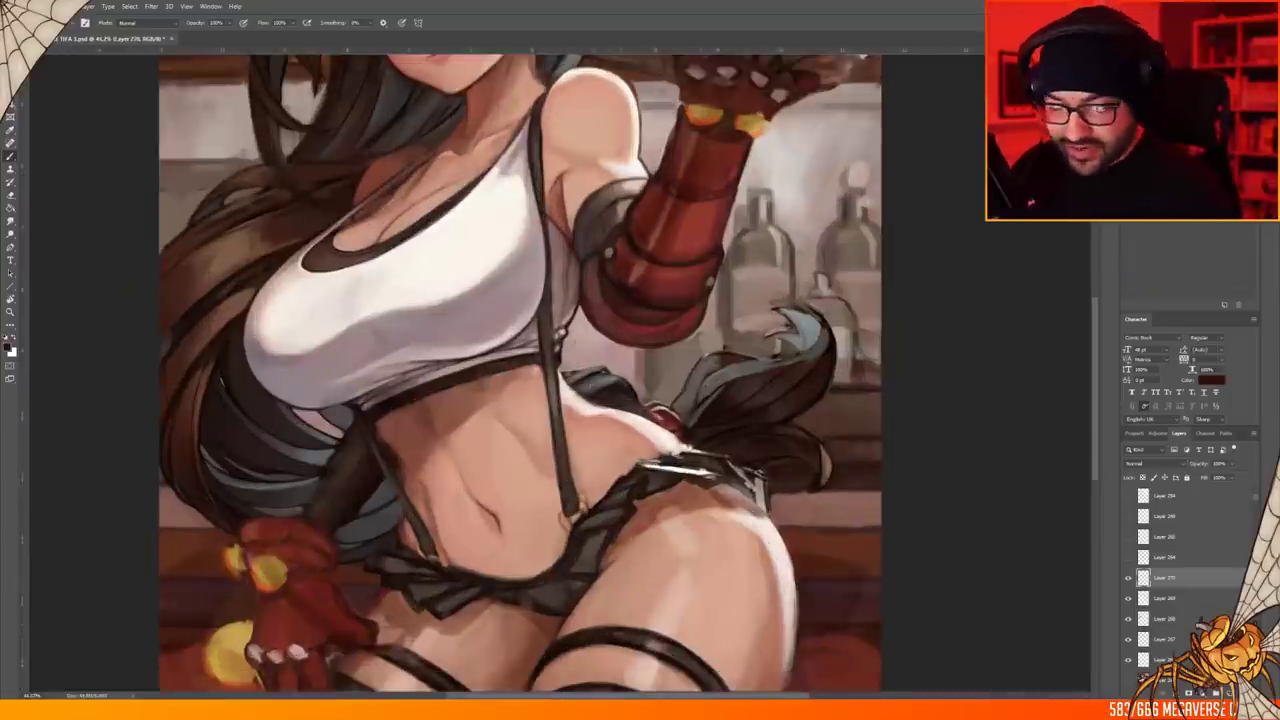
pyautogui.scroll(-1, 520, 372)
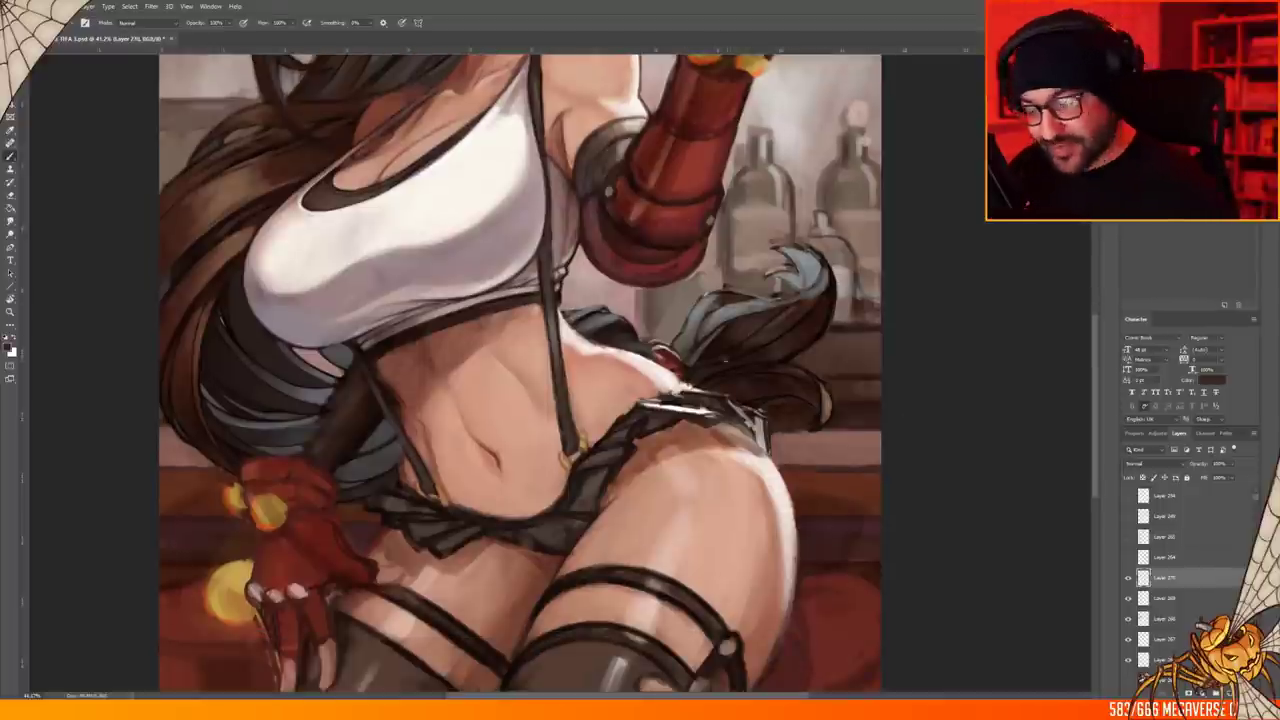
pyautogui.scroll(1, 733, 372)
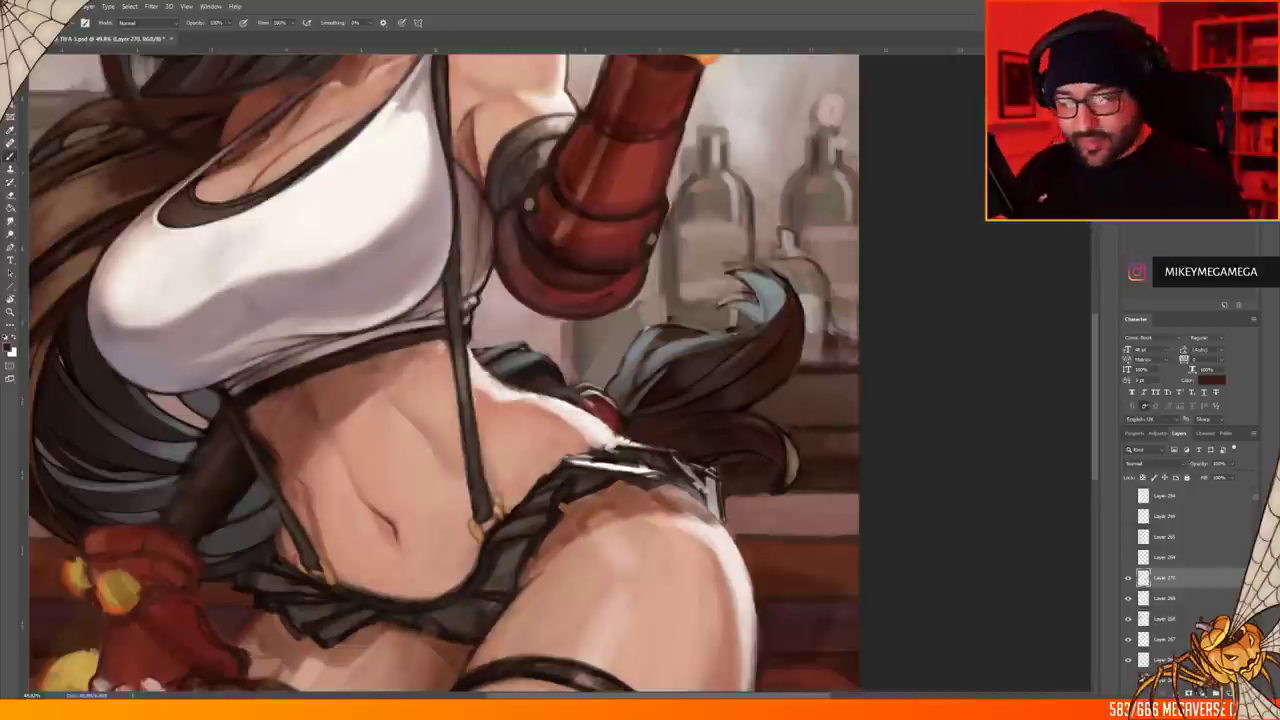
pyautogui.scroll(-3, 493, 478)
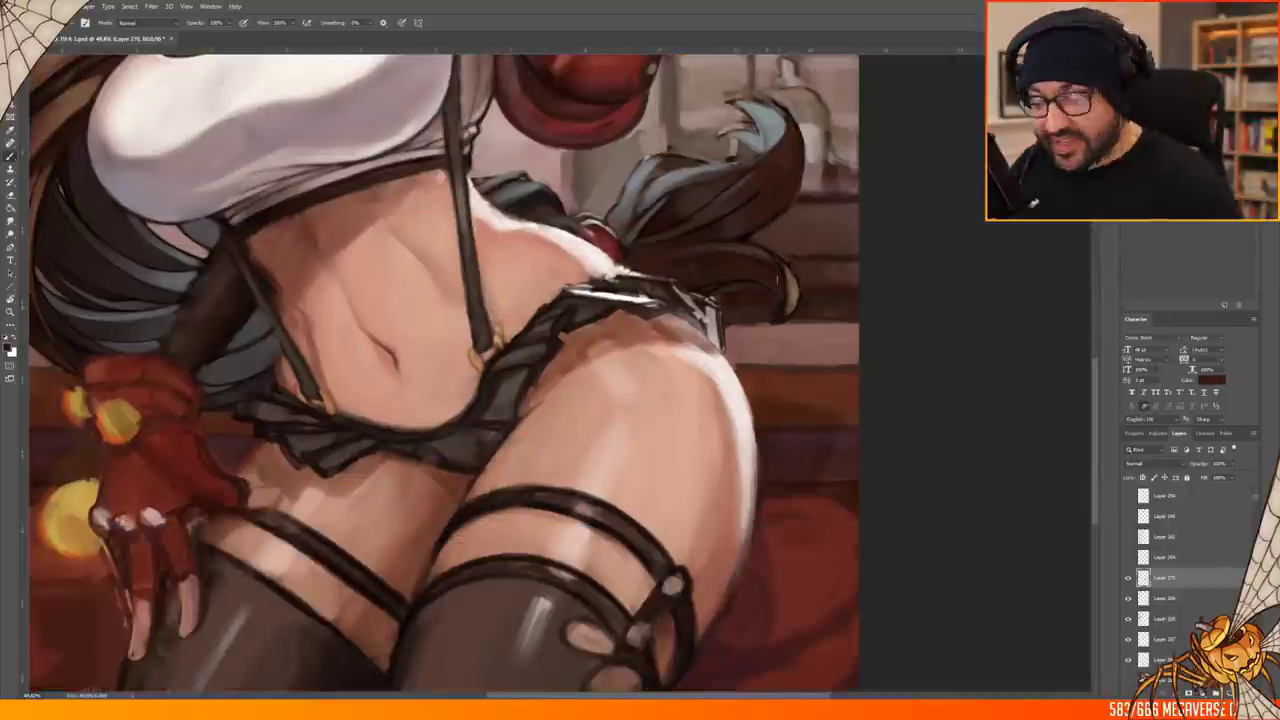
# Define the curved hair strands beside the far shoulder with sampled browns, checking them against the full figure
pyautogui.scroll(5, 405, 307)
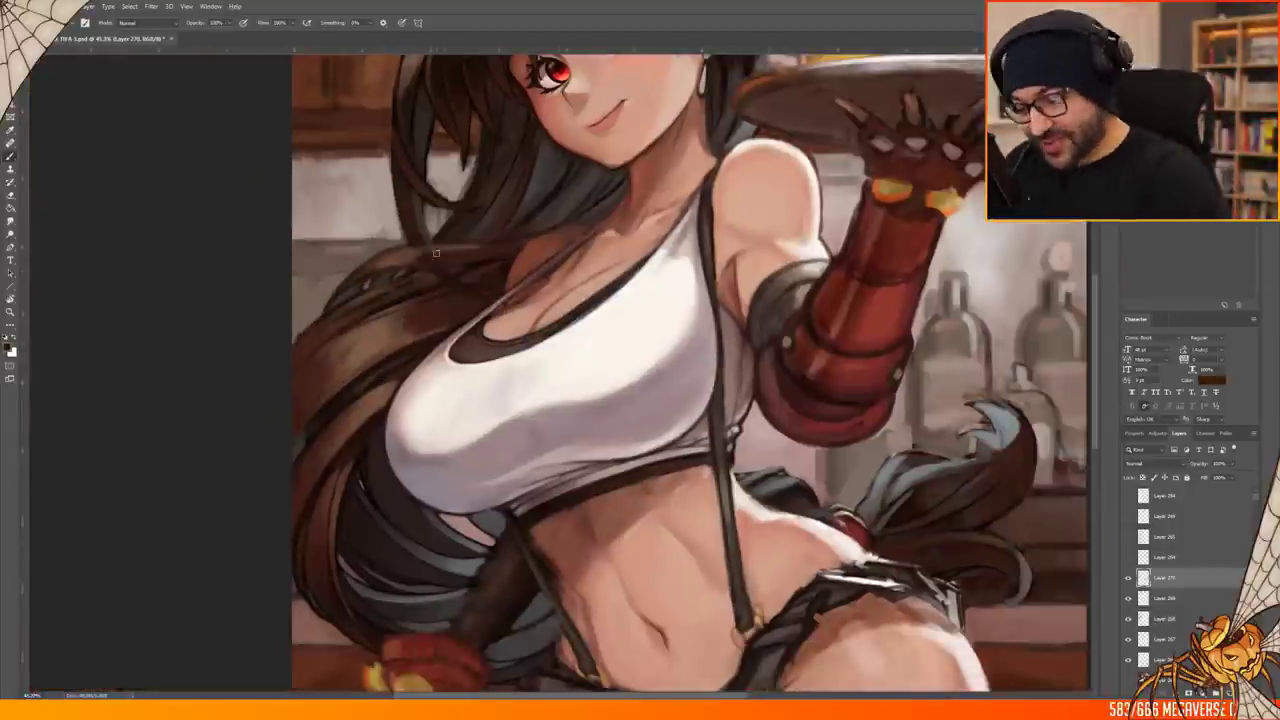
pyautogui.scroll(-3, 430, 256)
pyautogui.rightClick(440, 230)
pyautogui.press('Escape')
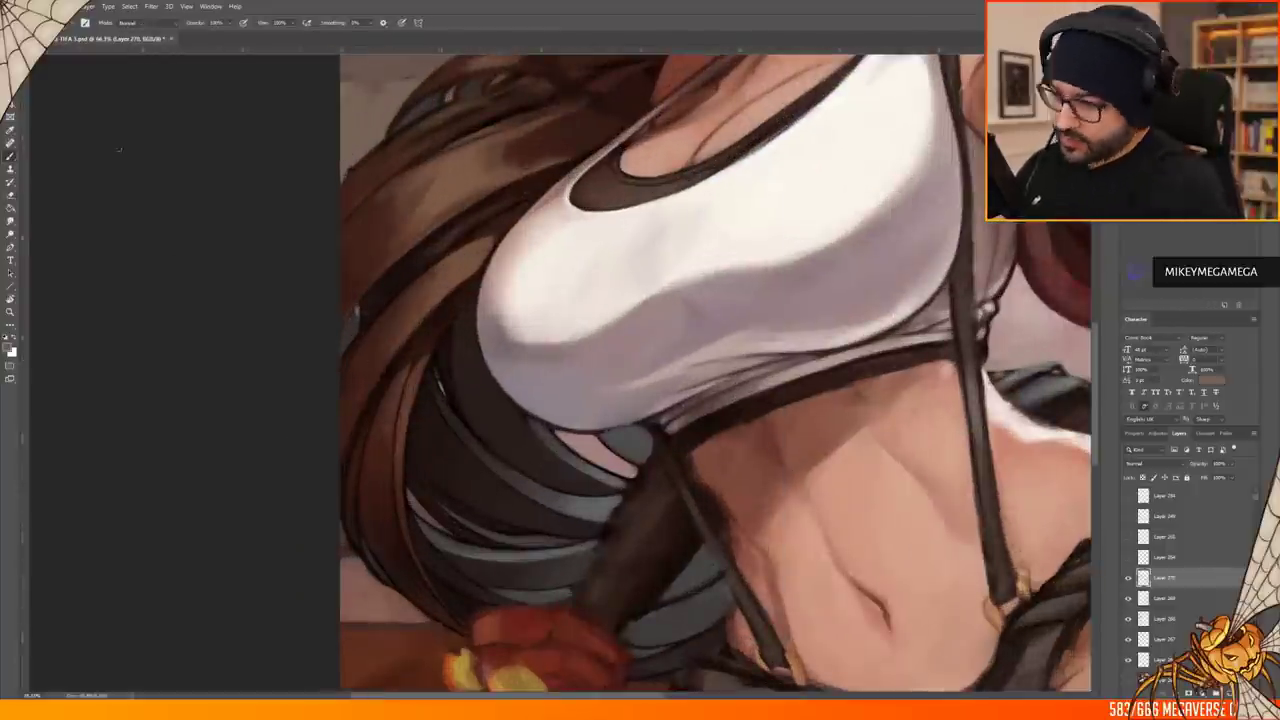
pyautogui.hotkey('ctrl', '0')
pyautogui.scroll(3, 420, 335)
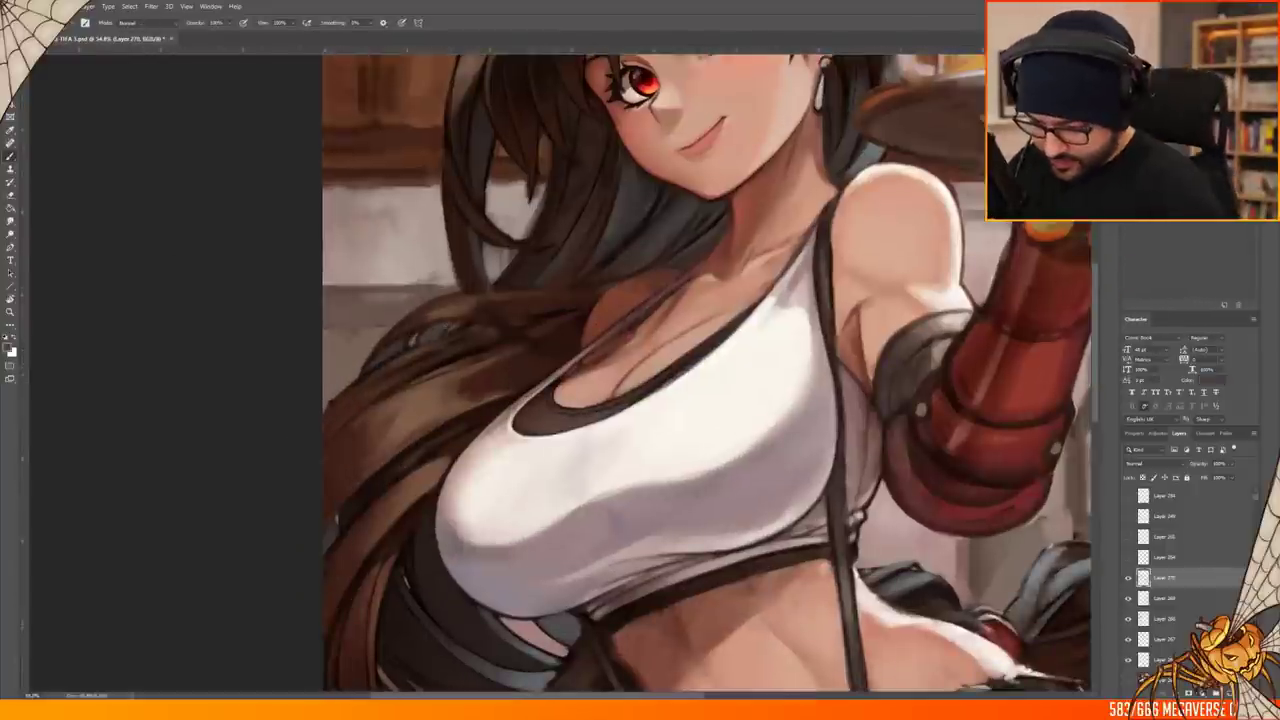
pyautogui.scroll(-4, 420, 335)
pyautogui.scroll(3, 420, 335)
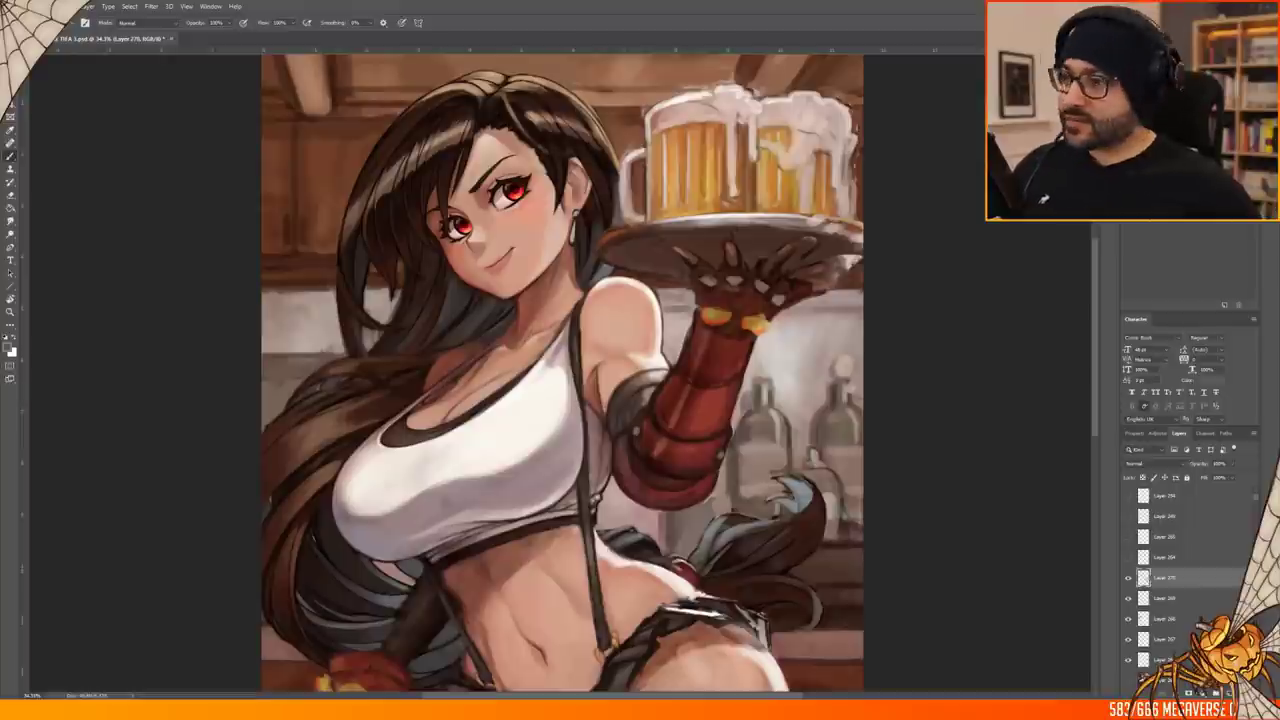
# Shade the hair and dark sleeve beside the waist with dark brown on a new Multiply layer
pyautogui.scroll(2, 560, 370)
pyautogui.moveTo(700, 300); pyautogui.dragTo(600, 190)
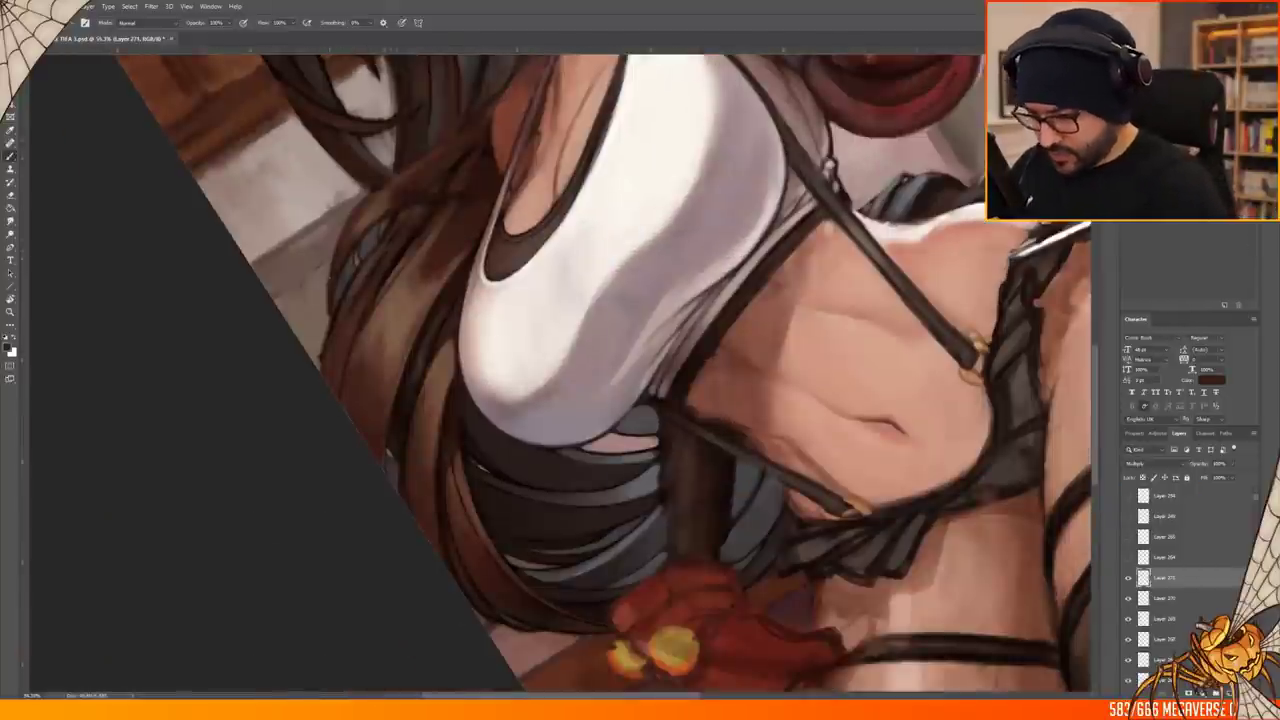
pyautogui.scroll(-3, 560, 370)
pyautogui.scroll(1, 560, 370)
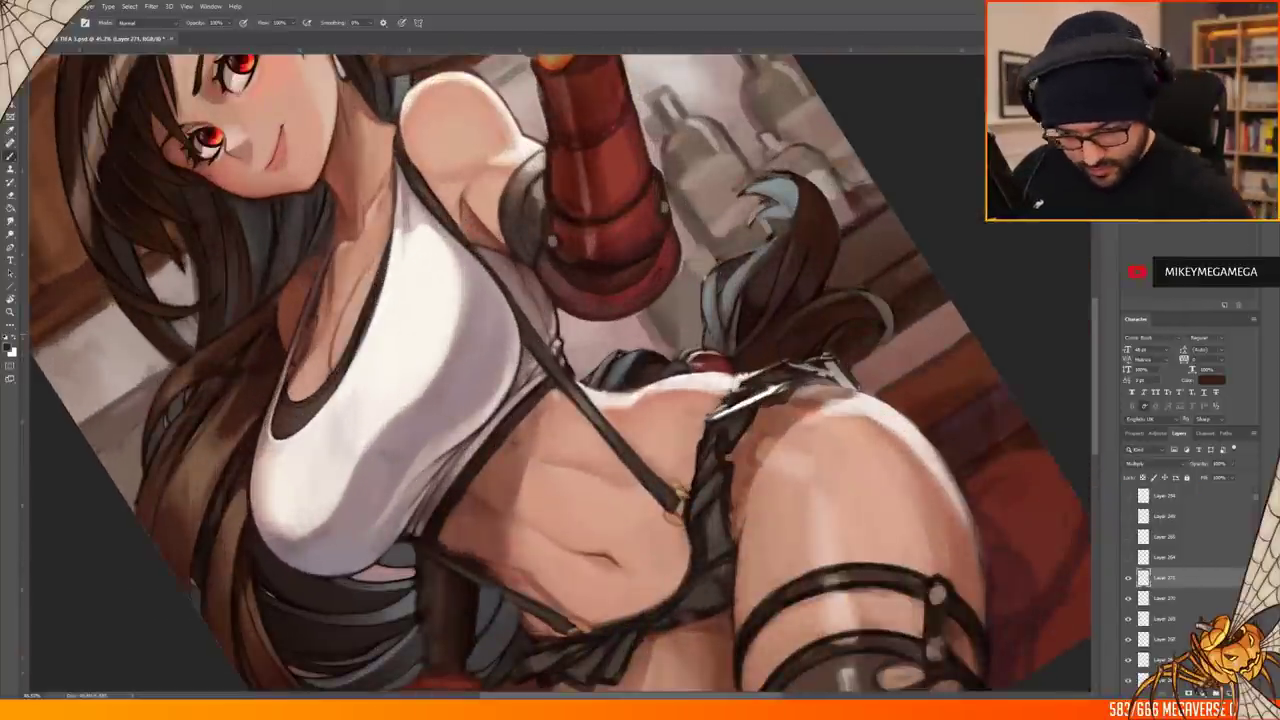
pyautogui.scroll(-2, 560, 370)
pyautogui.scroll(2, 560, 370)
# Rotate the canvas view and flip the painting horizontally to check the figure in mirror image
pyautogui.press('r')
pyautogui.moveTo(820, 300); pyautogui.dragTo(1080, 256)
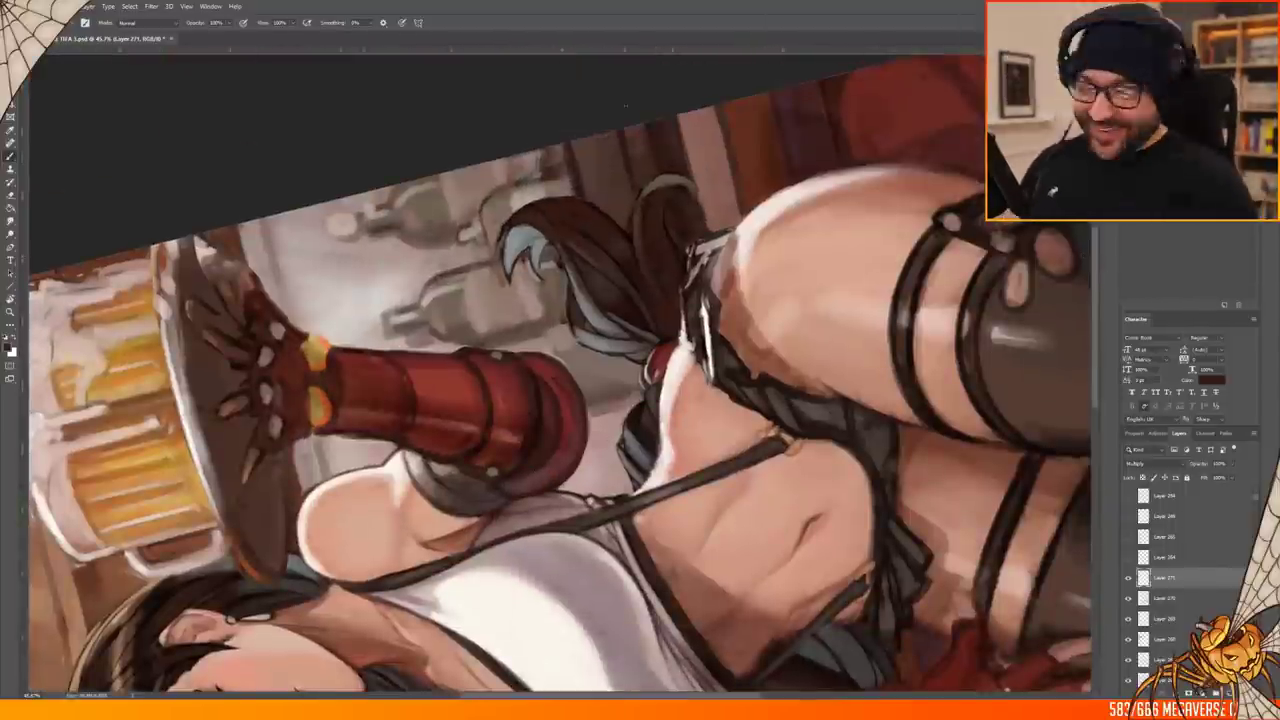
pyautogui.press('Escape')
pyautogui.scroll(3, 560, 370)
pyautogui.moveTo(760, 250); pyautogui.dragTo(640, 170)
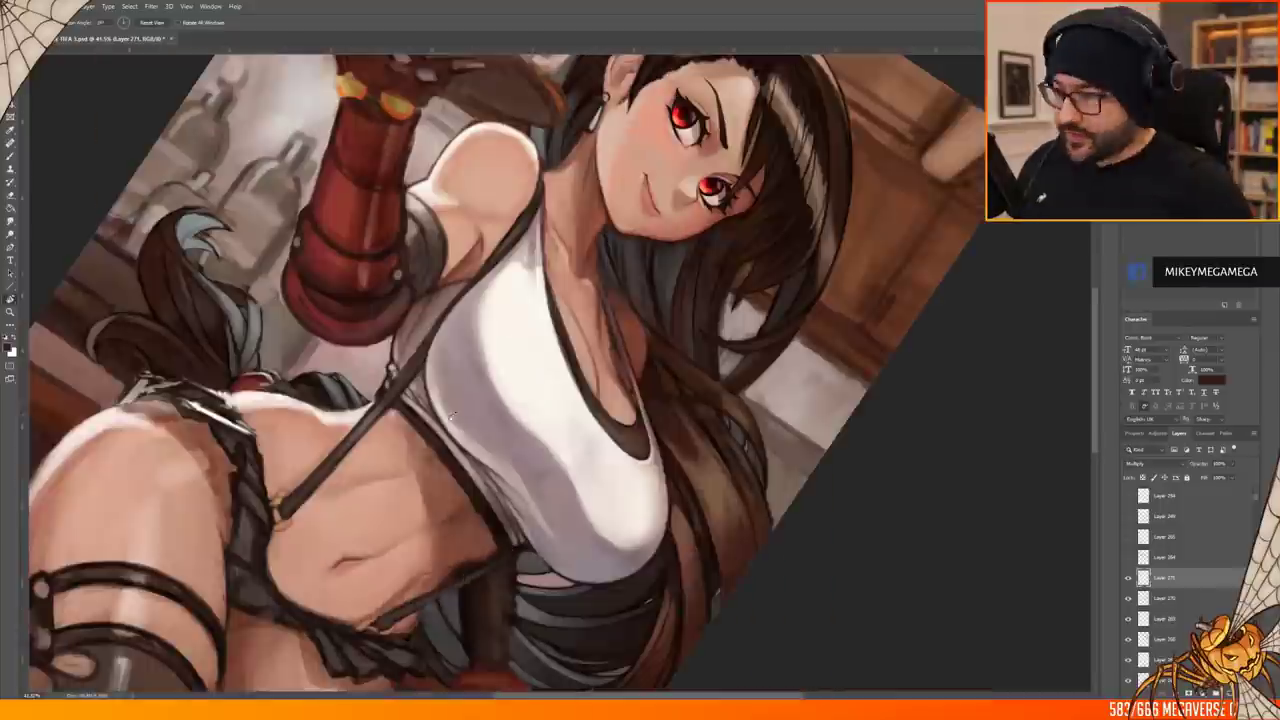
# Refine the dark hair framing the far eye and cheek with deep reddish-brown on new layers
pyautogui.scroll(1, 560, 370)
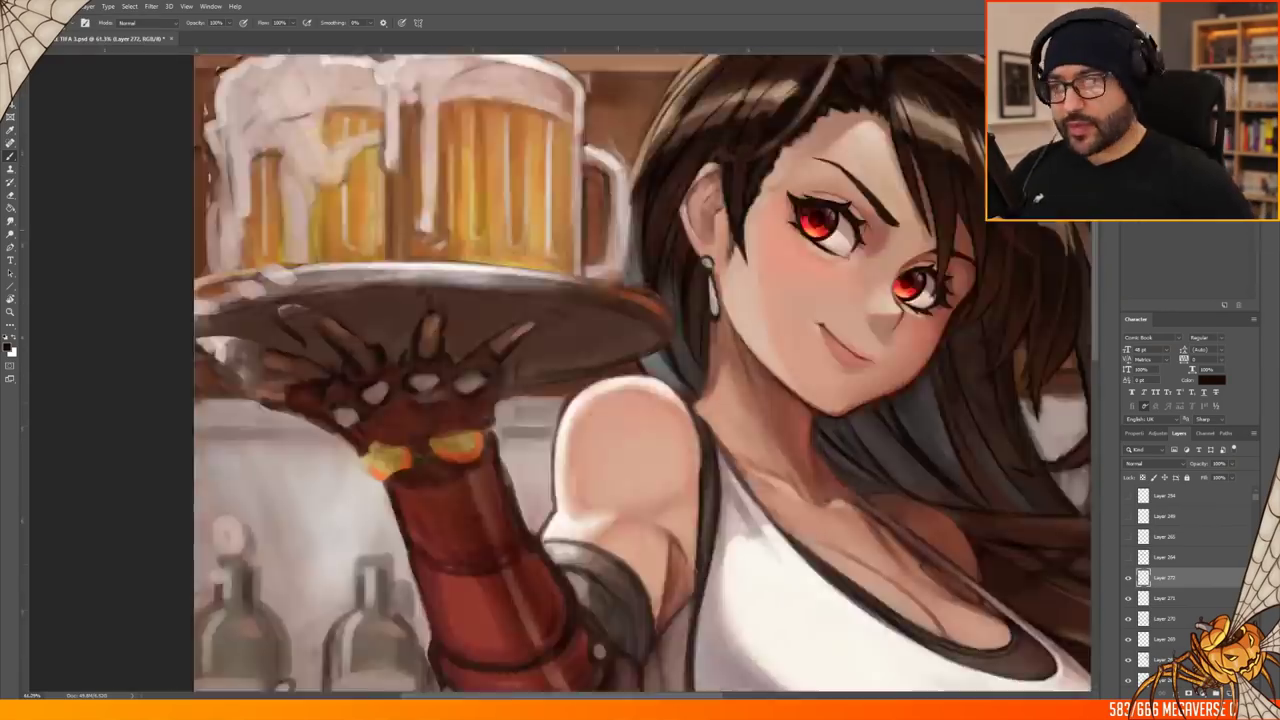
pyautogui.scroll(2, 607, 123)
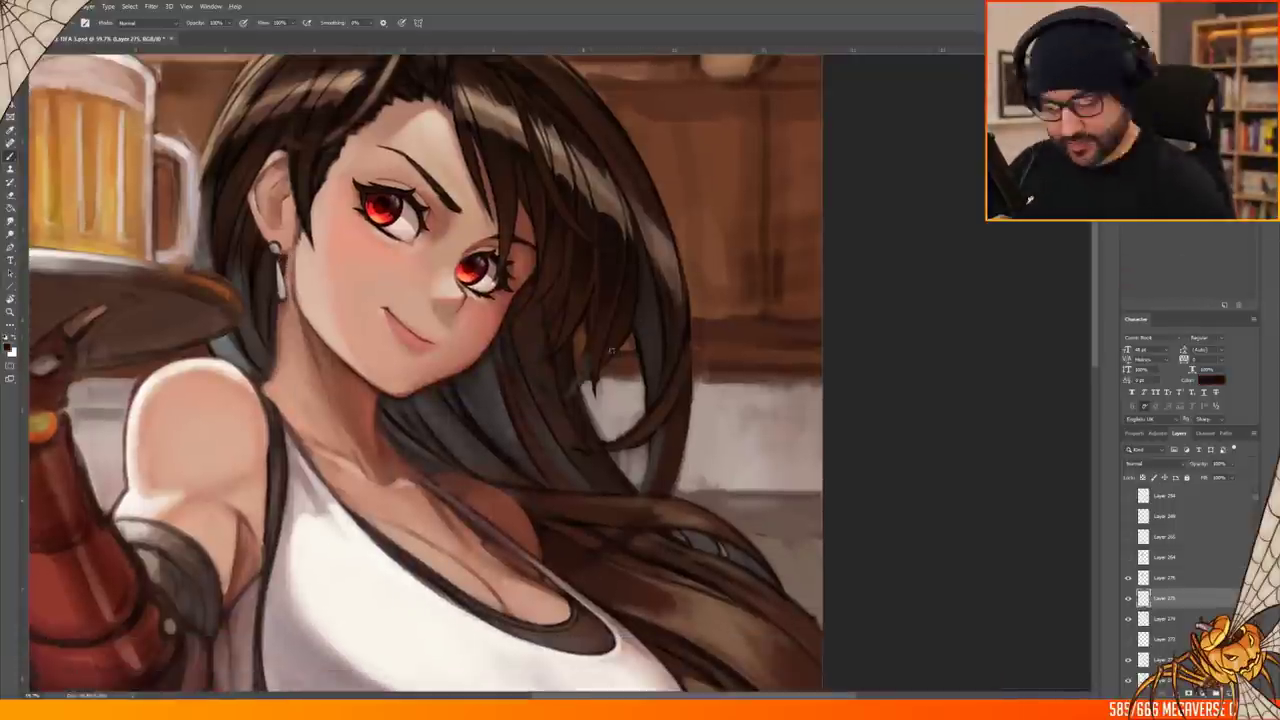
pyautogui.scroll(-2, 611, 350)
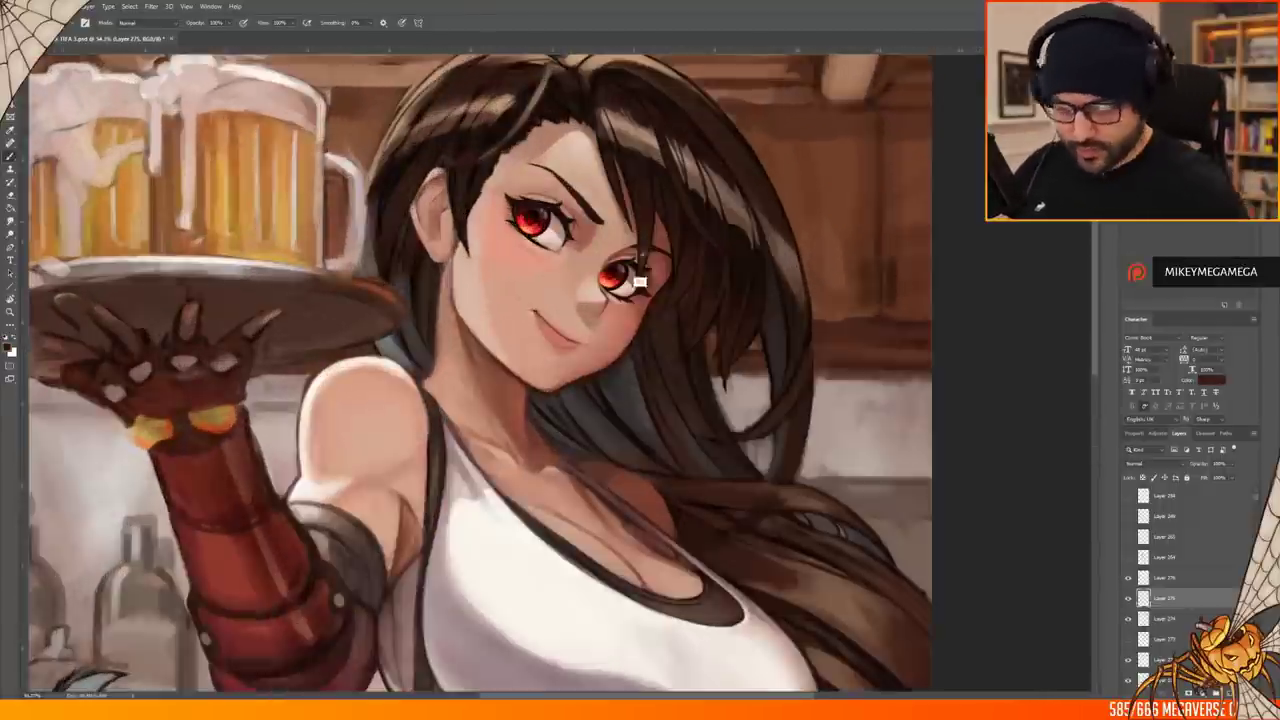
# Refine the hair and lashes around the far eye with sampled skin tone and dark brown on the new layer
pyautogui.click(1165, 578)
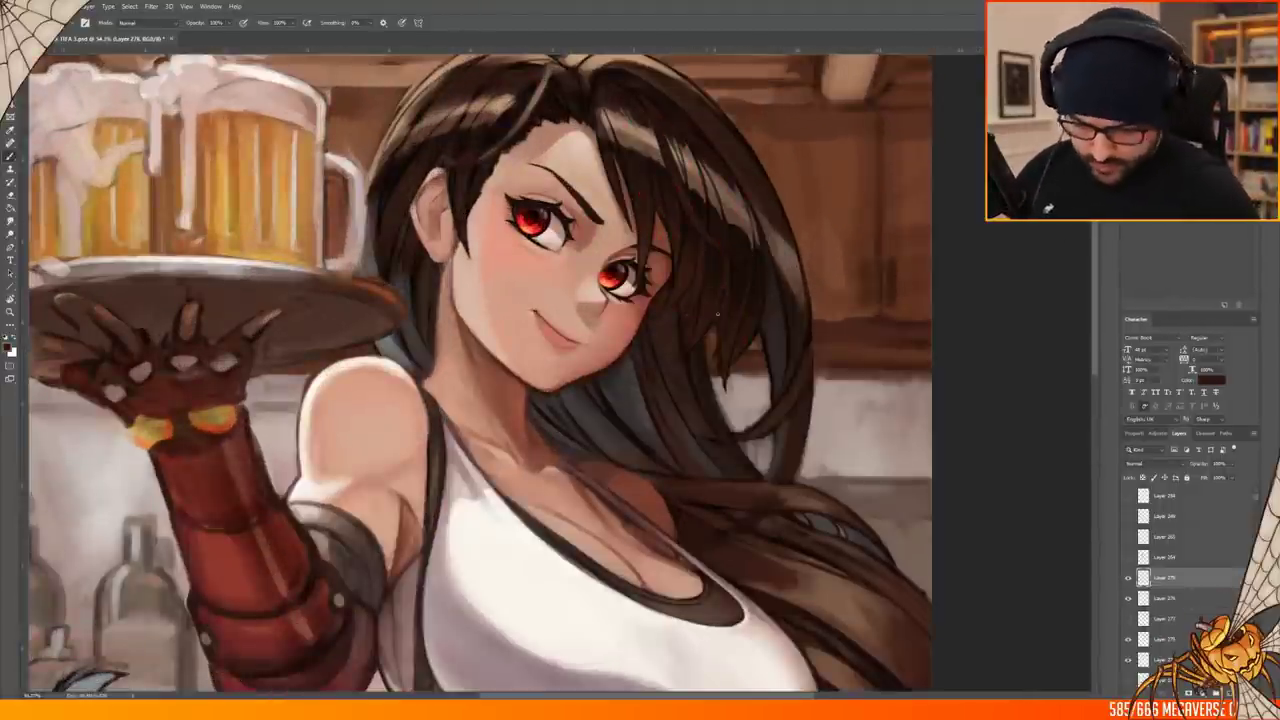
pyautogui.scroll(-2, 480, 370)
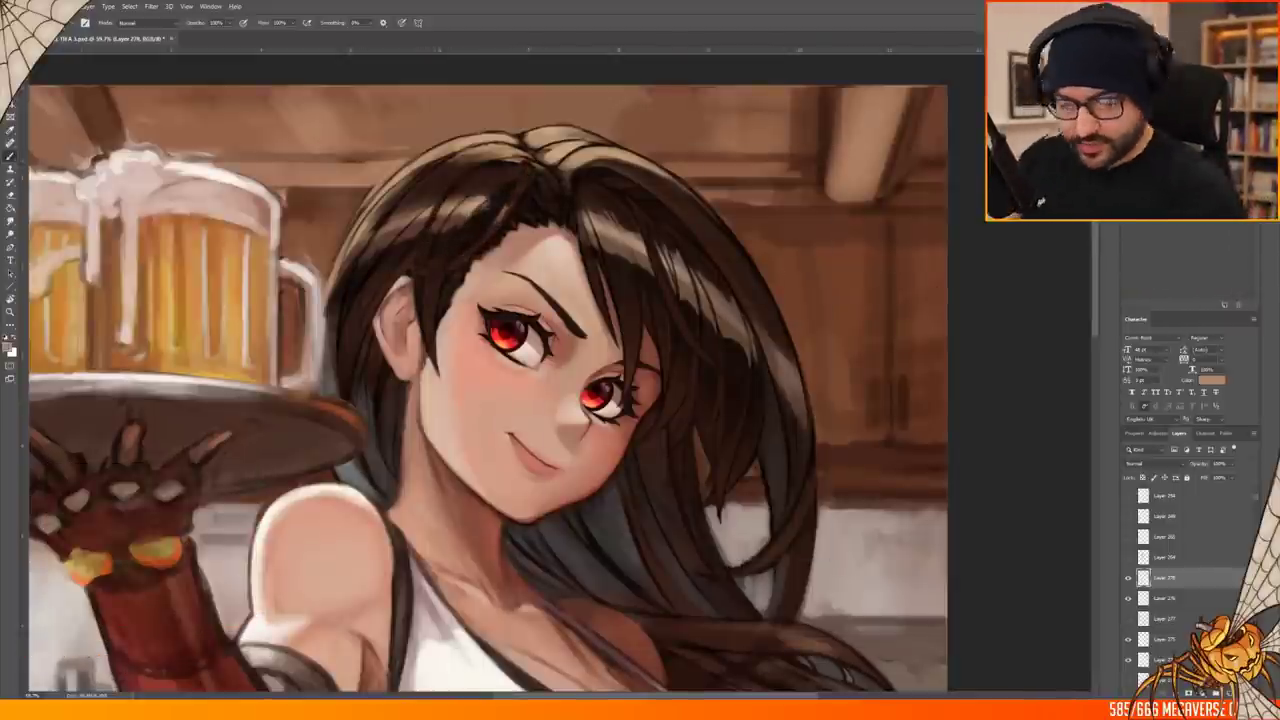
pyautogui.keyDown('alt'); pyautogui.click(618, 297); pyautogui.keyUp('alt')
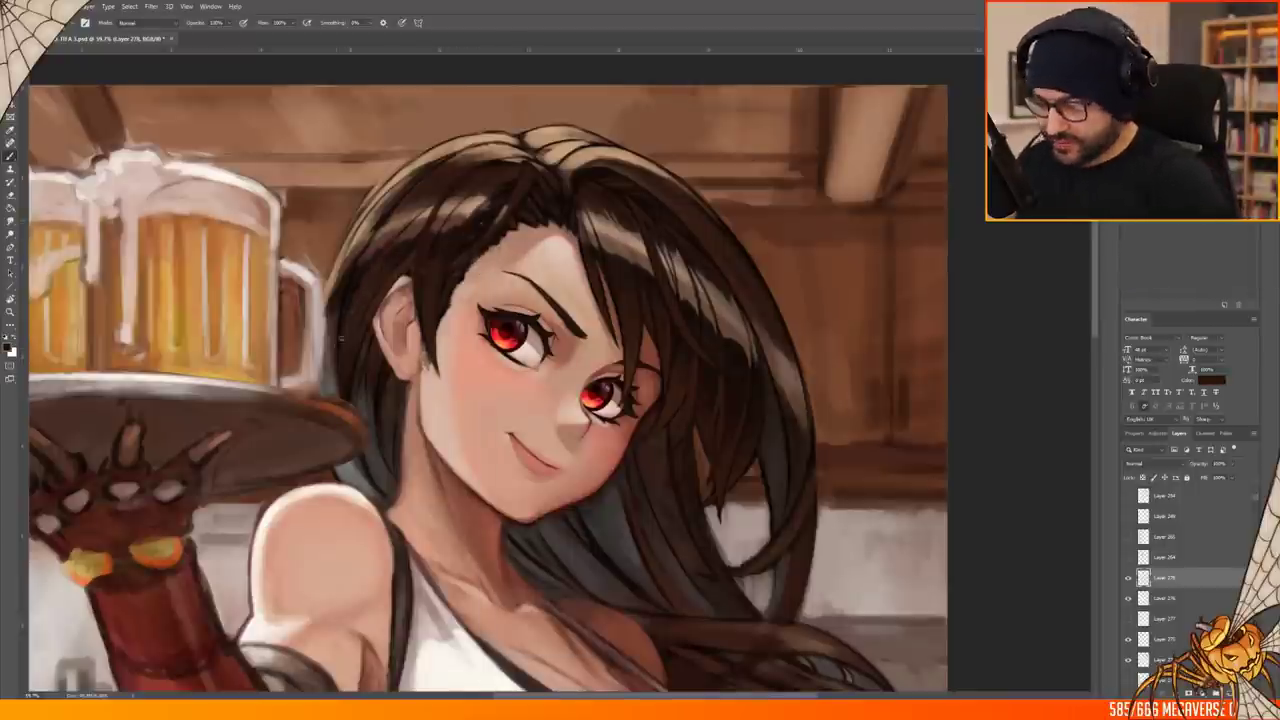
pyautogui.scroll(-3, 490, 390)
pyautogui.scroll(5, 504, 442)
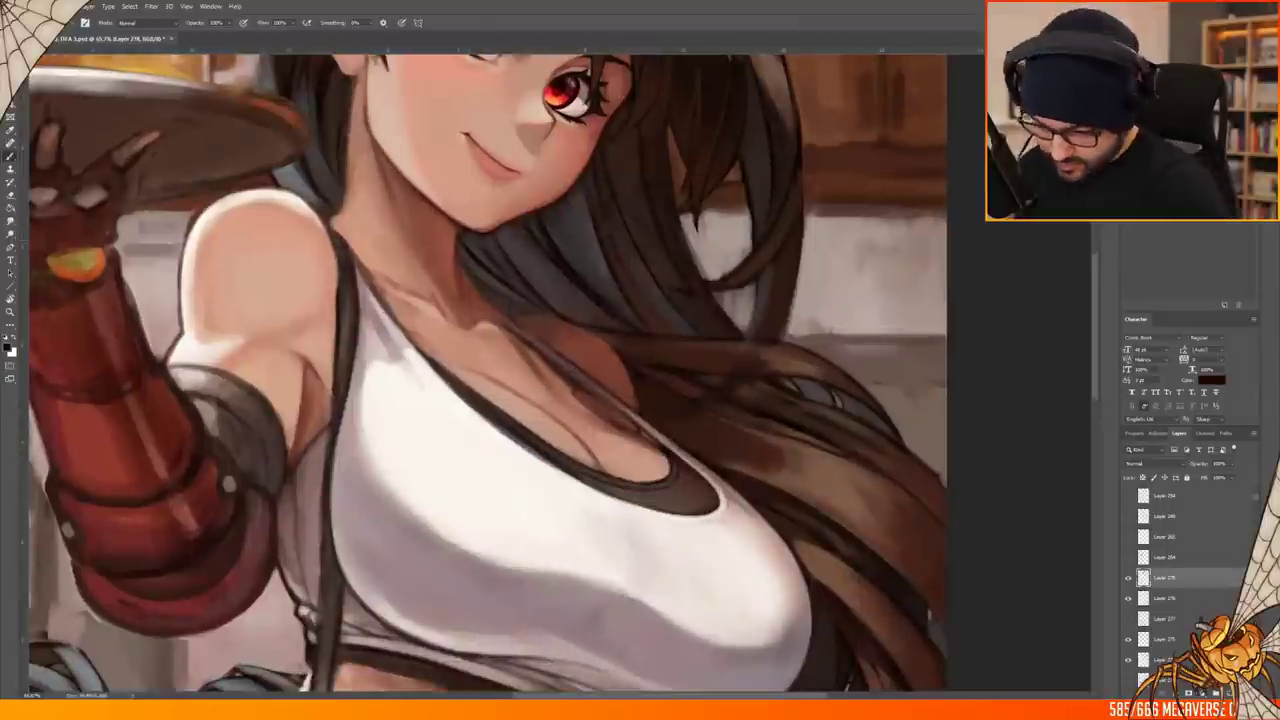
# Define the blue-grey and brown hair strands beside the jaw and neck with sampled dark tones
pyautogui.scroll(-5, 600, 380)
pyautogui.scroll(5, 714, 257)
pyautogui.scroll(-5, 600, 380)
pyautogui.scroll(5, 470, 200)
pyautogui.scroll(-5, 483, 303)
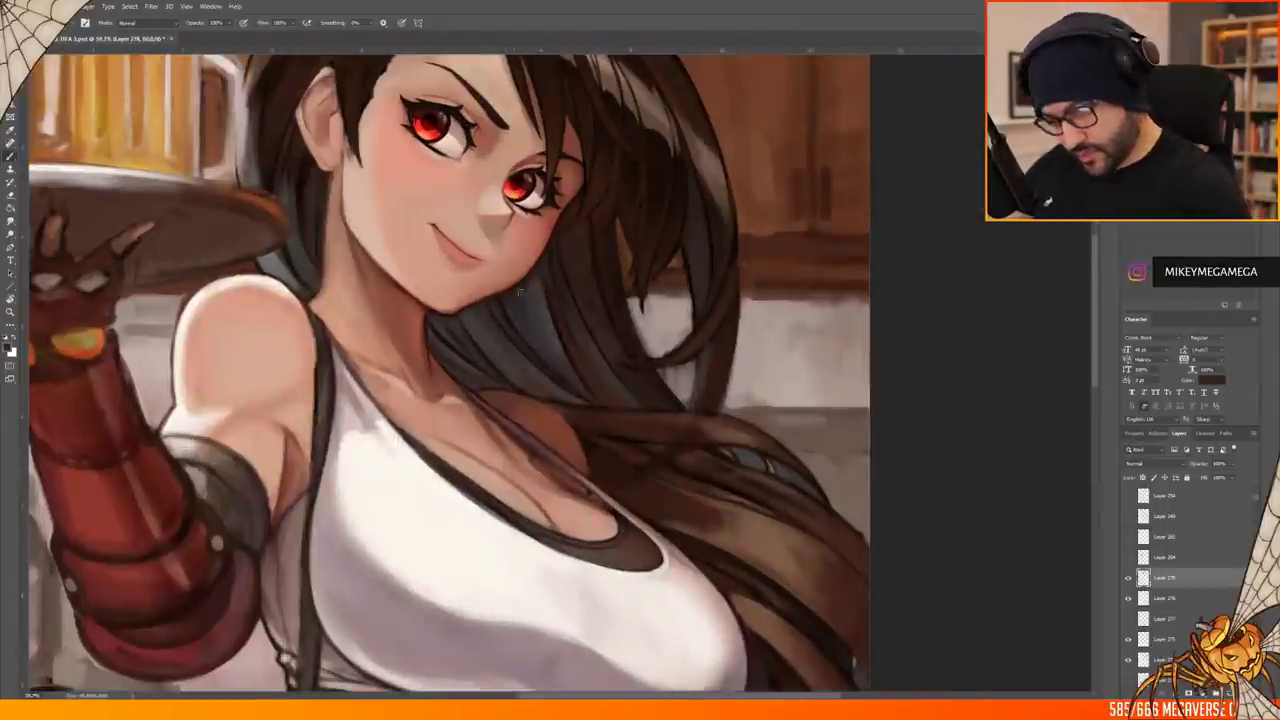
pyautogui.scroll(5, 569, 322)
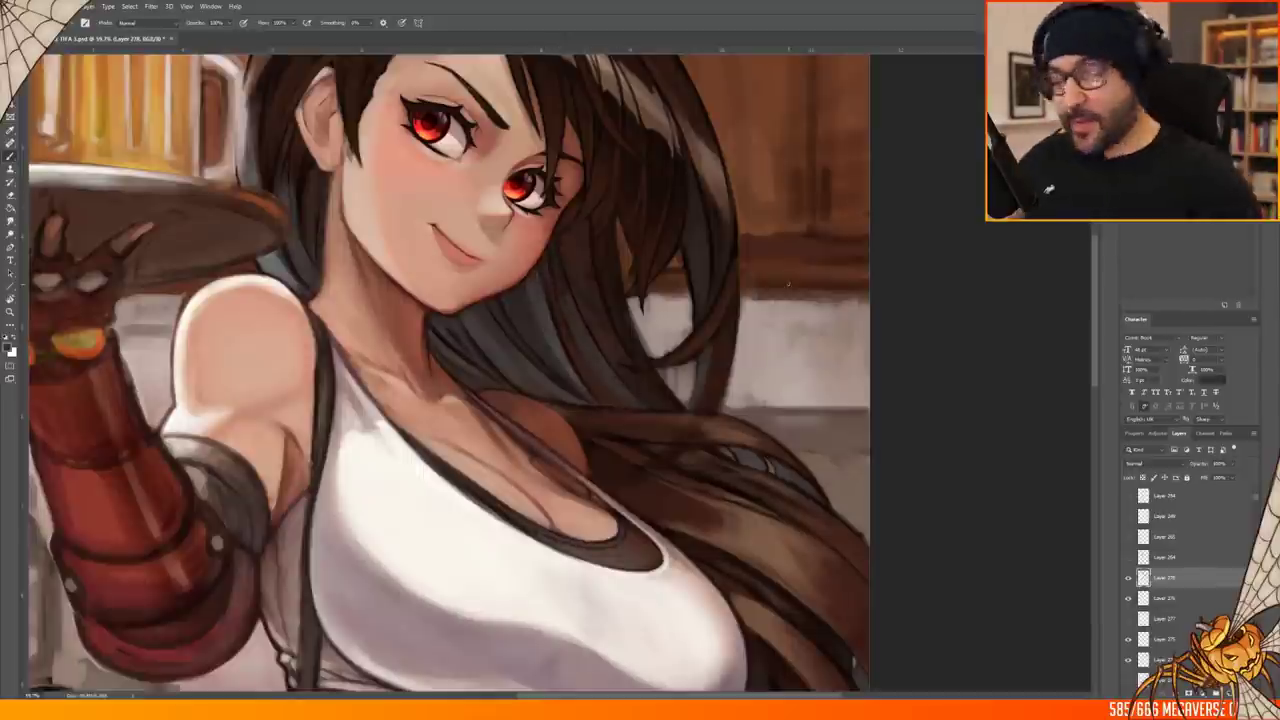
pyautogui.moveTo(787, 284); pyautogui.dragTo(932, 339)
pyautogui.click(22, 6)
pyautogui.click(45, 112)
pyautogui.hotkey('ctrl', '-')
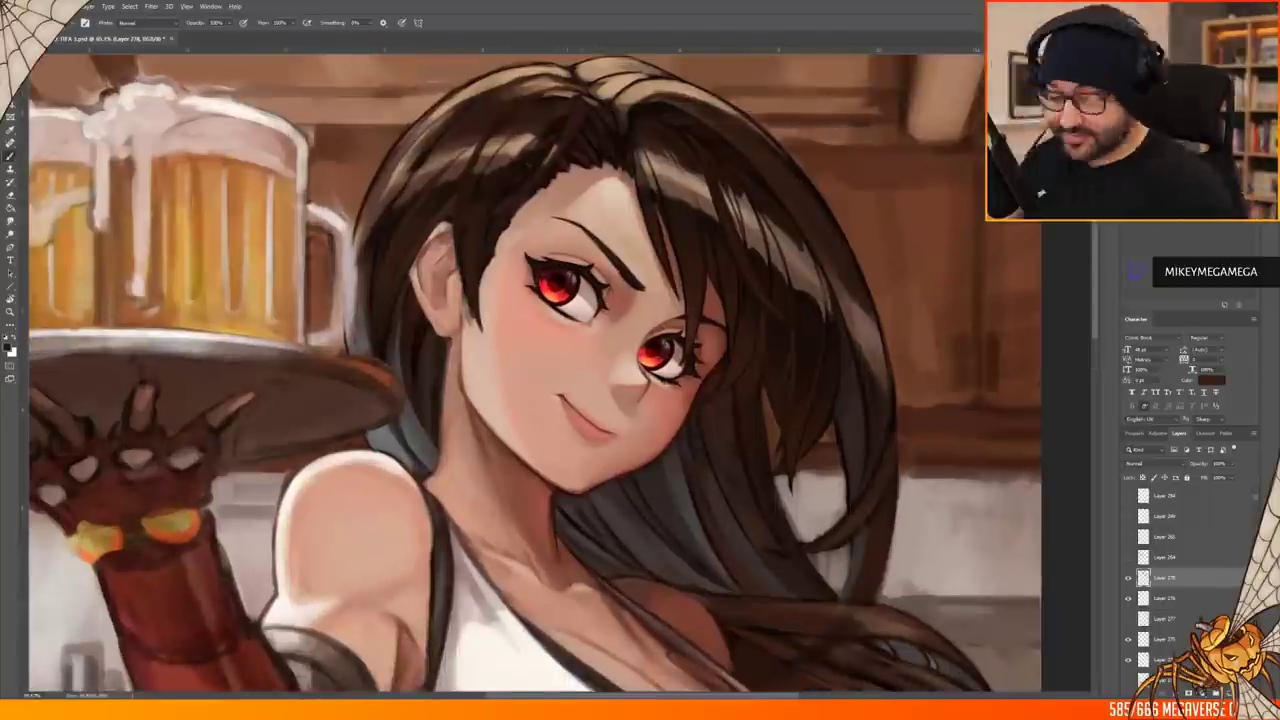
pyautogui.hotkey('ctrl', '-')
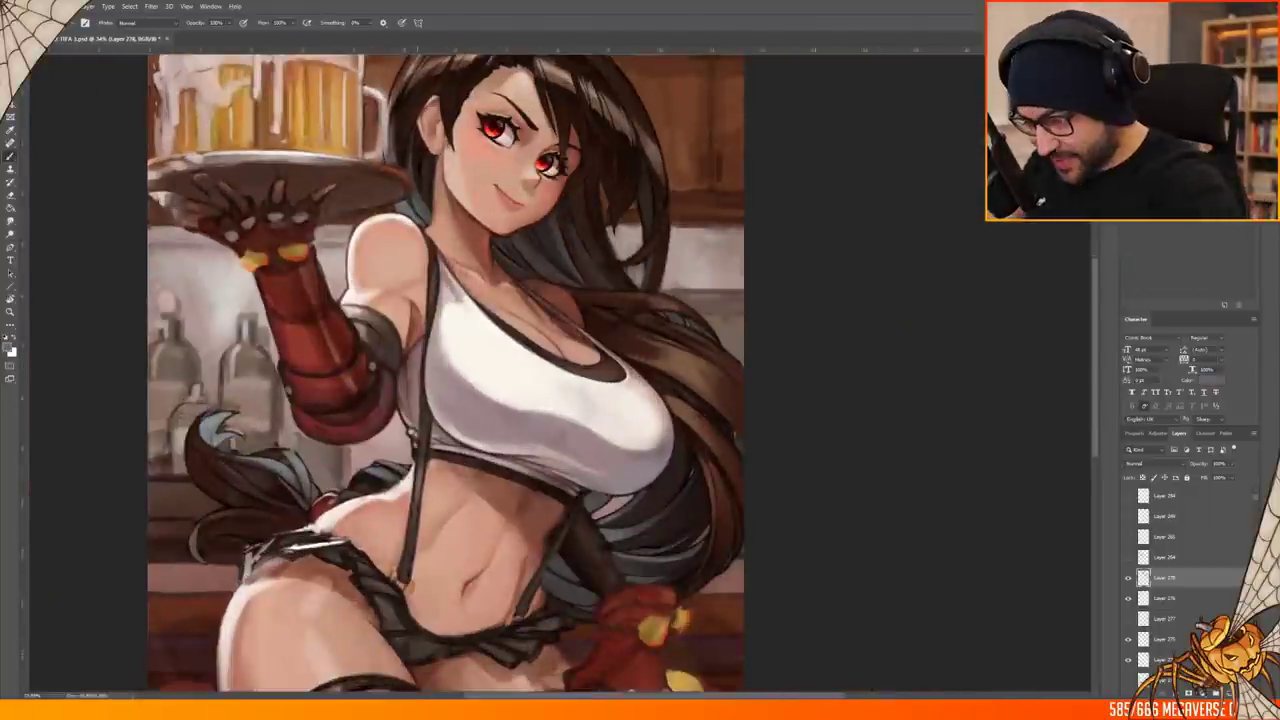
pyautogui.hotkey('ctrl', '+')
pyautogui.moveTo(529, 275); pyautogui.dragTo(513, 315)
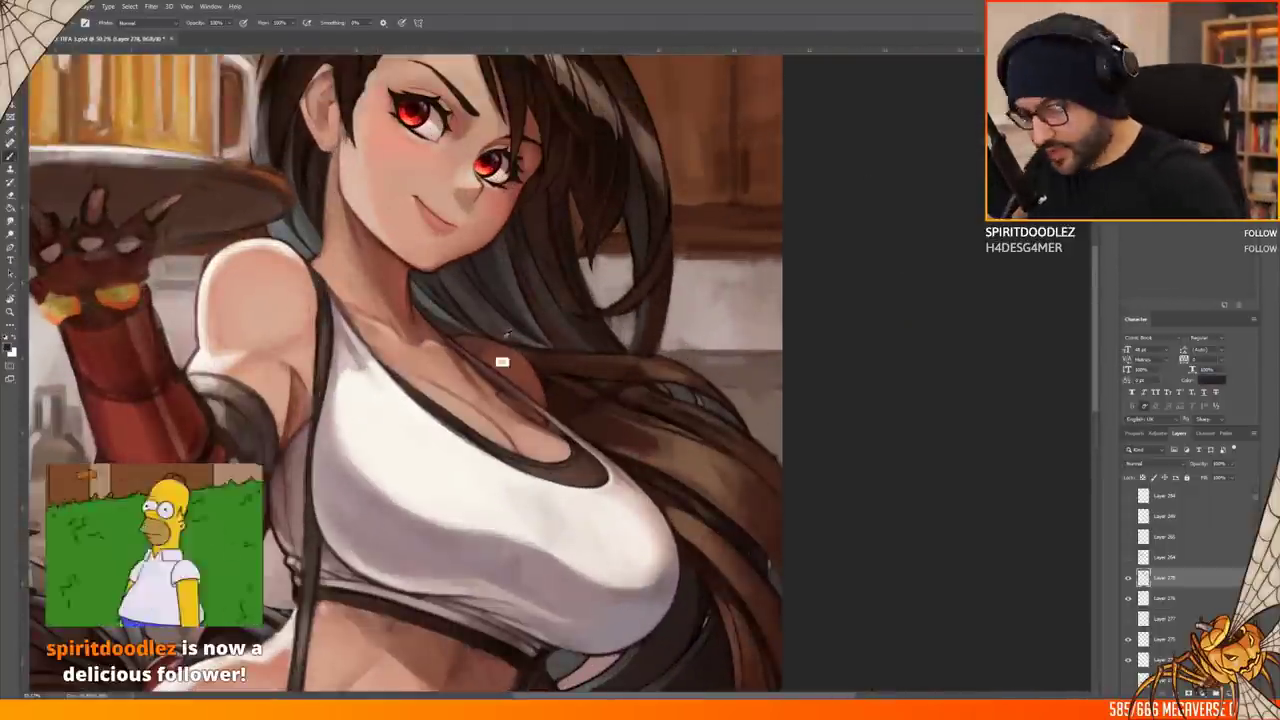
pyautogui.hotkey('ctrl', '+')
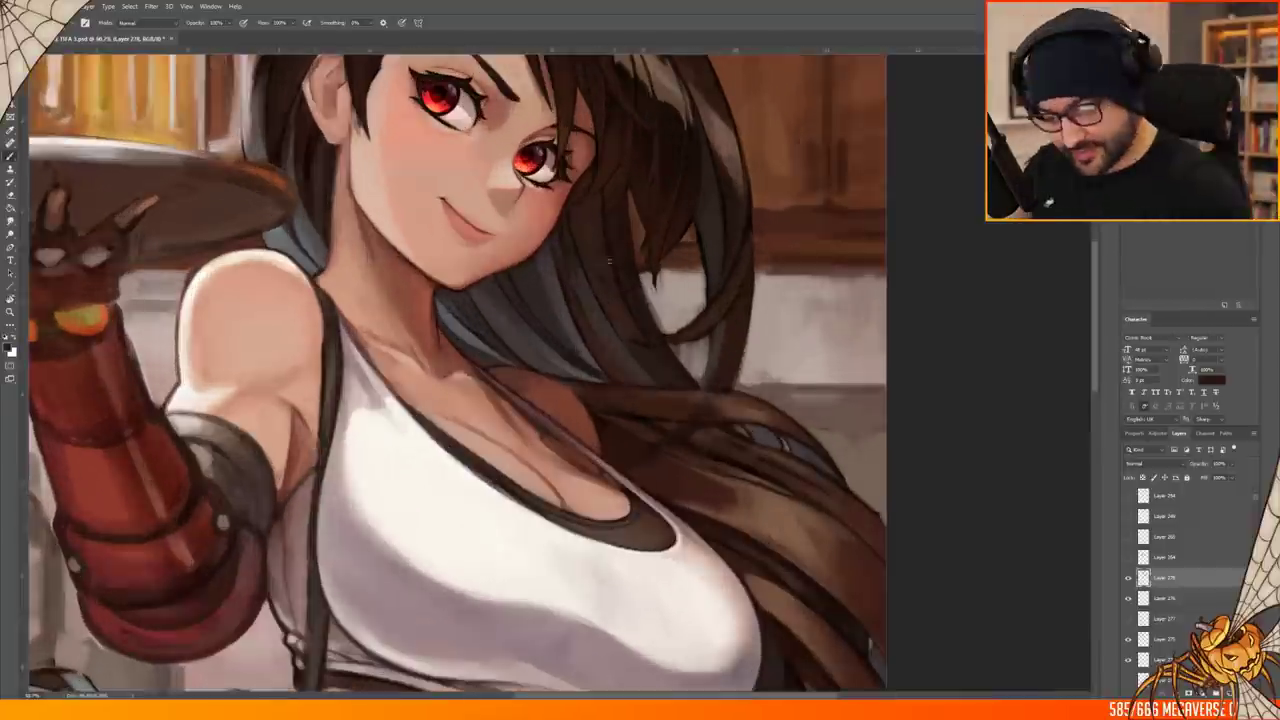
# Check the full figure and flip the painting back horizontally
pyautogui.hotkey('ctrl', '-')
pyautogui.hotkey('ctrl', '-')
pyautogui.hotkey('ctrl', '-')
pyautogui.hotkey('ctrl', '+')
pyautogui.hotkey('ctrl', '+')
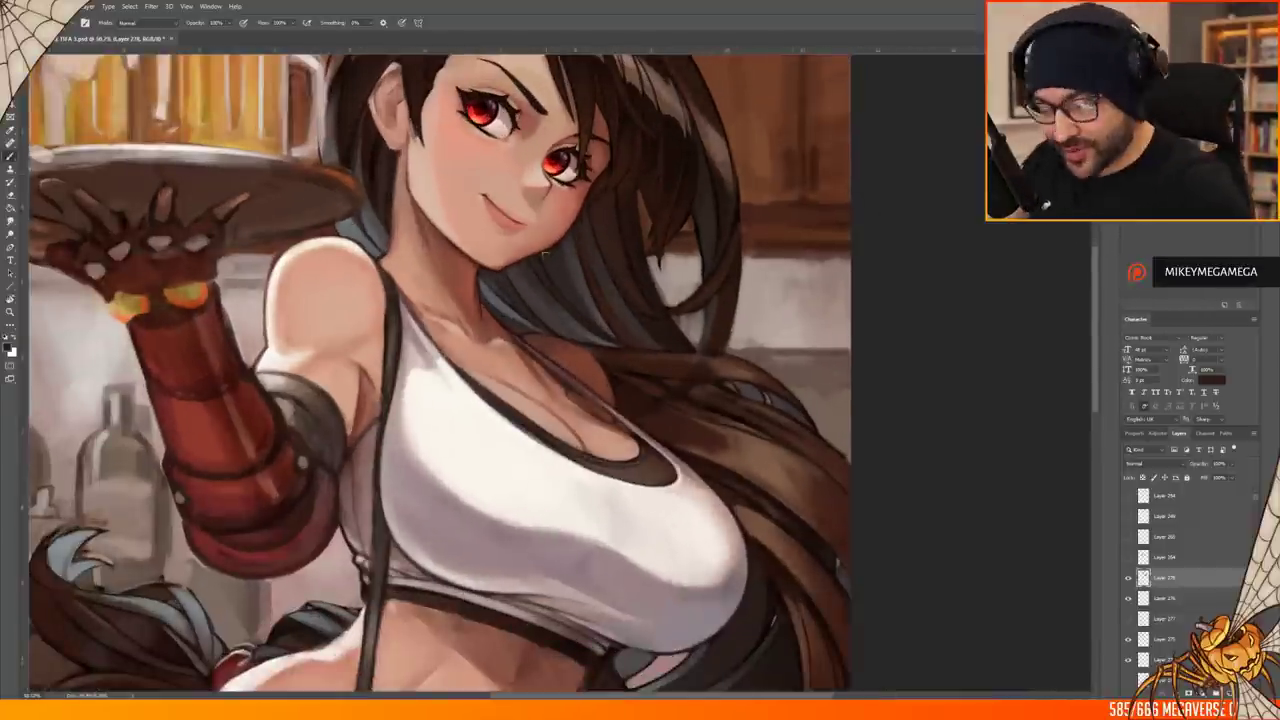
pyautogui.hotkey('ctrl', '-')
pyautogui.scroll(2, 500, 229)
pyautogui.hotkey('ctrl', '0')
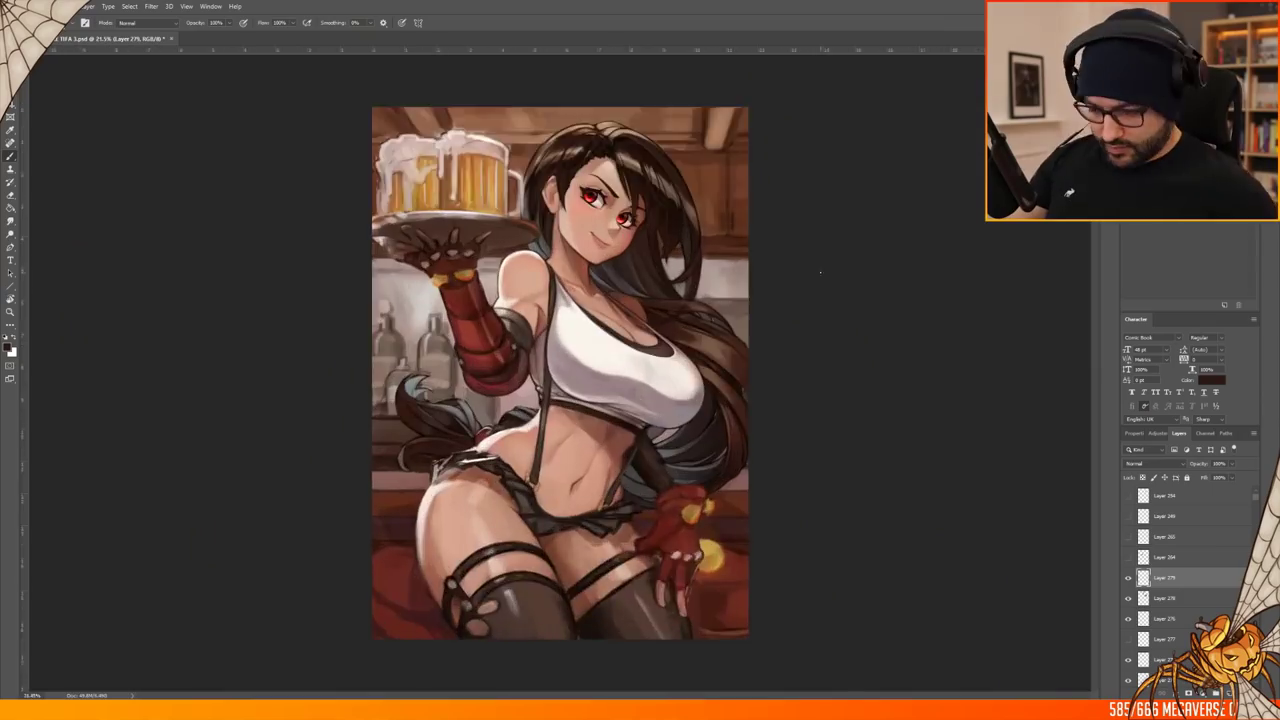
pyautogui.scroll(3, 686, 252)
pyautogui.scroll(-3, 413, 228)
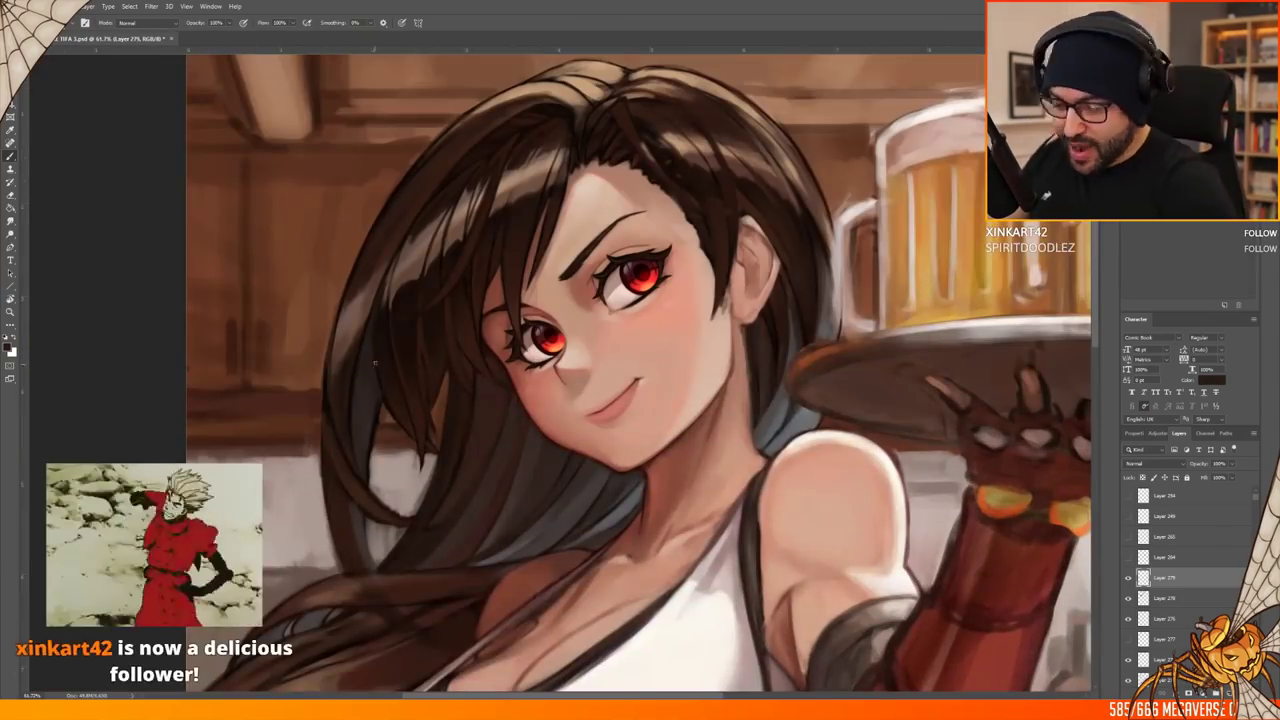
# Reshape the pointed locks beside the far cheek with sampled dark brown on new layers
pyautogui.scroll(3, 413, 228)
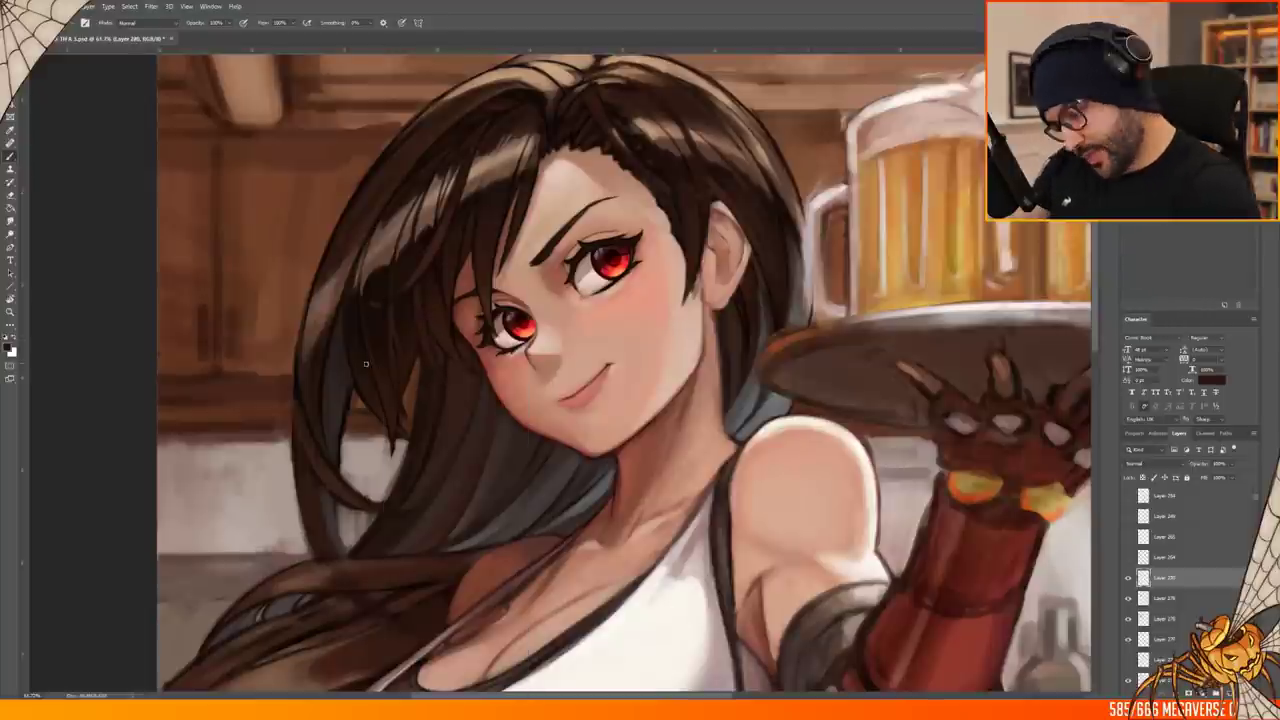
pyautogui.keyDown('alt'); pyautogui.click(419, 445); pyautogui.keyUp('alt')
pyautogui.scroll(1, 419, 445)
pyautogui.hotkey('ctrl', '0')
pyautogui.scroll(2, 580, 370)
pyautogui.press('l')
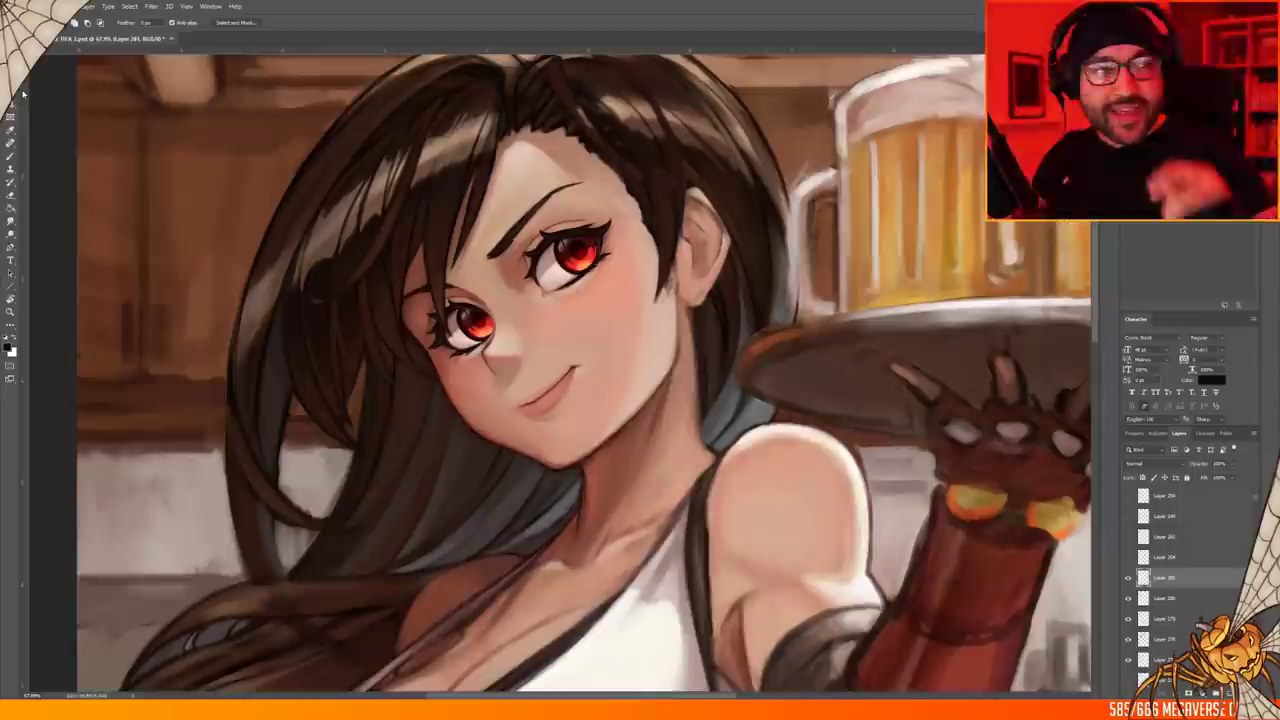
pyautogui.scroll(-2, 704, 272)
pyautogui.press('b')
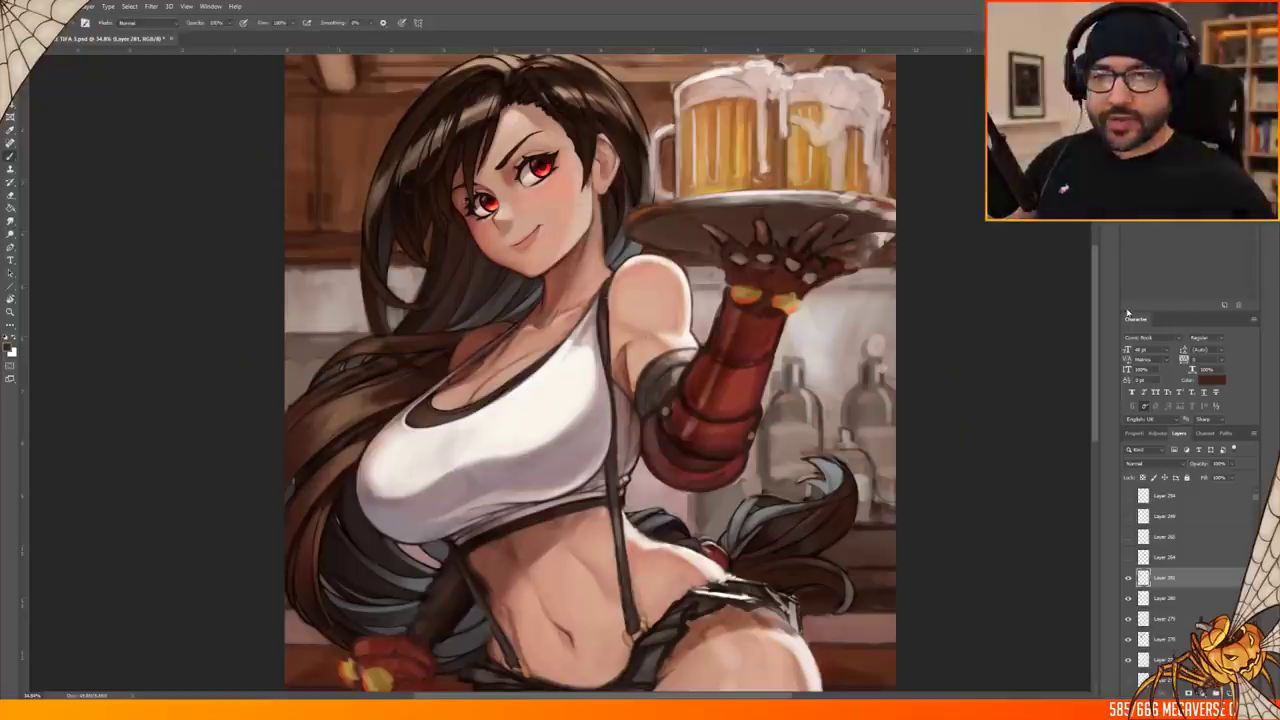
# Rotate the canvas view and define the long hair flowing beside the chest with sampled browns
pyautogui.press('m')
pyautogui.scroll(3, 590, 370)
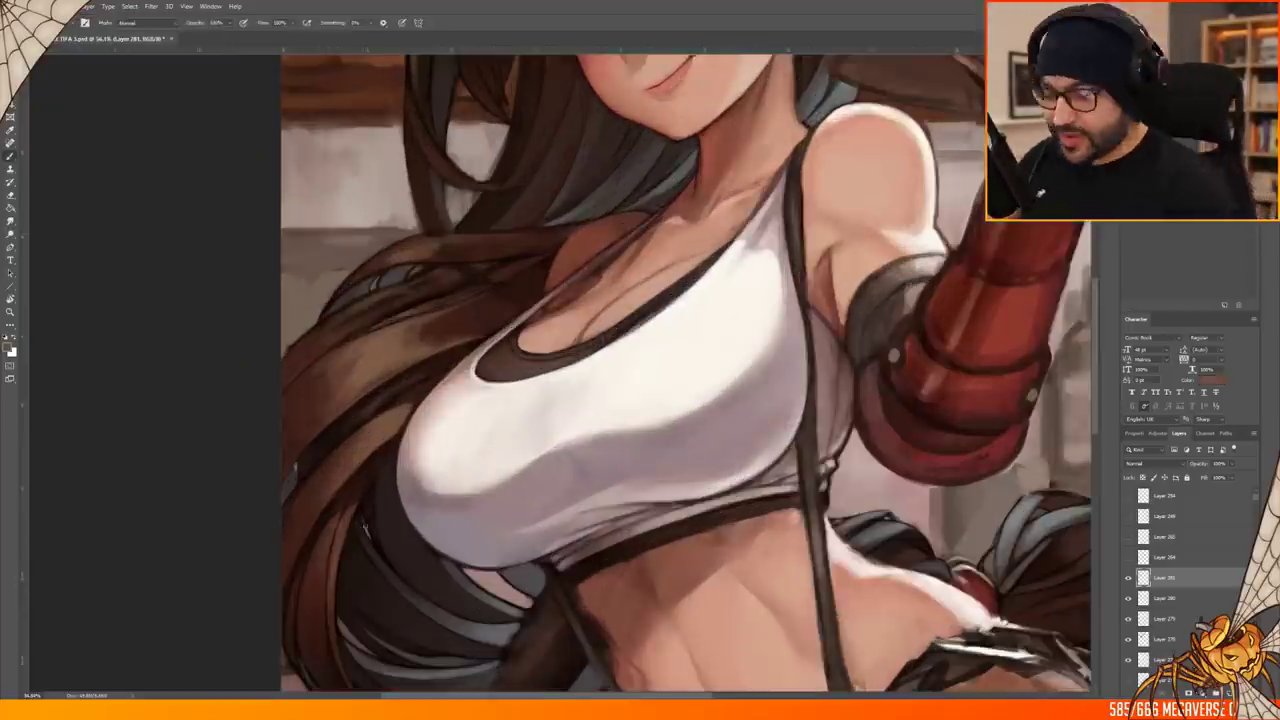
pyautogui.press('b')
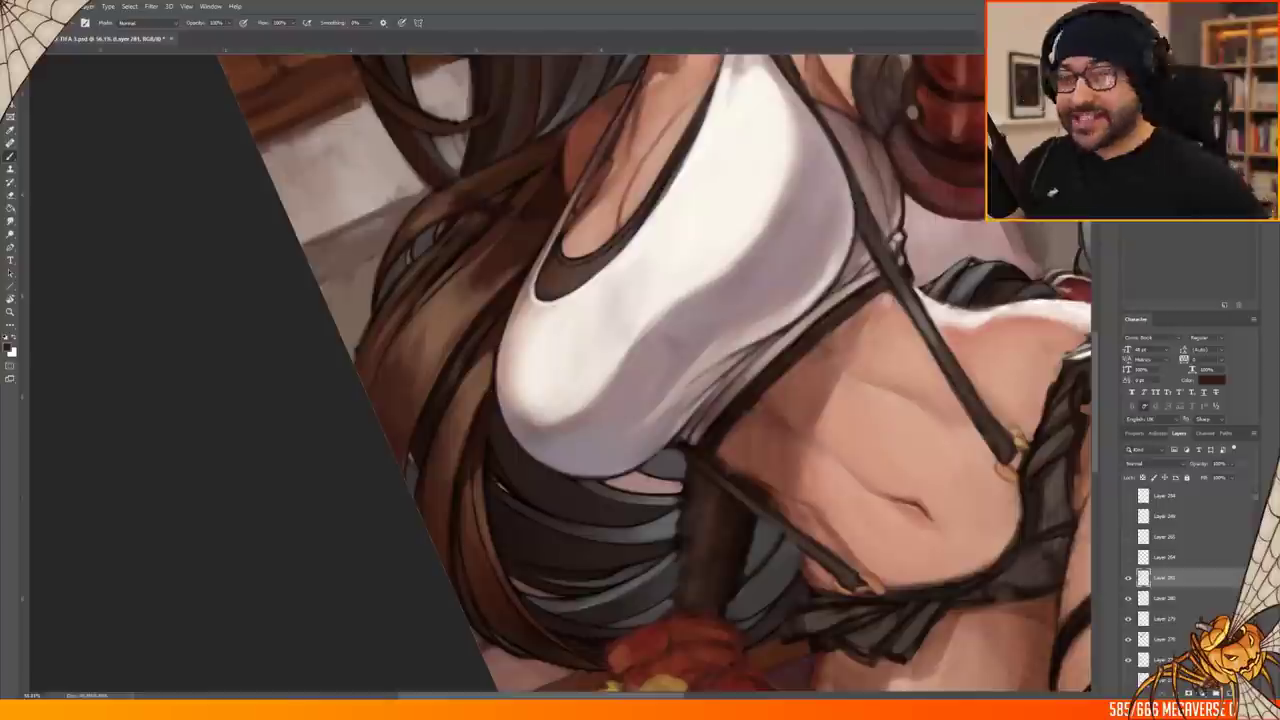
pyautogui.scroll(2, 453, 270)
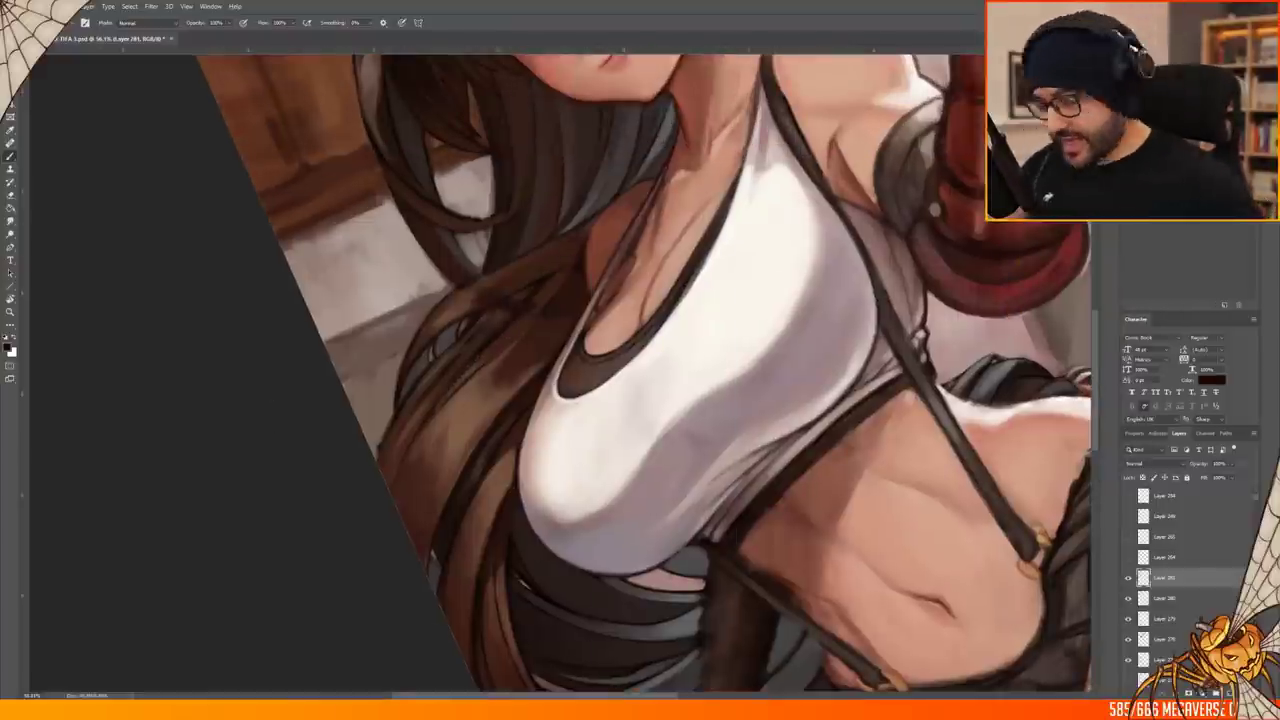
pyautogui.scroll(2, 350, 240)
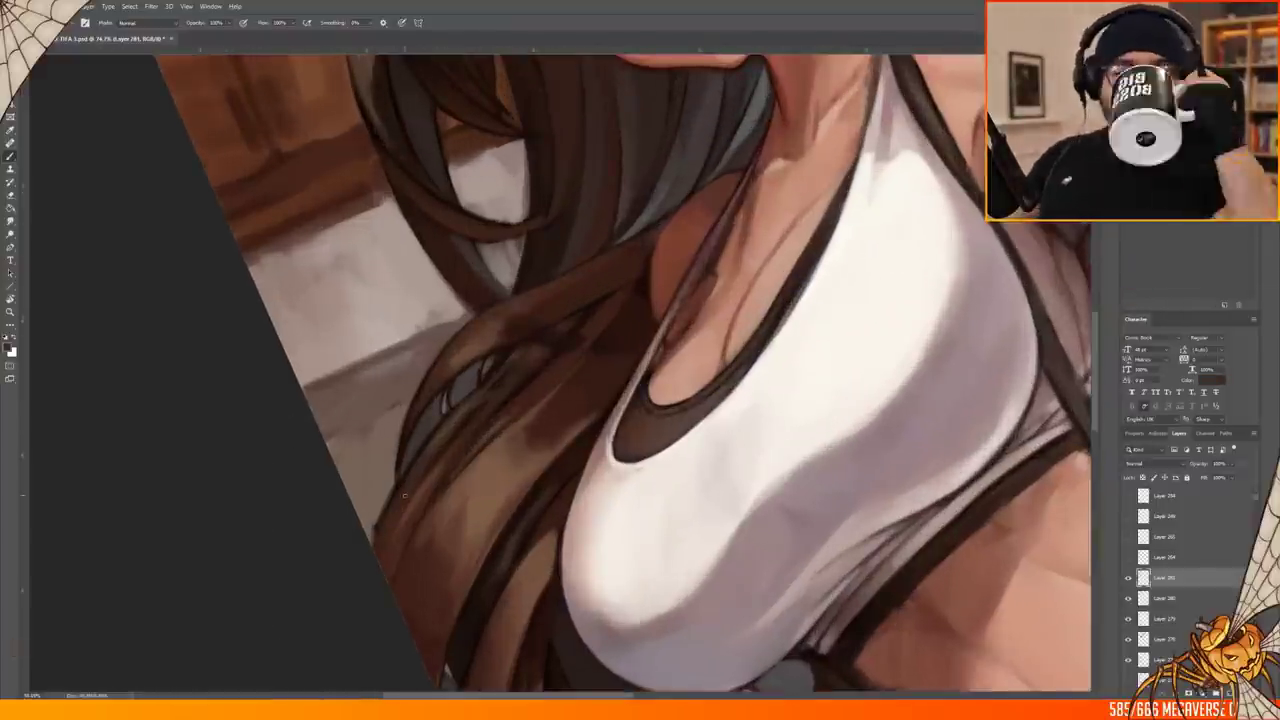
pyautogui.scroll(-4, 366, 276)
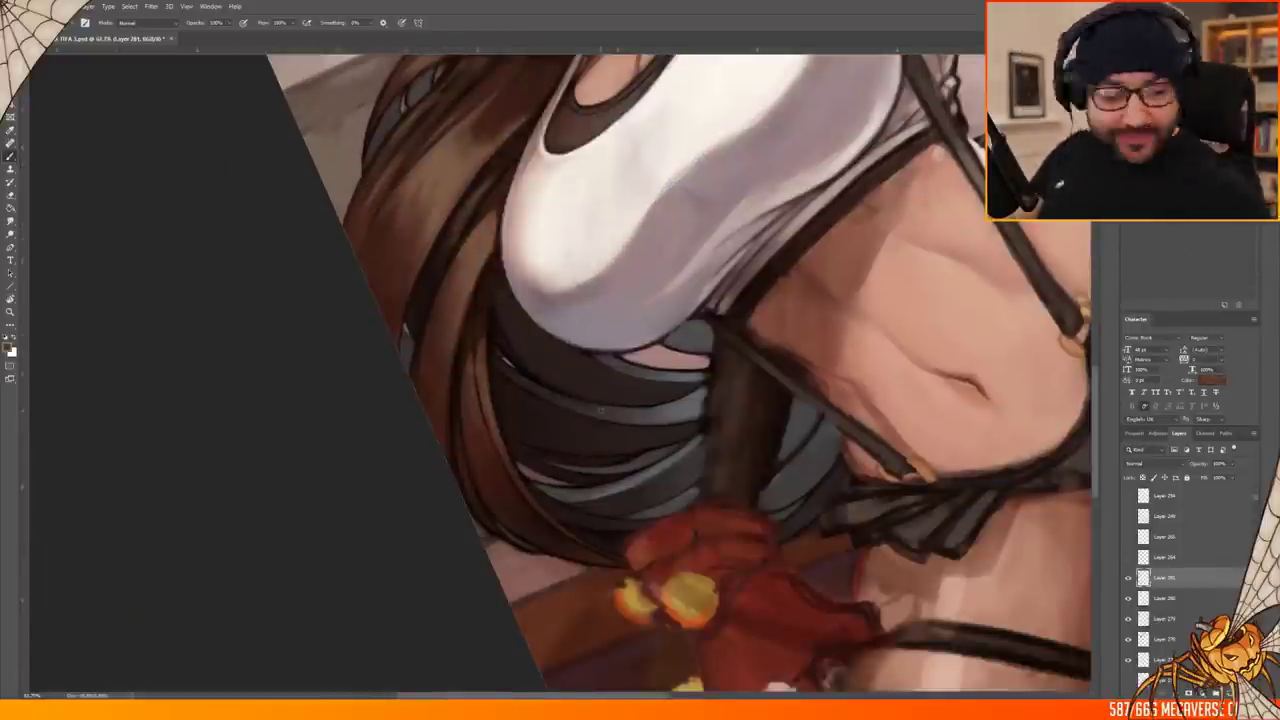
pyautogui.scroll(5, 601, 411)
pyautogui.scroll(2, 440, 373)
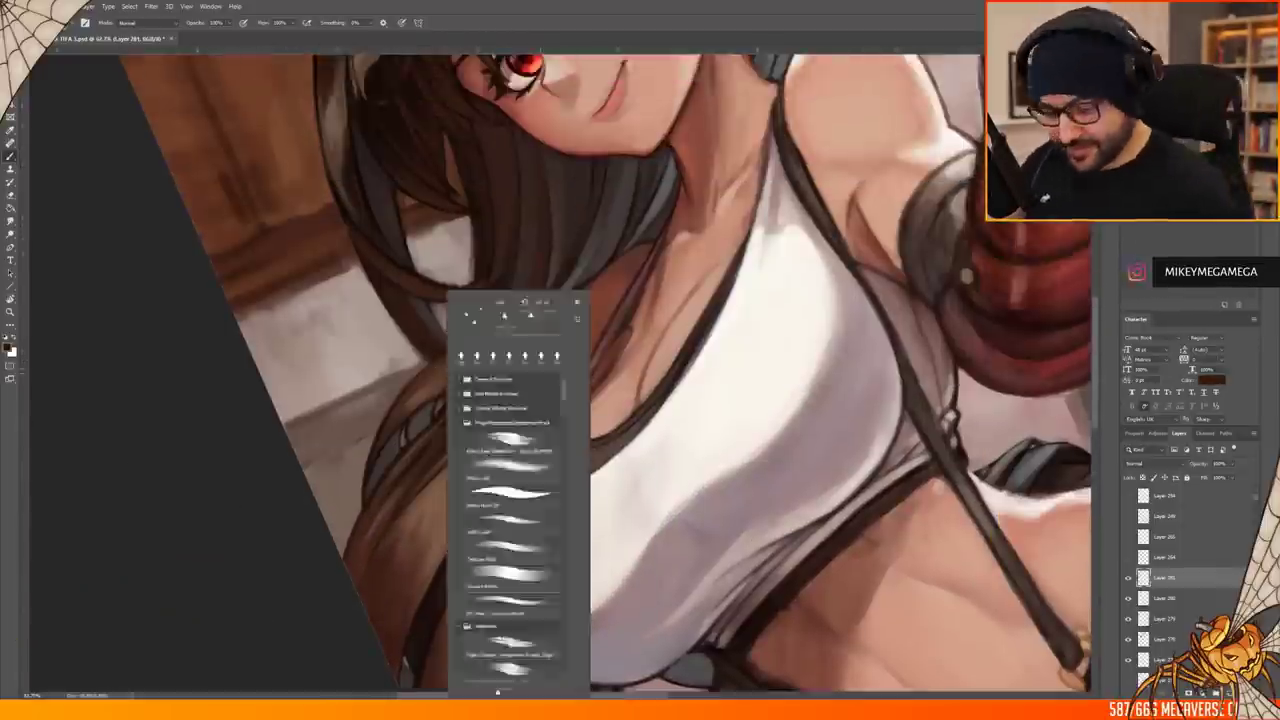
# Paint a curved lock with a flicked, pointed tip in the hair above the far shoulder on new layers
pyautogui.scroll(-5, 440, 373)
pyautogui.scroll(3, 600, 229)
pyautogui.scroll(-4, 576, 148)
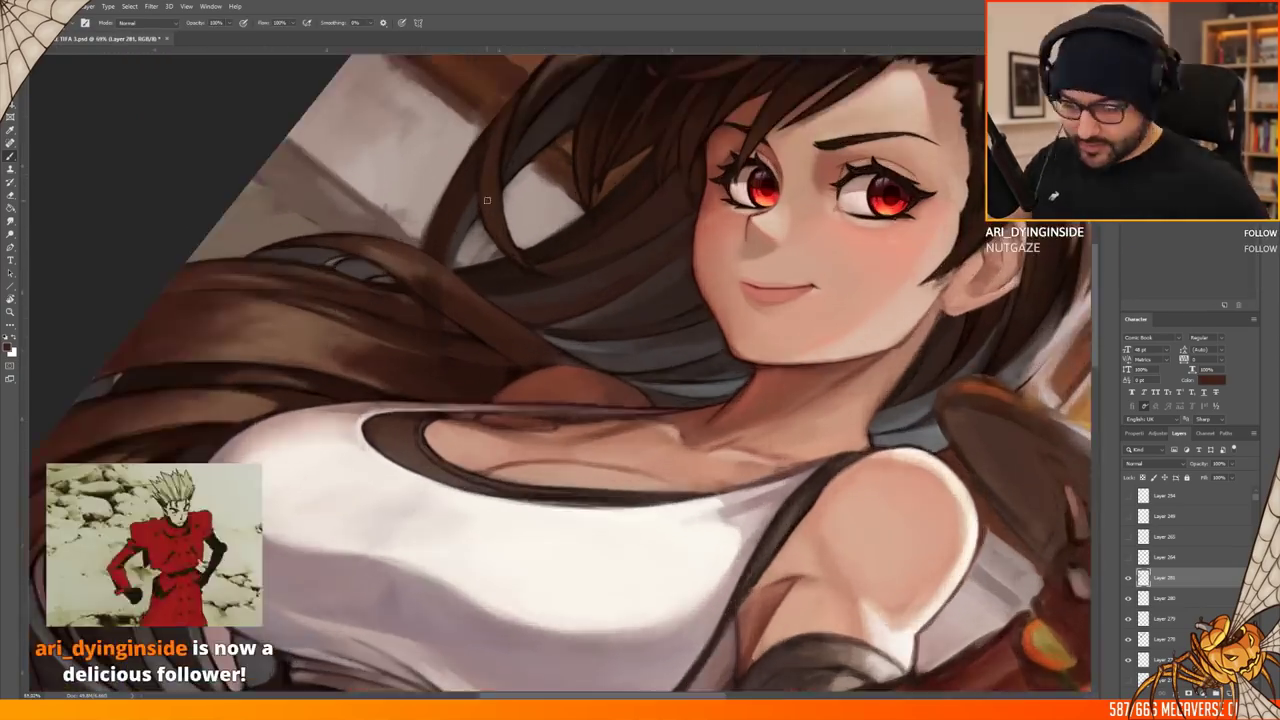
pyautogui.scroll(3, 498, 140)
pyautogui.scroll(-4, 560, 370)
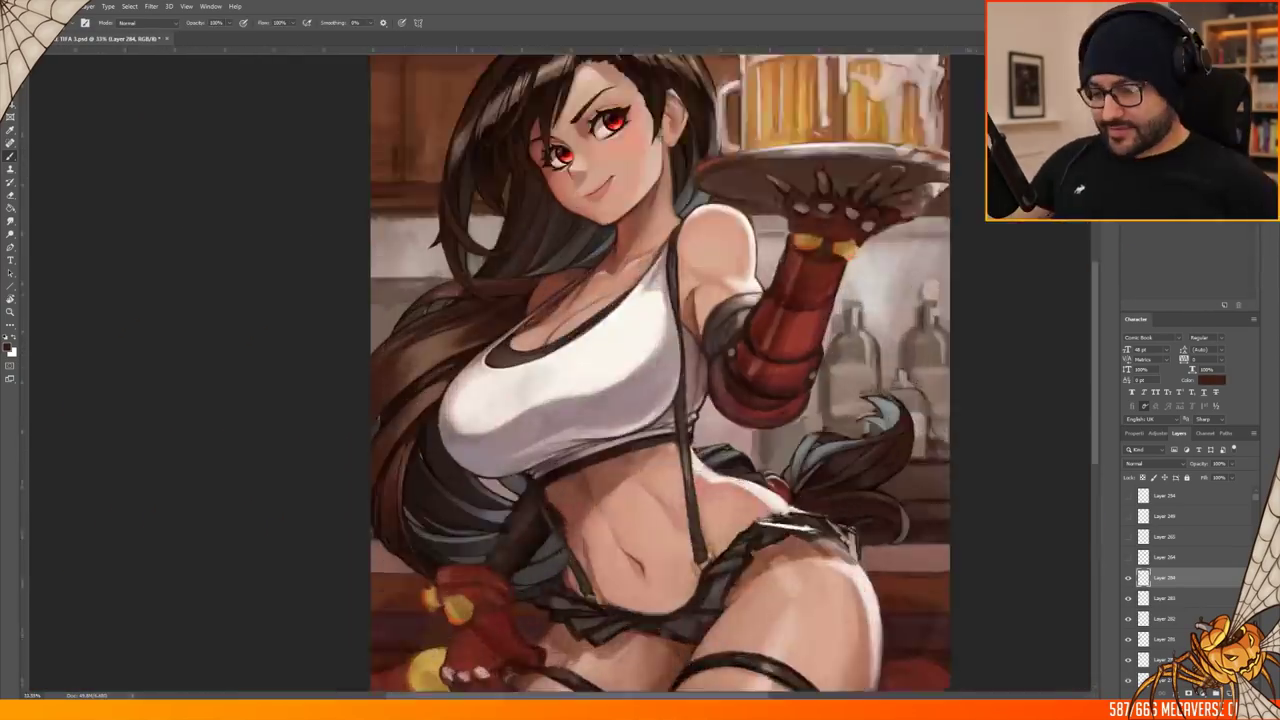
# Extend and refine the curved locks sweeping over the far shoulder and down beside the chest on new layers
pyautogui.scroll(4, 714, 400)
pyautogui.scroll(-3, 640, 380)
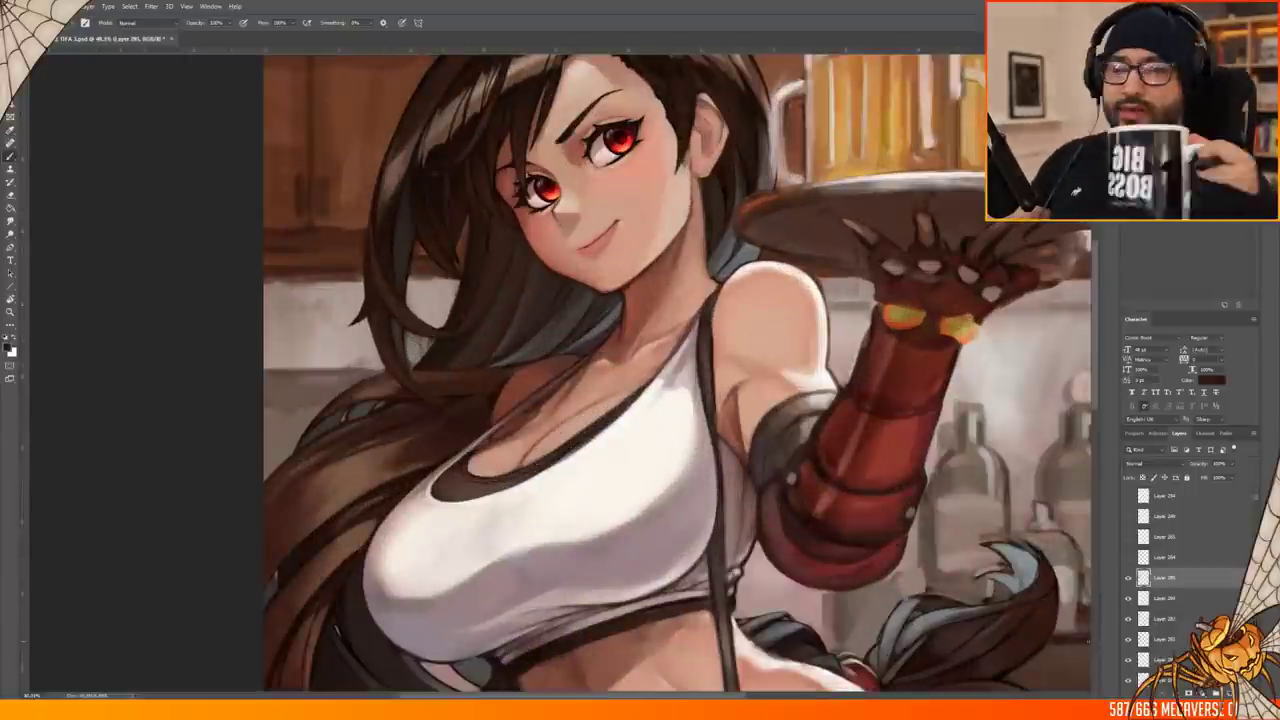
pyautogui.scroll(-4, 357, 322)
pyautogui.scroll(5, 357, 322)
pyautogui.scroll(-3, 506, 289)
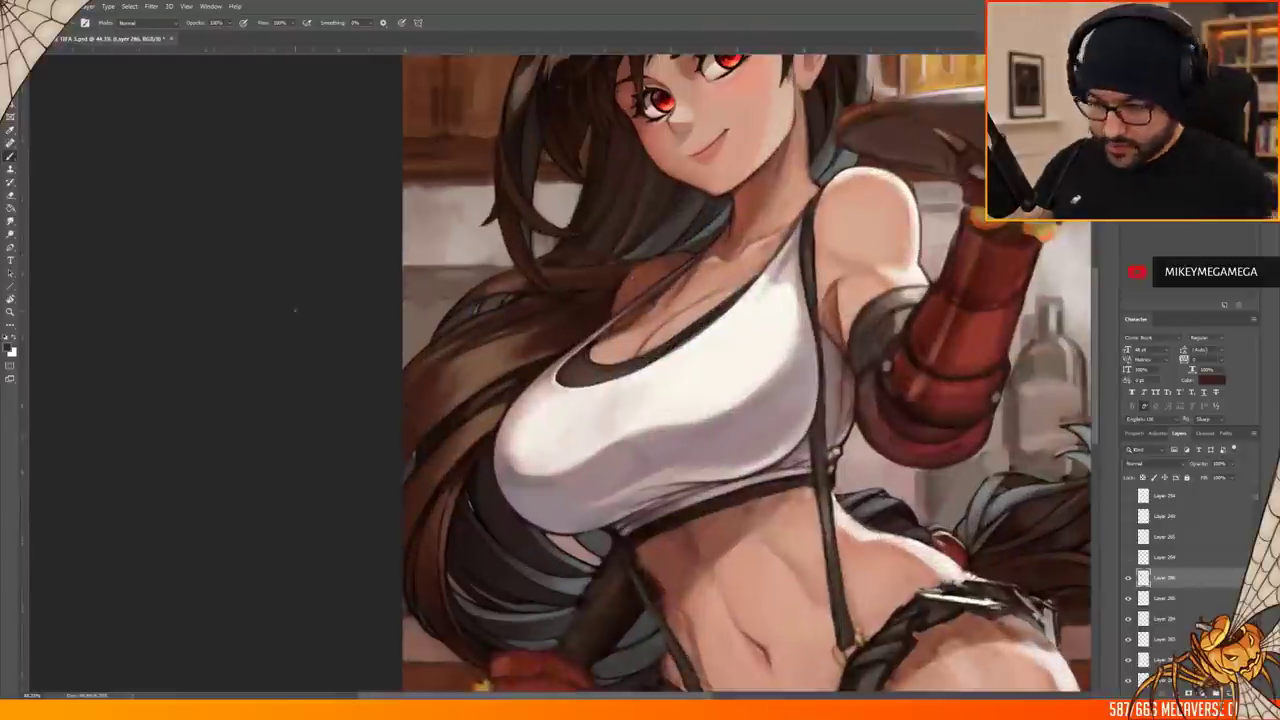
pyautogui.moveTo(506, 289); pyautogui.dragTo(514, 271)
pyautogui.scroll(4, 514, 271)
pyautogui.moveTo(640, 380); pyautogui.dragTo(666, 321)
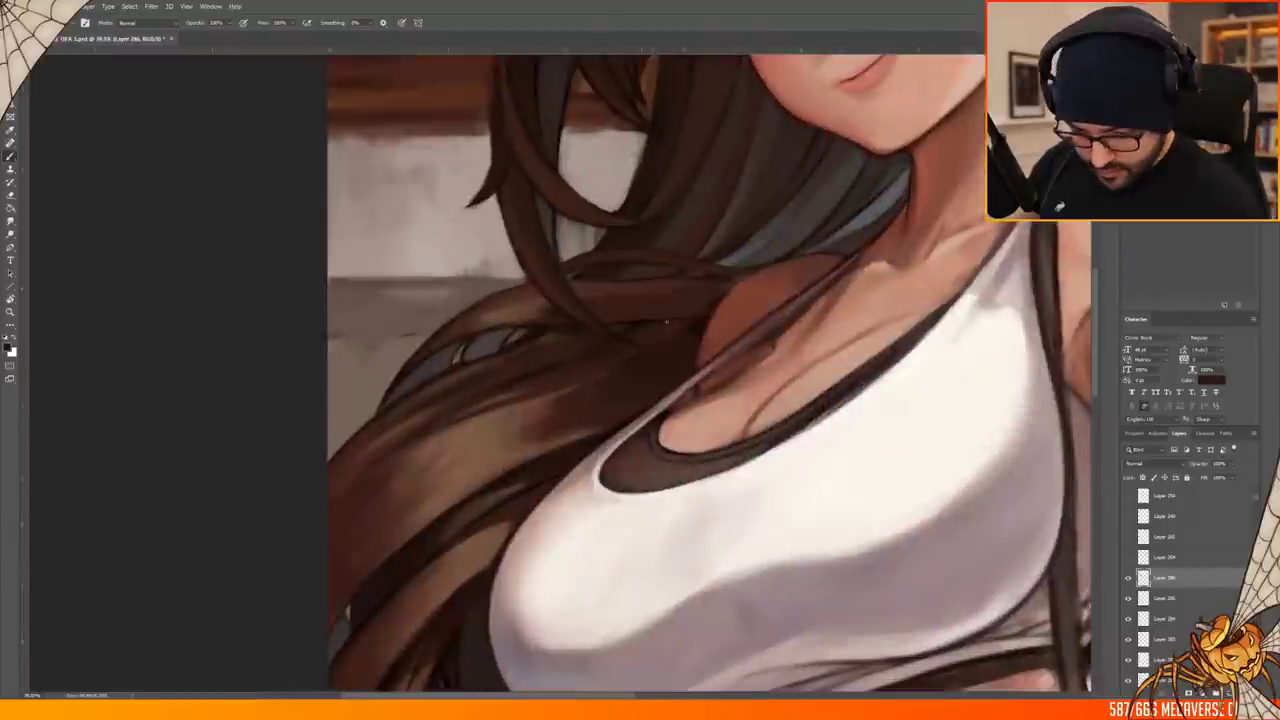
pyautogui.moveTo(455, 332); pyautogui.dragTo(430, 360)
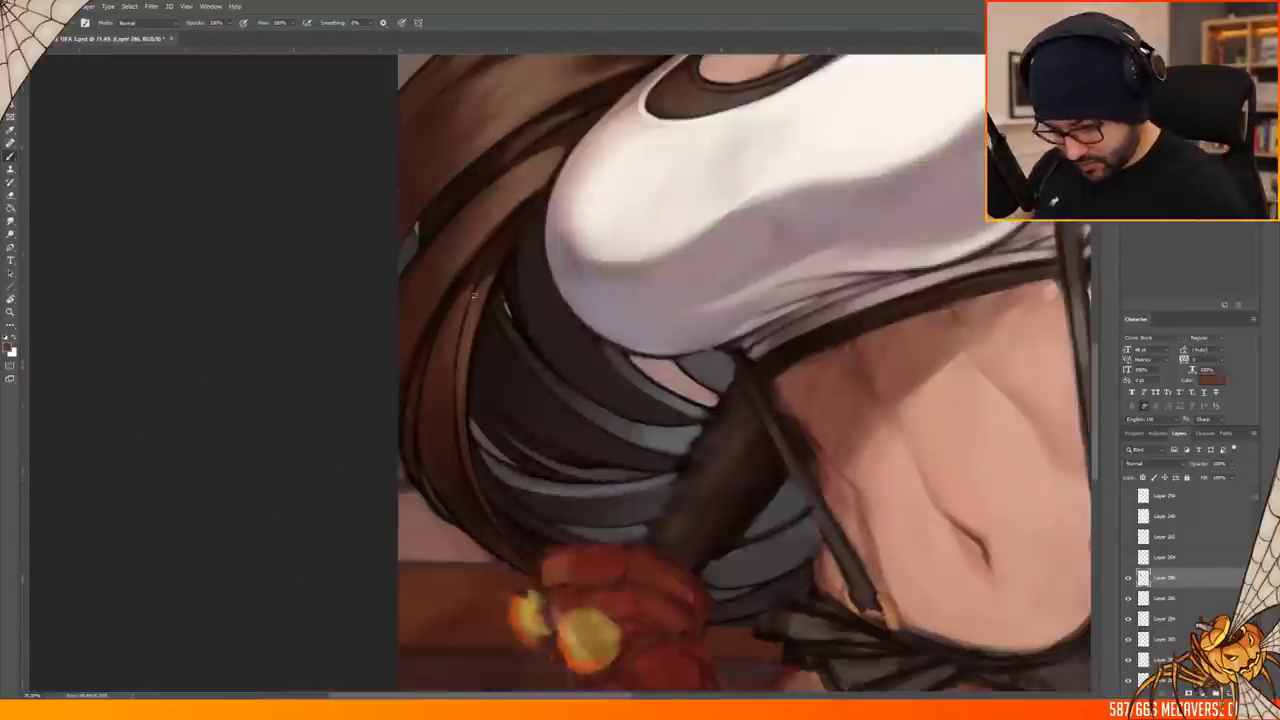
# Shade the long hair beside the chest with dark brown on a Multiply layer and define its strands on new layers
pyautogui.scroll(-4, 400, 380)
pyautogui.scroll(3, 341, 397)
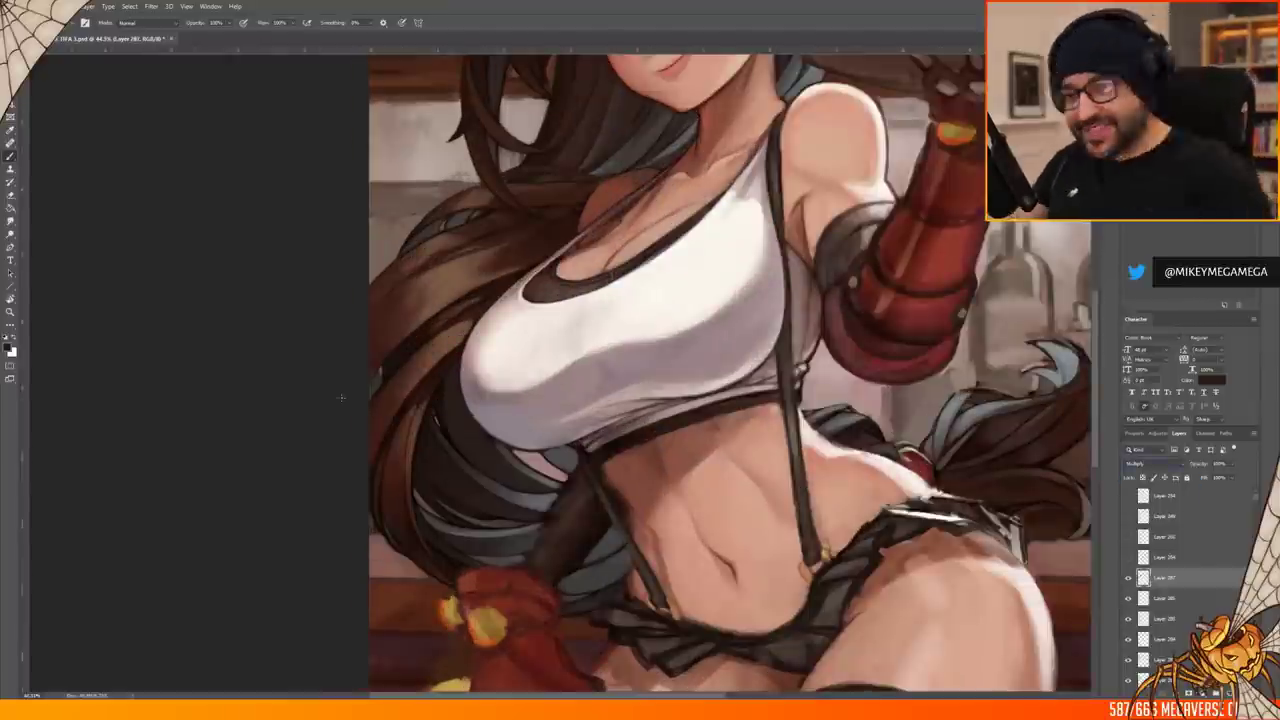
pyautogui.scroll(-2, 730, 370)
pyautogui.moveTo(730, 370); pyautogui.dragTo(660, 460)
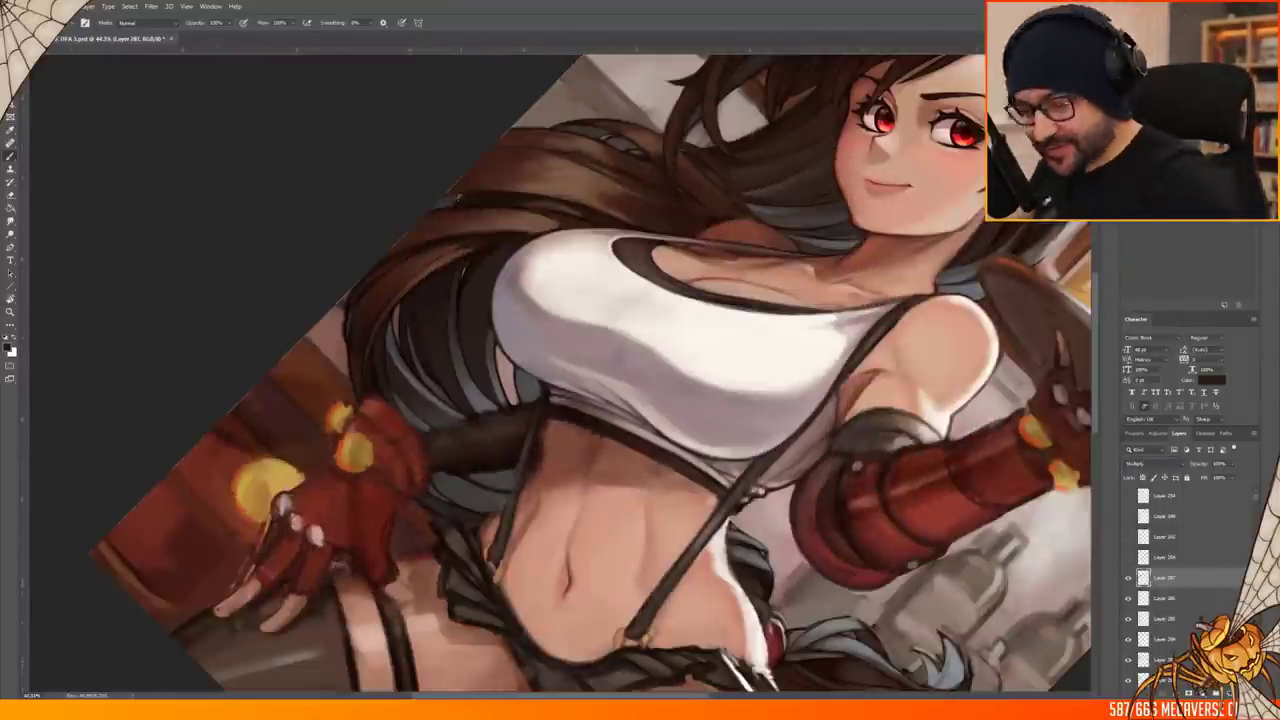
pyautogui.moveTo(348, 344); pyautogui.dragTo(474, 222)
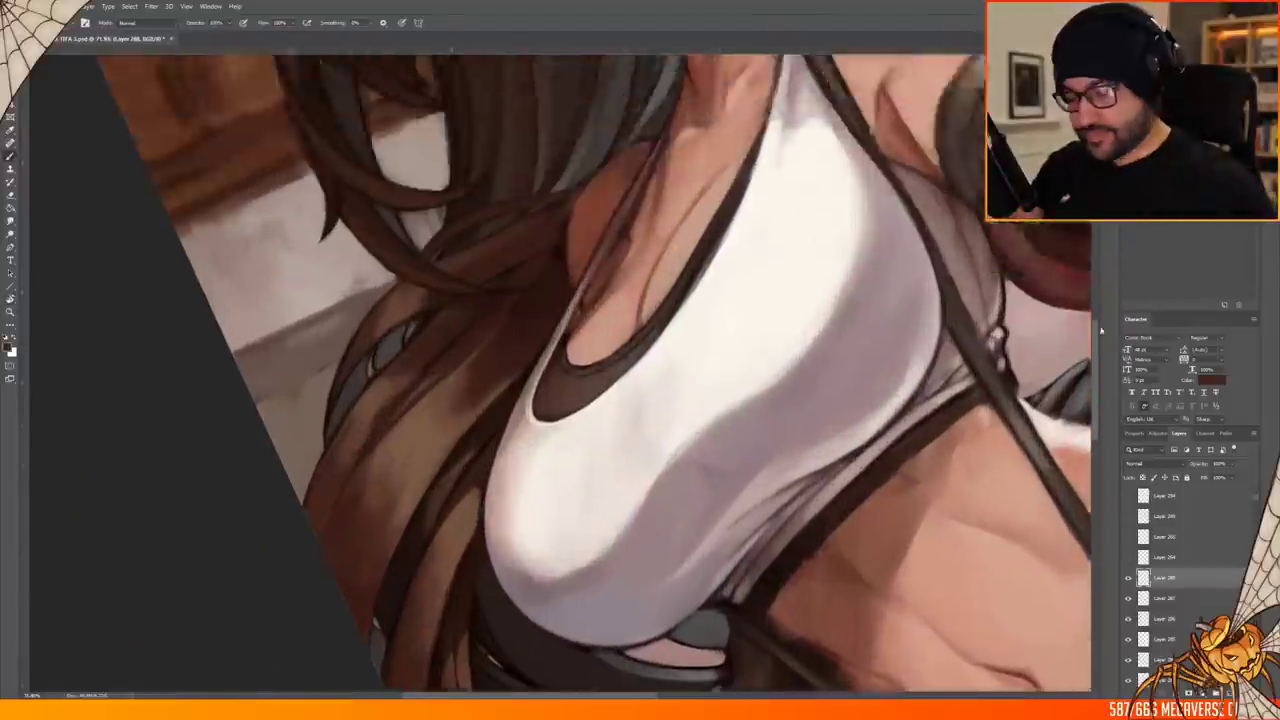
pyautogui.moveTo(474, 222); pyautogui.dragTo(478, 310)
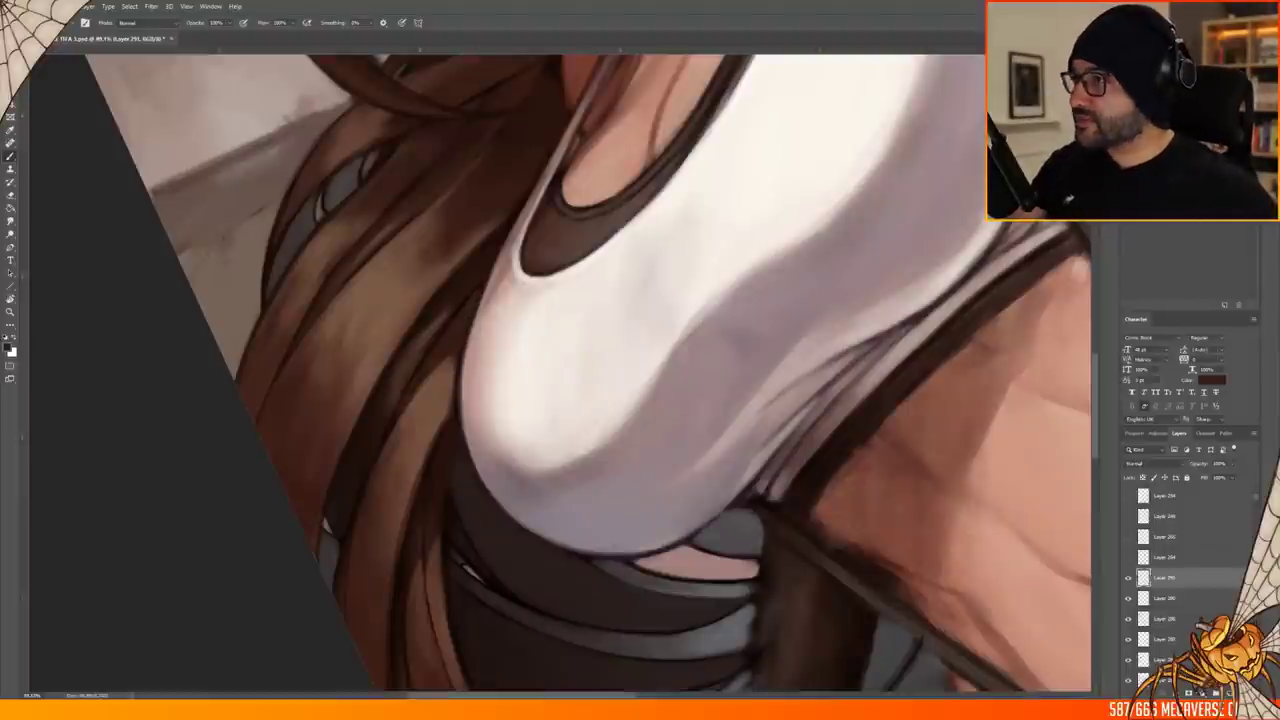
# Darken the hair behind the jaw and neck with deep brown on a new Multiply layer
pyautogui.moveTo(478, 310)
pyautogui.mouseDown()
pyautogui.moveTo(608, 370)
pyautogui.moveTo(440, 298)
pyautogui.mouseUp()
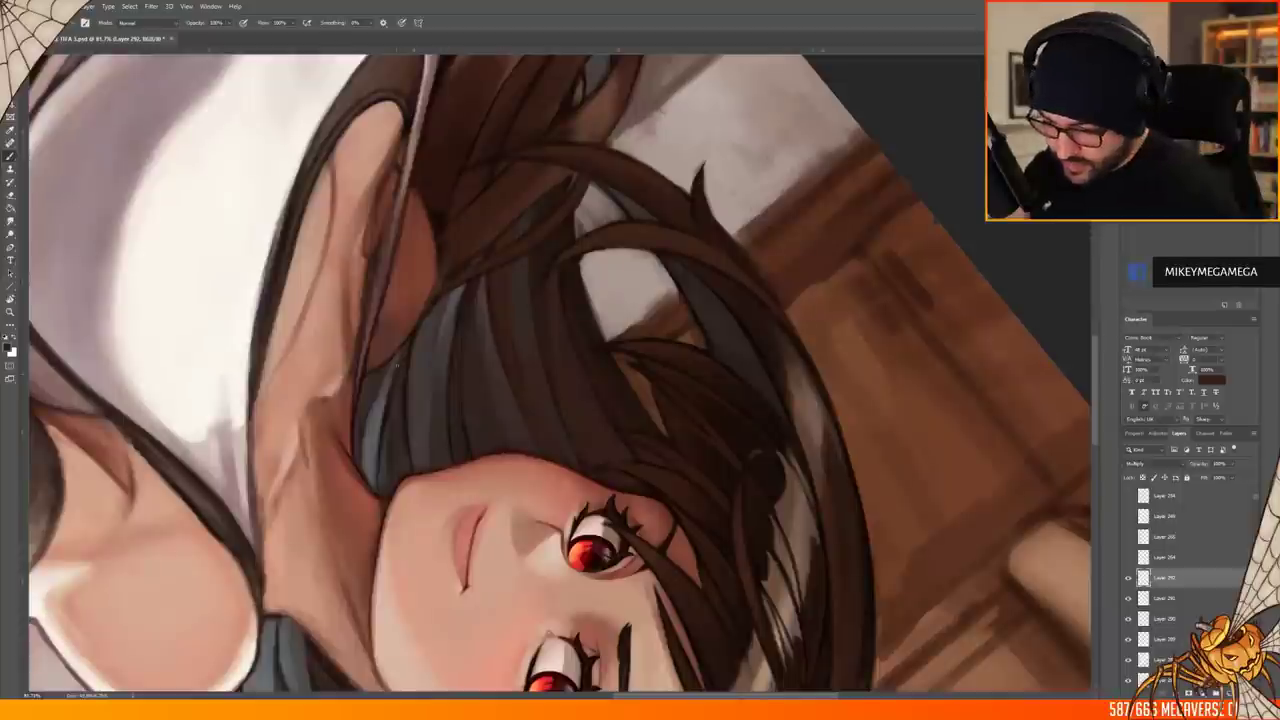
pyautogui.moveTo(440, 298); pyautogui.dragTo(822, 276)
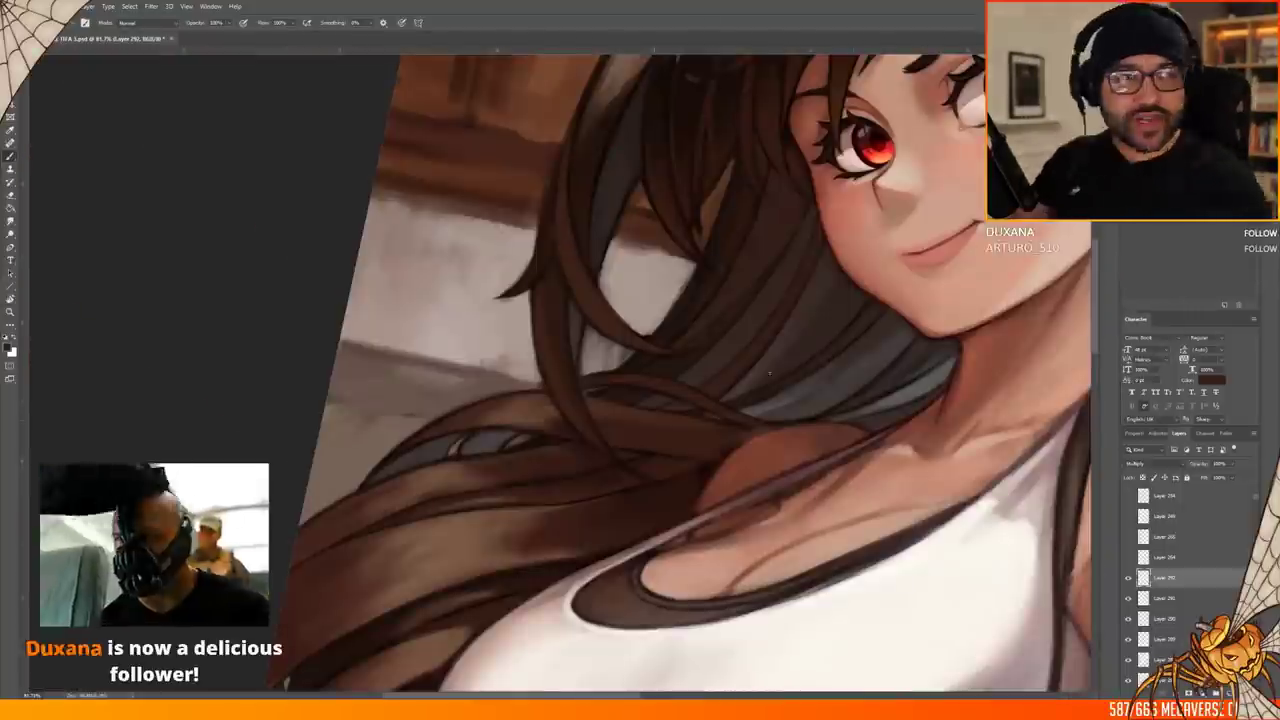
pyautogui.scroll(-3, 565, 370)
pyautogui.scroll(-3, 565, 370)
pyautogui.scroll(3, 565, 370)
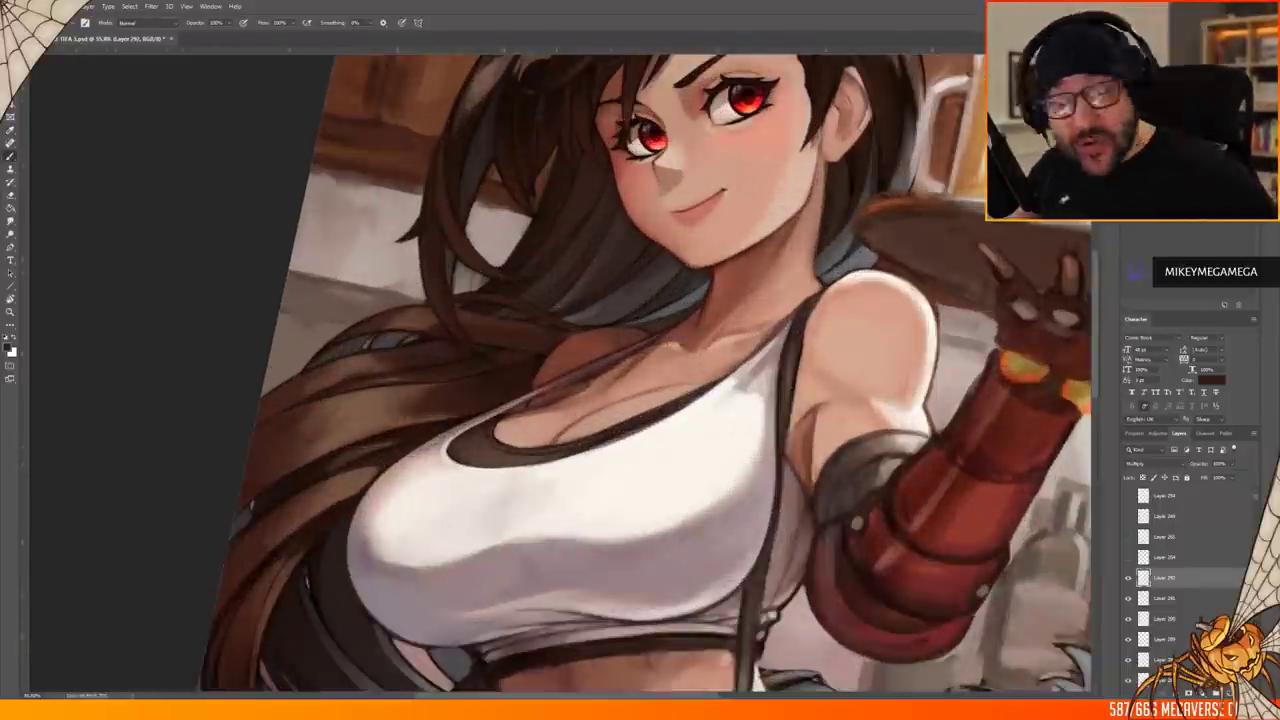
# Stamp all visible layers into a new merged layer at the head of the layer stack
pyautogui.press('Escape')
pyautogui.hotkey('ctrl', 'alt', 'shift', 'e')
pyautogui.scroll(-1, 776, 264)
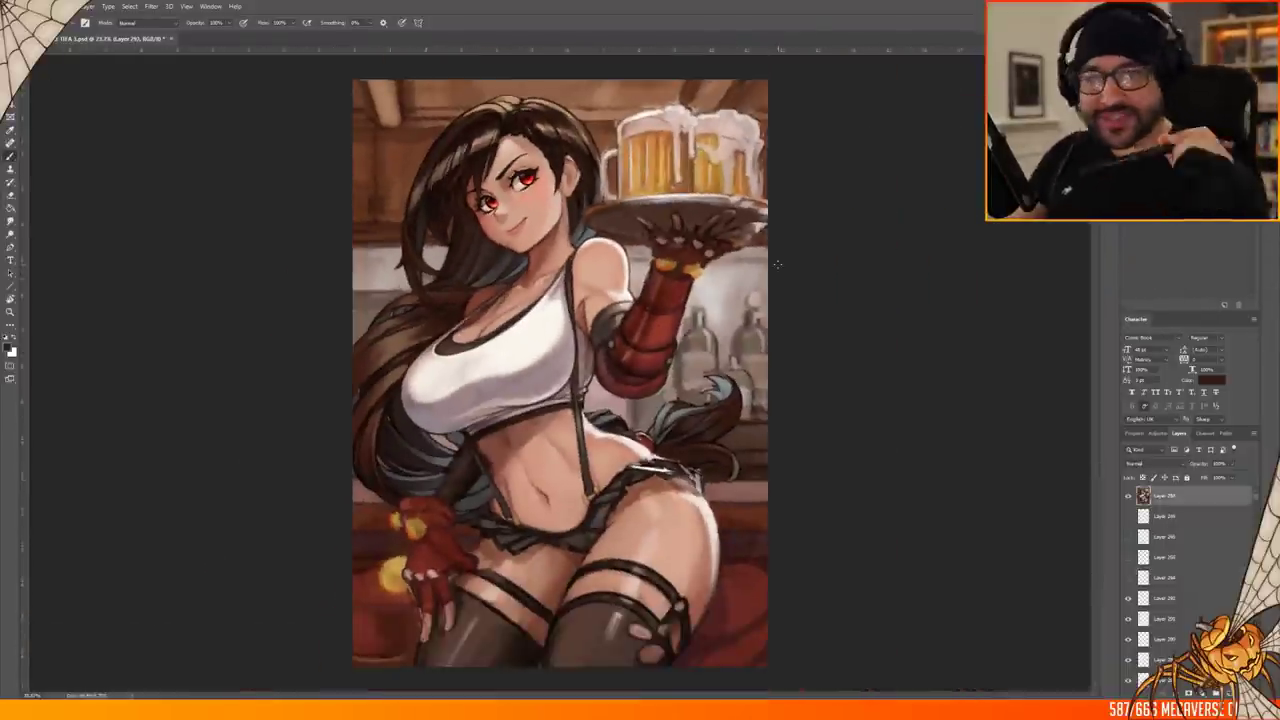
# Check the painting's values in greyscale on the merged copy and add a new layer above it
pyautogui.scroll(3, 776, 264)
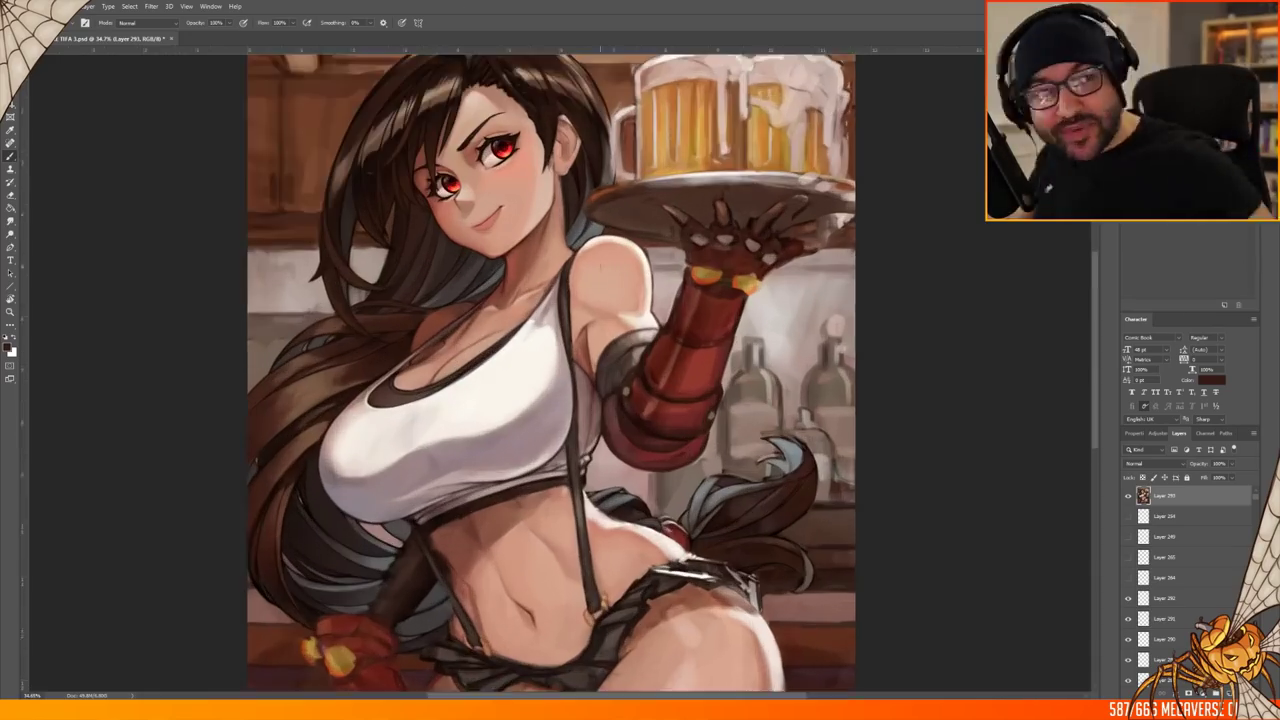
pyautogui.press('m')
pyautogui.scroll(2, 290, 513)
pyautogui.press('b')
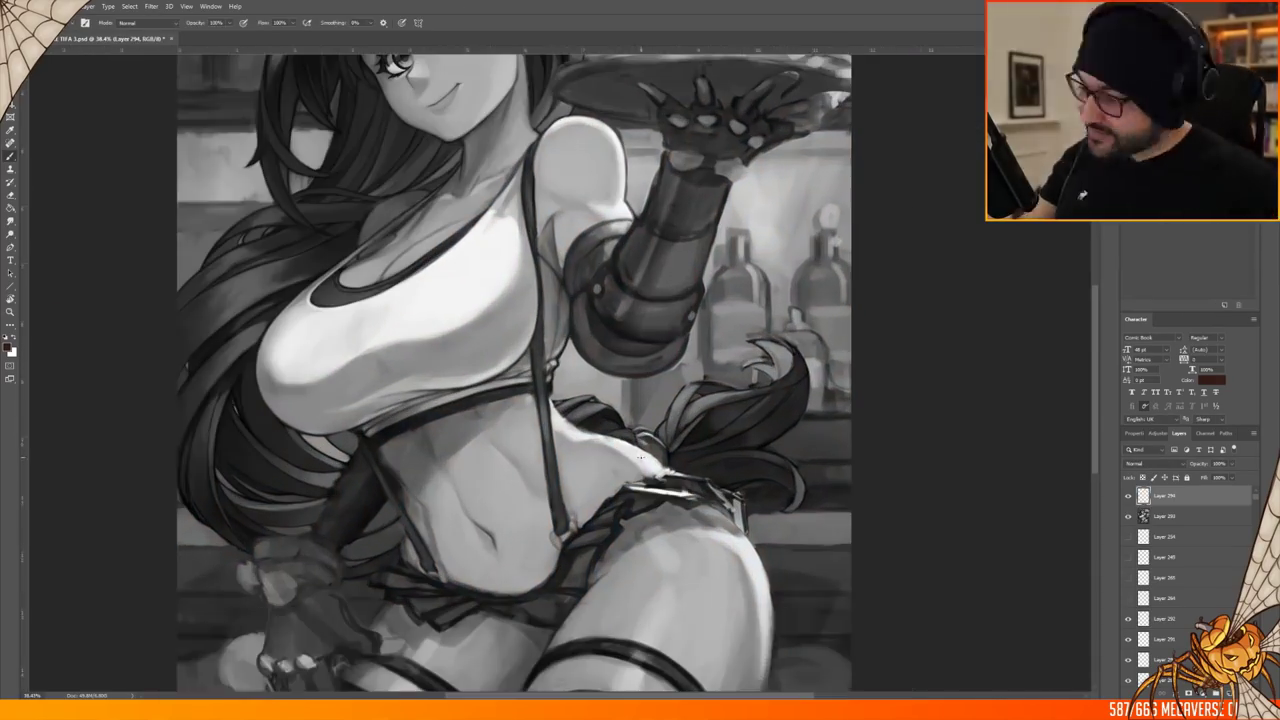
pyautogui.scroll(3, 515, 370)
pyautogui.hotkey('ctrl', '0')
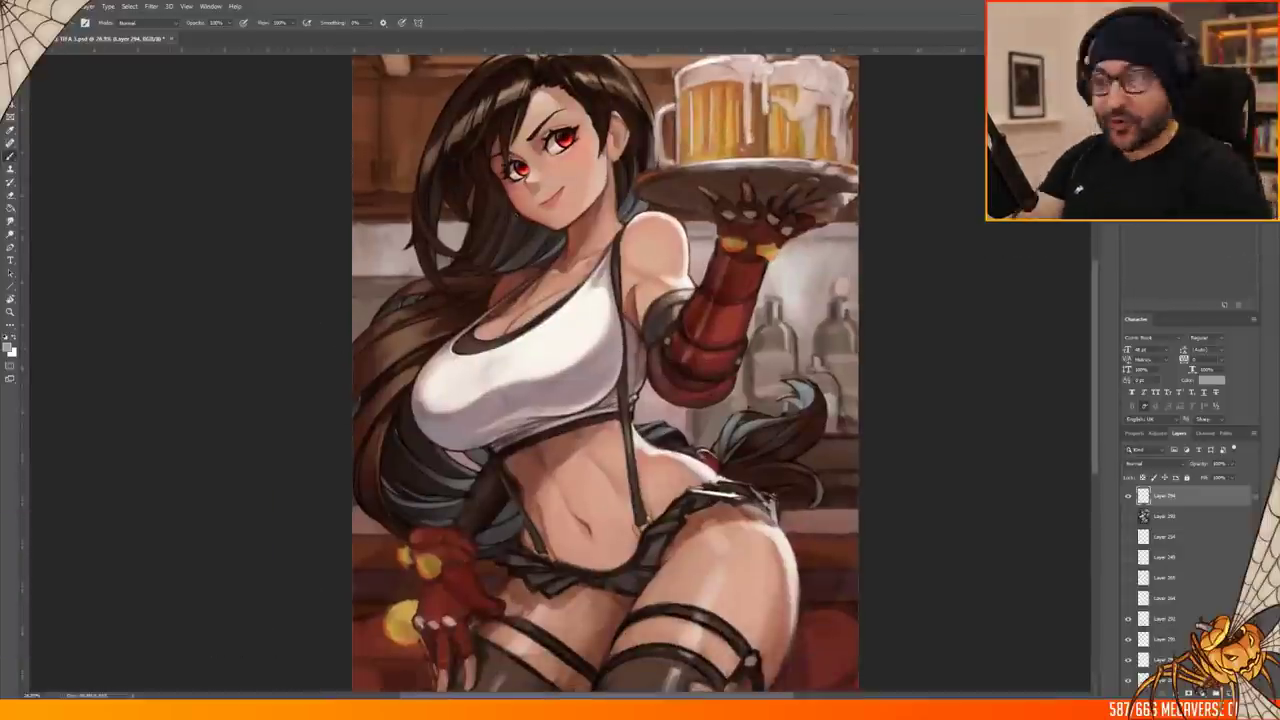
# Refine the strands of the long hair hanging behind the torso with the Brush tool on a rotated canvas
pyautogui.scroll(-2, 560, 372)
pyautogui.press('r')
pyautogui.moveTo(640, 300); pyautogui.dragTo(560, 420)
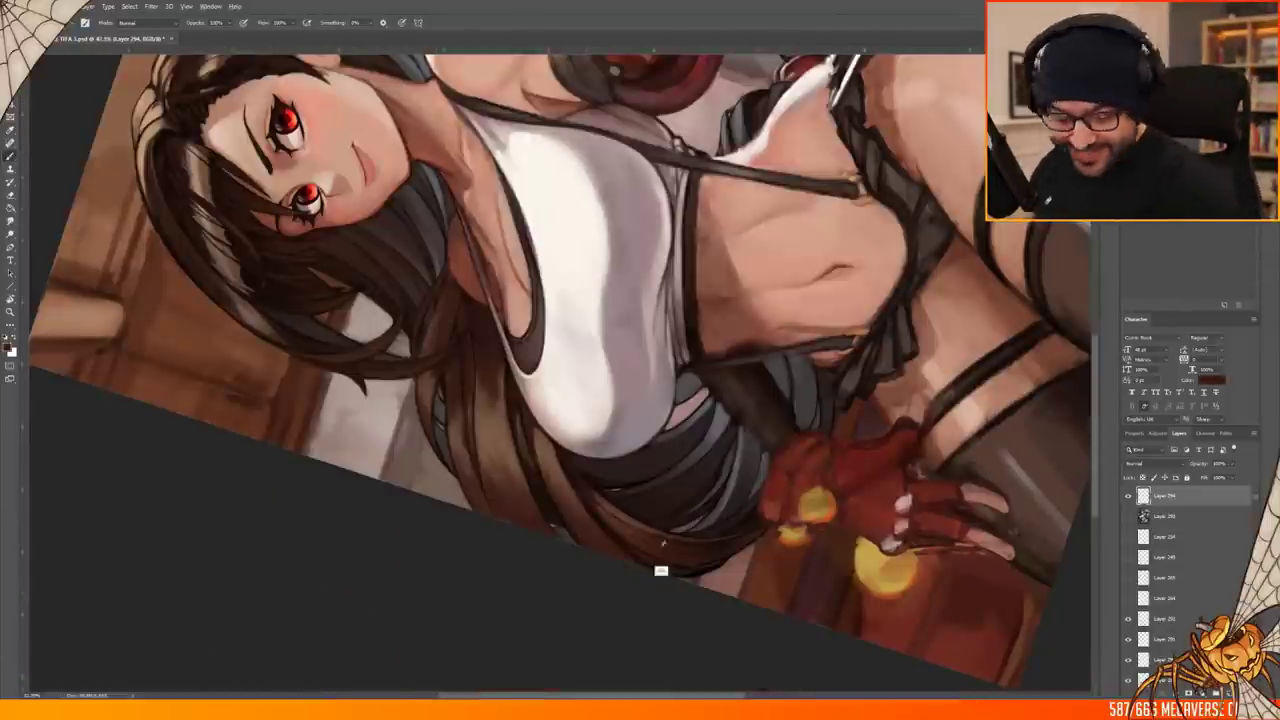
pyautogui.scroll(-3, 660, 560)
pyautogui.scroll(4, 498, 355)
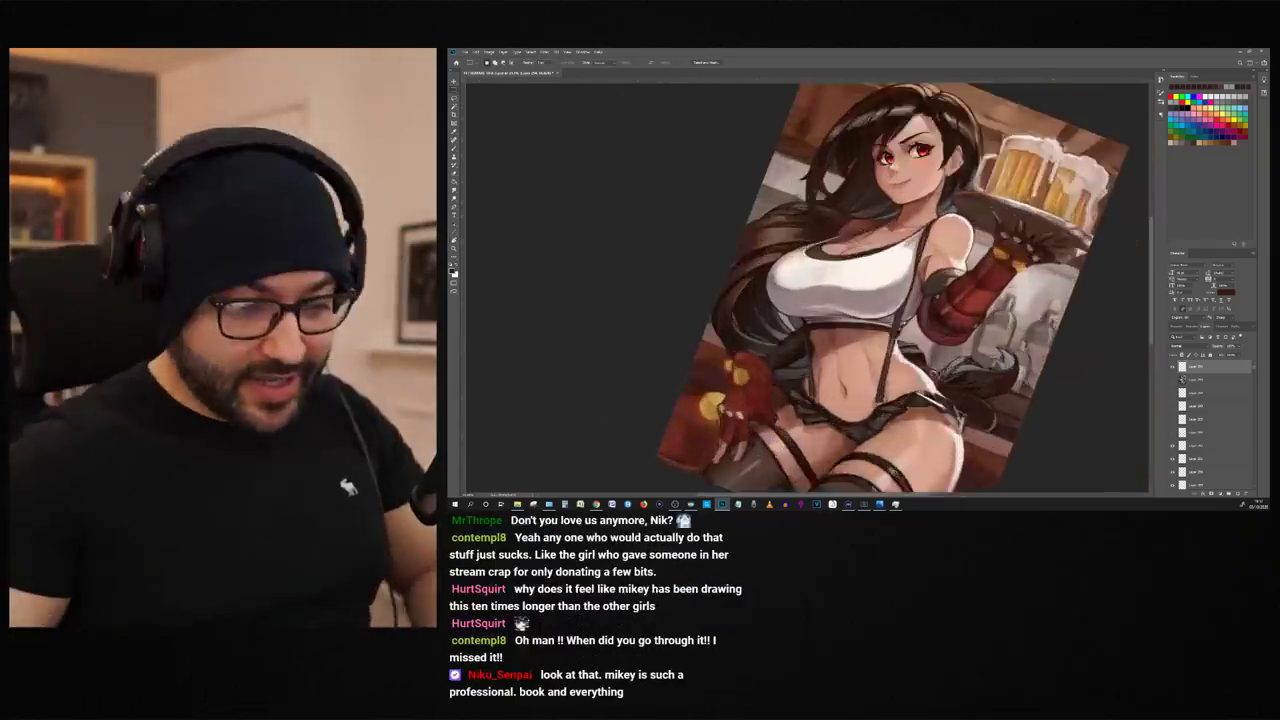
pyautogui.scroll(2, 808, 288)
pyautogui.scroll(-4, 808, 288)
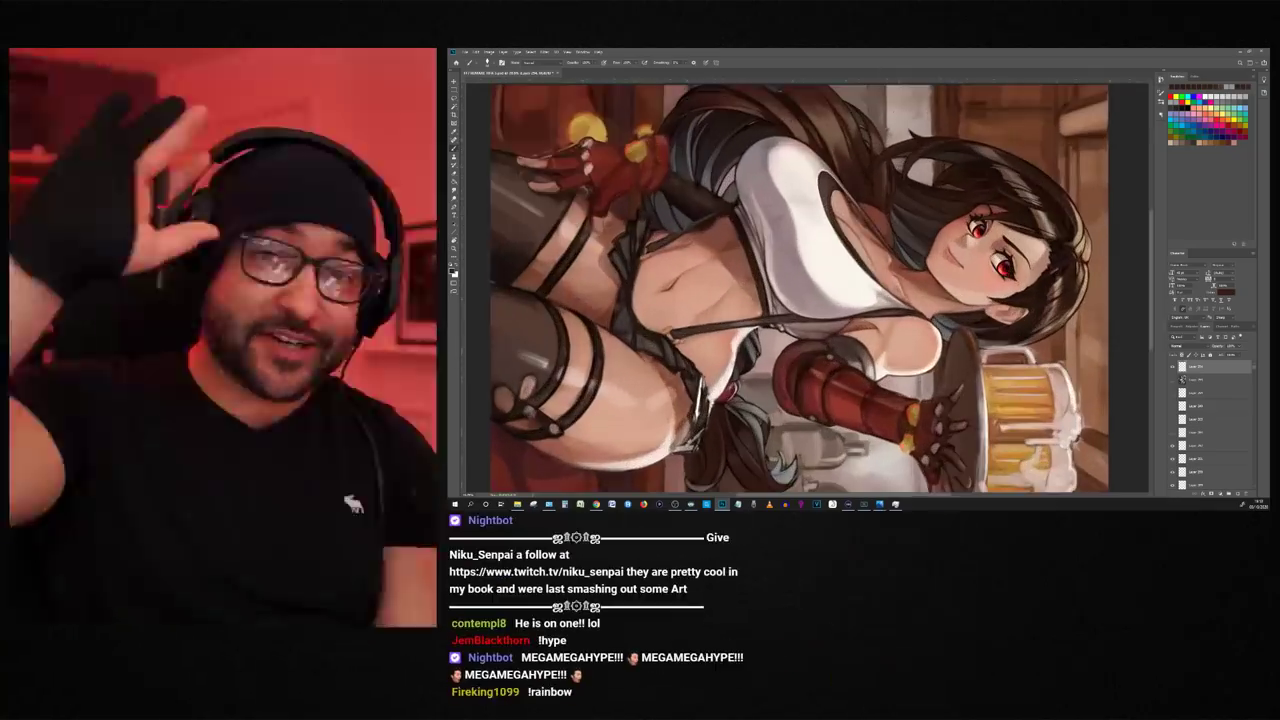
pyautogui.press('Escape')
pyautogui.scroll(4, 850, 300)
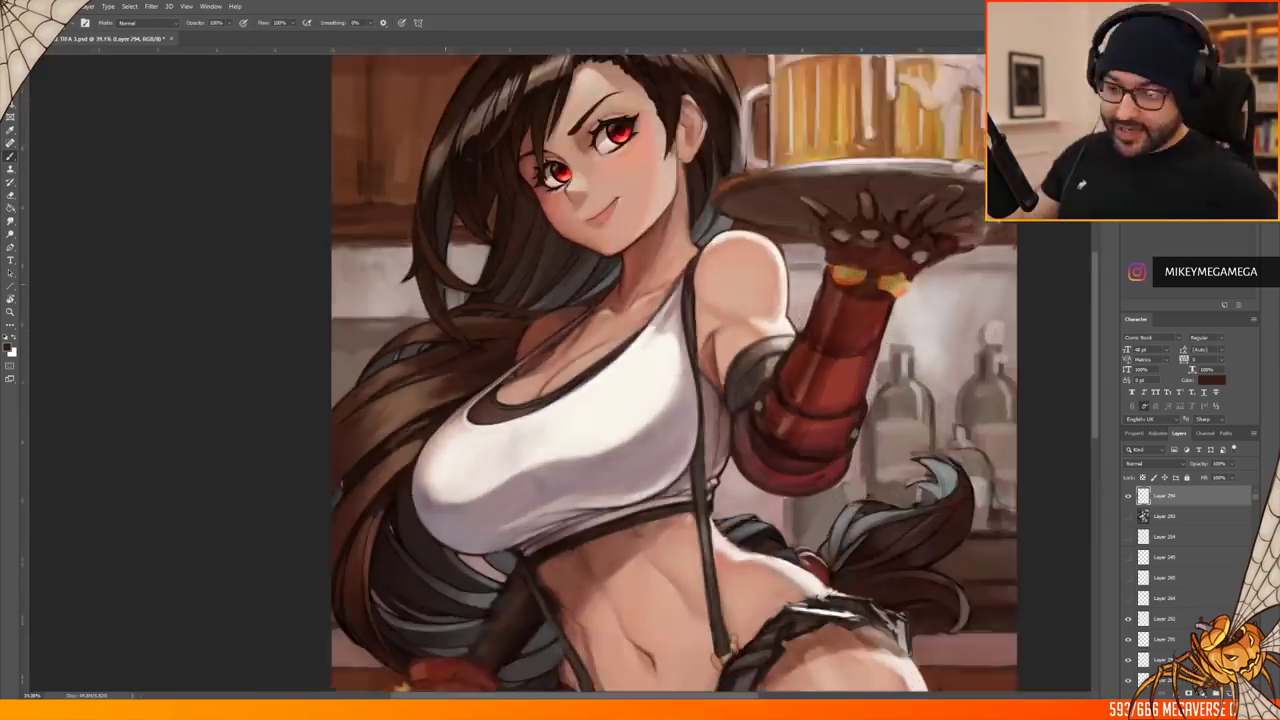
# Clean up the outer edge and lower tips of the long hair beside the chest on new layers
pyautogui.scroll(3, 541, 255)
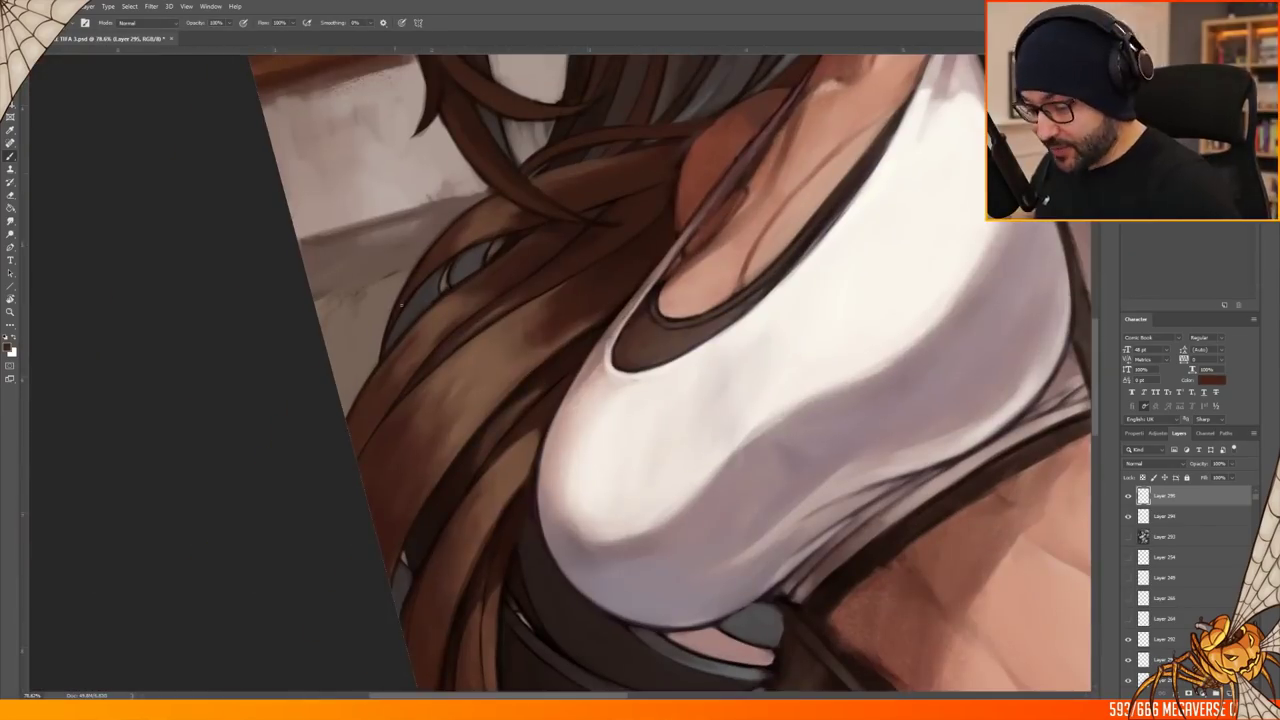
pyautogui.press('Escape')
pyautogui.click(610, 336)
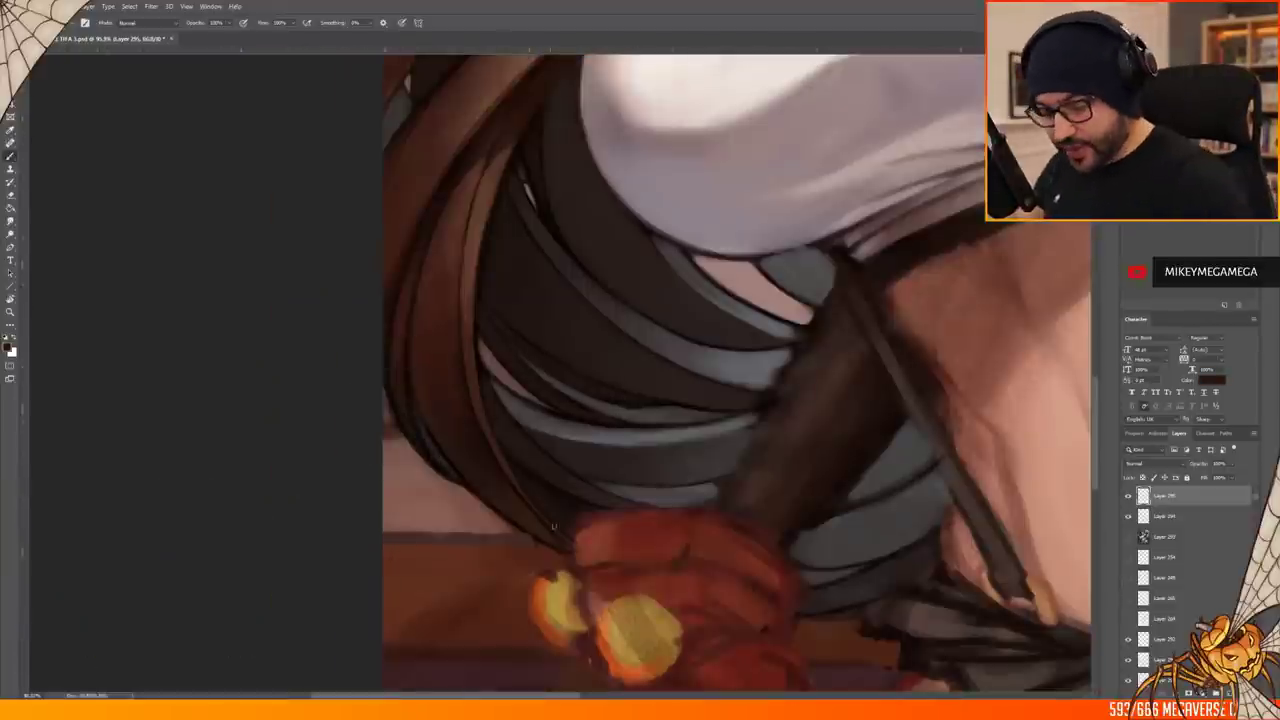
pyautogui.moveTo(553, 525); pyautogui.dragTo(315, 328)
pyautogui.rightClick(371, 243)
pyautogui.press('Escape')
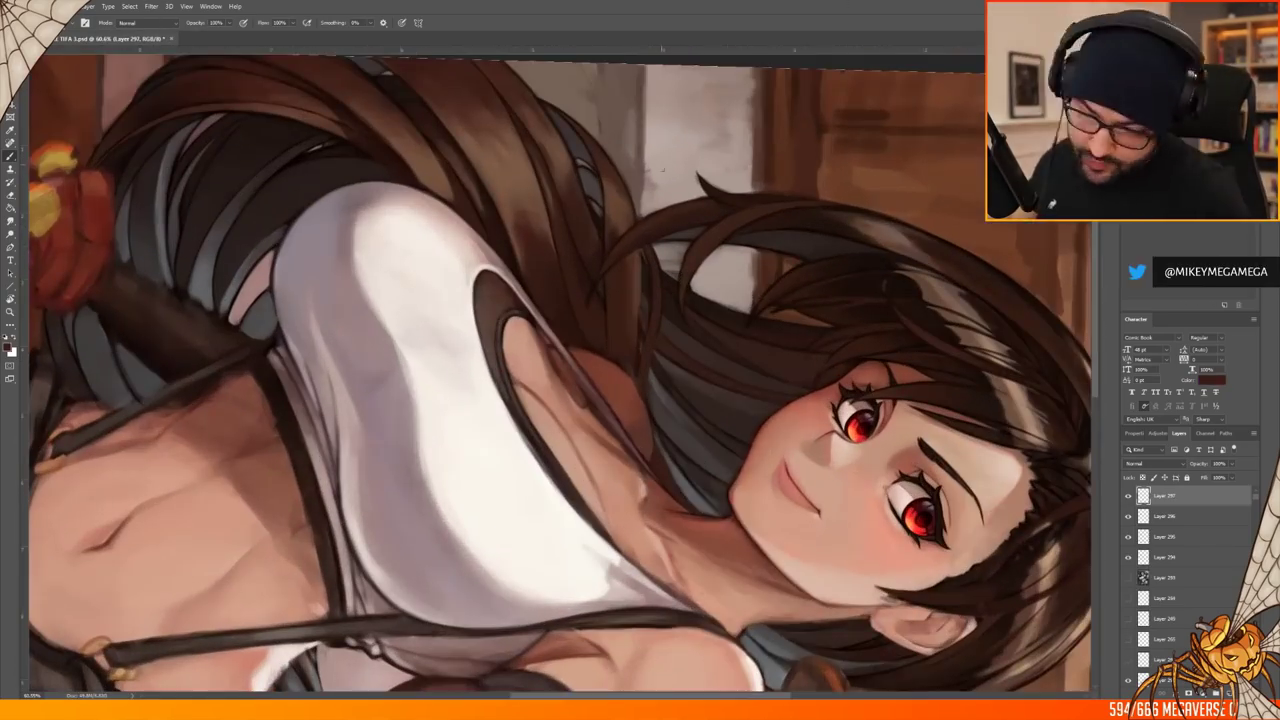
# Set the foreground colour to dark red 591113 and add new layers for the hair painting
pyautogui.rightClick(650, 262)
pyautogui.press('Escape')
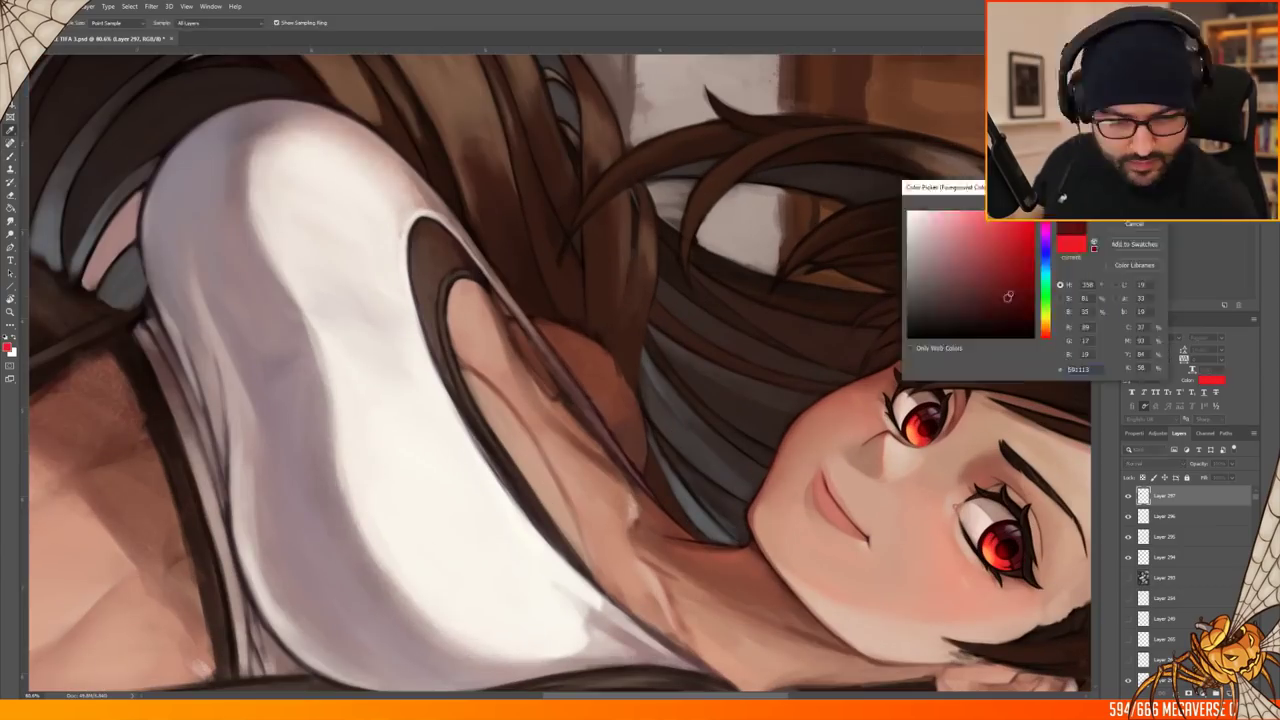
pyautogui.press('Return')
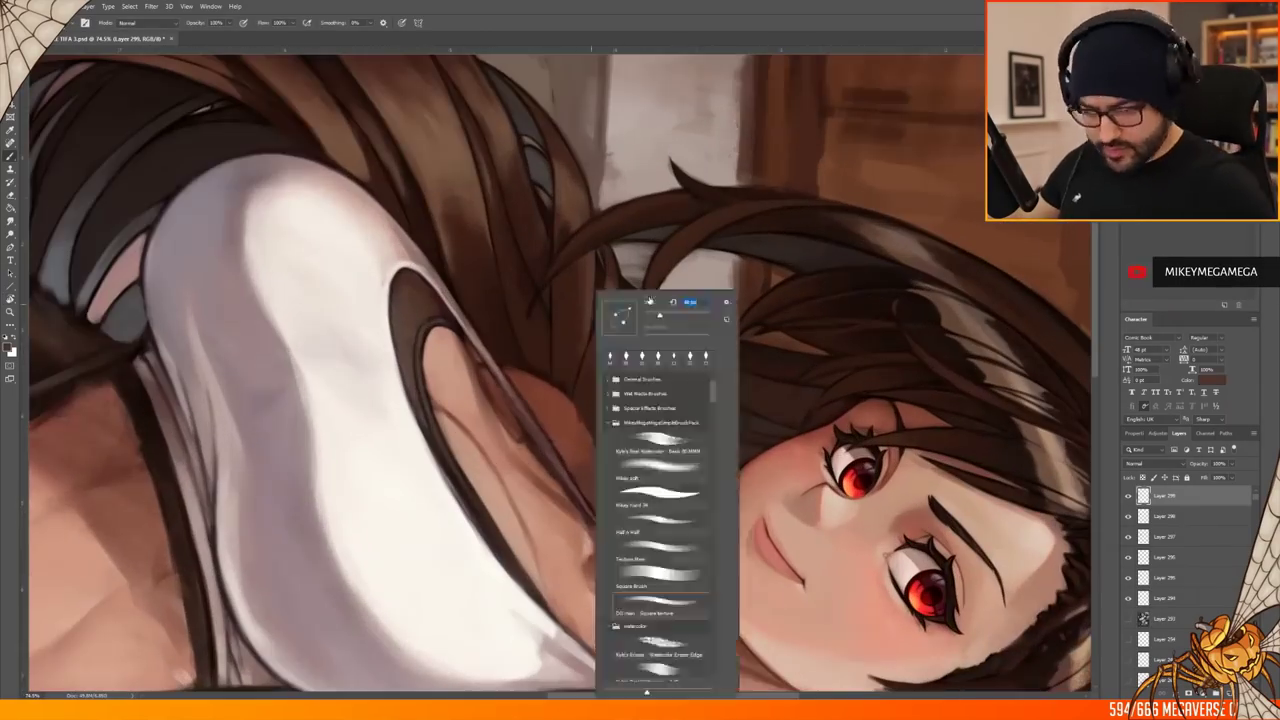
pyautogui.press('Escape')
pyautogui.hotkey('ctrl', 'shift', 'alt', 'n')
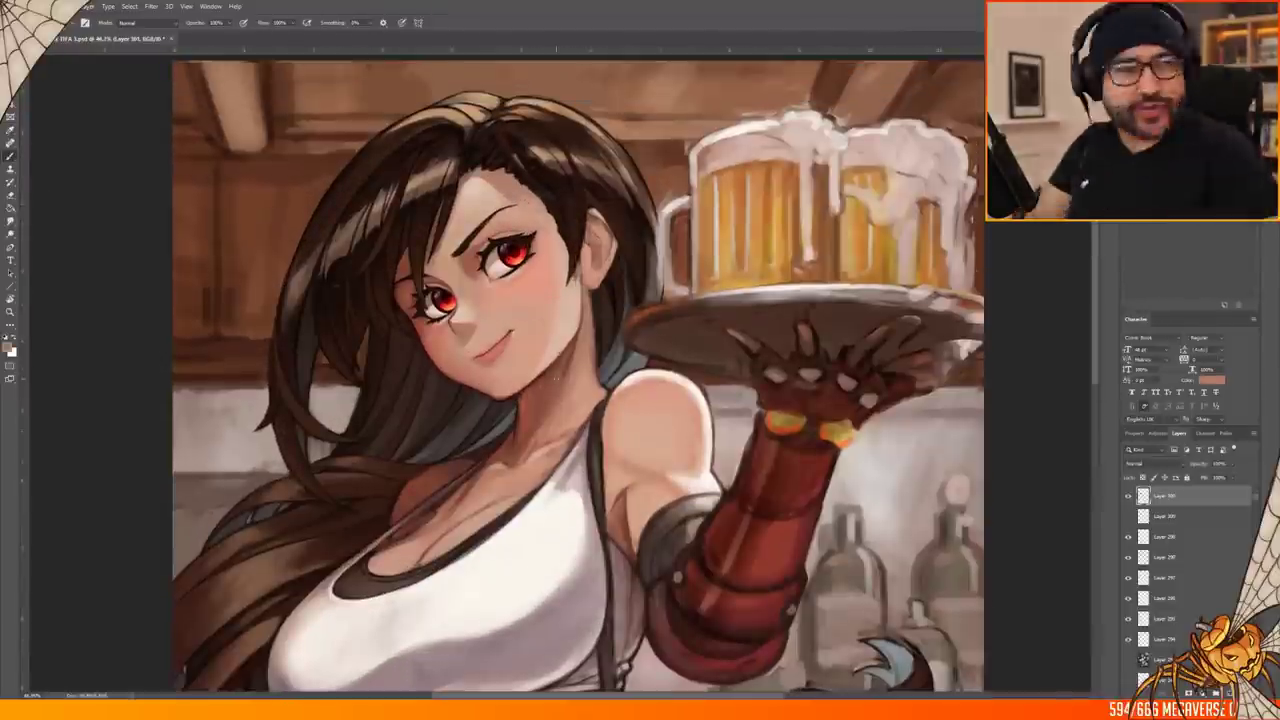
# Paint brown strands into the long hair beside the shadowed shoulder, using colours sampled from the hair
pyautogui.scroll(-2, 560, 370)
pyautogui.scroll(-4, 560, 370)
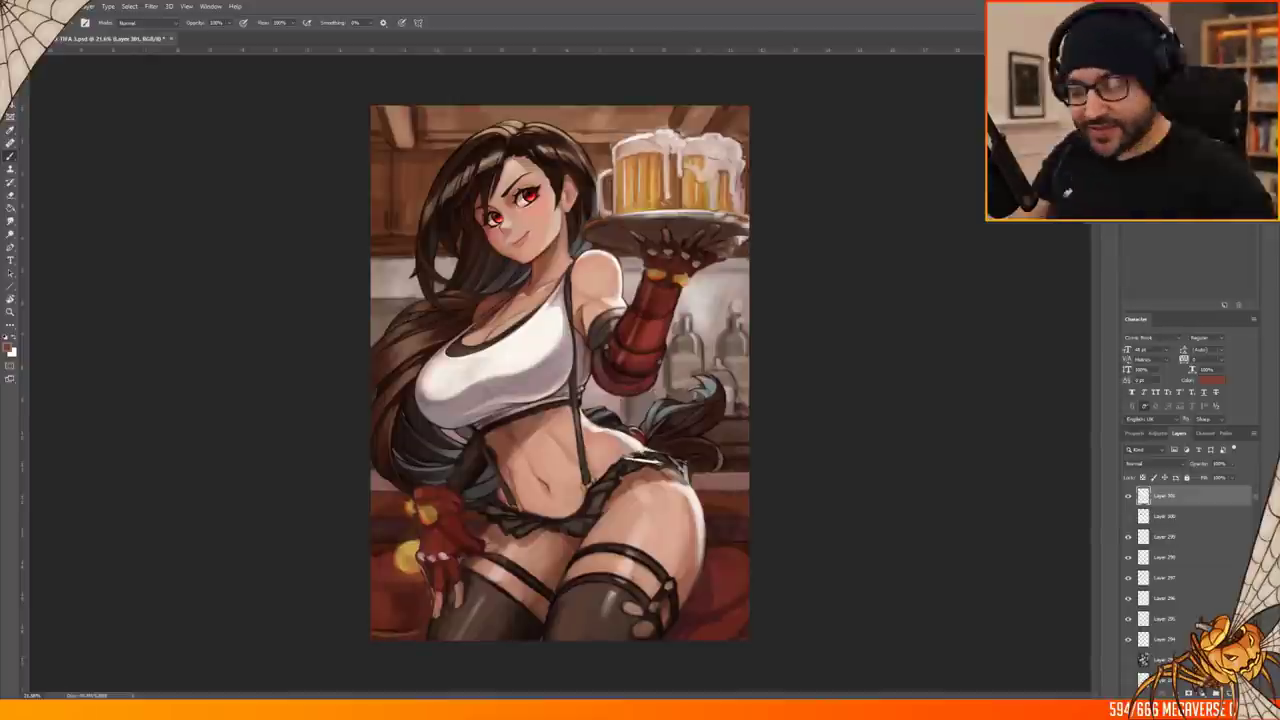
pyautogui.scroll(-1, 560, 370)
pyautogui.scroll(5, 560, 370)
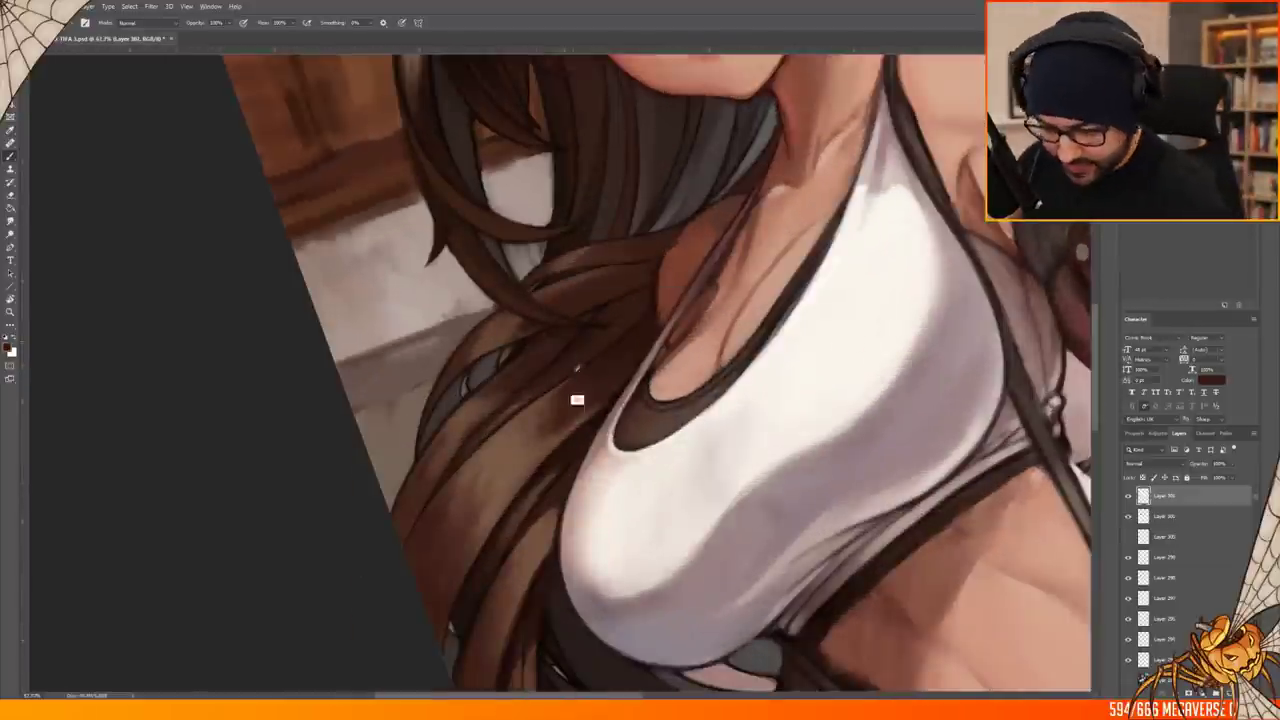
pyautogui.scroll(-3, 560, 370)
pyautogui.scroll(3, 560, 370)
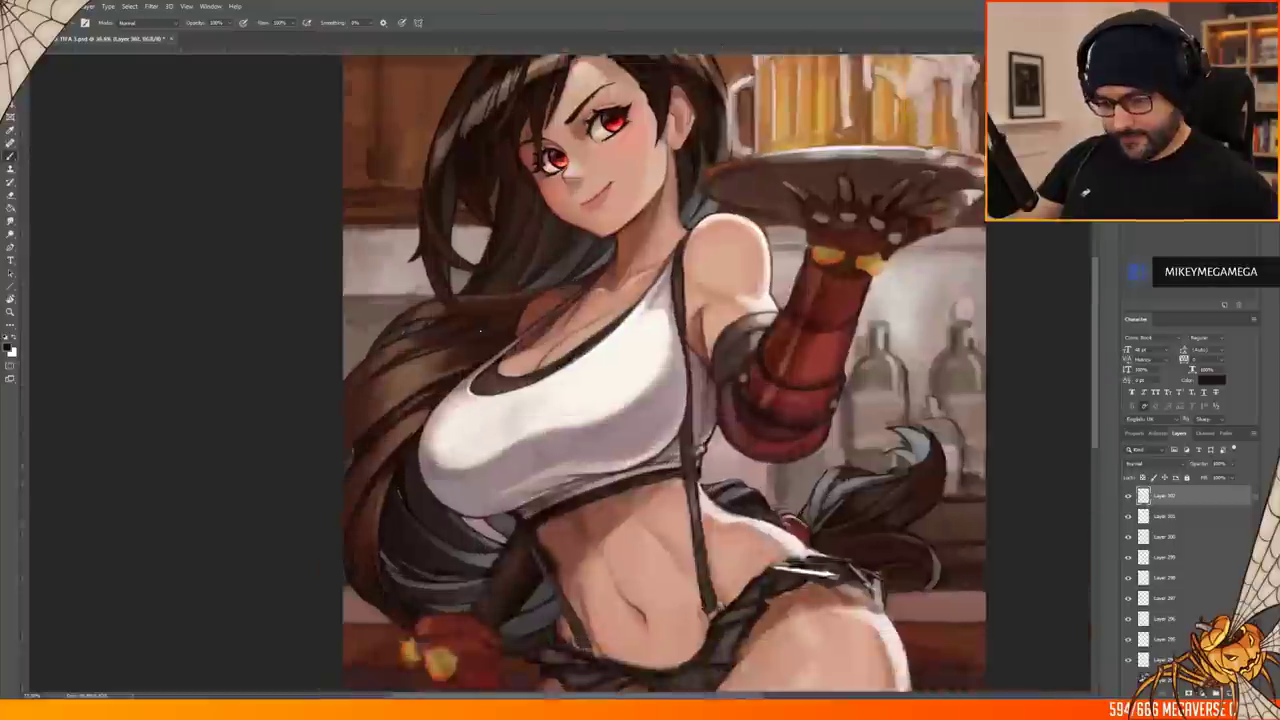
# Paint dark strands that join the hair beside the face to the long hair behind the shoulder
pyautogui.scroll(-2, 561, 400)
pyautogui.rightClick(672, 290)
pyautogui.press('Escape')
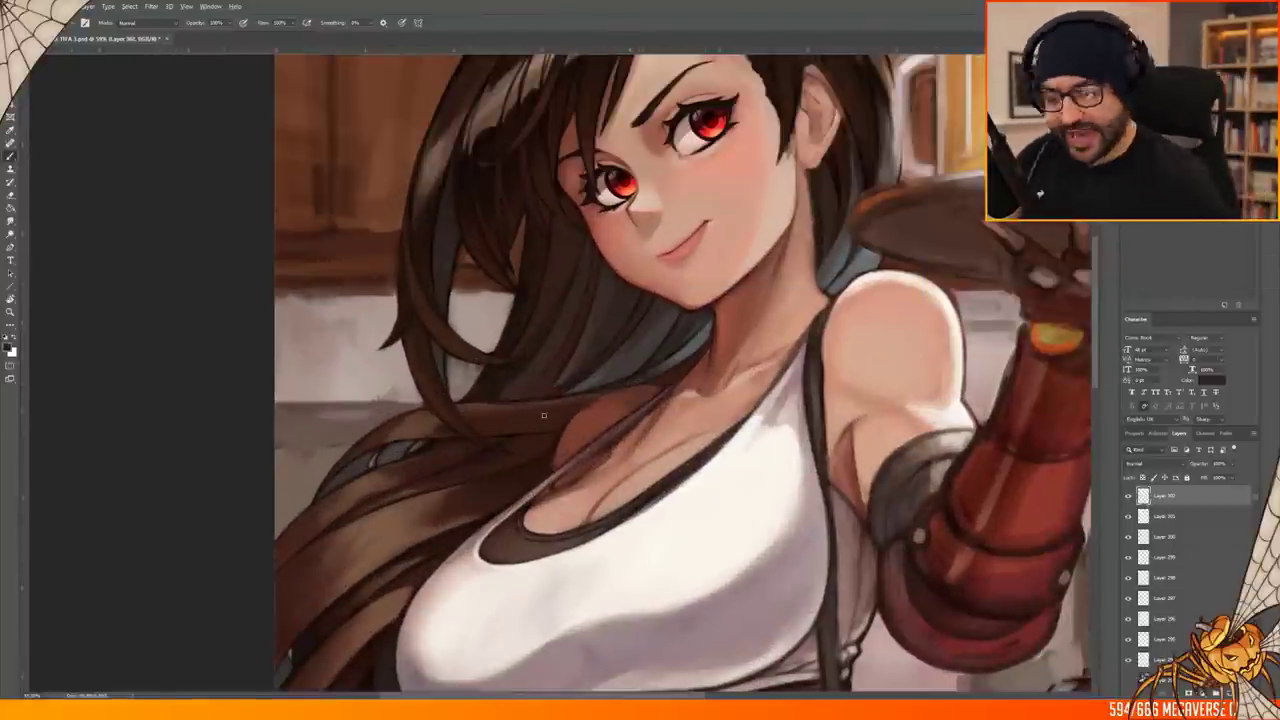
pyautogui.scroll(3, 561, 543)
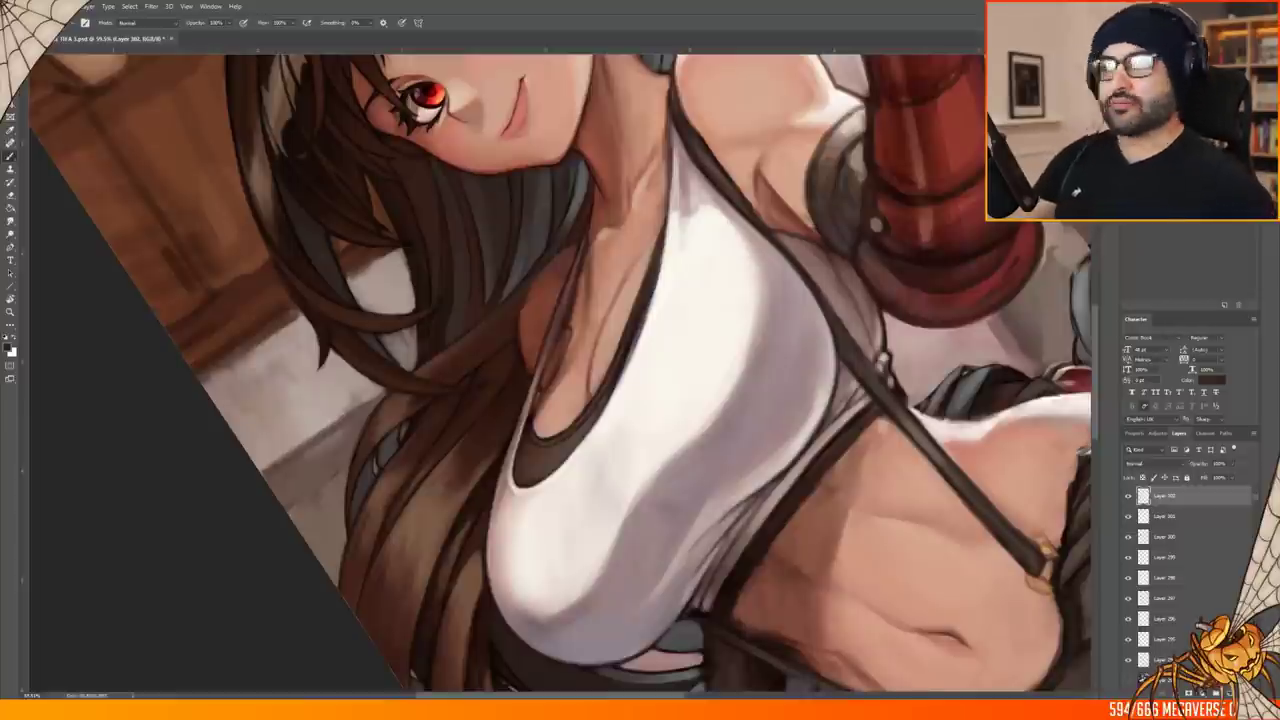
pyautogui.scroll(-3, 560, 370)
pyautogui.rightClick(565, 290)
pyautogui.scroll(3, 560, 370)
pyautogui.press('Escape')
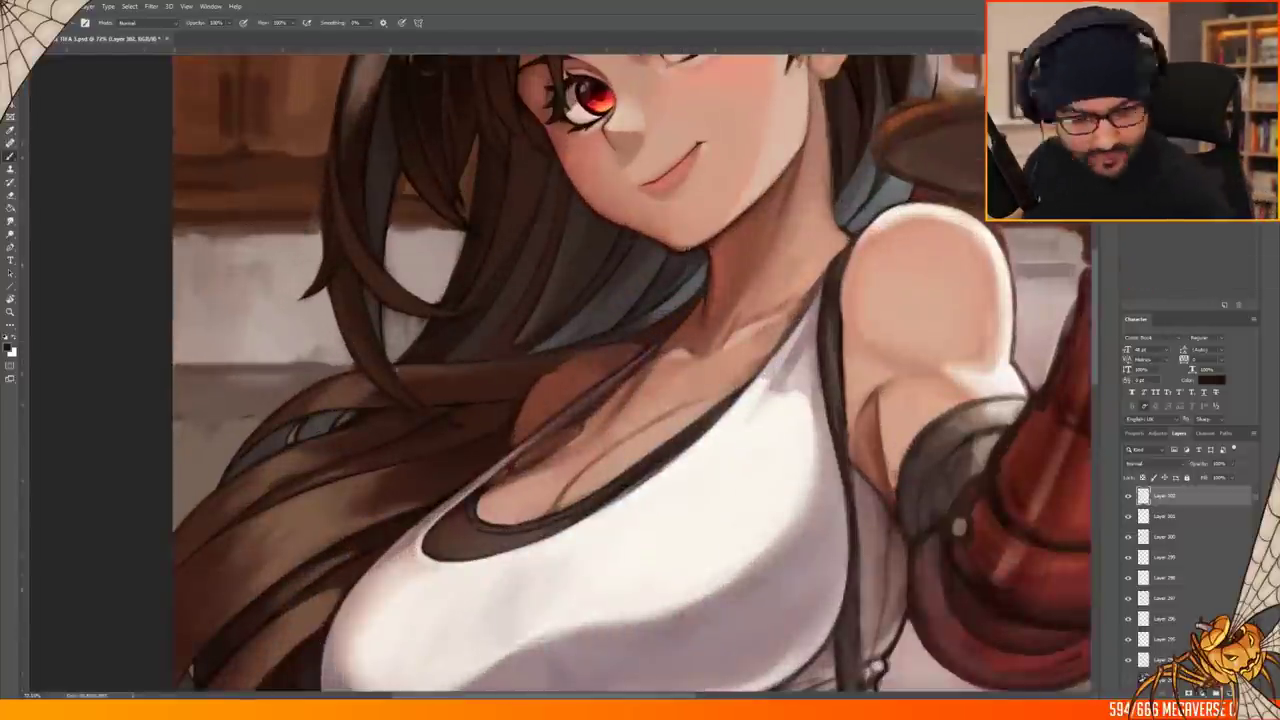
# Refine the shadowed inner strands of the hair hanging beside the cheek
pyautogui.scroll(1, 600, 370)
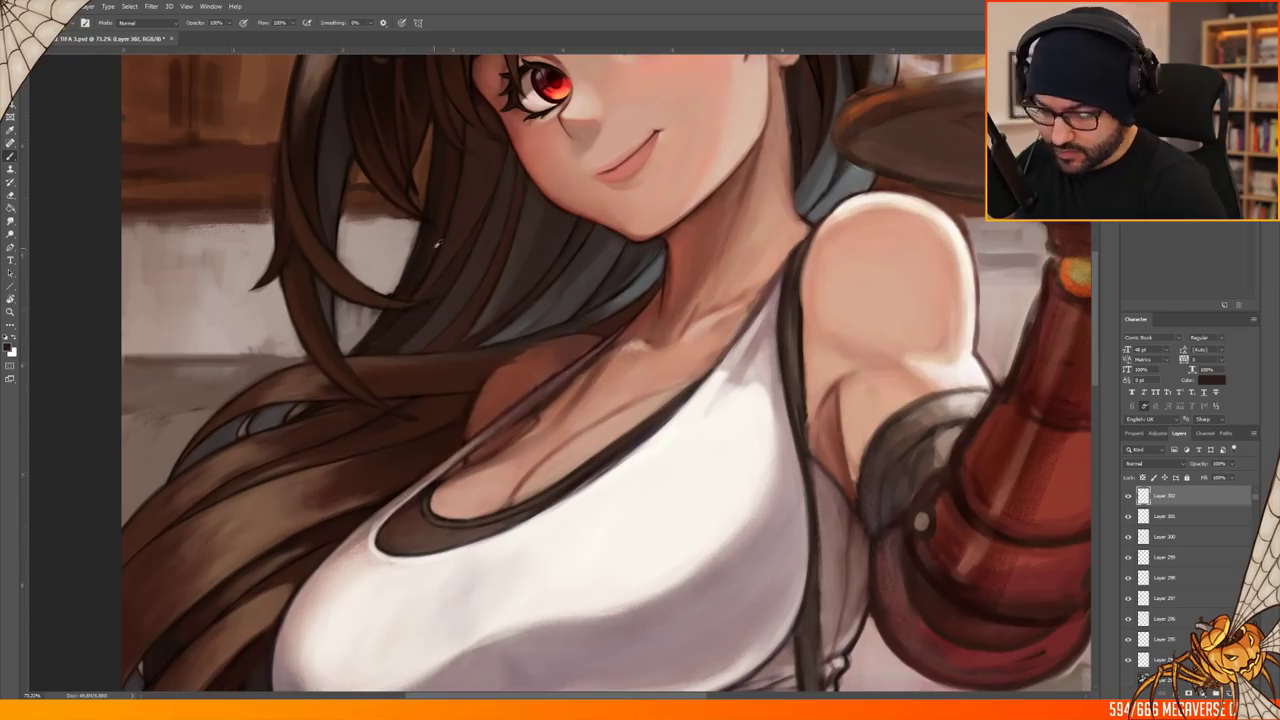
pyautogui.scroll(-3, 433, 300)
pyautogui.scroll(3, 366, 389)
pyautogui.scroll(-4, 366, 389)
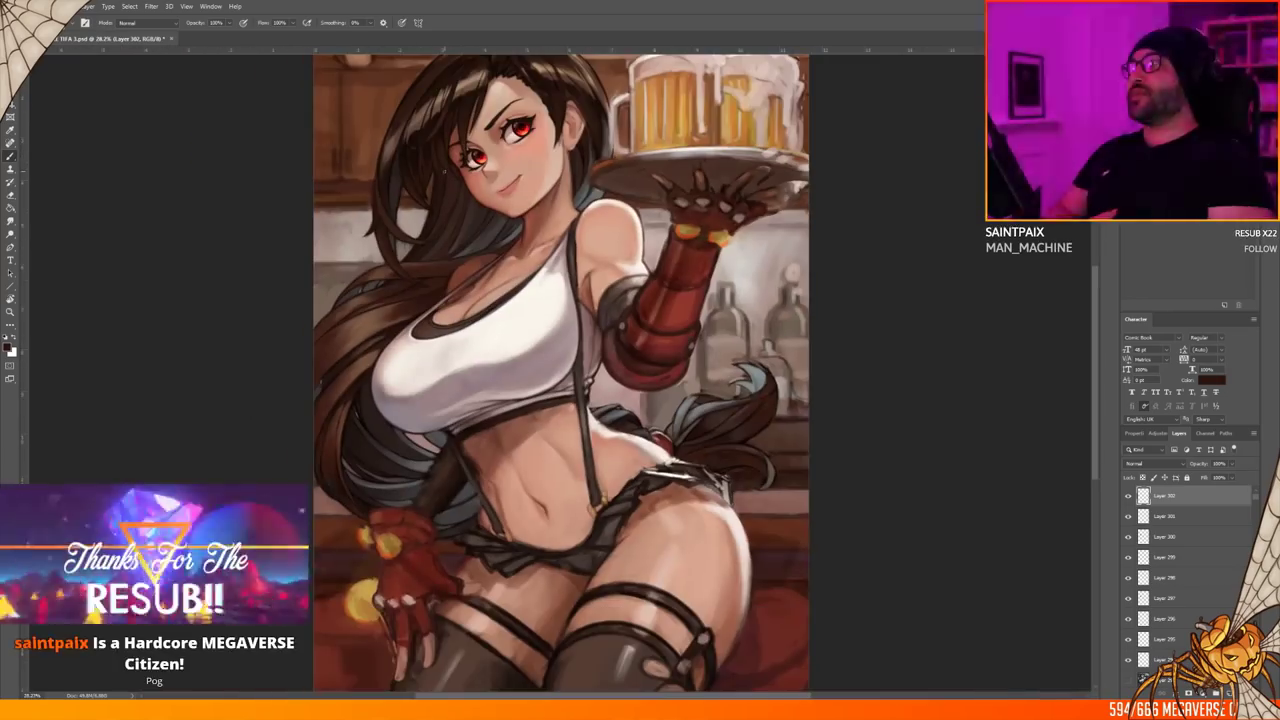
pyautogui.scroll(4, 560, 300)
pyautogui.scroll(-2, 560, 300)
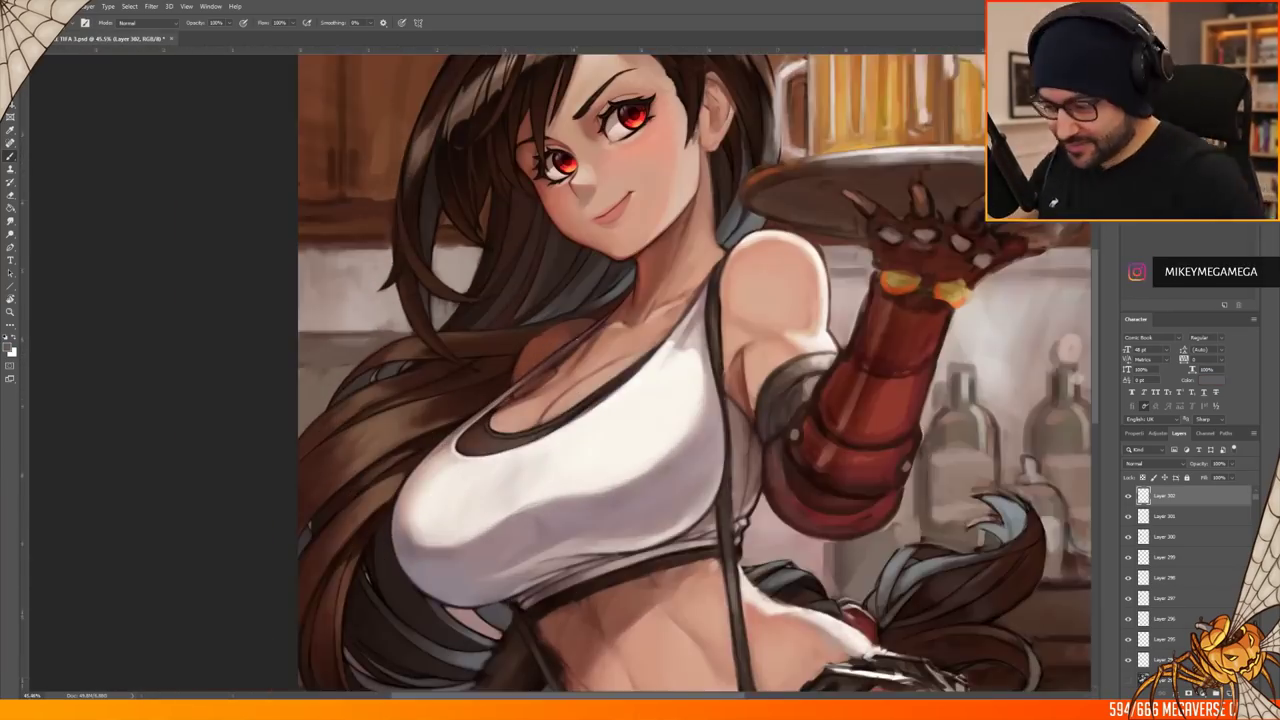
# Refine the lower and outer contours of the hair beside the face on new layers
pyautogui.scroll(-2, 600, 370)
pyautogui.scroll(3, 600, 370)
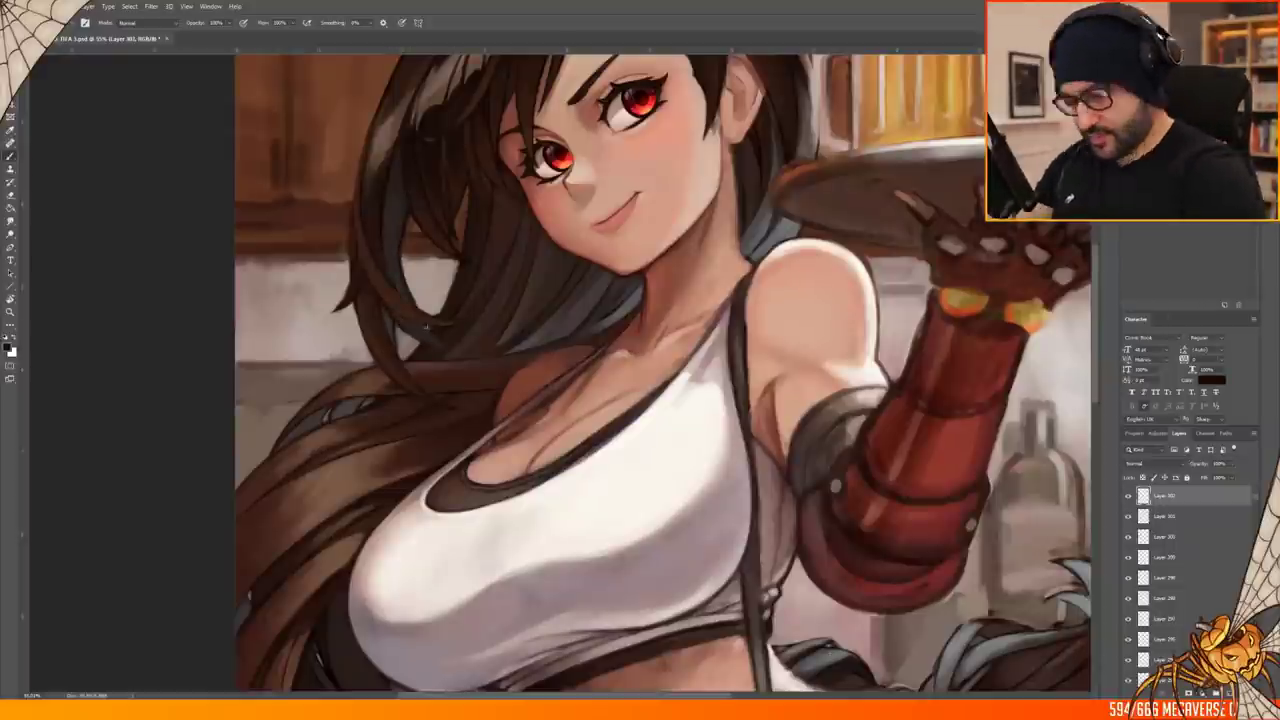
pyautogui.scroll(2, 165, 453)
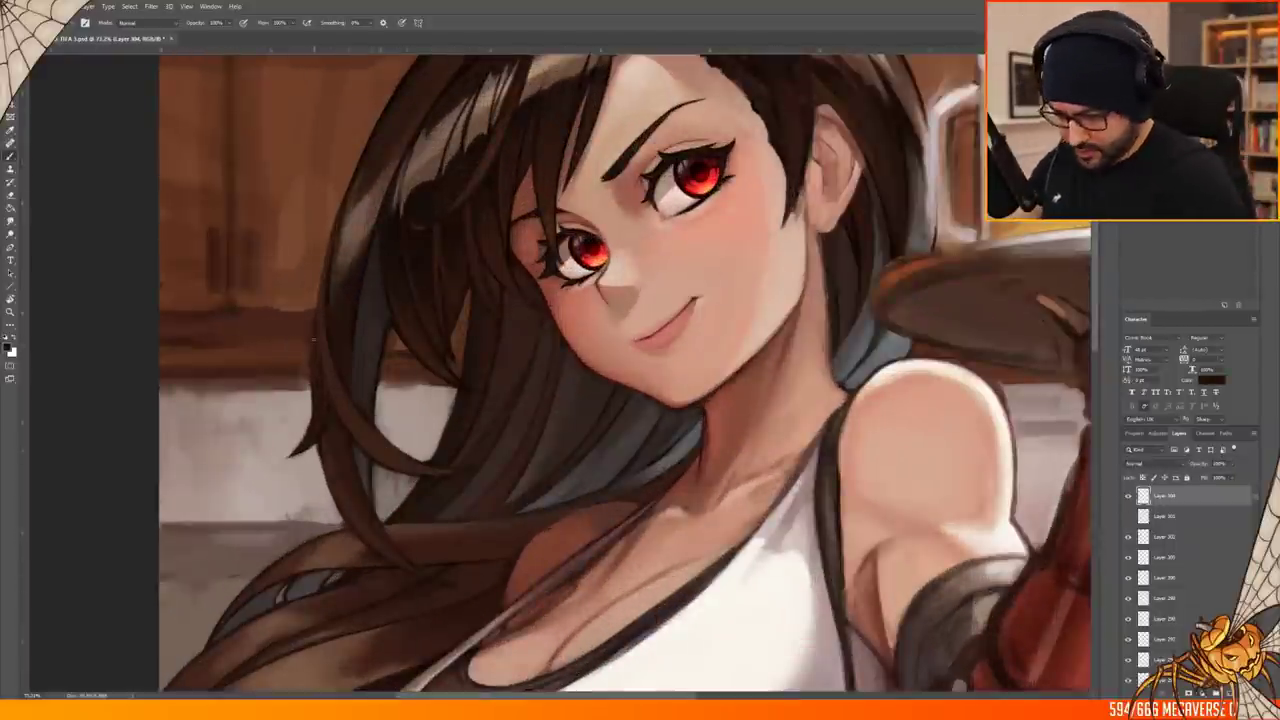
pyautogui.scroll(-1, 450, 575)
pyautogui.scroll(-2, 650, 370)
pyautogui.scroll(2, 480, 450)
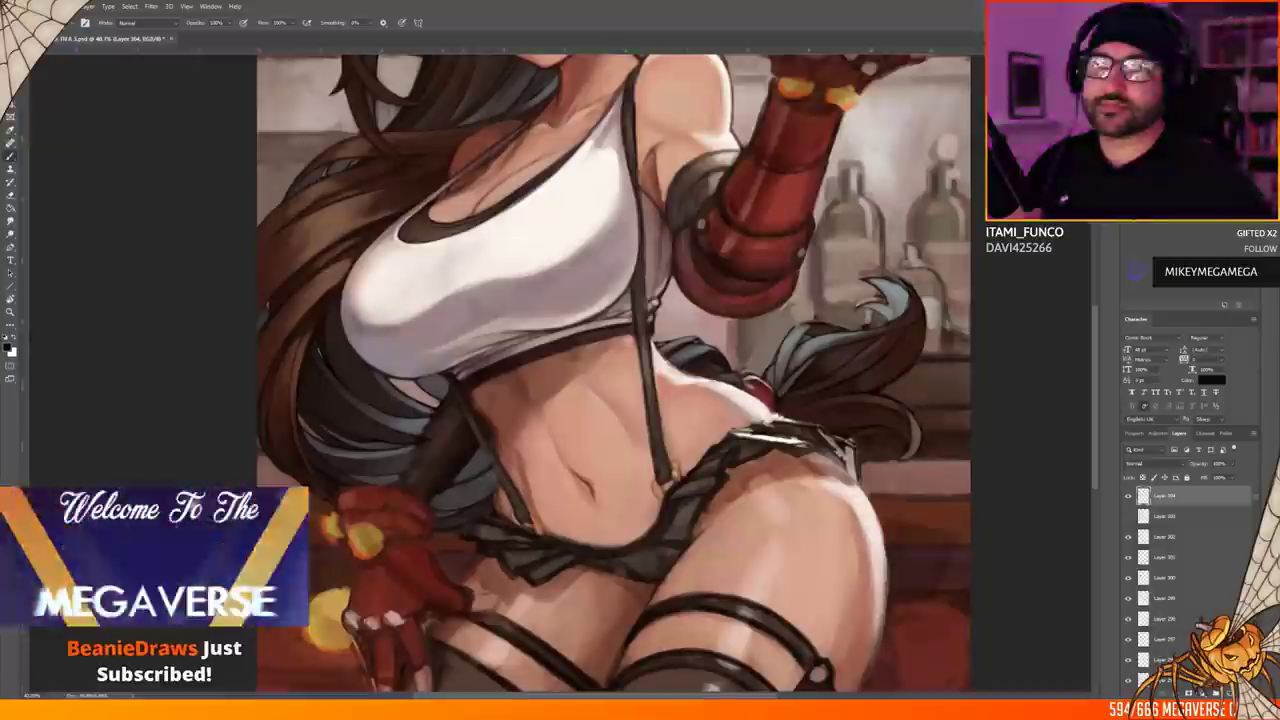
# Add another new layer and touch up the hair strands below the jaw and beside the chest
pyautogui.scroll(-2, 570, 370)
pyautogui.scroll(-2, 560, 372)
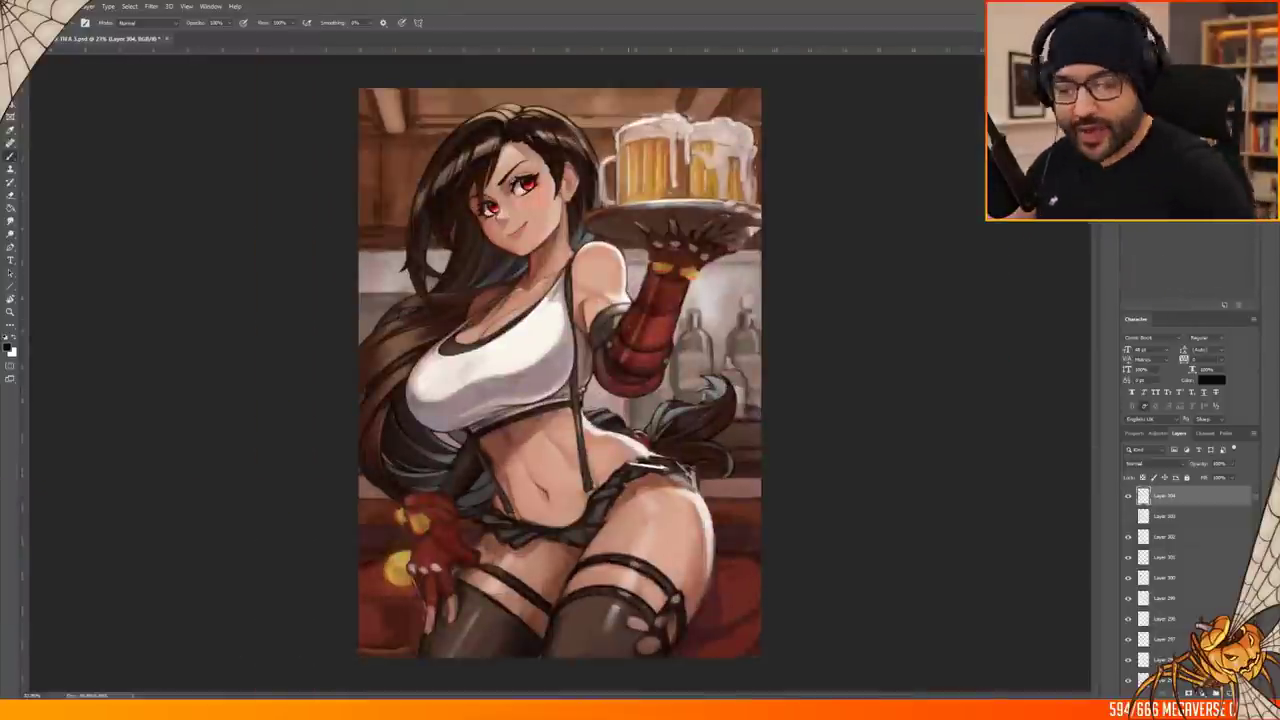
pyautogui.hotkey('ctrl', 'shift', 'alt', 'n')
pyautogui.scroll(3, 540, 290)
pyautogui.scroll(-1, 537, 307)
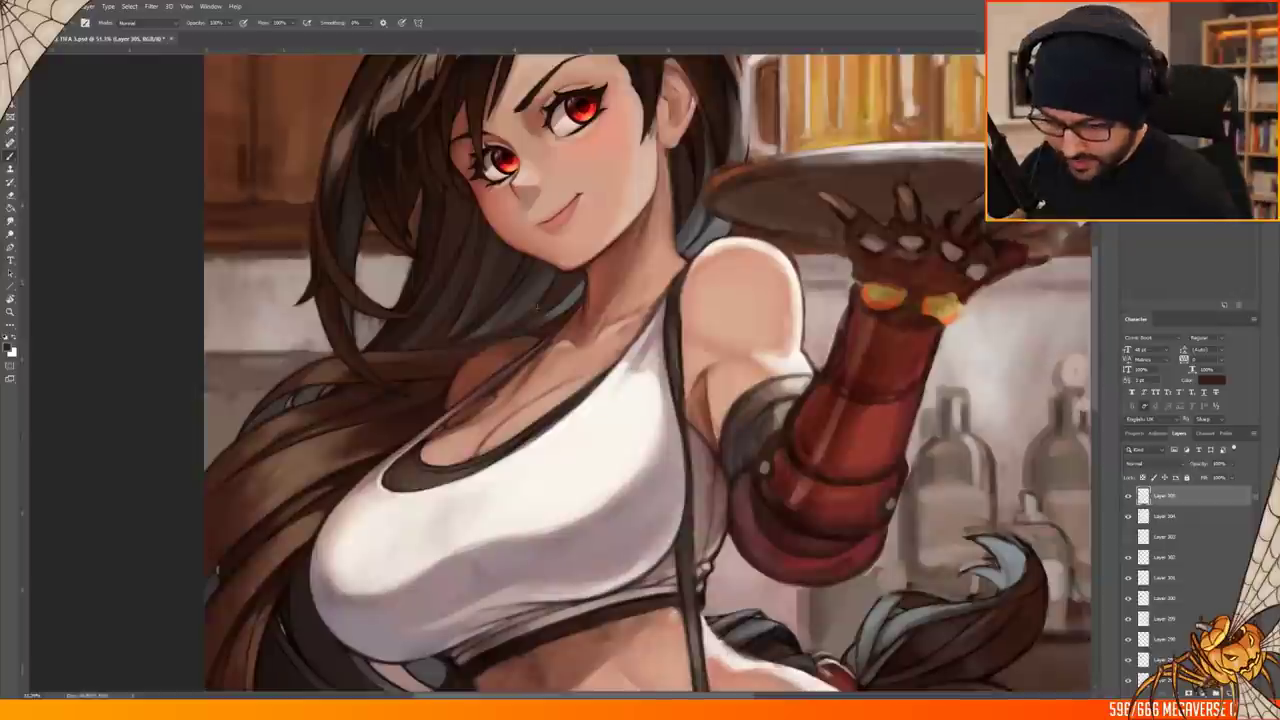
pyautogui.scroll(-2, 400, 300)
pyautogui.scroll(2, 400, 300)
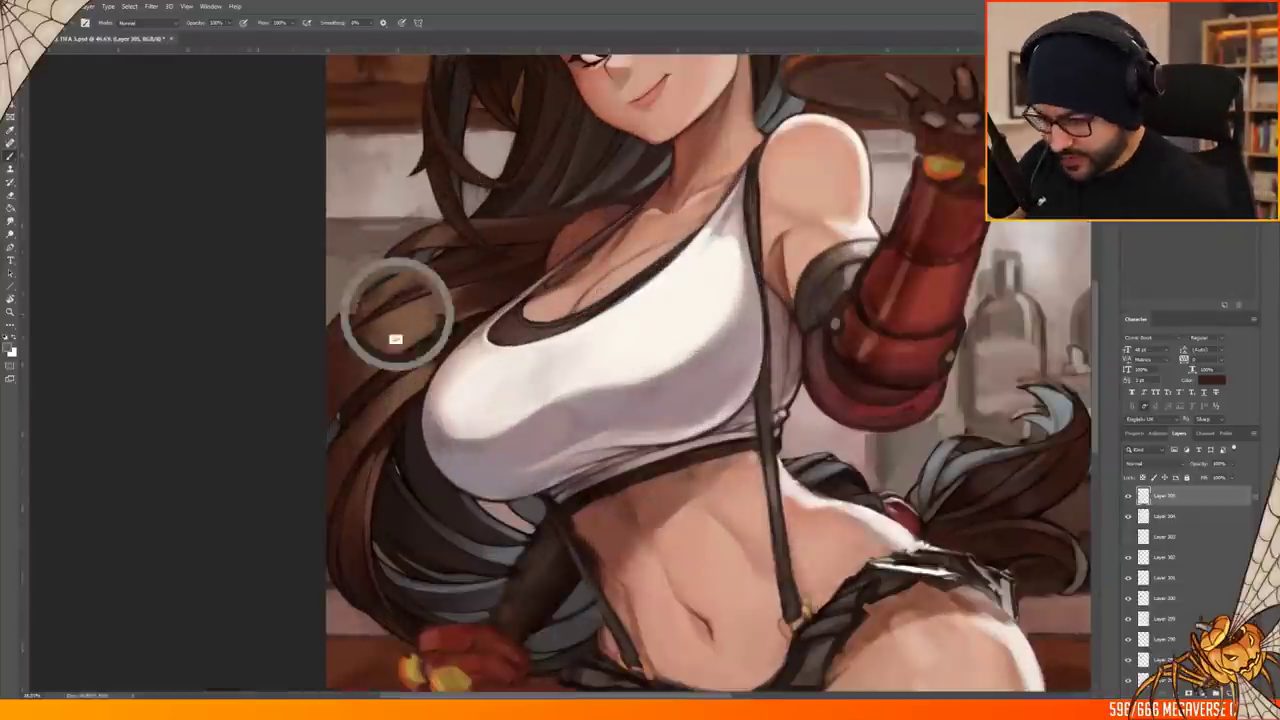
# Select the area of long hair beside the chest and finish adjusting it
pyautogui.scroll(-1, 420, 322)
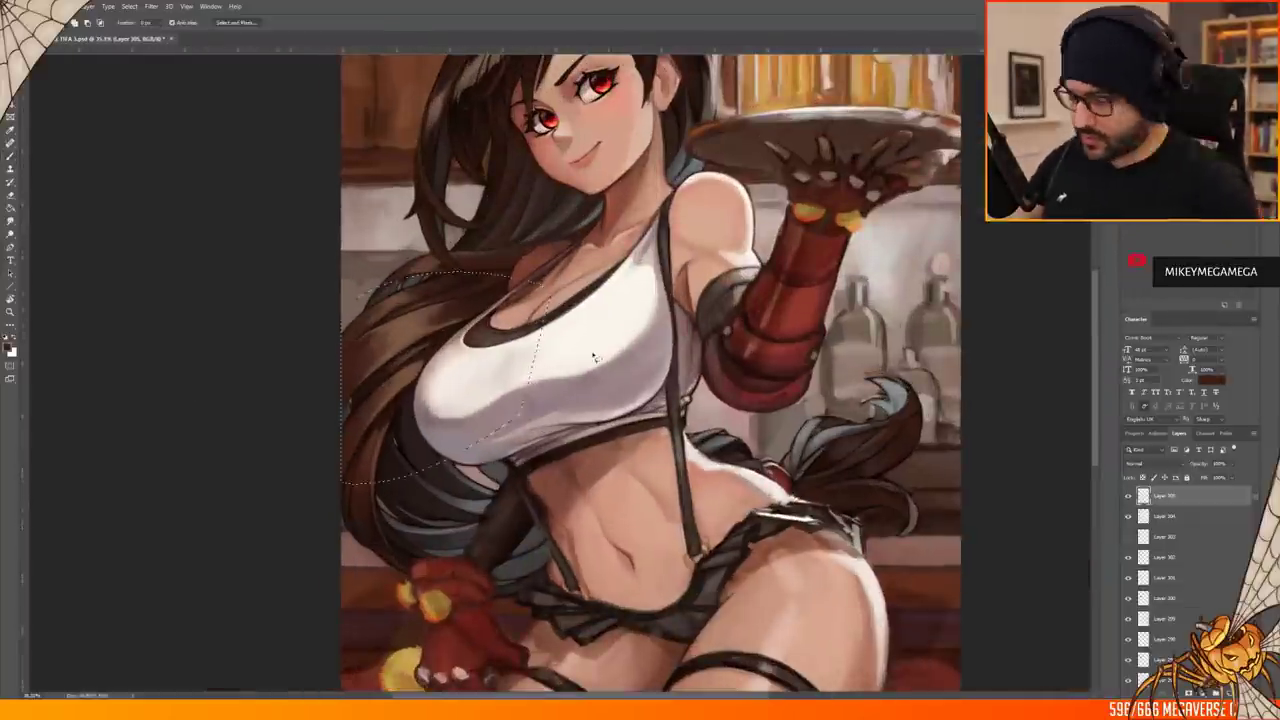
pyautogui.press('m')
pyautogui.scroll(3, 594, 358)
pyautogui.scroll(-3, 594, 358)
pyautogui.scroll(1, 594, 358)
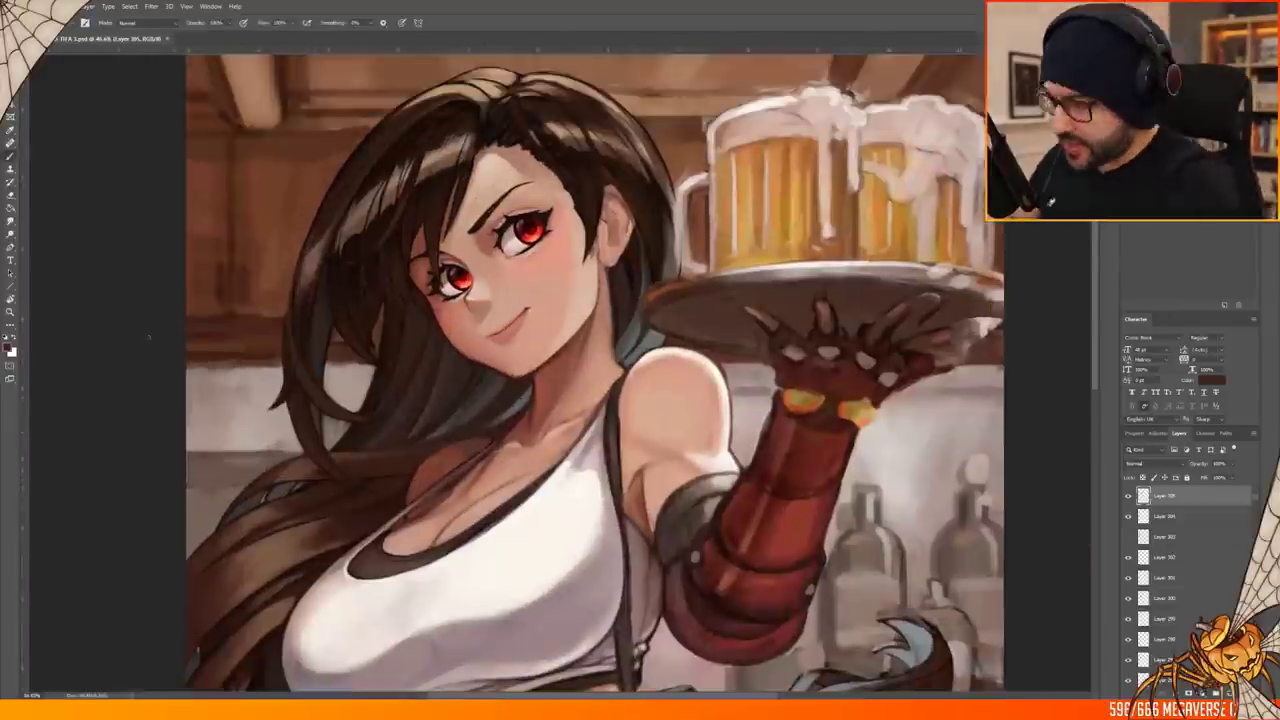
pyautogui.scroll(-2, 559, 276)
pyautogui.scroll(1, 559, 276)
pyautogui.scroll(-1, 559, 276)
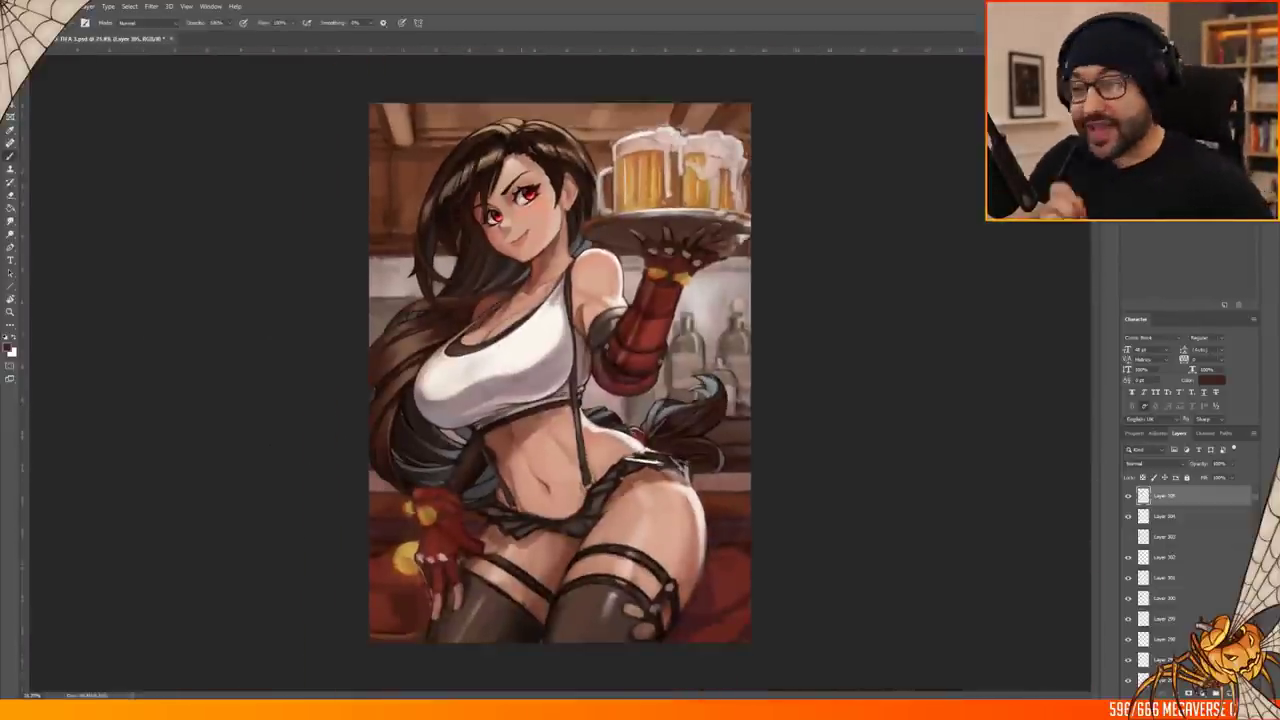
pyautogui.scroll(1, 561, 281)
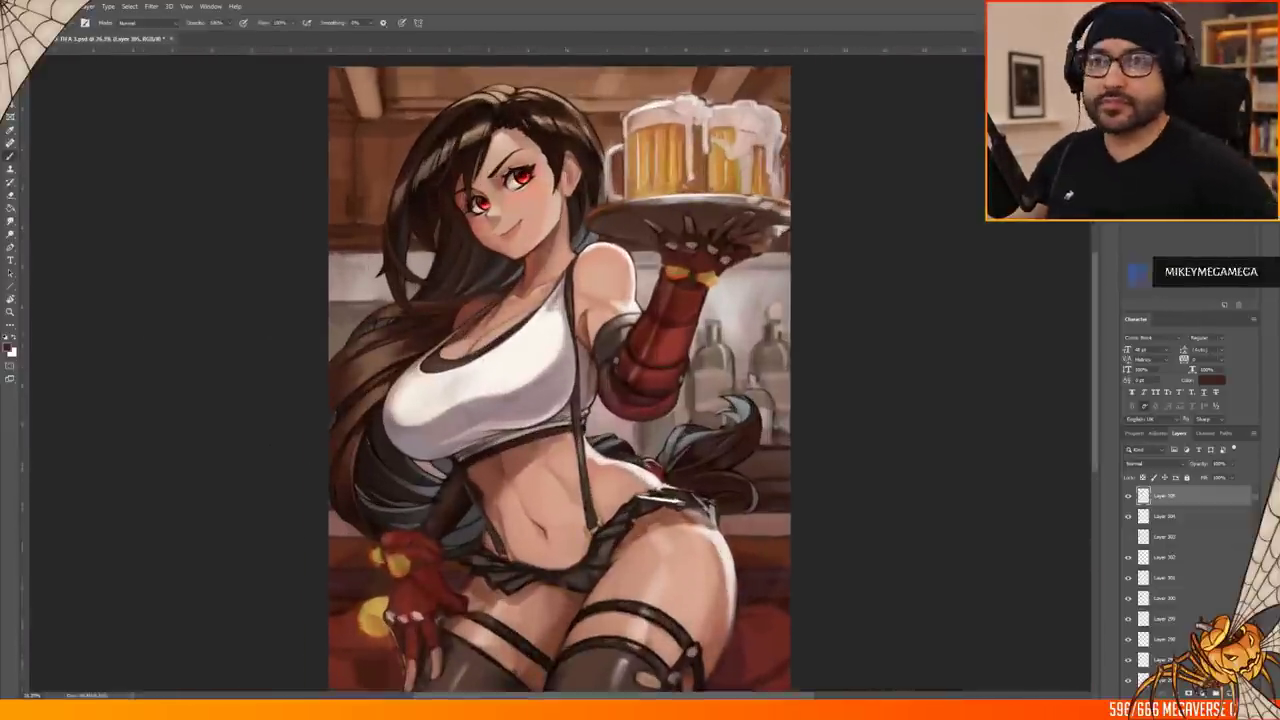
# Examine the waist, raised arm and trailing hair ends, then the painting as a whole
pyautogui.scroll(3, 561, 281)
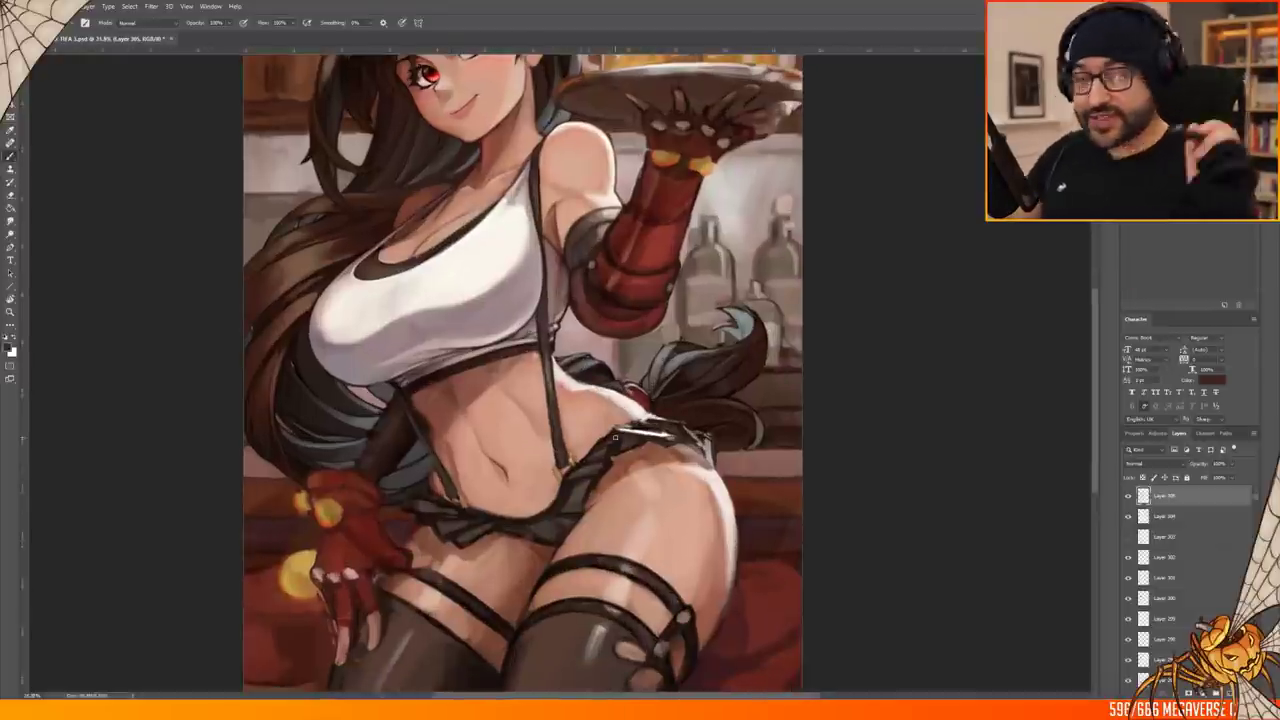
pyautogui.scroll(-4, 561, 281)
pyautogui.scroll(3, 550, 440)
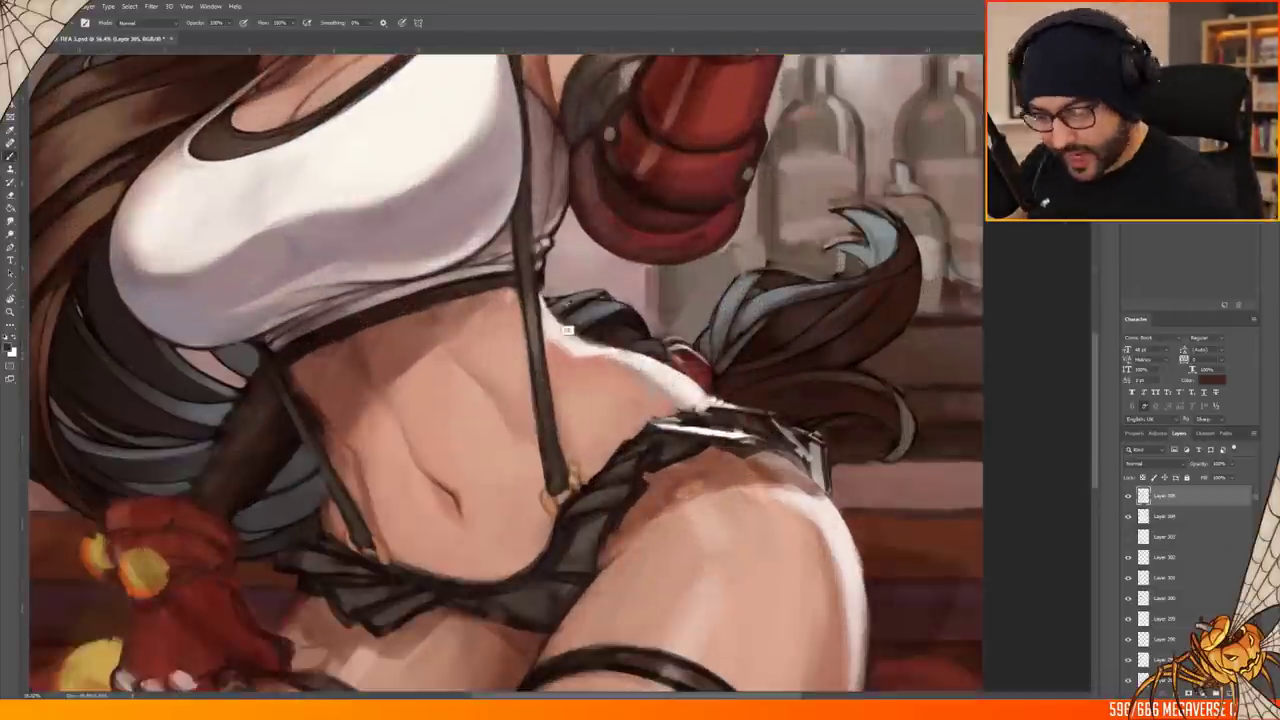
pyautogui.scroll(1, 550, 440)
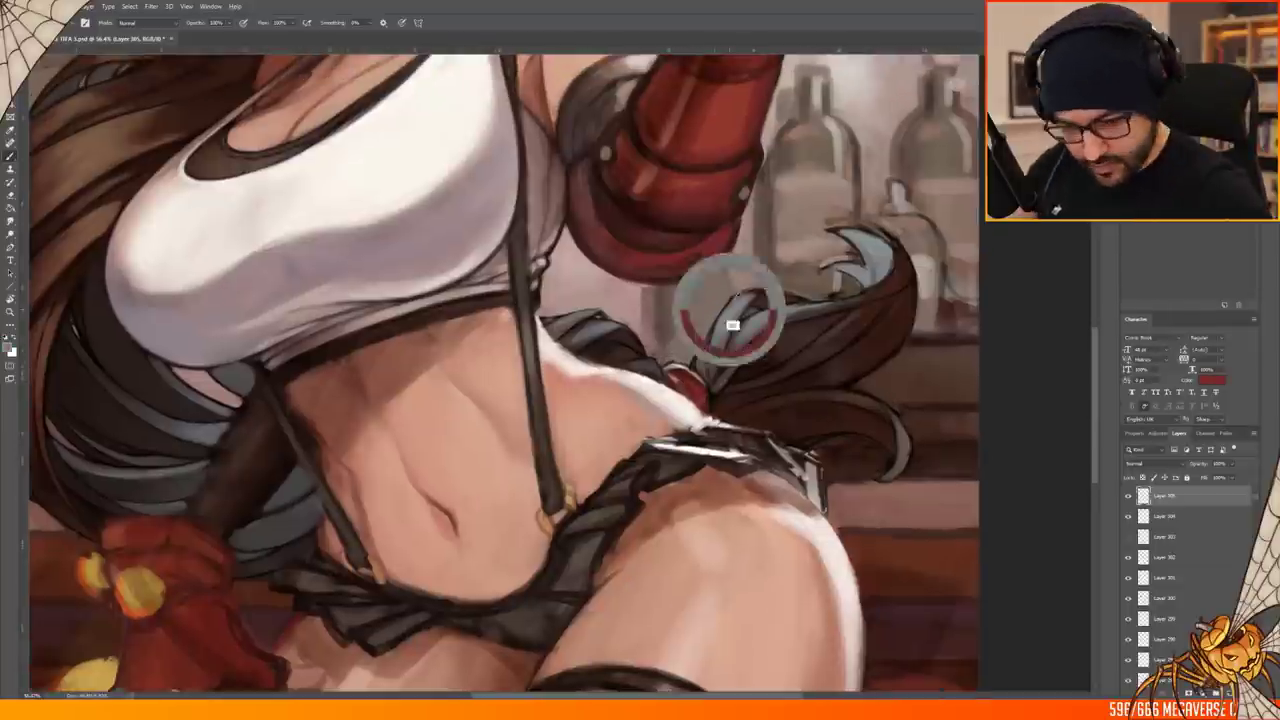
pyautogui.scroll(2, 688, 412)
pyautogui.scroll(-2, 688, 412)
pyautogui.press('v')
pyautogui.press('b')
pyautogui.scroll(-3, 540, 370)
pyautogui.scroll(3, 540, 370)
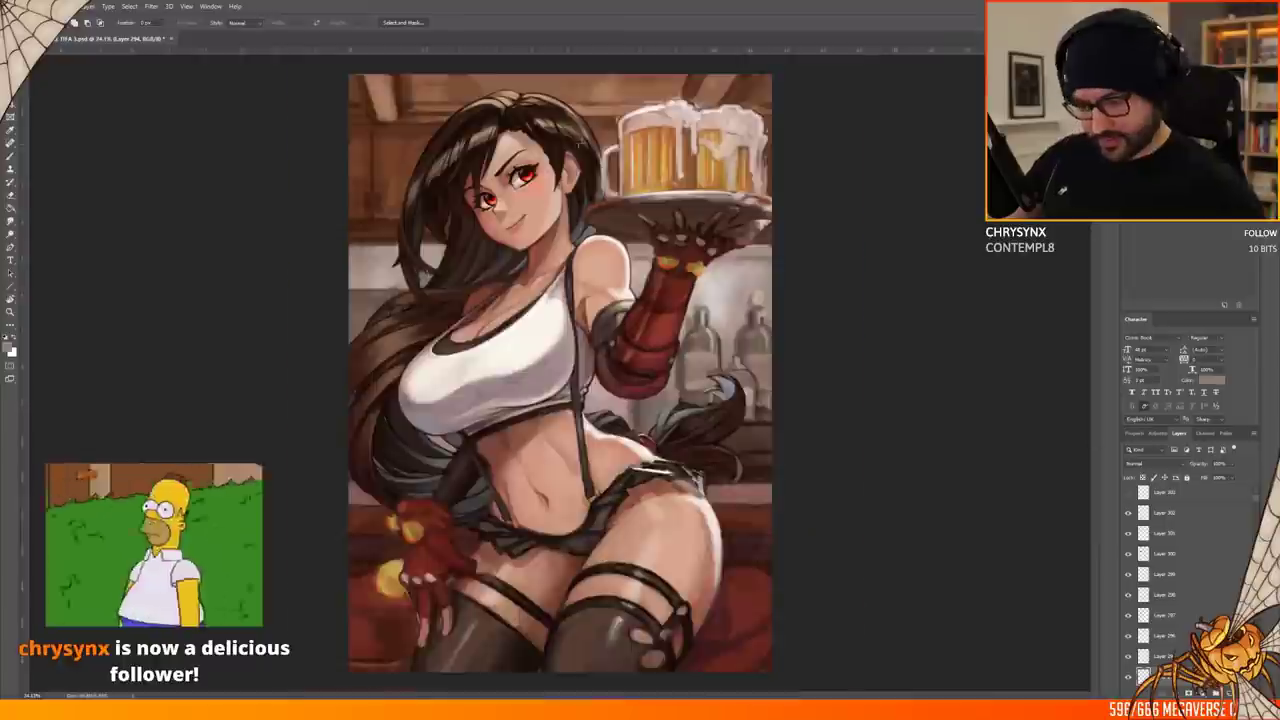
# Select a layer further down the stack and add a new layer for more touch-ups around the head
pyautogui.click(1165, 512)
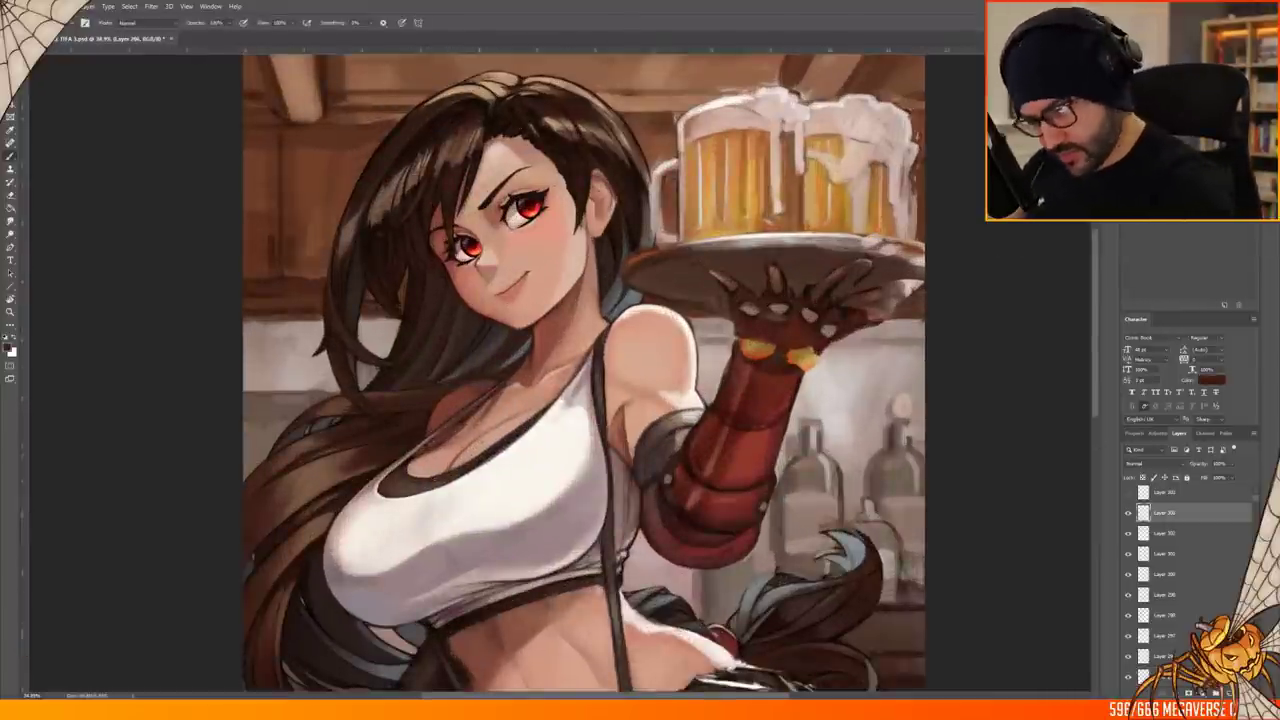
pyautogui.scroll(1, 412, 181)
pyautogui.hotkey('ctrl', 'shift', 'alt', 'n')
pyautogui.scroll(-3, 480, 150)
pyautogui.scroll(3, 526, 131)
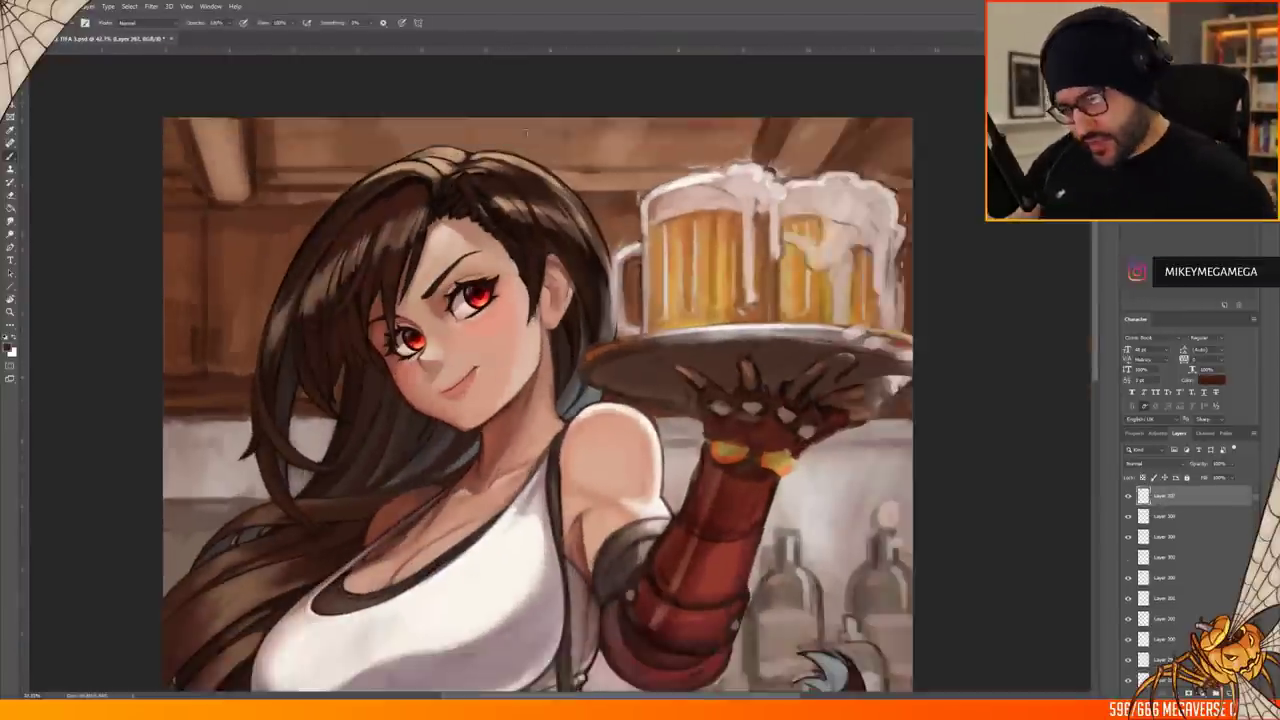
# Save the painting and combine the visible artwork on a new layer, with the empty top layer hidden
pyautogui.scroll(-3, 526, 131)
pyautogui.scroll(2, 526, 131)
pyautogui.hotkey('ctrl', 's')
pyautogui.scroll(-1, 542, 378)
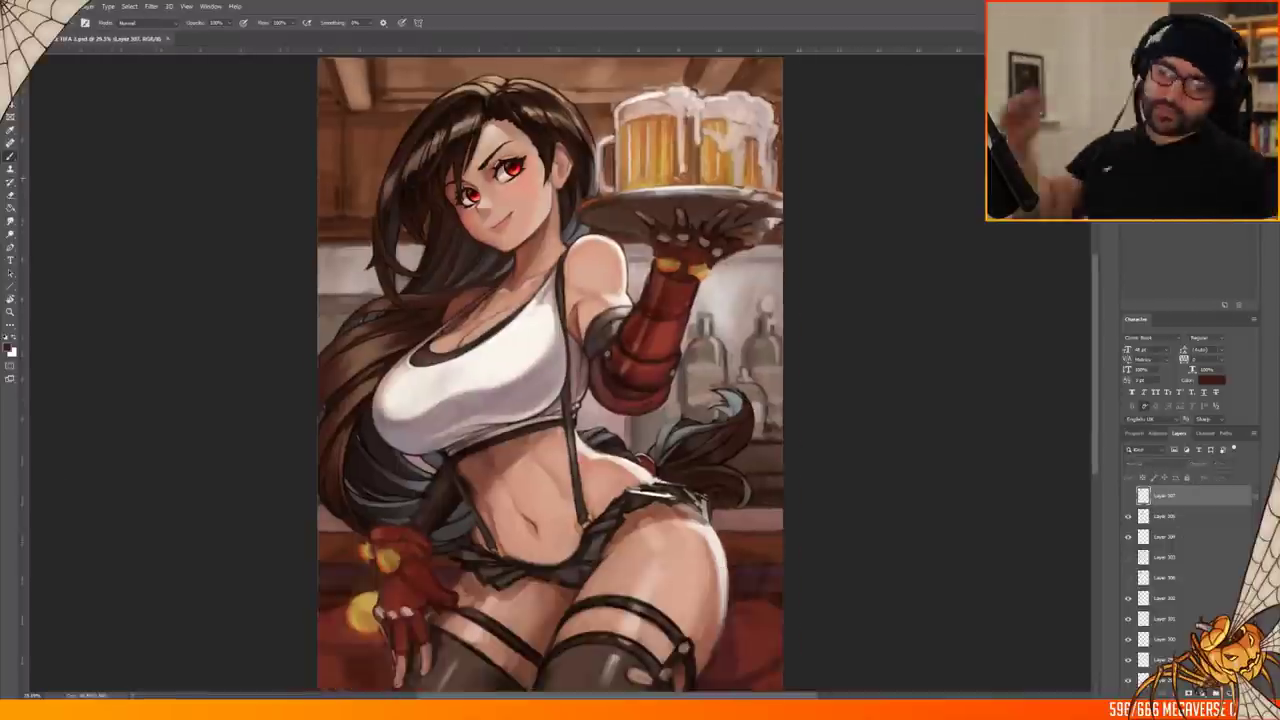
pyautogui.press('b')
pyautogui.scroll(-2, 572, 222)
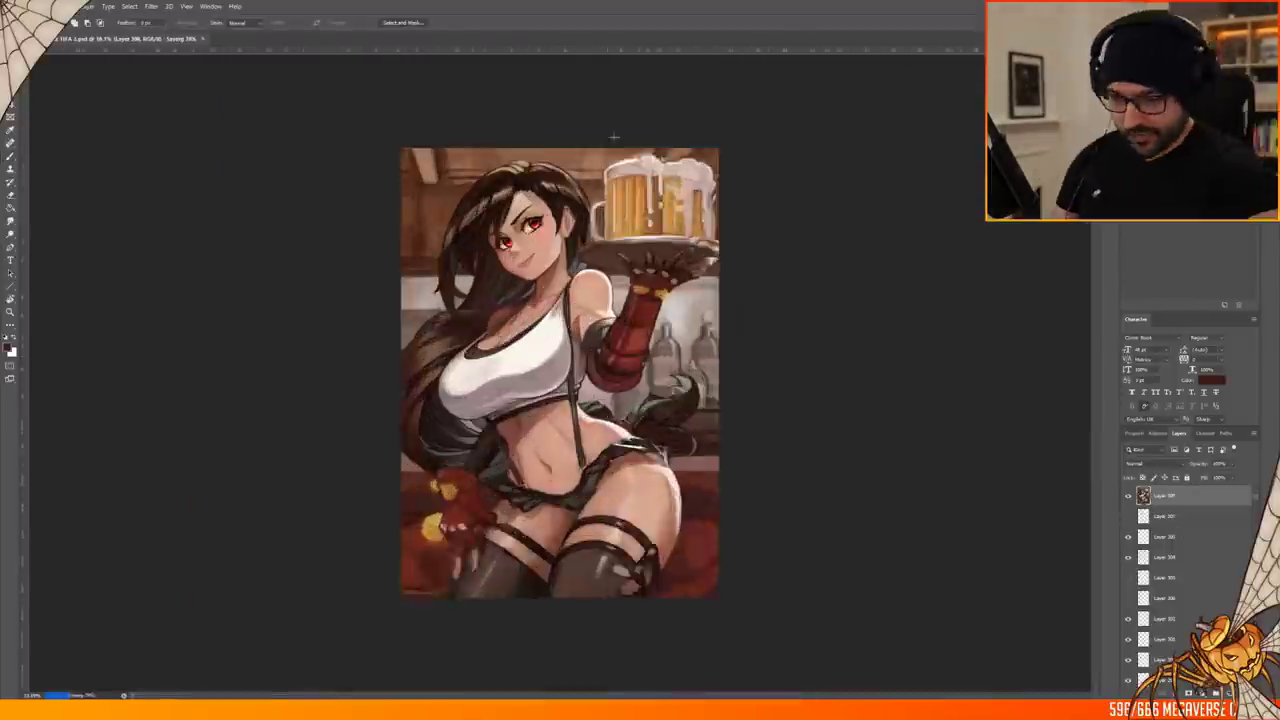
# Add new layers and paint skin tone strokes on the cheek beside the corner of the mouth
pyautogui.scroll(2, 572, 222)
pyautogui.hotkey('ctrl', 'shift', 'alt', 'n')
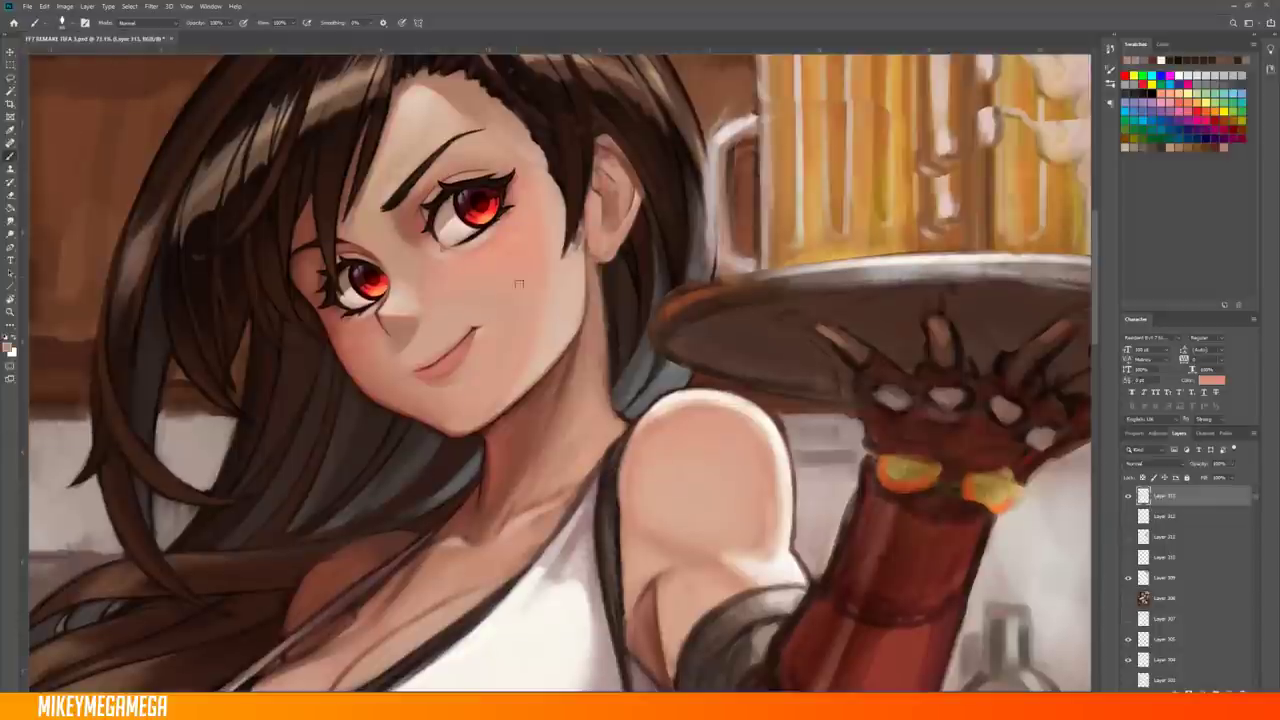
pyautogui.press('b')
pyautogui.hotkey('ctrl', 'shift', 'alt', 'n')
pyautogui.scroll(2, 487, 332)
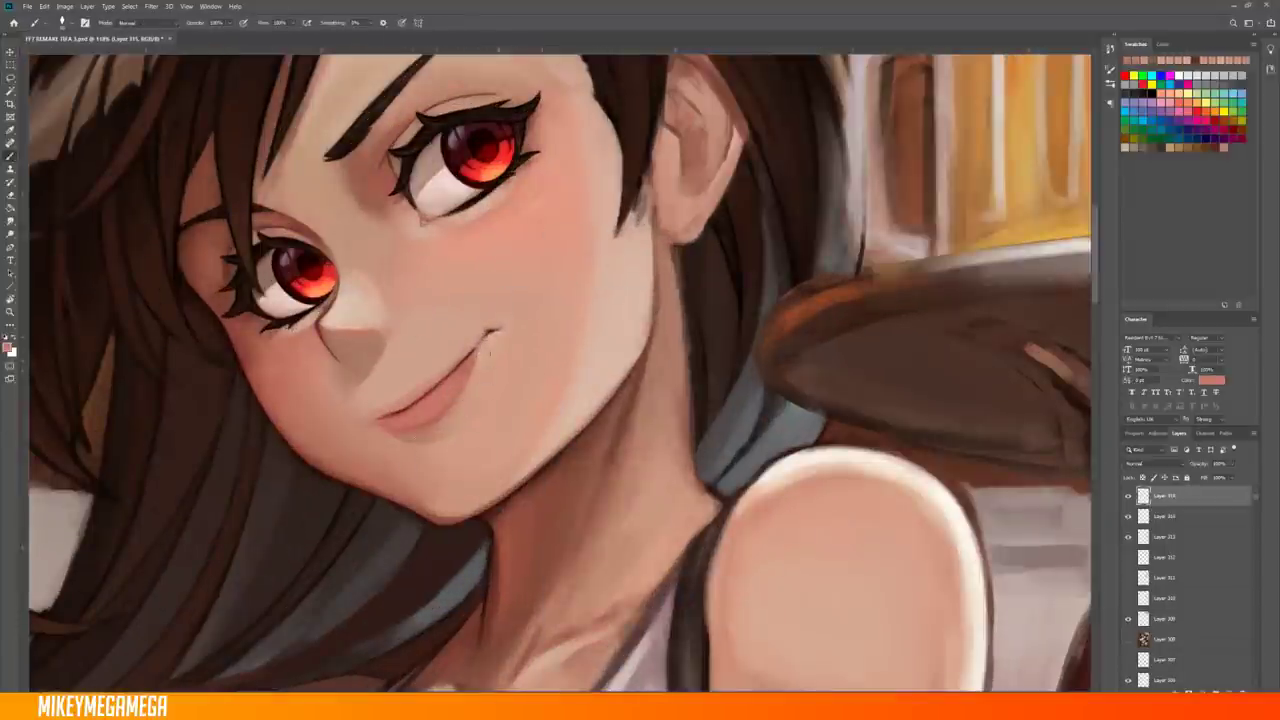
pyautogui.moveTo(555, 286); pyautogui.dragTo(550, 336)
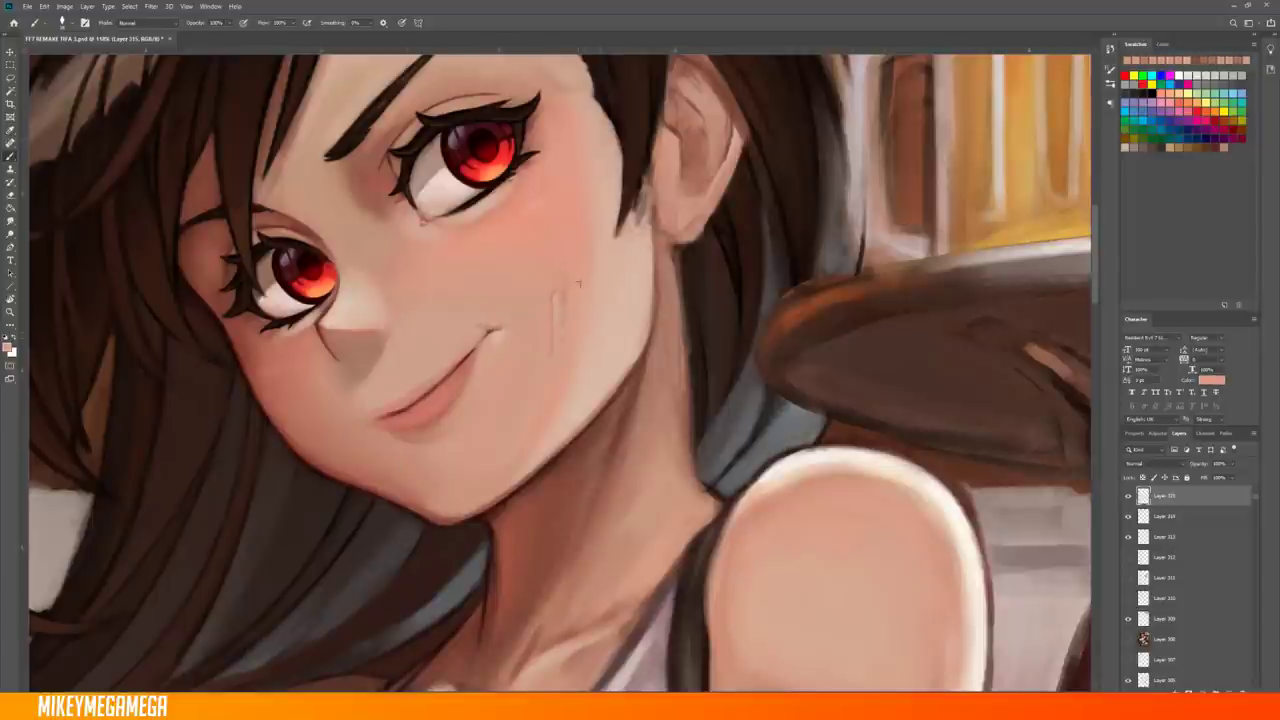
# Blend the cheek shading around the mouth corner with a skin tone sampled from the jaw area
pyautogui.scroll(-2, 581, 207)
pyautogui.press('m')
pyautogui.hotkey('ctrl', '0')
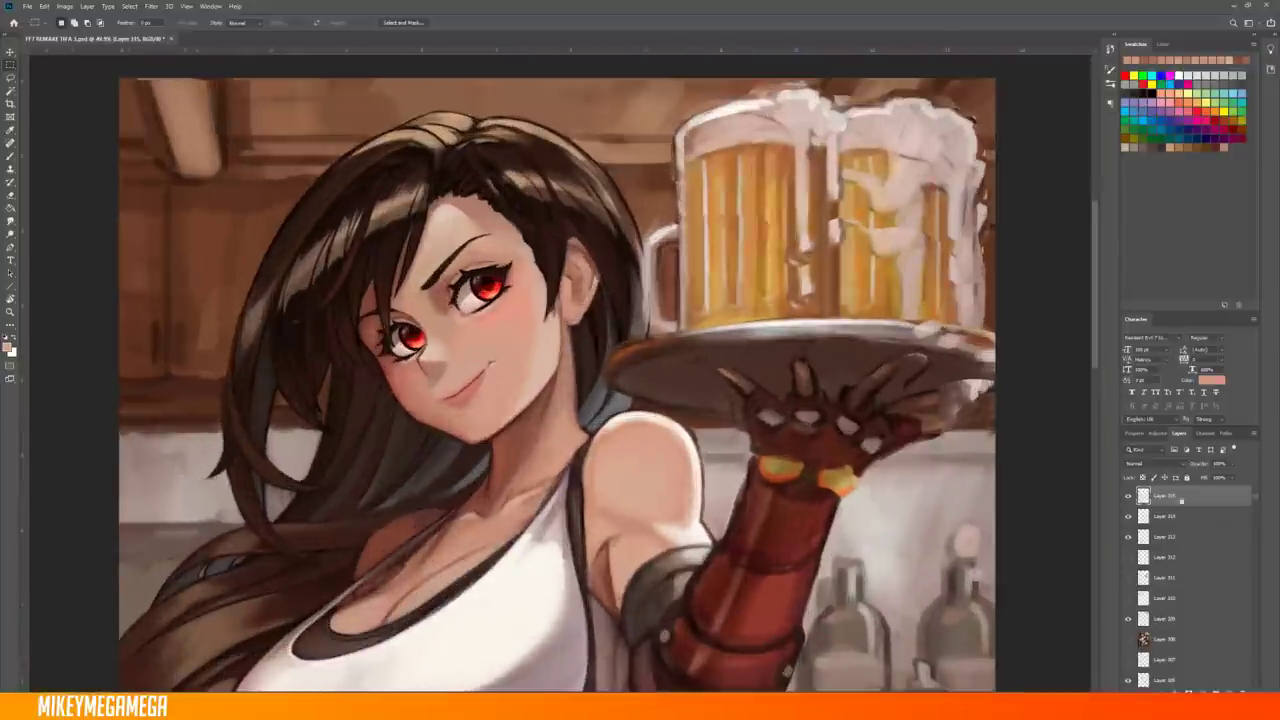
pyautogui.scroll(3, 508, 214)
pyautogui.hotkey('ctrl', '0')
pyautogui.scroll(4, 374, 489)
pyautogui.press('b')
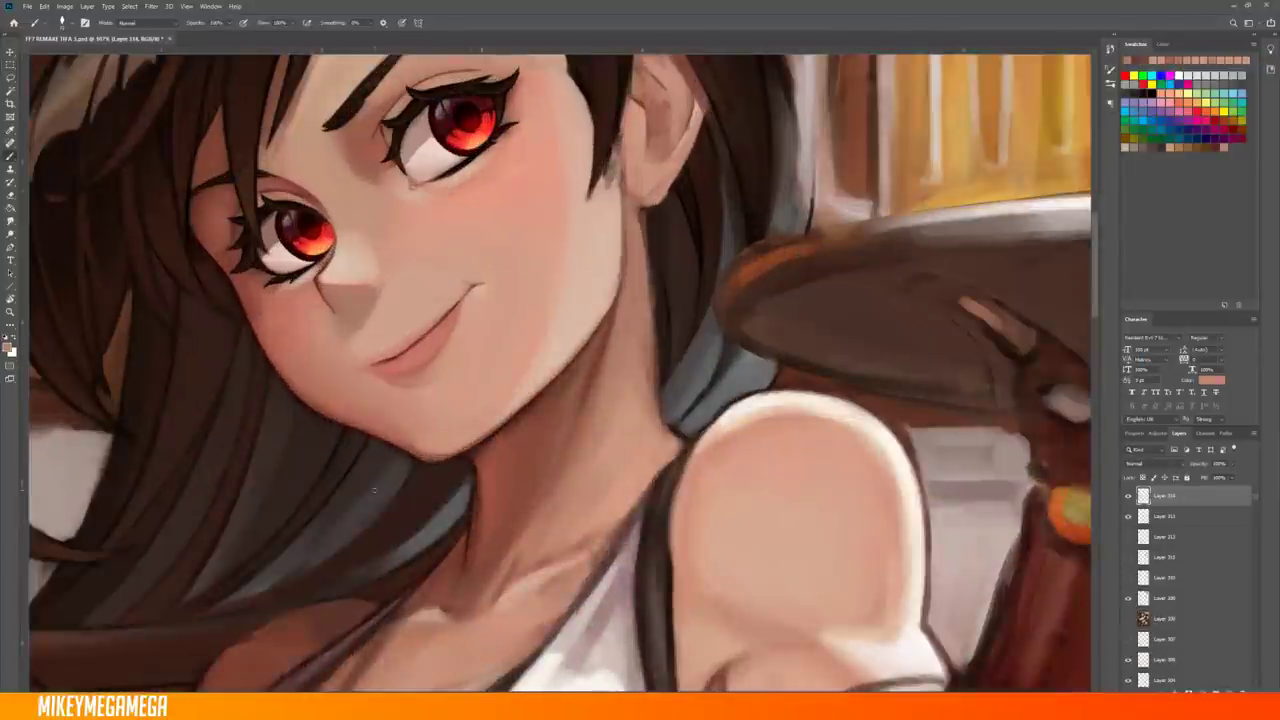
pyautogui.keyDown('alt'); pyautogui.click(587, 339); pyautogui.keyUp('alt')
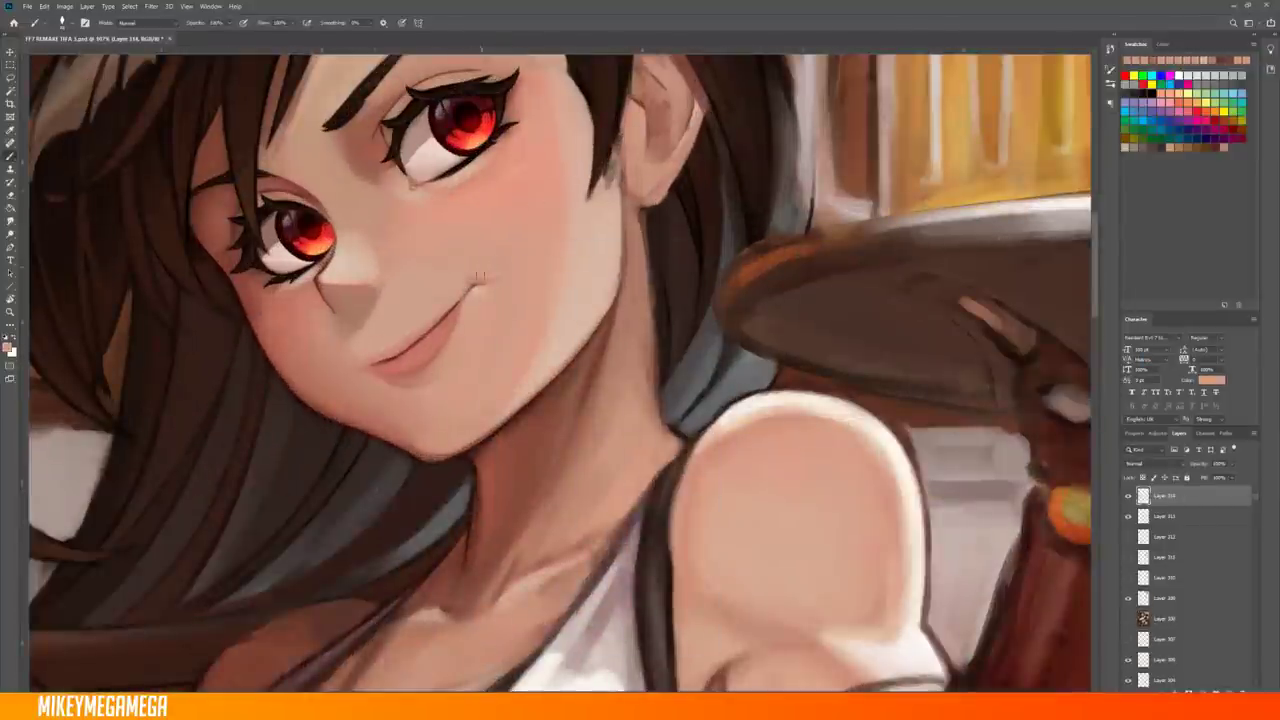
pyautogui.scroll(-1, 495, 294)
pyautogui.scroll(1, 549, 251)
pyautogui.scroll(-1, 565, 200)
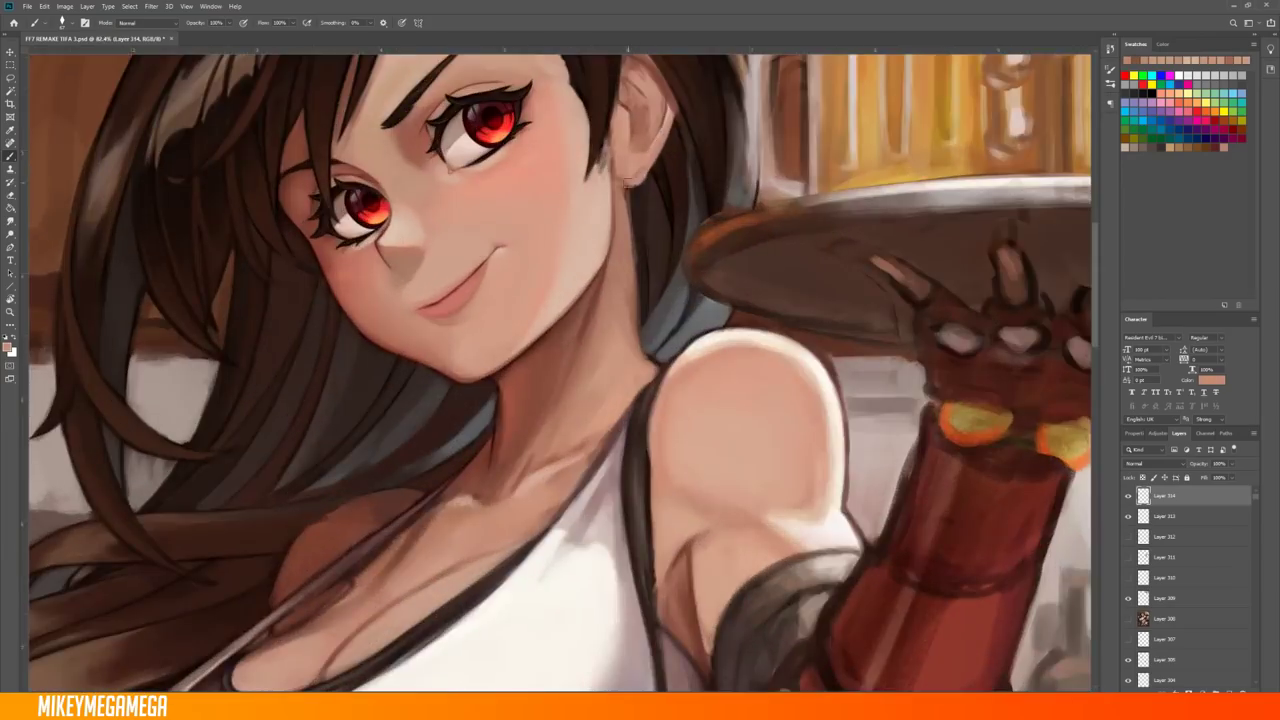
# Stamp the visible artwork onto a new layer and isolate an area of the face with the Lasso
pyautogui.hotkey('ctrl', '0')
pyautogui.hotkey('ctrl', 'shift', 'alt', 'e')
pyautogui.scroll(5, 379, 426)
pyautogui.press('l')
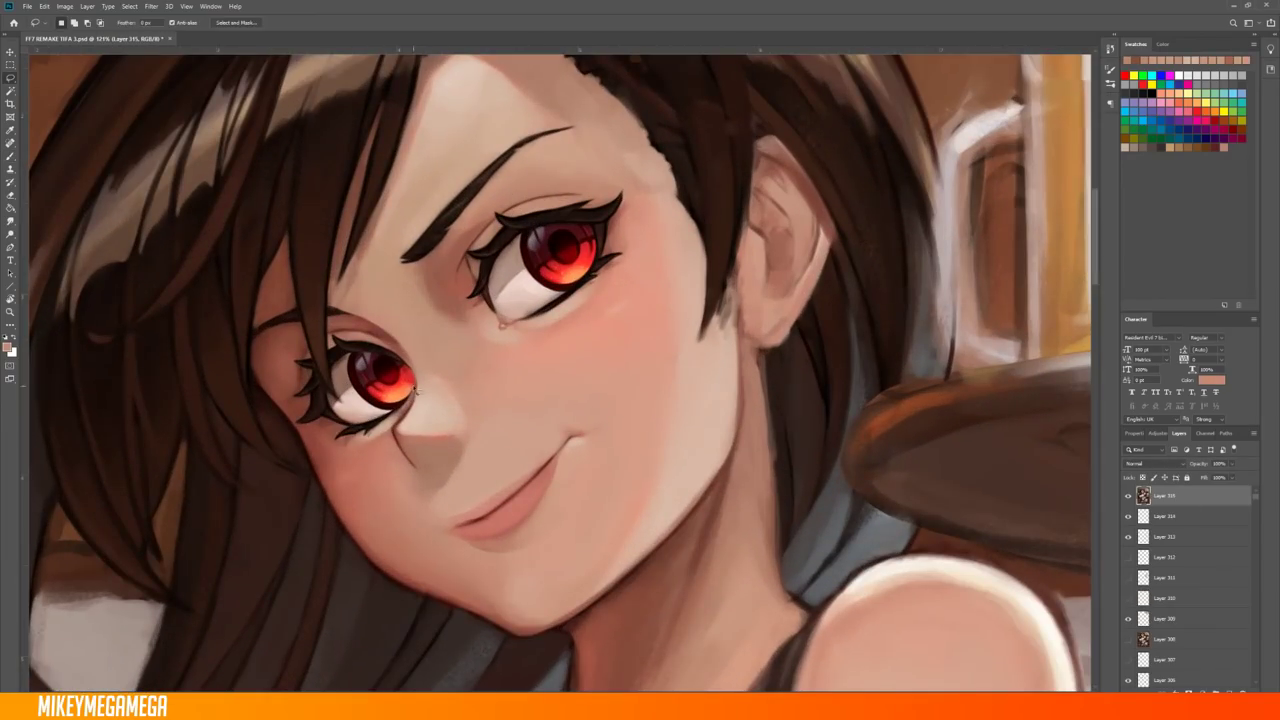
pyautogui.hotkey('ctrl', 'd')
pyautogui.hotkey('ctrl', '0')
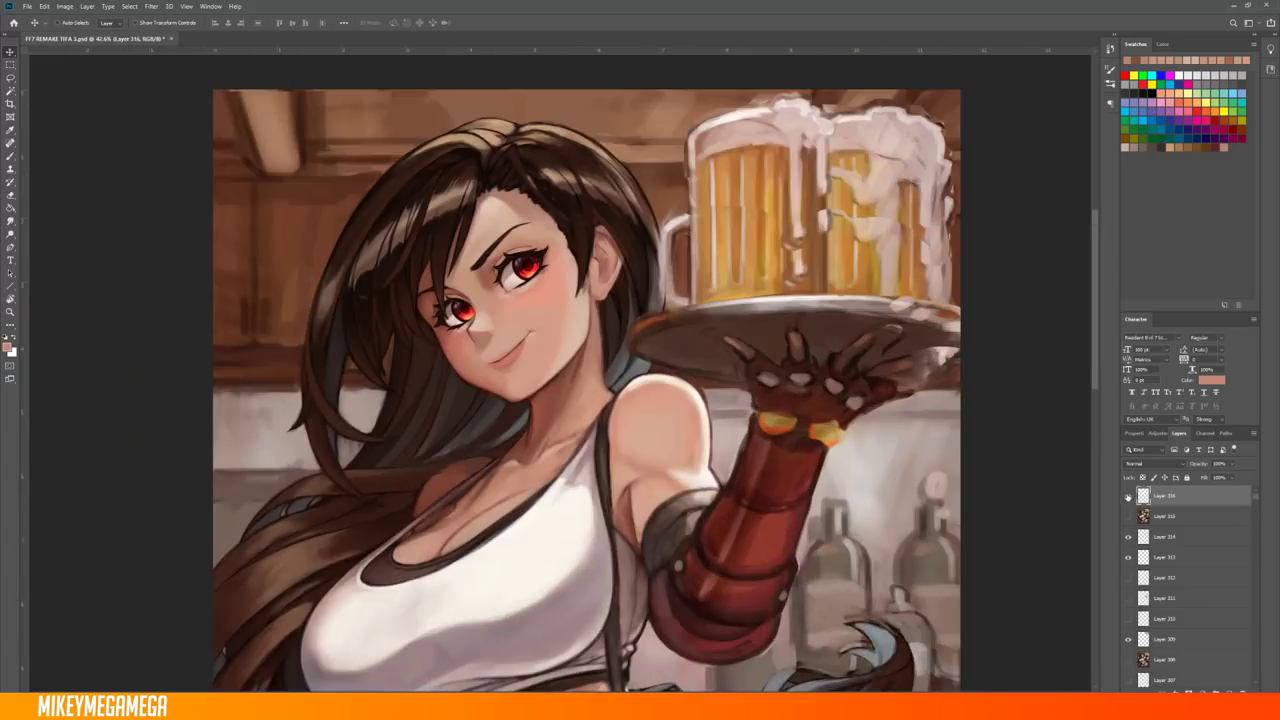
# Add a new layer and touch up the skin and line work around the eyes
pyautogui.scroll(5, 450, 300)
pyautogui.hotkey('ctrl', 'shift', 'n')
pyautogui.press('b')
pyautogui.rightClick(555, 150)
pyautogui.press('Escape')
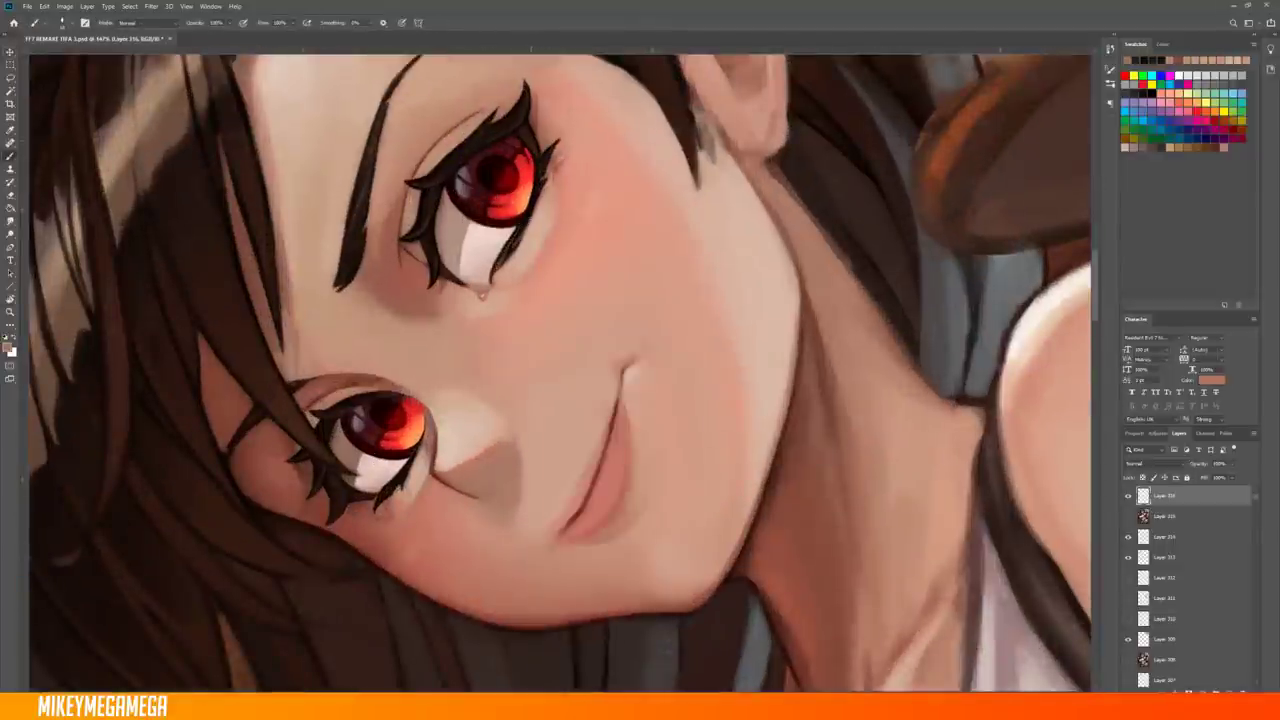
pyautogui.scroll(-2, 551, 205)
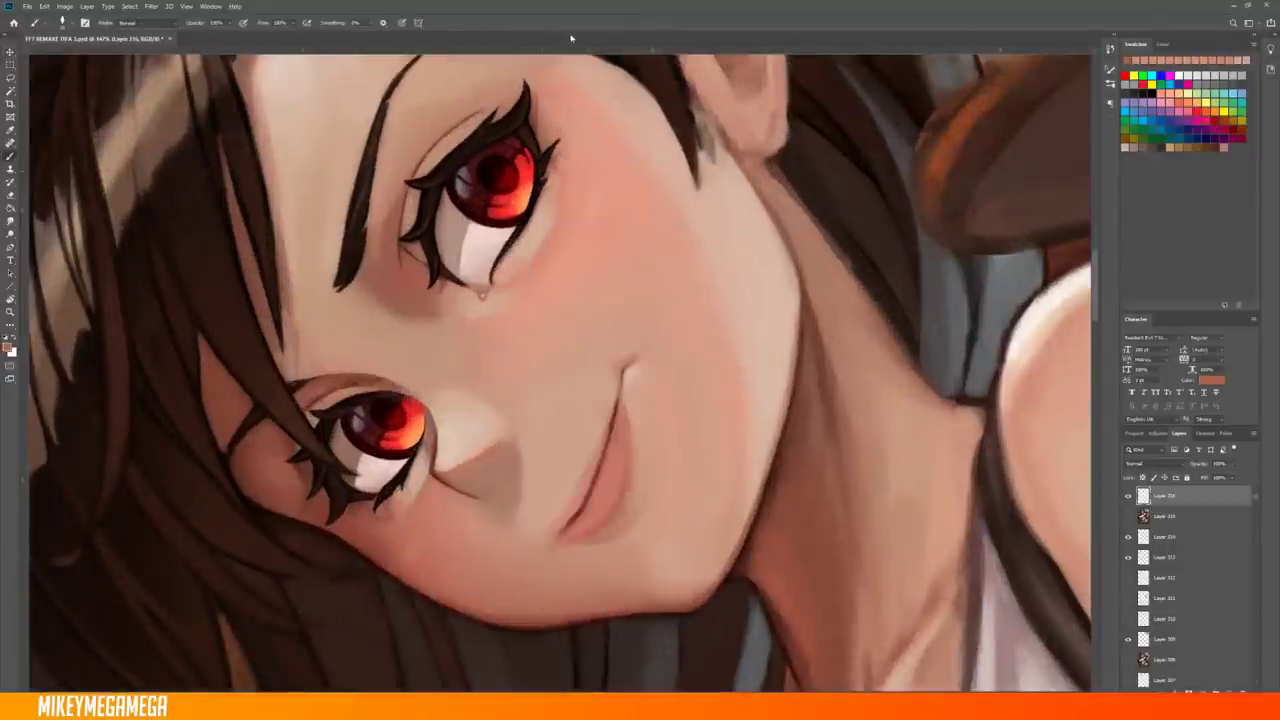
# Refine the lower lash line and soften the blush beneath the larger eye
pyautogui.hotkey('ctrl', '0')
pyautogui.scroll(5, 551, 205)
pyautogui.rightClick(634, 251)
pyautogui.press('Escape')
pyautogui.hotkey('ctrl', '0')
pyautogui.scroll(6, 480, 350)
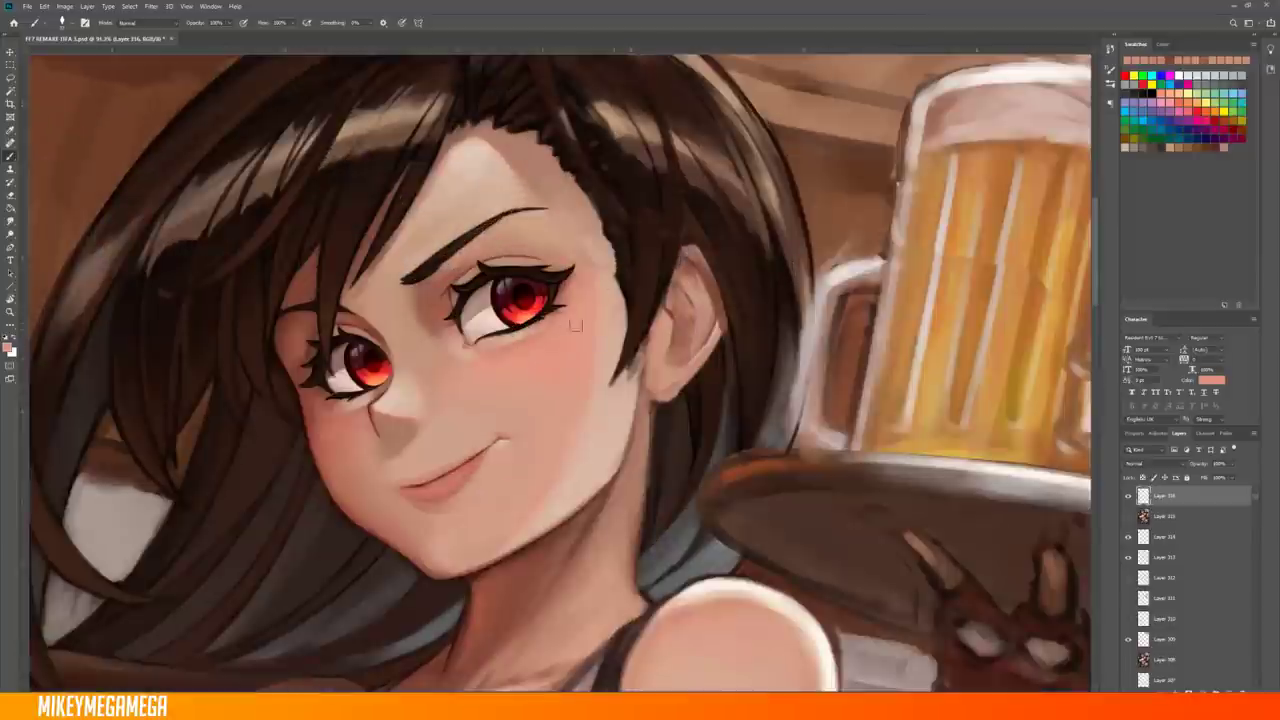
# Refine the inner eye corners, the nose line and the lip line with a small brush
pyautogui.rightClick(598, 290)
pyautogui.press('Escape')
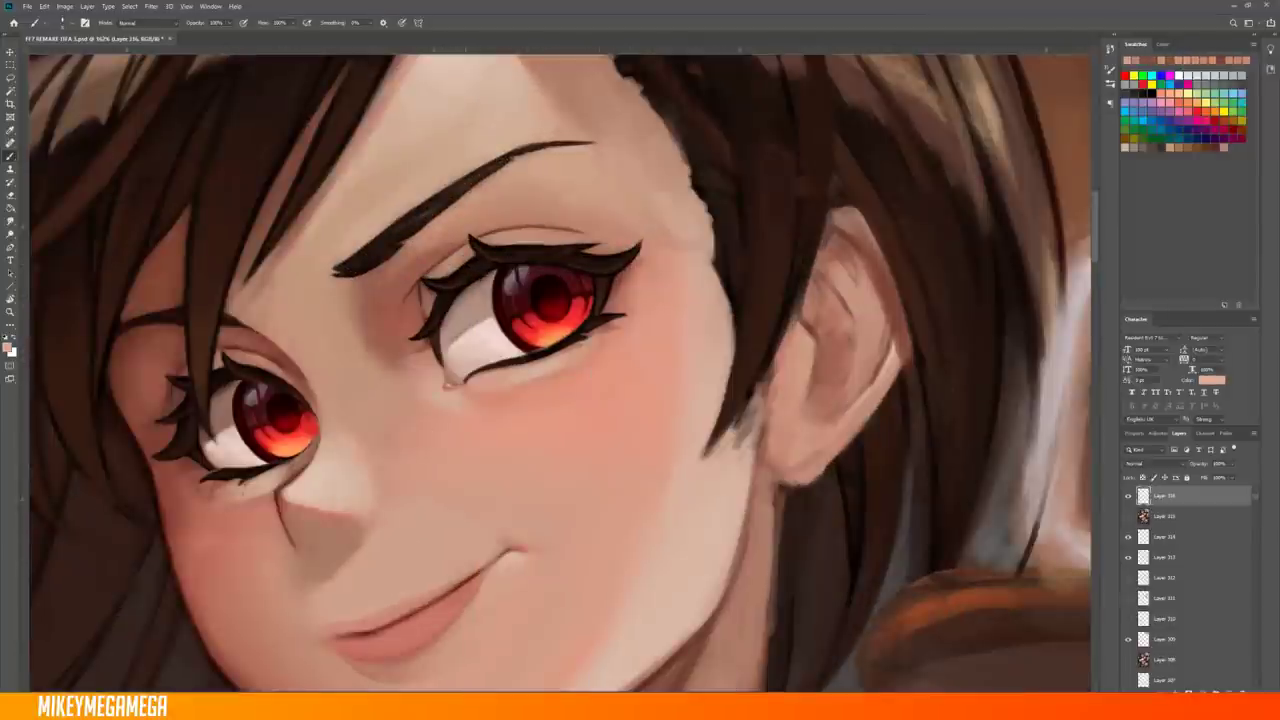
pyautogui.scroll(1, 472, 326)
pyautogui.rightClick(470, 292)
pyautogui.press('Escape')
pyautogui.press('d')
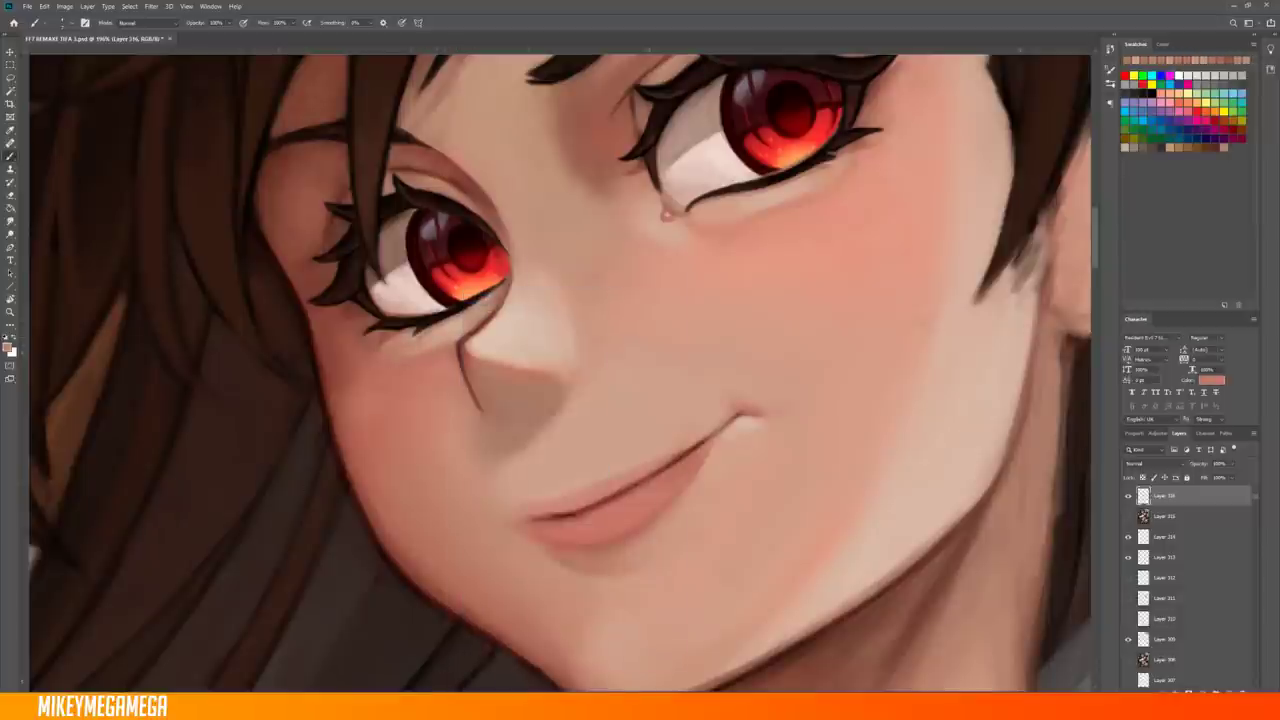
pyautogui.scroll(-8, 663, 213)
pyautogui.scroll(5, 560, 300)
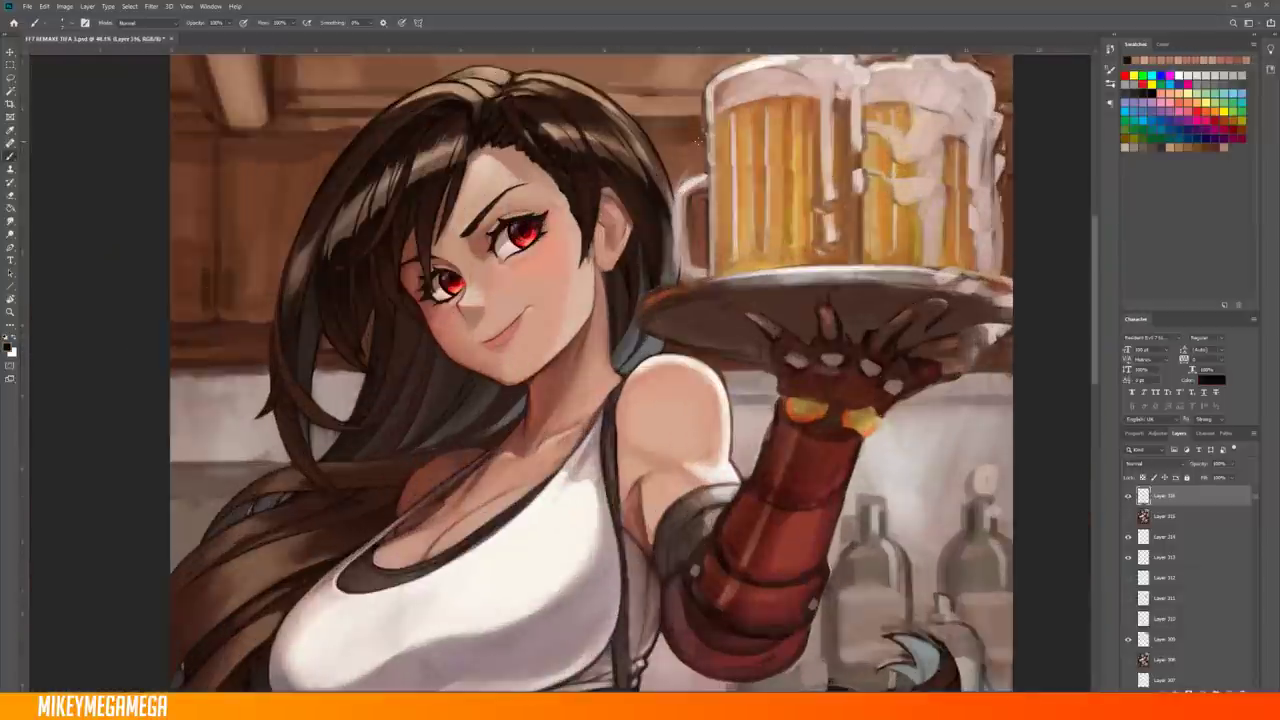
# Duplicate the face detail layer and compare the copy against the whole figure
pyautogui.hotkey('ctrl', 'j')
pyautogui.press('v')
pyautogui.scroll(-3, 940, 362)
pyautogui.scroll(5, 400, 334)
pyautogui.scroll(-4, 400, 334)
pyautogui.scroll(5, 560, 320)
pyautogui.rightClick(560, 320)
# Add a new layer and touch up the face with a reddish skin tone sampled between the eyes
pyautogui.hotkey('ctrl', 'shift', 'alt', 'n')
pyautogui.press('b')
pyautogui.keyDown('alt'); pyautogui.click(463, 307); pyautogui.keyUp('alt')
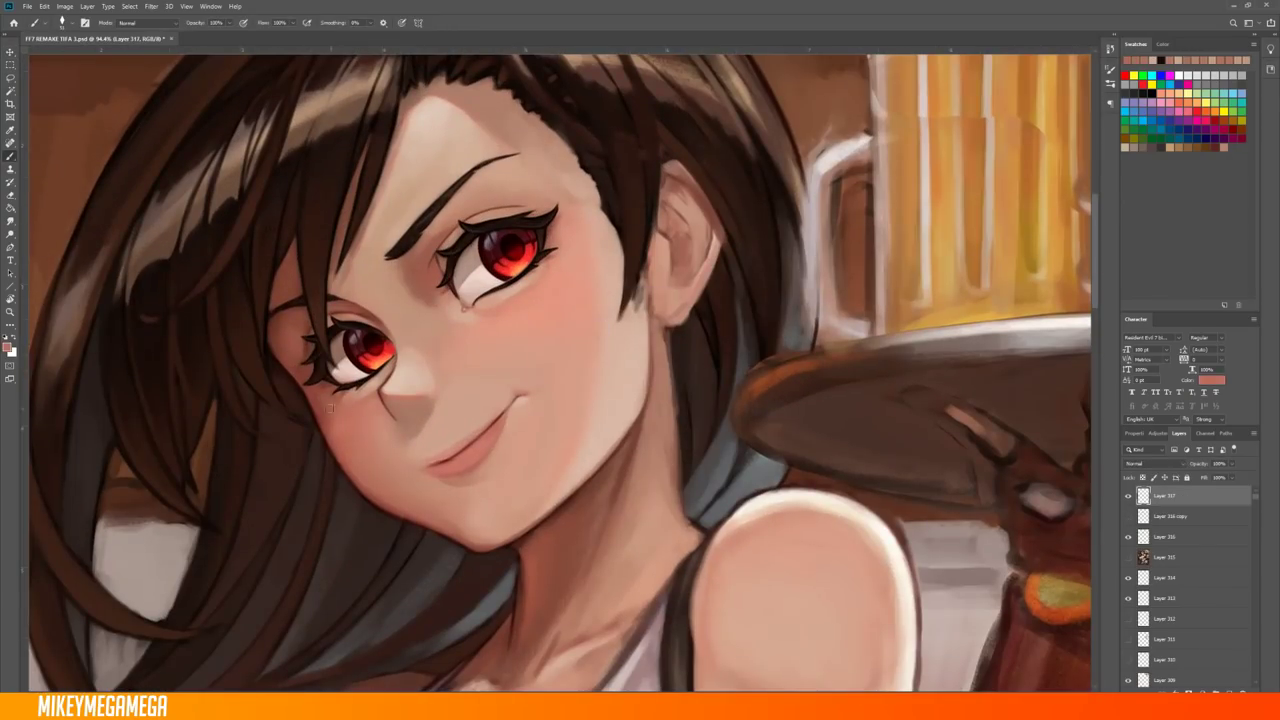
pyautogui.scroll(-4, 228, 155)
pyautogui.scroll(2, 228, 155)
# Try to reposition part of the face on a separate layer while viewing the painting mirrored and rotated
pyautogui.press('h')
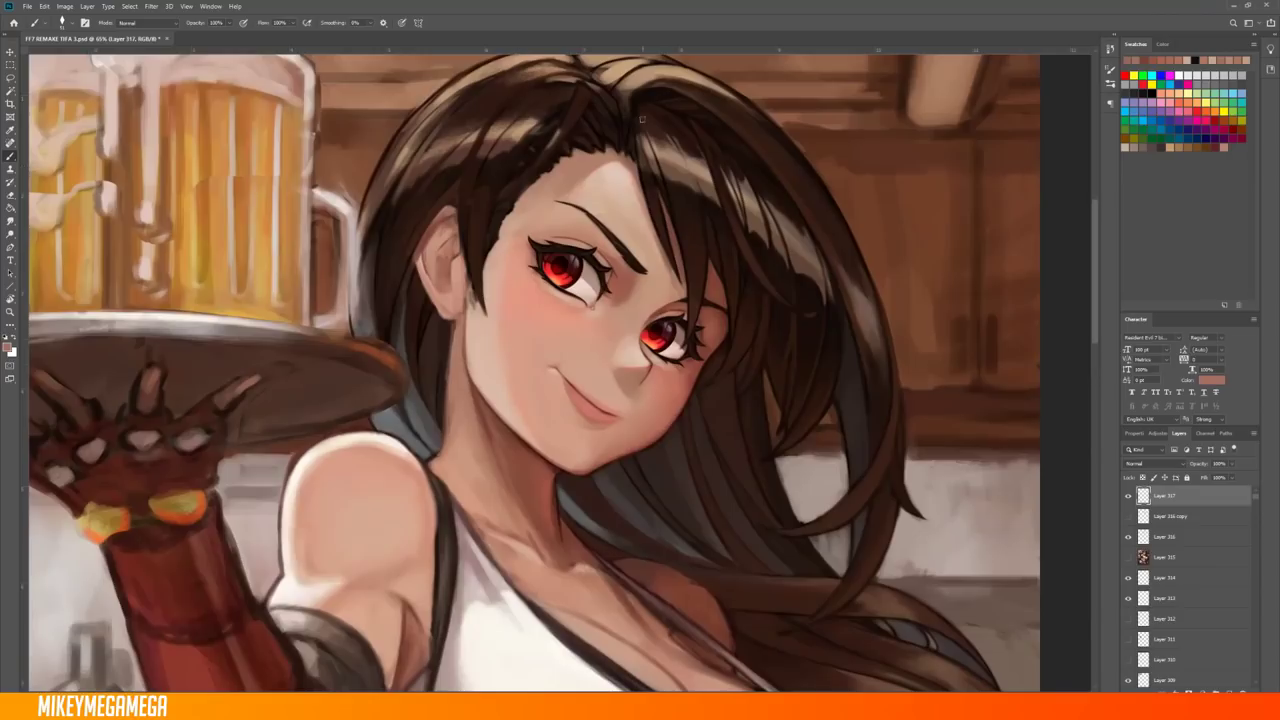
pyautogui.moveTo(560, 300); pyautogui.dragTo(662, 359)
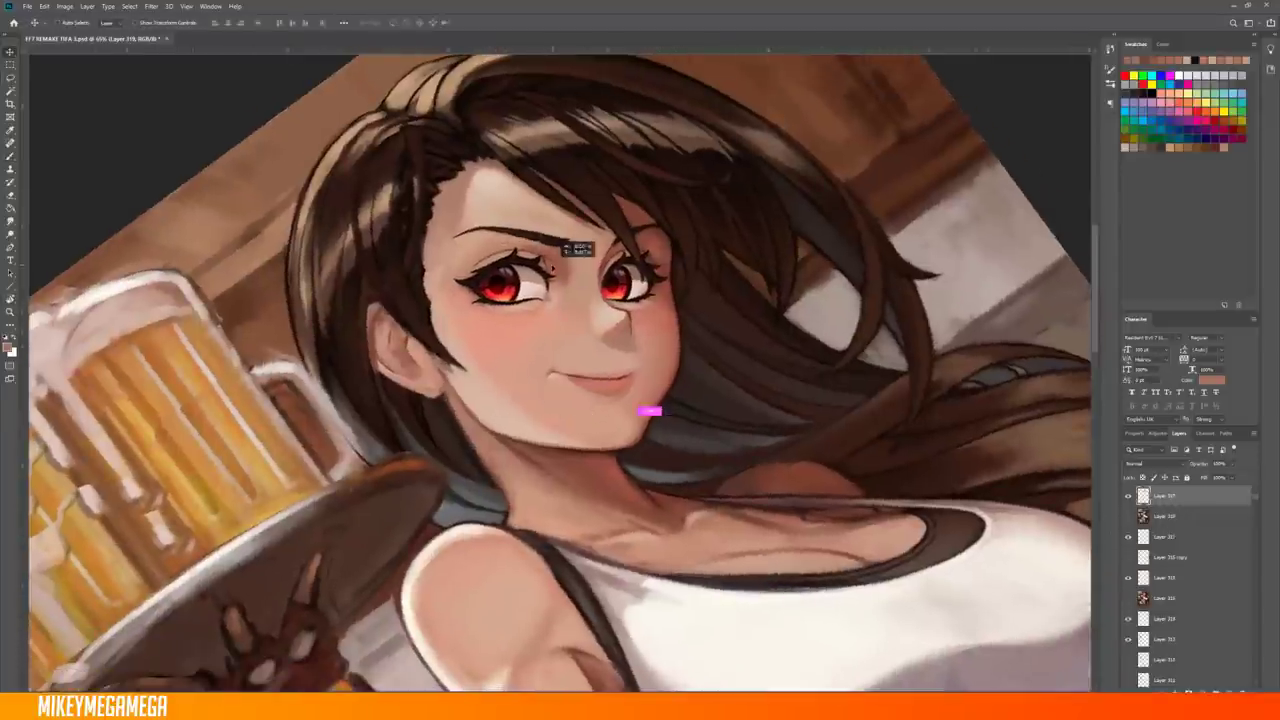
pyautogui.moveTo(560, 255)
pyautogui.mouseDown()
pyautogui.moveTo(545, 268)
pyautogui.moveTo(480, 220)
pyautogui.mouseUp()
pyautogui.press('r')
pyautogui.scroll(-2, 620, 160)
pyautogui.press('h')
pyautogui.scroll(2, 347, 236)
# Paint the dark hair strands falling beside the smaller eye with a colour sampled from the fringe
pyautogui.press('b')
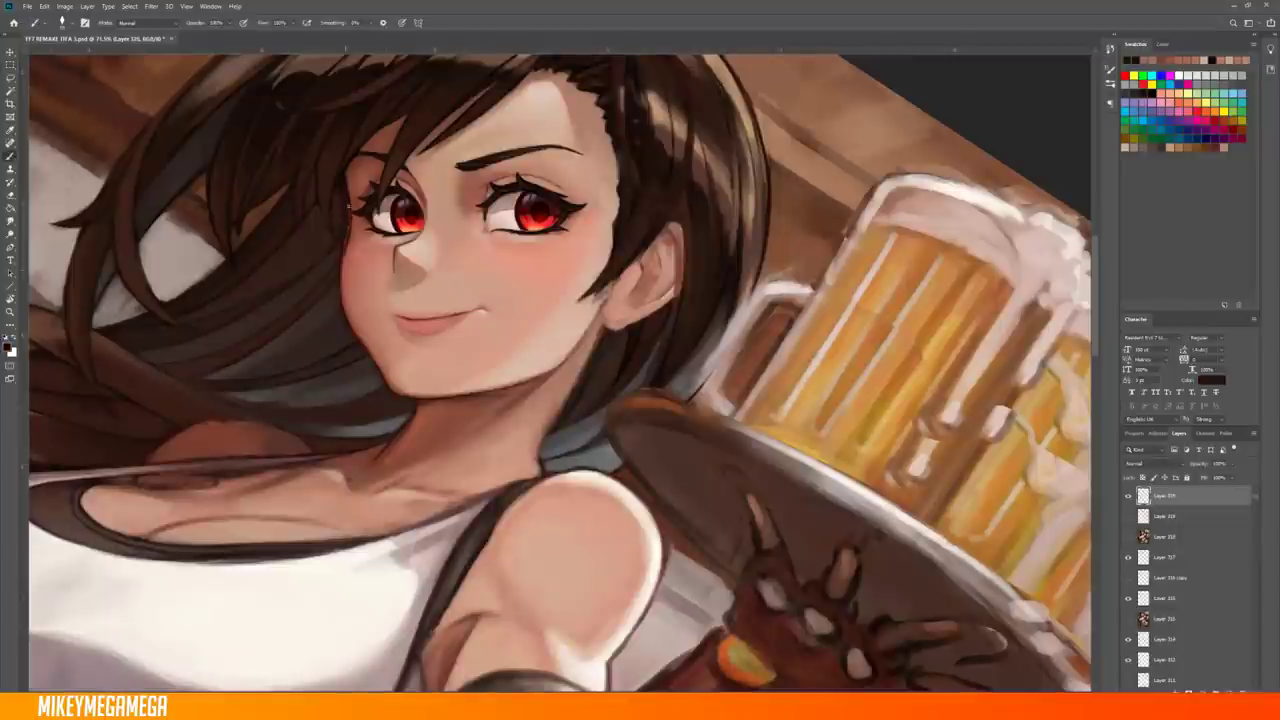
pyautogui.scroll(3, 347, 243)
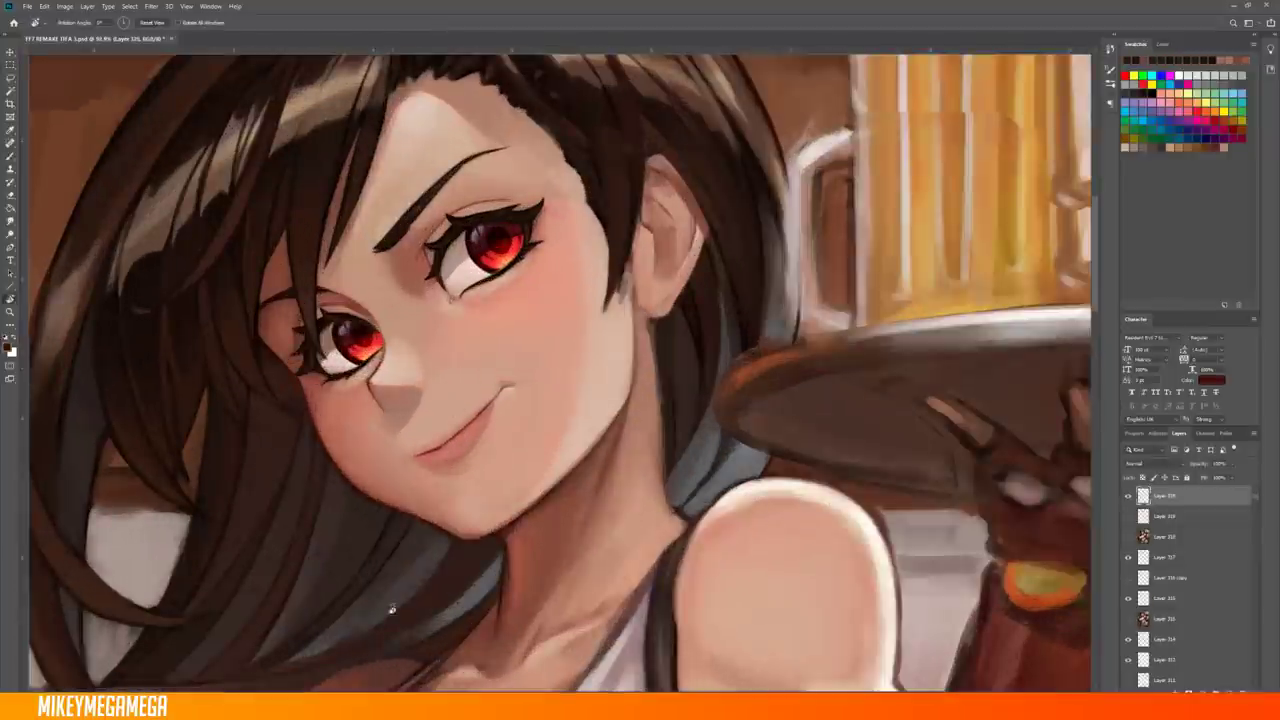
pyautogui.keyDown('alt'); pyautogui.click(347, 242); pyautogui.keyUp('alt')
pyautogui.moveTo(330, 296); pyautogui.dragTo(352, 388)
pyautogui.scroll(-3, 382, 310)
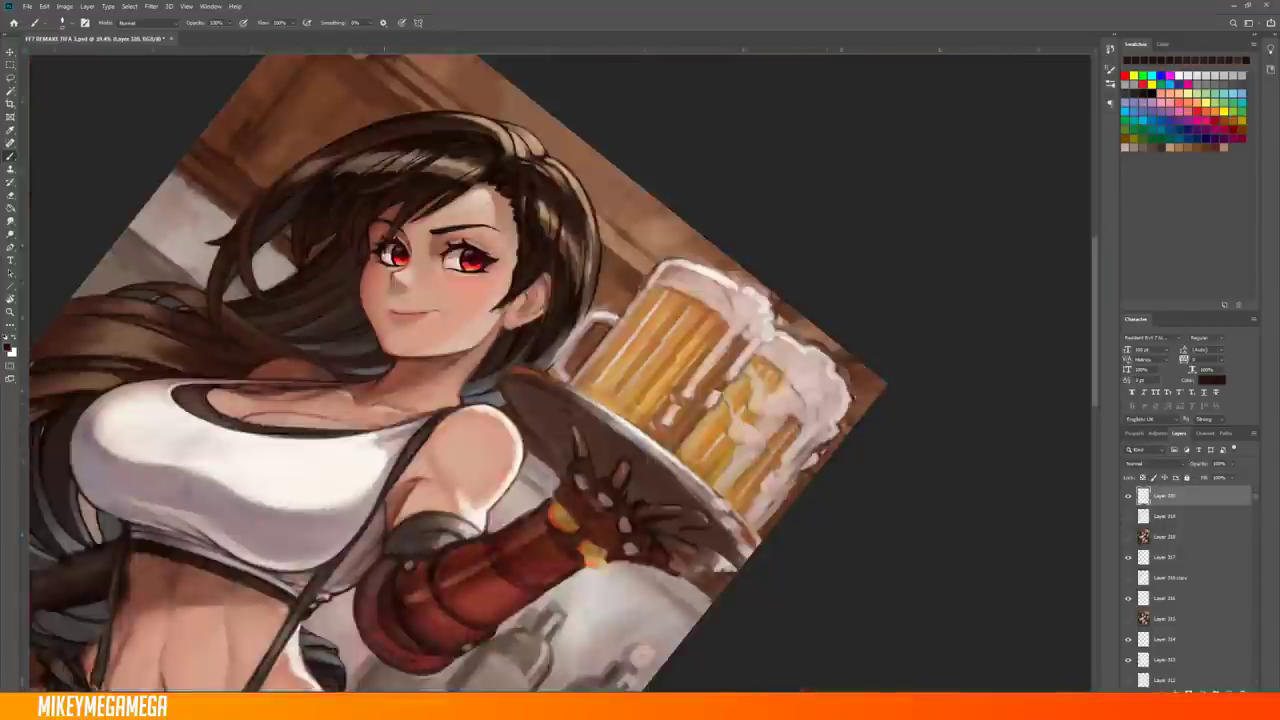
# Select part of the hair with the Lasso, refine its strands and clear the selection
pyautogui.press('l')
pyautogui.press('b')
pyautogui.hotkey('ctrl', 'd')
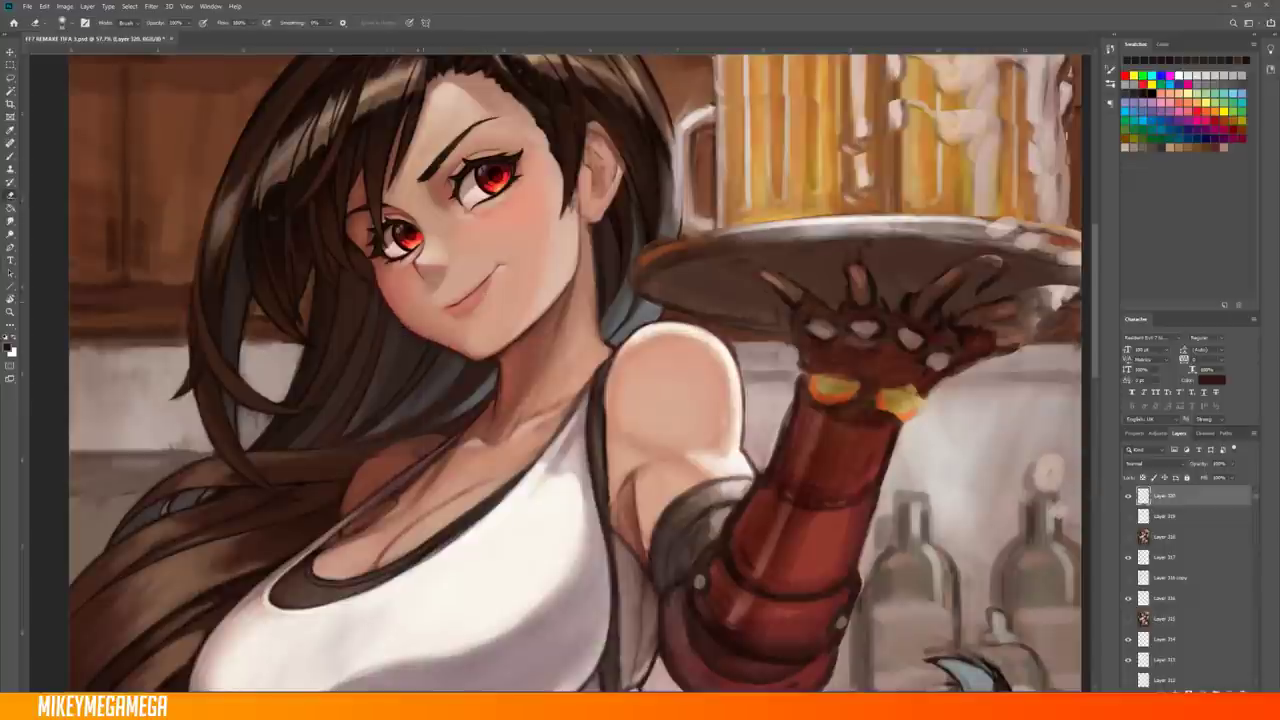
pyautogui.scroll(-3, 560, 370)
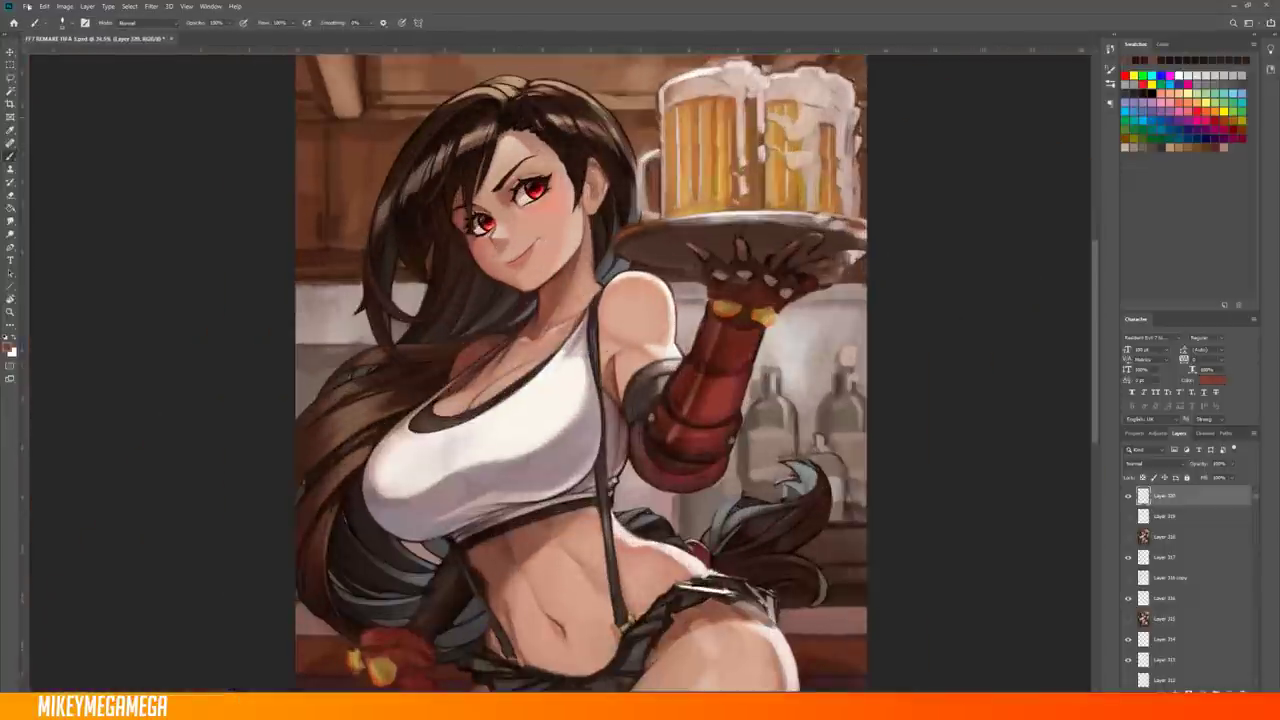
# Paint brown strands through the fringe and the side hair in a tilted canvas view
pyautogui.scroll(4, 503, 301)
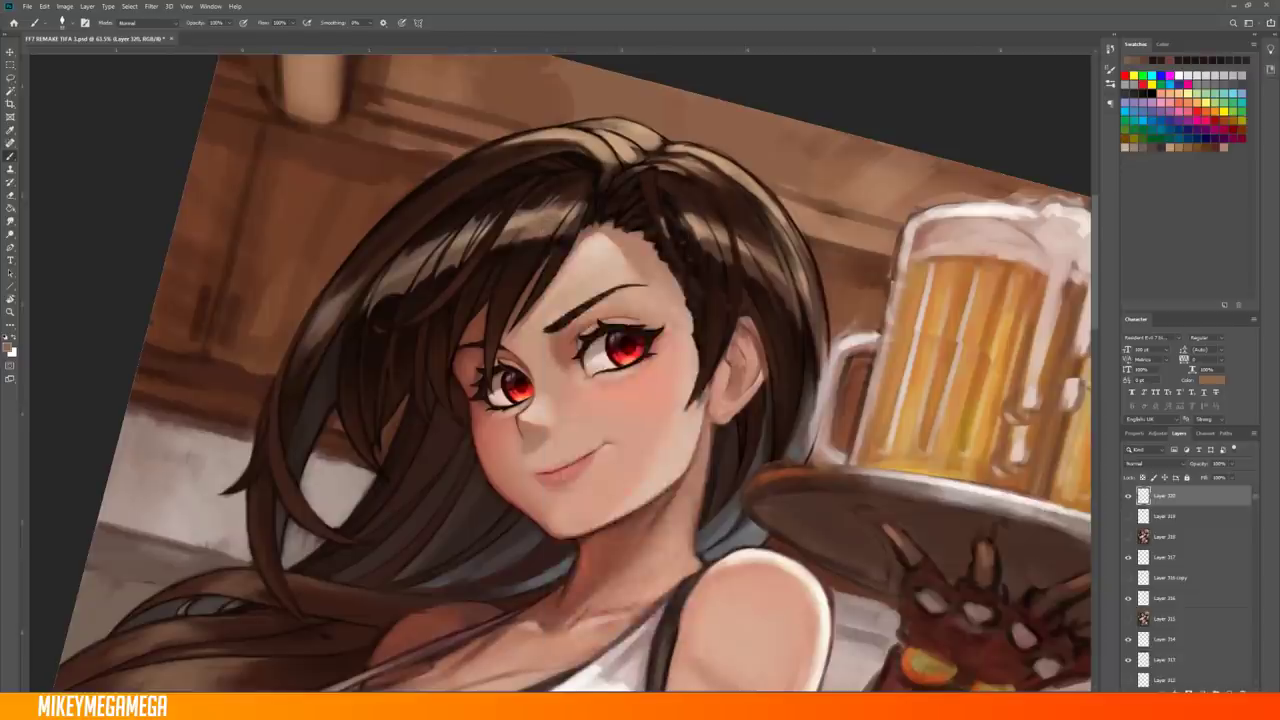
pyautogui.moveTo(510, 214); pyautogui.dragTo(462, 262)
pyautogui.scroll(2, 453, 349)
pyautogui.moveTo(570, 195); pyautogui.dragTo(360, 300)
pyautogui.scroll(-3, 480, 240)
pyautogui.scroll(-2, 560, 370)
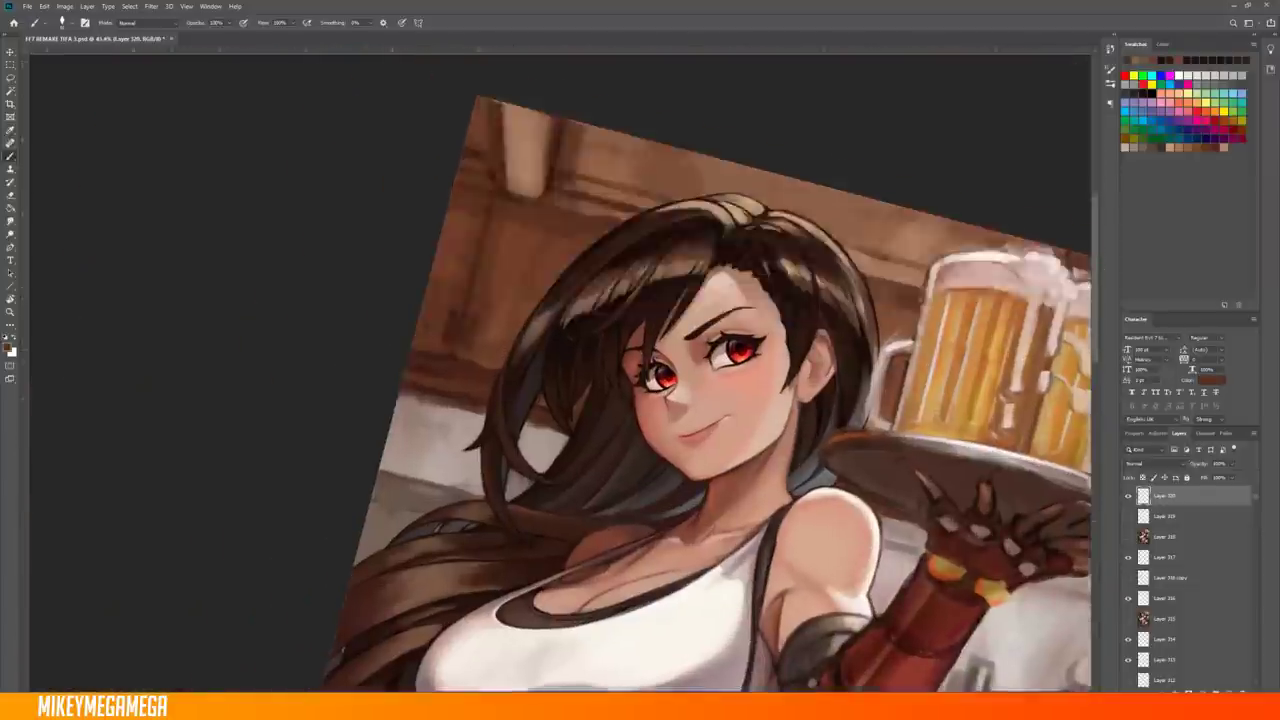
# Paint fine strands through the fringe and side hair with brown tones sampled from the hair near the parting
pyautogui.scroll(3, 560, 370)
pyautogui.scroll(-3, 560, 370)
pyautogui.scroll(3, 560, 370)
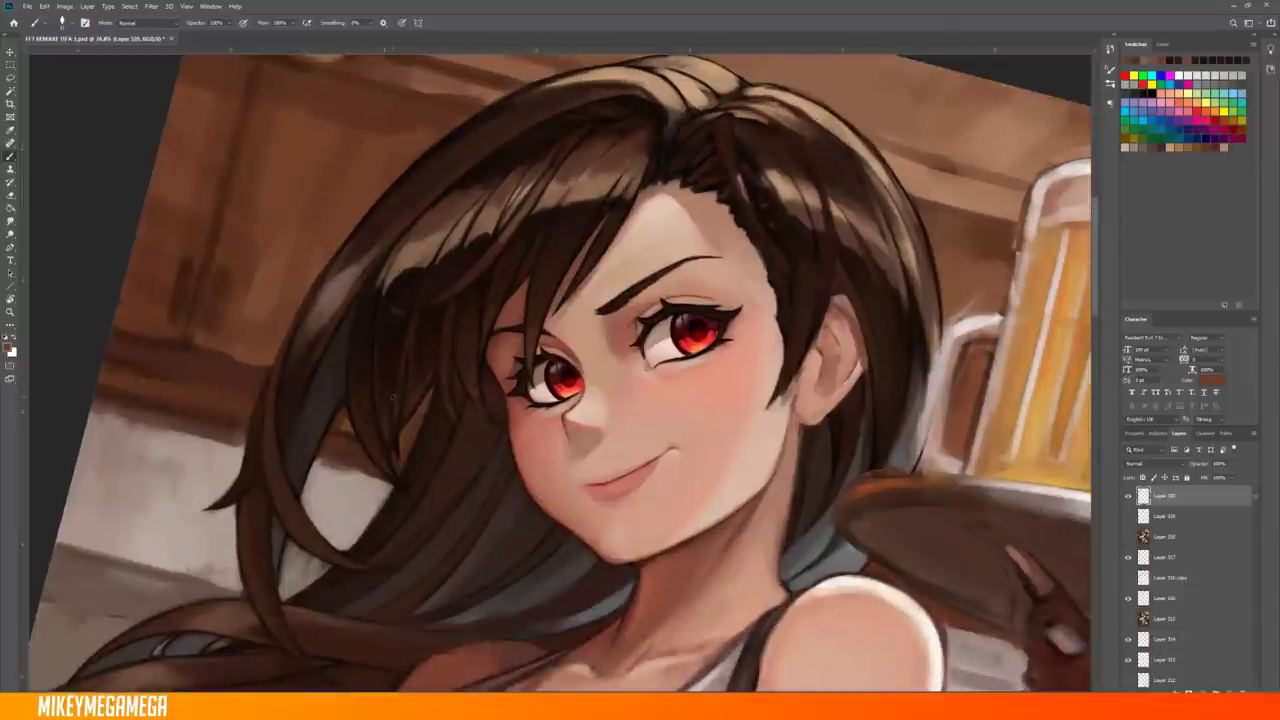
pyautogui.keyDown('alt'); pyautogui.click(631, 148); pyautogui.keyUp('alt')
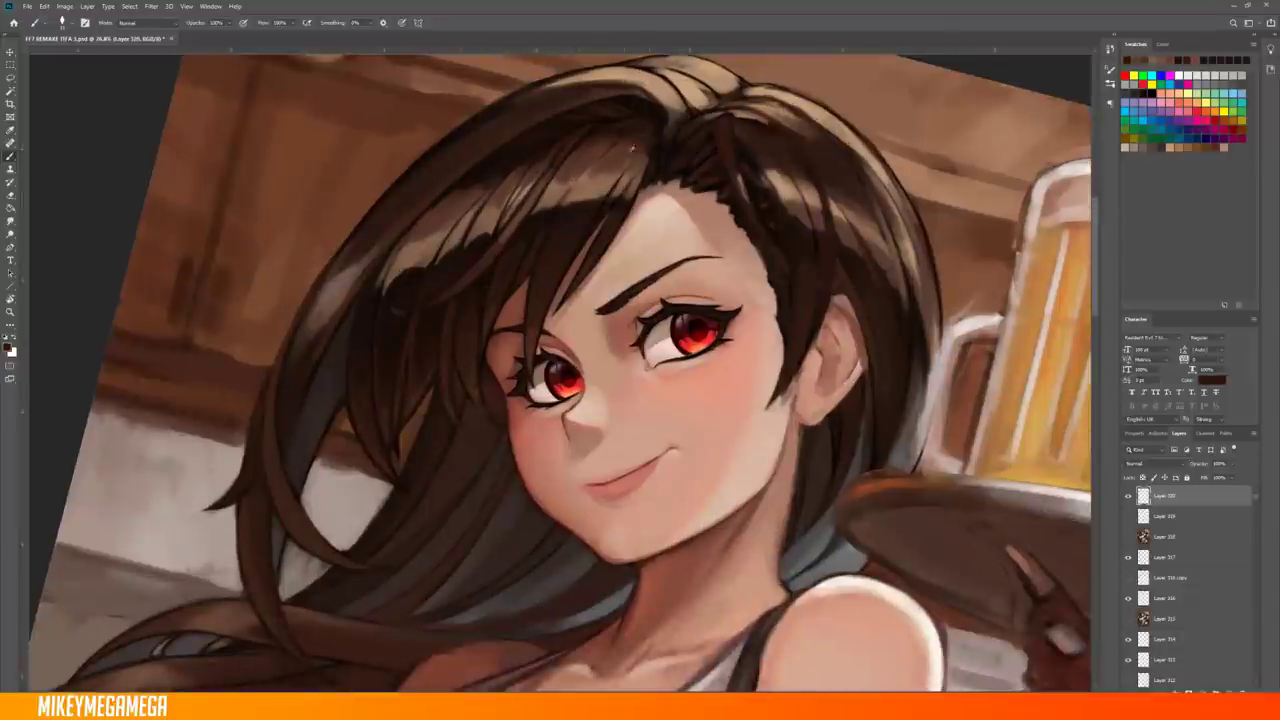
pyautogui.keyDown('alt'); pyautogui.click(458, 308); pyautogui.keyUp('alt')
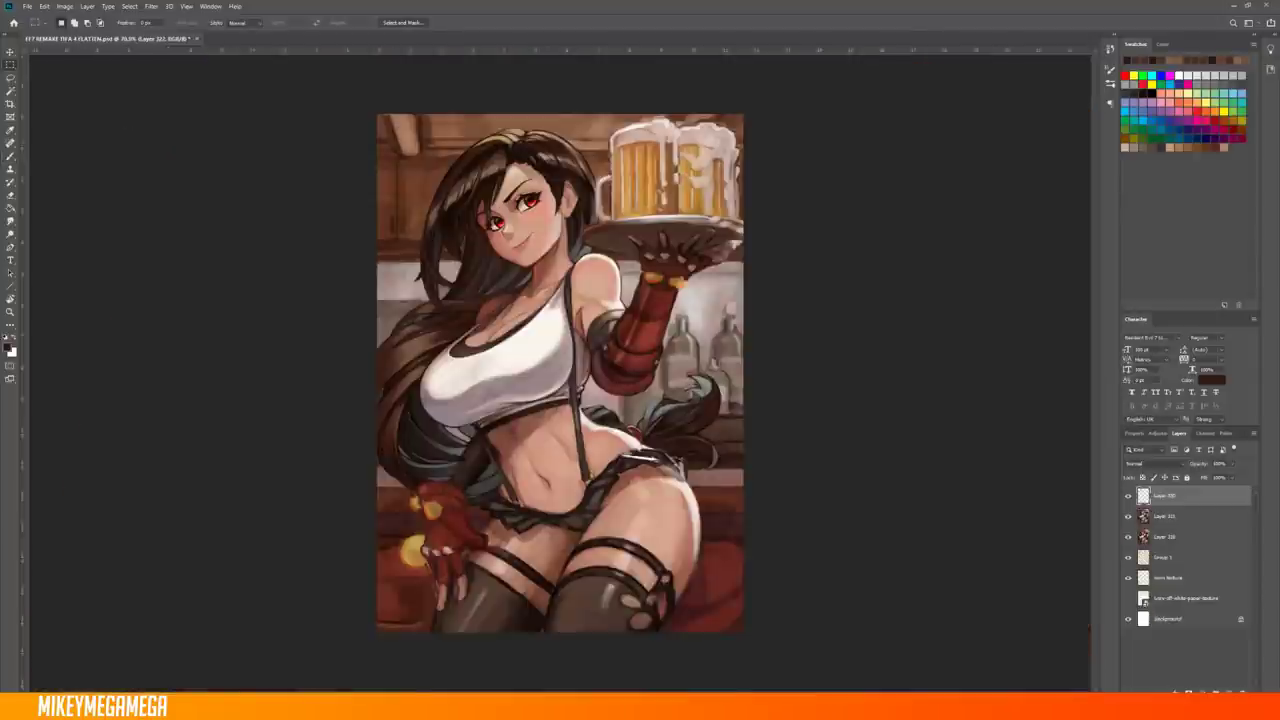
# Paint darker strands along the outer part of the fringe with a brown sampled from the hair
pyautogui.scroll(5, 540, 330)
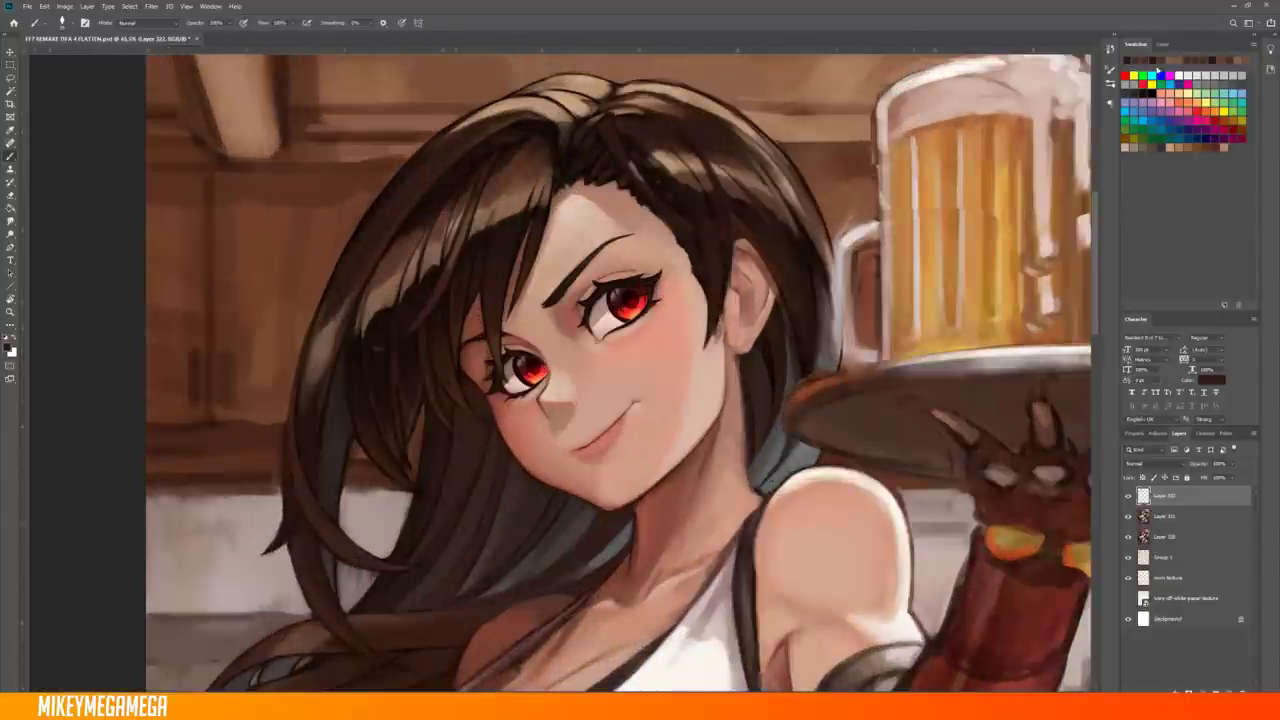
pyautogui.keyDown('alt'); pyautogui.click(475, 178); pyautogui.keyUp('alt')
pyautogui.moveTo(450, 190); pyautogui.dragTo(415, 230)
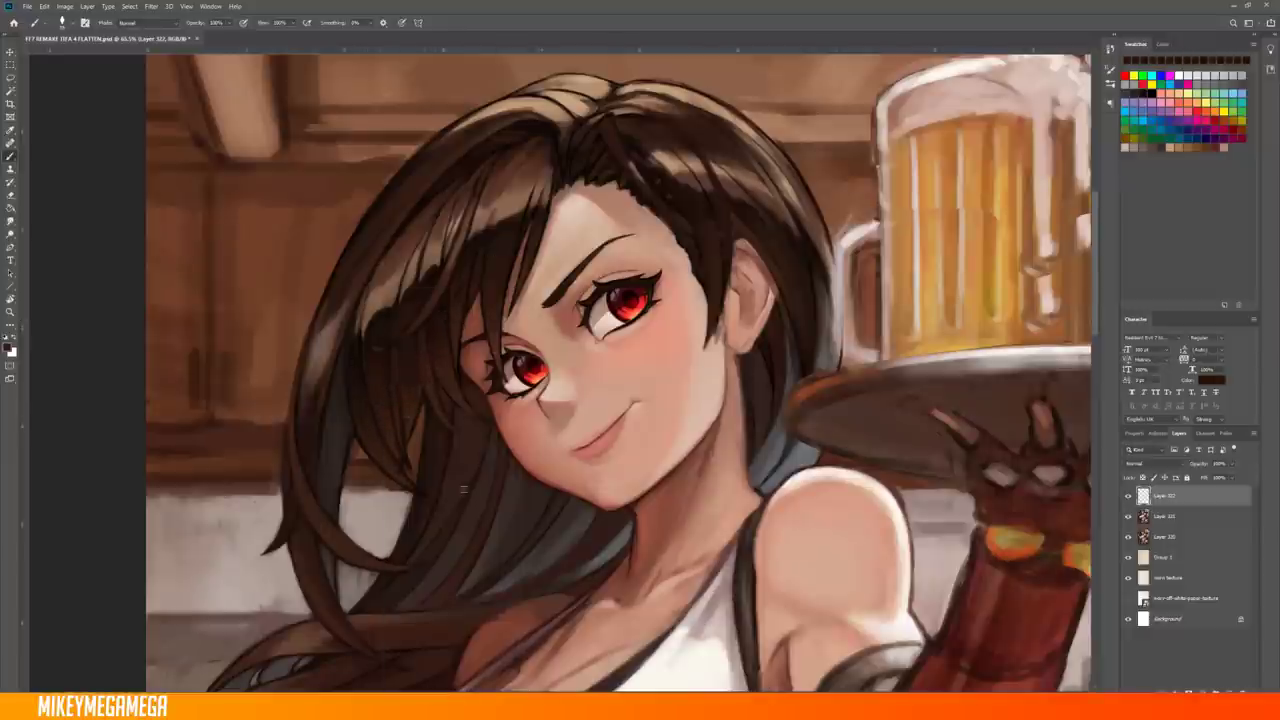
pyautogui.scroll(1, 422, 388)
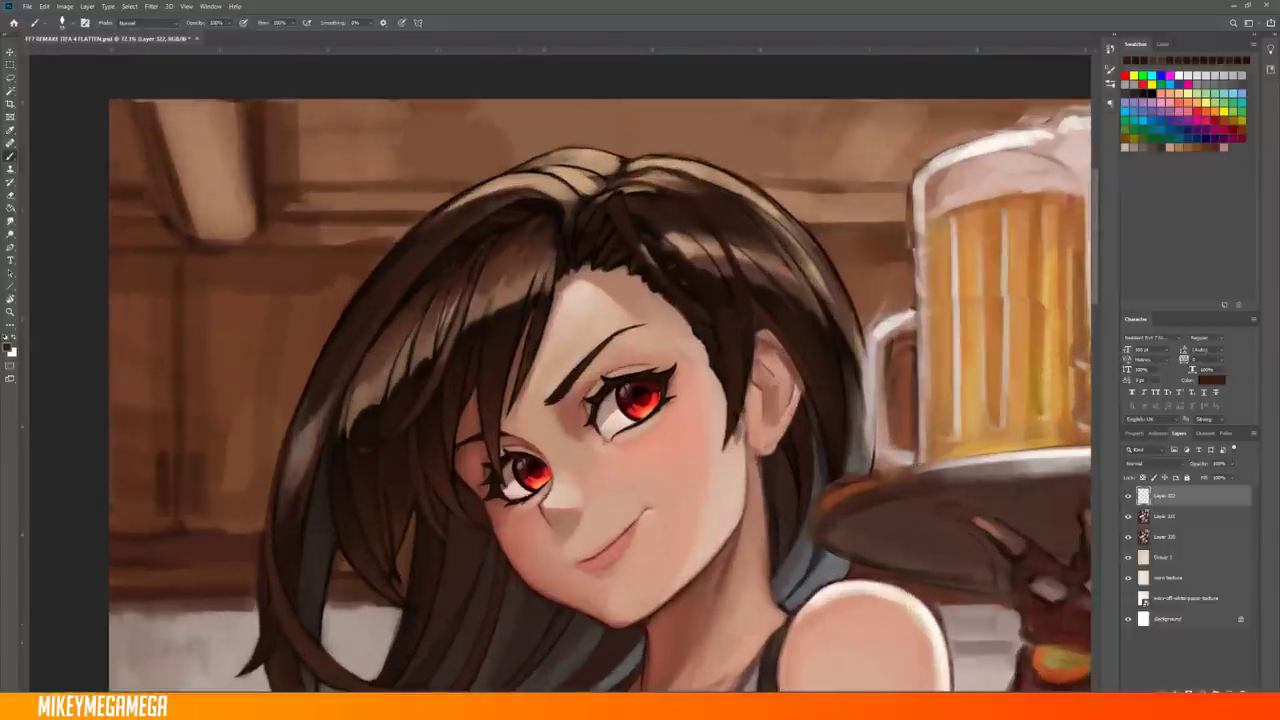
pyautogui.scroll(1, 460, 250)
pyautogui.scroll(-3, 390, 268)
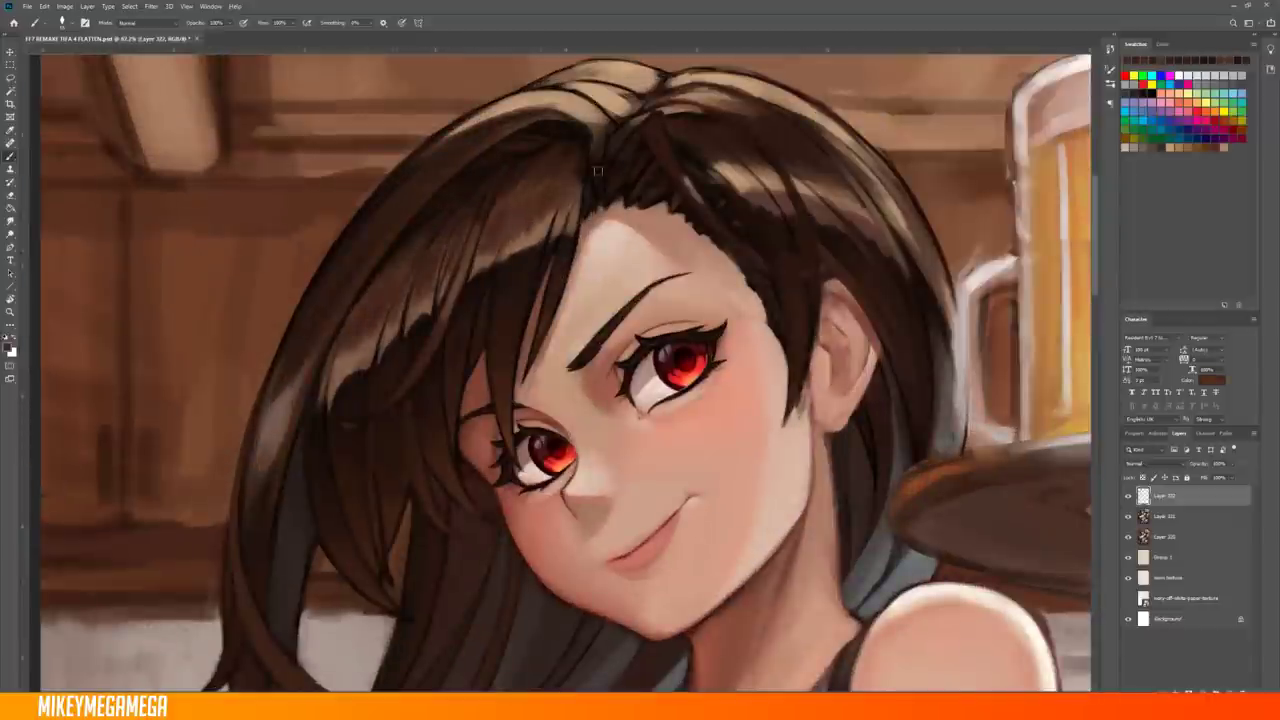
# Refine the fringe's highlight band and the outer side locks with thin streaks on separate layers
pyautogui.scroll(2, 457, 356)
pyautogui.scroll(2, 403, 402)
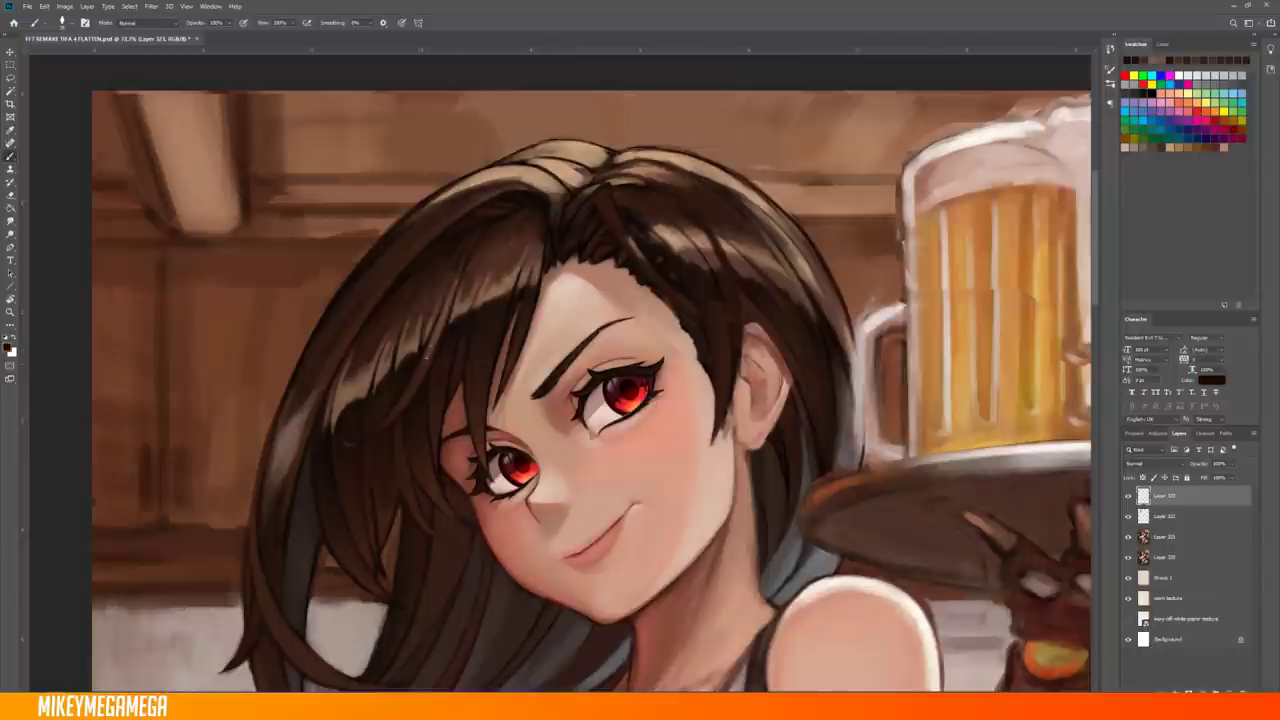
pyautogui.scroll(-3, 337, 280)
pyautogui.scroll(2, 348, 368)
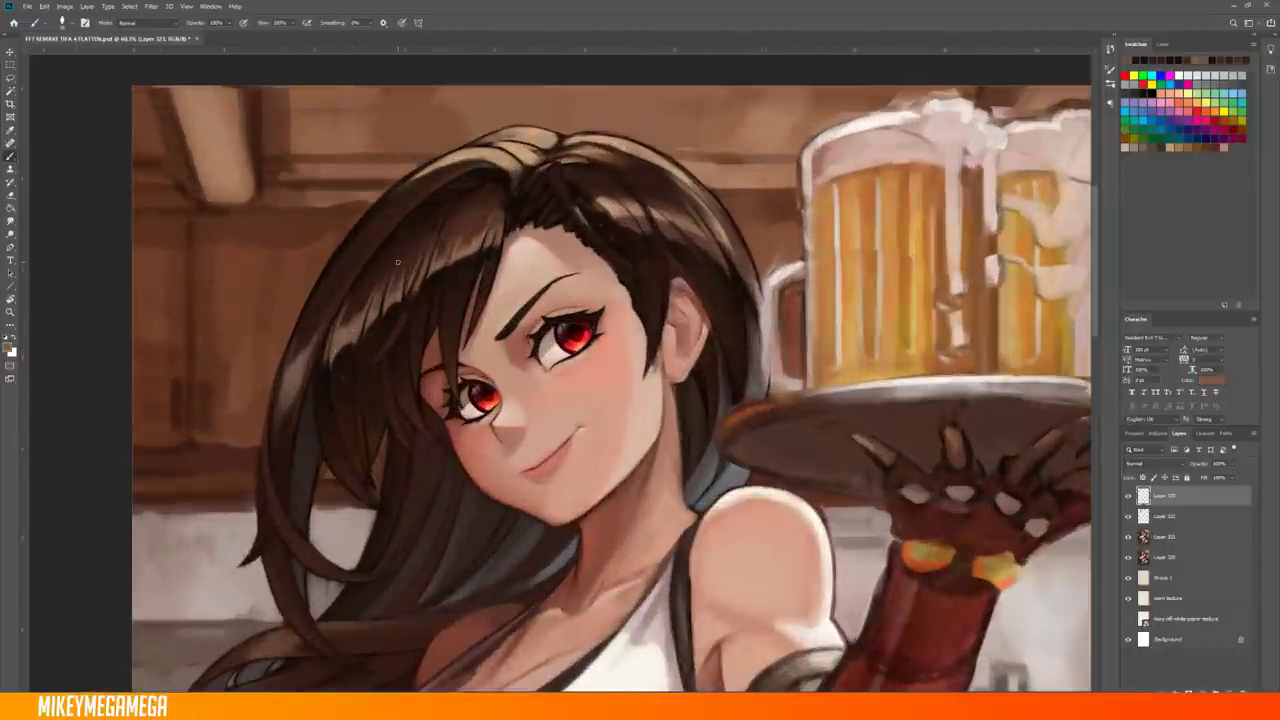
pyautogui.scroll(2, 397, 262)
pyautogui.moveTo(285, 370); pyautogui.dragTo(260, 478)
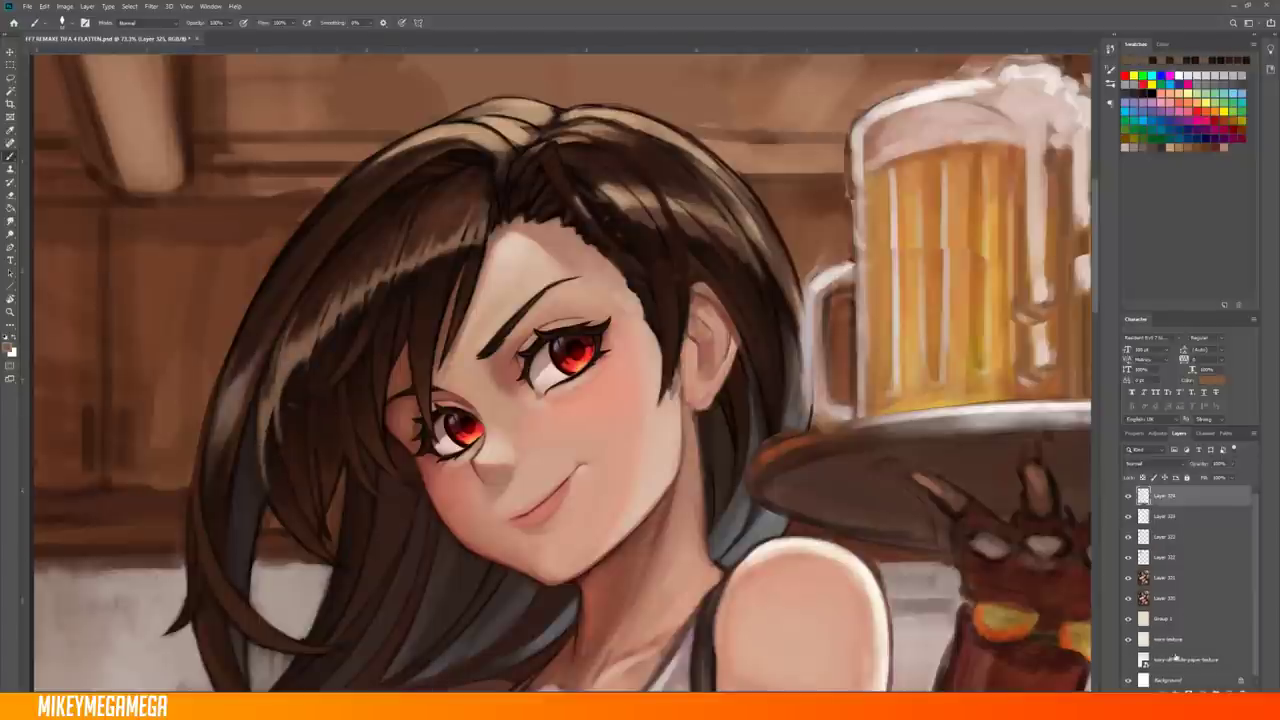
# Mirror the canvas horizontally, add a new layer and sample a brown from the painting
pyautogui.scroll(-2, 560, 370)
pyautogui.click(64, 6)
pyautogui.click(290, 290)
pyautogui.rightClick(780, 290)
pyautogui.press('Escape')
pyautogui.hotkey('ctrl', 'shift', 'alt', 'n')
pyautogui.press('d')
pyautogui.keyDown('alt'); pyautogui.click(665, 478); pyautogui.keyUp('alt')
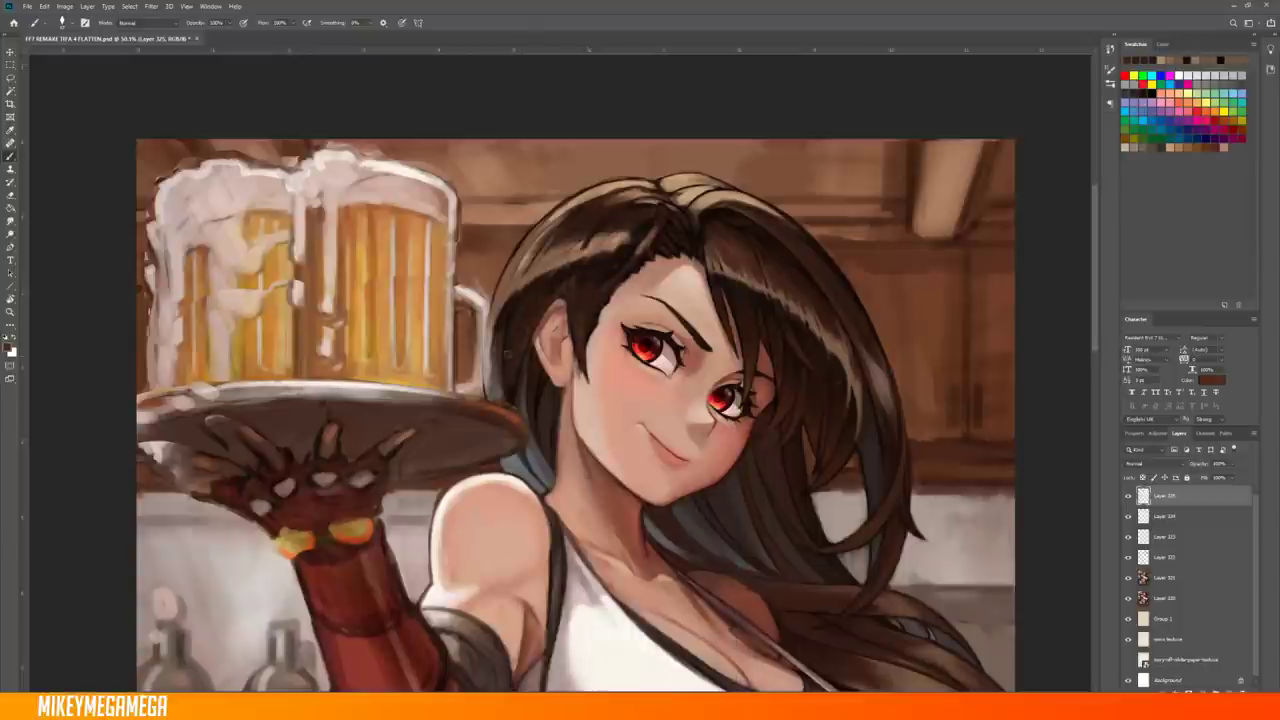
# Paint strands on the crown and beneath the parting in the mirrored view, adding new layers on top
pyautogui.moveTo(520, 270); pyautogui.dragTo(575, 212)
pyautogui.press('d')
pyautogui.hotkey('ctrl', 'shift', 'alt', 'n')
pyautogui.hotkey('ctrl', 'shift', 'alt', 'n')
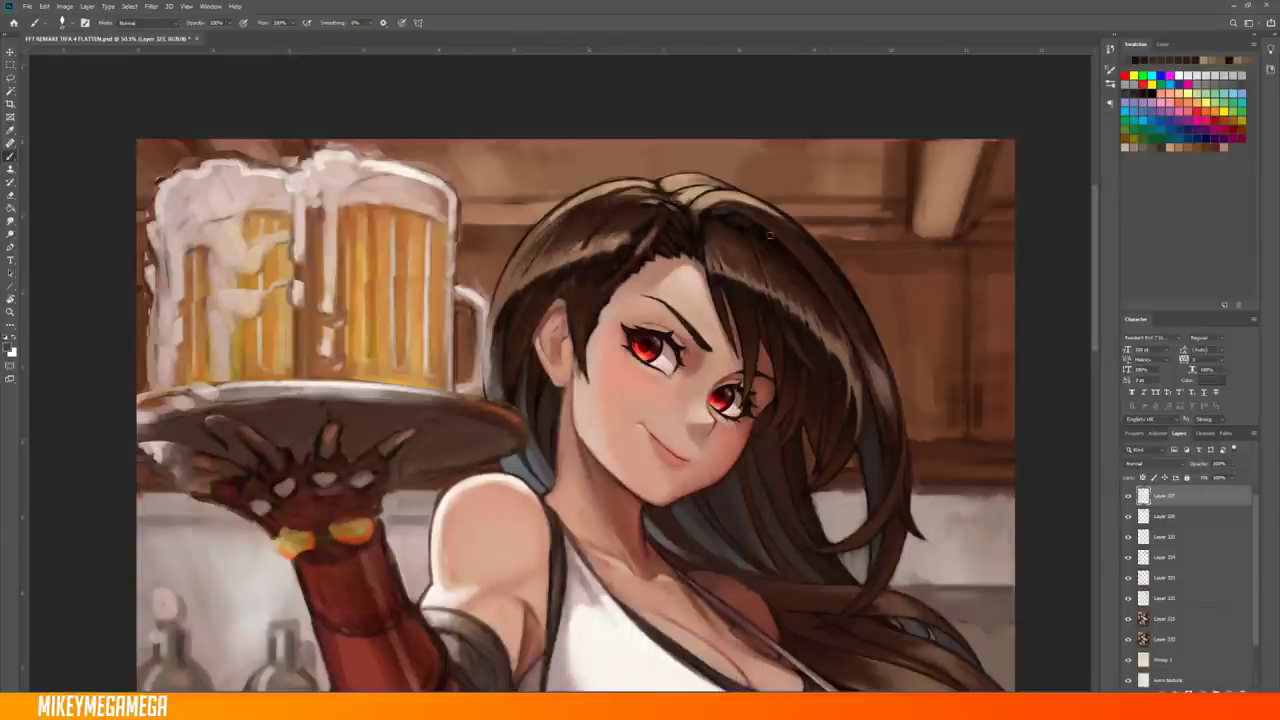
pyautogui.keyDown('alt'); pyautogui.click(738, 285); pyautogui.keyUp('alt')
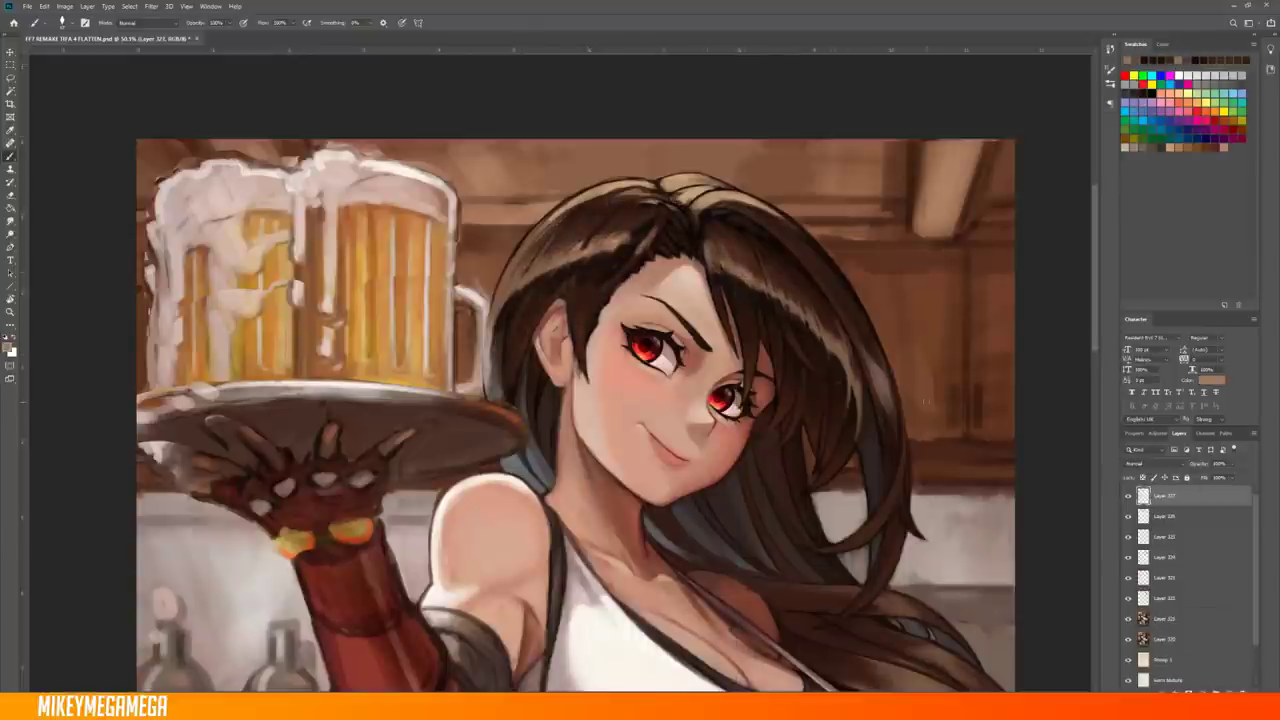
# Brighten the cream rim highlights along the crown and the outer edge of the hair near the mugs
pyautogui.hotkey('ctrl', '+')
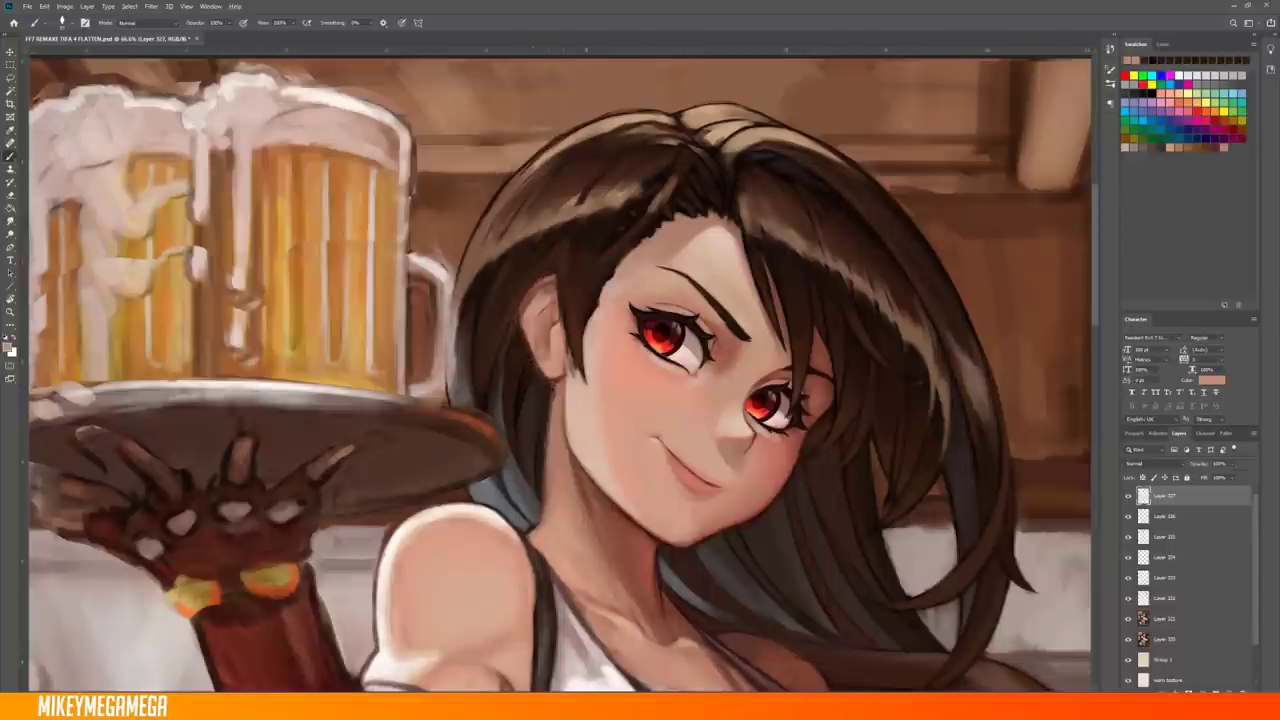
pyautogui.hotkey('ctrl', '0')
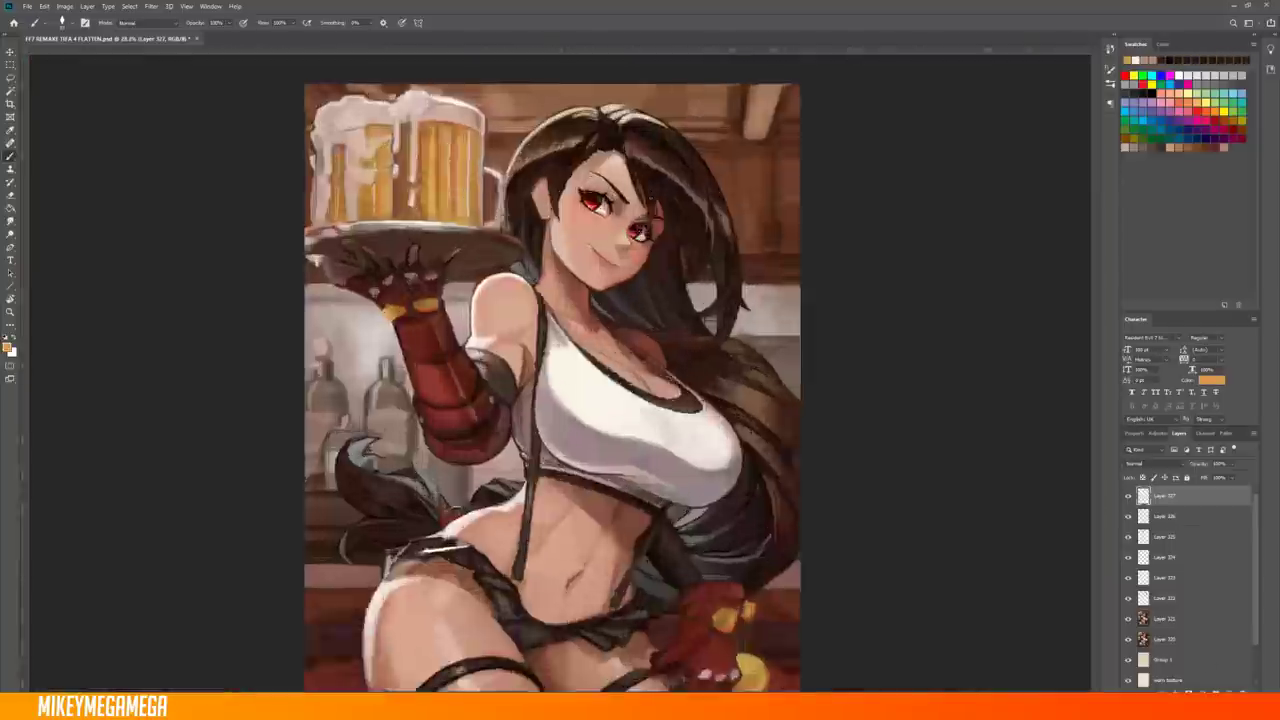
pyautogui.hotkey('ctrl', '+')
pyautogui.hotkey('ctrl', '+')
pyautogui.hotkey('ctrl', '+')
pyautogui.moveTo(520, 124); pyautogui.dragTo(566, 184)
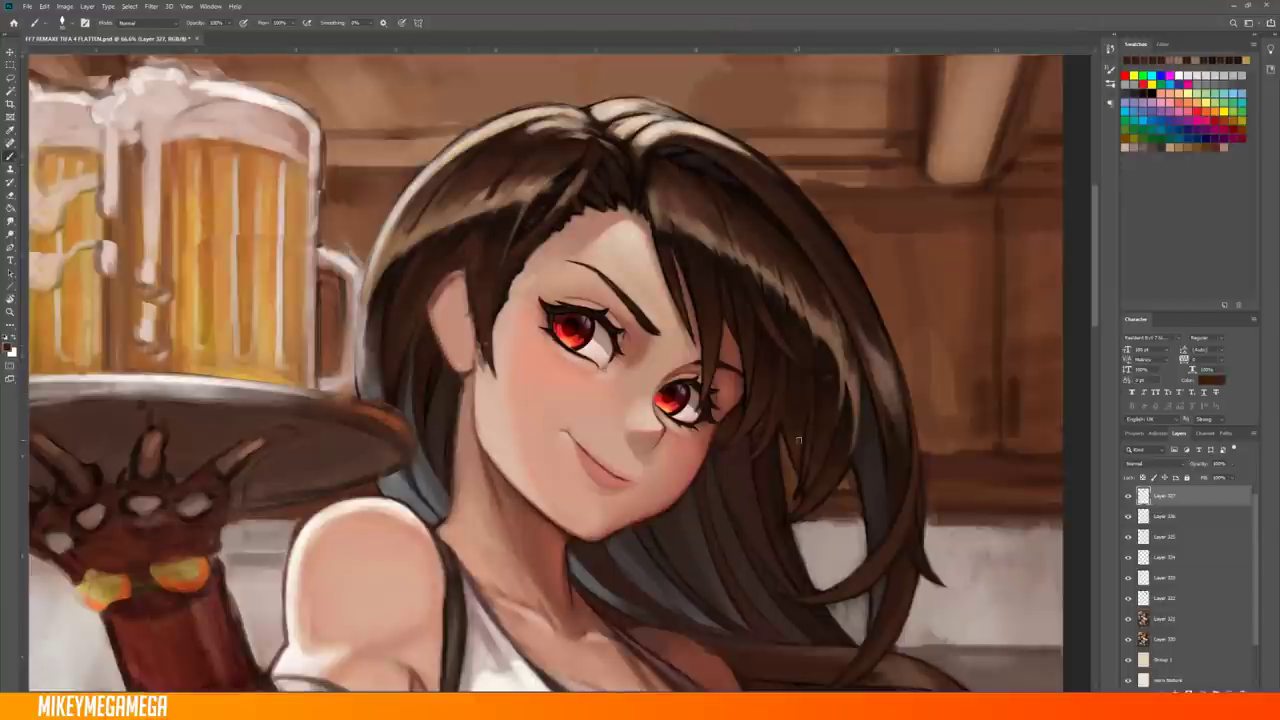
# Repaint the ear with pink skin tones on a new layer
pyautogui.hotkey('ctrl', 'shift', 'alt', 'n')
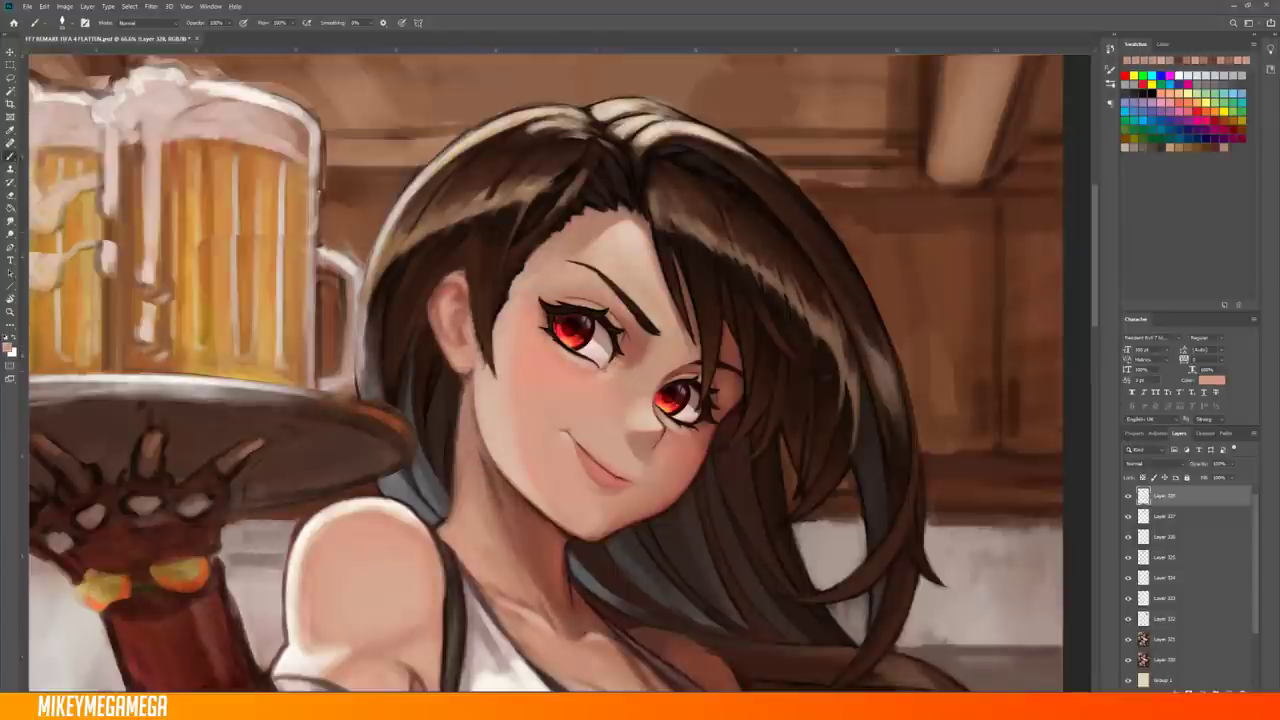
pyautogui.rightClick(578, 290)
pyautogui.press('Escape')
pyautogui.hotkey('ctrl', 'shift', 'h')
pyautogui.moveTo(578, 290); pyautogui.dragTo(700, 420)
# Make a merged copy of the painting and add a new empty layer above it
pyautogui.hotkey('ctrl', 'shift', 'alt', 'e')
pyautogui.moveTo(572, 220); pyautogui.dragTo(565, 226)
pyautogui.hotkey('ctrl', 'j')
pyautogui.click(44, 6)
pyautogui.click(190, 245)
pyautogui.press('Return')
pyautogui.hotkey('ctrl', 'shift', 'alt', 'n')
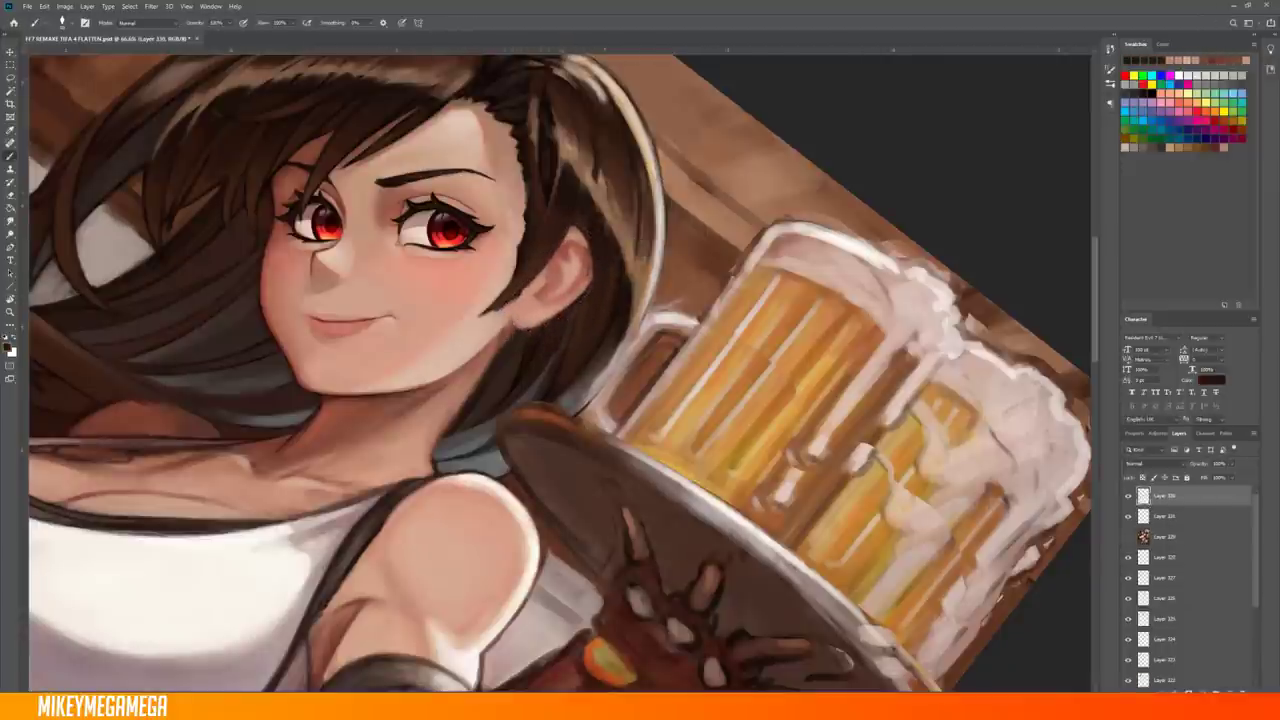
# Paint the ear's inner folds and the hair strands around it on a new layer, then straighten the view
pyautogui.hotkey('ctrl', 'shift', 'alt', 'n')
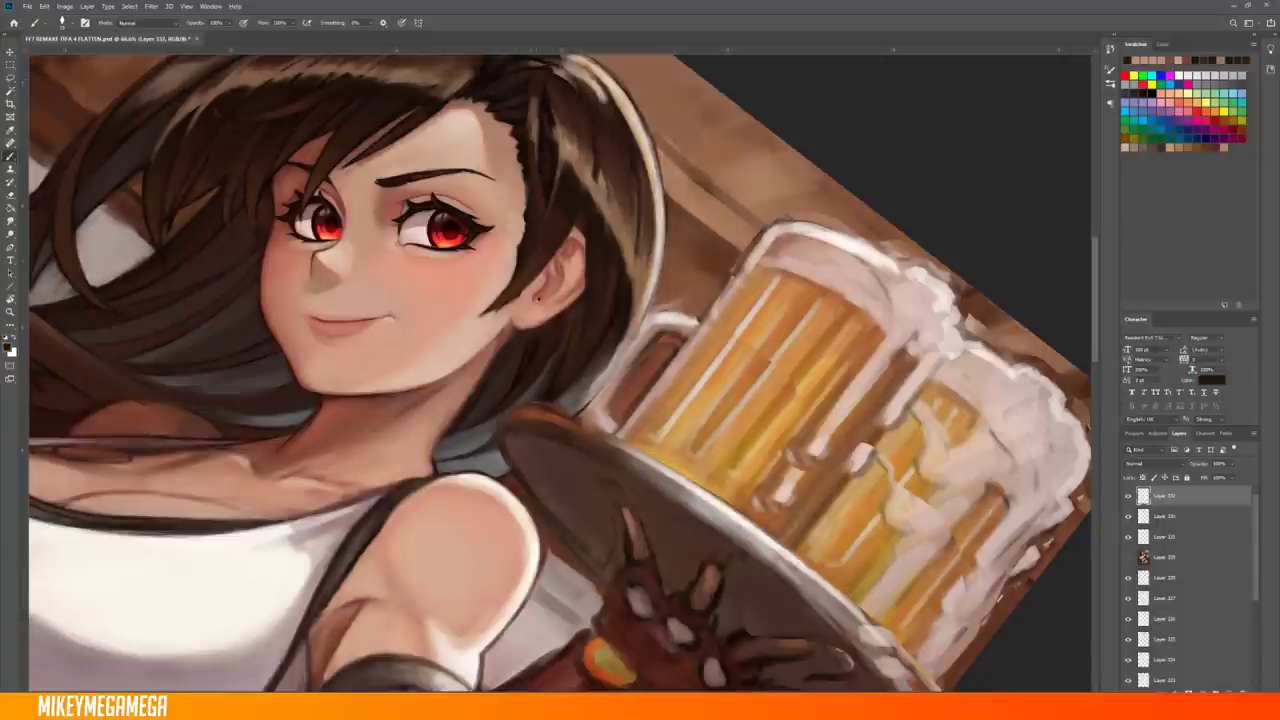
pyautogui.rightClick(618, 313)
pyautogui.press('Escape')
pyautogui.hotkey('ctrl', 'alt', 'r')
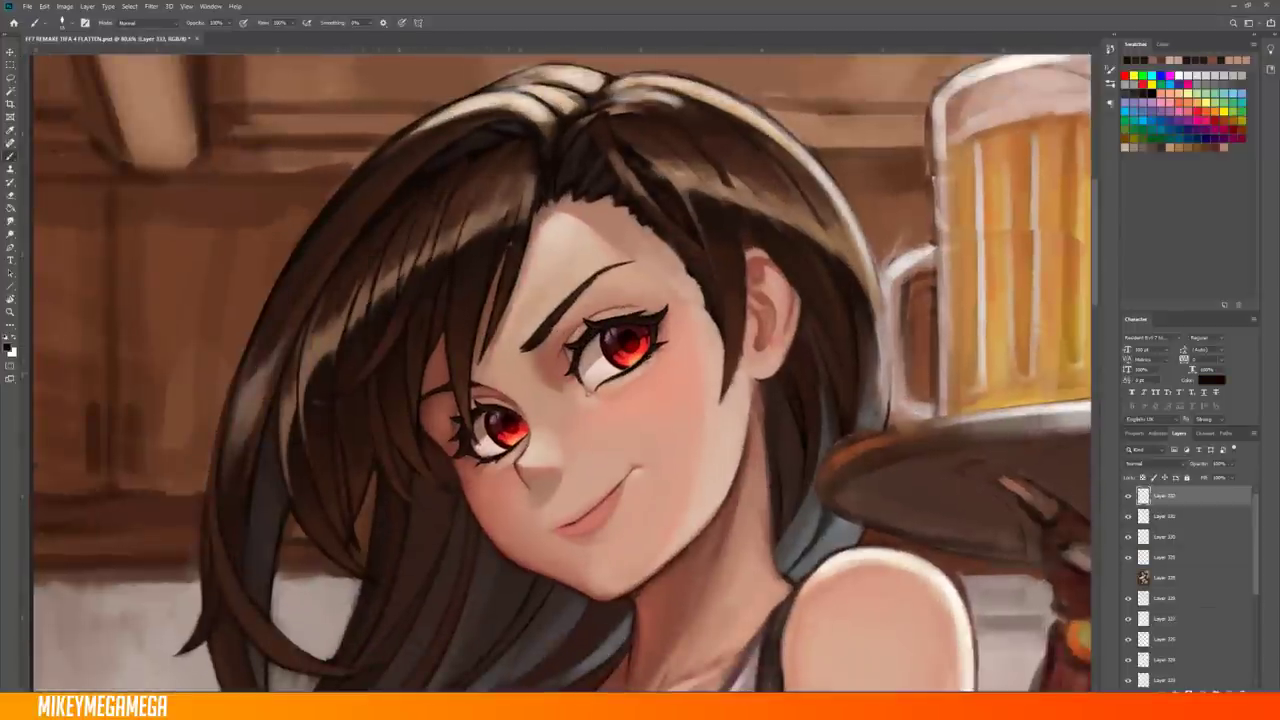
# Flip the canvas back horizontally to its original orientation
pyautogui.hotkey('ctrl', '-')
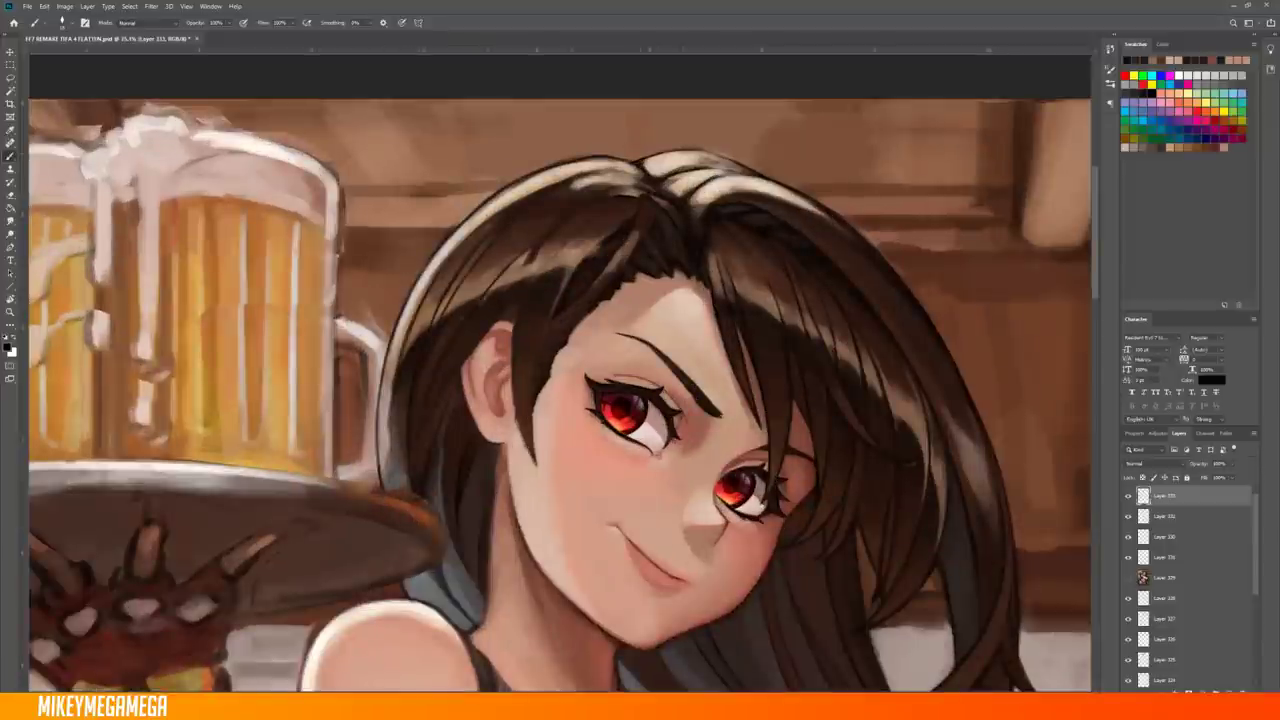
pyautogui.click(64, 6)
pyautogui.click(195, 140)
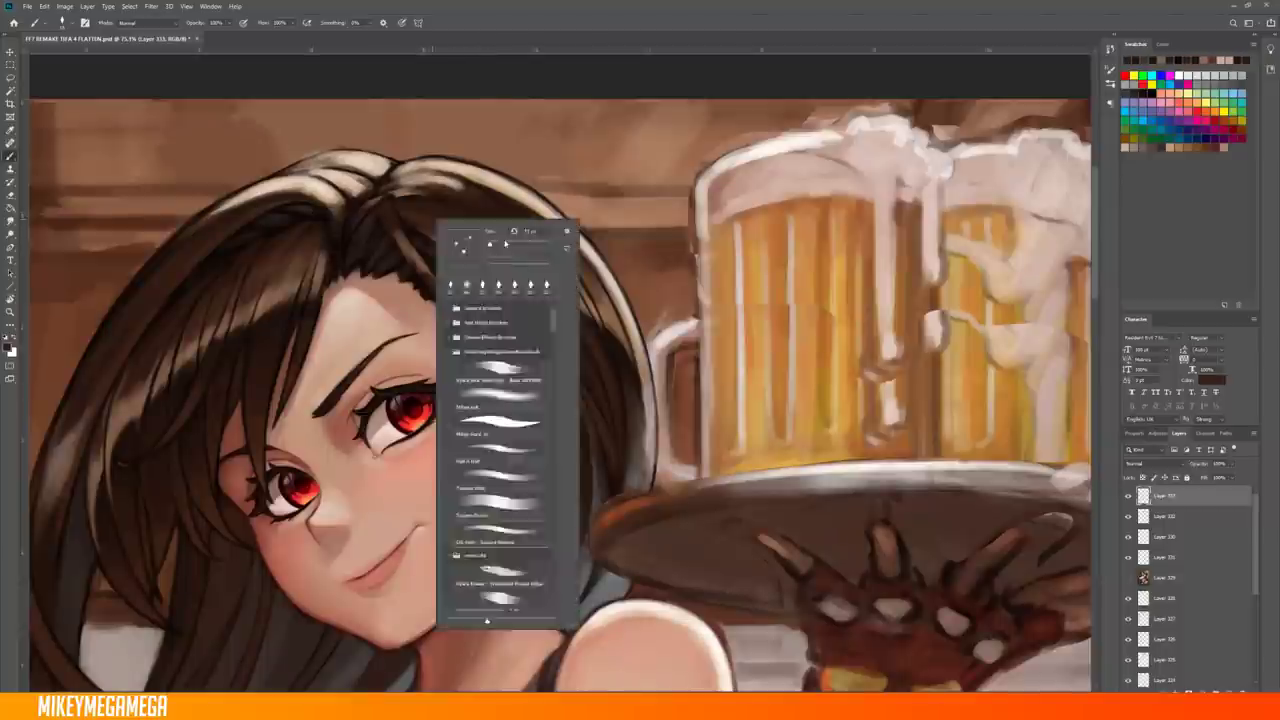
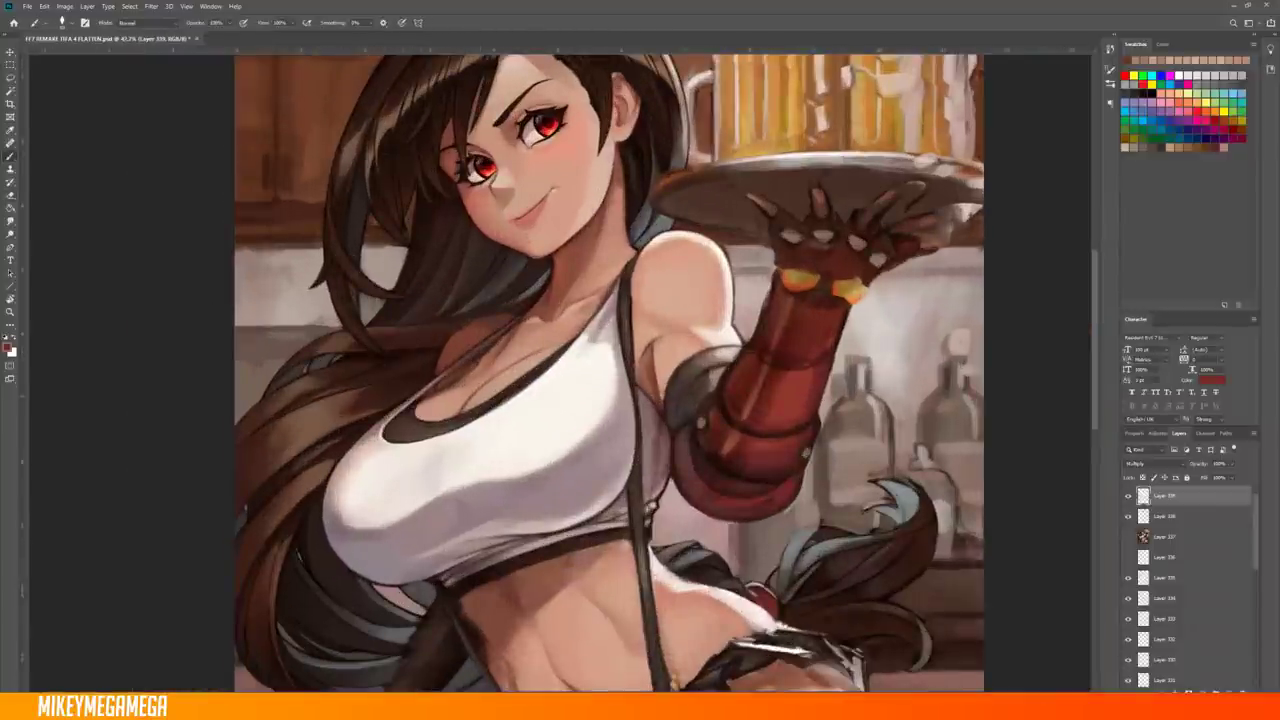
# Paint a stud with a dangling teardrop earring on the visible ear and a matching drop against the far-side hair
pyautogui.scroll(-3, 467, 366)
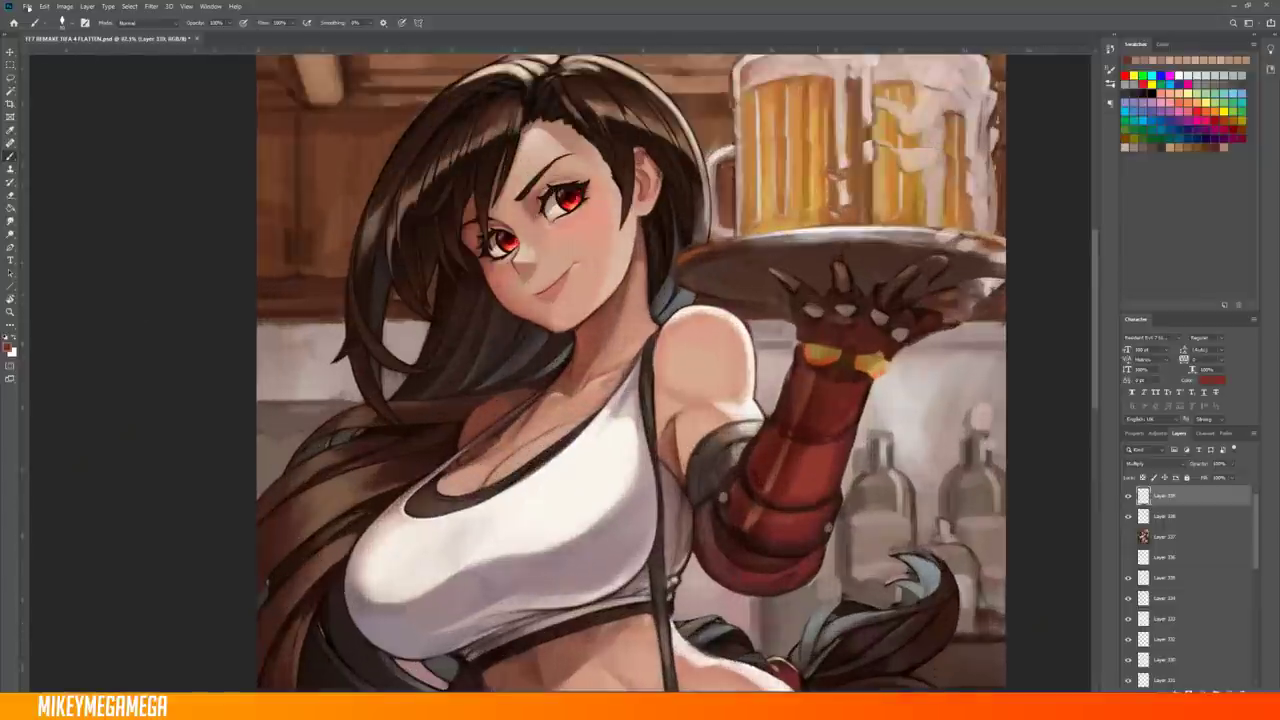
pyautogui.scroll(-3, 483, 185)
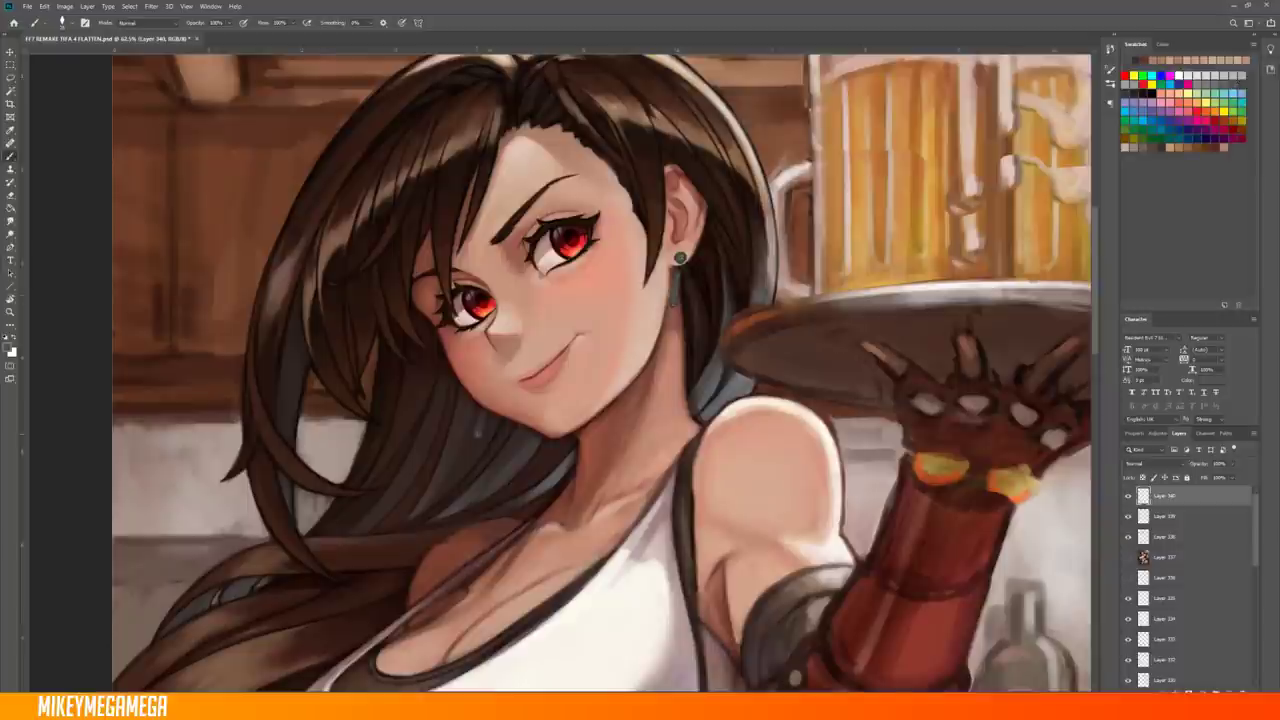
pyautogui.moveTo(476, 413); pyautogui.dragTo(481, 435)
pyautogui.moveTo(673, 288); pyautogui.dragTo(674, 304)
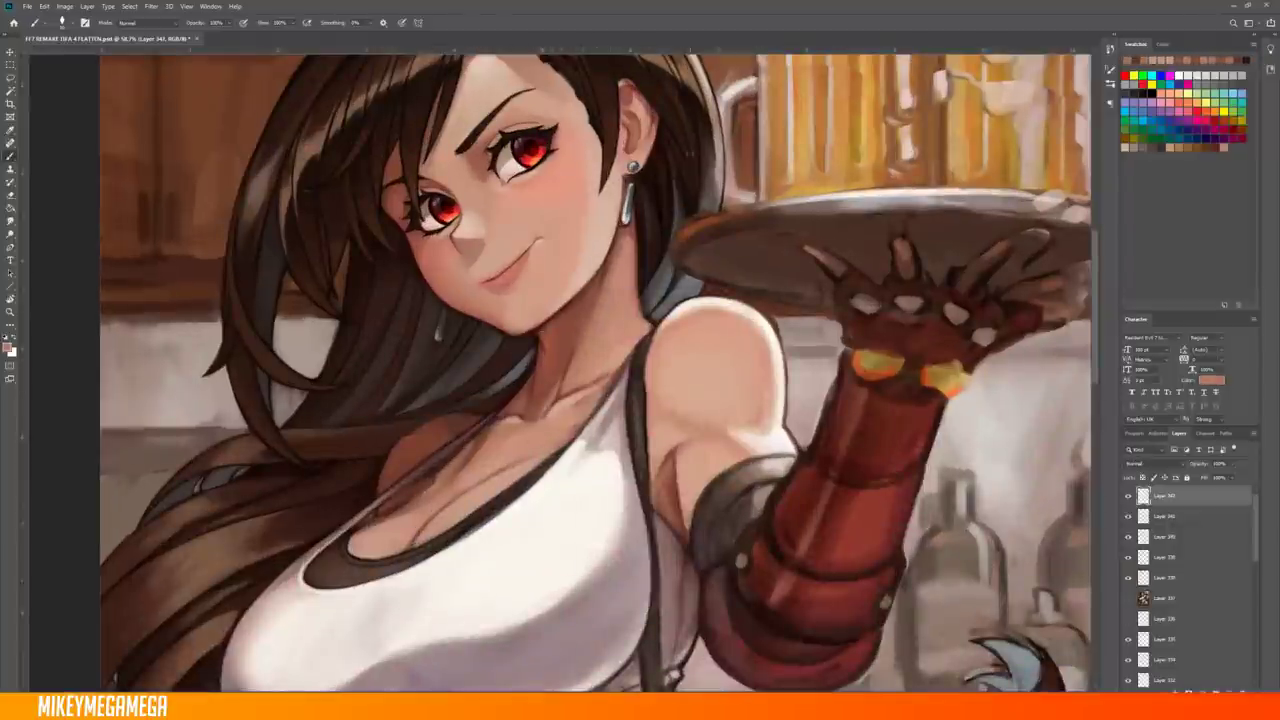
pyautogui.moveTo(636, 210); pyautogui.dragTo(641, 268)
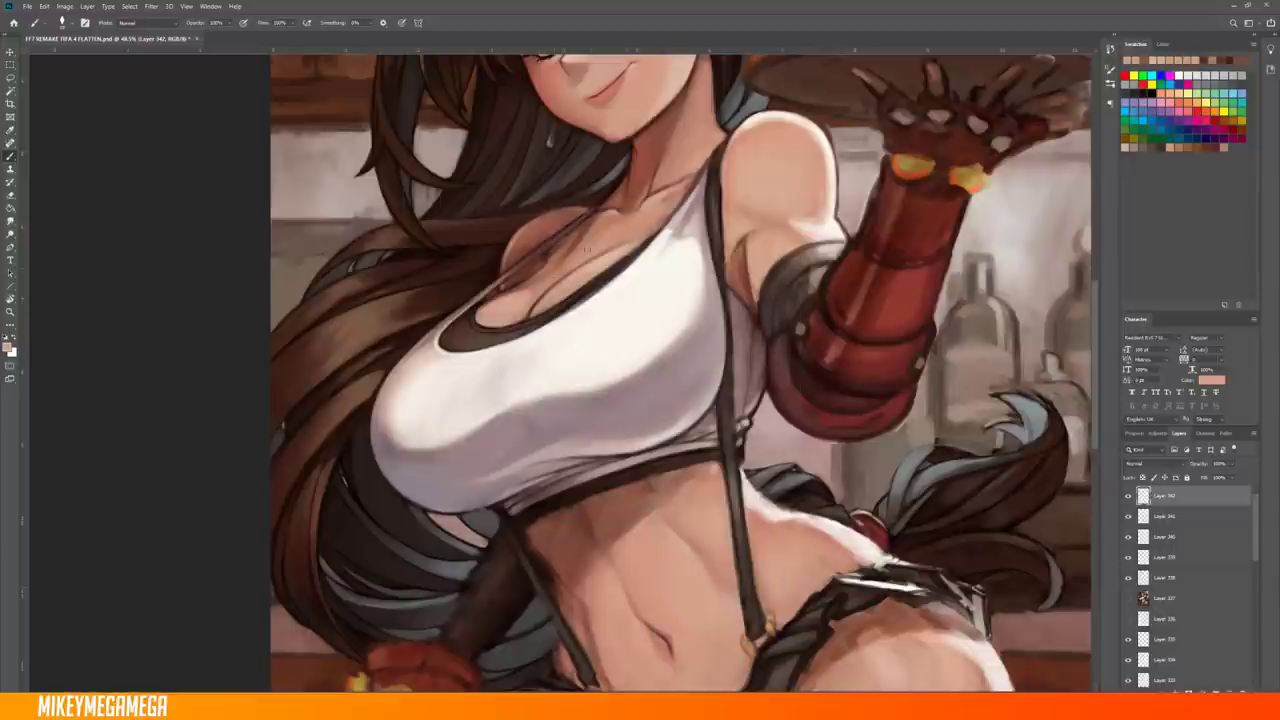
# Strengthen the contour lines of the chest above the neckline with a dark reddish brown
pyautogui.rightClick(537, 314)
pyautogui.press('Escape')
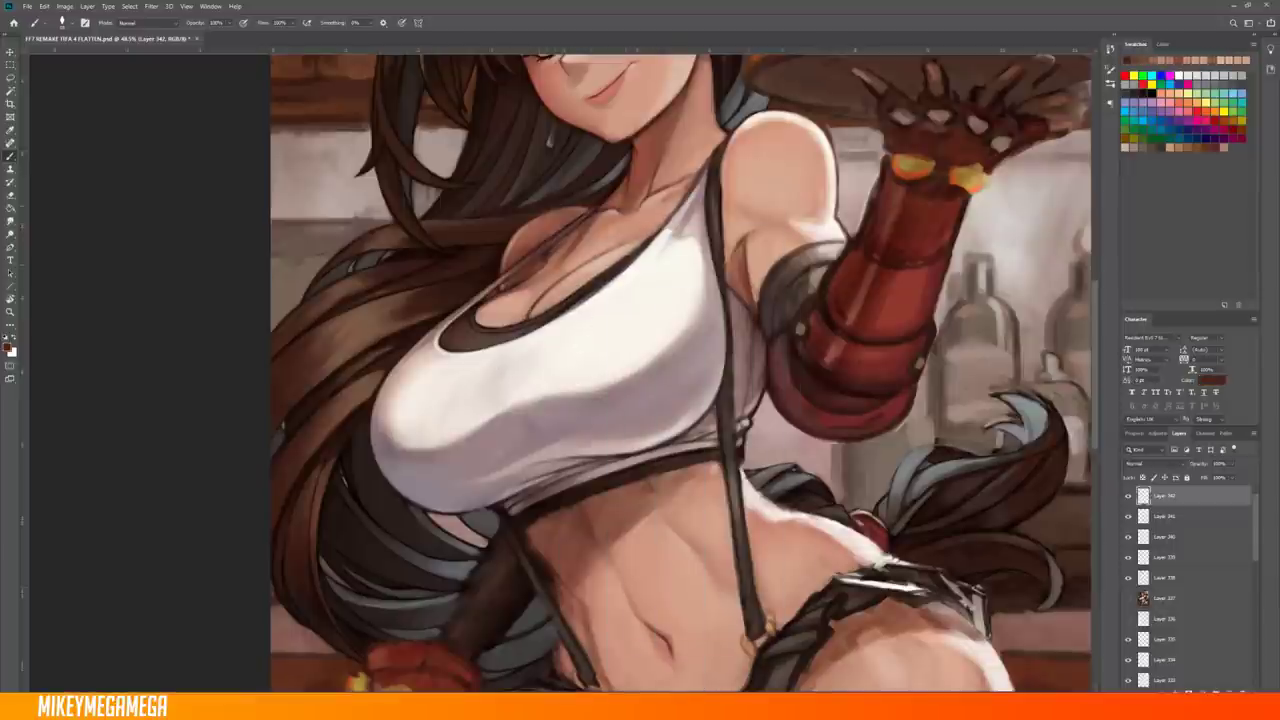
pyautogui.moveTo(537, 314); pyautogui.dragTo(592, 270)
pyautogui.hotkey('ctrl', '0')
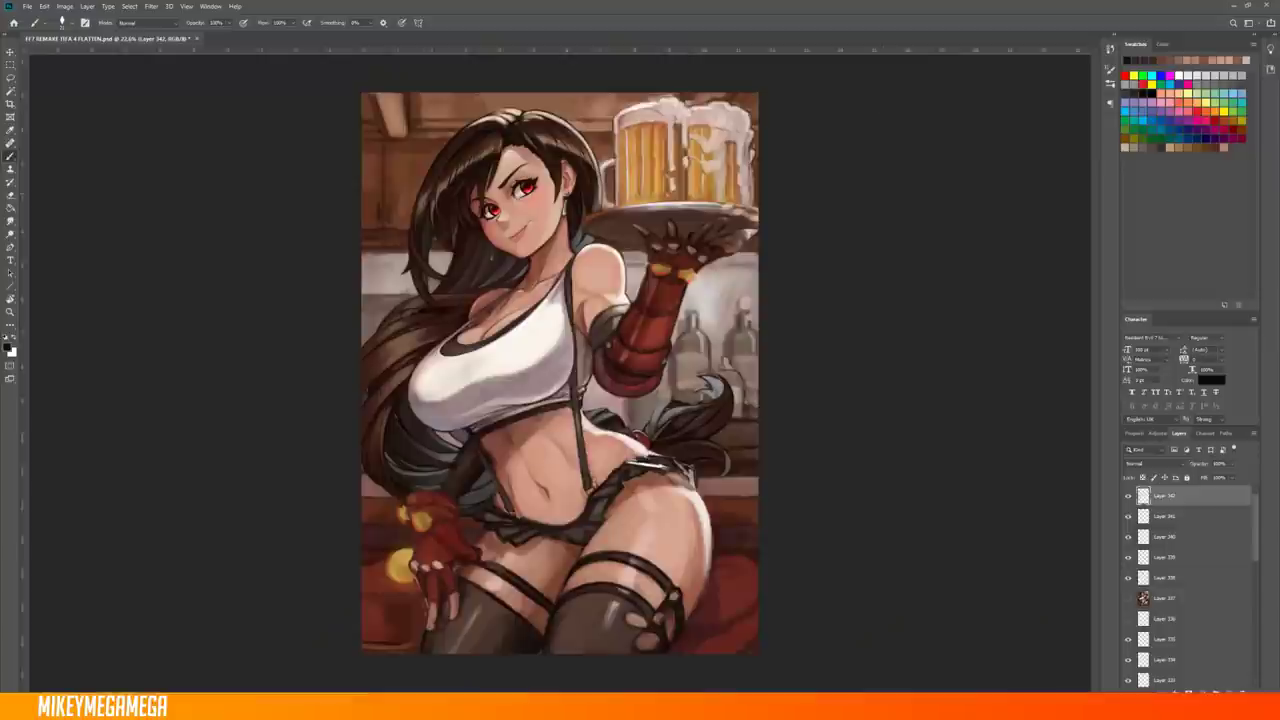
# Pick a pale foreground colour and touch up the skin of the midriff and thigh in a mirrored view
pyautogui.hotkey('ctrl', '+')
pyautogui.rightClick(590, 305)
pyautogui.press('Escape')
pyautogui.press('h')
pyautogui.rightClick(556, 326)
pyautogui.press('Escape')
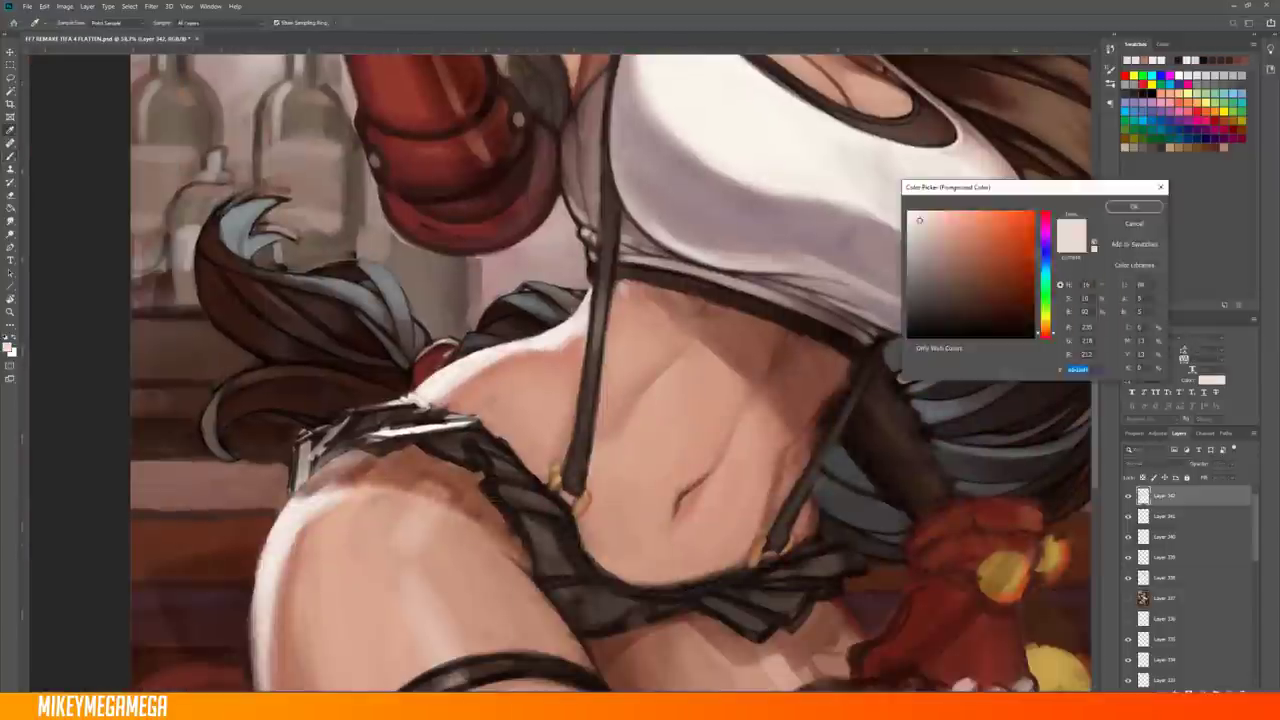
pyautogui.press('Return')
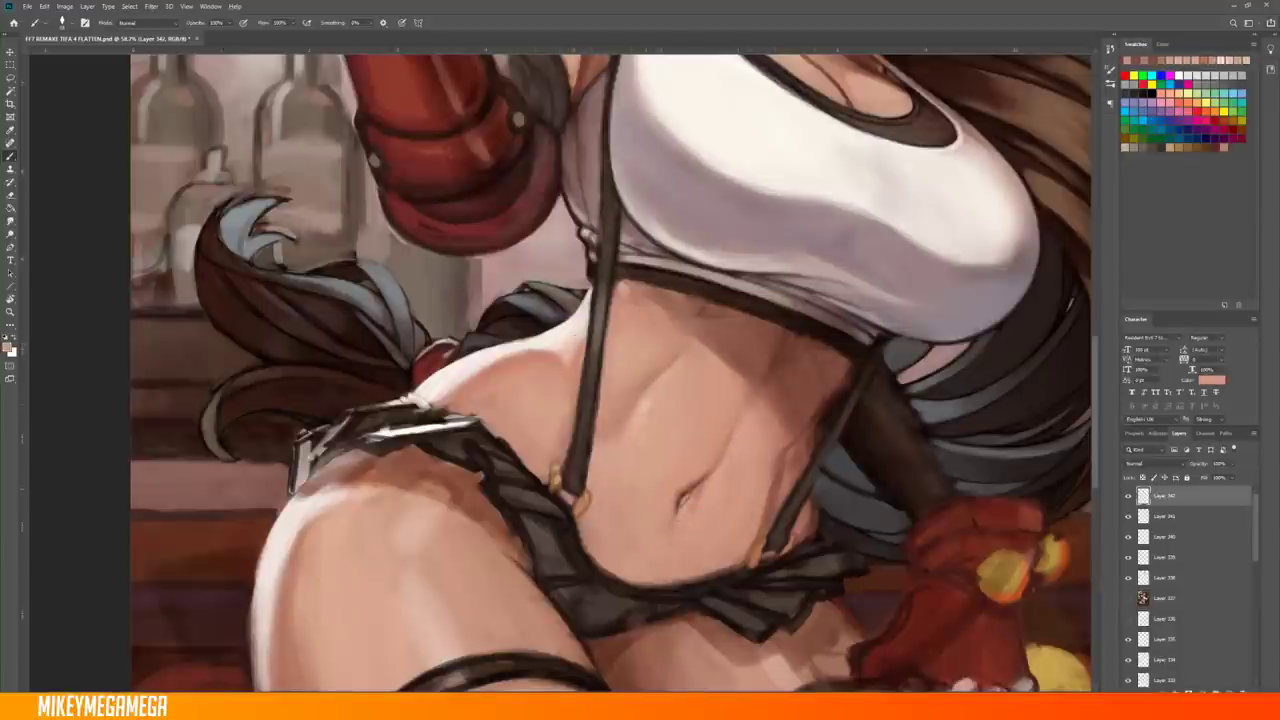
pyautogui.scroll(-3, 420, 560)
pyautogui.scroll(2, 420, 560)
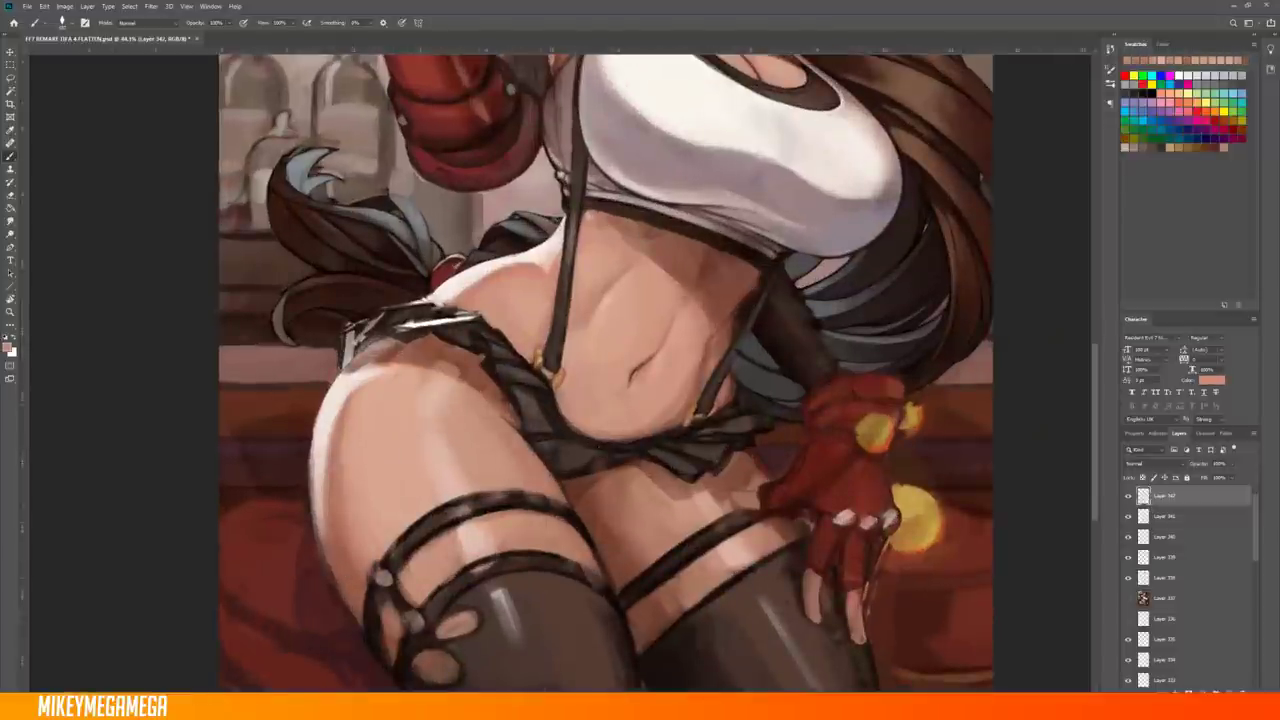
# Refine the gloved hand and fingers beneath the tray with dark tones on new layers, working in a rotated view
pyautogui.scroll(-3, 620, 553)
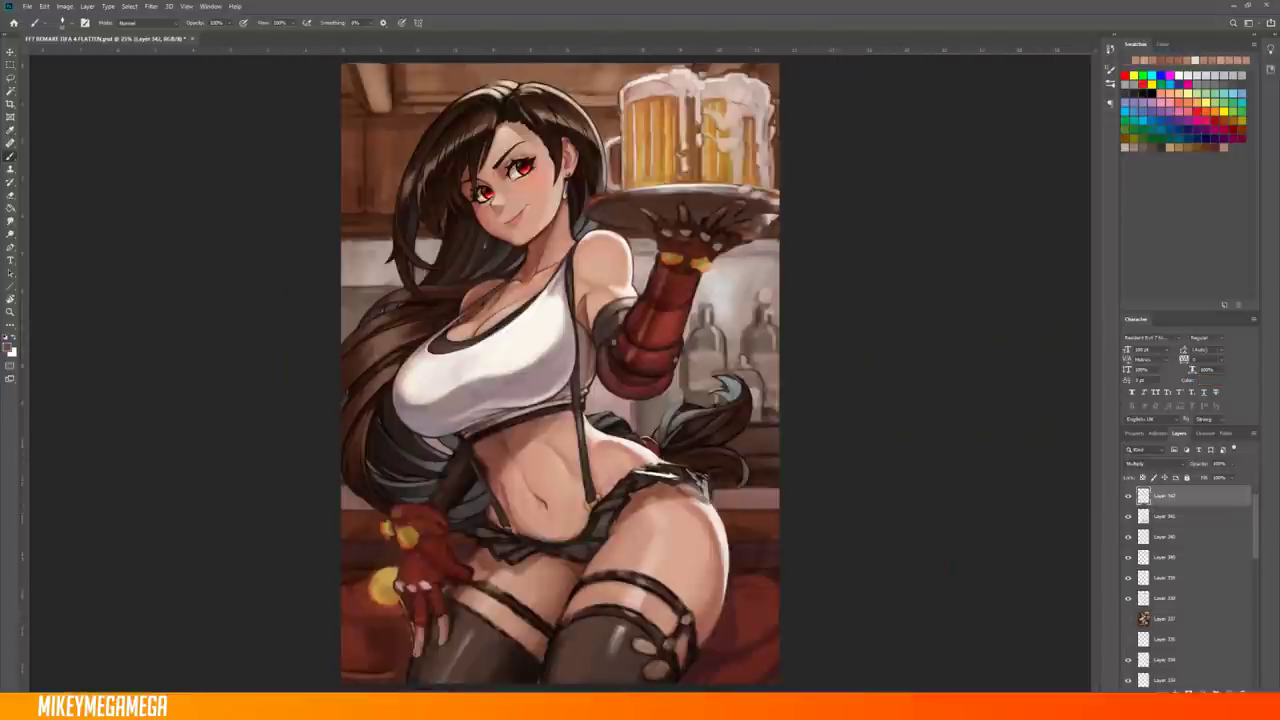
pyautogui.scroll(3, 772, 153)
pyautogui.press('r')
pyautogui.moveTo(515, 240); pyautogui.dragTo(430, 345)
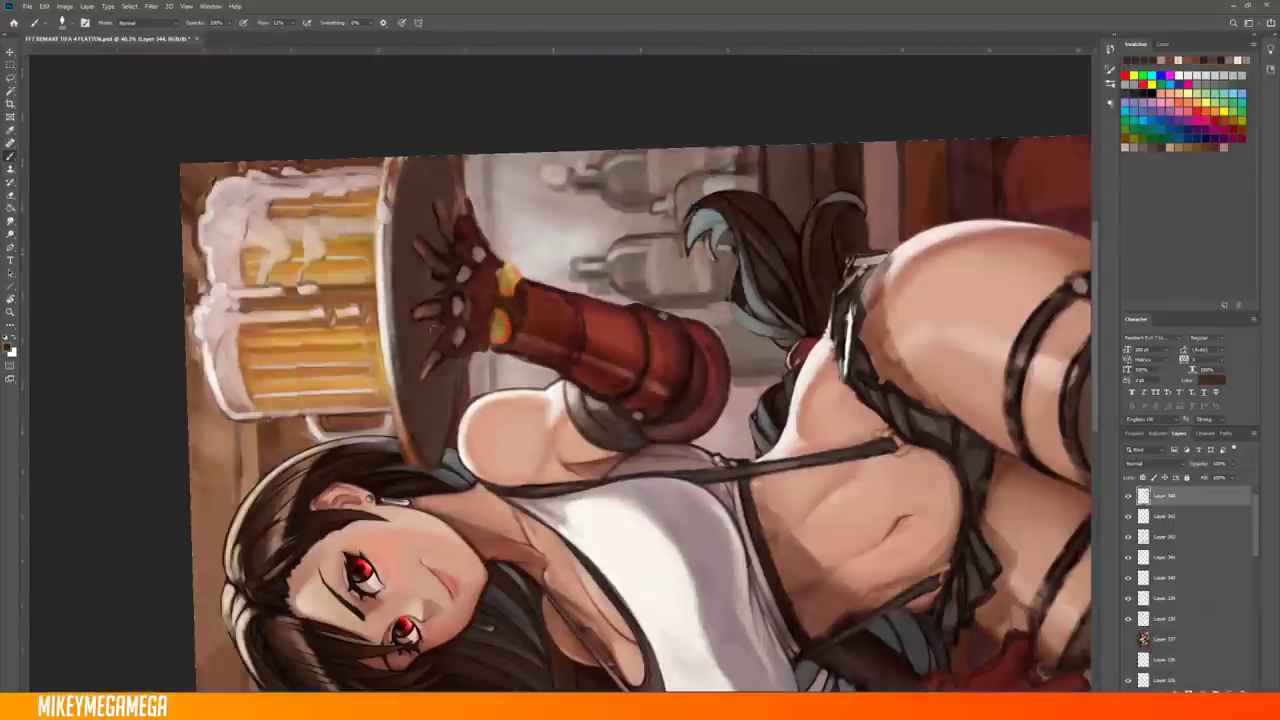
pyautogui.scroll(2, 432, 327)
pyautogui.rightClick(440, 300)
pyautogui.press('Escape')
pyautogui.scroll(-2, 453, 490)
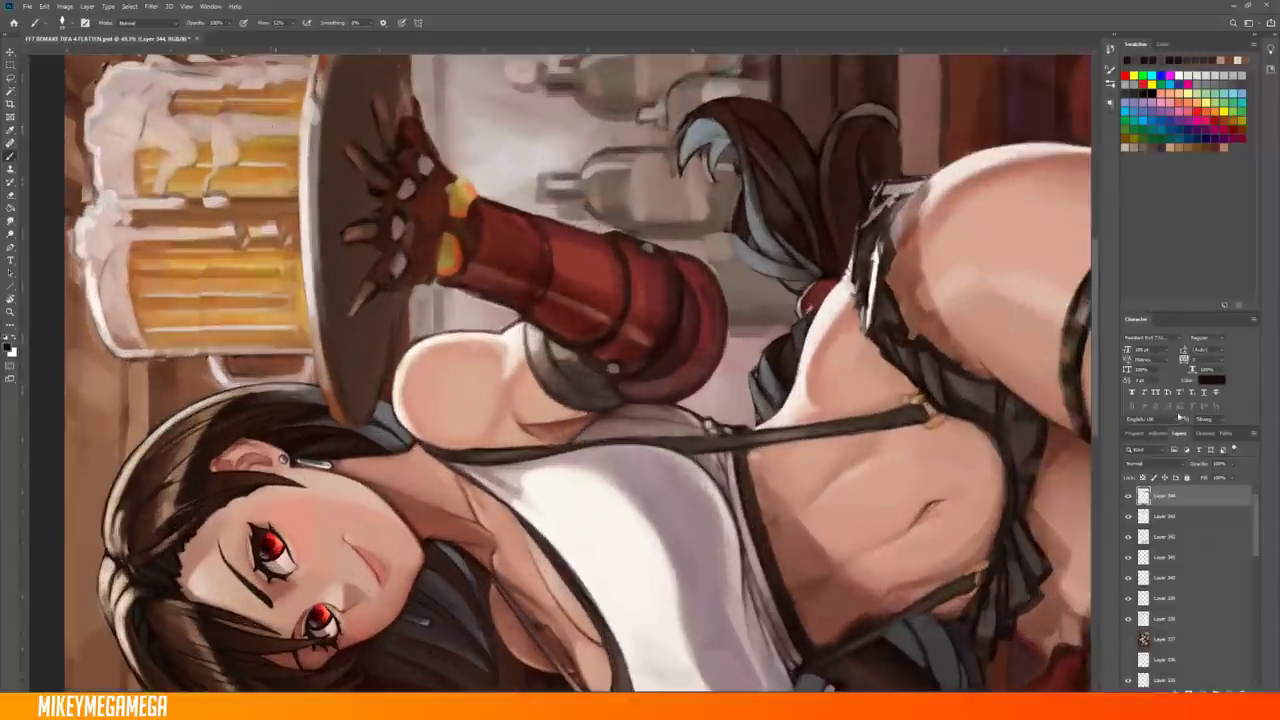
pyautogui.scroll(2, 577, 373)
pyautogui.hotkey('ctrl', '0')
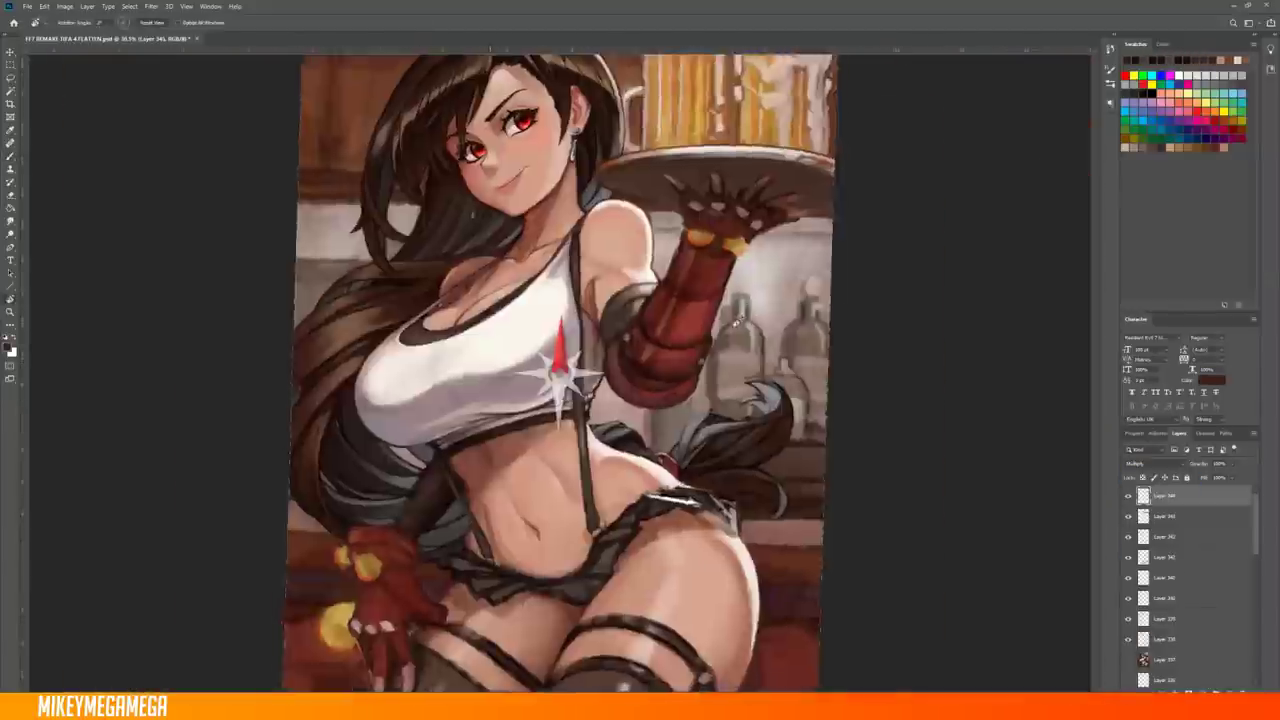
pyautogui.scroll(2, 600, 243)
pyautogui.hotkey('ctrl', '0')
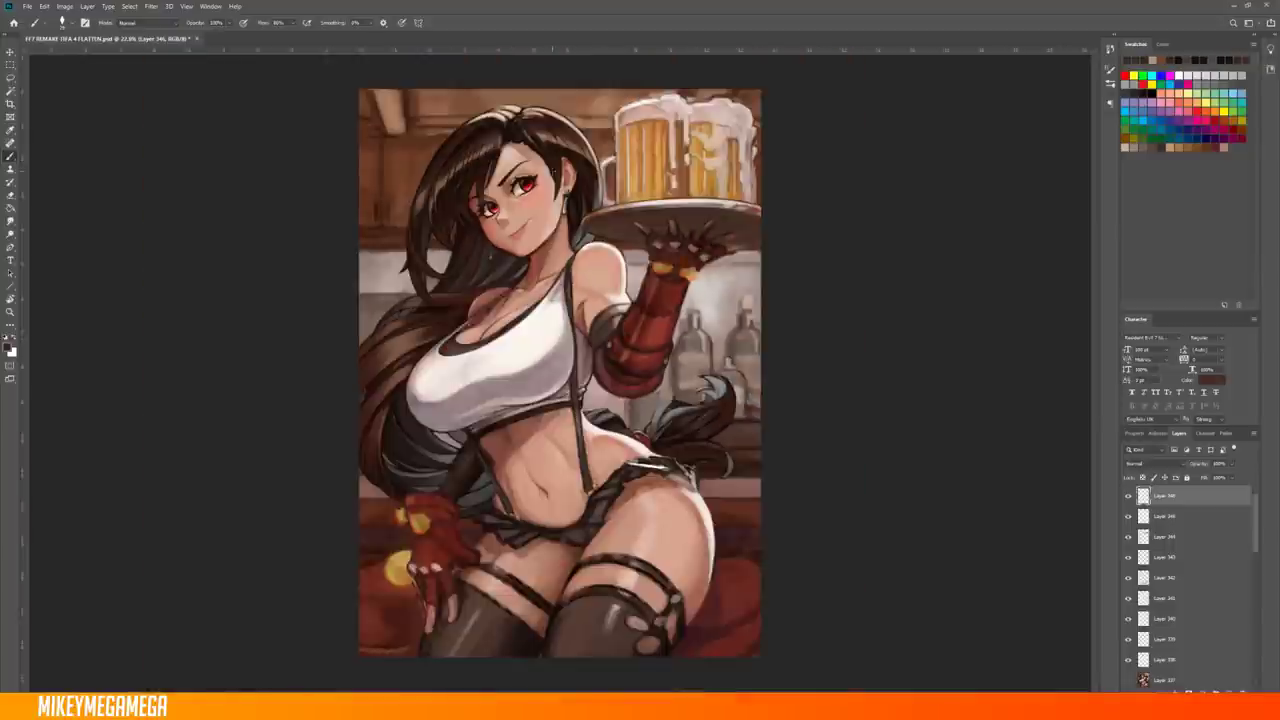
# Touch up the dark brown strands of the hair tip behind the hip
pyautogui.scroll(3, 740, 280)
pyautogui.rightClick(750, 290)
pyautogui.press('Escape')
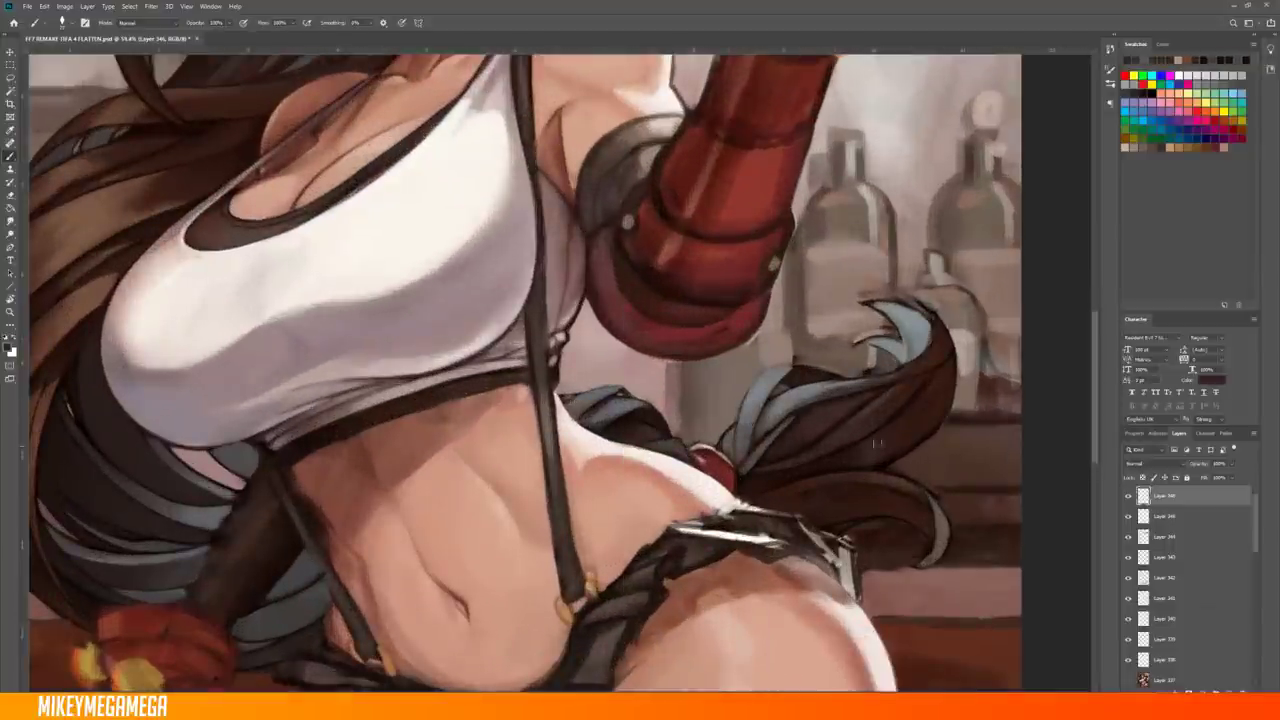
pyautogui.scroll(-1, 760, 470)
pyautogui.hotkey('ctrl', '0')
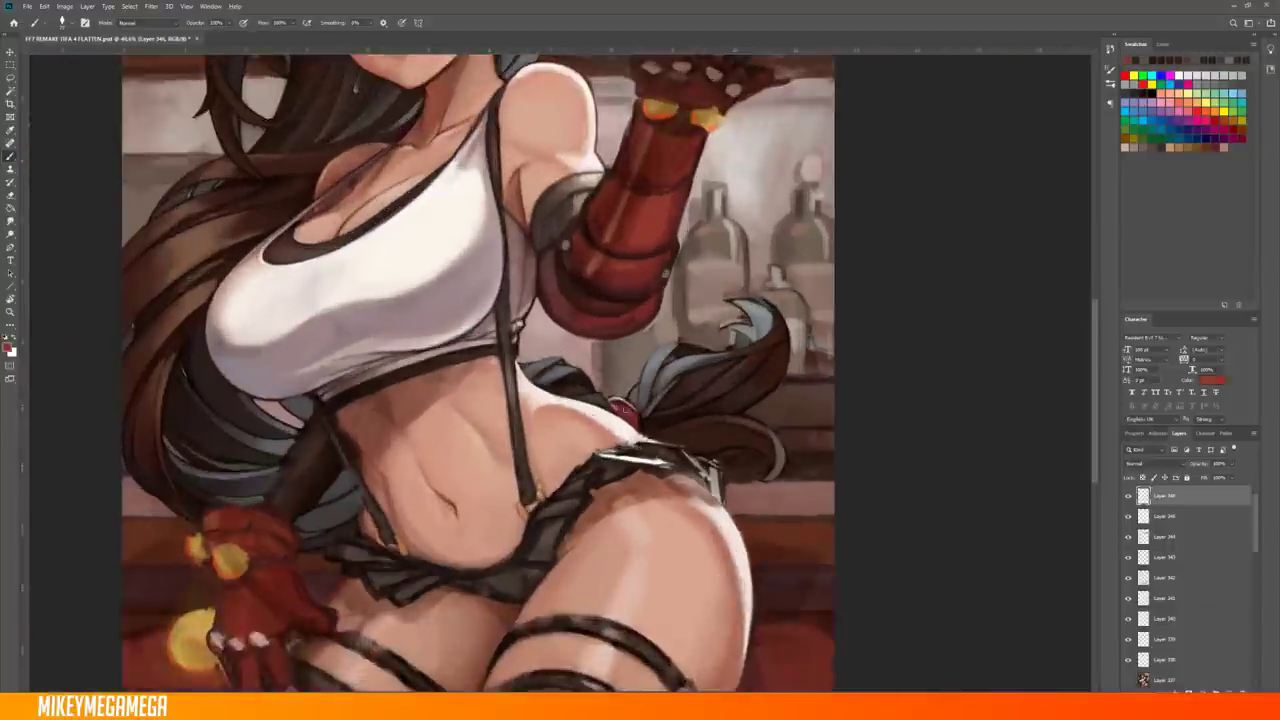
# Deepen the shading and line work of the hair and ear with sampled dark tones on new layers, including Multiply
pyautogui.scroll(3, 456, 151)
pyautogui.keyDown('alt'); pyautogui.click(420, 286); pyautogui.keyUp('alt')
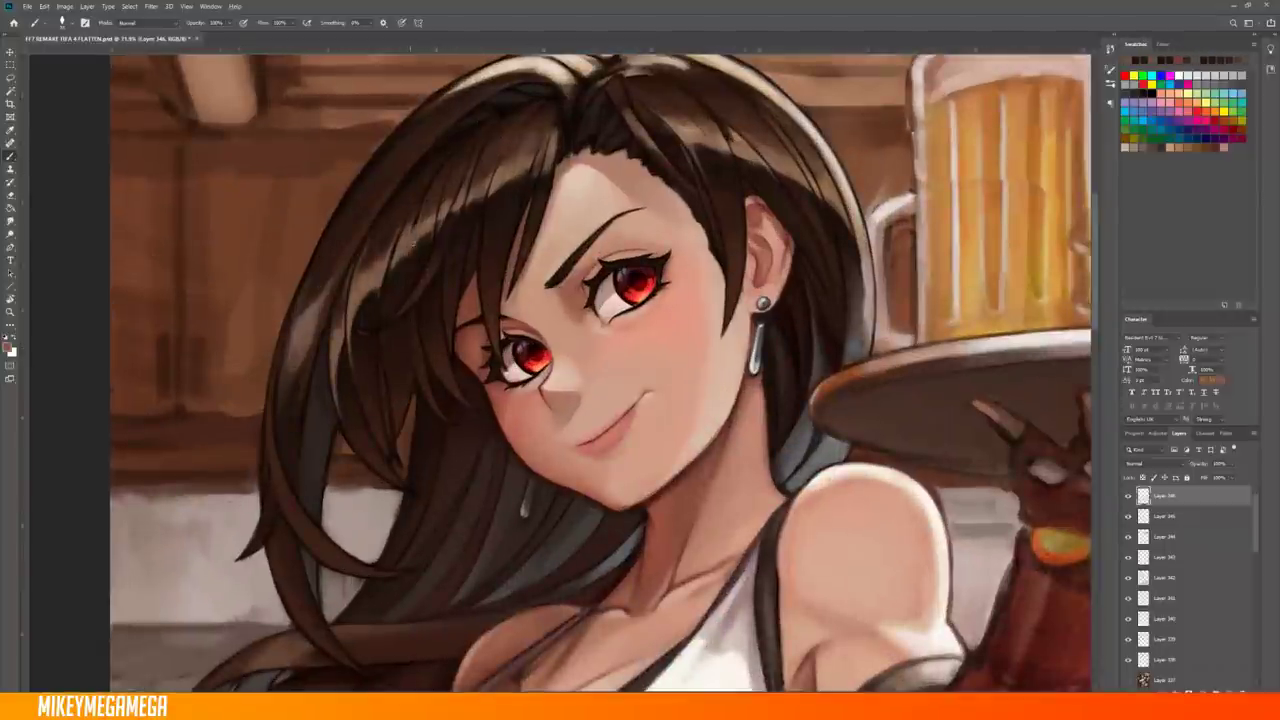
pyautogui.hotkey('ctrl', '0')
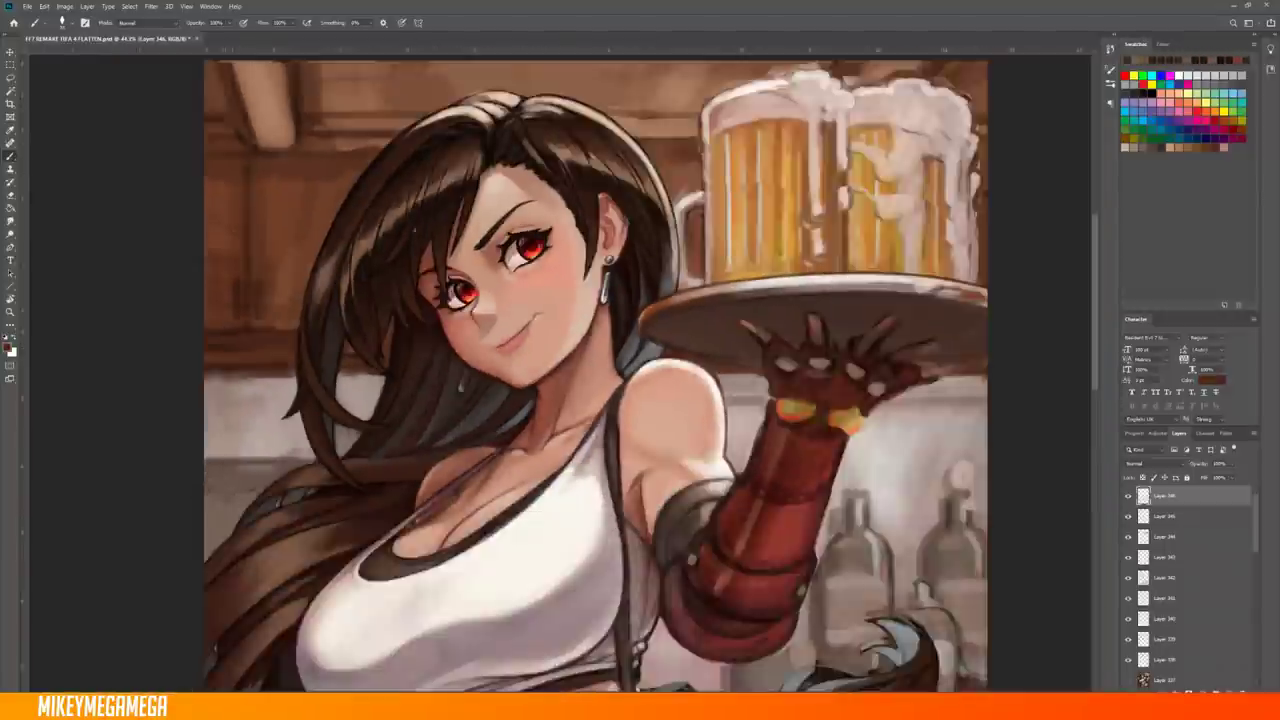
pyautogui.scroll(3, 476, 101)
pyautogui.hotkey('ctrl', 'shift', 'alt', 'n')
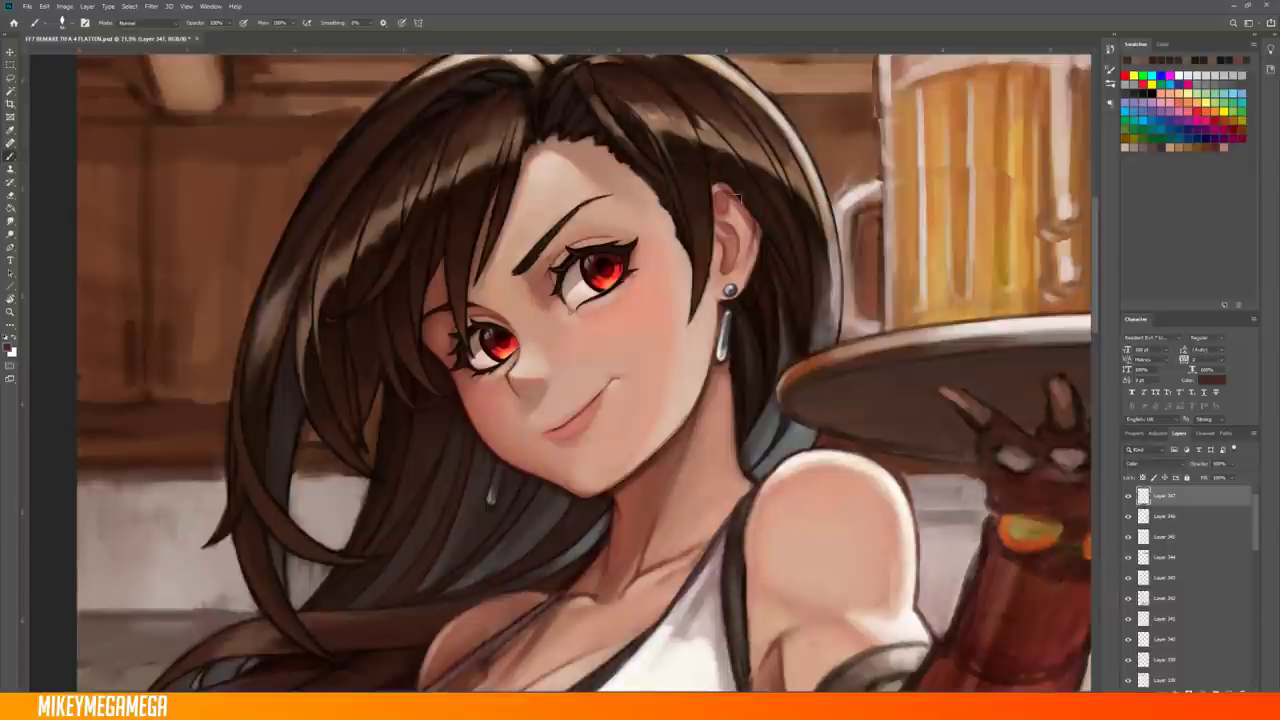
pyautogui.scroll(-5, 560, 370)
pyautogui.scroll(5, 505, 150)
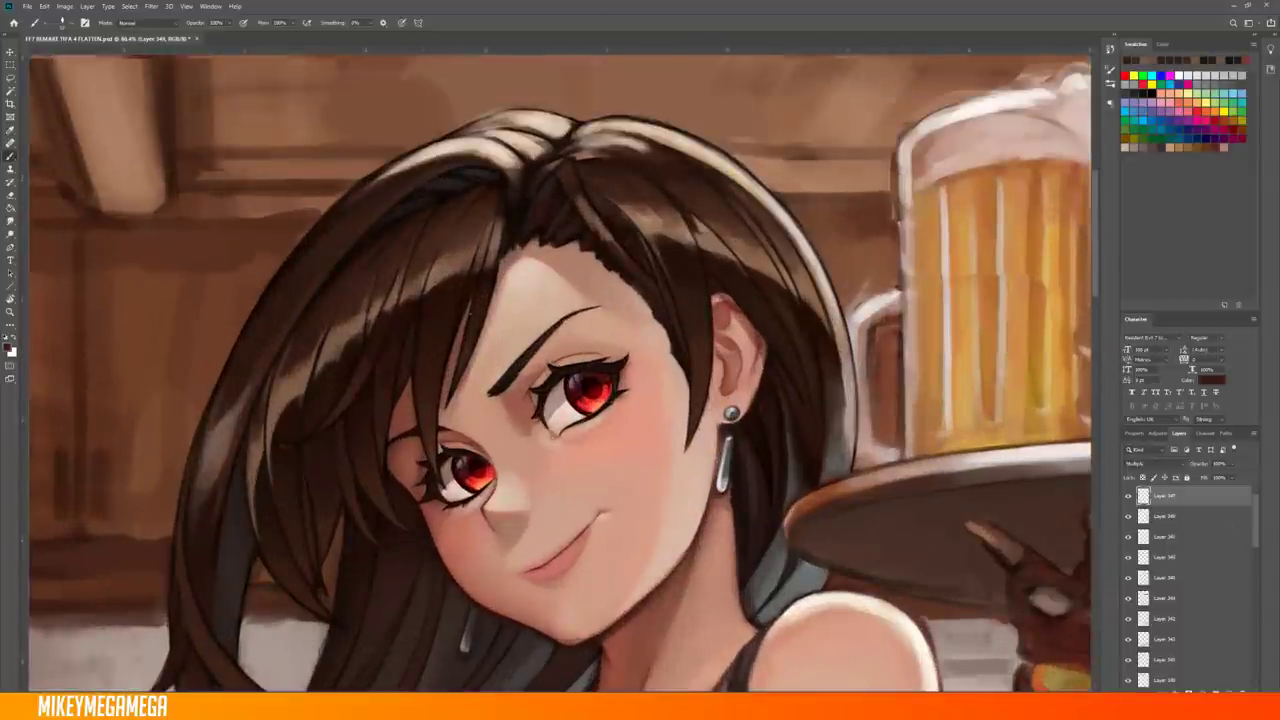
pyautogui.scroll(-5, 552, 435)
pyautogui.scroll(4, 433, 163)
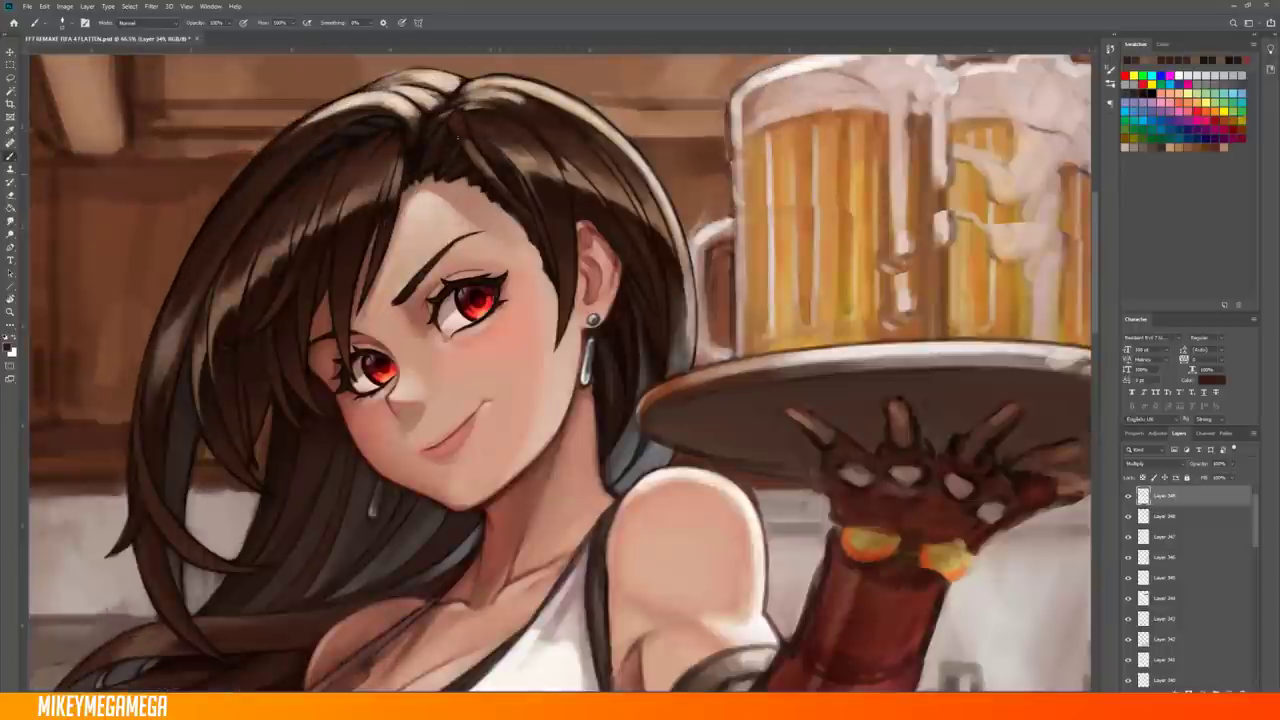
pyautogui.scroll(-1, 560, 370)
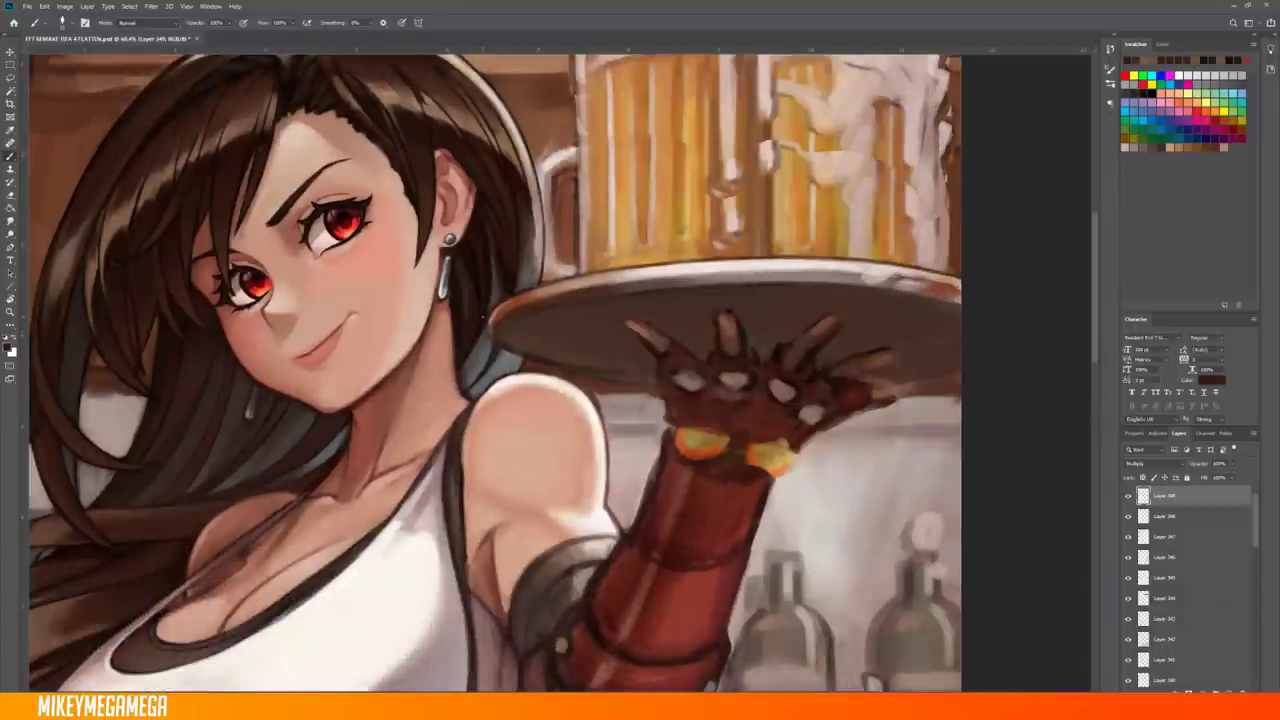
# Examine the whole figure by comparing the full composition with close-up views
pyautogui.moveTo(700, 250); pyautogui.dragTo(250, 300)
pyautogui.press('Escape')
pyautogui.scroll(-4, 500, 370)
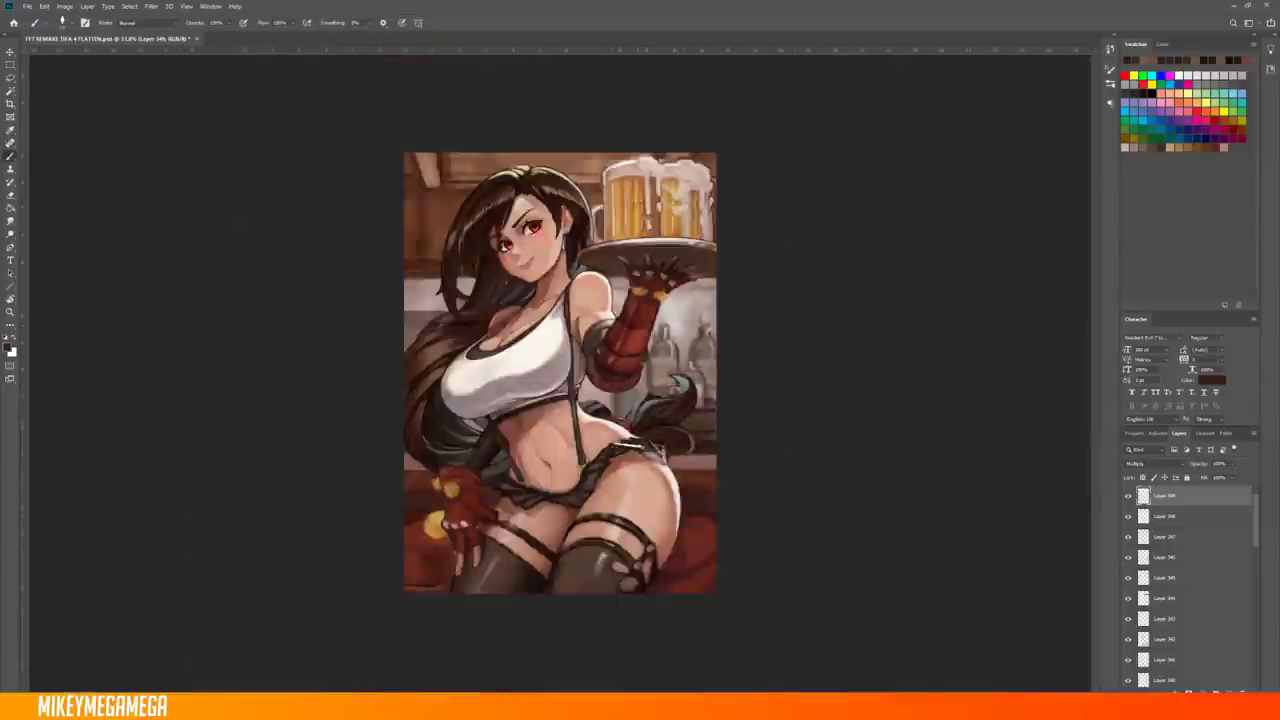
pyautogui.scroll(4, 500, 327)
pyautogui.scroll(-3, 500, 370)
pyautogui.scroll(3, 500, 370)
pyautogui.scroll(-3, 500, 370)
pyautogui.scroll(3, 500, 370)
pyautogui.scroll(-3, 500, 370)
pyautogui.scroll(3, 1080, 338)
# Darken the suspender straps and the front folds of the skirt in a rotated view, using a new layer
pyautogui.moveTo(700, 250); pyautogui.dragTo(455, 344)
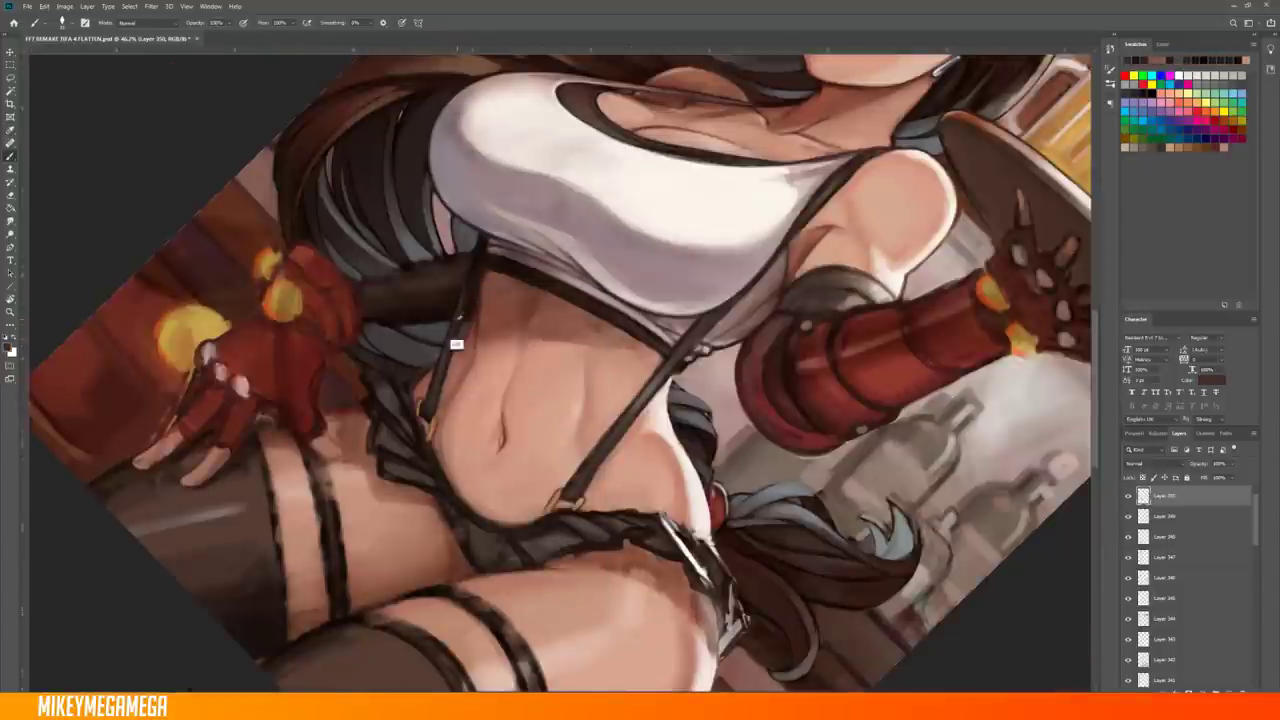
pyautogui.scroll(2, 455, 344)
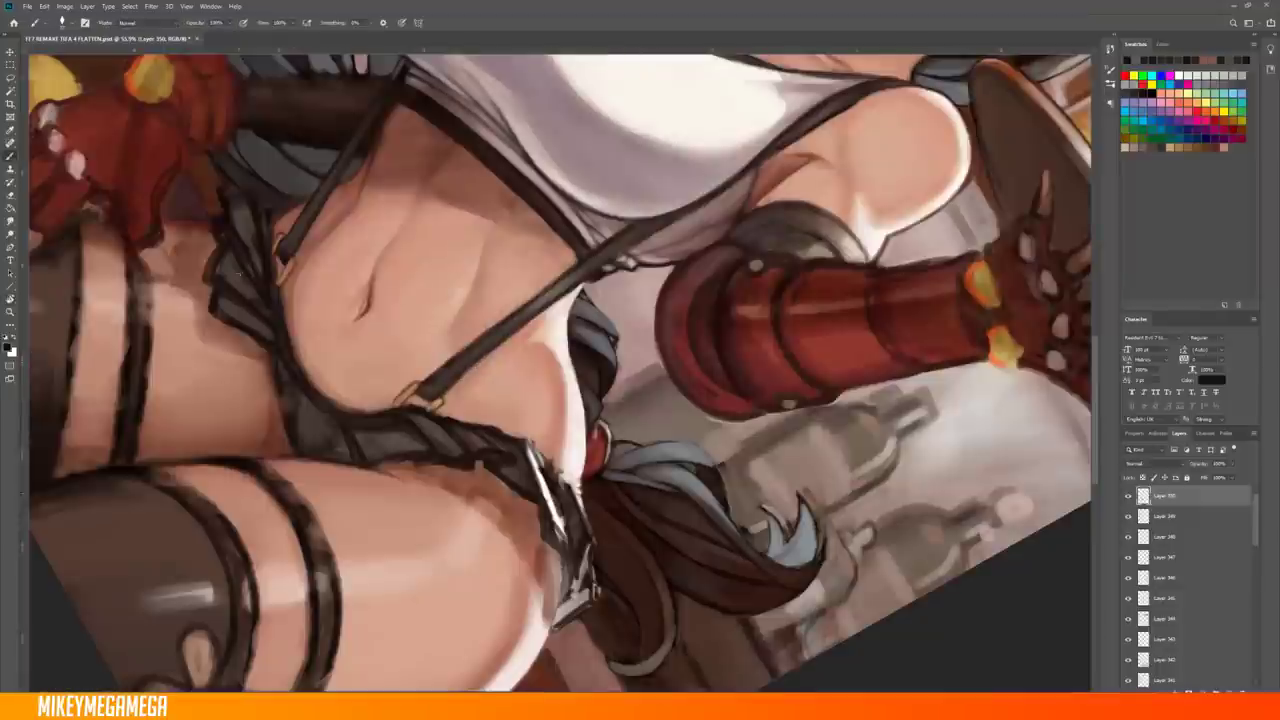
pyautogui.hotkey('ctrl', '0')
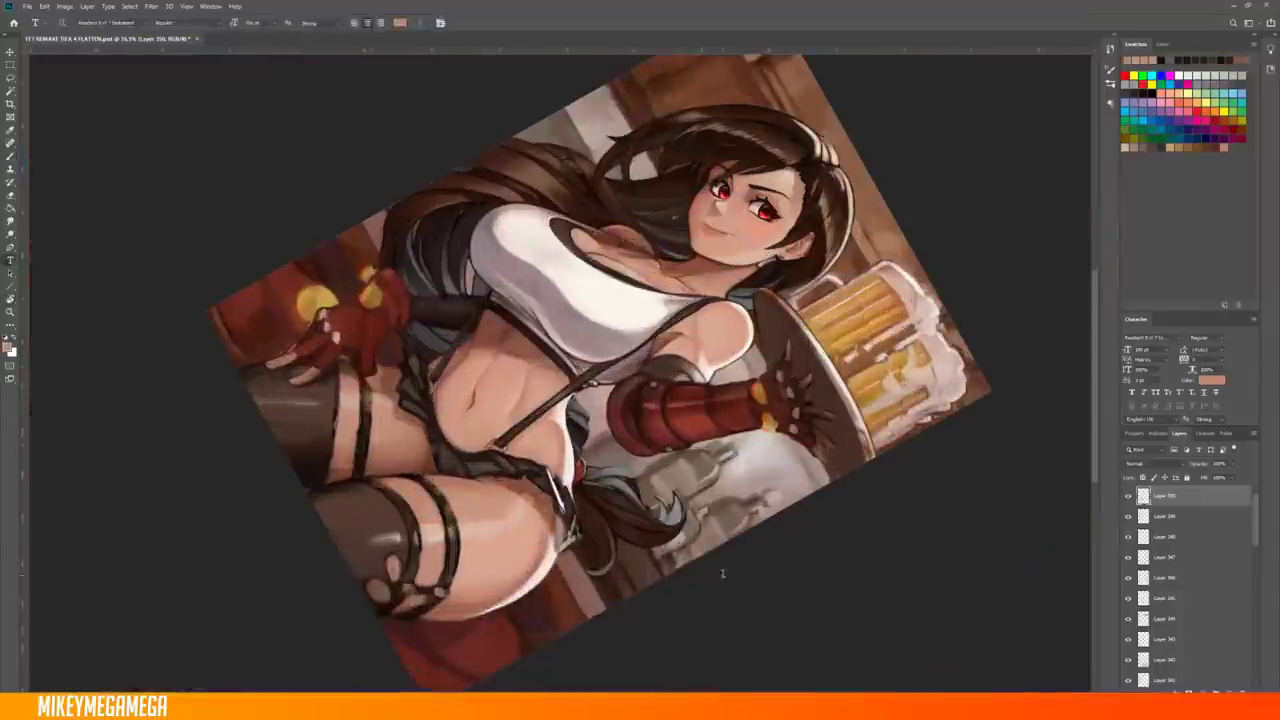
pyautogui.scroll(-3, 500, 370)
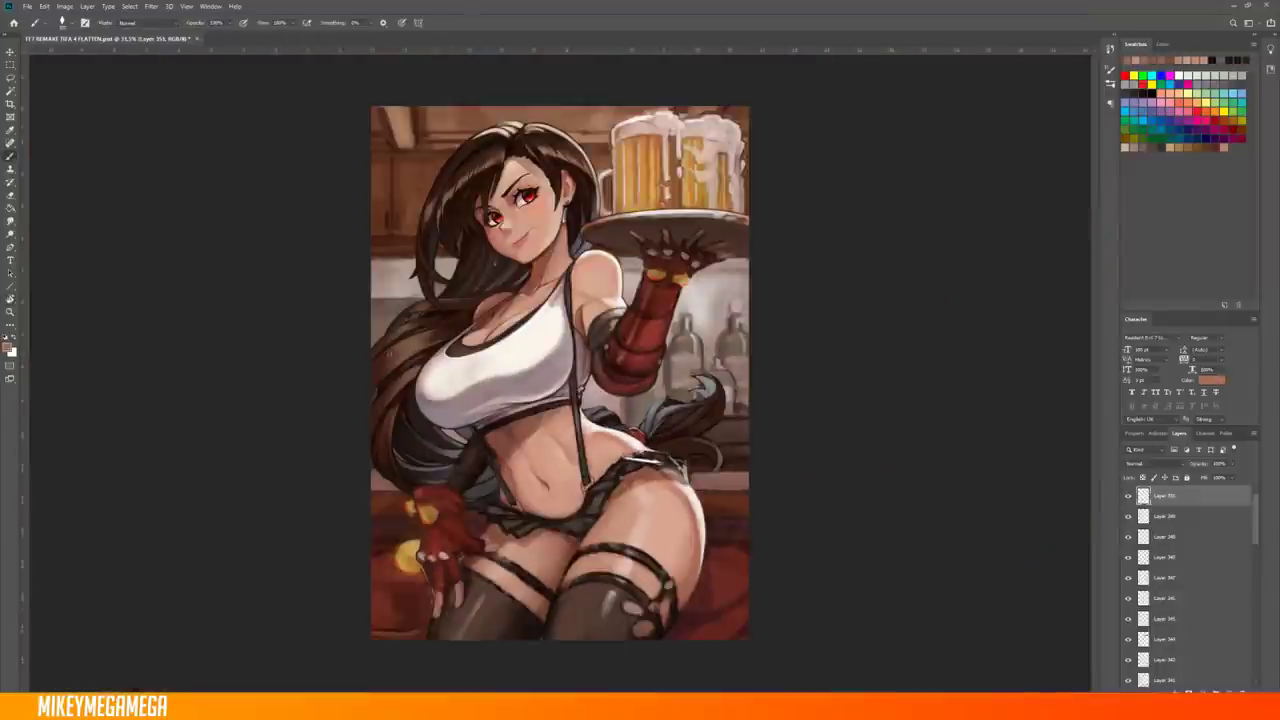
# Paint a pleated zigzag hem with light highlights along the skirt over the near hip on a new layer
pyautogui.scroll(3, 500, 370)
pyautogui.rightClick(692, 294)
pyautogui.moveTo(640, 350)
pyautogui.mouseDown()
pyautogui.moveTo(730, 360)
pyautogui.moveTo(810, 400)
pyautogui.mouseUp()
pyautogui.moveTo(650, 380)
pyautogui.mouseDown()
pyautogui.moveTo(780, 370)
pyautogui.moveTo(820, 412)
pyautogui.mouseUp()
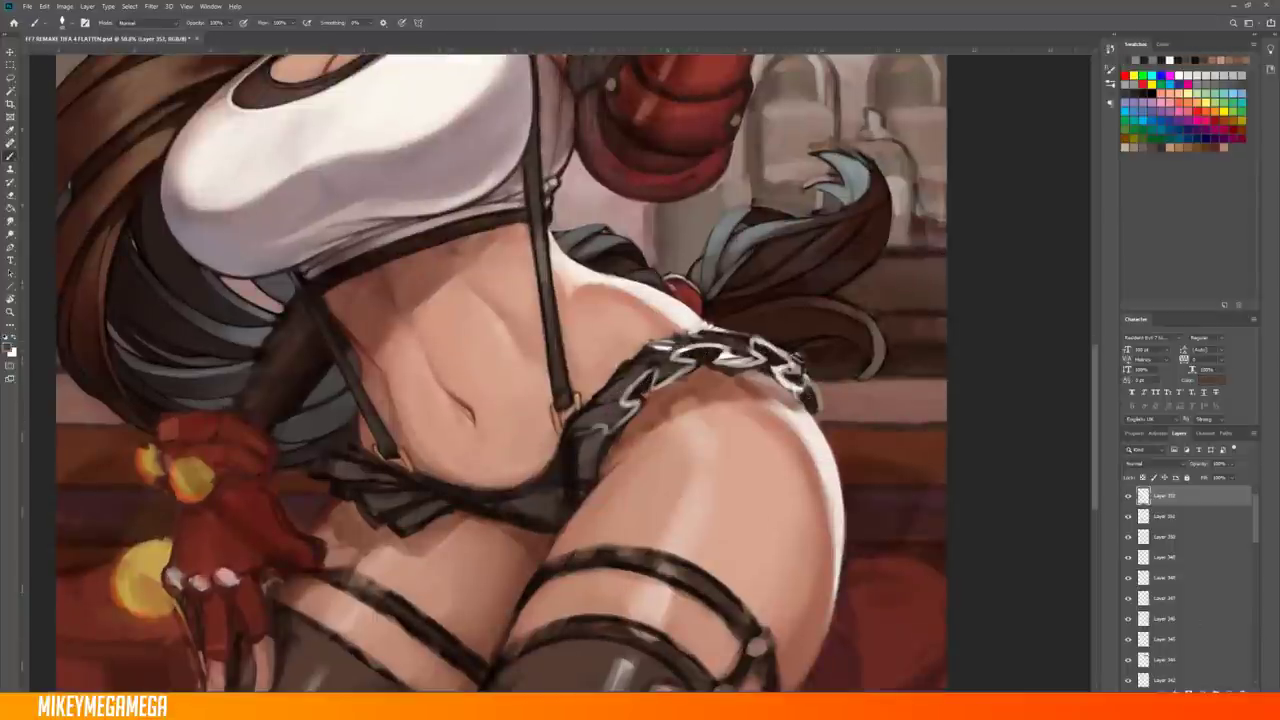
# Continue the pleated hem across the far side of the skirt with dark folds and grey highlights
pyautogui.moveTo(440, 484)
pyautogui.mouseDown()
pyautogui.moveTo(320, 468)
pyautogui.moveTo(350, 480)
pyautogui.moveTo(325, 456)
pyautogui.mouseUp()
pyautogui.press('x')
pyautogui.moveTo(416, 492); pyautogui.dragTo(410, 522)
pyautogui.scroll(-2, 370, 573)
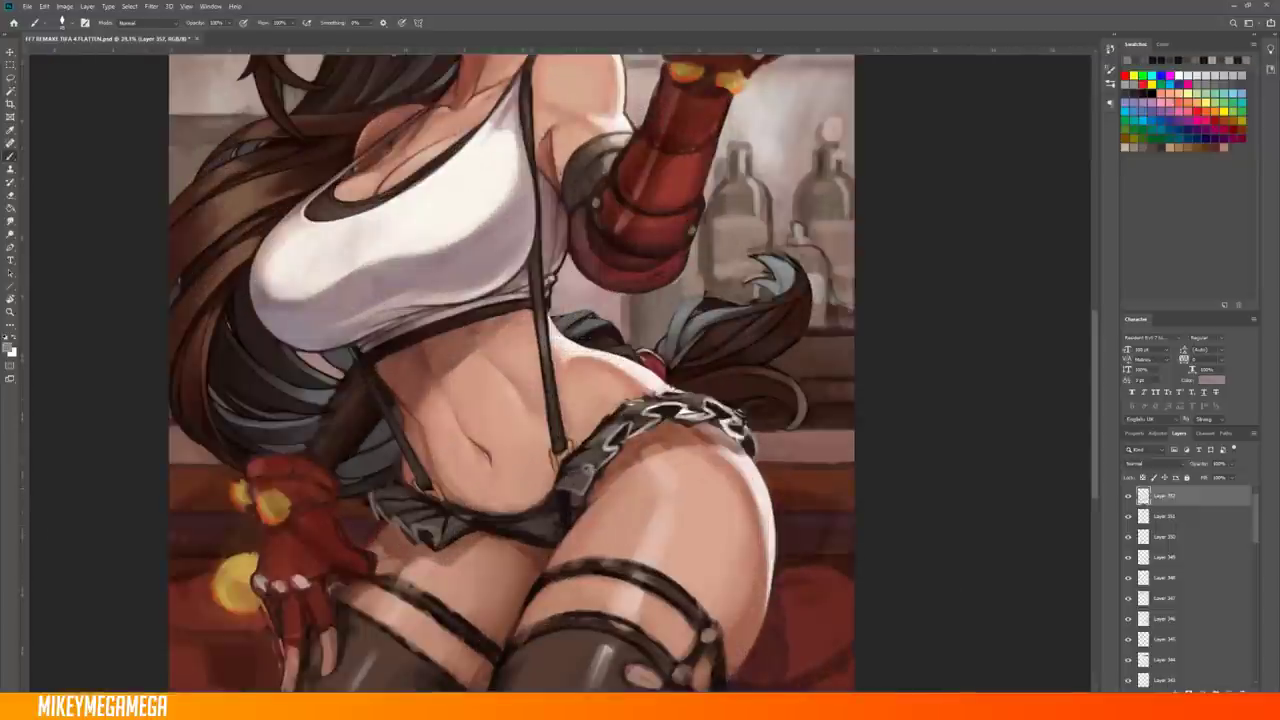
pyautogui.scroll(-3, 380, 483)
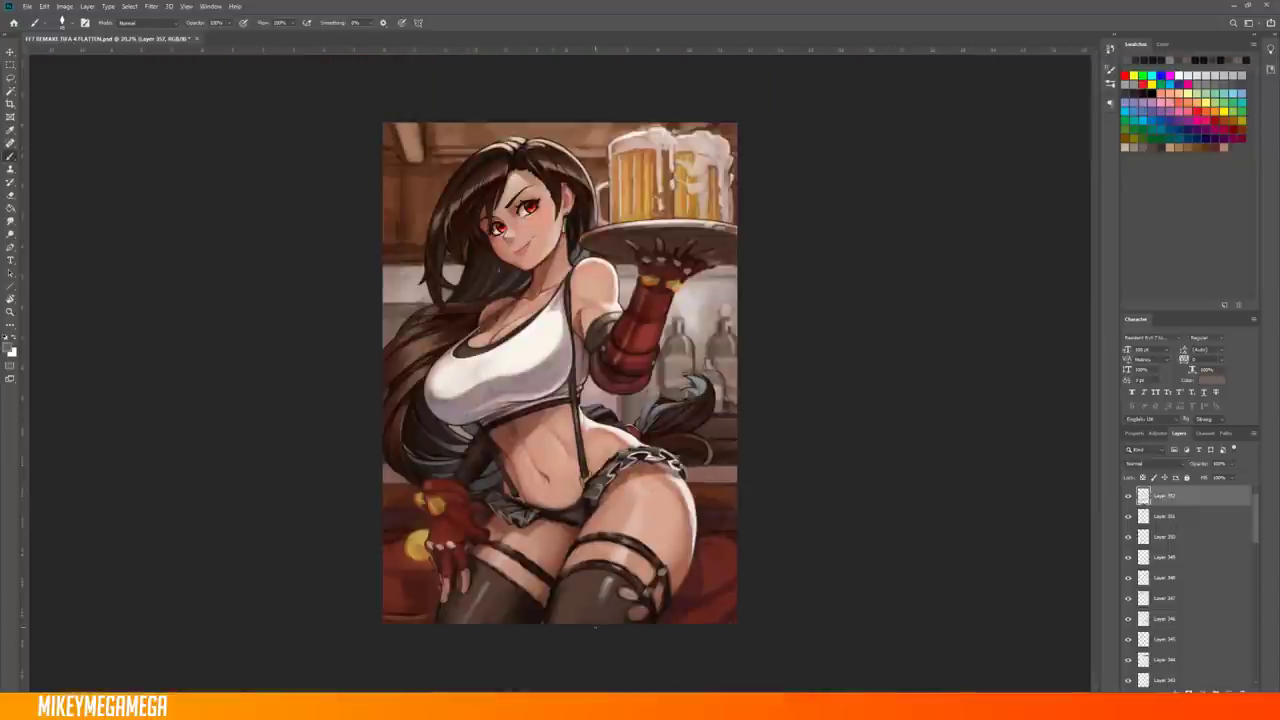
# Clean up the skin edge below the near-hip pleats and tone down the hem's highlights
pyautogui.scroll(5, 380, 483)
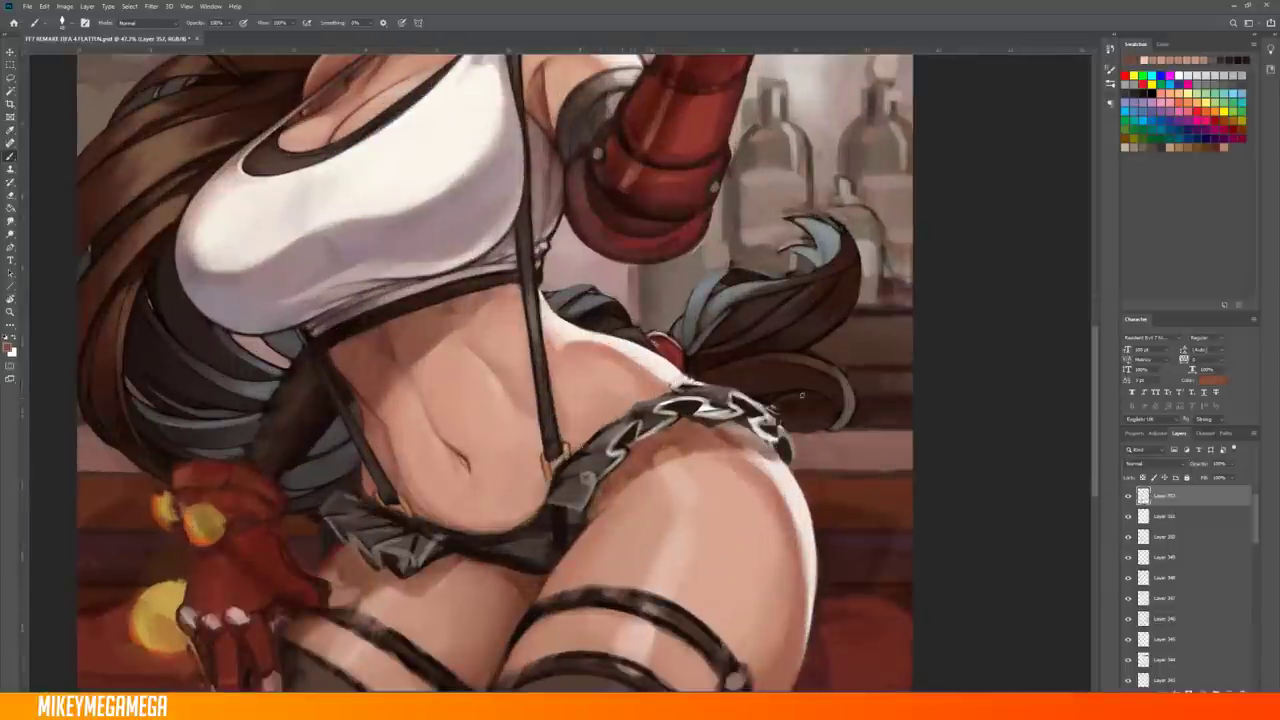
pyautogui.moveTo(678, 452)
pyautogui.mouseDown()
pyautogui.moveTo(724, 442)
pyautogui.moveTo(630, 465)
pyautogui.mouseUp()
pyautogui.scroll(-3, 619, 346)
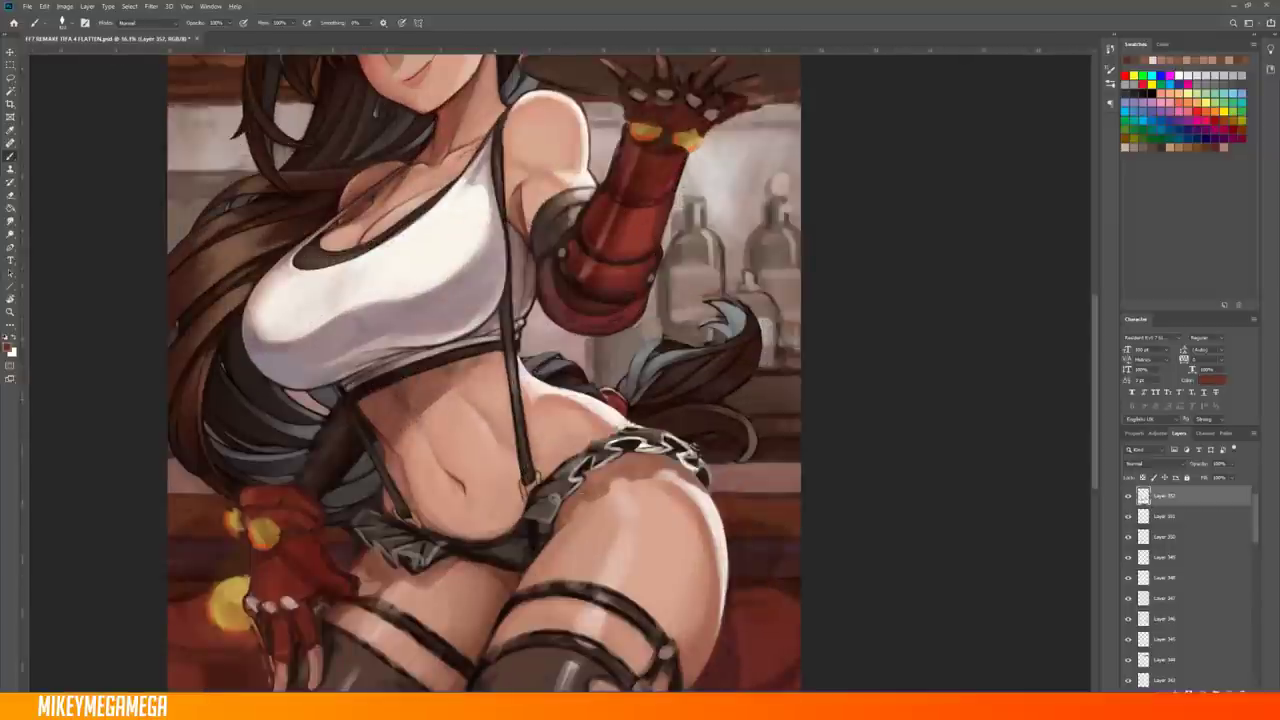
pyautogui.scroll(4, 619, 346)
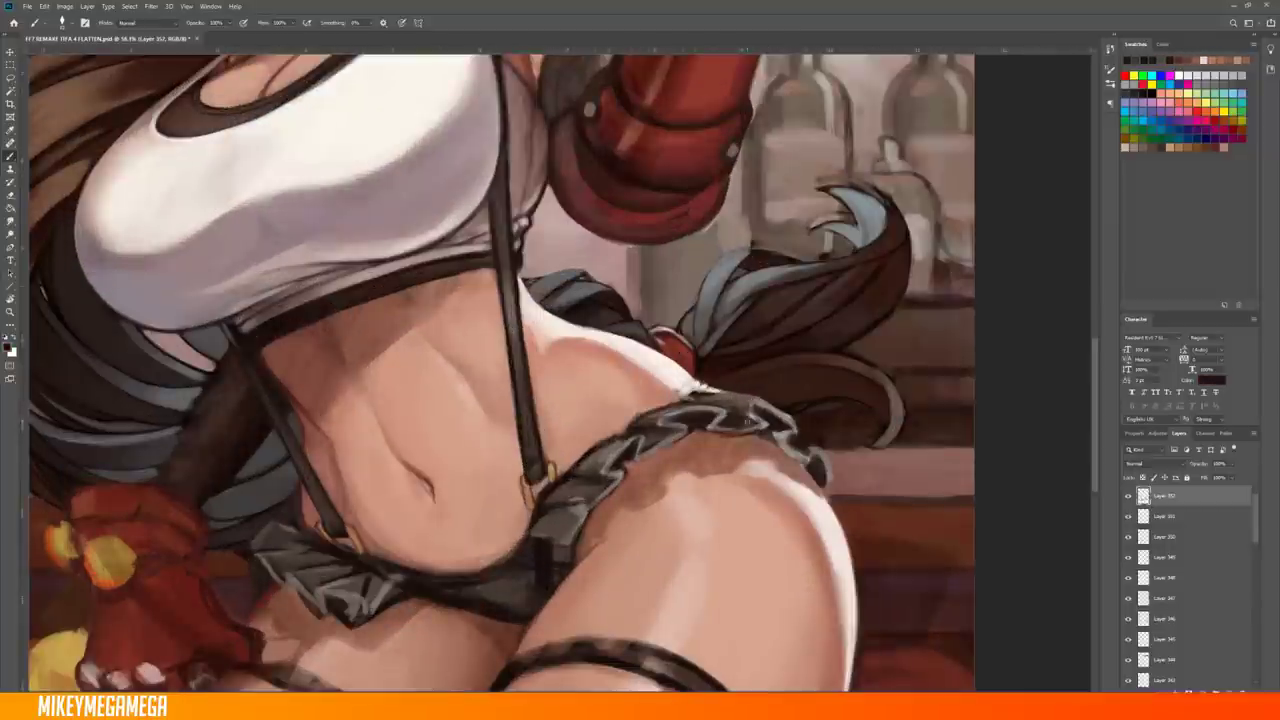
# Repaint the centre front between the pleats as a solid black shape with sampled colours, trimming the skirt edge beside it
pyautogui.scroll(-3, 619, 346)
pyautogui.scroll(3, 560, 380)
pyautogui.keyDown('alt'); pyautogui.click(602, 460); pyautogui.keyUp('alt')
pyautogui.moveTo(654, 420); pyautogui.dragTo(624, 478)
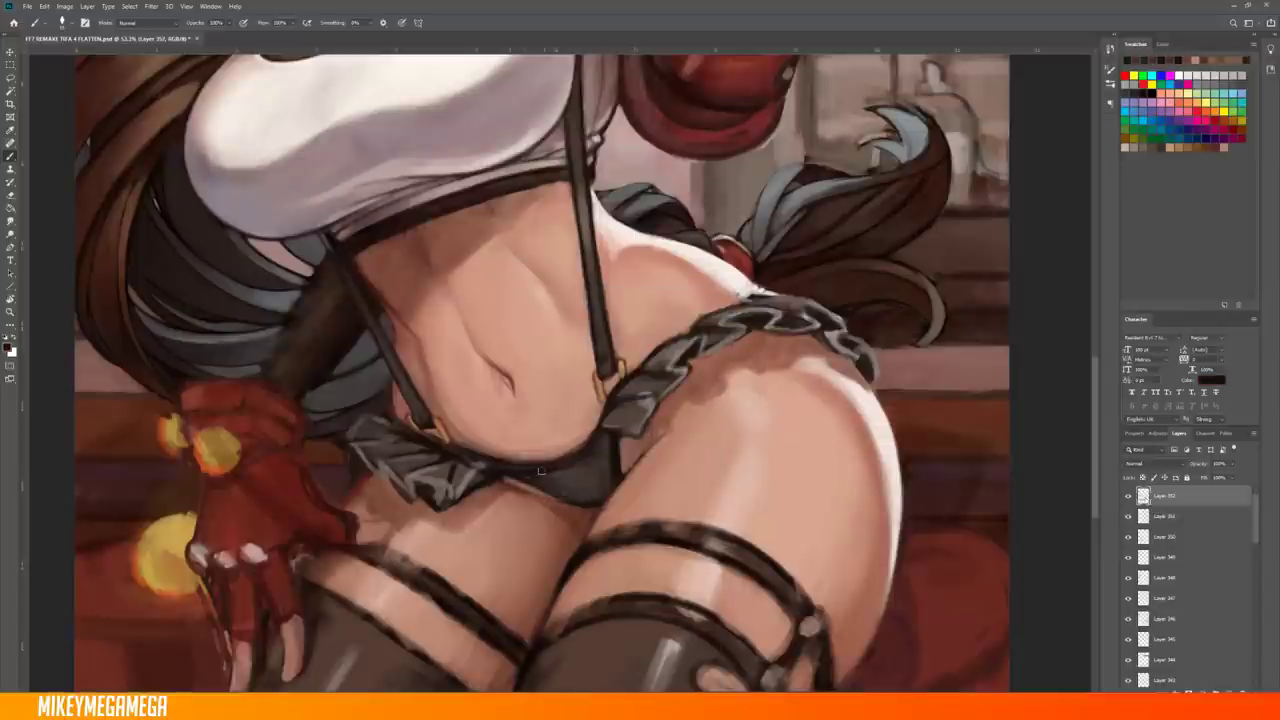
pyautogui.scroll(-4, 540, 470)
pyautogui.scroll(4, 590, 370)
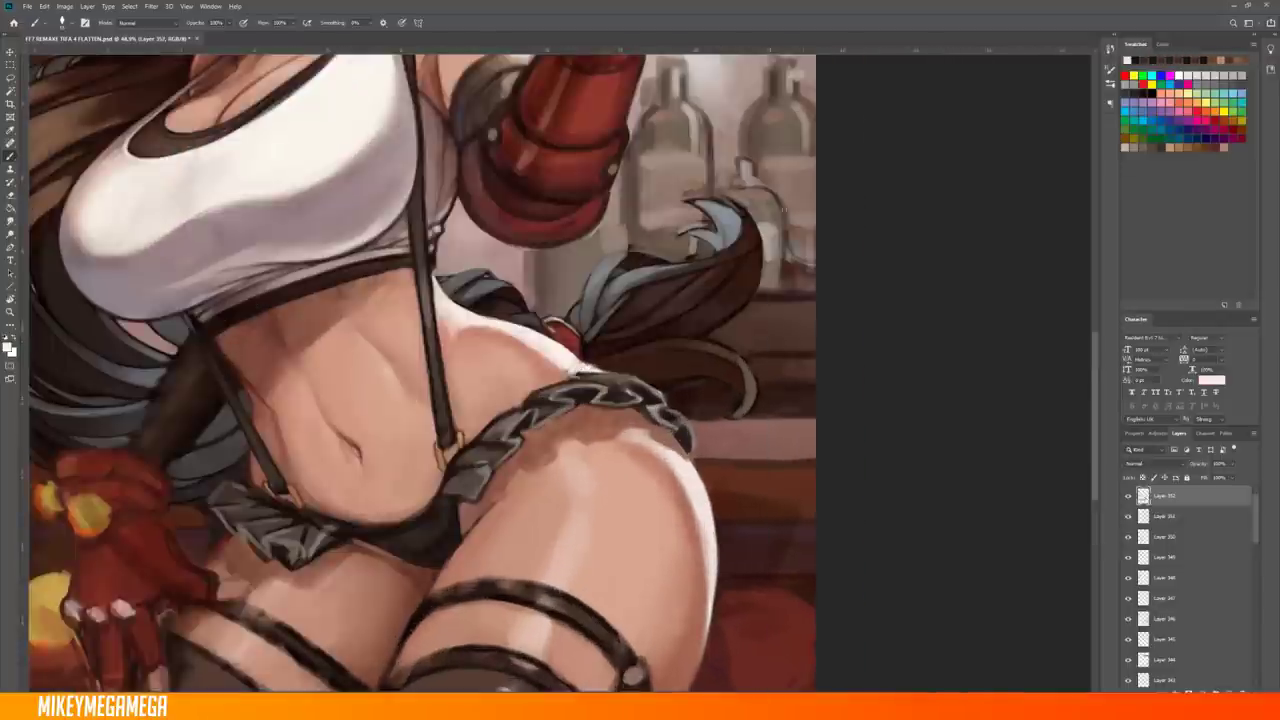
pyautogui.scroll(-3, 594, 369)
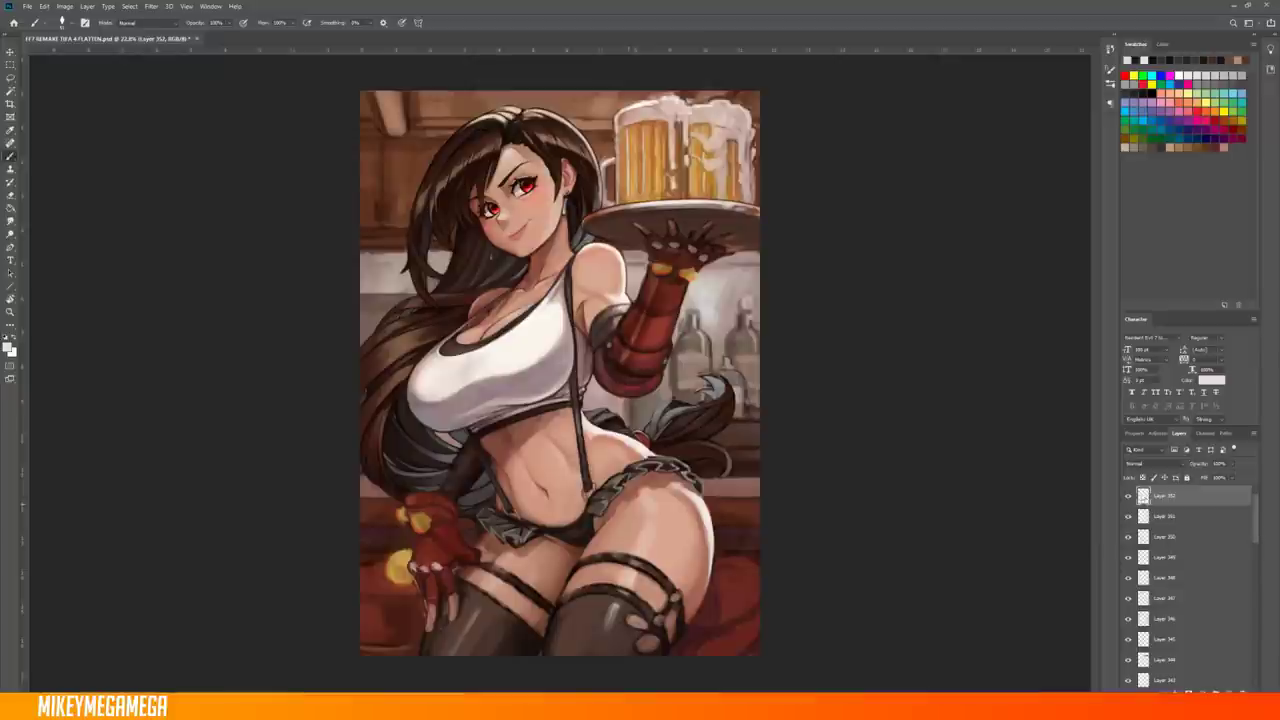
# Reshape the far-side skirt pleats into a shorter ruffle and paint skin tone beneath their edge
pyautogui.scroll(4, 535, 570)
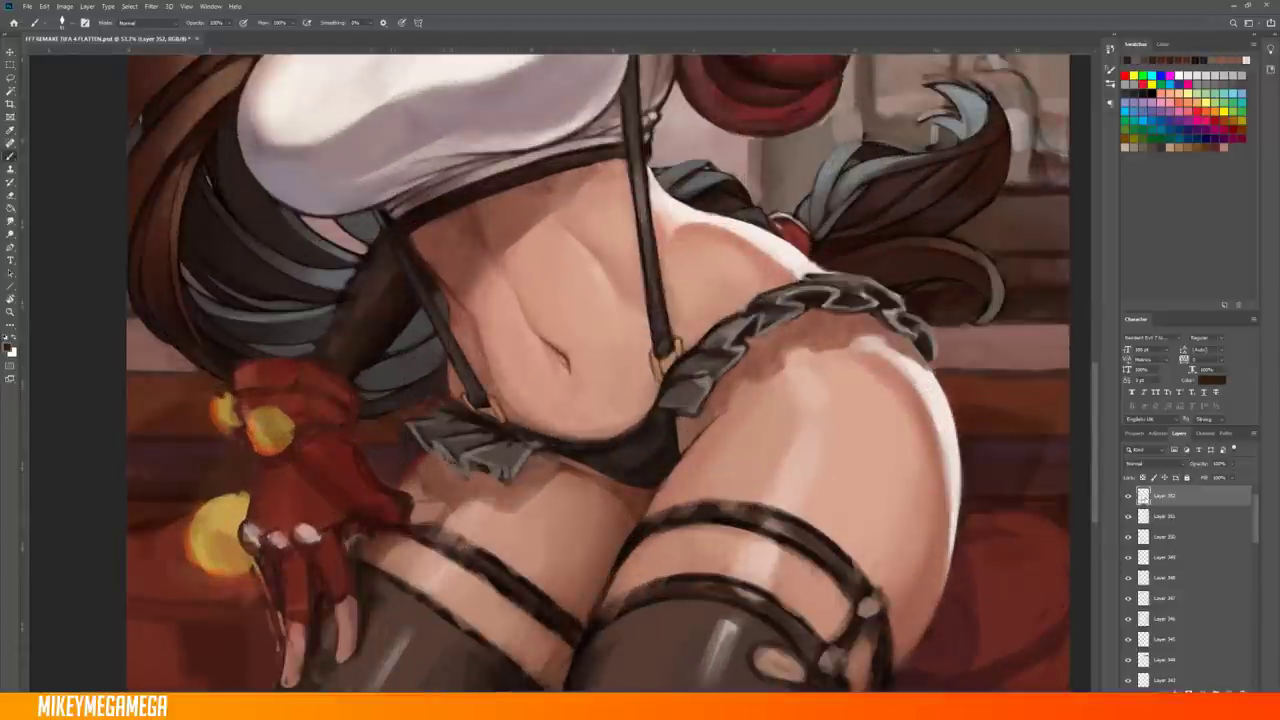
pyautogui.scroll(-3, 424, 455)
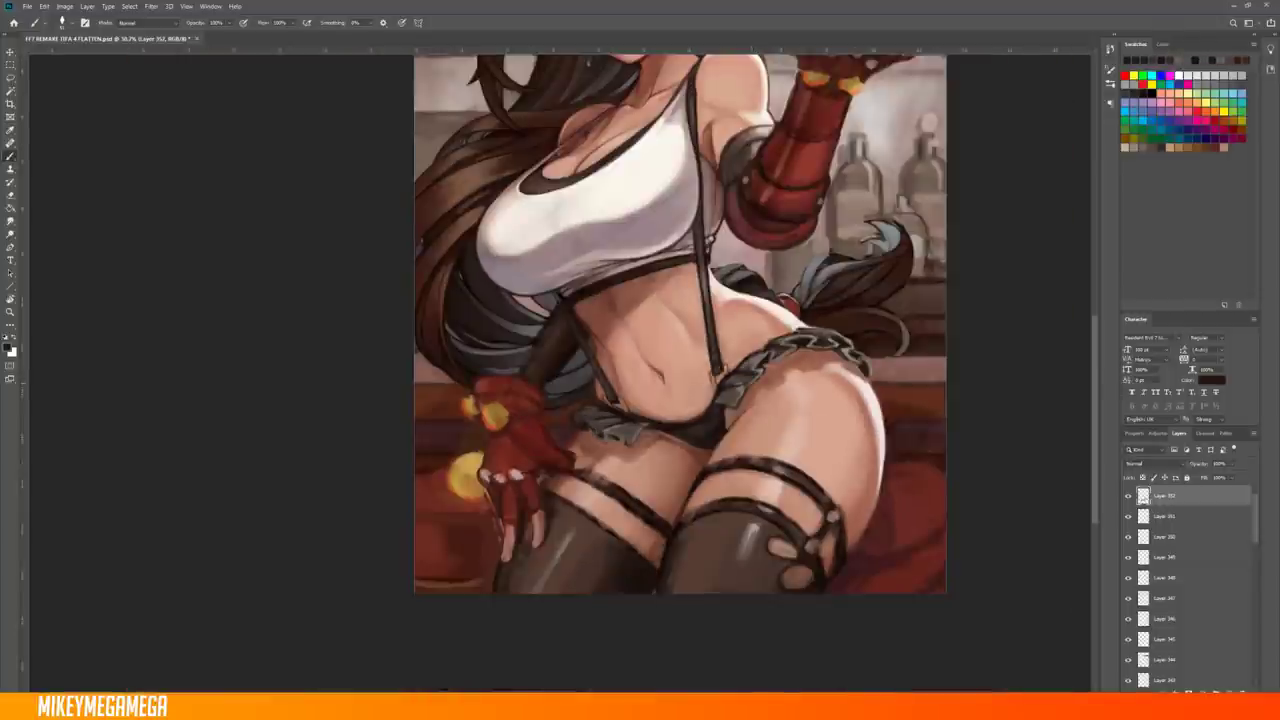
pyautogui.scroll(2, 560, 370)
pyautogui.scroll(-4, 560, 370)
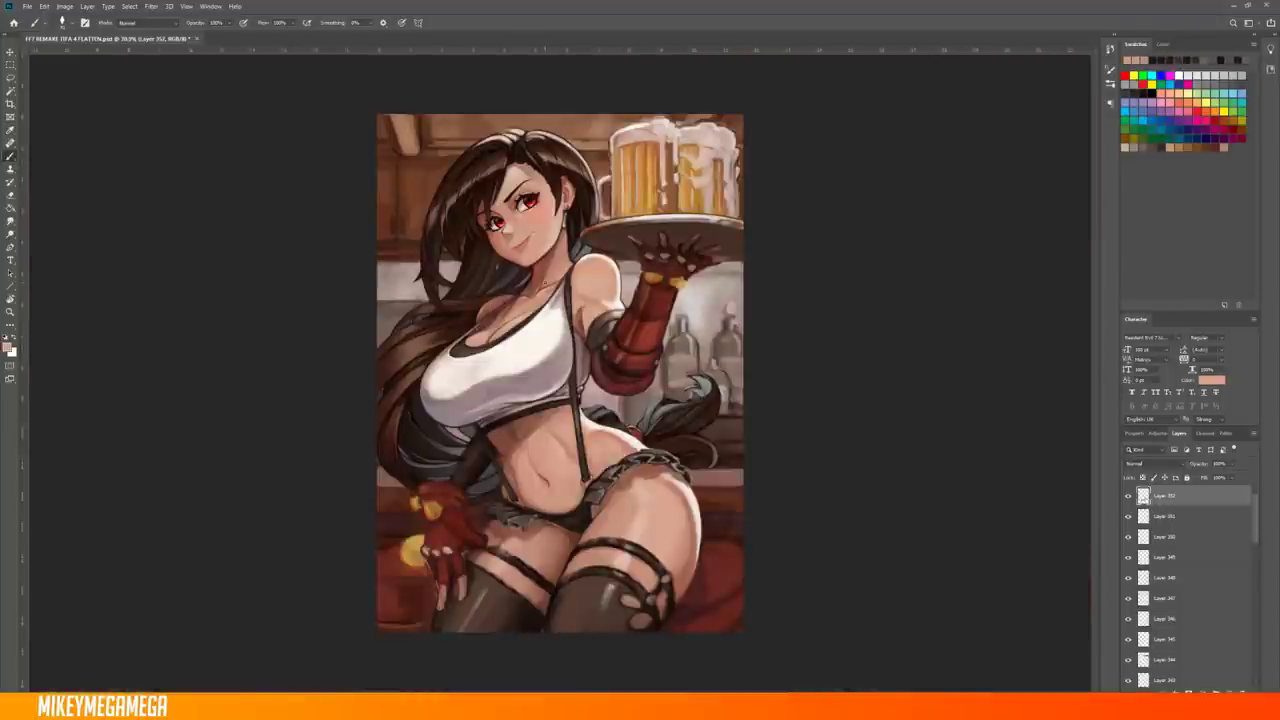
pyautogui.scroll(-2, 560, 372)
pyautogui.scroll(3, 560, 372)
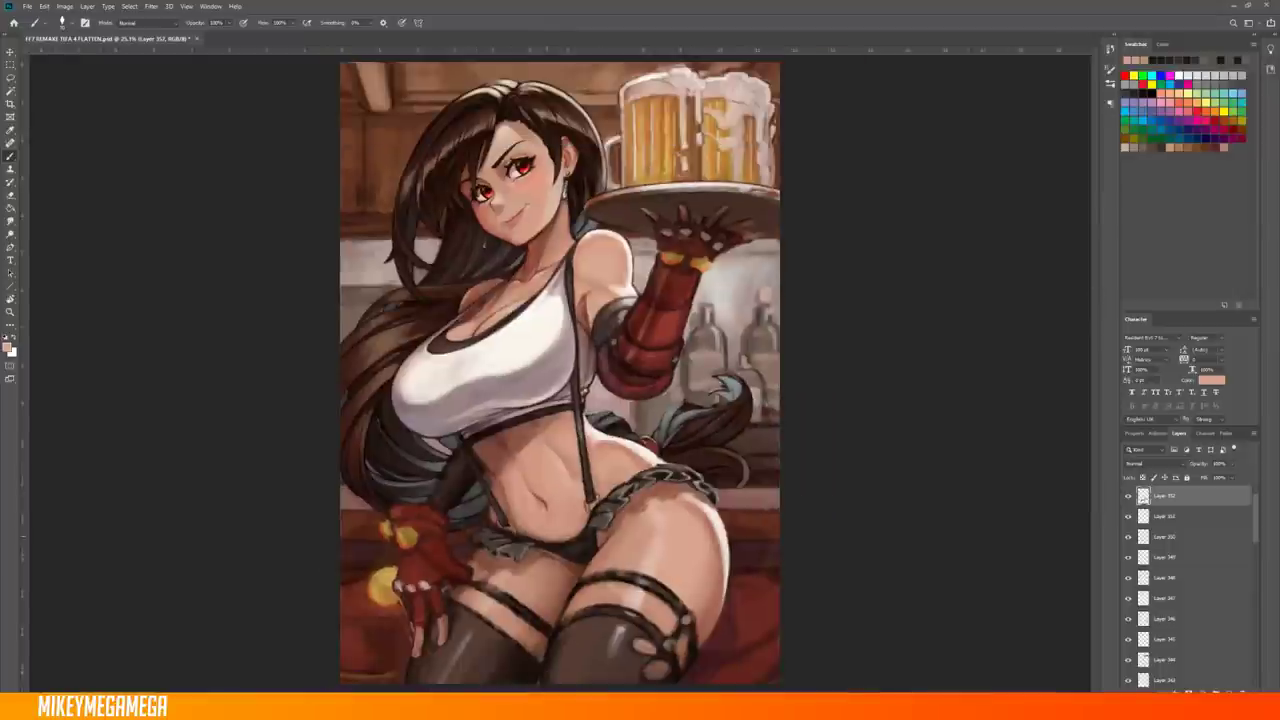
pyautogui.scroll(2, 450, 515)
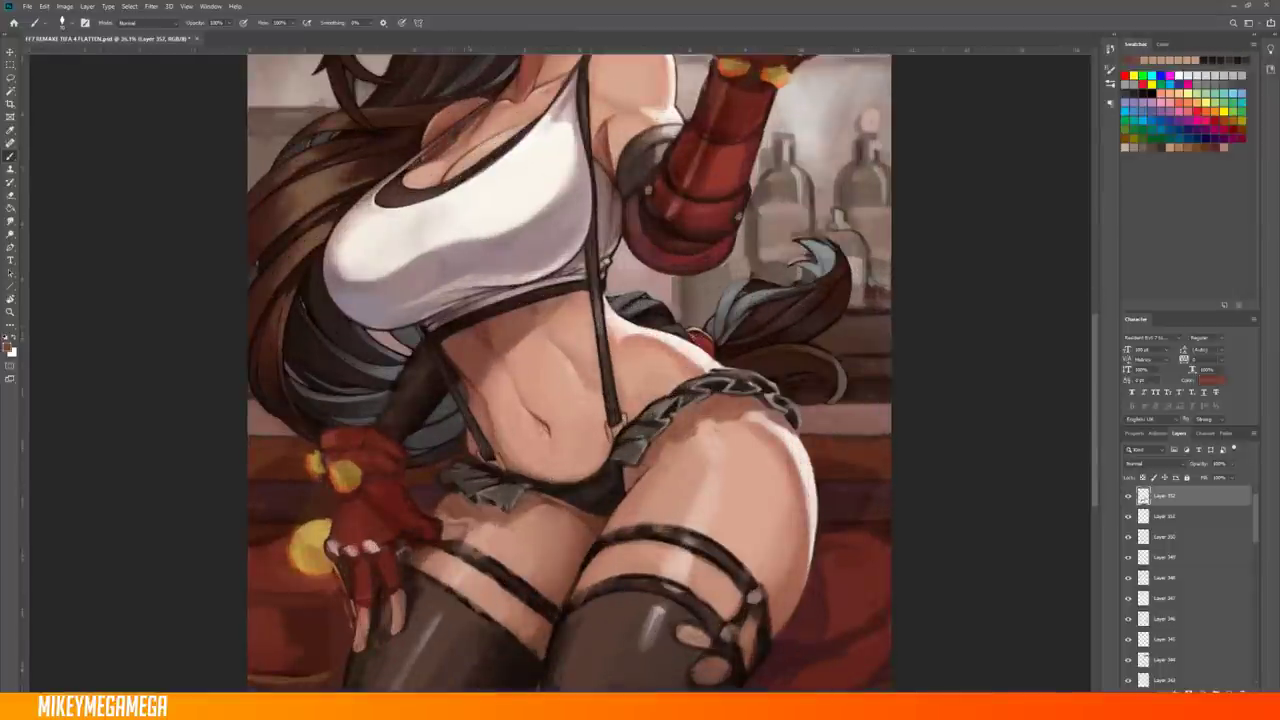
# Darken the folds of the far-side skirt ruffle beside the resting glove on a new layer
pyautogui.rightClick(440, 510)
pyautogui.press('Escape')
pyautogui.scroll(-1, 440, 400)
pyautogui.rightClick(440, 368)
pyautogui.press('Escape')
pyautogui.scroll(1, 450, 370)
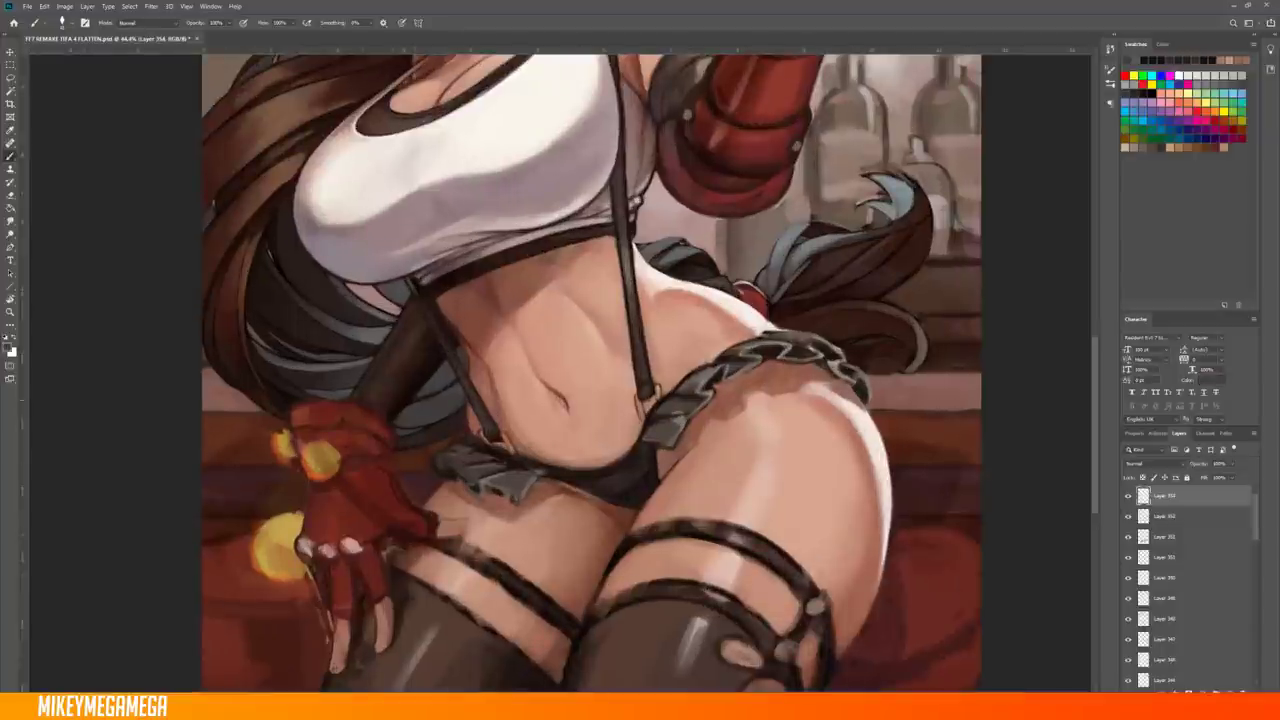
# Strengthen the dark contours around the waist and the hair tip behind the hip, using a Multiply layer in a rotated view
pyautogui.scroll(-3, 413, 398)
pyautogui.scroll(3, 458, 565)
pyautogui.moveTo(506, 466); pyautogui.dragTo(502, 298)
pyautogui.scroll(-2, 560, 370)
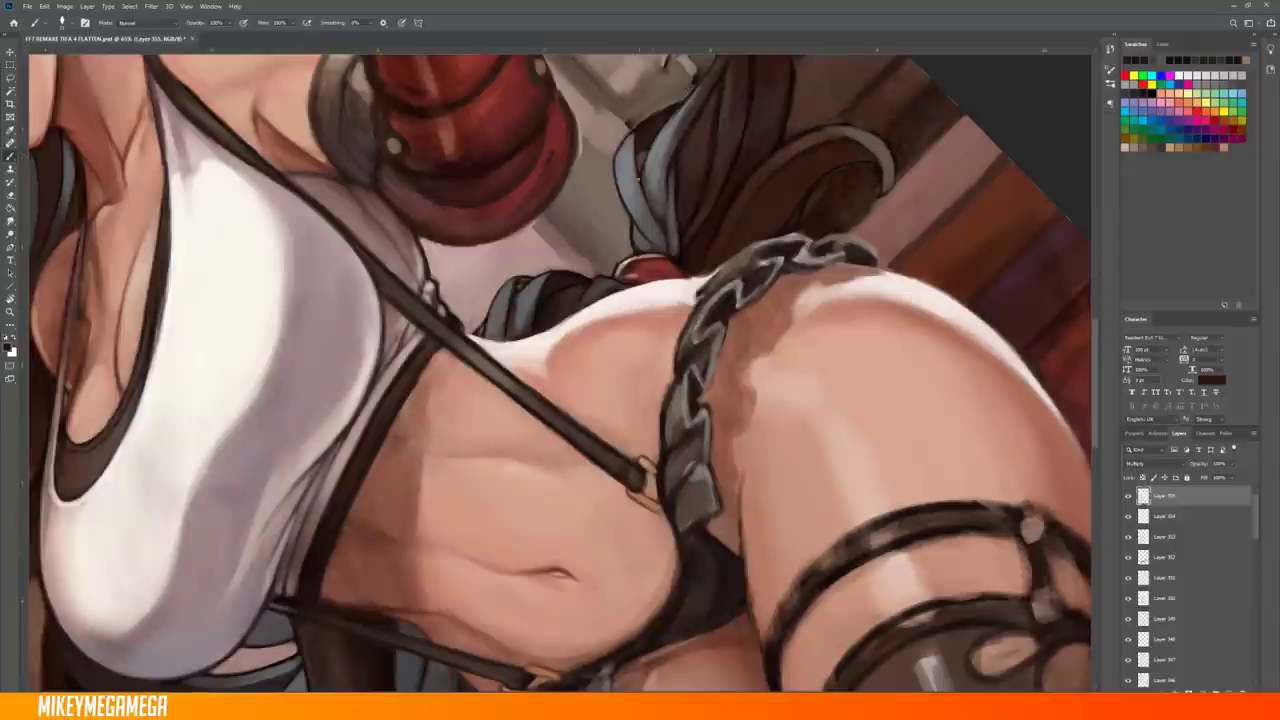
pyautogui.scroll(2, 560, 370)
pyautogui.moveTo(826, 273); pyautogui.dragTo(523, 366)
pyautogui.scroll(-3, 523, 366)
pyautogui.scroll(3, 523, 366)
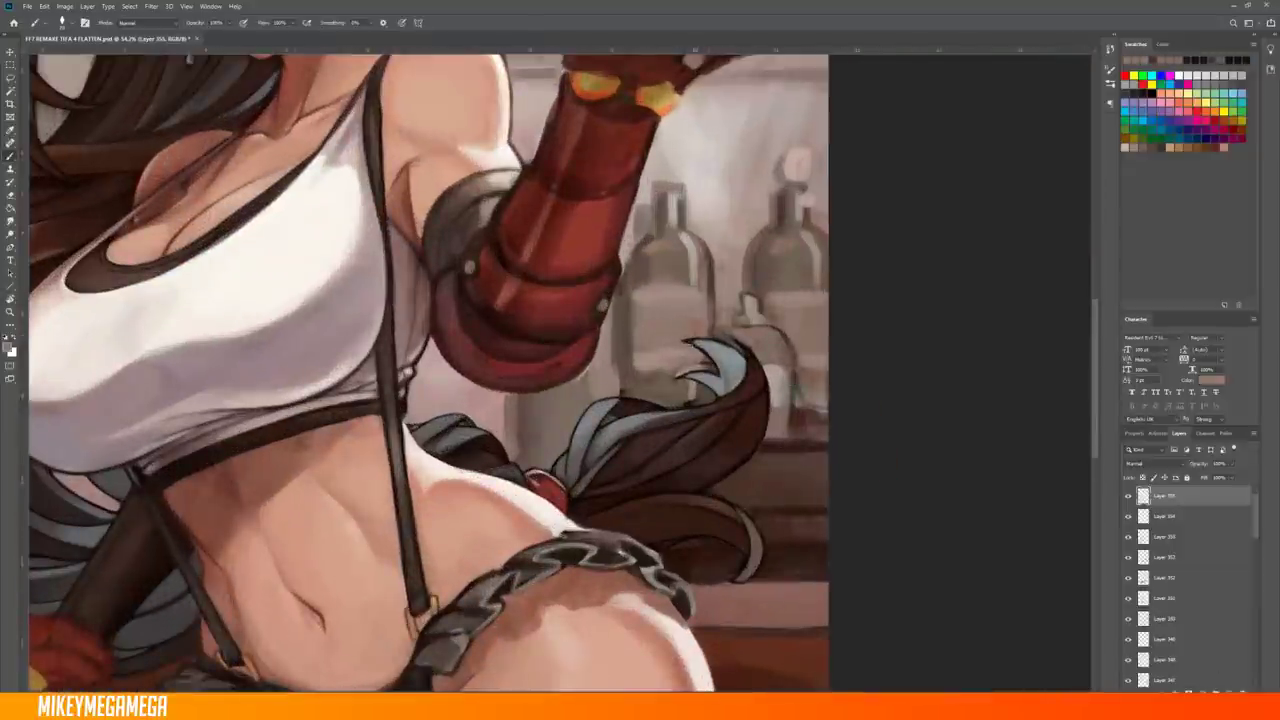
# Darken the strands and curled tip of the hair tail behind the hip on a new layer
pyautogui.moveTo(770, 270); pyautogui.dragTo(690, 380)
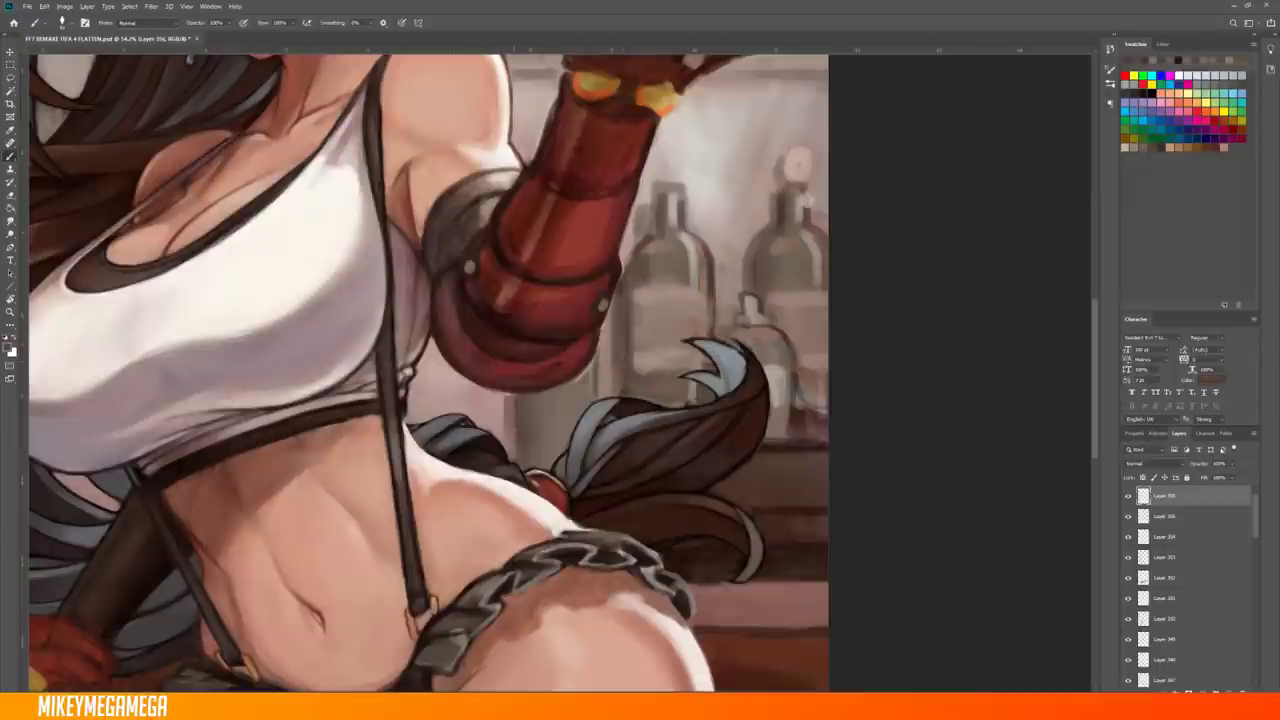
pyautogui.scroll(-3, 1043, 350)
pyautogui.scroll(-4, 677, 384)
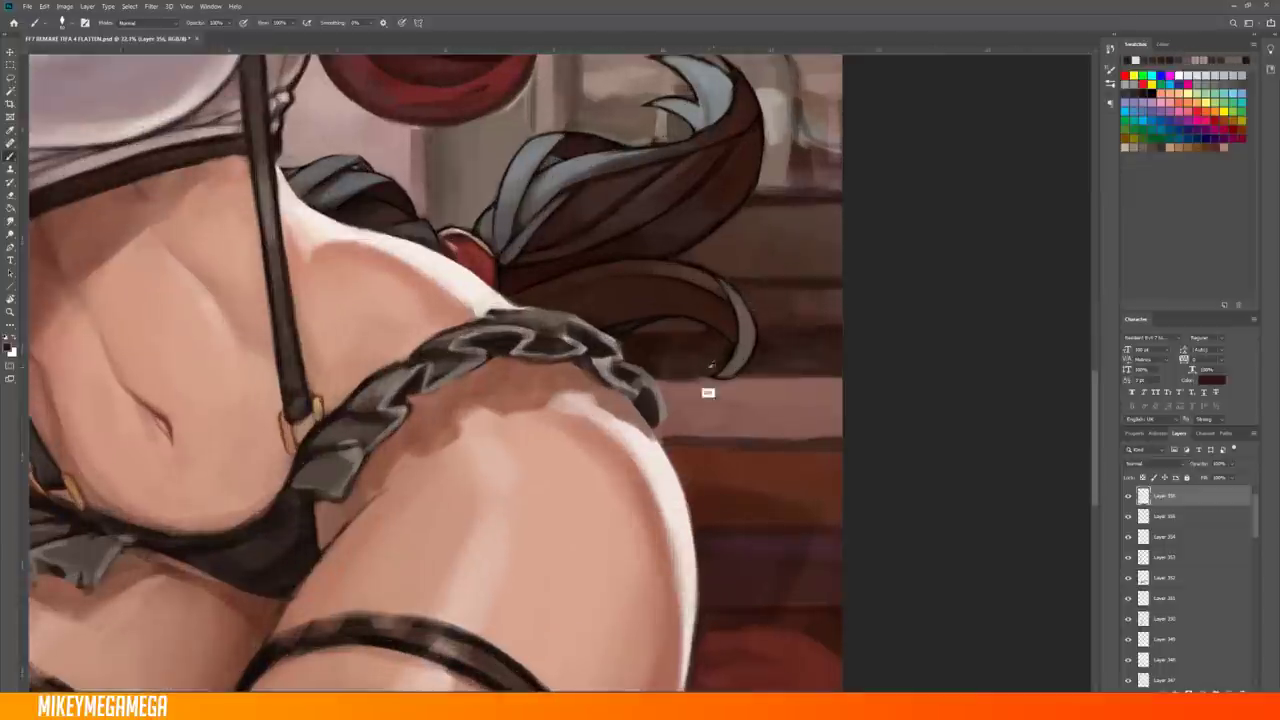
pyautogui.scroll(2, 677, 384)
pyautogui.scroll(3, 380, 560)
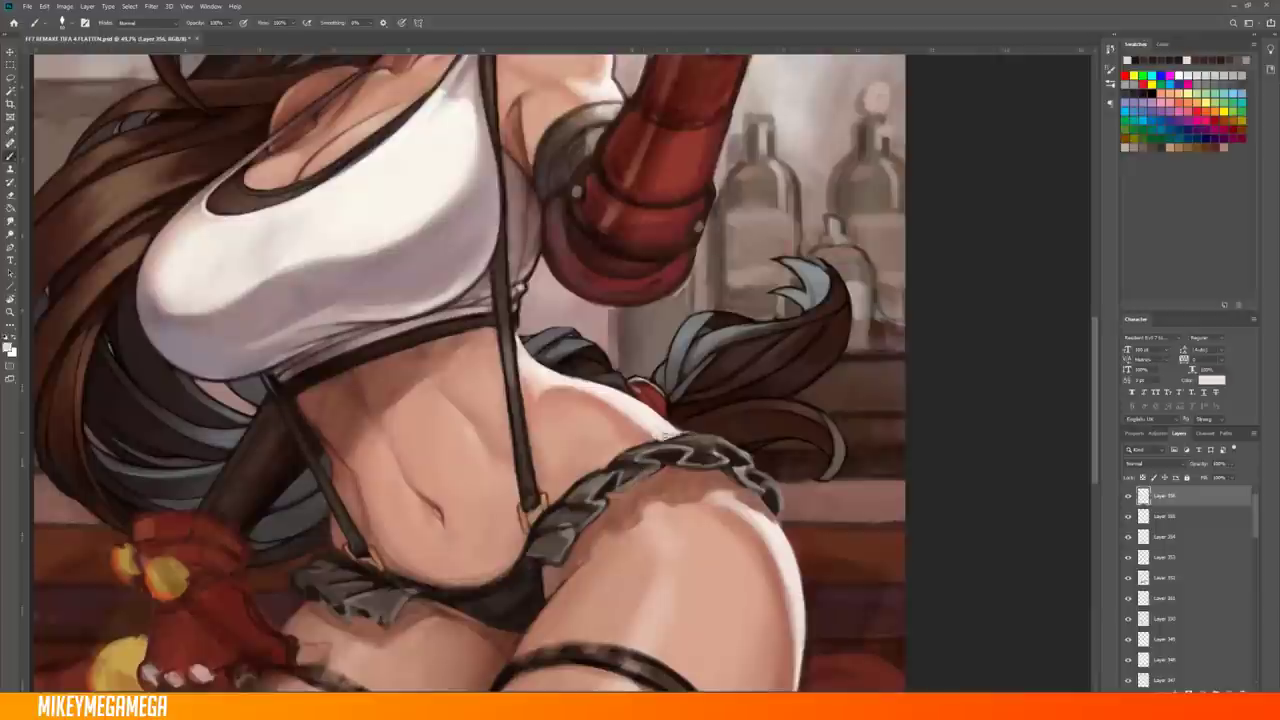
pyautogui.scroll(-3, 380, 560)
pyautogui.scroll(3, 380, 560)
pyautogui.scroll(-3, 380, 560)
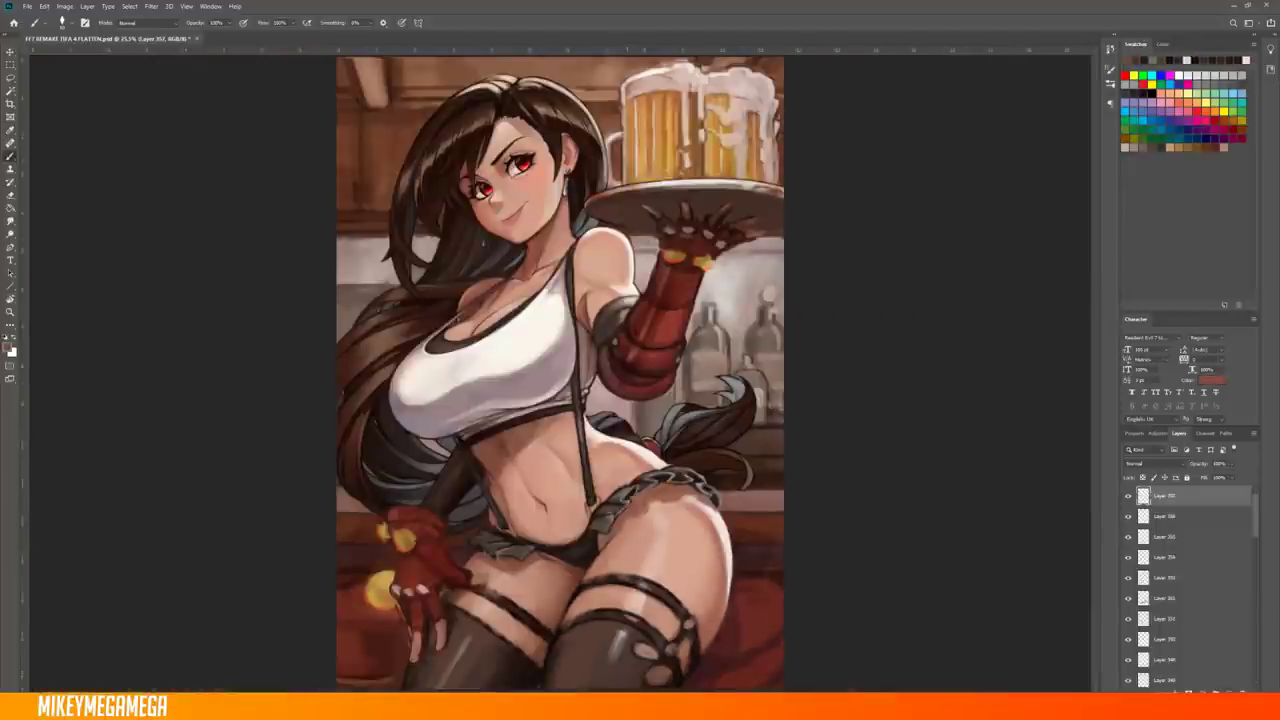
# Examine the waist, skirt, thighs and hair tail in close-up and within the whole picture
pyautogui.scroll(3, 380, 560)
pyautogui.scroll(-2, 837, 393)
pyautogui.scroll(2, 837, 393)
pyautogui.scroll(-3, 837, 393)
pyautogui.scroll(3, 837, 393)
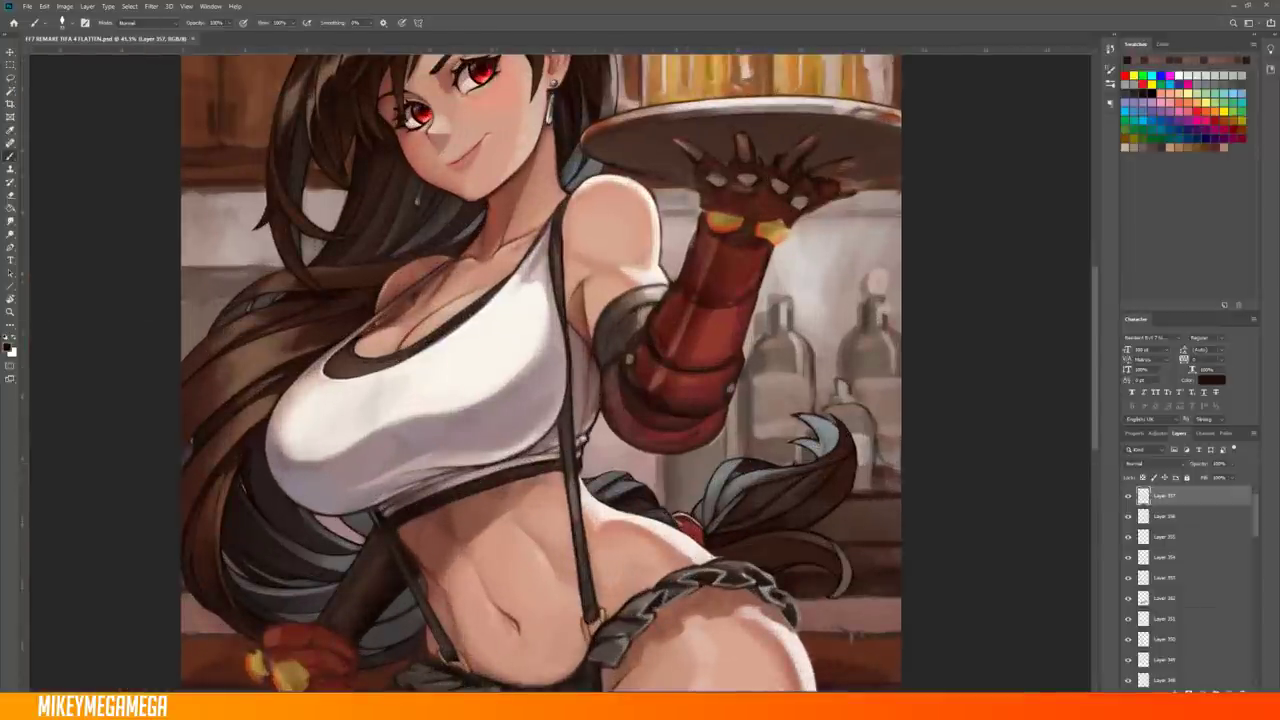
pyautogui.scroll(1, 540, 370)
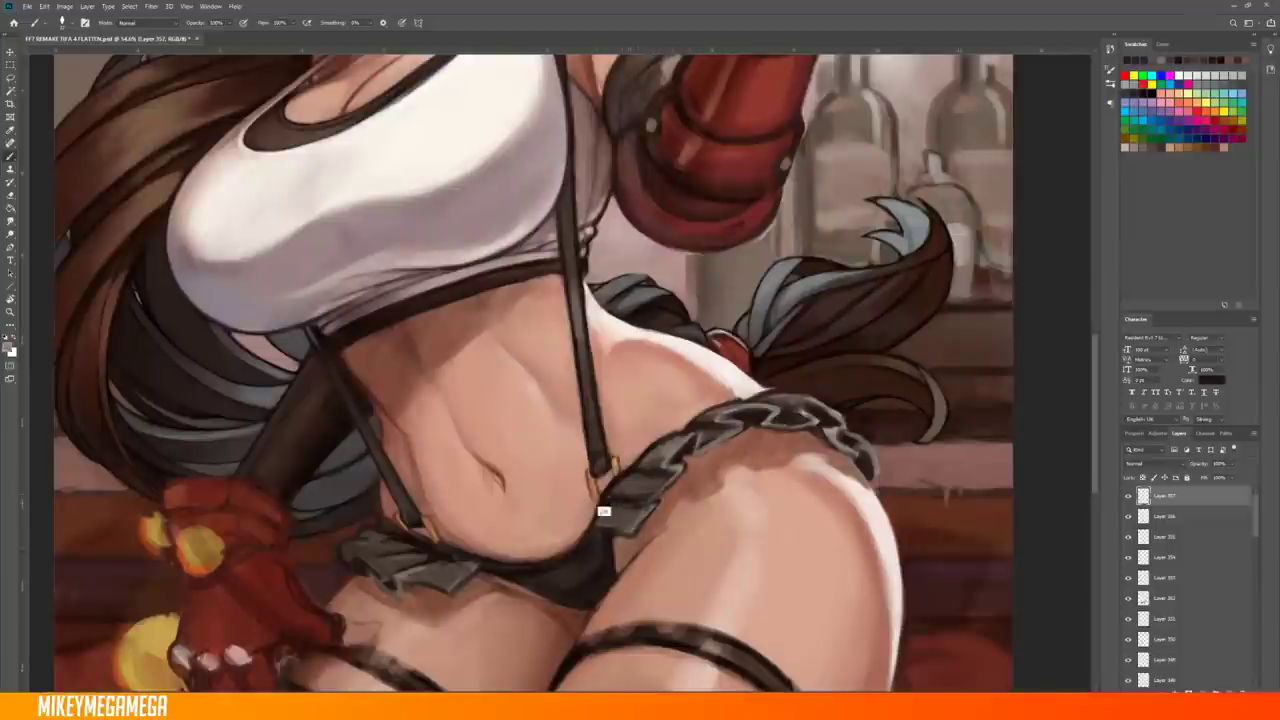
pyautogui.hotkey('ctrl', '0')
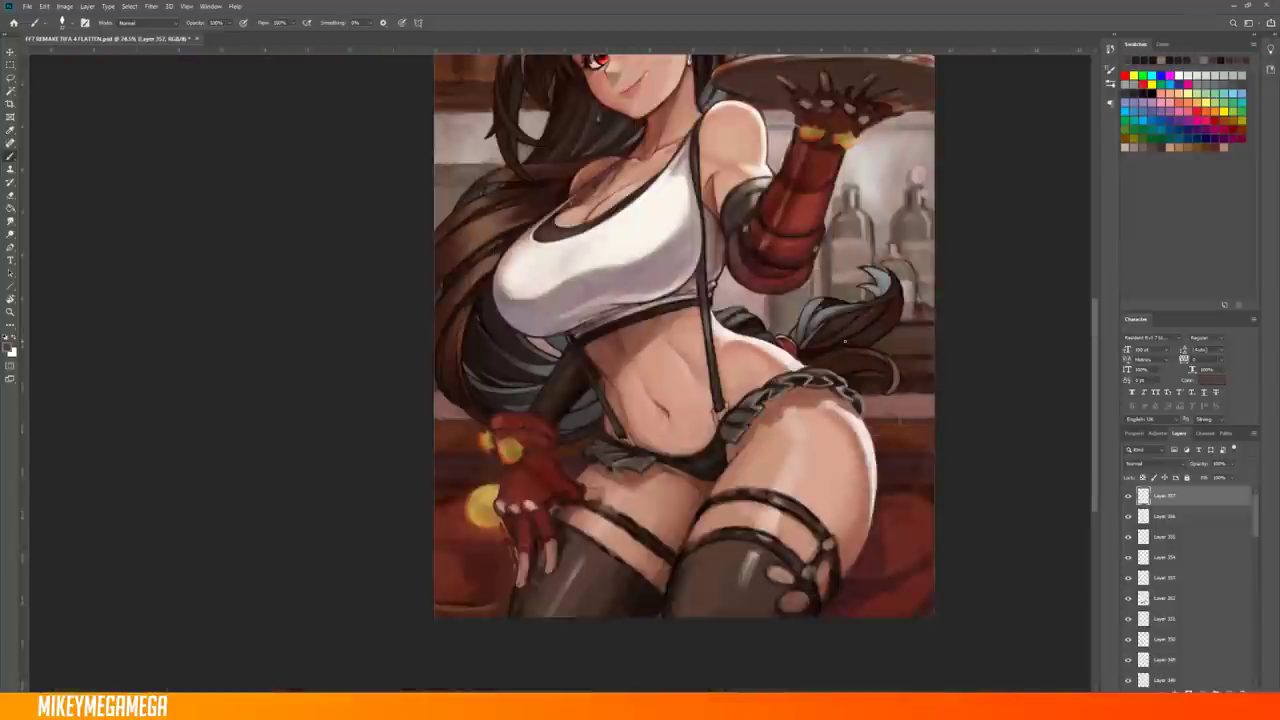
pyautogui.scroll(2, 570, 370)
pyautogui.hotkey('ctrl', '0')
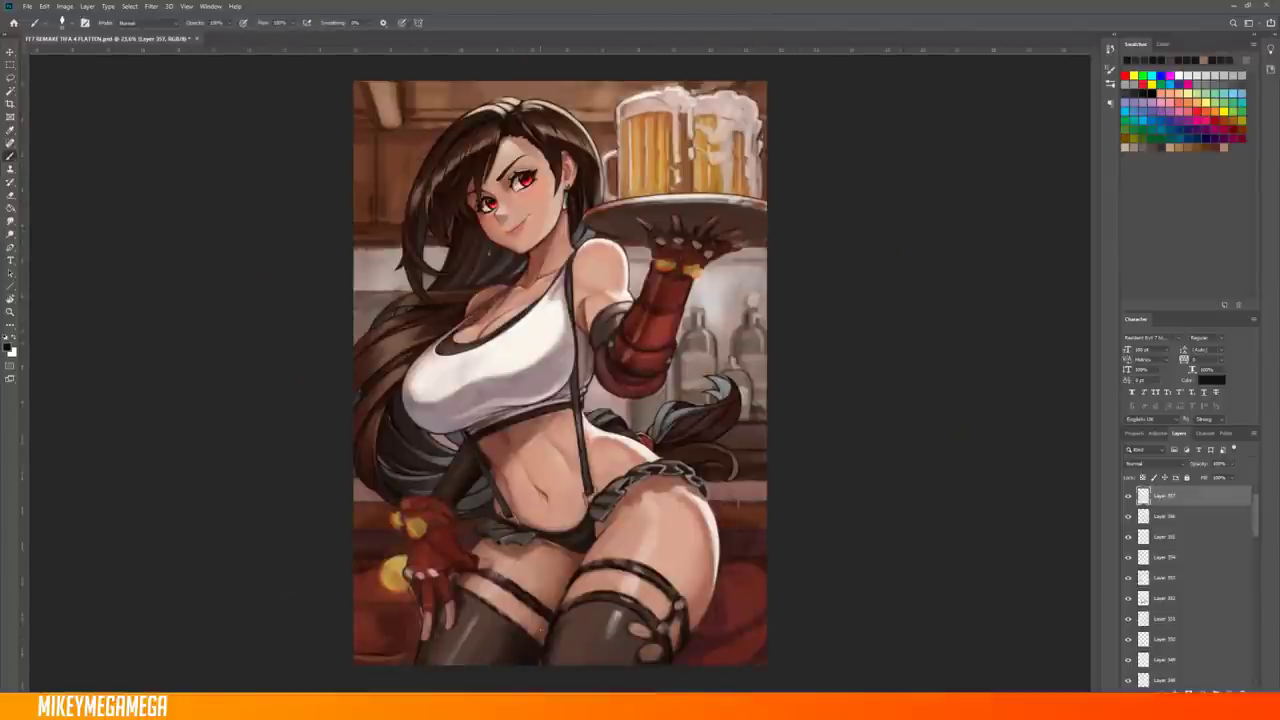
pyautogui.scroll(2, 522, 427)
pyautogui.hotkey('ctrl', '0')
# Smooth the dark strap and stocking band on the far thigh on a new layer in a mirrored view
pyautogui.scroll(3, 522, 427)
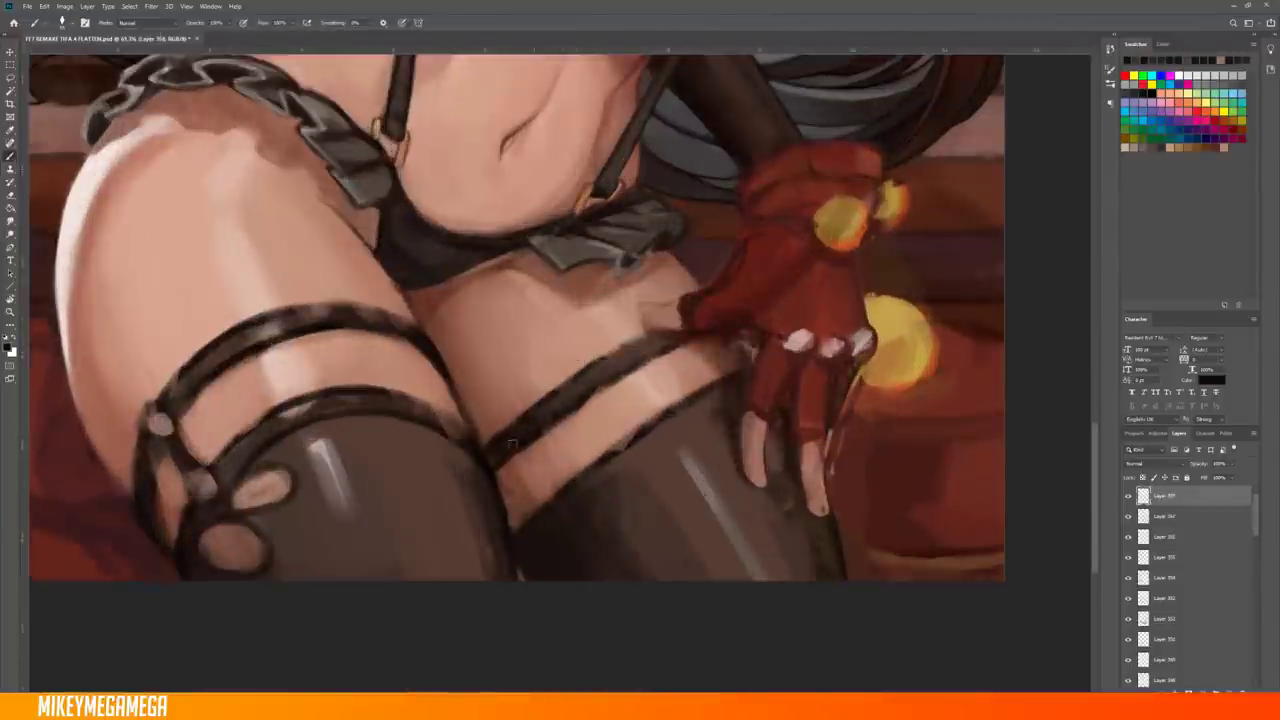
pyautogui.rightClick(735, 290)
pyautogui.press('Escape')
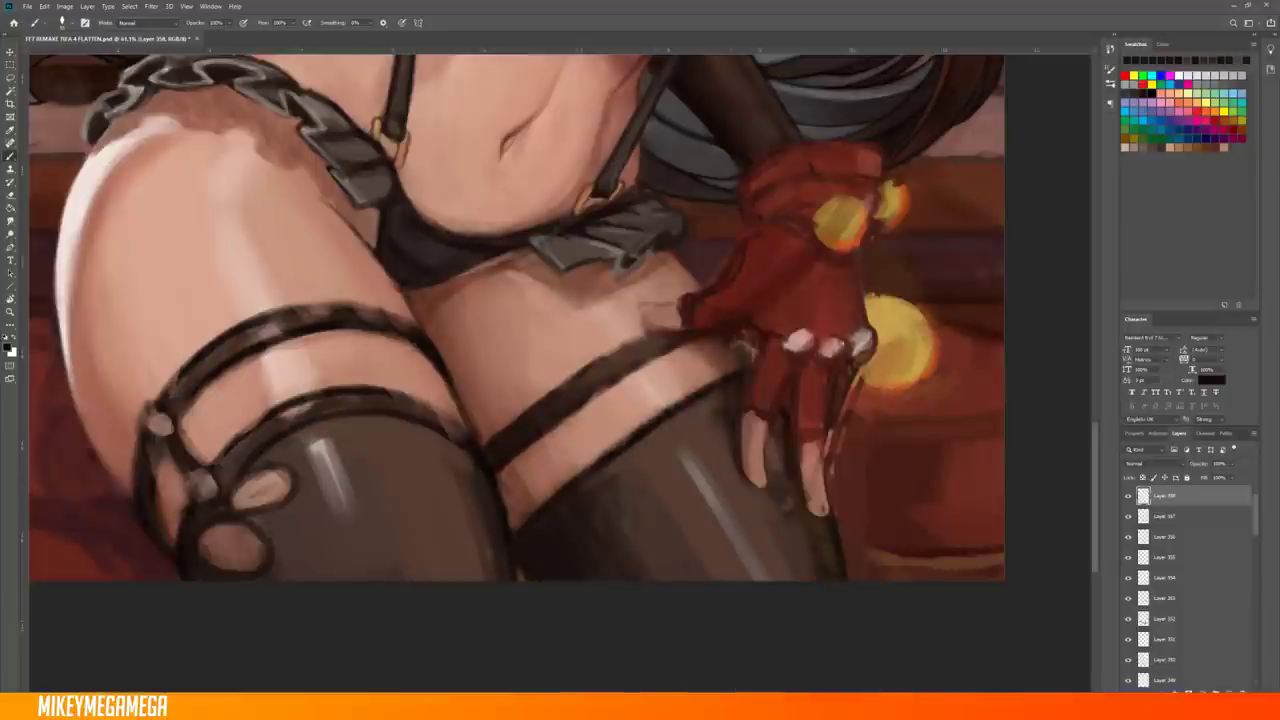
pyautogui.scroll(-2, 524, 445)
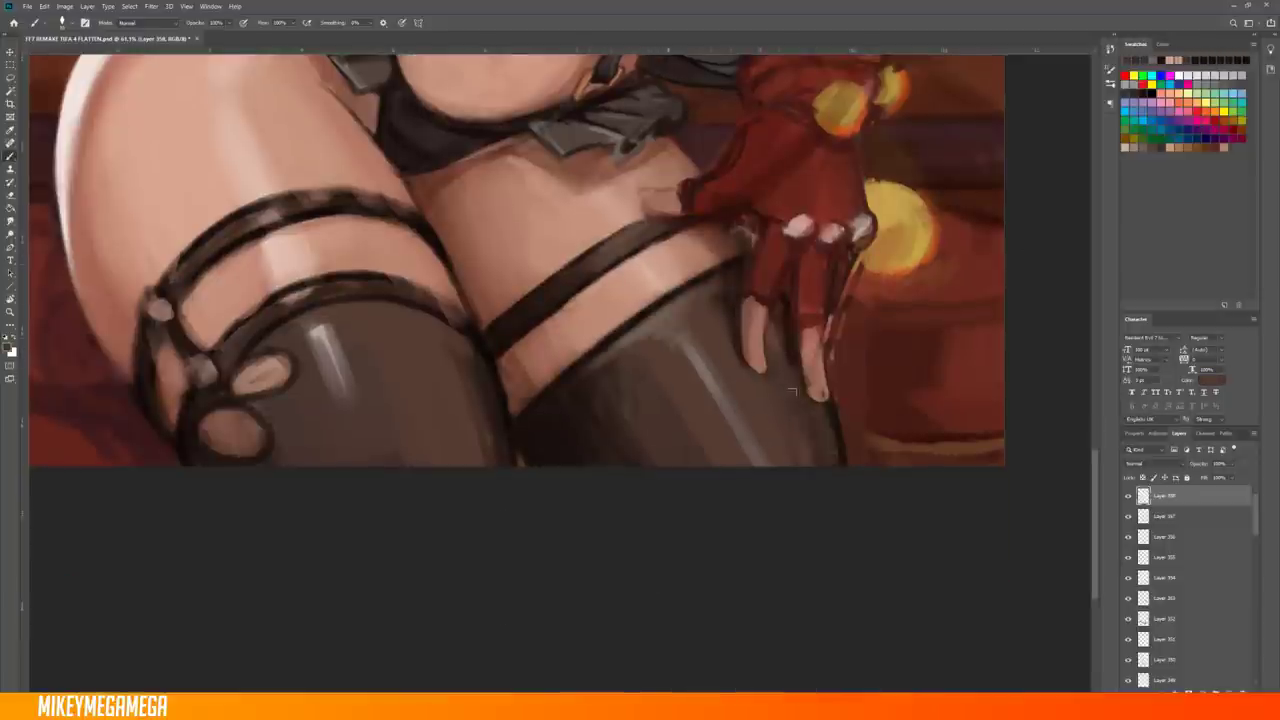
pyautogui.moveTo(530, 437); pyautogui.dragTo(464, 317)
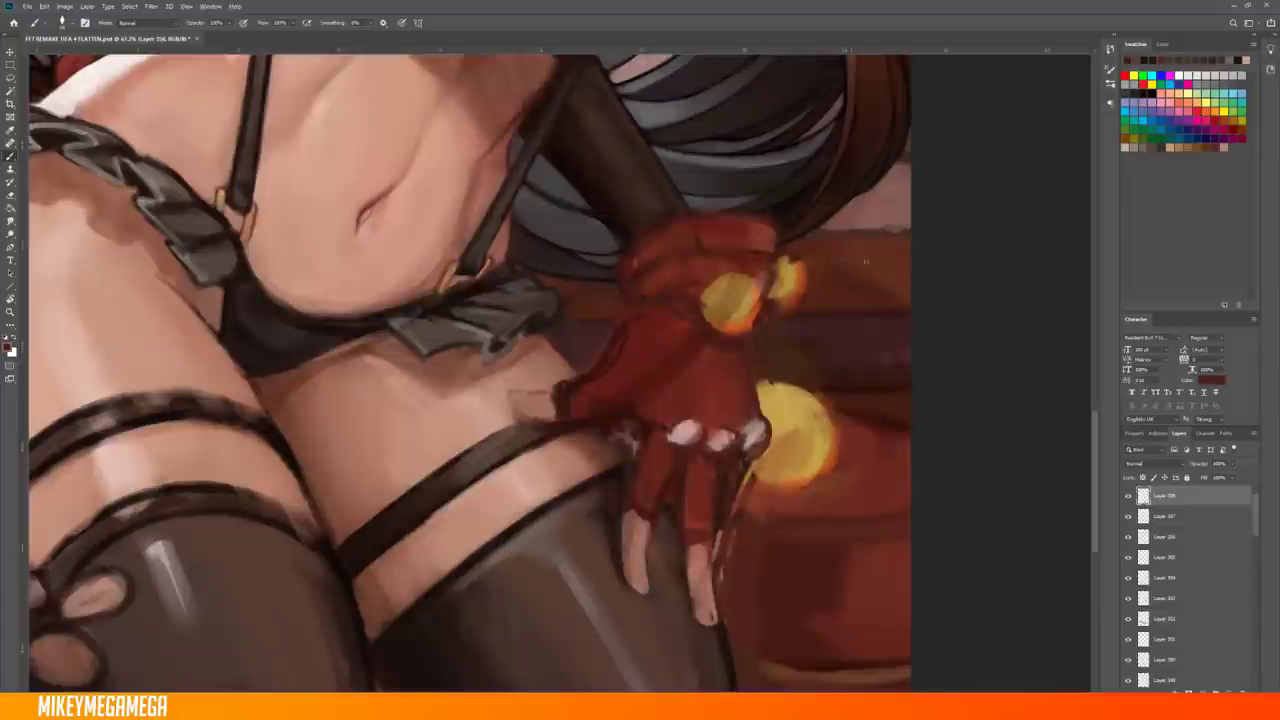
# Repaint the near thigh's strap and stocking band with clean, solid dark edges
pyautogui.hotkey('ctrl', '-')
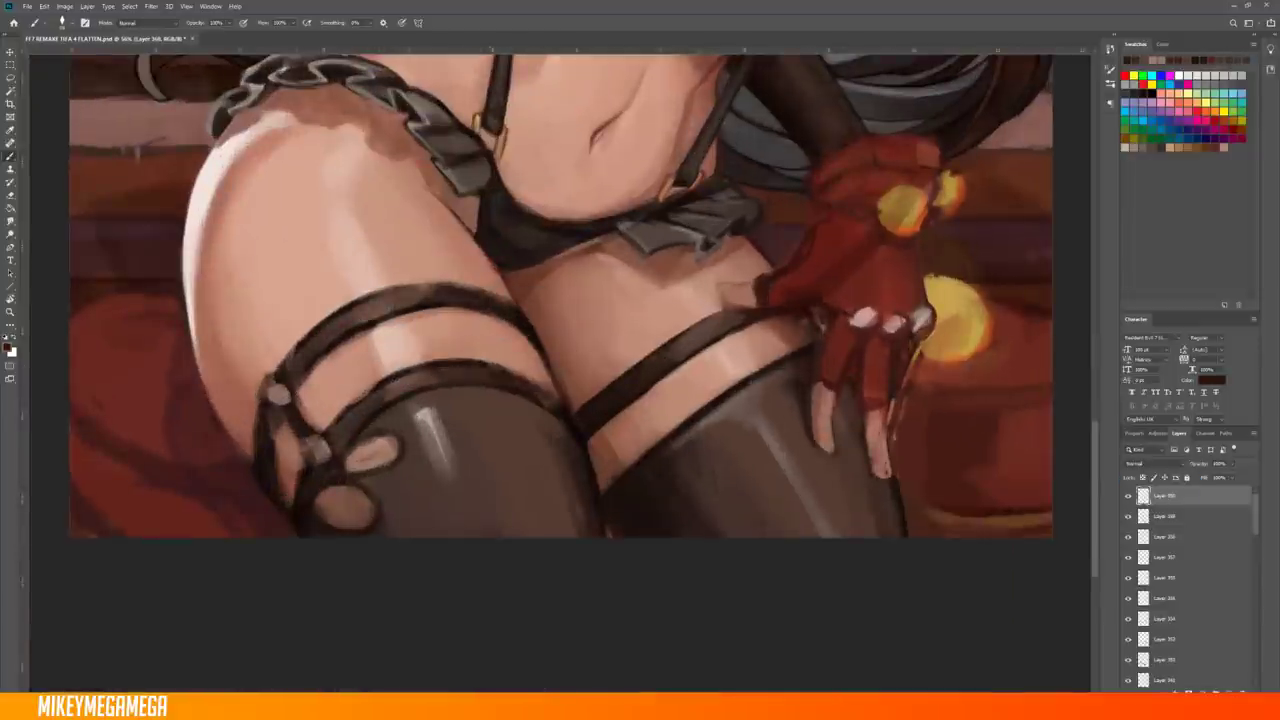
pyautogui.hotkey('ctrl', '-')
pyautogui.moveTo(287, 398); pyautogui.dragTo(557, 470)
pyautogui.moveTo(508, 592); pyautogui.dragTo(440, 470)
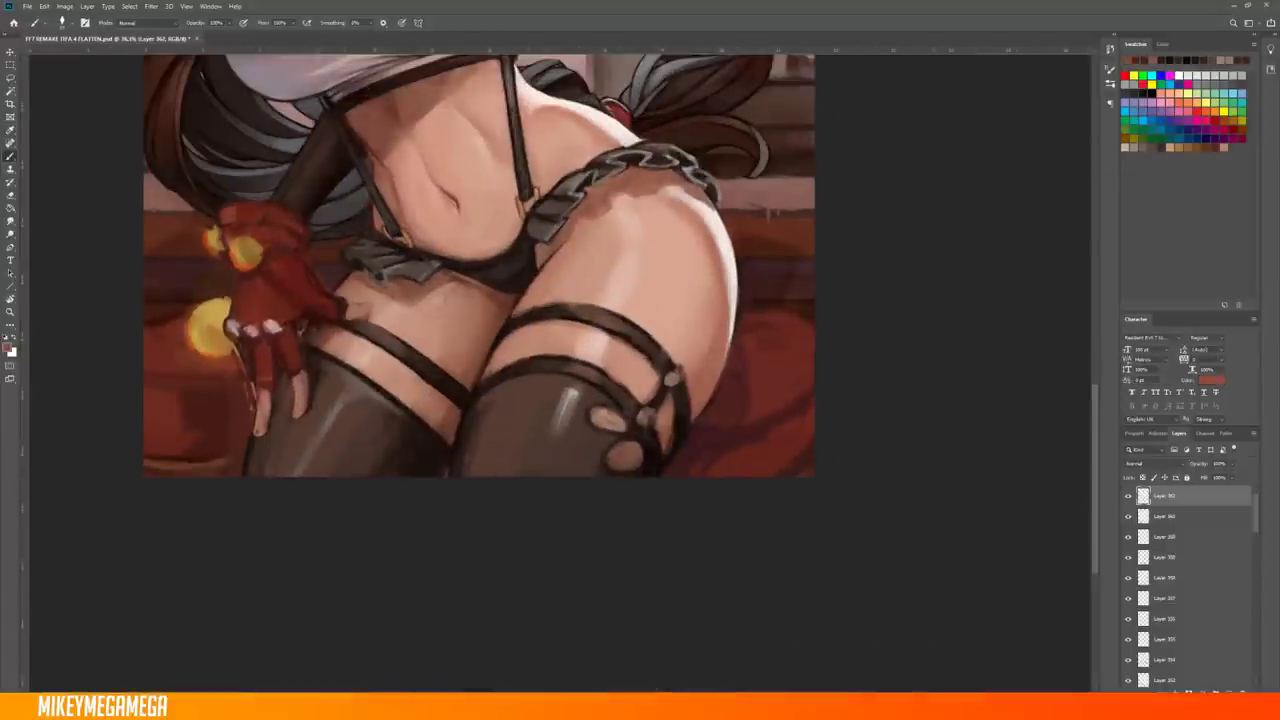
# Refine the strap rings and dark rims around the stocking openings on the near thigh, using sampled colours in a rotated view
pyautogui.moveTo(600, 300); pyautogui.dragTo(500, 450)
pyautogui.moveTo(600, 400); pyautogui.dragTo(651, 517)
pyautogui.hotkey('ctrl', '0')
pyautogui.moveTo(640, 400); pyautogui.dragTo(951, 306)
pyautogui.keyDown('alt'); pyautogui.click(951, 306); pyautogui.keyUp('alt')
pyautogui.moveTo(648, 370)
pyautogui.mouseDown()
pyautogui.moveTo(680, 440)
pyautogui.moveTo(786, 216)
pyautogui.moveTo(836, 268)
pyautogui.mouseUp()
pyautogui.moveTo(802, 212); pyautogui.dragTo(872, 290)
pyautogui.moveTo(600, 400); pyautogui.dragTo(500, 450)
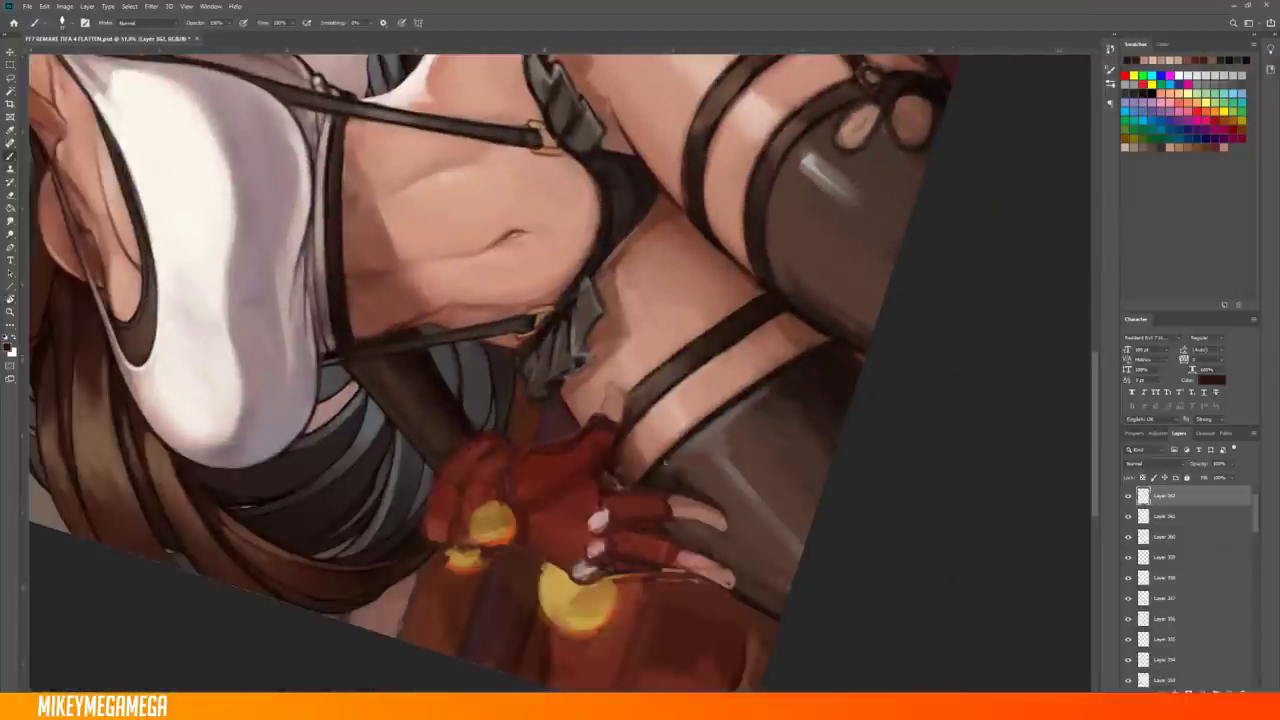
pyautogui.press('Escape')
pyautogui.scroll(-5, 550, 350)
pyautogui.hotkey('ctrl', '0')
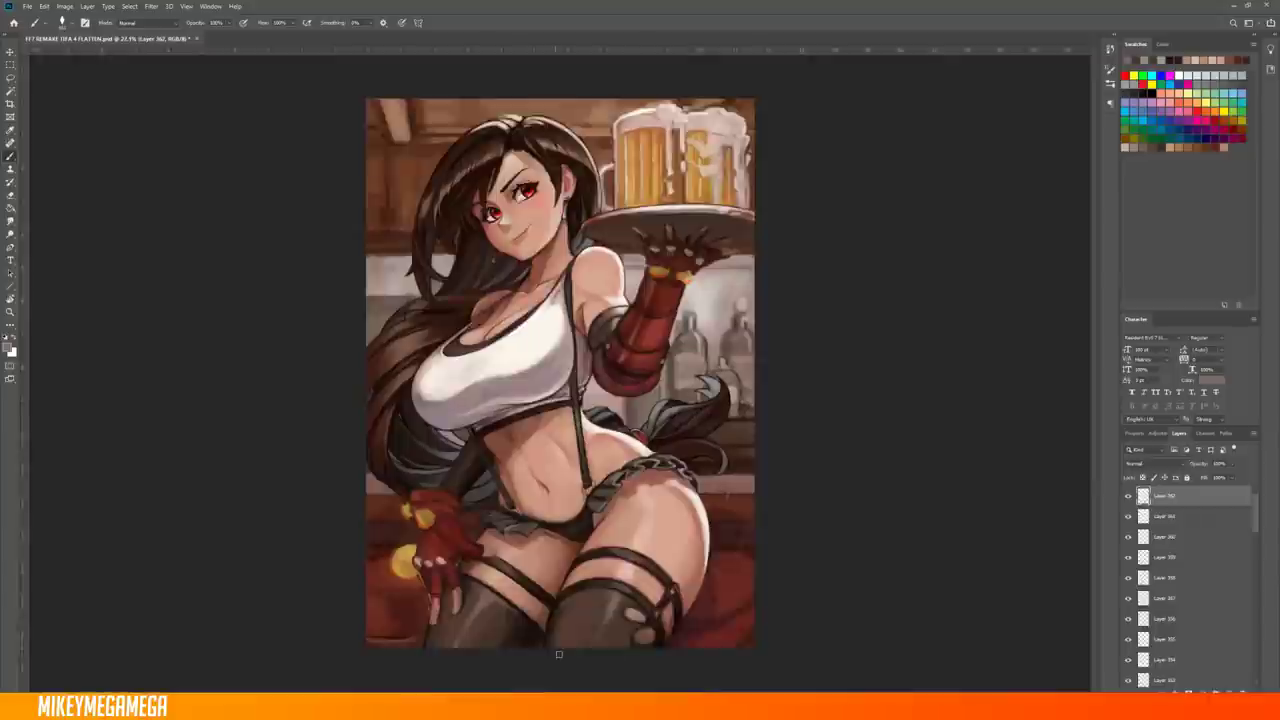
# Darken the pleated skirt ruffles on both sides of the hips with a Multiply layer
pyautogui.scroll(3, 480, 380)
pyautogui.scroll(-1, 540, 537)
pyautogui.scroll(-2, 540, 537)
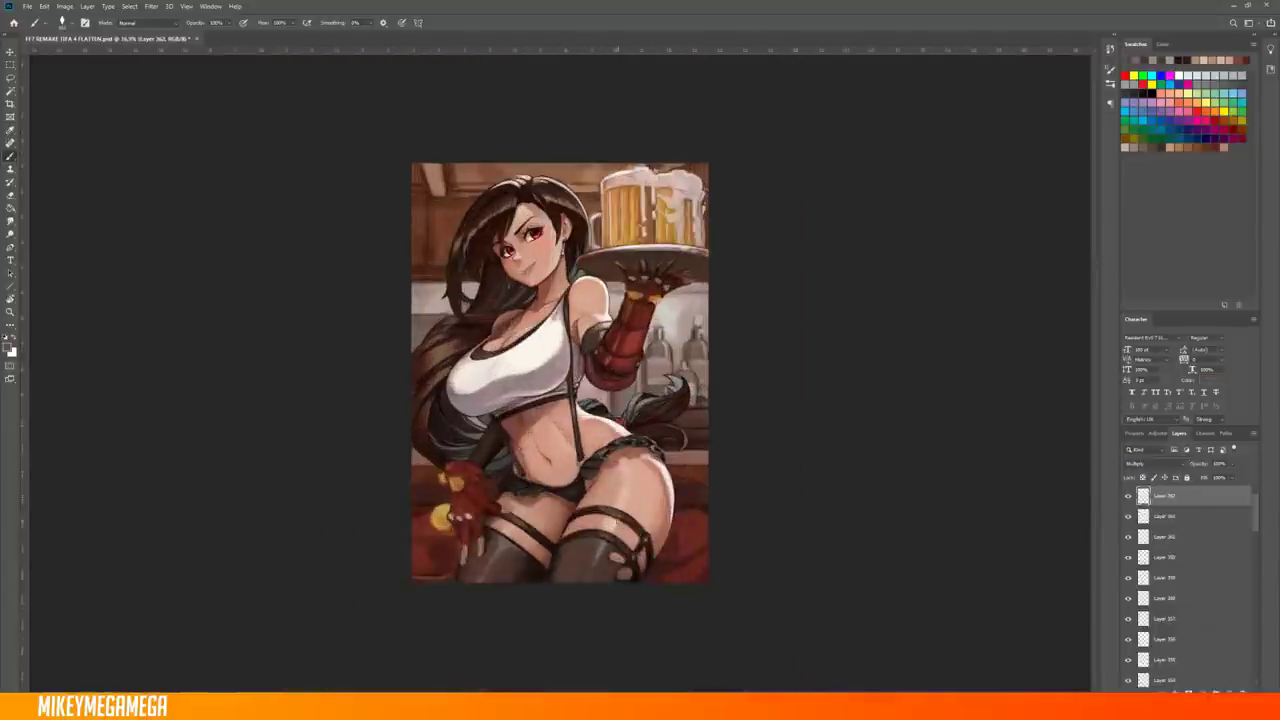
pyautogui.scroll(4, 540, 500)
pyautogui.moveTo(540, 500); pyautogui.dragTo(430, 495)
pyautogui.scroll(1, 430, 495)
pyautogui.scroll(-2, 487, 489)
pyautogui.rightClick(450, 290)
pyautogui.press('Escape')
# Touch up the skin shading beneath the near-side skirt ruffle on a new layer
pyautogui.hotkey('ctrl', 'shift', 'alt', 'n')
pyautogui.scroll(2, 585, 428)
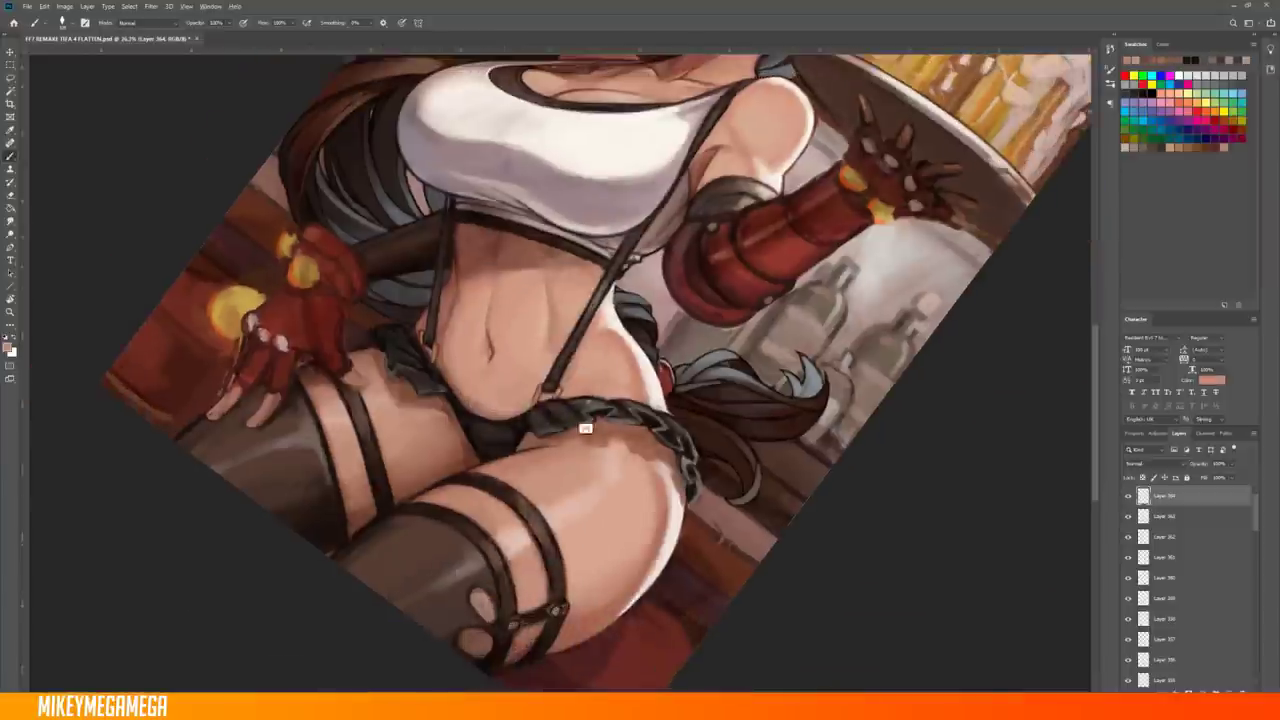
pyautogui.hotkey('ctrl', '0')
pyautogui.scroll(2, 743, 343)
pyautogui.scroll(-1, 743, 343)
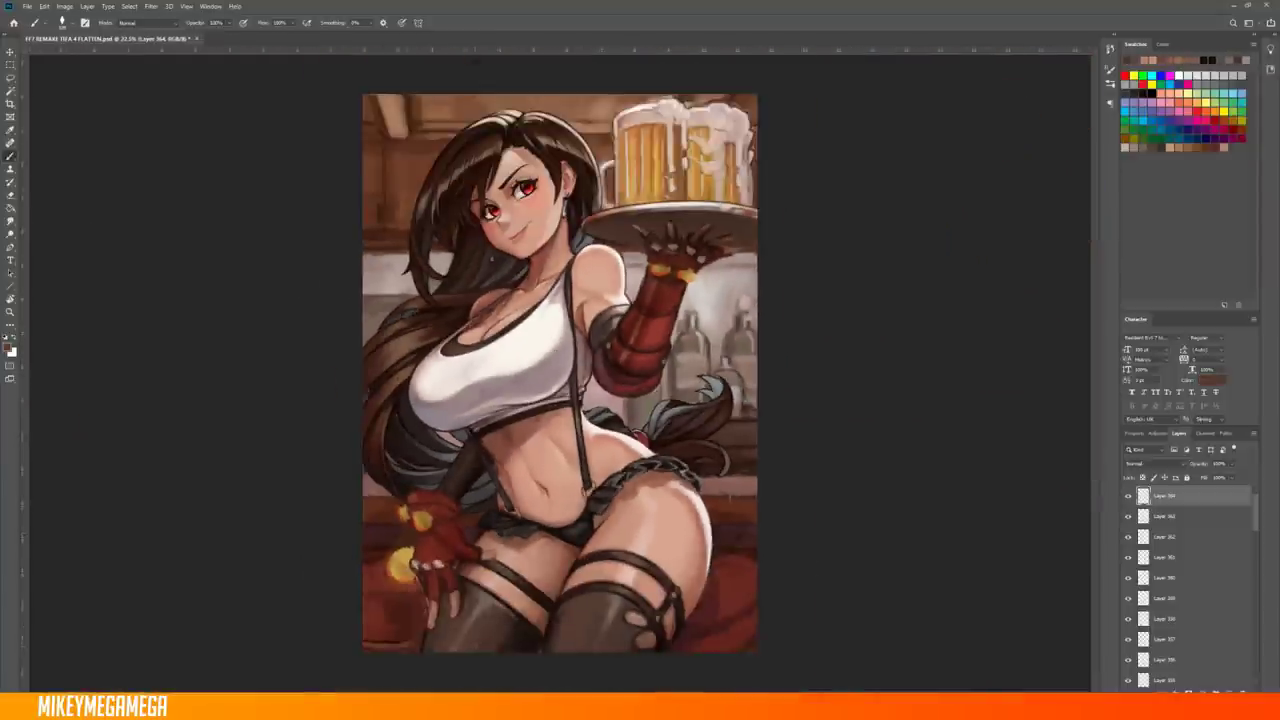
pyautogui.scroll(2, 586, 525)
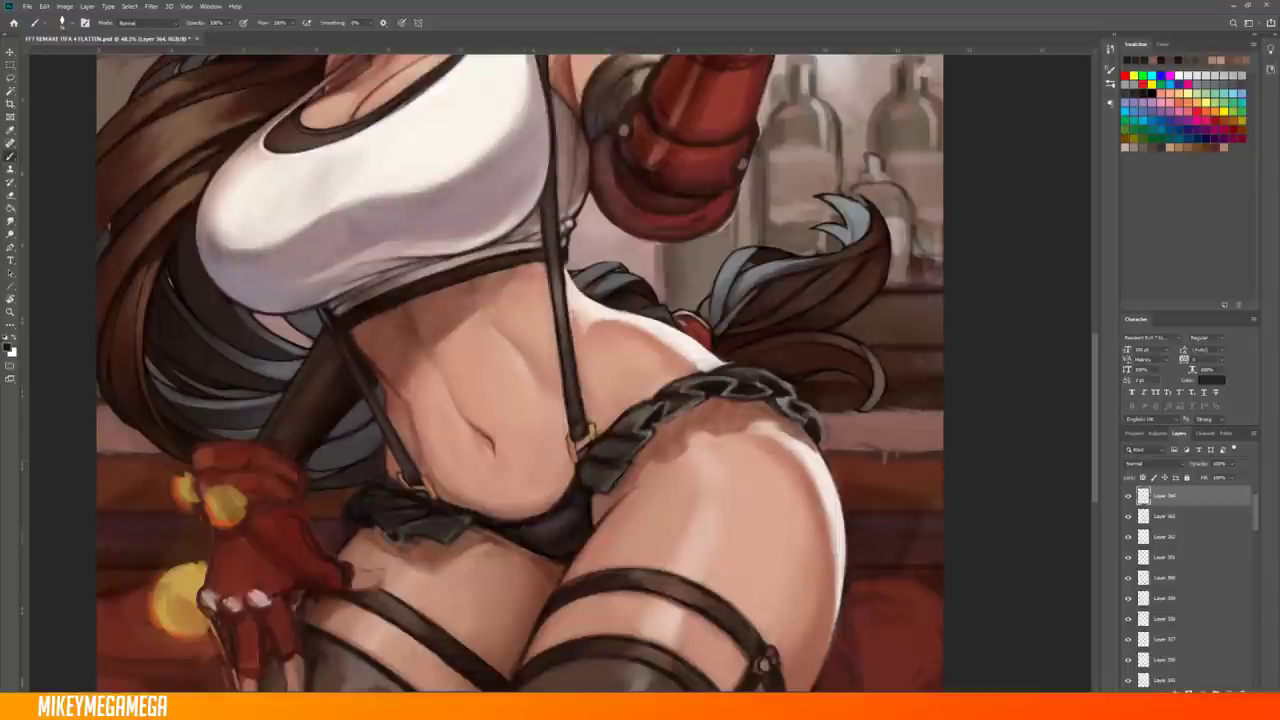
pyautogui.scroll(-2, 520, 370)
pyautogui.scroll(1, 520, 370)
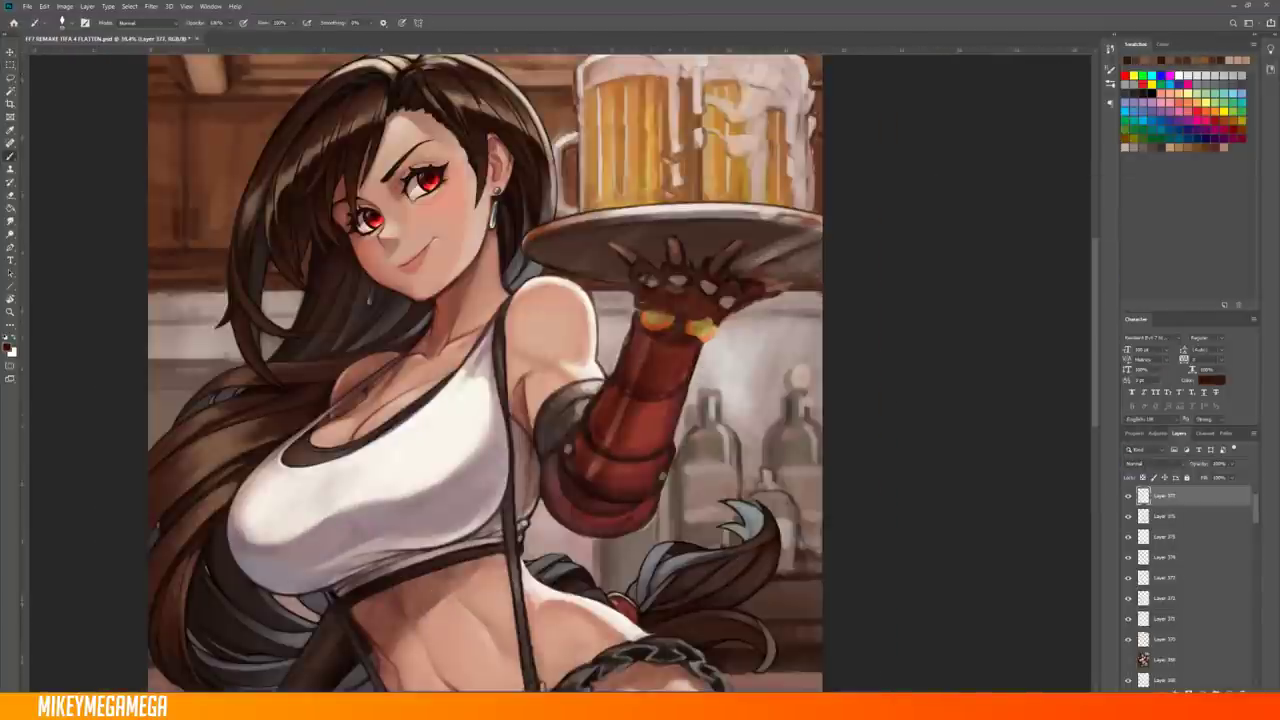
# Try to block in the tray-holding hand again, painting over its knuckle studs and fingers with flat glove and skin tones
pyautogui.moveTo(678, 296); pyautogui.dragTo(732, 304)
pyautogui.moveTo(645, 262); pyautogui.dragTo(668, 278)
pyautogui.moveTo(612, 246)
pyautogui.mouseDown()
pyautogui.moveTo(660, 264)
pyautogui.moveTo(640, 284)
pyautogui.mouseUp()
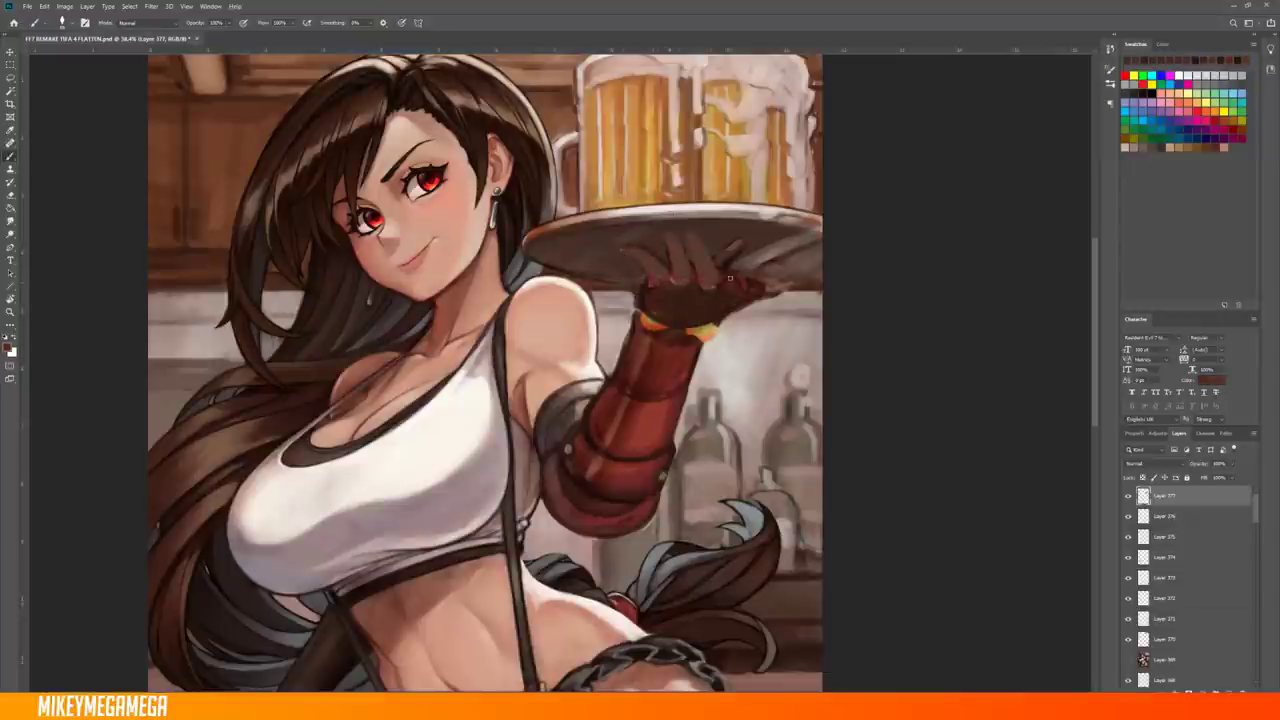
pyautogui.moveTo(738, 262); pyautogui.dragTo(742, 300)
pyautogui.moveTo(650, 270)
pyautogui.mouseDown()
pyautogui.moveTo(668, 286)
pyautogui.moveTo(740, 276)
pyautogui.mouseUp()
pyautogui.moveTo(668, 236); pyautogui.dragTo(680, 254)
pyautogui.moveTo(626, 250); pyautogui.dragTo(640, 258)
pyautogui.moveTo(650, 316); pyautogui.dragTo(705, 326)
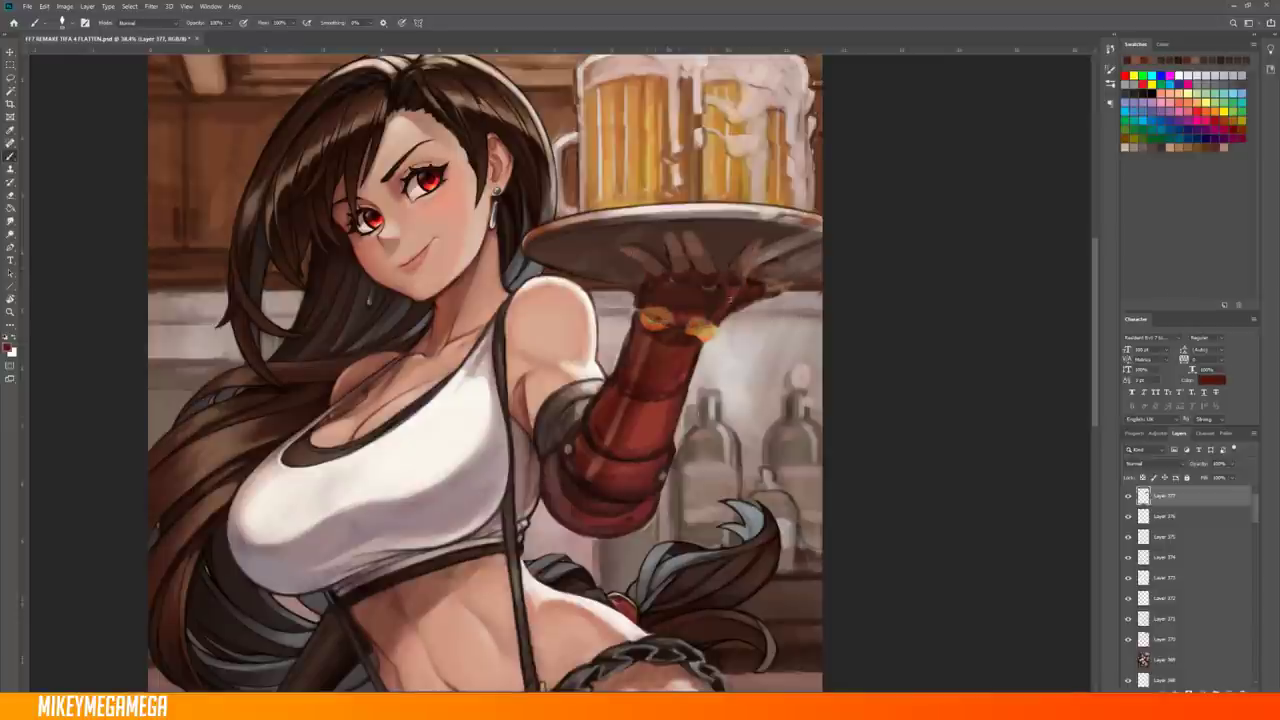
# Try to sketch the tray hand's finger contours on a new Multiply layer
pyautogui.scroll(1, 761, 427)
pyautogui.hotkey('ctrl', 'shift', 'alt', 'n')
pyautogui.hotkey('ctrl', 'shift', 'alt', 'n')
pyautogui.click(1150, 463)
pyautogui.click(1140, 485)
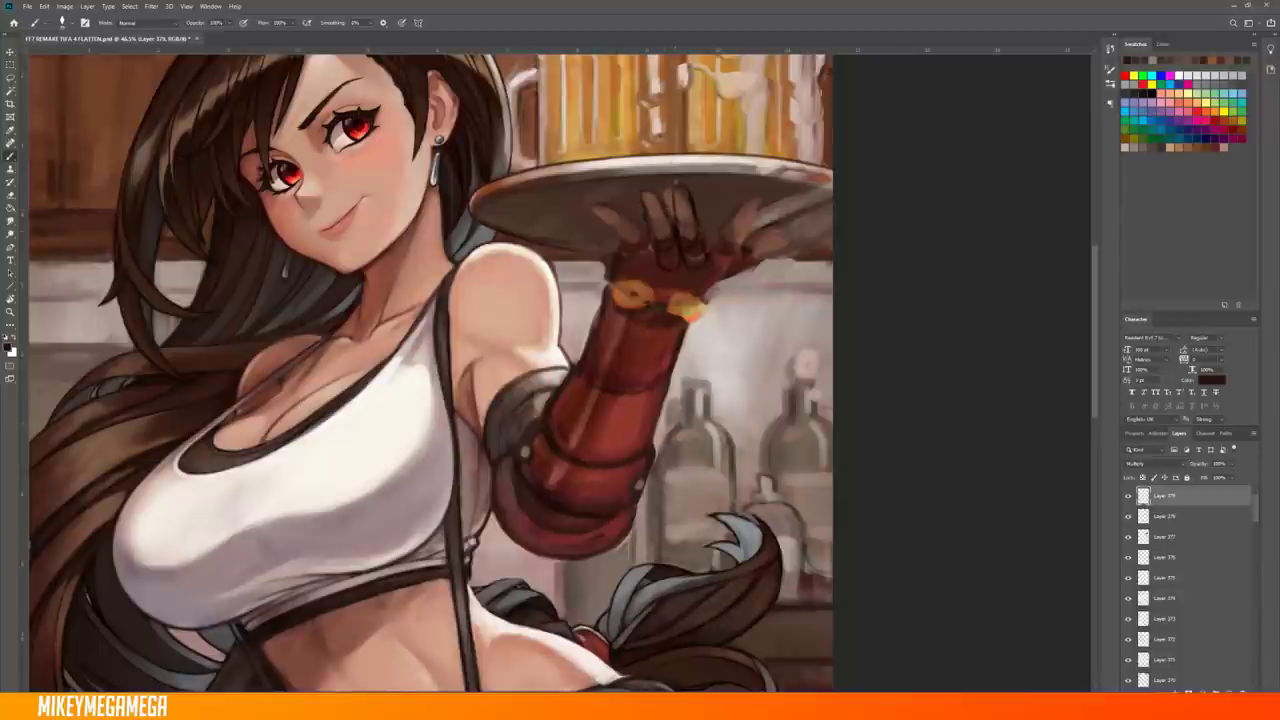
# Try to redraw the finger and cuff outlines on another new layer with the canvas turned upside down
pyautogui.hotkey('ctrl', 'shift', 'alt', 'n')
pyautogui.hotkey('ctrl', 'shift', 'r')
pyautogui.moveTo(400, 360); pyautogui.dragTo(540, 410)
pyautogui.moveTo(395, 410)
pyautogui.mouseDown()
pyautogui.moveTo(540, 445)
pyautogui.moveTo(600, 515)
pyautogui.moveTo(335, 485)
pyautogui.mouseUp()
pyautogui.moveTo(420, 428); pyautogui.dragTo(355, 490)
pyautogui.moveTo(430, 388); pyautogui.dragTo(435, 479)
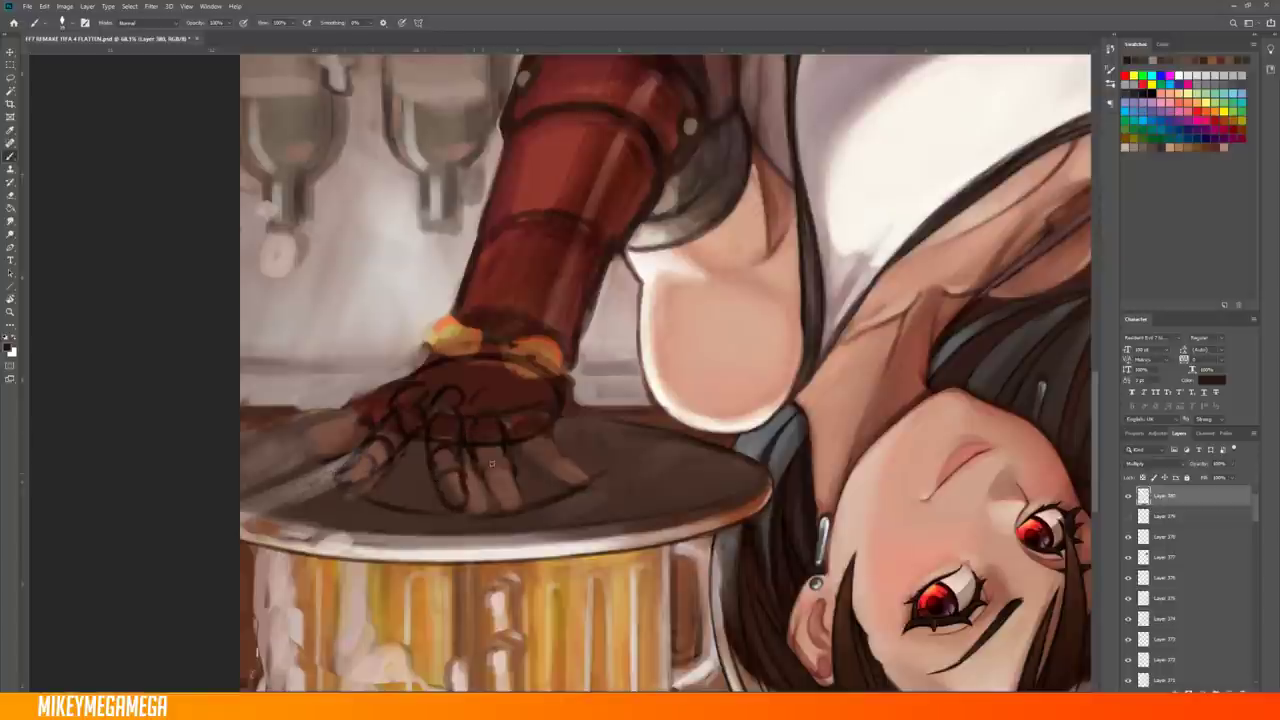
pyautogui.moveTo(491, 463); pyautogui.dragTo(508, 515)
pyautogui.moveTo(468, 450); pyautogui.dragTo(458, 515)
pyautogui.moveTo(585, 445); pyautogui.dragTo(548, 484)
pyautogui.moveTo(448, 342); pyautogui.dragTo(558, 372)
pyautogui.moveTo(392, 394); pyautogui.dragTo(340, 430)
pyautogui.moveTo(360, 414); pyautogui.dragTo(314, 448)
# Try to rework the fingers and cuff in the upright view, and hide the layers of this hand attempt
pyautogui.hotkey('ctrl', 'shift', 'r')
pyautogui.hotkey('ctrl', '0')
pyautogui.scroll(3, 705, 410)
pyautogui.moveTo(690, 388); pyautogui.dragTo(612, 448)
pyautogui.moveTo(760, 386); pyautogui.dragTo(600, 440)
pyautogui.moveTo(715, 285); pyautogui.dragTo(690, 390)
pyautogui.moveTo(825, 325); pyautogui.dragTo(750, 400)
pyautogui.hotkey('ctrl', '0')
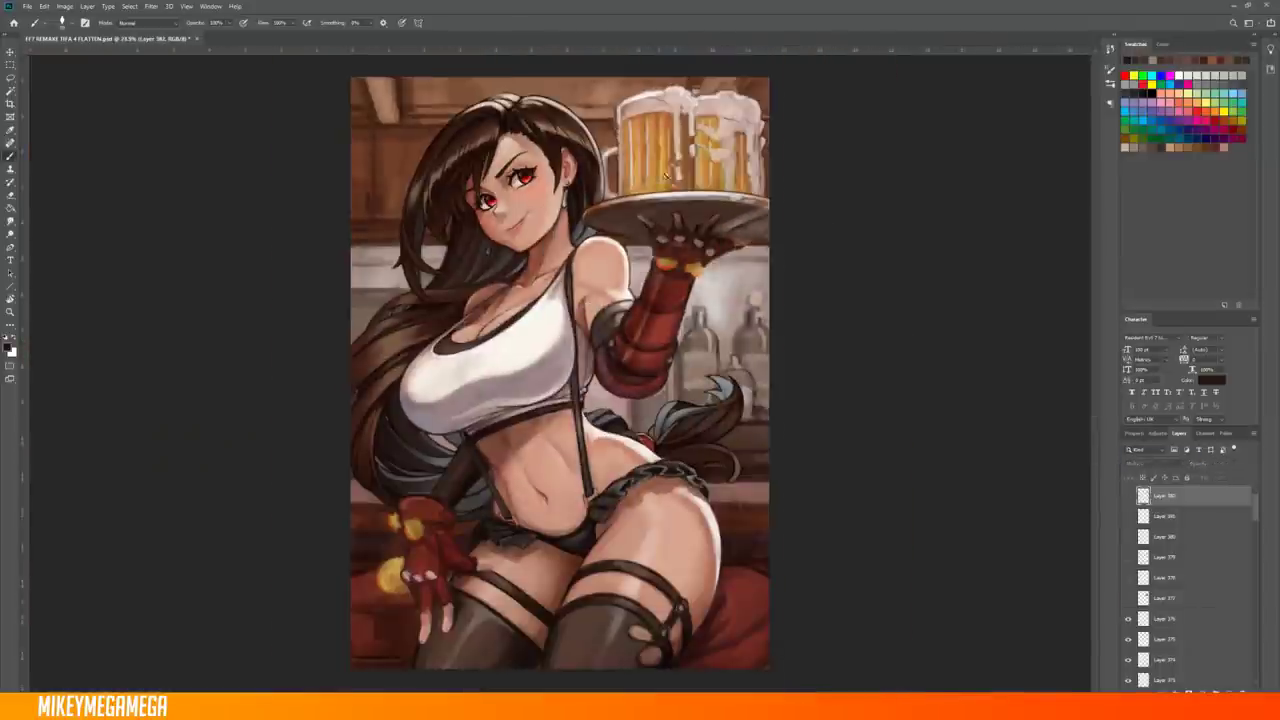
# Sketch new dark finger outlines over the tray-holding hand on a new Multiply layer
pyautogui.scroll(3, 665, 175)
pyautogui.hotkey('ctrl', 'shift', 'r')
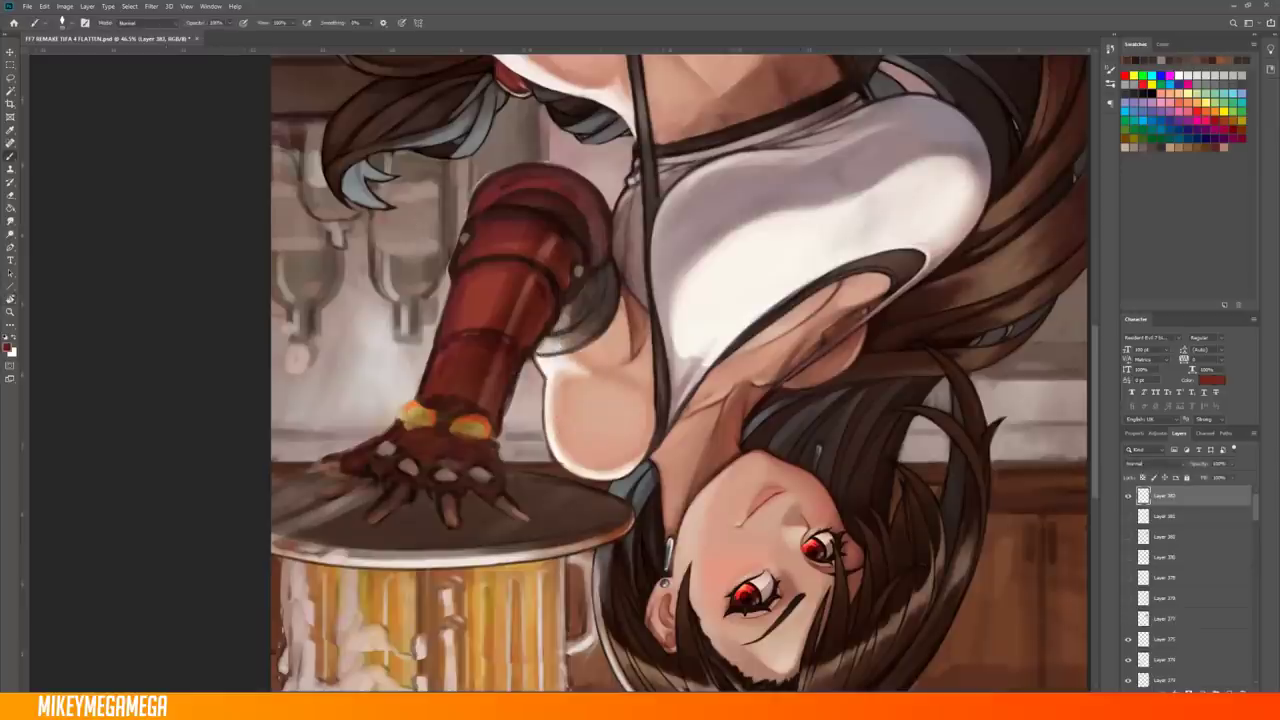
pyautogui.hotkey('ctrl', 'shift', 'r')
pyautogui.click(1145, 463)
pyautogui.click(1140, 490)
pyautogui.moveTo(702, 212); pyautogui.dragTo(703, 246)
pyautogui.moveTo(664, 212); pyautogui.dragTo(682, 240)
pyautogui.moveTo(718, 210); pyautogui.dragTo(723, 262)
pyautogui.moveTo(628, 210); pyautogui.dragTo(665, 230)
pyautogui.moveTo(720, 210); pyautogui.dragTo(737, 258)
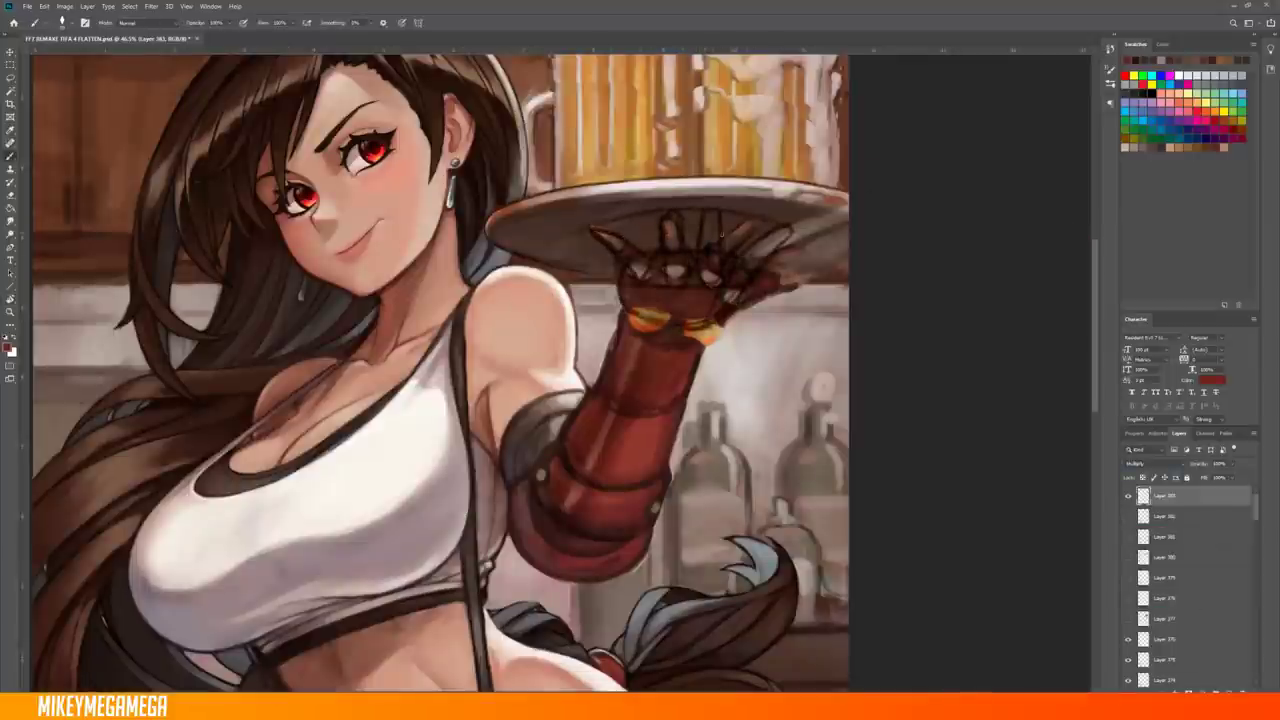
# Paint four light grey knuckle studs across the back of the tray-holding glove on a new layer
pyautogui.hotkey('ctrl', 'shift', 'alt', 'n')
pyautogui.click(642, 288)
pyautogui.click(675, 288)
pyautogui.click(707, 294)
pyautogui.click(733, 302)
pyautogui.keyDown('alt'); pyautogui.click(688, 274); pyautogui.keyUp('alt')
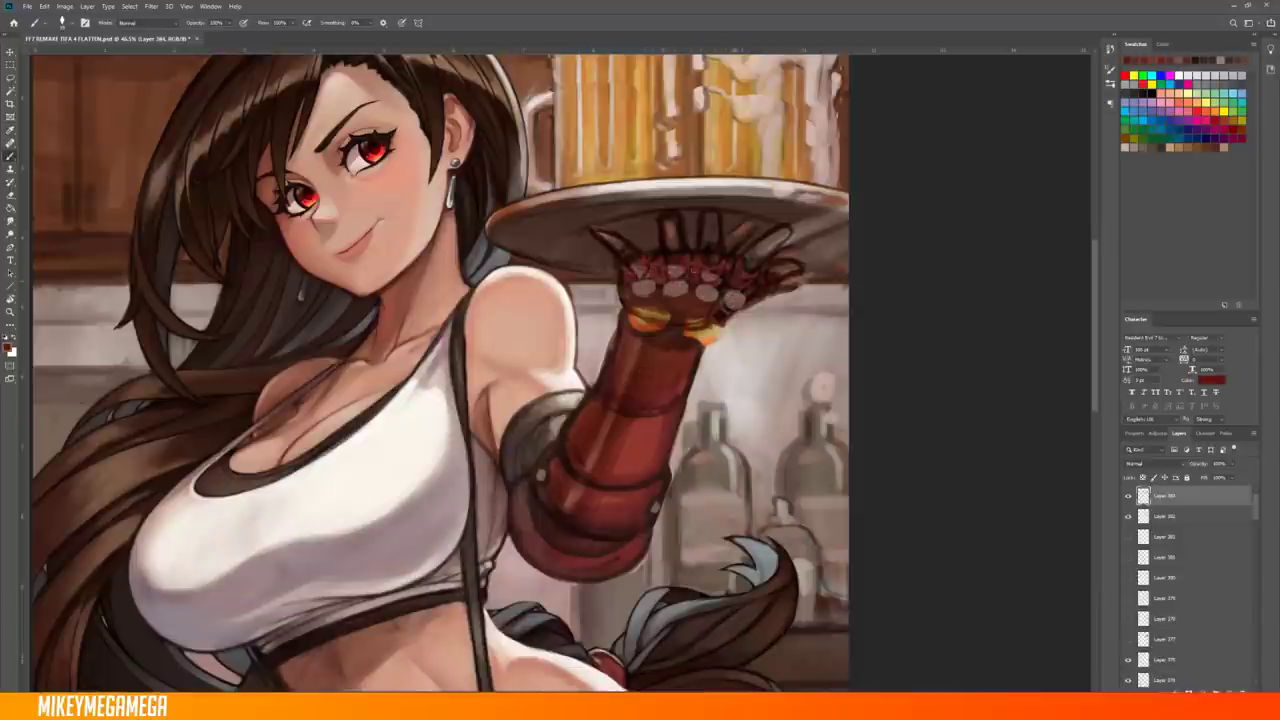
# Block in the fingers against the tray with skin-toned tips and dark red glove bases
pyautogui.moveTo(670, 282); pyautogui.dragTo(740, 300)
pyautogui.moveTo(600, 230); pyautogui.dragTo(620, 238)
pyautogui.moveTo(710, 210); pyautogui.dragTo(712, 222)
pyautogui.moveTo(606, 240); pyautogui.dragTo(638, 268)
pyautogui.moveTo(672, 222)
pyautogui.mouseDown()
pyautogui.moveTo(676, 264)
pyautogui.moveTo(712, 270)
pyautogui.mouseUp()
pyautogui.moveTo(780, 248); pyautogui.dragTo(748, 274)
pyautogui.moveTo(730, 215); pyautogui.dragTo(765, 258)
pyautogui.moveTo(610, 212); pyautogui.dragTo(660, 218)
# Refine the finger shapes and the gaps between them with colours sampled from the surrounding painting
pyautogui.keyDown('alt'); pyautogui.click(641, 143); pyautogui.keyUp('alt')
pyautogui.keyDown('alt'); pyautogui.click(660, 300); pyautogui.keyUp('alt')
pyautogui.moveTo(710, 228); pyautogui.dragTo(762, 274)
pyautogui.keyDown('alt'); pyautogui.click(700, 300); pyautogui.keyUp('alt')
pyautogui.moveTo(705, 255); pyautogui.dragTo(718, 270)
pyautogui.moveTo(658, 262); pyautogui.dragTo(664, 276)
pyautogui.keyDown('alt'); pyautogui.click(715, 235); pyautogui.keyUp('alt')
pyautogui.moveTo(666, 222); pyautogui.dragTo(678, 234)
pyautogui.keyDown('alt'); pyautogui.click(712, 224); pyautogui.keyUp('alt')
pyautogui.keyDown('alt'); pyautogui.click(712, 240); pyautogui.keyUp('alt')
# Shade the fingers and knuckles of the raised glove on a new Multiply layer
pyautogui.hotkey('ctrl', 'shift', 'n')
pyautogui.click(1150, 463)
pyautogui.click(1150, 500)
pyautogui.moveTo(705, 236); pyautogui.dragTo(760, 300)
# Clean up the round knuckle studs and fill in the outermost finger beneath the tray
pyautogui.scroll(-5, 613, 181)
pyautogui.scroll(5, 624, 290)
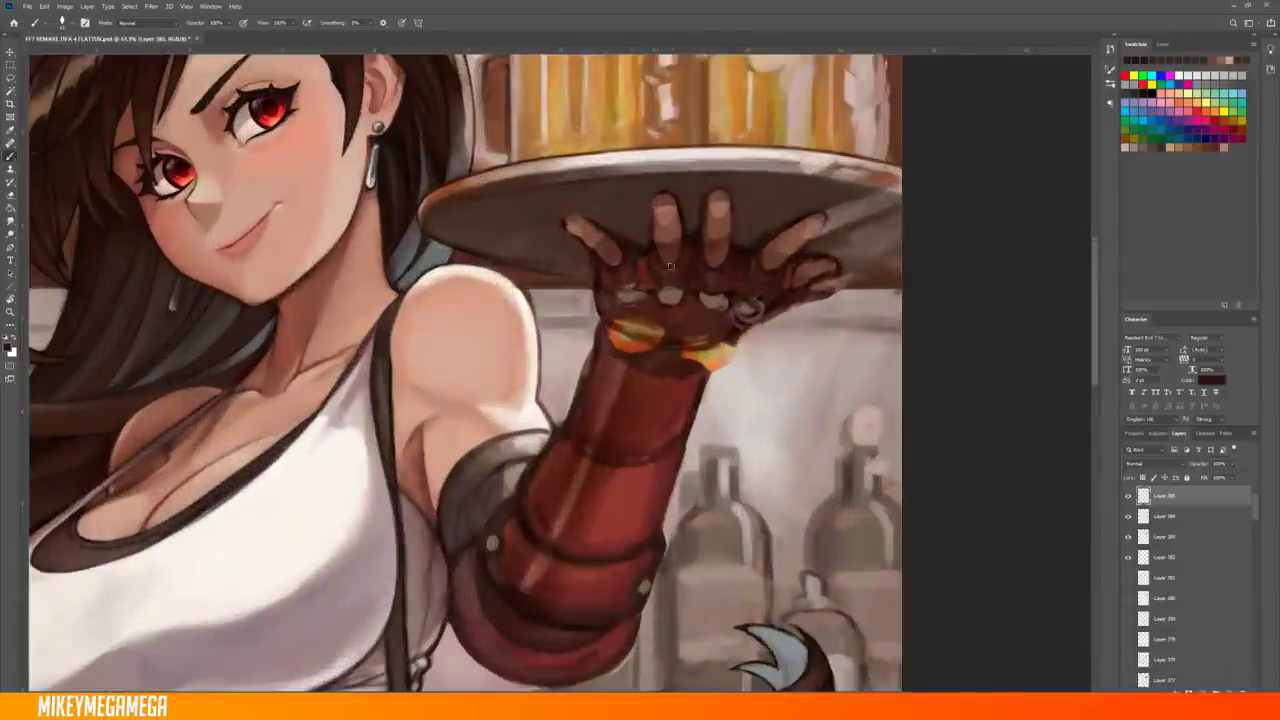
pyautogui.moveTo(620, 292); pyautogui.dragTo(760, 330)
pyautogui.moveTo(790, 285); pyautogui.dragTo(830, 260)
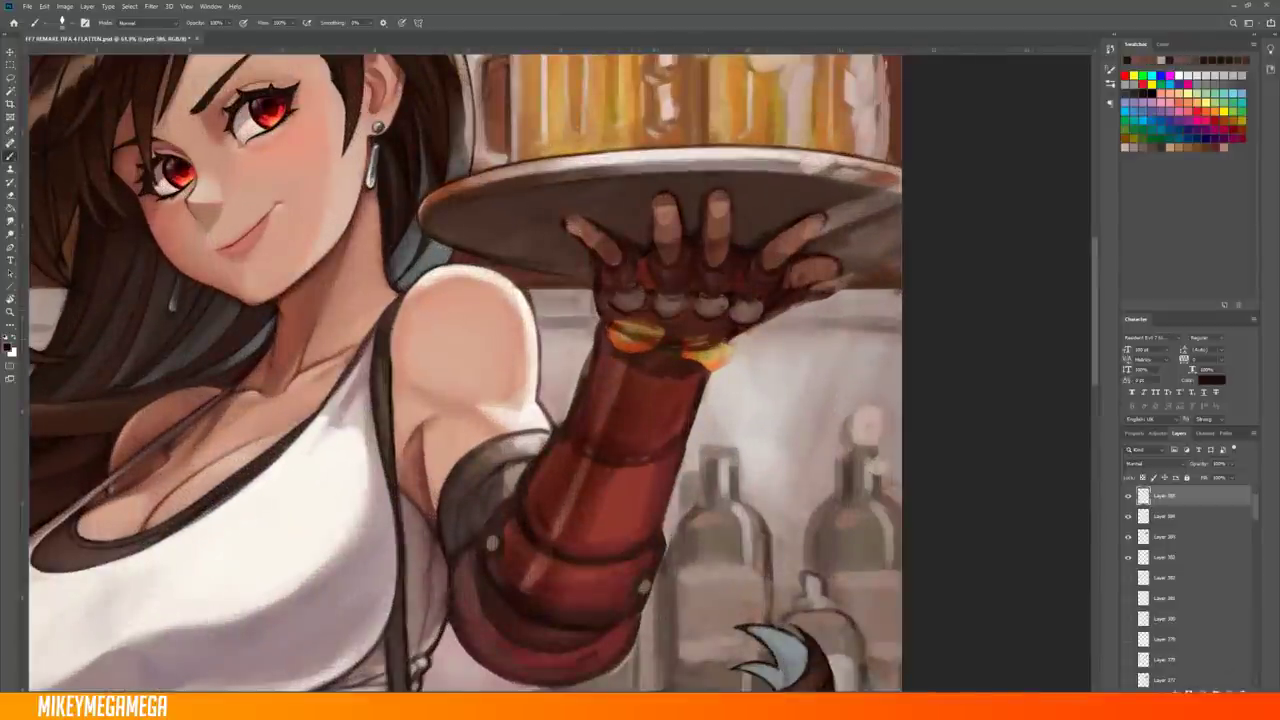
# Paint glove red over the yellow wrist patches and tint the knuckle studs of the raised hand
pyautogui.keyDown('alt'); pyautogui.click(640, 330); pyautogui.keyUp('alt')
pyautogui.moveTo(618, 328); pyautogui.dragTo(688, 336)
pyautogui.moveTo(760, 310); pyautogui.dragTo(850, 290)
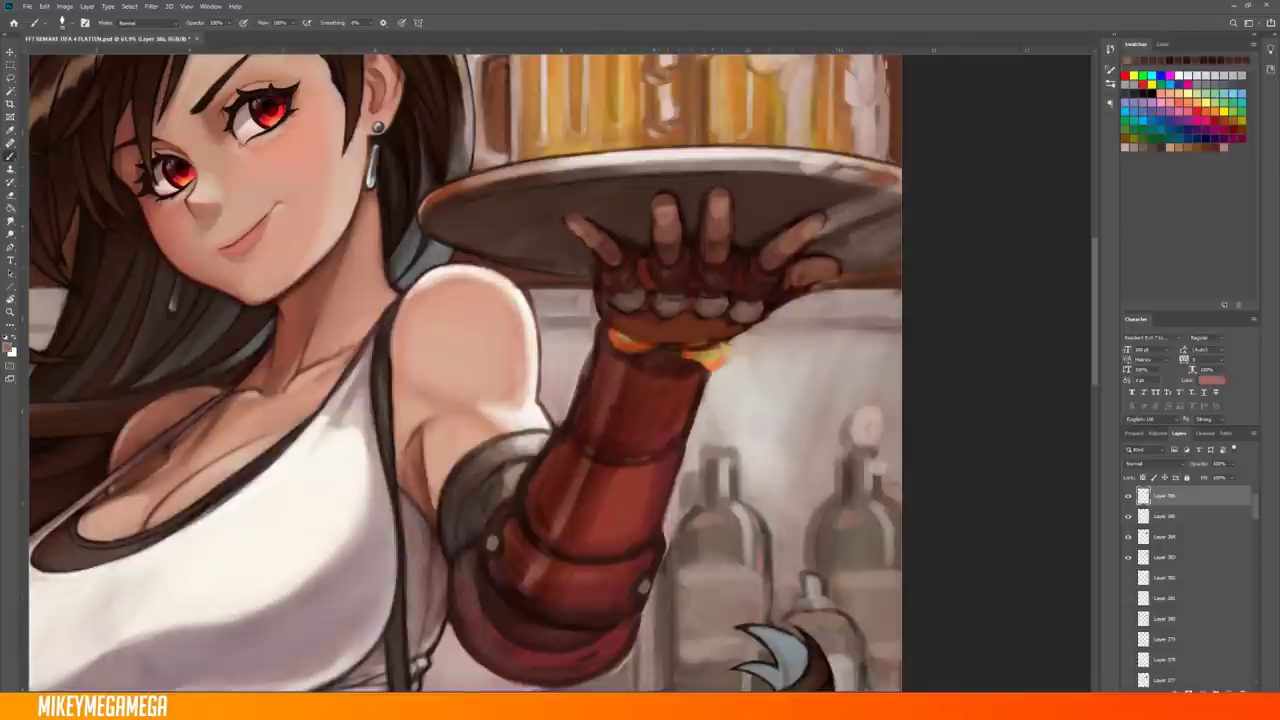
pyautogui.hotkey('ctrl', '0')
pyautogui.scroll(5, 727, 283)
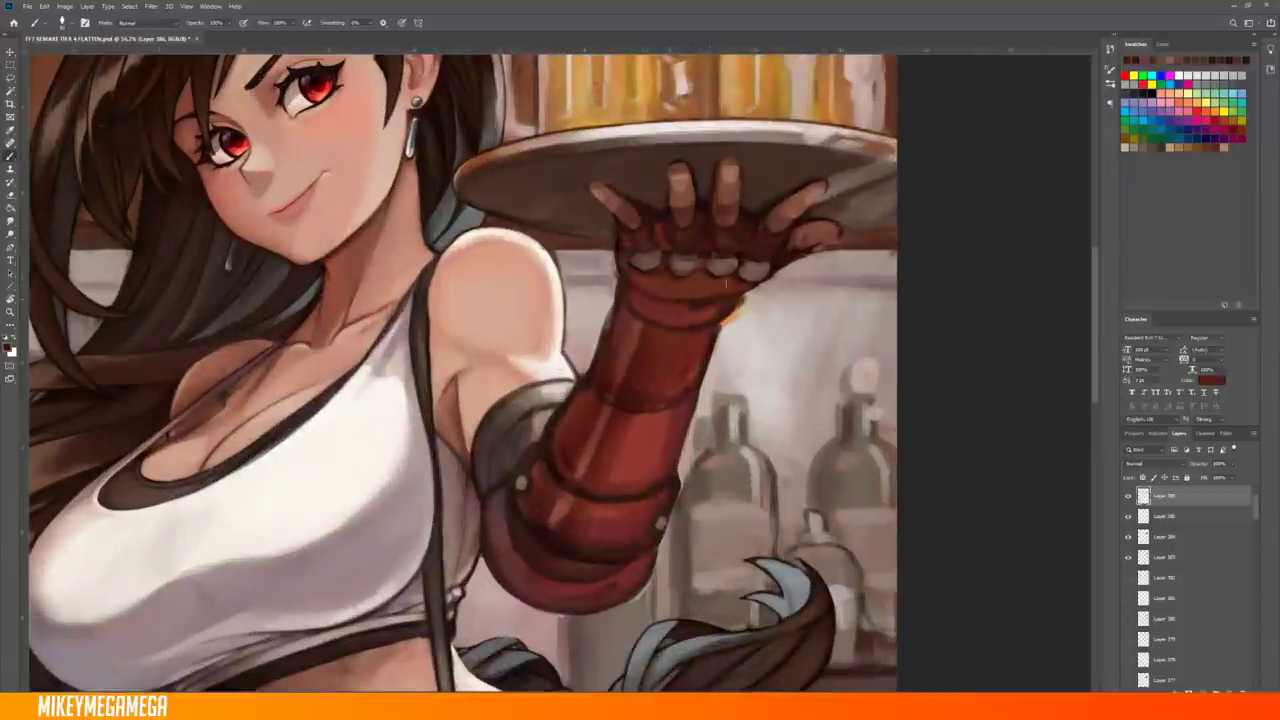
pyautogui.moveTo(676, 244); pyautogui.dragTo(772, 250)
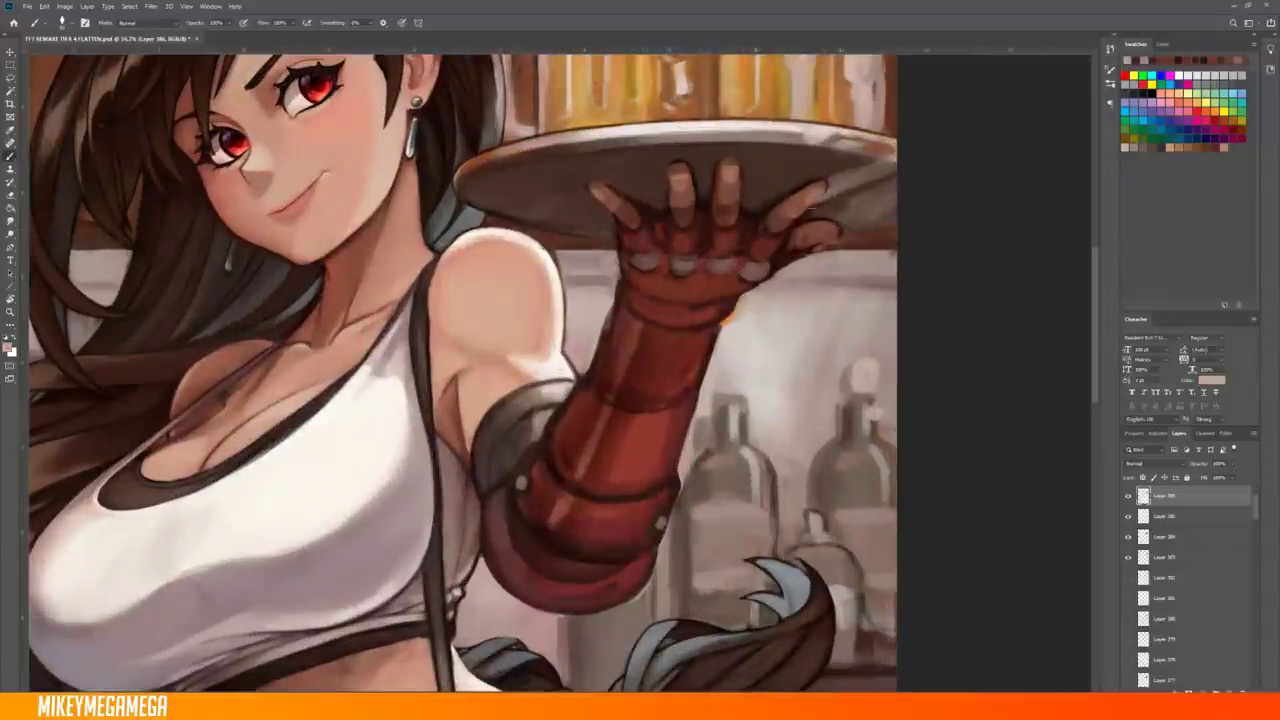
# Extend the glove red around the outermost finger's base, duplicate the painted glove layer and hide the original
pyautogui.hotkey('ctrl', '0')
pyautogui.scroll(5, 745, 230)
pyautogui.keyDown('alt'); pyautogui.click(536, 232); pyautogui.keyUp('alt')
pyautogui.moveTo(545, 332)
pyautogui.mouseDown()
pyautogui.moveTo(540, 385)
pyautogui.moveTo(650, 370)
pyautogui.moveTo(600, 392)
pyautogui.mouseUp()
pyautogui.hotkey('ctrl', '0')
pyautogui.hotkey('ctrl', 'j')
pyautogui.scroll(4, 662, 161)
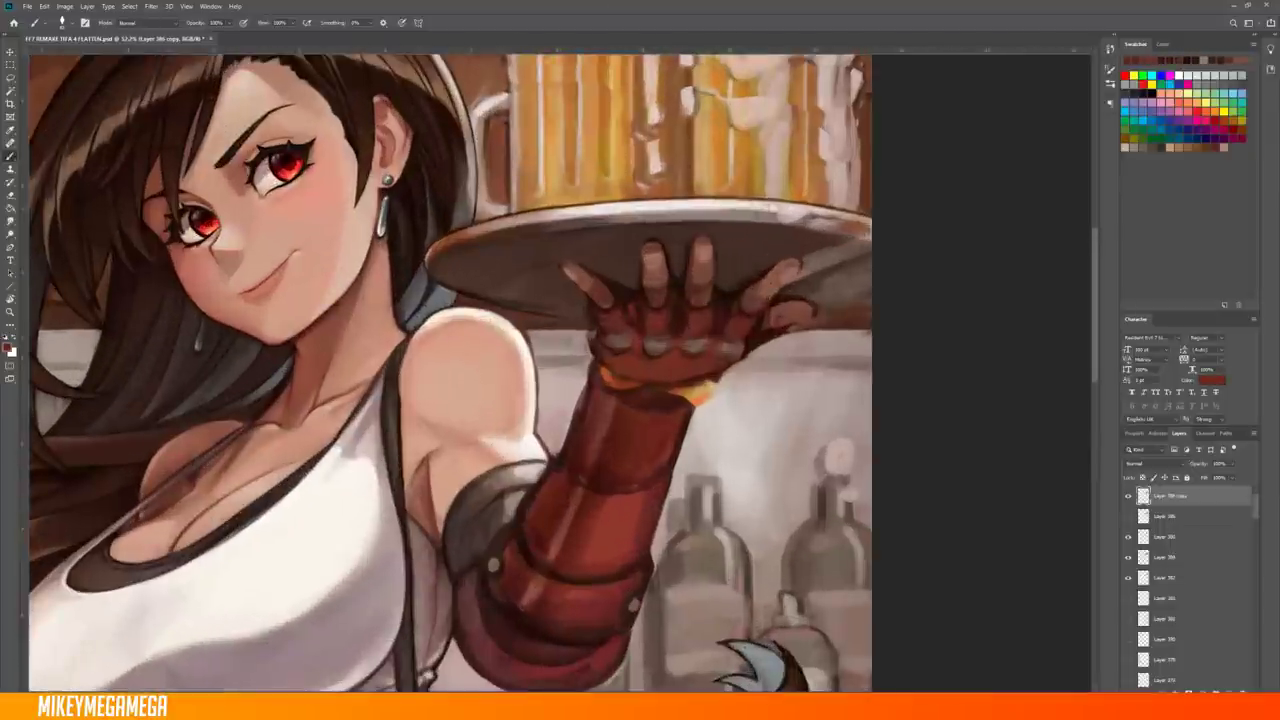
# Outline and shade the fingers of the tray-holding hand with sampled dark browns on new layers
pyautogui.keyDown('alt'); pyautogui.click(567, 270); pyautogui.keyUp('alt')
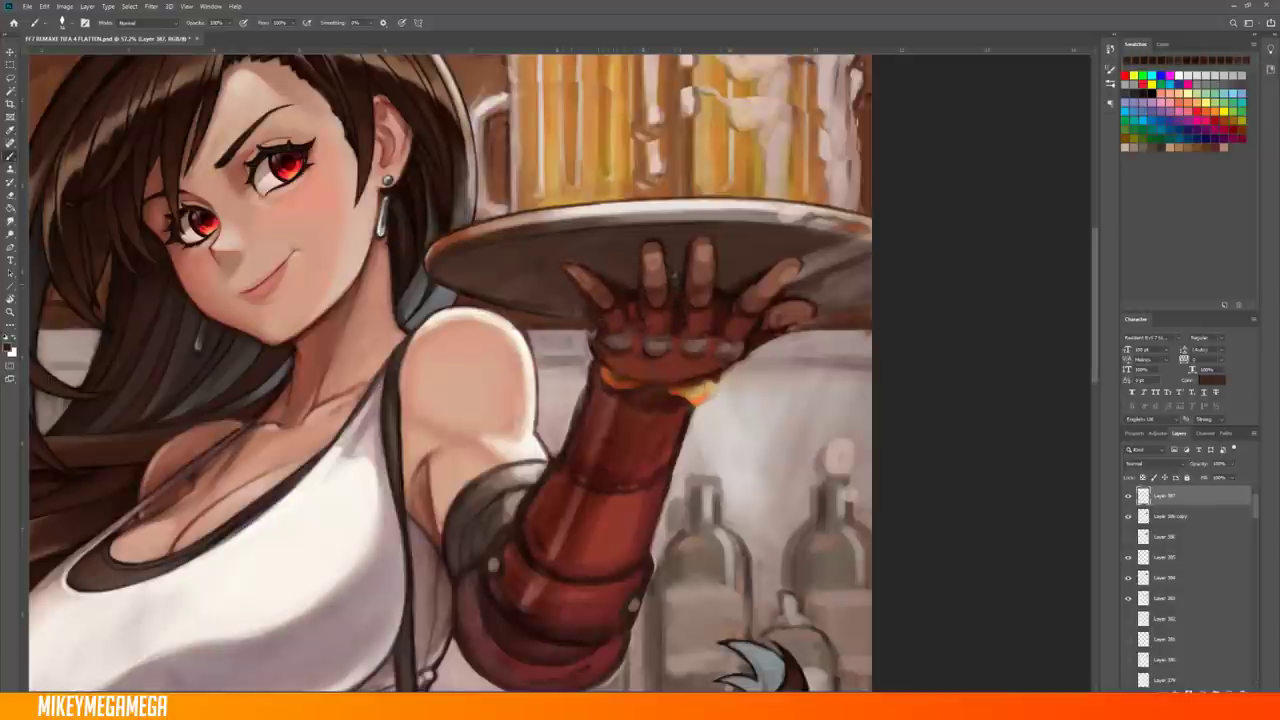
pyautogui.keyDown('alt'); pyautogui.click(713, 241); pyautogui.keyUp('alt')
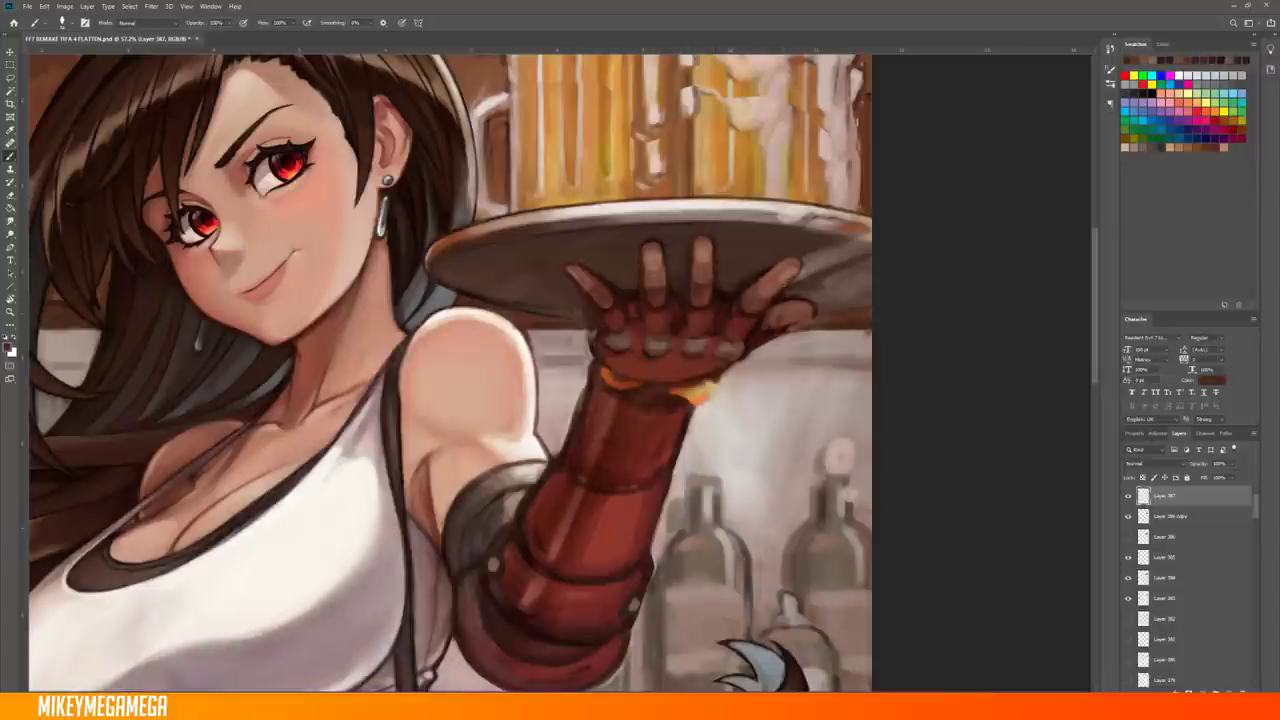
pyautogui.scroll(2, 783, 291)
pyautogui.keyDown('alt'); pyautogui.click(685, 393); pyautogui.keyUp('alt')
pyautogui.moveTo(640, 335); pyautogui.dragTo(660, 352)
pyautogui.moveTo(482, 325); pyautogui.dragTo(500, 362)
pyautogui.moveTo(565, 292); pyautogui.dragTo(585, 325)
pyautogui.moveTo(640, 284); pyautogui.dragTo(660, 316)
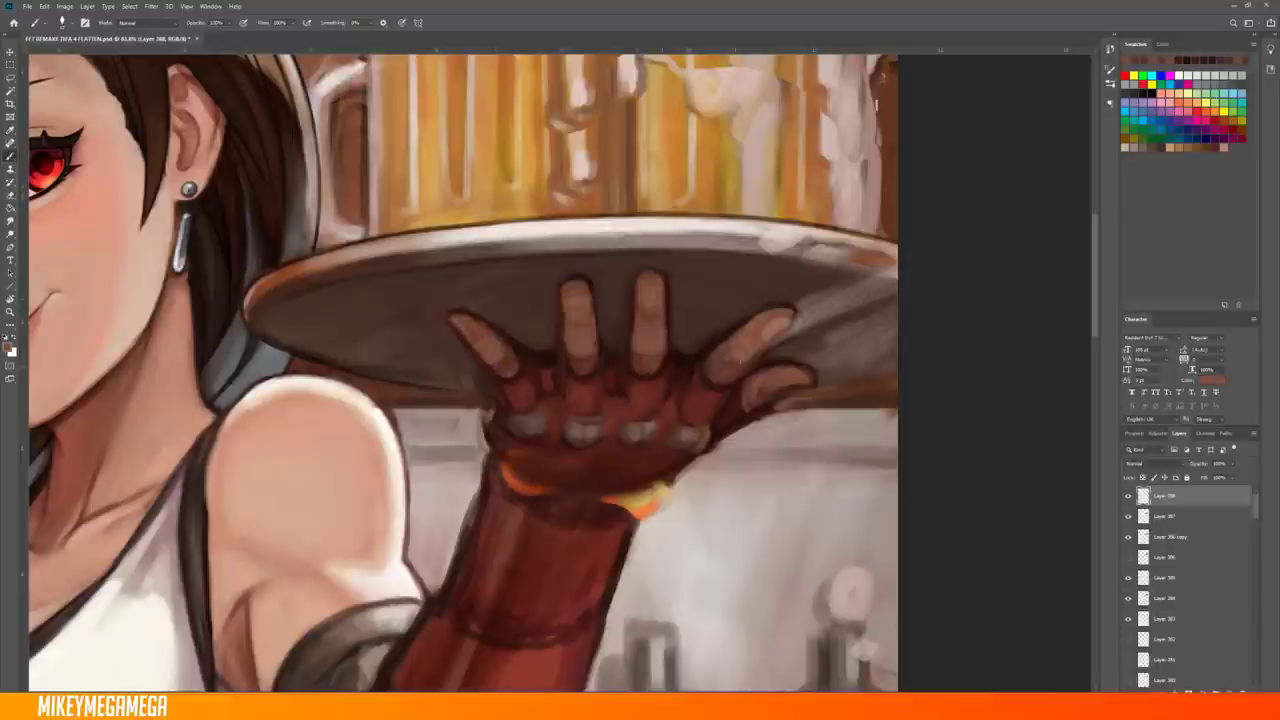
# Darken the back of the raised glove and refine the skin tones of the fingers and the outermost finger under the tray
pyautogui.keyDown('alt'); pyautogui.click(787, 303); pyautogui.keyUp('alt')
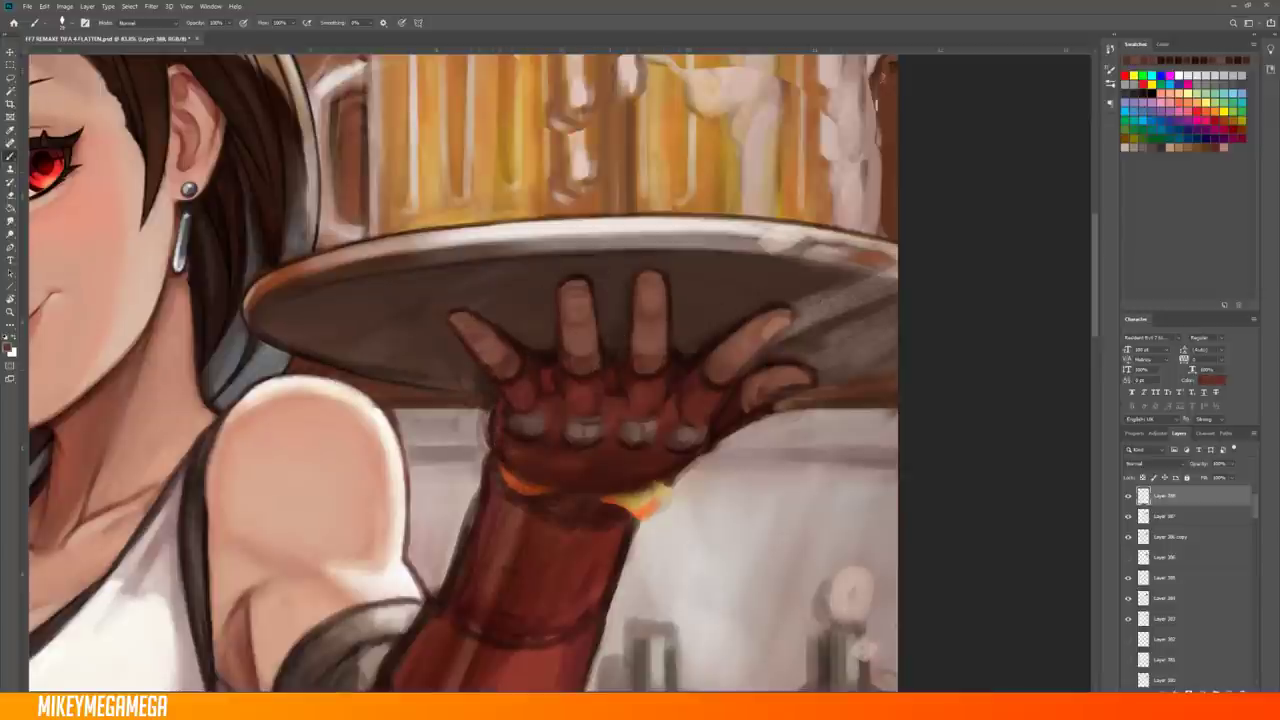
pyautogui.keyDown('alt'); pyautogui.click(755, 352); pyautogui.keyUp('alt')
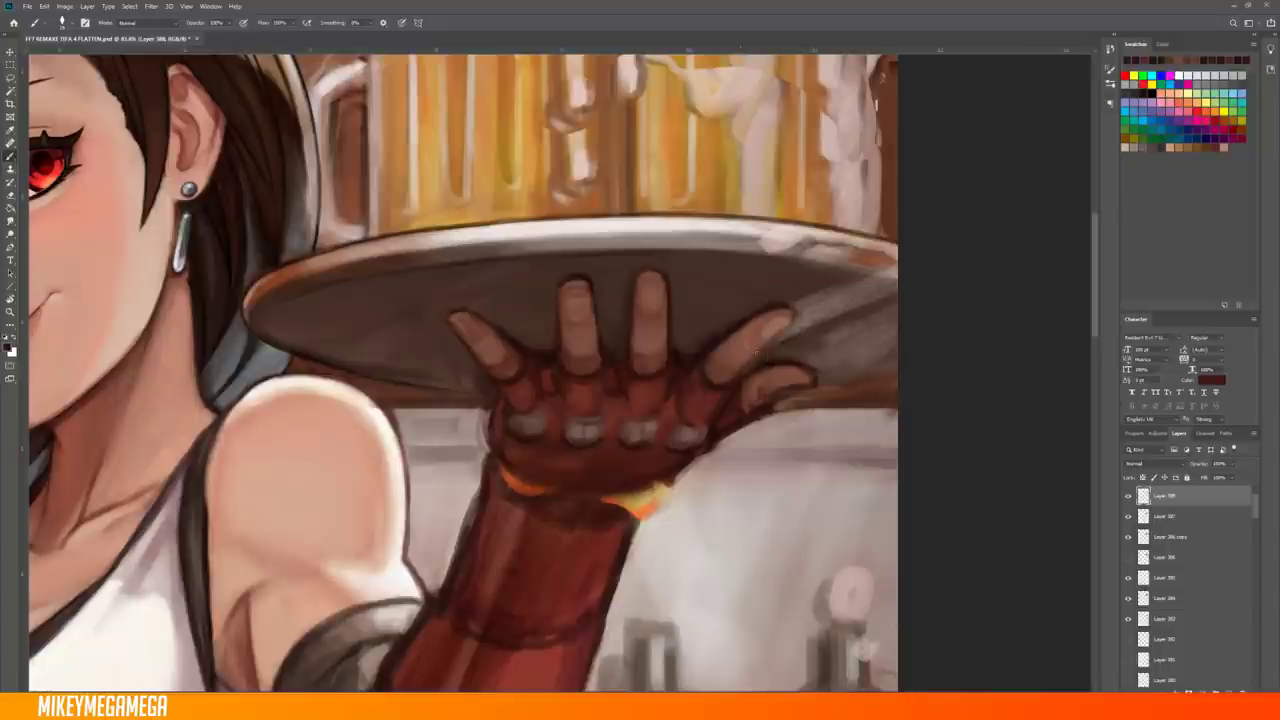
pyautogui.scroll(-5, 771, 396)
pyautogui.scroll(3, 572, 268)
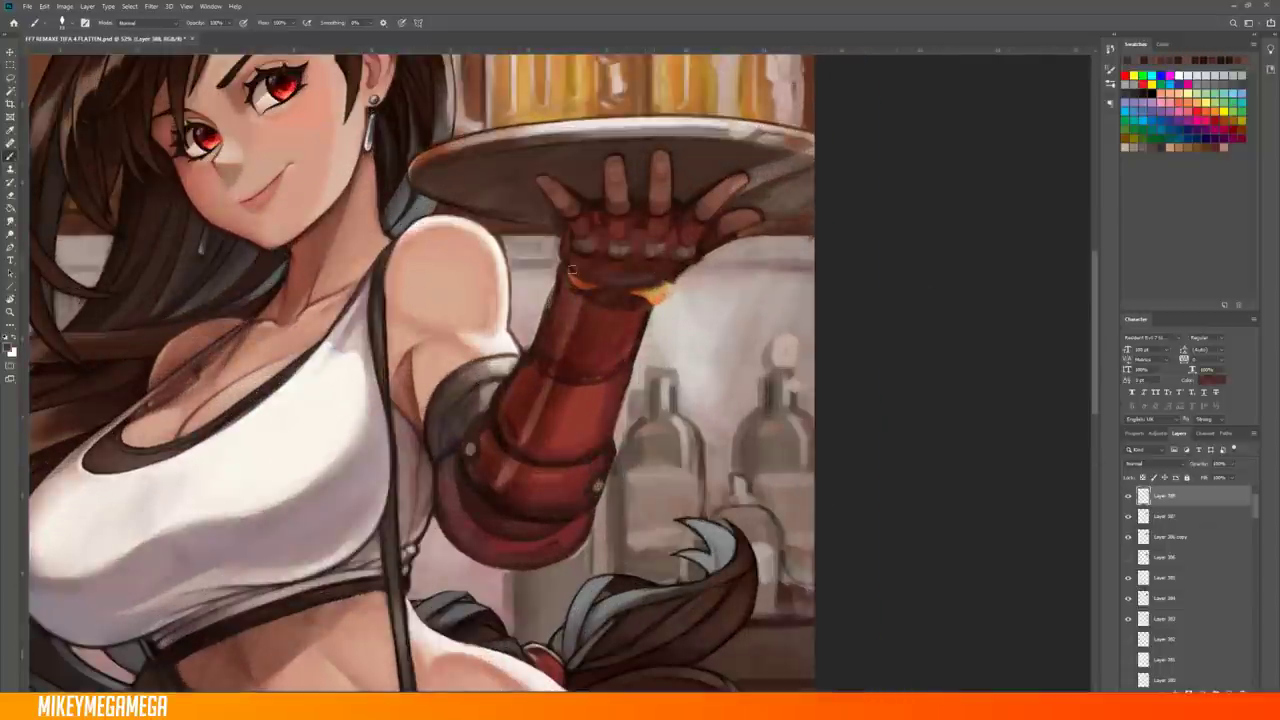
pyautogui.scroll(2, 767, 219)
pyautogui.scroll(1, 716, 302)
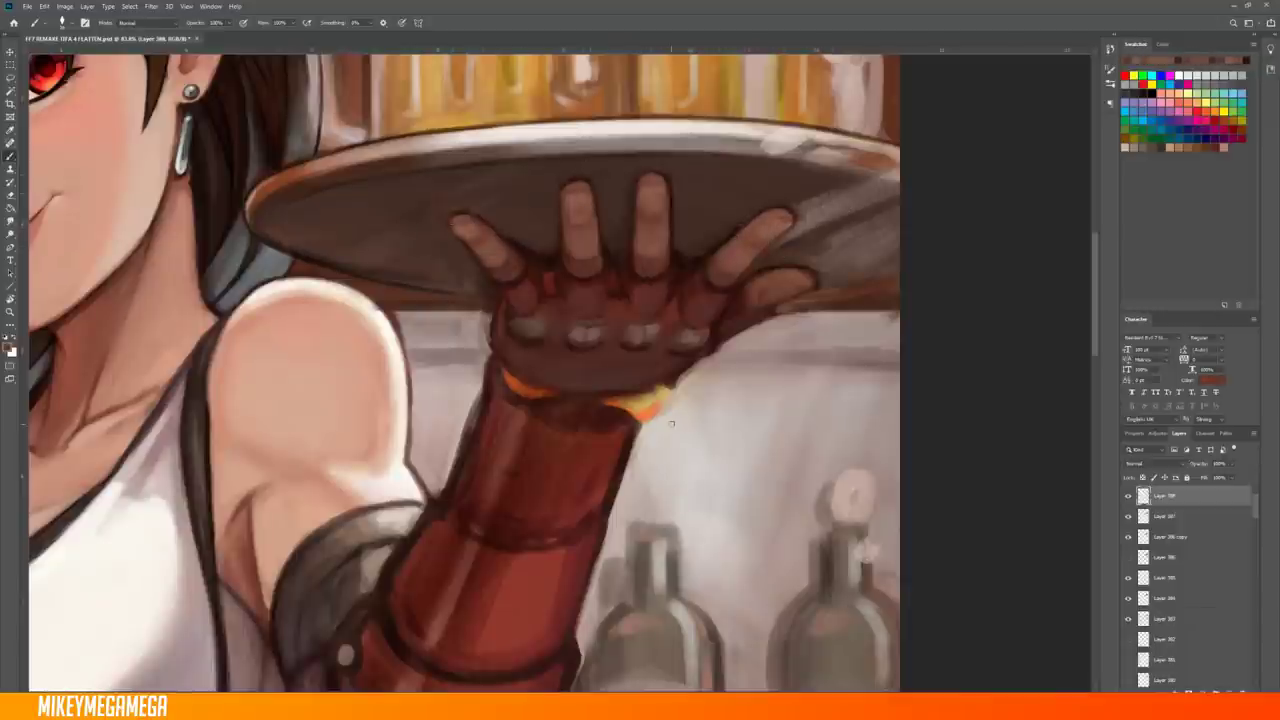
pyautogui.scroll(-2, 604, 298)
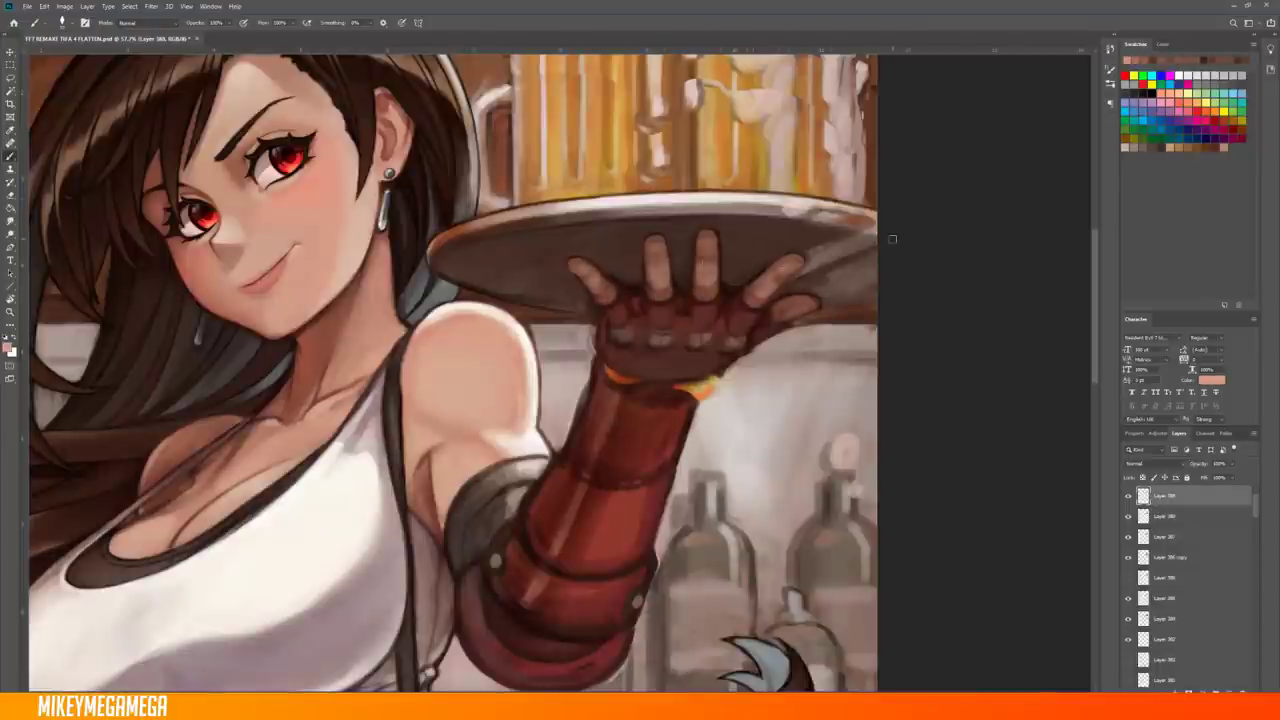
pyautogui.scroll(2, 730, 320)
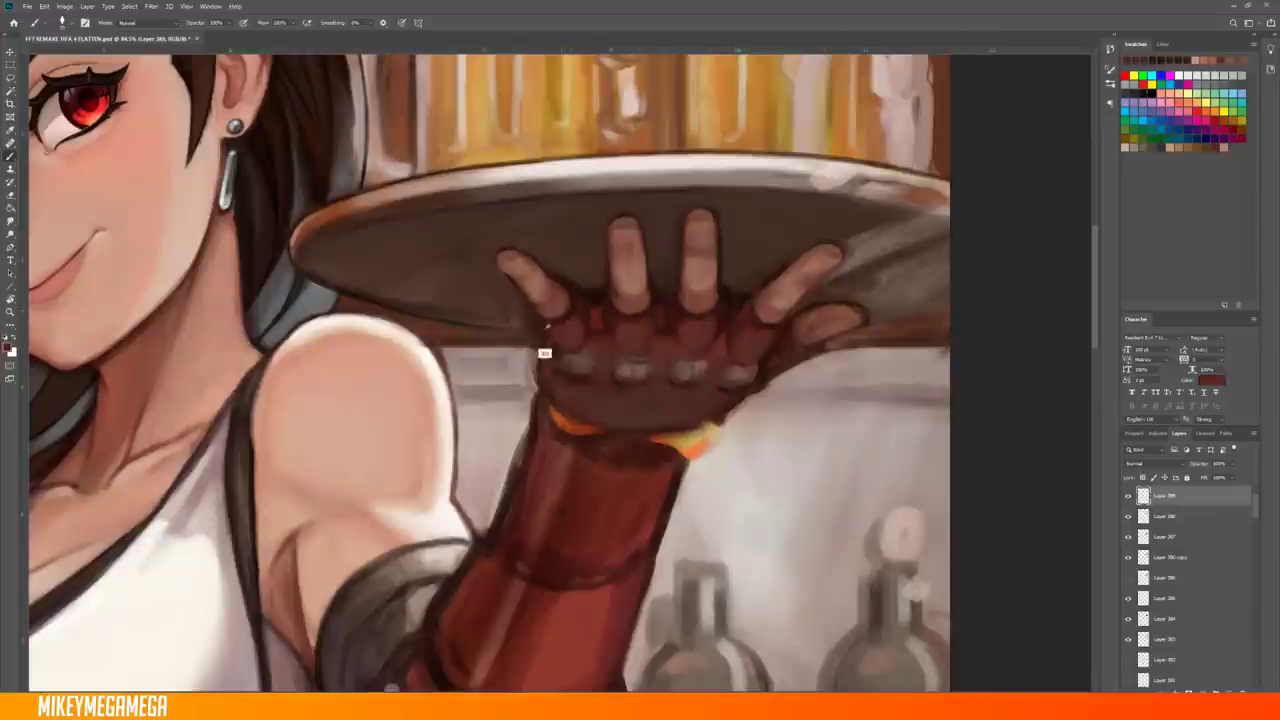
# Repaint the round knuckle studs of the raised glove as squarish grey metal pieces with dark edges
pyautogui.keyDown('alt'); pyautogui.click(689, 357); pyautogui.keyUp('alt')
pyautogui.press('r')
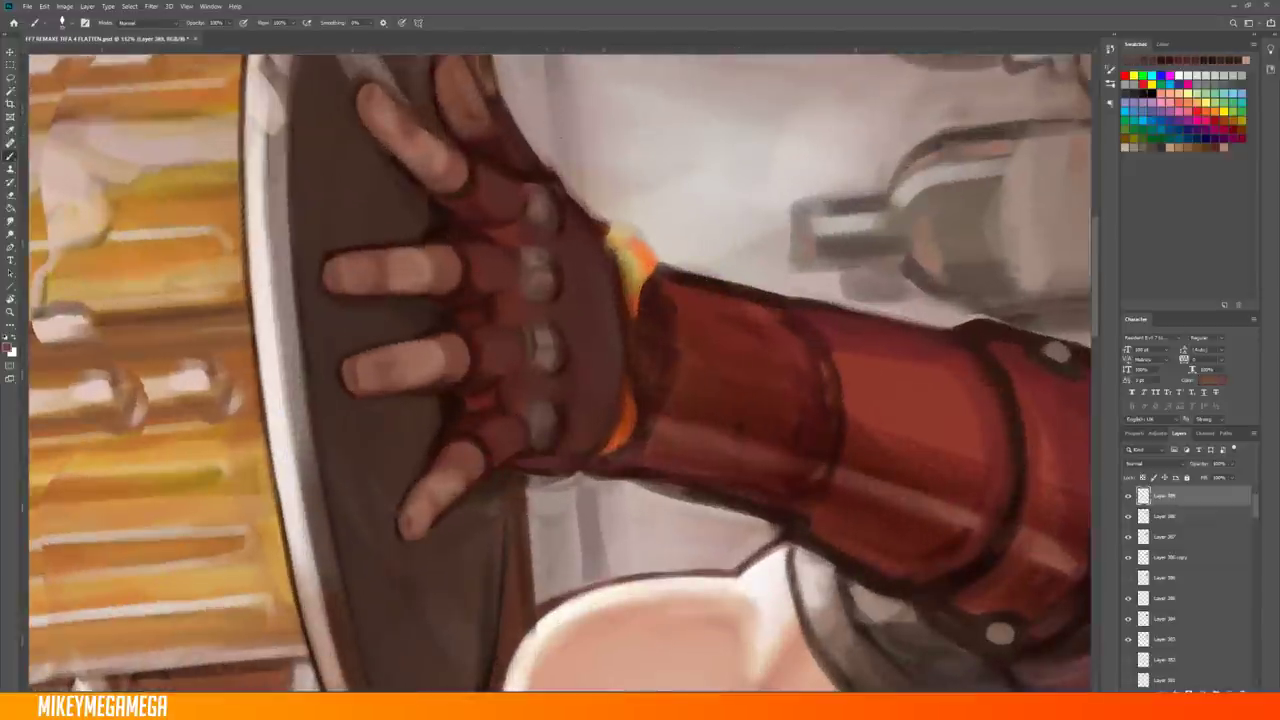
pyautogui.moveTo(530, 420); pyautogui.dragTo(532, 450)
pyautogui.moveTo(520, 248)
pyautogui.mouseDown()
pyautogui.moveTo(555, 250)
pyautogui.moveTo(522, 295)
pyautogui.mouseUp()
pyautogui.moveTo(522, 410); pyautogui.dragTo(528, 446)
# Select the metal knuckle pieces on a merged copy of the painting and duplicate them onto separate layers
pyautogui.press('l')
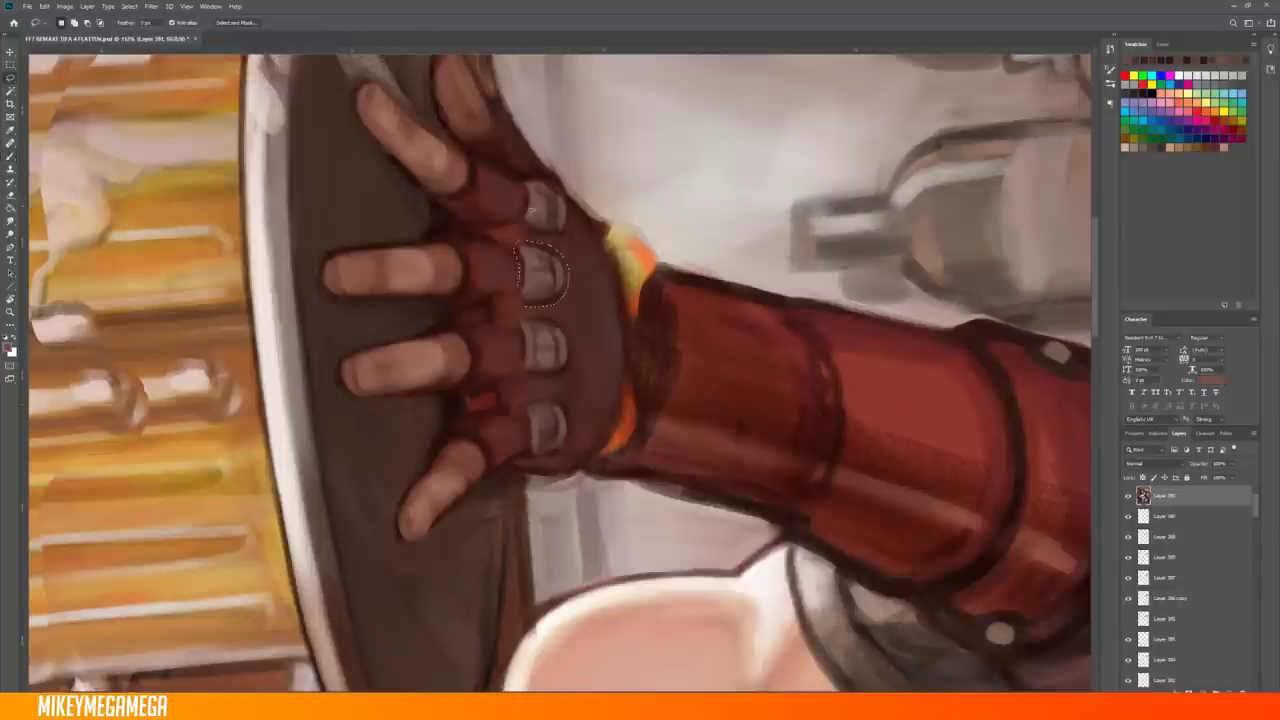
pyautogui.moveTo(545, 400); pyautogui.dragTo(547, 402)
pyautogui.hotkey('ctrl', 'j')
pyautogui.press('b')
pyautogui.keyDown('alt'); pyautogui.click(560, 400); pyautogui.keyUp('alt')
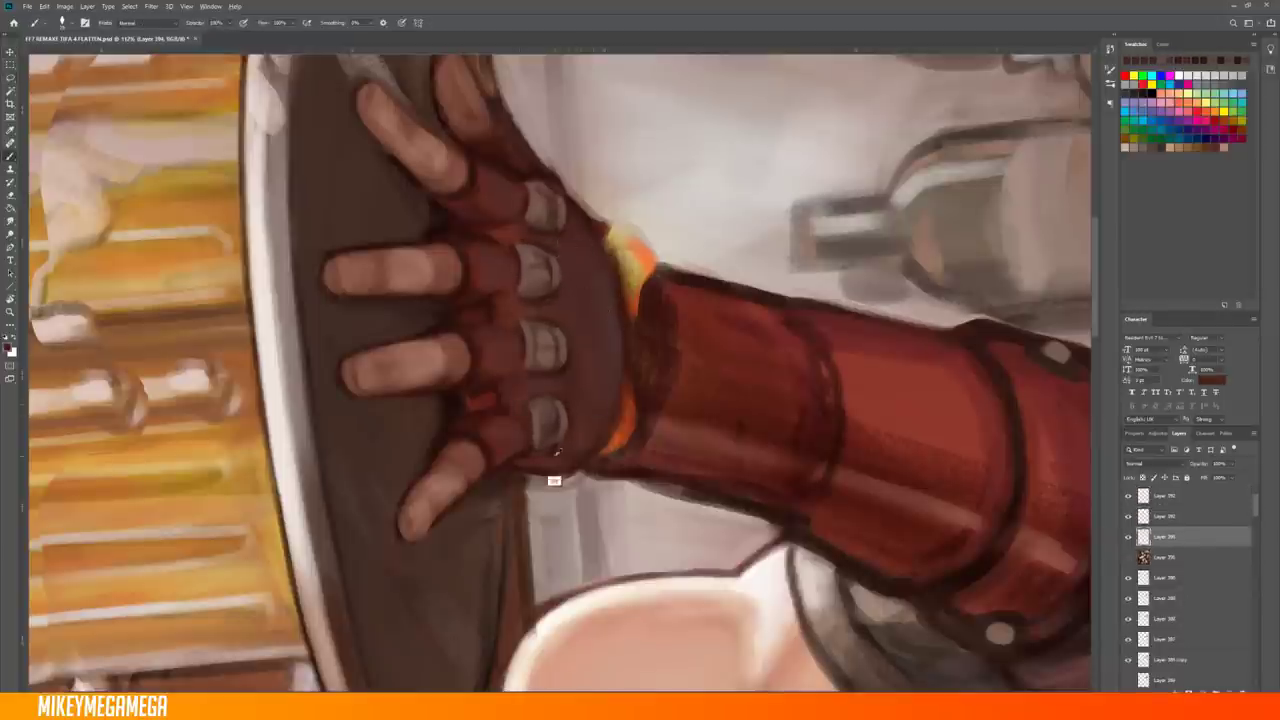
# Paint a grey metal band across the back of the raised hand between the knuckles and the wrist on a new layer
pyautogui.hotkey('ctrl', 'shift', 'alt', 'n')
pyautogui.moveTo(578, 210)
pyautogui.mouseDown()
pyautogui.moveTo(619, 351)
pyautogui.moveTo(586, 313)
pyautogui.moveTo(603, 440)
pyautogui.mouseUp()
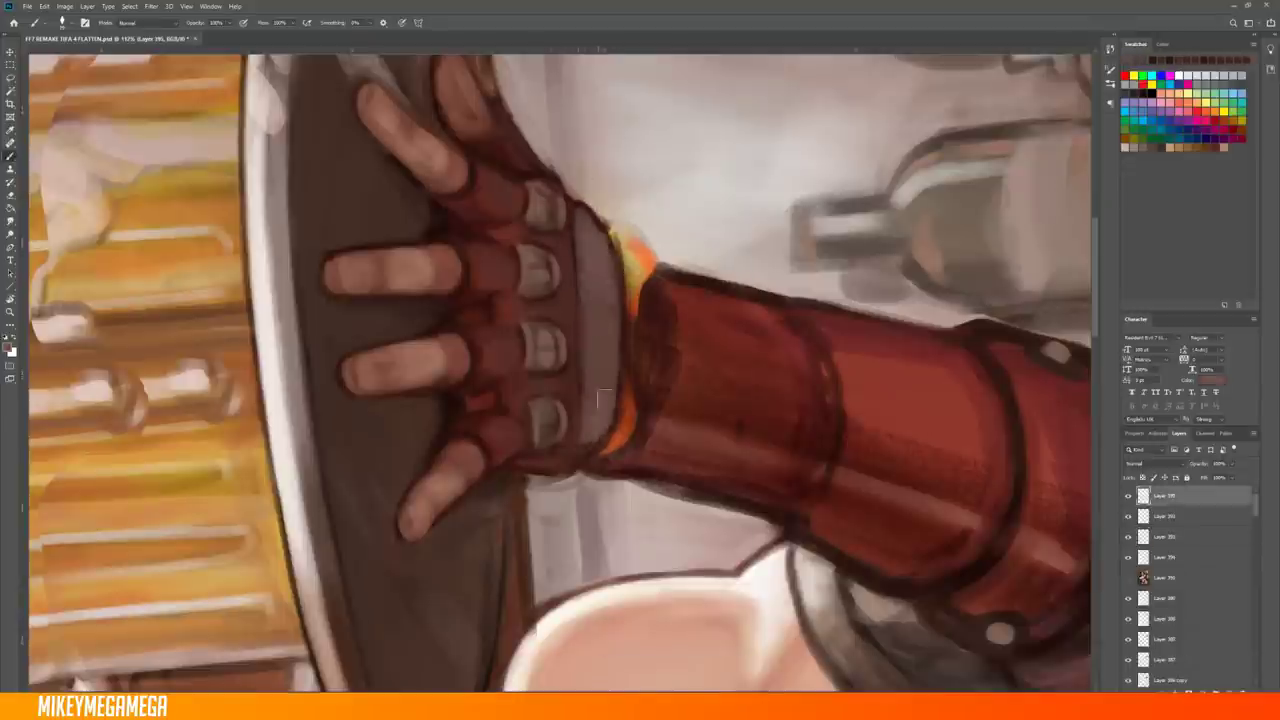
pyautogui.scroll(-1, 577, 240)
pyautogui.hotkey('ctrl', '0')
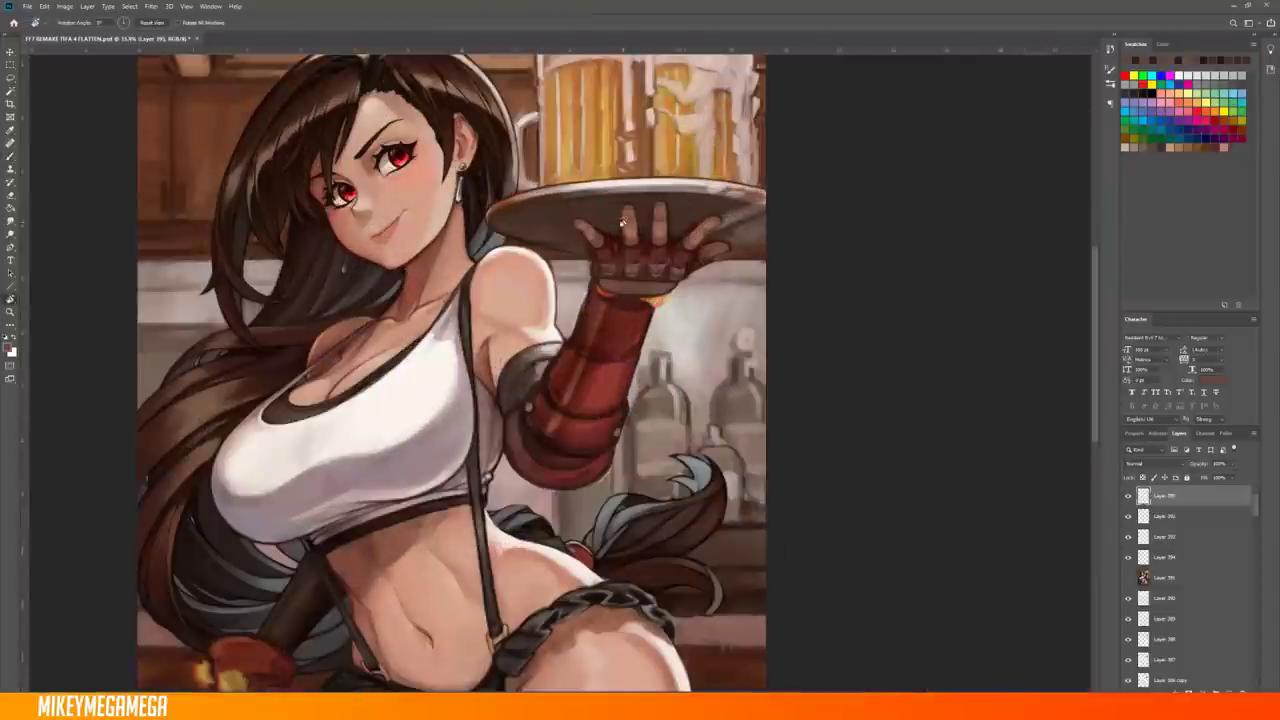
# Select part of the raised gloved hand, adjust its shape, and continue painting on a new layer
pyautogui.scroll(5, 877, 223)
pyautogui.press('l')
pyautogui.click(44, 6)
pyautogui.click(215, 251)
pyautogui.press('Return')
pyautogui.press('b')
pyautogui.scroll(-2, 594, 323)
pyautogui.scroll(-5, 594, 323)
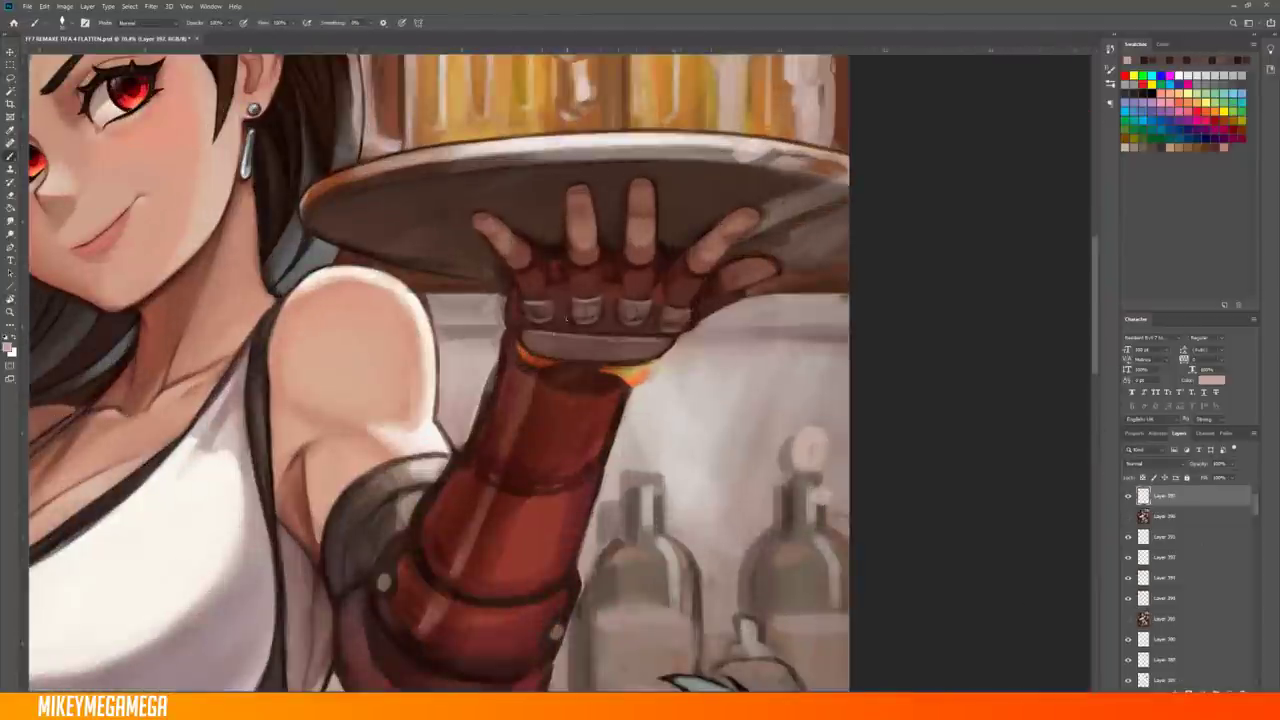
# Paint dark glove red over the orange patches at the raised wrist and tidy the wrist edge below the metal band
pyautogui.scroll(5, 561, 322)
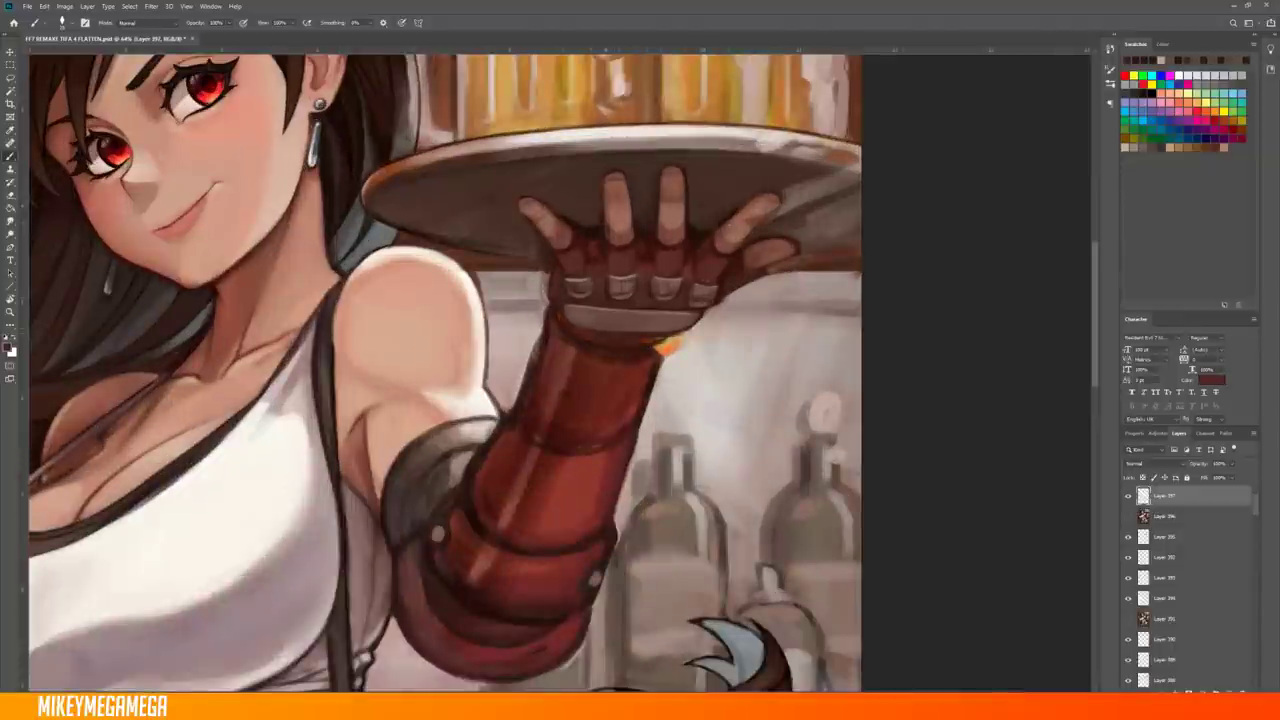
pyautogui.scroll(-5, 577, 326)
pyautogui.moveTo(577, 326); pyautogui.dragTo(573, 262)
pyautogui.scroll(5, 573, 262)
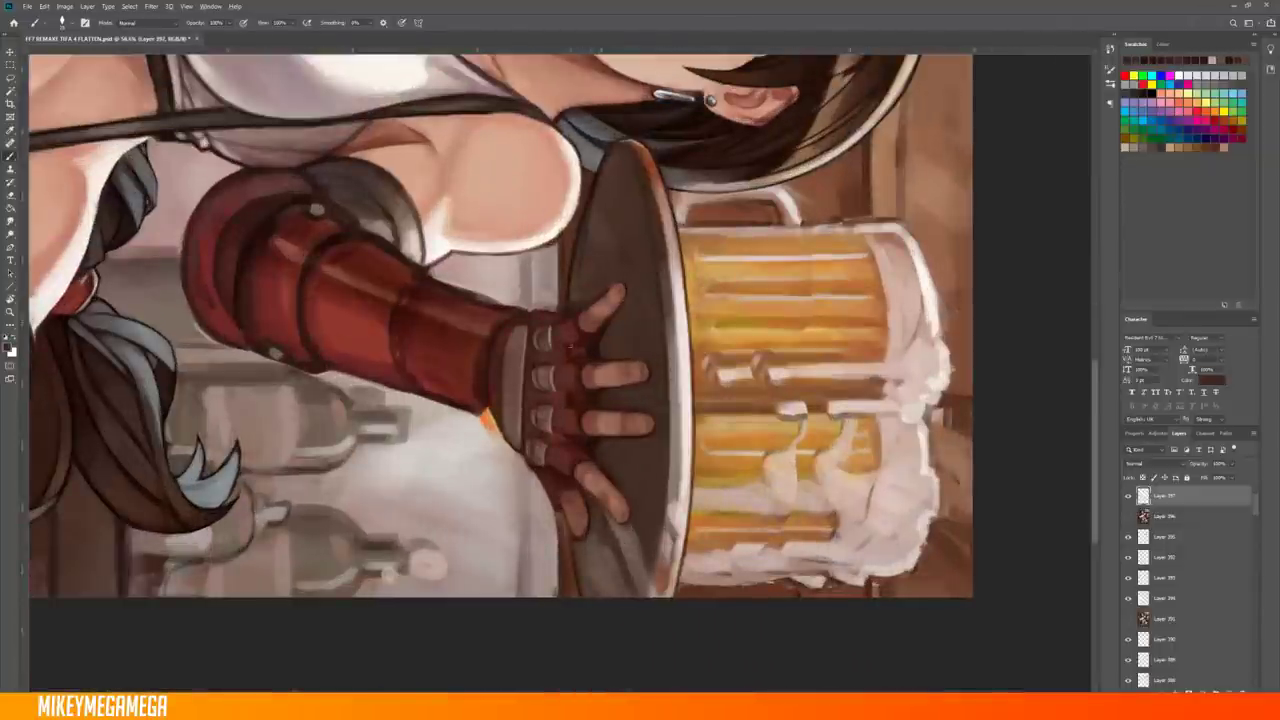
pyautogui.scroll(-5, 573, 262)
pyautogui.scroll(5, 600, 380)
pyautogui.moveTo(573, 262)
pyautogui.mouseDown()
pyautogui.moveTo(600, 380)
pyautogui.moveTo(573, 262)
pyautogui.moveTo(566, 310)
pyautogui.mouseUp()
pyautogui.scroll(-5, 600, 380)
pyautogui.scroll(5, 573, 262)
# Try two oval yellow ornaments with orange edges on the raised glove's wrist, painted on new layers
pyautogui.moveTo(608, 306); pyautogui.dragTo(628, 316)
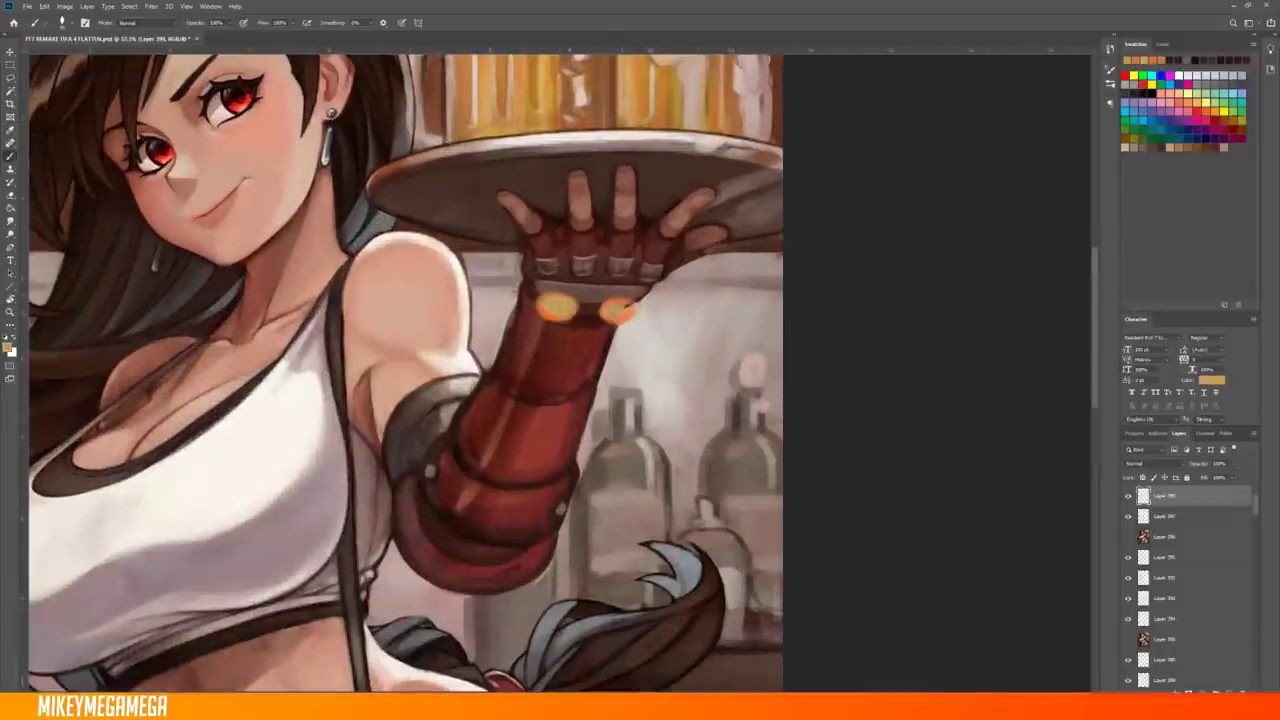
pyautogui.scroll(-5, 618, 312)
pyautogui.scroll(5, 618, 312)
pyautogui.moveTo(500, 270); pyautogui.dragTo(508, 300)
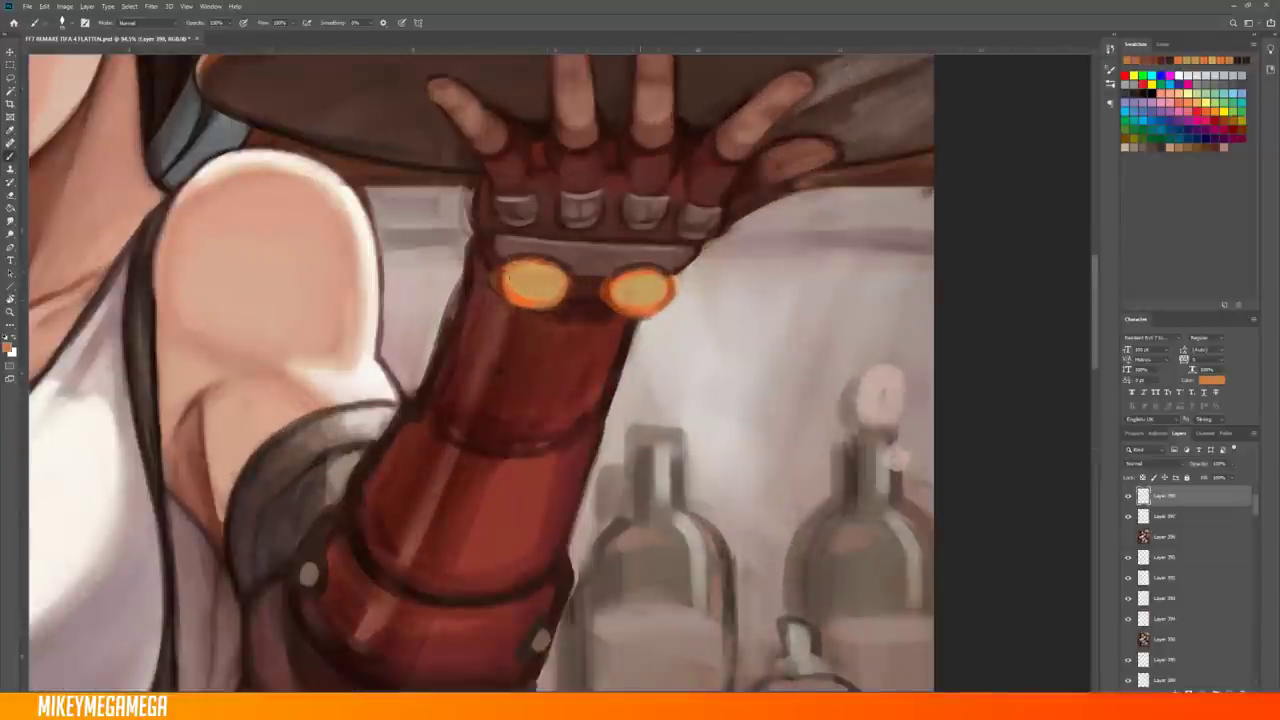
pyautogui.scroll(-5, 538, 264)
pyautogui.scroll(5, 608, 323)
pyautogui.scroll(-5, 600, 330)
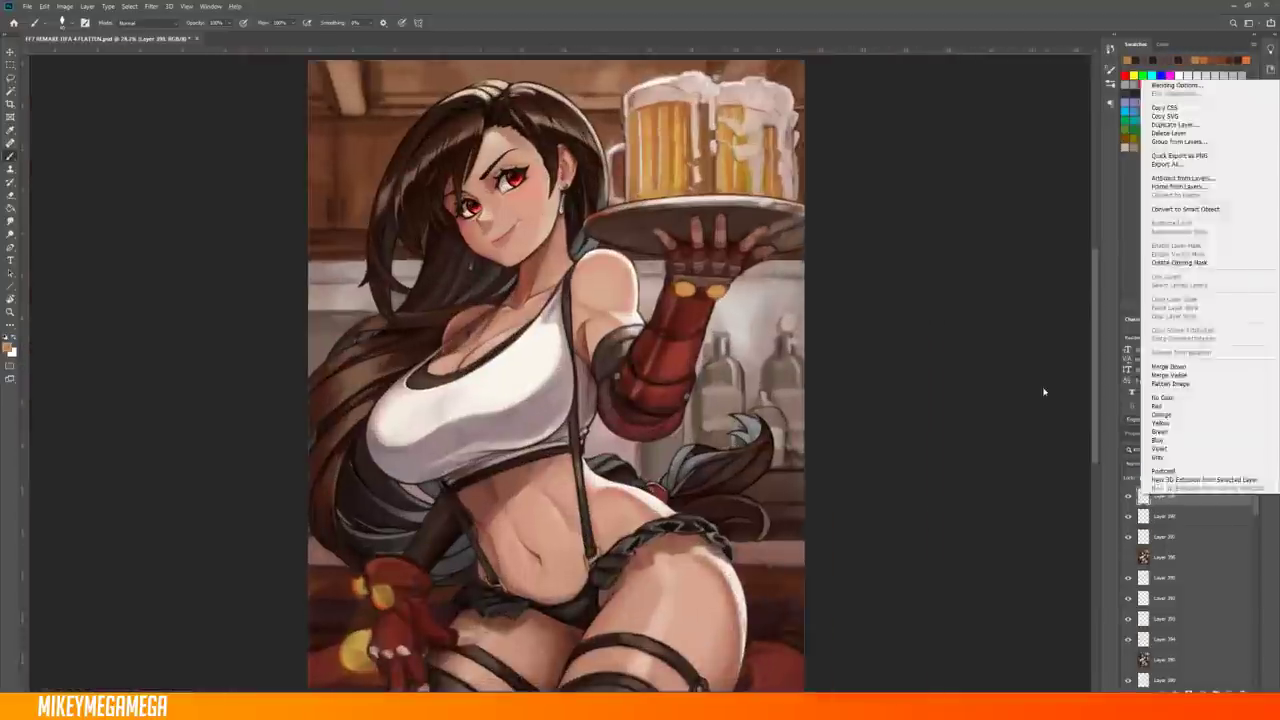
# Repaint the forearm and elbow cuff of the raised glove on a new layer, covering the small cuff rivet and darkening the elbow
pyautogui.scroll(4, 600, 300)
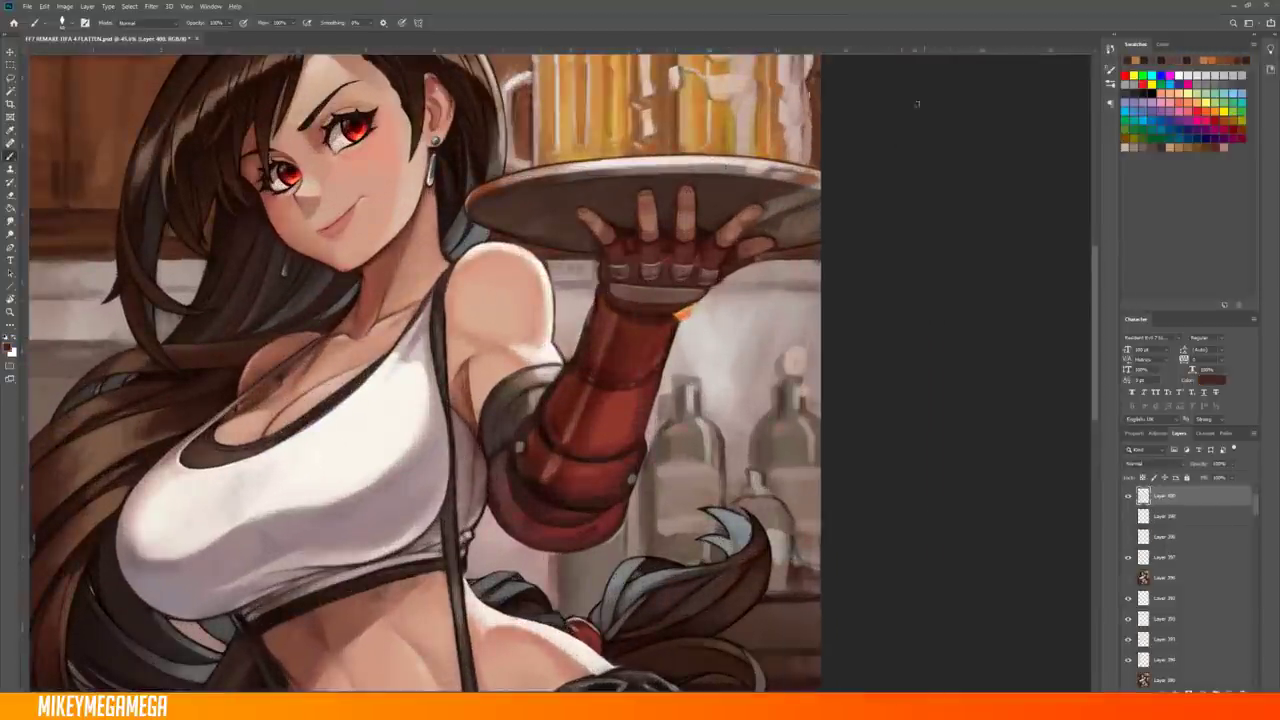
pyautogui.moveTo(628, 335)
pyautogui.mouseDown()
pyautogui.moveTo(614, 423)
pyautogui.moveTo(662, 335)
pyautogui.moveTo(490, 440)
pyautogui.mouseUp()
pyautogui.press('r')
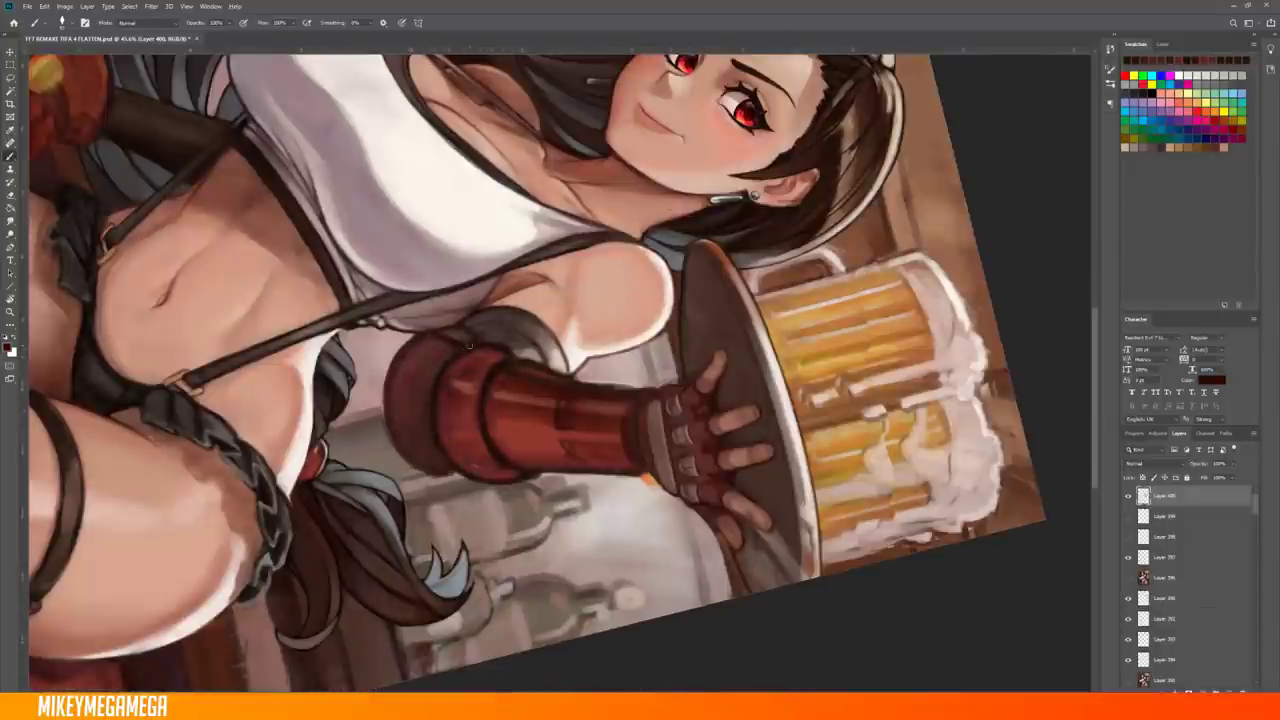
pyautogui.moveTo(456, 341); pyautogui.dragTo(651, 463)
pyautogui.scroll(-2, 651, 463)
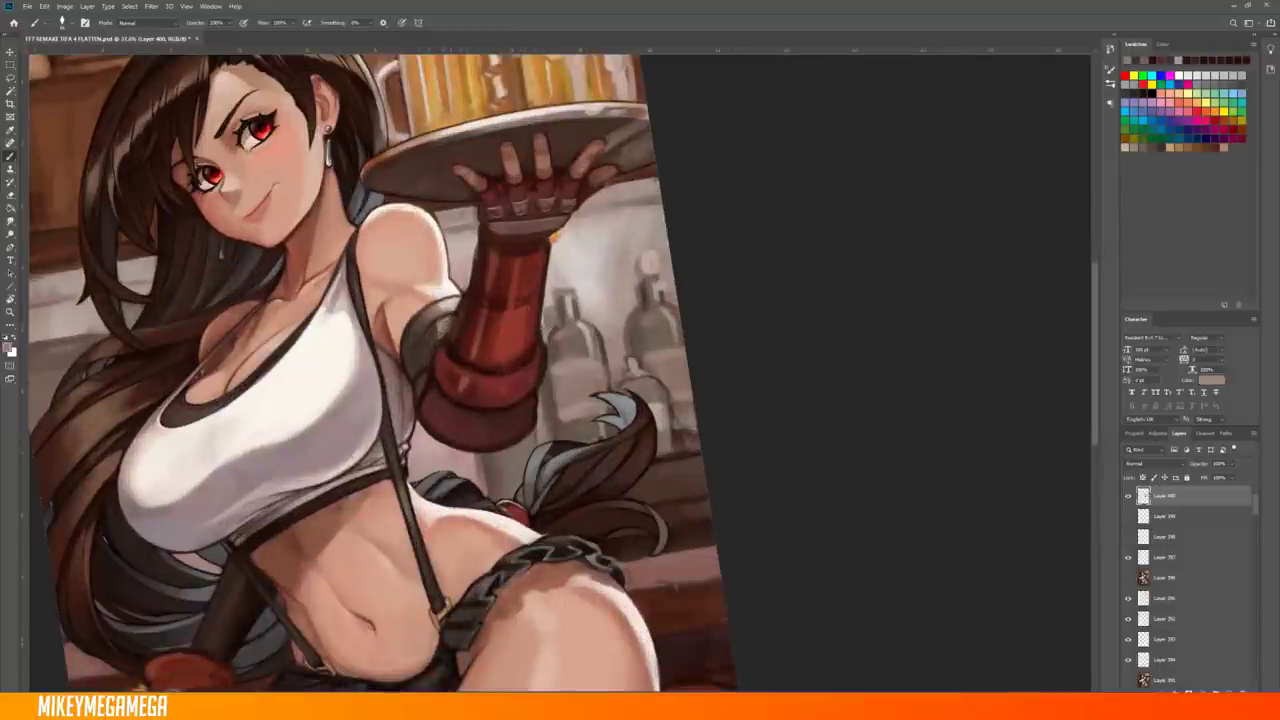
pyautogui.scroll(-2, 478, 245)
pyautogui.moveTo(478, 245); pyautogui.dragTo(475, 400)
pyautogui.scroll(3, 475, 400)
# Lasso the elbow cuff of the raised glove, warp it into a rounder shape and deselect it
pyautogui.press('v')
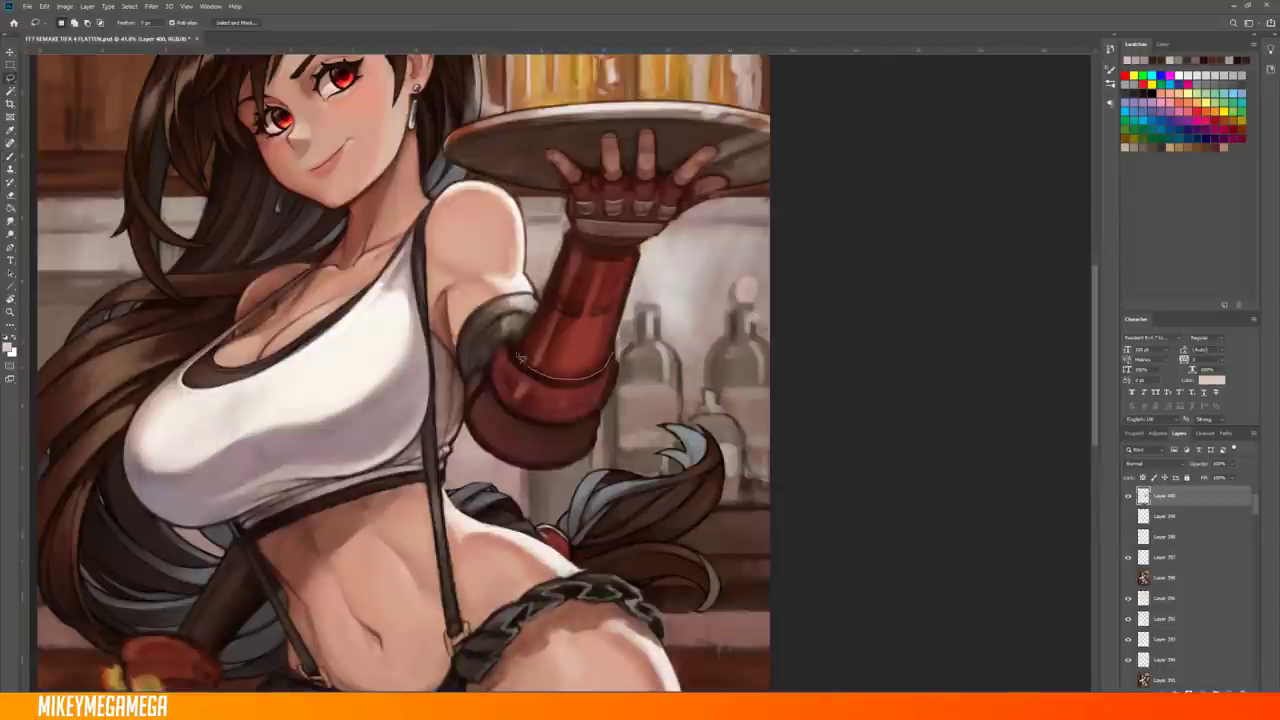
pyautogui.hotkey('ctrl', 't')
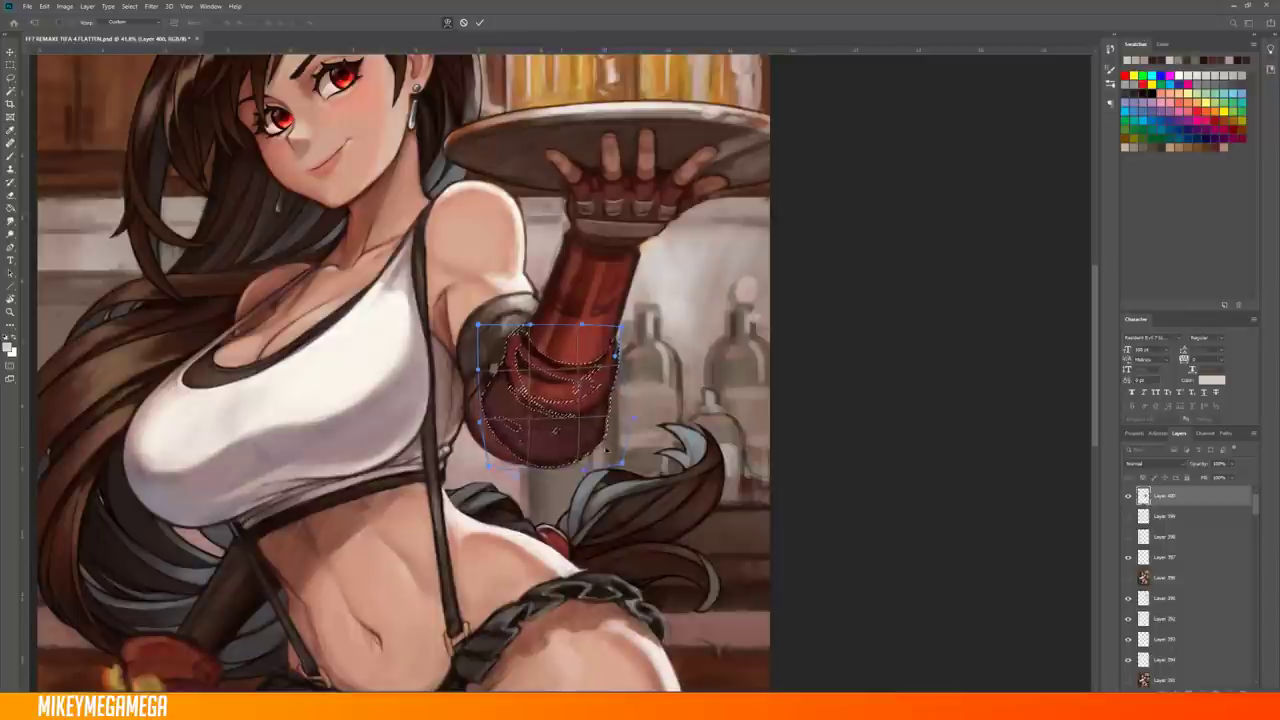
pyautogui.press('Return')
pyautogui.hotkey('ctrl', 'd')
pyautogui.press('m')
pyautogui.scroll(3, 536, 345)
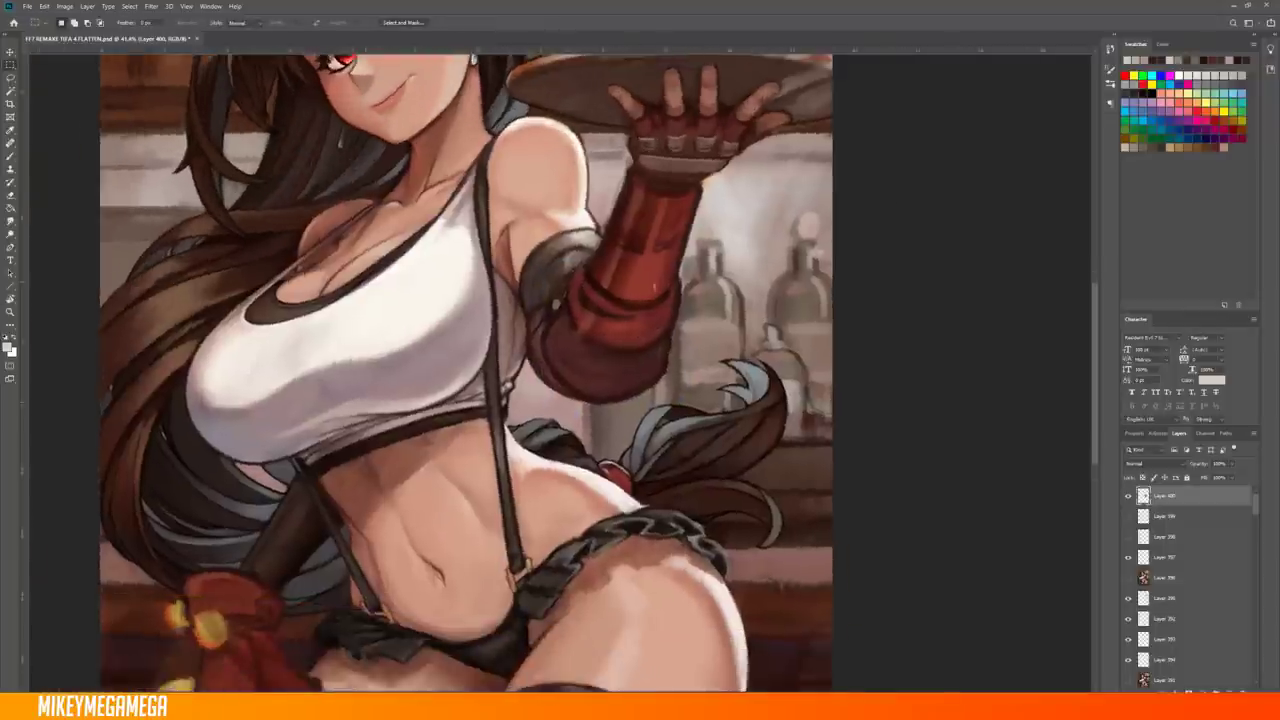
# Smooth the red shading on the forearm and middle cuff of the raised glove with sampled reds
pyautogui.press('b')
pyautogui.keyDown('alt'); pyautogui.click(536, 345); pyautogui.keyUp('alt')
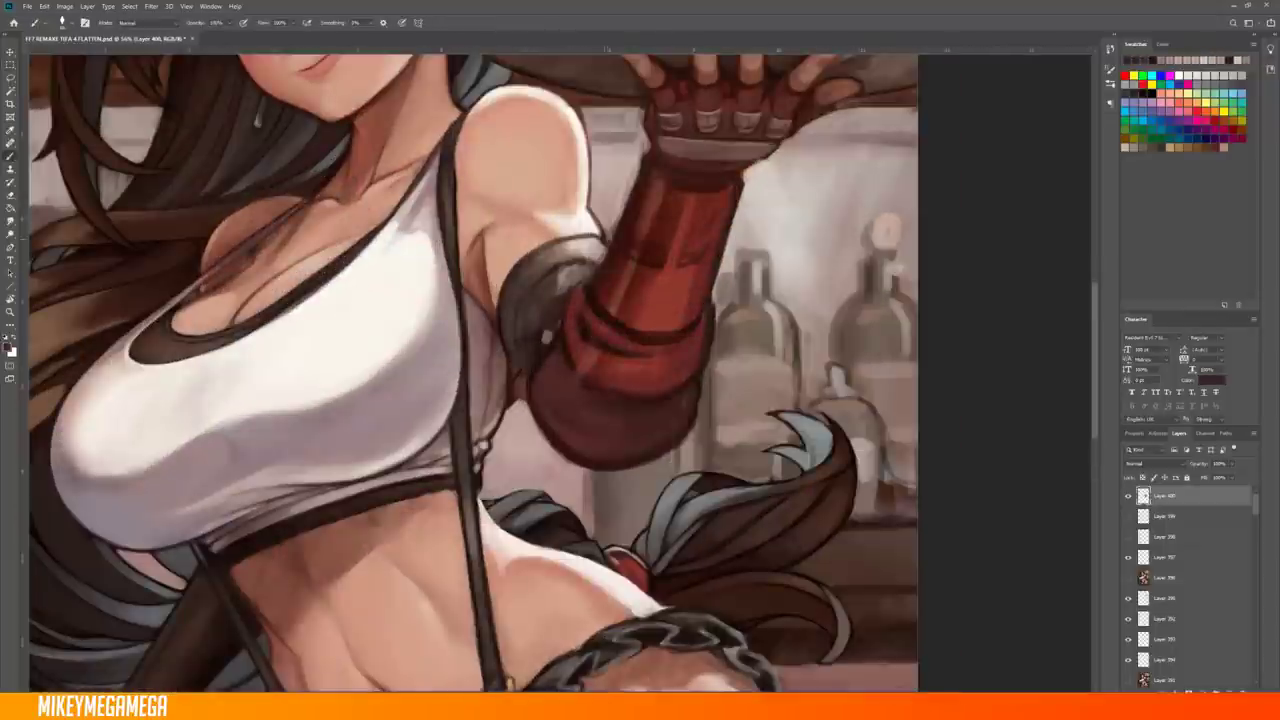
pyautogui.keyDown('alt'); pyautogui.click(590, 259); pyautogui.keyUp('alt')
pyautogui.rightClick(636, 360)
pyautogui.press('Escape')
pyautogui.keyDown('alt'); pyautogui.click(745, 205); pyautogui.keyUp('alt')
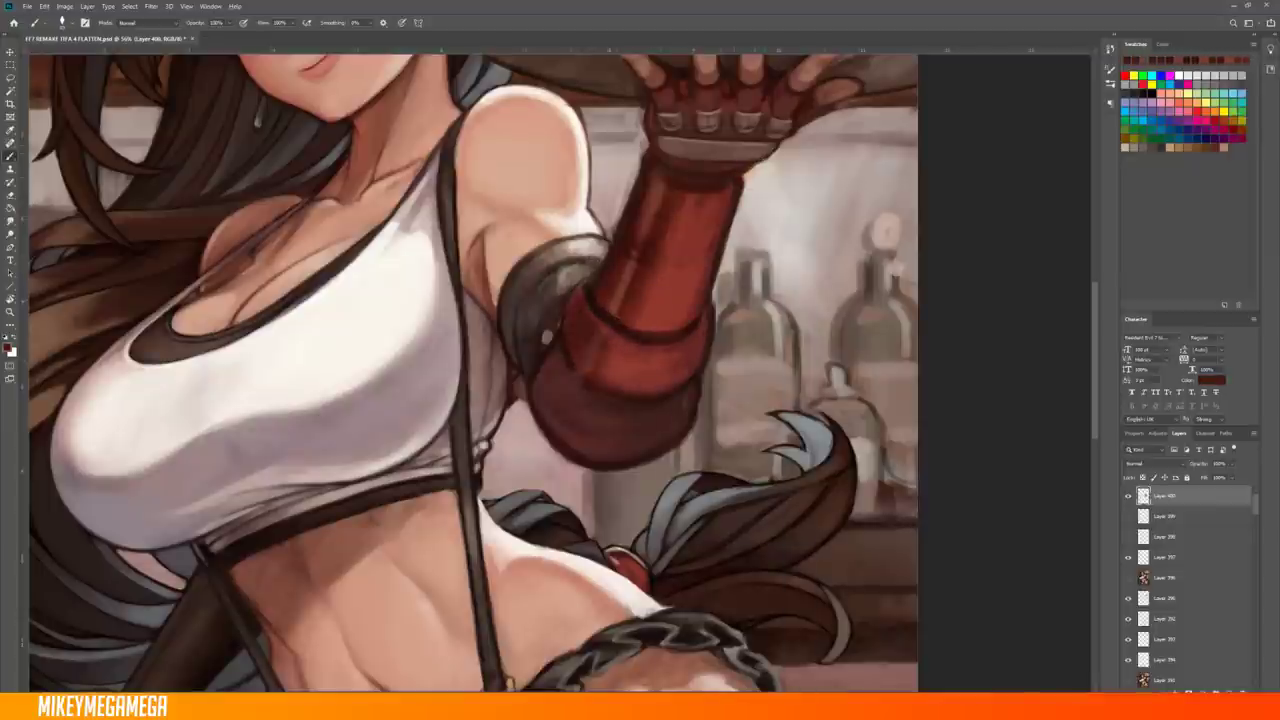
# Paint two rows of round red studs on the dark elbow section of the raised glove
pyautogui.moveTo(548, 395)
pyautogui.mouseDown()
pyautogui.moveTo(562, 422)
pyautogui.moveTo(505, 330)
pyautogui.mouseUp()
pyautogui.scroll(1, 381, 120)
pyautogui.moveTo(381, 120); pyautogui.dragTo(603, 283)
pyautogui.moveTo(534, 428); pyautogui.dragTo(506, 426)
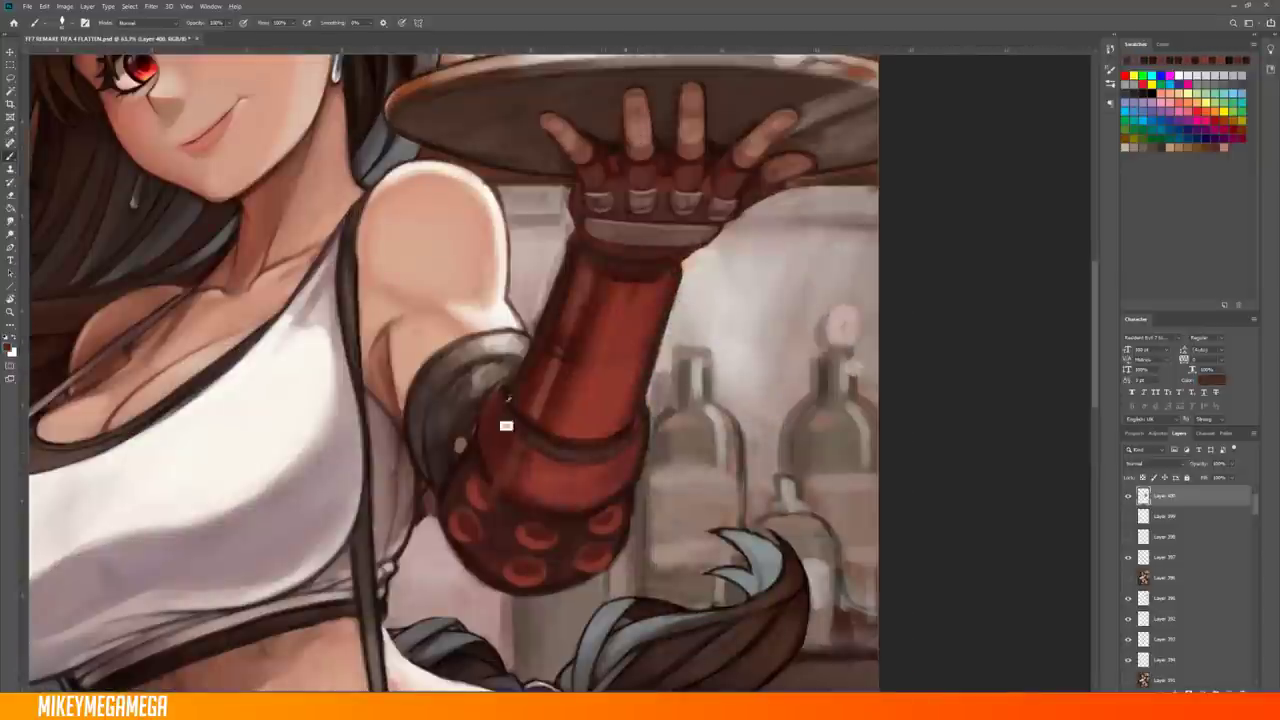
# Blend brighter red along the raised forearm and deepen the shading on its shadowed side
pyautogui.scroll(-1, 730, 160)
pyautogui.scroll(-3, 604, 285)
pyautogui.rightClick(680, 290)
pyautogui.press('Escape')
pyautogui.scroll(3, 648, 313)
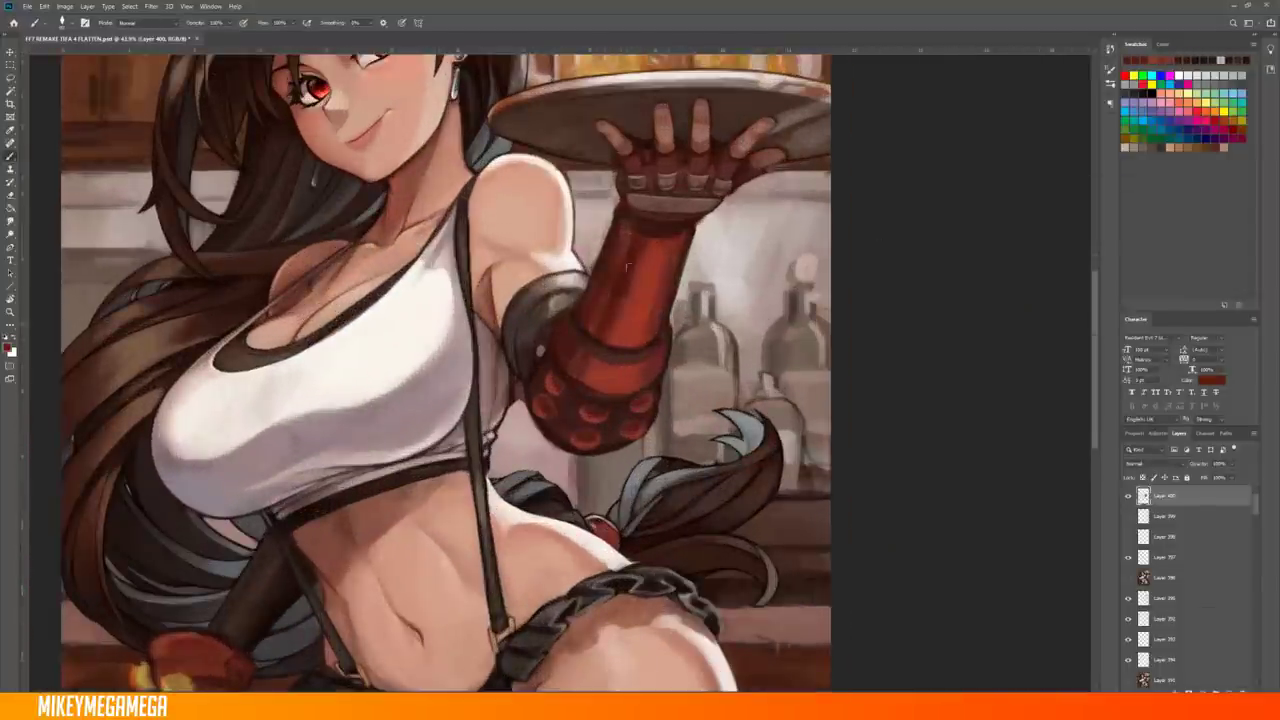
# Paint glove red over the yellow patches on the lower hand's glove and add a grey metal band across its wrist
pyautogui.scroll(-3, 634, 428)
pyautogui.scroll(3, 469, 412)
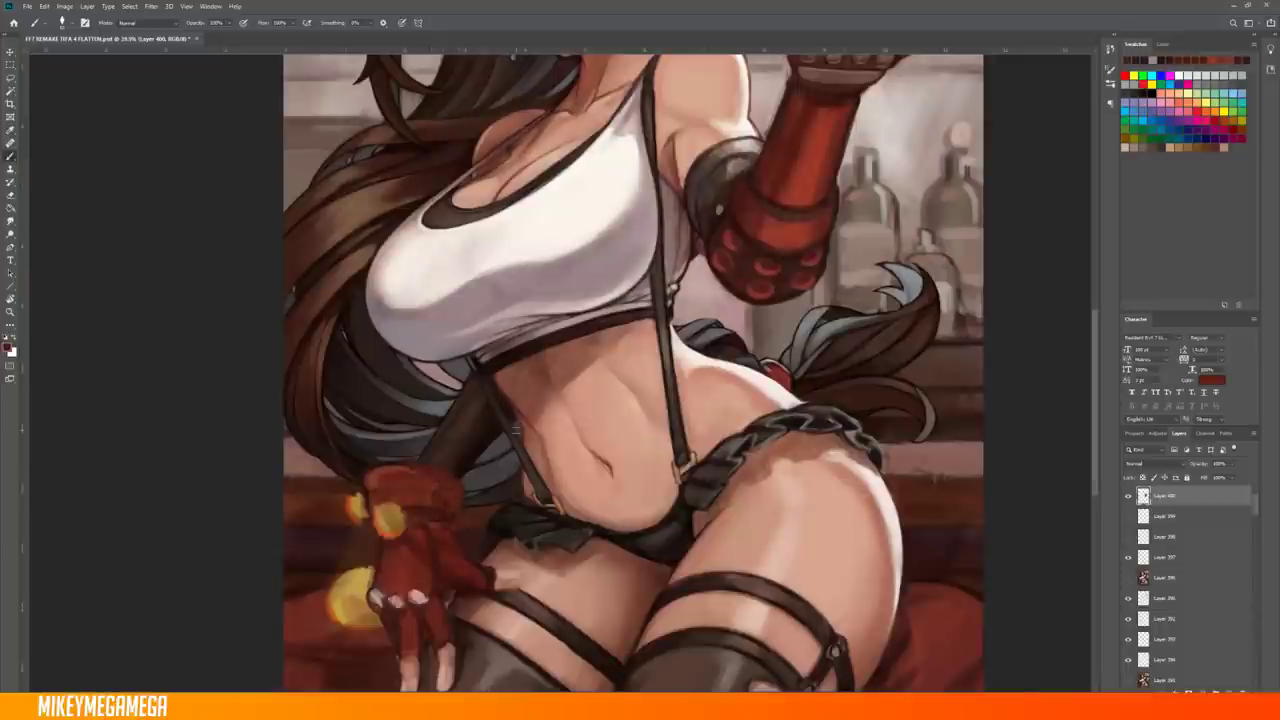
pyautogui.rightClick(393, 518)
pyautogui.press('Escape')
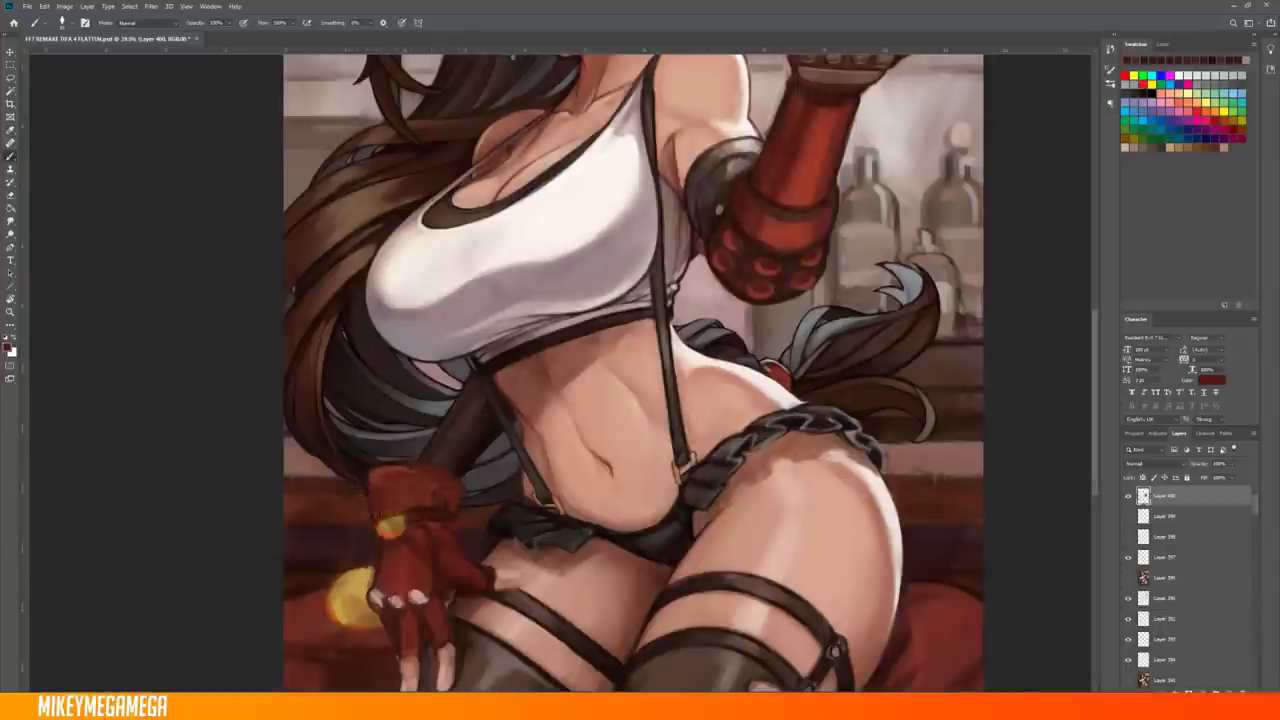
pyautogui.scroll(-1, 403, 533)
pyautogui.scroll(-2, 390, 535)
pyautogui.scroll(3, 374, 531)
pyautogui.keyDown('alt'); pyautogui.click(380, 560); pyautogui.keyUp('alt')
pyautogui.scroll(-3, 389, 594)
pyautogui.scroll(3, 430, 535)
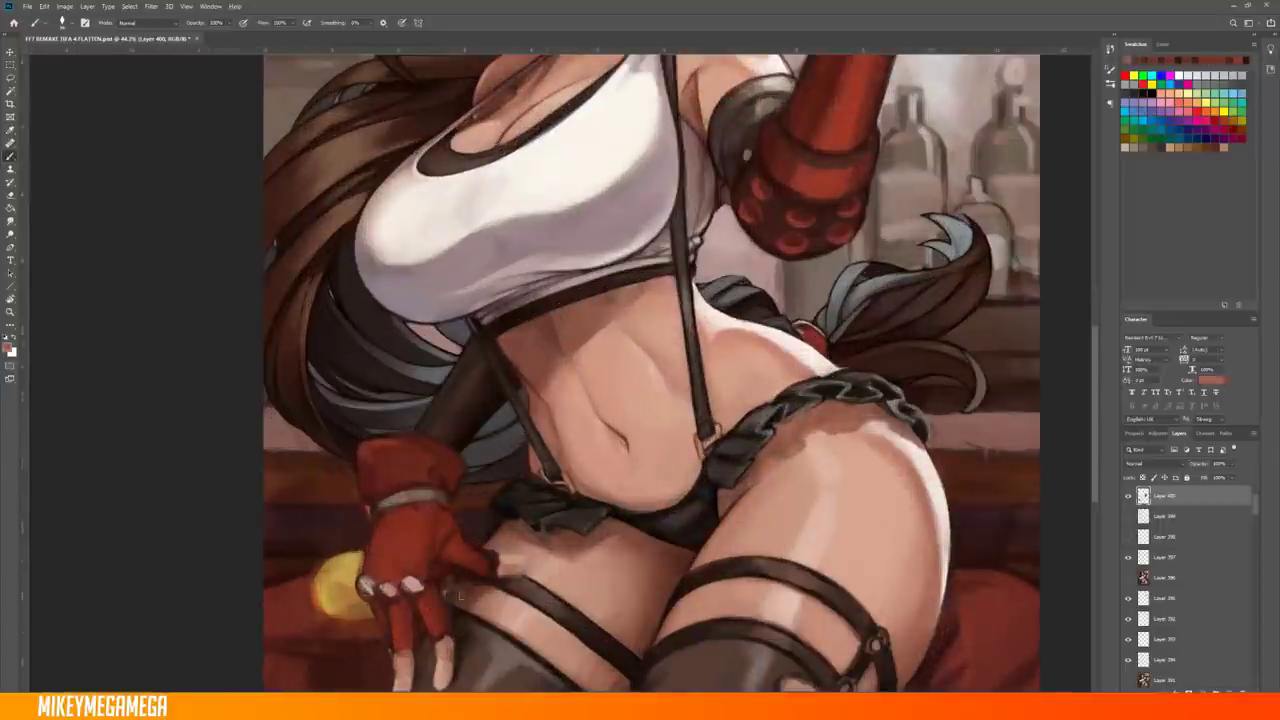
# Deepen the dark gaps around the studs on the raised glove's elbow section with sampled dark reds
pyautogui.scroll(-1, 543, 434)
pyautogui.scroll(4, 600, 352)
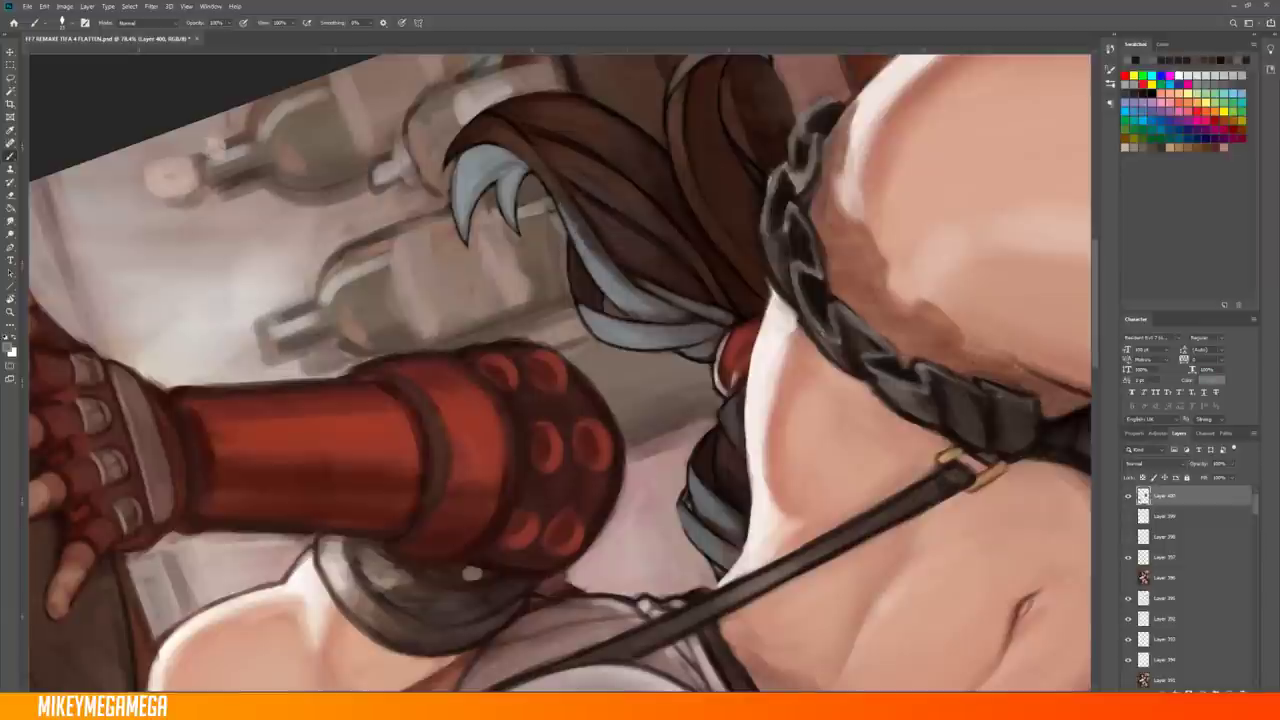
pyautogui.scroll(-3, 881, 198)
pyautogui.moveTo(881, 198); pyautogui.dragTo(851, 274)
pyautogui.scroll(-1, 860, 260)
pyautogui.scroll(4, 532, 346)
pyautogui.keyDown('alt'); pyautogui.click(588, 395); pyautogui.keyUp('alt')
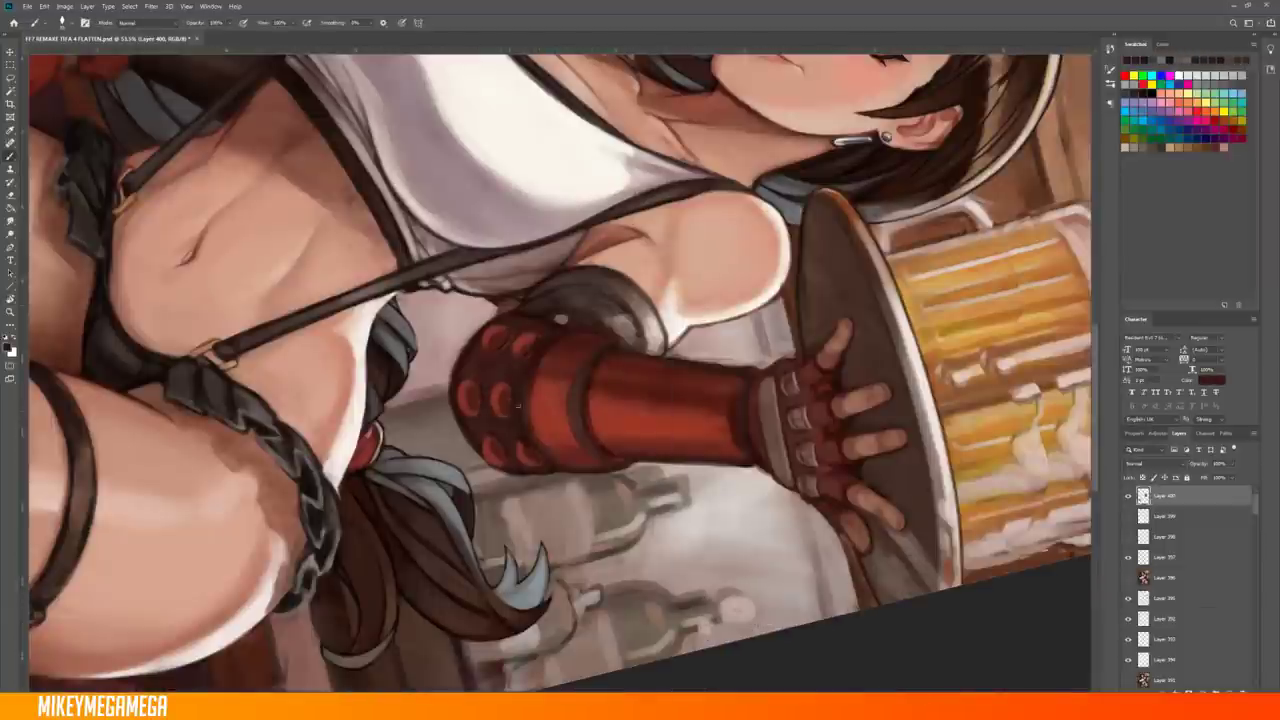
pyautogui.keyDown('alt'); pyautogui.click(523, 458); pyautogui.keyUp('alt')
pyautogui.moveTo(523, 458); pyautogui.dragTo(519, 425)
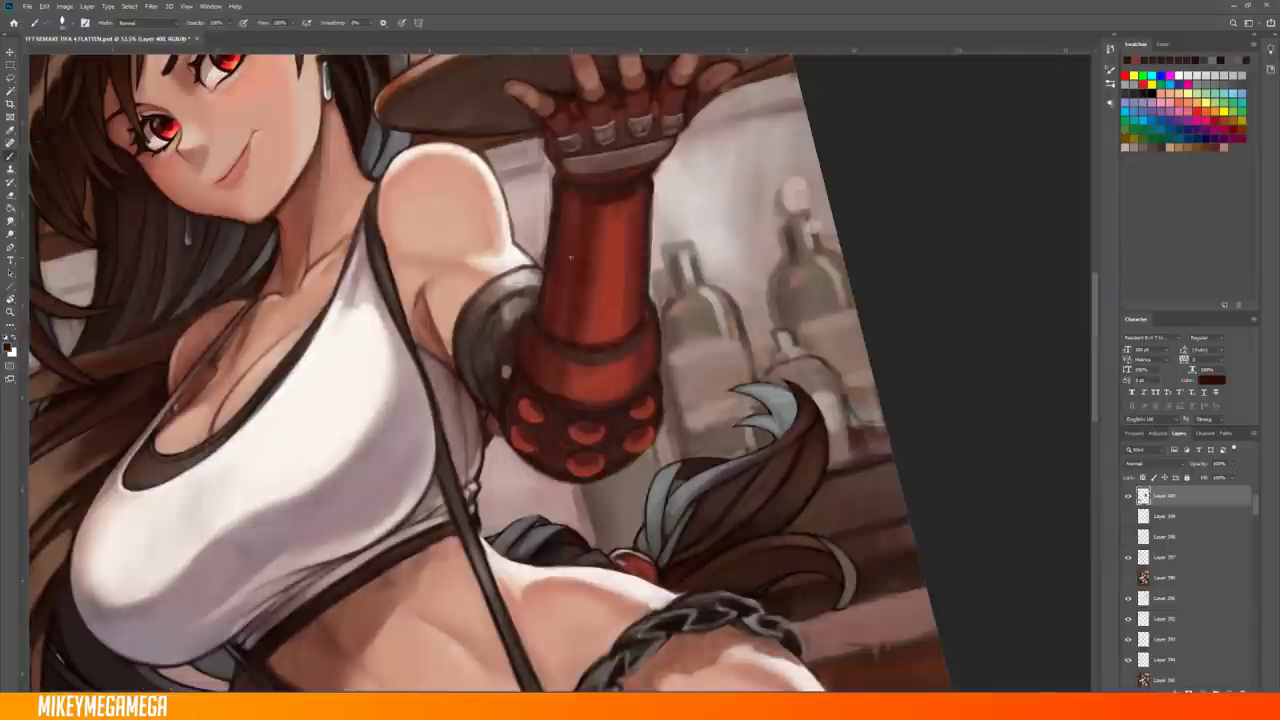
# Paint dark outline bands around the wrist and cuff edges of the raised glove on a Multiply layer
pyautogui.moveTo(653, 190)
pyautogui.mouseDown()
pyautogui.moveTo(760, 230)
pyautogui.moveTo(585, 322)
pyautogui.mouseUp()
pyautogui.scroll(-5, 646, 404)
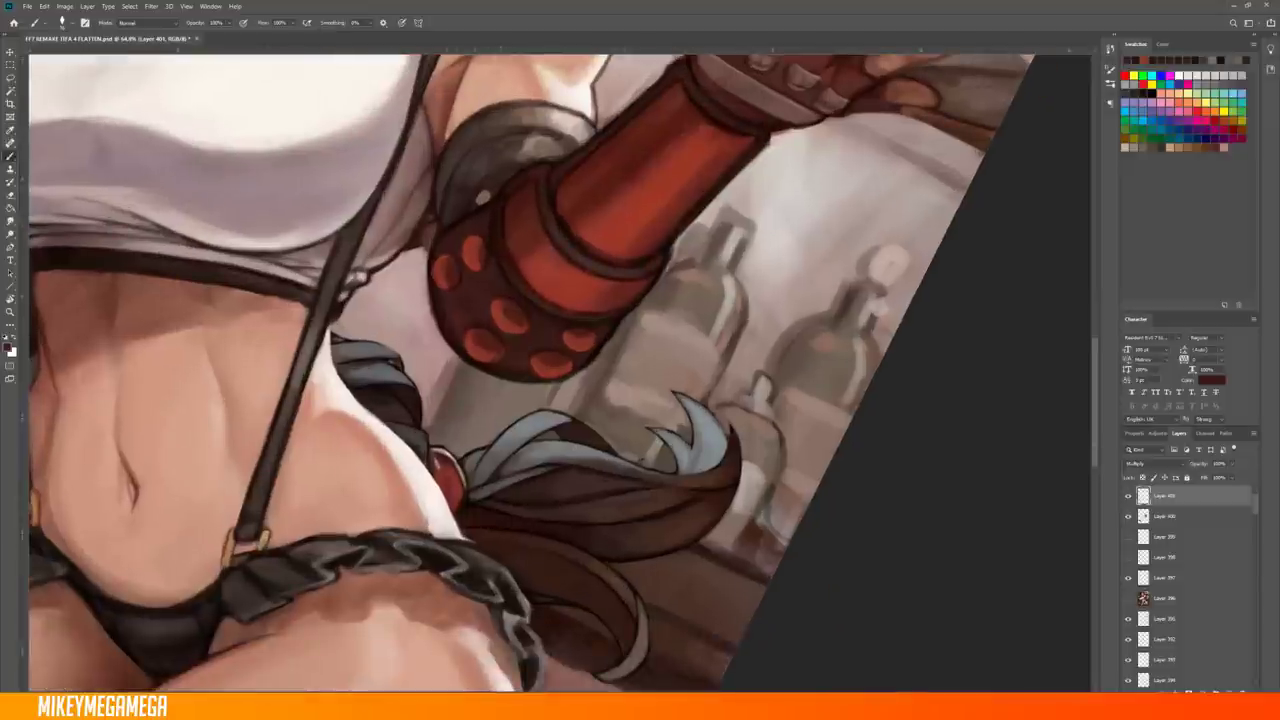
pyautogui.press('r')
pyautogui.press('Escape')
pyautogui.scroll(1, 820, 251)
pyautogui.scroll(2, 530, 257)
pyautogui.press('b')
# Add grey metal trim along the raised glove's cuff bands on new layers, clean its edges with sampled tones, and save the file
pyautogui.hotkey('ctrl', 'shift', 'alt', 'n')
pyautogui.hotkey('ctrl', 'shift', 'alt', 'n')
pyautogui.moveTo(730, 264); pyautogui.dragTo(727, 326)
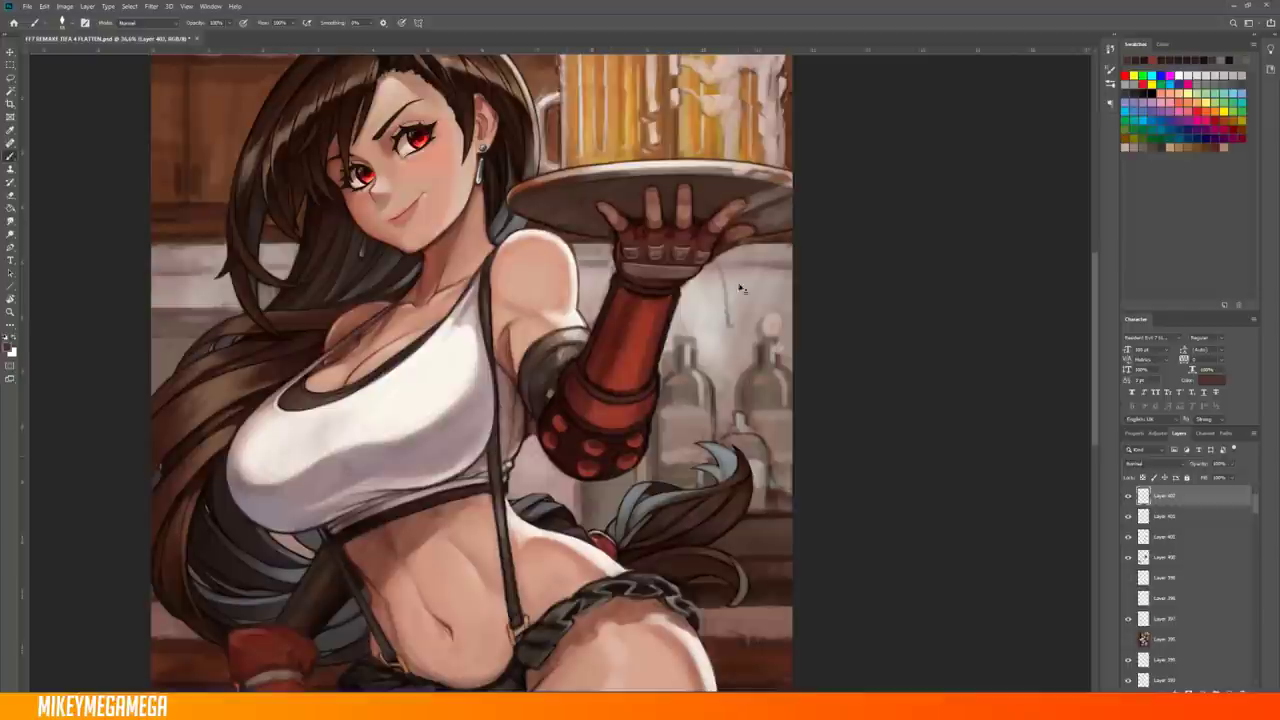
pyautogui.keyDown('alt'); pyautogui.click(577, 421); pyautogui.keyUp('alt')
pyautogui.keyDown('alt'); pyautogui.click(558, 410); pyautogui.keyUp('alt')
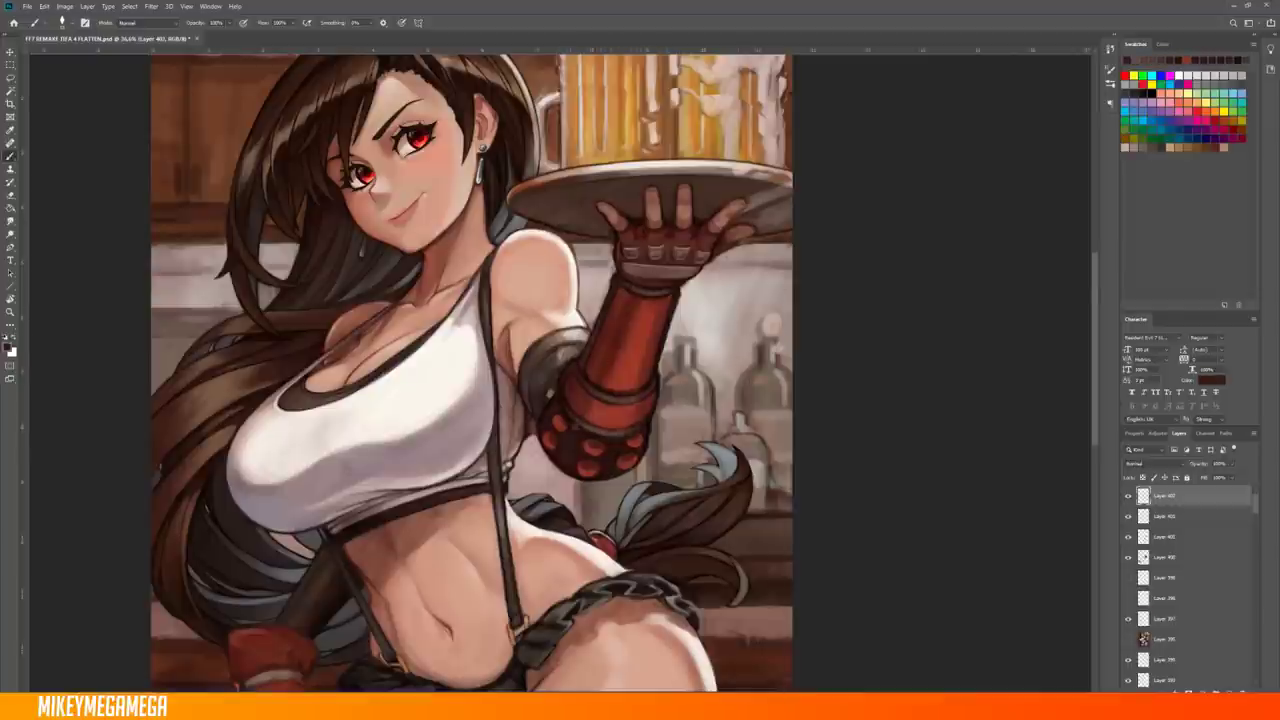
pyautogui.scroll(2, 577, 415)
pyautogui.scroll(-1, 600, 390)
pyautogui.keyDown('alt'); pyautogui.click(700, 330); pyautogui.keyUp('alt')
pyautogui.keyDown('alt'); pyautogui.click(789, 312); pyautogui.keyUp('alt')
pyautogui.scroll(-2, 789, 312)
pyautogui.scroll(-2, 789, 312)
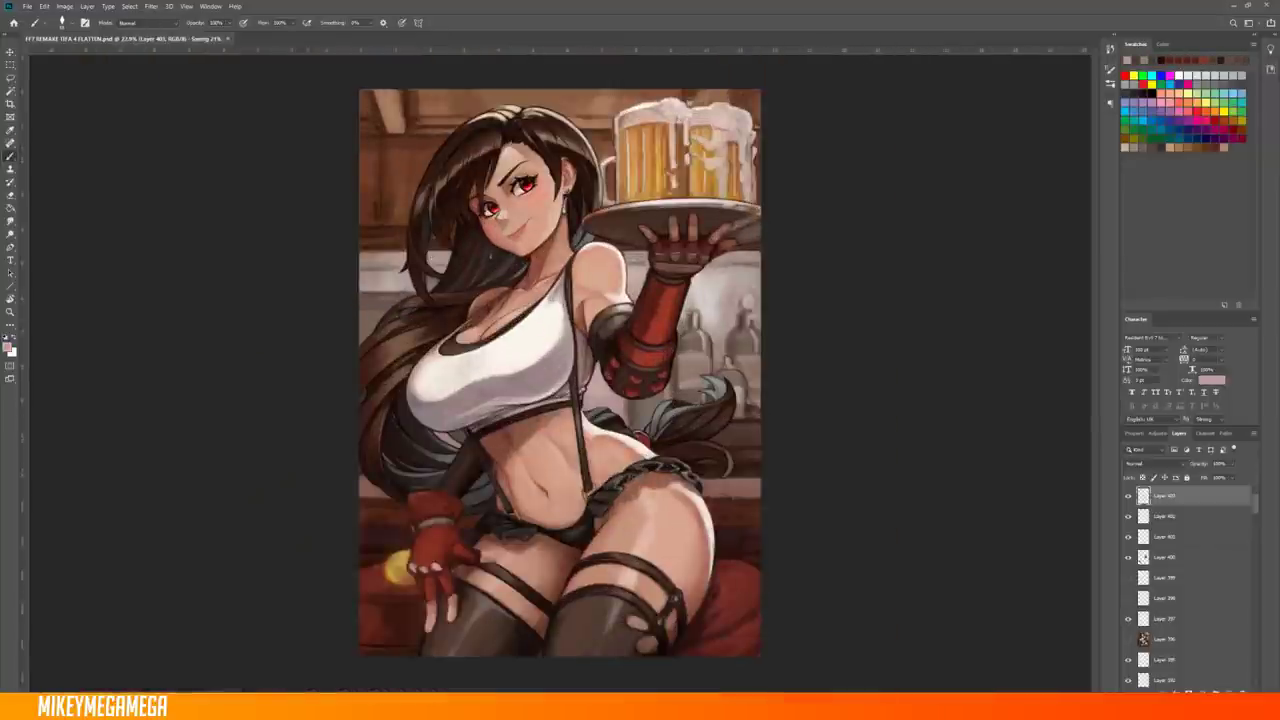
# Adjust a lassoed part of the merged artwork on its own layer with Free Transform
pyautogui.scroll(3, 700, 230)
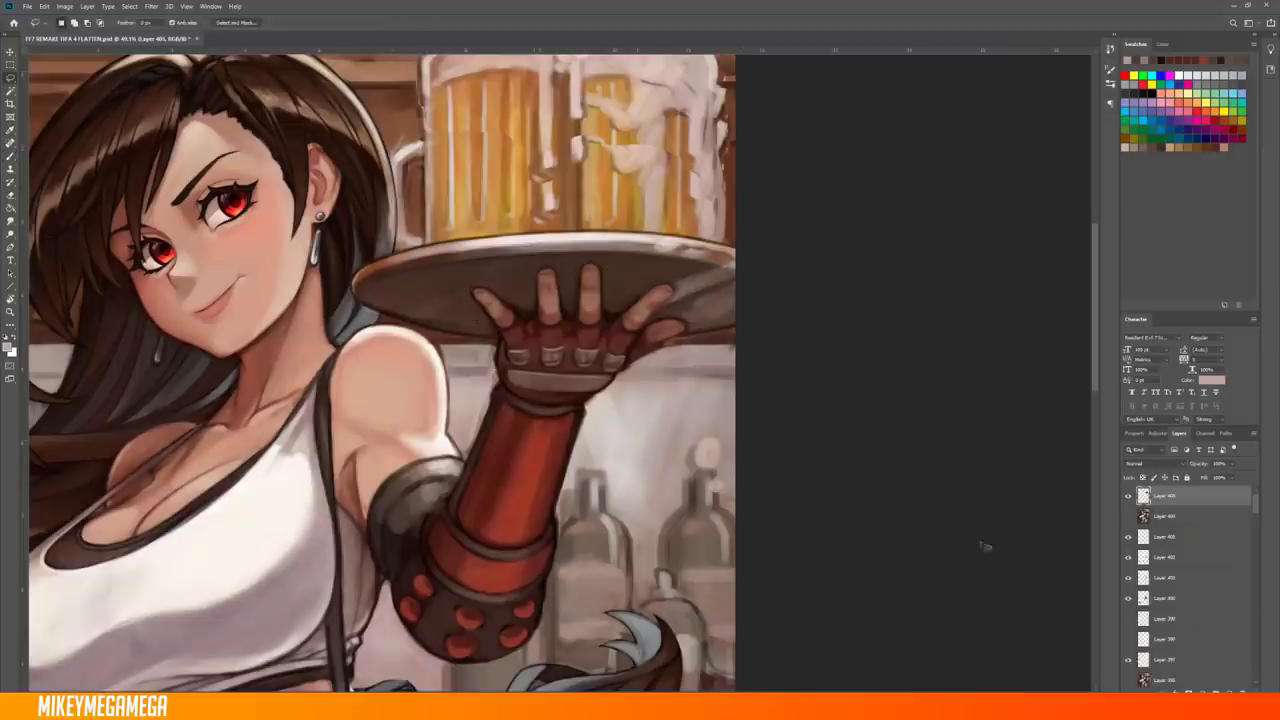
pyautogui.hotkey('ctrl', 't')
pyautogui.press('Return')
pyautogui.scroll(-2, 860, 129)
pyautogui.scroll(1, 923, 200)
pyautogui.press('l')
pyautogui.scroll(1, 708, 234)
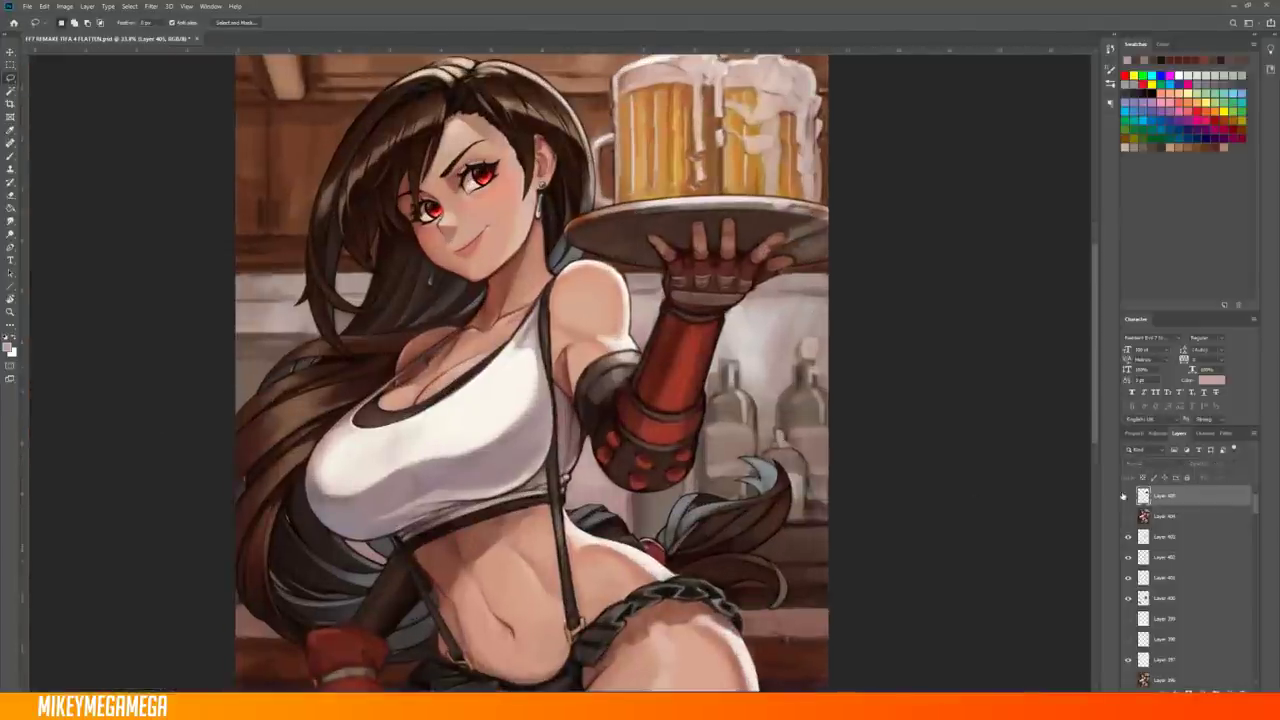
# Paint fine dark strands into the hair around the head on a new layer using sampled browns
pyautogui.press('m')
pyautogui.scroll(-2, 600, 240)
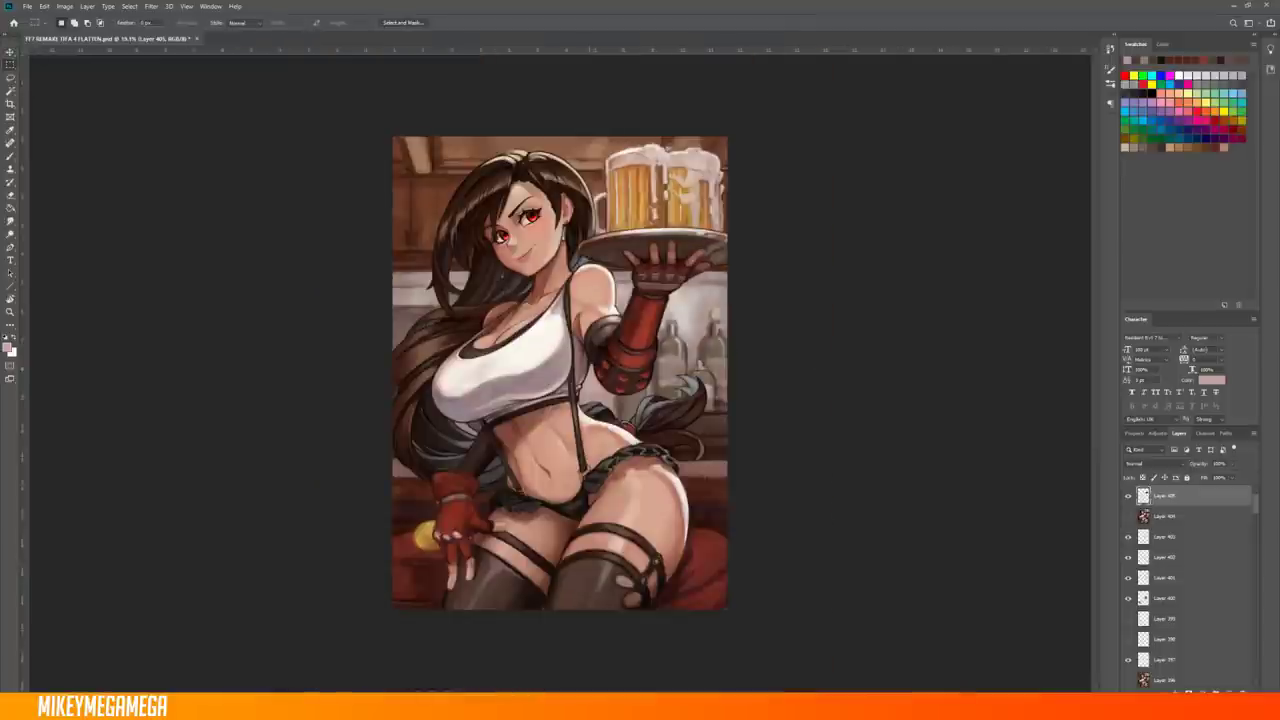
pyautogui.scroll(5, 568, 444)
pyautogui.press('b')
pyautogui.hotkey('ctrl', 'shift', 'alt', 'n')
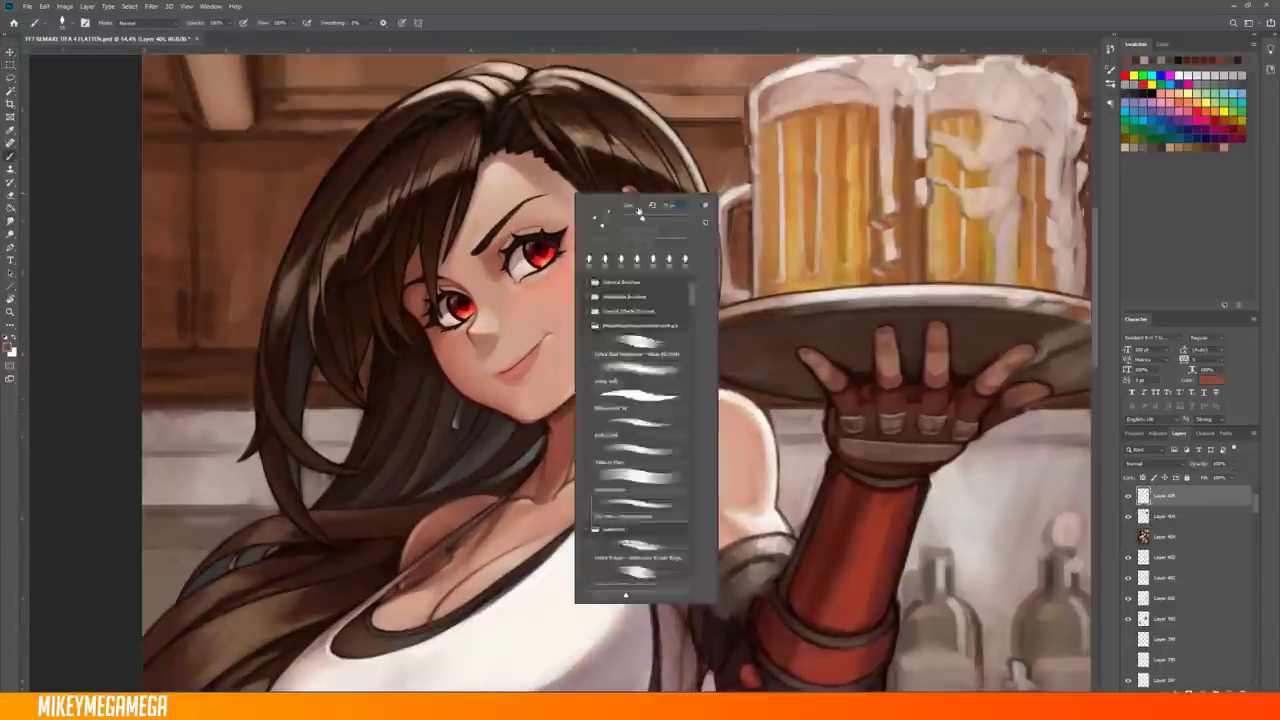
pyautogui.hotkey('ctrl', 'shift', 'alt', 'n')
pyautogui.keyDown('alt'); pyautogui.click(390, 228); pyautogui.keyUp('alt')
pyautogui.scroll(2, 390, 228)
pyautogui.scroll(-3, 390, 228)
pyautogui.scroll(3, 640, 300)
pyautogui.scroll(2, 640, 300)
pyautogui.rightClick(500, 192)
pyautogui.press('Escape')
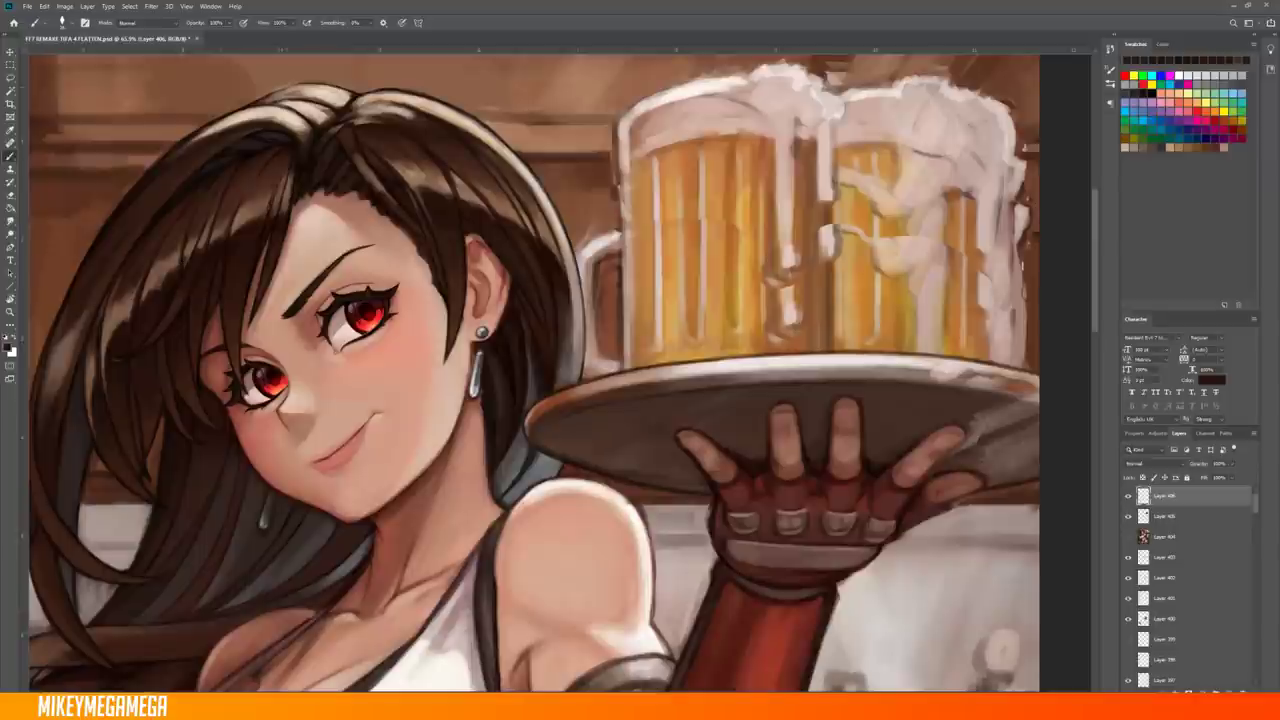
# Flip the canvas horizontally and review the whole figure in mirrored view
pyautogui.scroll(-4, 640, 360)
pyautogui.scroll(4, 560, 420)
pyautogui.scroll(-4, 555, 485)
pyautogui.press('h')
pyautogui.scroll(4, 431, 292)
pyautogui.scroll(-4, 431, 292)
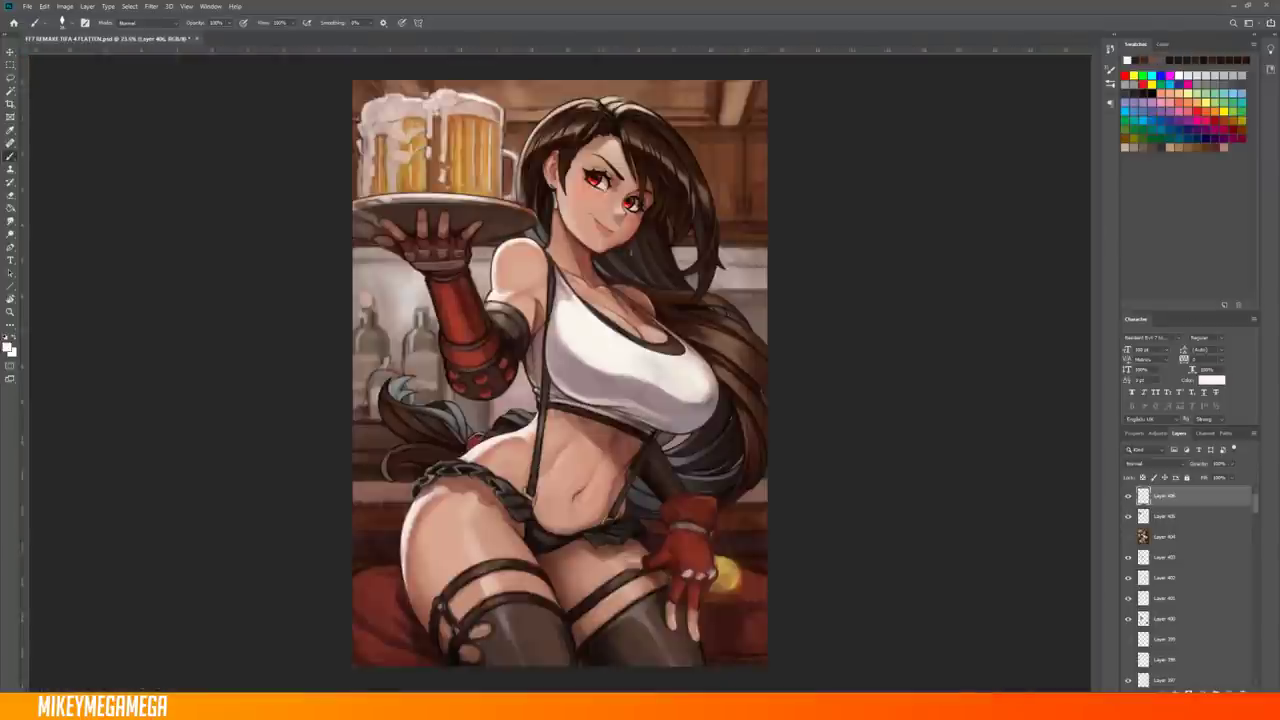
# Touch up the mirrored figure with sampled tones and add a new layer for further corrections
pyautogui.scroll(4, 431, 292)
pyautogui.press('r')
pyautogui.keyDown('alt'); pyautogui.click(406, 481); pyautogui.keyUp('alt')
pyautogui.moveTo(406, 300); pyautogui.dragTo(406, 470)
pyautogui.scroll(-4, 406, 470)
pyautogui.press('Escape')
pyautogui.press('r')
pyautogui.scroll(3, 640, 370)
pyautogui.hotkey('ctrl', 'shift', 'alt', 'n')
pyautogui.scroll(3, 640, 370)
pyautogui.scroll(-4, 510, 237)
pyautogui.press('Escape')
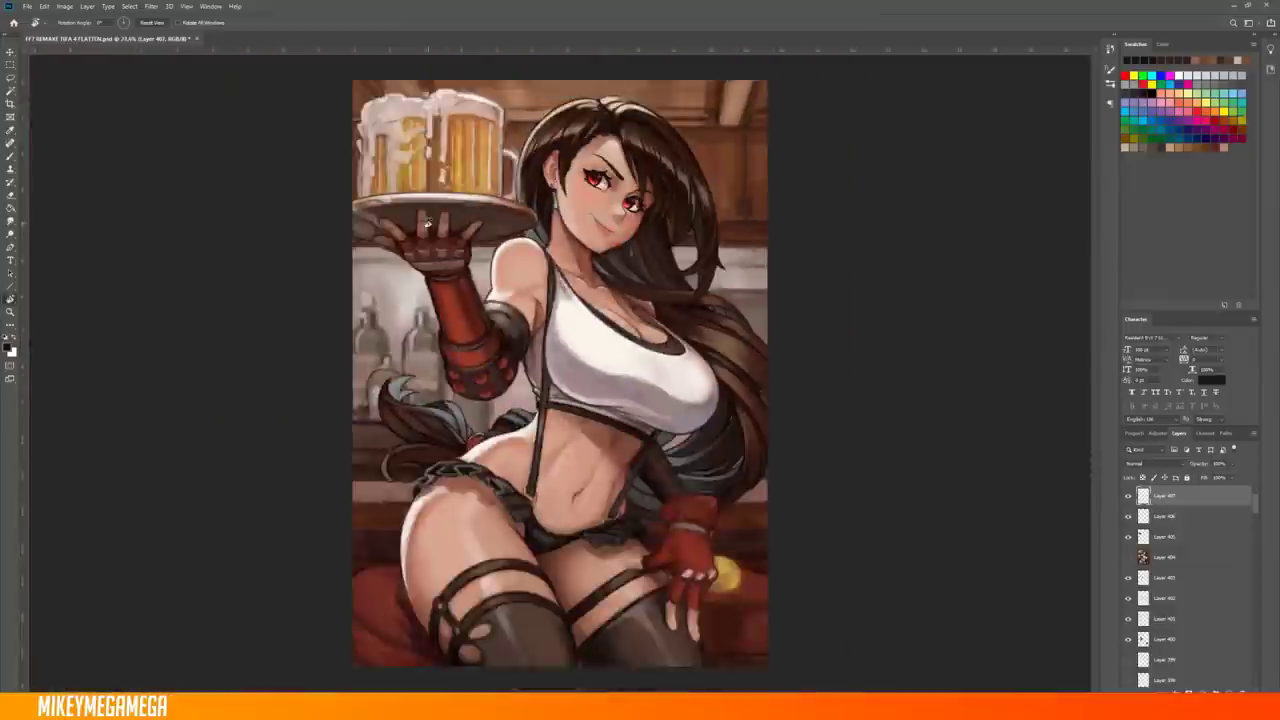
# Add a layer set to Multiply and shade the skin around the neck and chest with a sampled skin tone
pyautogui.scroll(4, 605, 262)
pyautogui.rightClick(605, 262)
pyautogui.press('Escape')
pyautogui.hotkey('ctrl', 'shift', 'alt', 'n')
pyautogui.click(1150, 463)
pyautogui.click(1150, 485)
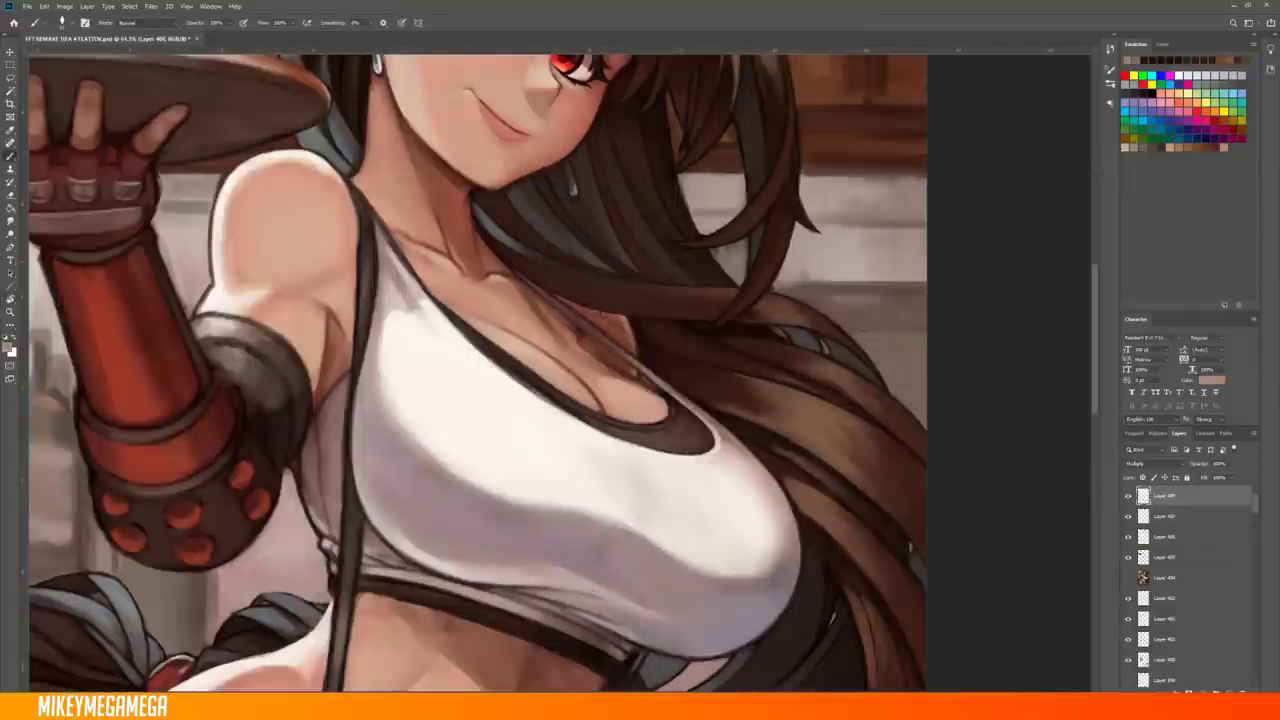
pyautogui.scroll(-4, 560, 370)
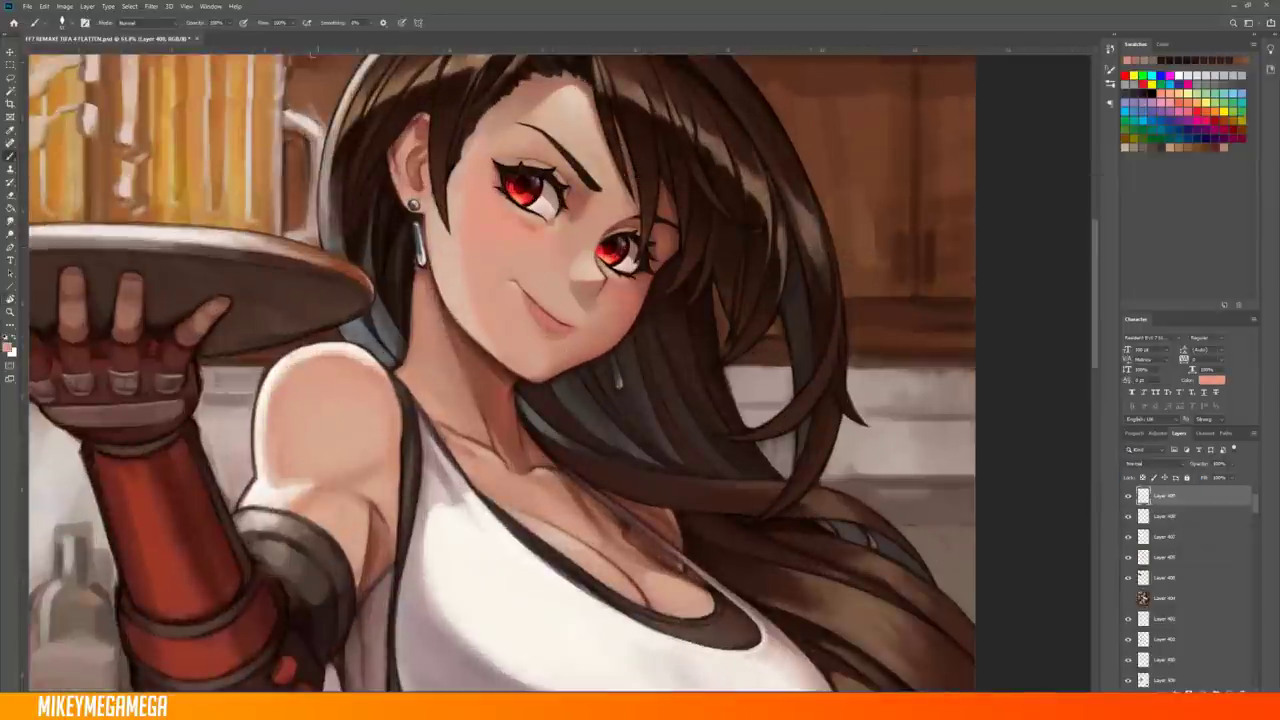
# Glaze soft coral skin tones over the face with the brush flow lowered to 10%
pyautogui.scroll(2, 531, 270)
pyautogui.rightClick(505, 245)
pyautogui.press('Escape')
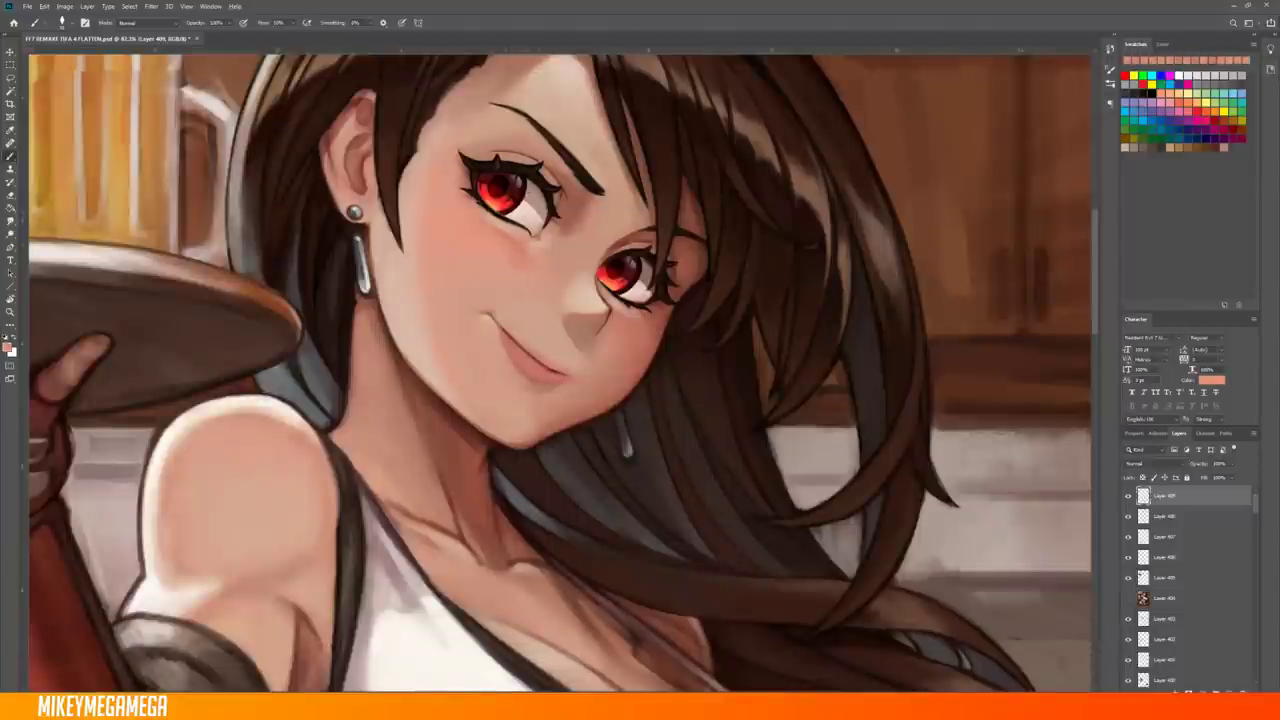
pyautogui.moveTo(511, 262); pyautogui.dragTo(562, 300)
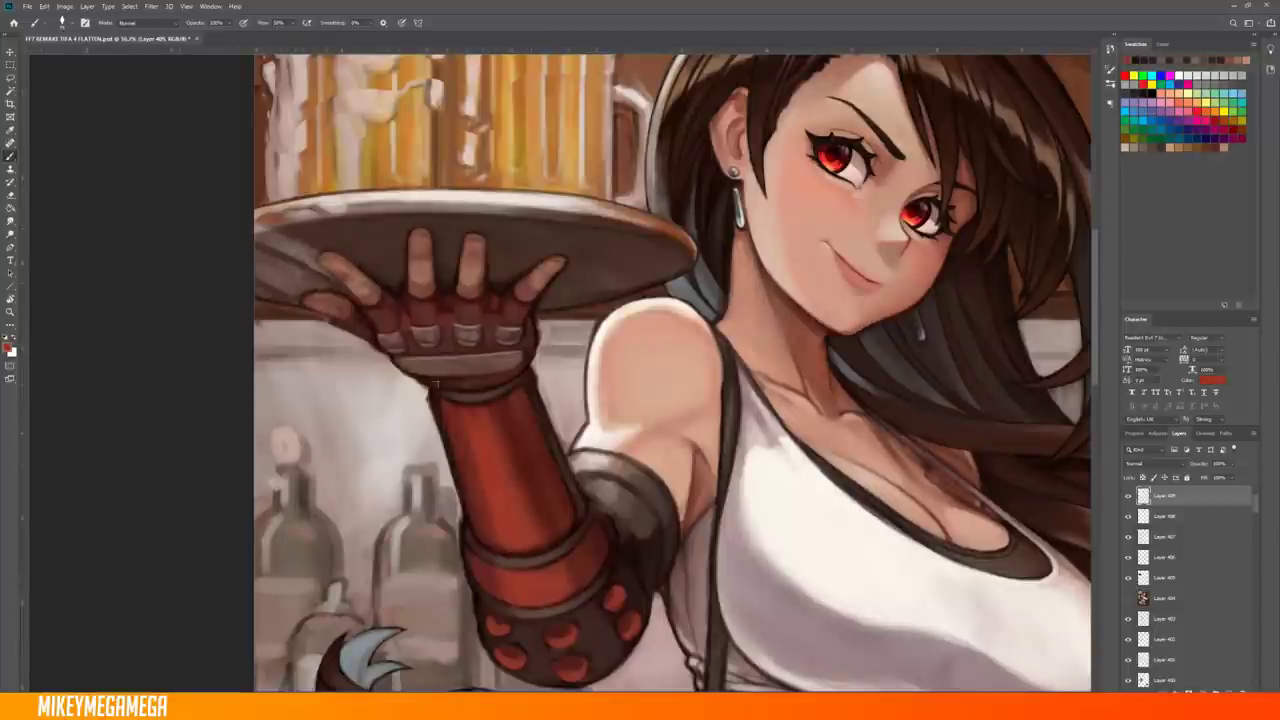
# Paint lighter skin highlights on the fingertips of the raised hand under the tray
pyautogui.moveTo(562, 300); pyautogui.dragTo(380, 242)
pyautogui.moveTo(543, 295); pyautogui.dragTo(474, 240)
pyautogui.scroll(1, 750, 235)
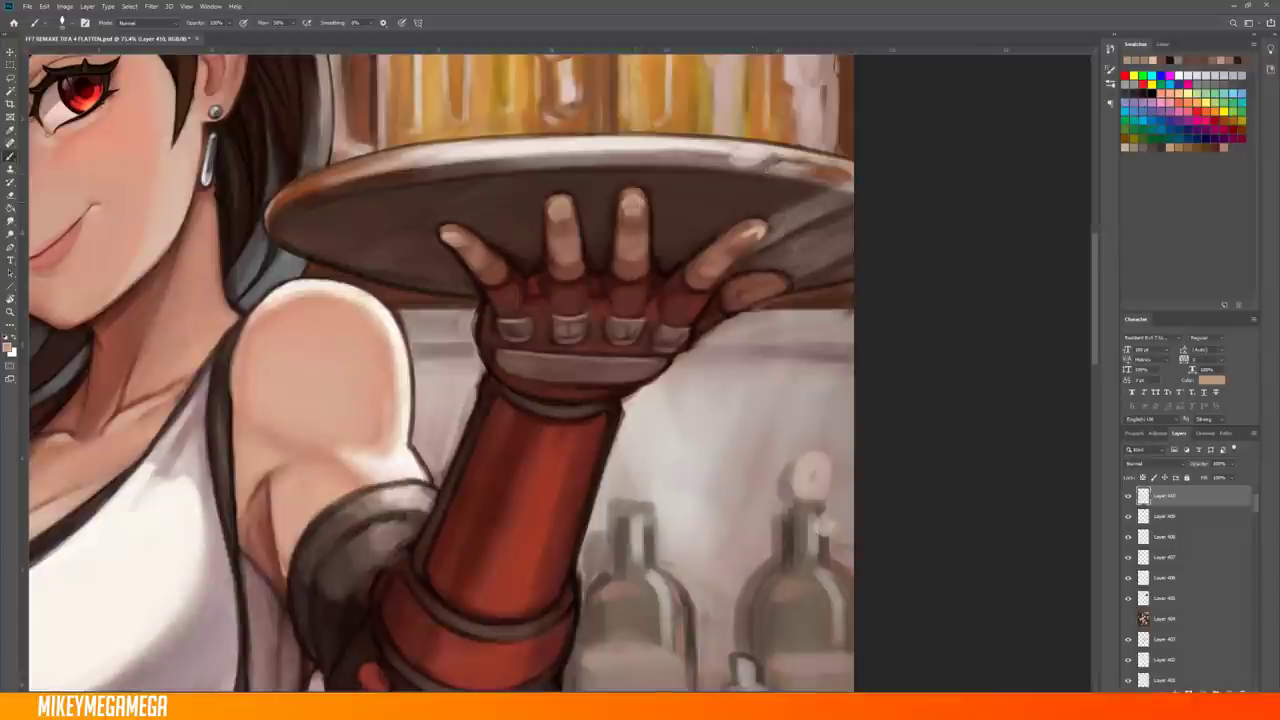
pyautogui.rightClick(762, 285)
pyautogui.press('Escape')
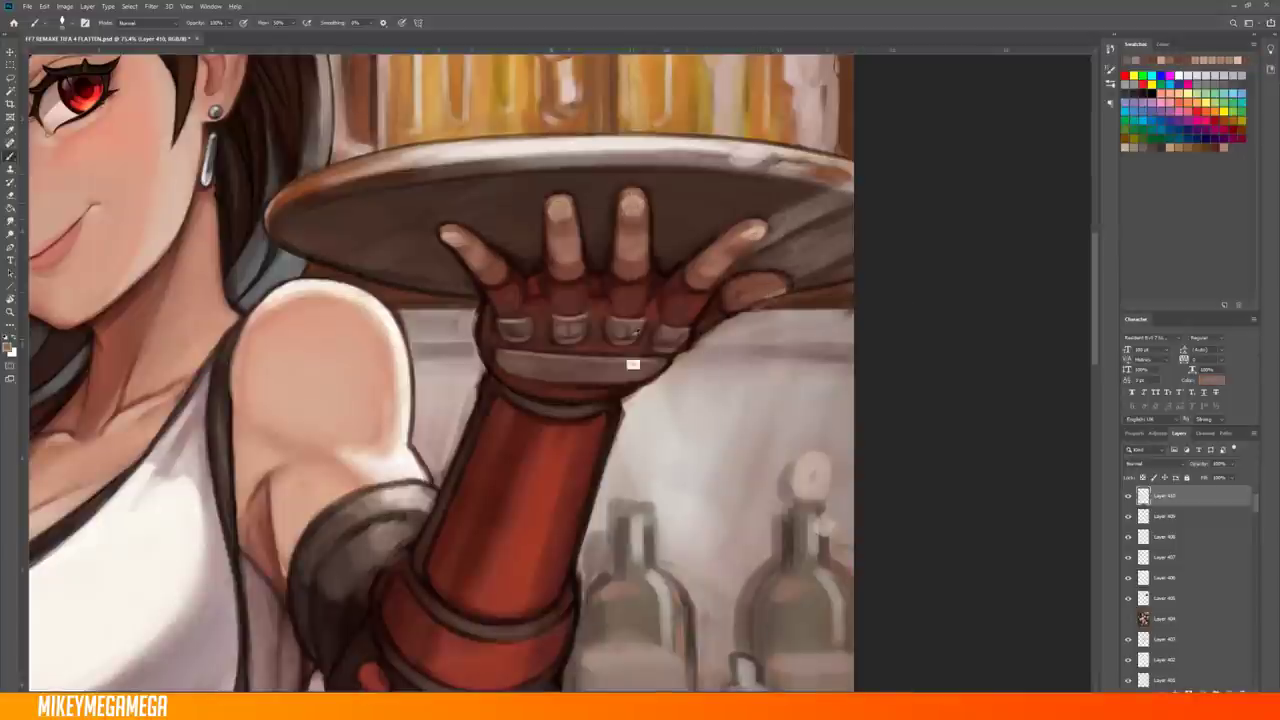
# Add a pale rim light along the outer edge of the raised glove's cuff and refine its dark edges with sampled browns
pyautogui.scroll(-5, 504, 360)
pyautogui.scroll(-3, 504, 360)
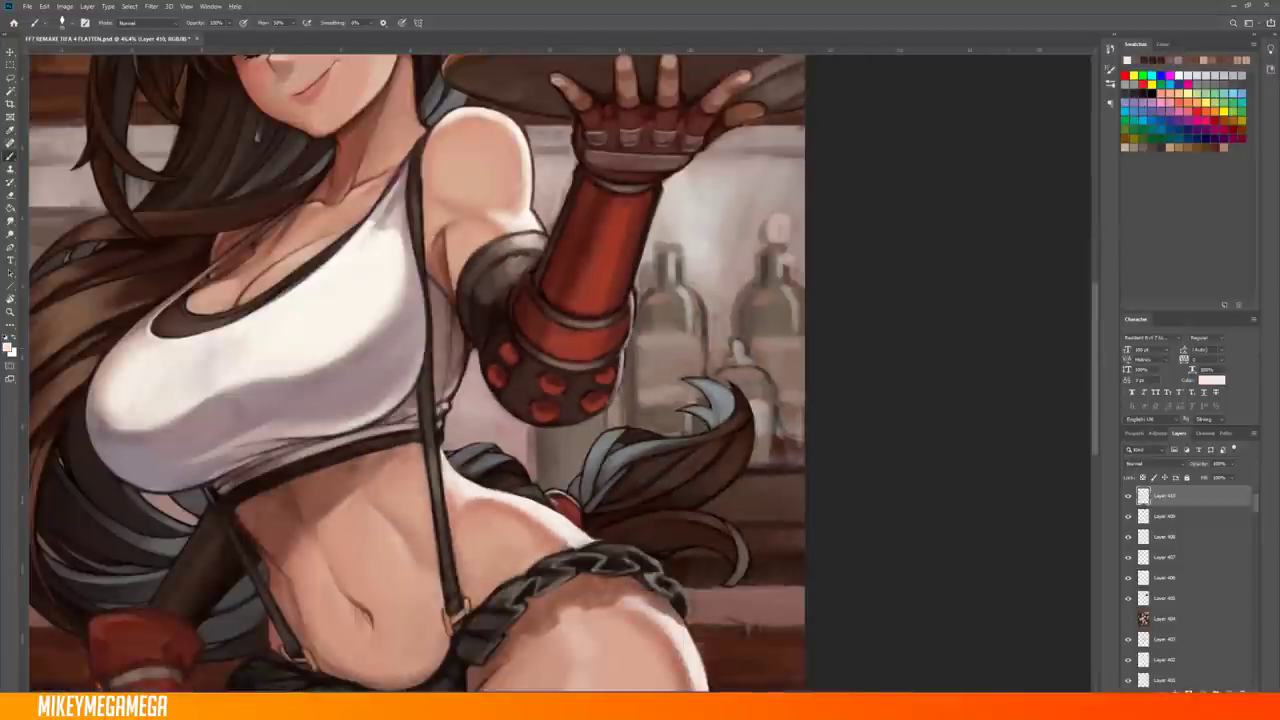
pyautogui.keyDown('alt'); pyautogui.click(513, 313); pyautogui.keyUp('alt')
pyautogui.scroll(3, 513, 313)
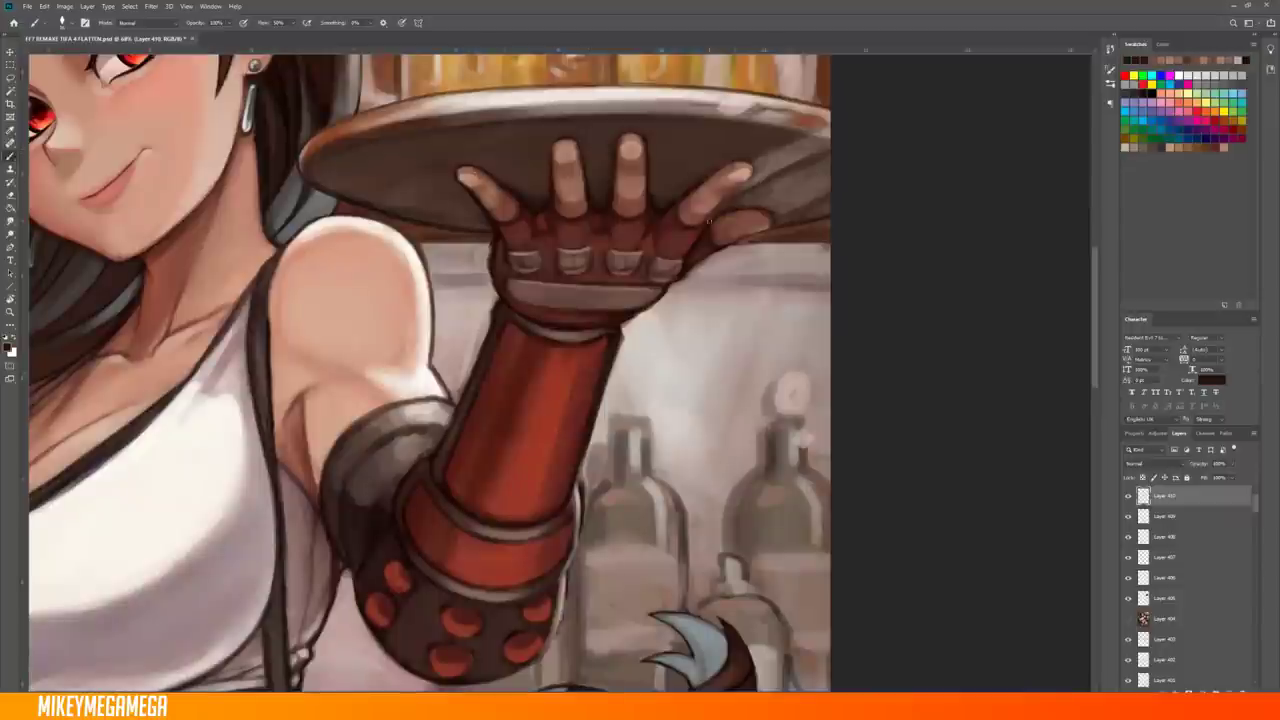
pyautogui.scroll(-5, 520, 320)
pyautogui.scroll(4, 520, 320)
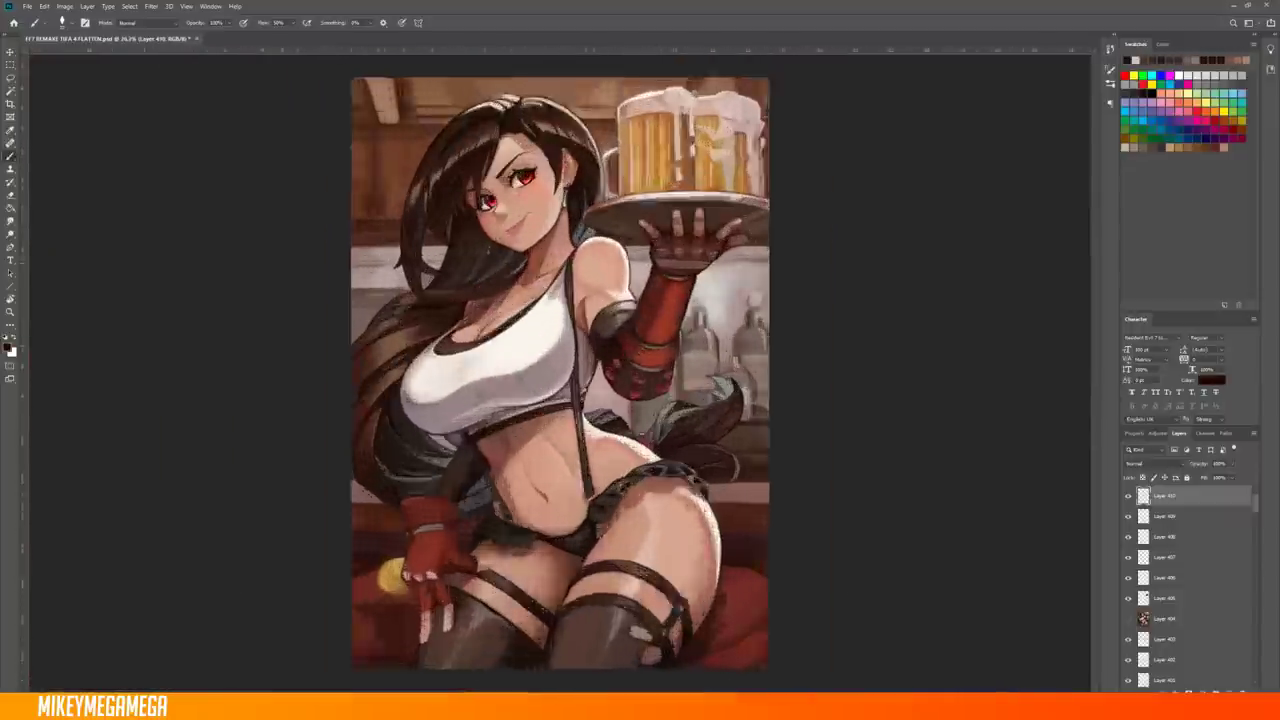
# Shade the selected forearm of the raised glove with a pale blue-grey on a new Multiply layer
pyautogui.hotkey('ctrl', 'shift', 'alt', 'n')
pyautogui.rightClick(550, 292)
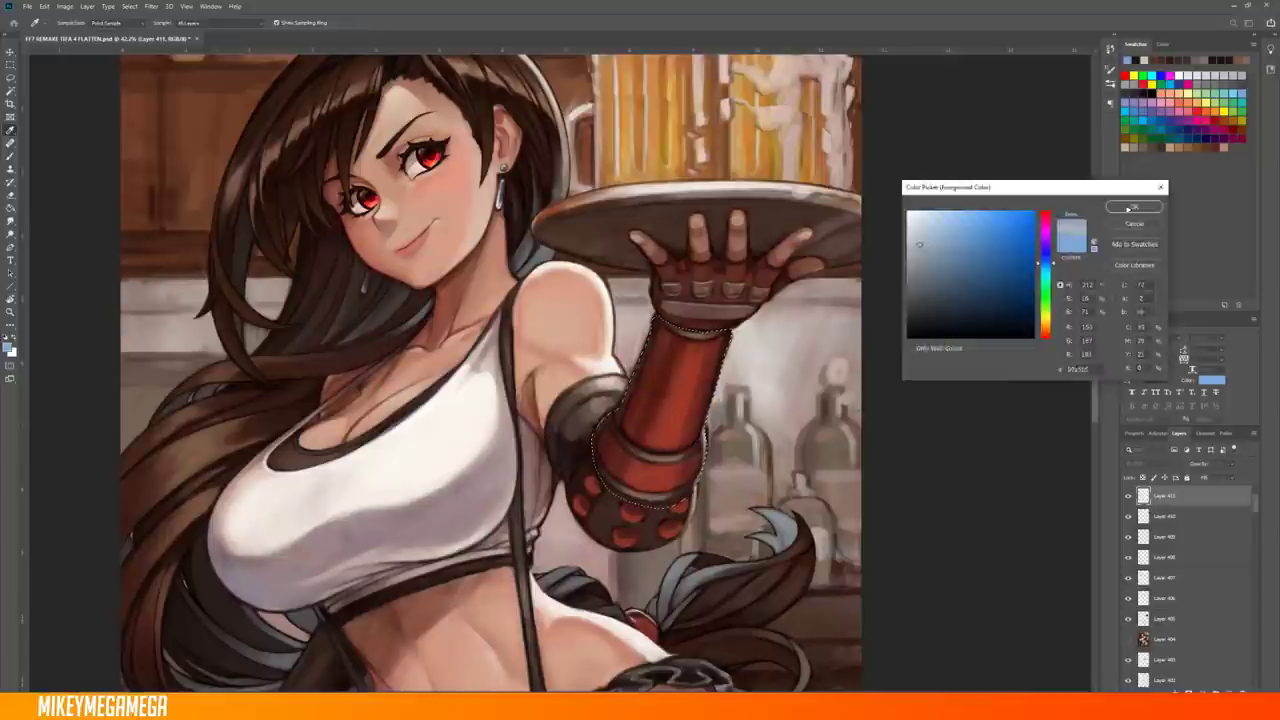
pyautogui.scroll(-3, 490, 370)
pyautogui.rightClick(571, 290)
pyautogui.press('Escape')
pyautogui.scroll(3, 490, 370)
pyautogui.rightClick(500, 214)
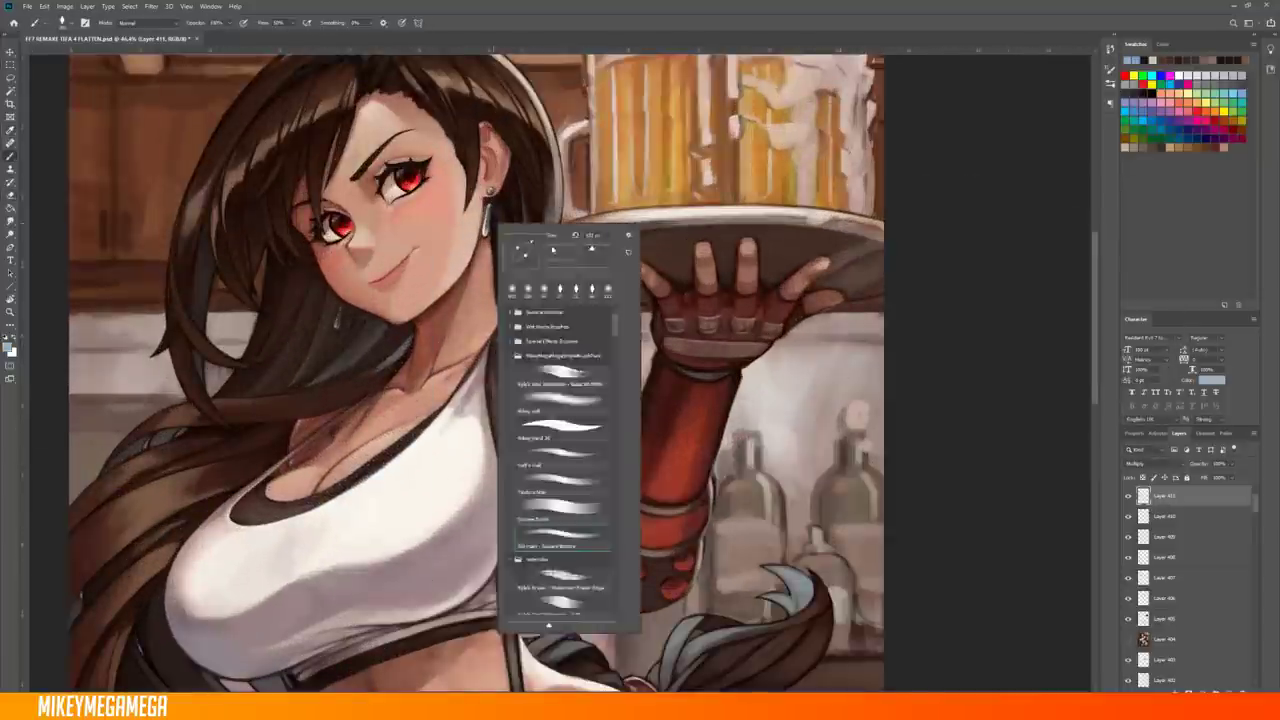
pyautogui.press('Escape')
pyautogui.moveTo(600, 400); pyautogui.dragTo(600, 200)
pyautogui.press('r')
pyautogui.press('Escape')
pyautogui.hotkey('ctrl', '0')
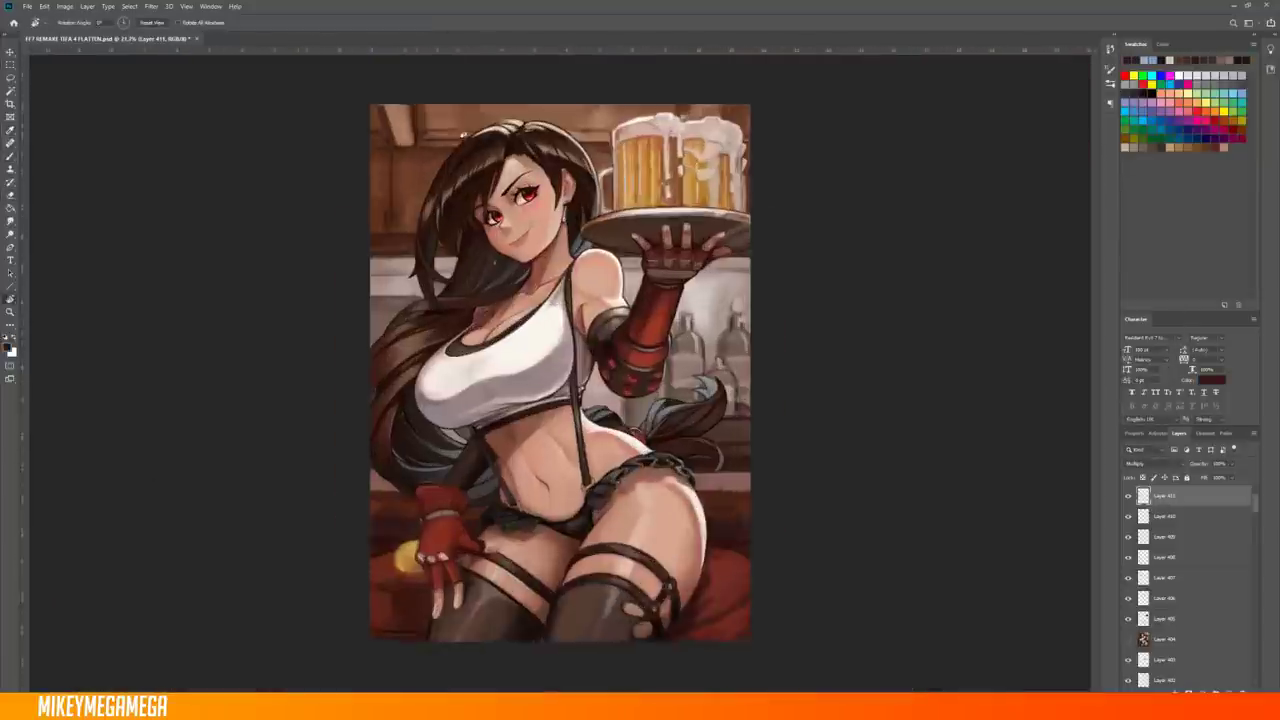
# Lasso the stomach around the navel for adjustment and refine the lower belly's edge with a sampled dark tone
pyautogui.scroll(3, 560, 400)
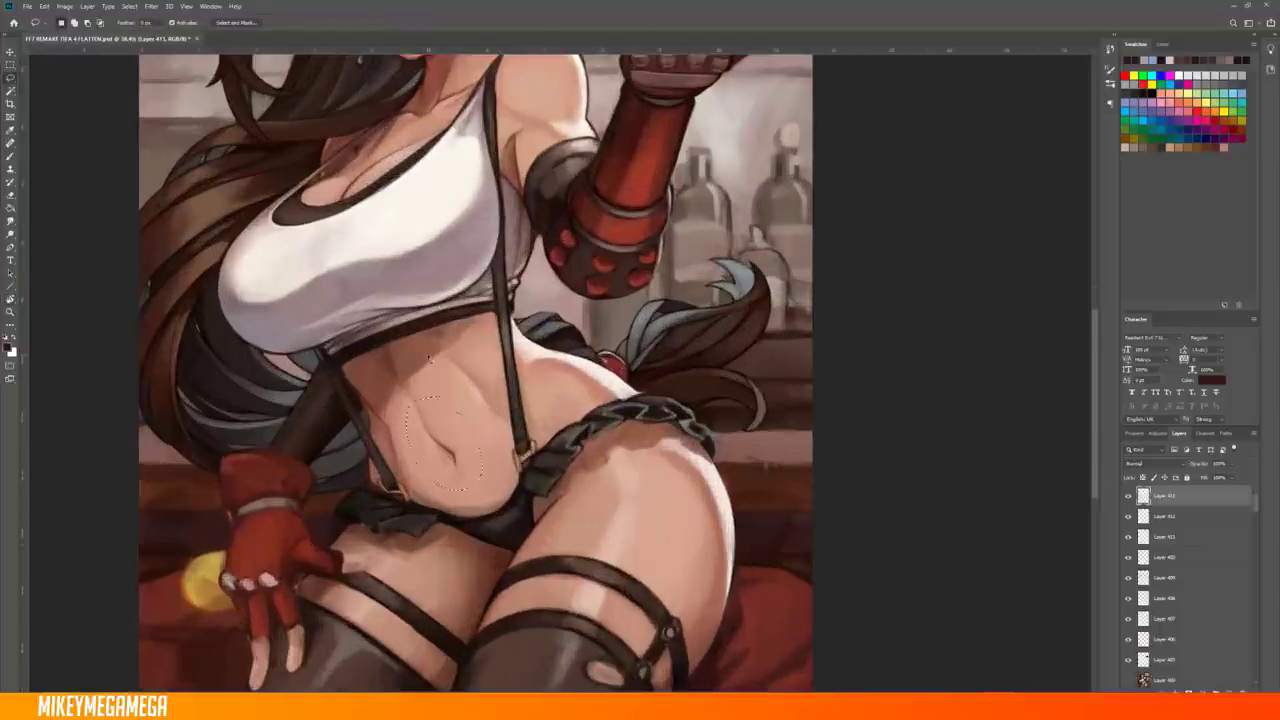
pyautogui.hotkey('ctrl', '0')
pyautogui.press('m')
pyautogui.press('b')
pyautogui.scroll(3, 581, 594)
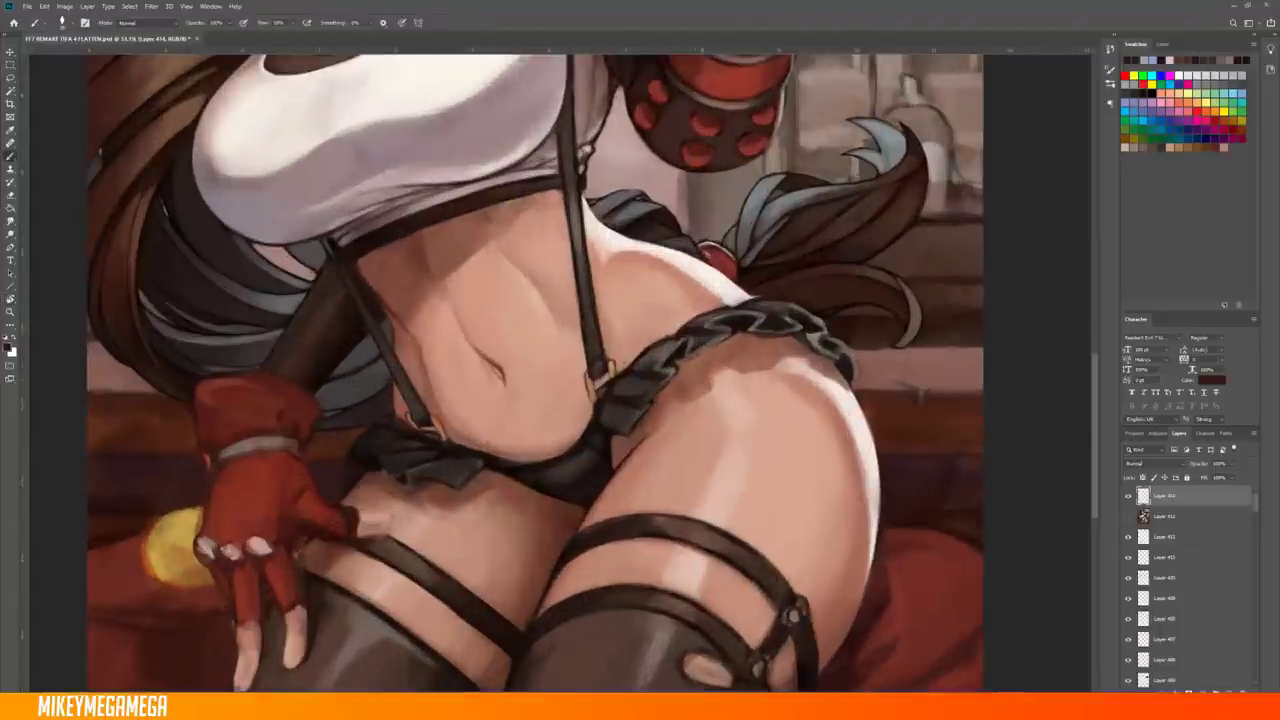
pyautogui.moveTo(512, 418); pyautogui.dragTo(470, 440)
pyautogui.keyDown('alt'); pyautogui.click(500, 497); pyautogui.keyUp('alt')
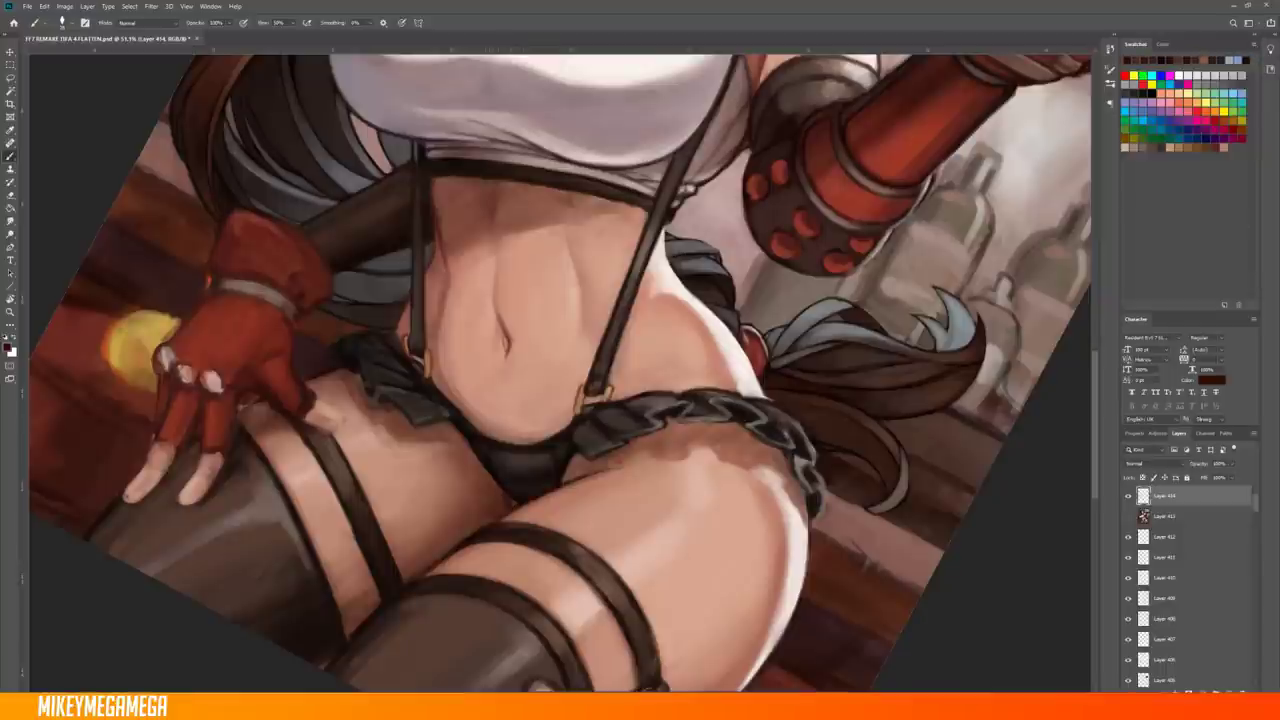
# Add a Multiply layer with a muted pink colour and shade the thighs and stockings
pyautogui.press('x')
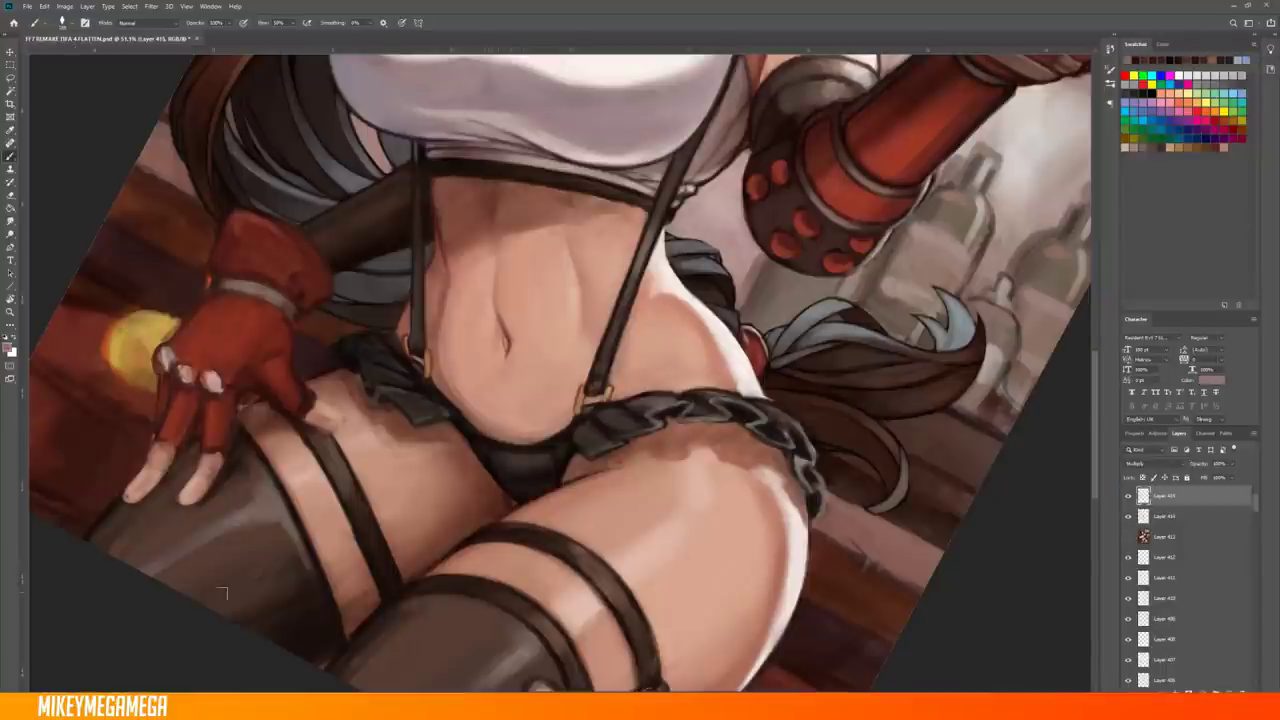
pyautogui.hotkey('ctrl', 'shift', 'alt', 'n')
pyautogui.rightClick(386, 292)
pyautogui.click(355, 500)
pyautogui.scroll(2, 472, 449)
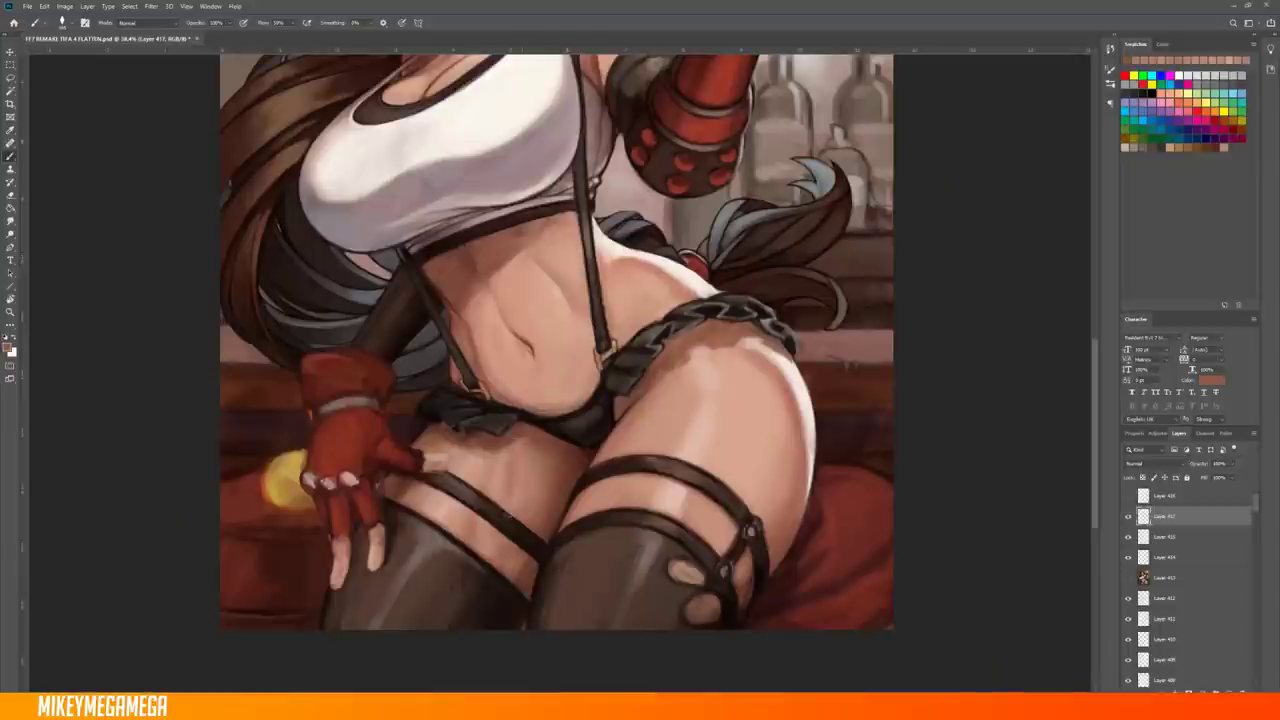
# Blend sampled skin tones over the inner thighs and darken the crease beside the skirt
pyautogui.keyDown('alt'); pyautogui.click(470, 525); pyautogui.keyUp('alt')
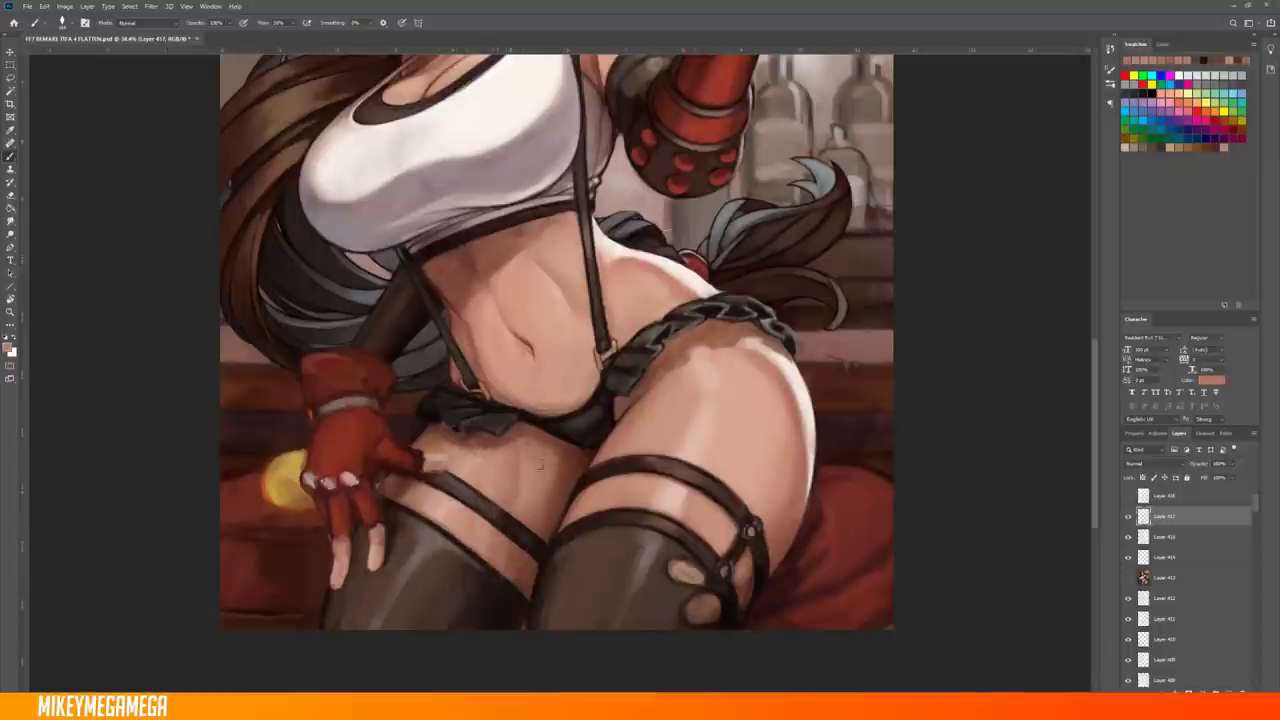
pyautogui.scroll(1, 522, 539)
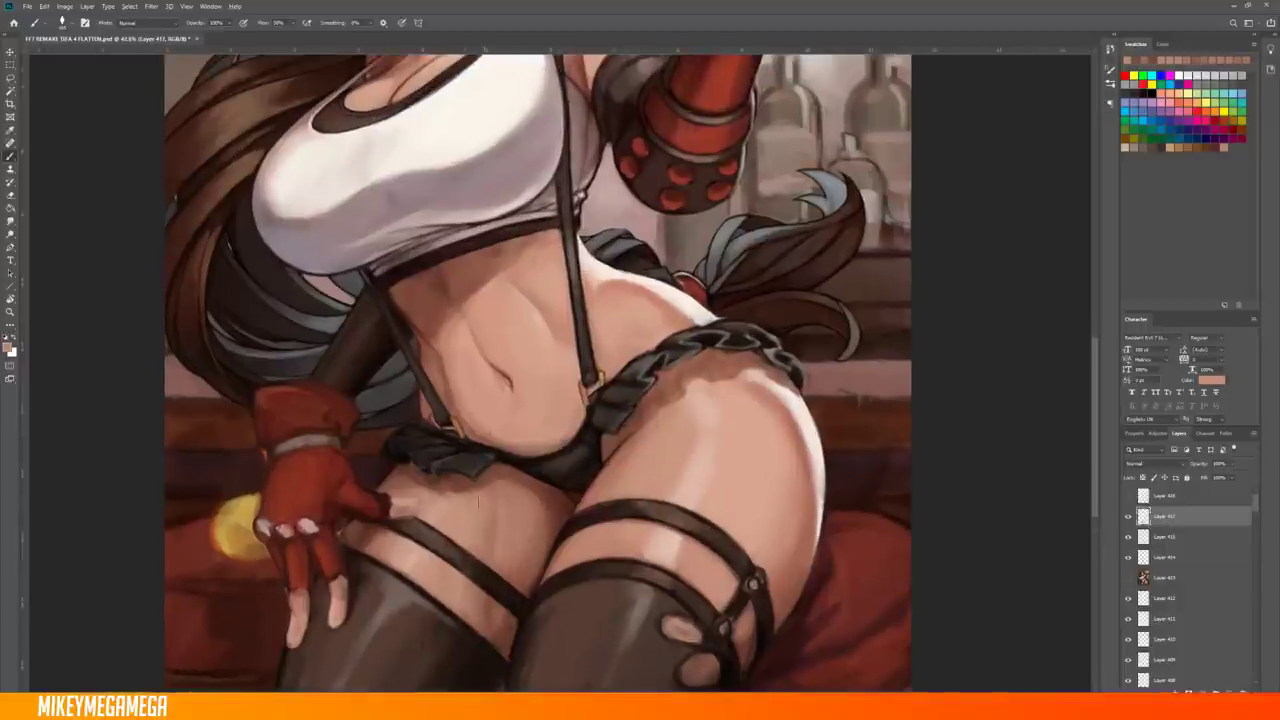
pyautogui.rightClick(640, 480)
pyautogui.doubleClick(638, 429)
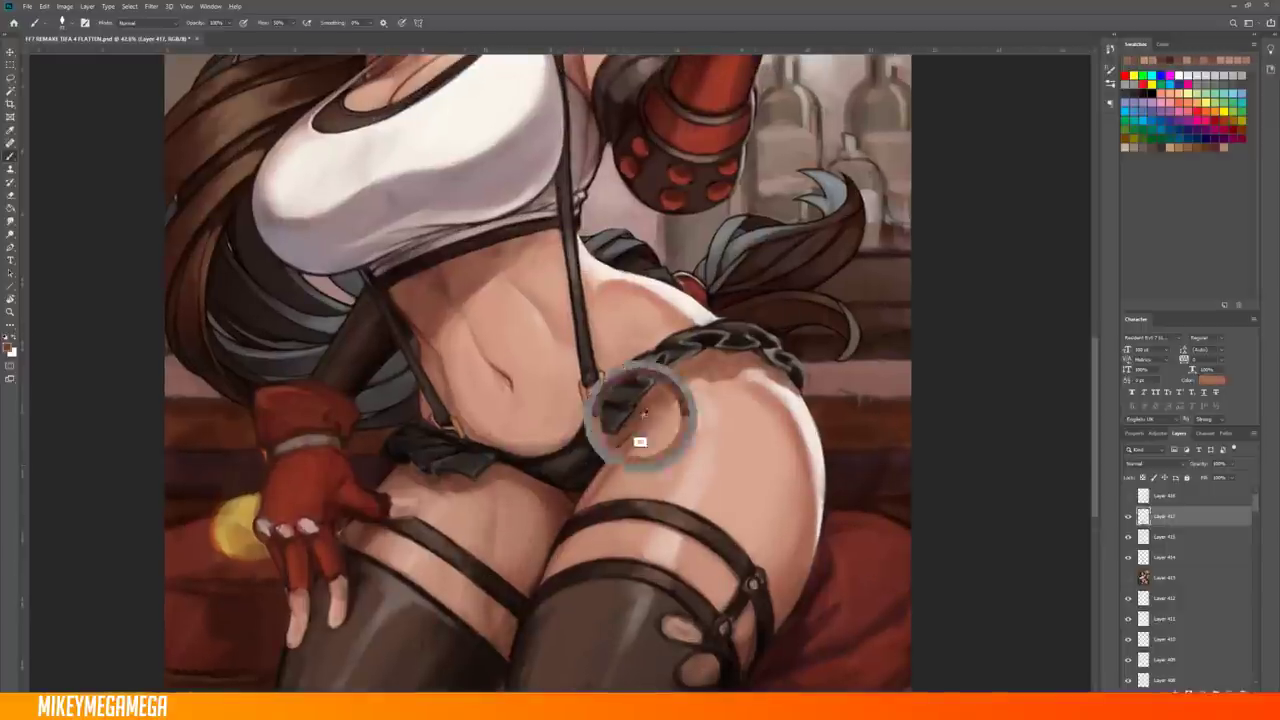
pyautogui.keyDown('alt'); pyautogui.click(579, 496); pyautogui.keyUp('alt')
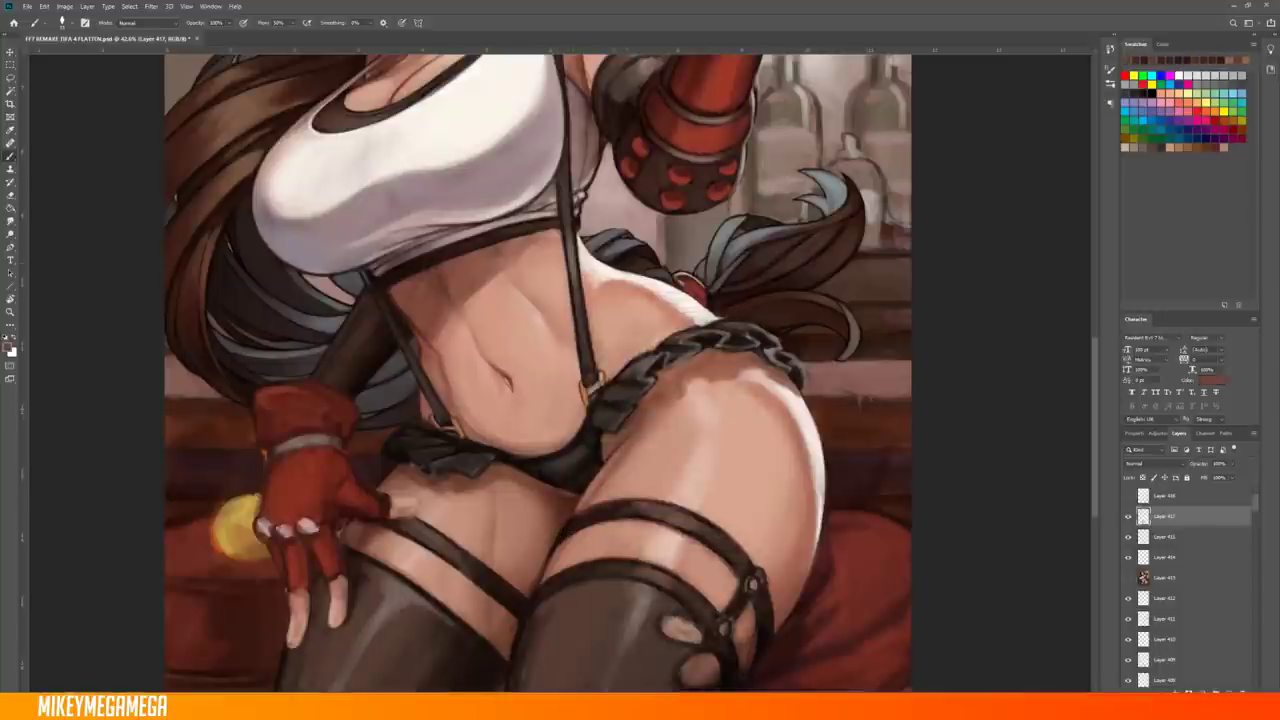
# Shade the inner thighs with a salmon-pink Multiply layer at reduced opacity and blend skin tones over them on a new normal layer
pyautogui.scroll(-2, 580, 490)
pyautogui.scroll(1, 580, 490)
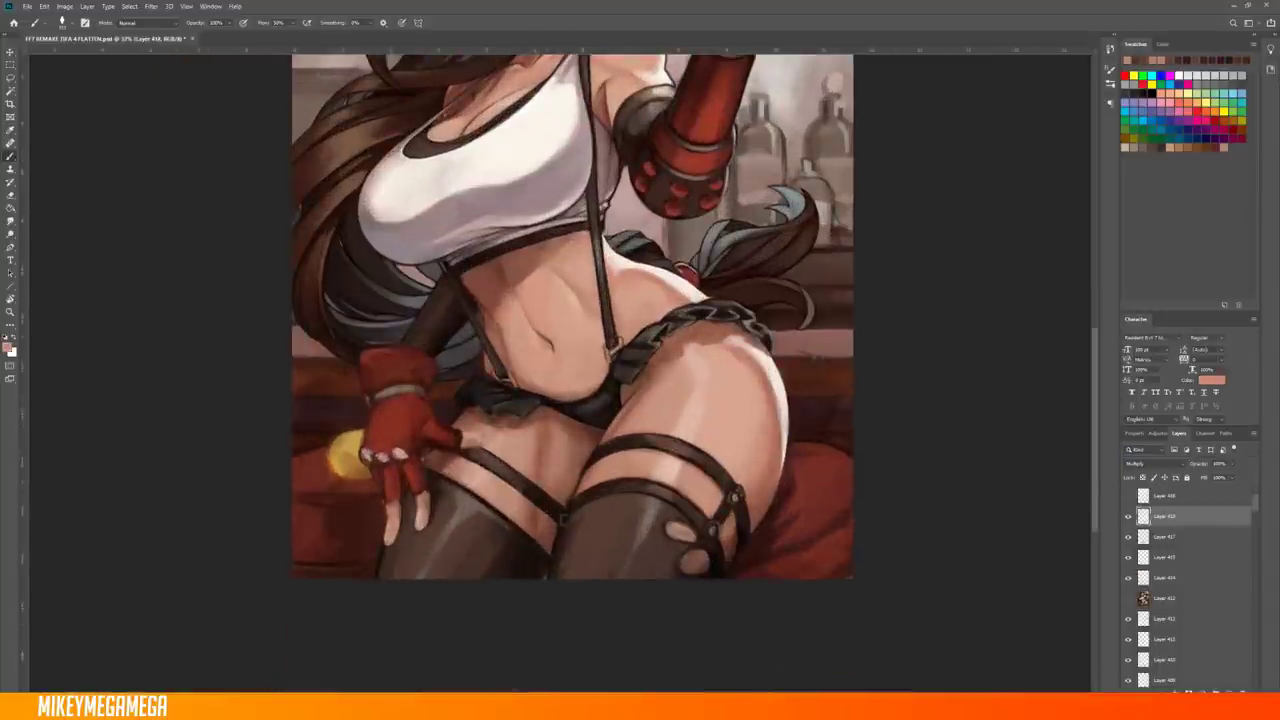
pyautogui.scroll(-3, 552, 408)
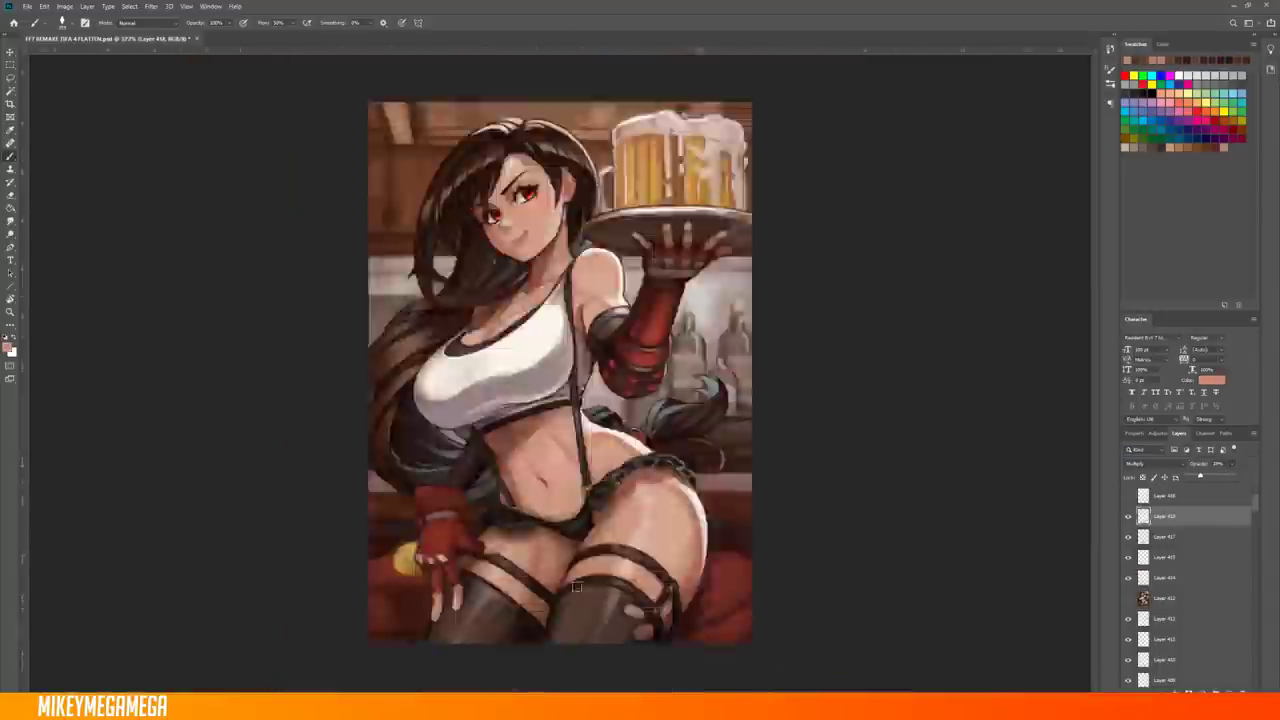
pyautogui.scroll(4, 554, 641)
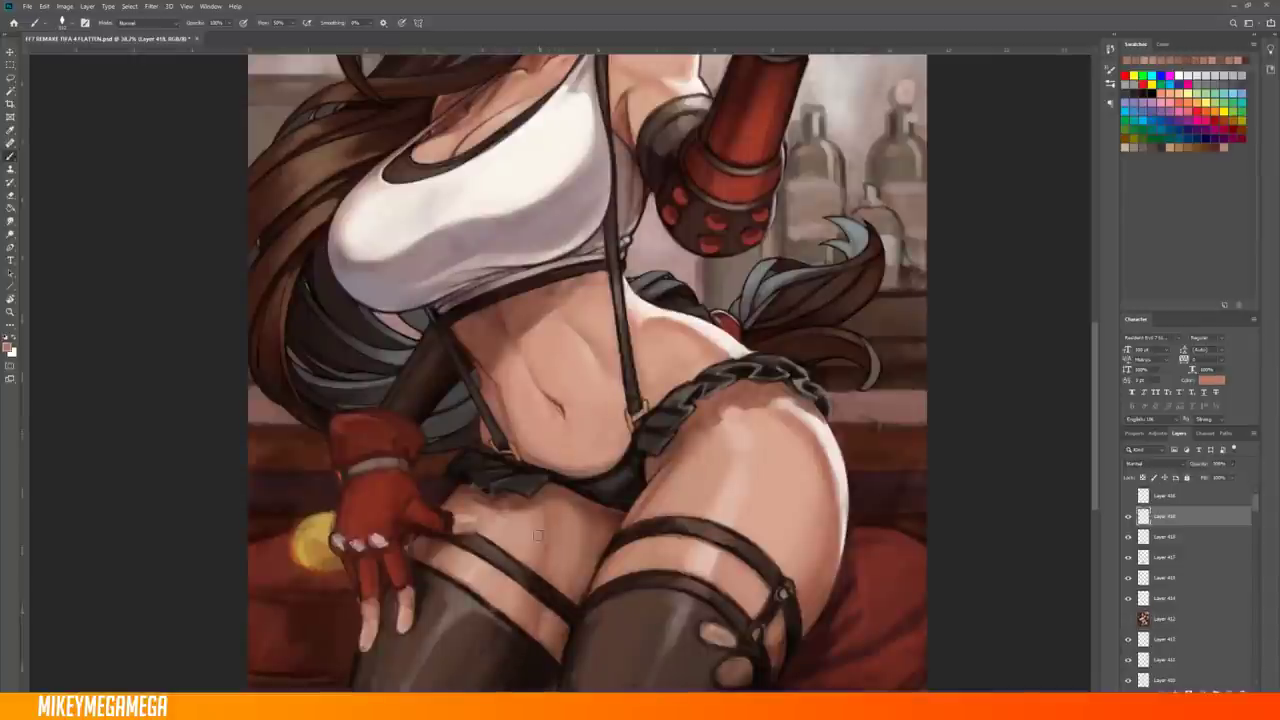
pyautogui.scroll(-3, 538, 535)
pyautogui.scroll(4, 560, 510)
pyautogui.click(1182, 508)
pyautogui.scroll(-3, 552, 420)
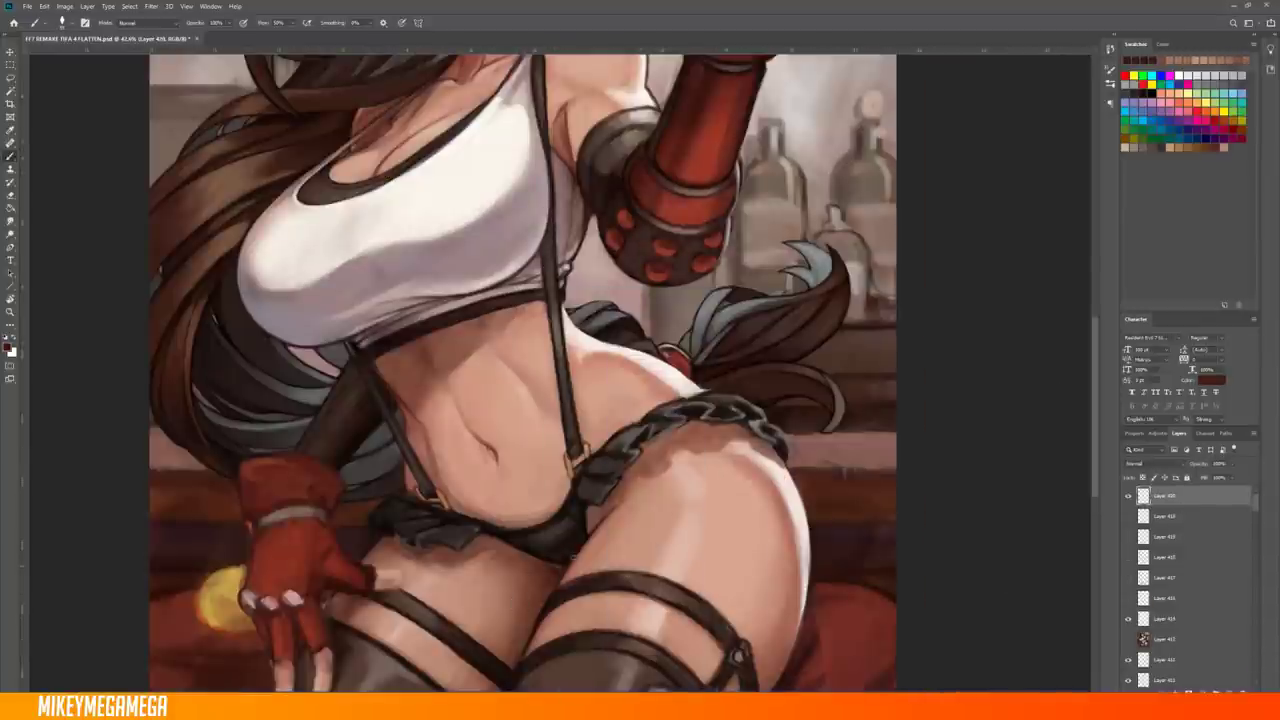
# Refine the dark edges of the skirt and briefs with sampled dark brown, adding a black Multiply layer to deepen them
pyautogui.scroll(3, 552, 420)
pyautogui.rightClick(560, 576)
pyautogui.click(600, 562)
pyautogui.scroll(-1, 600, 480)
pyautogui.scroll(3, 600, 480)
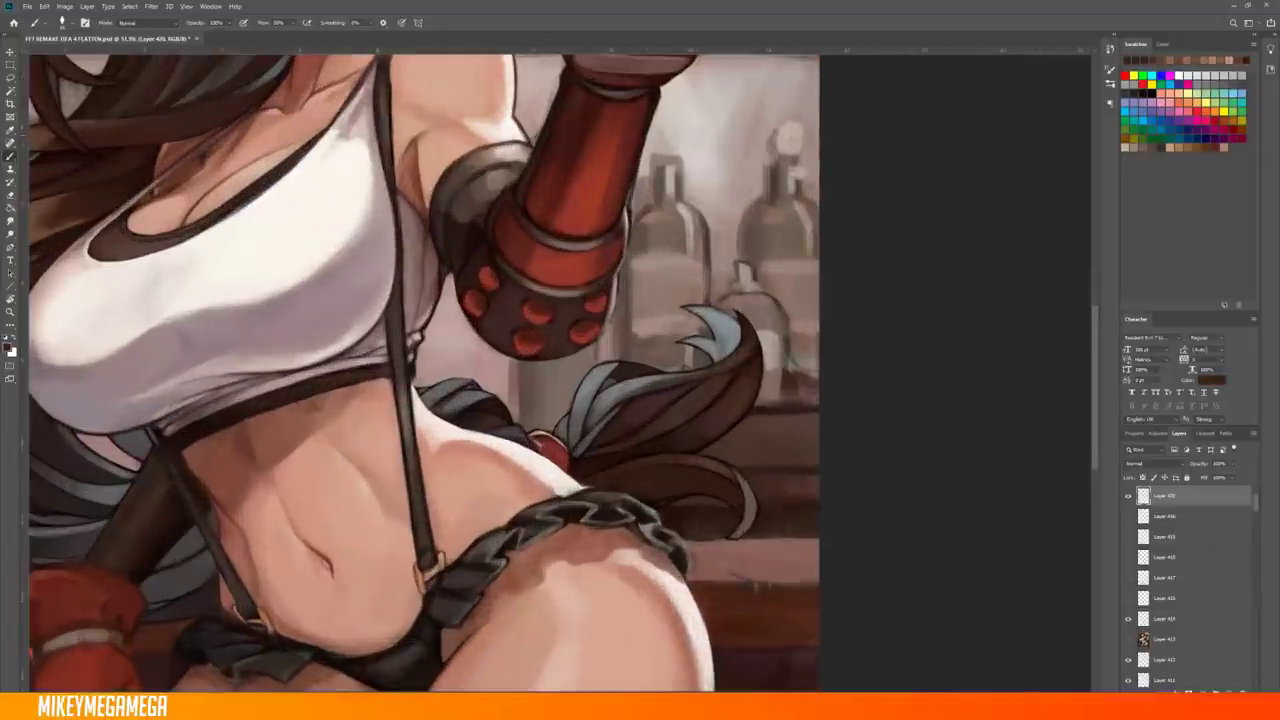
pyautogui.scroll(-3, 425, 370)
pyautogui.scroll(3, 425, 370)
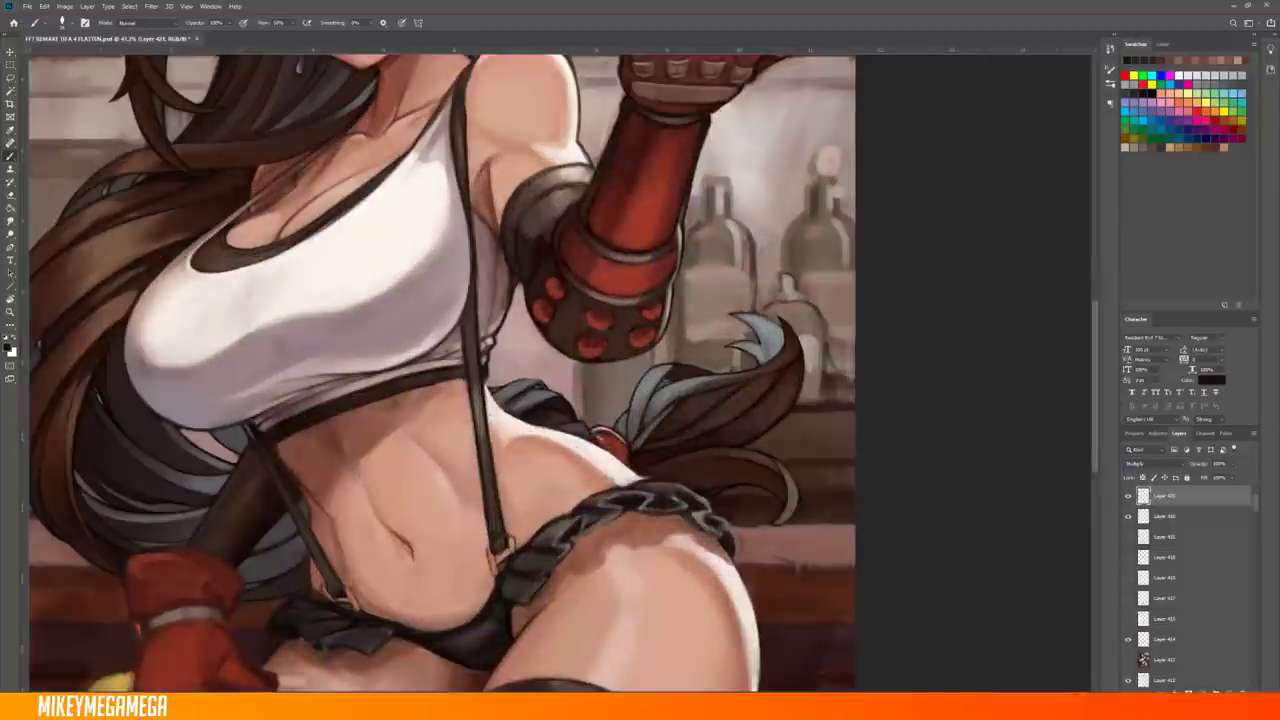
# Add a new normal layer and touch up the red cushion beside the thigh with a sampled dark red
pyautogui.hotkey('ctrl', 'shift', 'alt', 'n')
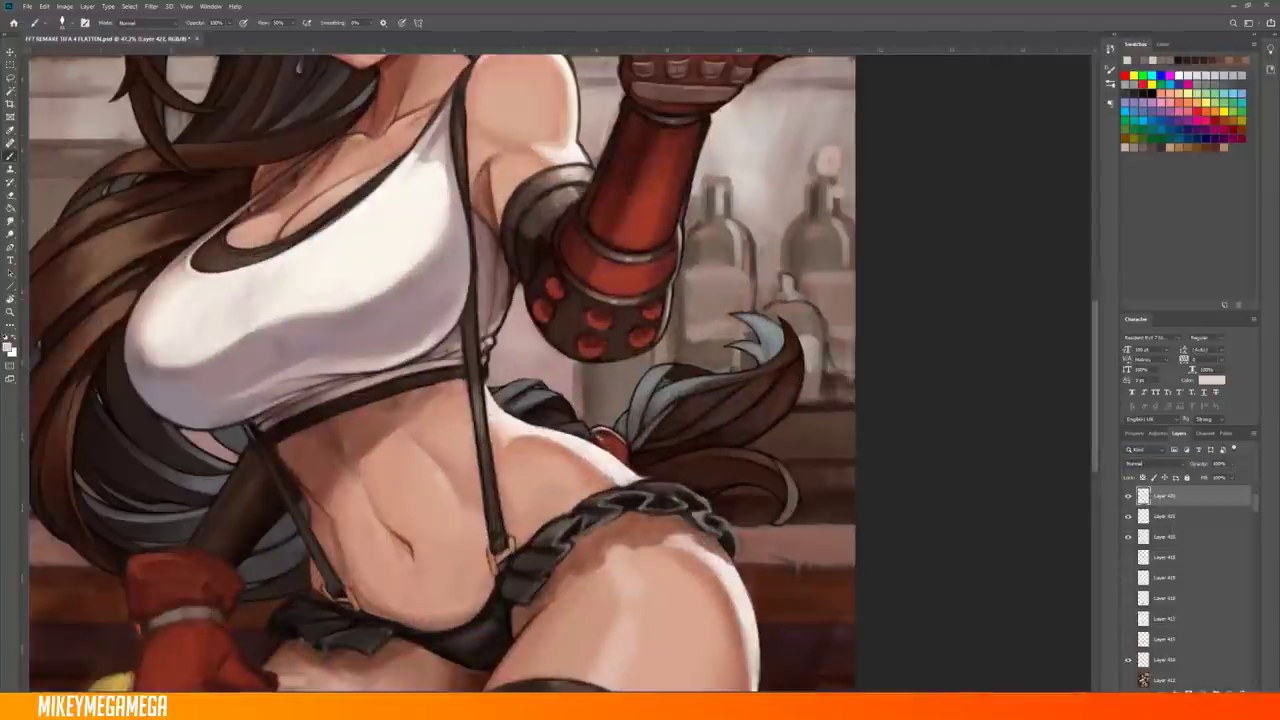
pyautogui.scroll(-1, 440, 370)
pyautogui.scroll(3, 390, 280)
pyautogui.scroll(-4, 515, 240)
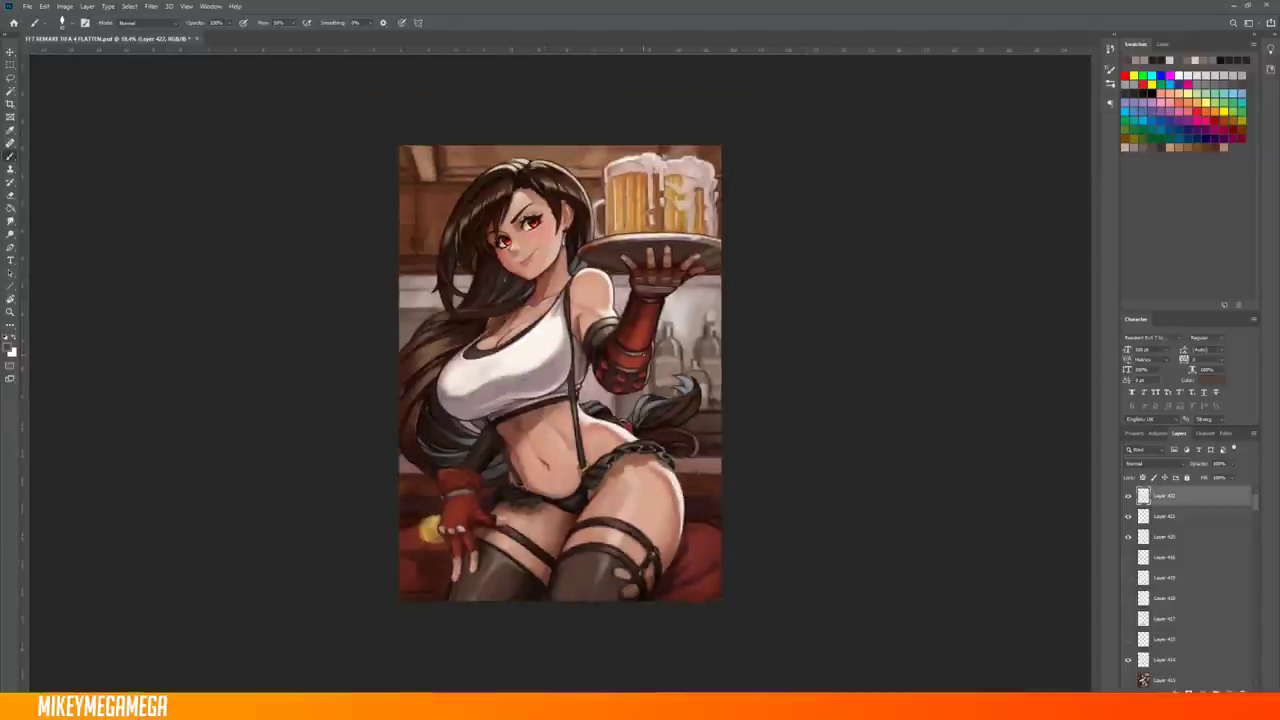
pyautogui.scroll(3, 560, 420)
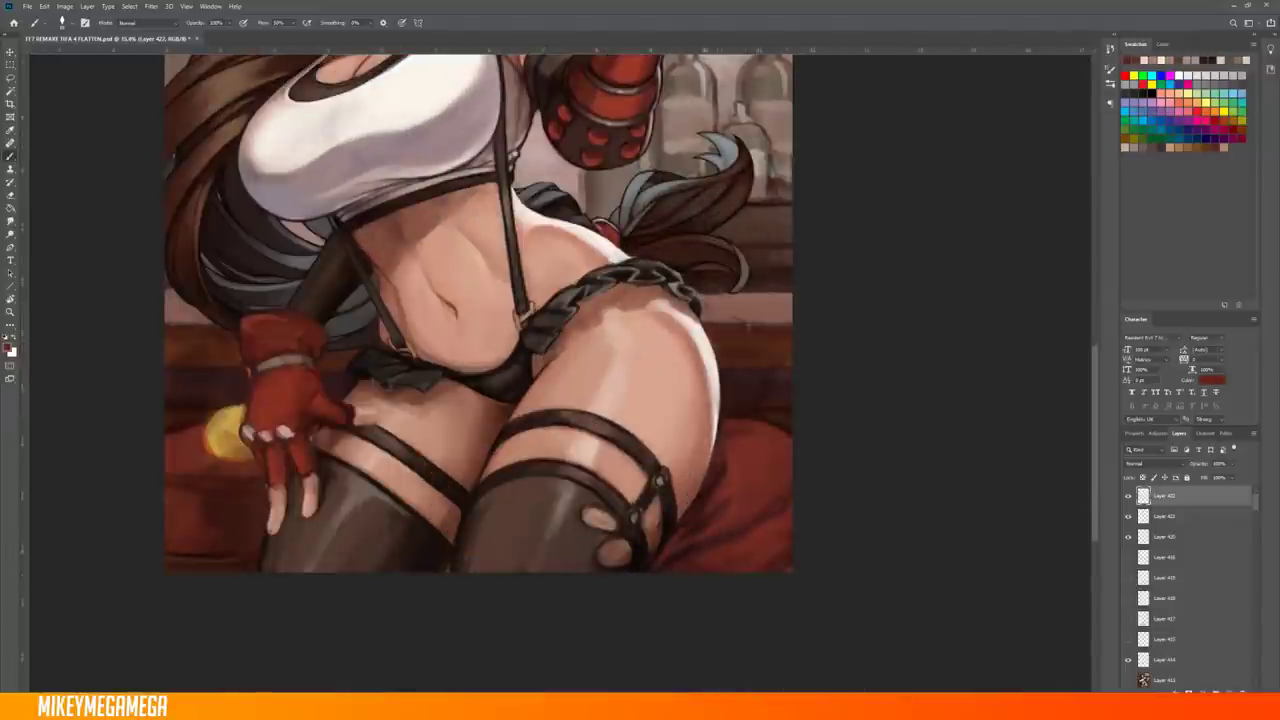
pyautogui.keyDown('alt'); pyautogui.click(748, 551); pyautogui.keyUp('alt')
pyautogui.scroll(-3, 150, 503)
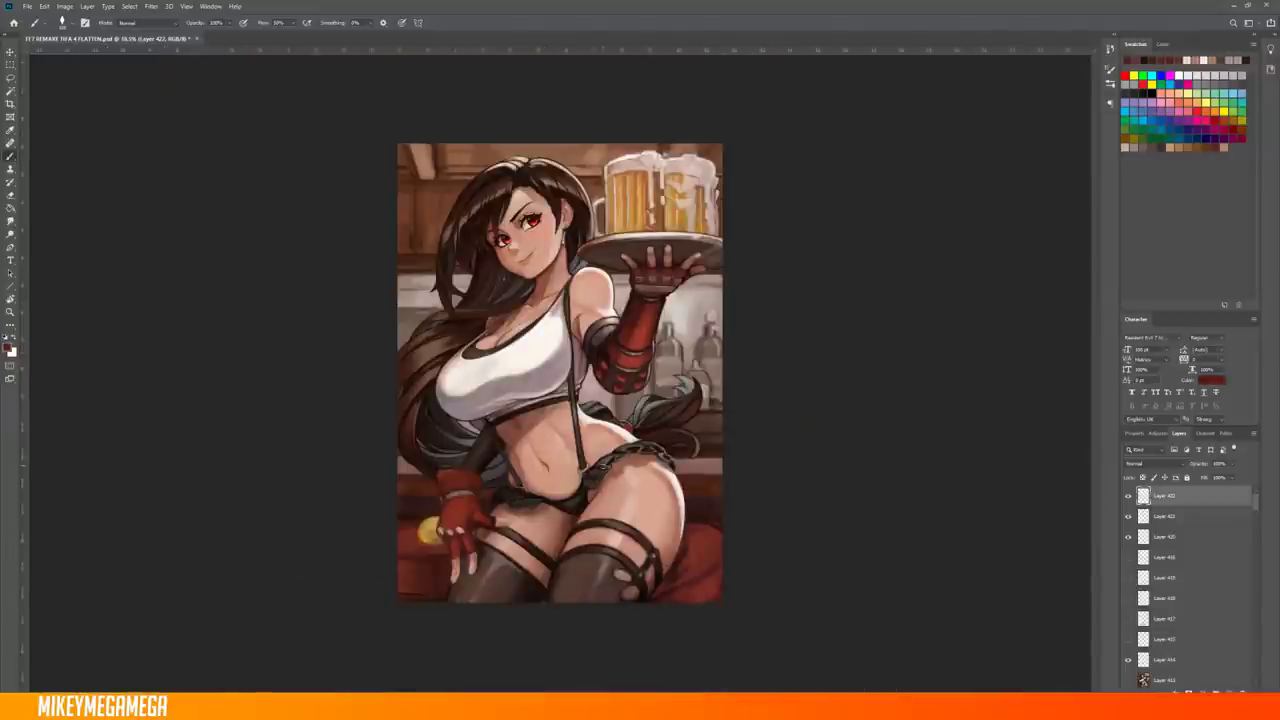
# Brighten the counter edge behind the hips with pale grey-pink tones on a new layer
pyautogui.scroll(4, 554, 429)
pyautogui.scroll(-3, 908, 169)
pyautogui.scroll(2, 550, 350)
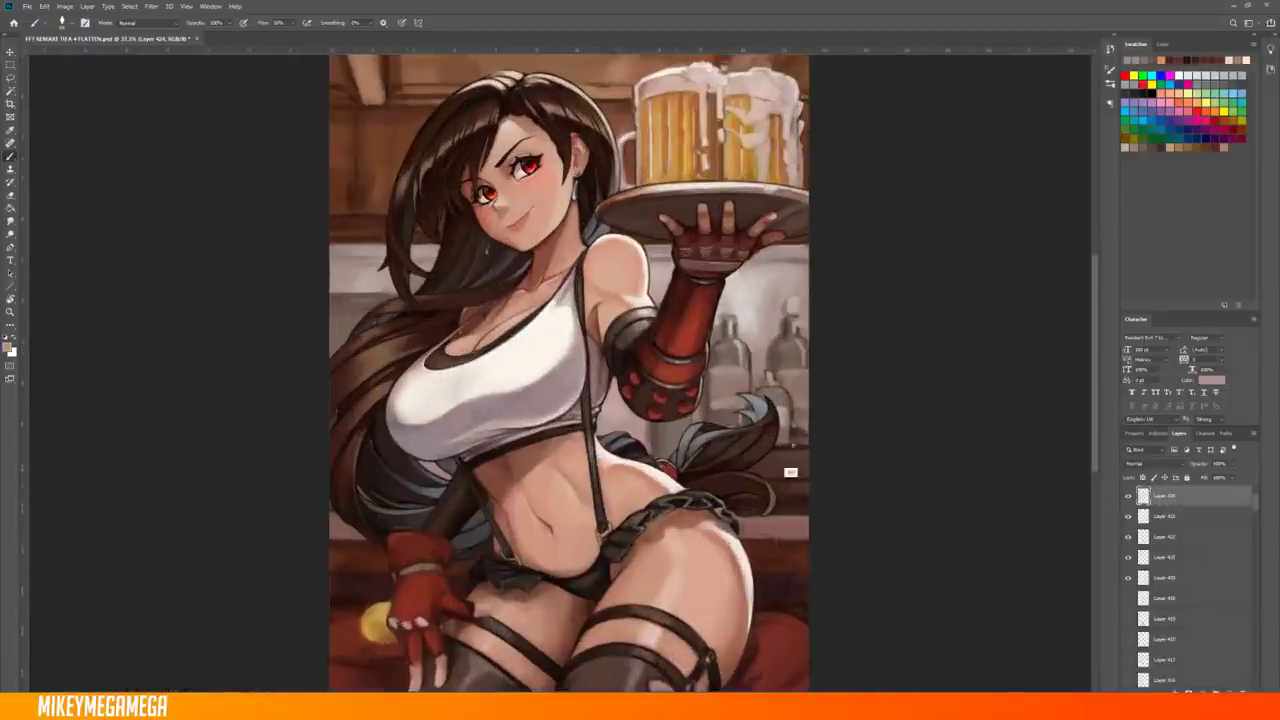
pyautogui.scroll(-3, 216, 323)
pyautogui.scroll(4, 155, 465)
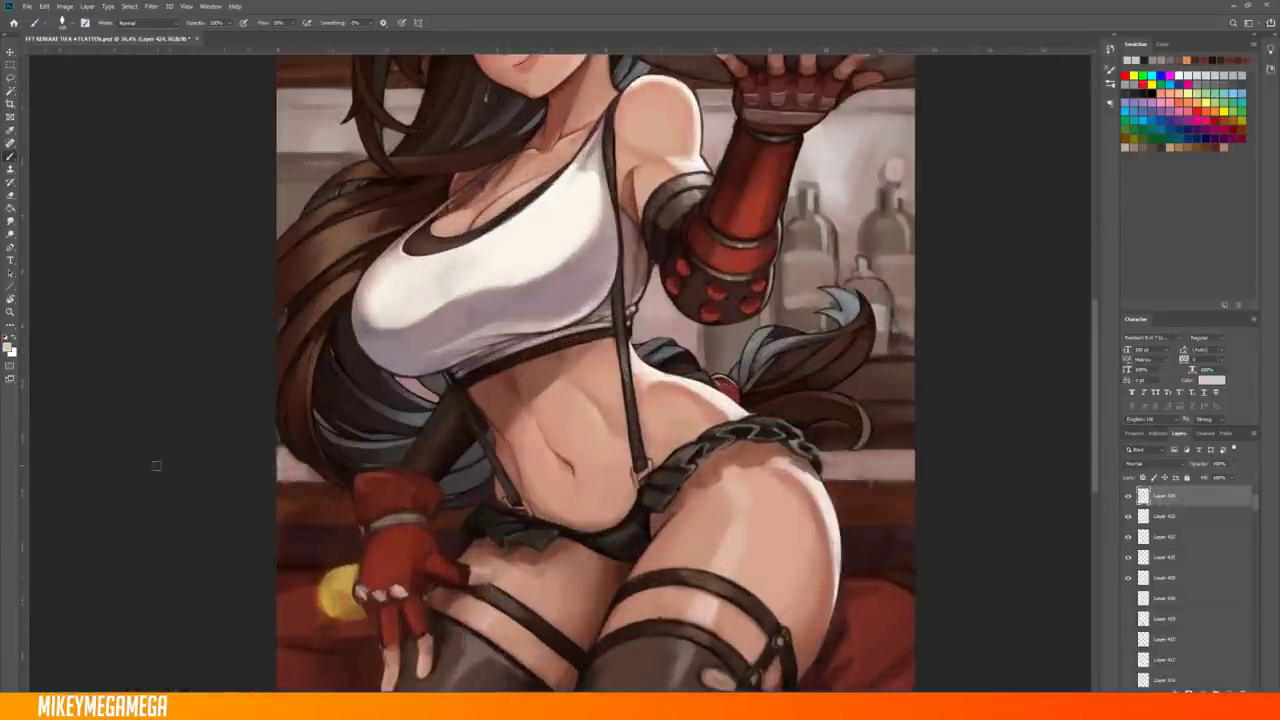
# Flip the canvas horizontally, touch up the lowered glove's wrist edge with sampled dark red, and undo the last two strokes
pyautogui.scroll(-2, 155, 465)
pyautogui.scroll(-2, 340, 393)
pyautogui.press('h')
pyautogui.scroll(3, 340, 393)
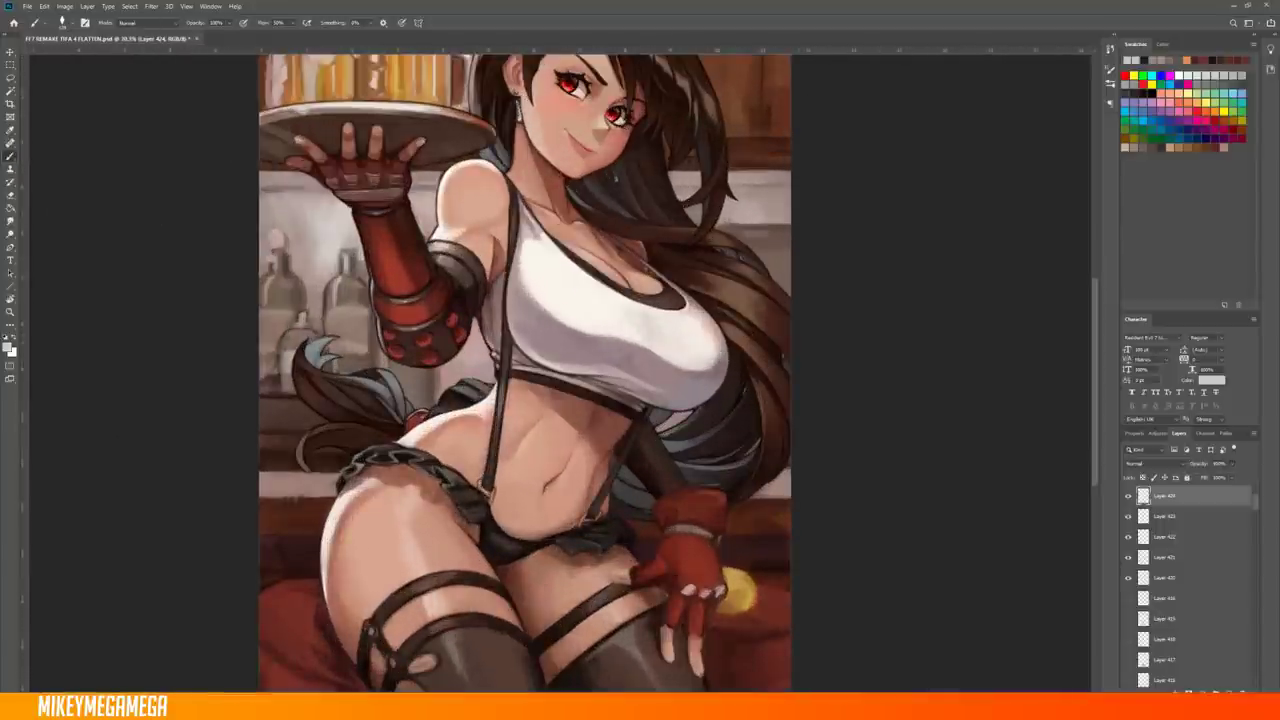
pyautogui.scroll(2, 893, 269)
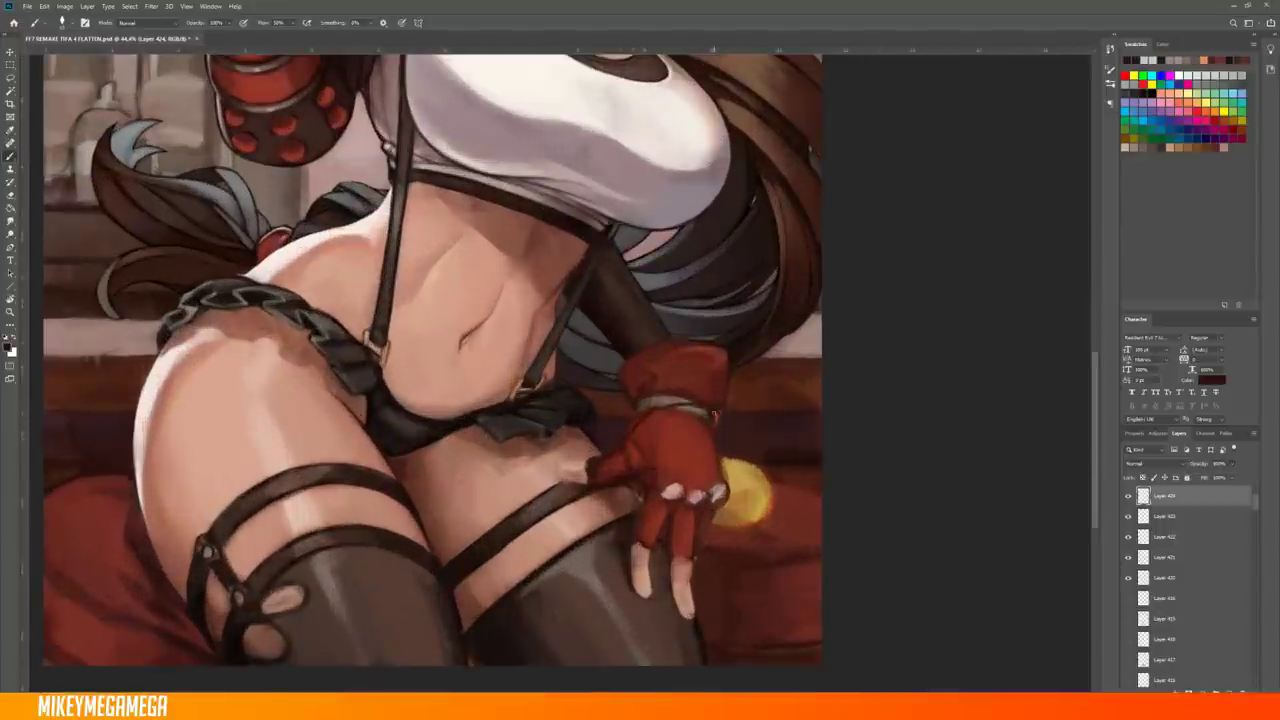
pyautogui.keyDown('alt'); pyautogui.click(720, 397); pyautogui.keyUp('alt')
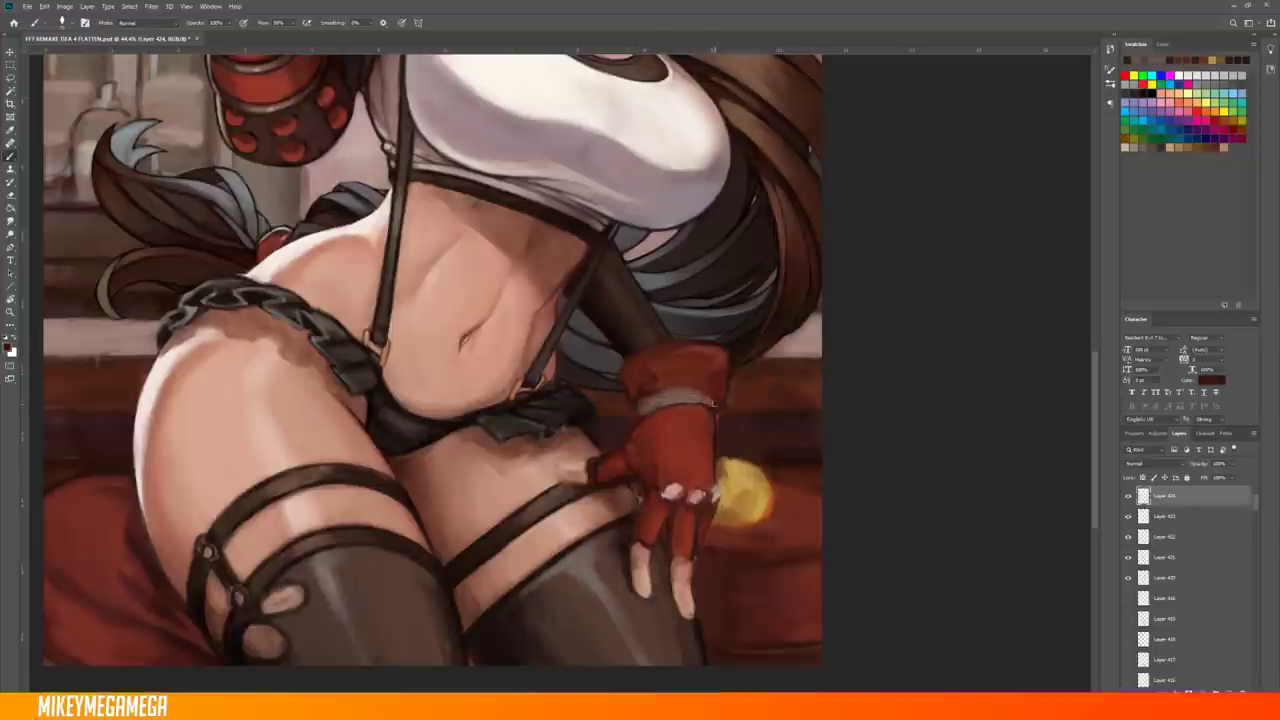
pyautogui.keyDown('alt'); pyautogui.click(653, 357); pyautogui.keyUp('alt')
pyautogui.hotkey('ctrl', 'z')
pyautogui.hotkey('ctrl', 'z')
# Paint grey metal studs on the lowered glove's knuckles and a grey metal plate across the back of the hand
pyautogui.rightClick(603, 484)
pyautogui.press('Escape')
pyautogui.hotkey('ctrl', '-')
pyautogui.scroll(5, 432, 360)
pyautogui.scroll(-5, 432, 360)
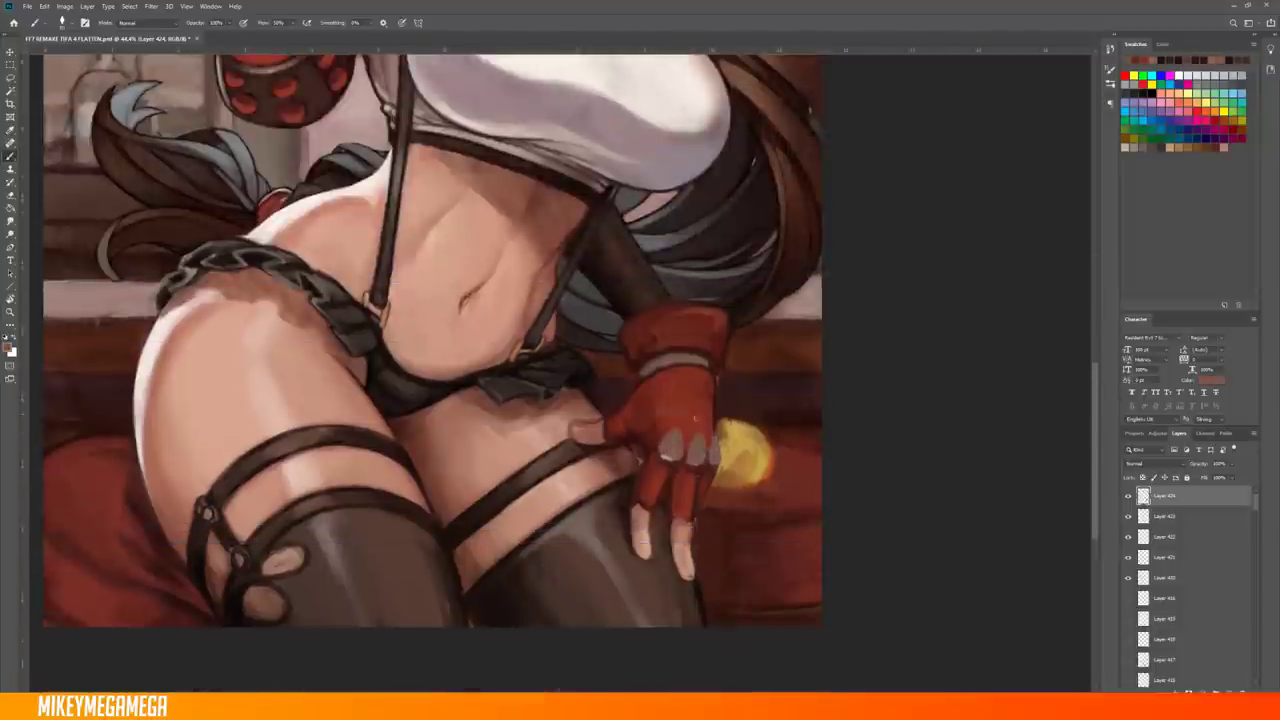
pyautogui.hotkey('ctrl', '-')
pyautogui.hotkey('ctrl', '+')
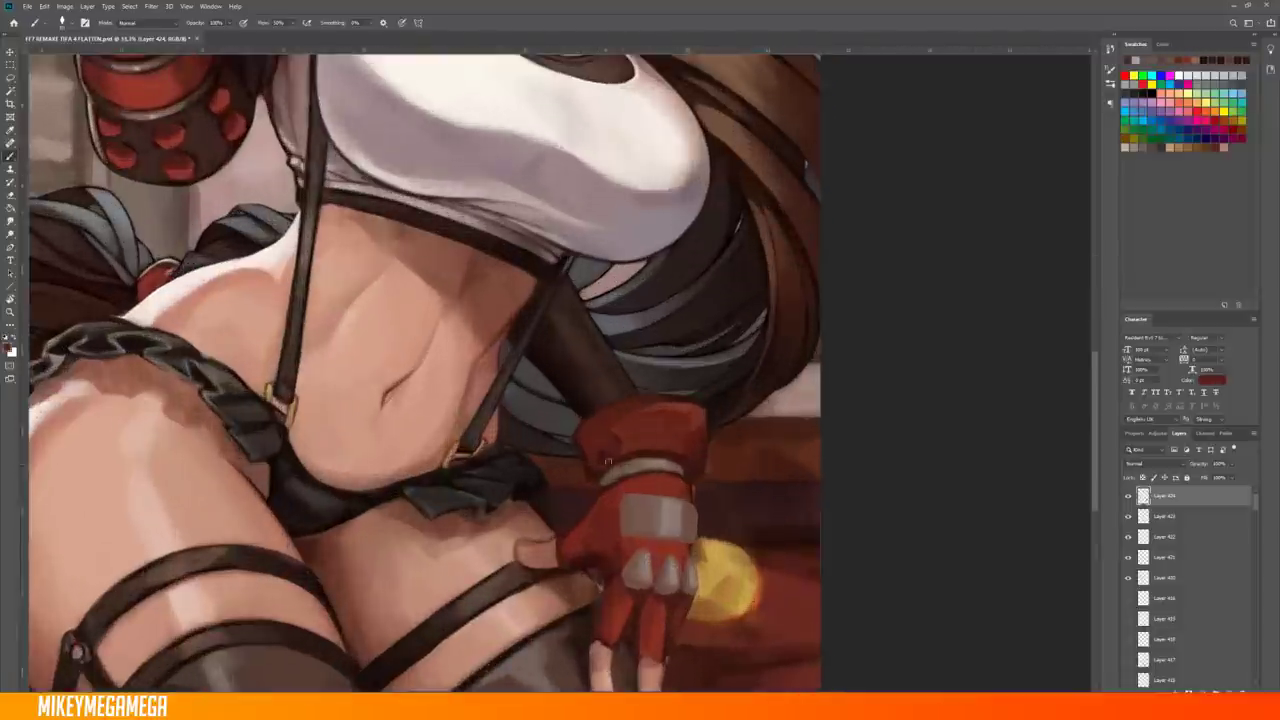
# Reshape the lowered hand's glove fingers and fingertips with sampled reds, skin tones and dark stocking tones
pyautogui.keyDown('alt'); pyautogui.click(620, 430); pyautogui.keyUp('alt')
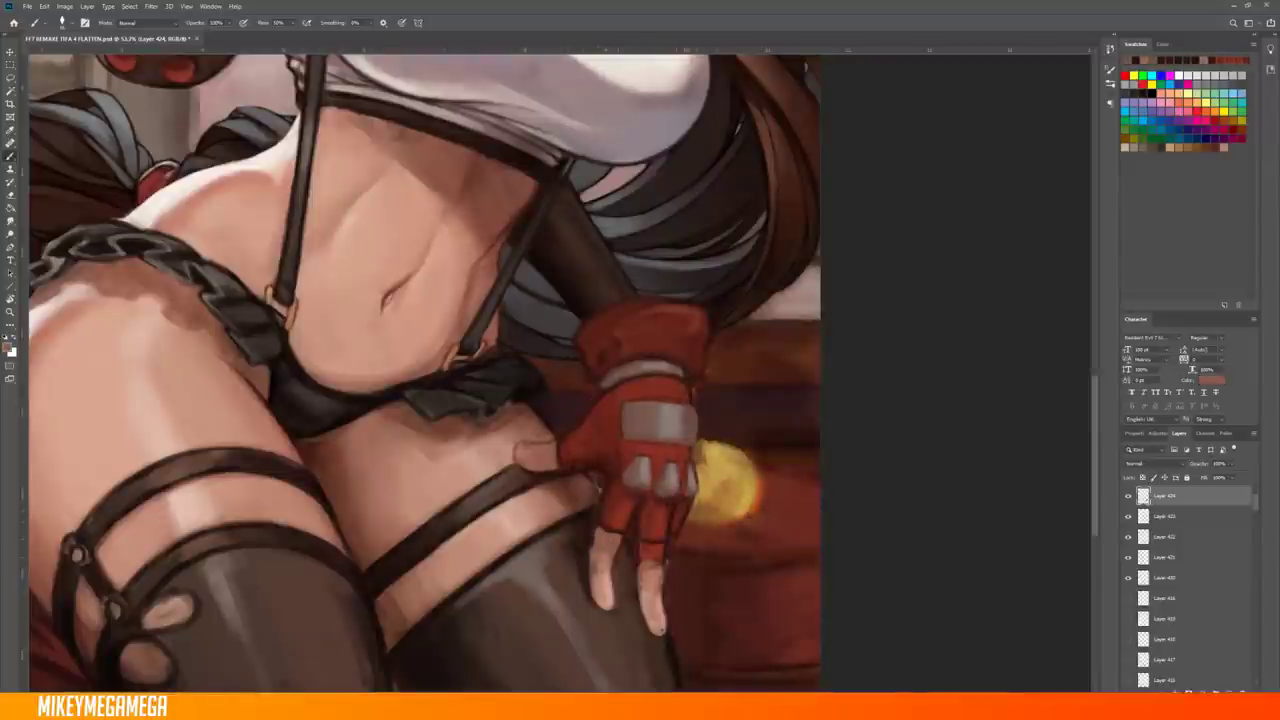
pyautogui.moveTo(596, 560)
pyautogui.mouseDown()
pyautogui.moveTo(604, 600)
pyautogui.moveTo(658, 635)
pyautogui.mouseUp()
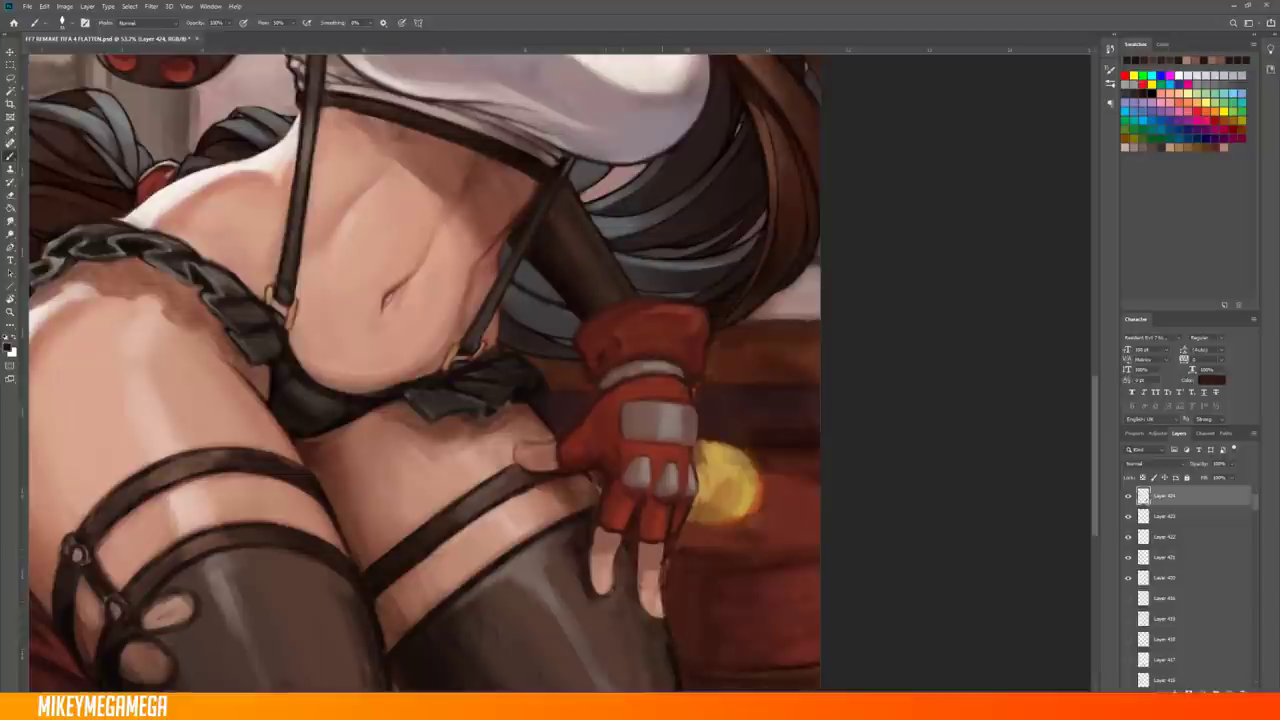
pyautogui.hotkey('ctrl', '-')
pyautogui.hotkey('ctrl', '-')
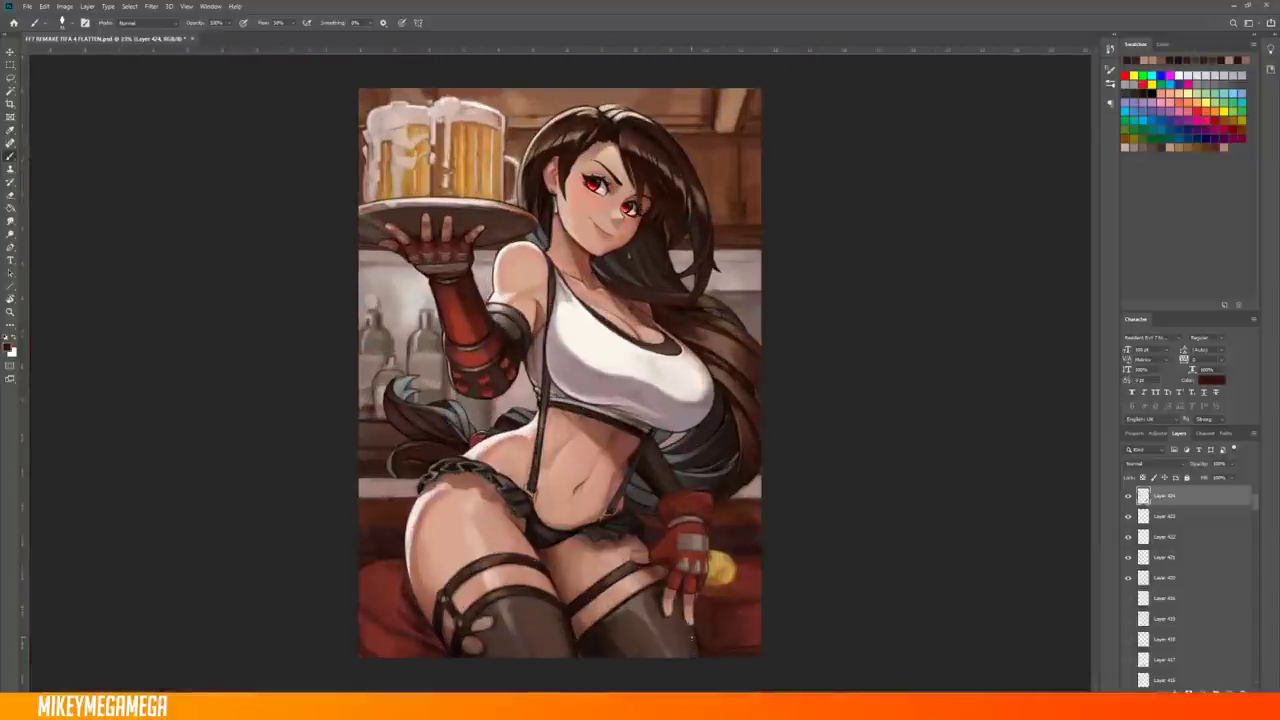
pyautogui.hotkey('ctrl', '-')
# Highlight the lowered glove's metal plate and studs with pale grey and sharpen the cuff's outline with dark red
pyautogui.scroll(4, 648, 560)
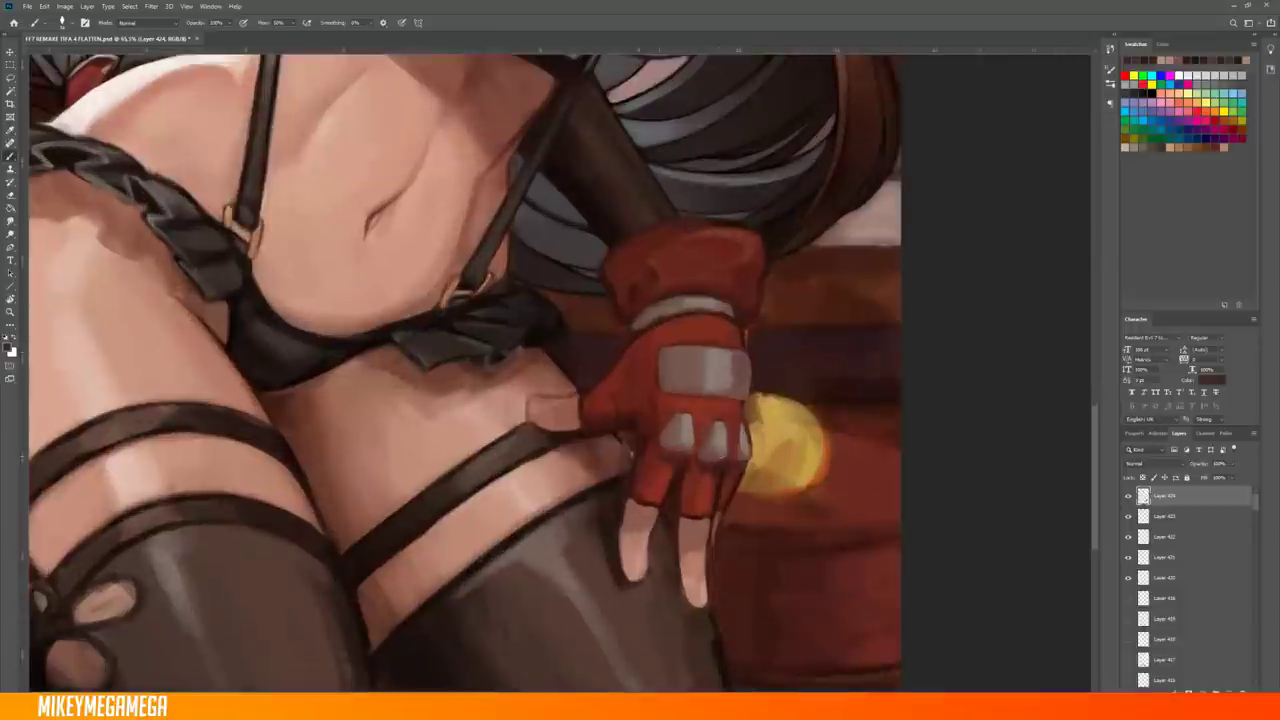
pyautogui.scroll(-1, 714, 481)
pyautogui.keyDown('alt'); pyautogui.click(714, 481); pyautogui.keyUp('alt')
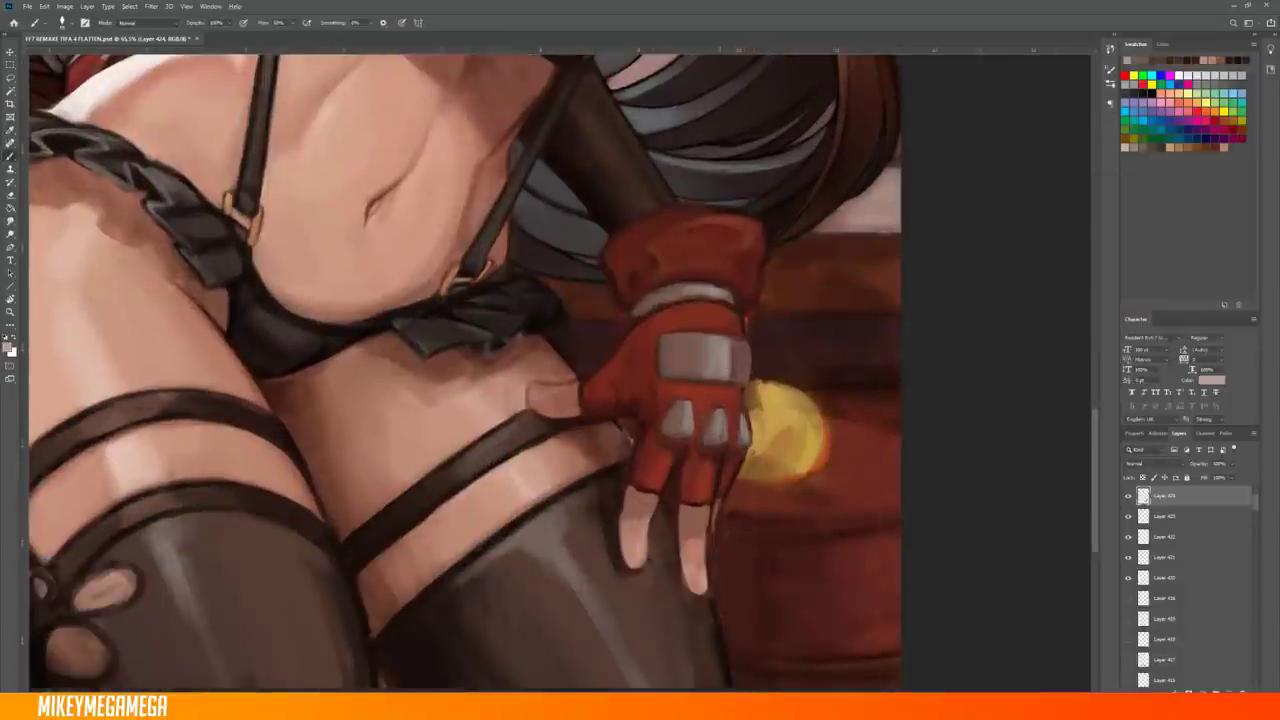
pyautogui.moveTo(710, 272); pyautogui.dragTo(678, 215)
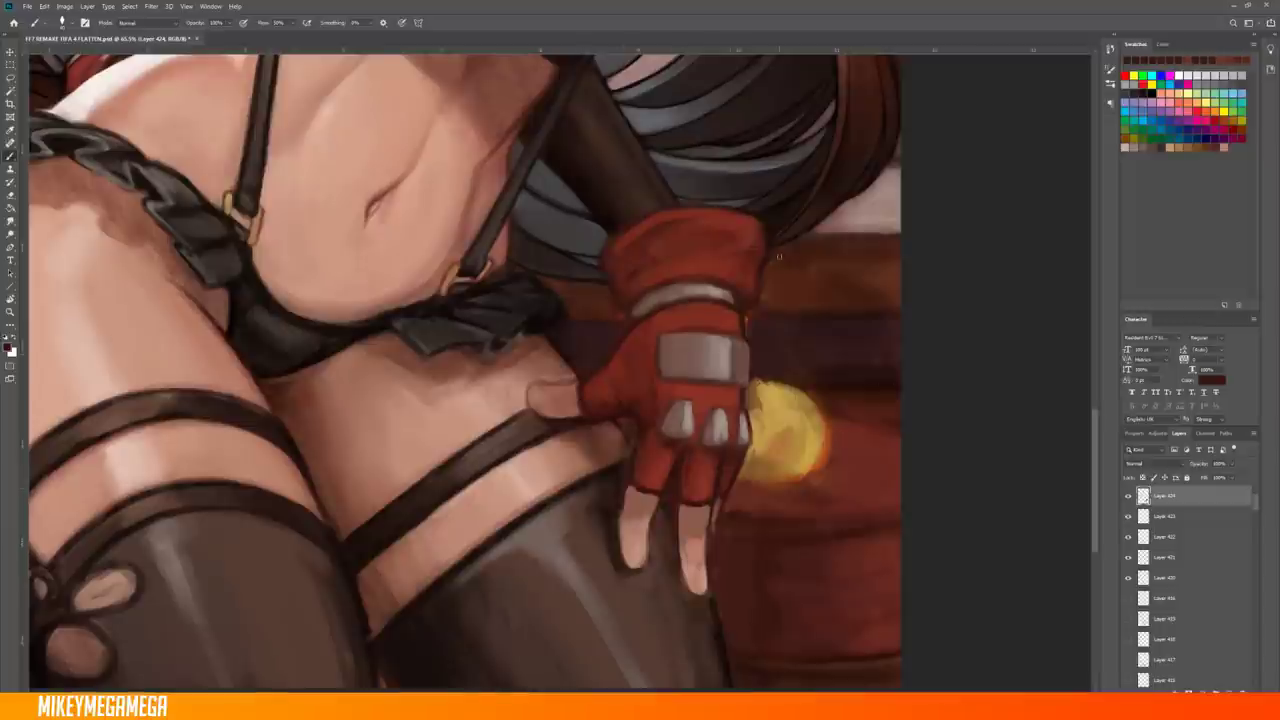
pyautogui.scroll(2, 730, 333)
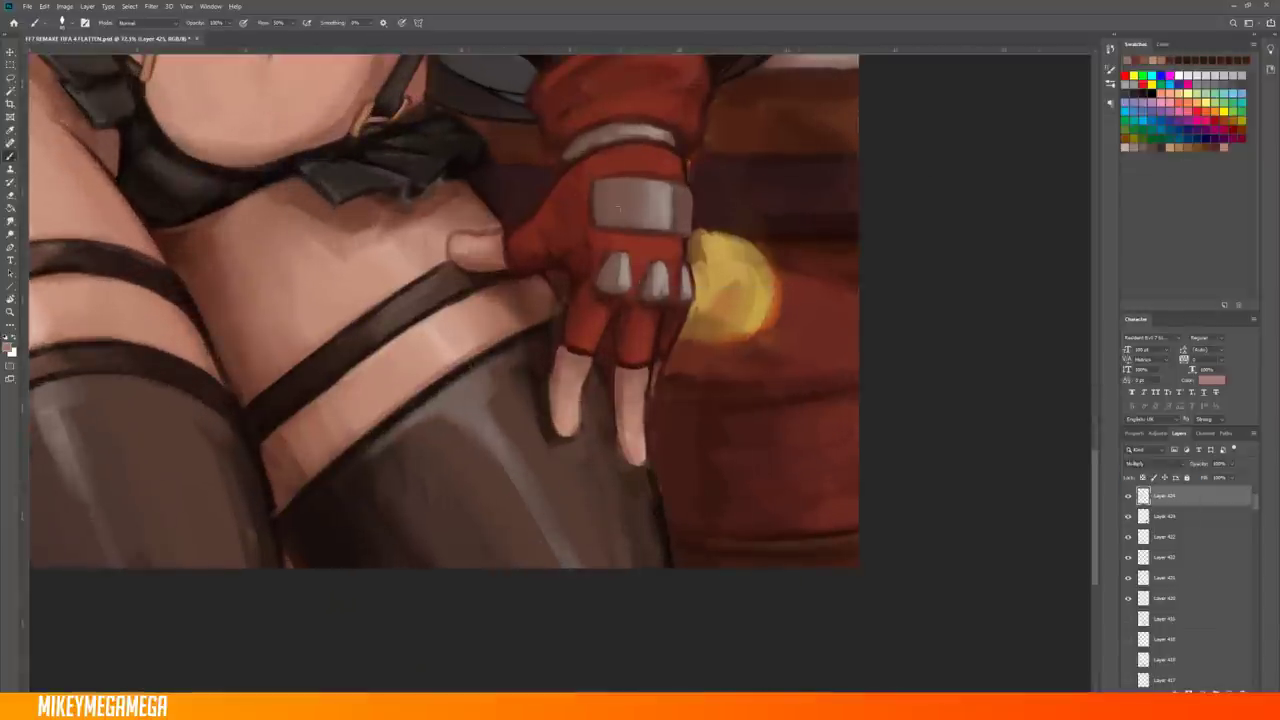
# Shade the lowered hand on Multiply layers with muted pink and dark brown, and lighten the thumb and fingers with peach
pyautogui.scroll(-3, 549, 195)
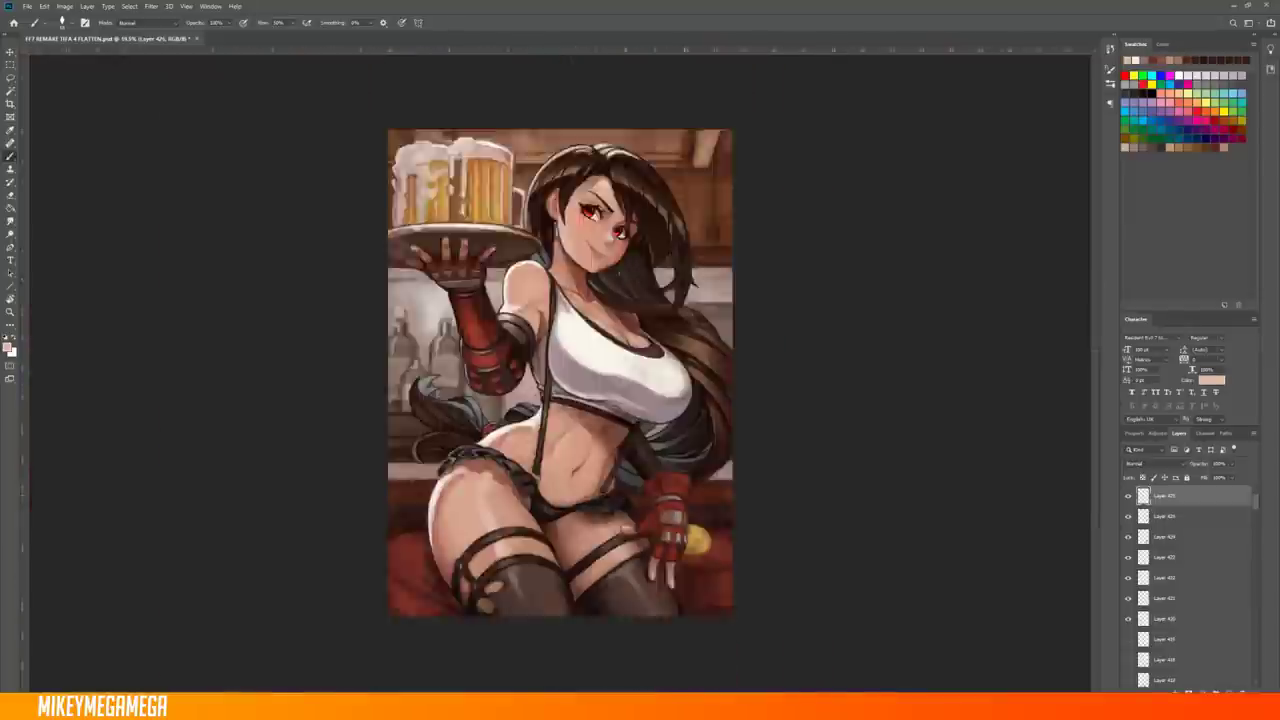
pyautogui.scroll(3, 635, 486)
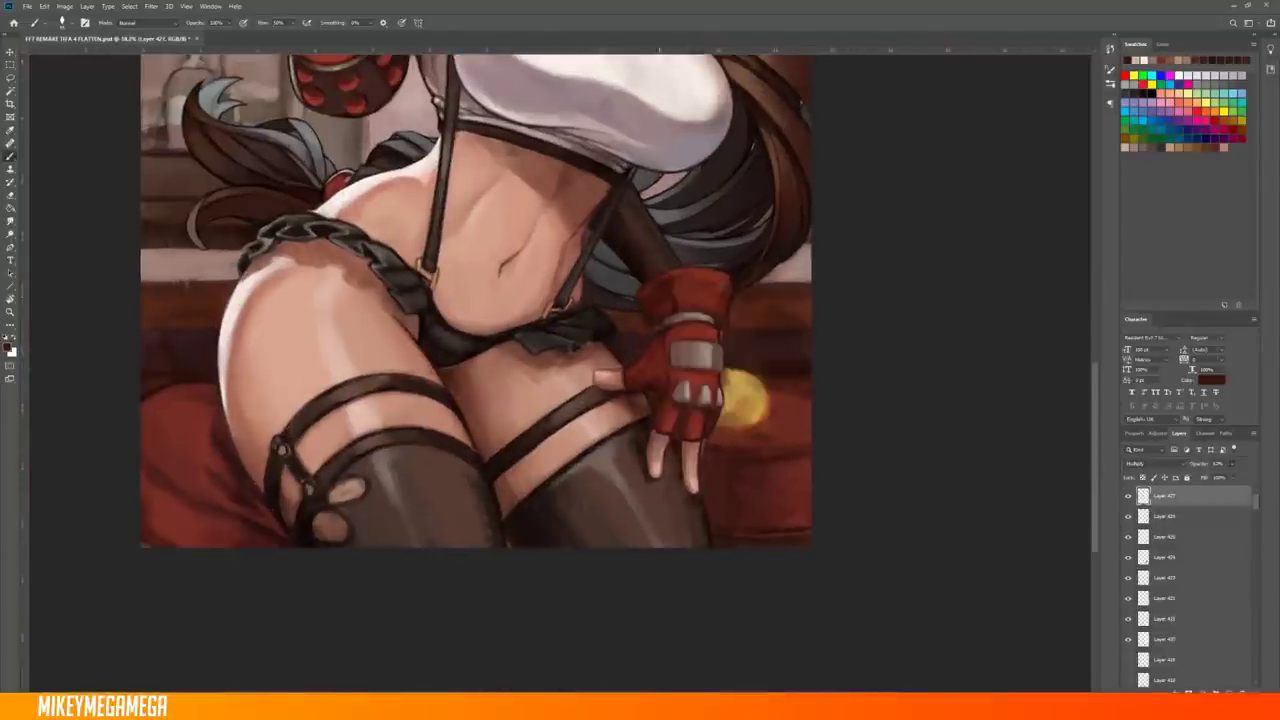
pyautogui.scroll(2, 767, 363)
pyautogui.hotkey('alt', '[')
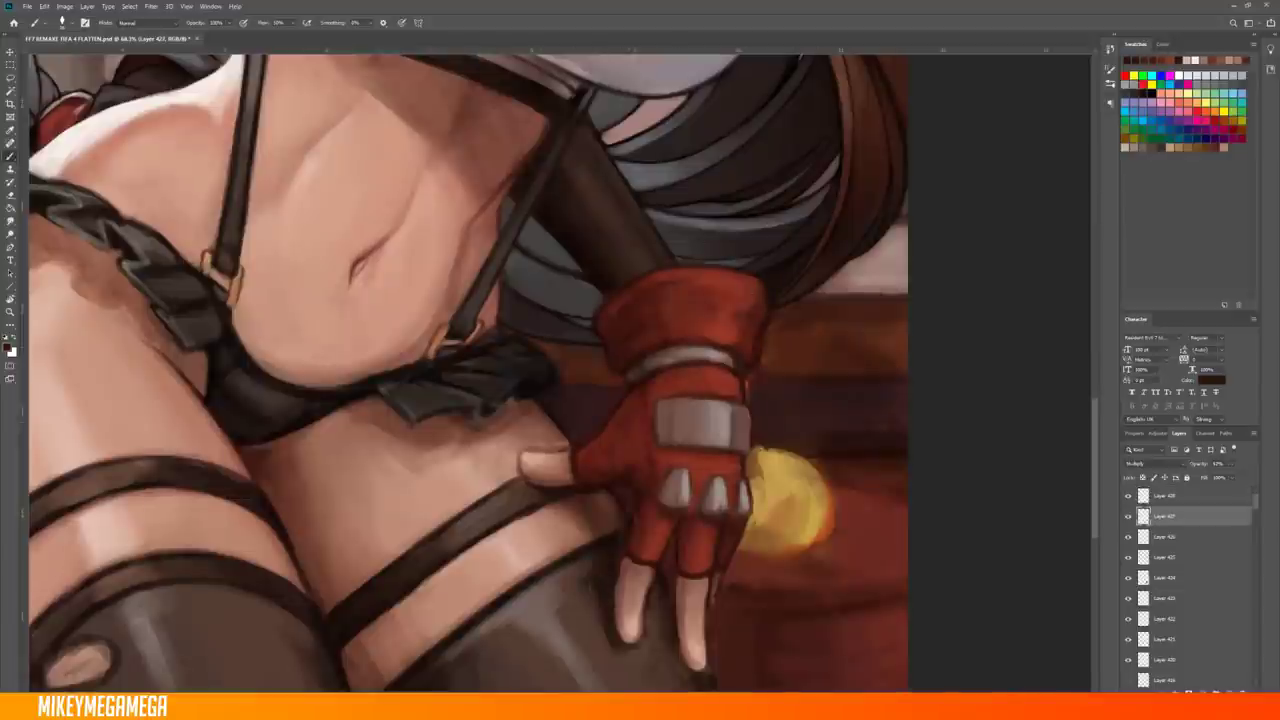
pyautogui.hotkey('ctrl', 'e')
pyautogui.scroll(-3, 614, 371)
# Shade the thumb side of the lowered glove with a muted purple on a new Multiply layer
pyautogui.click(11, 78)
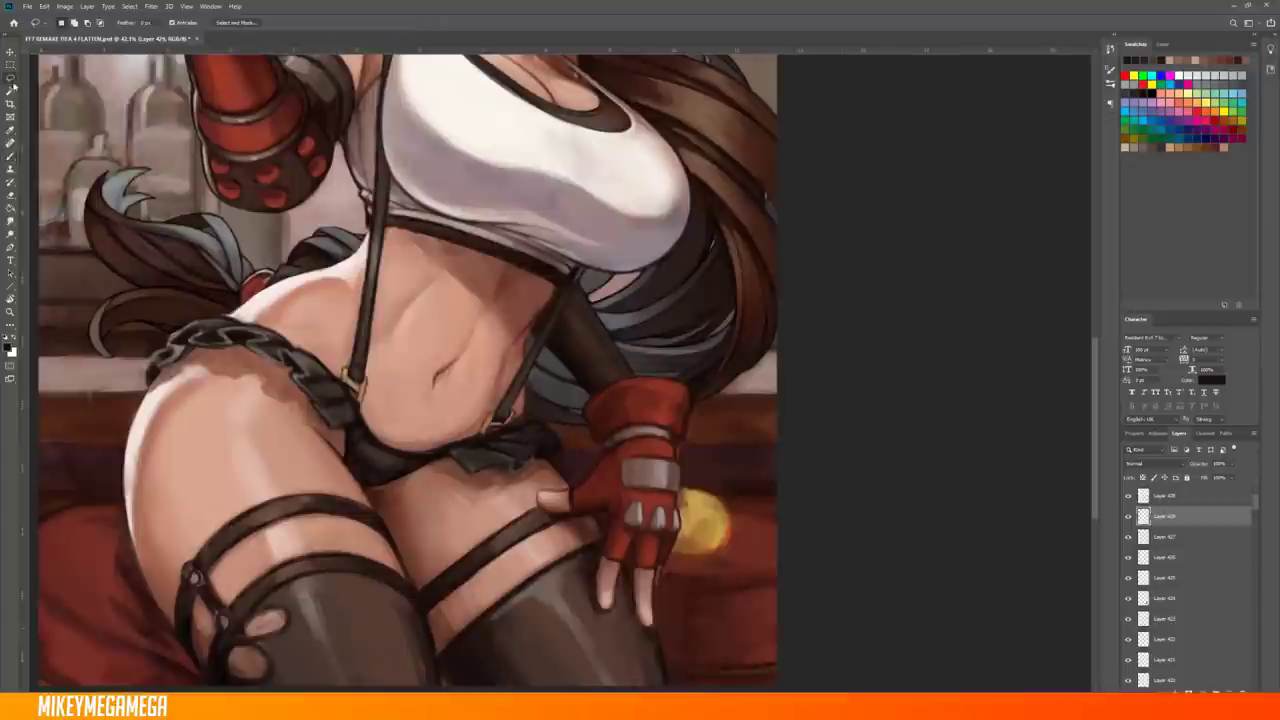
pyautogui.hotkey('alt', ']')
pyautogui.press('b')
pyautogui.rightClick(656, 290)
pyautogui.press('Escape')
pyautogui.press('m')
pyautogui.hotkey('ctrl', '0')
pyautogui.scroll(3, 588, 345)
pyautogui.scroll(-3, 366, 236)
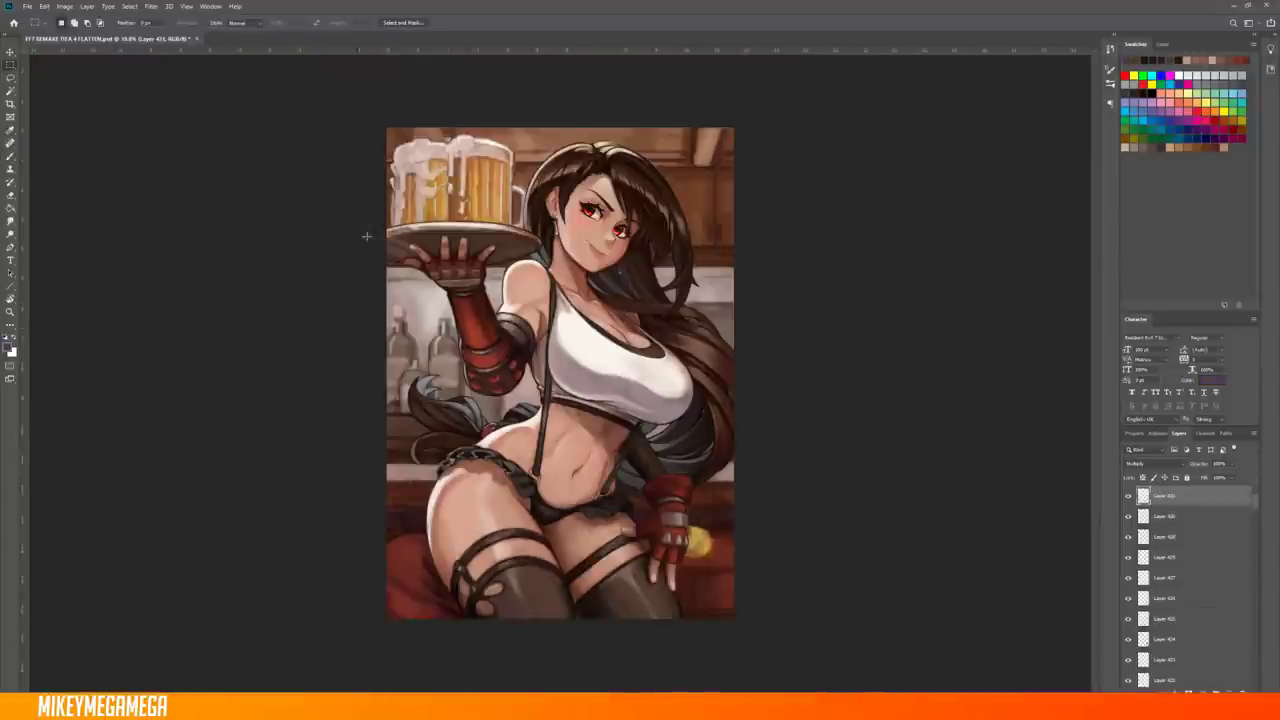
# Flip the canvas back, make an elliptical selection around the yellow ball, paint a bright yellow highlight on it, and deselect
pyautogui.scroll(3, 575, 460)
pyautogui.press('b')
pyautogui.rightClick(389, 289)
pyautogui.press('Escape')
pyautogui.scroll(2, 375, 480)
pyautogui.press('m')
pyautogui.moveTo(330, 448)
pyautogui.mouseDown()
pyautogui.moveTo(375, 480)
pyautogui.moveTo(368, 498)
pyautogui.moveTo(374, 470)
pyautogui.mouseUp()
pyautogui.press('b')
pyautogui.press('m')
pyautogui.hotkey('ctrl', 'd')
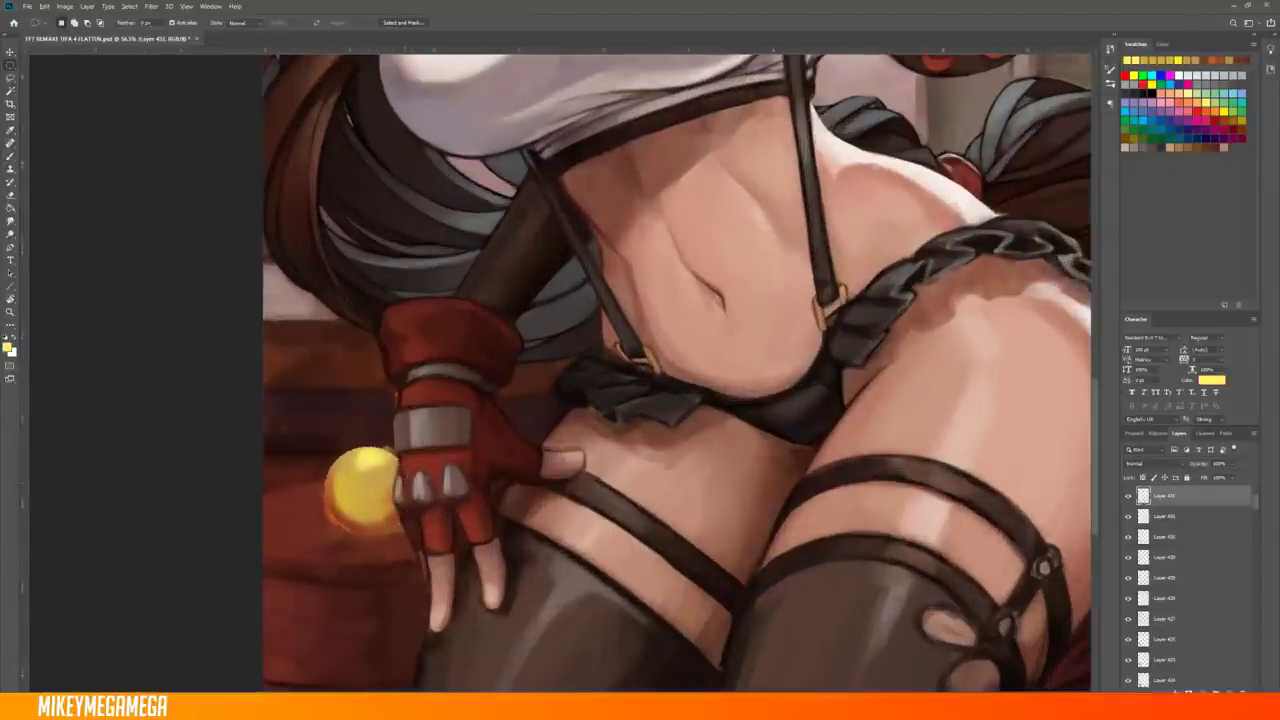
# Shade the yellow ball's rim with sampled golden orange on a Multiply layer and clean up its edge
pyautogui.scroll(-1, 386, 593)
pyautogui.press('i')
pyautogui.click(375, 511)
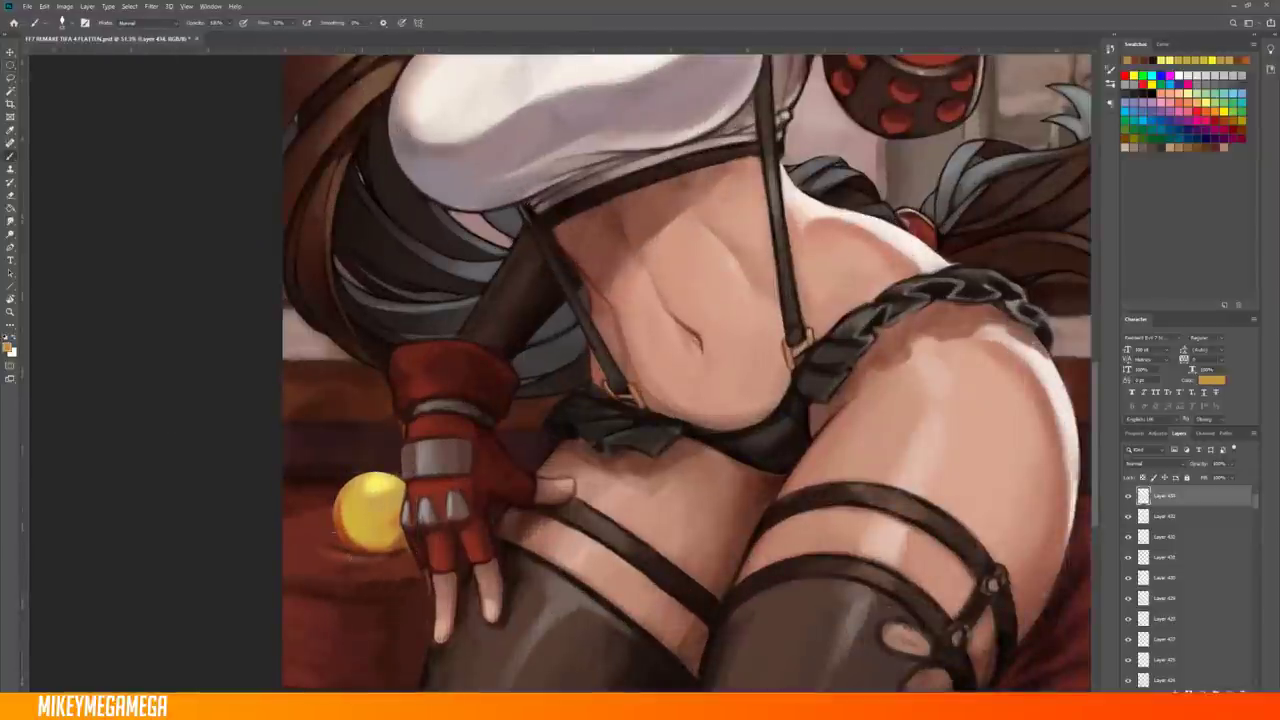
pyautogui.scroll(2, 386, 593)
pyautogui.press('Return')
pyautogui.press('b')
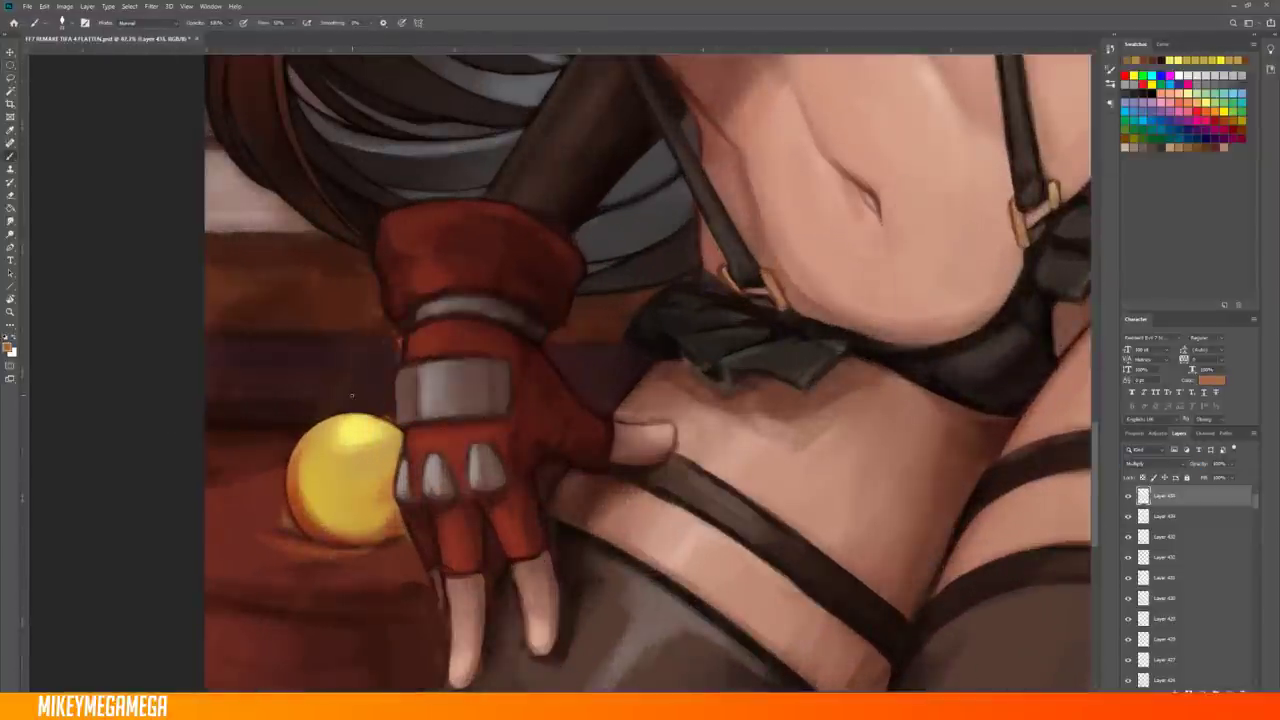
pyautogui.keyDown('alt'); pyautogui.click(338, 420); pyautogui.keyUp('alt')
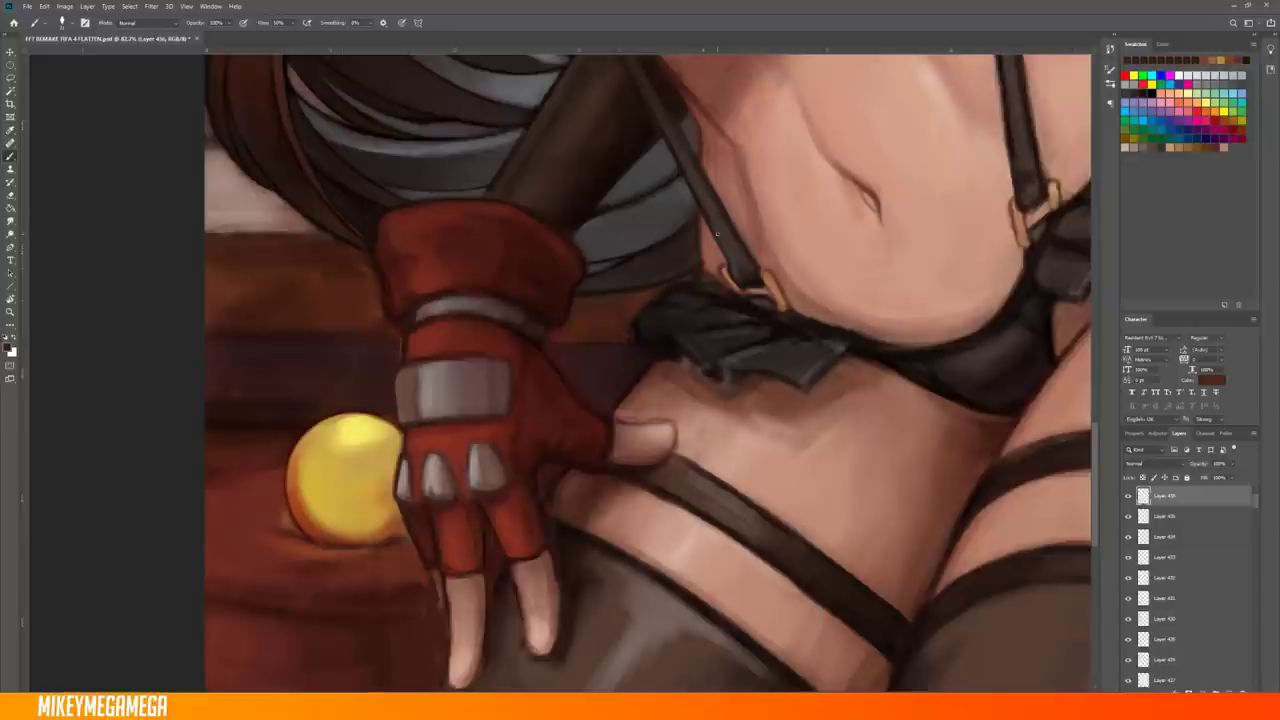
# Darken the stocking edges and clean up the outlines of the garter's cut-outs with near-black brown
pyautogui.hotkey('ctrl', '0')
pyautogui.scroll(3, 560, 480)
pyautogui.scroll(-5, 560, 480)
pyautogui.scroll(5, 560, 480)
pyautogui.scroll(-3, 406, 445)
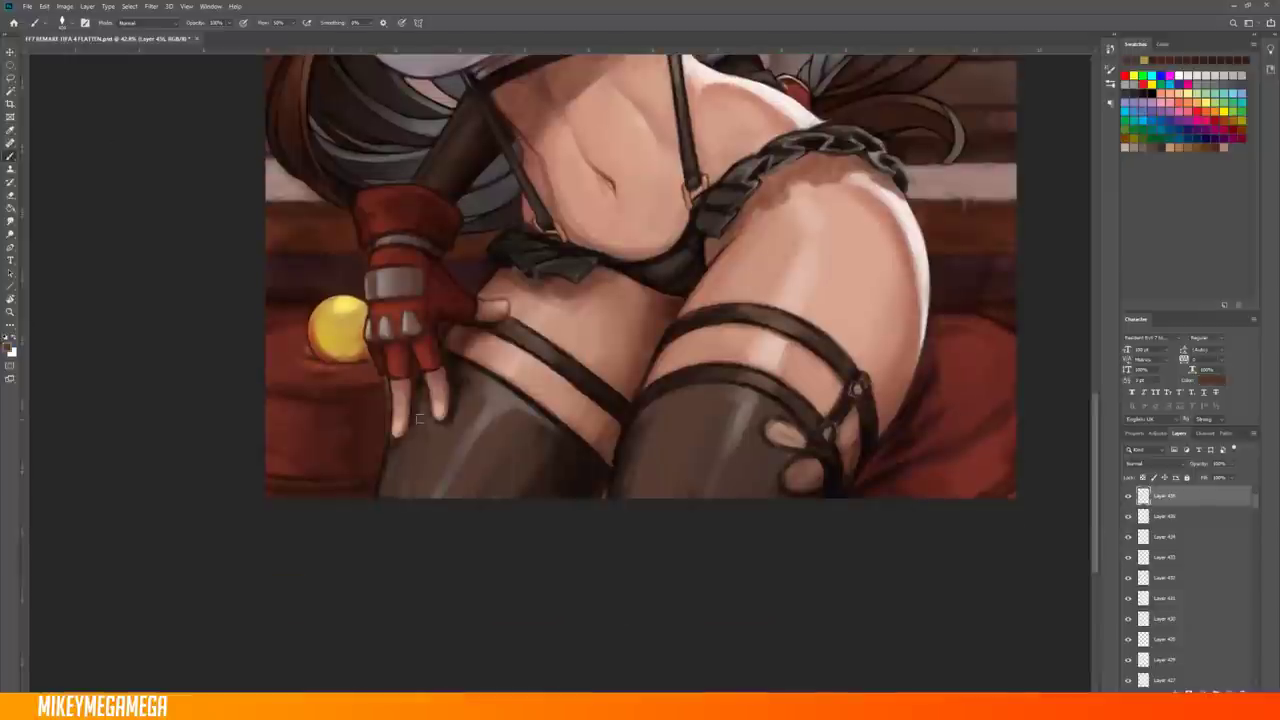
pyautogui.rightClick(810, 482)
pyautogui.press('Escape')
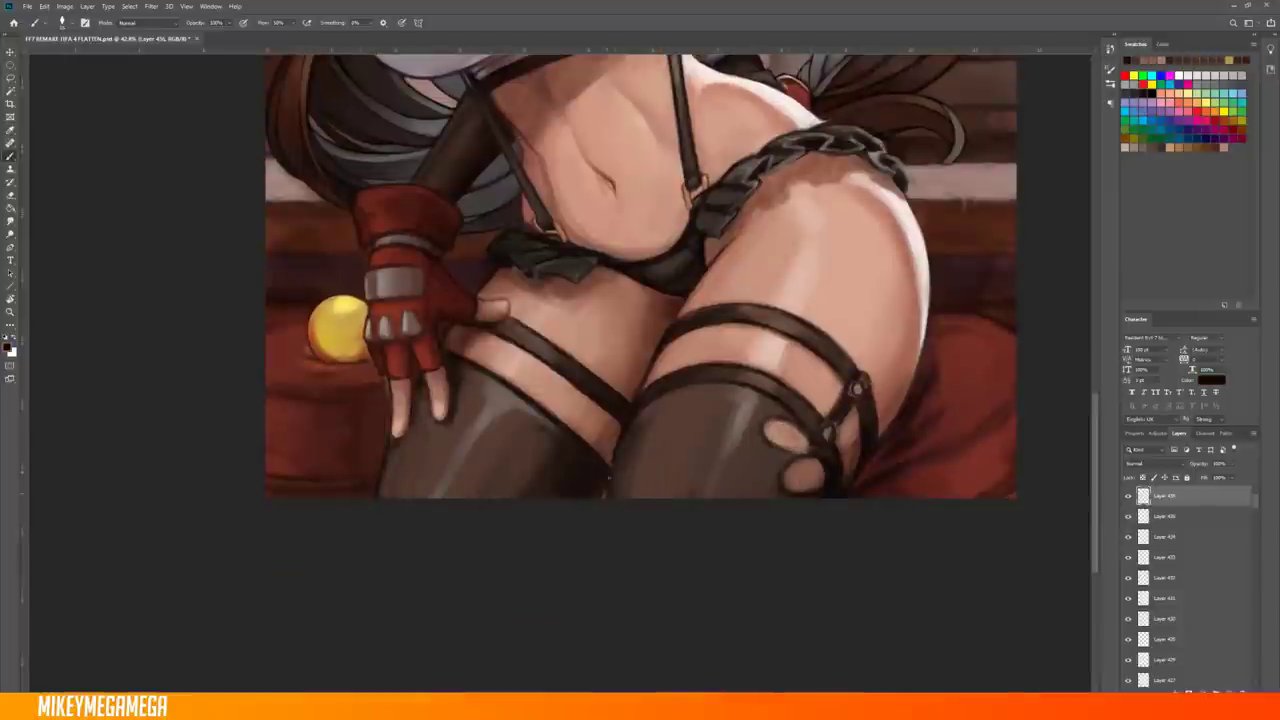
# Flip the canvas horizontally to check the whole painting mirrored and add a new layer for touch-ups
pyautogui.scroll(-3, 742, 298)
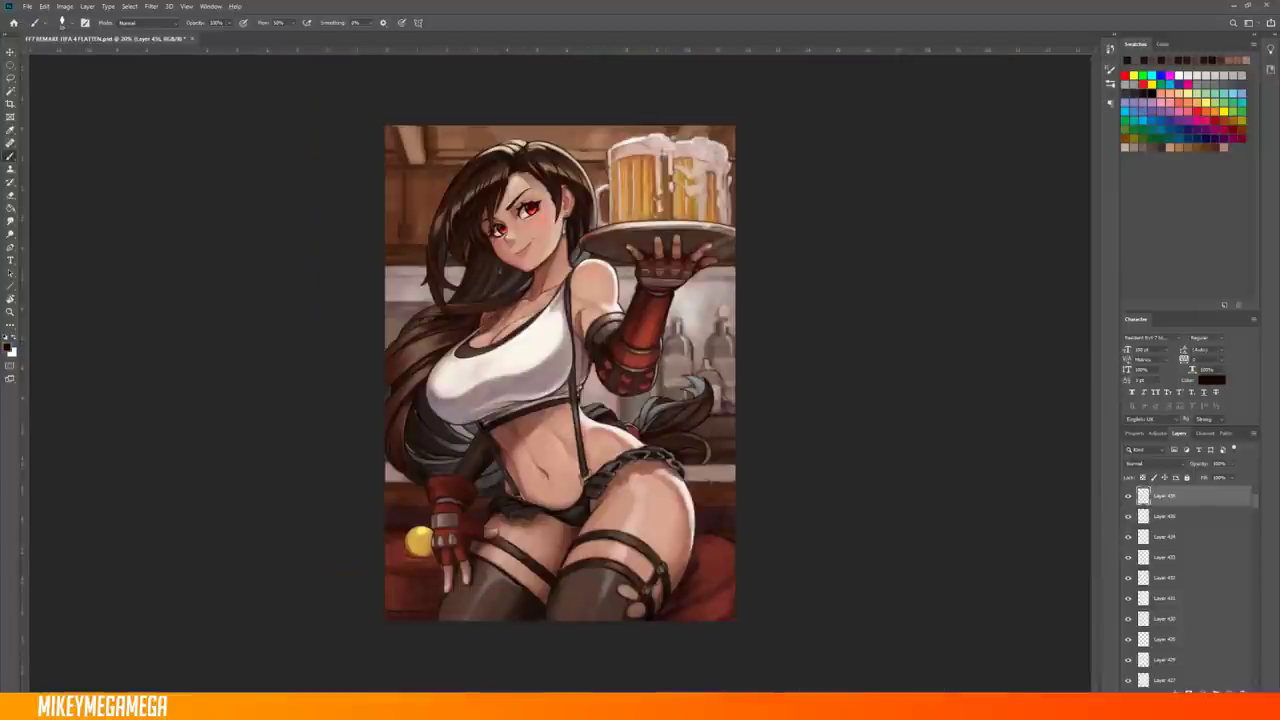
pyautogui.scroll(3, 742, 298)
pyautogui.scroll(-3, 742, 298)
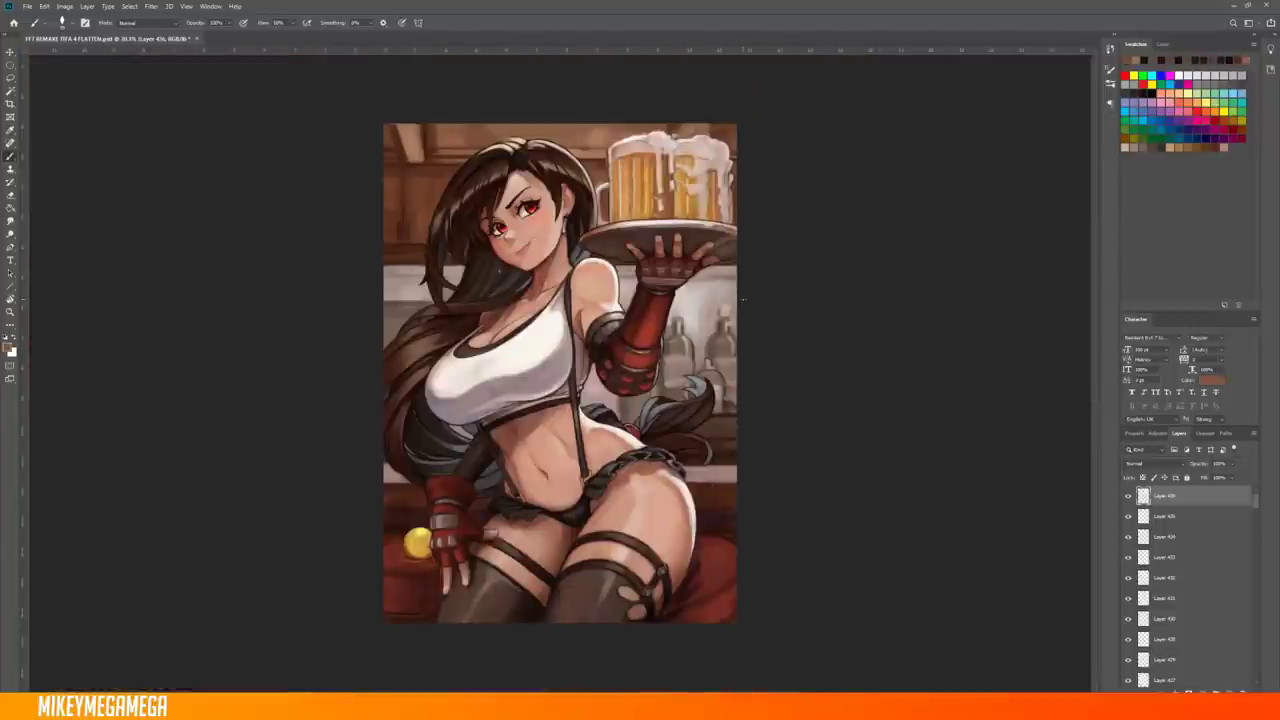
pyautogui.scroll(2, 742, 298)
pyautogui.scroll(-2, 537, 332)
pyautogui.keyDown('ctrl'); pyautogui.click(537, 332); pyautogui.keyUp('ctrl')
pyautogui.scroll(2, 843, 287)
pyautogui.click(64, 6)
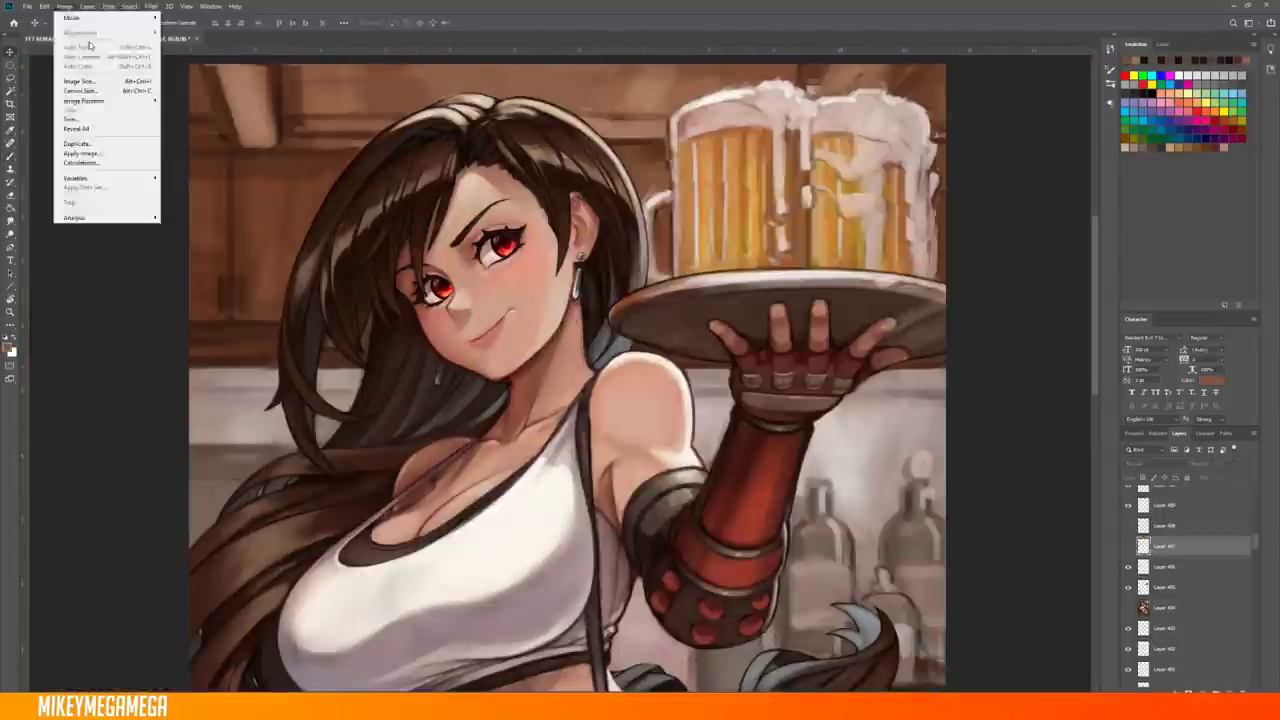
pyautogui.click(205, 140)
pyautogui.press('b')
pyautogui.hotkey('ctrl', 'shift', 'alt', 'n')
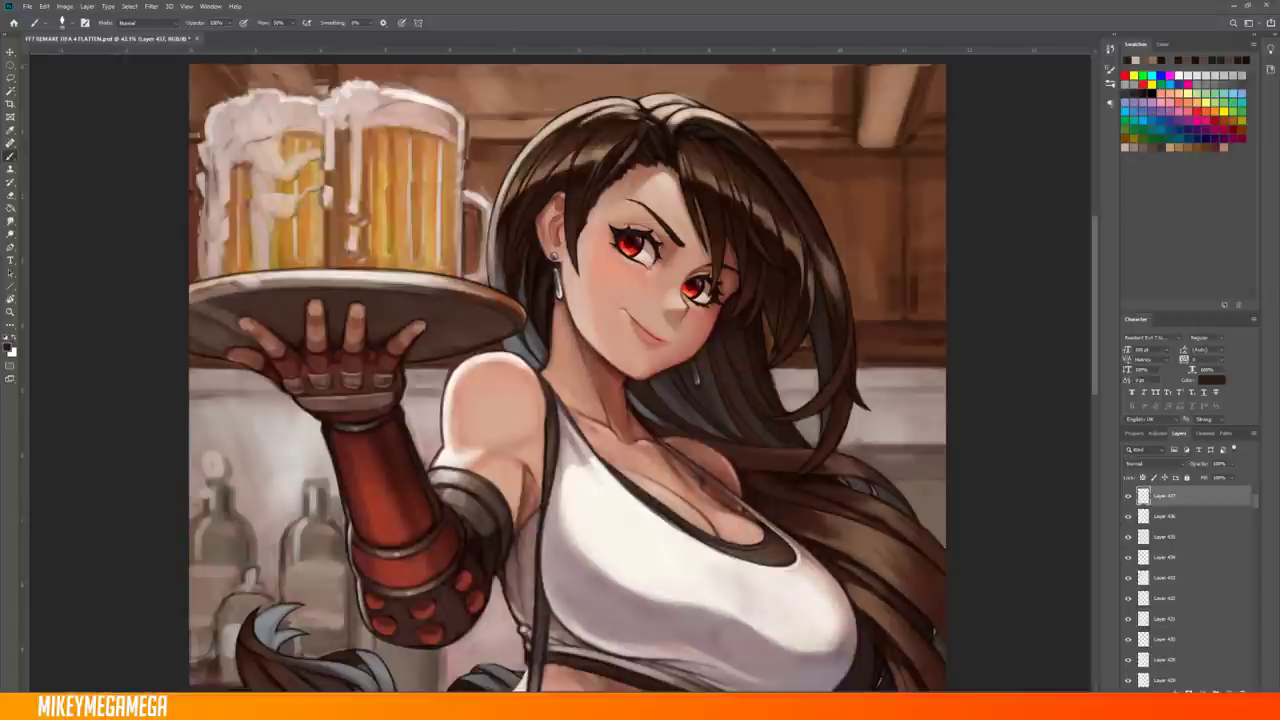
# Sample an orange tone near the yellow ball and flip the canvas back to its original orientation
pyautogui.scroll(-3, 560, 373)
pyautogui.scroll(1, 560, 373)
pyautogui.scroll(3, 560, 430)
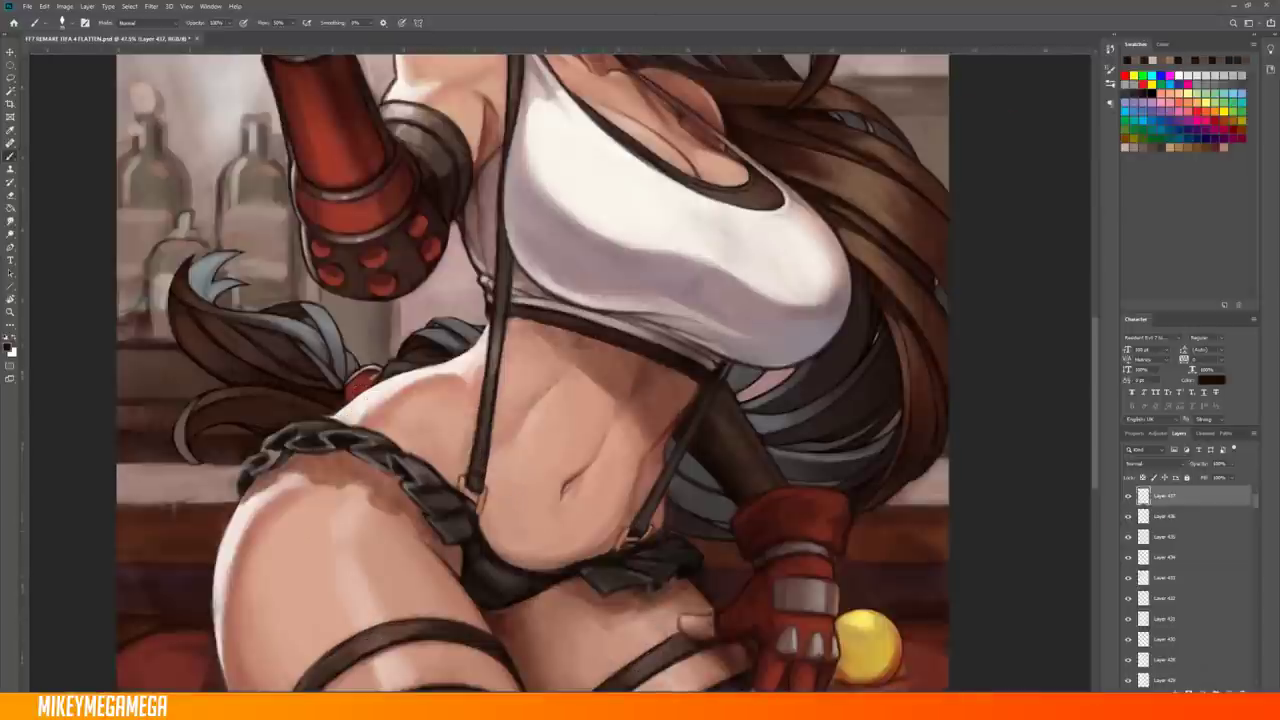
pyautogui.scroll(2, 700, 450)
pyautogui.keyDown('alt'); pyautogui.click(1014, 514); pyautogui.keyUp('alt')
pyautogui.scroll(-4, 302, 367)
pyautogui.hotkey('ctrl', 'shift', 'h')
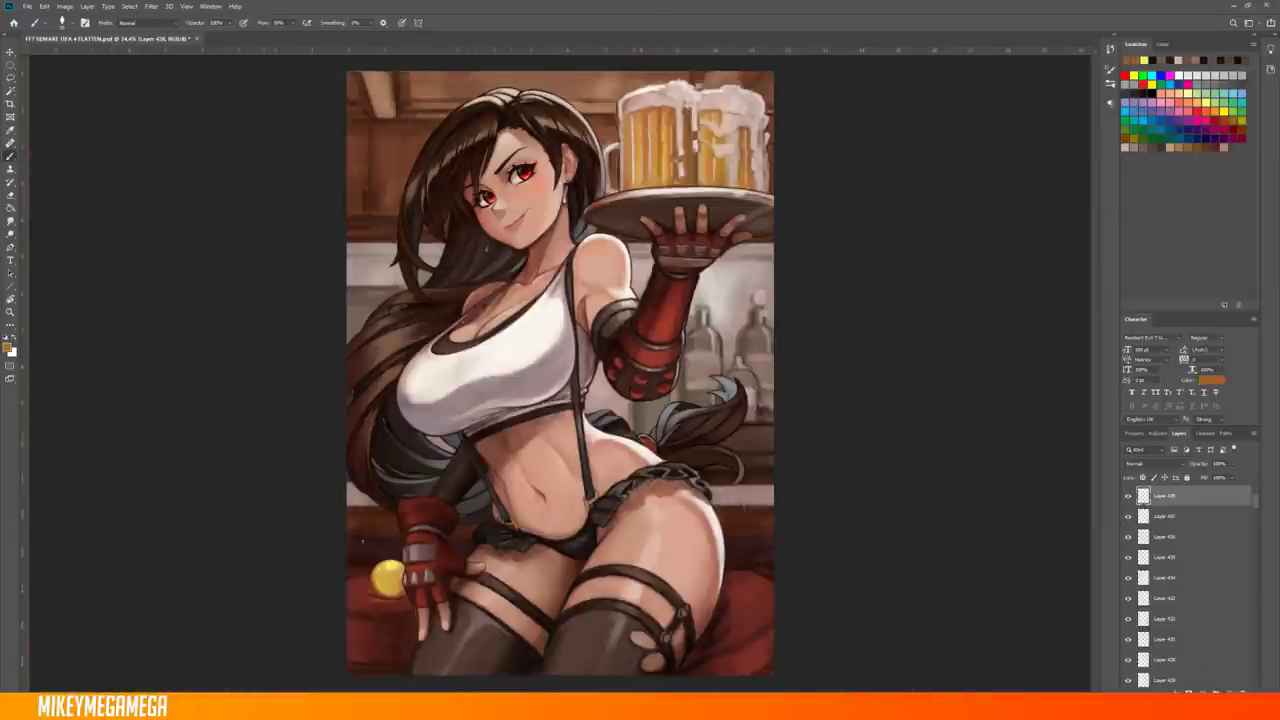
# Redraw the beer mug outline in orange-brown with the canvas rotated and copy it for the second mug
pyautogui.scroll(2, 654, 100)
pyautogui.hotkey('ctrl', 'shift', 'r')
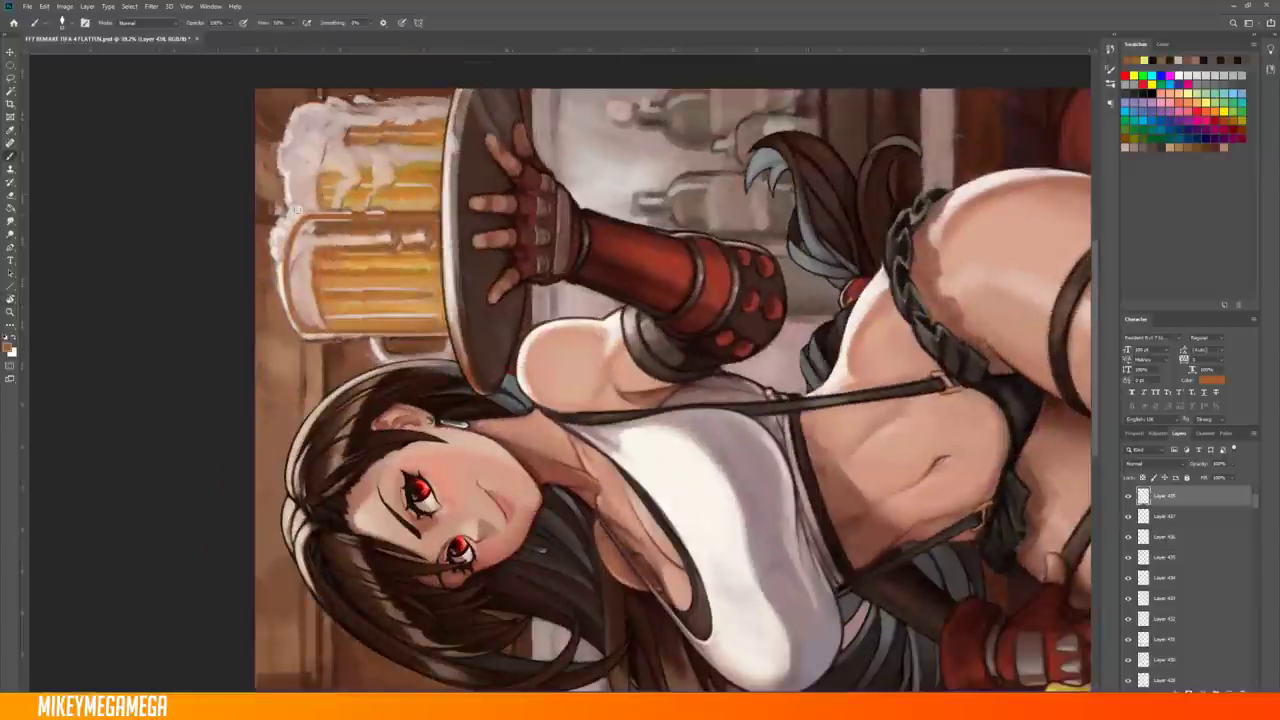
pyautogui.press('Escape')
pyautogui.moveTo(790, 180); pyautogui.dragTo(808, 166)
pyautogui.press('b')
pyautogui.scroll(-2, 688, 147)
pyautogui.scroll(3, 713, 70)
# Fill both beer mugs with a golden-yellow to burnt-orange gradient on a new layer, covering the old glass details
pyautogui.hotkey('ctrl', 'shift', 'alt', 'n')
pyautogui.moveTo(620, 200); pyautogui.dragTo(800, 220)
pyautogui.moveTo(600, 280); pyautogui.dragTo(627, 228)
pyautogui.moveTo(725, 225); pyautogui.dragTo(850, 300)
pyautogui.moveTo(828, 250); pyautogui.dragTo(852, 305)
pyautogui.moveTo(705, 185); pyautogui.dragTo(718, 300)
pyautogui.moveTo(750, 245)
pyautogui.mouseDown()
pyautogui.moveTo(705, 245)
pyautogui.moveTo(688, 205)
pyautogui.mouseUp()
pyautogui.moveTo(742, 235); pyautogui.dragTo(798, 202)
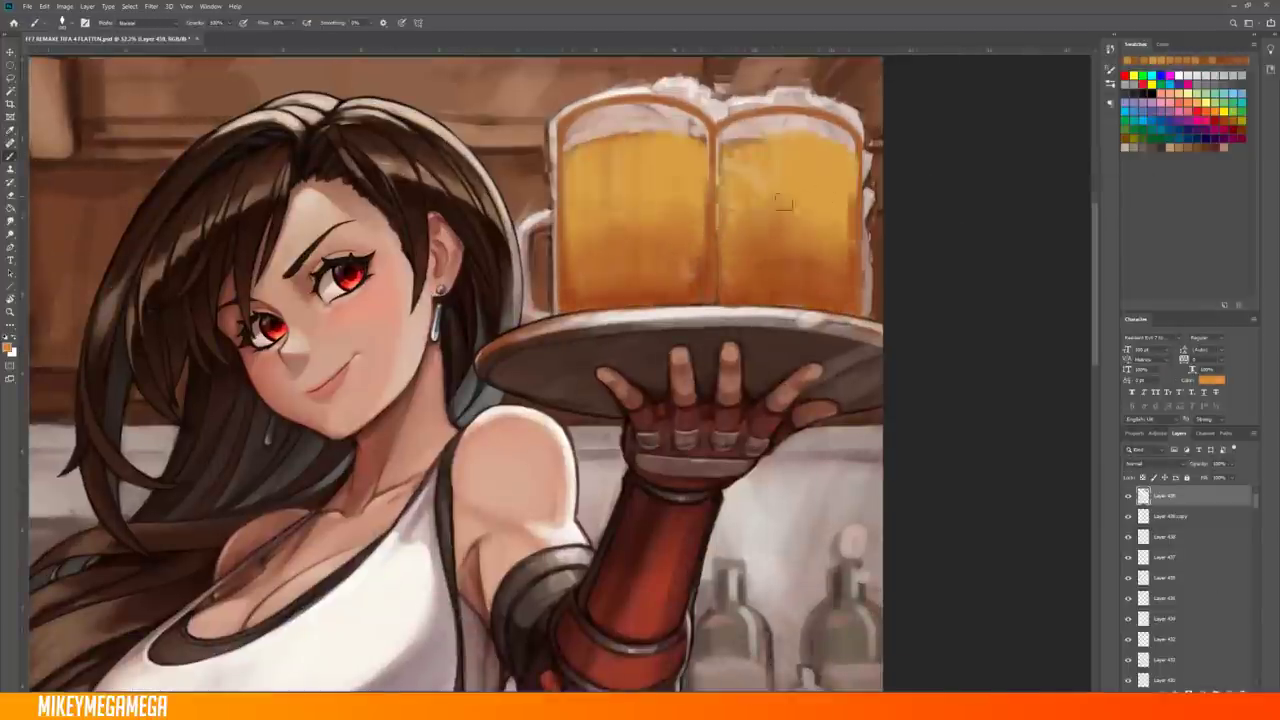
pyautogui.moveTo(580, 290); pyautogui.dragTo(685, 240)
pyautogui.moveTo(560, 150); pyautogui.dragTo(858, 150)
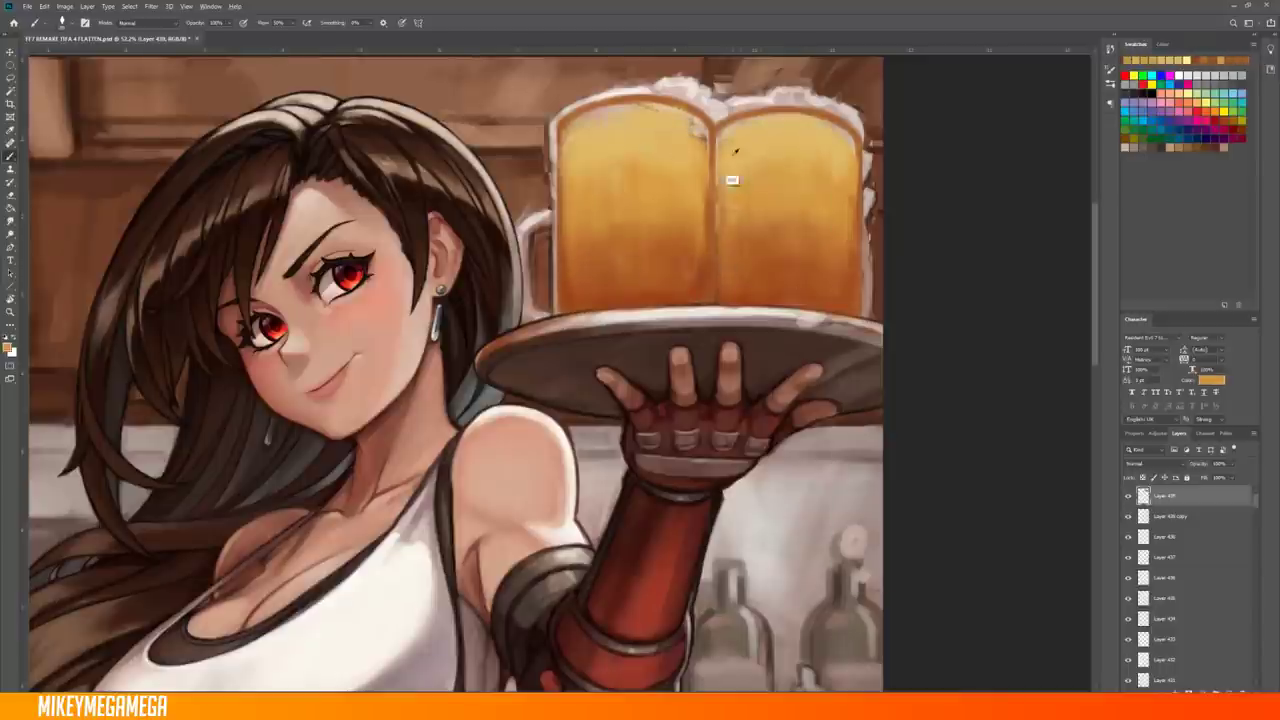
# Paint over the old foam and glass edges around the mugs with background brown on a new layer
pyautogui.hotkey('ctrl', '0')
pyautogui.scroll(5, 650, 220)
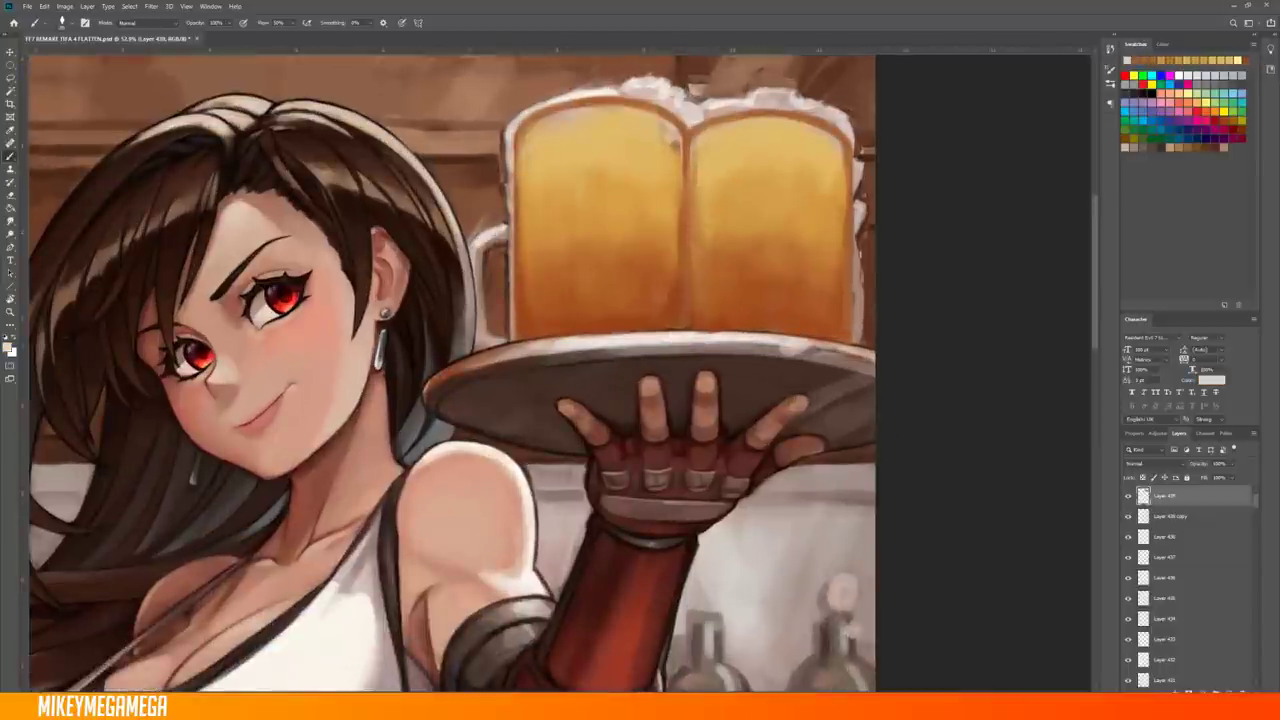
pyautogui.keyDown('alt'); pyautogui.click(862, 200); pyautogui.keyUp('alt')
pyautogui.moveTo(860, 160); pyautogui.dragTo(862, 318)
pyautogui.moveTo(812, 104); pyautogui.dragTo(858, 140)
pyautogui.rightClick(848, 110)
pyautogui.press('Escape')
pyautogui.hotkey('ctrl', 'shift', 'alt', 'n')
pyautogui.hotkey('ctrl', '0')
pyautogui.moveTo(770, 100)
pyautogui.mouseDown()
pyautogui.moveTo(700, 85)
pyautogui.moveTo(695, 120)
pyautogui.moveTo(575, 85)
pyautogui.mouseUp()
pyautogui.moveTo(688, 78); pyautogui.dragTo(700, 124)
pyautogui.moveTo(752, 80); pyautogui.dragTo(780, 112)
pyautogui.scroll(2, 655, 345)
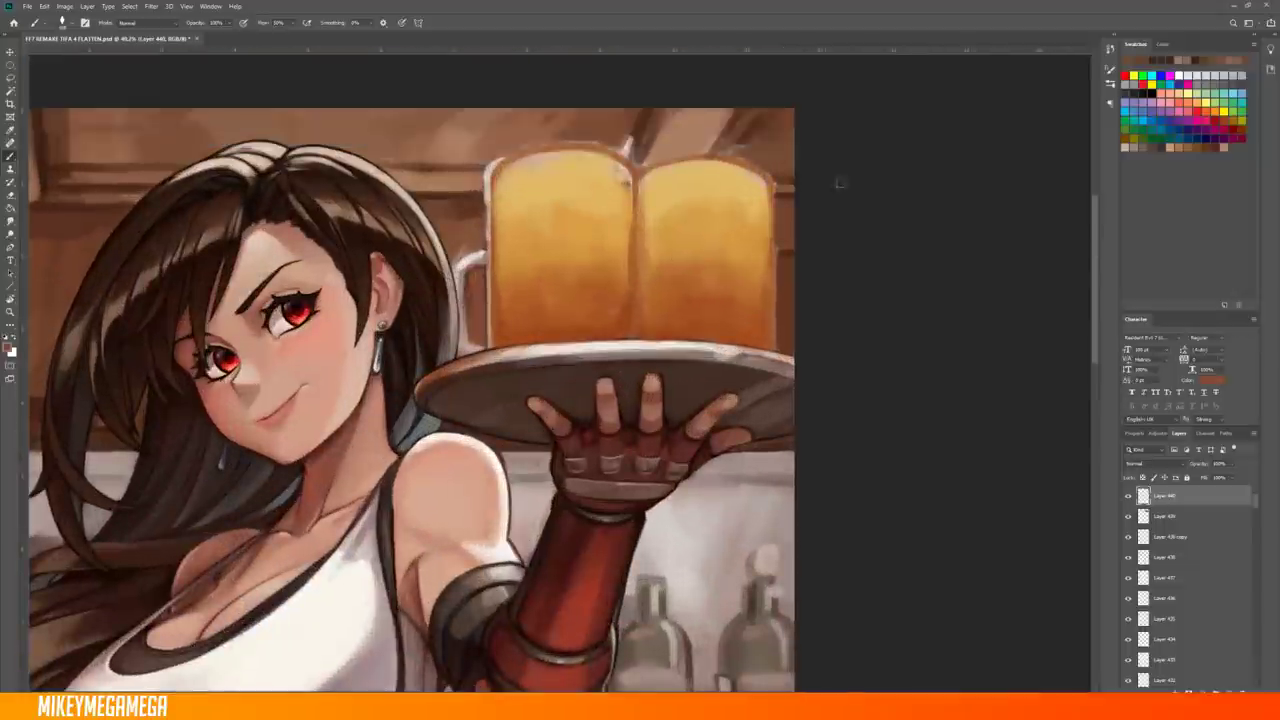
# Draw clean pale glass outlines around both mugs and transform them to fit the mug shapes
pyautogui.moveTo(488, 195); pyautogui.dragTo(490, 340)
pyautogui.moveTo(634, 172); pyautogui.dragTo(638, 335)
pyautogui.moveTo(772, 185); pyautogui.dragTo(774, 234)
pyautogui.press('r')
pyautogui.moveTo(600, 300); pyautogui.dragTo(450, 500)
pyautogui.press('Escape')
pyautogui.click(44, 6)
pyautogui.click(200, 260)
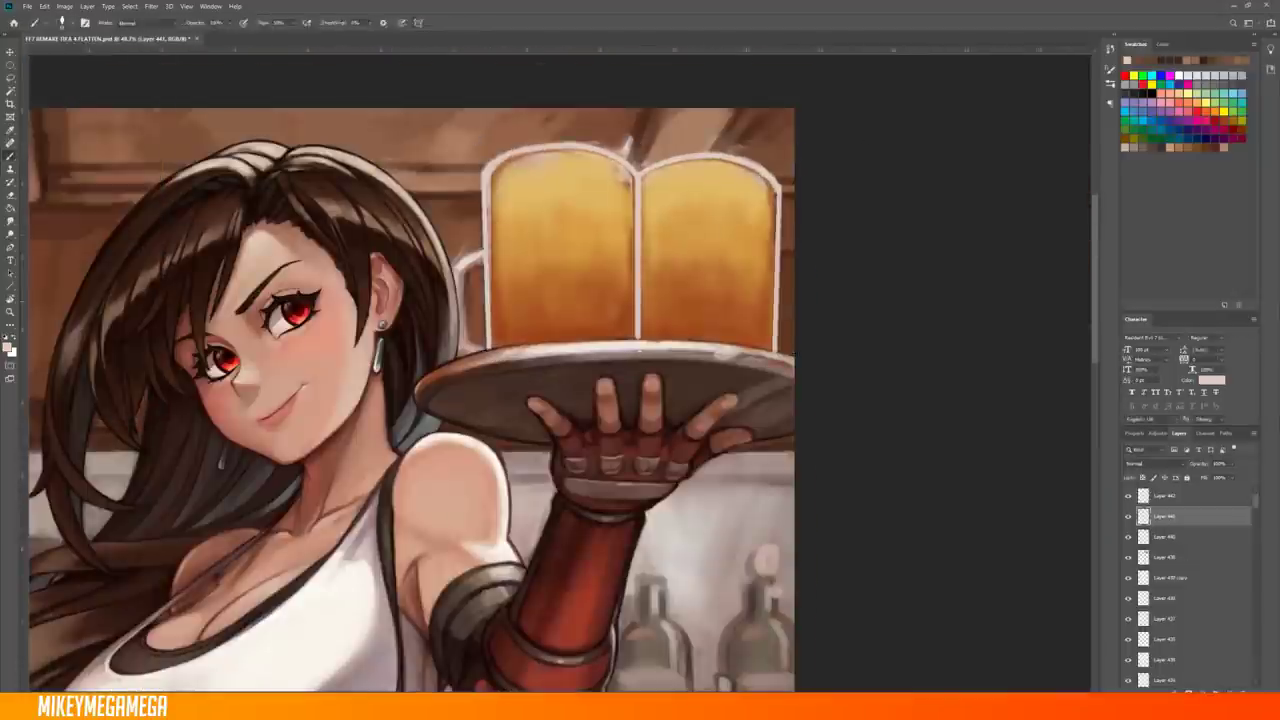
# Draw a tall rounded flute outline in pale pink on the front of the left mug
pyautogui.scroll(1, 635, 292)
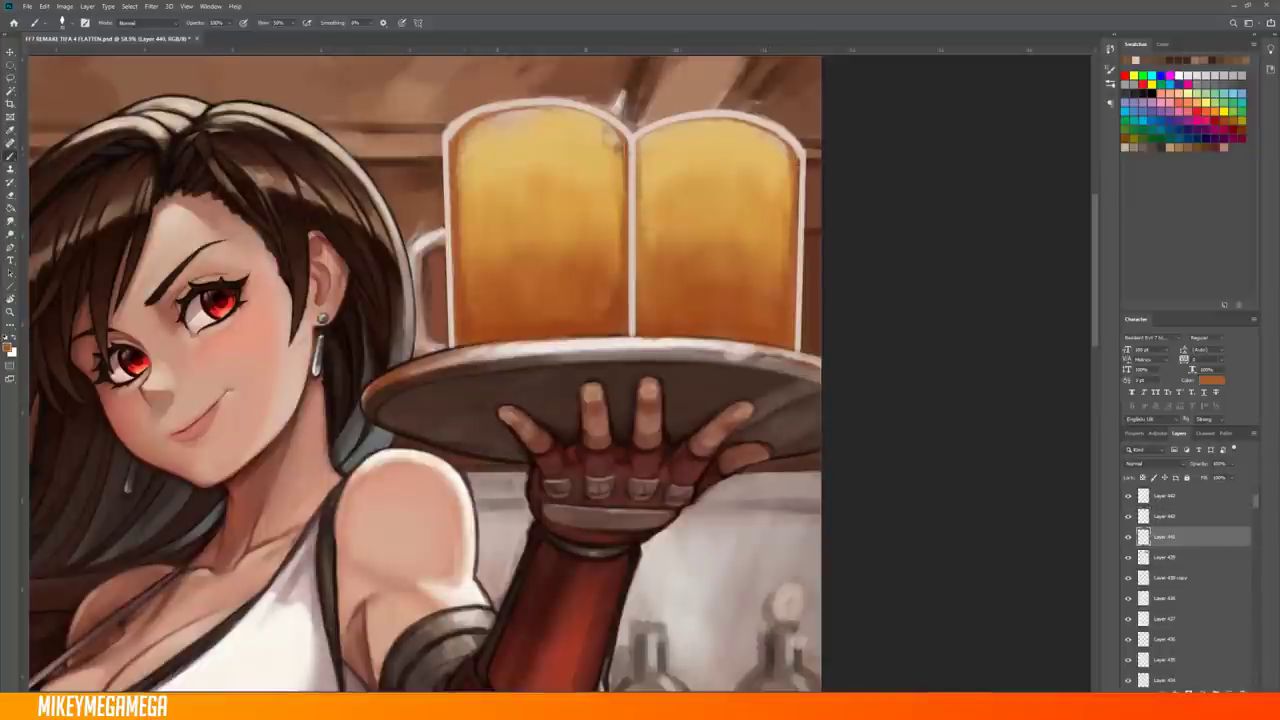
pyautogui.scroll(1, 482, 133)
pyautogui.moveTo(487, 200); pyautogui.dragTo(519, 200)
pyautogui.press('v')
pyautogui.press('r')
pyautogui.moveTo(600, 300); pyautogui.dragTo(450, 500)
pyautogui.press('Escape')
# Repeat the flute outline across the left mug, resizing the copies to fit, and merge them into one layer
pyautogui.moveTo(555, 181)
pyautogui.mouseDown()
pyautogui.moveTo(623, 191)
pyautogui.moveTo(494, 163)
pyautogui.mouseUp()
pyautogui.hotkey('ctrl', 't')
pyautogui.press('Return')
pyautogui.moveTo(459, 235); pyautogui.dragTo(586, 206)
pyautogui.keyDown('shift'); pyautogui.click(1170, 496); pyautogui.keyUp('shift')
pyautogui.hotkey('ctrl', 'e')
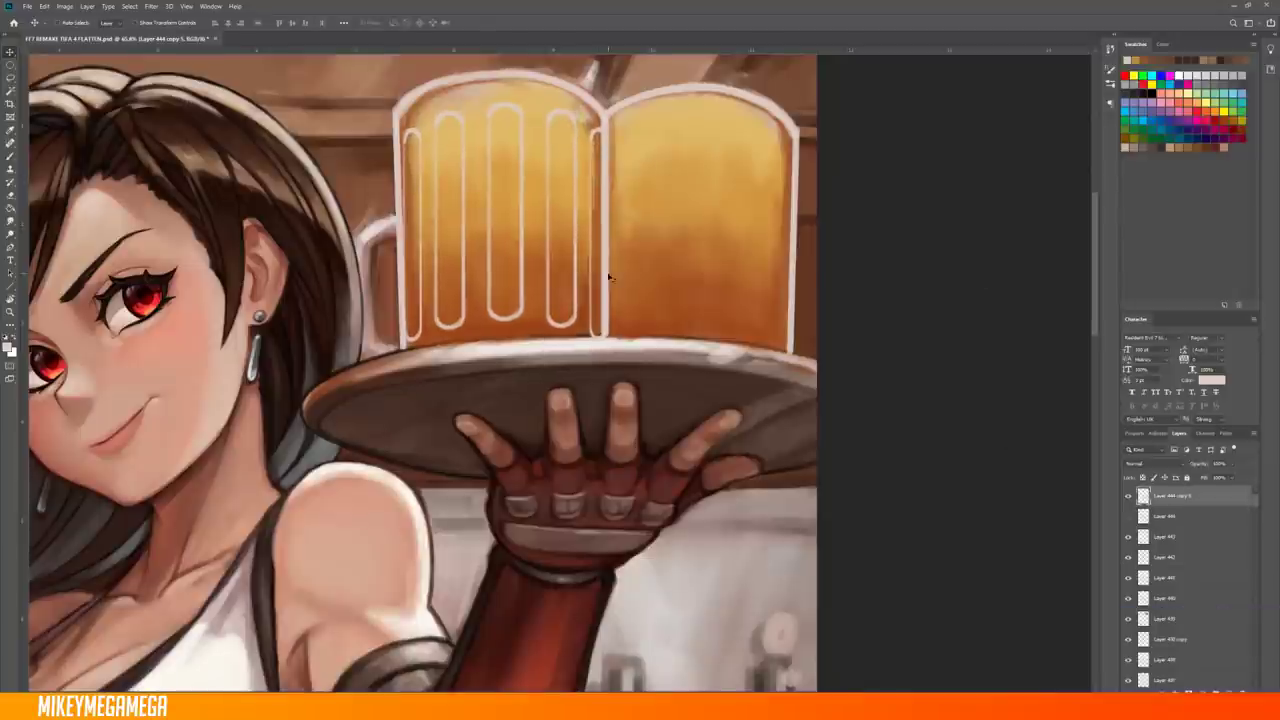
# Duplicate the flutes onto the right mug, then warp and trim both sets to fit the glasses above the tray
pyautogui.keyDown('alt'); pyautogui.moveTo(517, 180); pyautogui.dragTo(732, 182); pyautogui.keyUp('alt')
pyautogui.click(64, 6)
pyautogui.press('Escape')
pyautogui.hotkey('ctrl', 't')
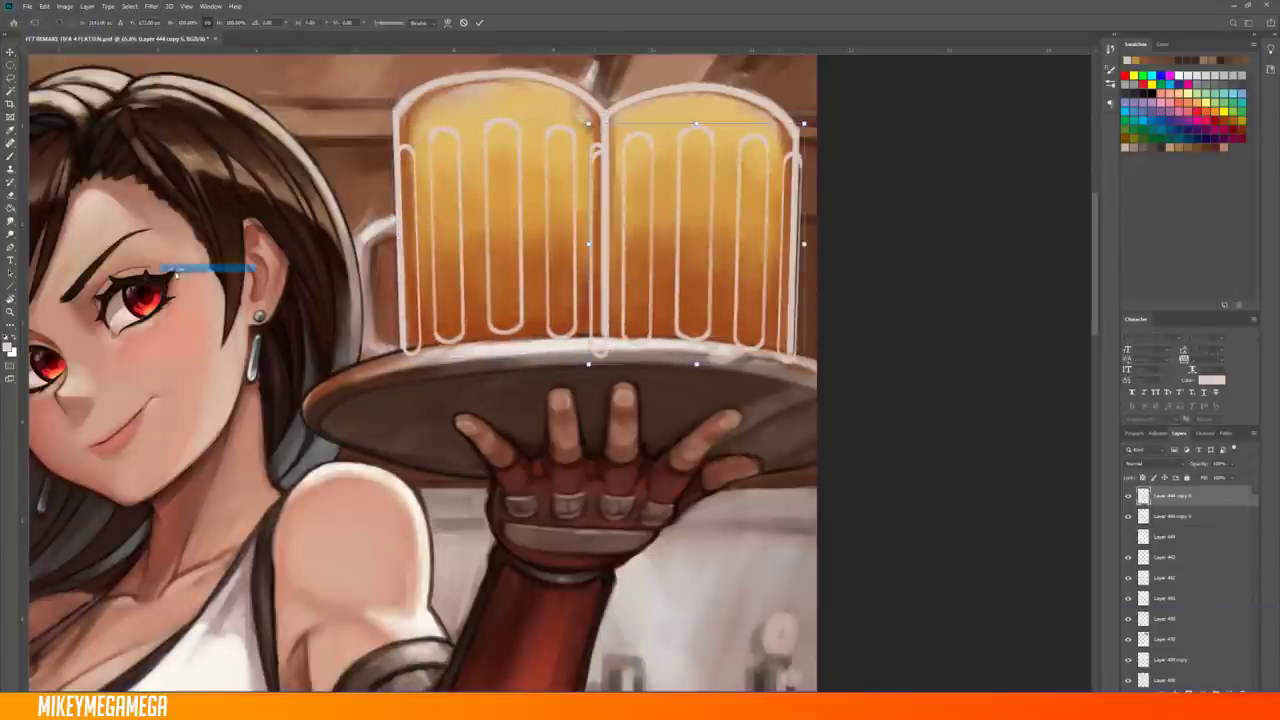
pyautogui.click(44, 6)
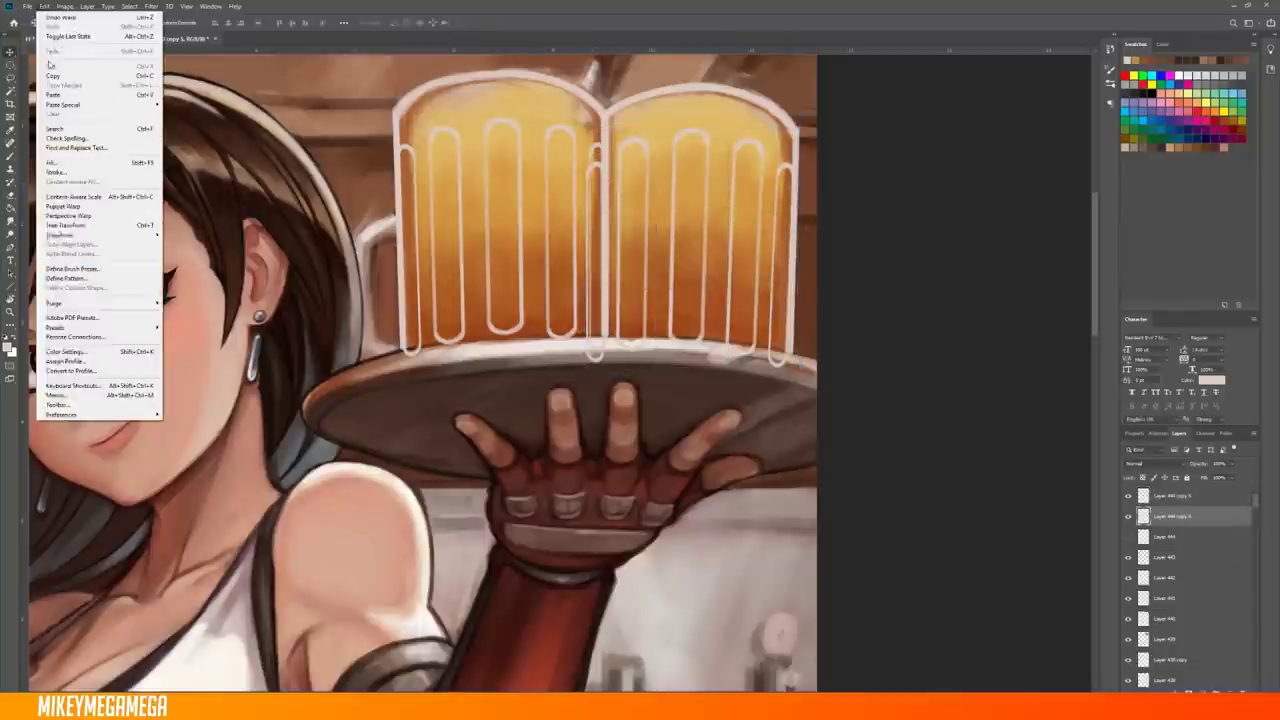
pyautogui.press('b')
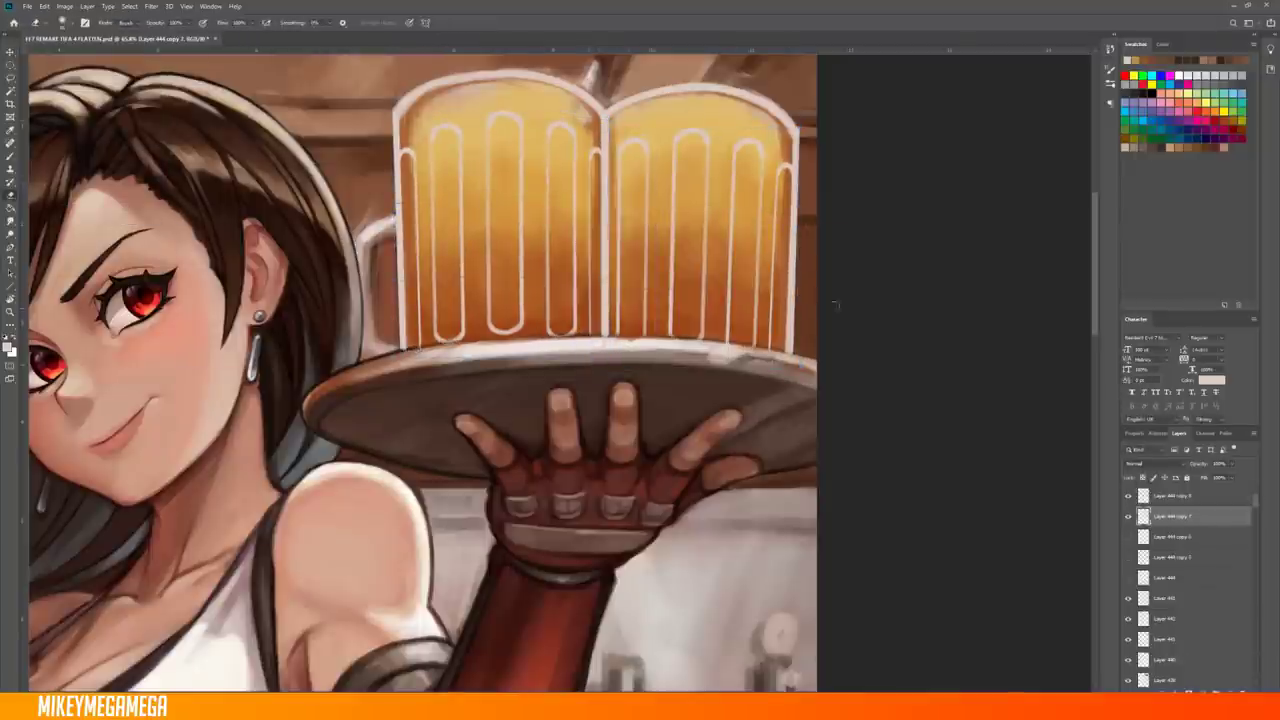
# Deepen the lower beer in both mugs with burnt orange on new layers beneath the flutes, selecting each mug's area
pyautogui.hotkey('ctrl', '+')
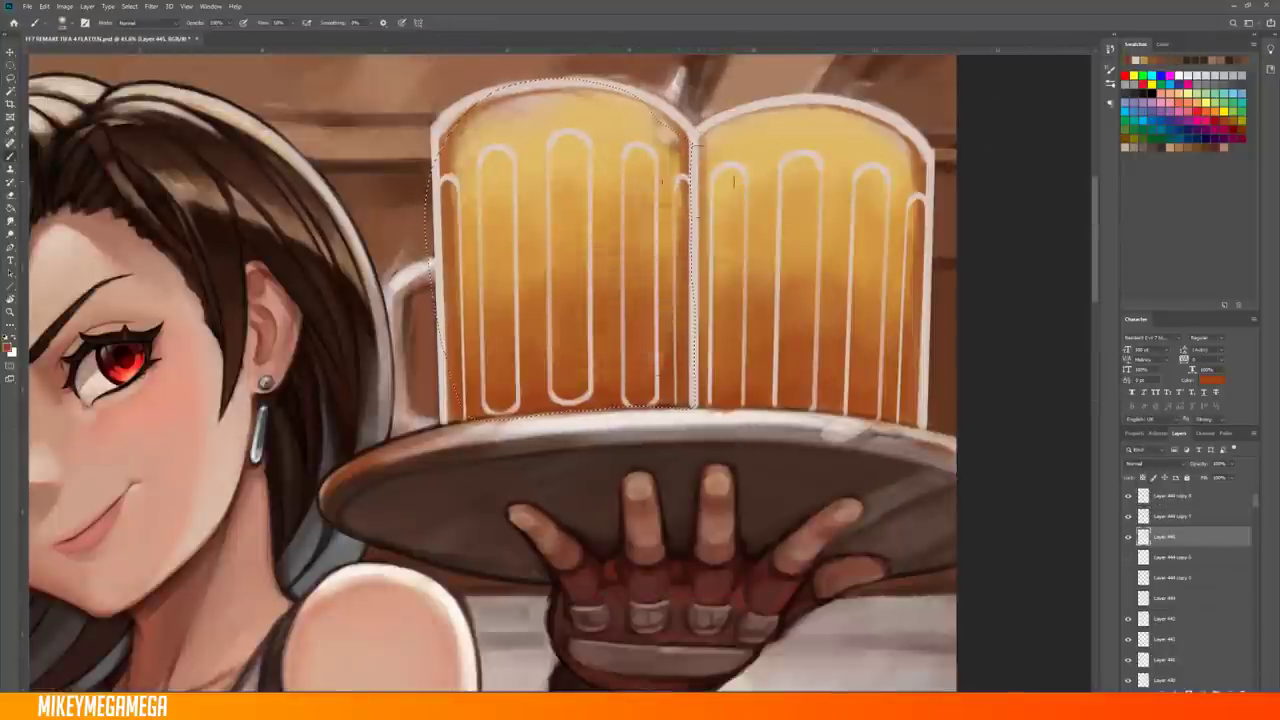
pyautogui.hotkey('ctrl', '-')
pyautogui.hotkey('ctrl', '+')
# Shade the inner edges of the flutes on both mugs with sampled golden-brown tones
pyautogui.click(62, 22)
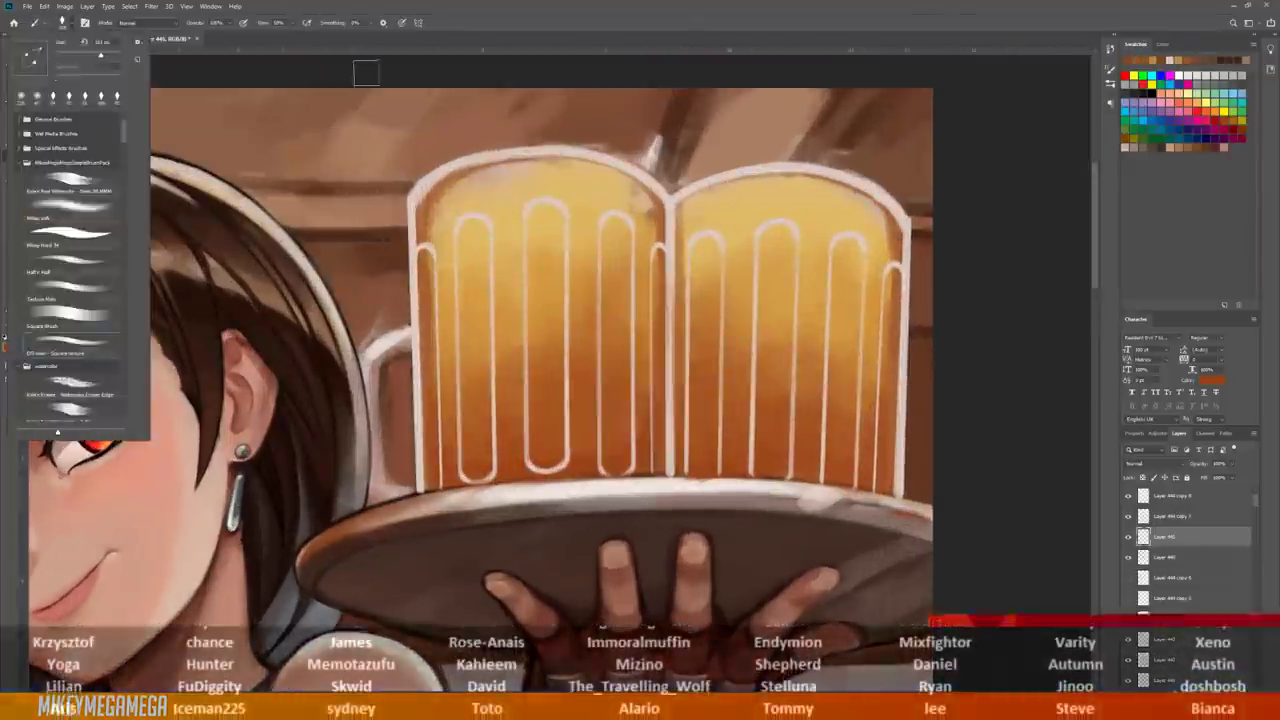
pyautogui.keyDown('alt'); pyautogui.click(478, 472); pyautogui.keyUp('alt')
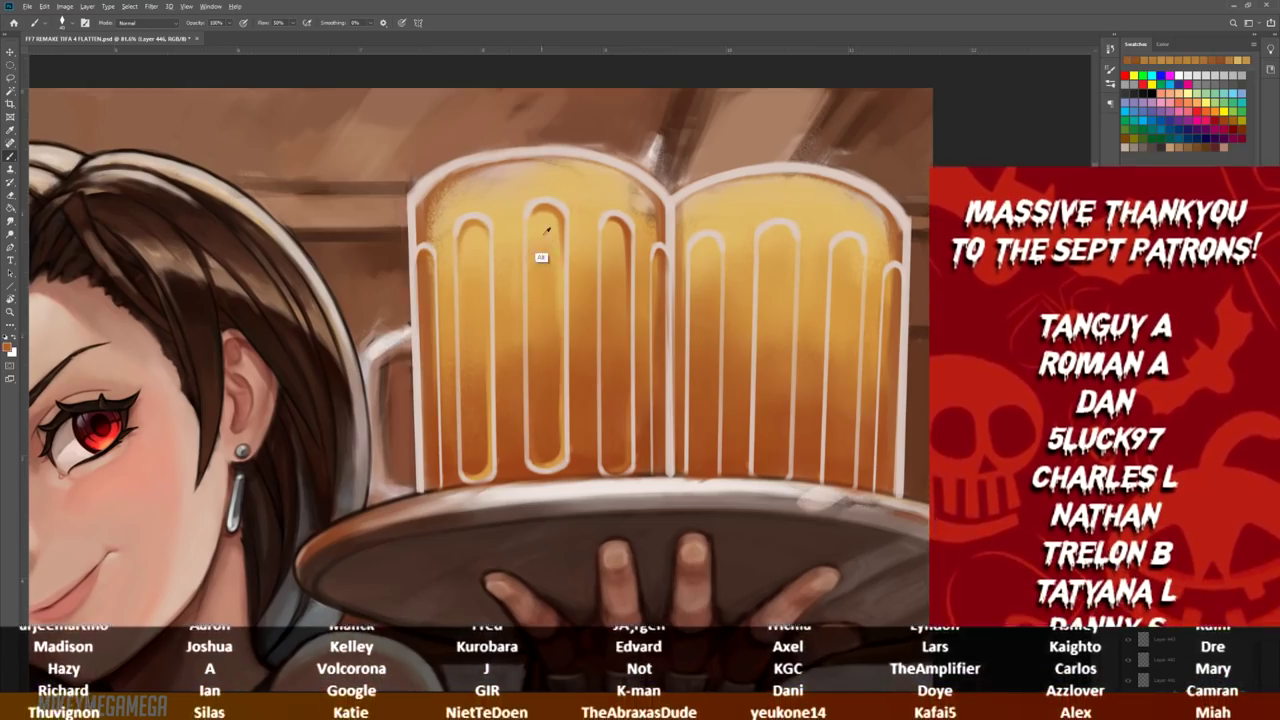
pyautogui.moveTo(463, 398); pyautogui.dragTo(463, 472)
pyautogui.moveTo(532, 350); pyautogui.dragTo(532, 455)
pyautogui.moveTo(420, 240)
pyautogui.mouseDown()
pyautogui.moveTo(492, 166)
pyautogui.moveTo(540, 160)
pyautogui.mouseUp()
pyautogui.hotkey('ctrl', '-')
pyautogui.hotkey('ctrl', '+')
pyautogui.rightClick(694, 222)
pyautogui.press('Escape')
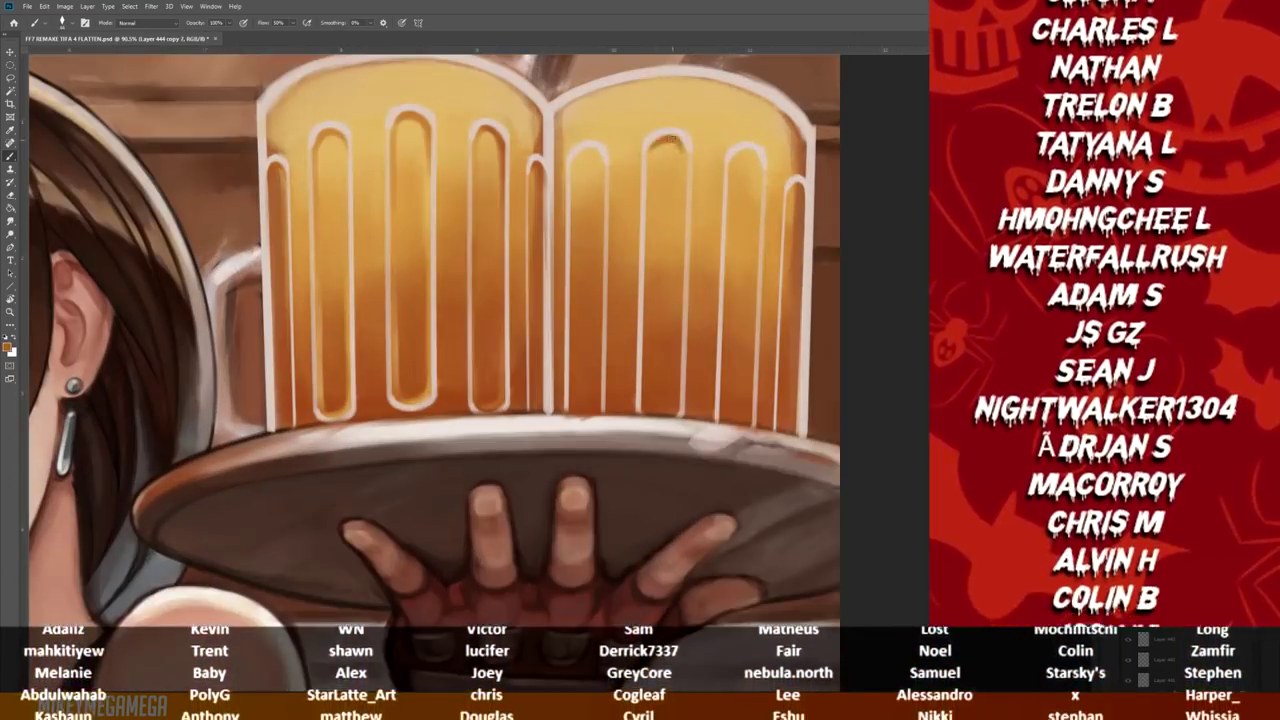
pyautogui.moveTo(792, 432); pyautogui.dragTo(794, 224)
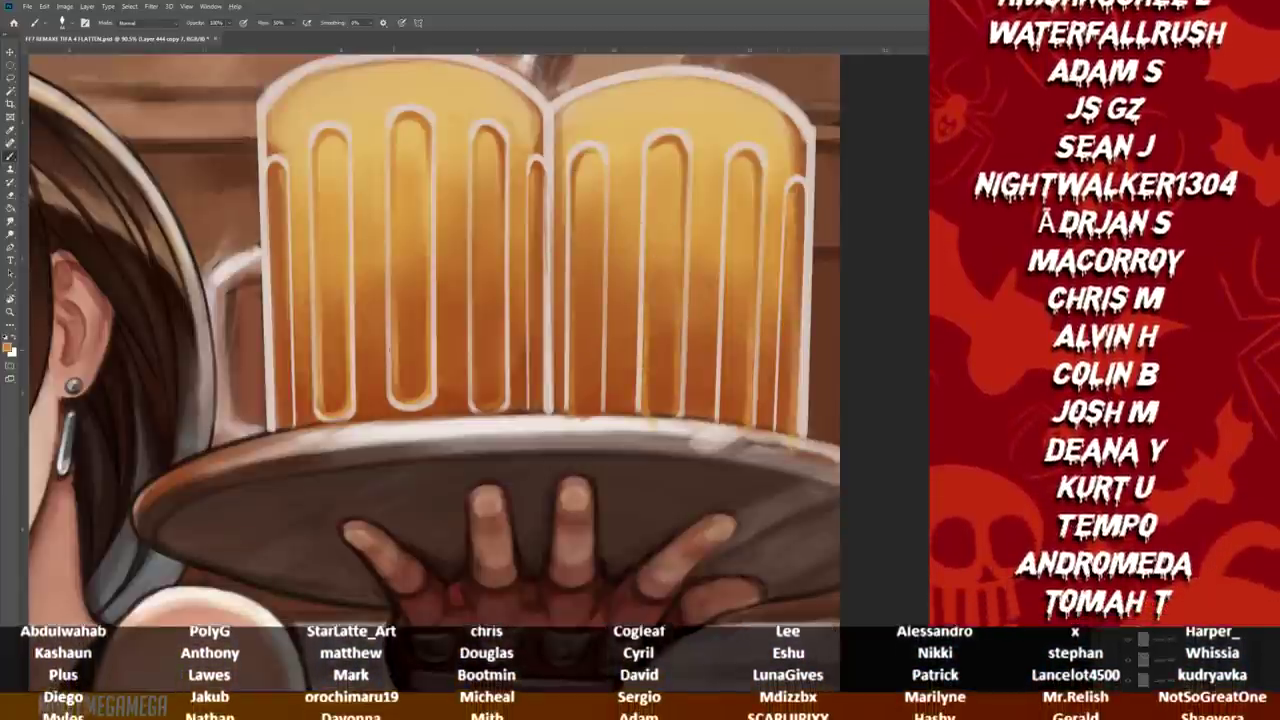
# Lasso the right mug and copy the selected flute artwork to a new layer
pyautogui.press('l')
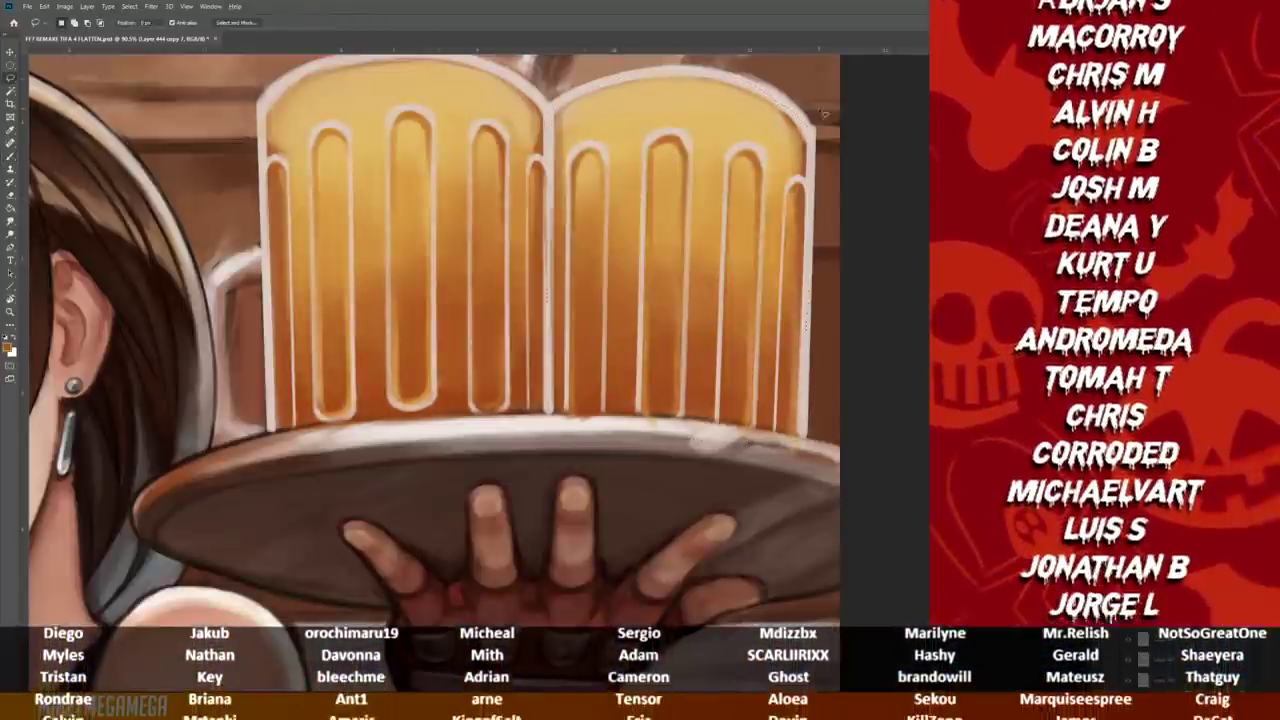
pyautogui.hotkey('ctrl', 'j')
pyautogui.press('v')
pyautogui.hotkey('ctrl', '0')
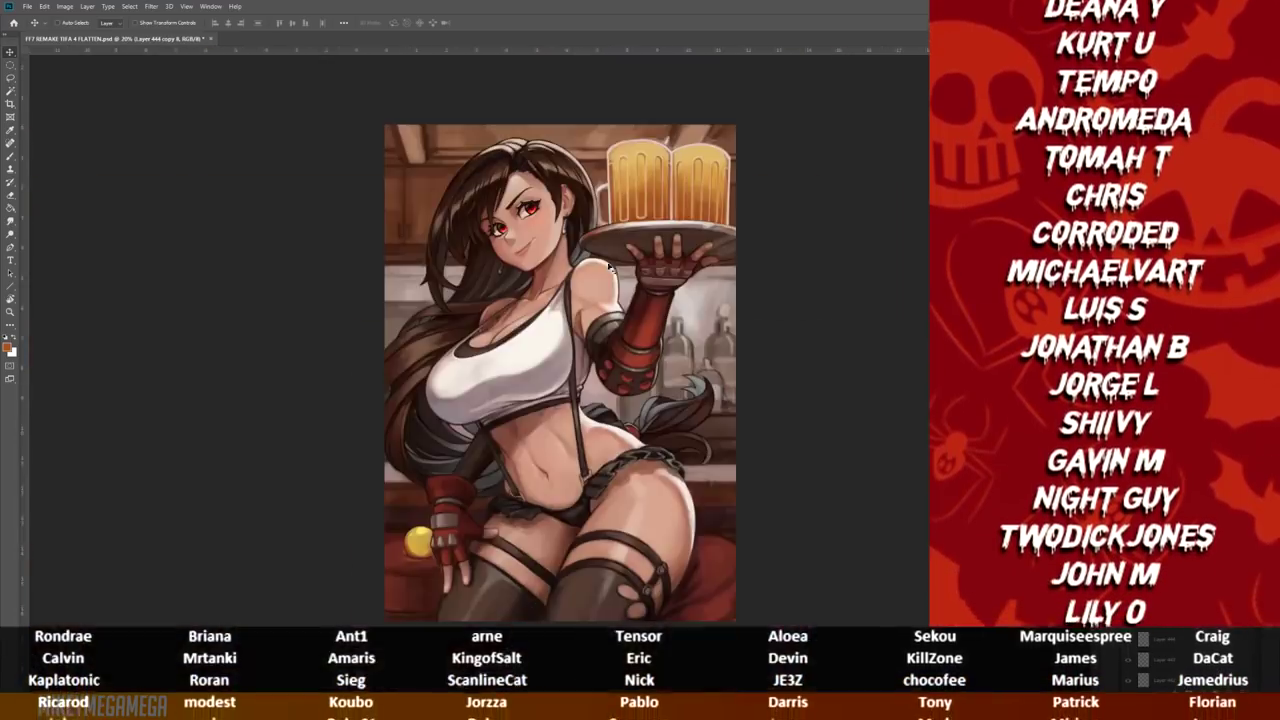
# Paint speckled golden bubbles near the base of the beer in both mugs with the canvas rotated
pyautogui.scroll(3, 713, 72)
pyautogui.press('b')
pyautogui.moveTo(300, 160); pyautogui.dragTo(290, 576)
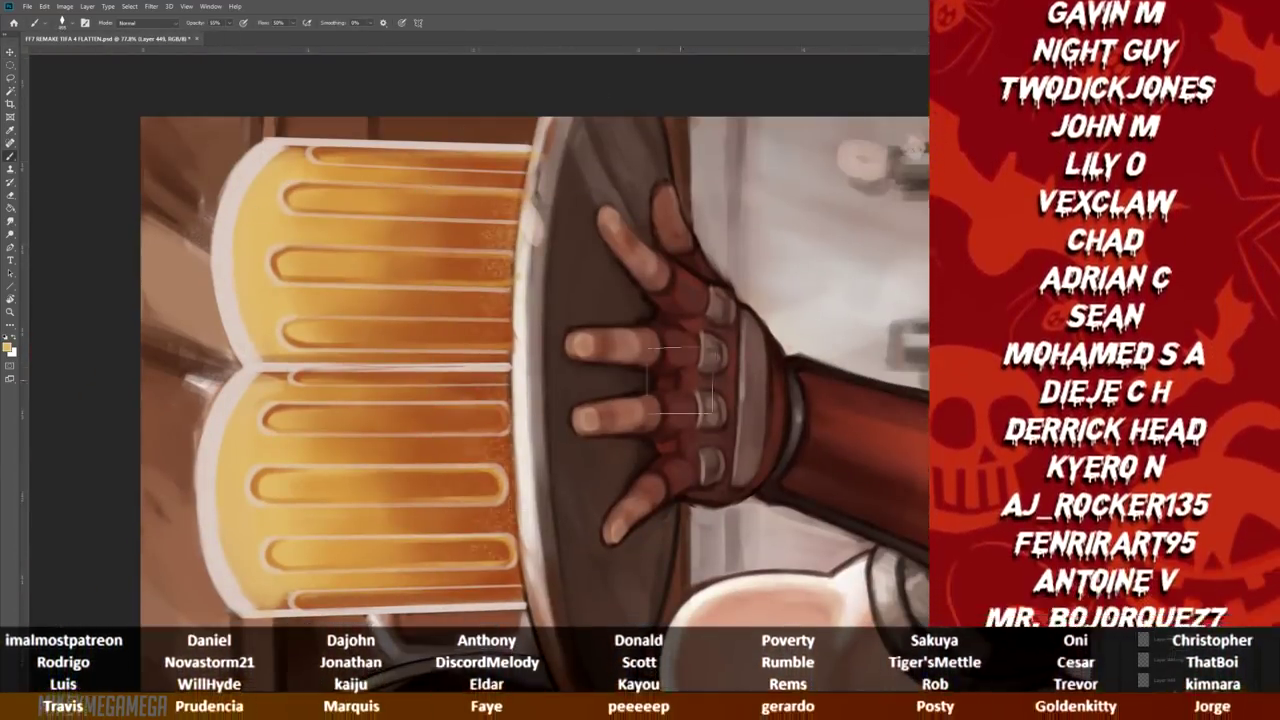
pyautogui.rightClick(680, 382)
pyautogui.press('Escape')
# Paint a thick white handle on the side of the left mug and refine its edges
pyautogui.scroll(-2, 446, 347)
pyautogui.moveTo(444, 349)
pyautogui.mouseDown()
pyautogui.moveTo(406, 224)
pyautogui.moveTo(430, 354)
pyautogui.moveTo(382, 250)
pyautogui.moveTo(432, 222)
pyautogui.mouseUp()
pyautogui.scroll(-1, 440, 355)
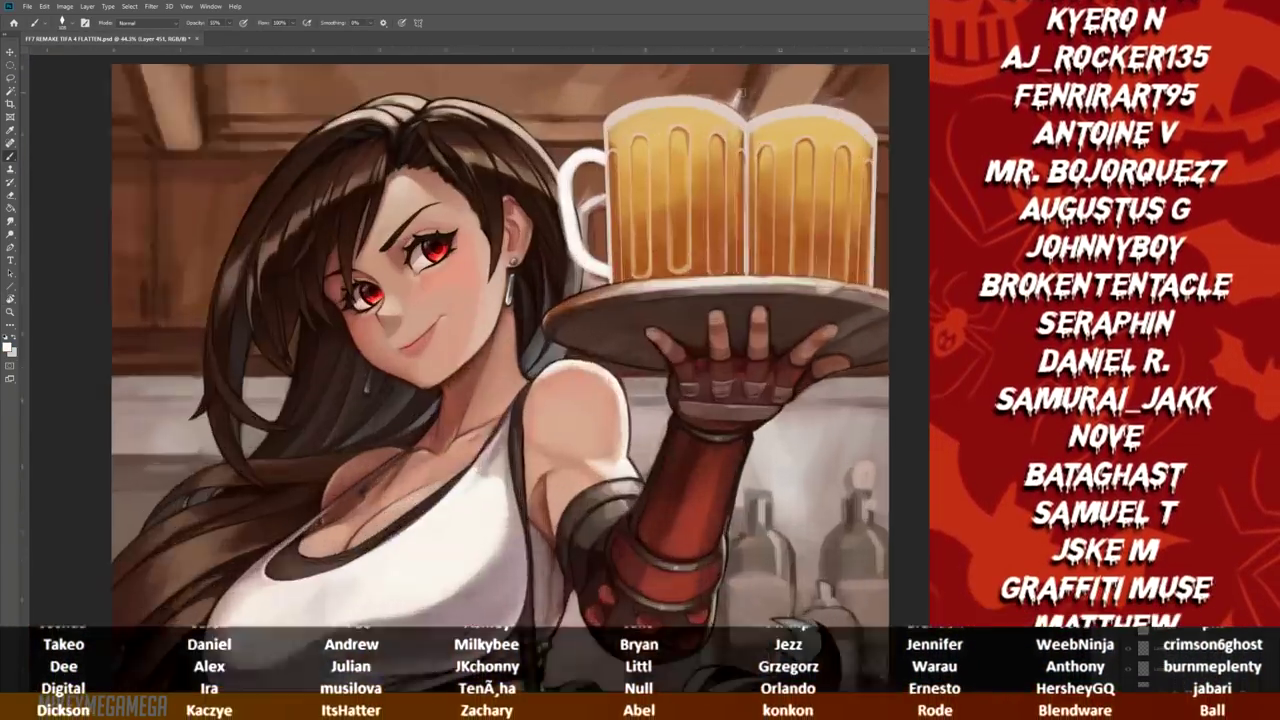
pyautogui.scroll(4, 740, 95)
pyautogui.press('0')
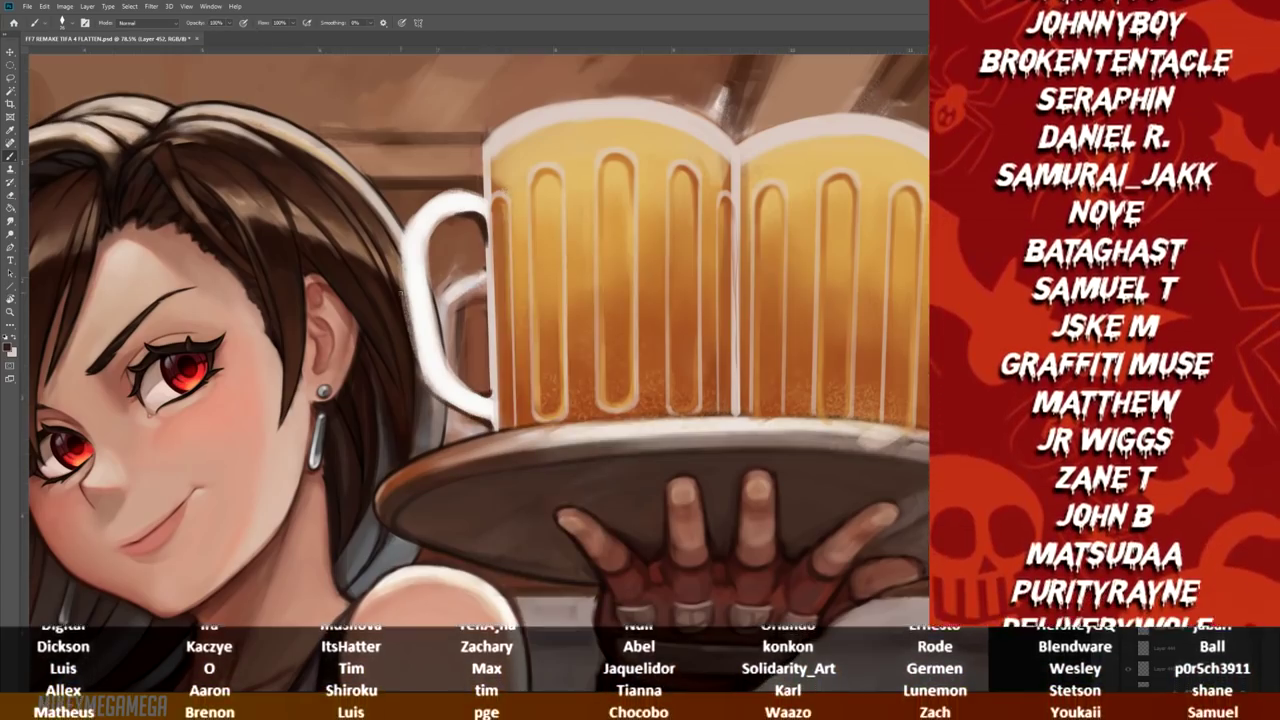
pyautogui.moveTo(440, 395); pyautogui.dragTo(430, 240)
pyautogui.moveTo(285, 300); pyautogui.dragTo(283, 297)
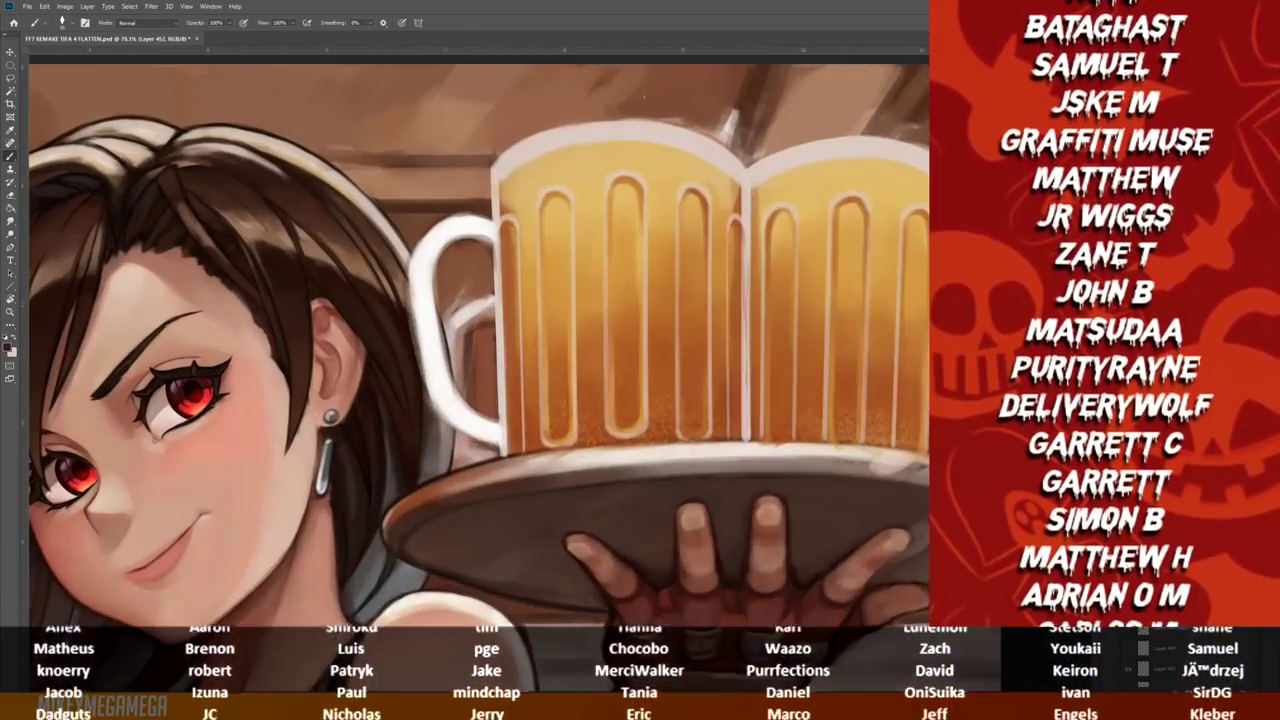
# Paint creamy white foam across the tops of both mugs and soft pale reflections in the beer
pyautogui.moveTo(585, 140); pyautogui.dragTo(525, 315)
pyautogui.moveTo(605, 200); pyautogui.dragTo(580, 318)
pyautogui.moveTo(700, 135); pyautogui.dragTo(630, 190)
pyautogui.moveTo(890, 150)
pyautogui.mouseDown()
pyautogui.moveTo(800, 283)
pyautogui.moveTo(800, 415)
pyautogui.mouseUp()
pyautogui.moveTo(880, 235); pyautogui.dragTo(885, 445)
pyautogui.moveTo(530, 155)
pyautogui.mouseDown()
pyautogui.moveTo(495, 215)
pyautogui.moveTo(745, 170)
pyautogui.moveTo(888, 192)
pyautogui.mouseUp()
pyautogui.hotkey('ctrl', 'shift', 'alt', 'n')
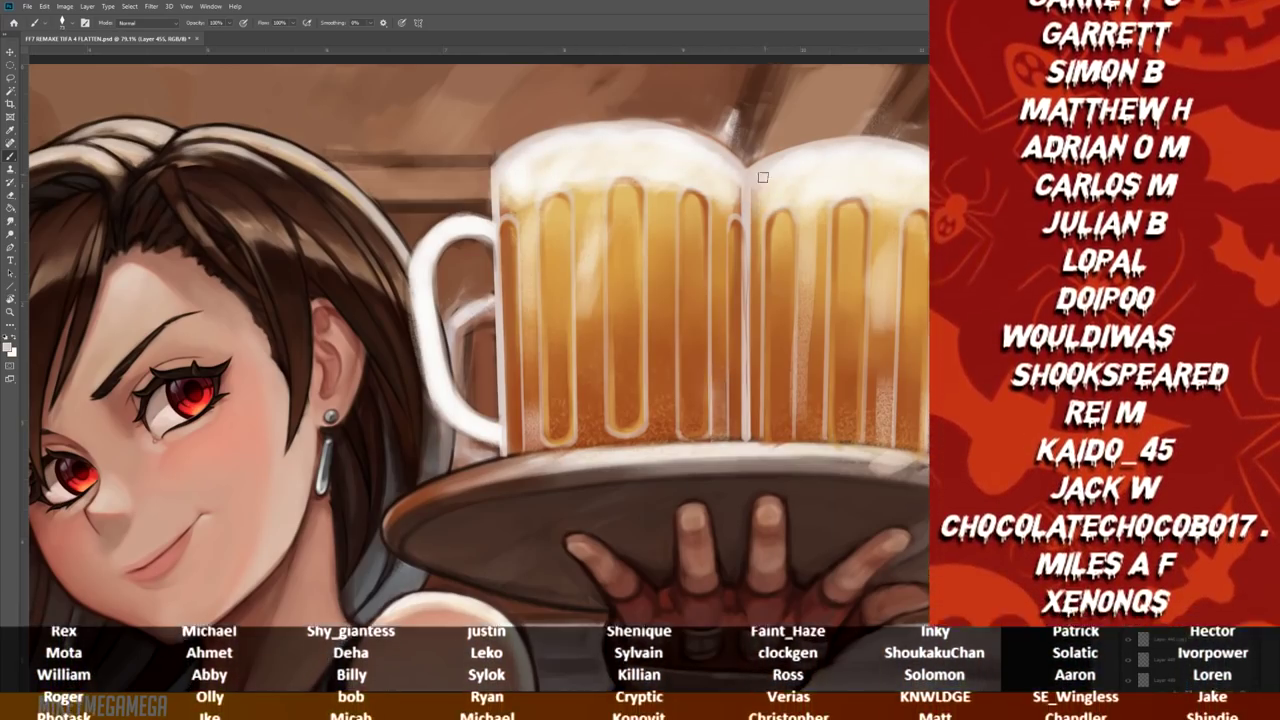
# Refine the foam's lower edges on a new layer and paint out the old handle inside the new one
pyautogui.hotkey('ctrl', 'shift', 'alt', 'n')
pyautogui.moveTo(510, 160); pyautogui.dragTo(530, 195)
pyautogui.moveTo(760, 190); pyautogui.dragTo(850, 245)
pyautogui.moveTo(510, 175); pyautogui.dragTo(730, 240)
pyautogui.moveTo(560, 185); pyautogui.dragTo(610, 210)
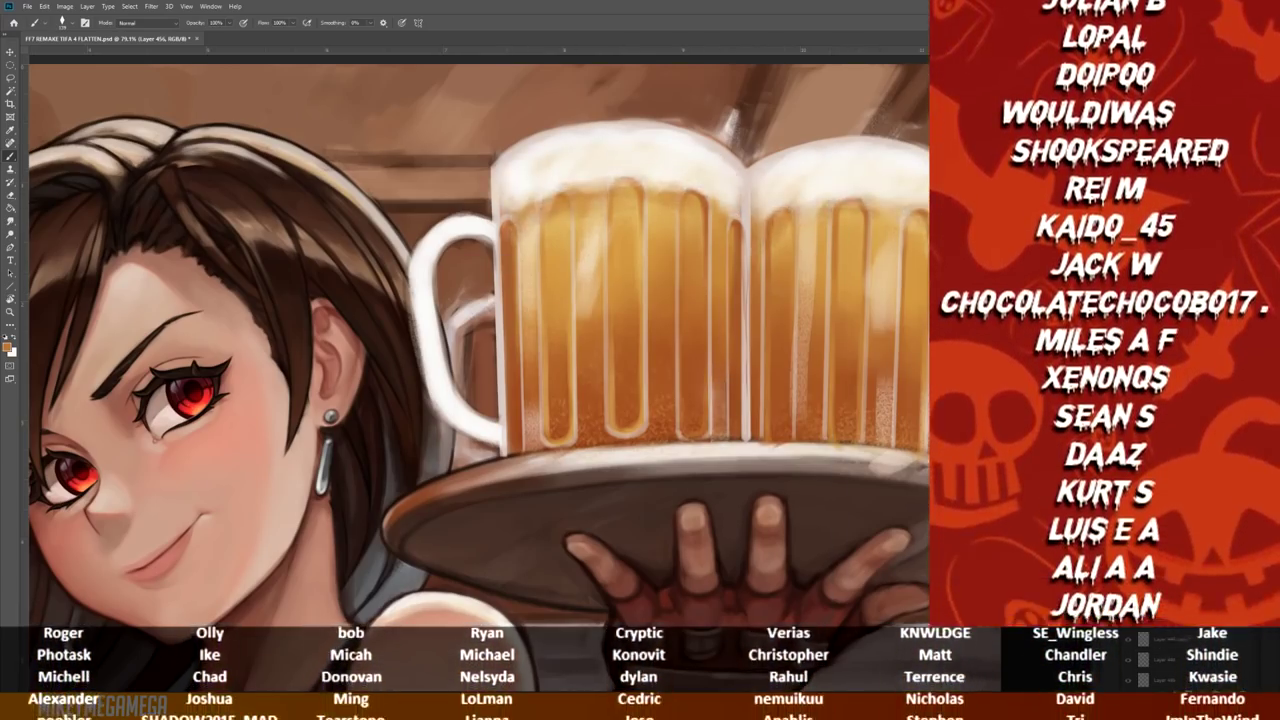
pyautogui.hotkey('ctrl', '-')
pyautogui.hotkey('ctrl', '-')
pyautogui.hotkey('ctrl', '-')
pyautogui.hotkey('ctrl', '+')
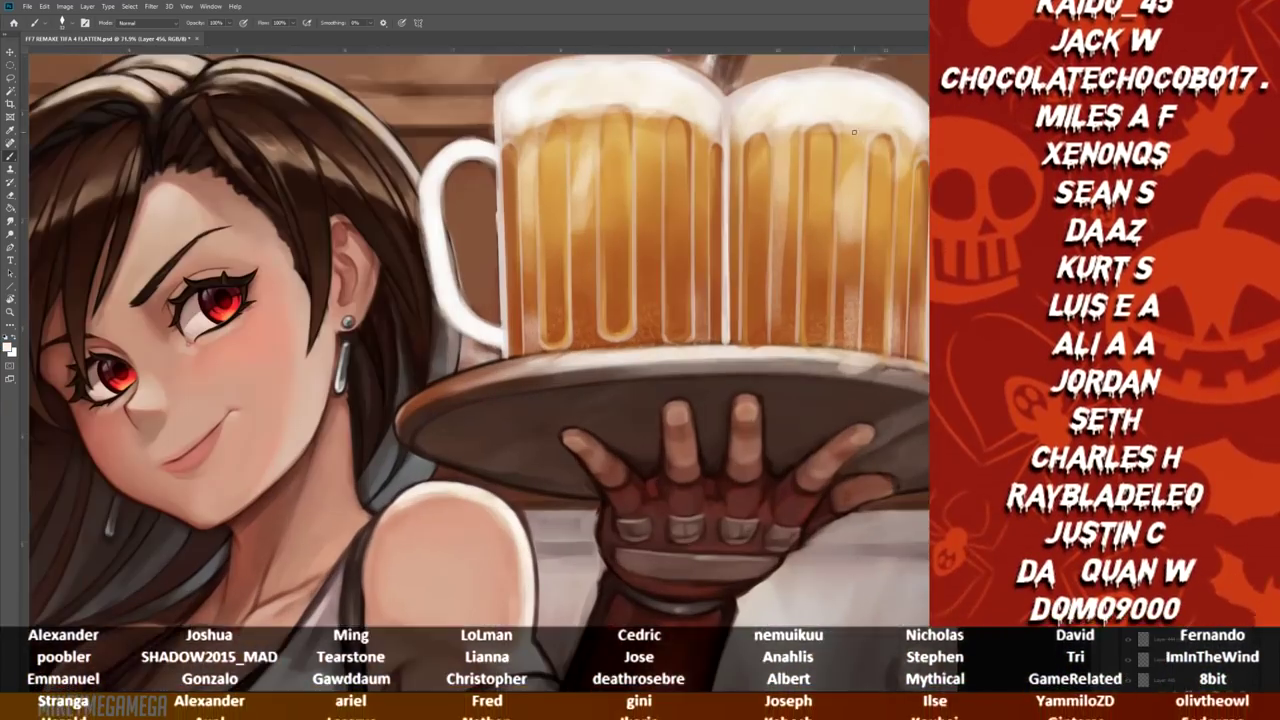
# Sharpen the vertical glass edges and flute lines of both mugs on a new layer
pyautogui.hotkey('ctrl', 'shift', 'alt', 'n')
pyautogui.moveTo(726, 290); pyautogui.dragTo(726, 344)
pyautogui.moveTo(706, 194); pyautogui.dragTo(706, 310)
pyautogui.moveTo(620, 104); pyautogui.dragTo(620, 208)
pyautogui.moveTo(507, 144); pyautogui.dragTo(506, 358)
pyautogui.moveTo(745, 274); pyautogui.dragTo(751, 93)
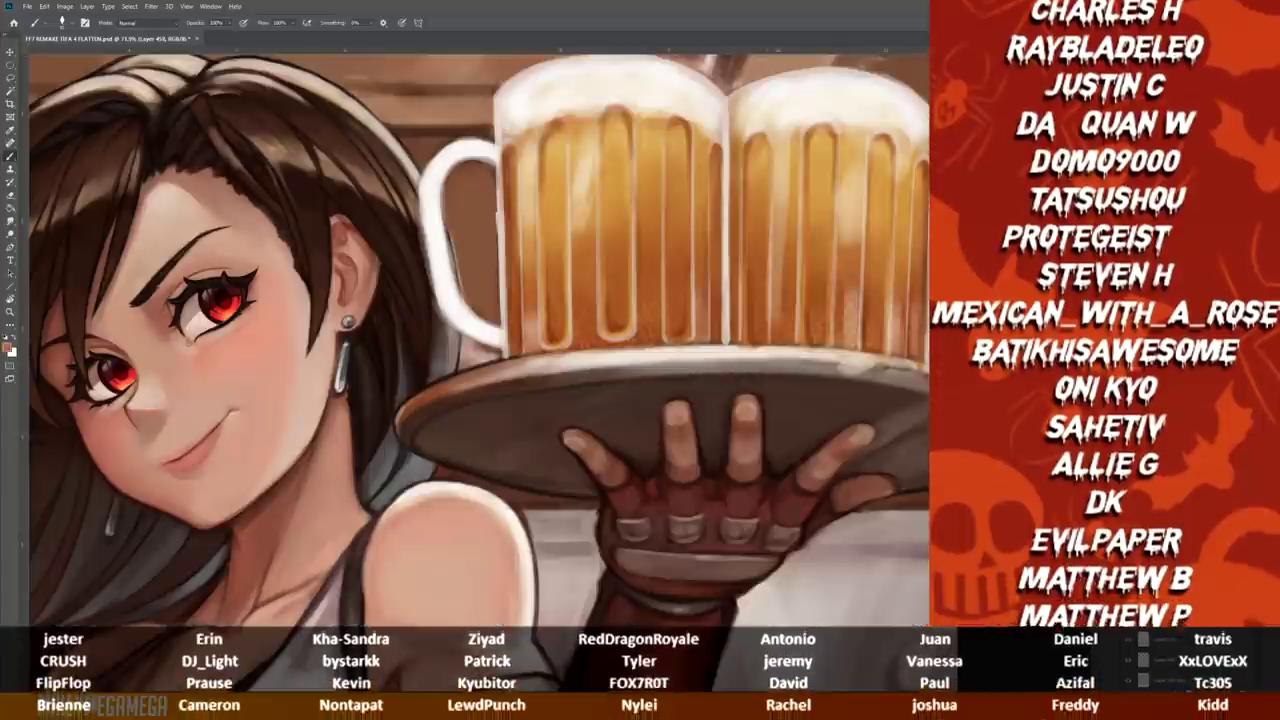
pyautogui.moveTo(726, 188); pyautogui.dragTo(726, 348)
# Add pale reflection streaks across the glass of both mugs
pyautogui.hotkey('ctrl', '-')
pyautogui.moveTo(740, 288); pyautogui.dragTo(740, 366)
pyautogui.moveTo(650, 374); pyautogui.dragTo(650, 456)
pyautogui.moveTo(860, 342); pyautogui.dragTo(860, 462)
# Shade the left mug's white handle with thin brown strokes along its curve
pyautogui.rightClick(496, 288)
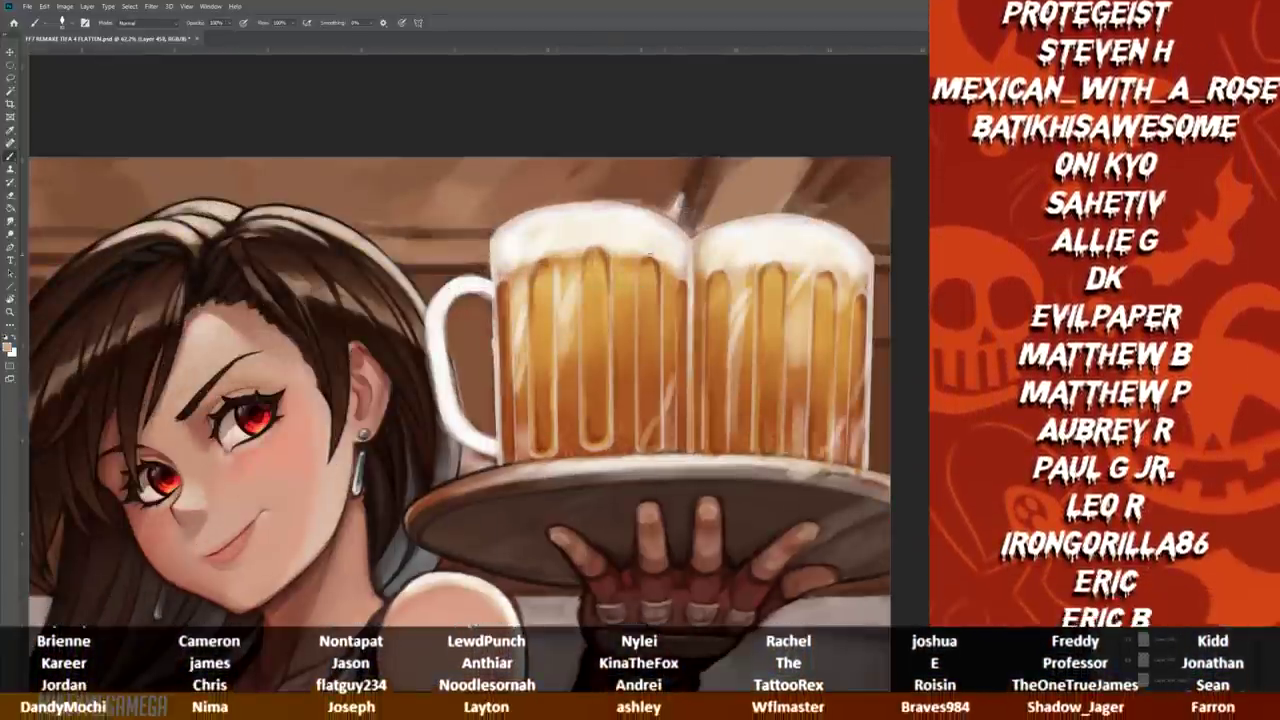
pyautogui.moveTo(445, 300); pyautogui.dragTo(479, 449)
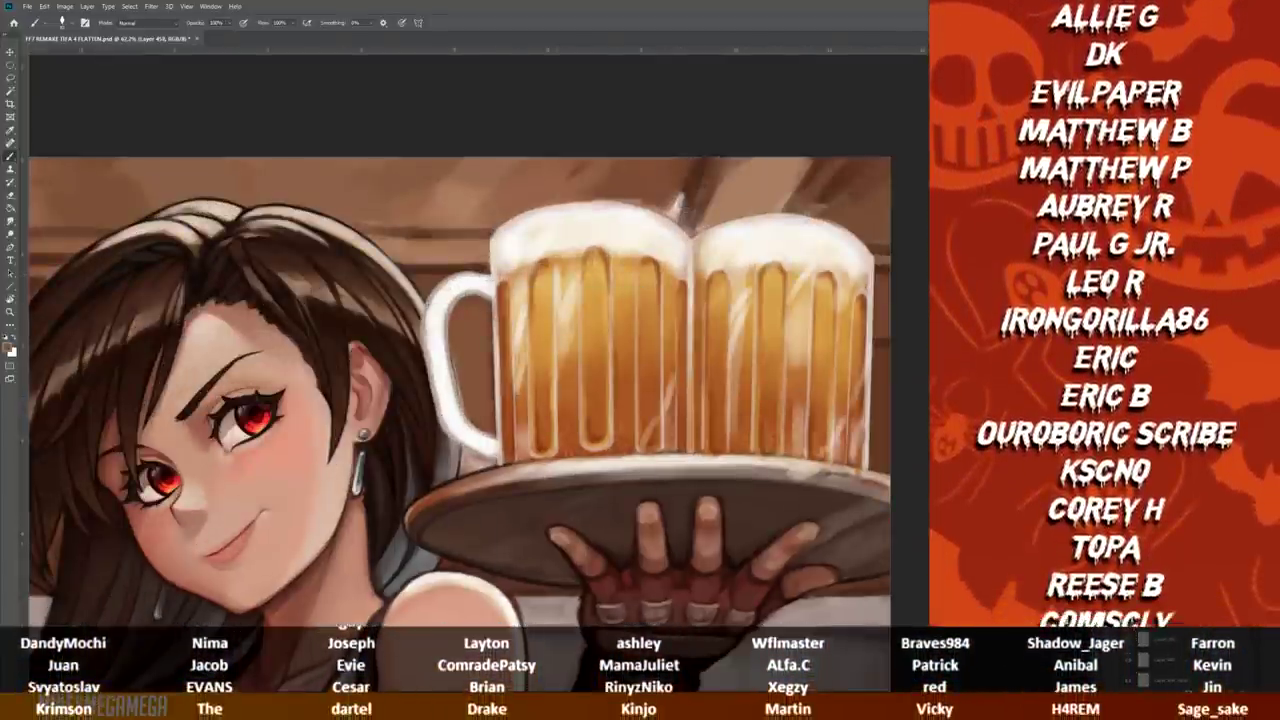
pyautogui.hotkey('ctrl', '0')
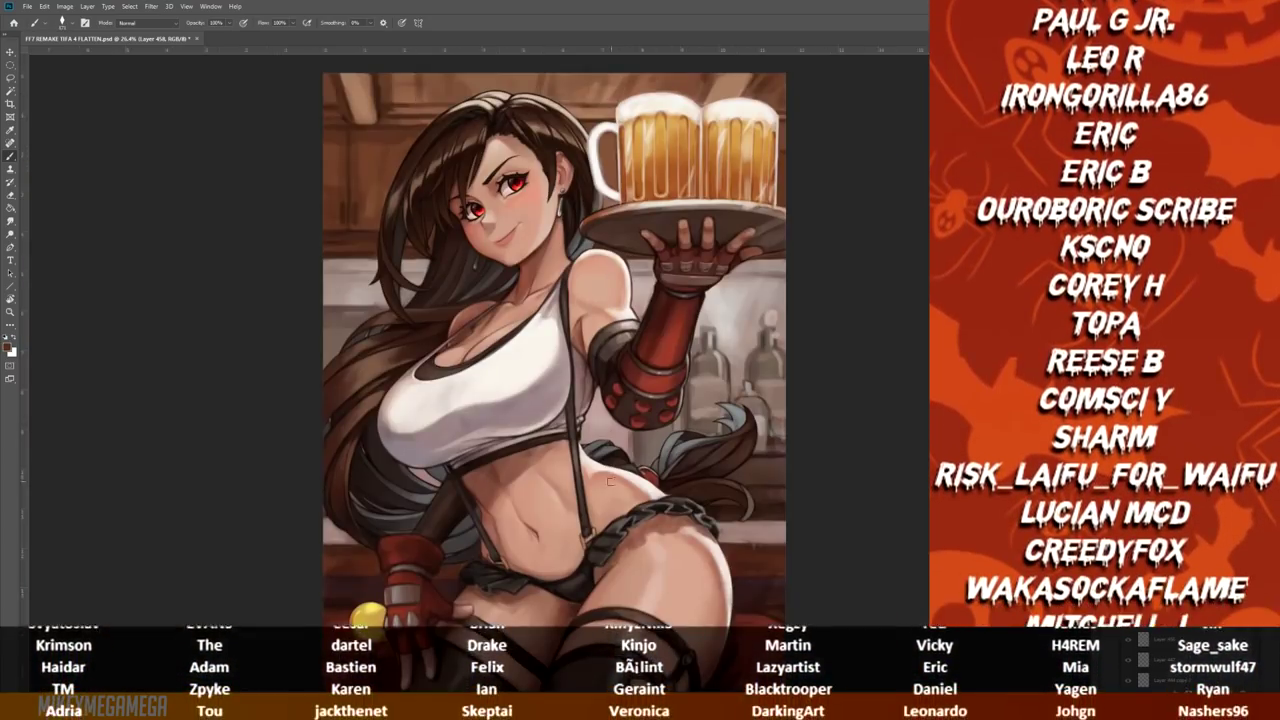
# Paint warm amber strokes down the vertical glass flutes of both beer mugs
pyautogui.scroll(3, 568, 198)
pyautogui.moveTo(531, 190); pyautogui.dragTo(531, 256)
pyautogui.moveTo(690, 188); pyautogui.dragTo(690, 240)
pyautogui.moveTo(720, 202); pyautogui.dragTo(720, 262)
pyautogui.moveTo(850, 208); pyautogui.dragTo(850, 272)
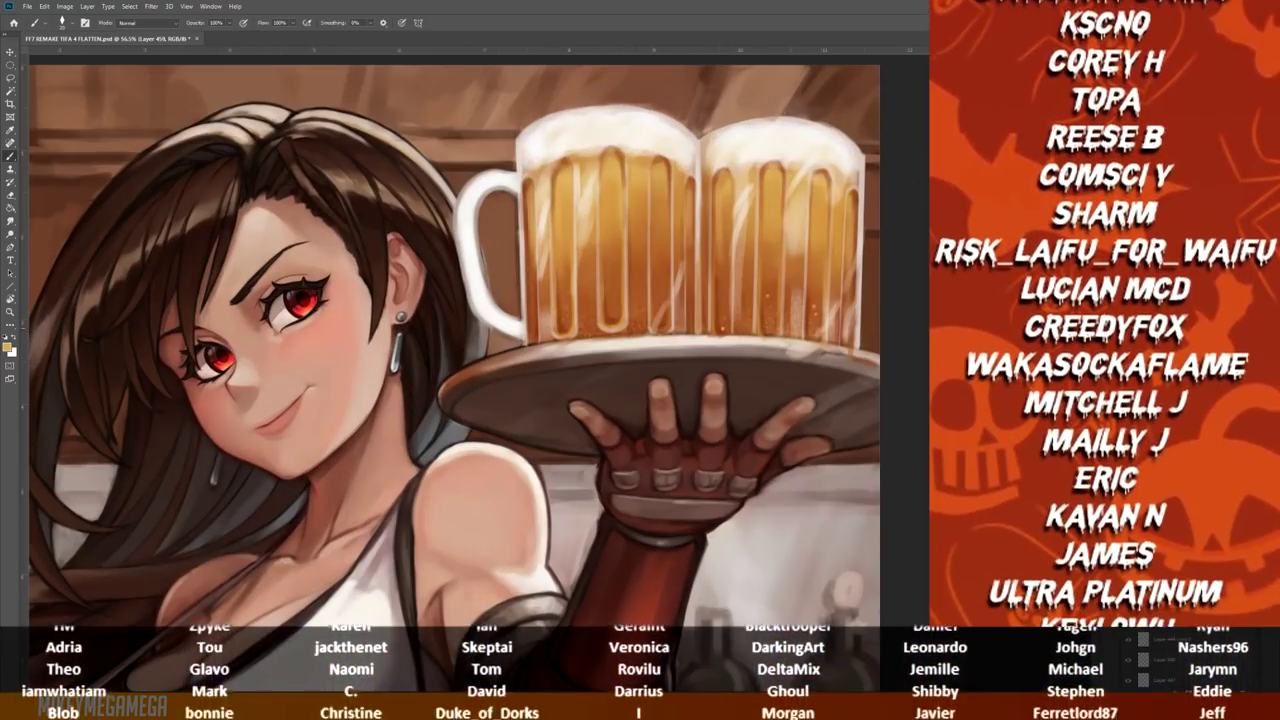
# Softly shade the glass rims over the foam of both mugs with translucent grey on a new layer
pyautogui.hotkey('ctrl', 'shift', 'alt', 'n')
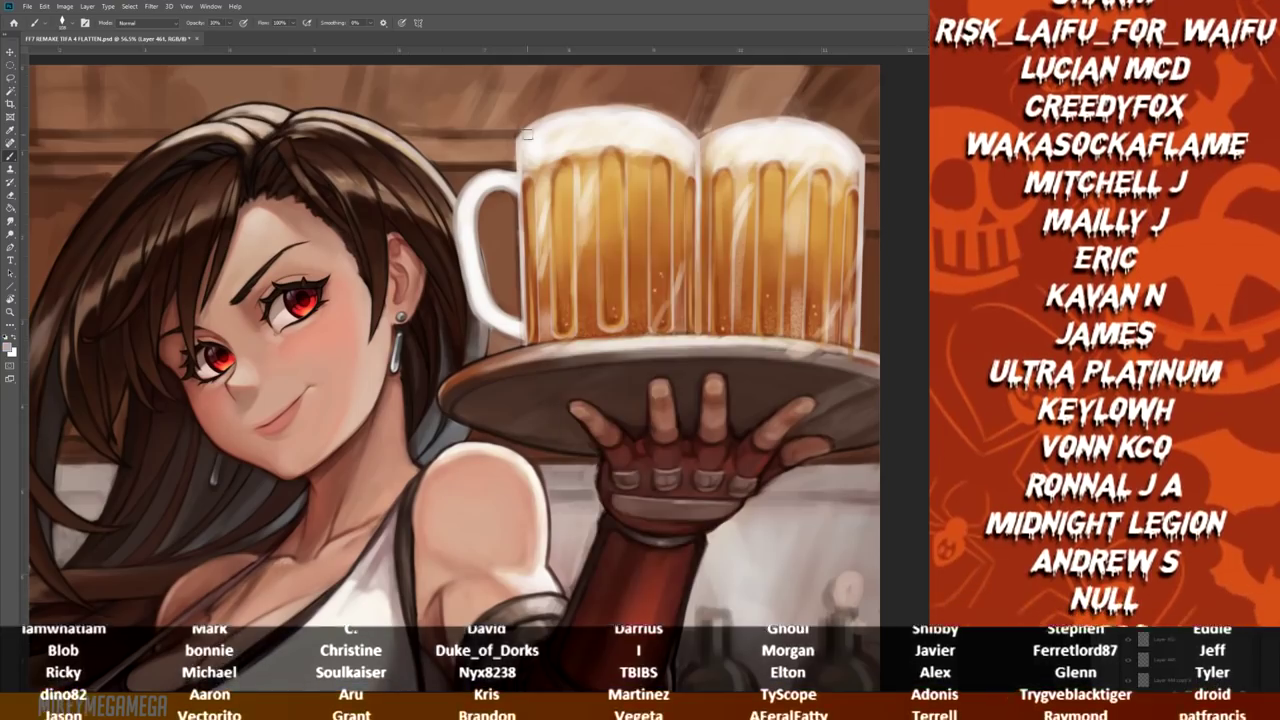
pyautogui.scroll(-3, 600, 120)
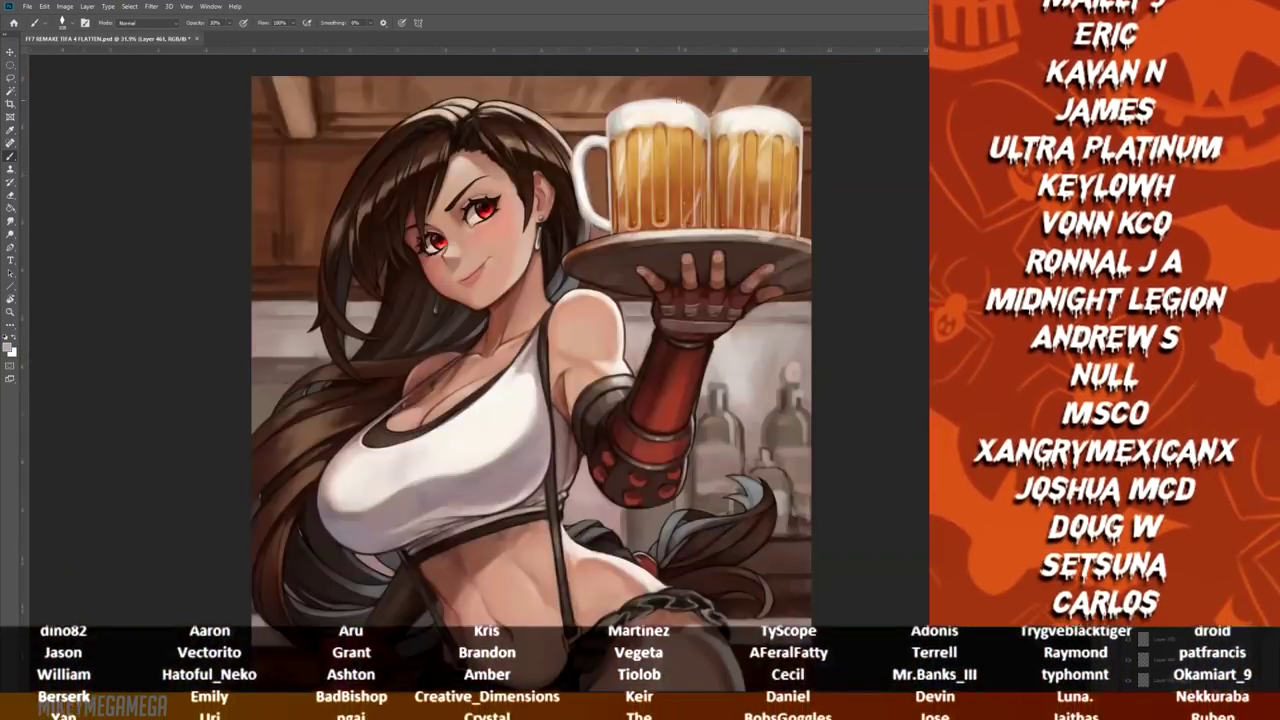
# Paint amber reflections and thin dark edges into the left mug's handle, erasing stray marks
pyautogui.scroll(3, 678, 100)
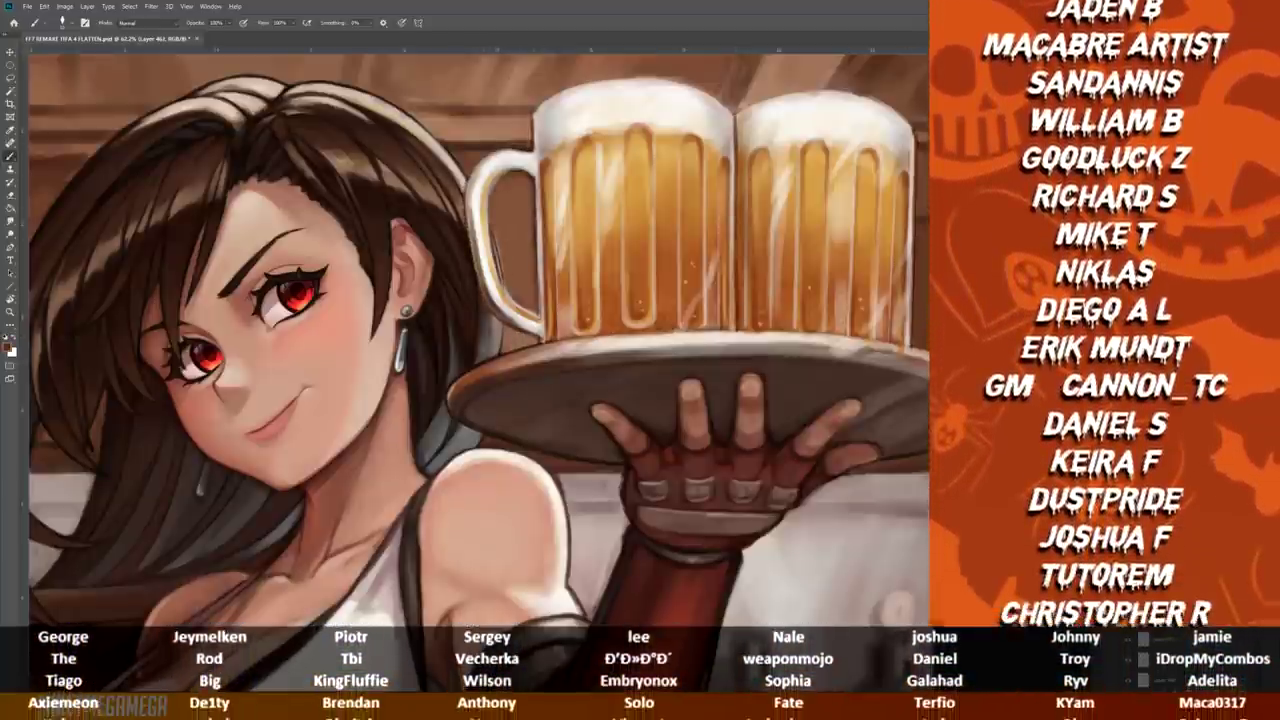
pyautogui.press('r')
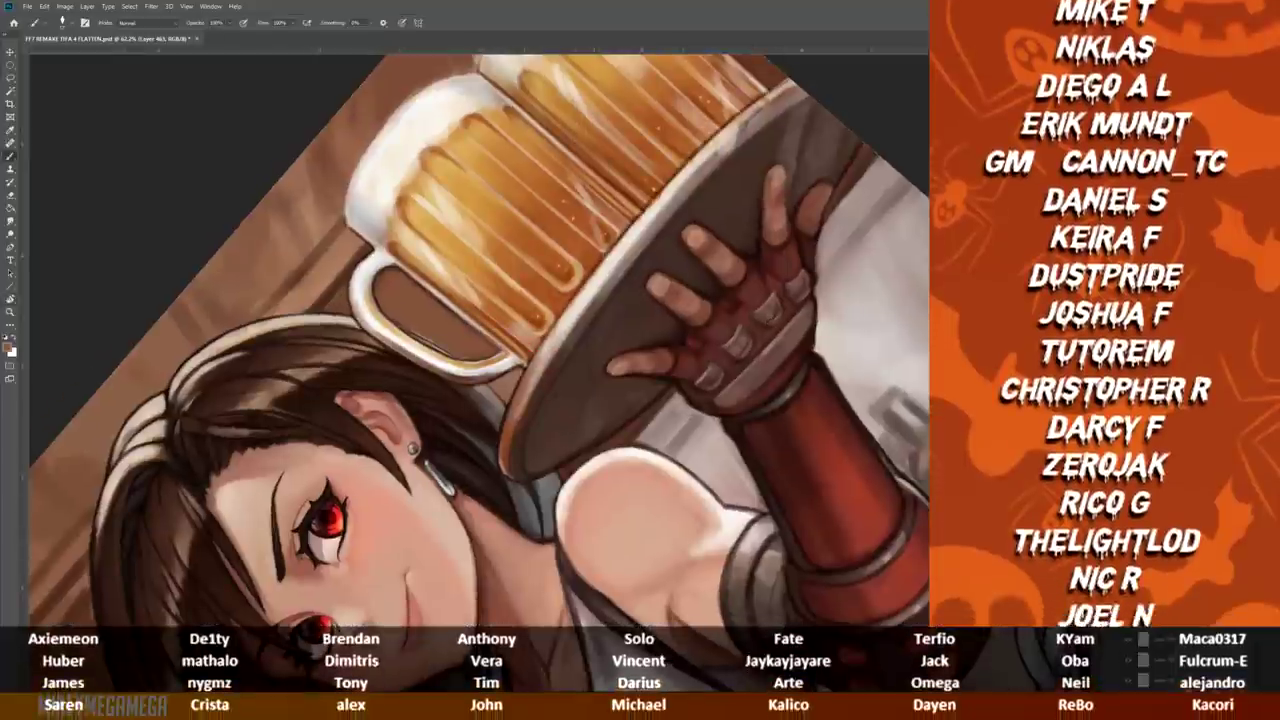
pyautogui.press('e')
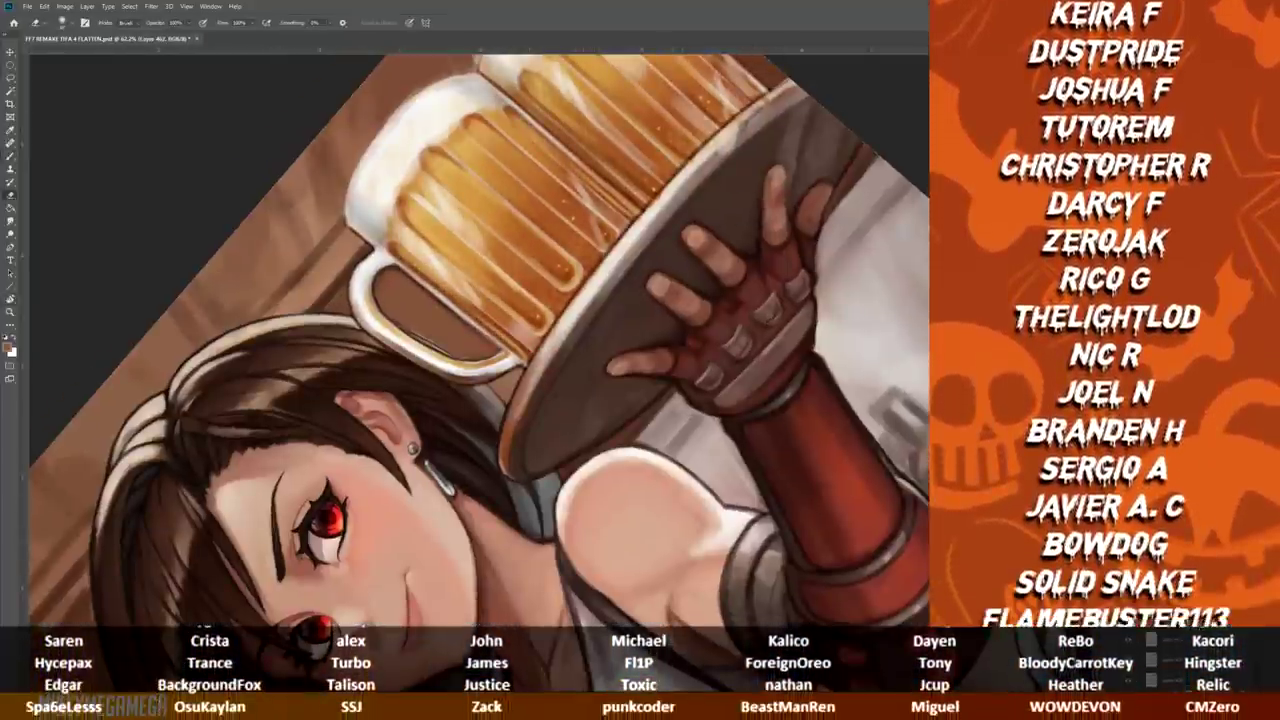
pyautogui.press('b')
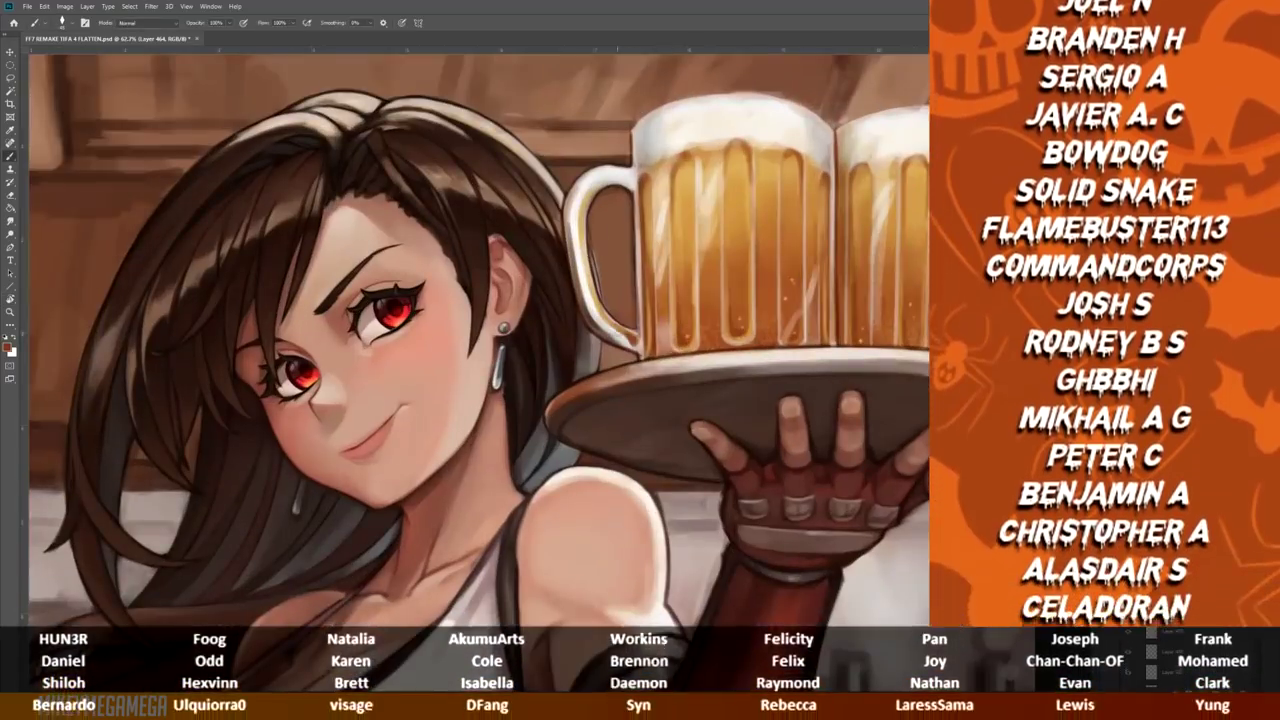
# Refine the handle's brown outline and darken the left mug's glass edges on a new layer
pyautogui.rightClick(778, 412)
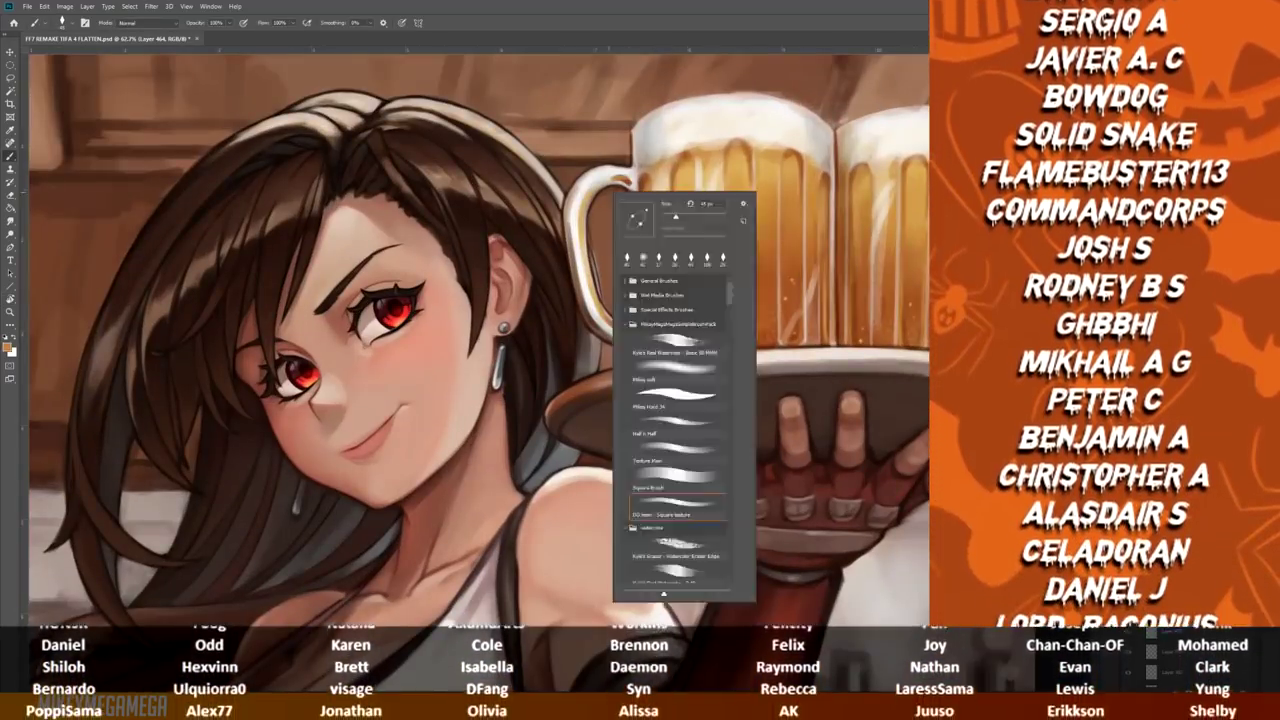
pyautogui.press('Escape')
pyautogui.hotkey('ctrl', '0')
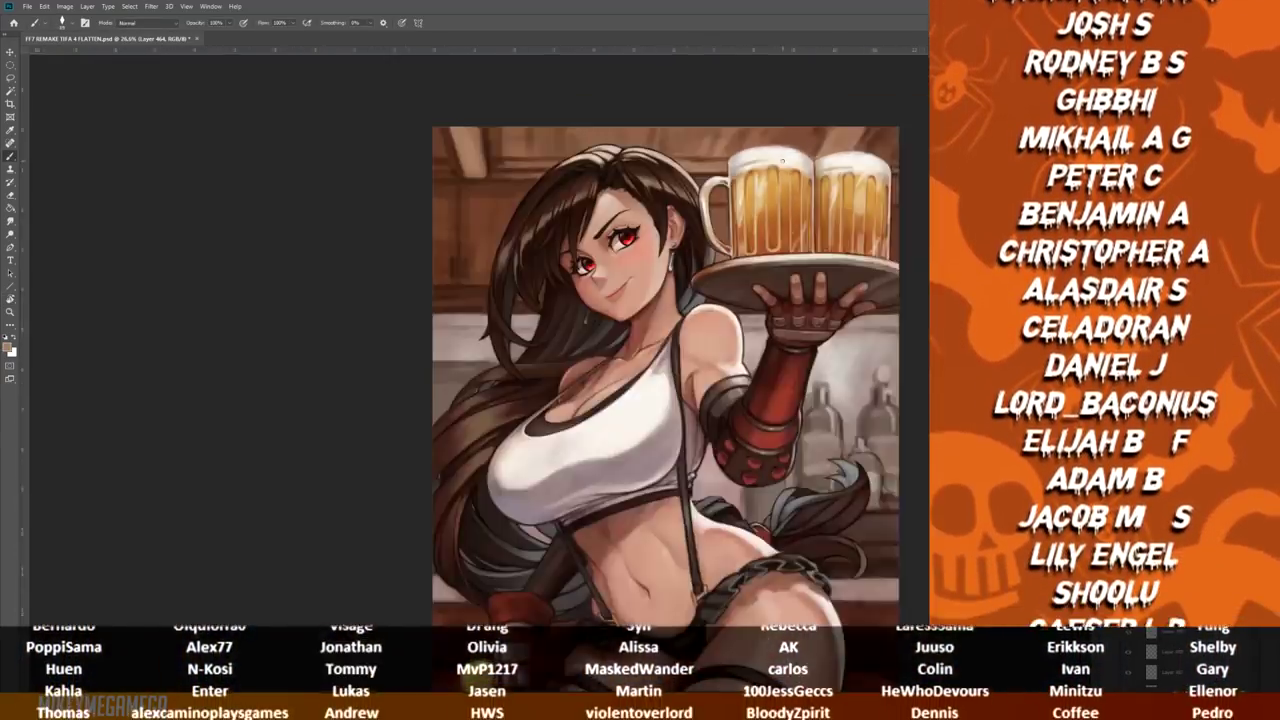
pyautogui.scroll(3, 470, 330)
pyautogui.scroll(1, 470, 330)
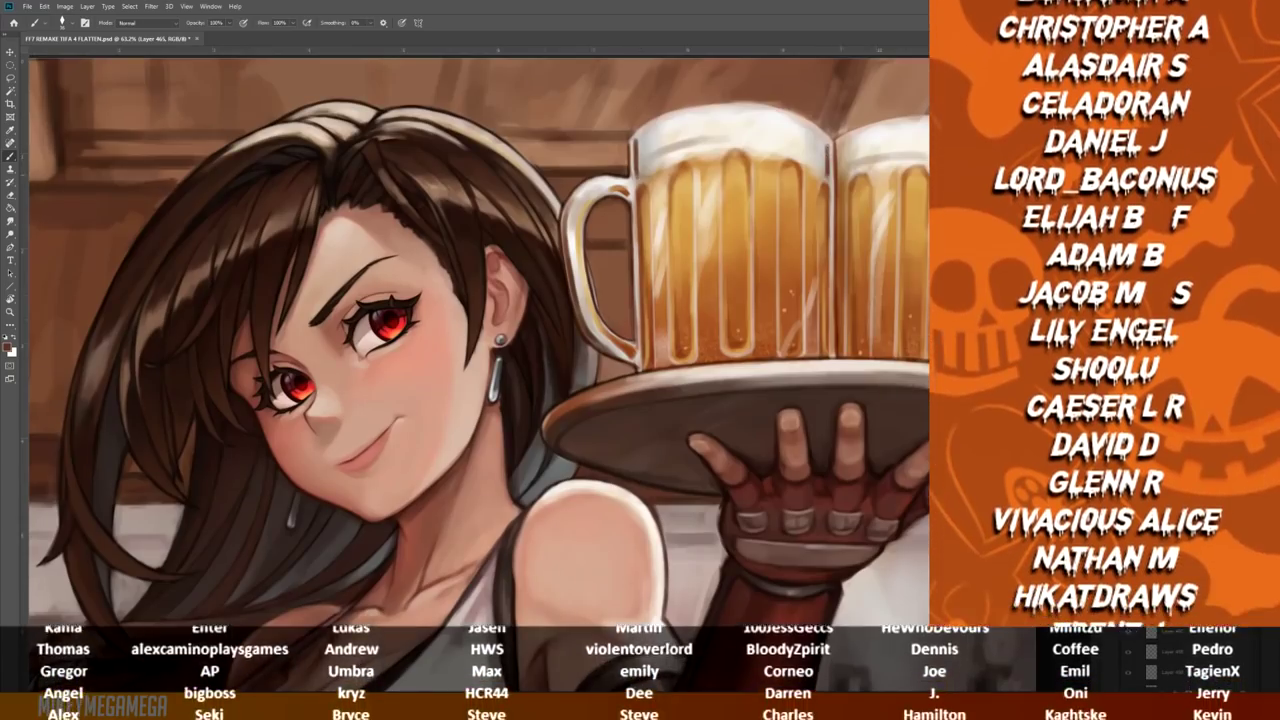
pyautogui.hotkey('ctrl', '0')
pyautogui.scroll(2, 638, 83)
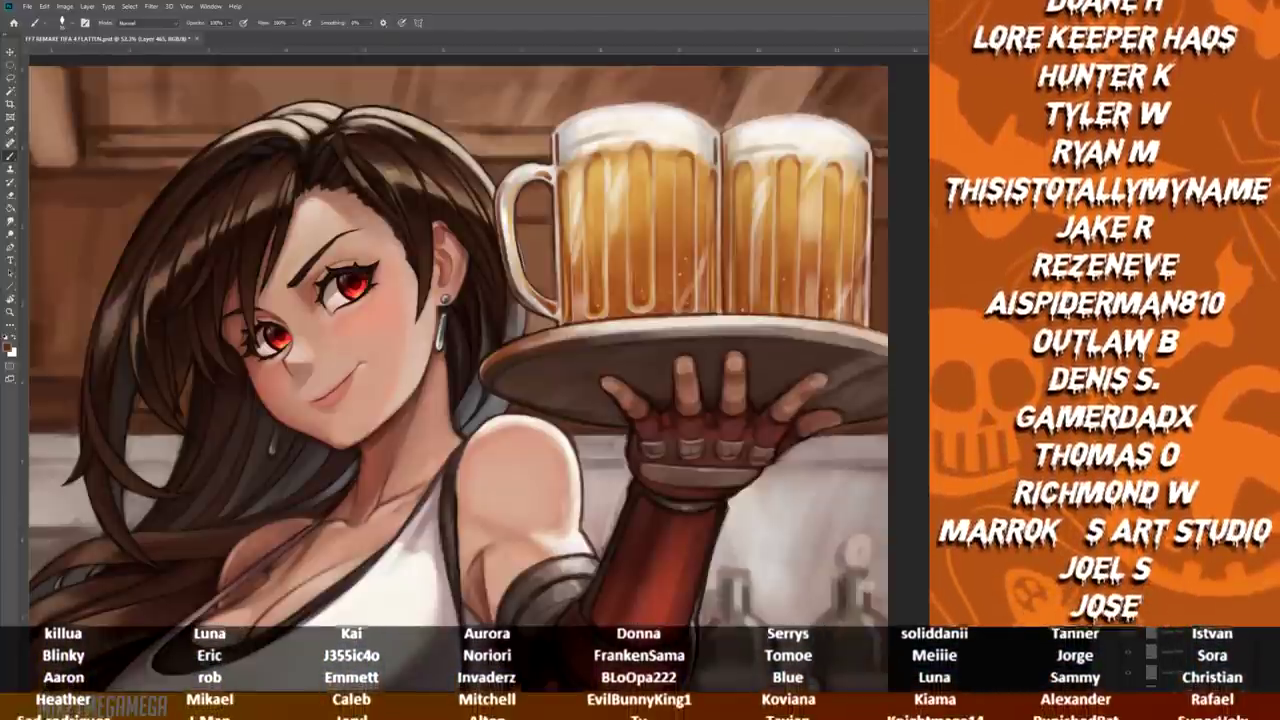
# Paint white overflowing foam heads on both mugs, a drip down the left mug and a foam puddle on the tray
pyautogui.press('x')
pyautogui.moveTo(645, 105)
pyautogui.mouseDown()
pyautogui.moveTo(870, 110)
pyautogui.moveTo(880, 140)
pyautogui.mouseUp()
pyautogui.moveTo(677, 130); pyautogui.dragTo(677, 245)
pyautogui.moveTo(605, 105); pyautogui.dragTo(640, 108)
pyautogui.moveTo(690, 300); pyautogui.dragTo(740, 305)
# Paint white foam drips down the right mug's front and outer edge, ending in foam at its base
pyautogui.moveTo(800, 168); pyautogui.dragTo(810, 225)
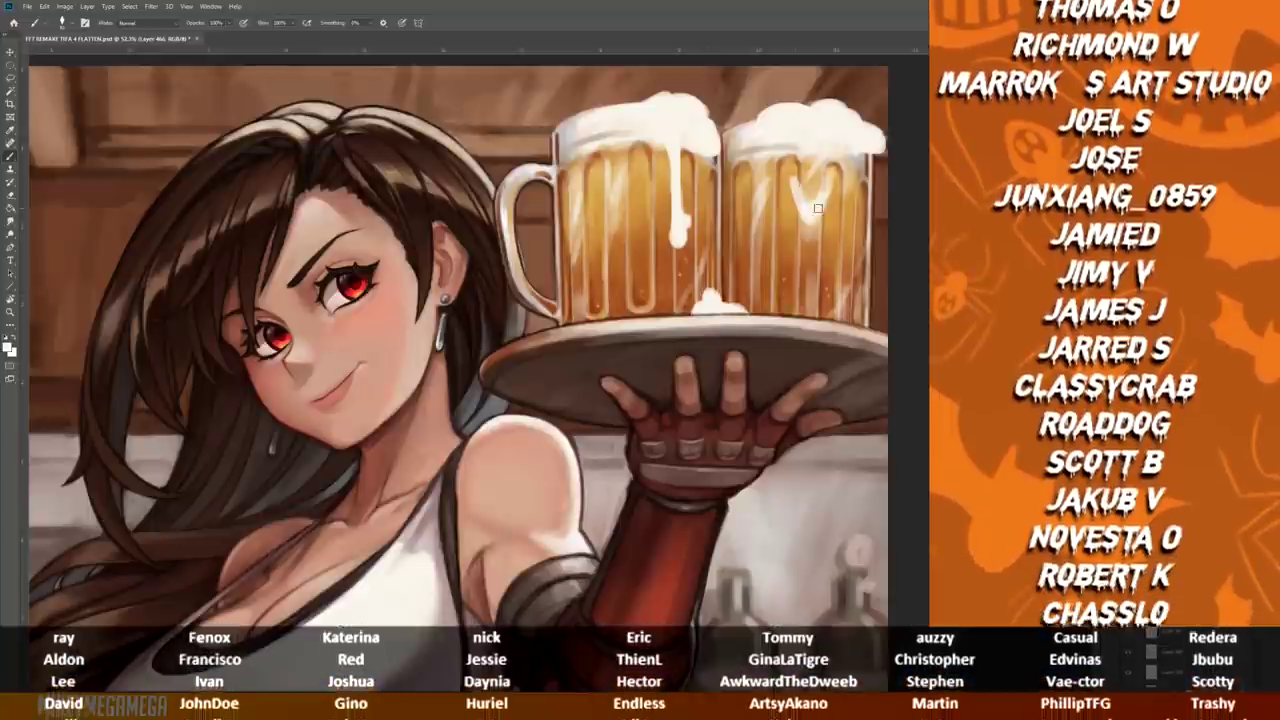
pyautogui.moveTo(840, 155); pyautogui.dragTo(860, 200)
pyautogui.moveTo(808, 228); pyautogui.dragTo(810, 248)
pyautogui.moveTo(855, 150); pyautogui.dragTo(870, 280)
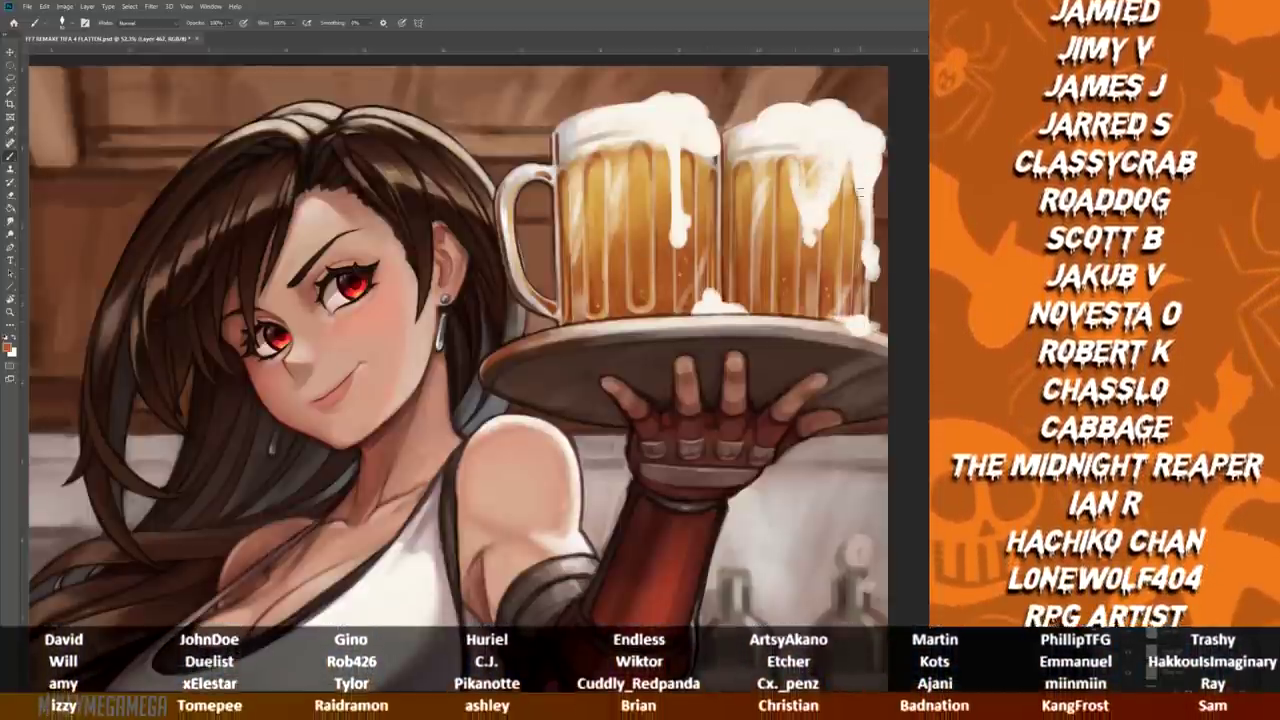
# Shade the foam heads and upper glass of both mugs with soft beige and grey strokes
pyautogui.moveTo(800, 140); pyautogui.dragTo(812, 240)
pyautogui.moveTo(685, 140); pyautogui.dragTo(715, 158)
pyautogui.moveTo(590, 120); pyautogui.dragTo(665, 150)
pyautogui.moveTo(740, 130); pyautogui.dragTo(790, 150)
pyautogui.moveTo(570, 125)
pyautogui.mouseDown()
pyautogui.moveTo(635, 140)
pyautogui.moveTo(680, 132)
pyautogui.mouseUp()
pyautogui.moveTo(670, 112); pyautogui.dragTo(707, 143)
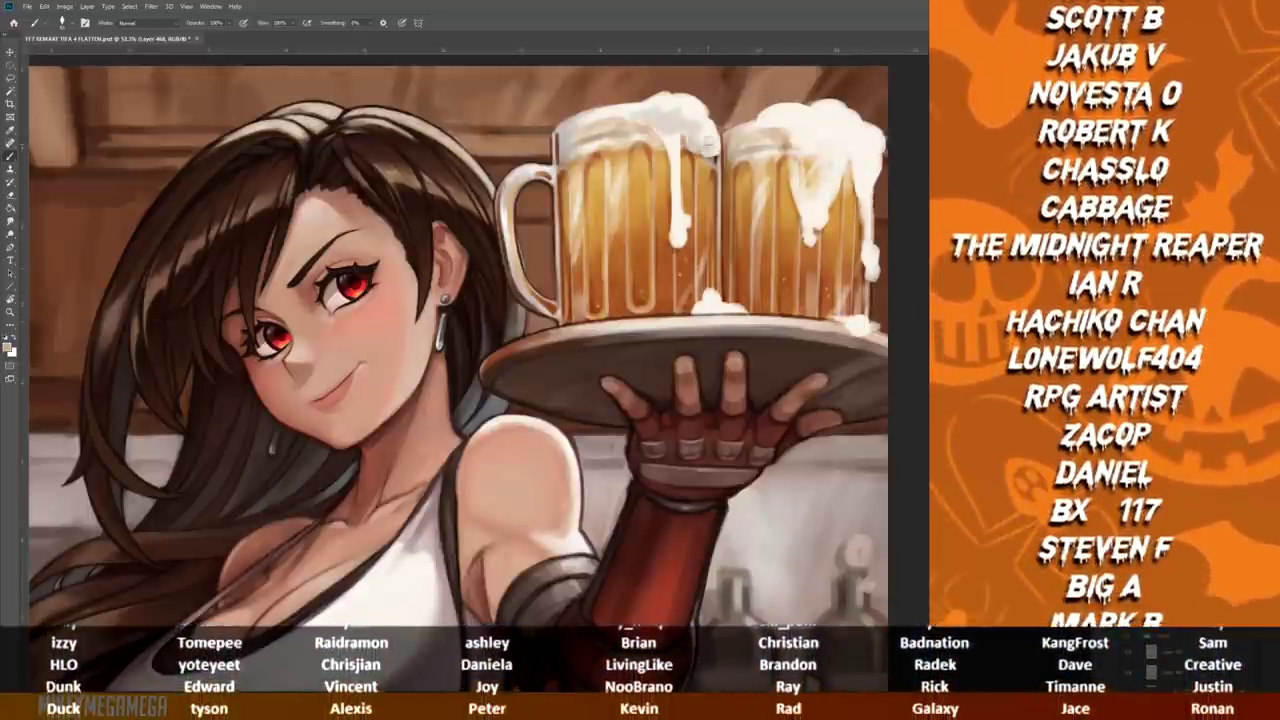
# Shade the foam drips and the right mug's foam with pale grey, adding volume to the overflow
pyautogui.moveTo(673, 215)
pyautogui.mouseDown()
pyautogui.moveTo(860, 150)
pyautogui.moveTo(860, 270)
pyautogui.mouseUp()
pyautogui.moveTo(800, 165); pyautogui.dragTo(840, 240)
pyautogui.moveTo(815, 120); pyautogui.dragTo(870, 175)
pyautogui.moveTo(570, 145); pyautogui.dragTo(575, 260)
pyautogui.moveTo(650, 105)
pyautogui.mouseDown()
pyautogui.moveTo(693, 297)
pyautogui.moveTo(830, 200)
pyautogui.mouseUp()
pyautogui.scroll(3, 677, 177)
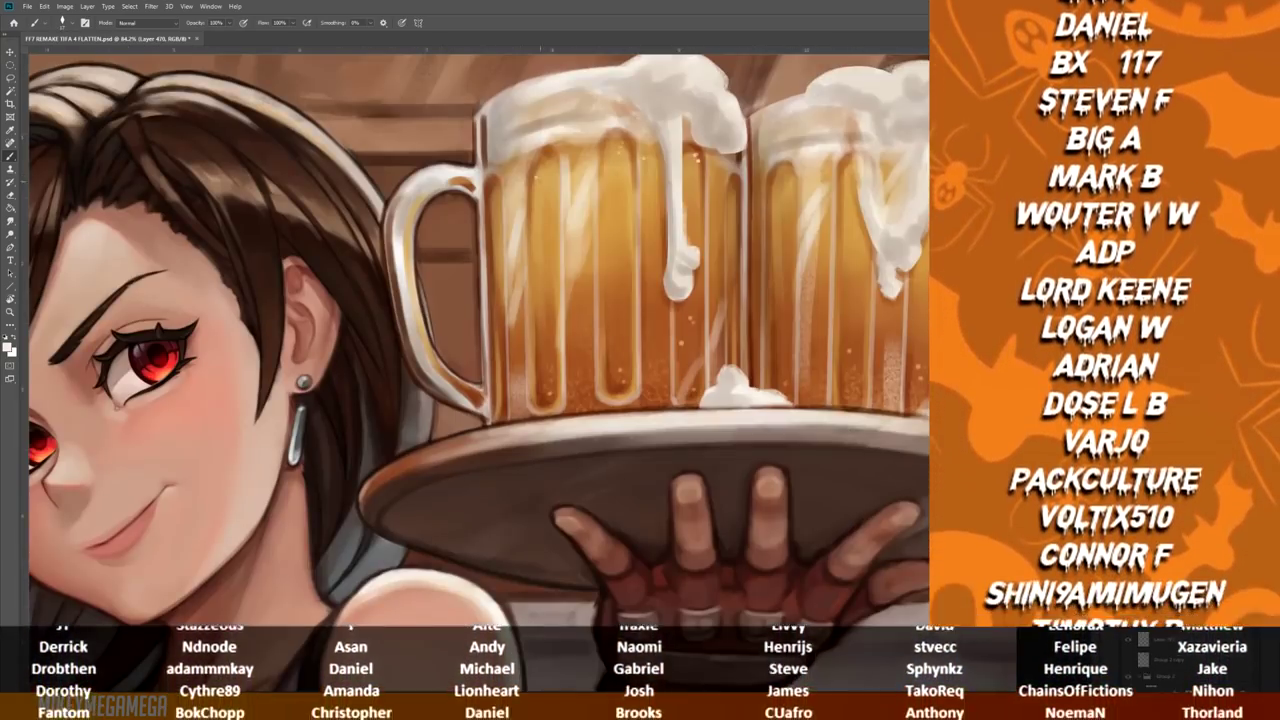
pyautogui.scroll(-3, 550, 240)
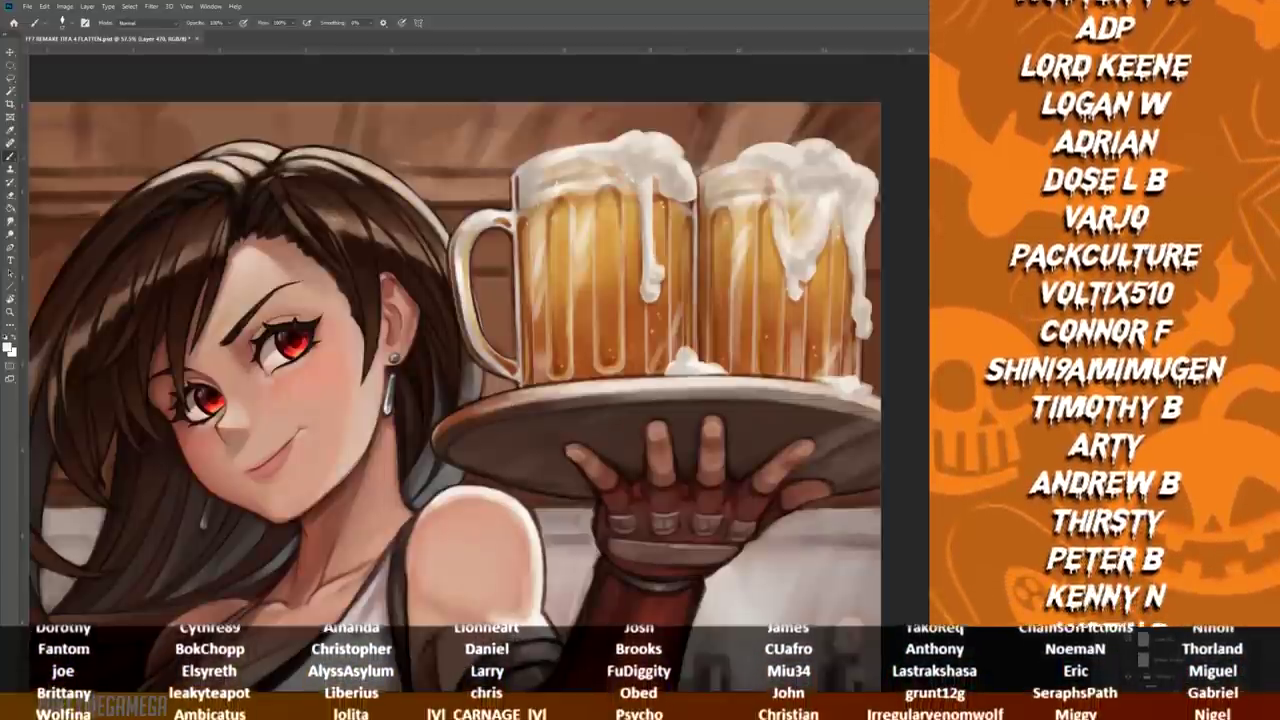
# Erase small bubble-shaped holes along the edges of the foam heads, drips and tray puddles
pyautogui.scroll(3, 660, 228)
pyautogui.rightClick(786, 257)
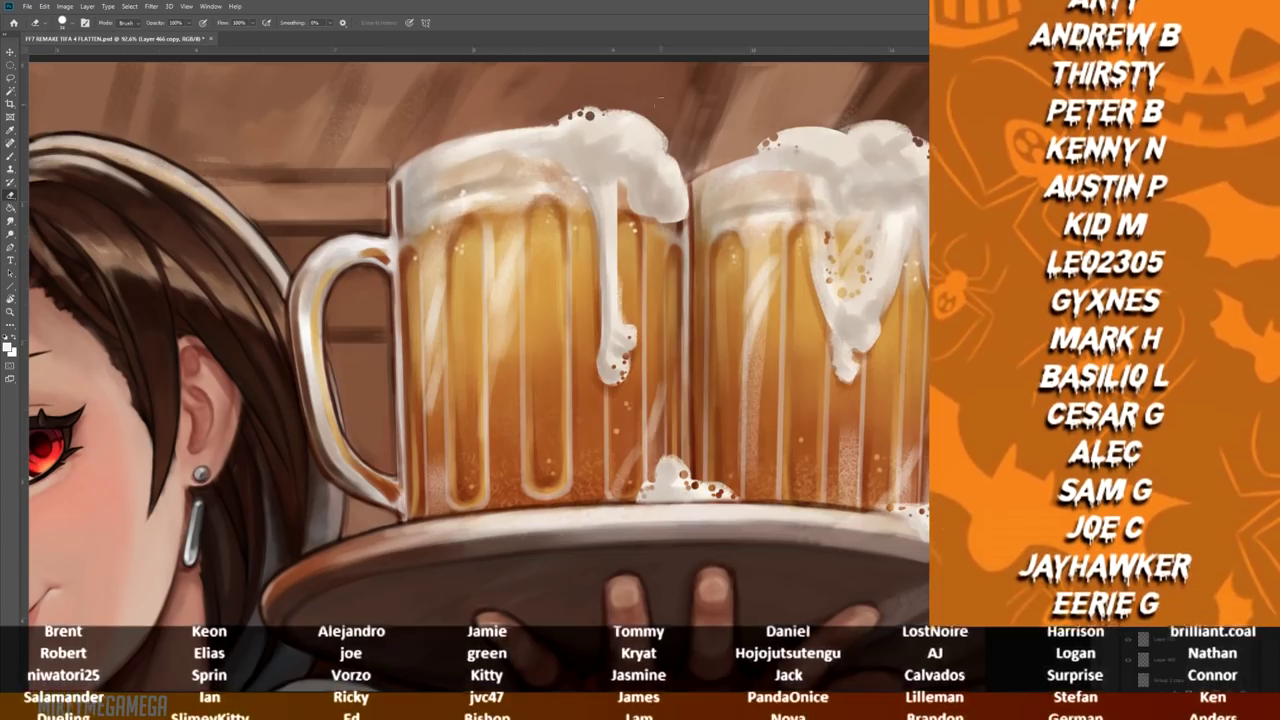
pyautogui.scroll(-2, 660, 300)
# Add textured white highlights to the foam heads, drips and tray foam with a rougher brush
pyautogui.click(62, 22)
pyautogui.moveTo(685, 130)
pyautogui.mouseDown()
pyautogui.moveTo(860, 92)
pyautogui.moveTo(885, 120)
pyautogui.mouseUp()
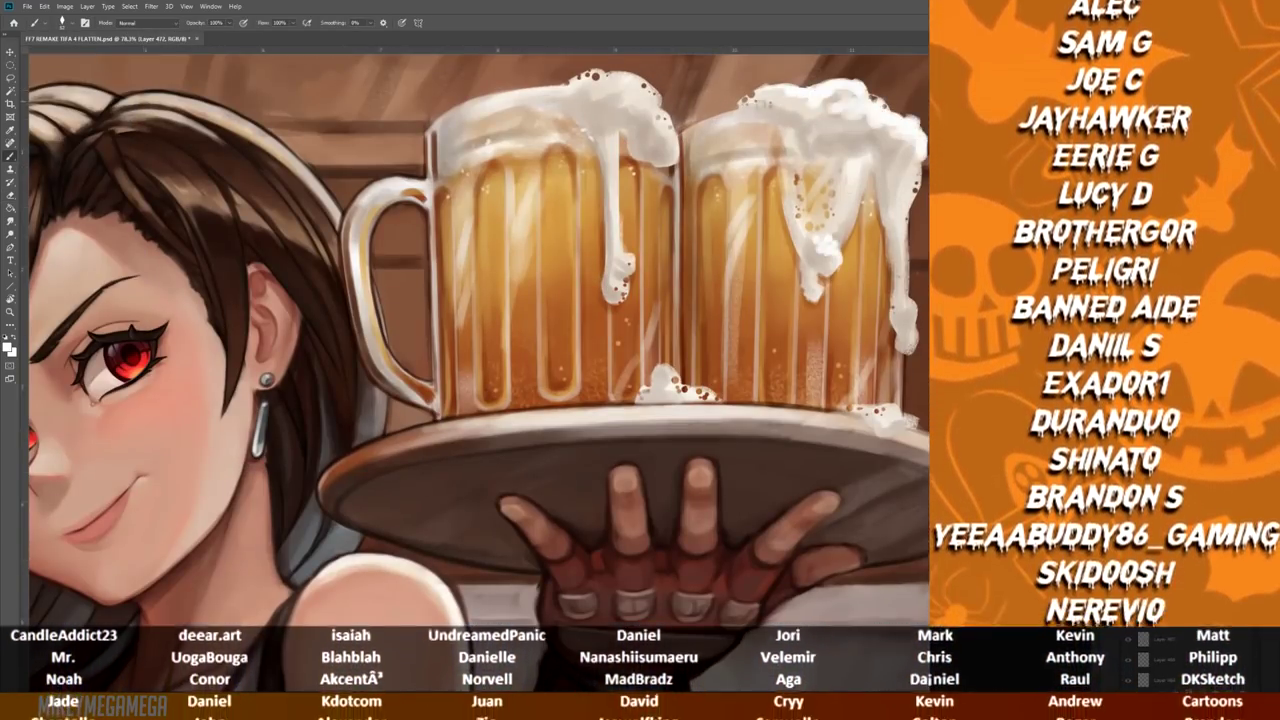
pyautogui.moveTo(770, 112); pyautogui.dragTo(885, 165)
pyautogui.moveTo(560, 92); pyautogui.dragTo(670, 135)
pyautogui.moveTo(450, 105); pyautogui.dragTo(640, 90)
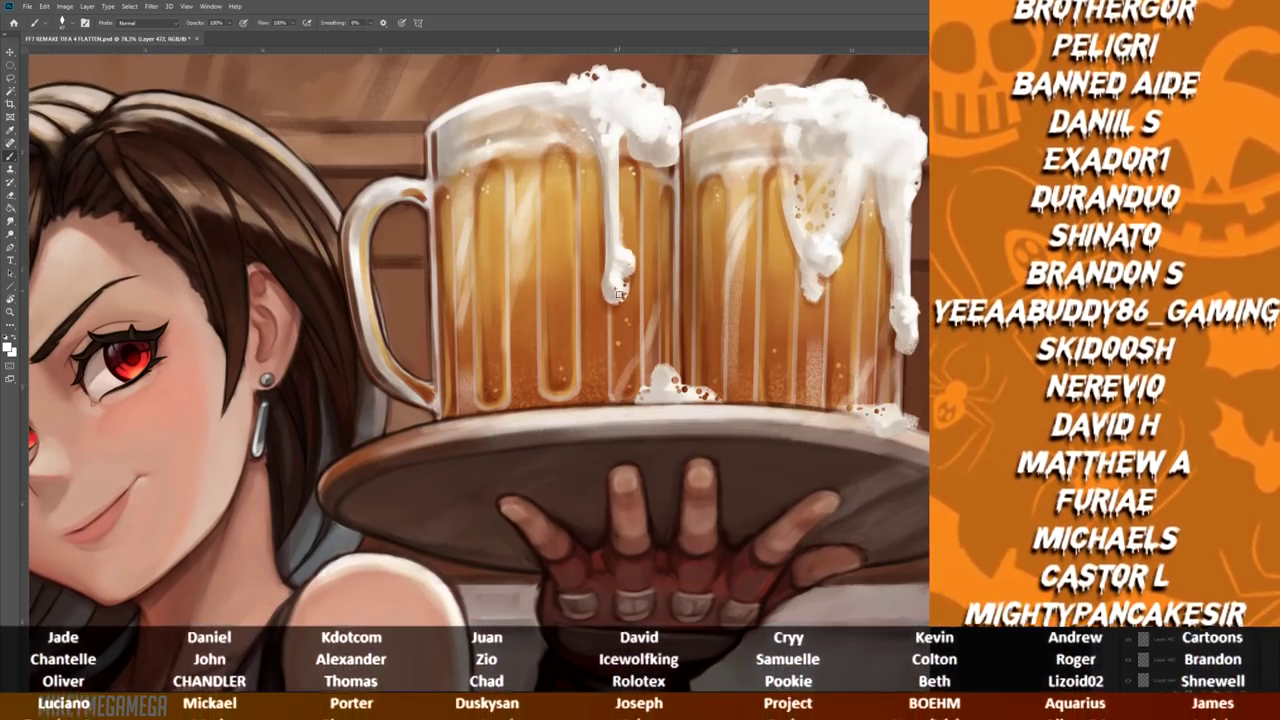
pyautogui.moveTo(655, 385); pyautogui.dragTo(730, 395)
# Extend the white foam over the rims of both mugs so it spills past the left mug's outer edge
pyautogui.scroll(-3, 467, 133)
pyautogui.moveTo(560, 100); pyautogui.dragTo(715, 95)
pyautogui.moveTo(530, 120); pyautogui.dragTo(610, 110)
pyautogui.moveTo(735, 110); pyautogui.dragTo(890, 105)
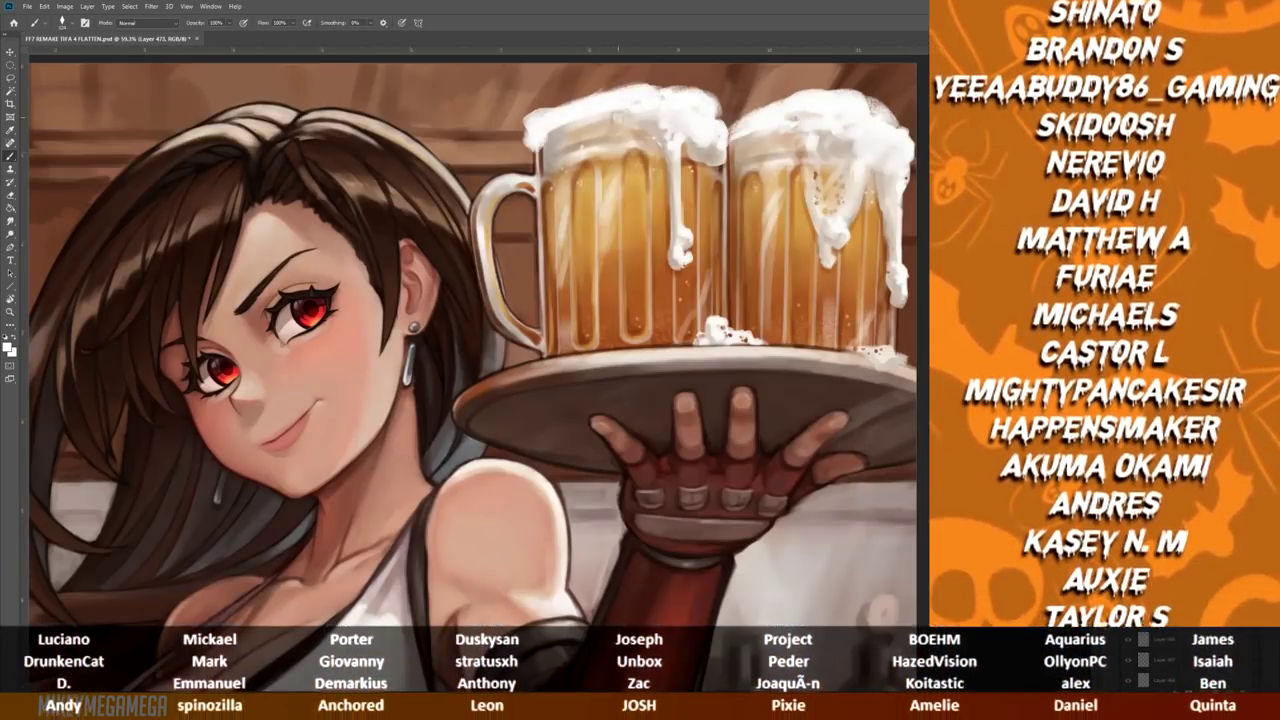
# Add small bubble holes to the new foam along the rims of both mugs
pyautogui.scroll(-3, 749, 123)
pyautogui.scroll(3, 634, 170)
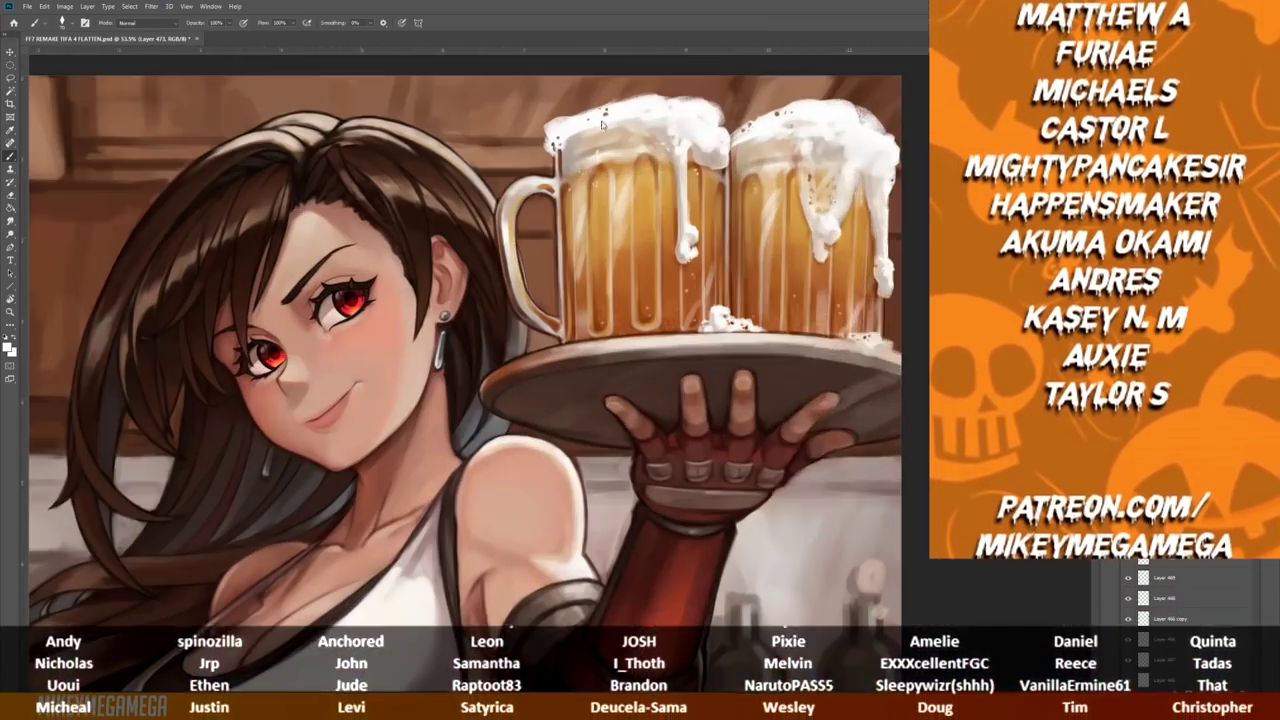
pyautogui.scroll(-3, 924, 97)
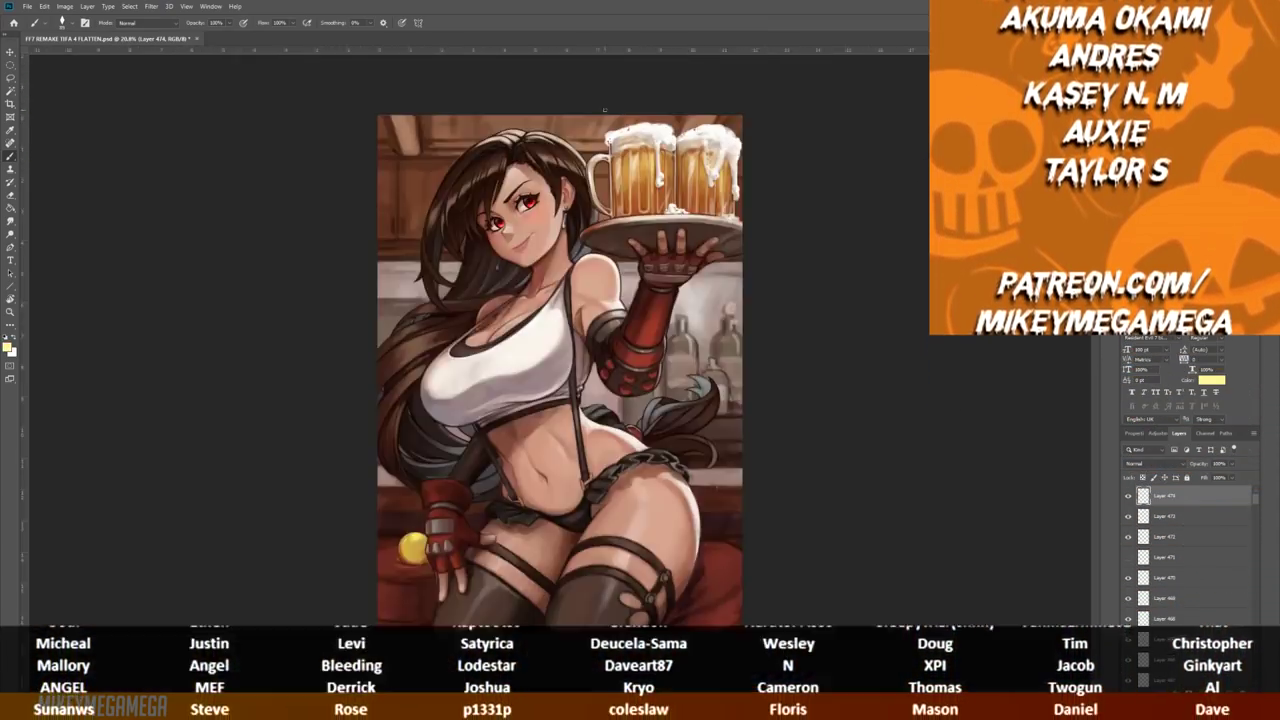
# Add small white foam drips beside the left mug's rim and on its handle on a new layer
pyautogui.scroll(4, 924, 97)
pyautogui.hotkey('ctrl', 'shift', 'alt', 'n')
pyautogui.scroll(-1, 604, 107)
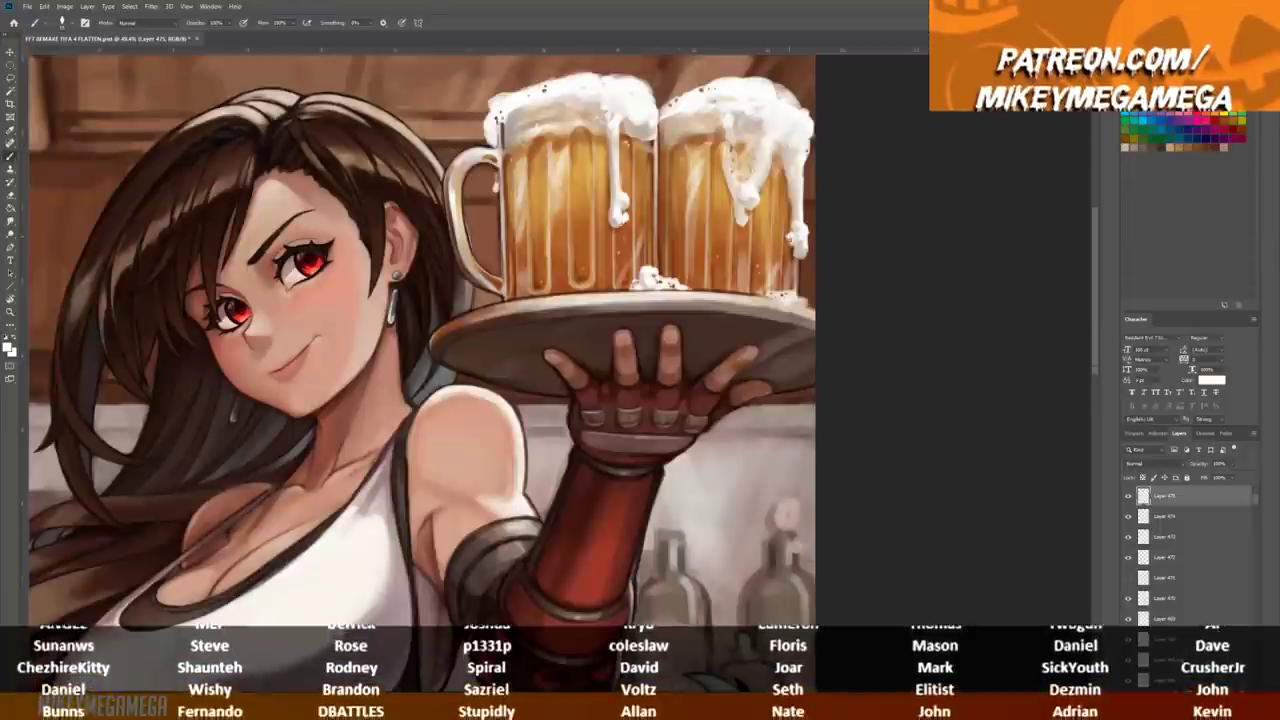
pyautogui.scroll(-2, 917, 235)
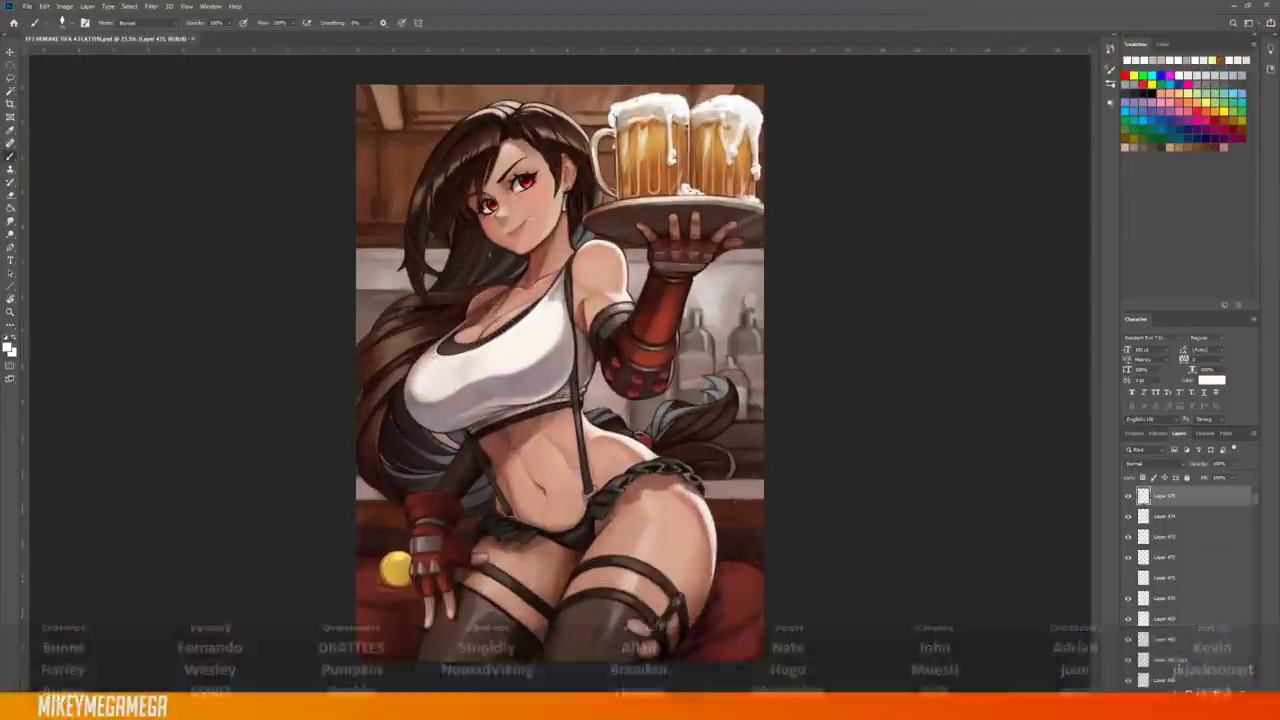
# Add small white highlights to the character's lower lip on a new layer with a fine brush
pyautogui.scroll(5, 521, 170)
pyautogui.rightClick(500, 286)
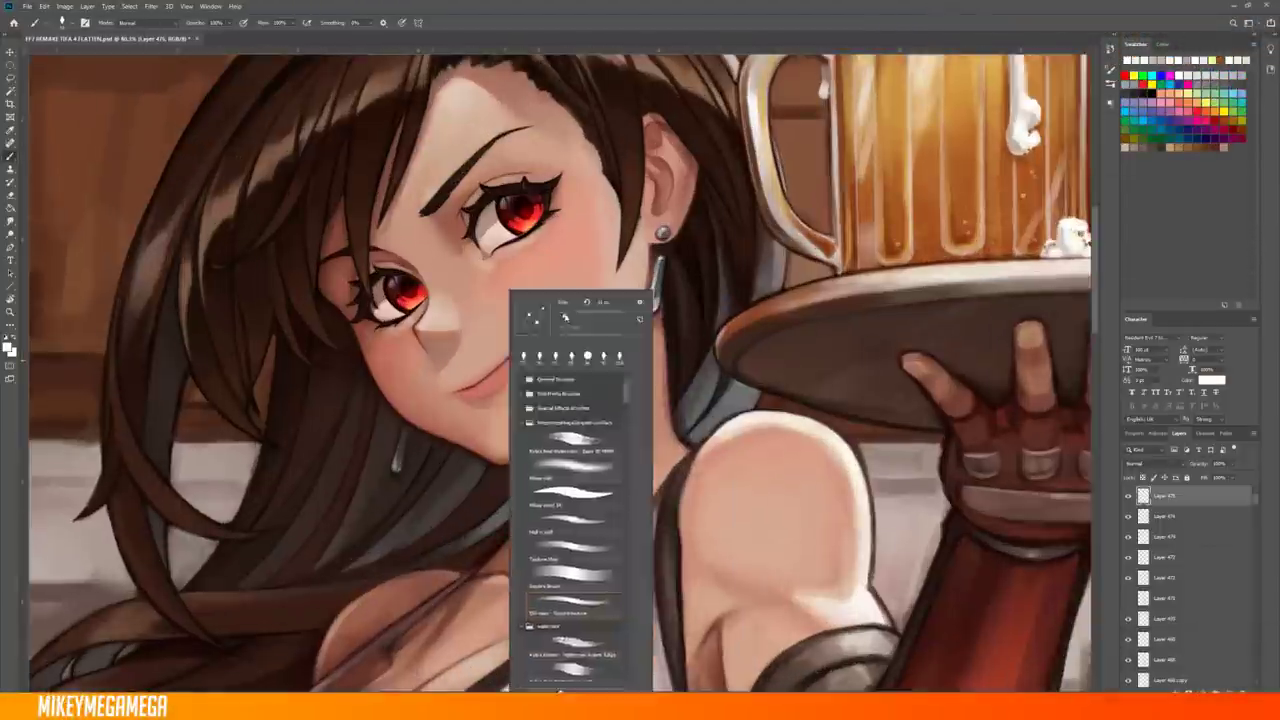
pyautogui.press('Return')
pyautogui.rightClick(514, 288)
pyautogui.press('Return')
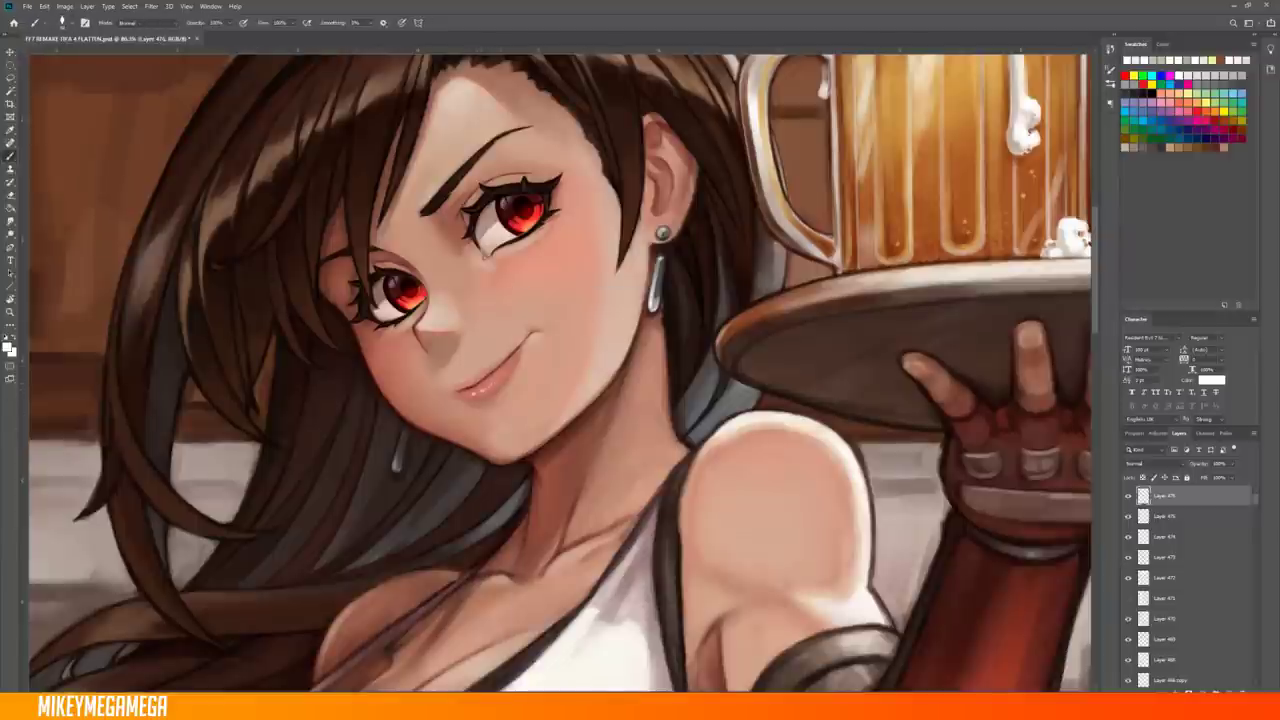
pyautogui.scroll(2, 410, 200)
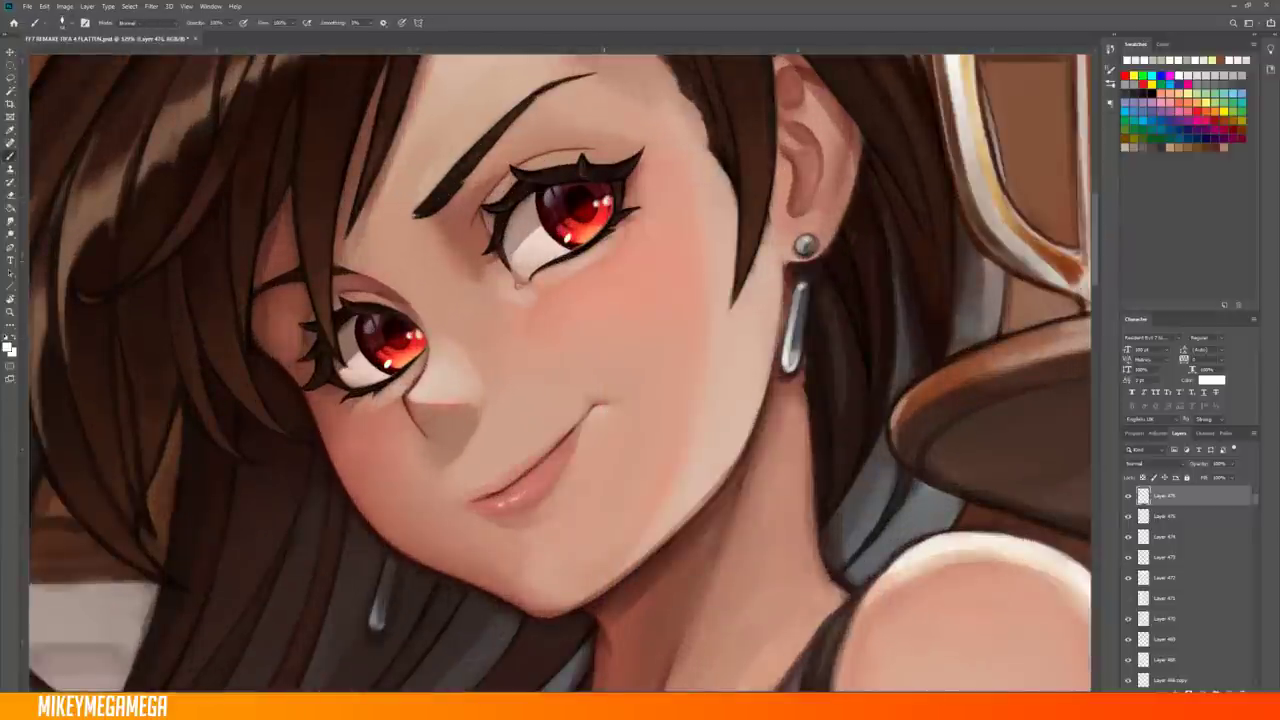
pyautogui.scroll(-4, 560, 370)
pyautogui.scroll(4, 560, 370)
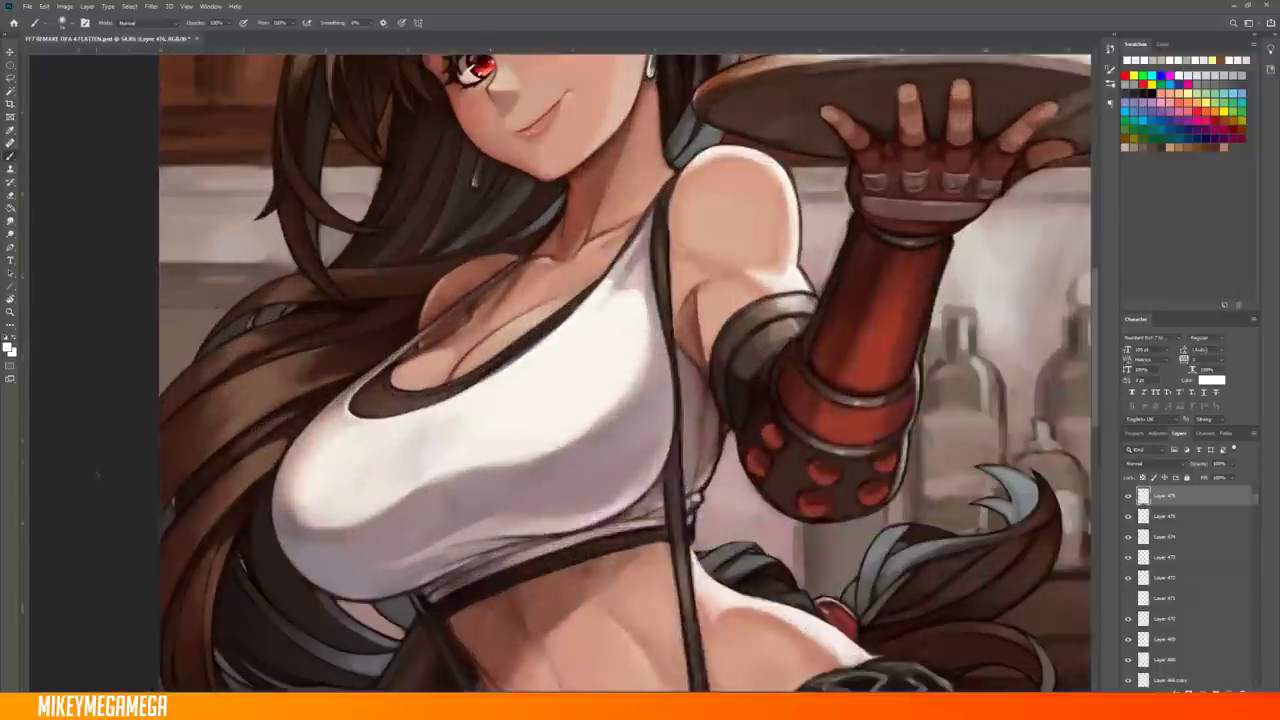
pyautogui.scroll(-2, 725, 416)
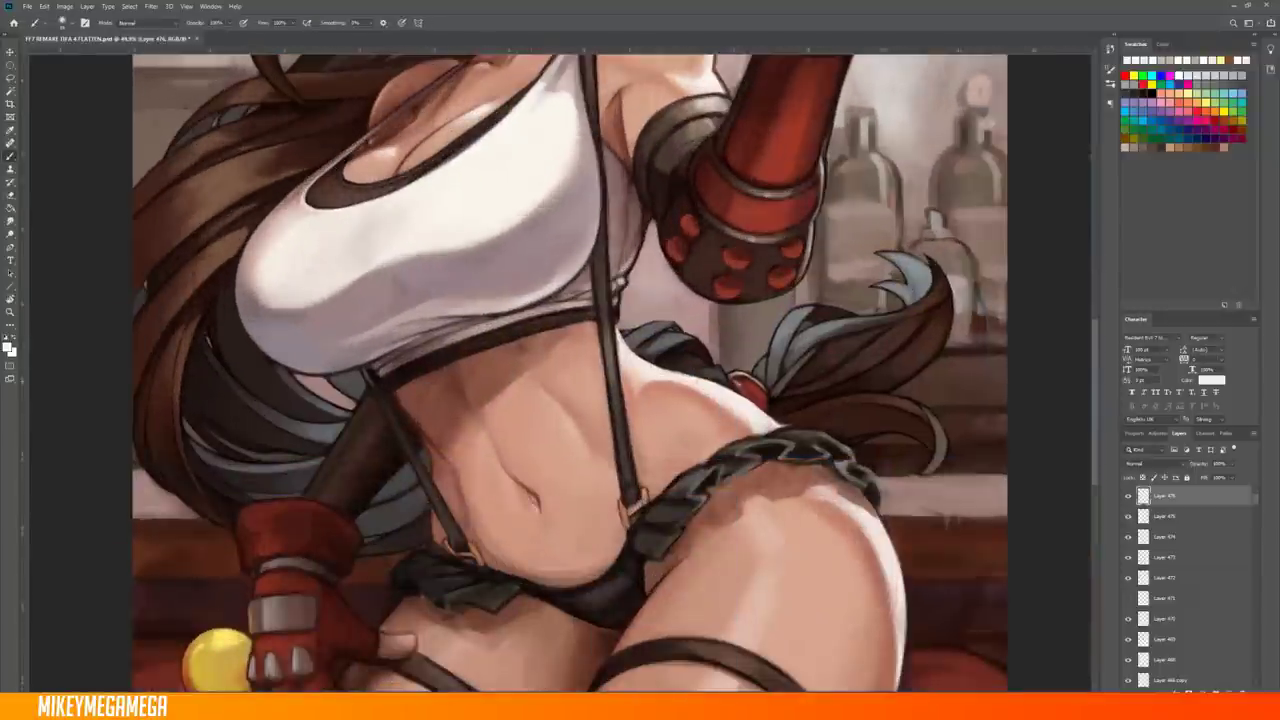
# Add black comic-style lettering reading "7 HEAVEN" with a separate "TH" over the figure
pyautogui.scroll(-3, 560, 370)
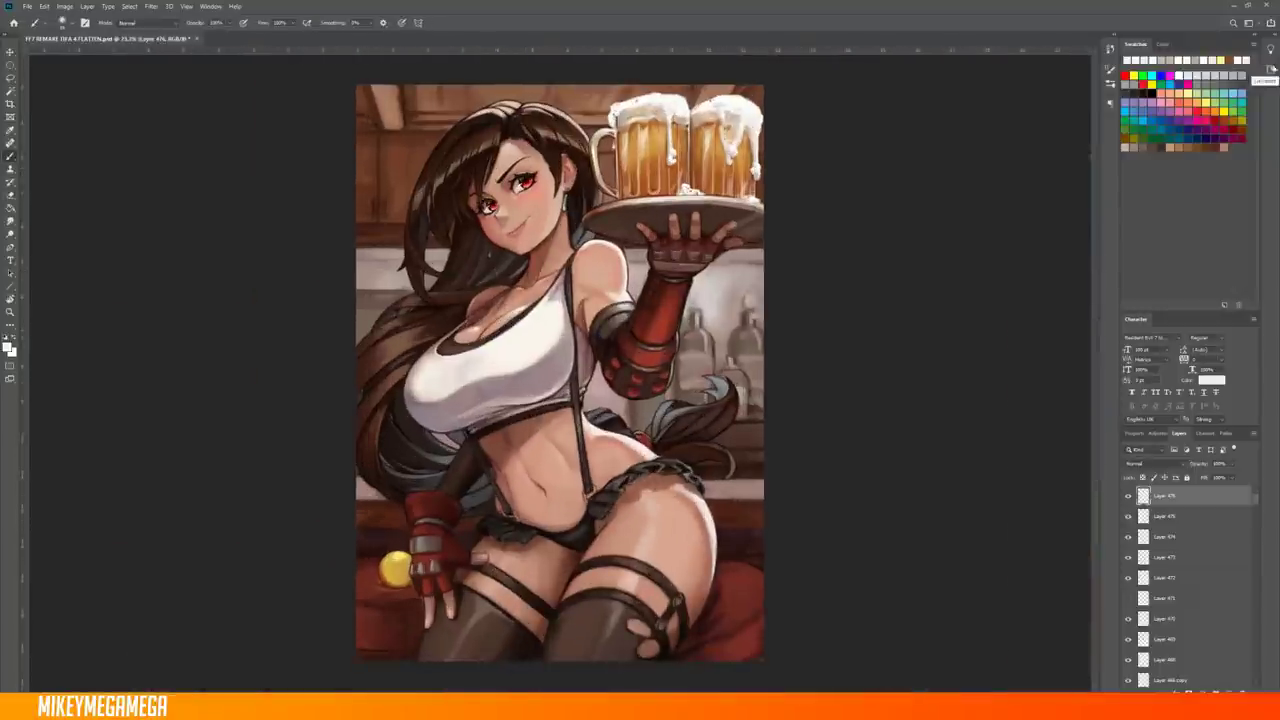
pyautogui.press('t')
pyautogui.click(120, 22)
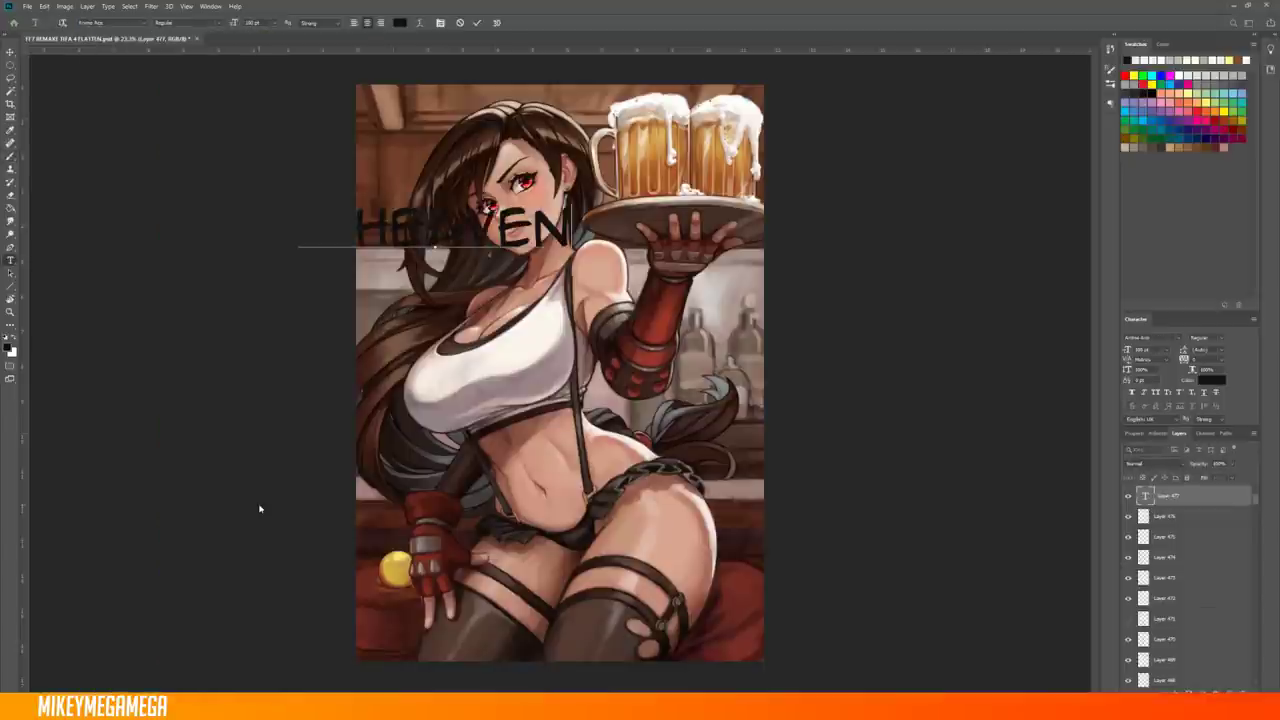
pyautogui.click(44, 6)
pyautogui.moveTo(100, 234)
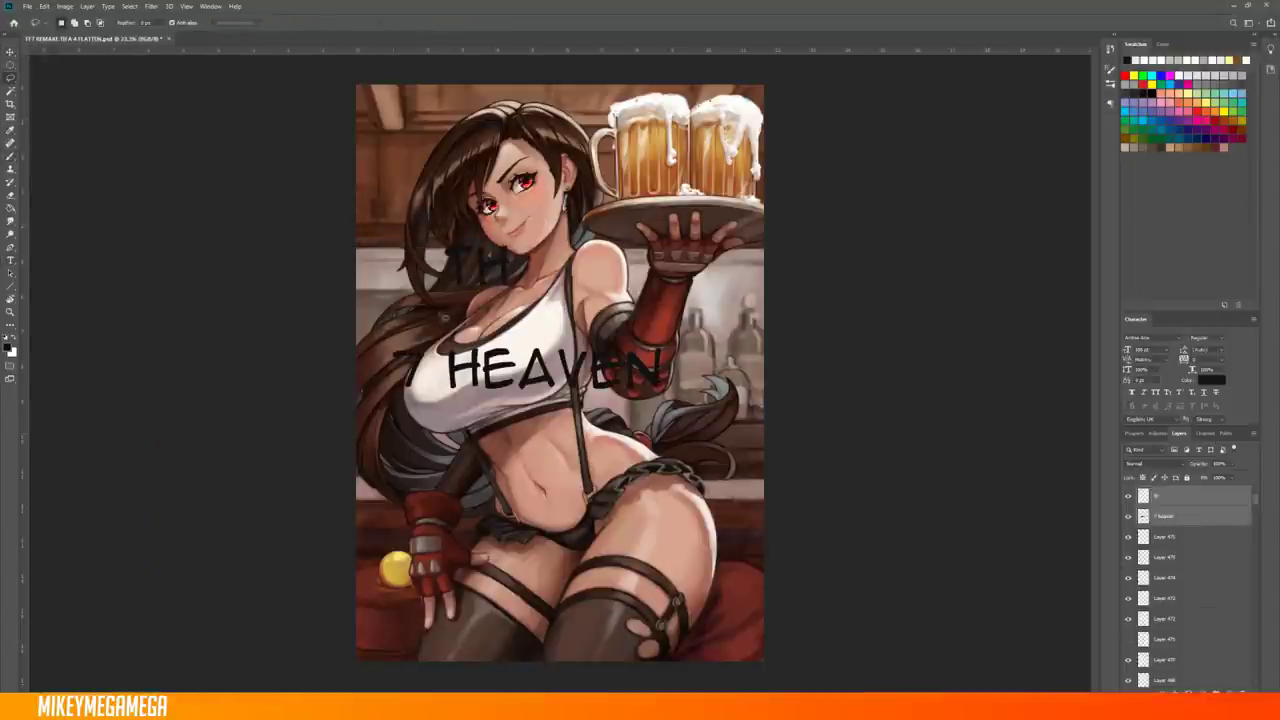
# Scale the "7TH HEAVEN" lettering to the white top and warp a copy to follow the chest's curves
pyautogui.click(44, 6)
pyautogui.click(178, 249)
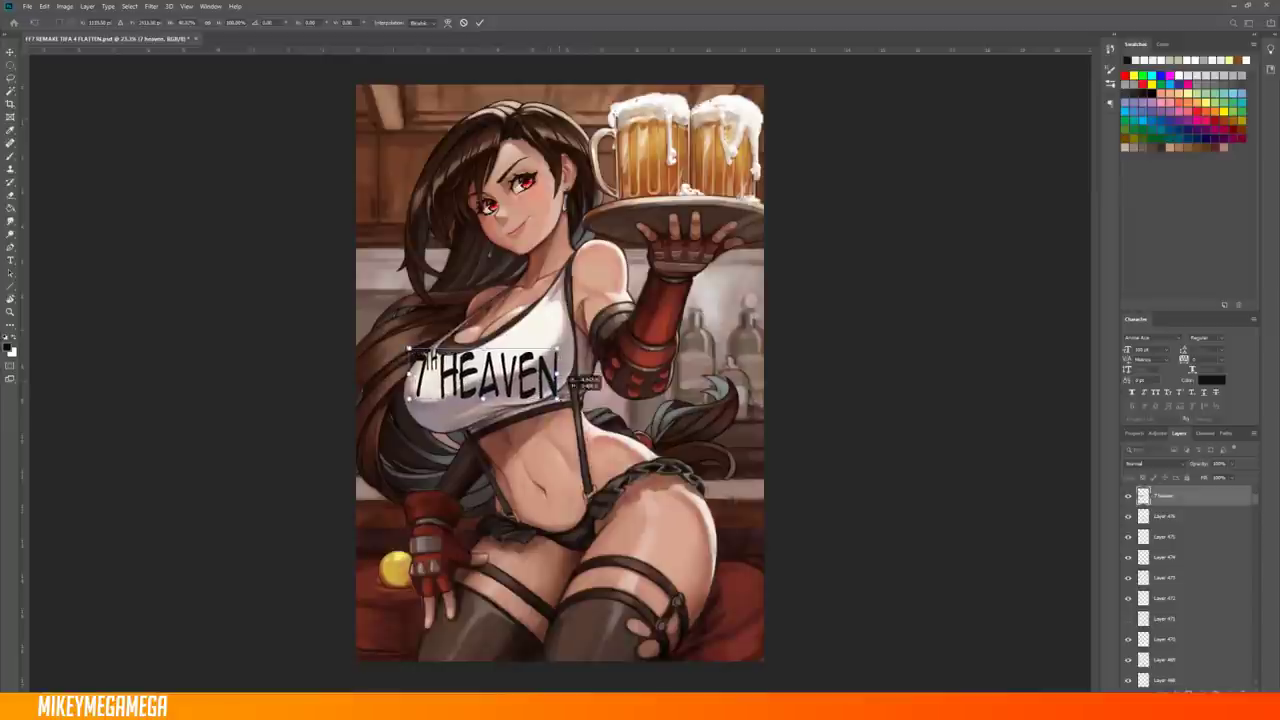
pyautogui.scroll(2, 630, 353)
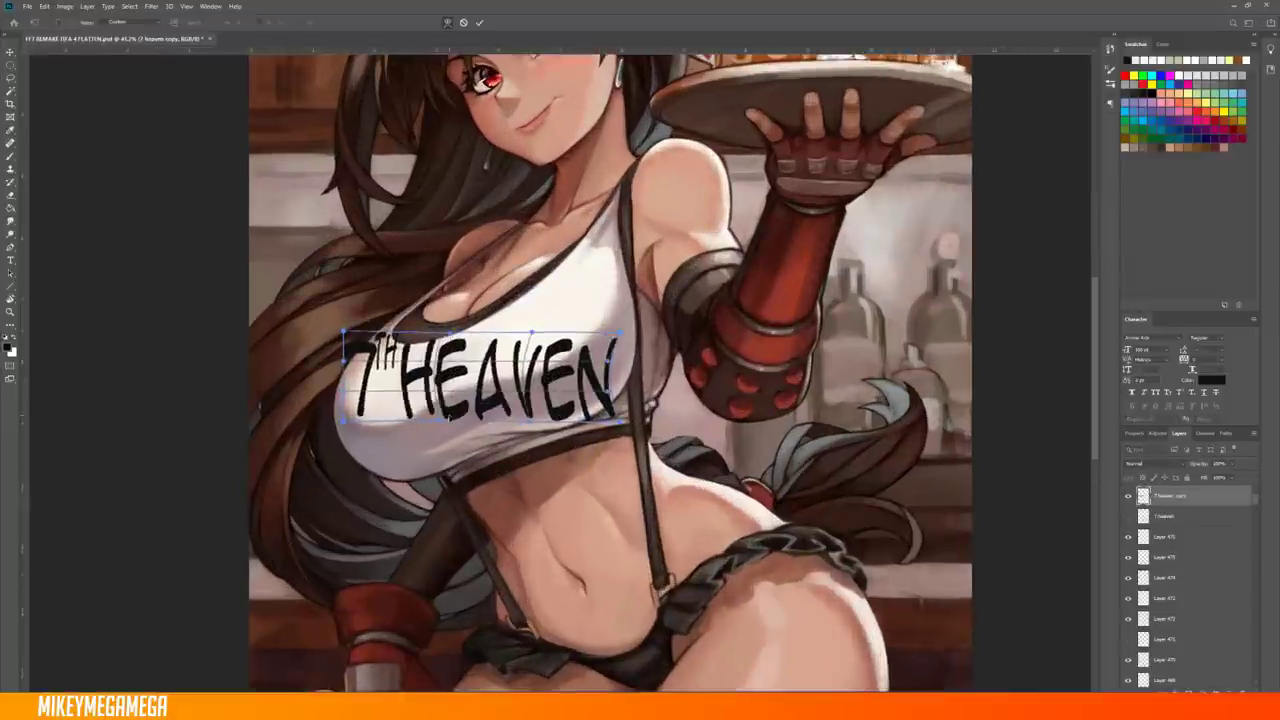
pyautogui.moveTo(600, 360); pyautogui.dragTo(638, 297)
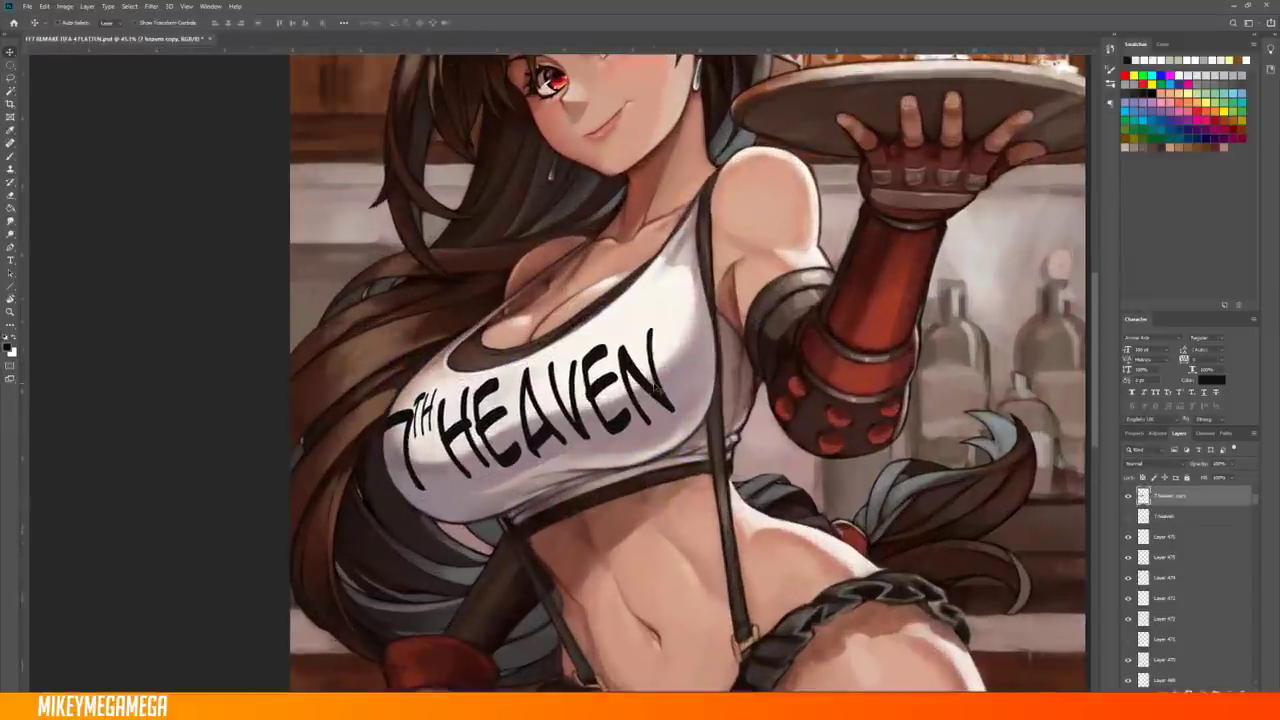
# Duplicate the warped "7TH HEAVEN" lettering layer and clip a new dark-grey-filled layer to the copy
pyautogui.hotkey('ctrl', 'j')
pyautogui.hotkey('ctrl', 'shift', 'alt', 'n')
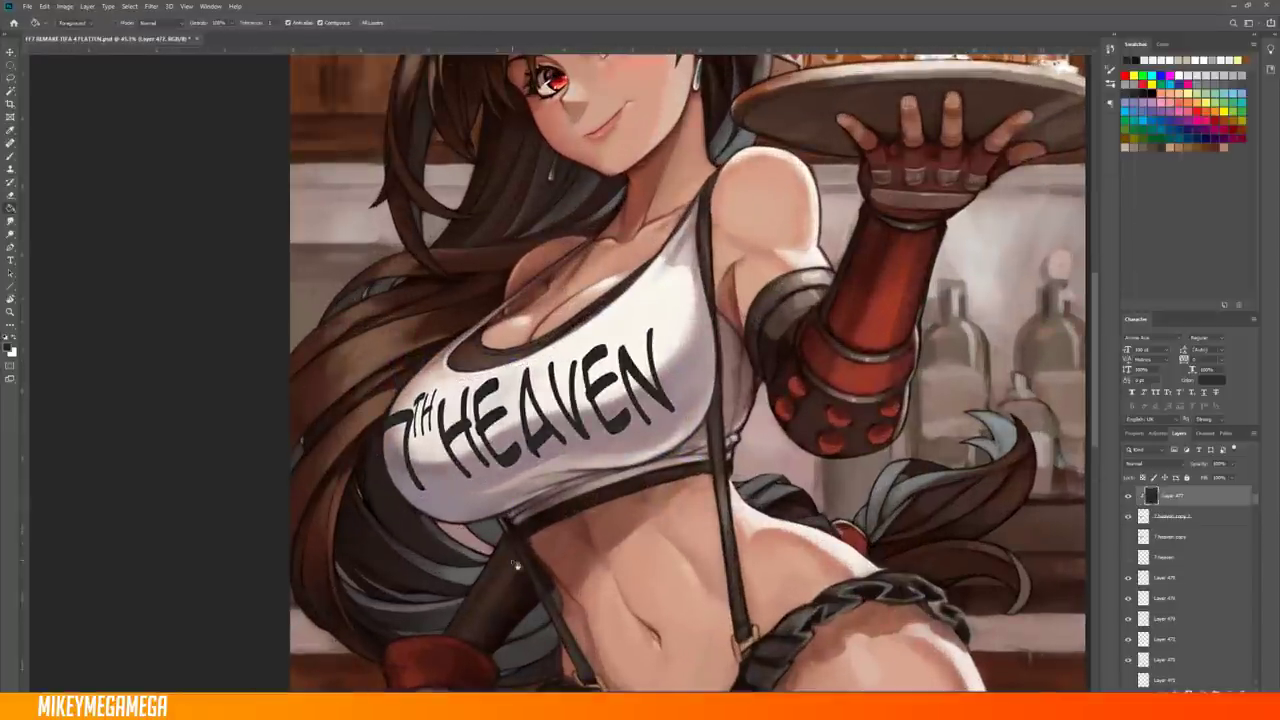
pyautogui.press('b')
pyautogui.click(1180, 516)
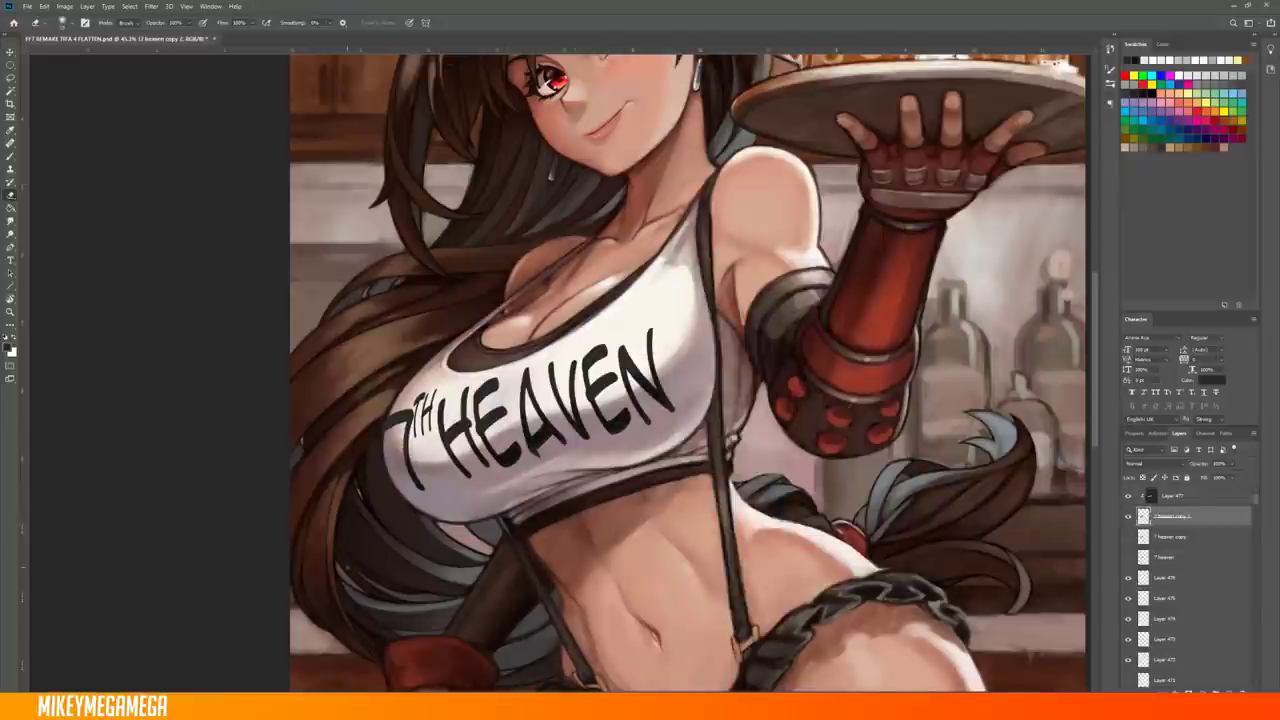
# Merge the lettering with its grey fill, then blend in a Multiply duplicate at reduced opacity and merge the two
pyautogui.hotkey('alt', ']')
pyautogui.hotkey('ctrl', '0')
pyautogui.press('l')
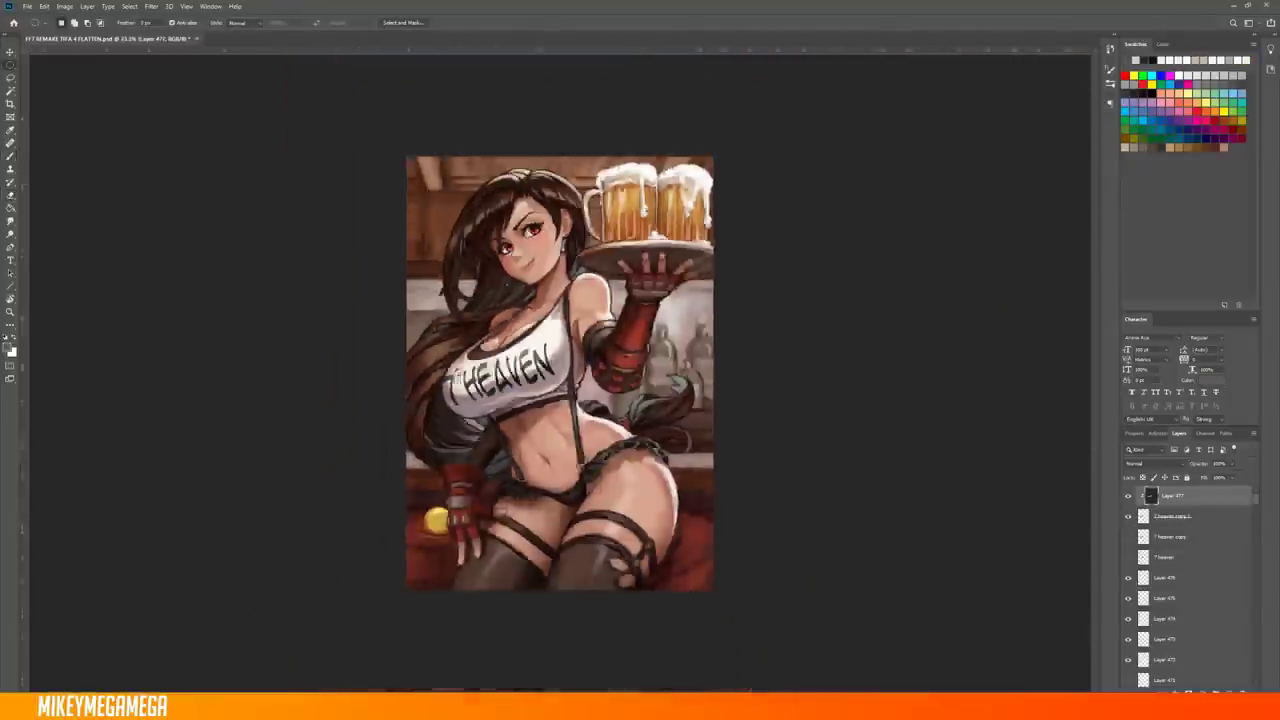
pyautogui.hotkey('ctrl', '1')
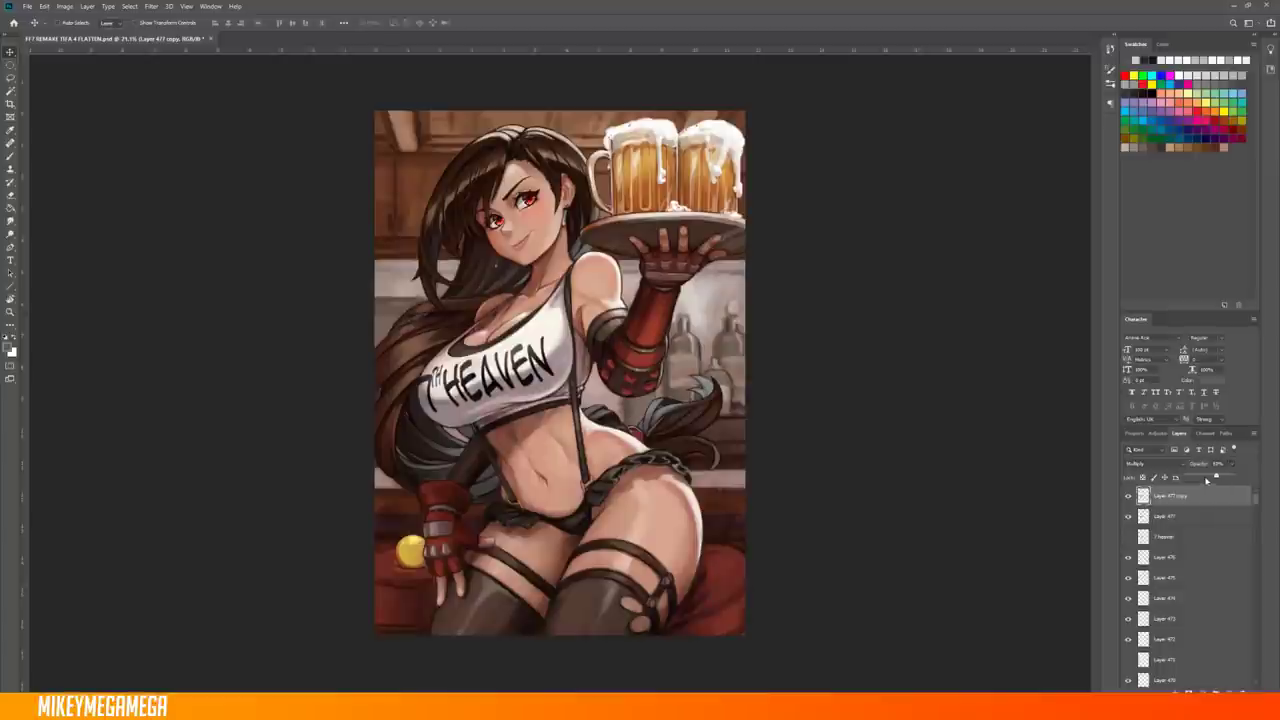
pyautogui.hotkey('ctrl', '+')
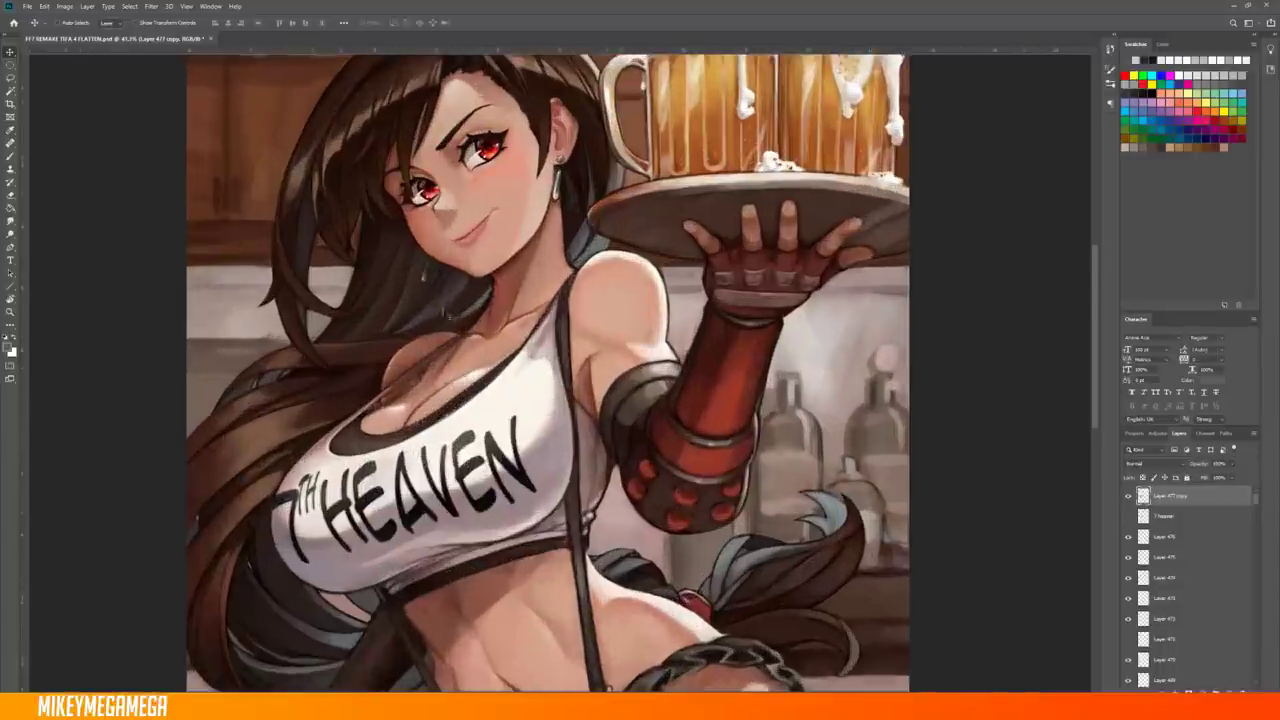
# Stamp the whole visible painting onto a new top layer and ready the Dodge tool for midtones
pyautogui.press('b')
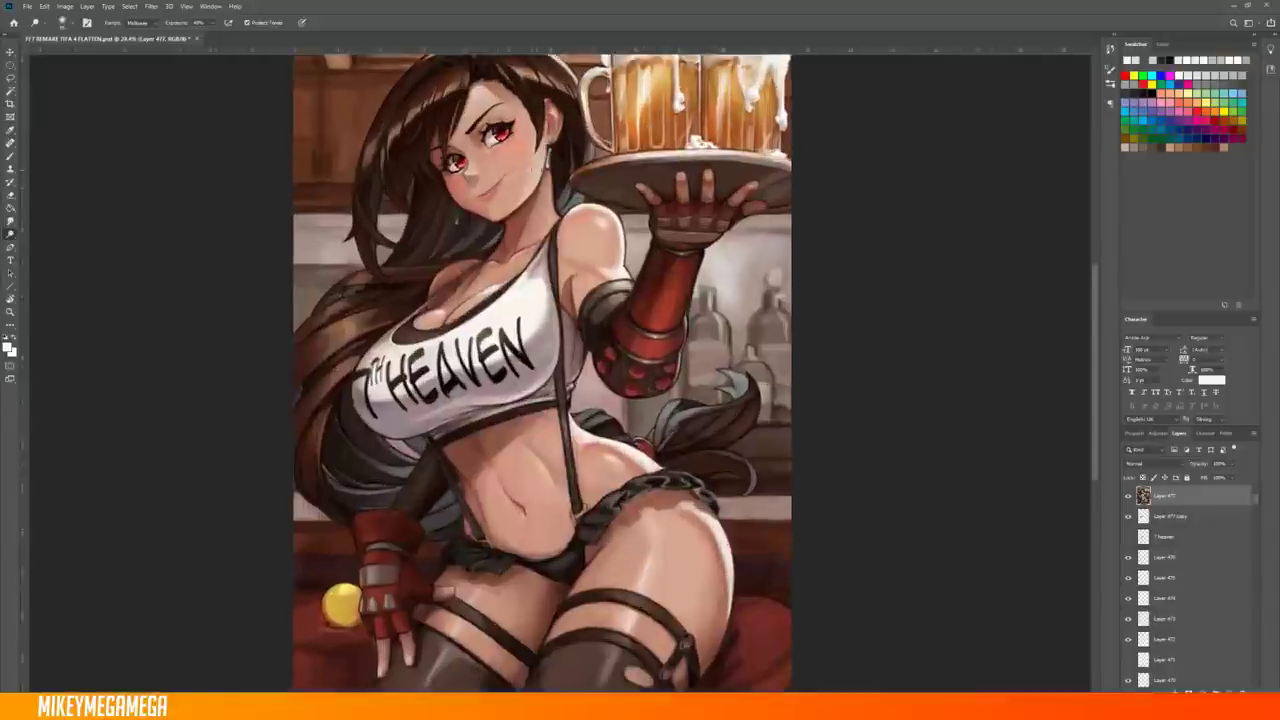
pyautogui.scroll(-2, 646, 425)
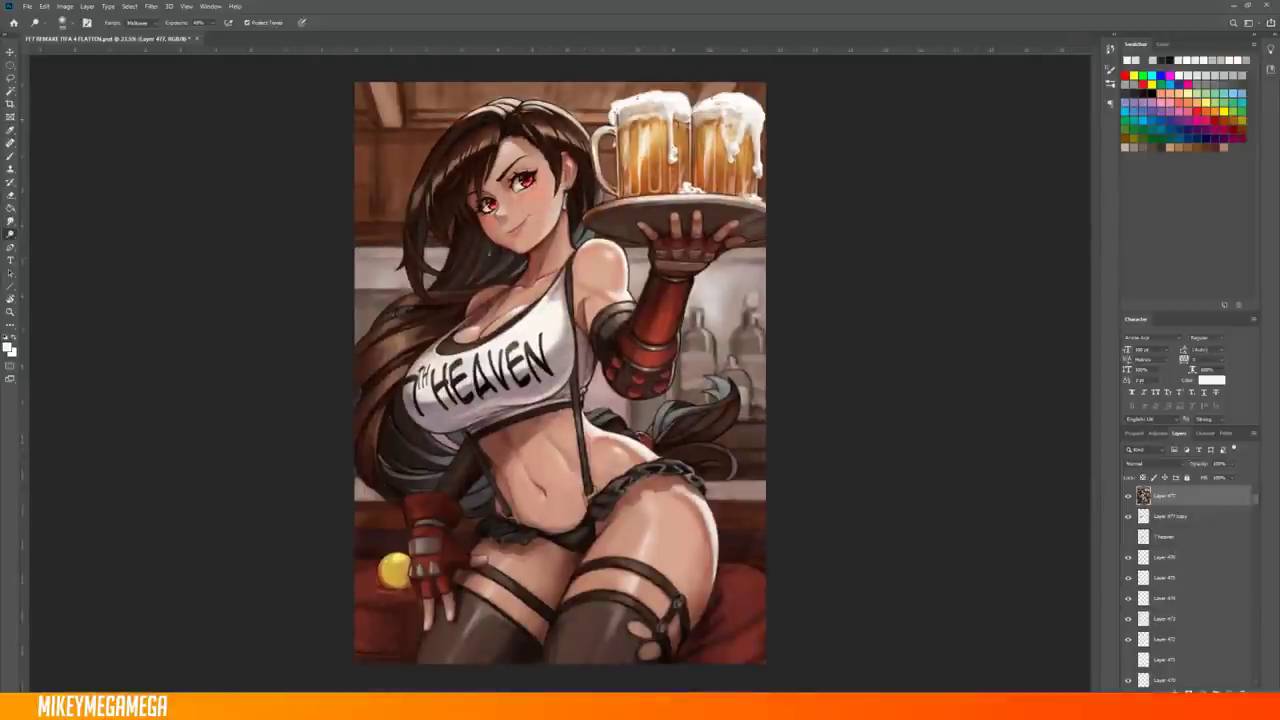